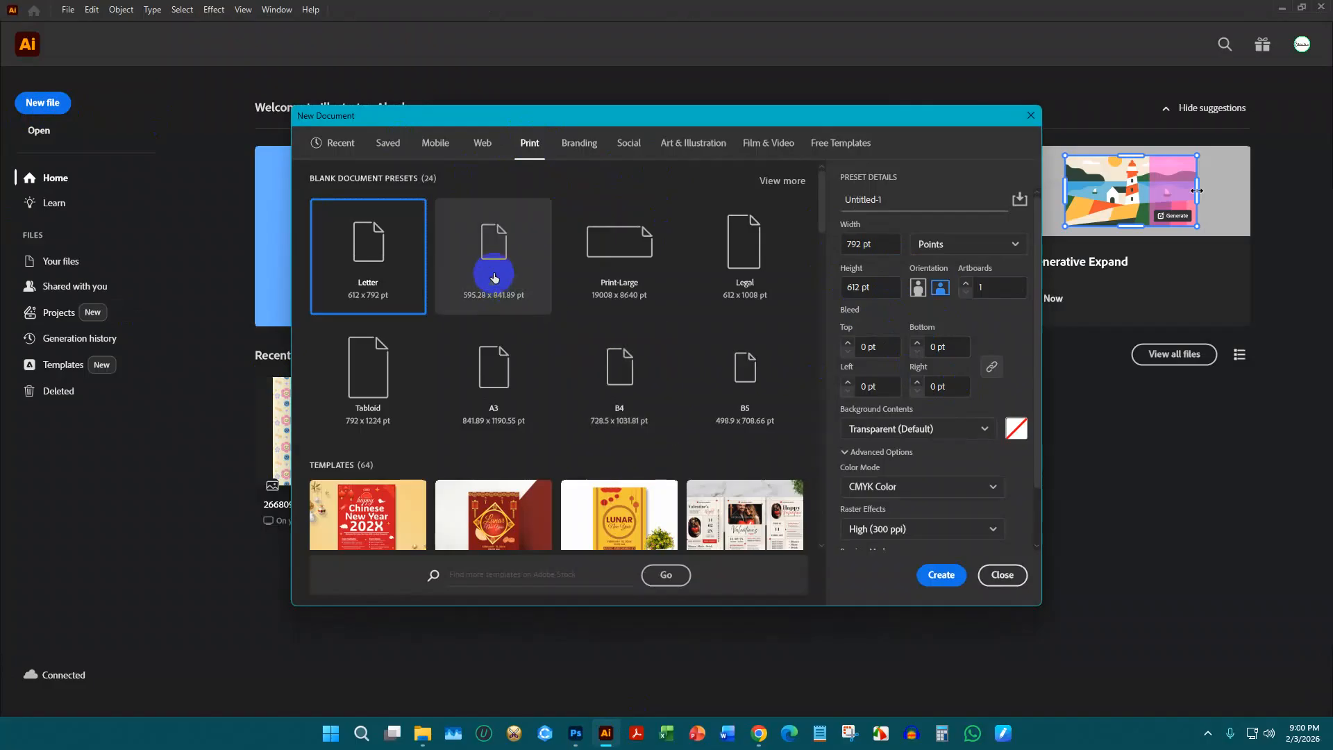
pyautogui.click(507, 285)
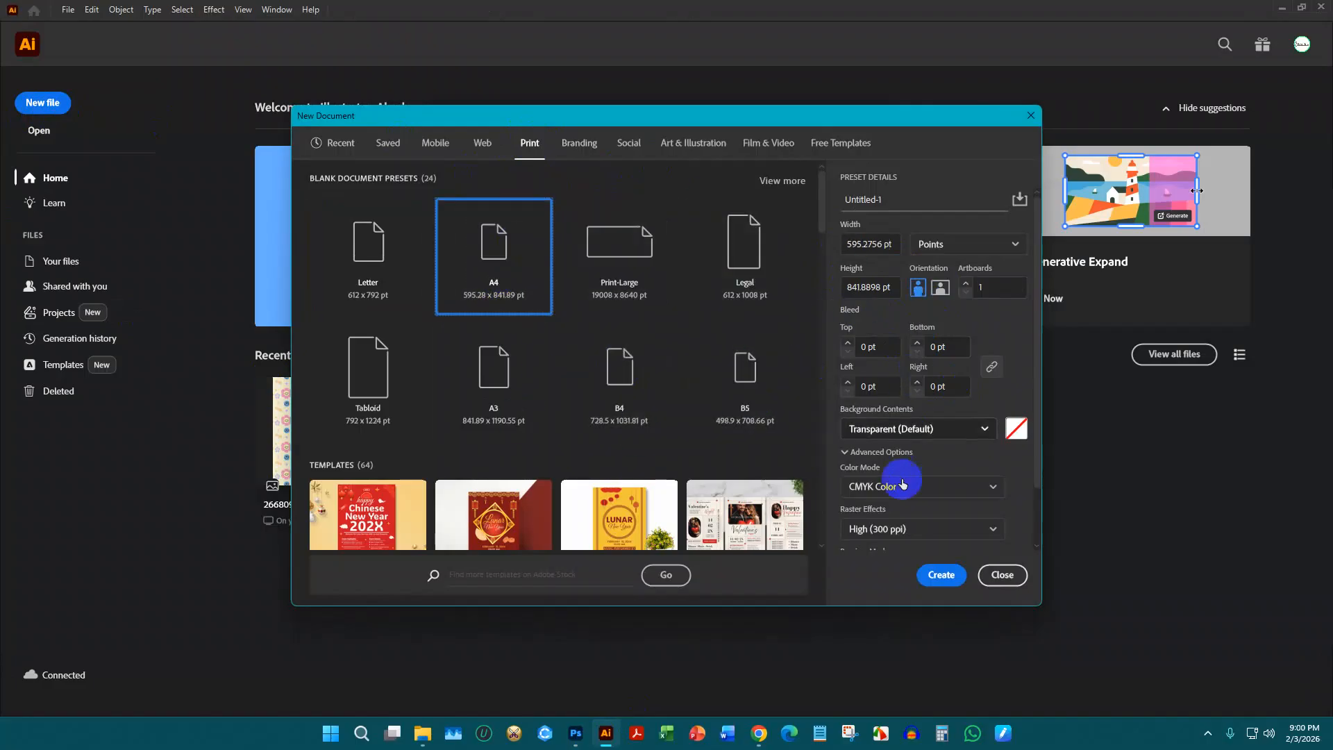
pyautogui.scroll(-1, 909, 528)
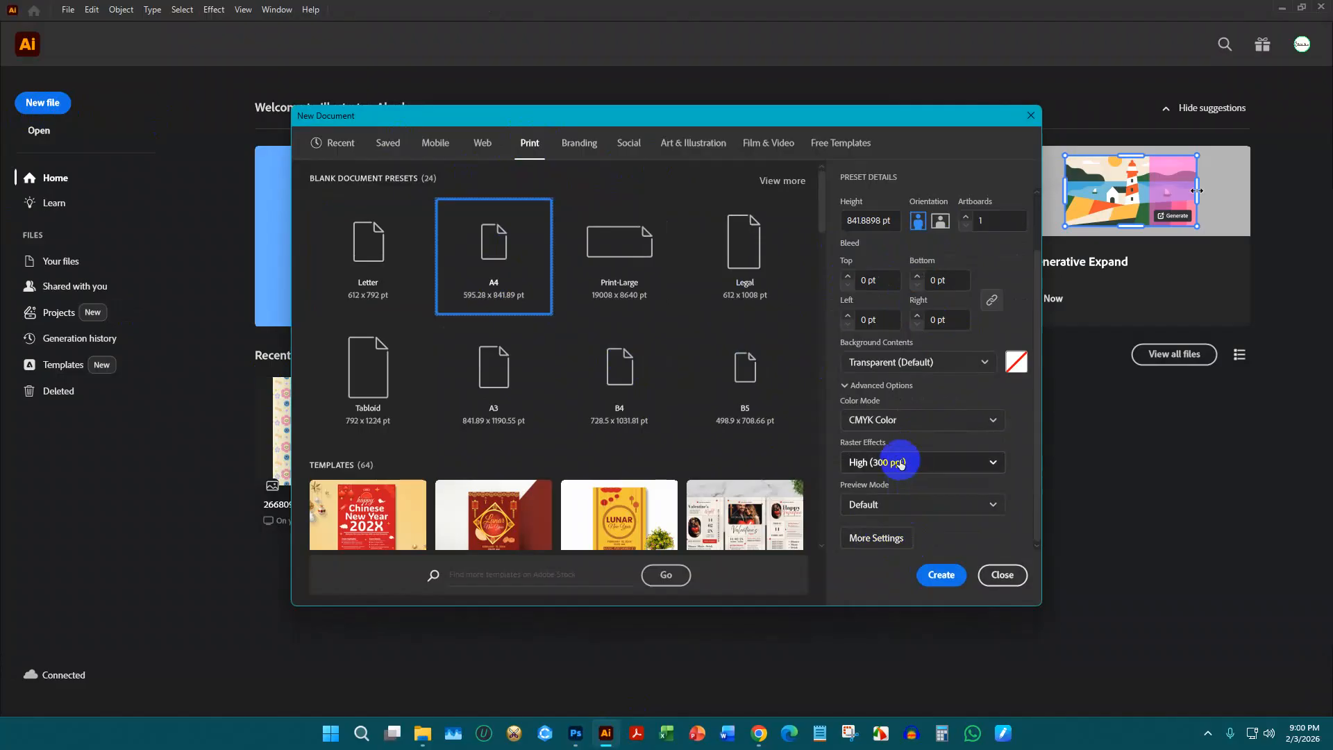
pyautogui.click(954, 582)
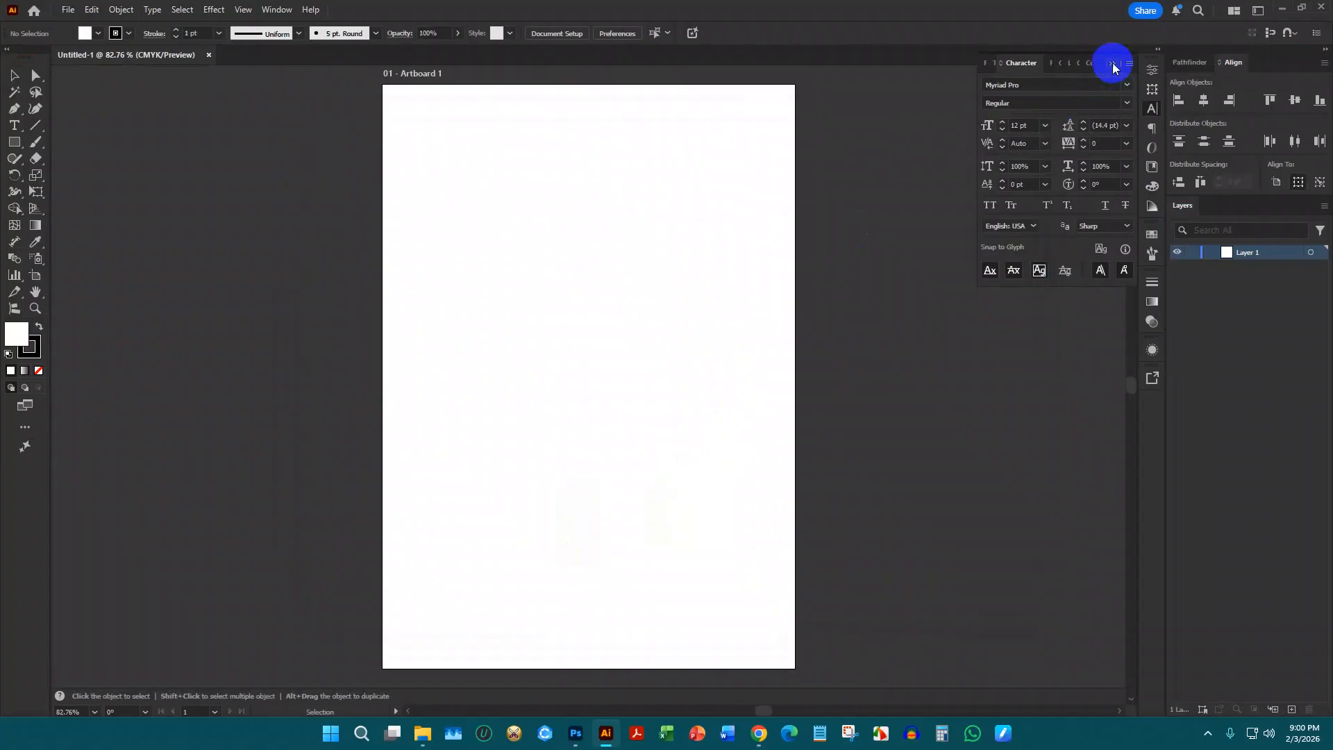
pyautogui.click(1113, 66)
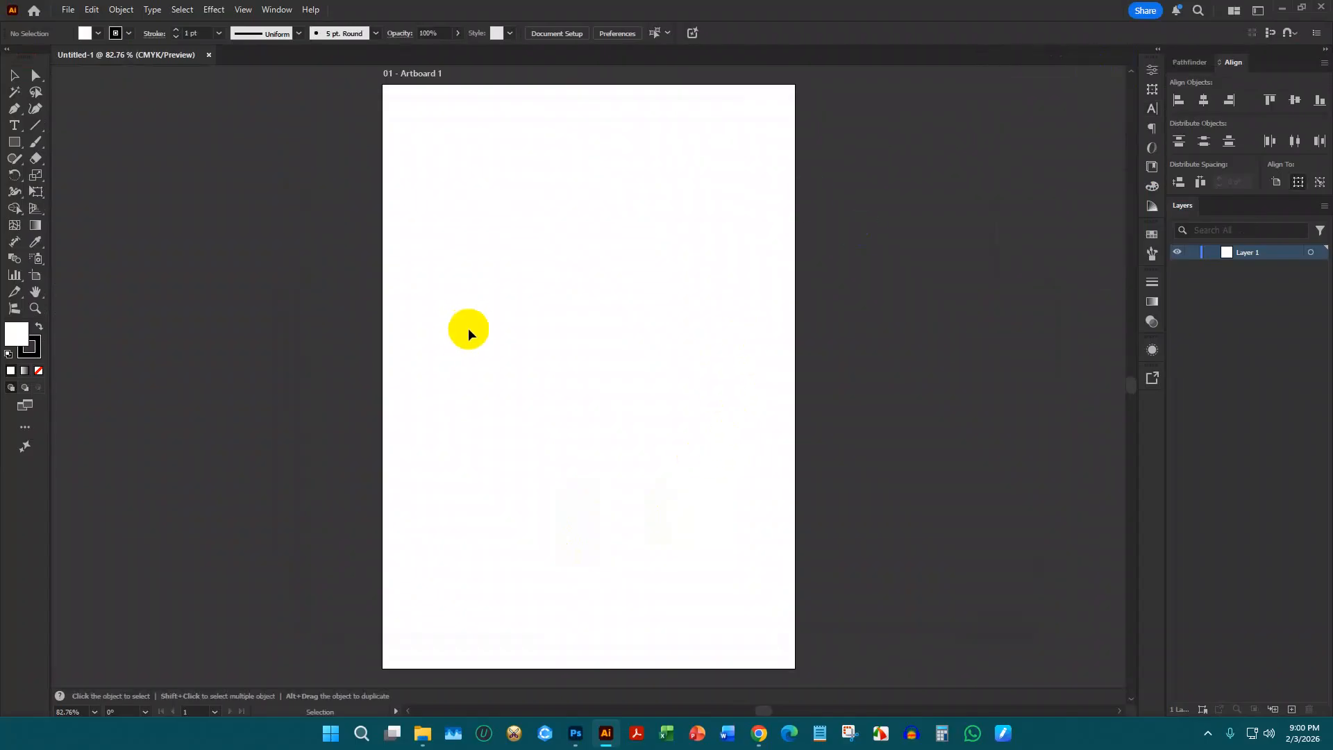
pyautogui.click(208, 54)
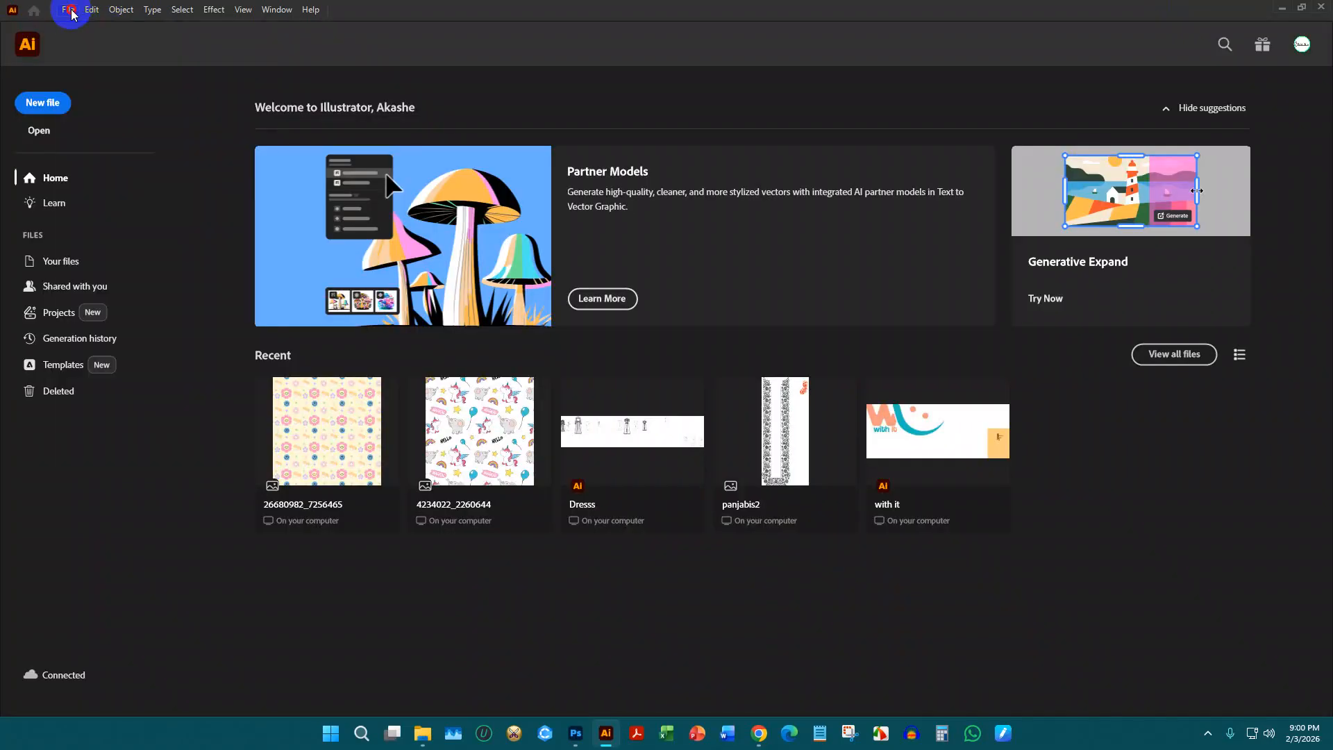
# Create a new A4 print document in landscape orientation with one artboard and CMYK color mode
pyautogui.click(70, 10)
pyautogui.click(93, 25)
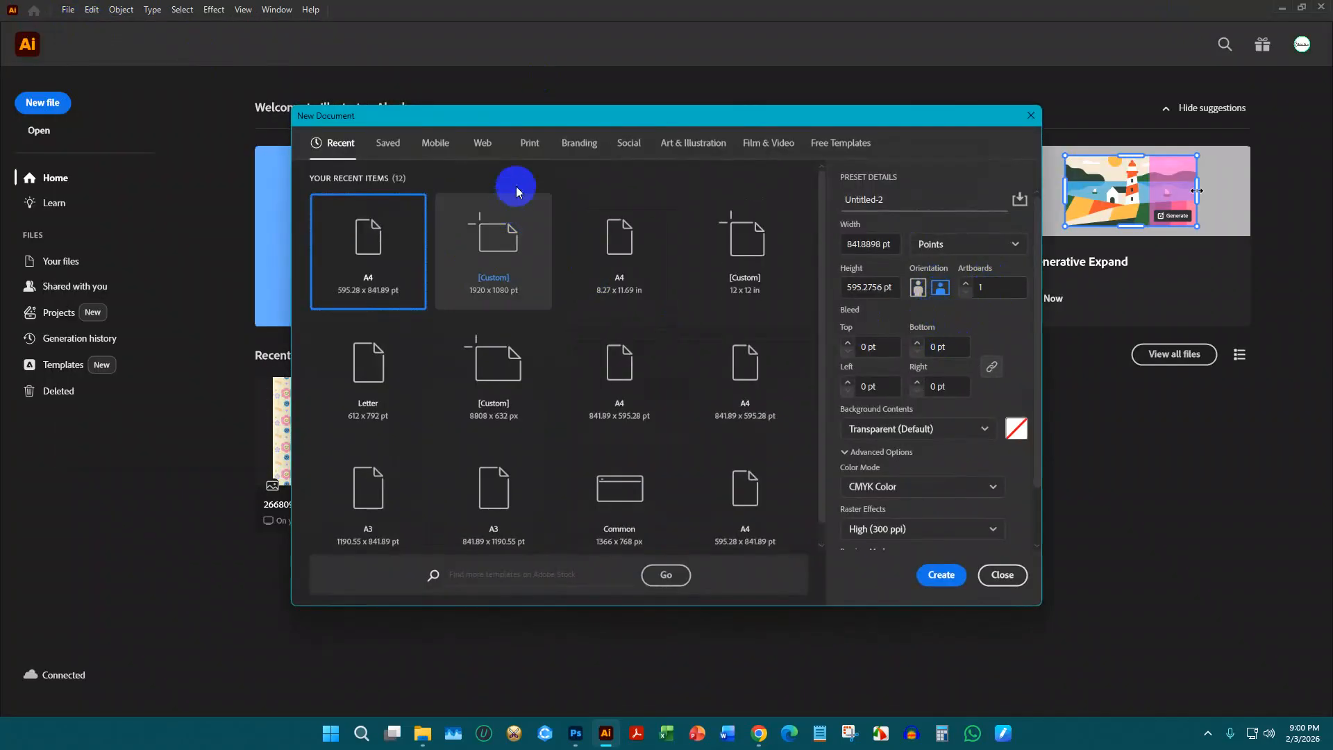
pyautogui.click(533, 144)
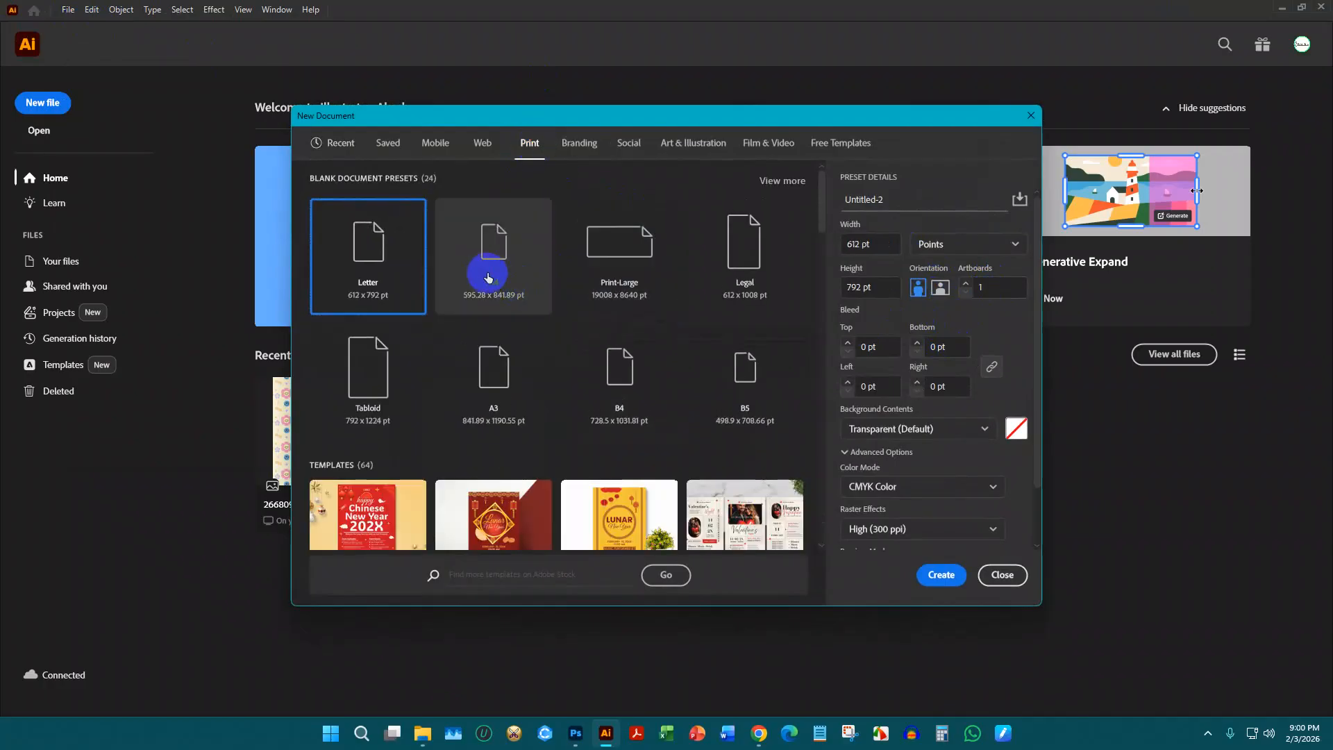
pyautogui.click(487, 272)
pyautogui.click(940, 287)
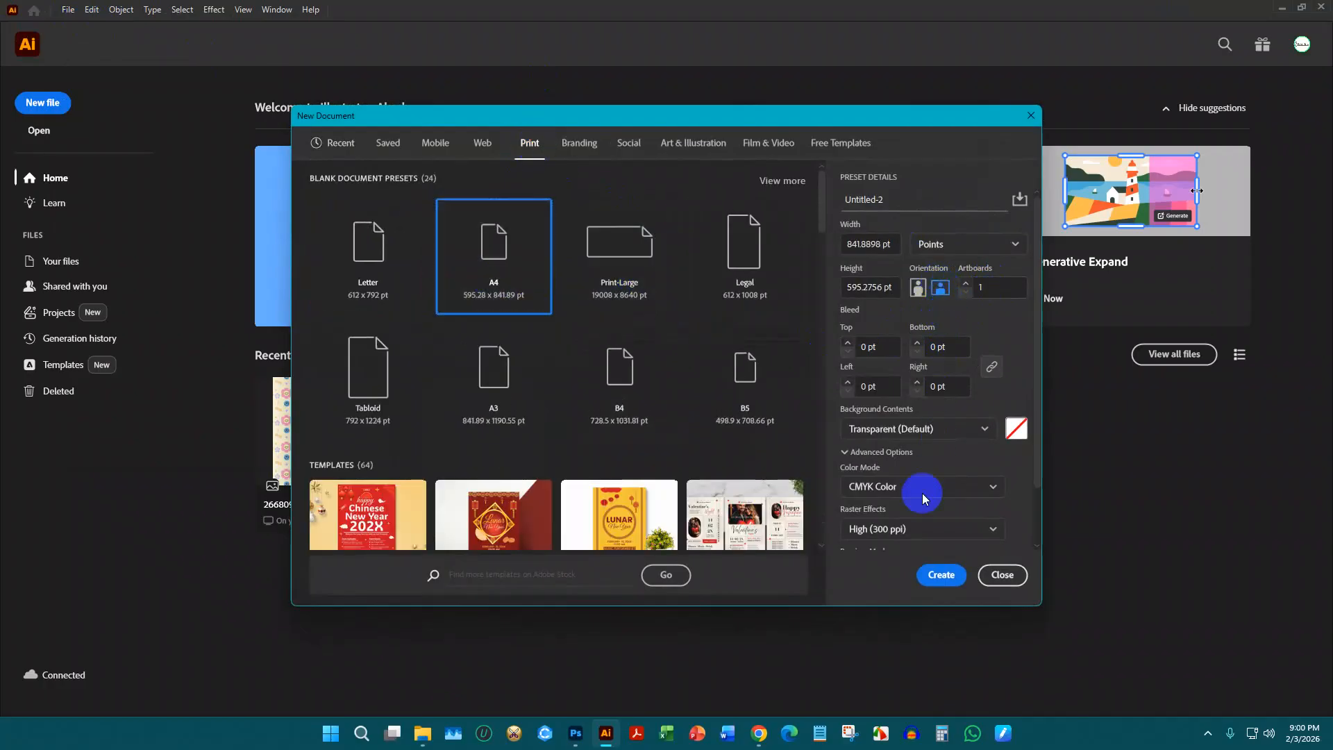
pyautogui.click(932, 577)
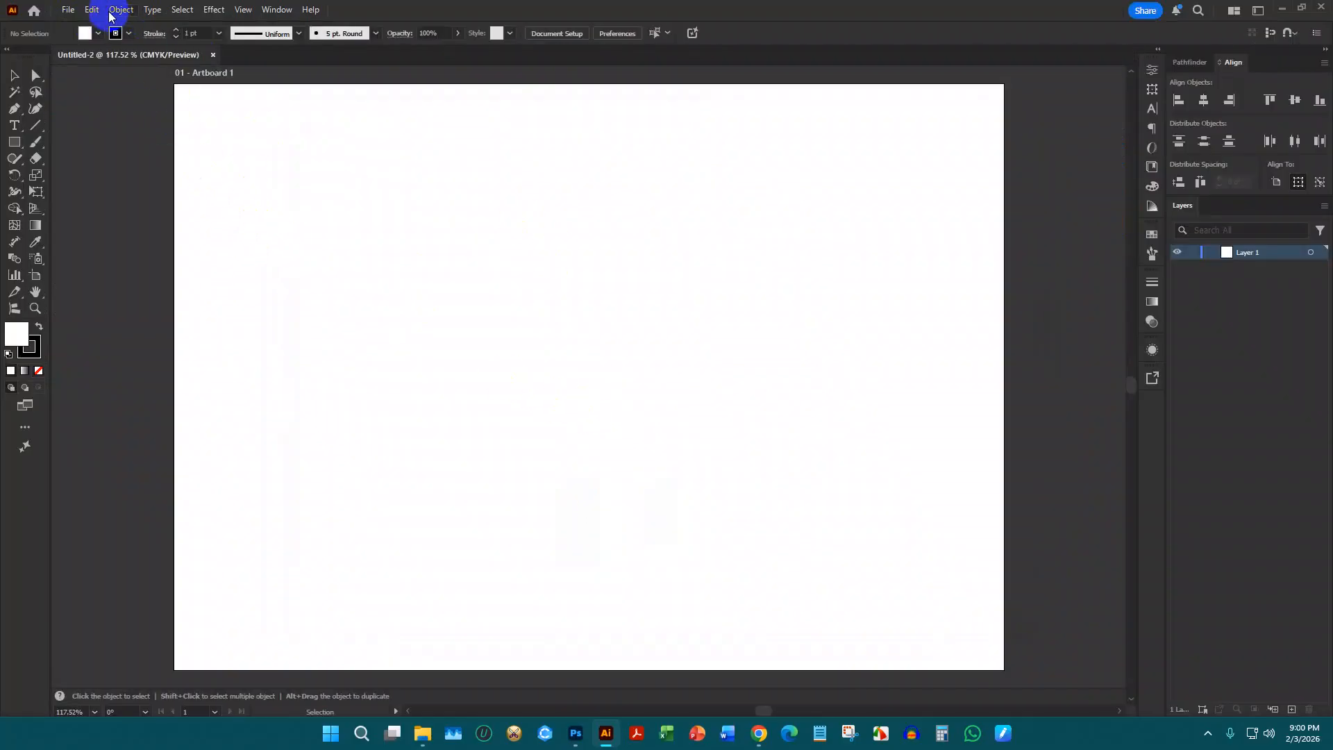
# Save the document on Local Disk (D:) in Illustrator EPS format under the name "techncial art"
pyautogui.click(68, 11)
pyautogui.click(92, 132)
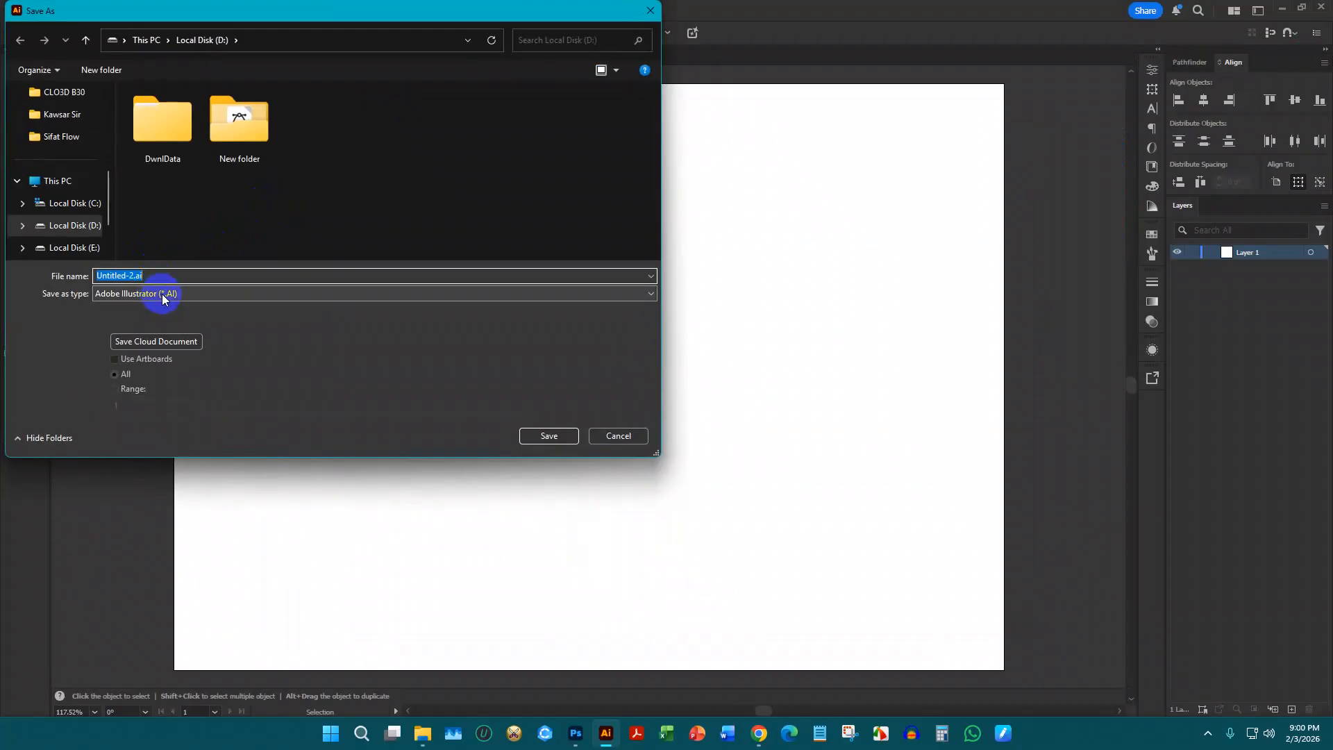
pyautogui.click(164, 298)
pyautogui.click(170, 328)
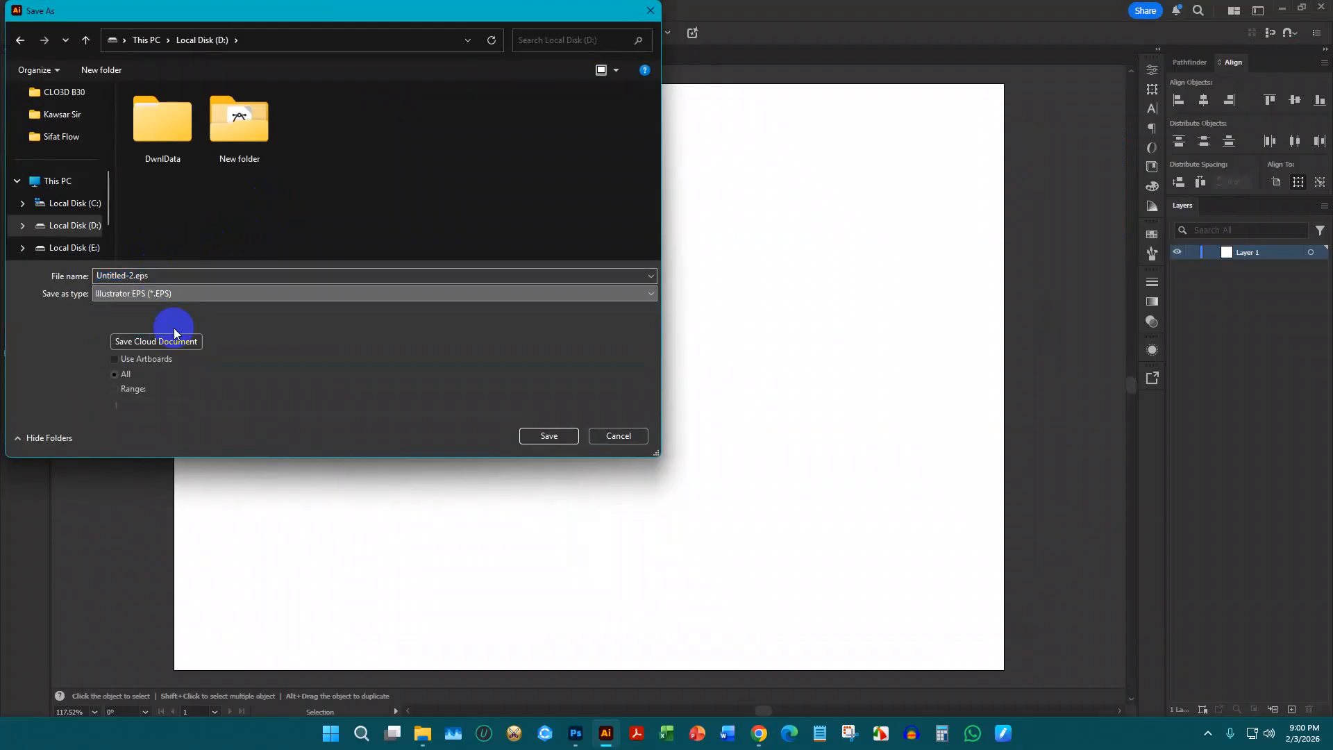
pyautogui.click(293, 280)
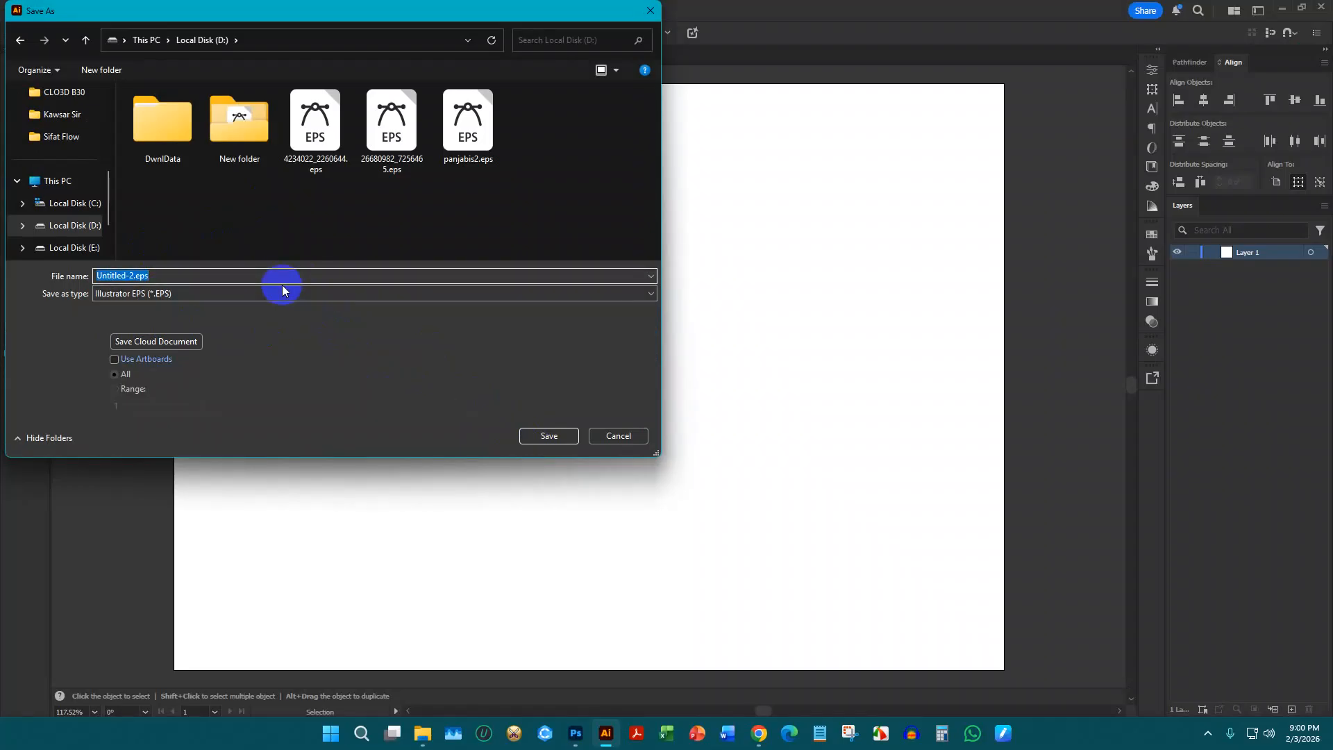
pyautogui.write('techncial art')
pyautogui.press('Return')
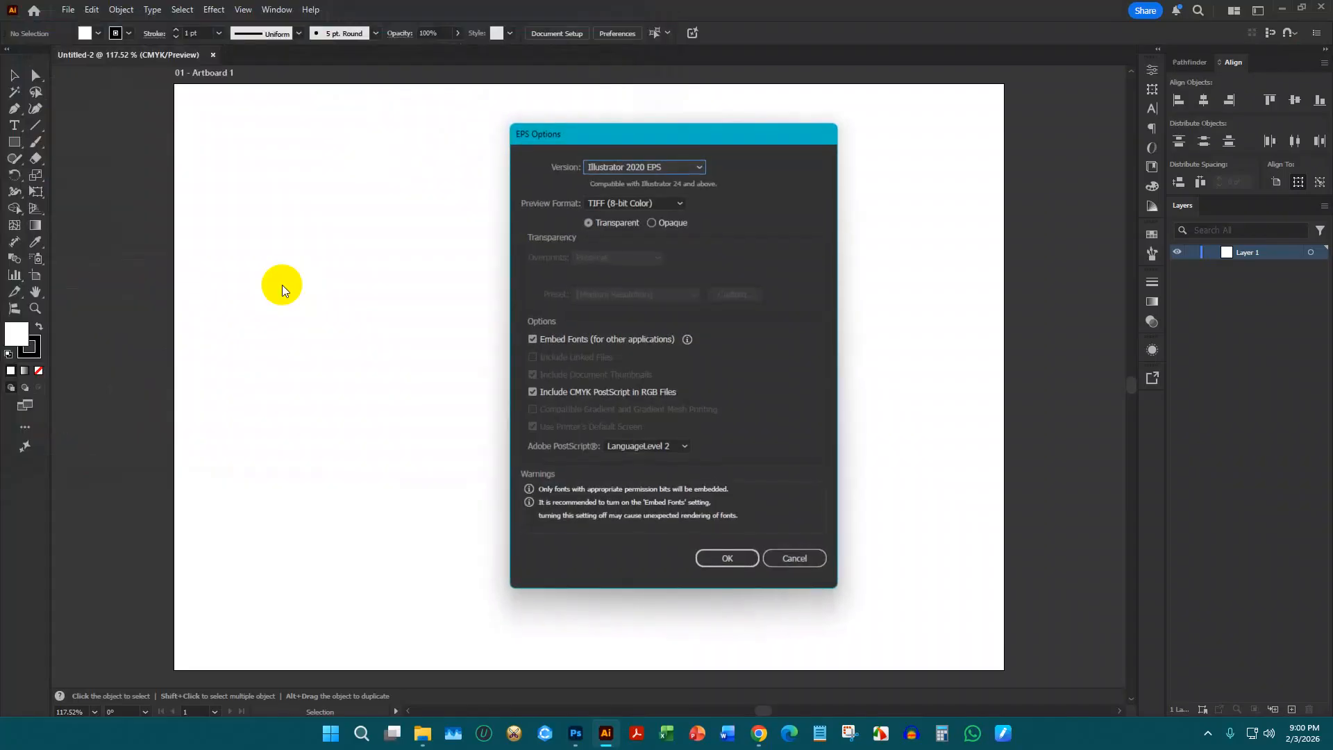
# Set the EPS version to Illustrator CC EPS and accept saving to the legacy format
pyautogui.click(670, 167)
pyautogui.click(670, 274)
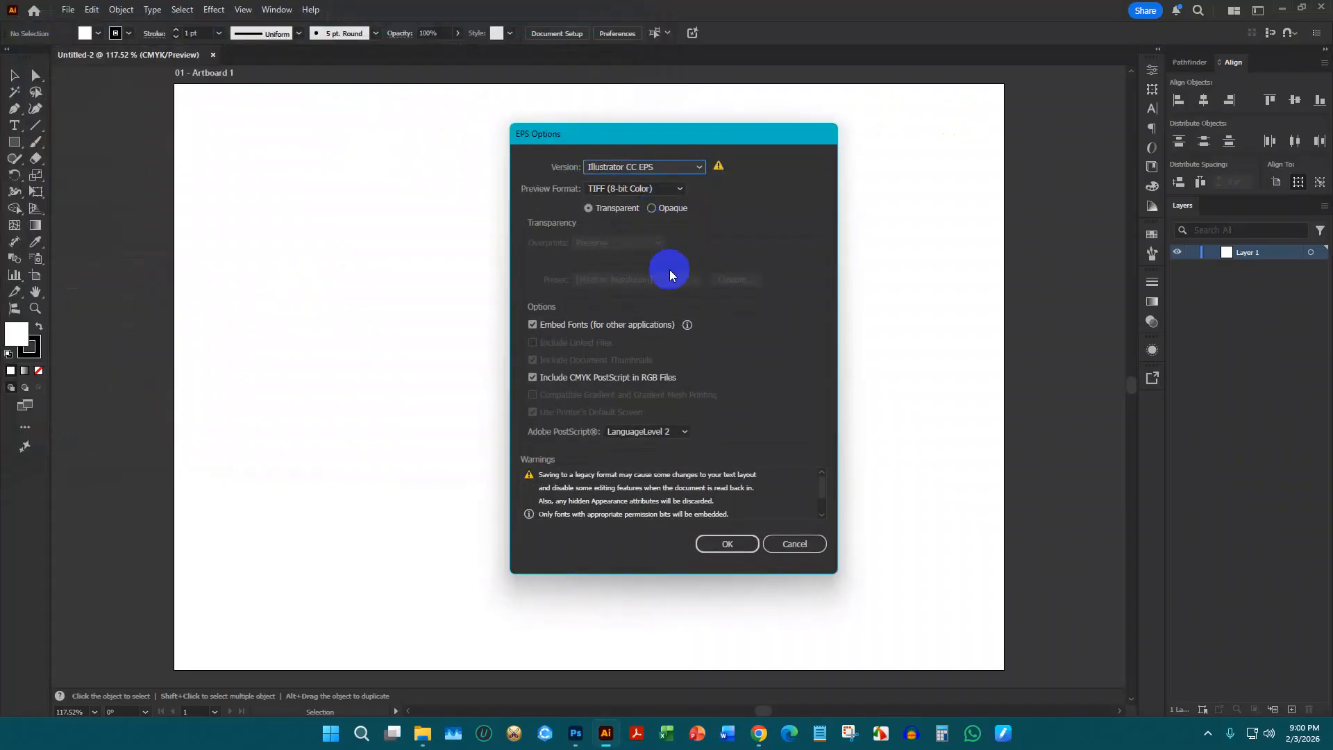
pyautogui.click(738, 544)
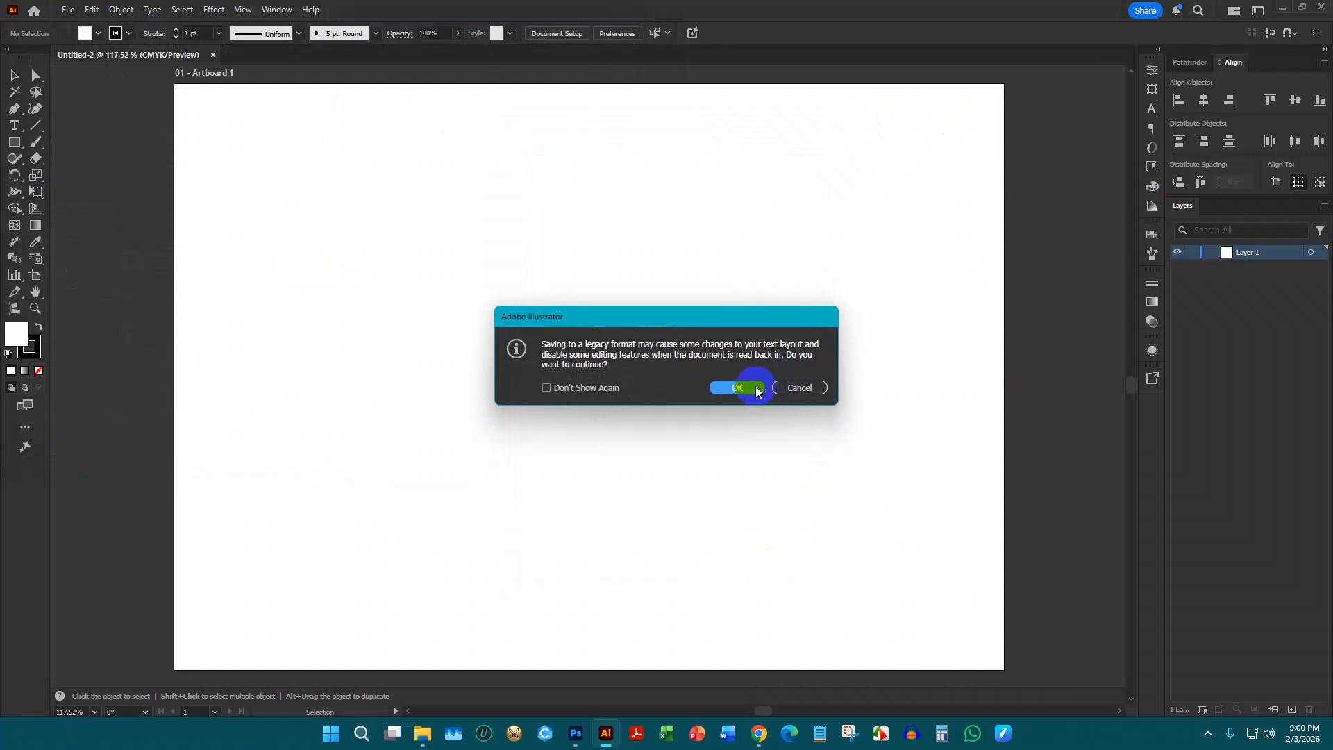
pyautogui.click(756, 389)
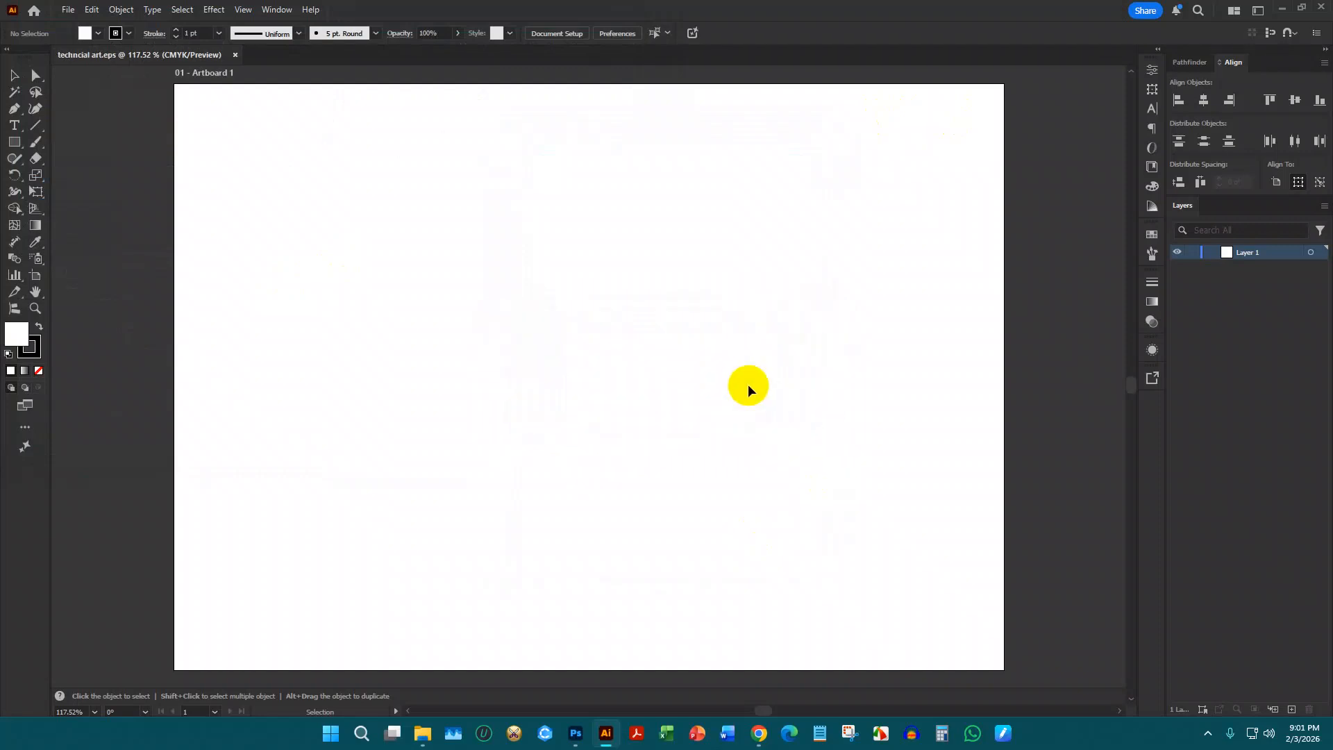
# Place the garment sketches 3.jpg, 4.jpg, 5.jpg and 6.jpg from Local Disk (D:) into the document as linked images
pyautogui.click(420, 736)
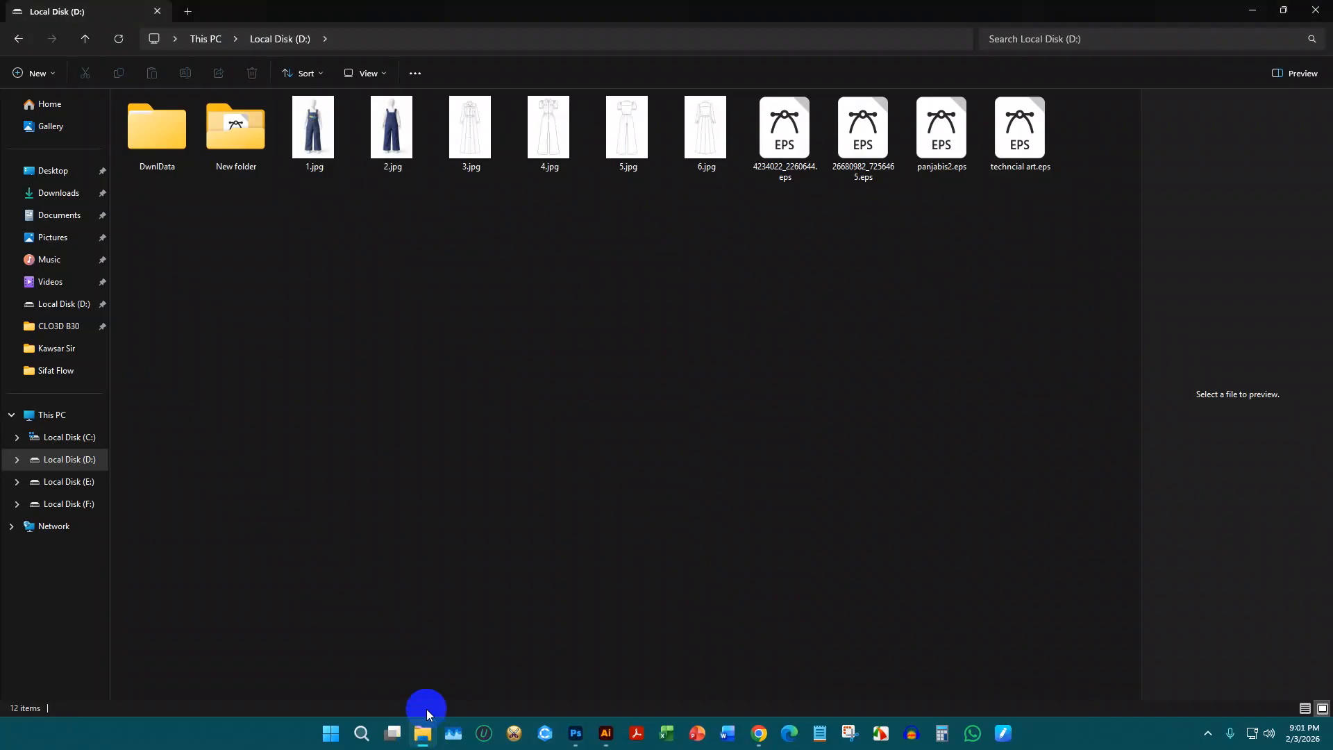
pyautogui.moveTo(708, 215)
pyautogui.mouseDown()
pyautogui.moveTo(530, 125)
pyautogui.moveTo(476, 125)
pyautogui.moveTo(616, 549)
pyautogui.moveTo(609, 745)
pyautogui.mouseUp()
pyautogui.moveTo(593, 359); pyautogui.dragTo(594, 355)
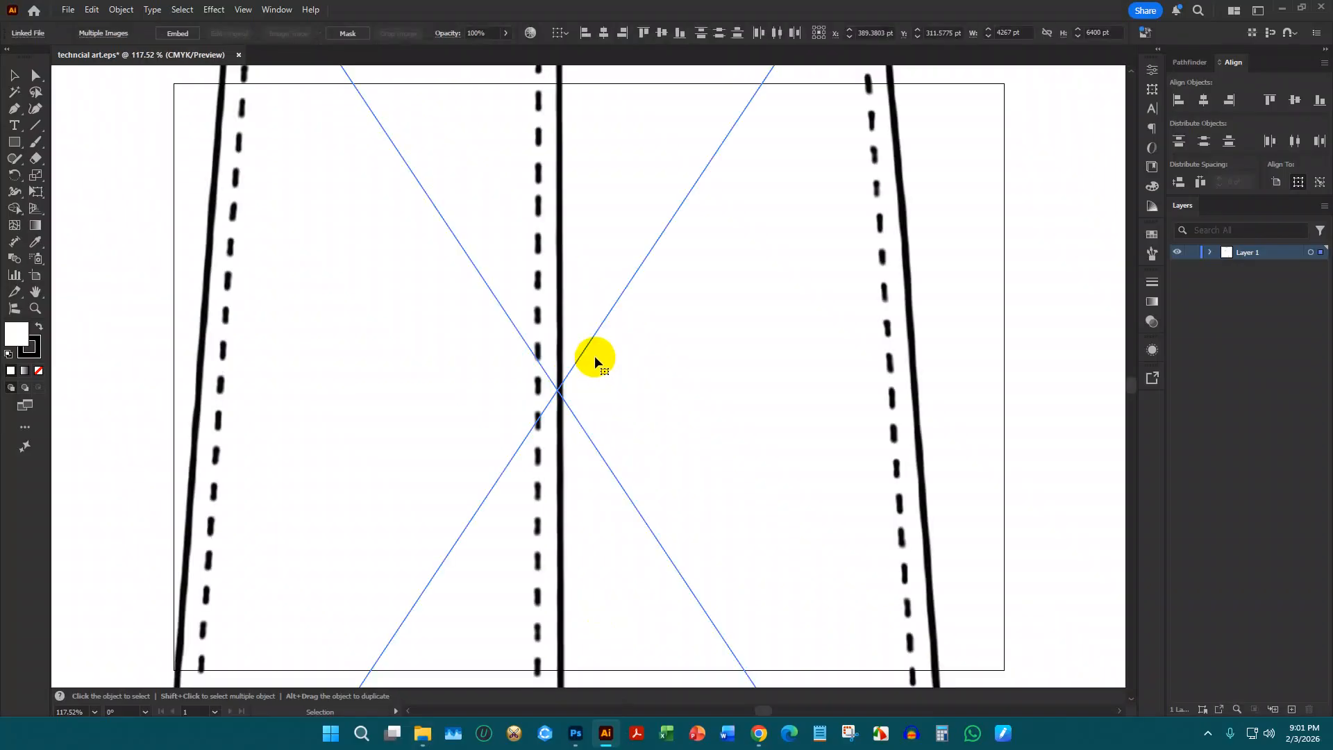
pyautogui.scroll(-8, 604, 290)
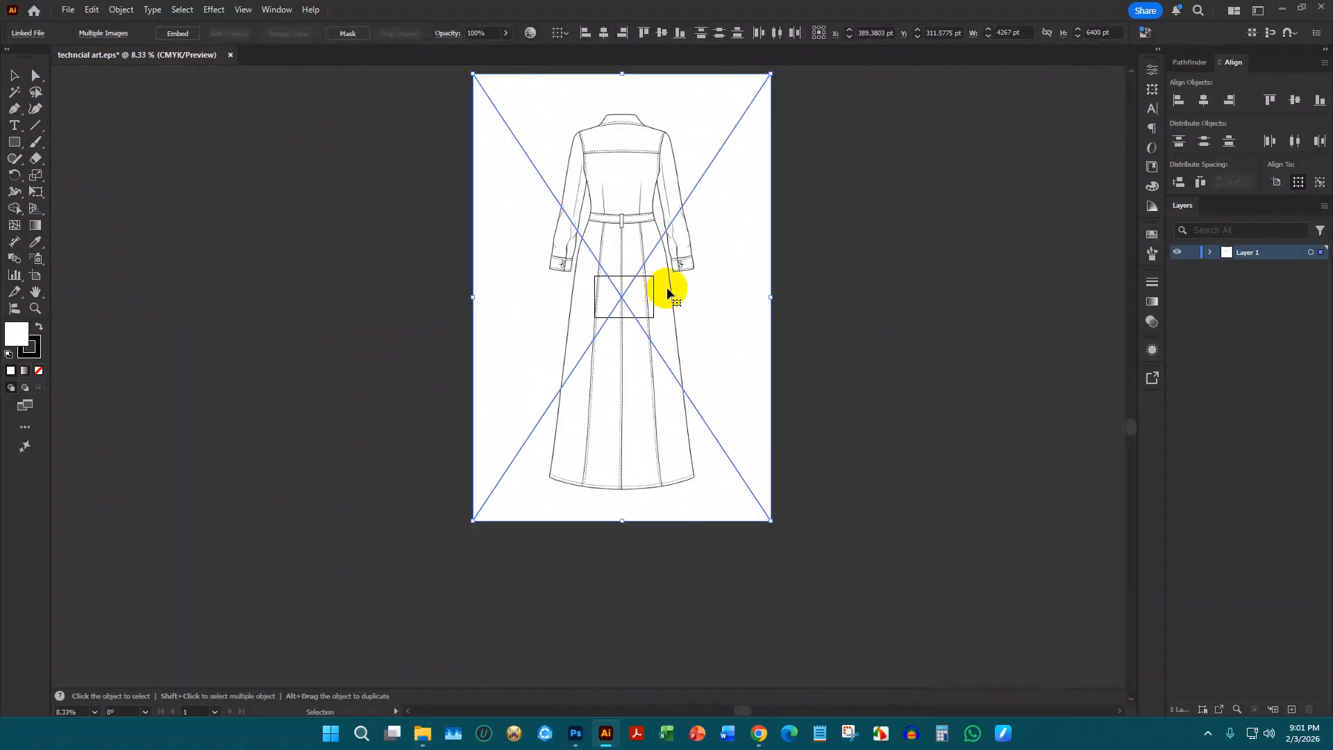
# Pull the stacked sketches apart, setting the front-view dress beside the back-view dress and the jumpsuits to their right
pyautogui.moveTo(648, 289); pyautogui.dragTo(323, 274)
pyautogui.moveTo(595, 263); pyautogui.dragTo(867, 264)
pyautogui.moveTo(653, 238); pyautogui.dragTo(703, 415)
pyautogui.scroll(-3, 729, 348)
pyautogui.moveTo(587, 355); pyautogui.dragTo(586, 238)
pyautogui.scroll(4, 610, 345)
pyautogui.scroll(-2, 607, 306)
pyautogui.moveTo(607, 306); pyautogui.dragTo(597, 501)
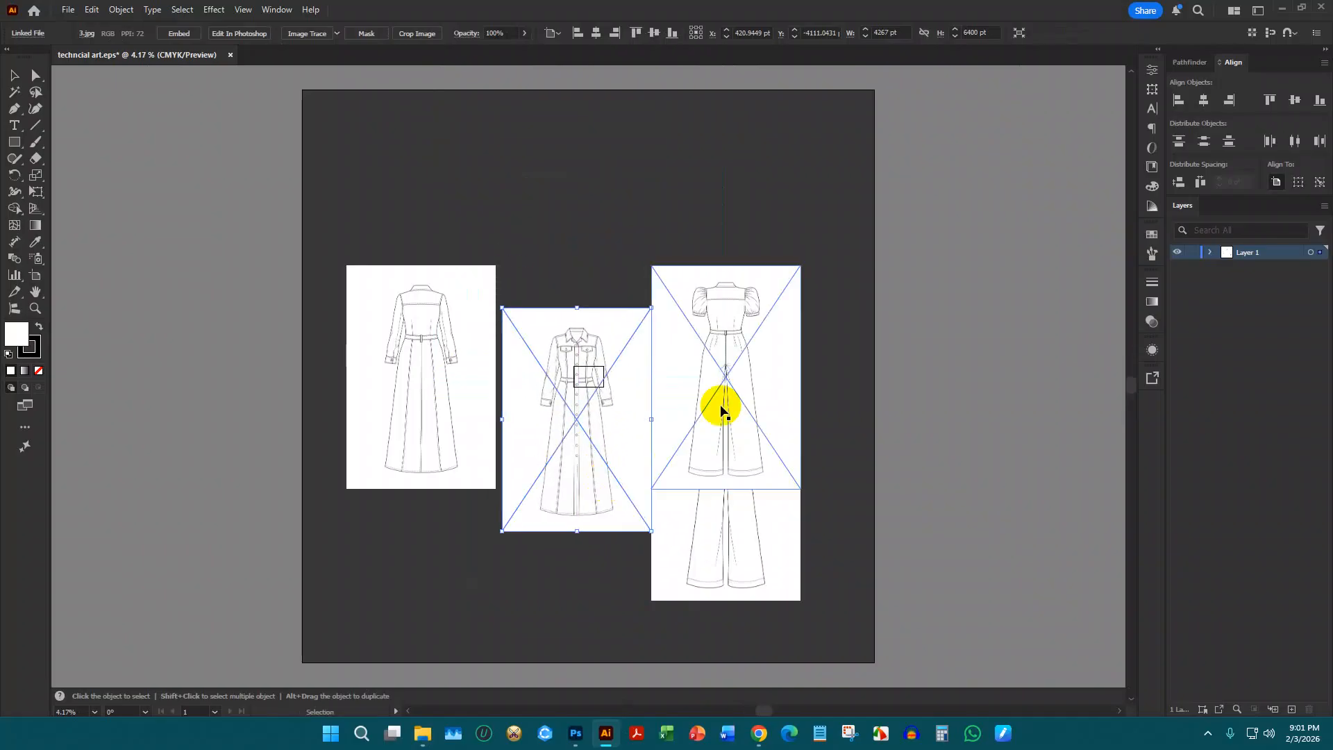
# Separate the two overlapping jumpsuit images and arrange all four sketches in a rough side-by-side row
pyautogui.moveTo(715, 402); pyautogui.dragTo(793, 300)
pyautogui.moveTo(744, 420)
pyautogui.mouseDown()
pyautogui.moveTo(685, 382)
pyautogui.moveTo(660, 261)
pyautogui.moveTo(739, 433)
pyautogui.mouseUp()
pyautogui.moveTo(581, 417); pyautogui.dragTo(544, 334)
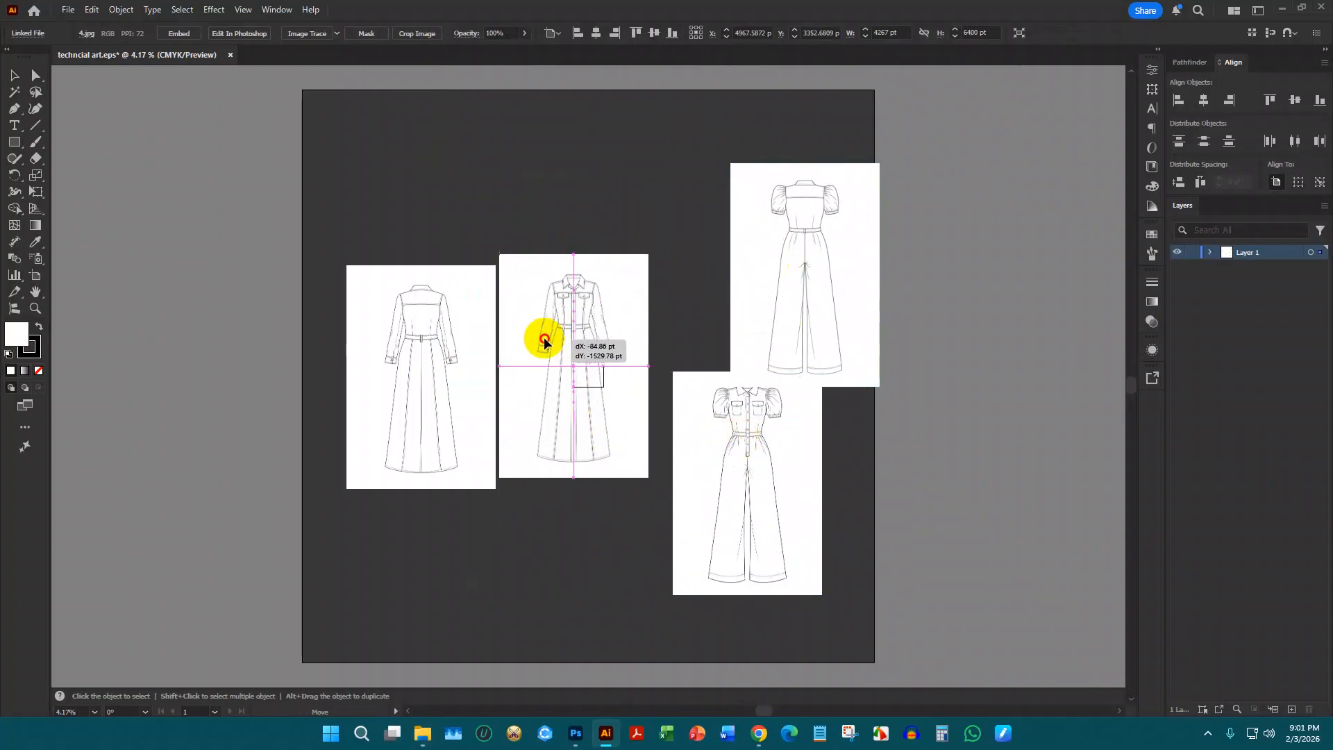
pyautogui.moveTo(702, 408); pyautogui.dragTo(625, 243)
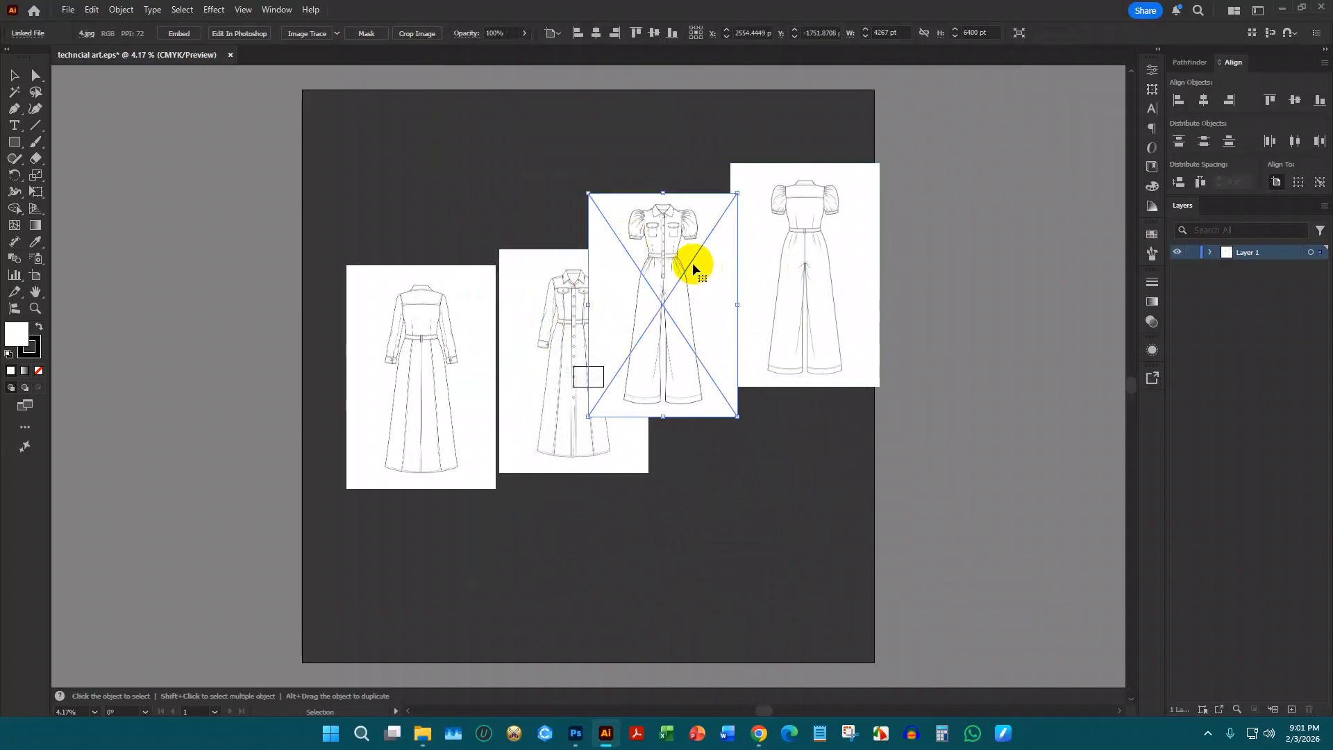
pyautogui.moveTo(811, 236); pyautogui.dragTo(806, 318)
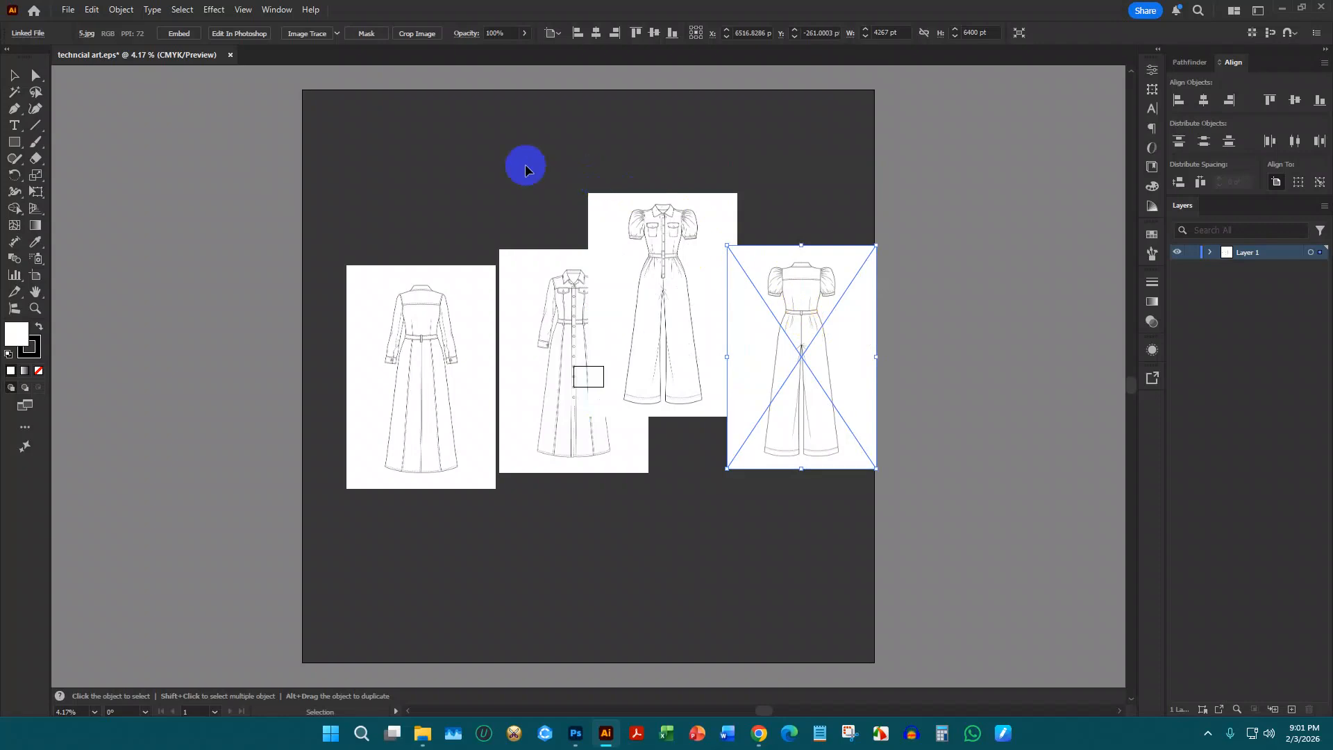
# Delete both dress images and the back-view jumpsuit, keeping only the front-view puff-sleeve jumpsuit sketch
pyautogui.click(381, 168)
pyautogui.moveTo(544, 339); pyautogui.dragTo(864, 568)
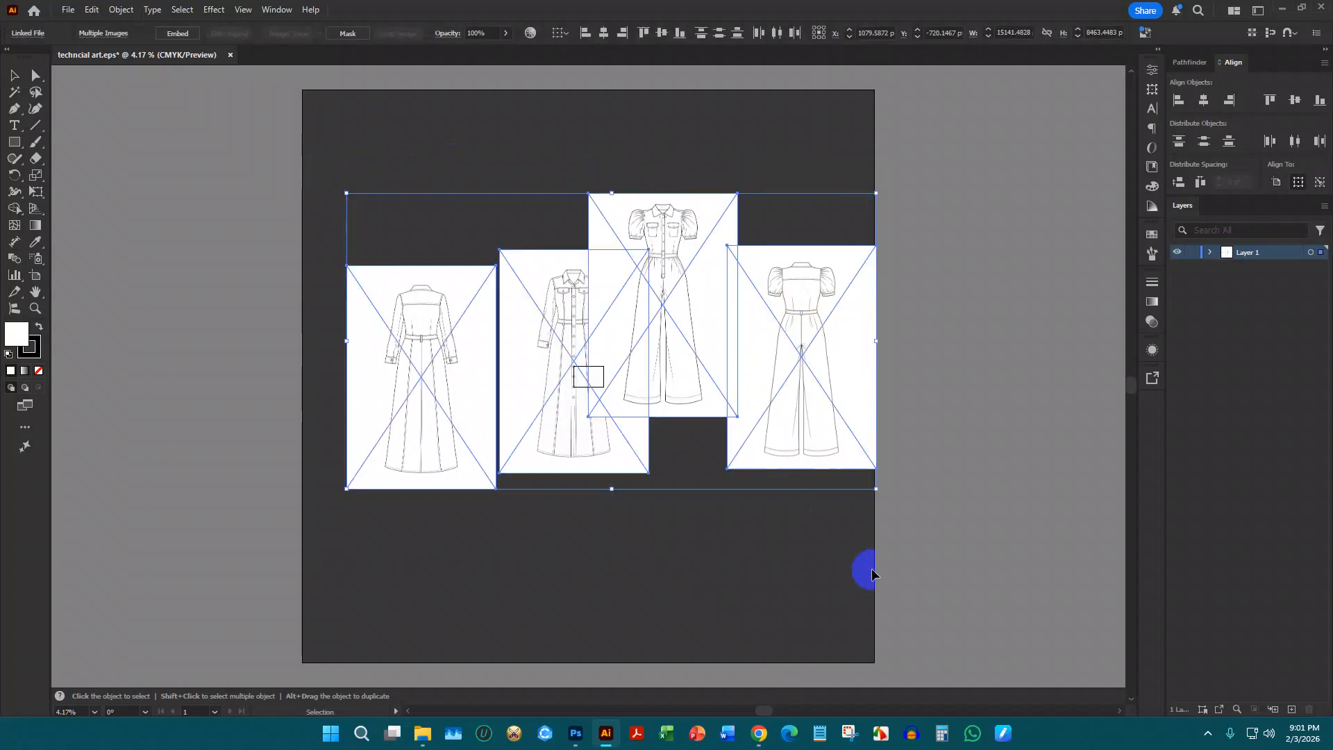
pyautogui.click(777, 510)
pyautogui.scroll(10, 693, 277)
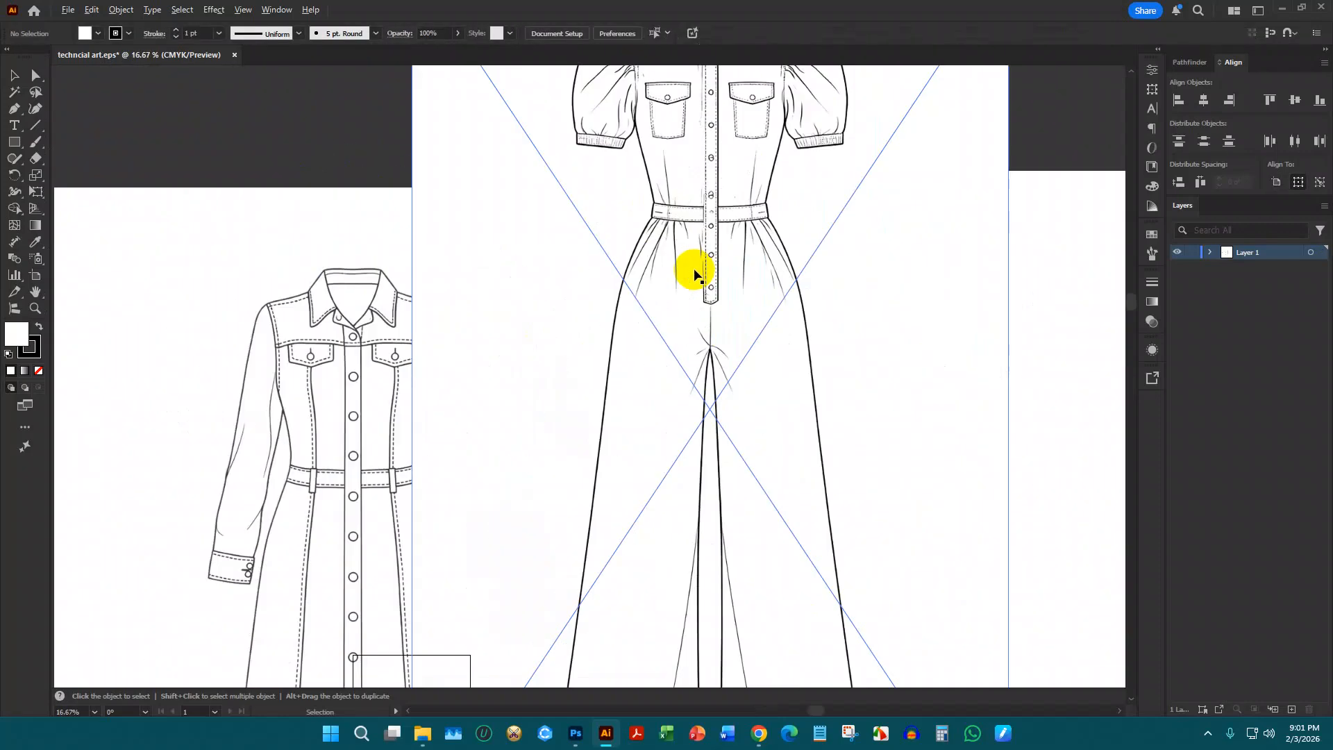
pyautogui.scroll(-3, 568, 275)
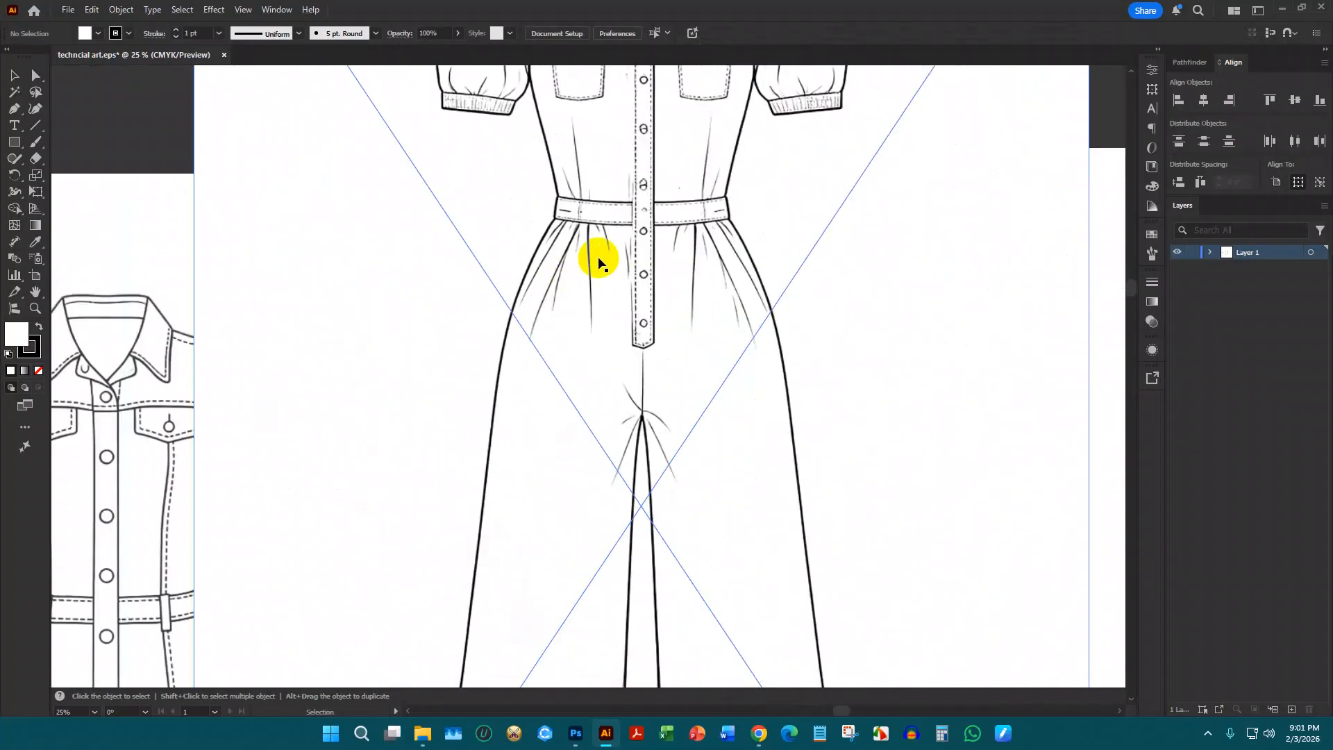
pyautogui.scroll(6, 598, 262)
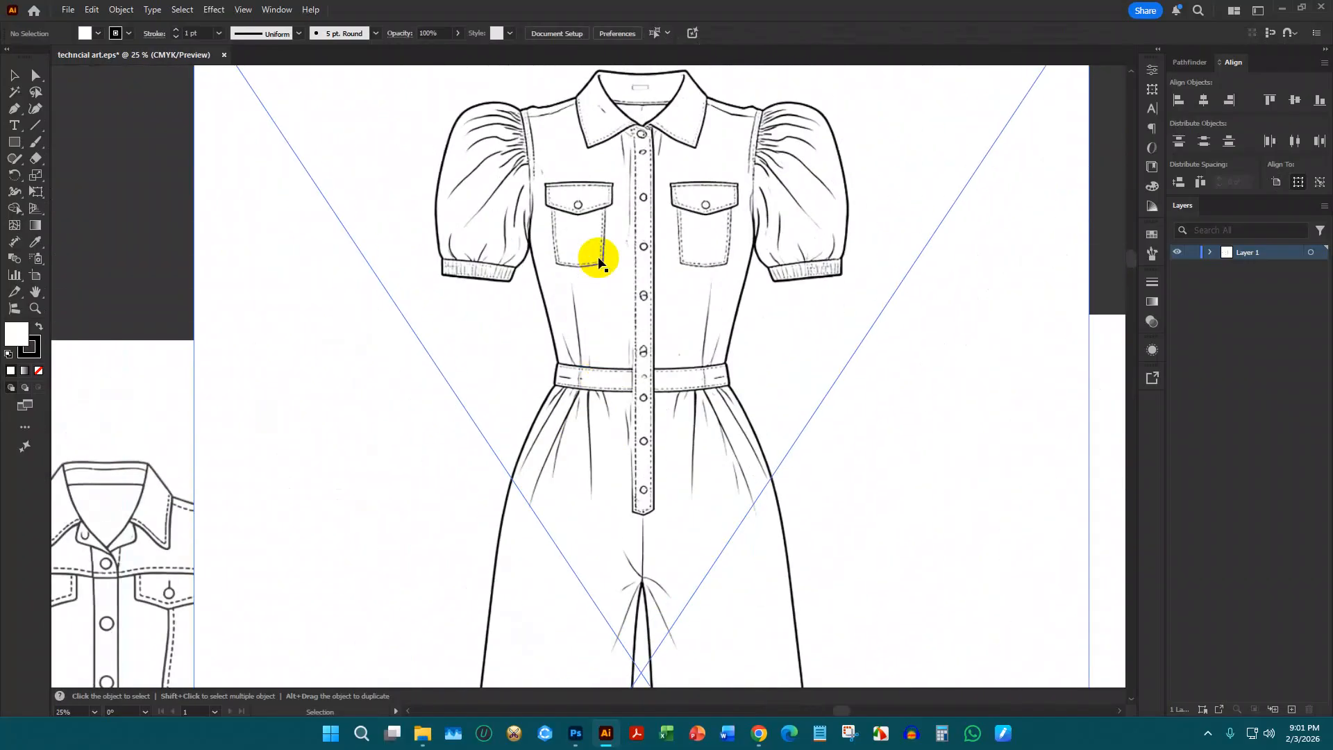
pyautogui.scroll(-4, 581, 262)
pyautogui.moveTo(309, 248)
pyautogui.mouseDown()
pyautogui.moveTo(431, 410)
pyautogui.moveTo(515, 477)
pyautogui.mouseUp()
pyautogui.press('Delete')
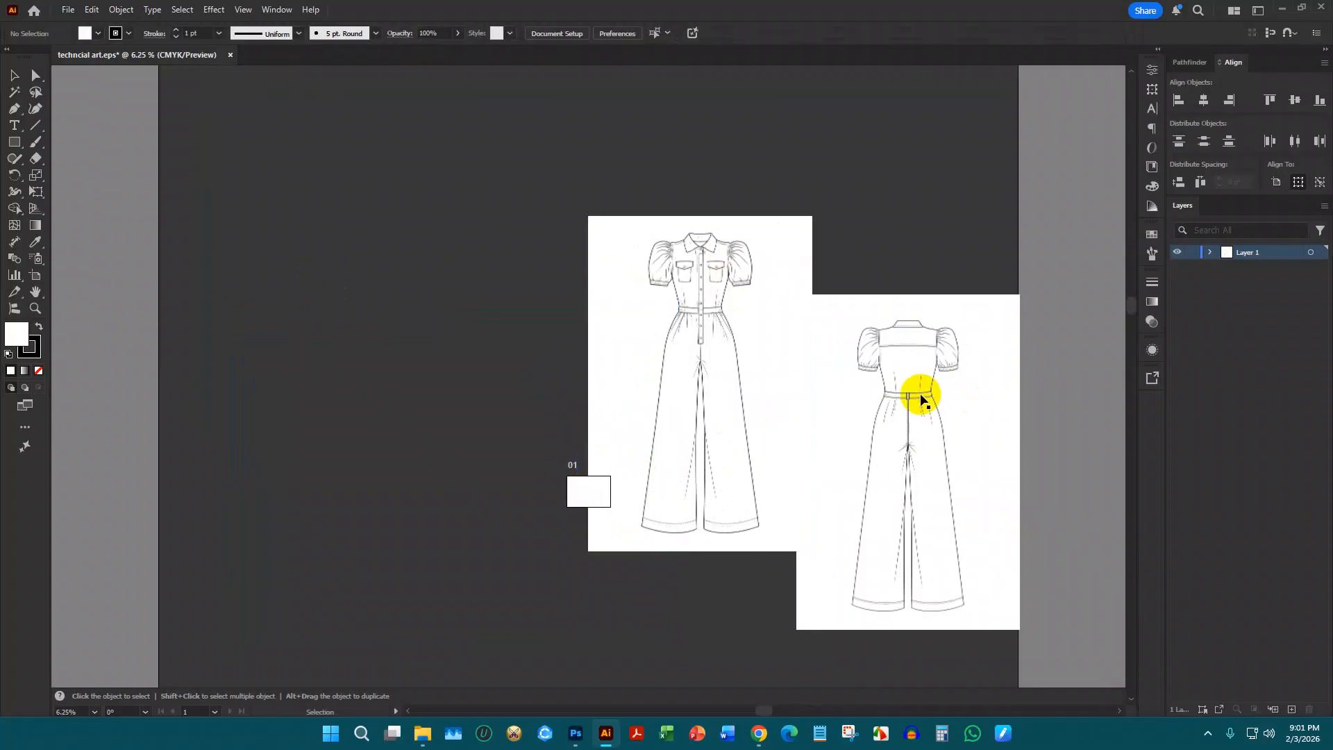
pyautogui.click(923, 401)
pyautogui.press('Delete')
# Center the jumpsuit image on the artboard both horizontally and vertically
pyautogui.click(719, 237)
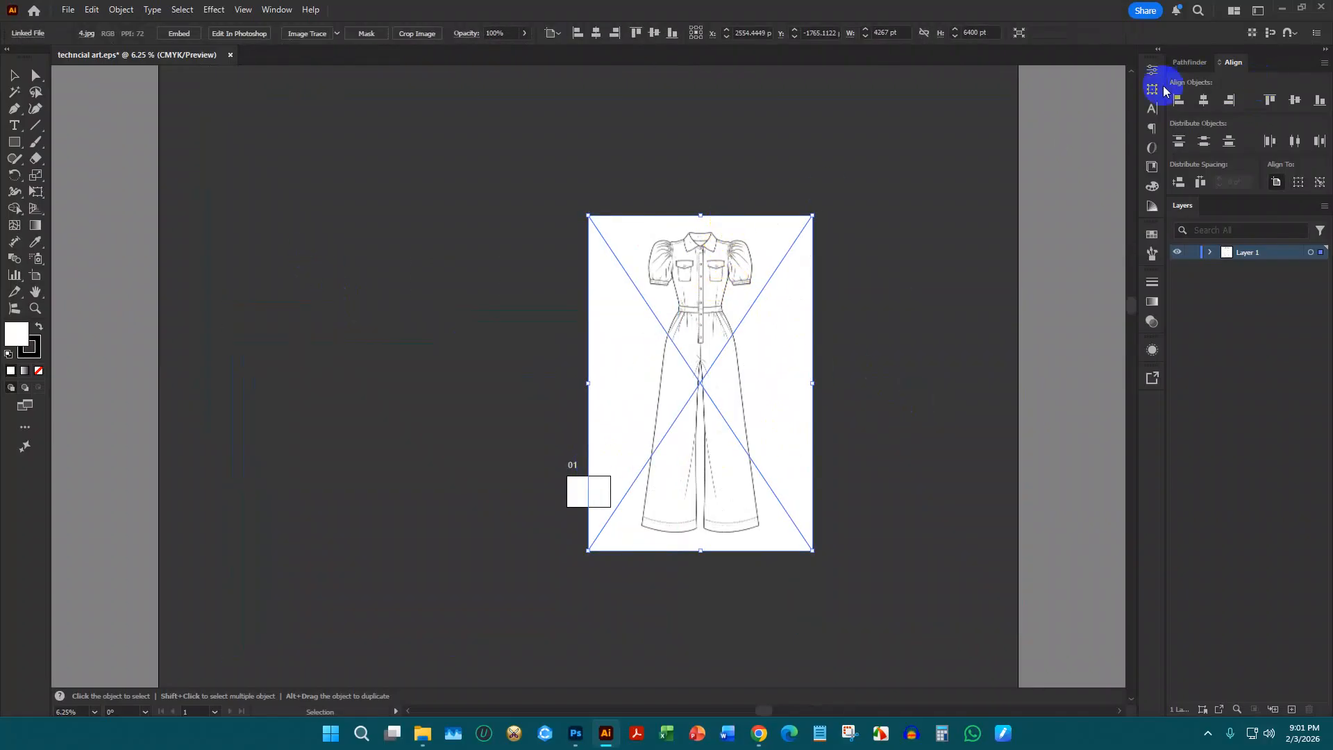
pyautogui.click(1206, 100)
pyautogui.click(1300, 102)
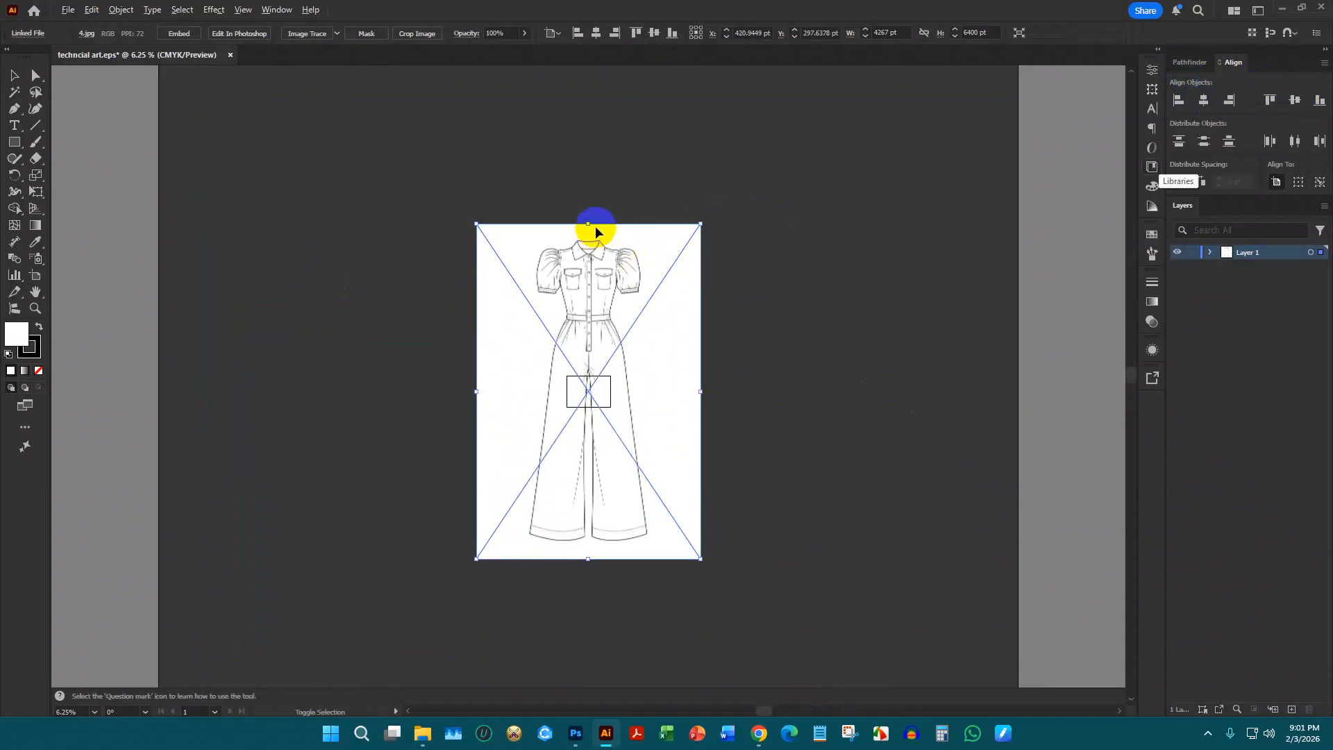
# Scale the jumpsuit image down proportionally from its center until it fits within the artboard, and deselect it
pyautogui.moveTo(586, 225); pyautogui.dragTo(583, 423)
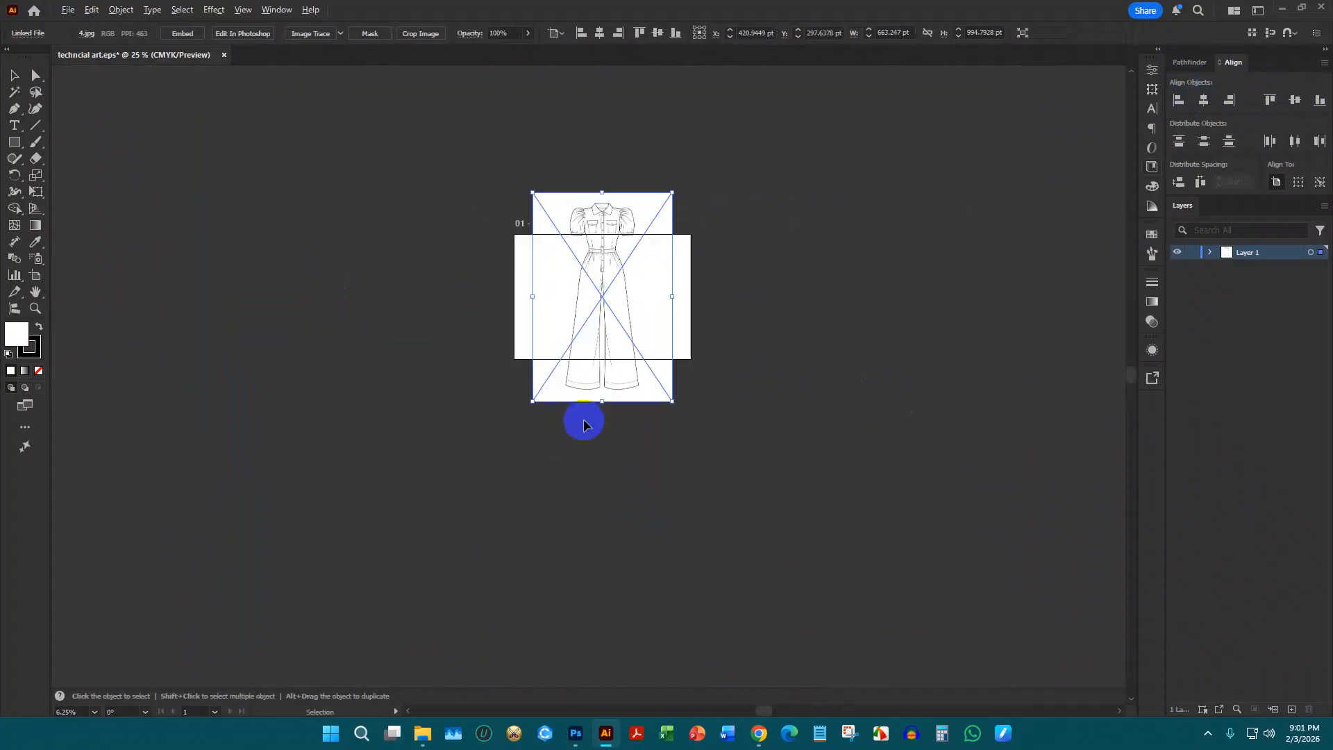
pyautogui.scroll(2, 591, 200)
pyautogui.moveTo(603, 186); pyautogui.dragTo(611, 299)
pyautogui.scroll(3, 655, 417)
pyautogui.click(807, 345)
# Add a new layer above the one holding the jumpsuit reference image
pyautogui.scroll(4, 617, 330)
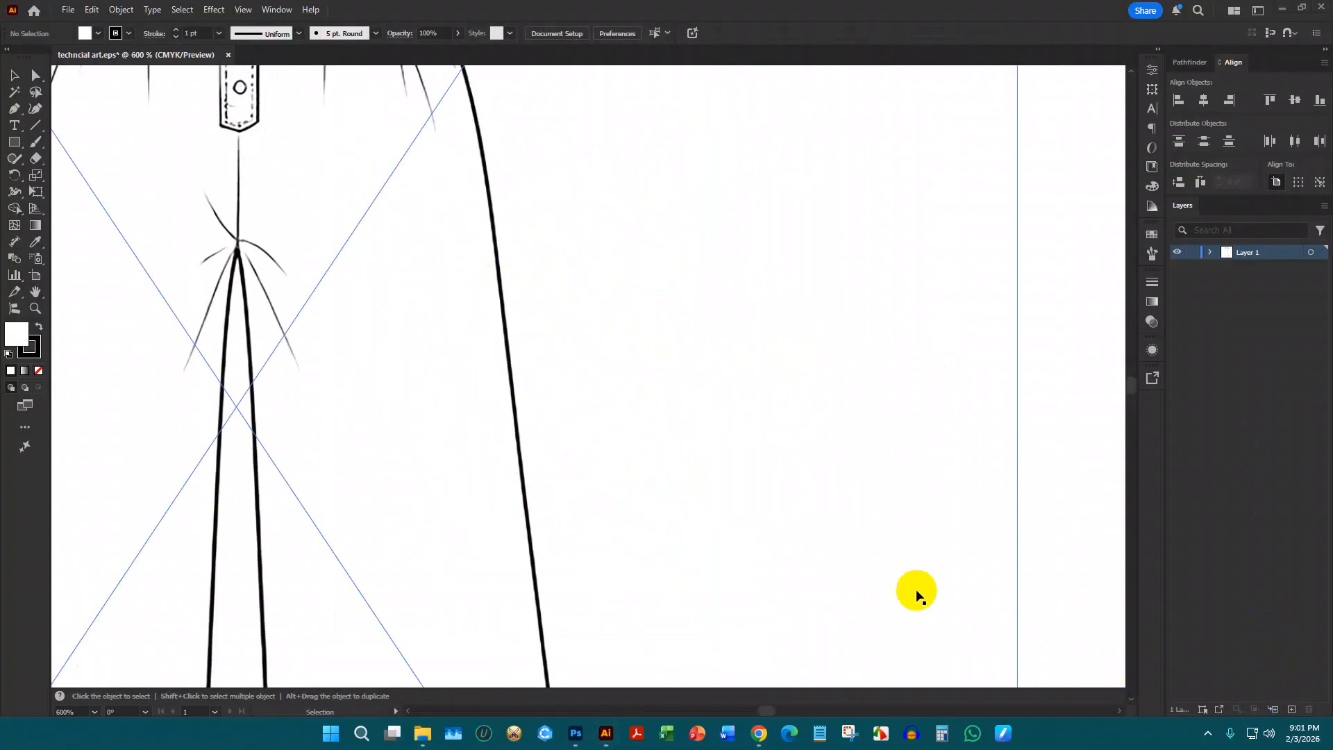
pyautogui.click(1290, 712)
pyautogui.scroll(2, 401, 262)
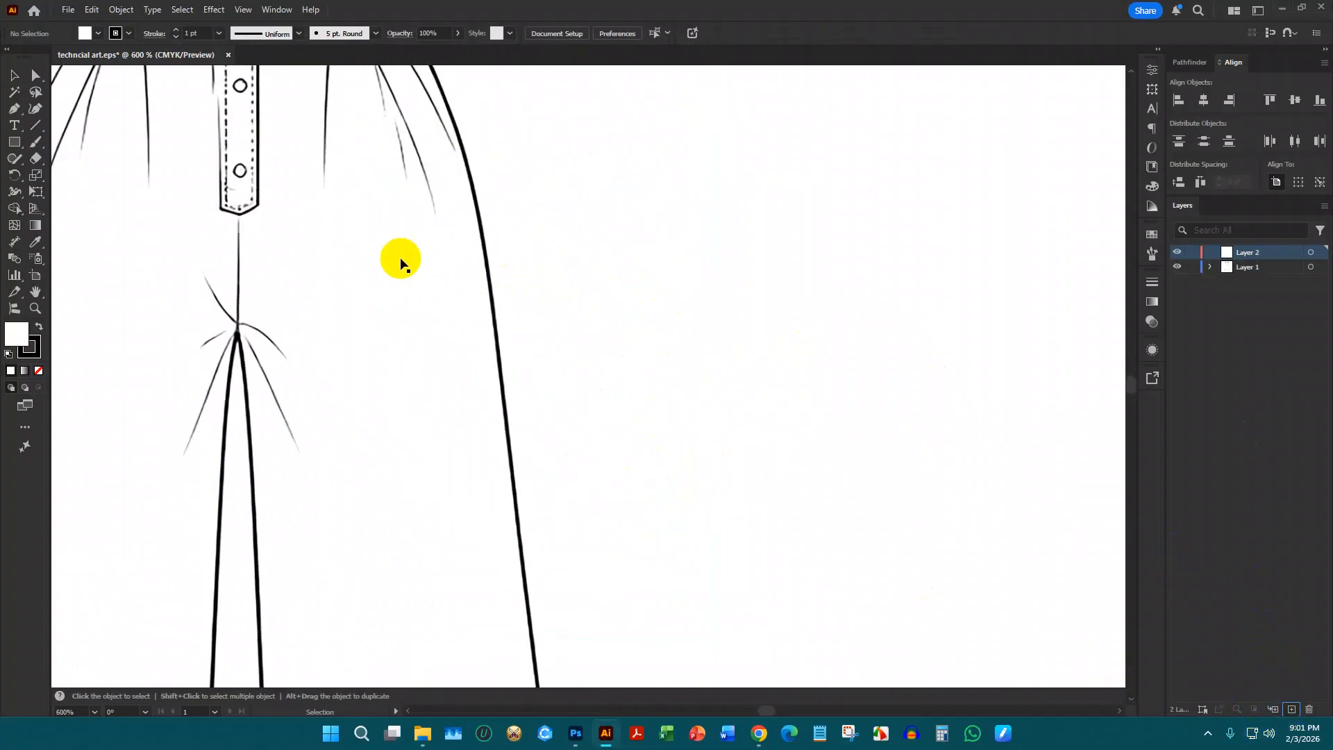
# Set the fill to none and the stroke color to dark blue for the tracing lines
pyautogui.click(98, 35)
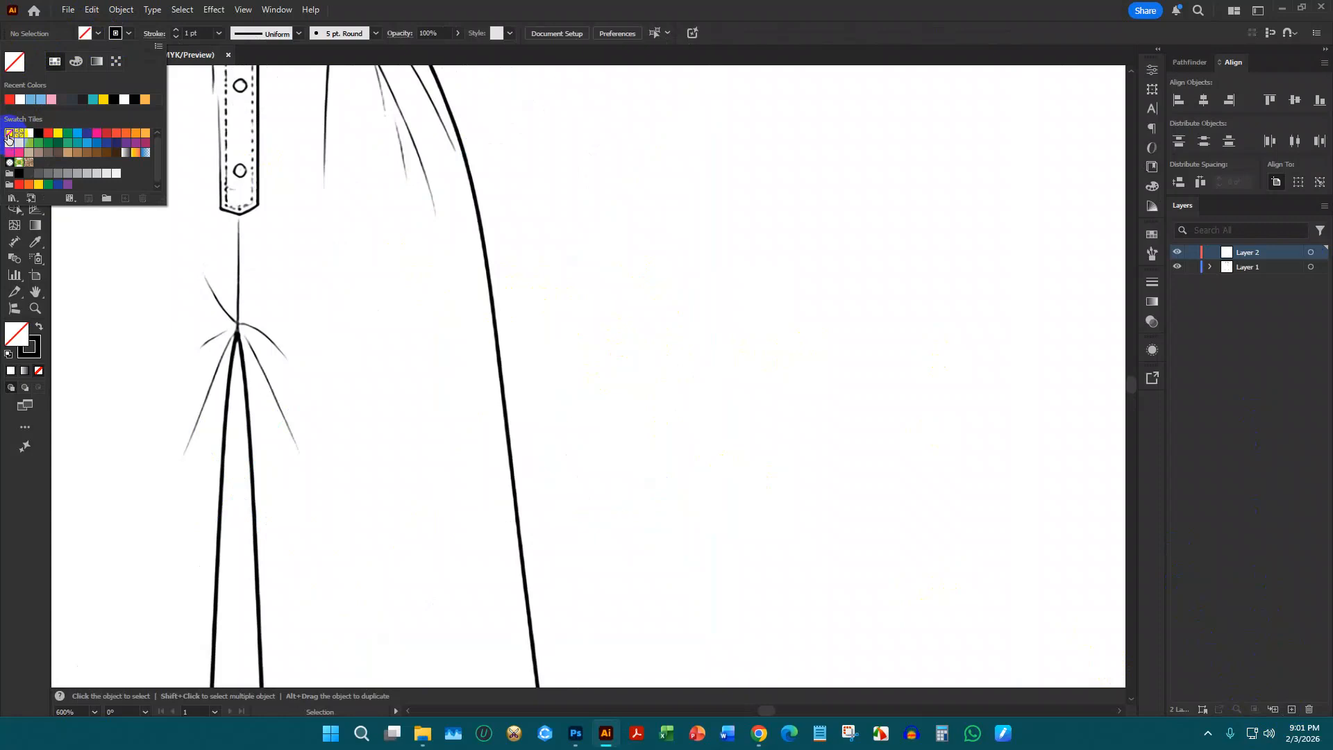
pyautogui.click(128, 36)
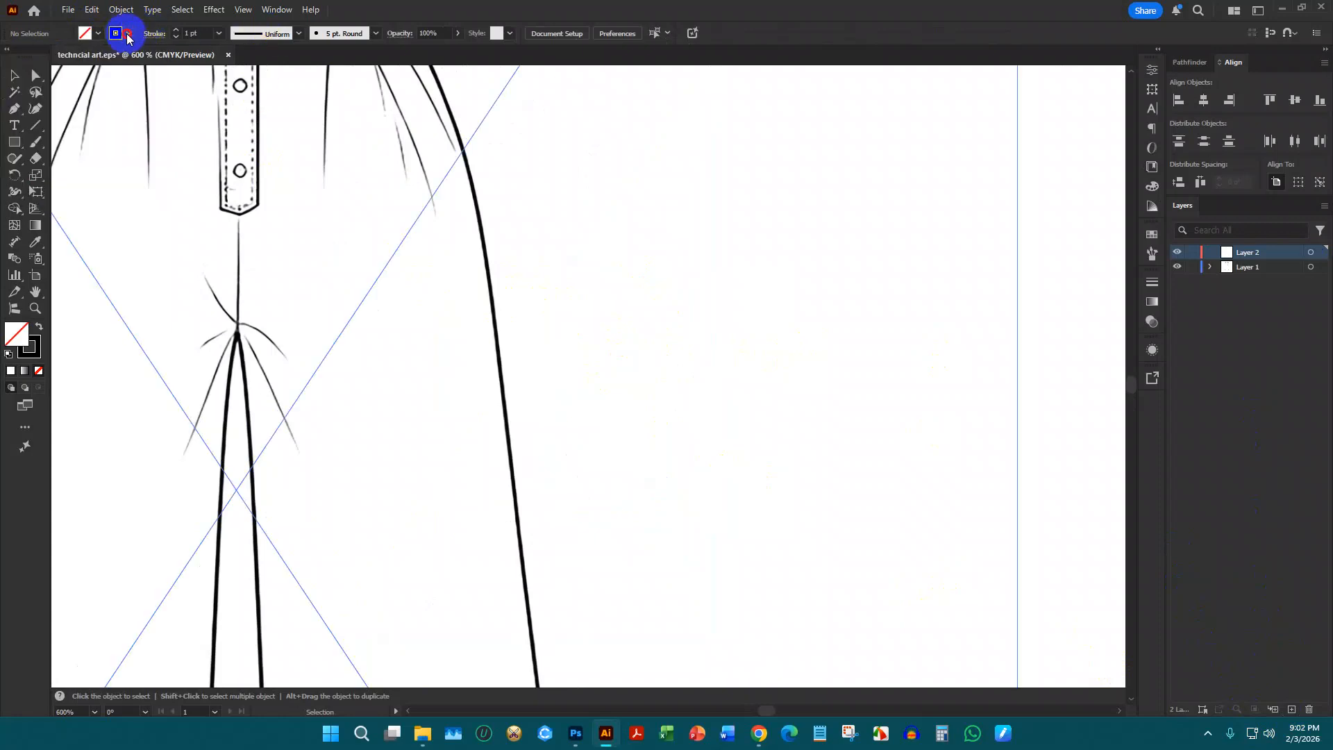
pyautogui.click(123, 40)
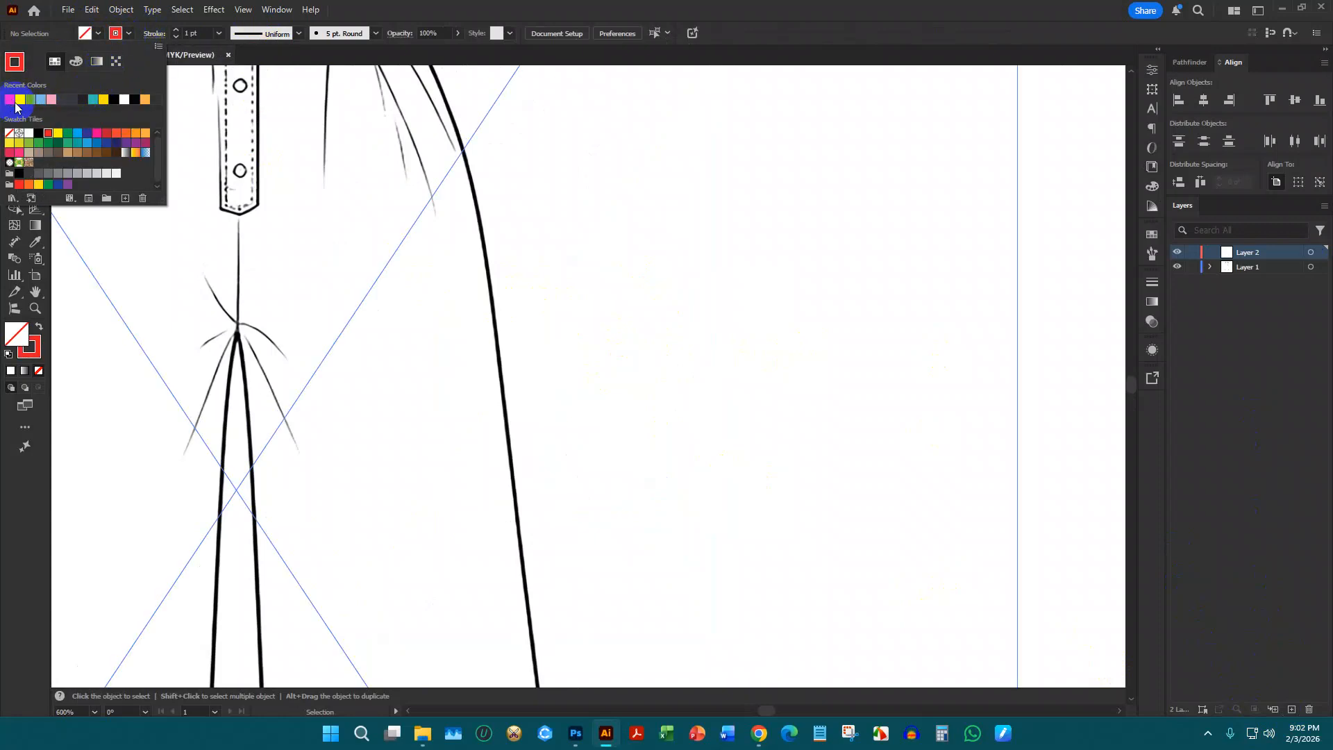
pyautogui.click(691, 150)
pyautogui.scroll(-2, 626, 246)
pyautogui.click(128, 36)
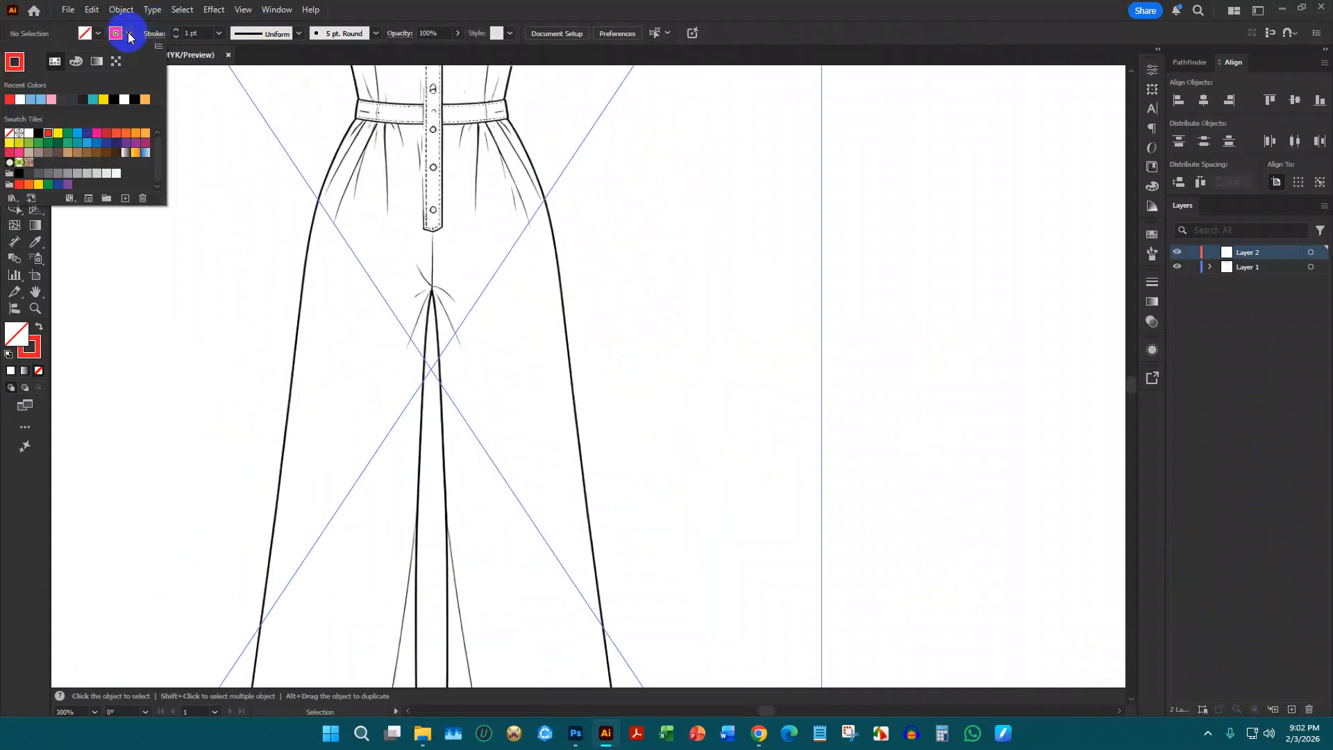
pyautogui.click(885, 174)
pyautogui.scroll(-5, 420, 182)
pyautogui.scroll(4, 458, 233)
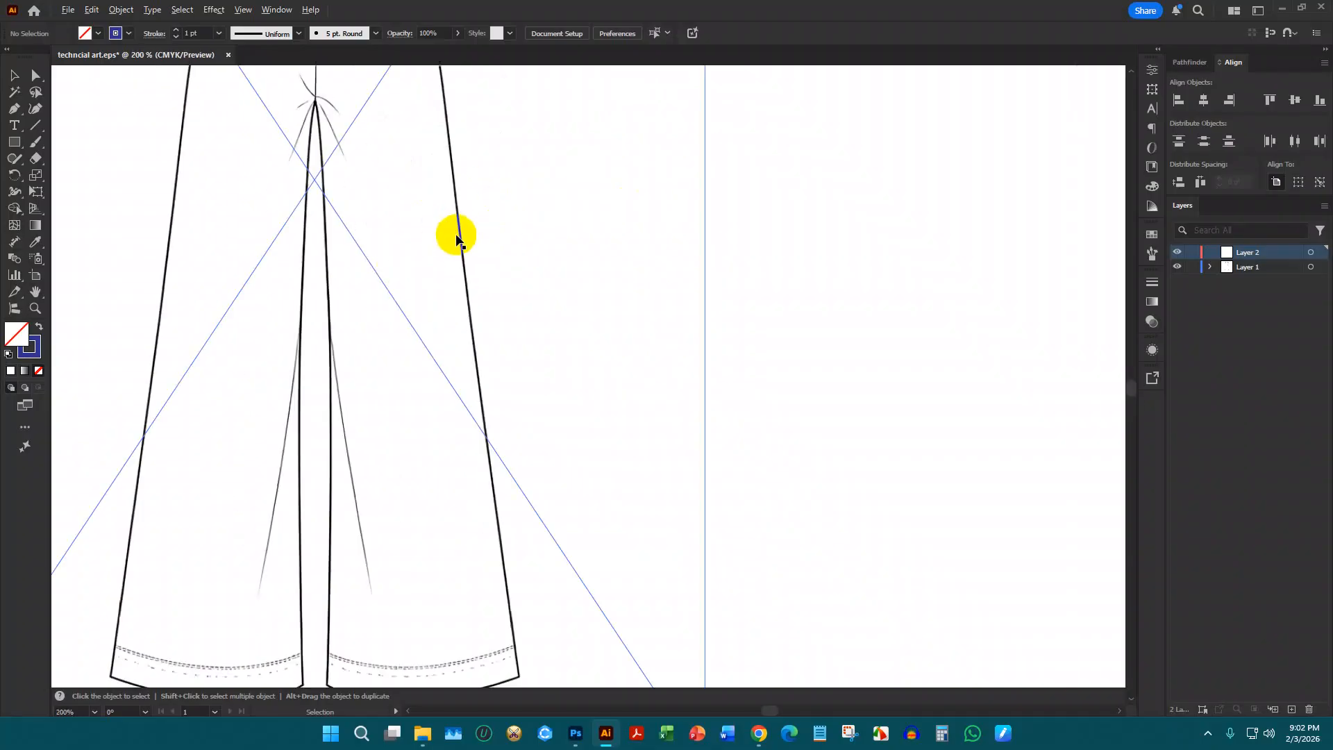
pyautogui.scroll(2, 452, 232)
pyautogui.scroll(-1, 414, 285)
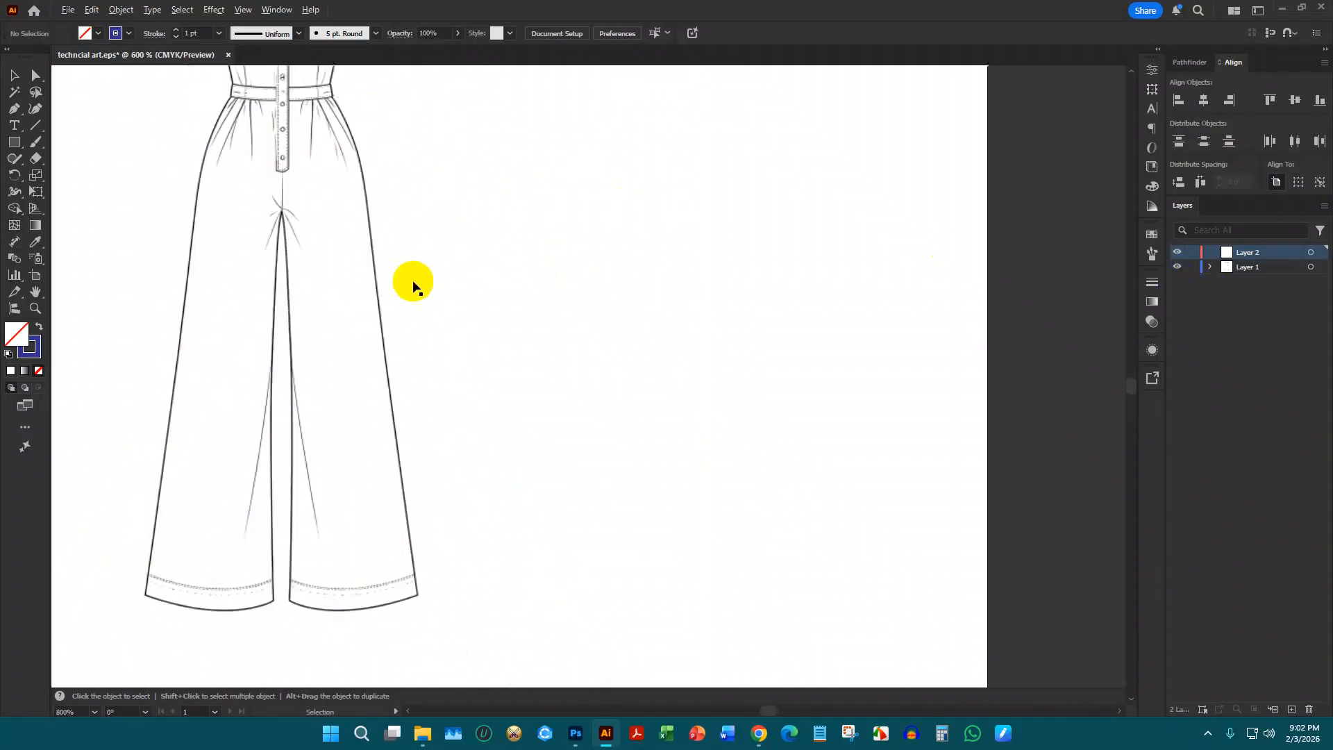
pyautogui.click(13, 109)
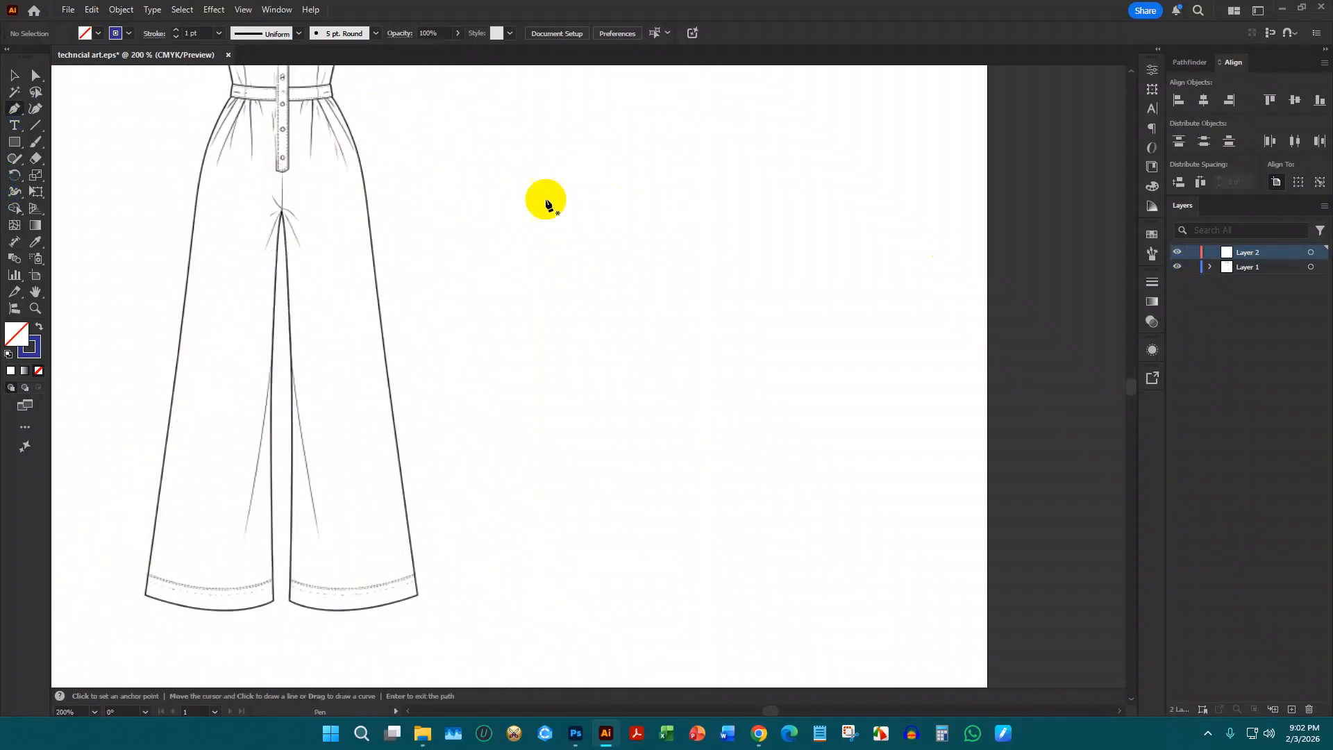
pyautogui.click(681, 150)
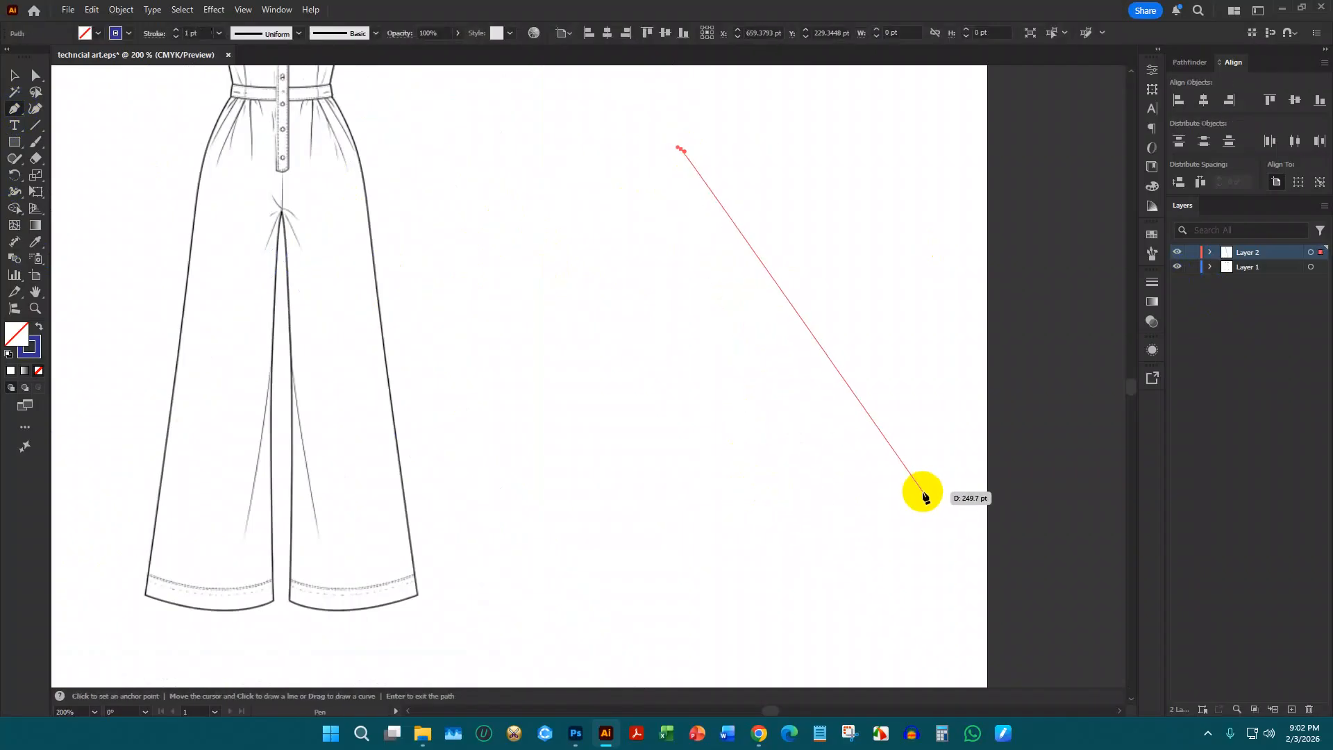
pyautogui.press('Escape')
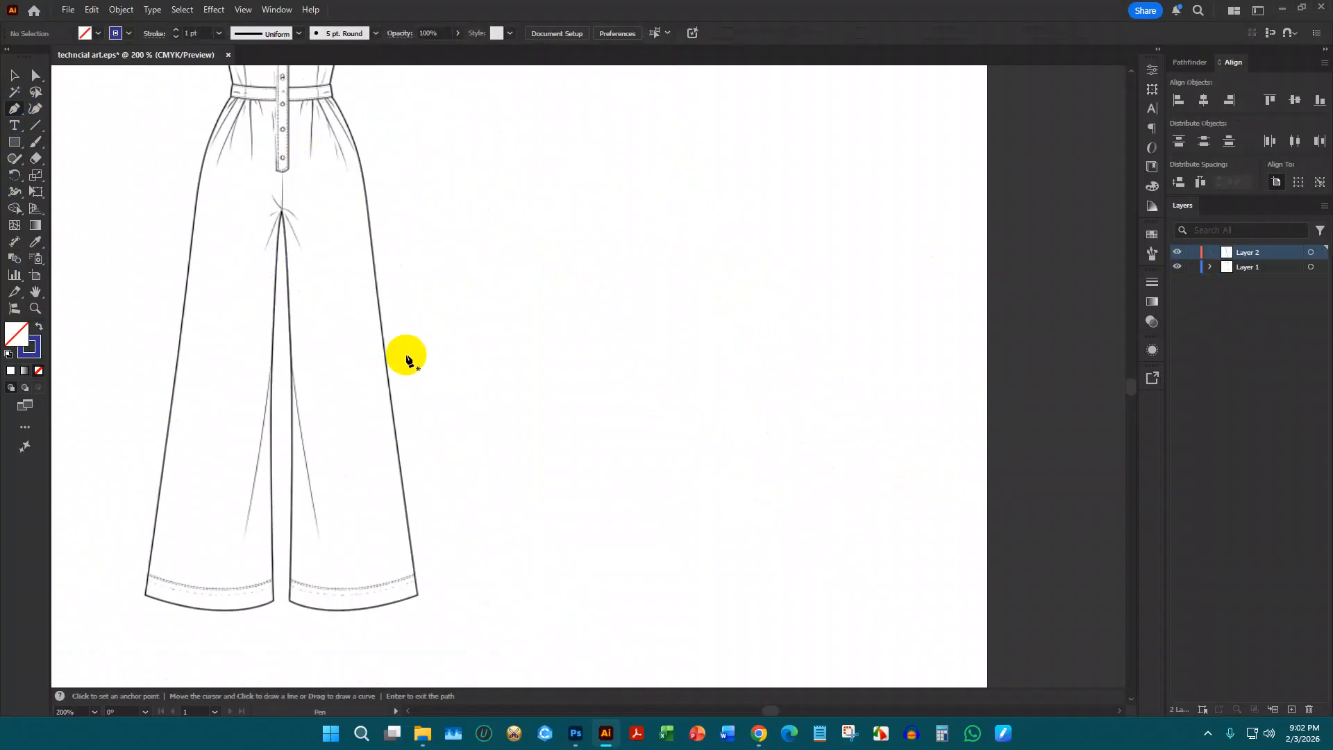
# Trace the hip curve of the right-hand trouser leg with the Pen tool, starting at the waistband's lower corner
pyautogui.scroll(-4, 949, 238)
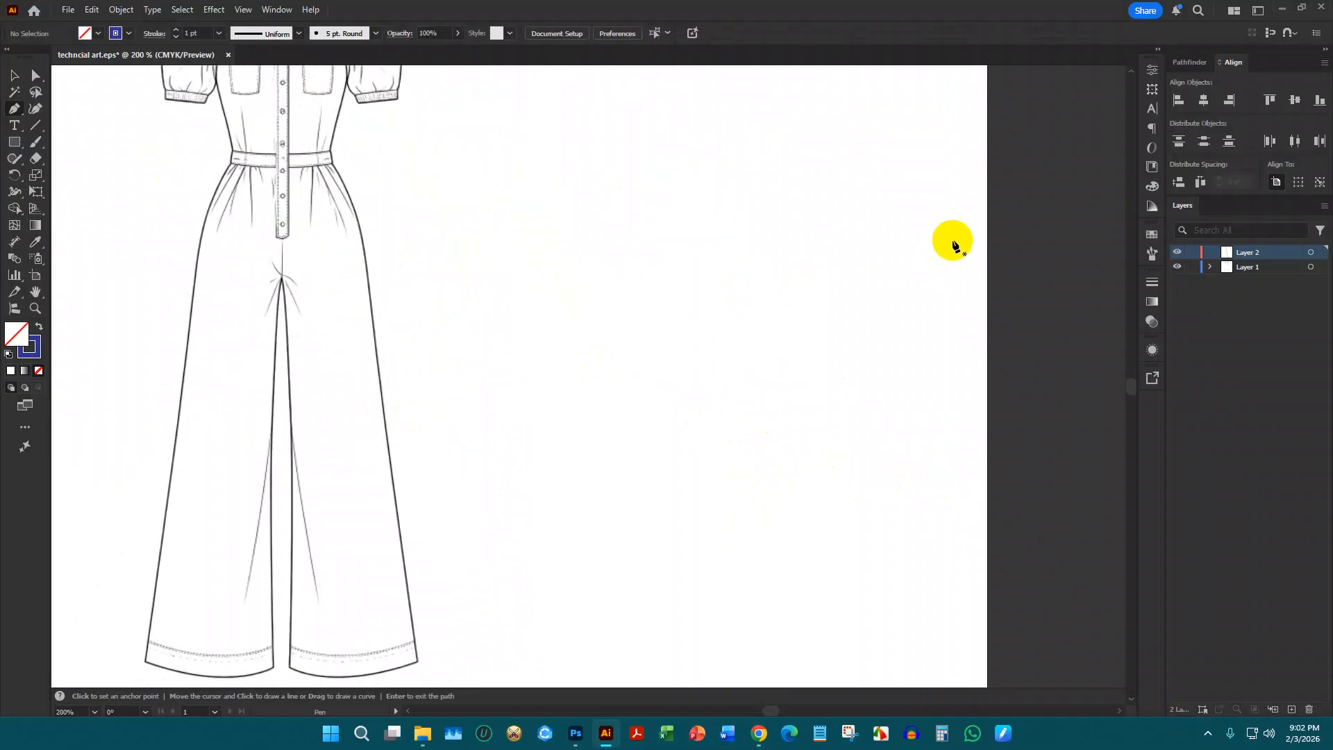
pyautogui.scroll(6, 477, 209)
pyautogui.scroll(5, 574, 204)
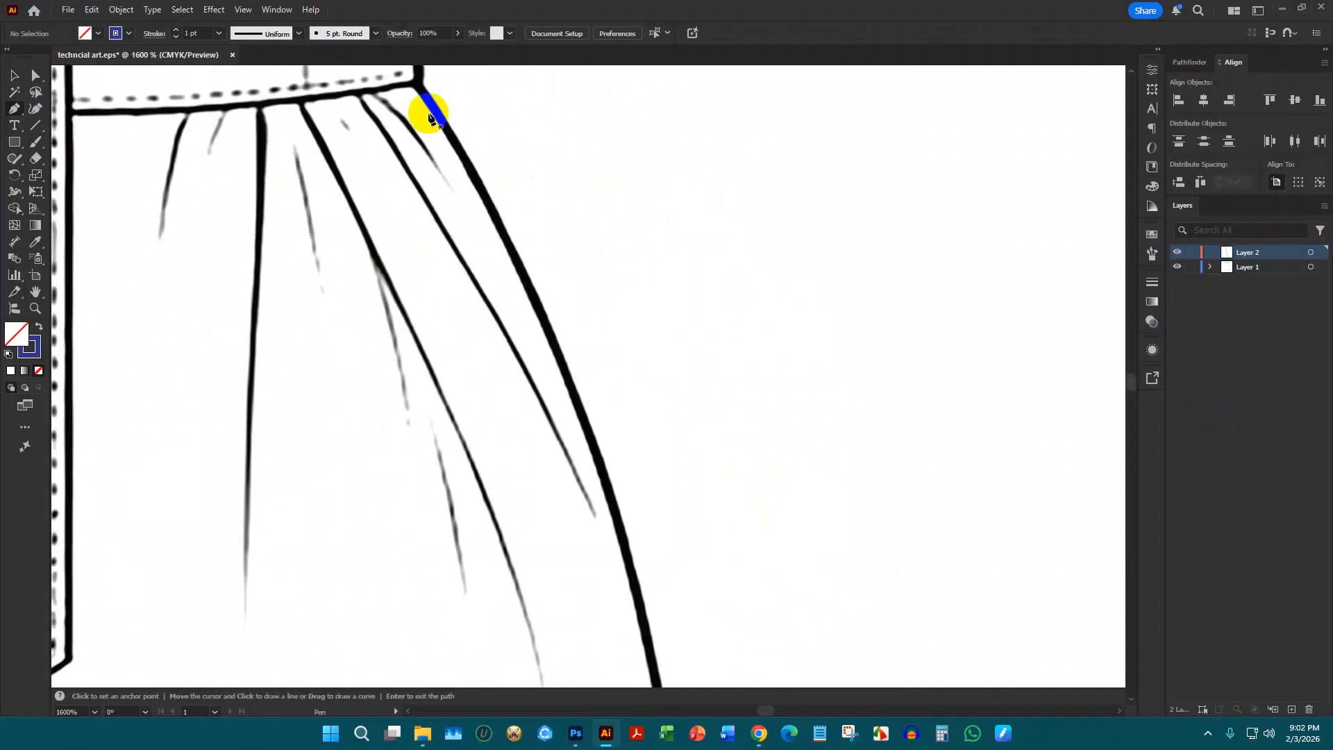
pyautogui.click(417, 86)
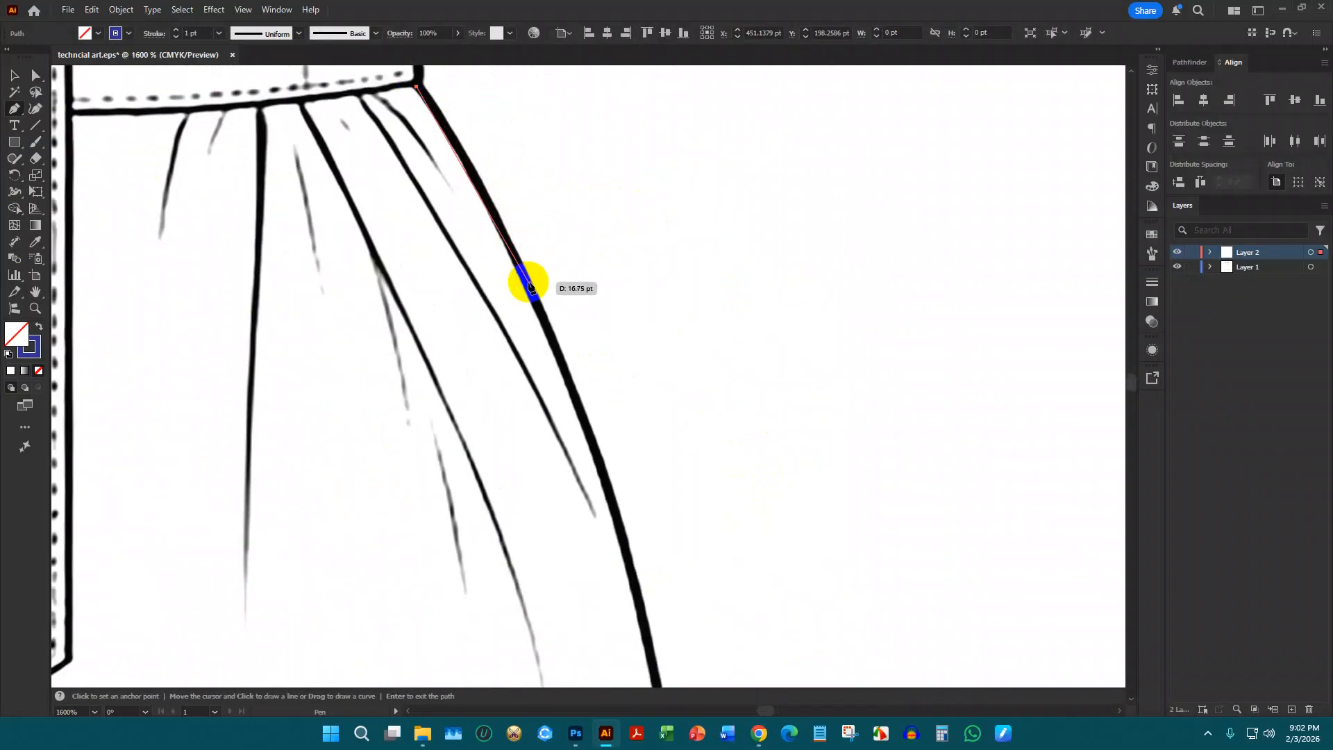
pyautogui.click(561, 345)
pyautogui.scroll(-3, 627, 445)
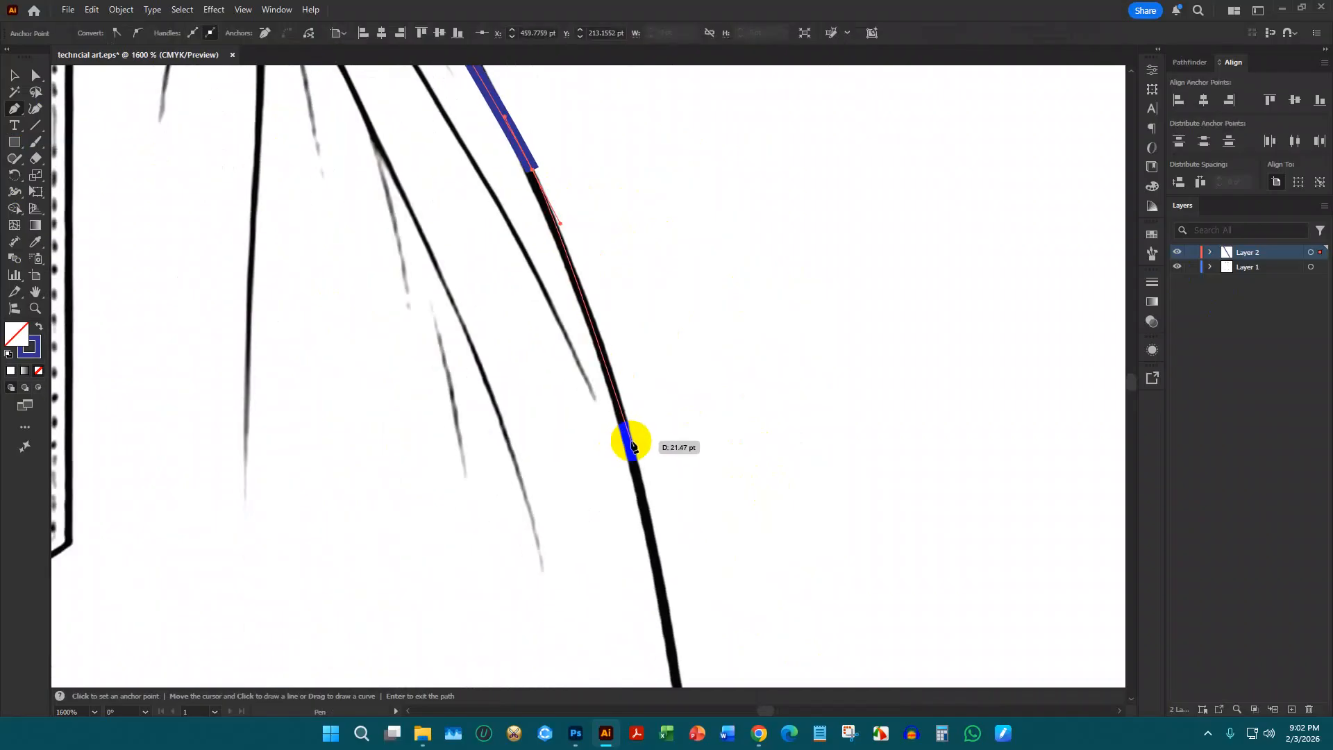
pyautogui.click(633, 446)
pyautogui.scroll(-5, 653, 496)
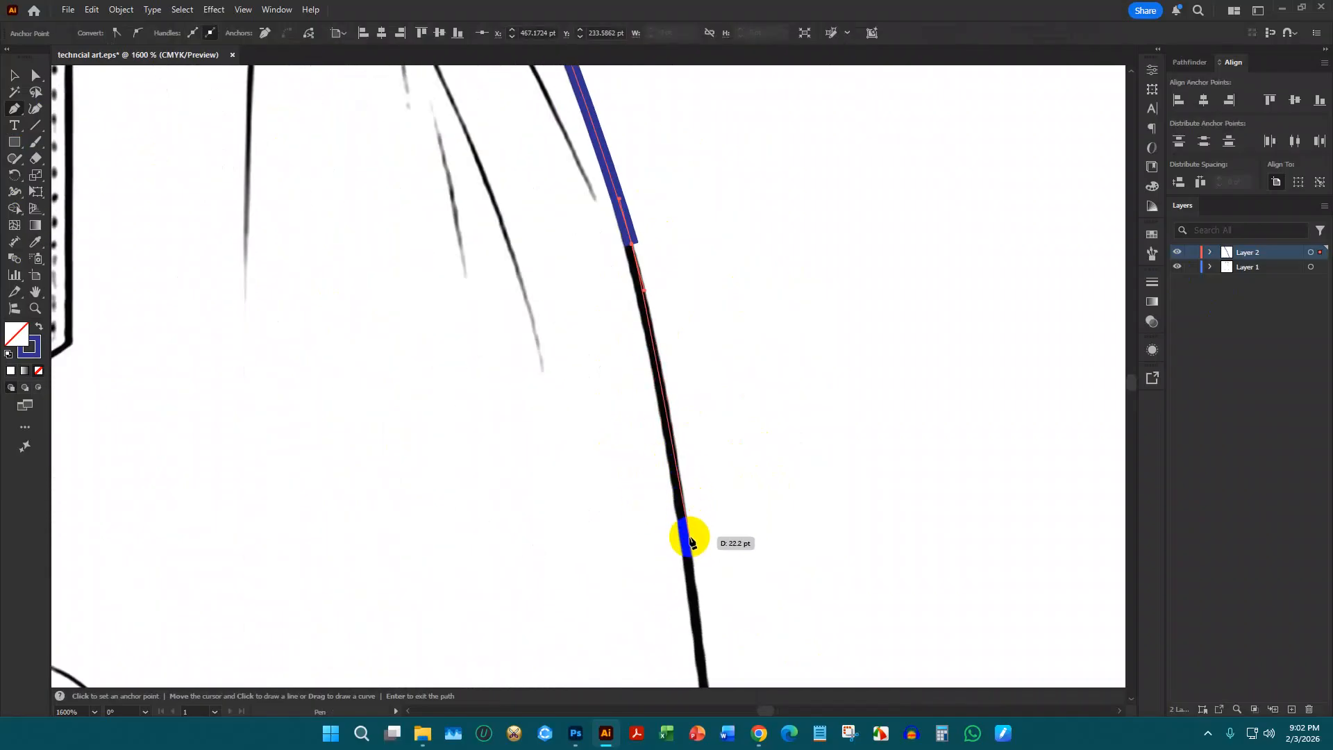
pyautogui.click(688, 550)
# Continue the path down the outer seam of the right-hand trouser leg to its outer hem corner
pyautogui.scroll(-7, 577, 470)
pyautogui.scroll(-6, 577, 471)
pyautogui.scroll(3, 584, 452)
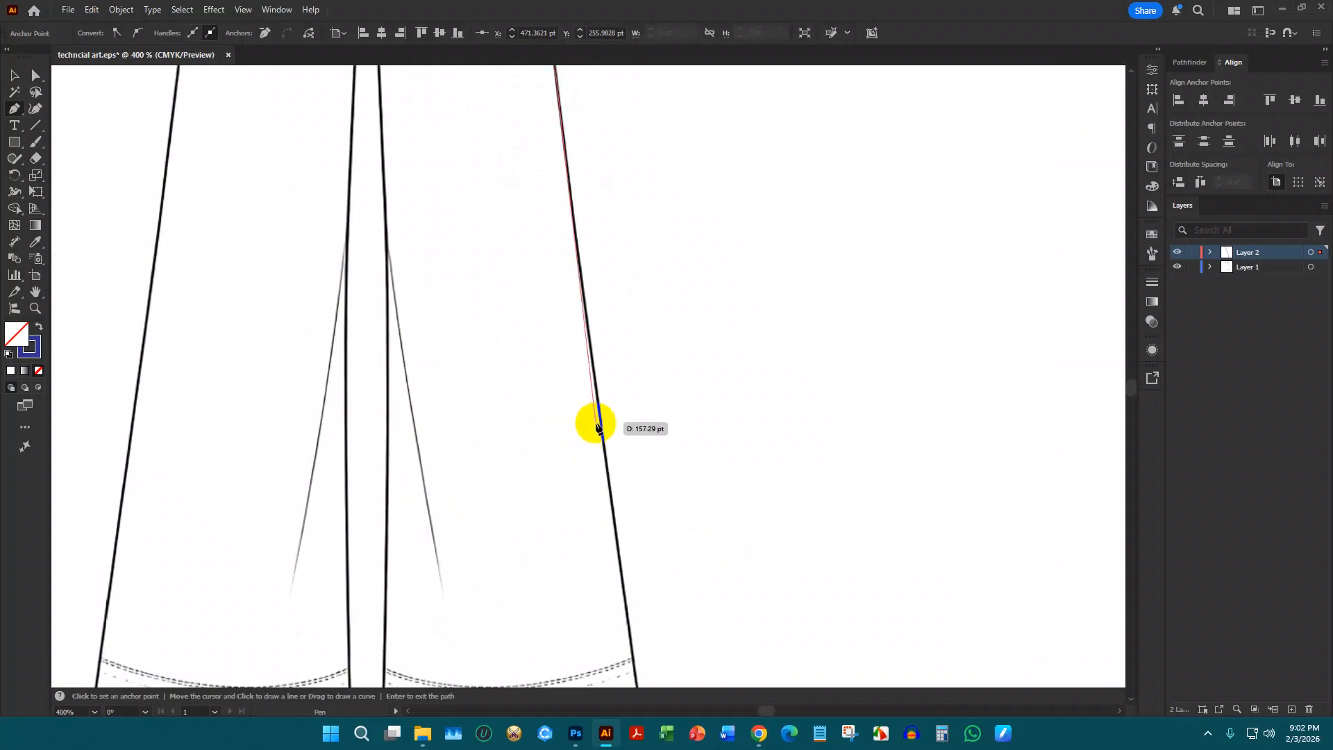
pyautogui.click(603, 425)
pyautogui.scroll(-5, 622, 512)
pyautogui.scroll(2, 640, 498)
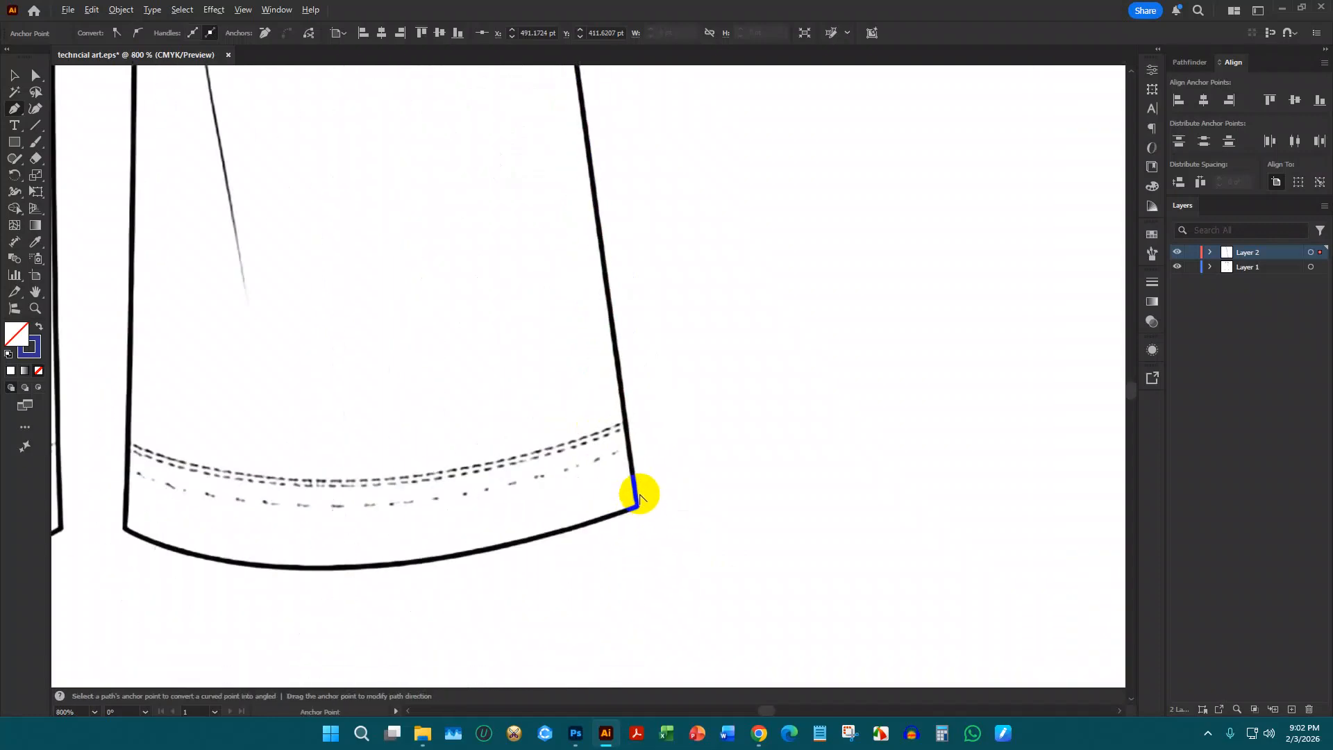
pyautogui.click(639, 510)
# Trace the curved hem from the outer corner to the inner corner of the right-hand trouser leg
pyautogui.scroll(-5, 536, 536)
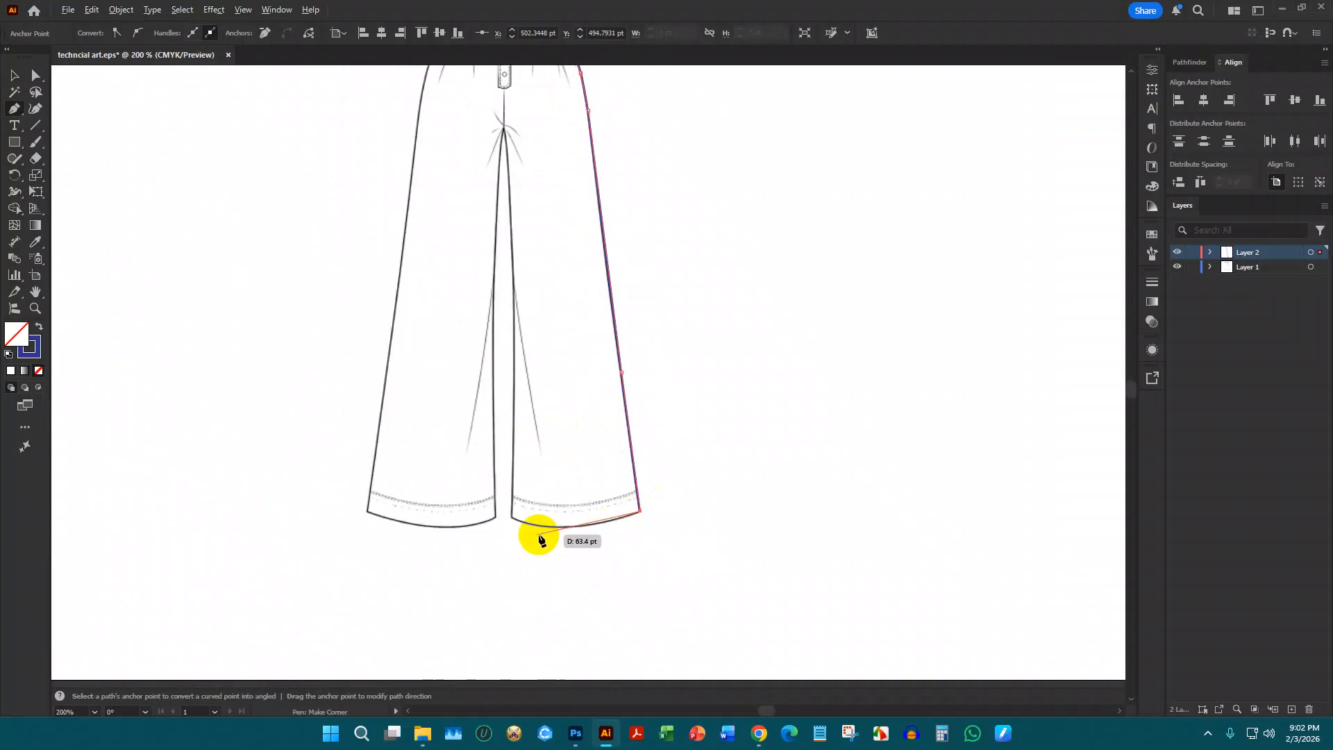
pyautogui.scroll(4, 530, 531)
pyautogui.moveTo(626, 528); pyautogui.dragTo(531, 522)
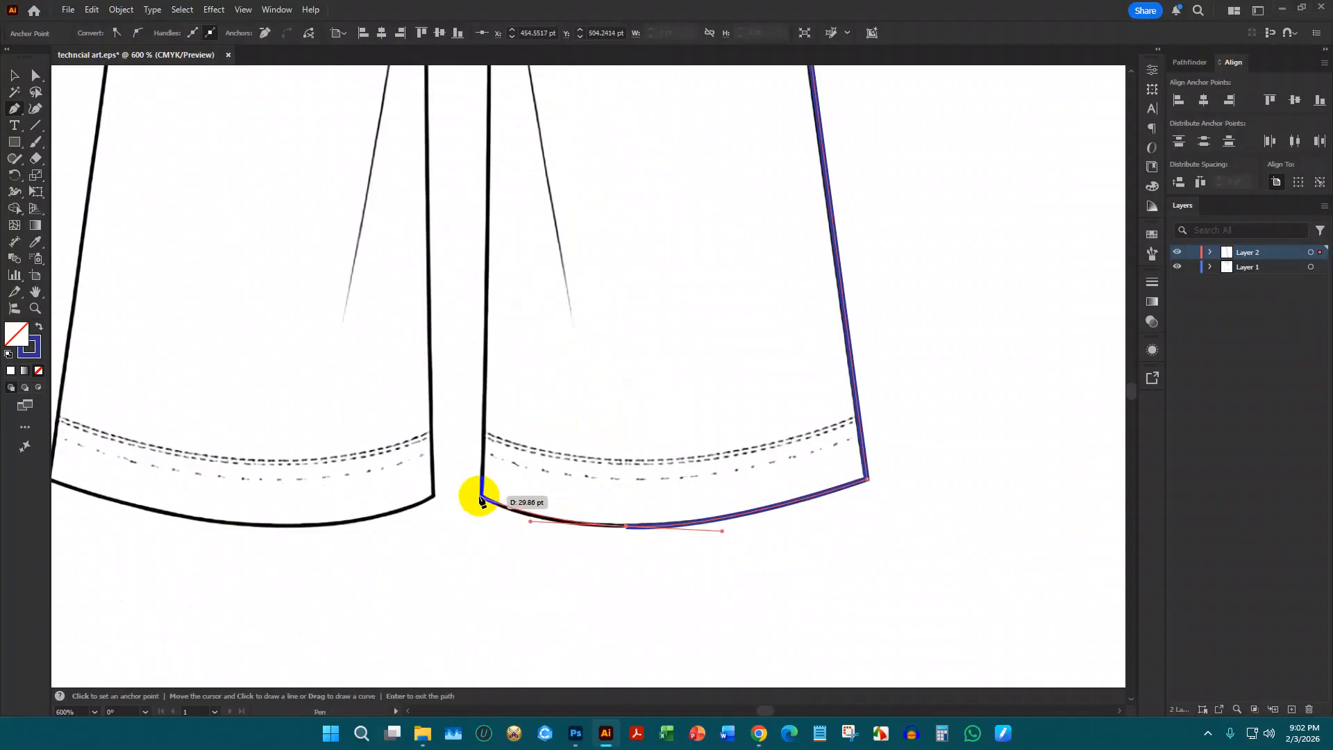
pyautogui.click(481, 498)
# Trace the inseam of the right-hand trouser leg from the inner hem corner up to the crotch point
pyautogui.scroll(-5, 491, 307)
pyautogui.scroll(4, 513, 233)
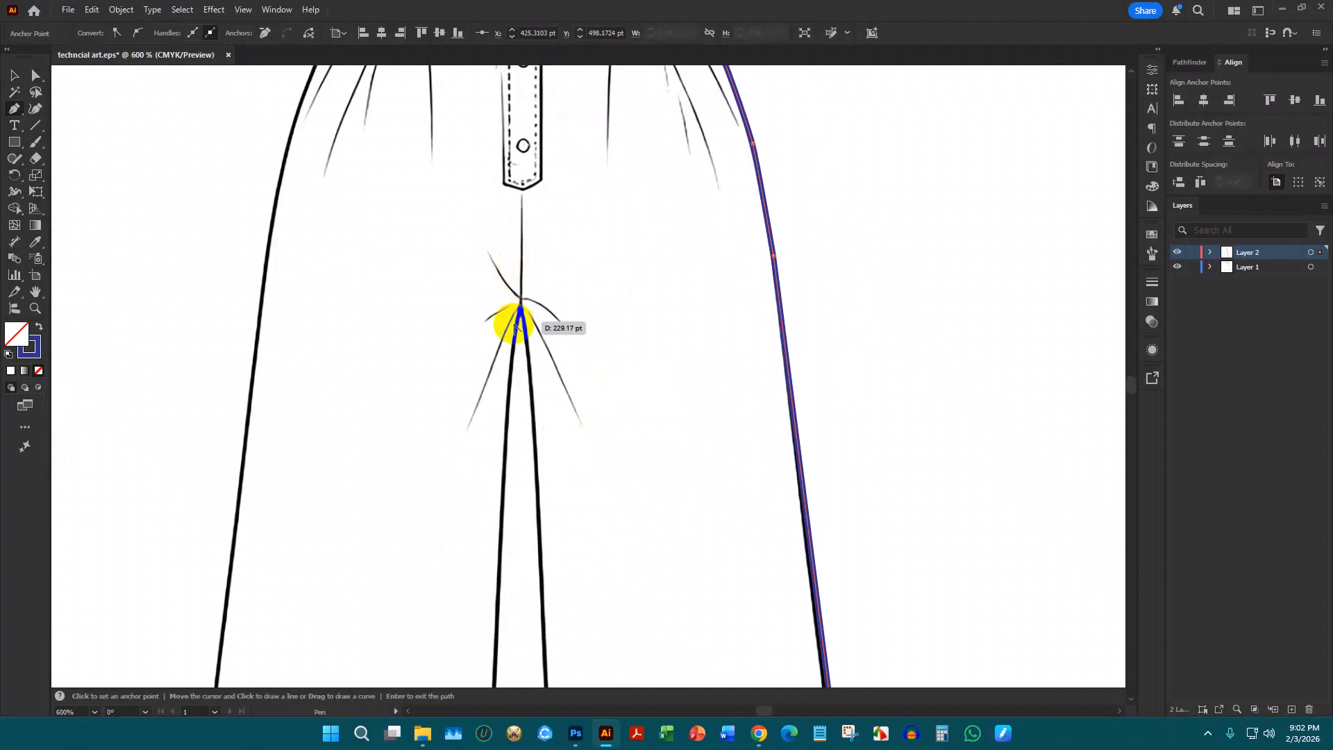
pyautogui.scroll(2, 515, 326)
pyautogui.scroll(-4, 544, 389)
pyautogui.scroll(-4, 551, 396)
pyautogui.scroll(5, 548, 432)
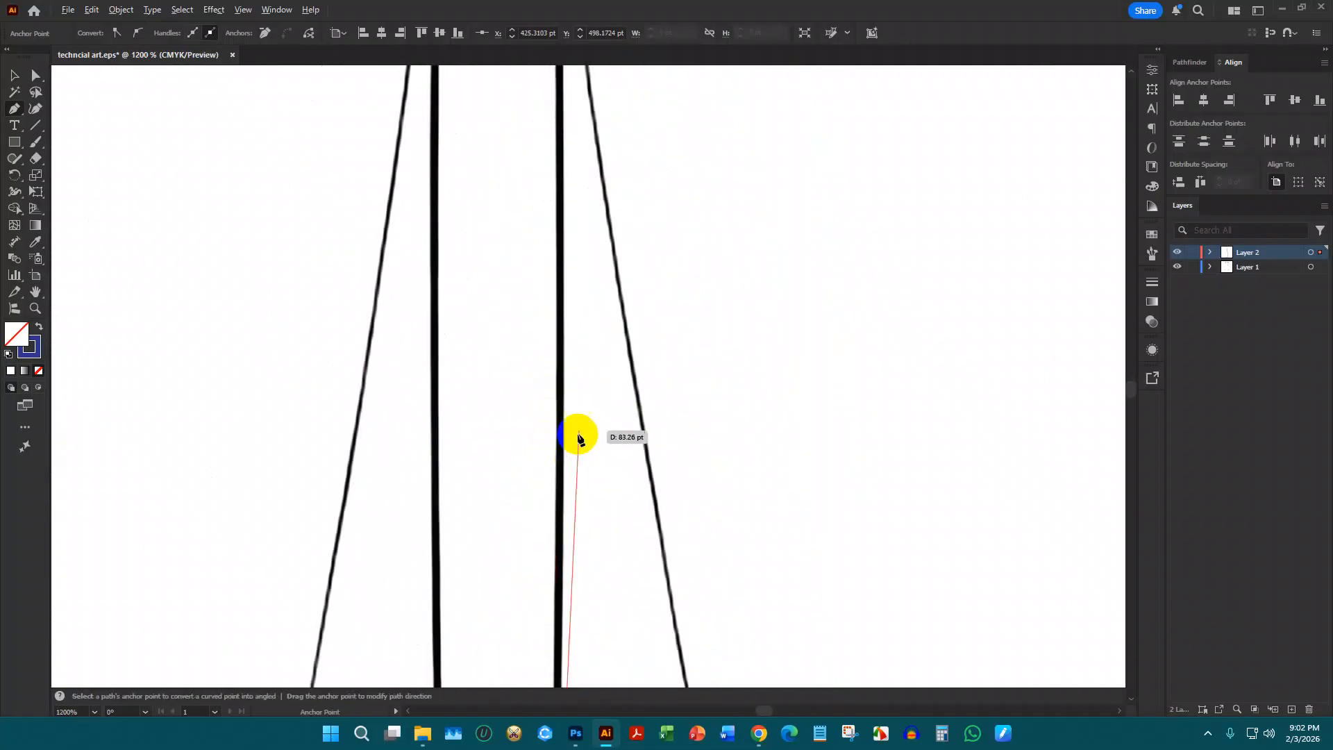
pyautogui.click(561, 285)
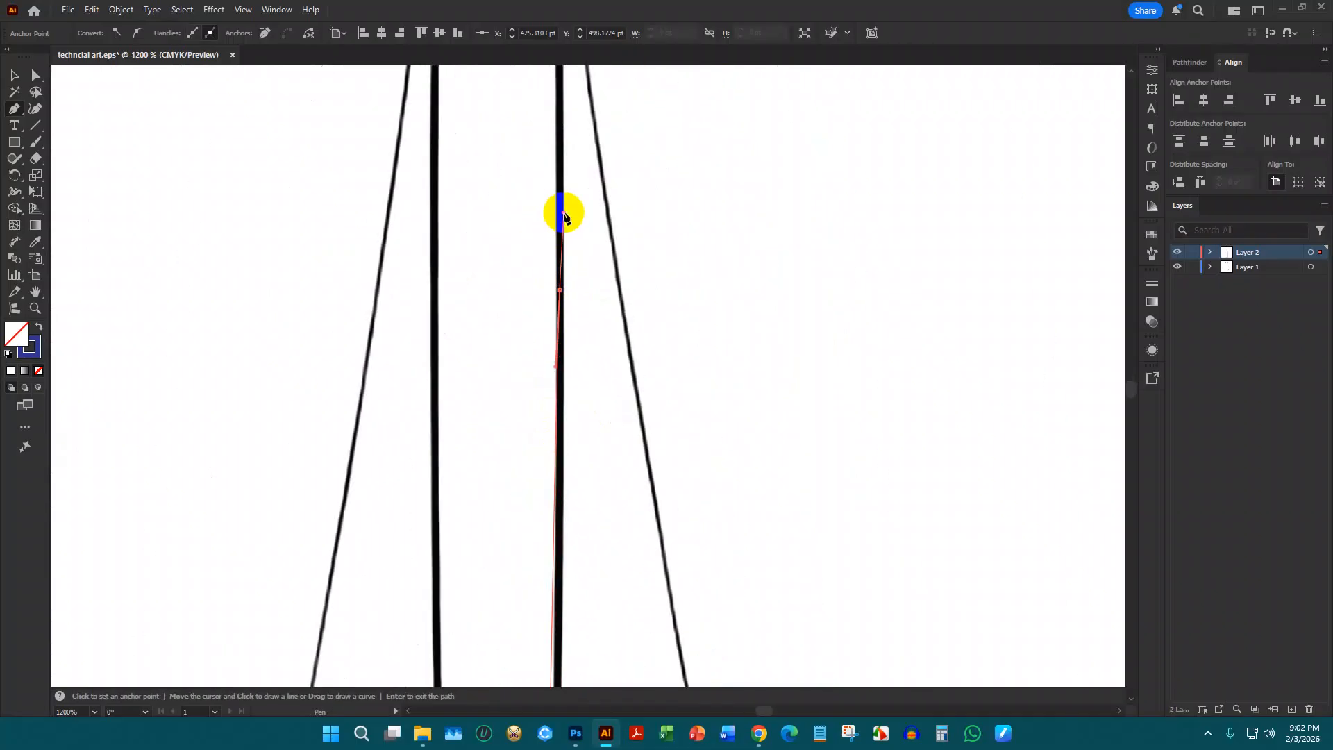
pyautogui.scroll(4, 556, 204)
pyautogui.scroll(5, 559, 184)
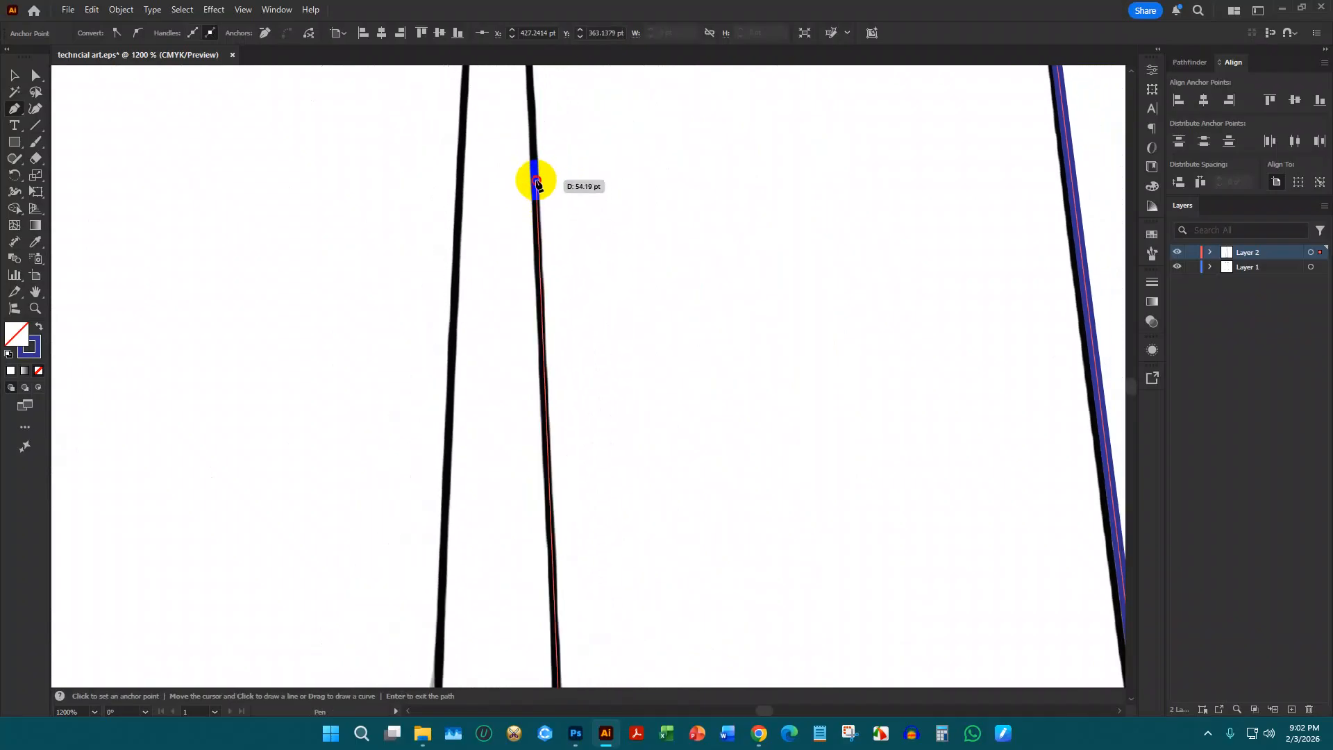
pyautogui.click(540, 184)
pyautogui.scroll(7, 528, 188)
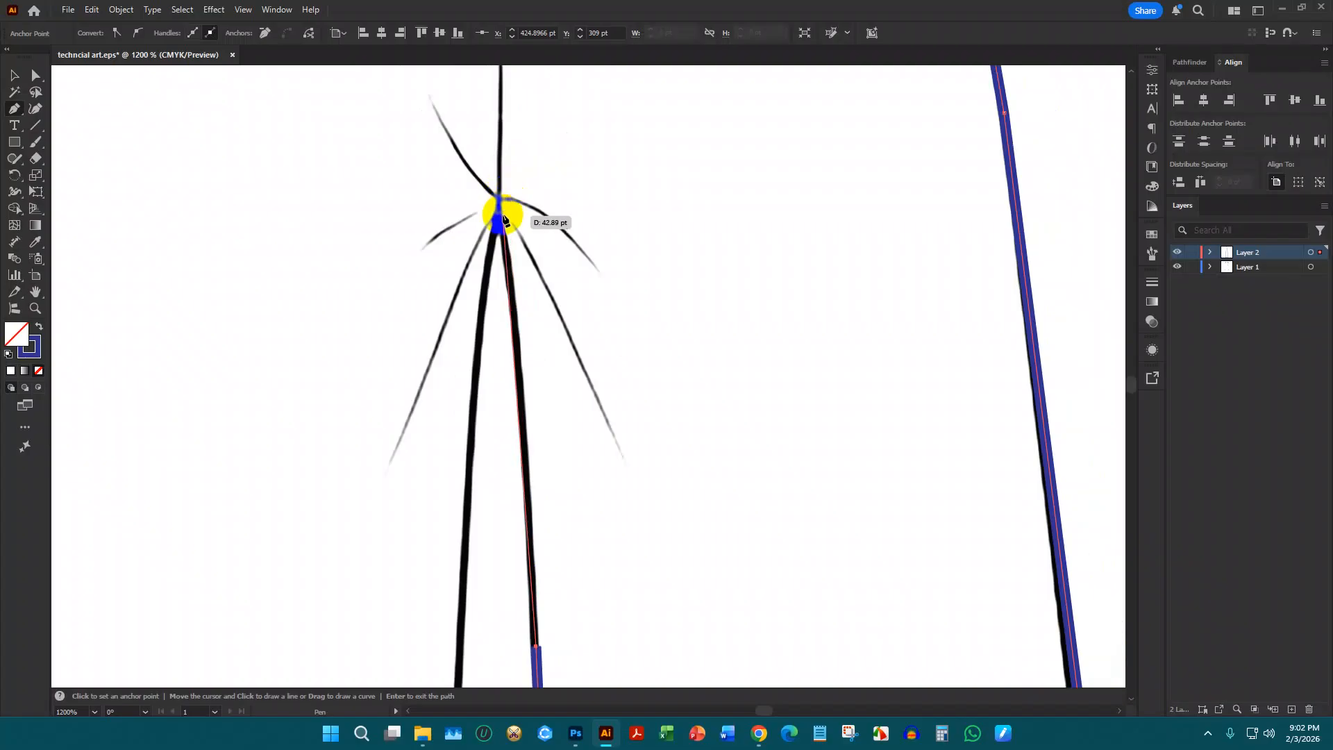
pyautogui.click(503, 222)
# Finish the leg path, select it and examine how it follows the reference sketch from the waistband to the hem
pyautogui.scroll(-6, 609, 266)
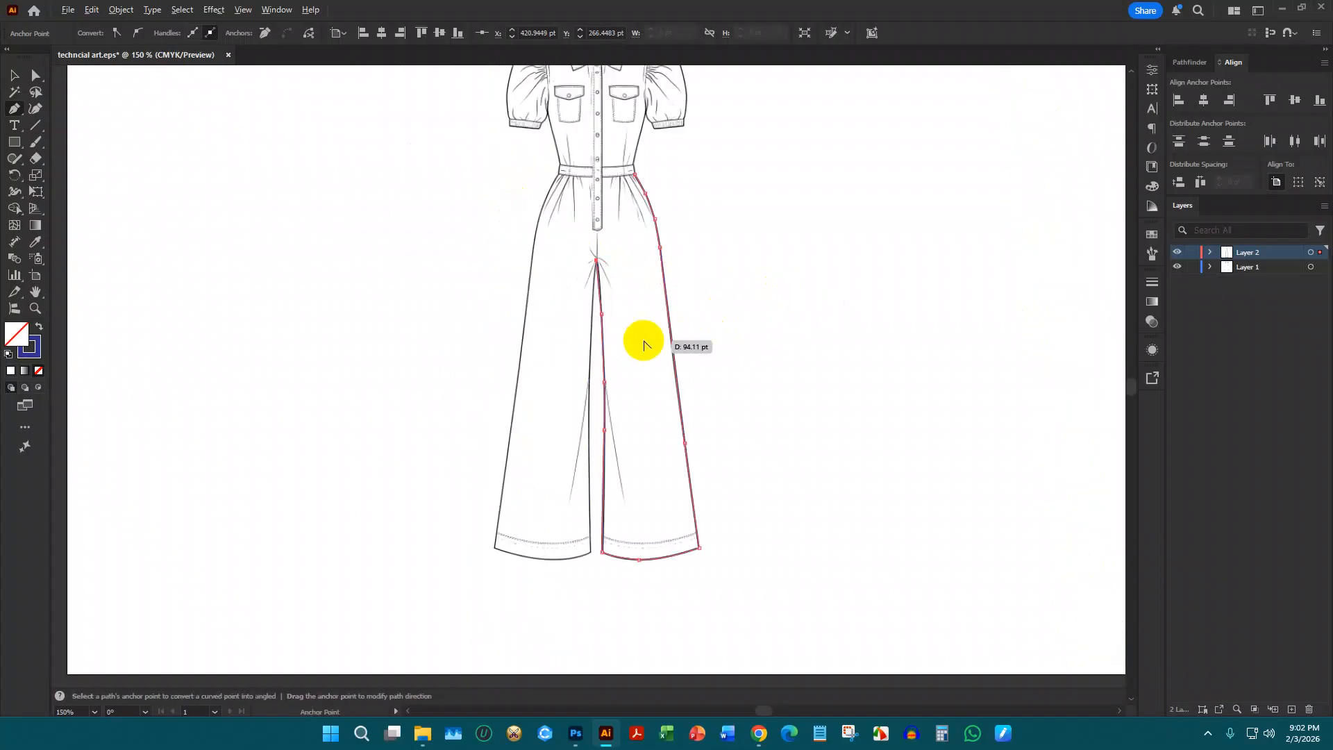
pyautogui.scroll(2, 642, 341)
pyautogui.click(13, 76)
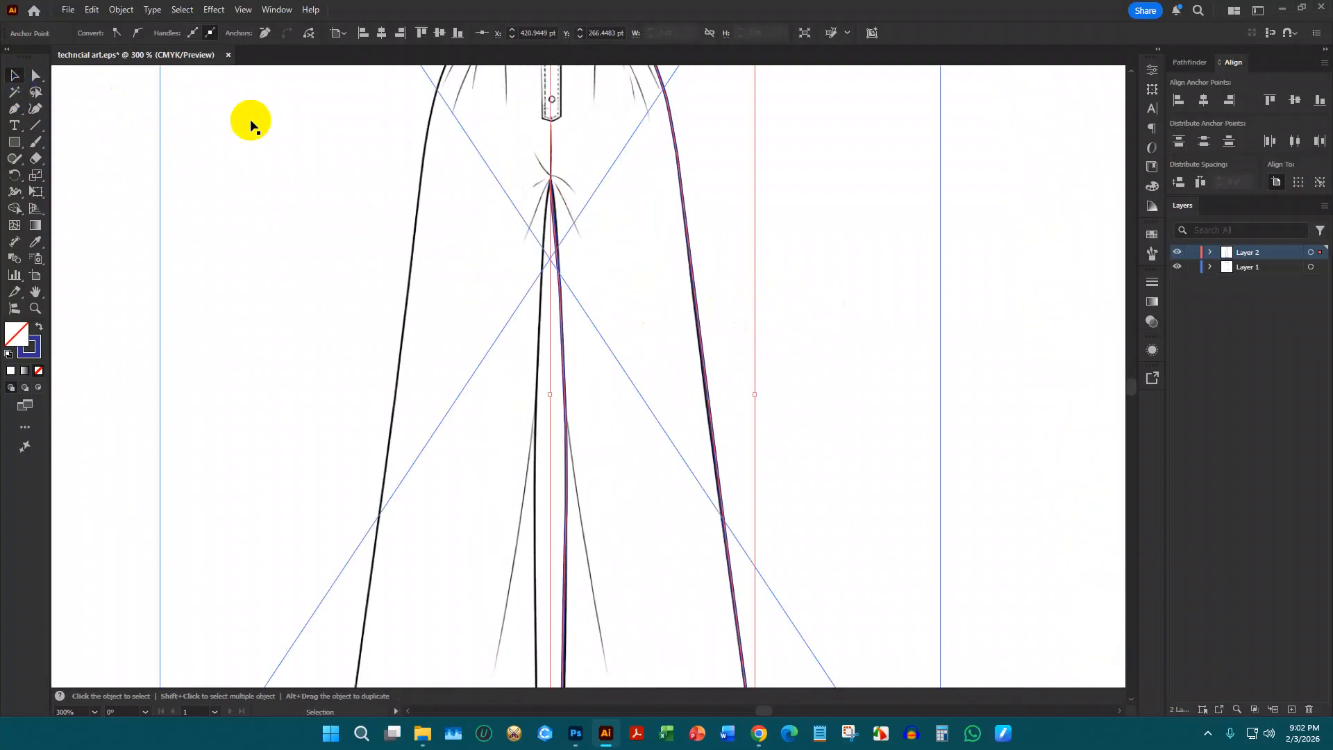
pyautogui.click(727, 183)
pyautogui.scroll(-3, 541, 258)
pyautogui.click(852, 278)
pyautogui.scroll(3, 548, 233)
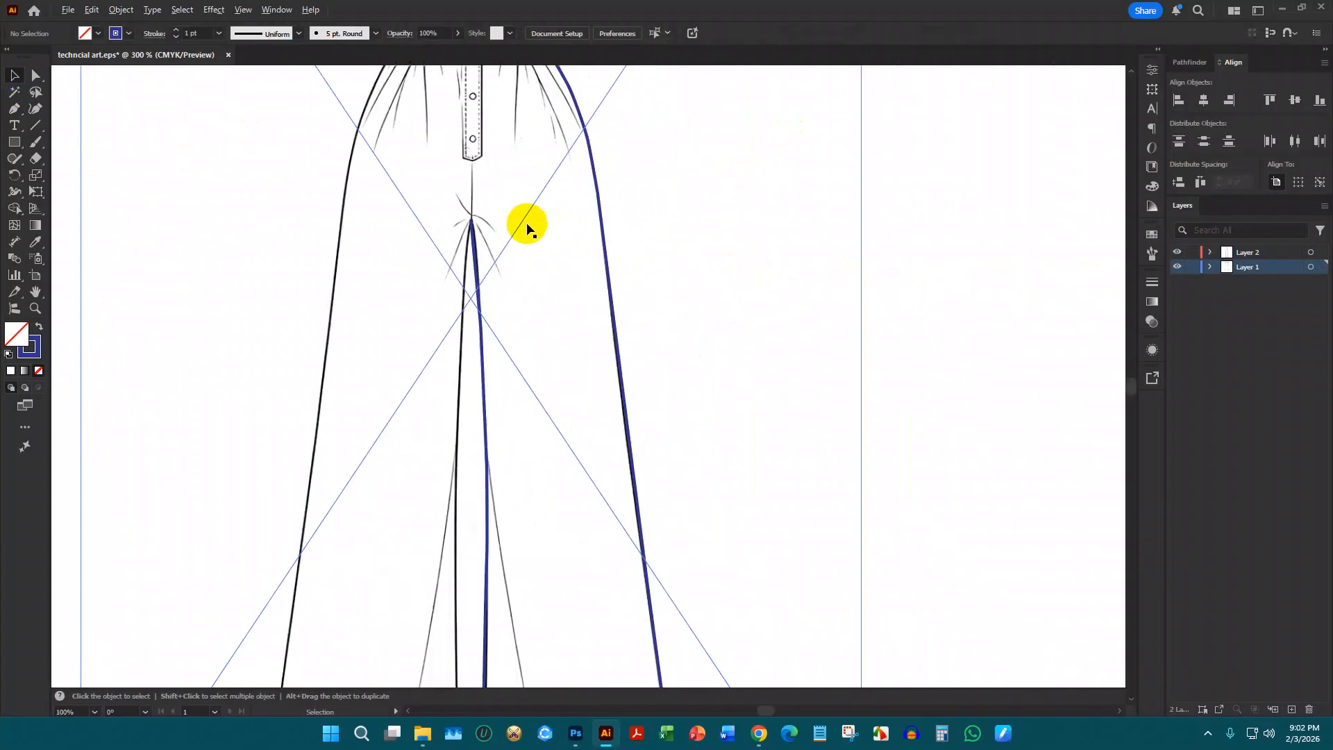
pyautogui.click(592, 195)
pyautogui.scroll(-2, 634, 262)
pyautogui.scroll(6, 623, 226)
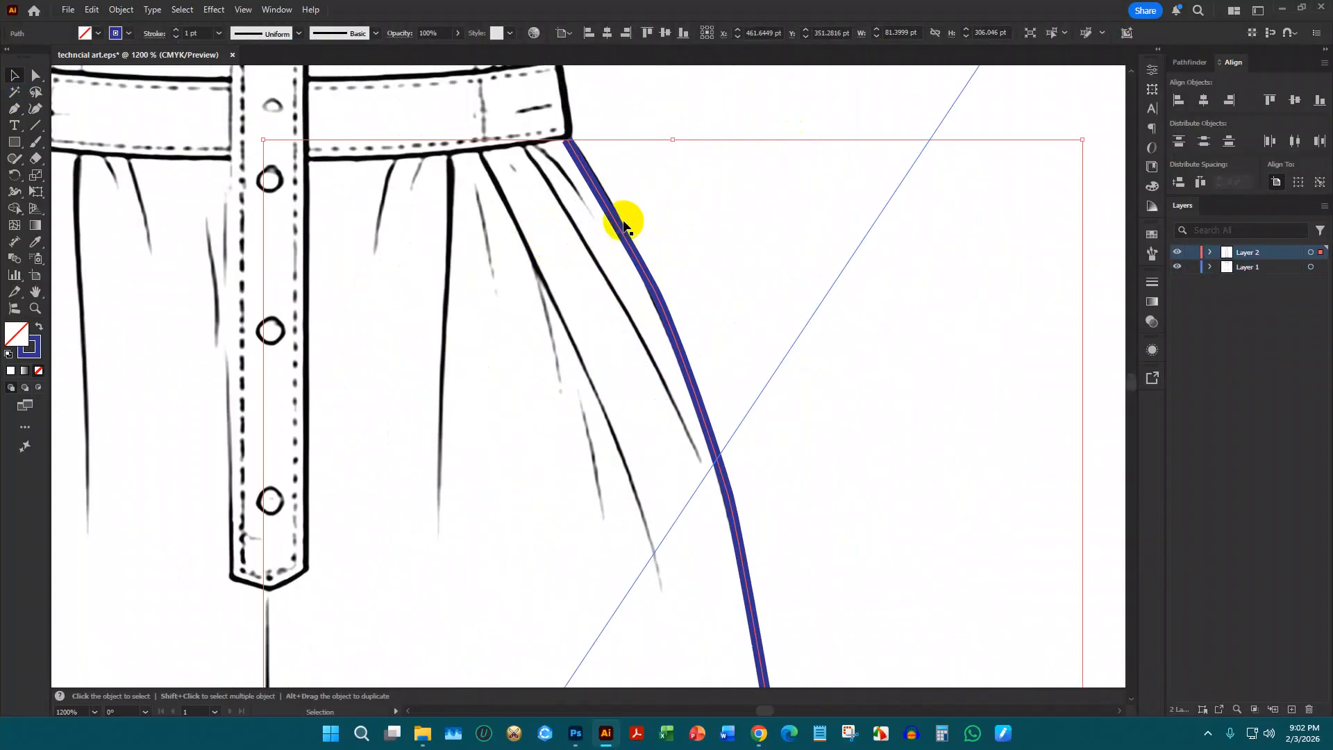
pyautogui.scroll(5, 623, 226)
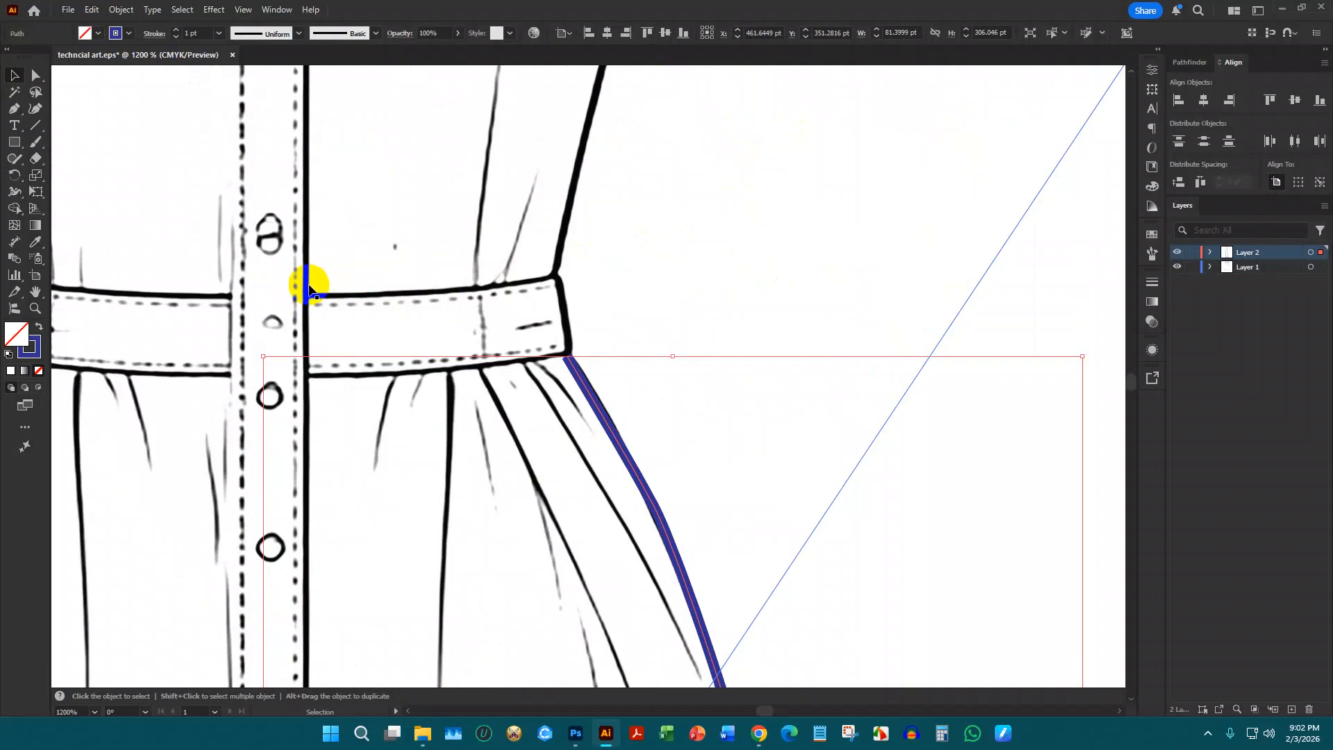
pyautogui.scroll(-4, 309, 290)
pyautogui.scroll(1, 229, 129)
pyautogui.scroll(-3, 498, 180)
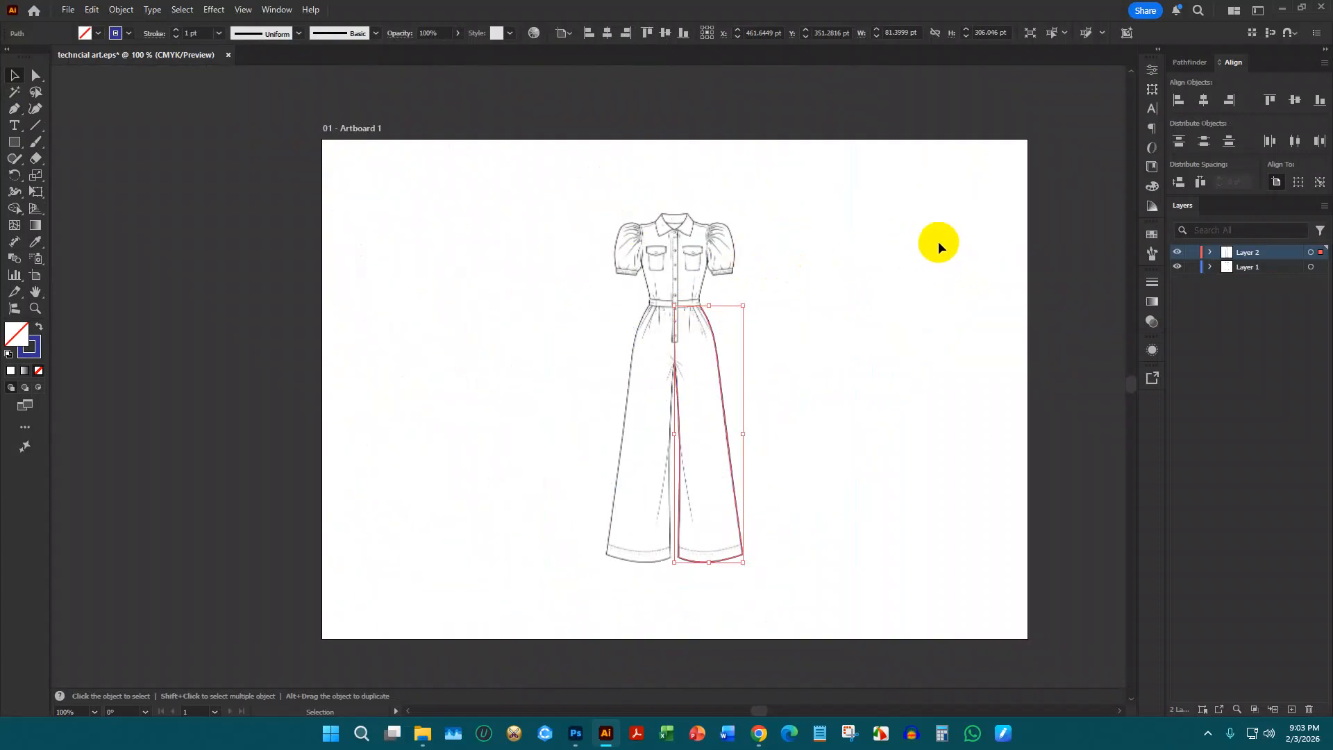
# Delete the traced path of the right-hand trouser leg
pyautogui.click(1097, 281)
pyautogui.scroll(3, 800, 416)
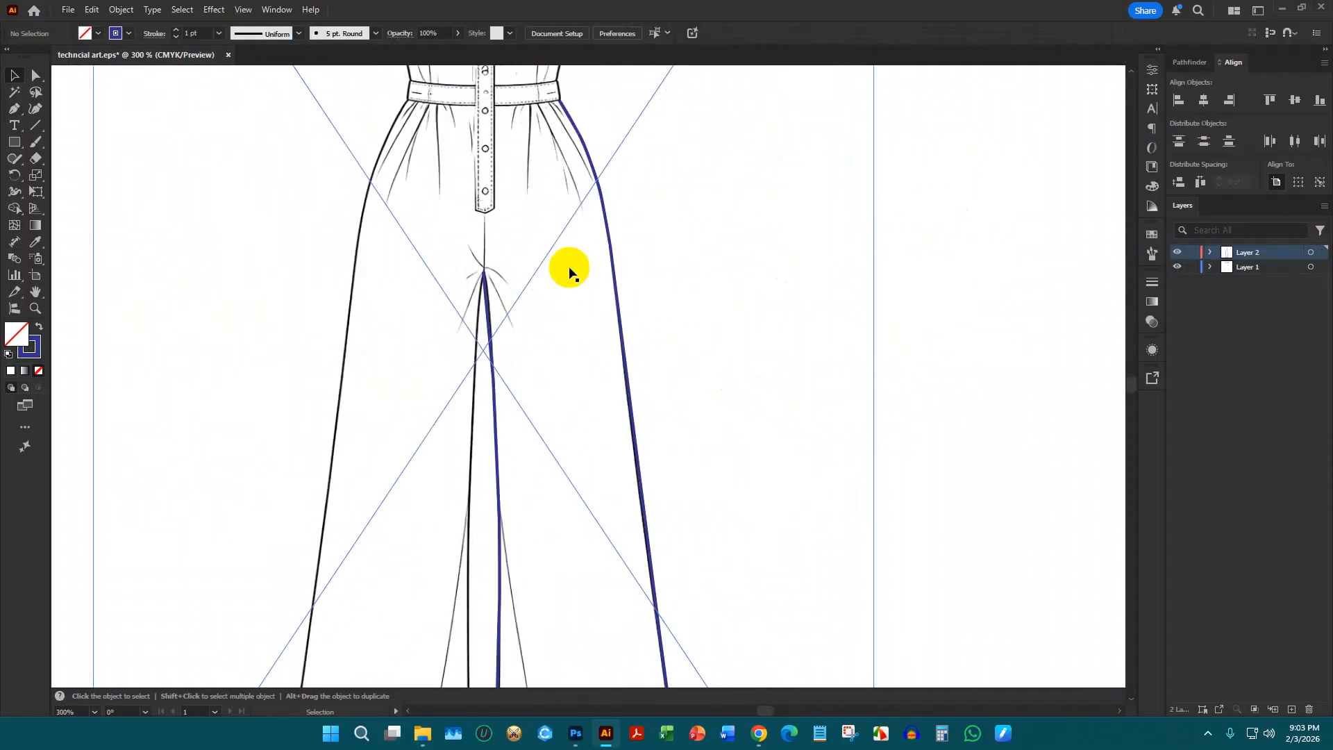
pyautogui.moveTo(609, 234); pyautogui.dragTo(719, 238)
pyautogui.press('Delete')
pyautogui.scroll(2, 694, 238)
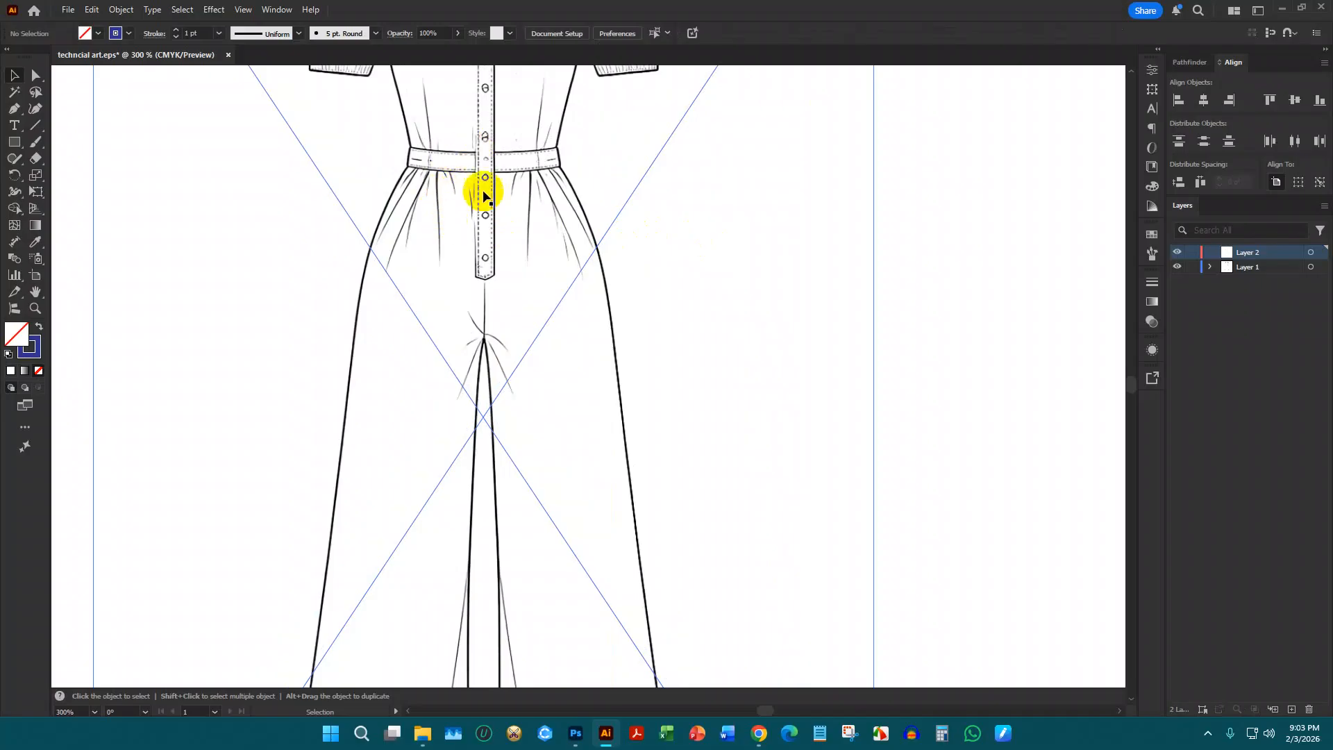
pyautogui.scroll(-3, 475, 271)
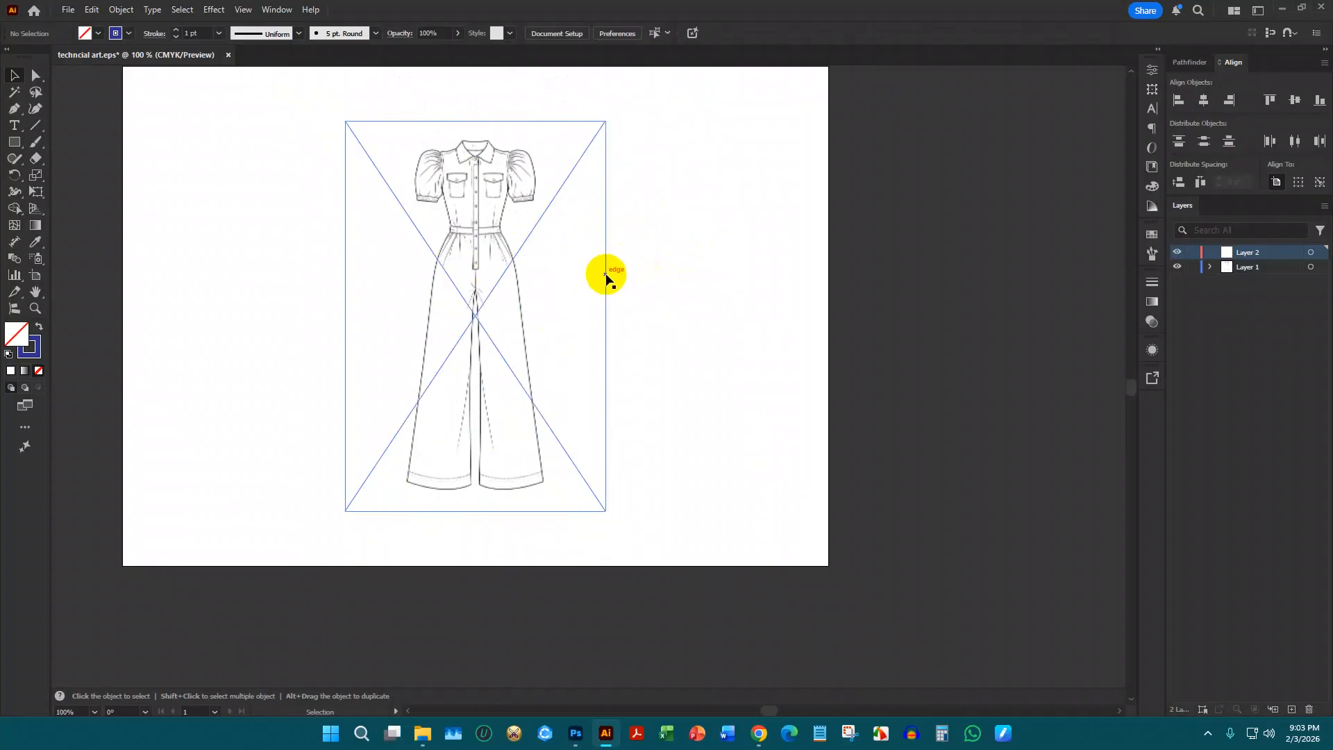
pyautogui.scroll(4, 625, 278)
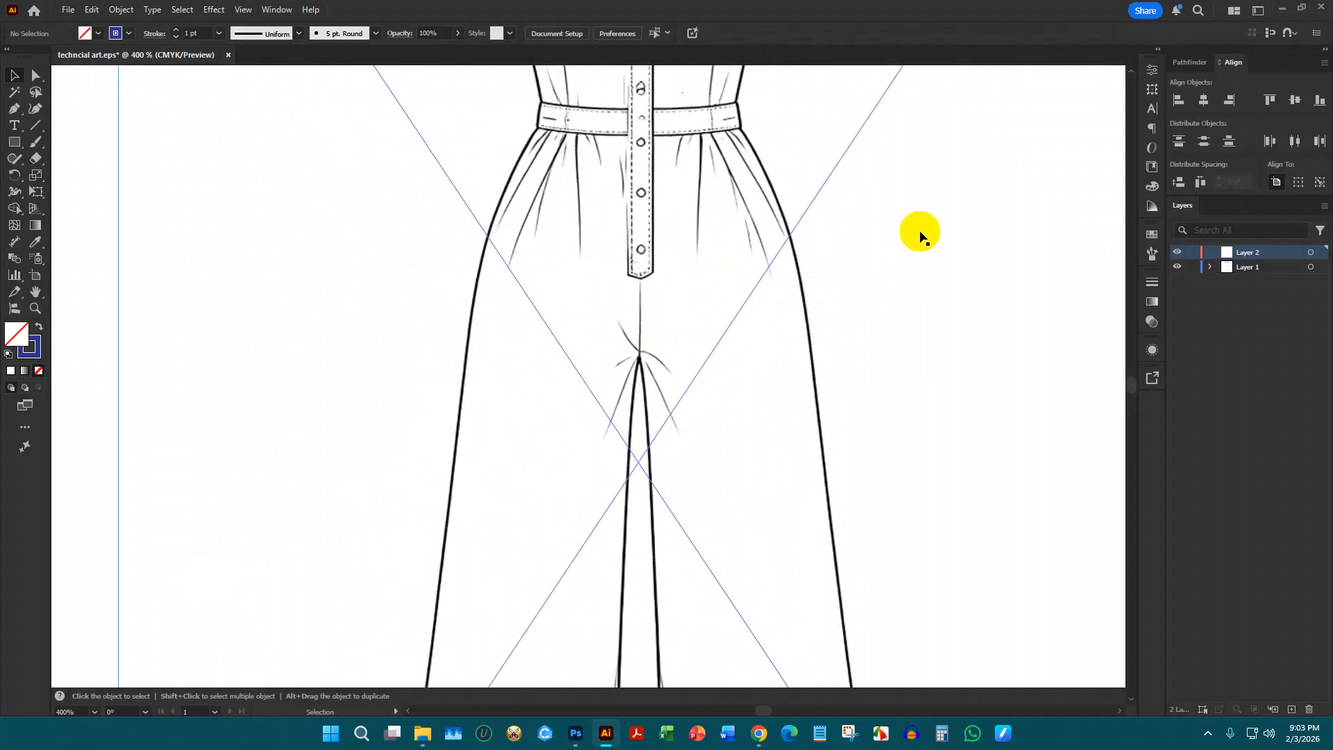
pyautogui.scroll(2, 625, 253)
pyautogui.scroll(3, 375, 218)
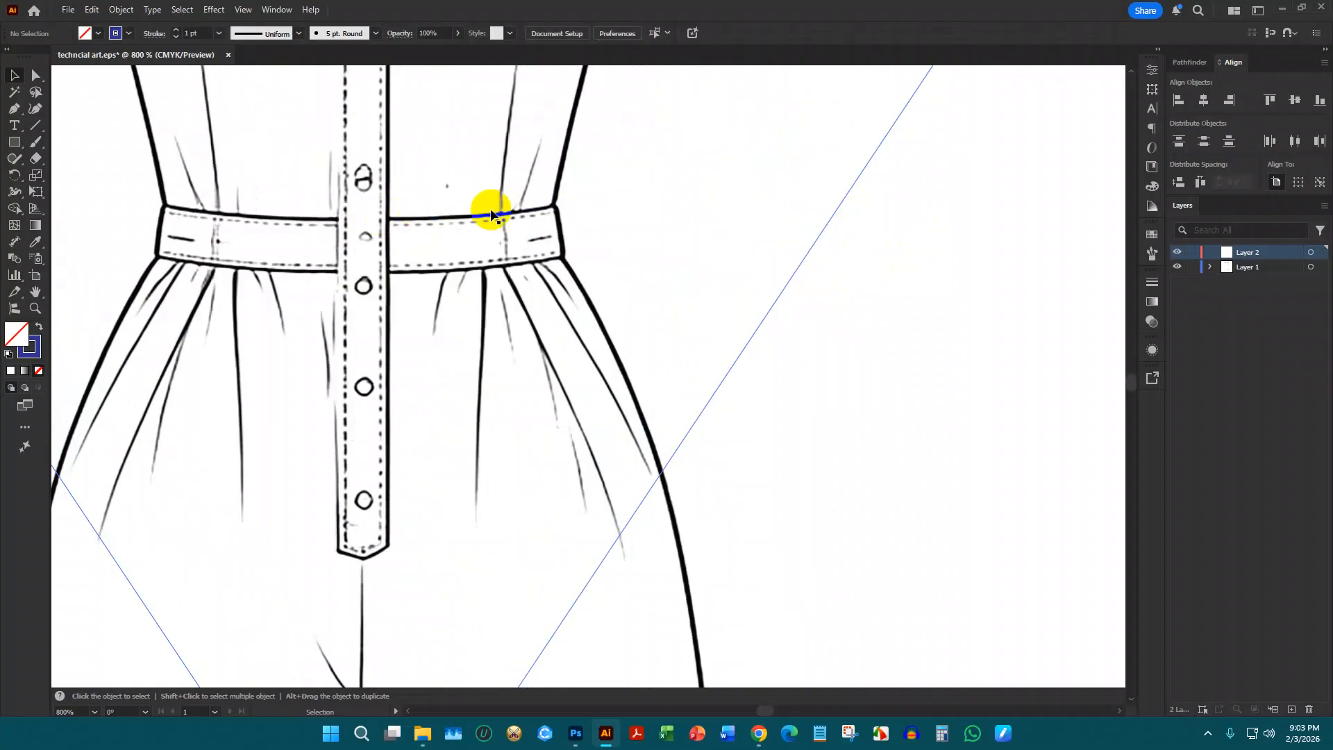
pyautogui.scroll(-5, 818, 238)
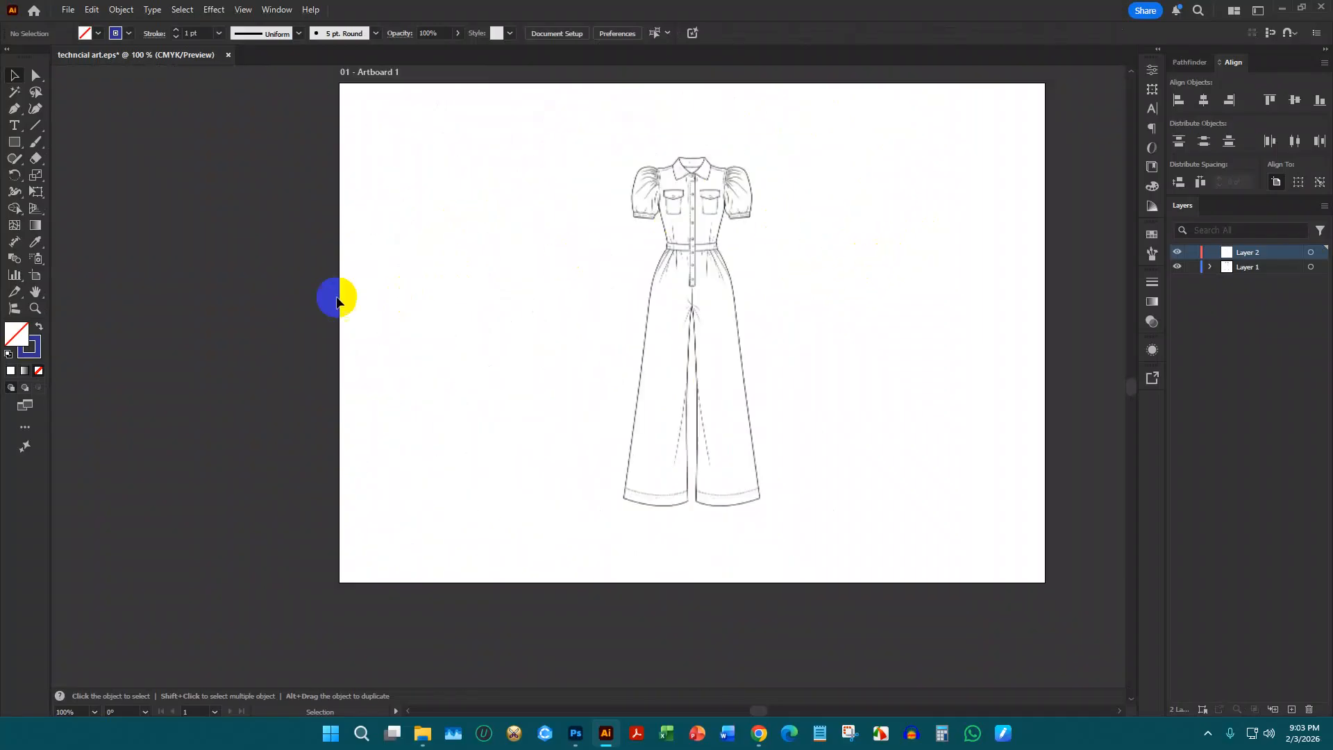
# Draw a straight vertical Pen line about 54 pt long over the placket's left-hand stitching, from pocket-flap height to just above the waistband
pyautogui.click(15, 106)
pyautogui.scroll(3, 884, 252)
pyautogui.scroll(4, 432, 297)
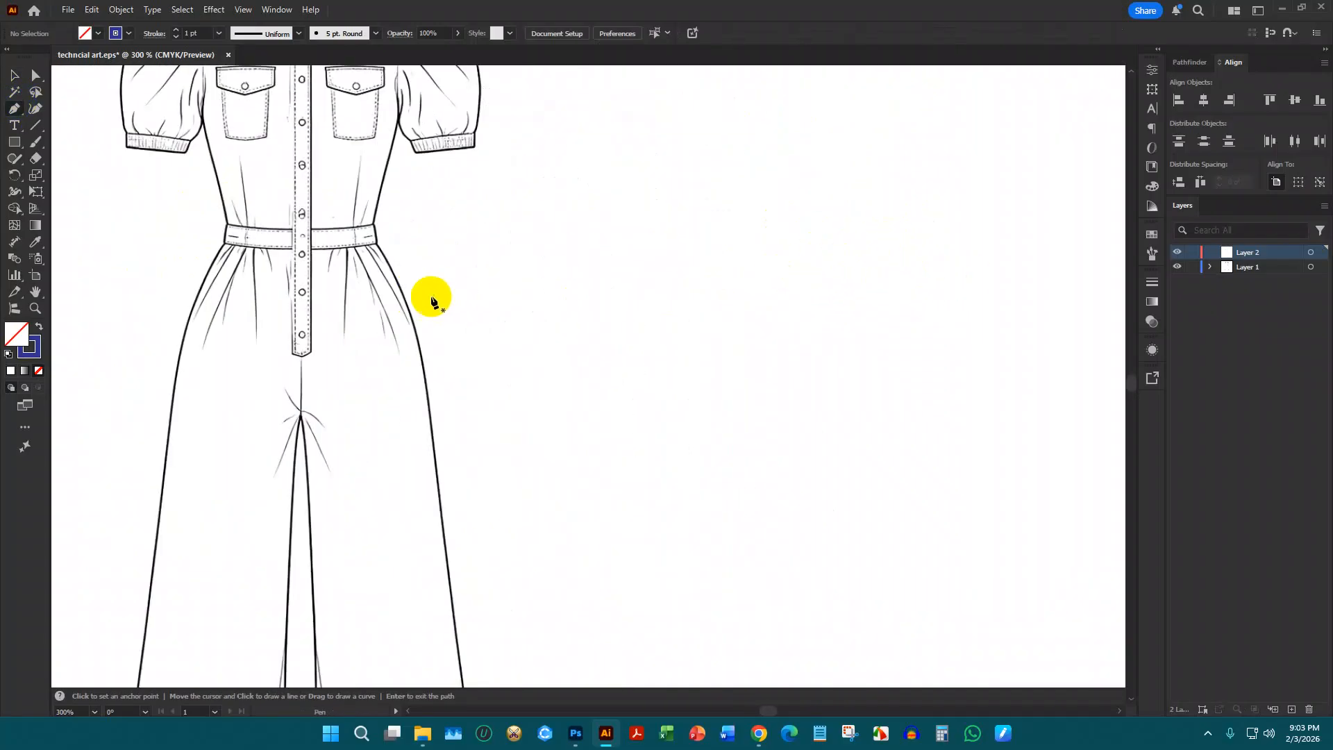
pyautogui.scroll(10, 104, 379)
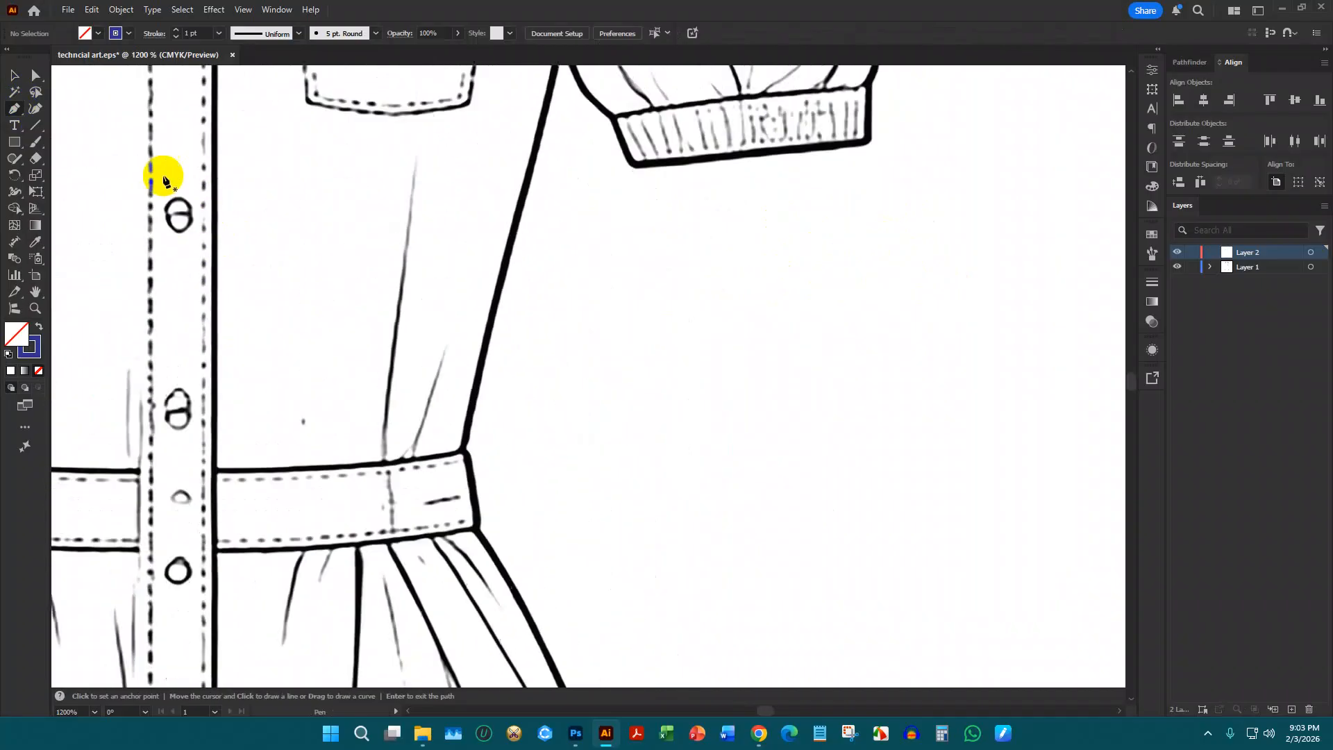
pyautogui.scroll(6, 132, 121)
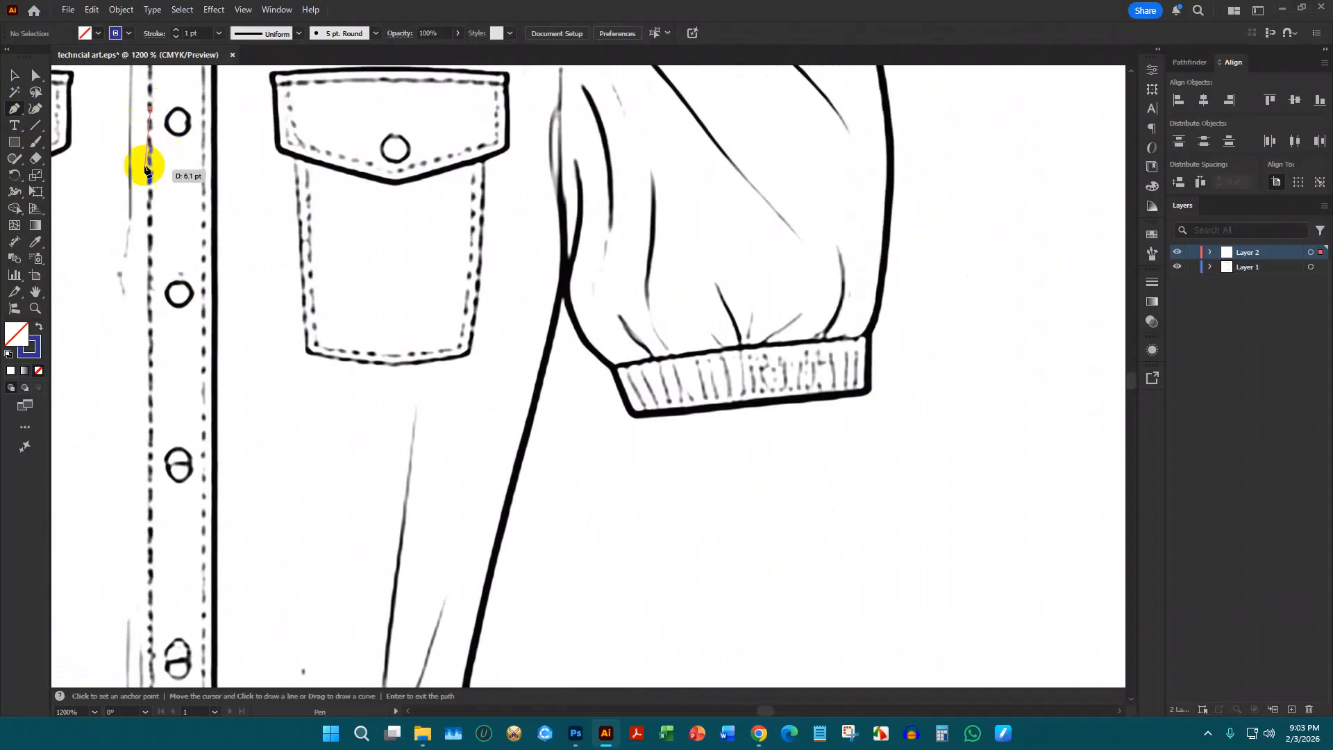
pyautogui.scroll(-3, 149, 264)
pyautogui.click(167, 354)
pyautogui.scroll(-4, 167, 357)
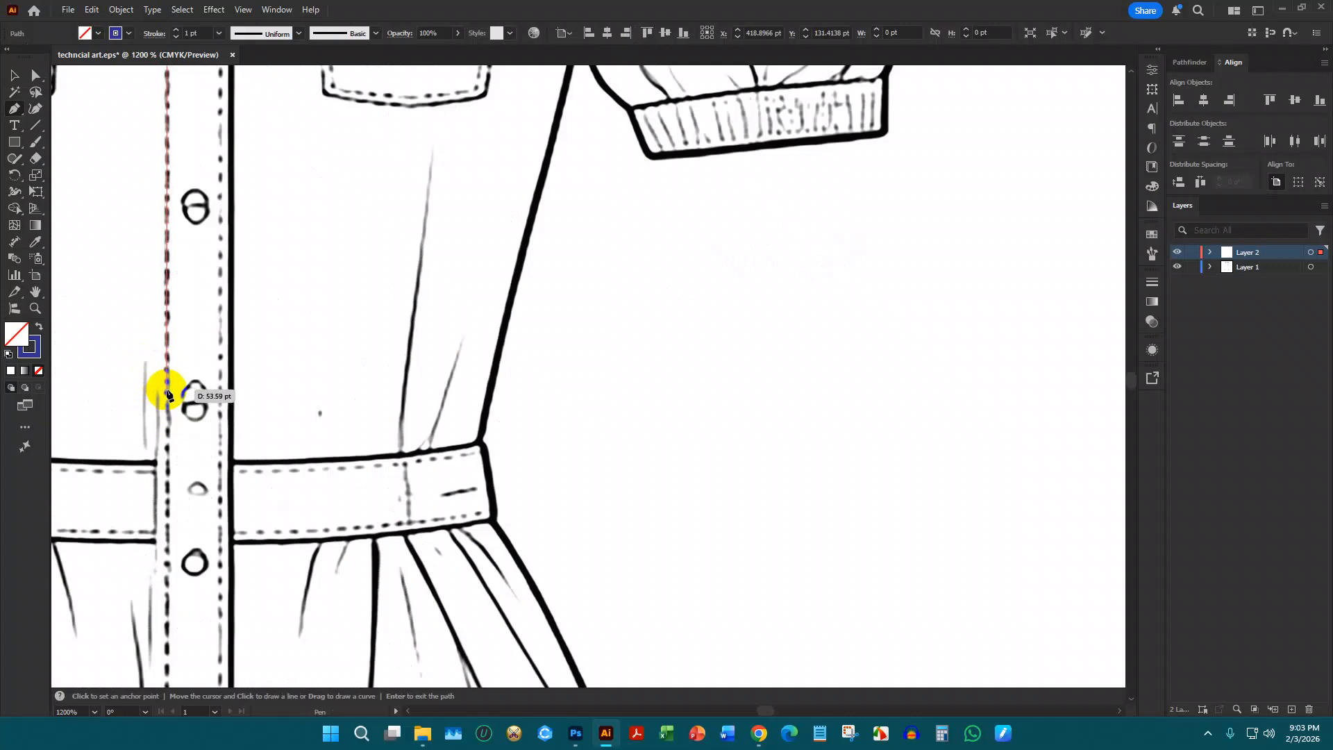
pyautogui.click(165, 389)
pyautogui.scroll(-5, 750, 391)
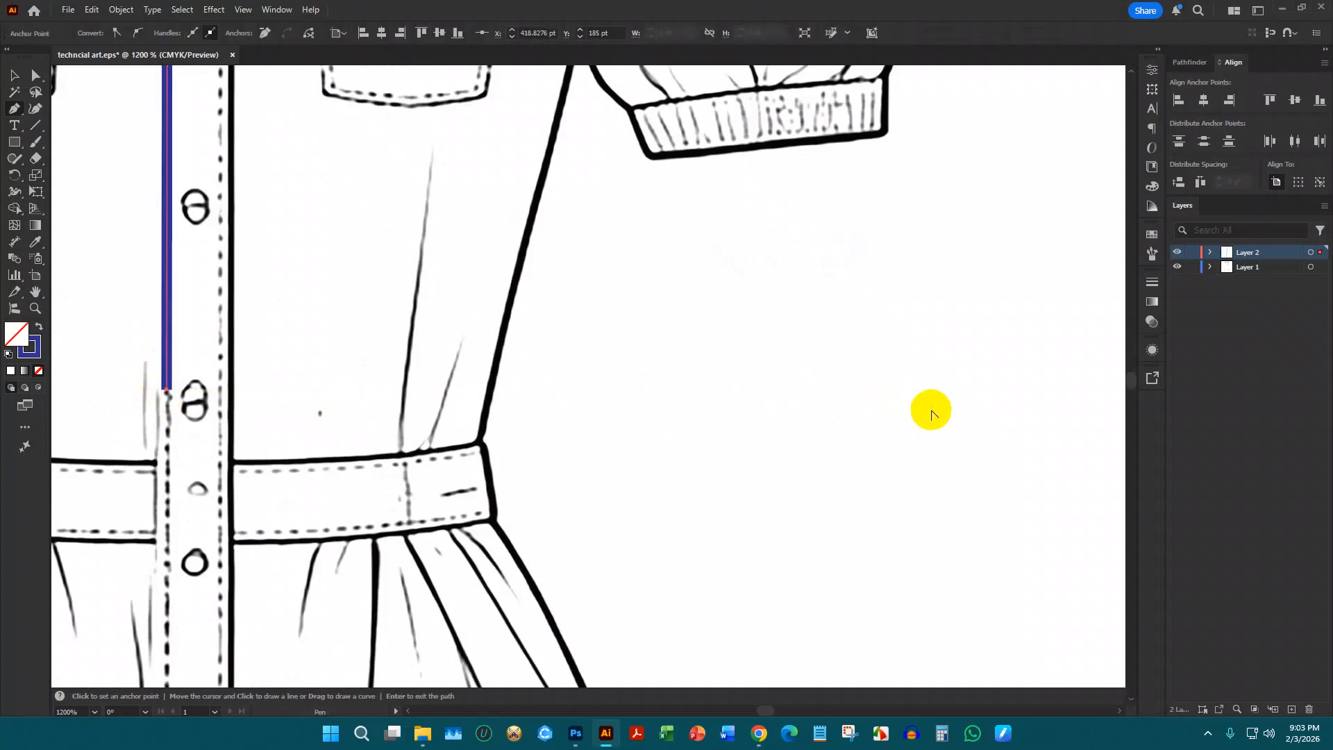
# Turn the placket stitching line into a dashed stroke with round caps
pyautogui.scroll(5, 893, 382)
pyautogui.click(14, 75)
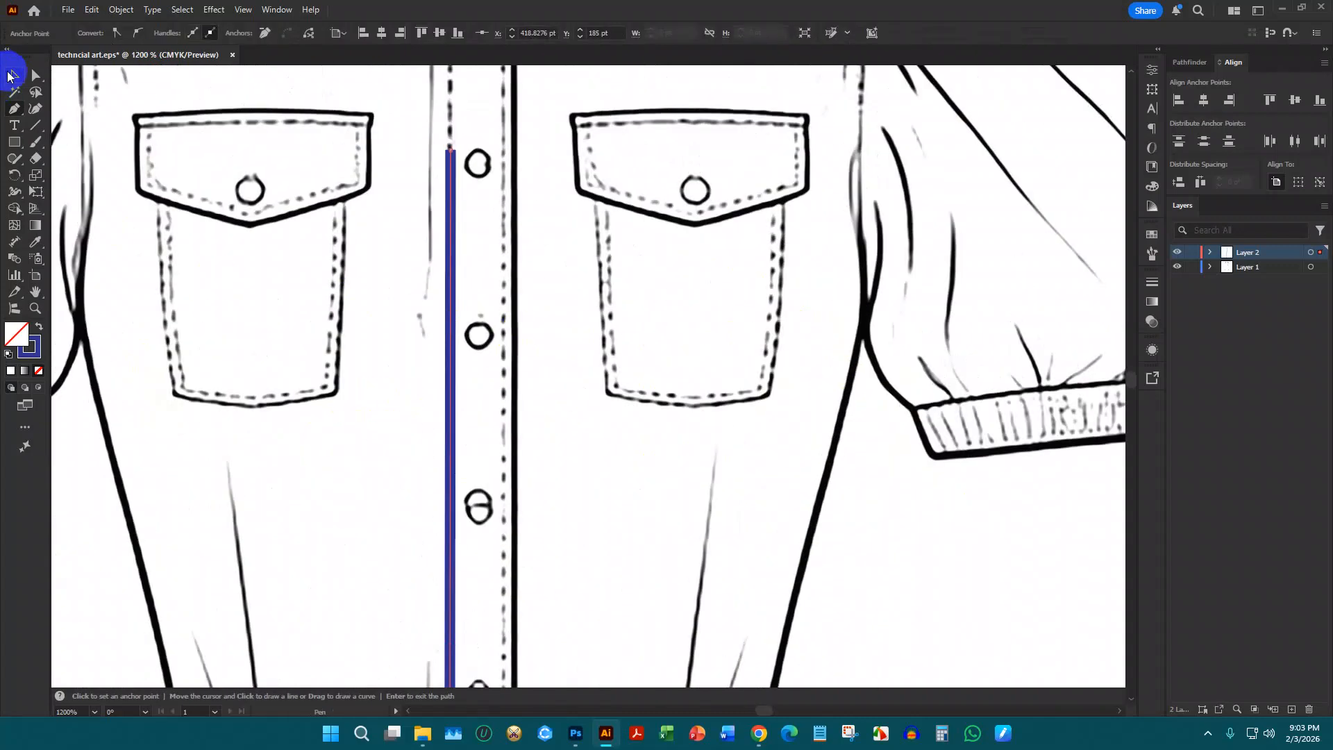
pyautogui.click(1158, 283)
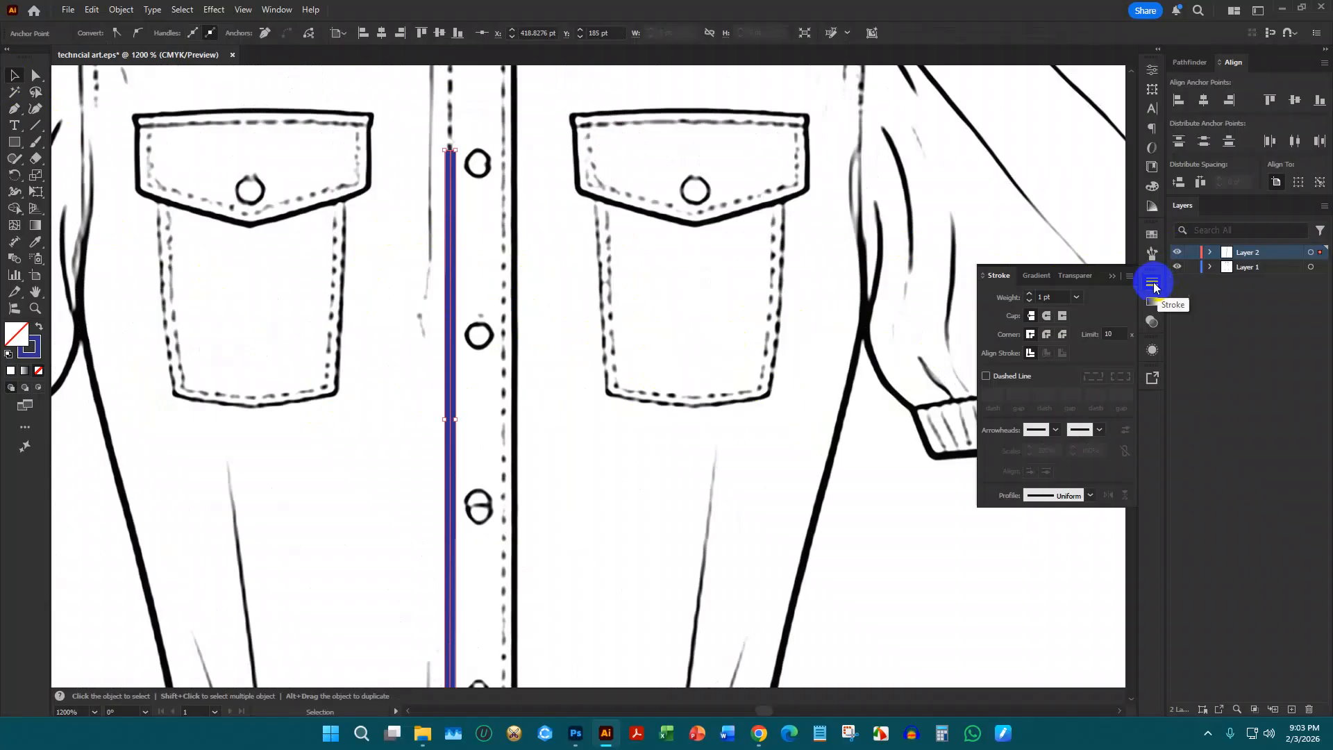
pyautogui.click(986, 377)
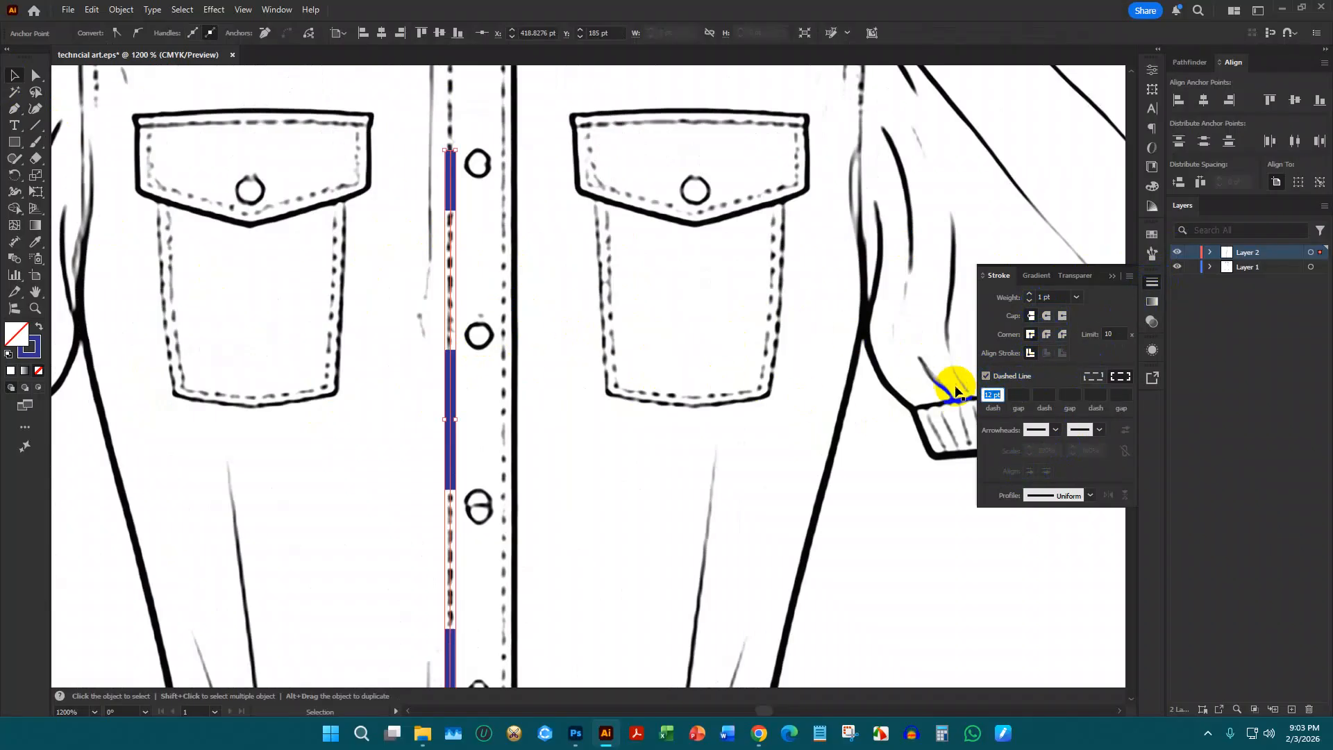
pyautogui.click(1047, 315)
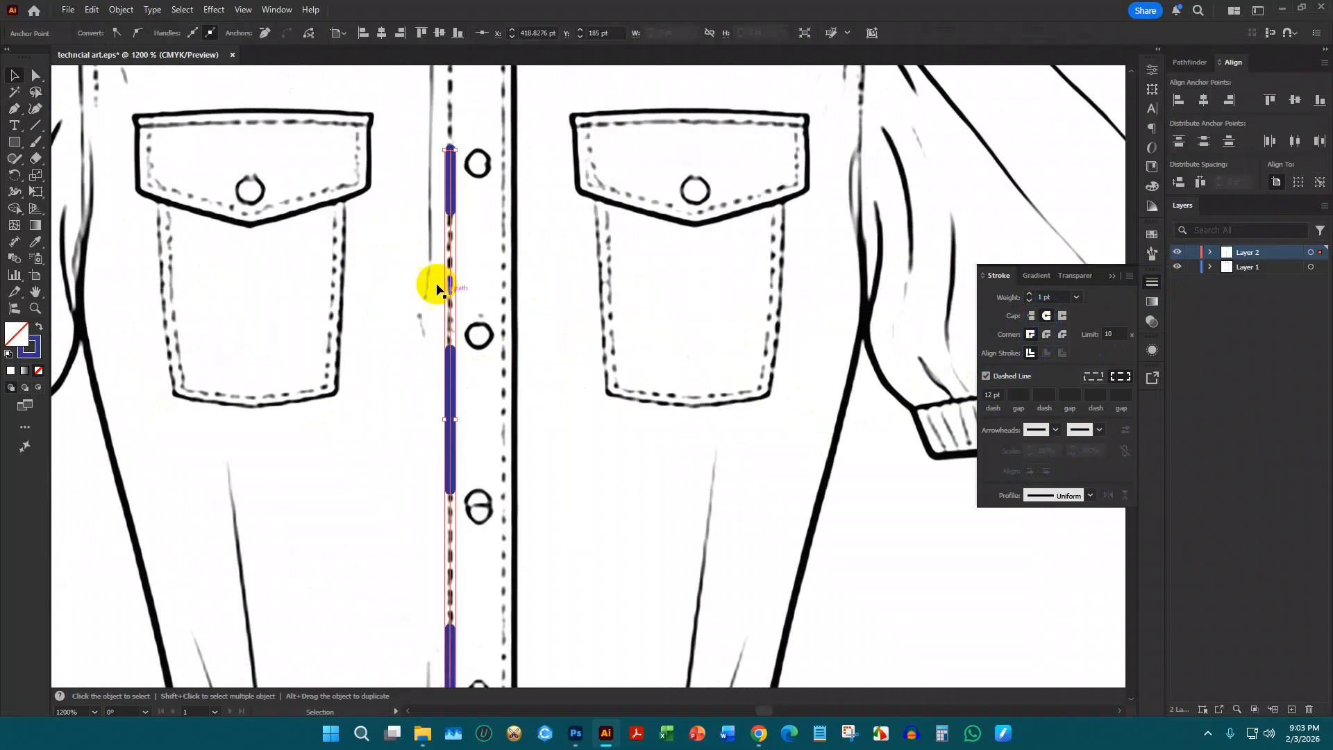
# Try a 1 pt gap between the dashes of the placket line and clear the gap value again
pyautogui.click(1019, 391)
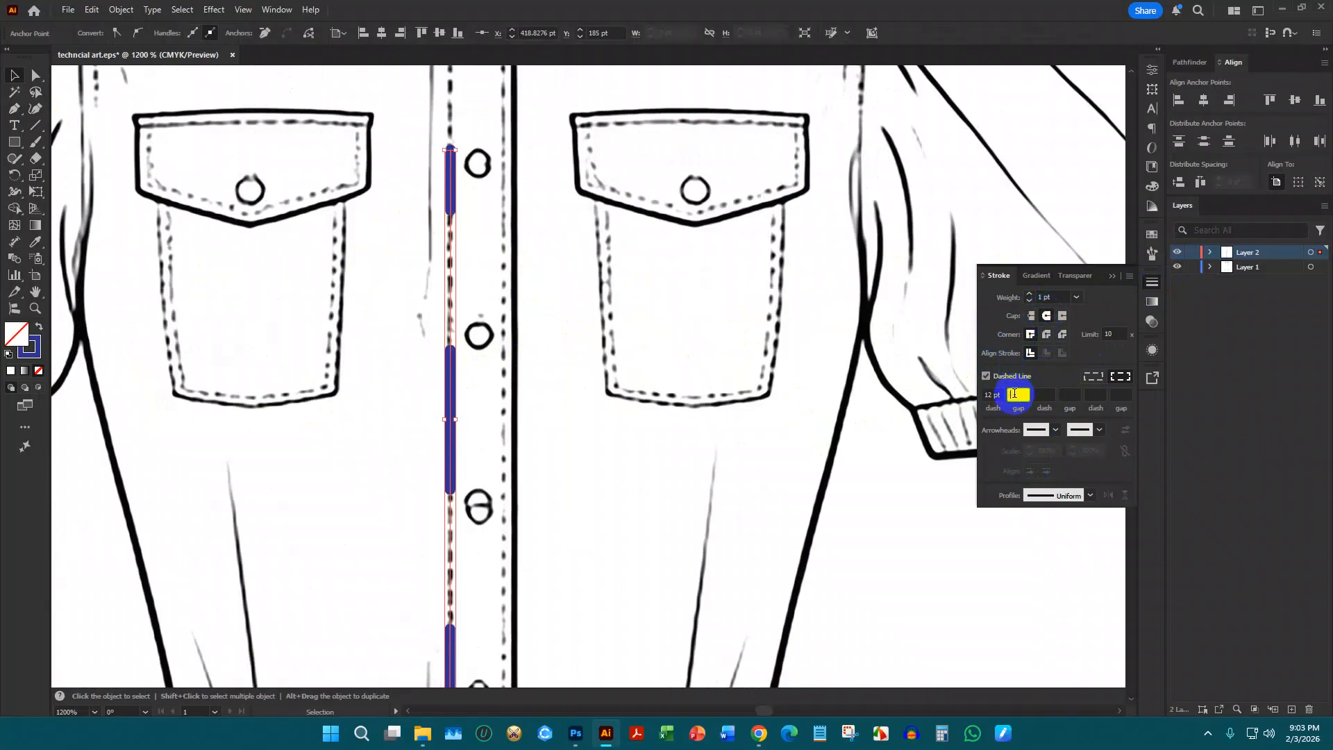
pyautogui.write('1')
pyautogui.press('Return')
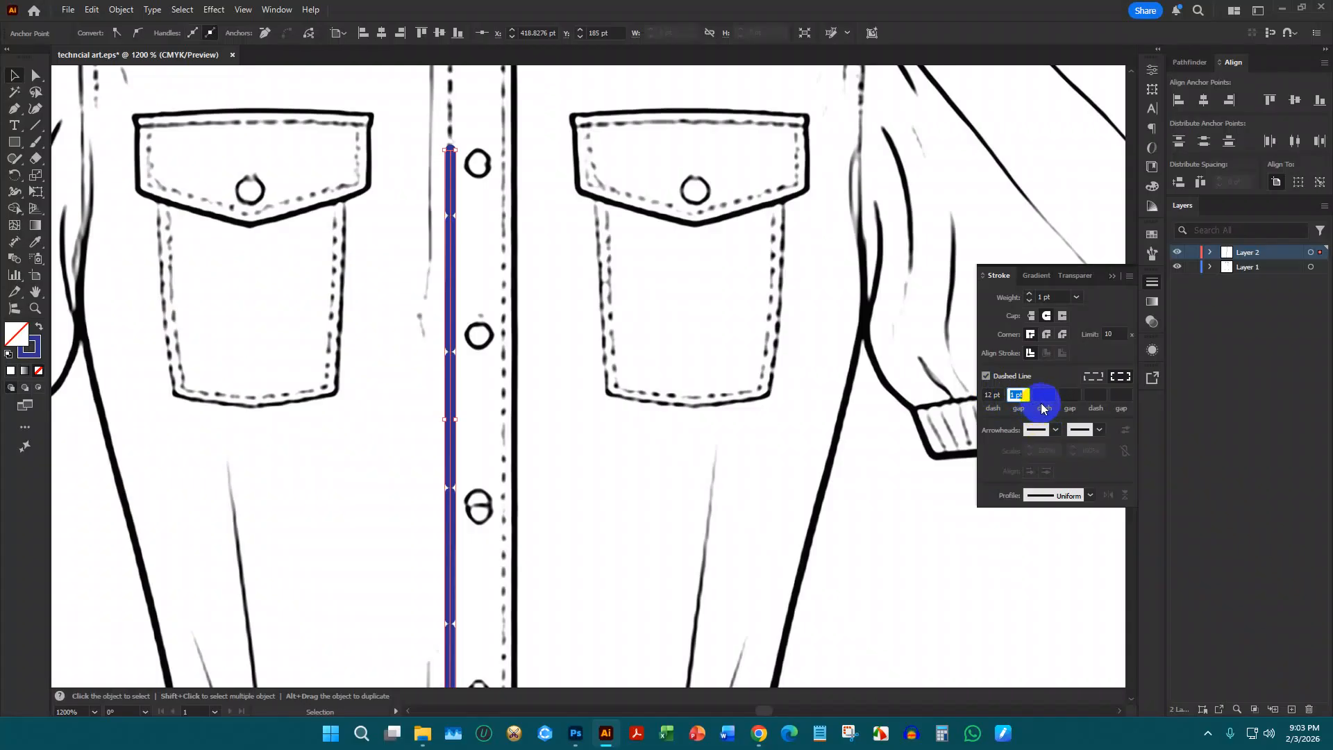
pyautogui.press('BackSpace')
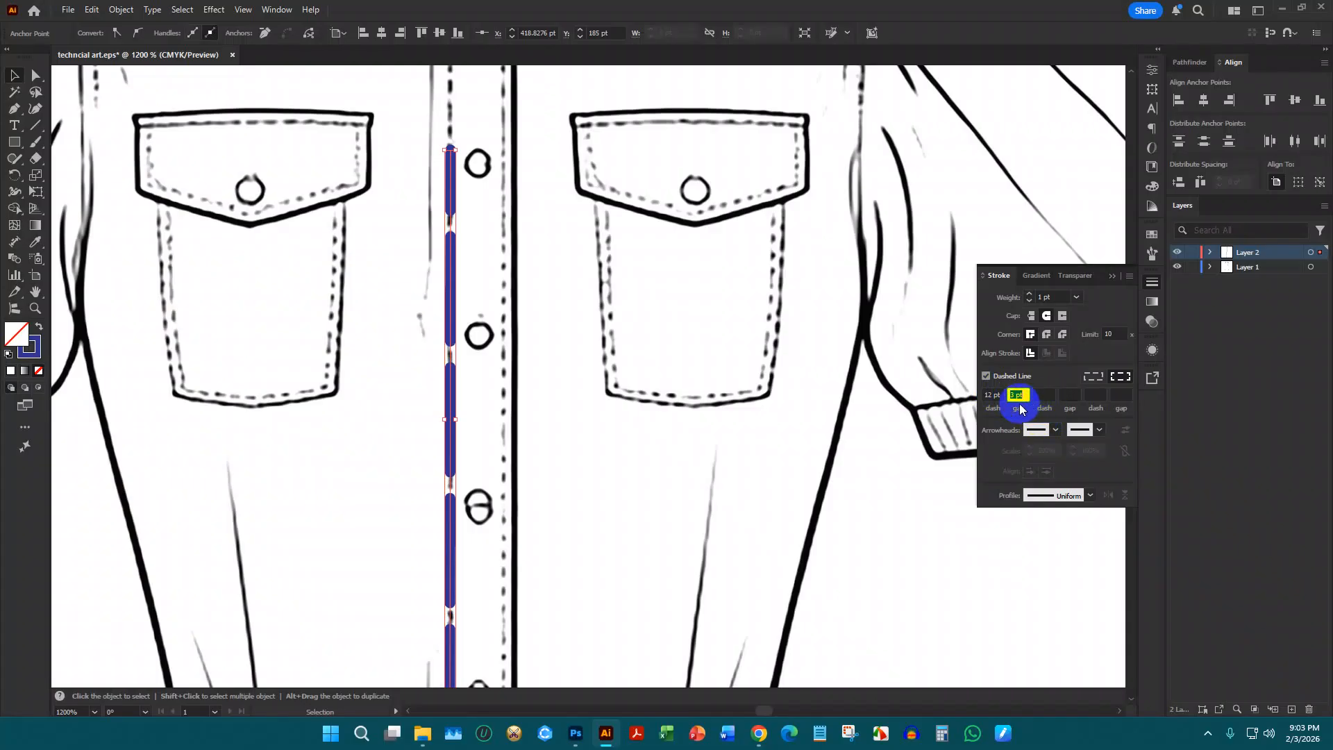
# Set the dash length of the placket stitching line to 3 pt
pyautogui.click(994, 396)
pyautogui.press('Up')
pyautogui.press('Down')
pyautogui.press('Down')
pyautogui.press('Down')
pyautogui.press('Down')
pyautogui.press('Down')
pyautogui.press('Down')
pyautogui.press('Down')
pyautogui.press('Down')
pyautogui.press('Down')
pyautogui.press('Down')
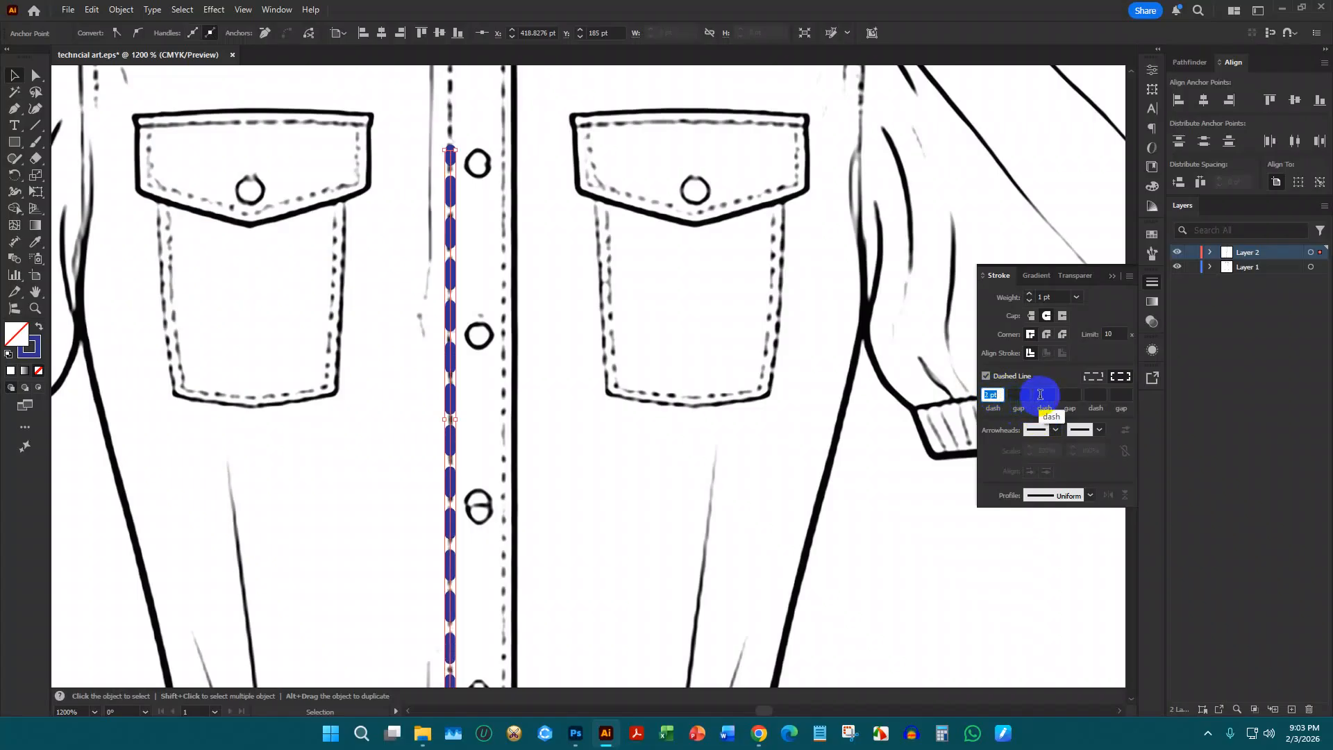
pyautogui.press('Up')
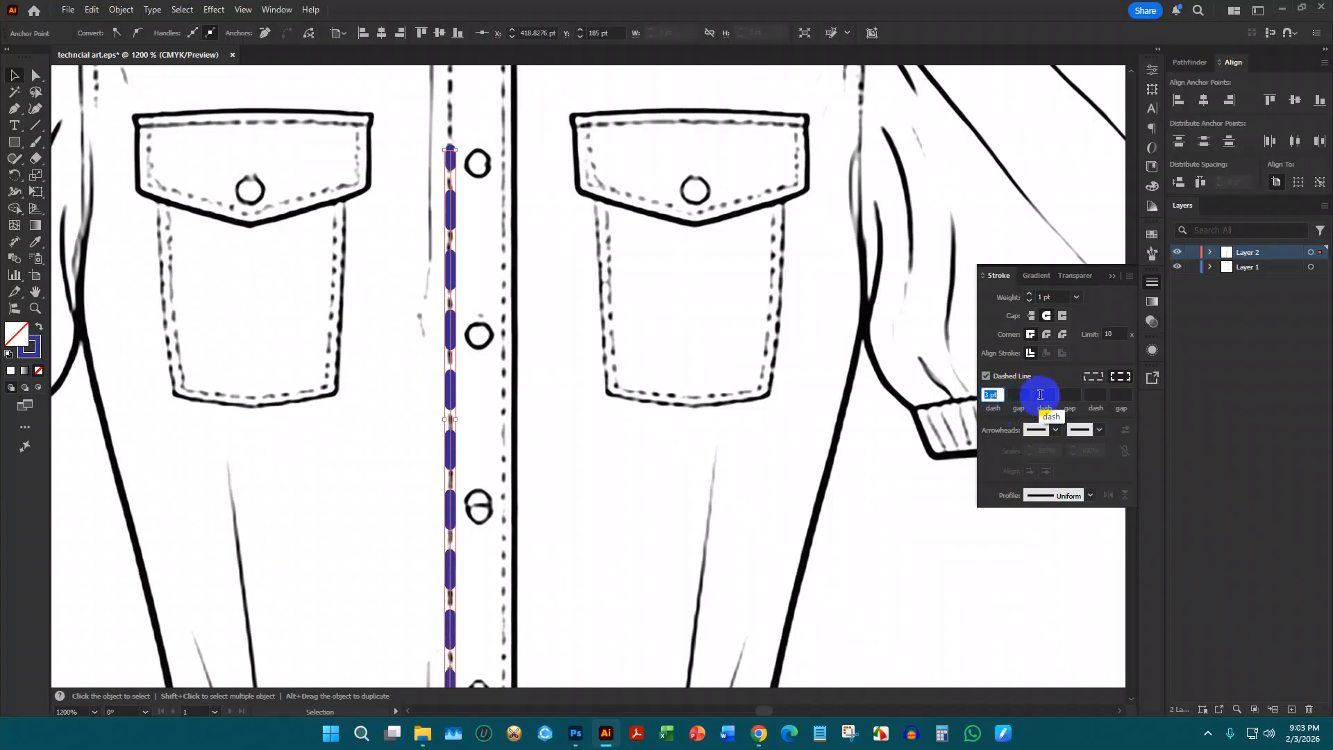
# Set the dashed placket line's stroke weight to 0.75 pt and deselect it to check the look against the sketch
pyautogui.click(1029, 301)
pyautogui.hotkey('ctrl', '-')
pyautogui.hotkey('ctrl', '-')
pyautogui.hotkey('ctrl', '-')
pyautogui.hotkey('ctrl', '-')
pyautogui.hotkey('ctrl', '-')
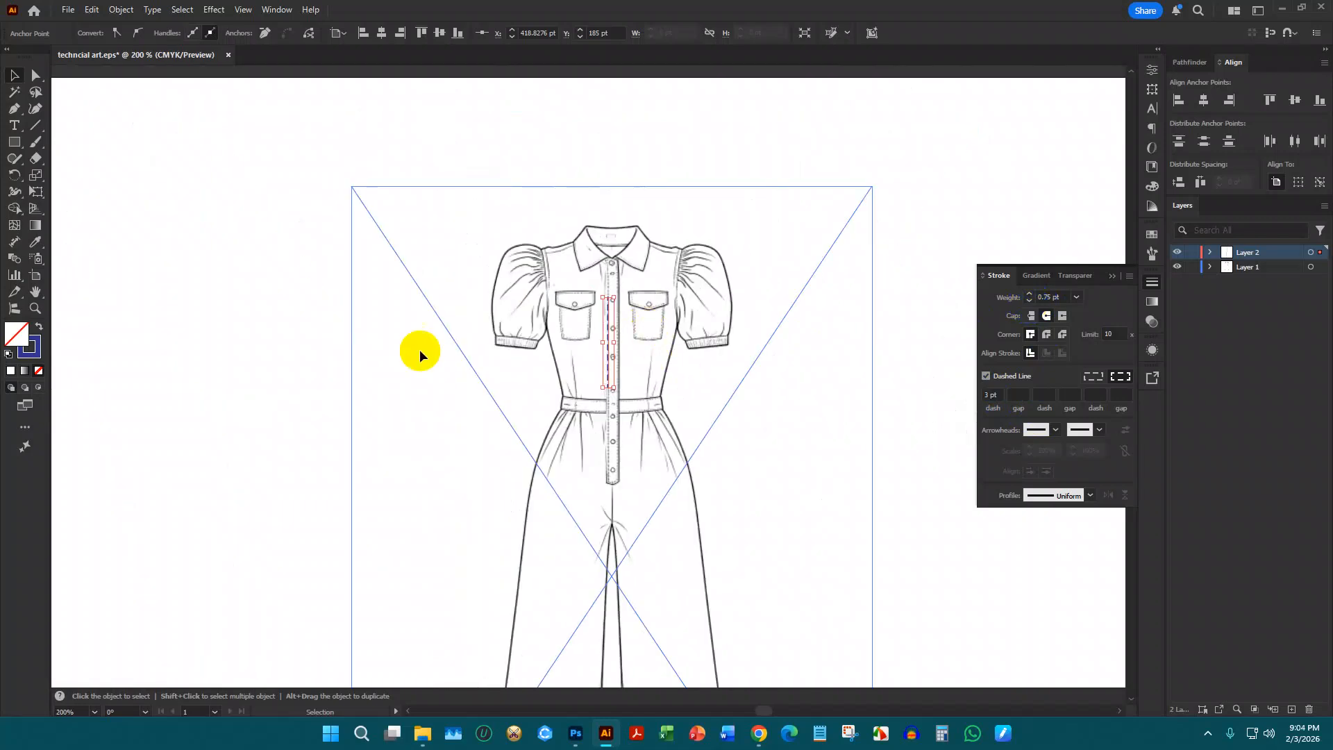
pyautogui.click(160, 276)
pyautogui.scroll(6, 634, 320)
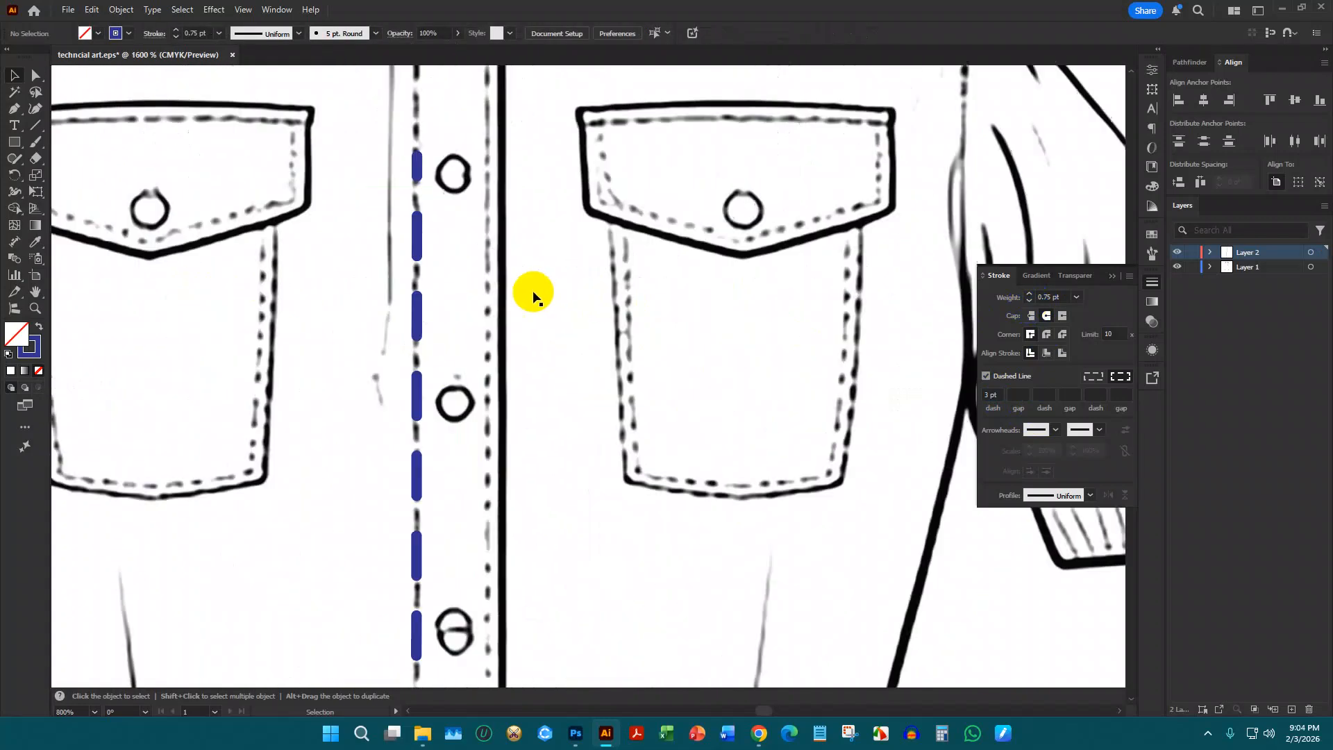
# Refine the dashed placket line to a 0.5 pt stroke weight and a 1 pt dash length
pyautogui.click(417, 298)
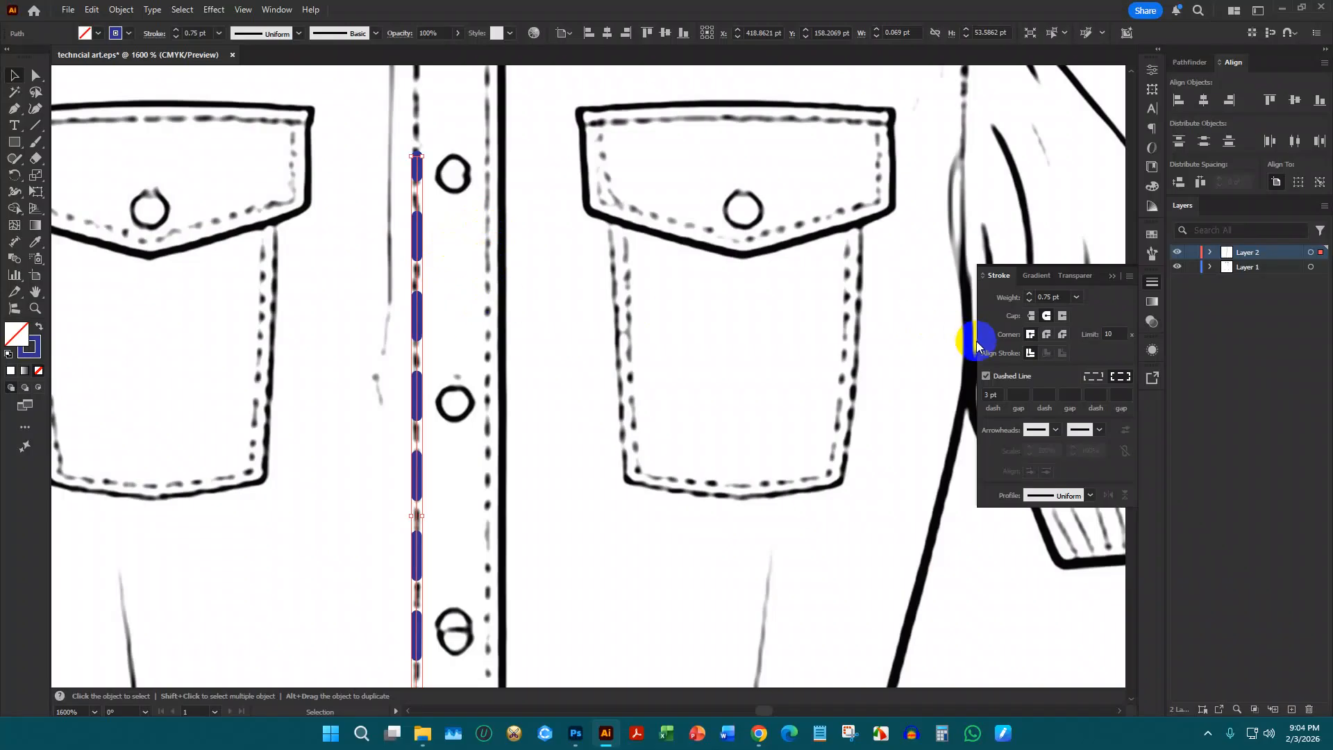
pyautogui.click(1030, 300)
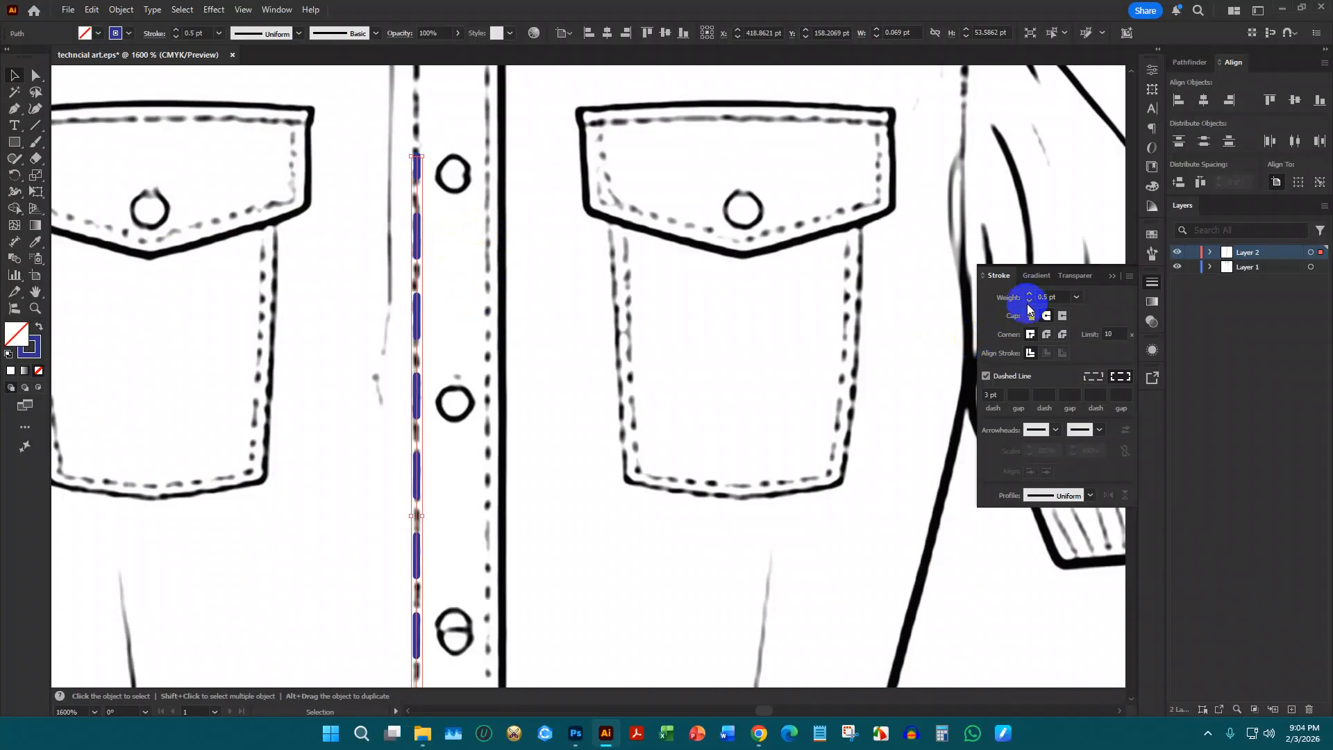
pyautogui.click(991, 394)
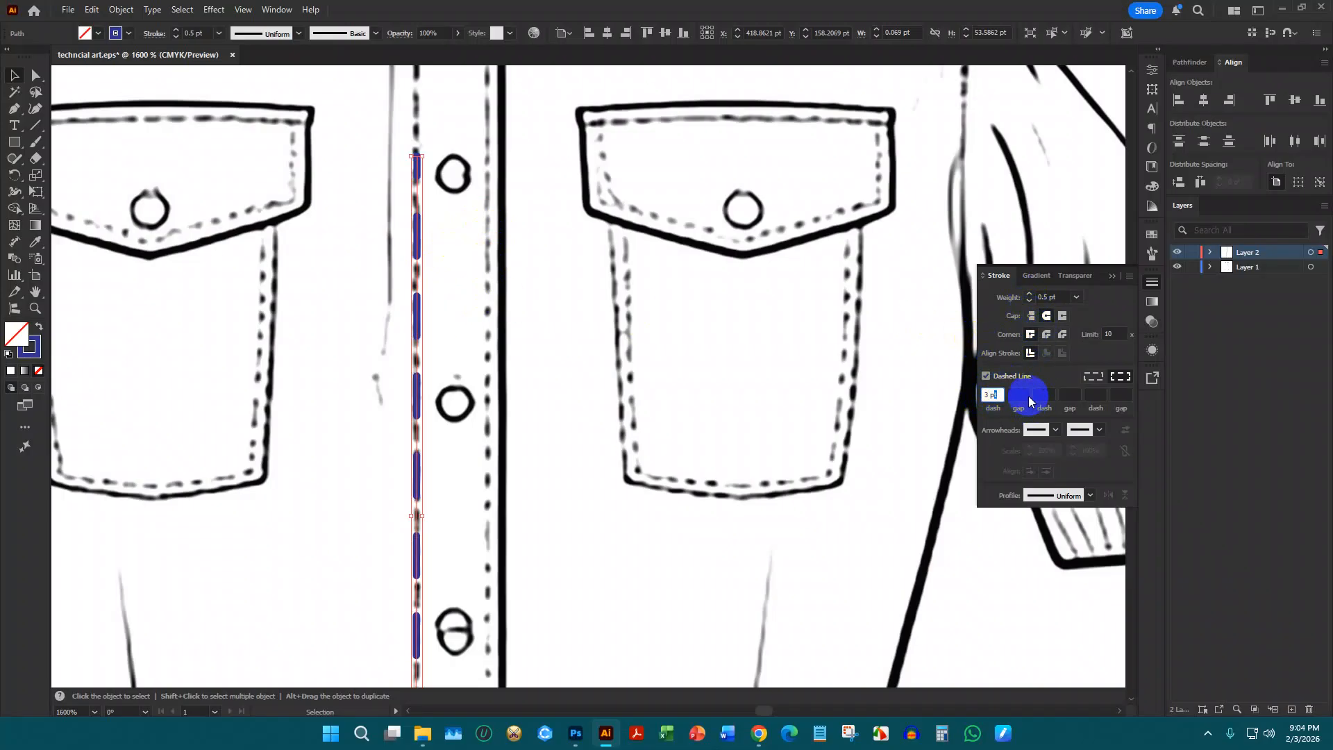
pyautogui.press('Up')
pyautogui.press('Down')
pyautogui.press('Down')
pyautogui.press('Down')
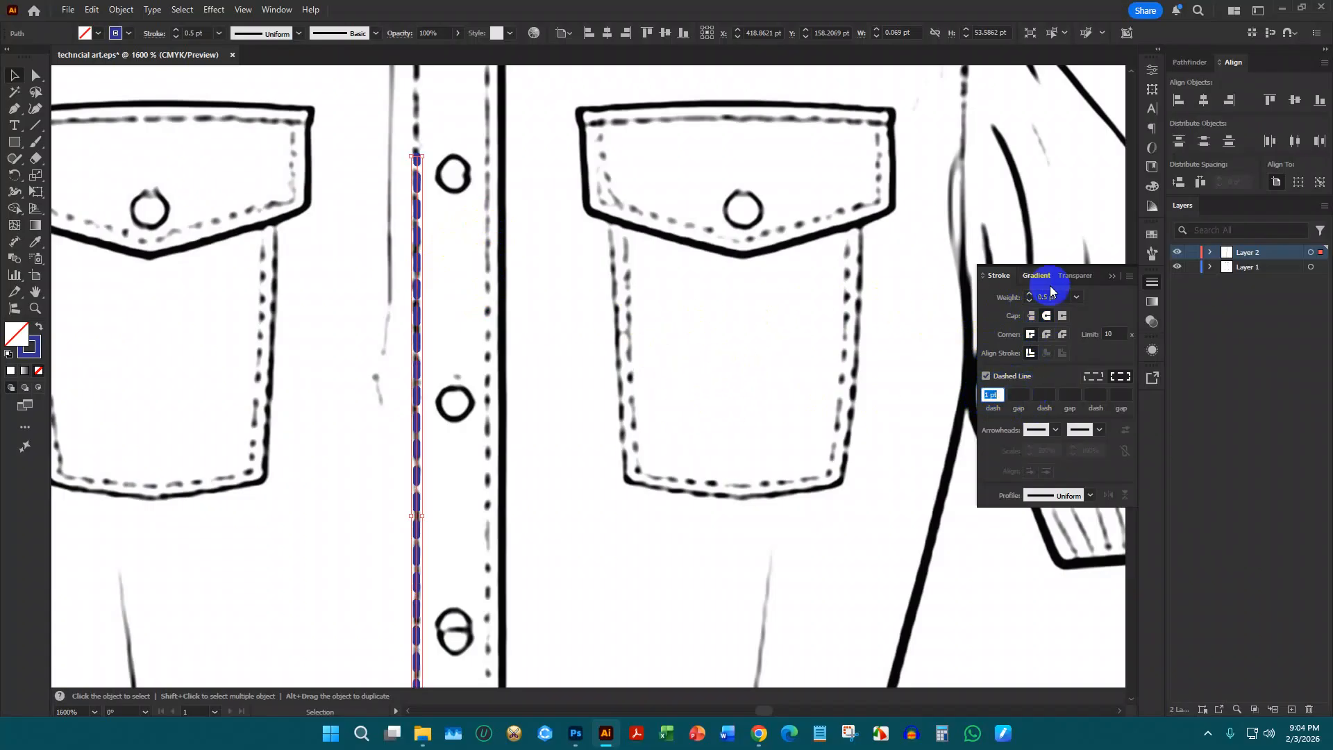
# Examine how the dashed placket line matches the sketch's stitching, both close up and with the whole bodice in view
pyautogui.scroll(-5, 512, 319)
pyautogui.click(467, 286)
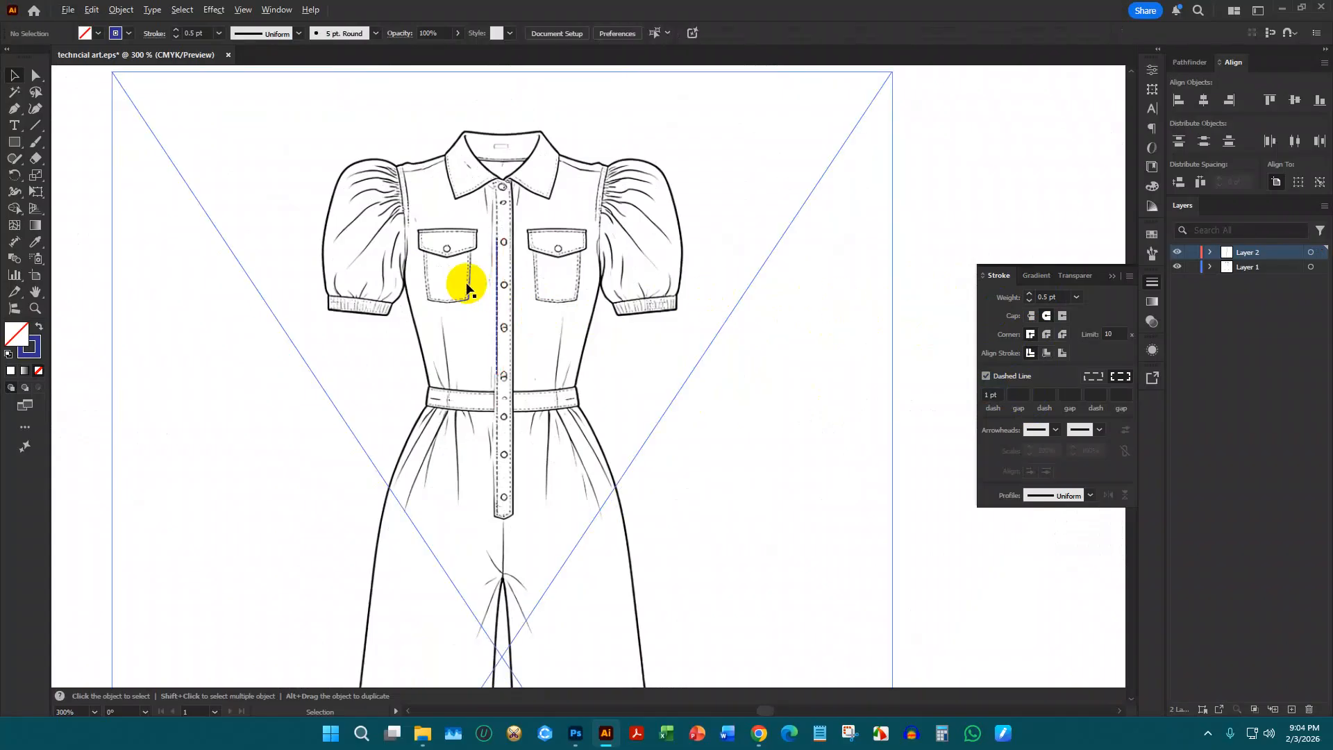
pyautogui.scroll(4, 466, 286)
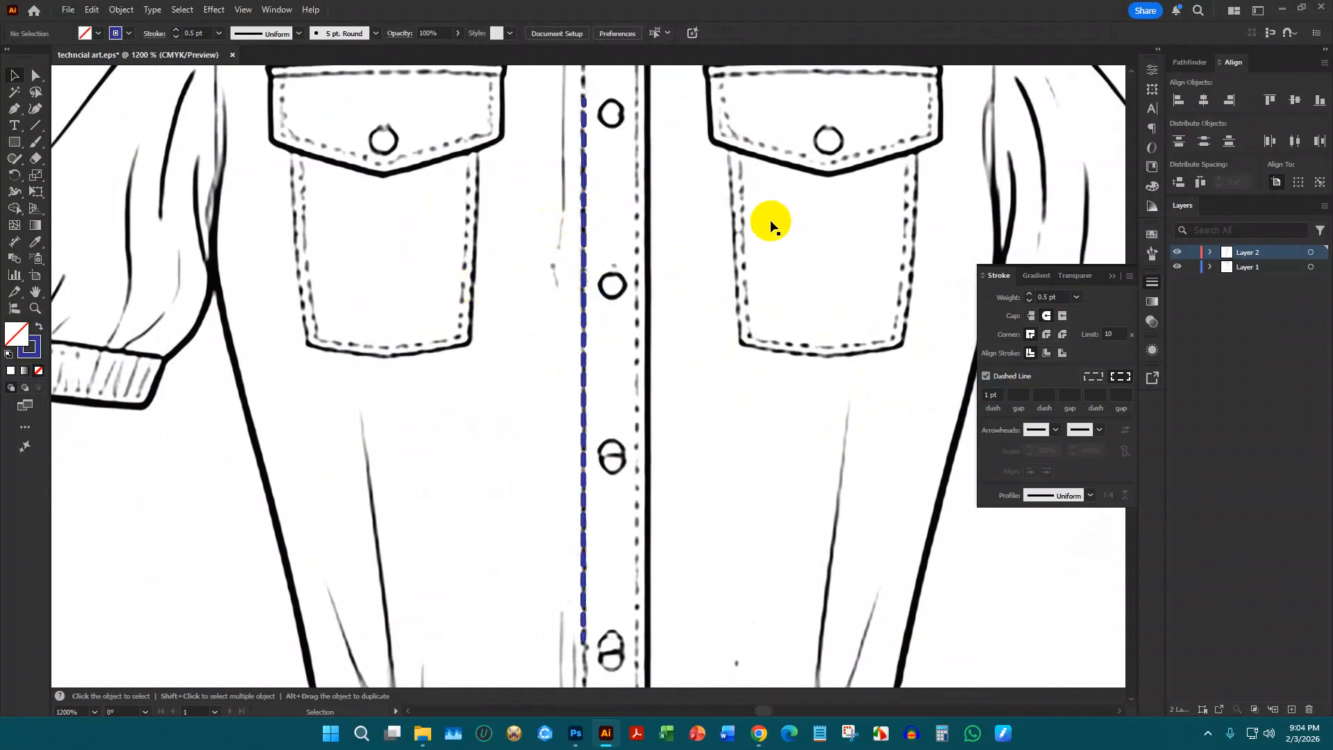
pyautogui.scroll(-2, 735, 216)
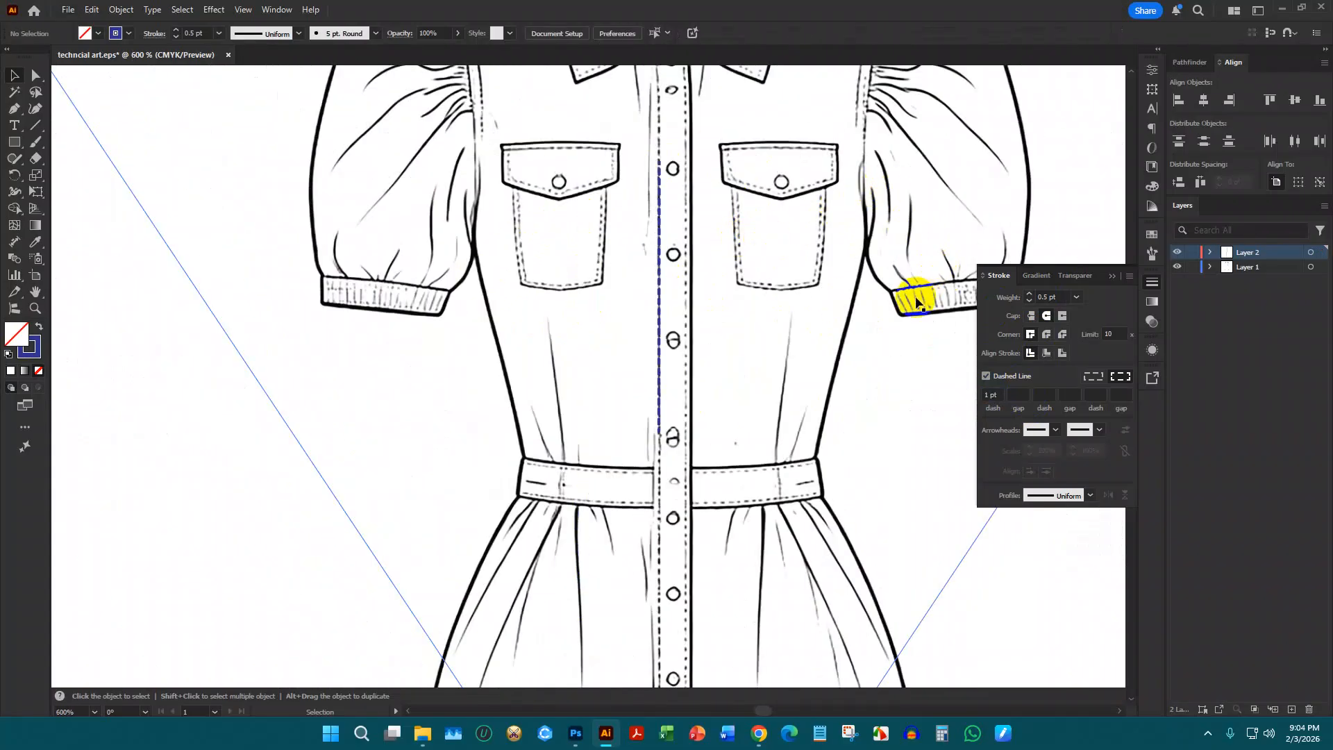
pyautogui.scroll(-2, 655, 303)
pyautogui.scroll(2, 640, 297)
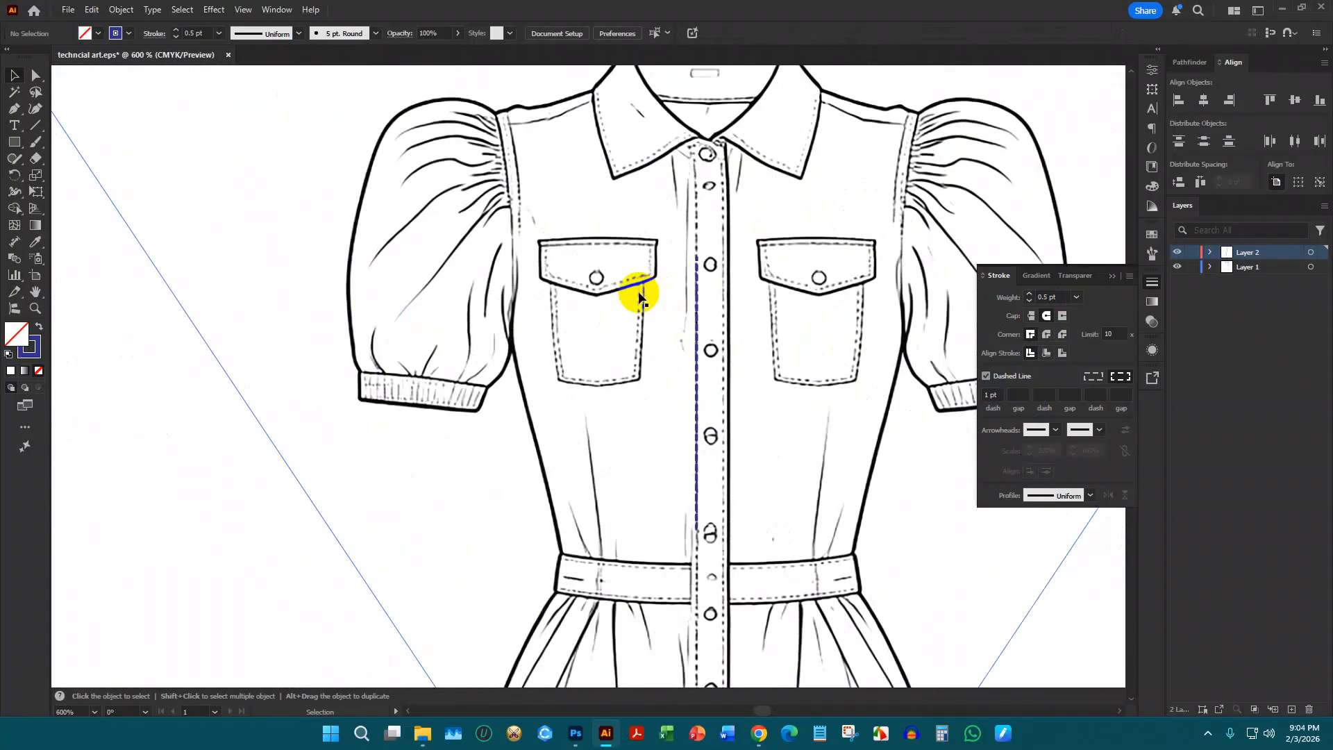
pyautogui.scroll(3, 694, 285)
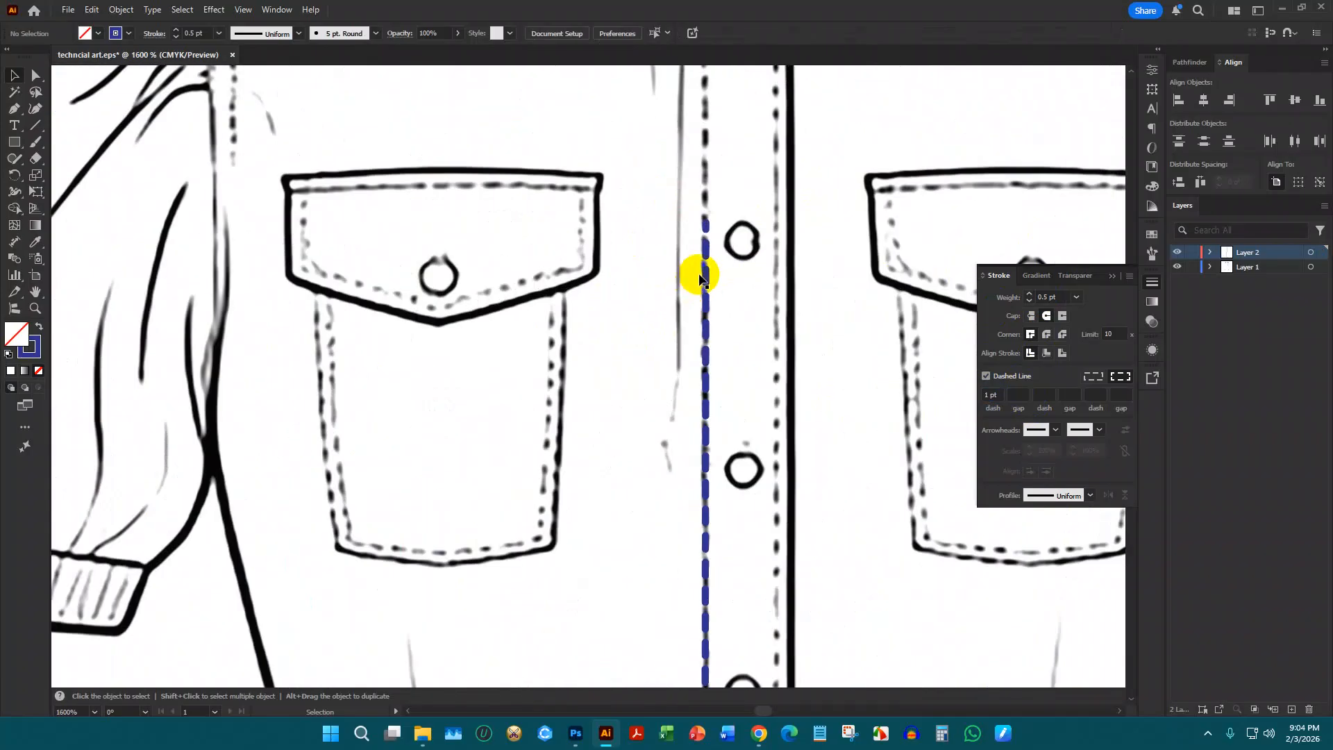
pyautogui.click(704, 275)
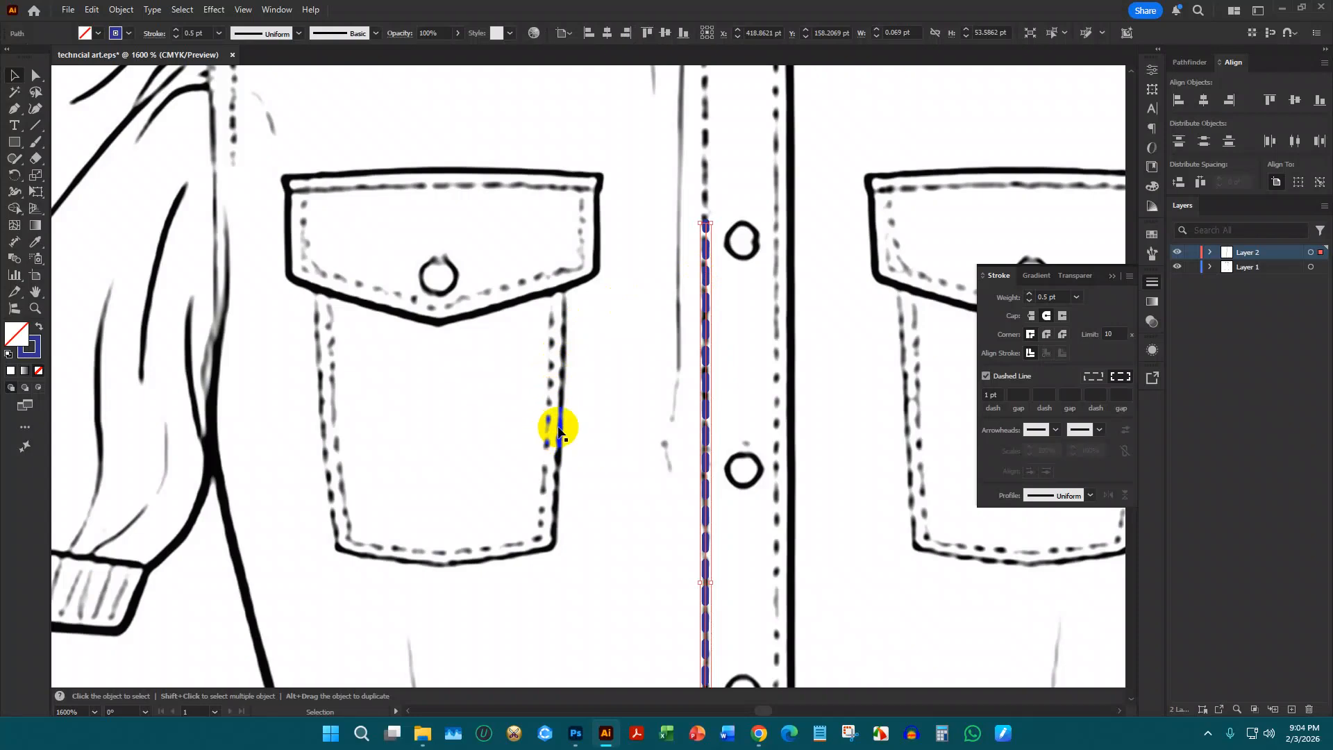
pyautogui.scroll(-3, 576, 417)
pyautogui.scroll(-2, 649, 380)
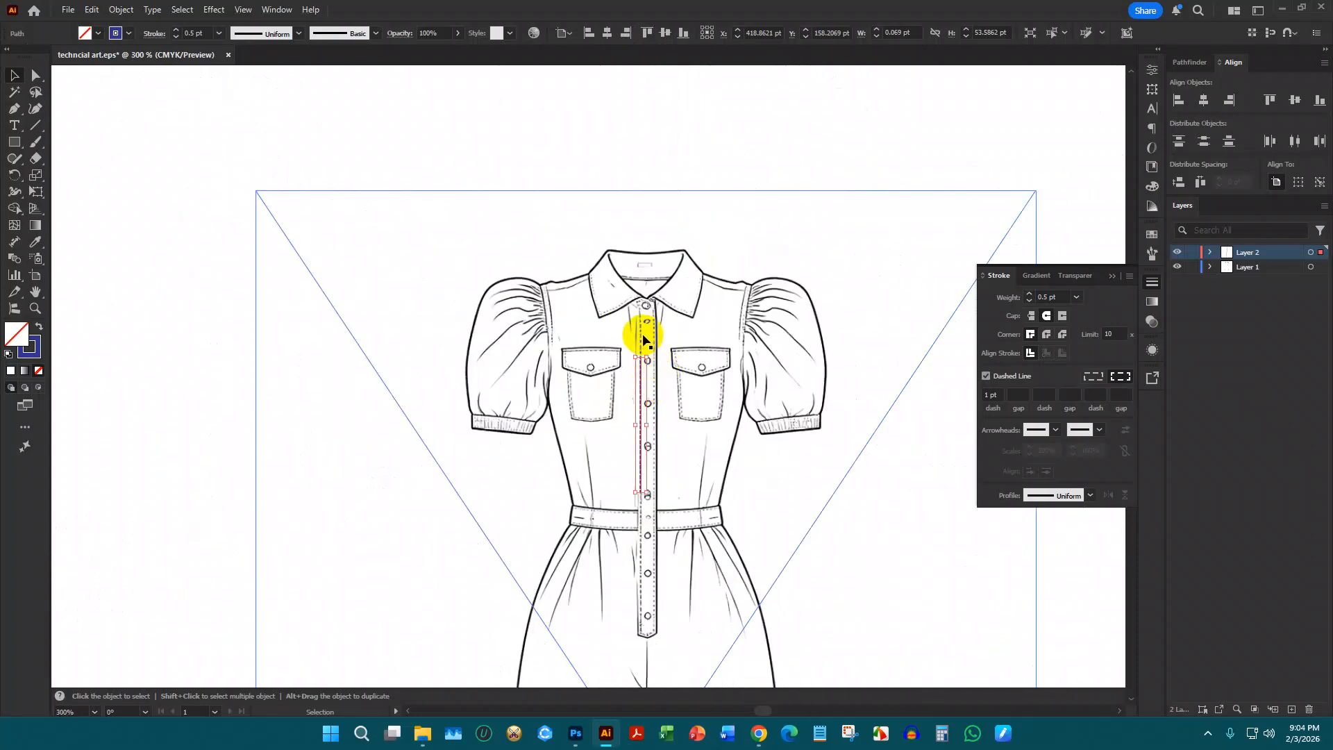
pyautogui.click(597, 176)
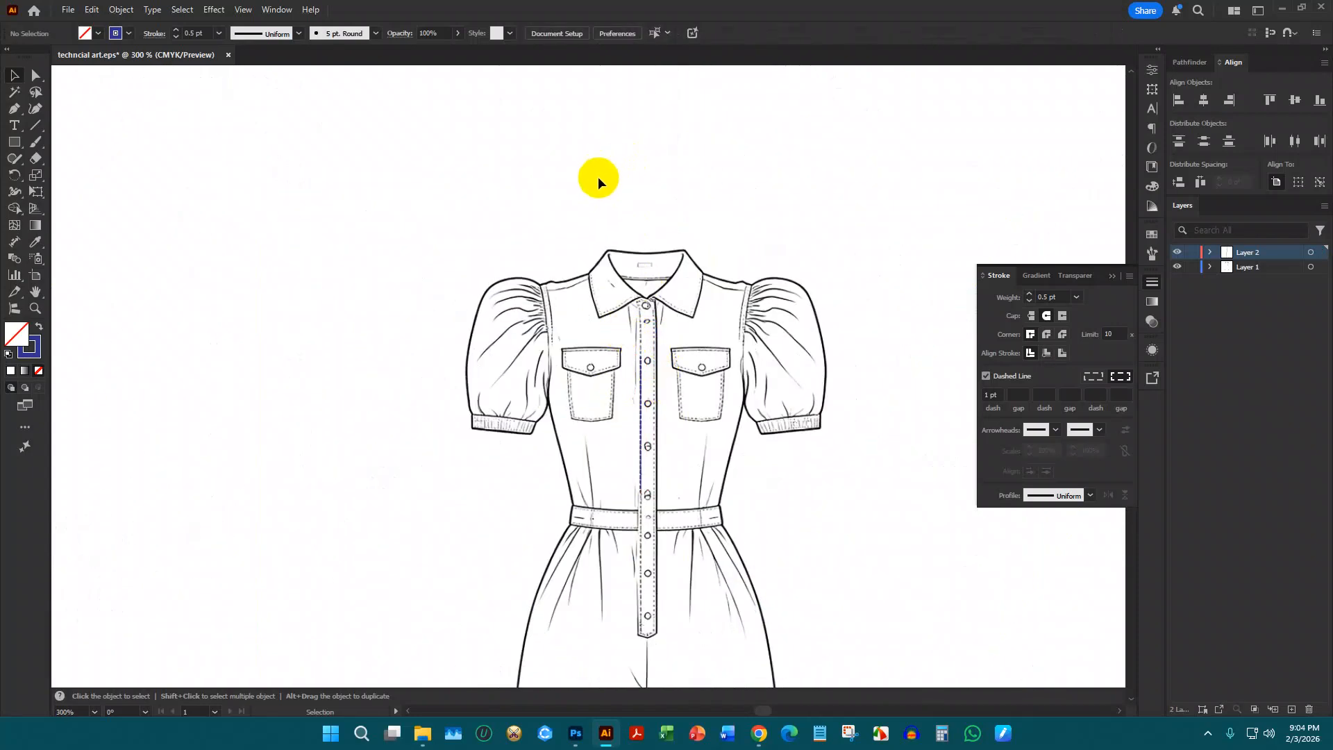
# Select the jumpsuit reference sketch together with the dashed placket line and delete both from the artboard
pyautogui.scroll(-3, 614, 178)
pyautogui.moveTo(717, 479); pyautogui.dragTo(722, 486)
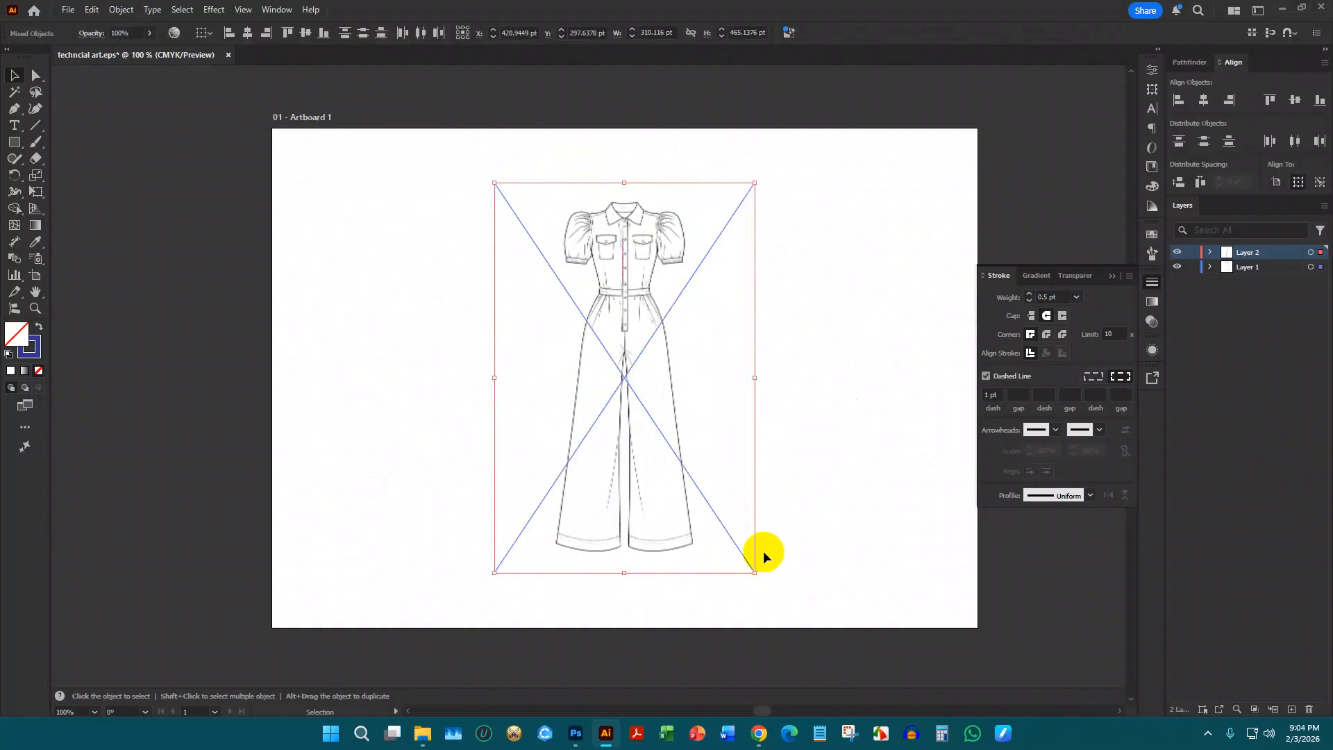
pyautogui.press('Delete')
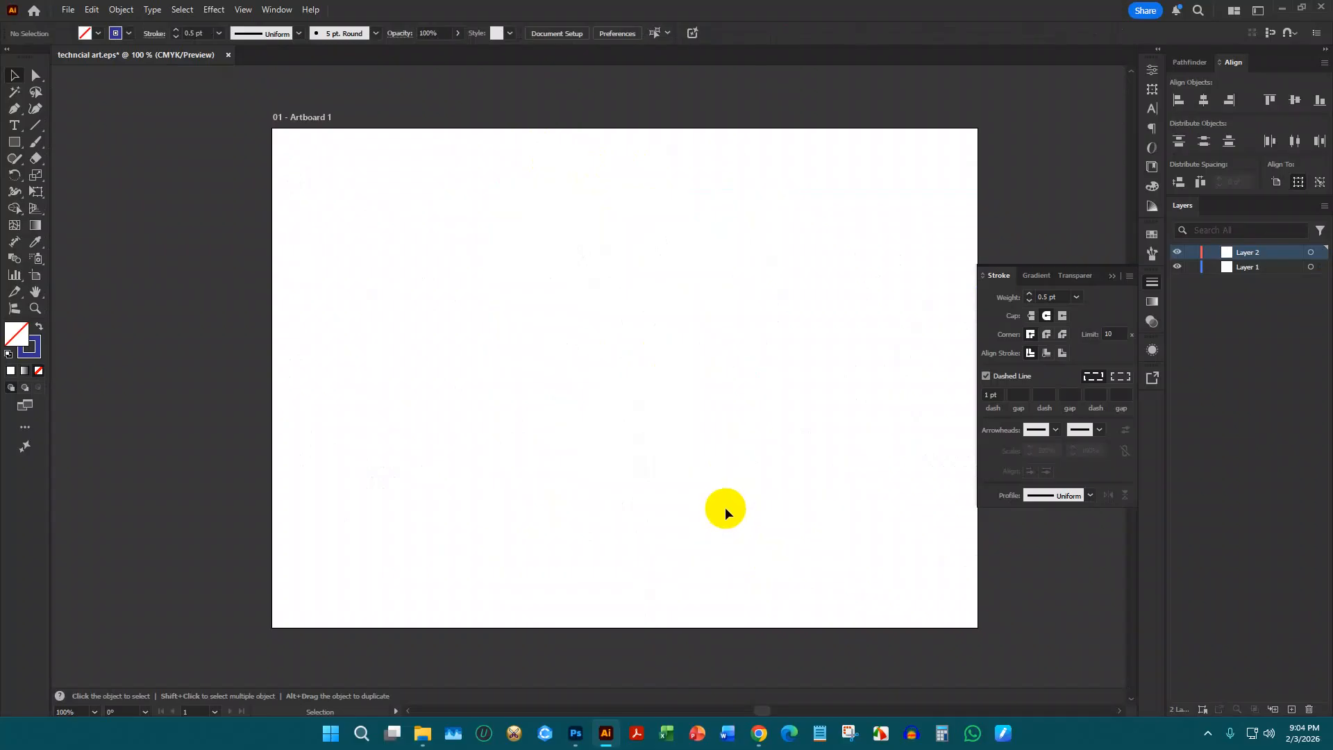
# Switch to the Chrome window with the Meet call and bring up the open Shutterstock most-downloaded page on nohat.cc
pyautogui.click(759, 732)
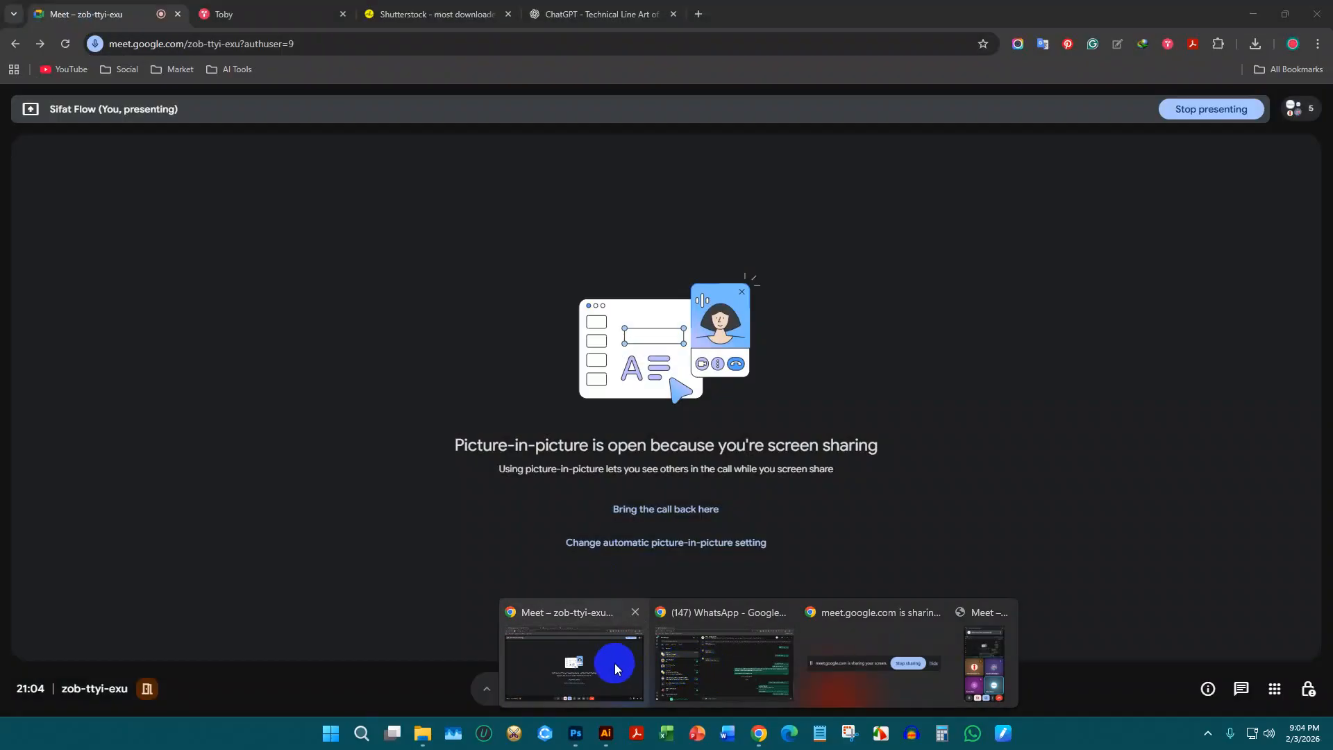
pyautogui.click(615, 664)
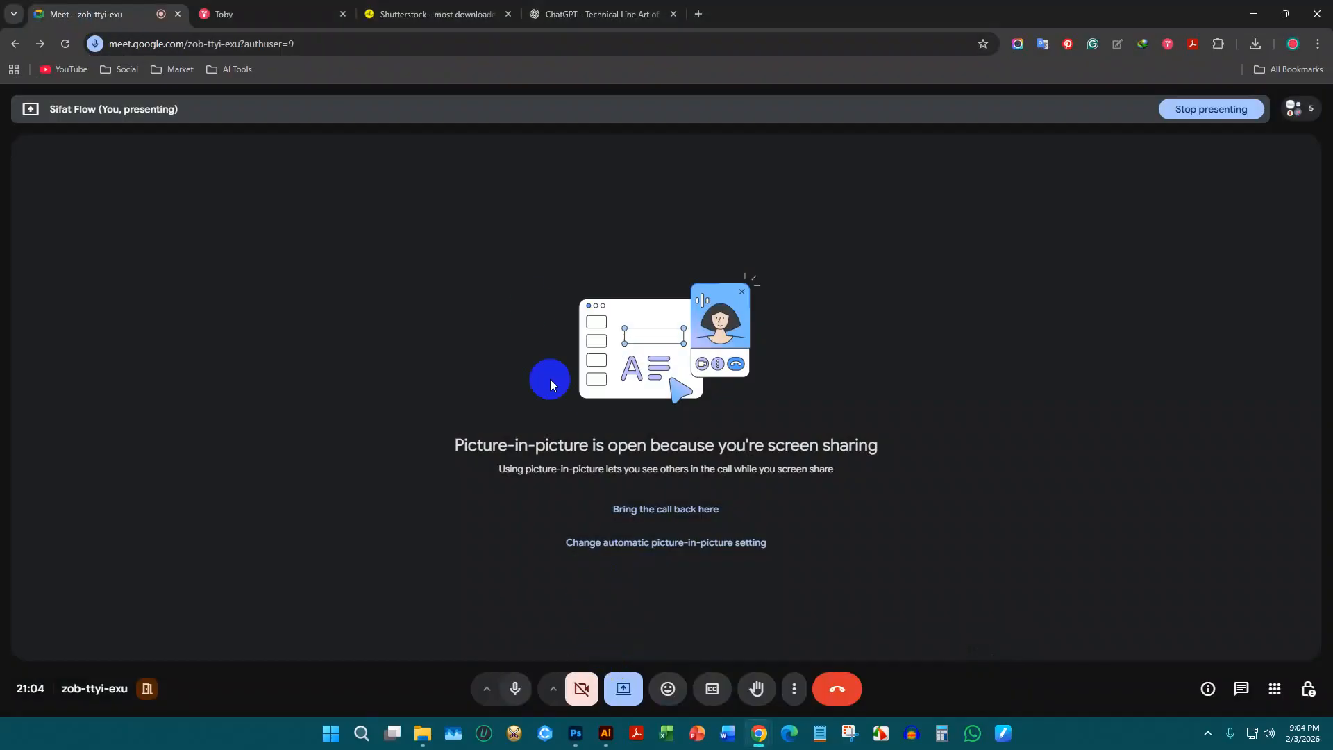
pyautogui.click(580, 5)
pyautogui.click(438, 13)
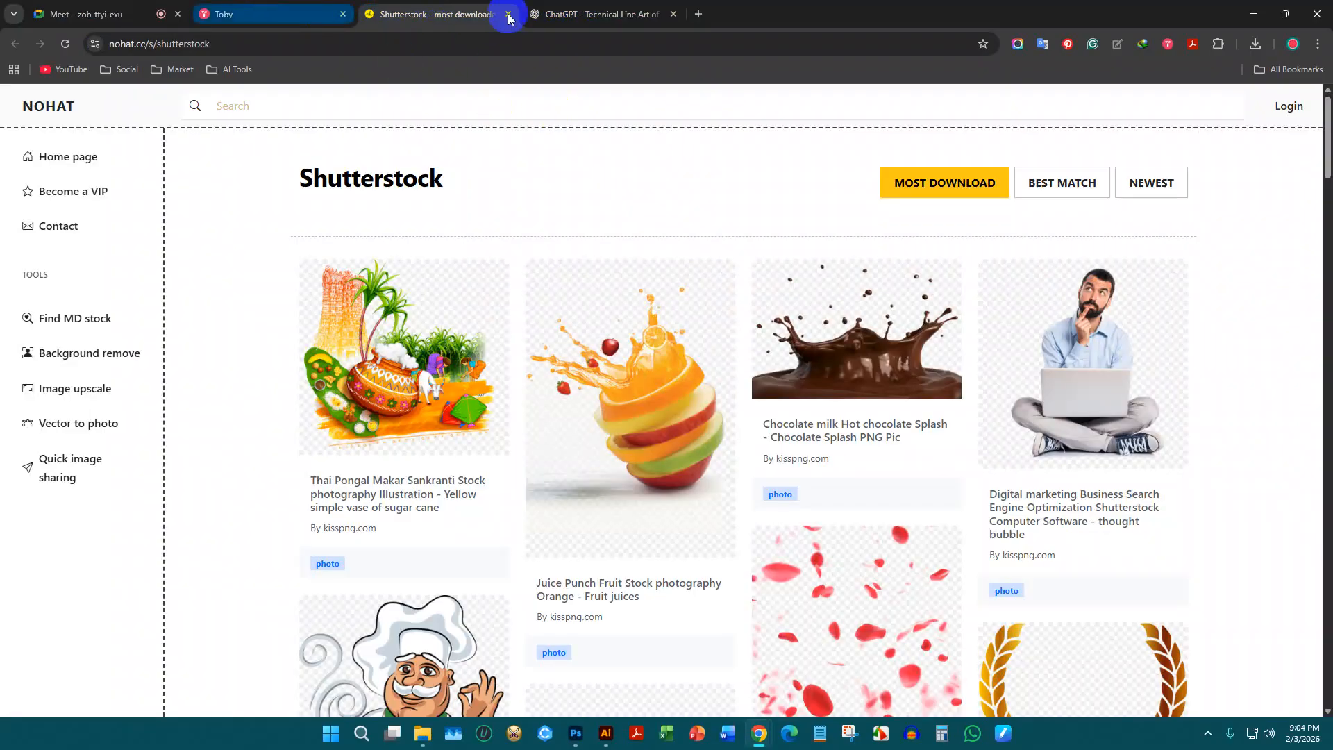
# Search Google for a Shutterstock image downloader in a new browser tab and open the Steptodown.com HD Image Downloader result
pyautogui.click(703, 14)
pyautogui.moveTo(576, 12); pyautogui.dragTo(448, 6)
pyautogui.click(762, 12)
pyautogui.click(691, 44)
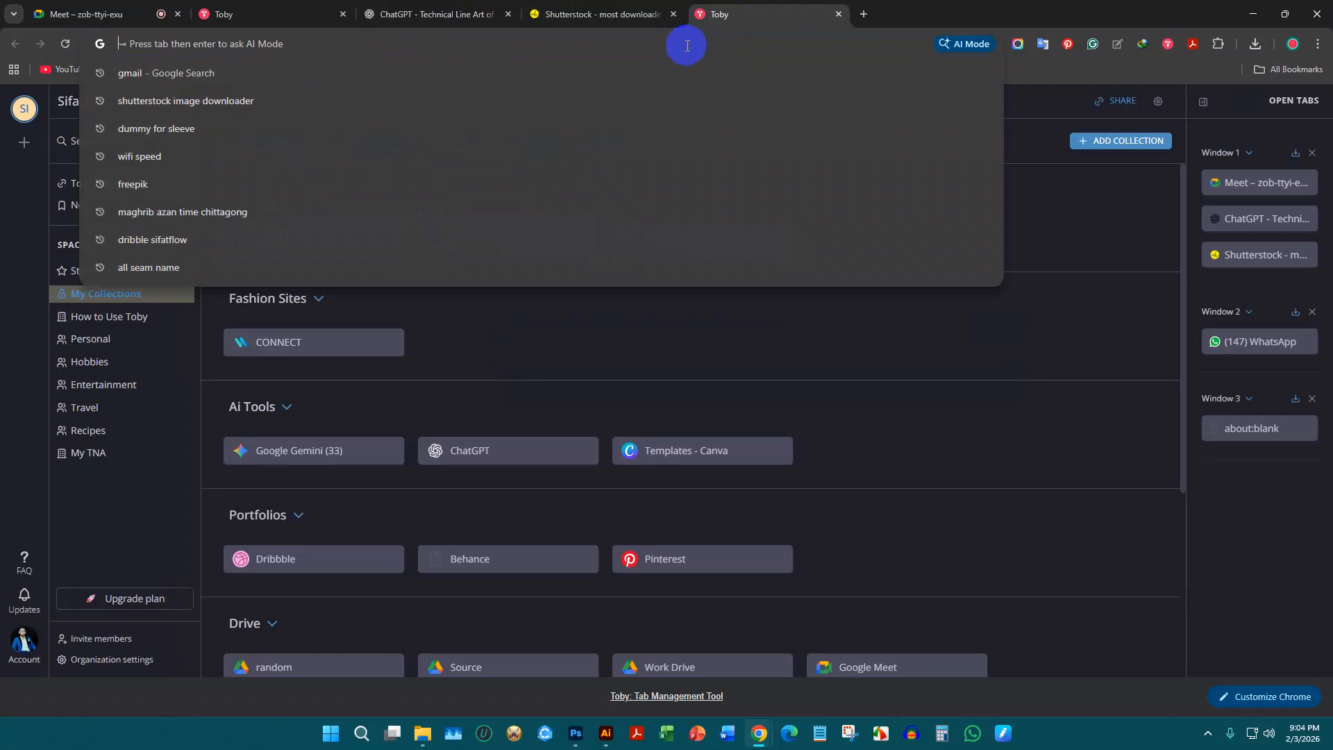
pyautogui.write('shutterstock image downl;oader')
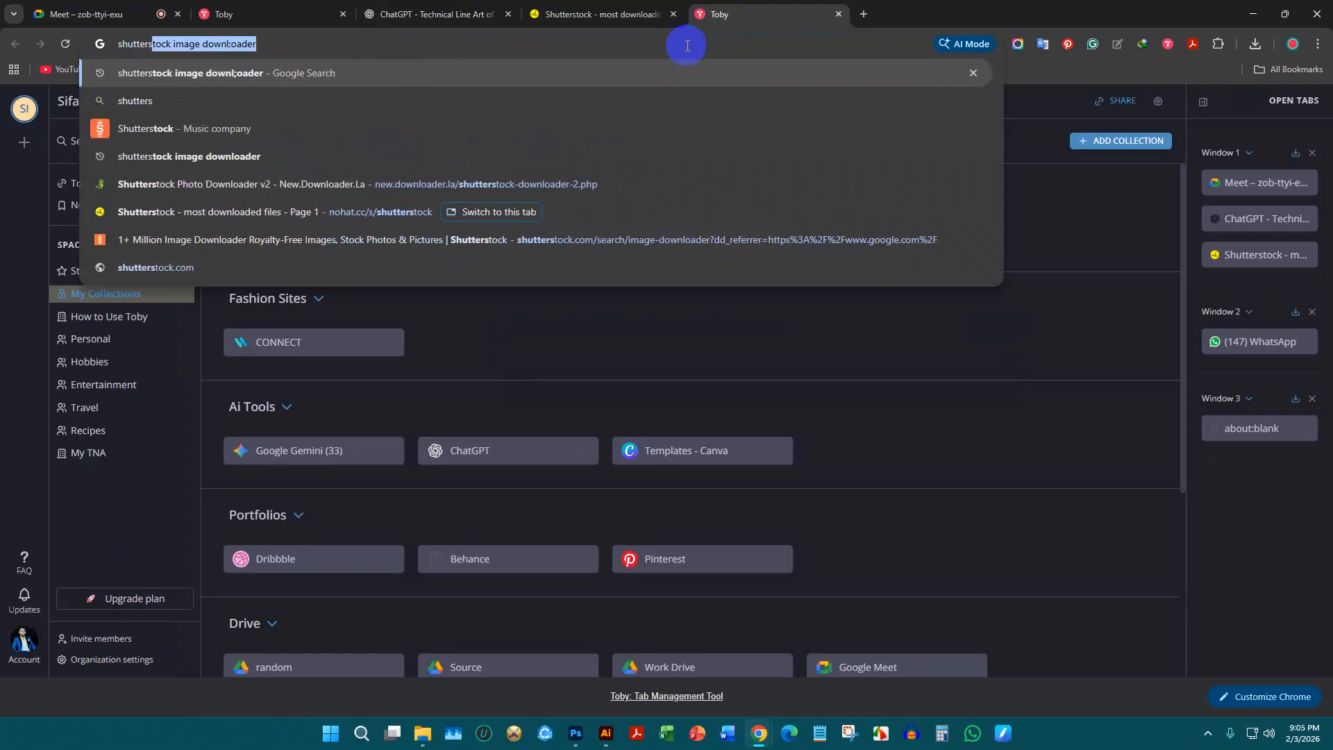
pyautogui.press('Return')
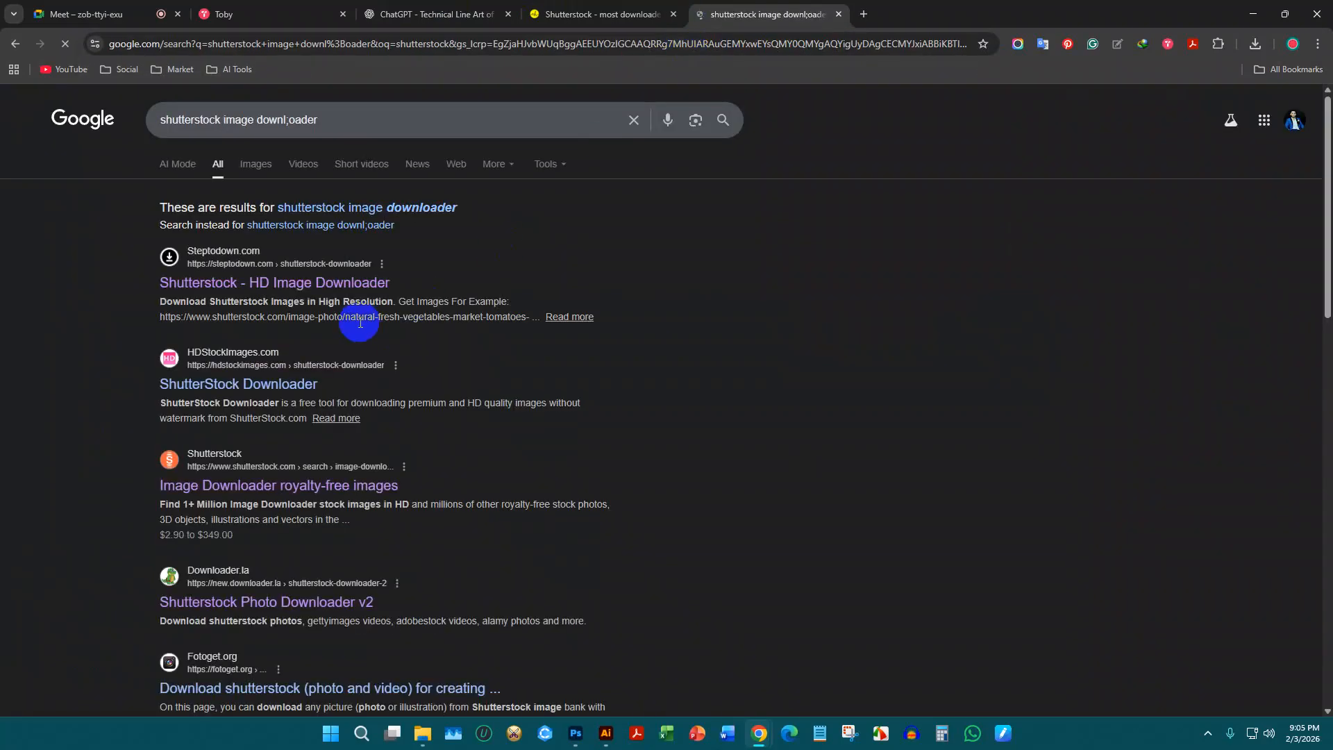
pyautogui.click(297, 284)
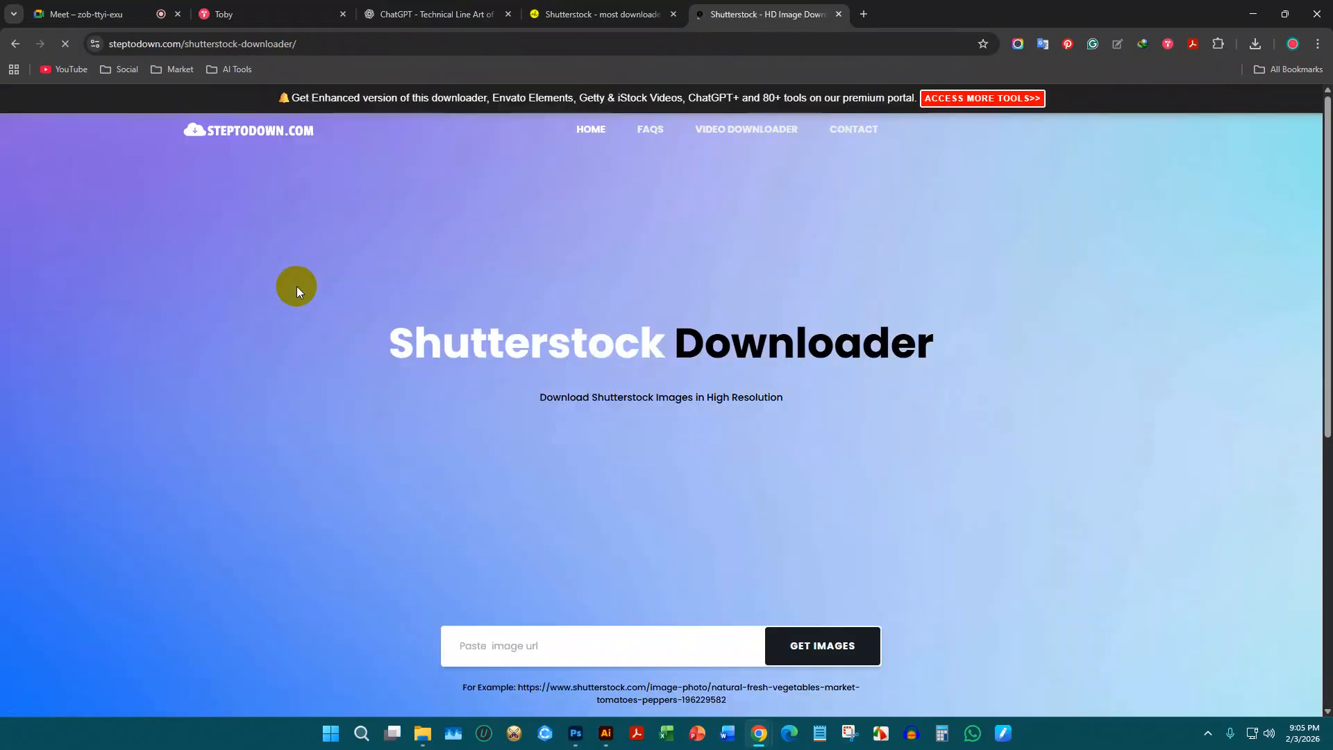
# Submit "hoodie line art" to the Steptodown Shutterstock downloader and look over the download page it returns
pyautogui.scroll(-15, 580, 509)
pyautogui.scroll(10, 578, 509)
pyautogui.click(544, 539)
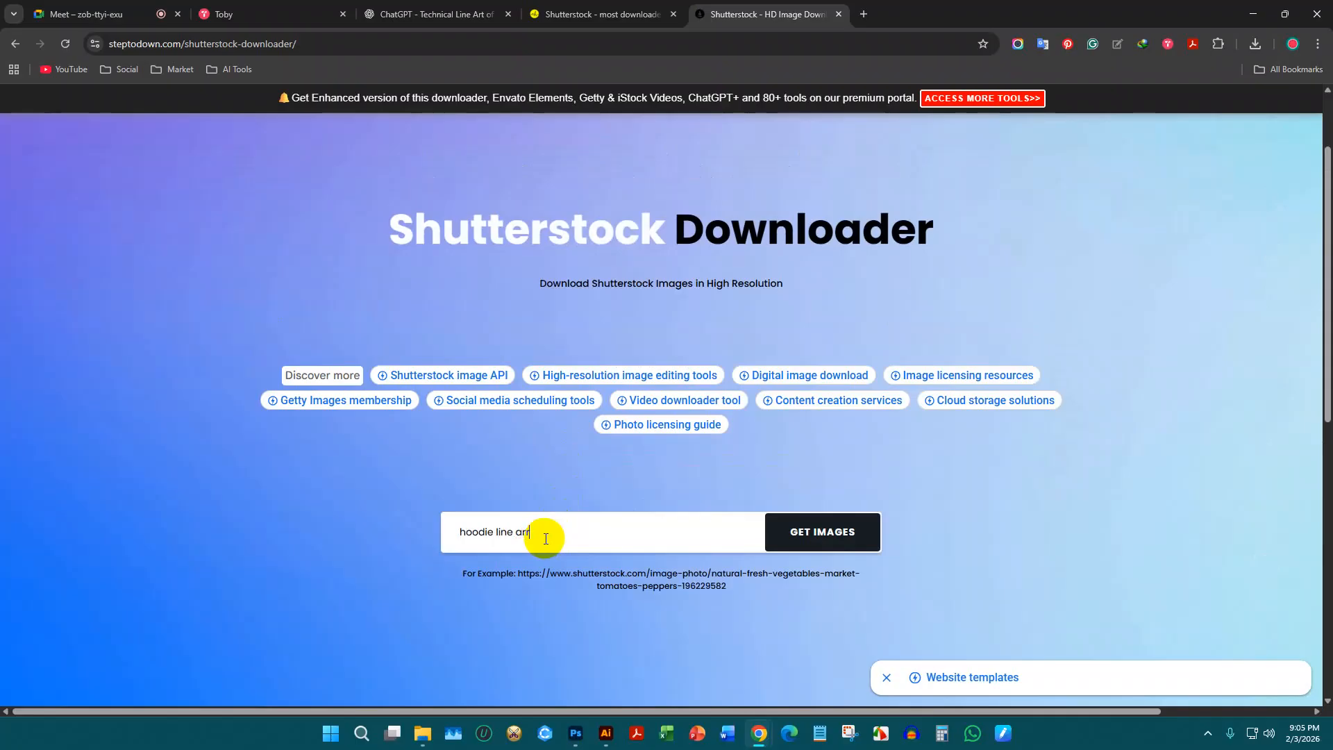
pyautogui.press('Return')
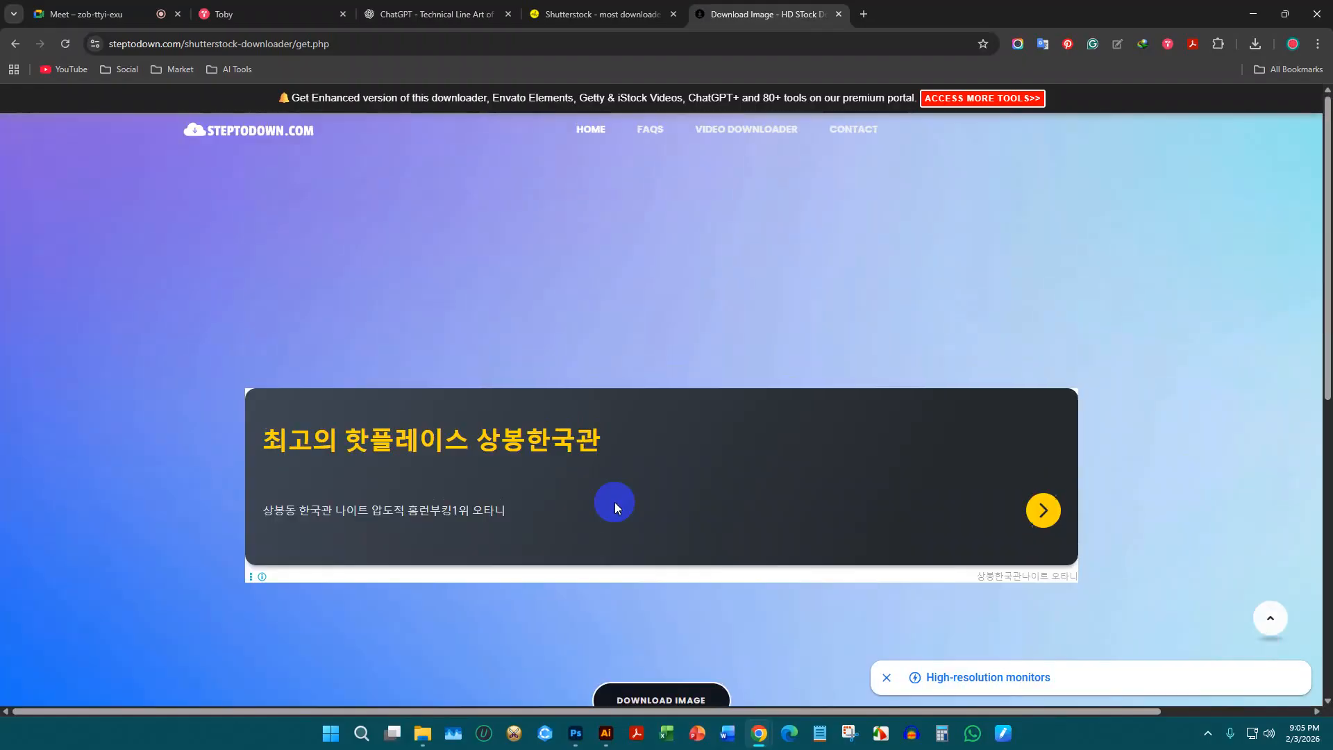
pyautogui.scroll(-4, 615, 497)
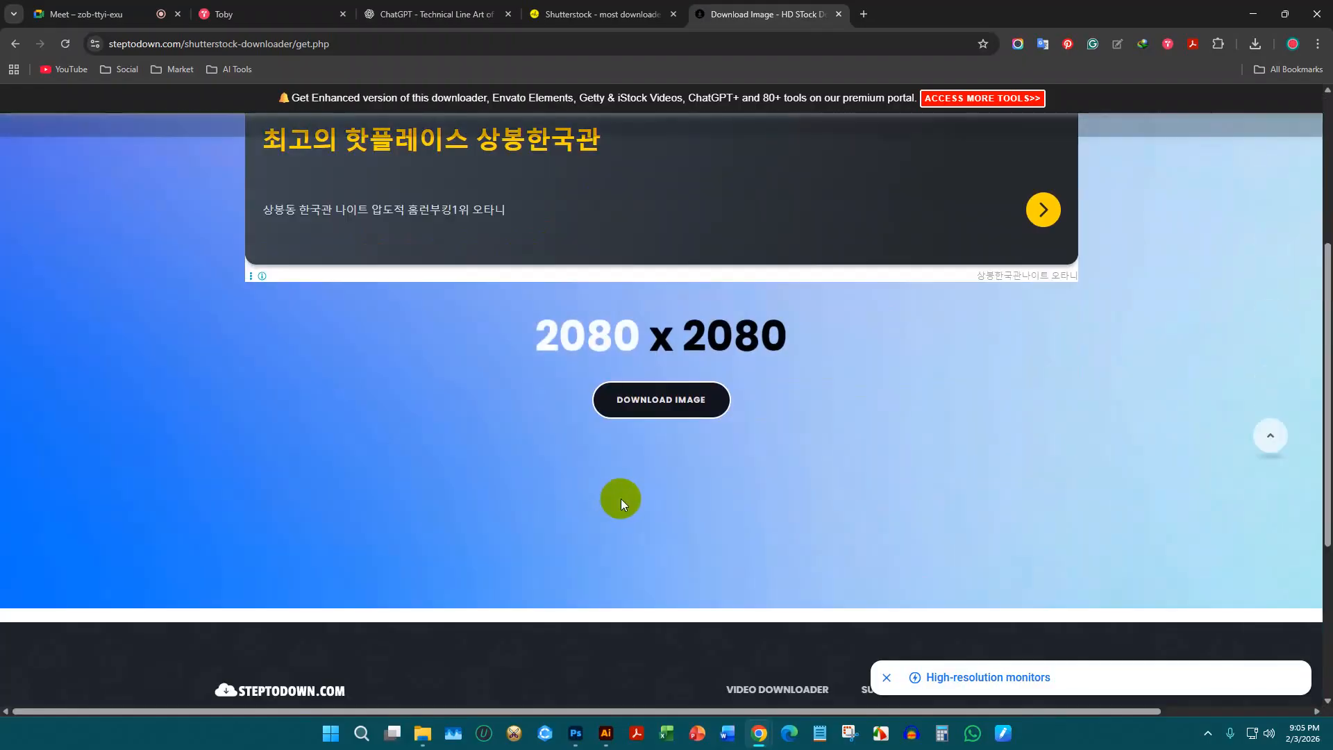
pyautogui.scroll(4, 625, 501)
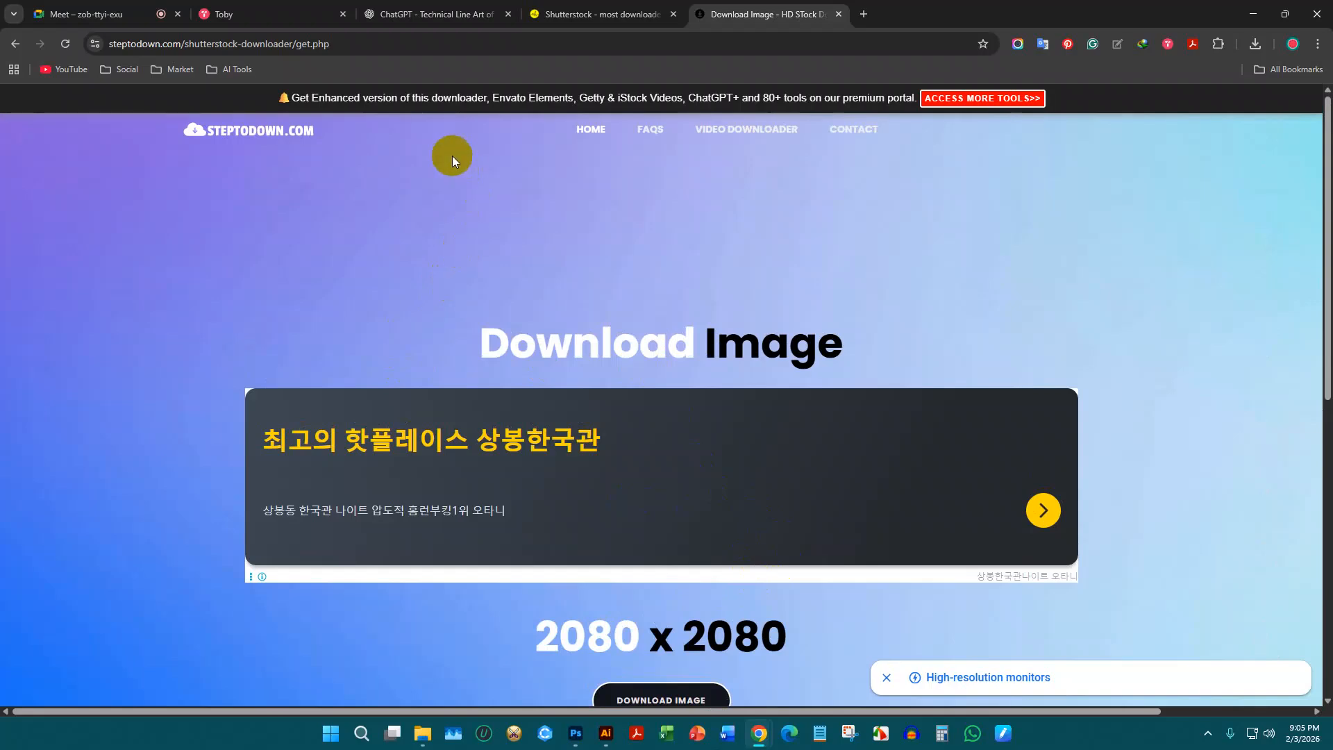
# Open Steptodown's premium tools offer, and close the downloader pages together with the nohat.cc Shutterstock page
pyautogui.click(1011, 96)
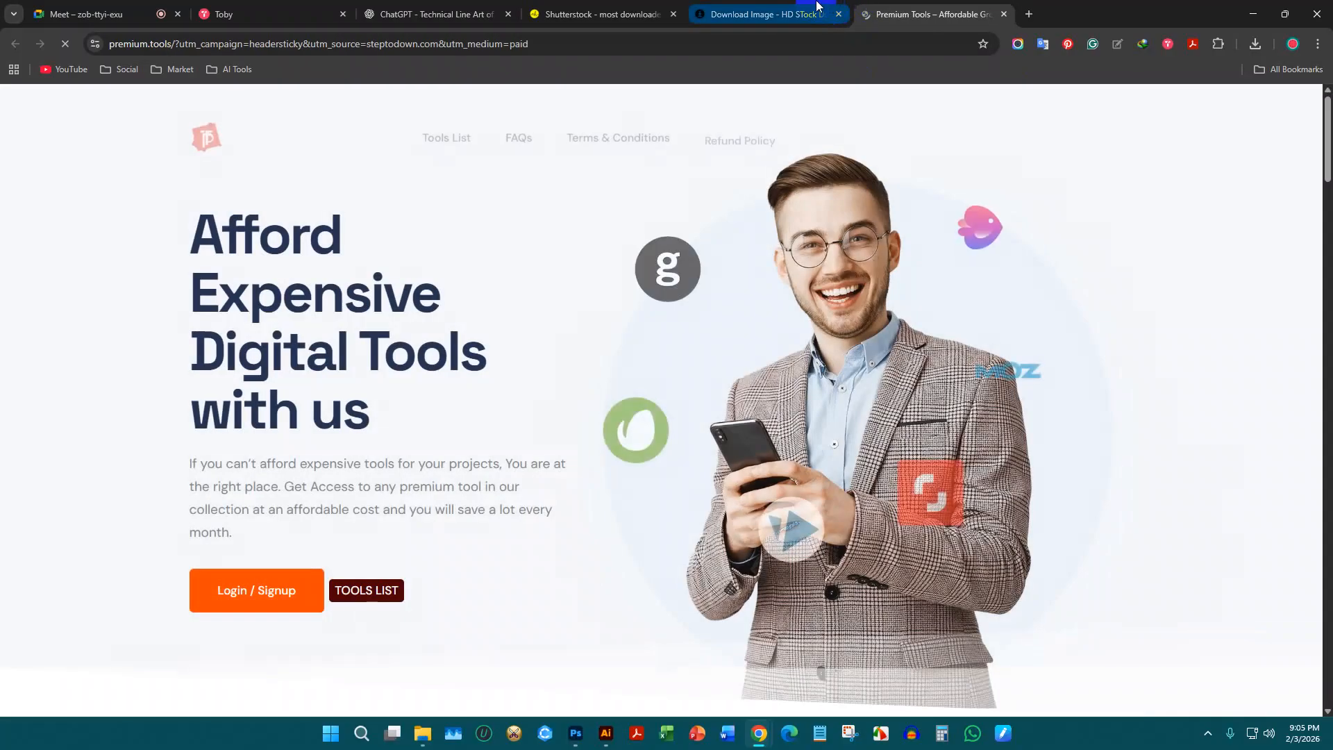
pyautogui.click(816, 7)
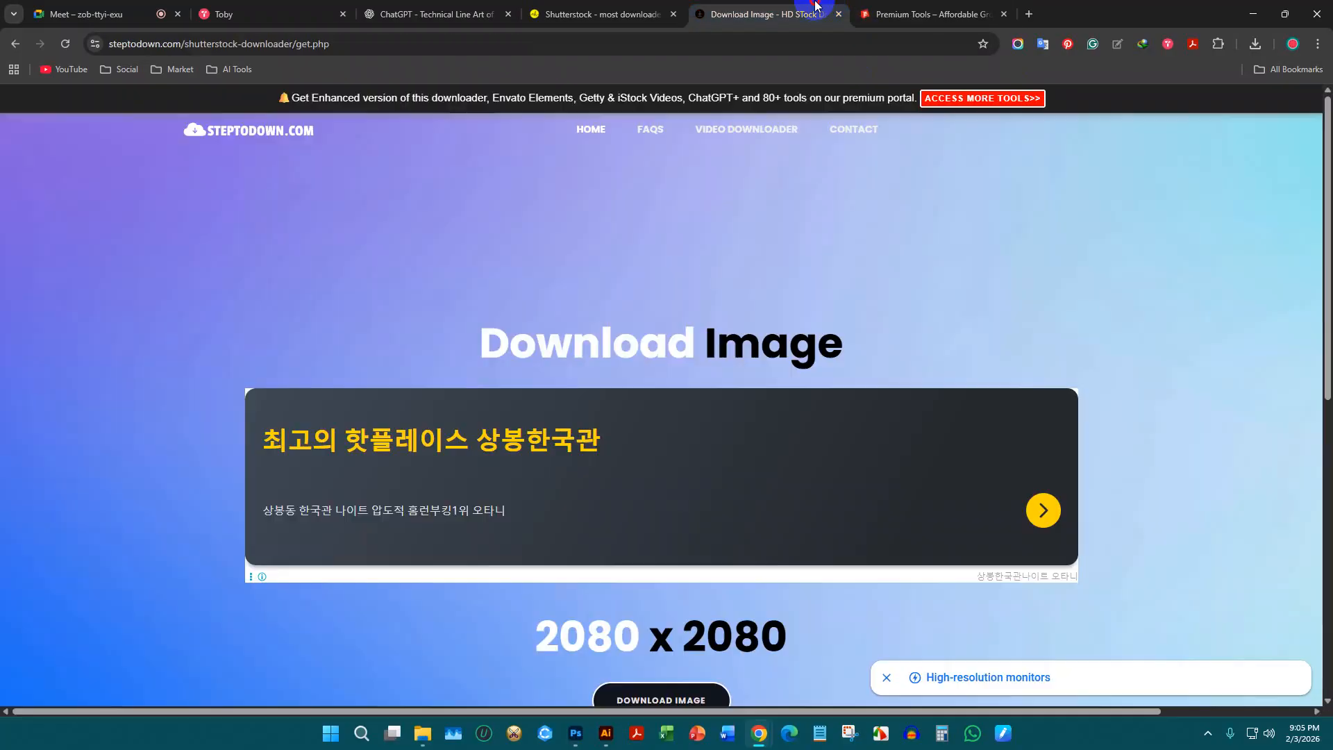
pyautogui.click(839, 14)
pyautogui.click(838, 13)
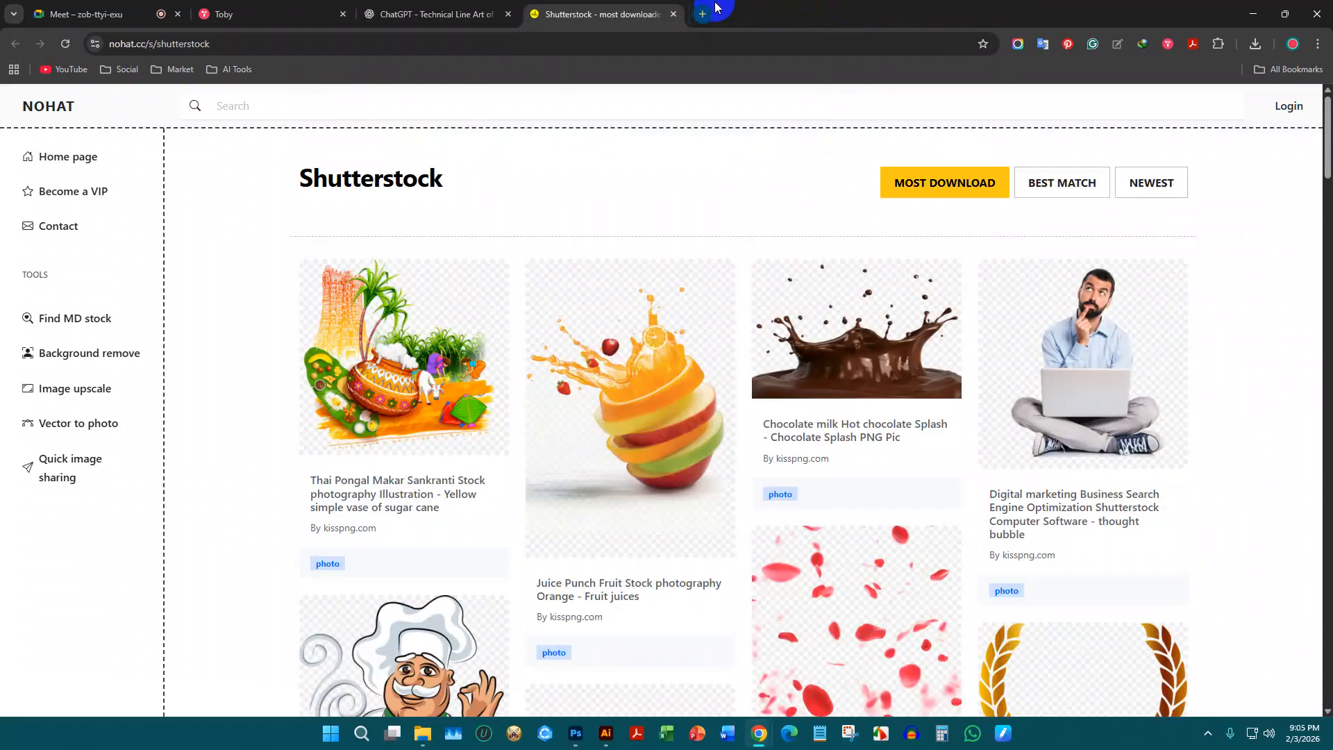
pyautogui.click(673, 14)
# Search Google Images for "hoodie line art" in a new browser tab
pyautogui.click(533, 16)
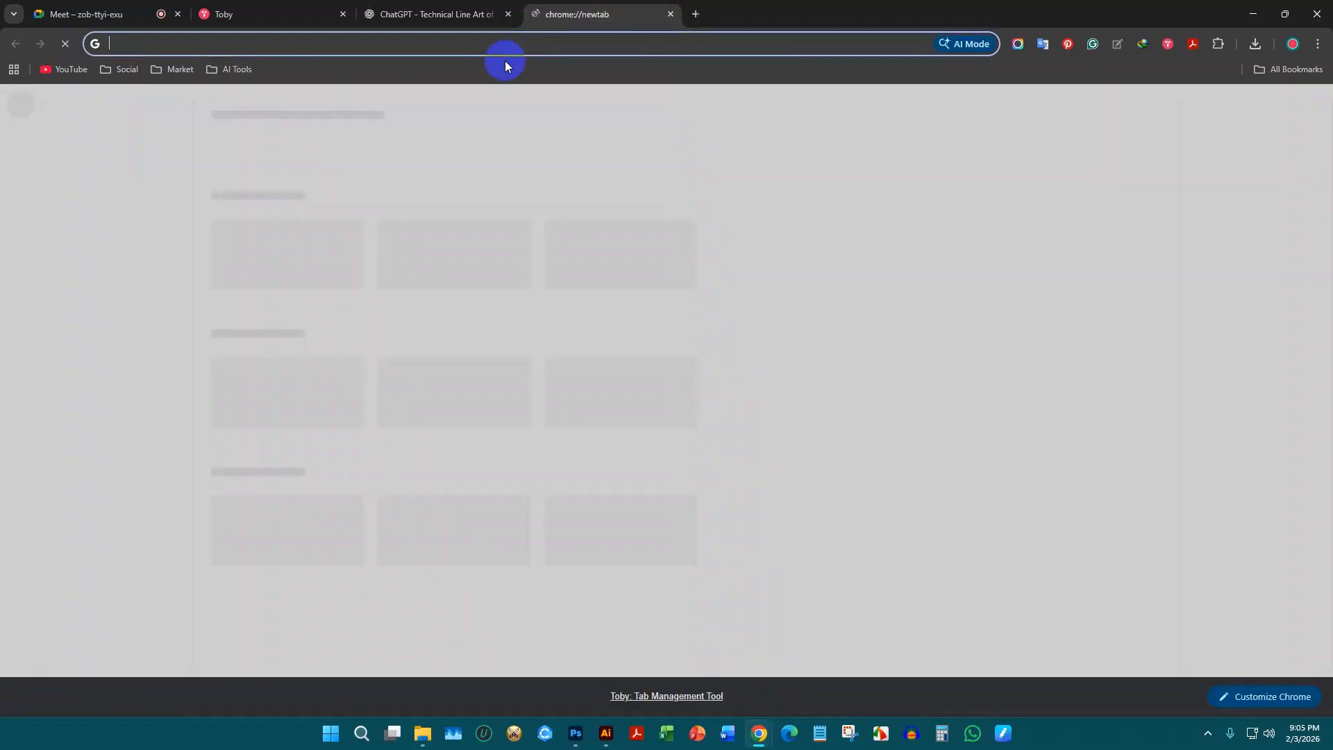
pyautogui.write('hoodie line ar')
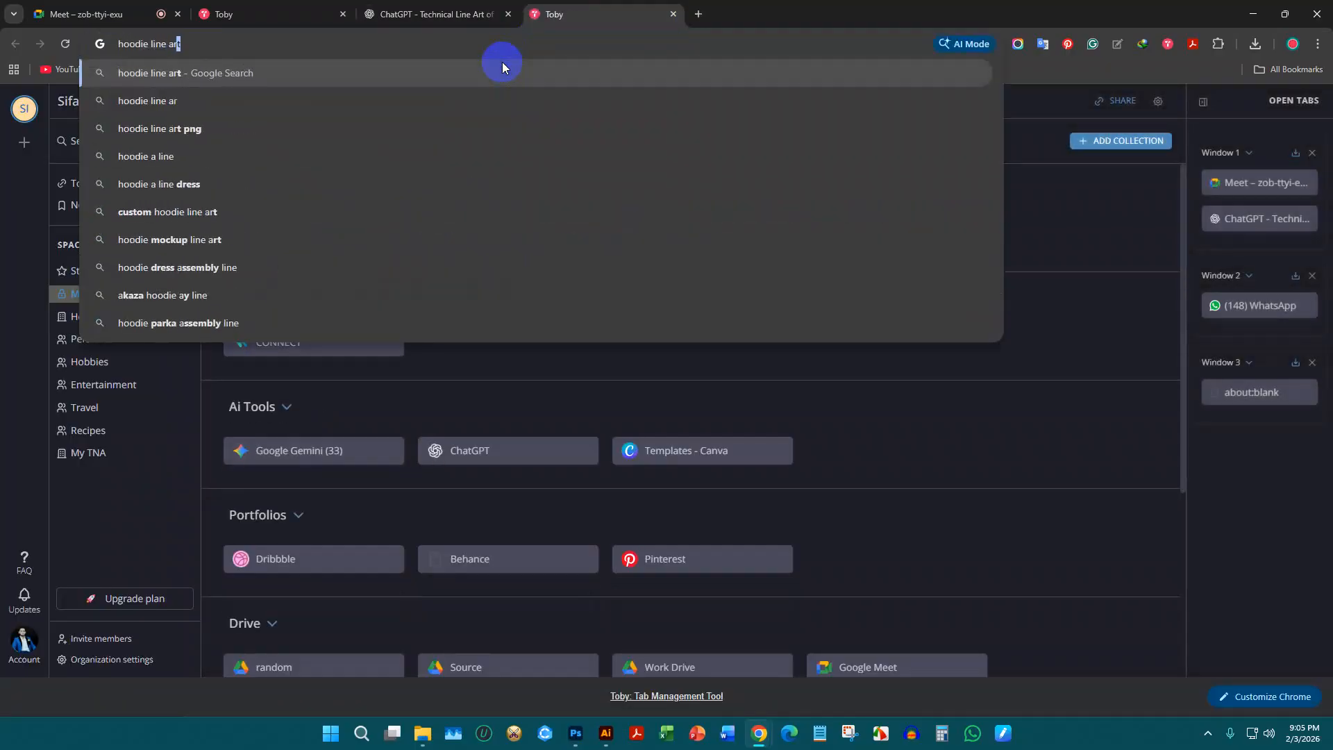
pyautogui.press('Return')
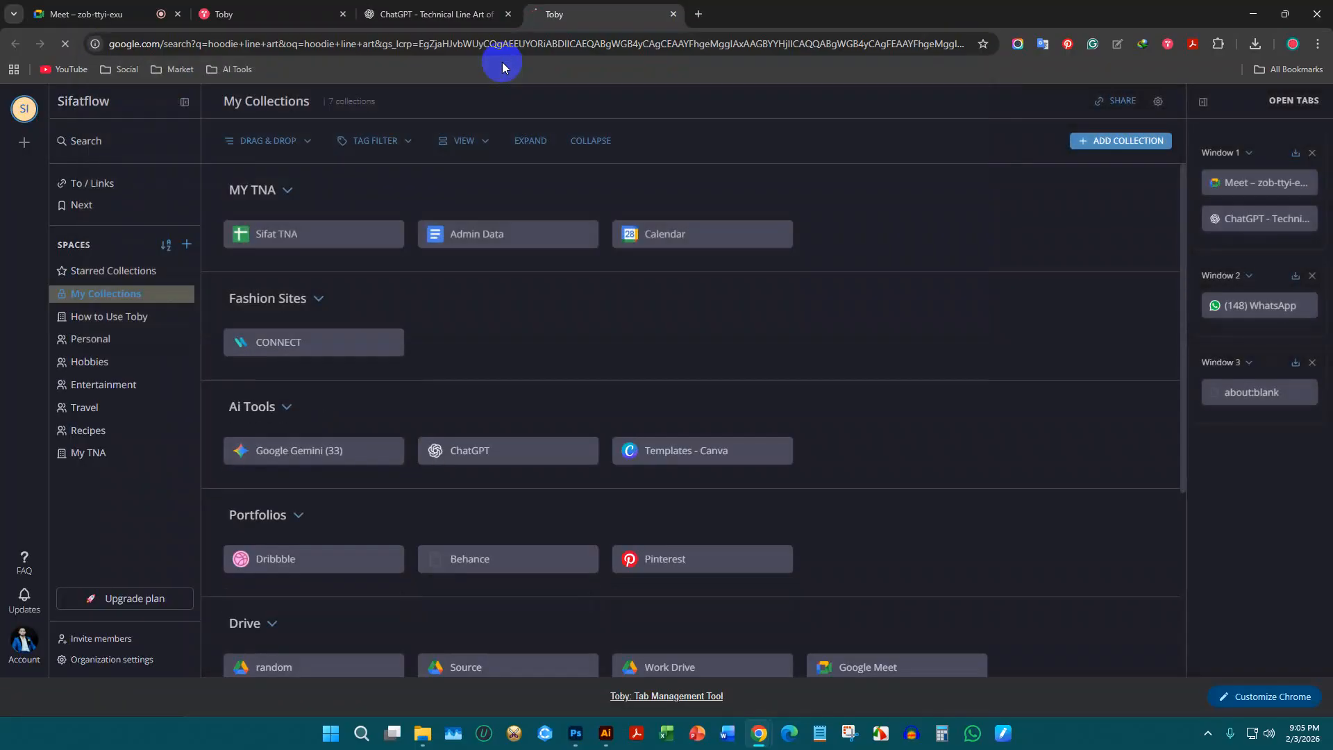
pyautogui.click(248, 171)
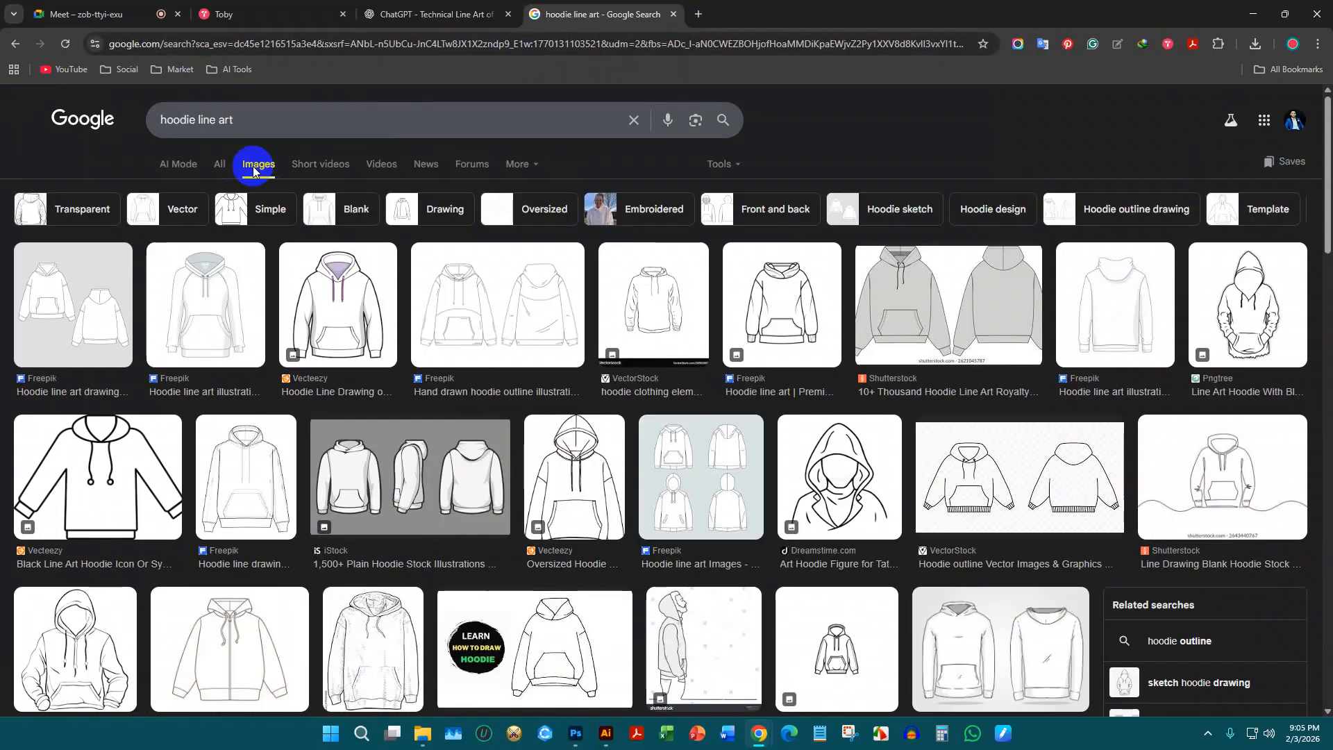
# Preview the iStock plain hoodie illustration with front, side and back views and browse the other hoodie line art results
pyautogui.click(426, 462)
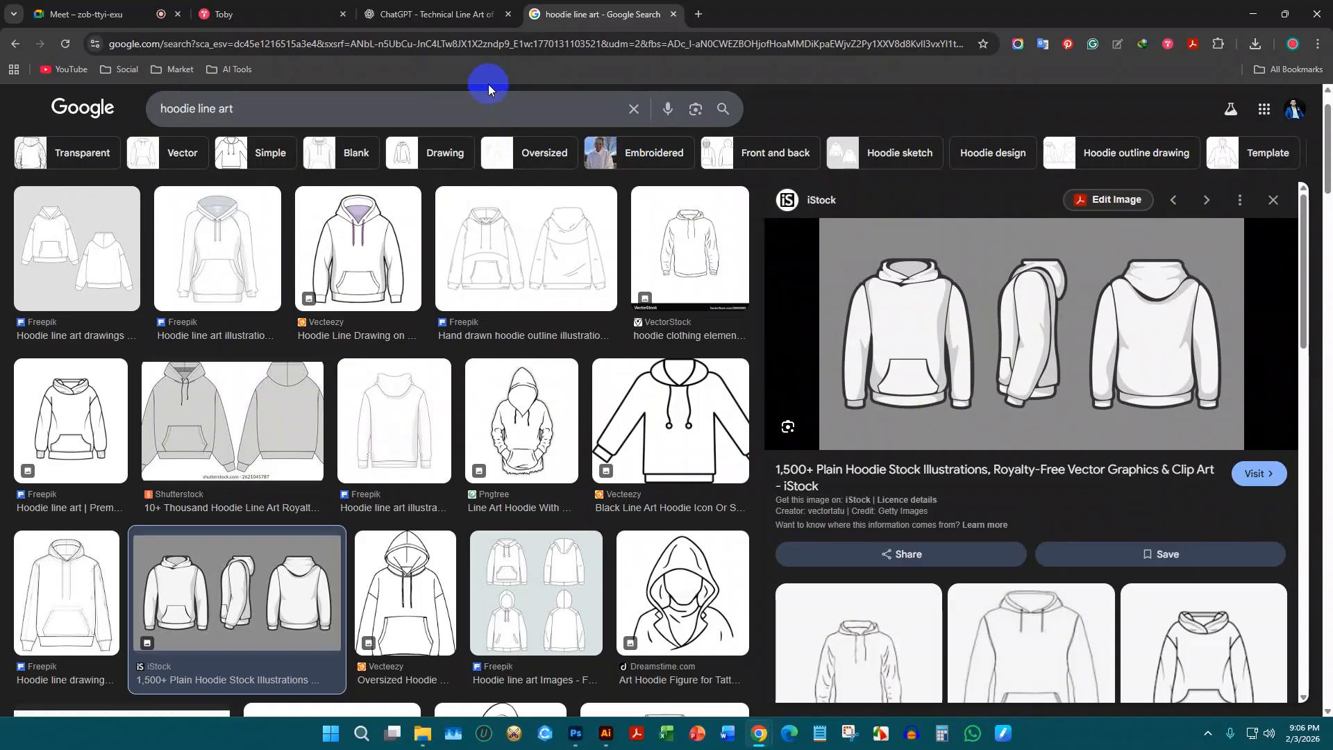
pyautogui.scroll(-5, 584, 284)
pyautogui.scroll(-6, 594, 312)
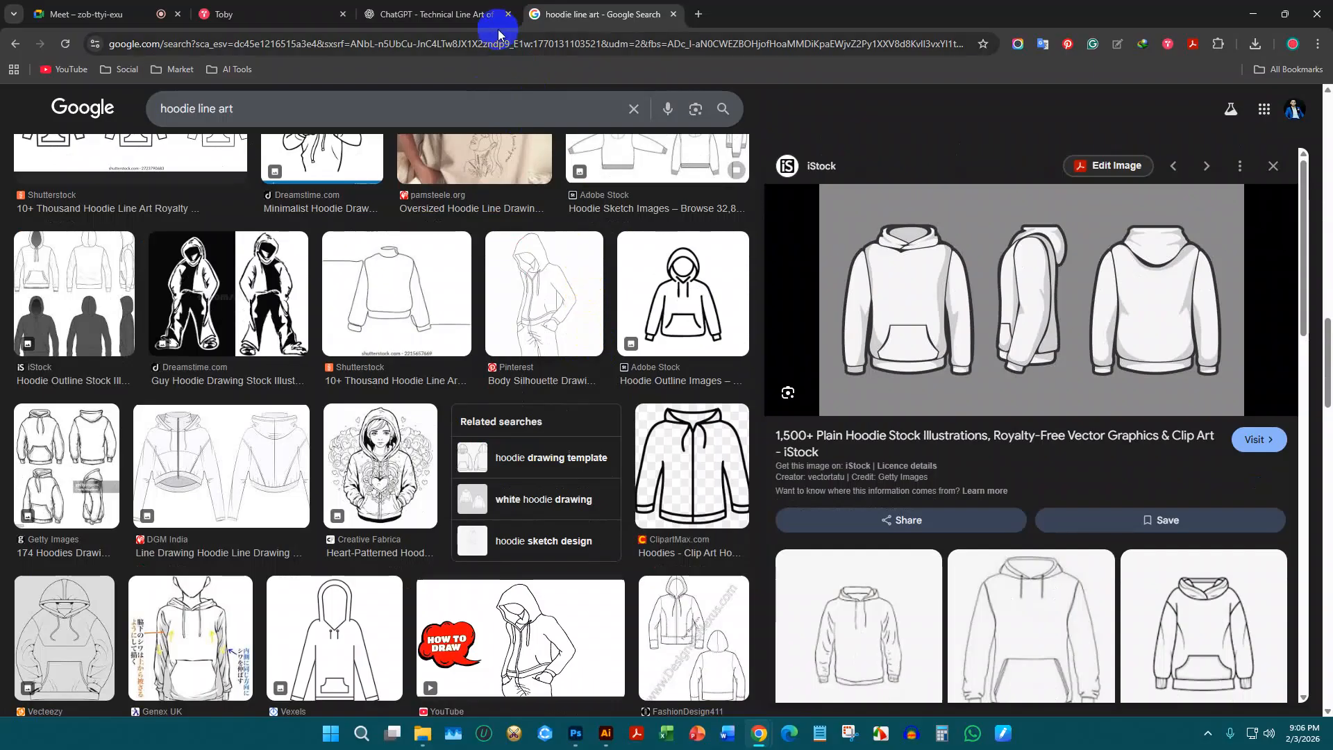
pyautogui.scroll(-4, 568, 377)
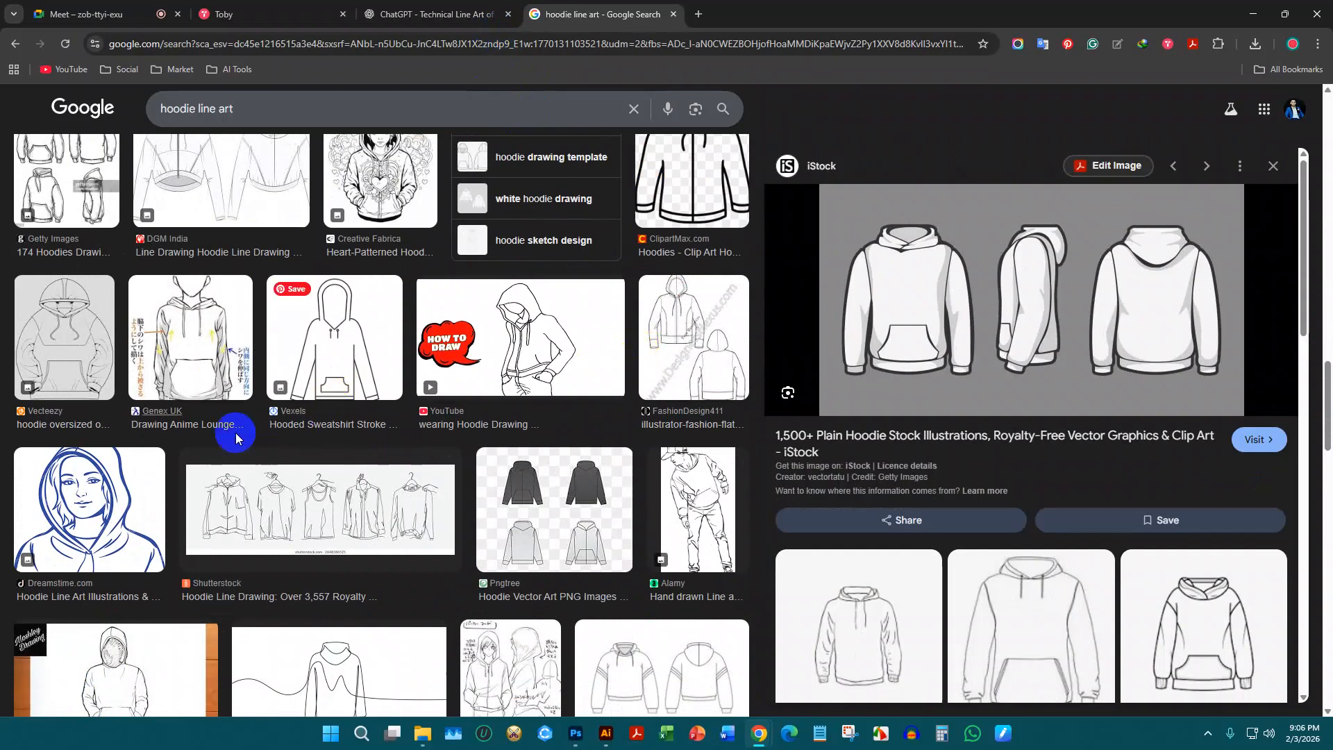
pyautogui.scroll(-4, 206, 455)
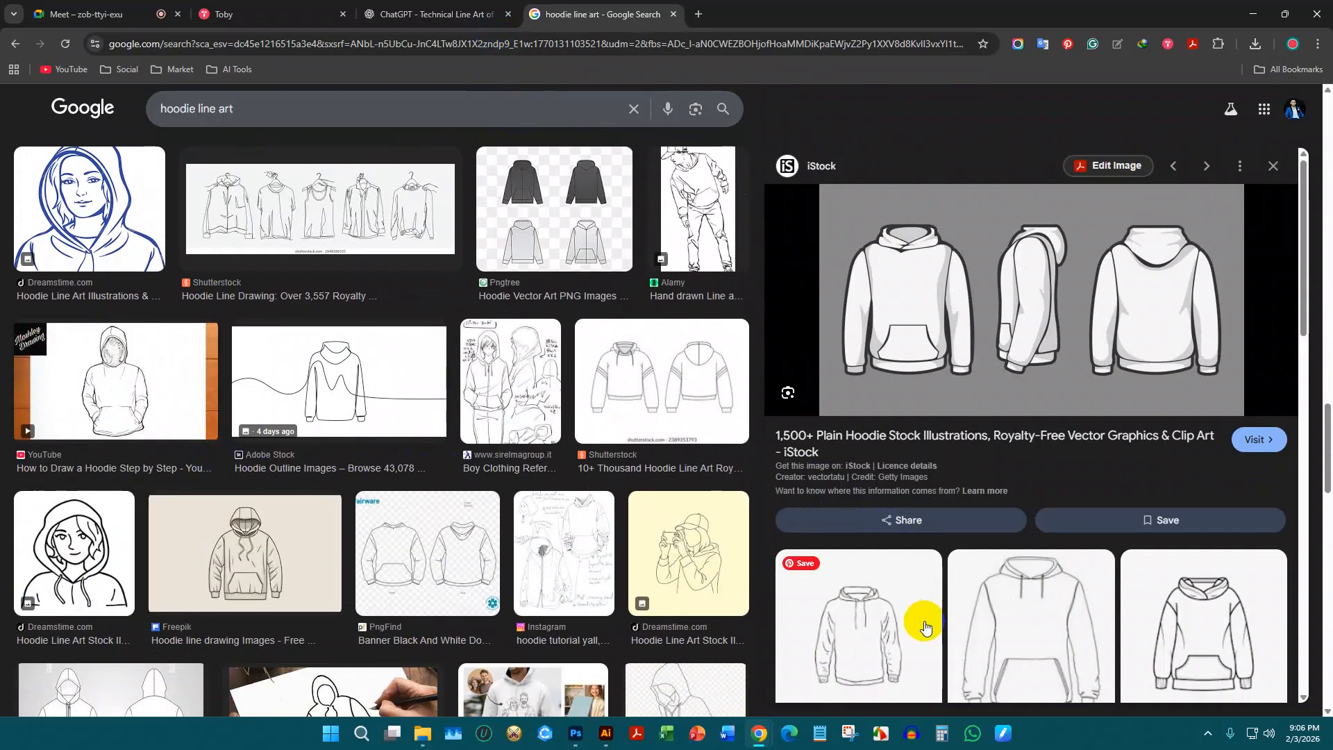
pyautogui.scroll(5, 439, 412)
pyautogui.scroll(5, 438, 412)
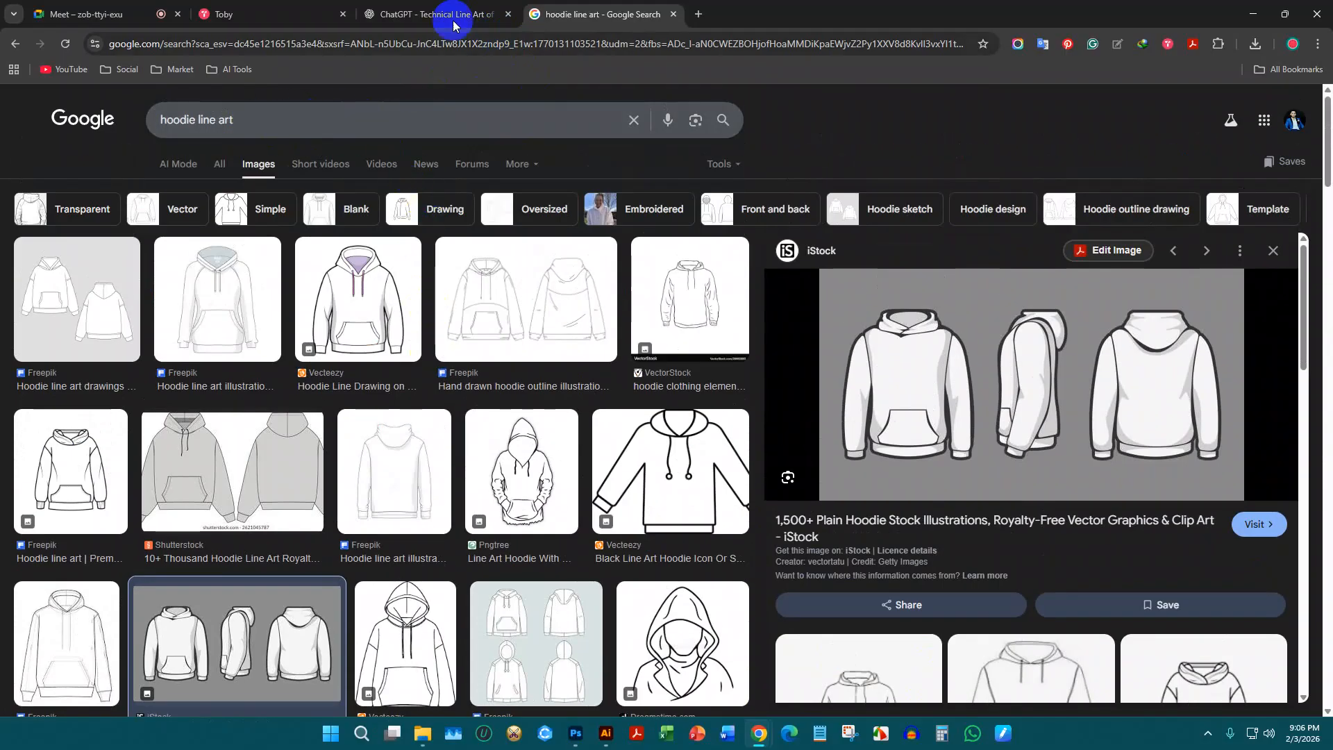
# Open Pinterest from the Toby collections and search all Pins for "denim modest wear"
pyautogui.click(263, 7)
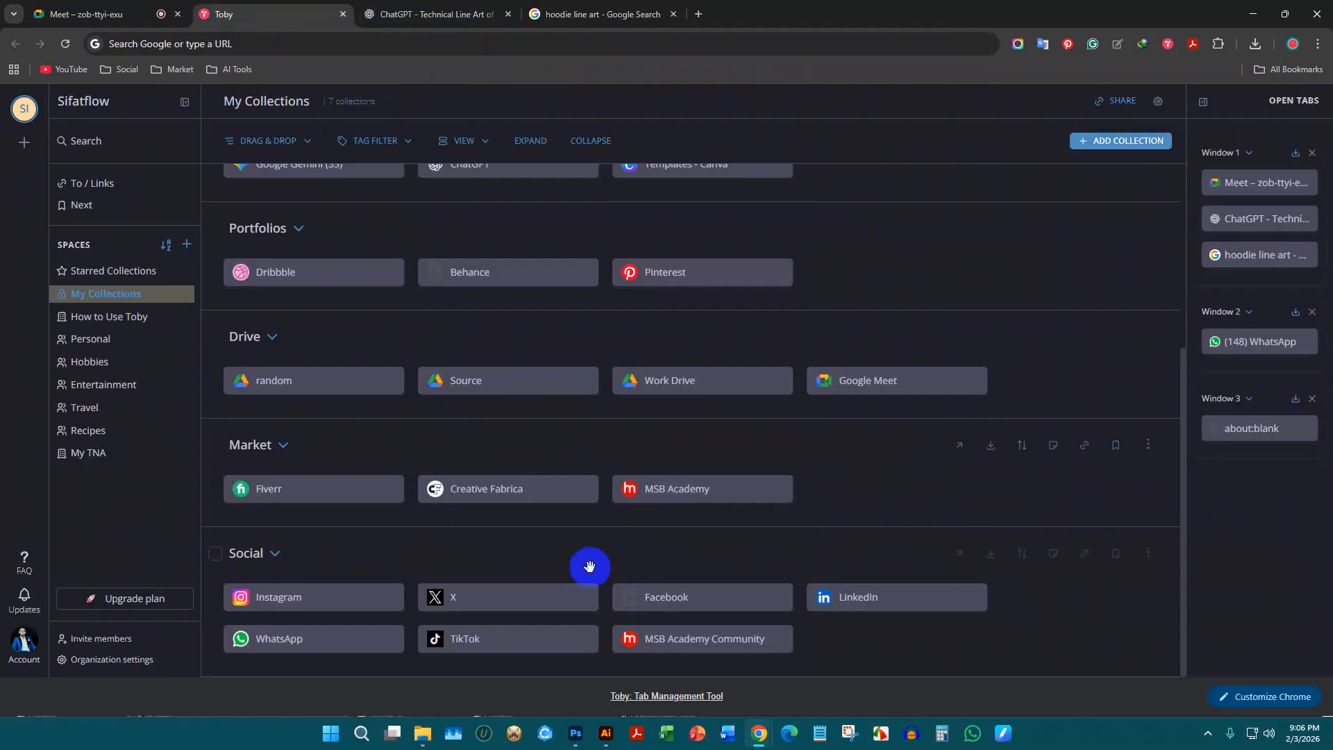
pyautogui.click(661, 278)
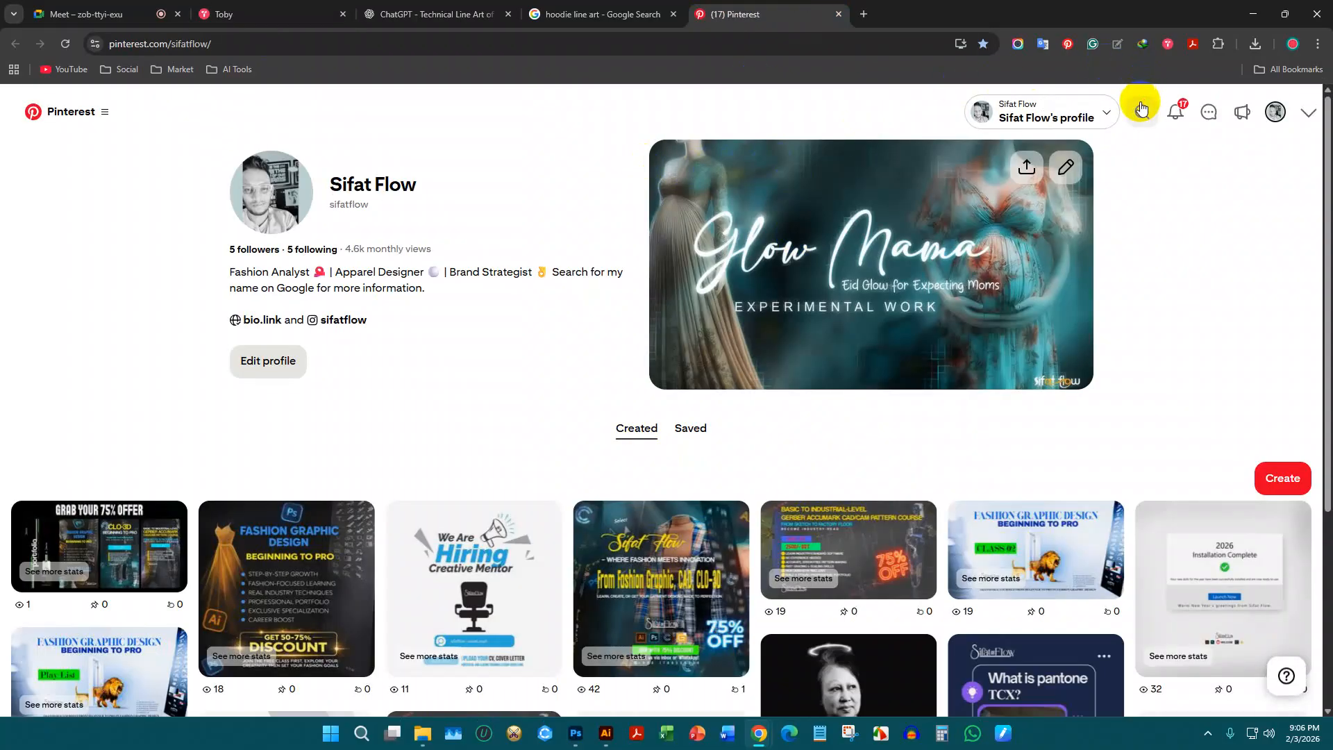
pyautogui.click(1142, 112)
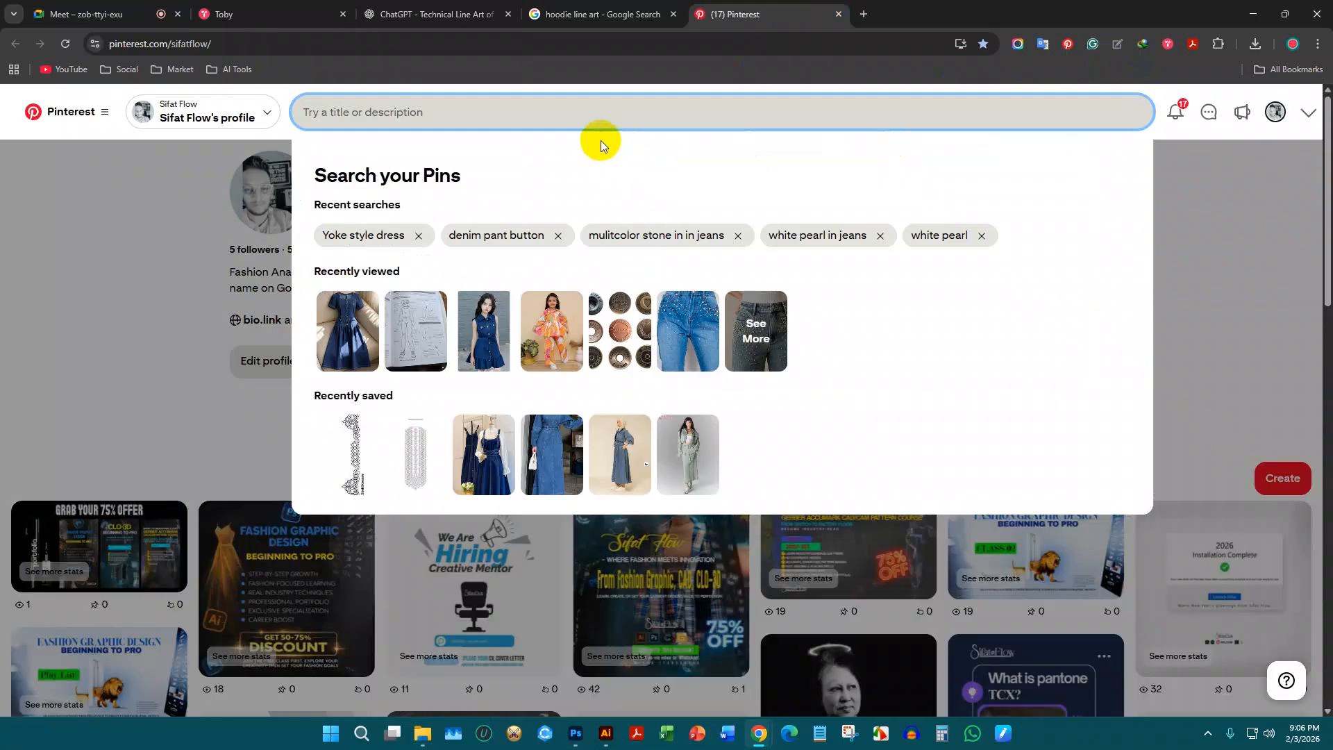
pyautogui.write('denim')
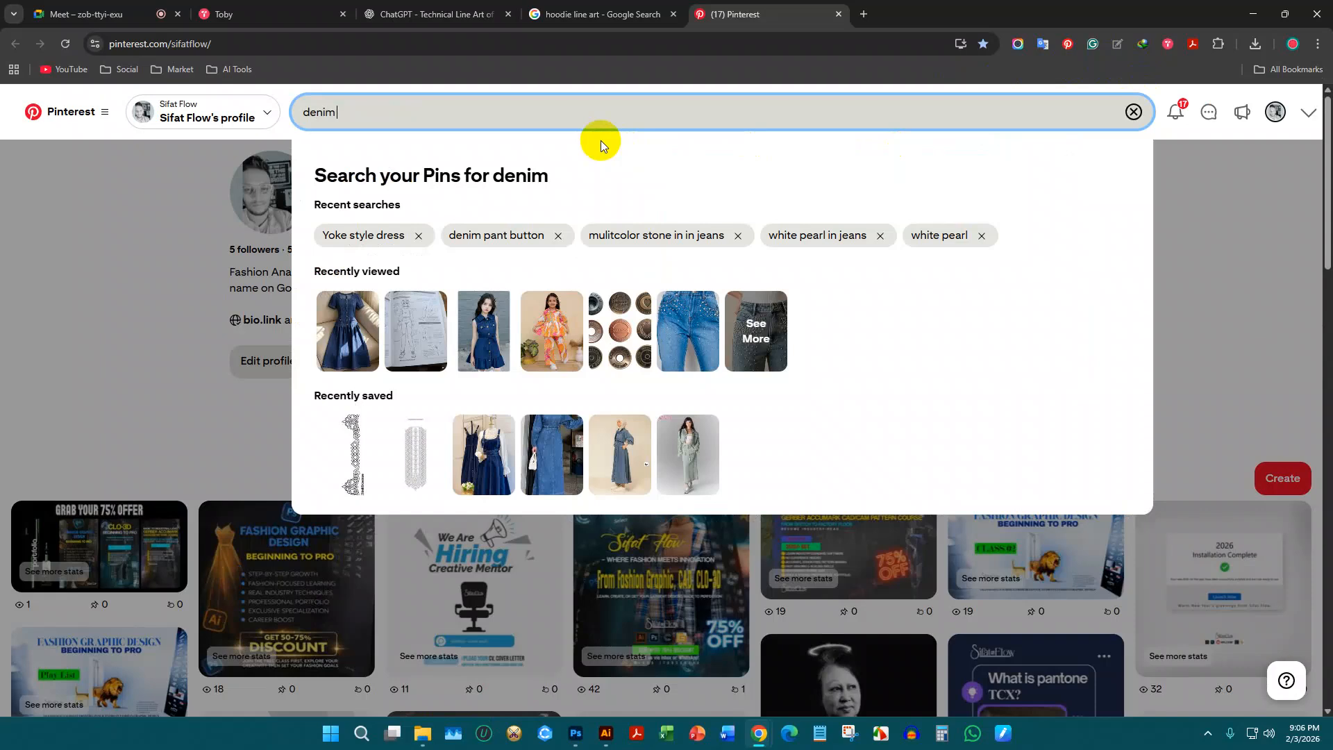
pyautogui.write(' modest w')
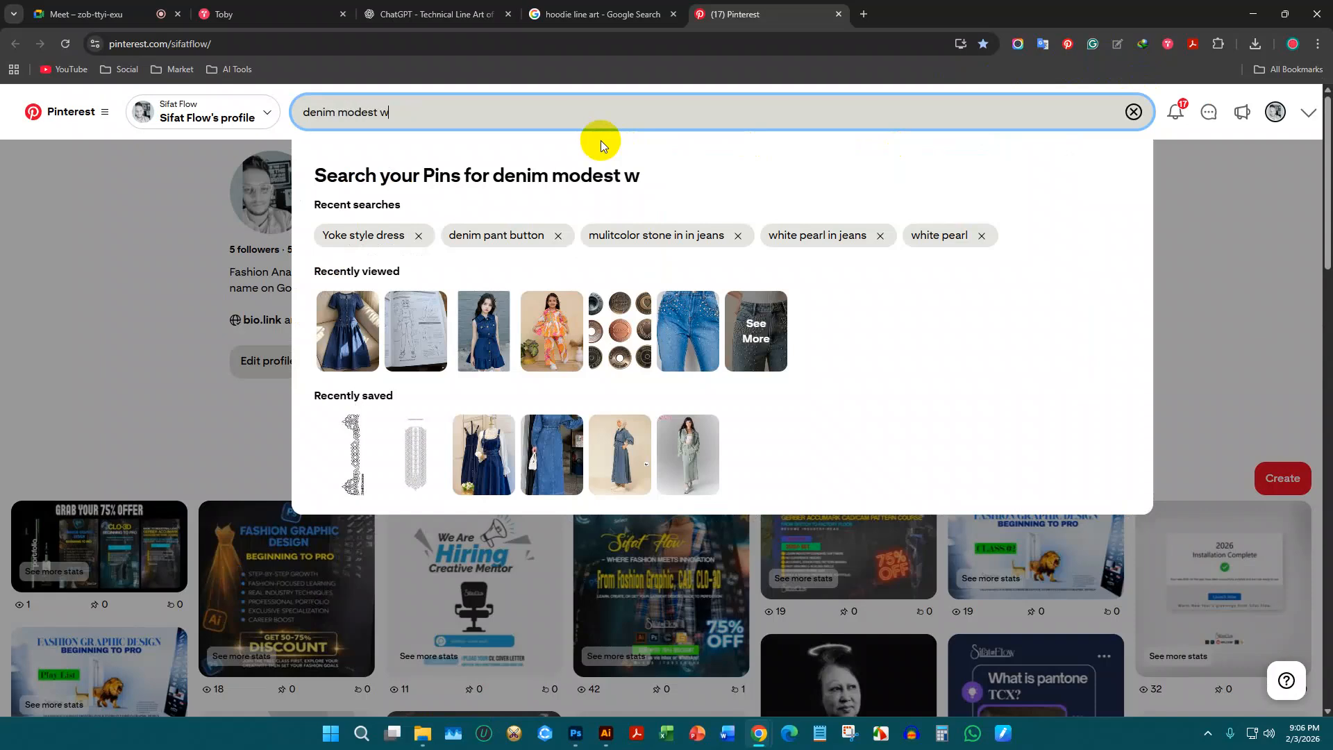
pyautogui.write('ear')
pyautogui.press('Return')
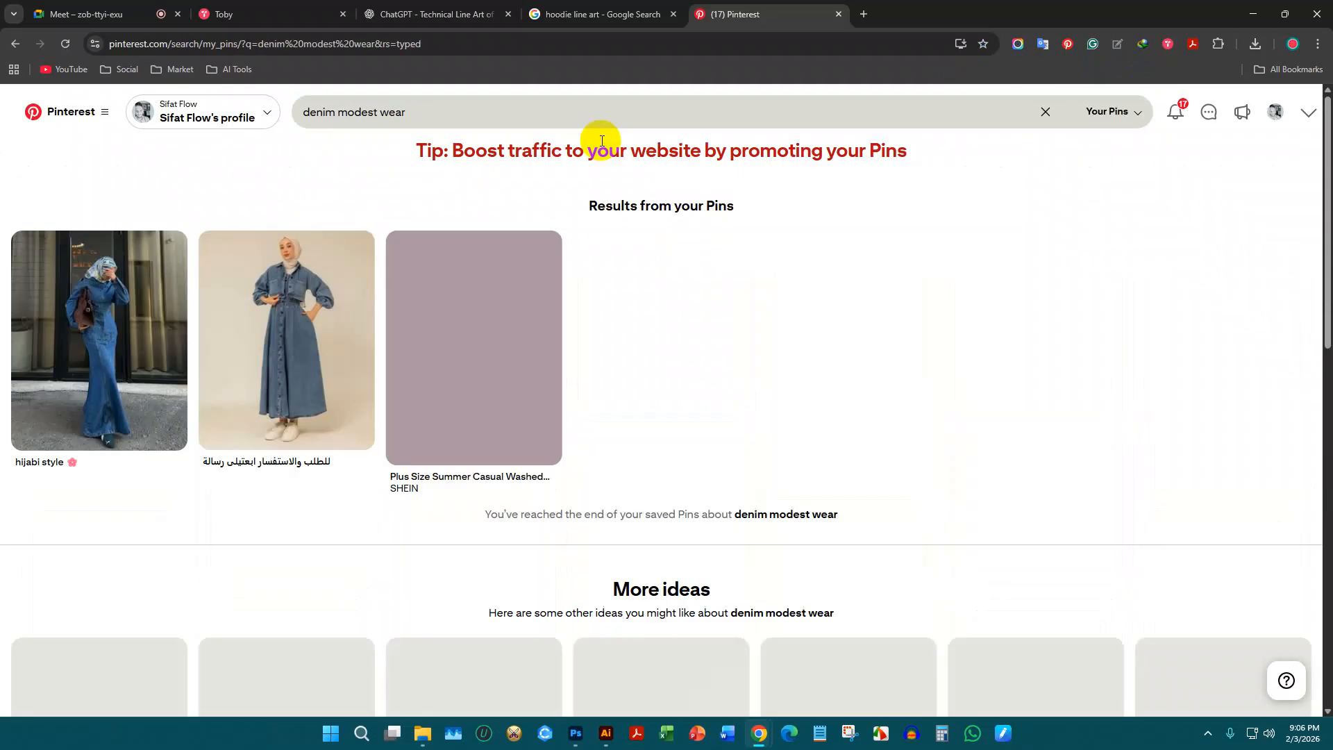
pyautogui.click(1109, 112)
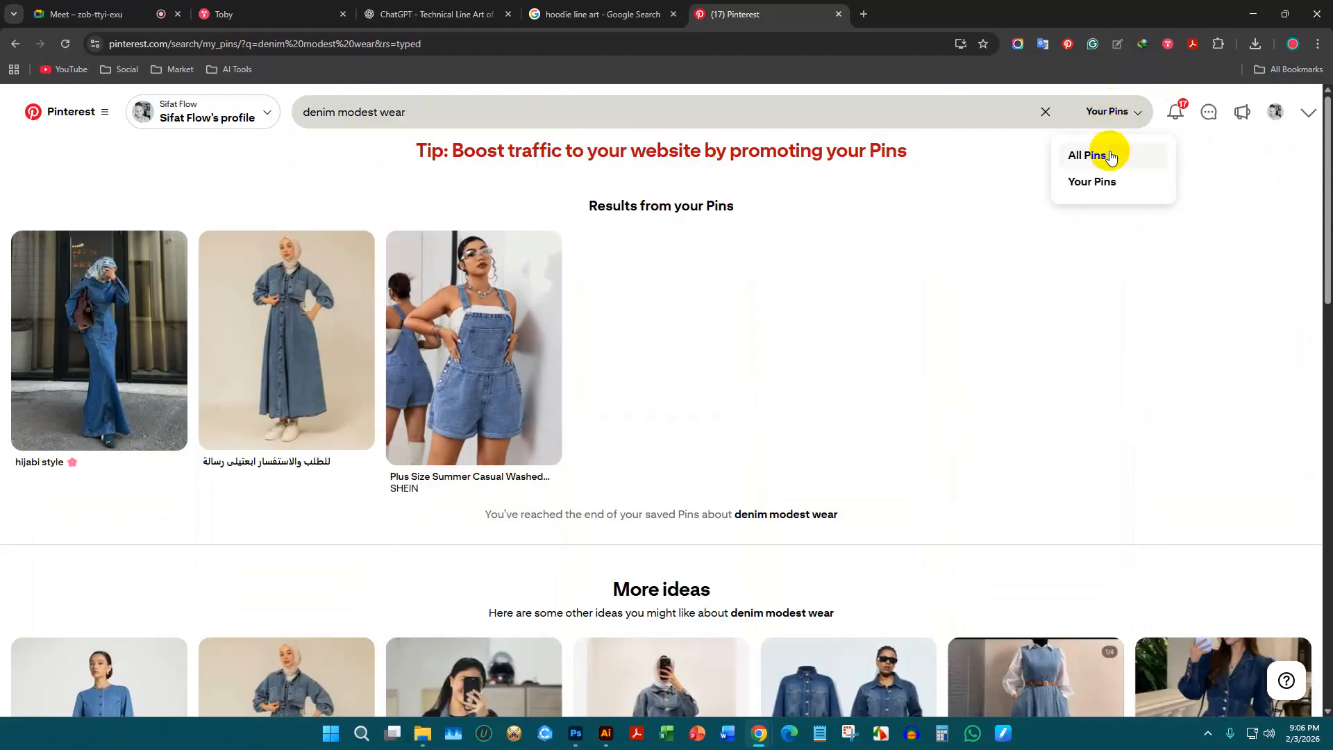
pyautogui.click(1110, 156)
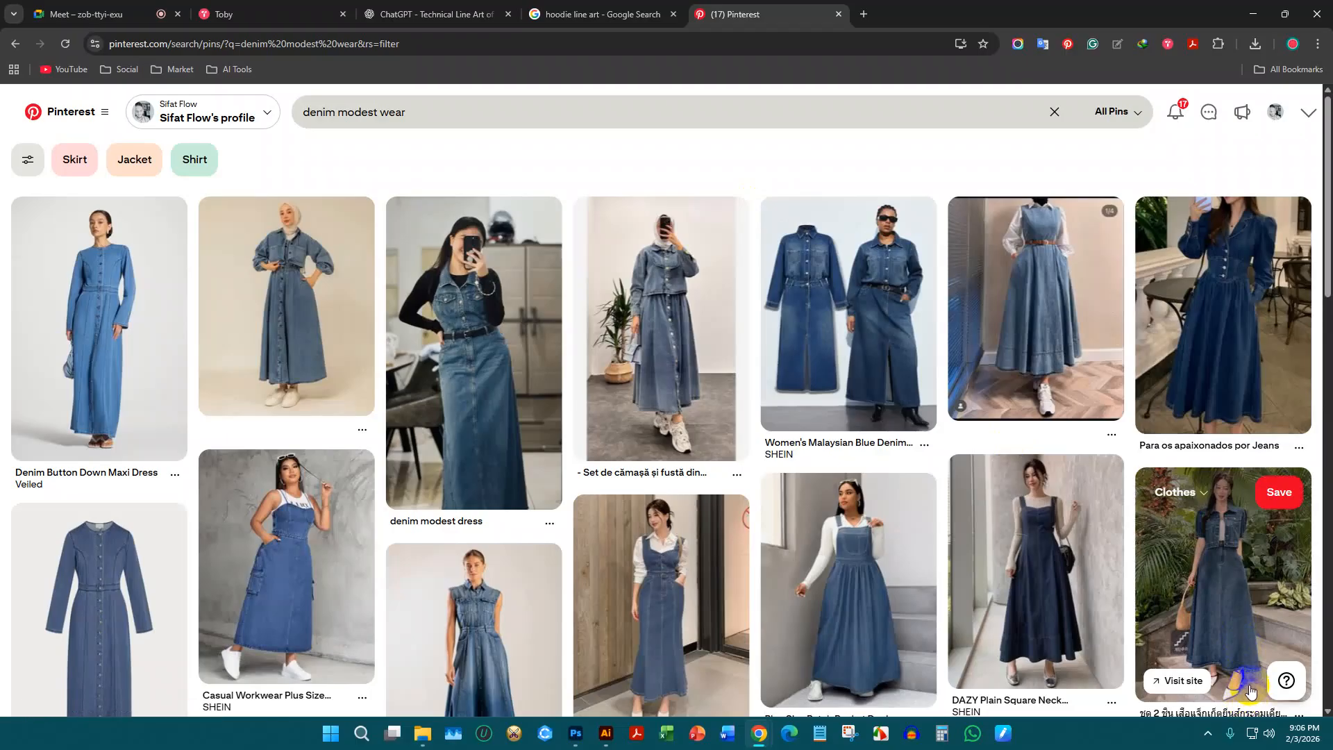
# Open the Women's Malaysian Blue Denim and Denim Button Down Maxi Dress pins in separate tabs and bring up the maxi dress
pyautogui.middleClick(881, 341)
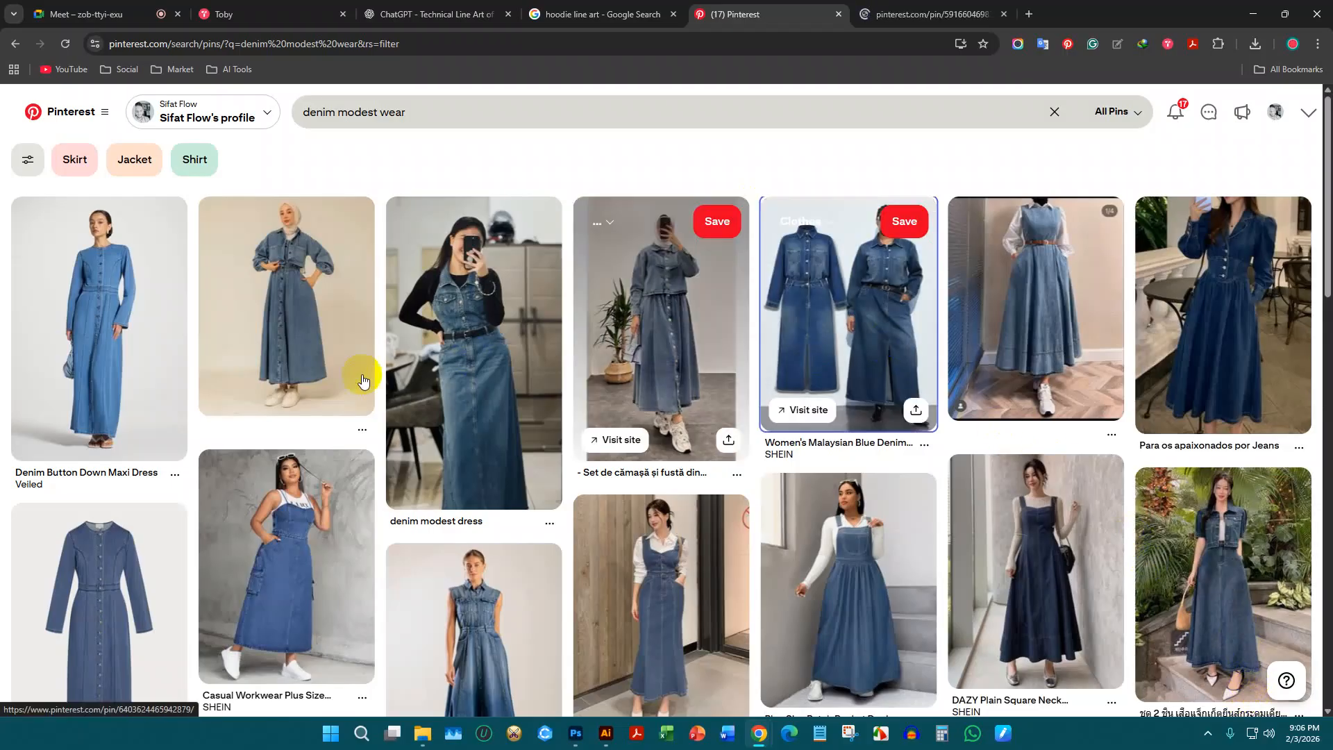
pyautogui.scroll(-4, 227, 439)
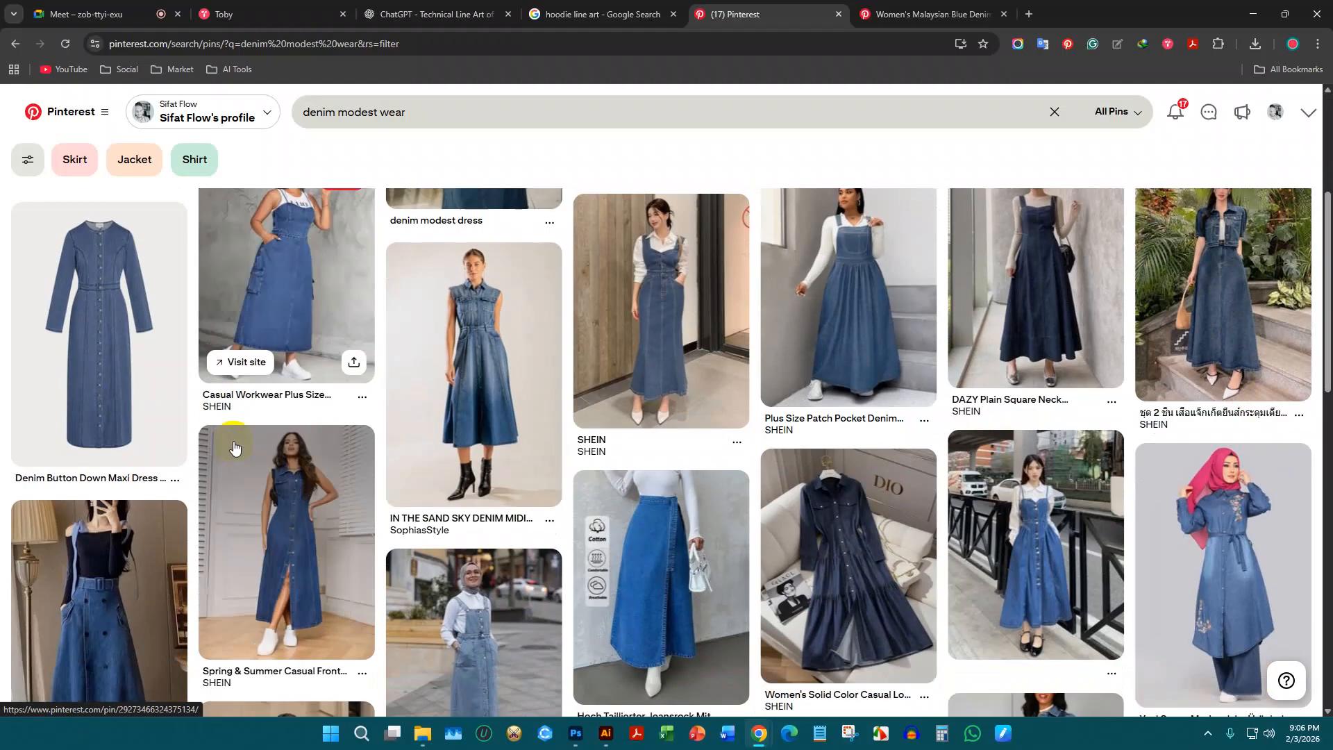
pyautogui.middleClick(98, 328)
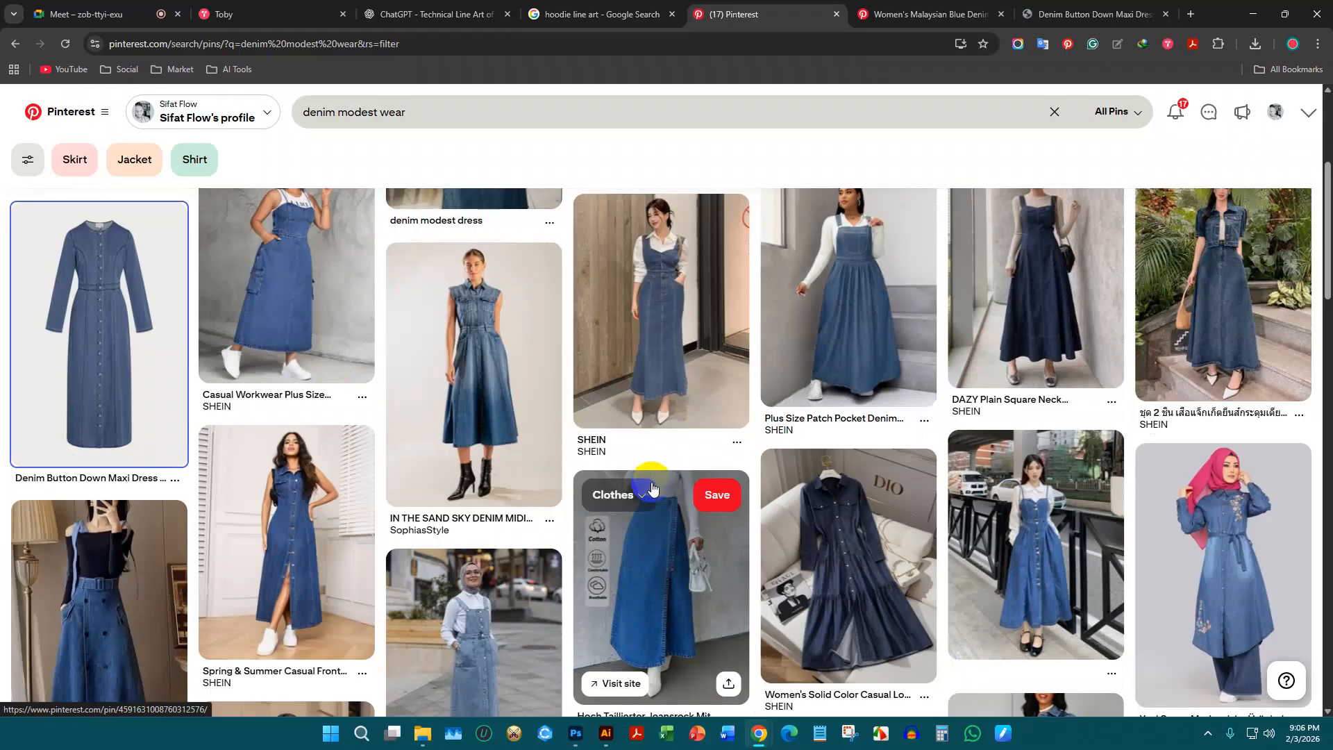
pyautogui.click(1111, 26)
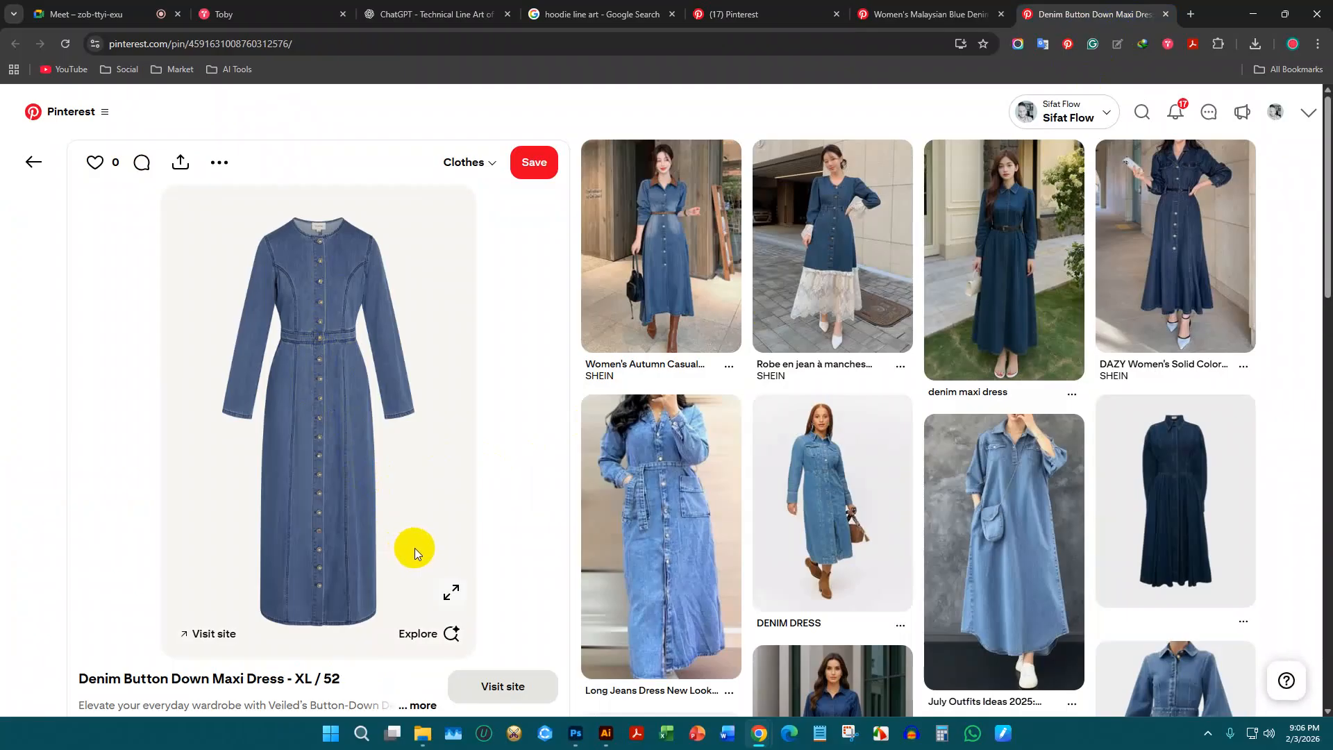
# Copy the Denim Button Down Maxi Dress image and switch to the ChatGPT project "Technical Line Art of Garments"
pyautogui.rightClick(367, 346)
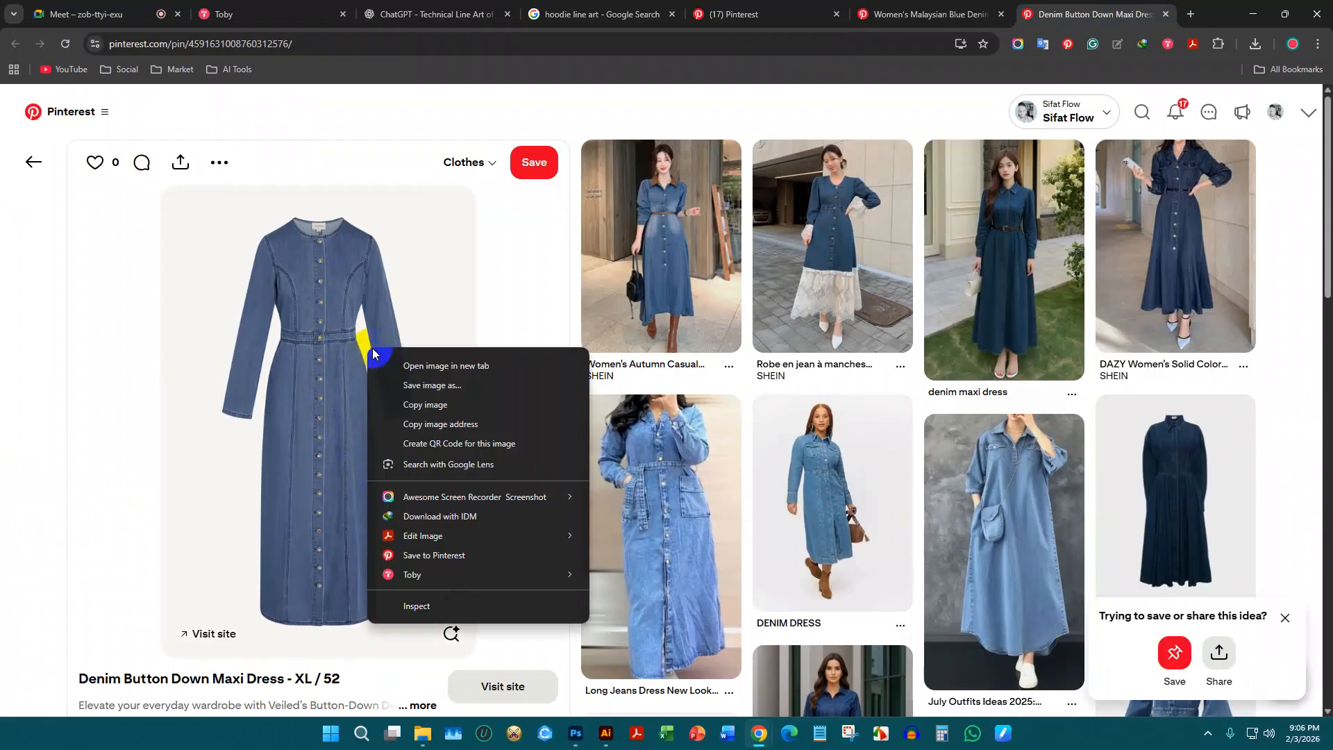
pyautogui.click(451, 406)
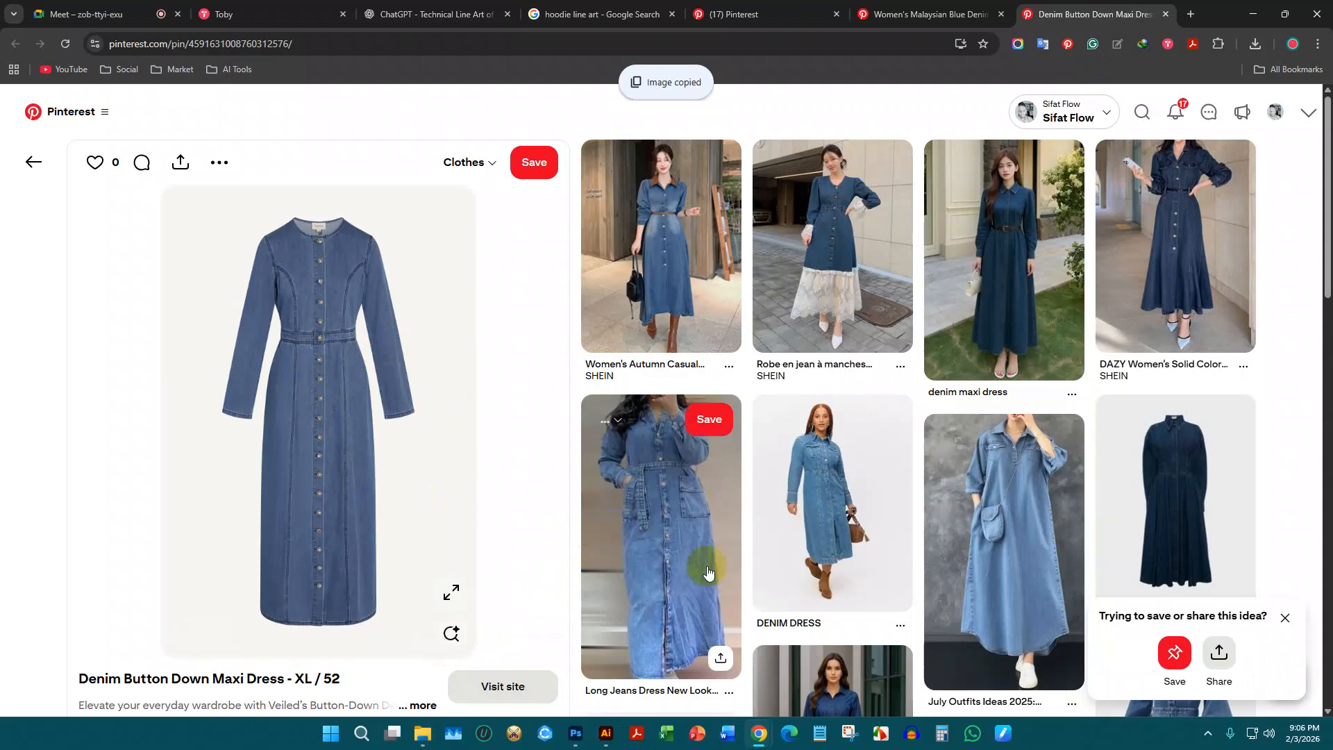
pyautogui.click(434, 14)
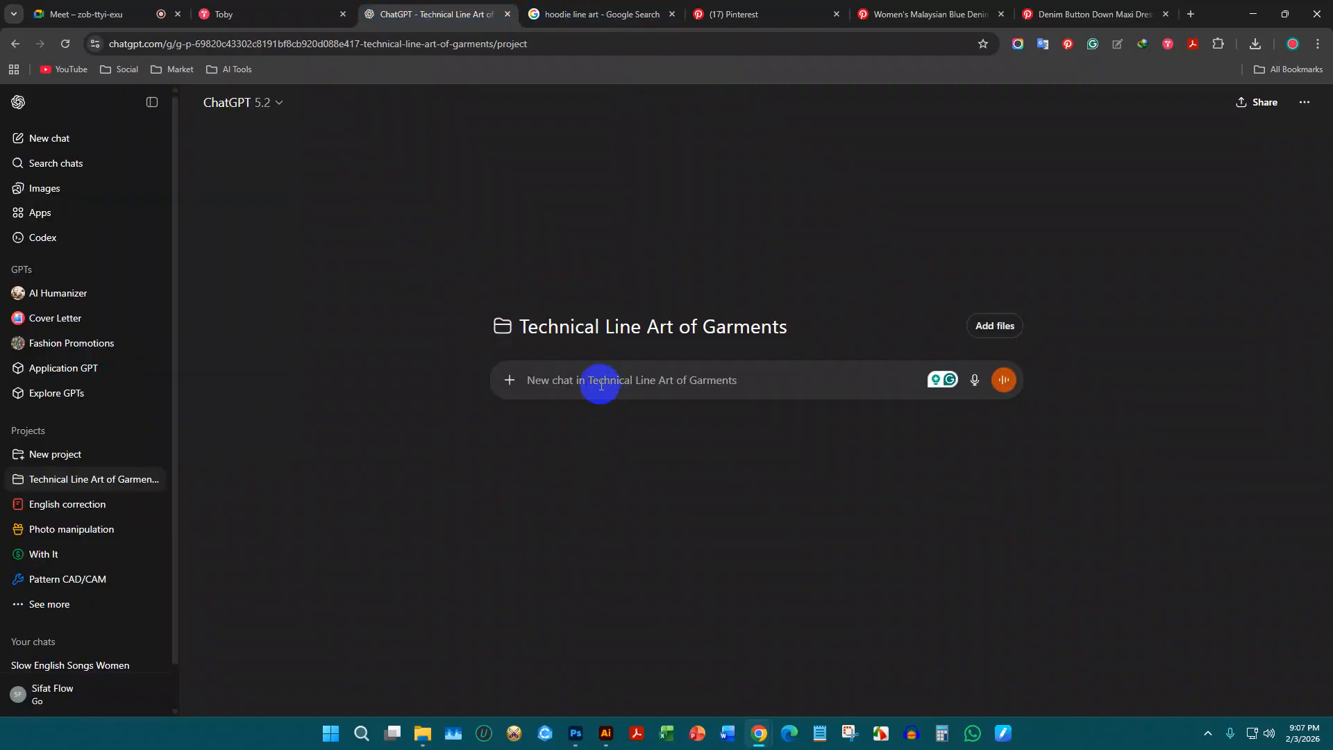
# Submit the copied dress image with the prompt "make it front view techncial art only, dont change the pattern style , no fill color need, white background need\"
pyautogui.hotkey('ctrl', 'v')
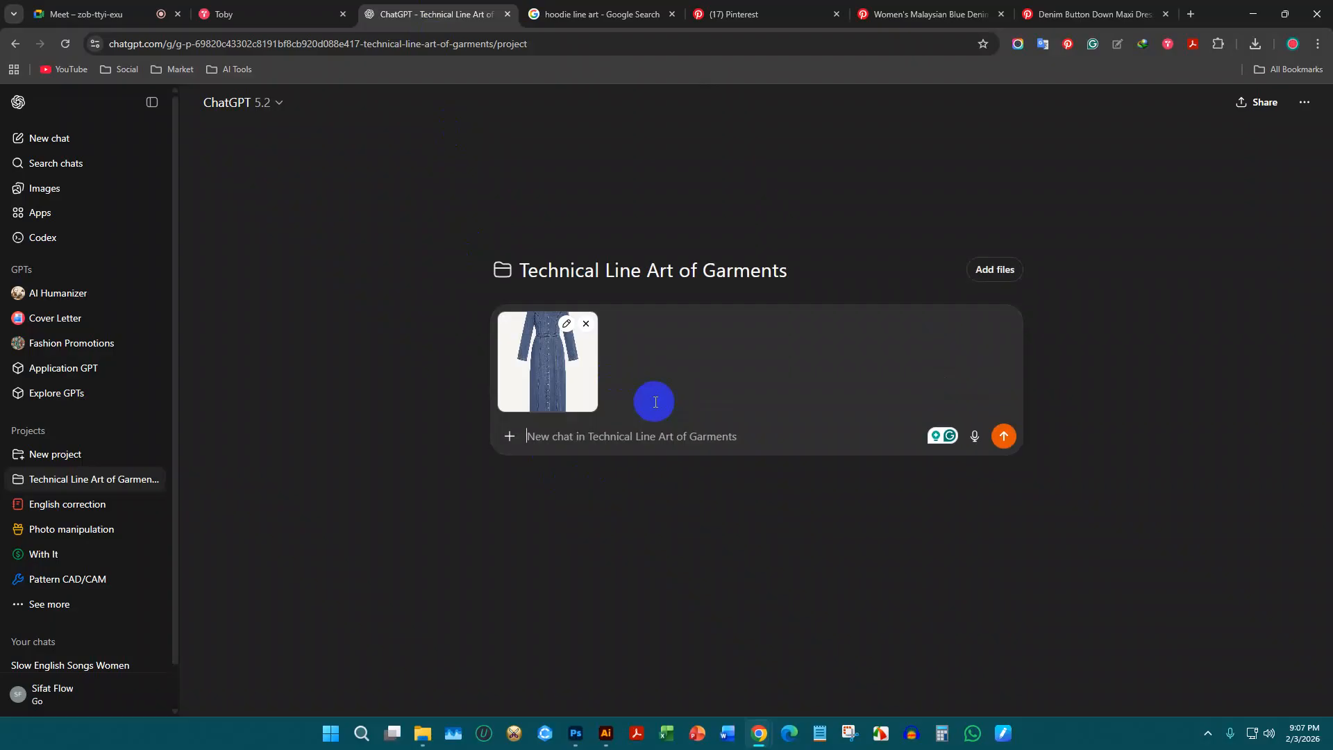
pyautogui.write('make i')
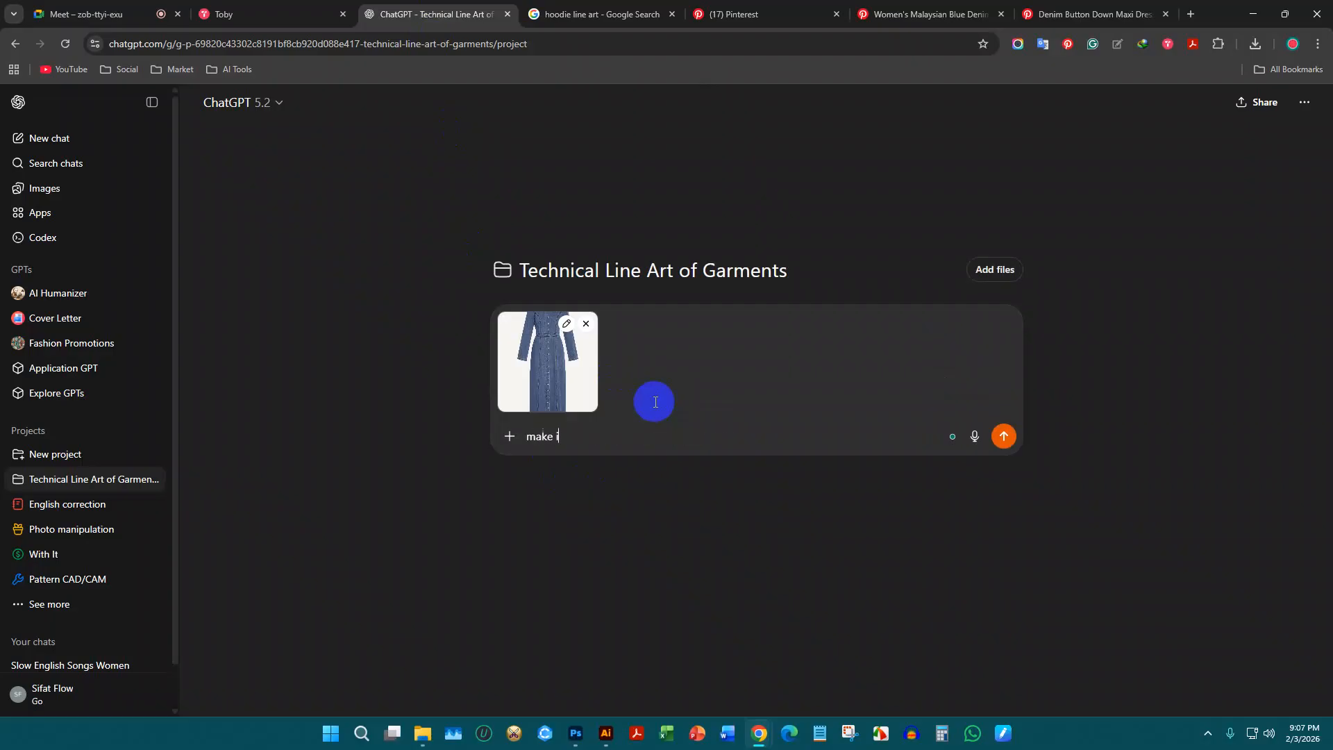
pyautogui.write('t front view techncial art only,')
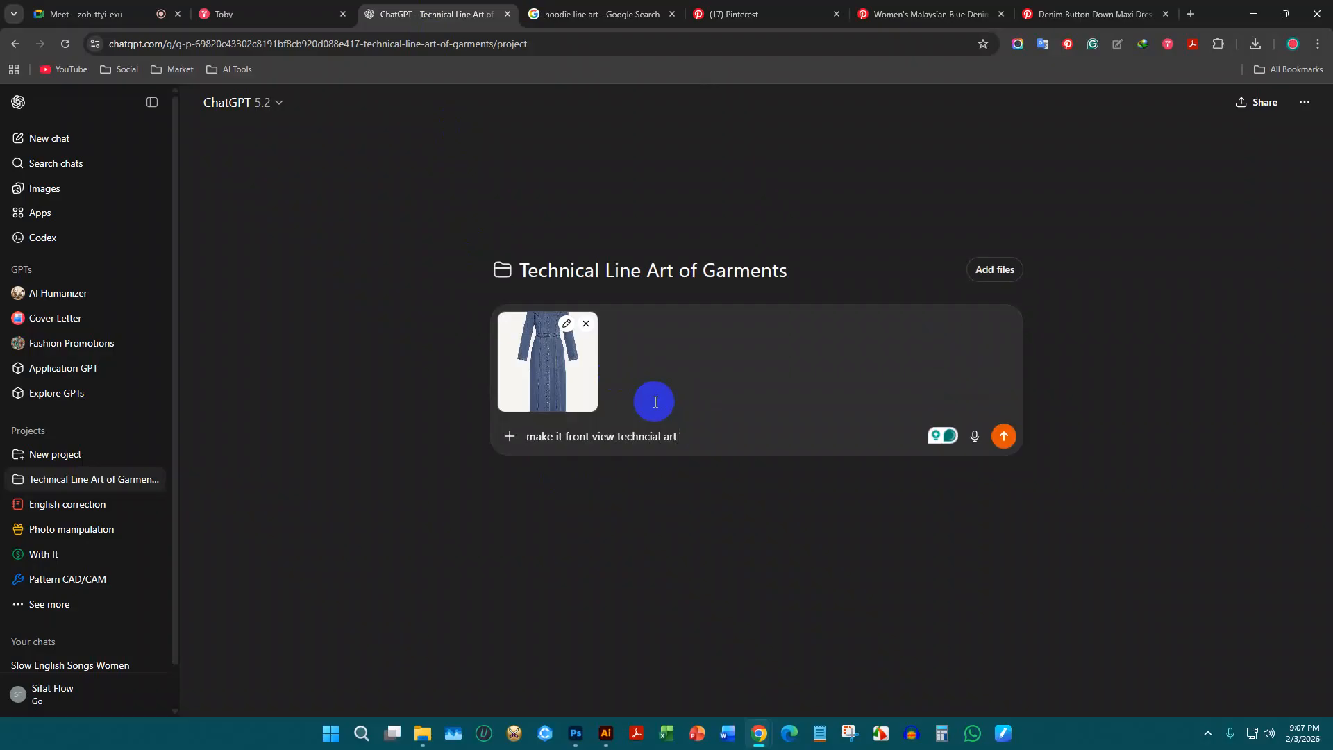
pyautogui.write(' dont change the ')
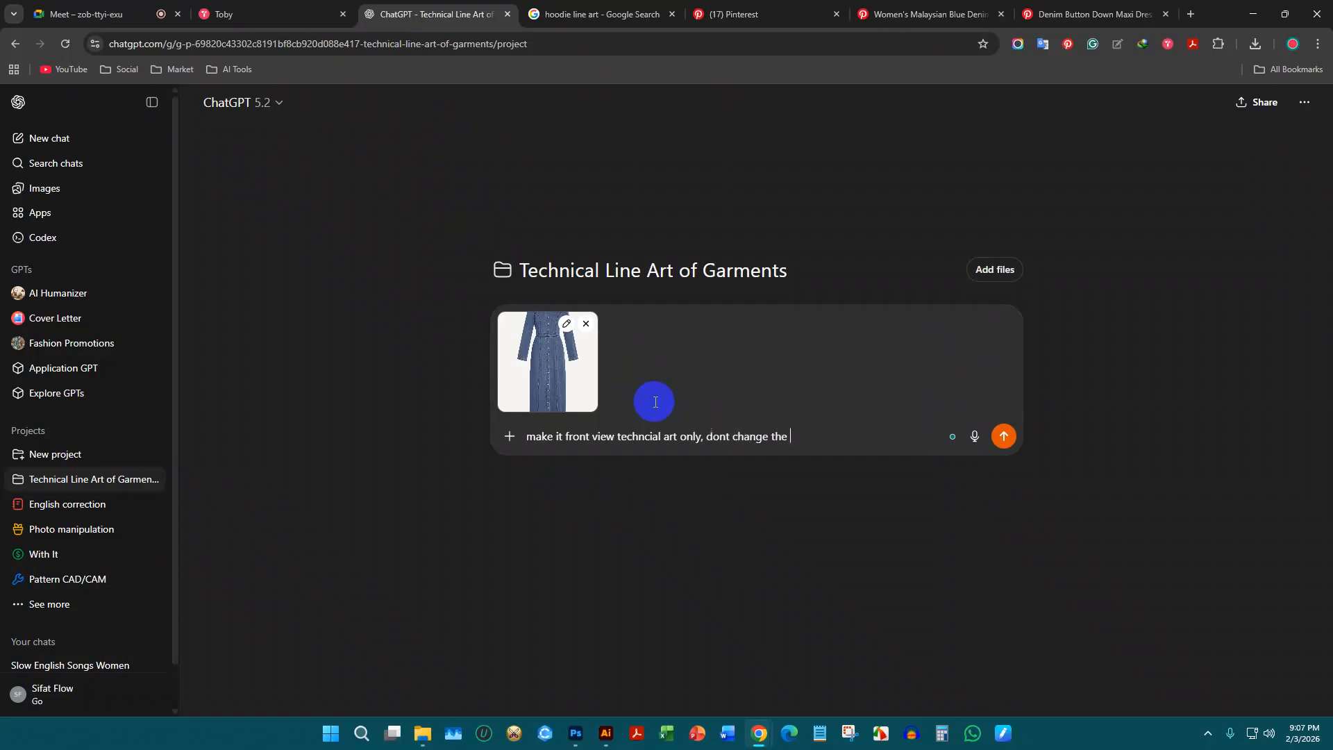
pyautogui.write('pattern style ')
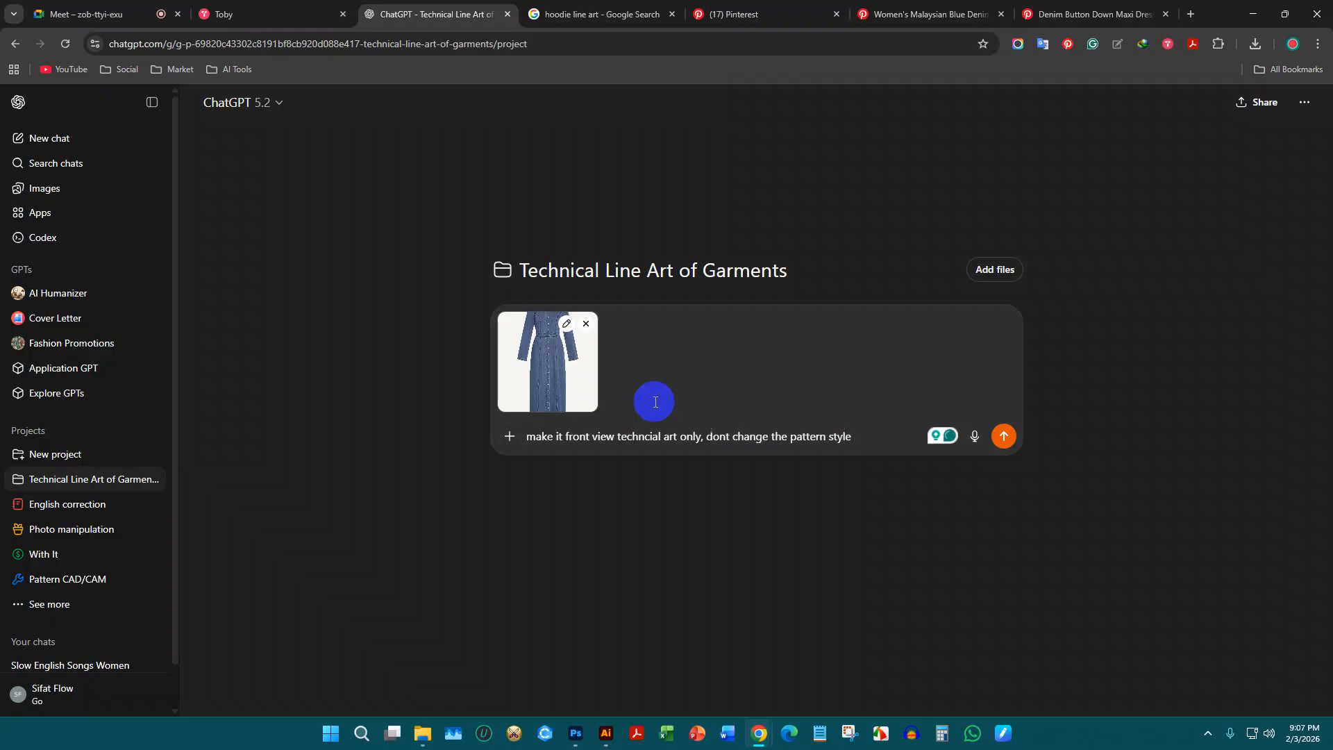
pyautogui.write(', no fill color need, wh')
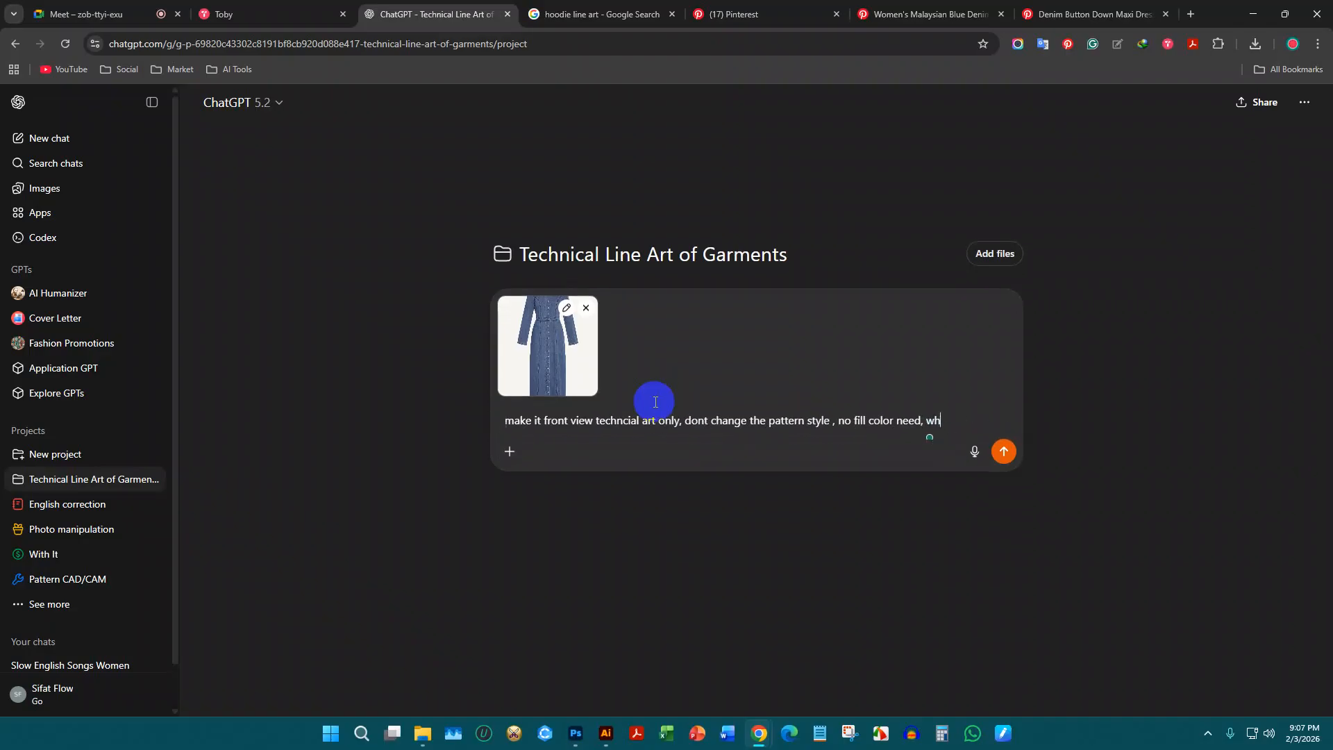
pyautogui.write('ite backgr')
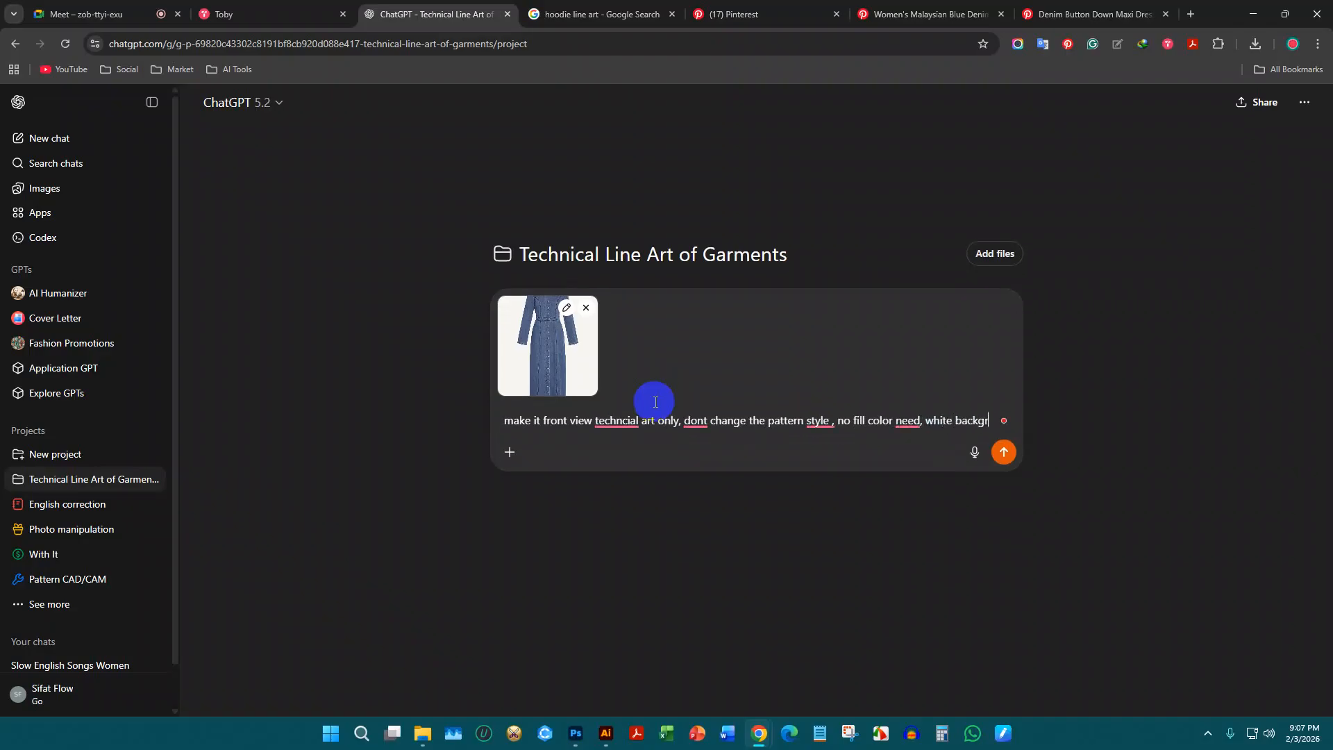
pyautogui.write('ound need')
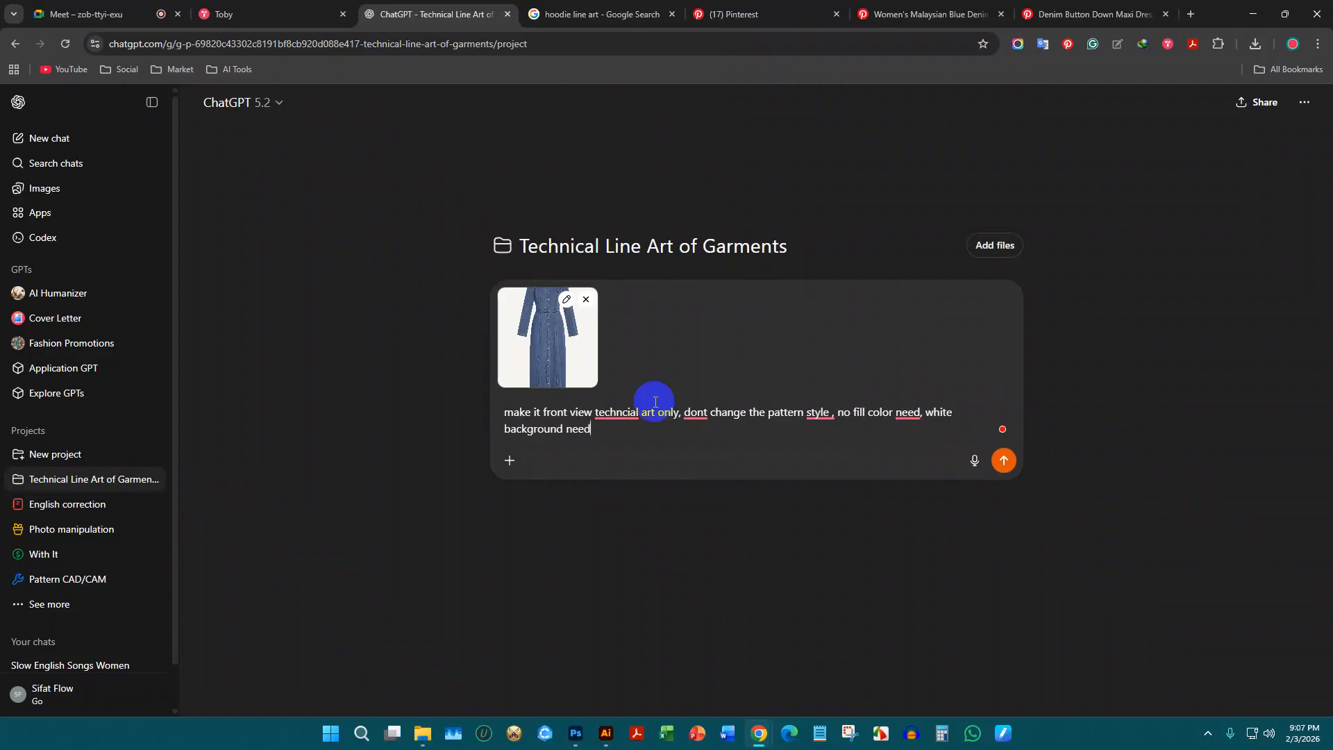
pyautogui.write('\\')
pyautogui.press('Return')
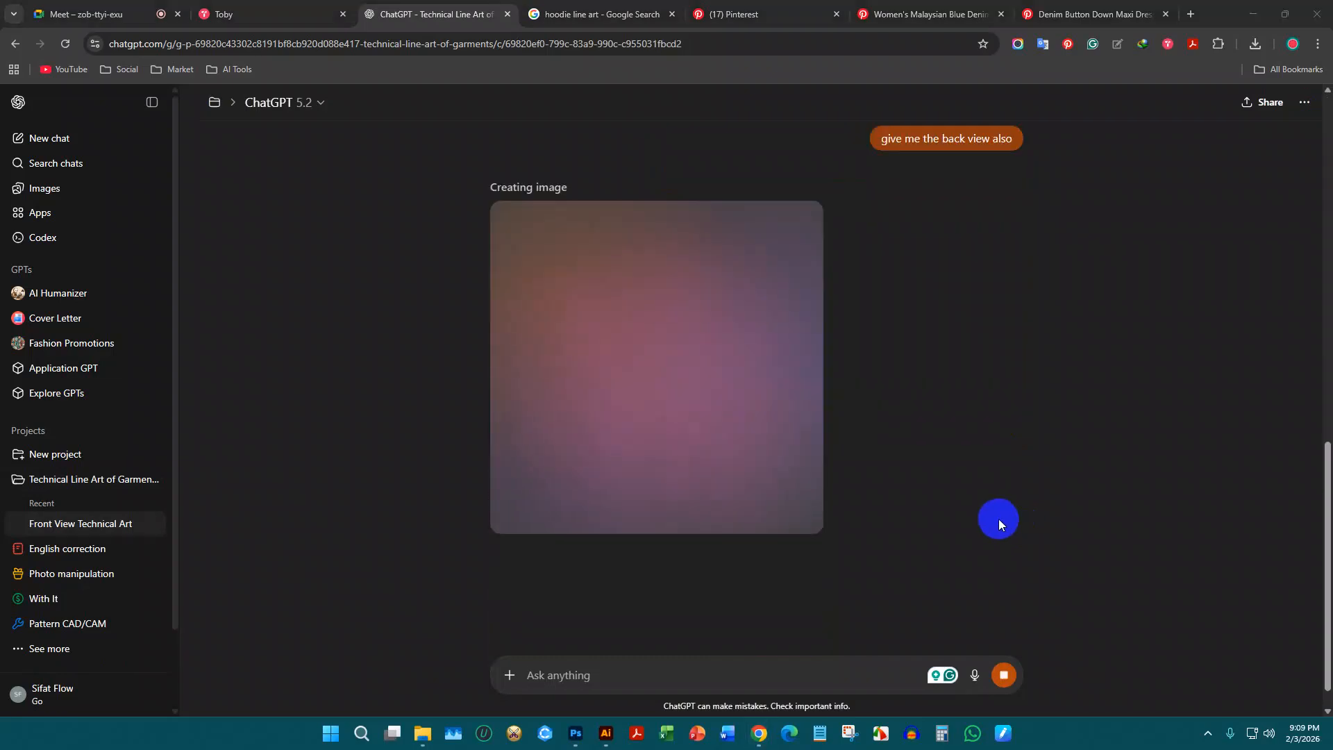
# Examine the generated front view and back view technical drawings of the denim dress in the conversation
pyautogui.scroll(10, 999, 519)
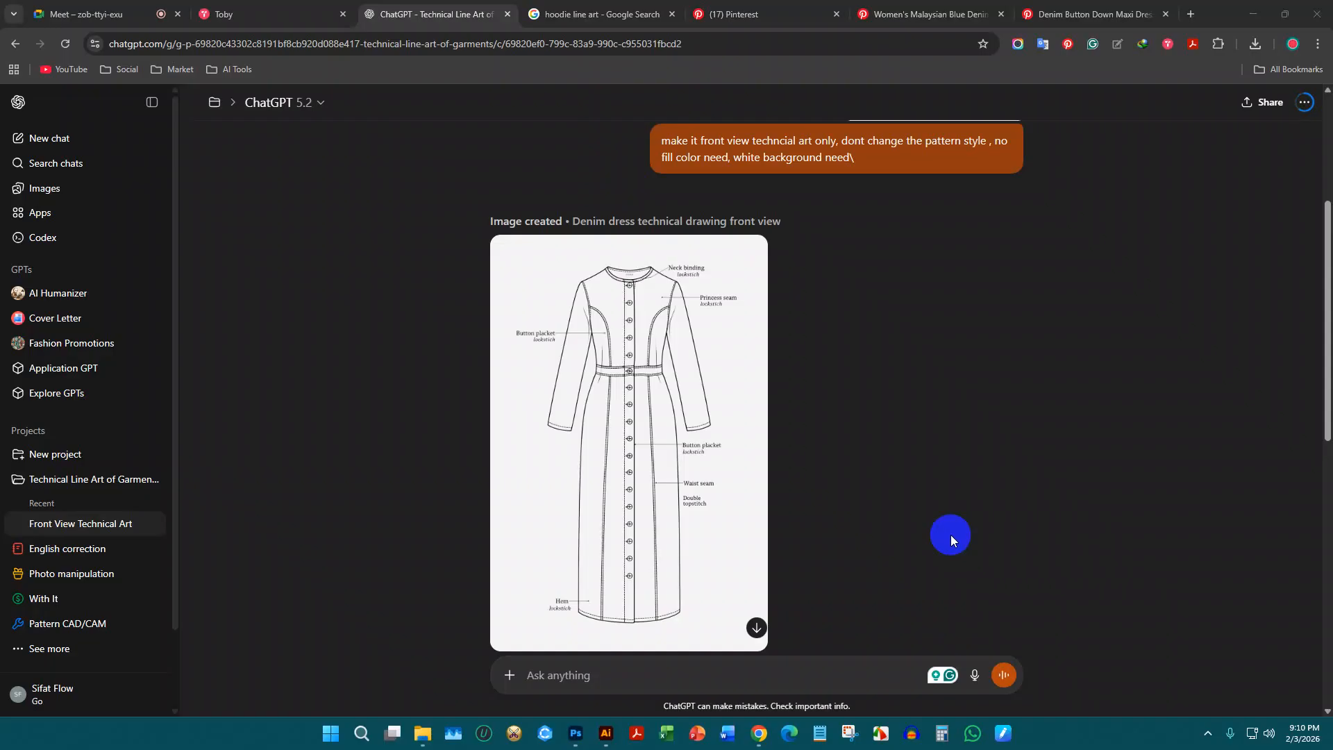
pyautogui.scroll(-10, 977, 450)
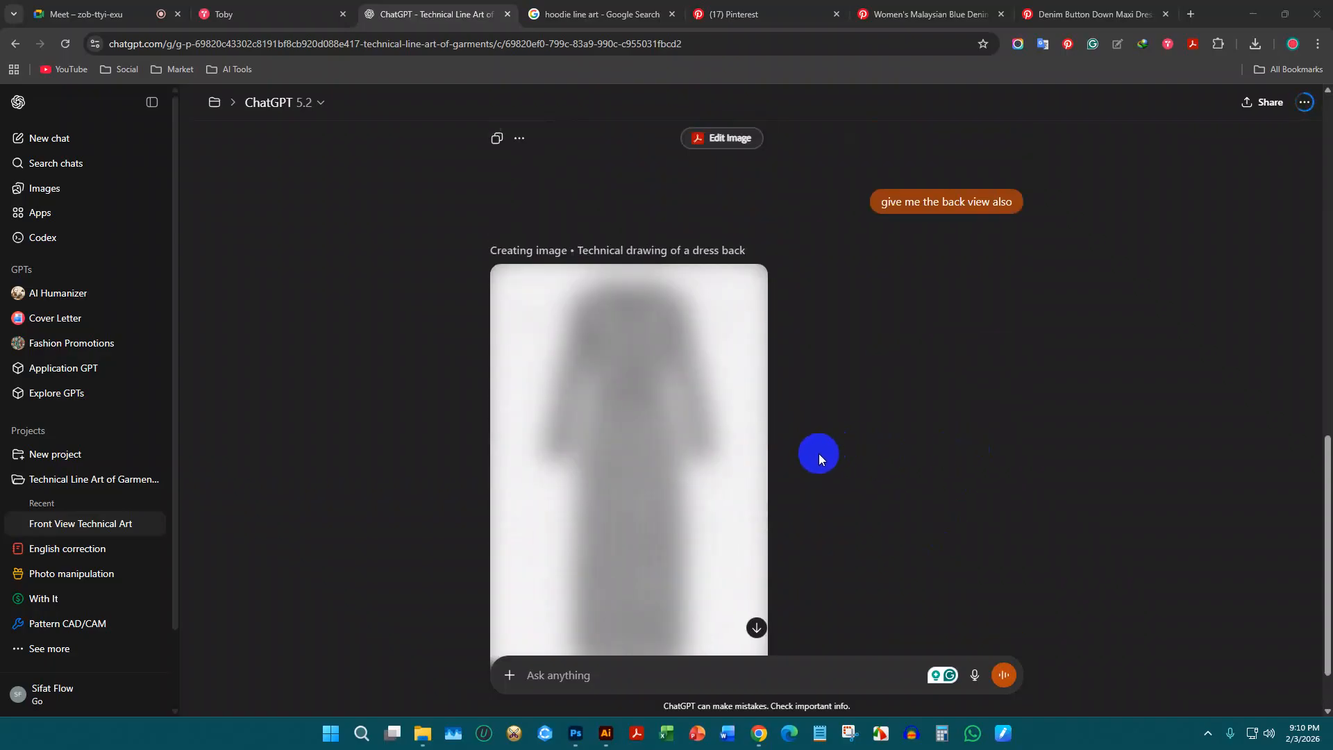
pyautogui.scroll(8, 719, 238)
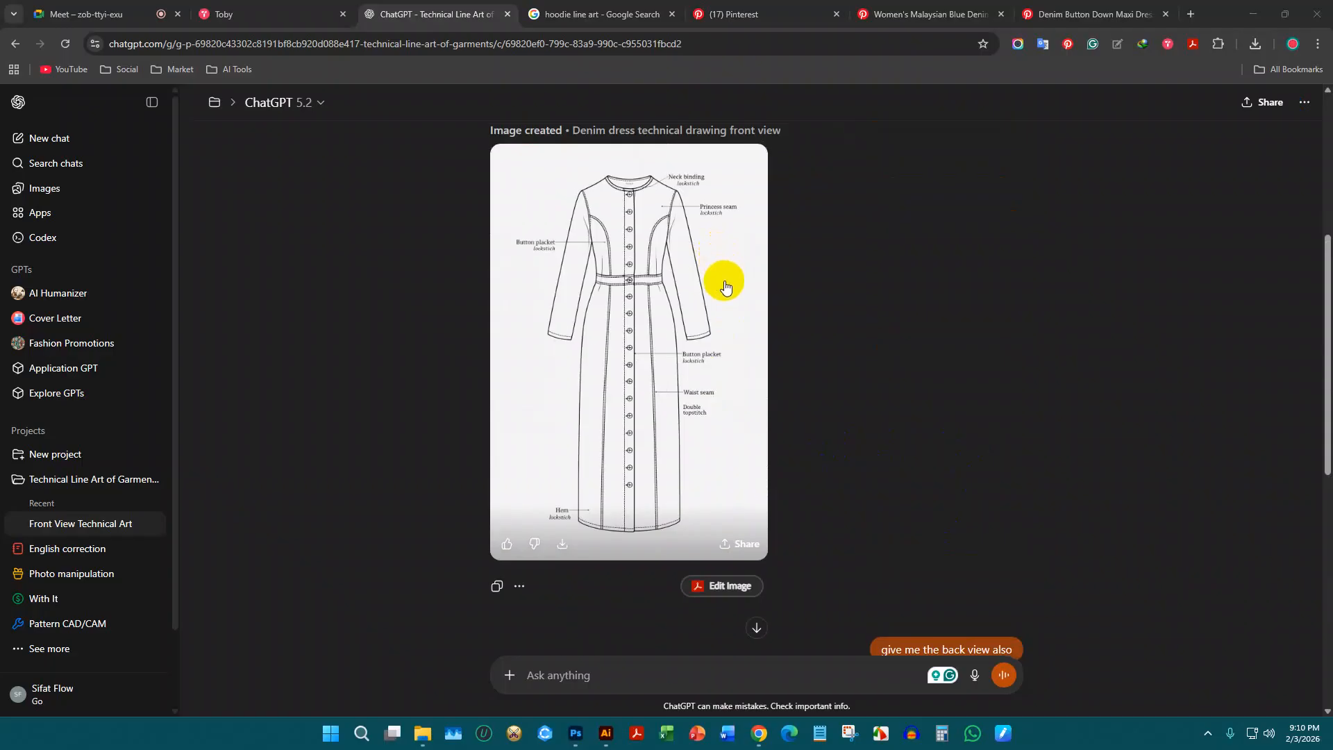
pyautogui.scroll(-8, 700, 375)
pyautogui.scroll(8, 615, 493)
pyautogui.scroll(-8, 657, 514)
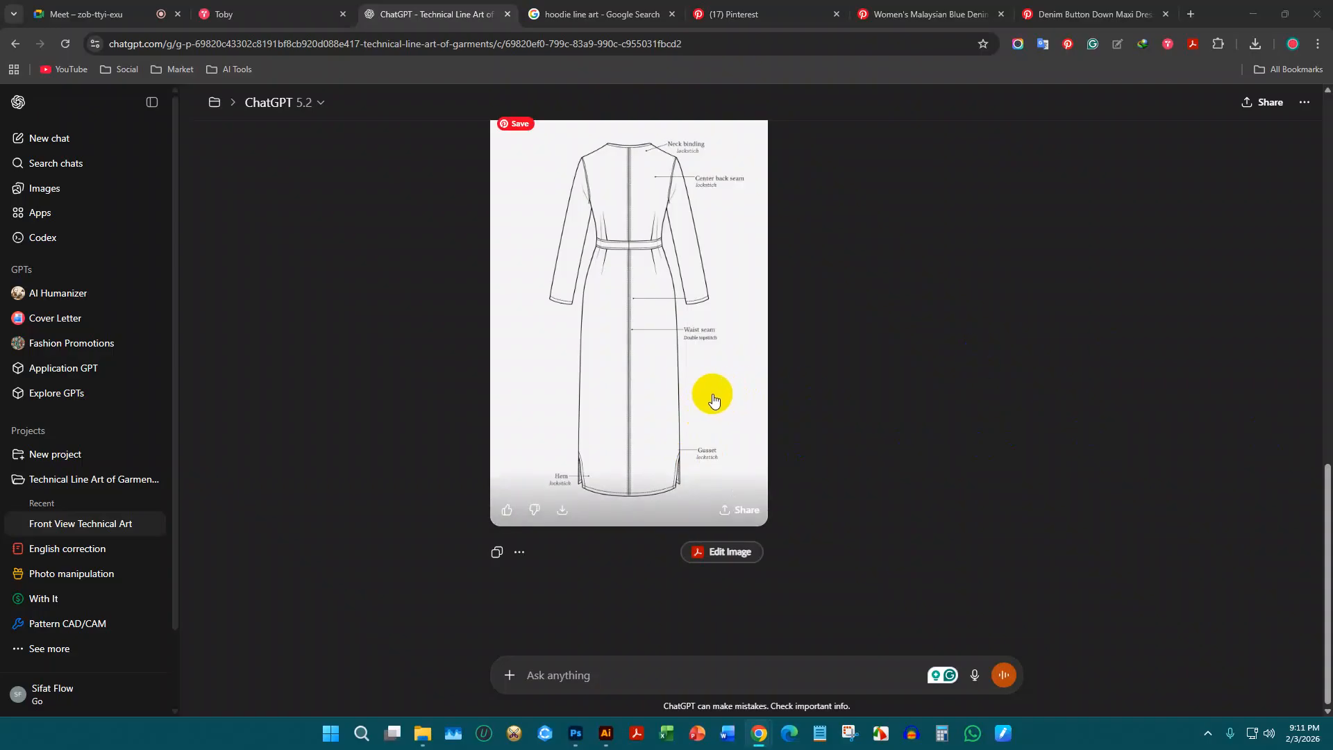
# Request another drawing of the dress with the prompt "give me the side view also"
pyautogui.click(632, 659)
pyautogui.click(611, 677)
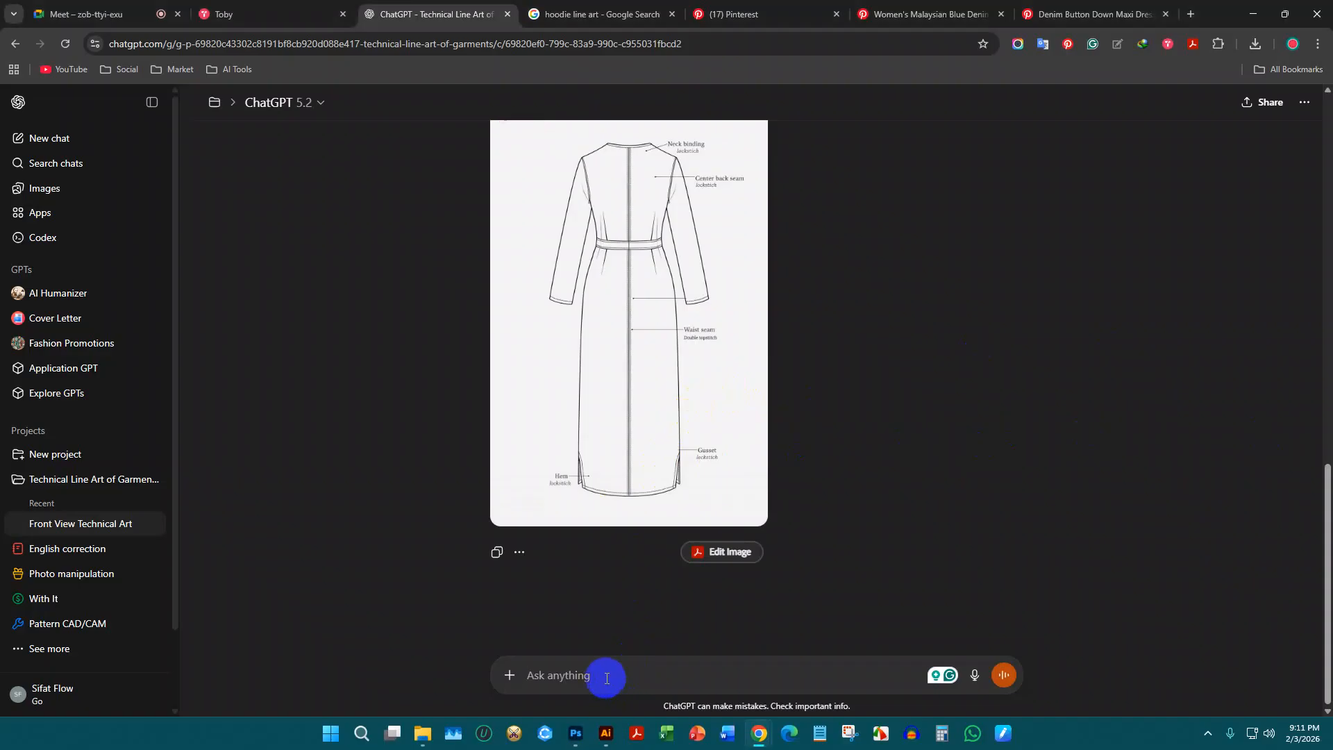
pyautogui.write('give me the')
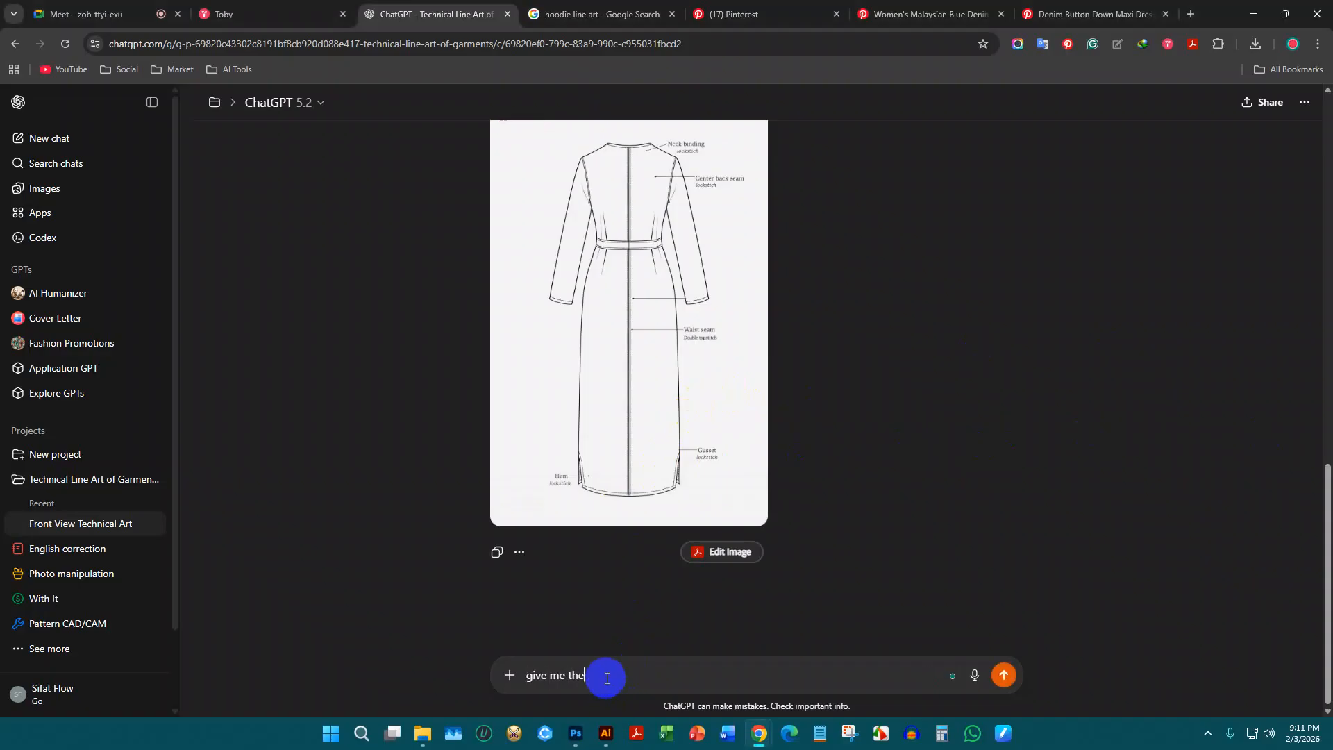
pyautogui.write(' side view also')
pyautogui.press('Return')
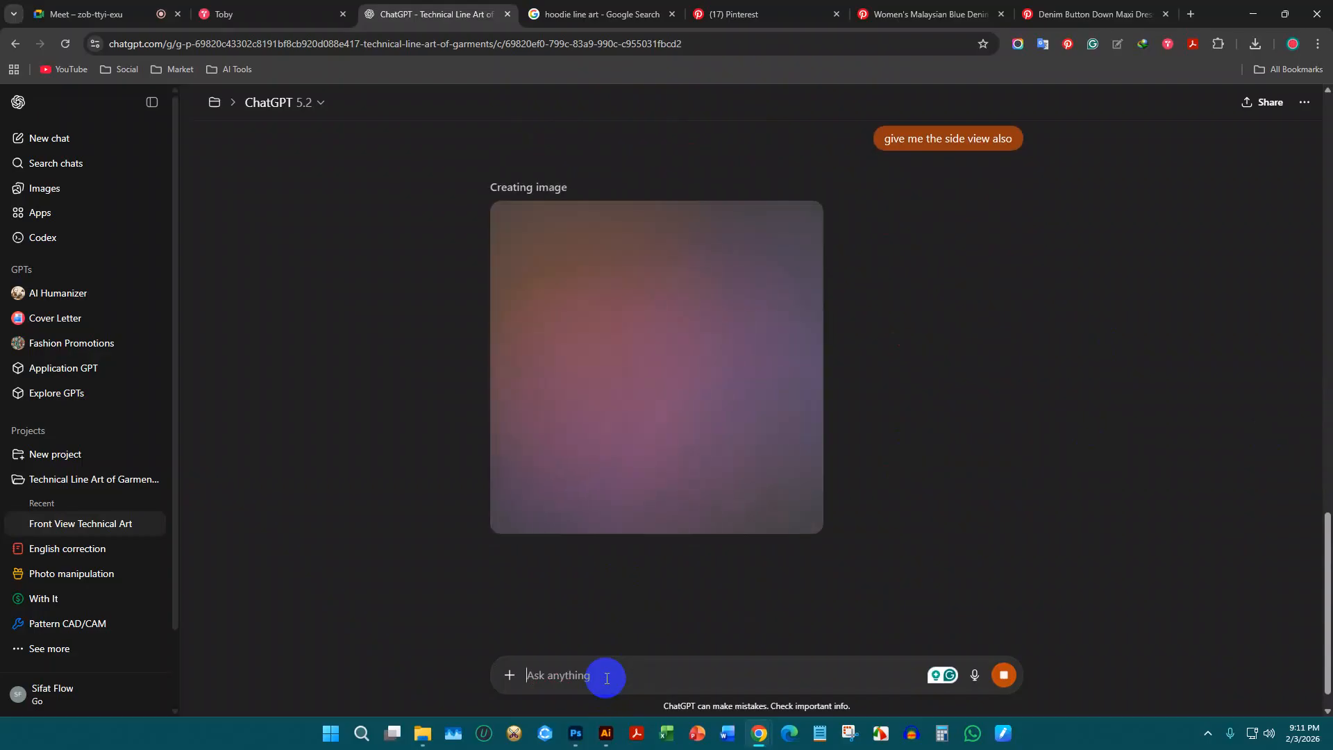
pyautogui.write('2')
pyautogui.press('BackSpace')
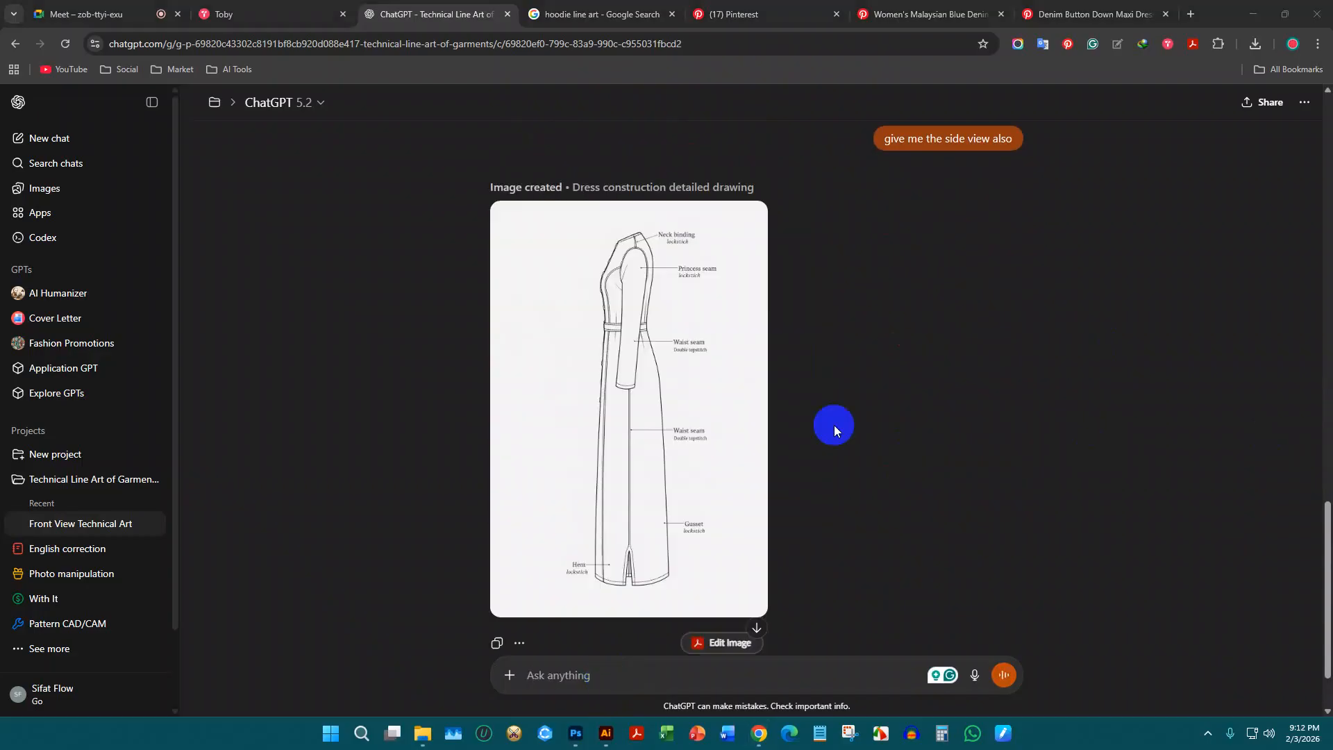
# Compare the front, back and side view line drawings of the dress throughout the chat
pyautogui.scroll(7, 750, 447)
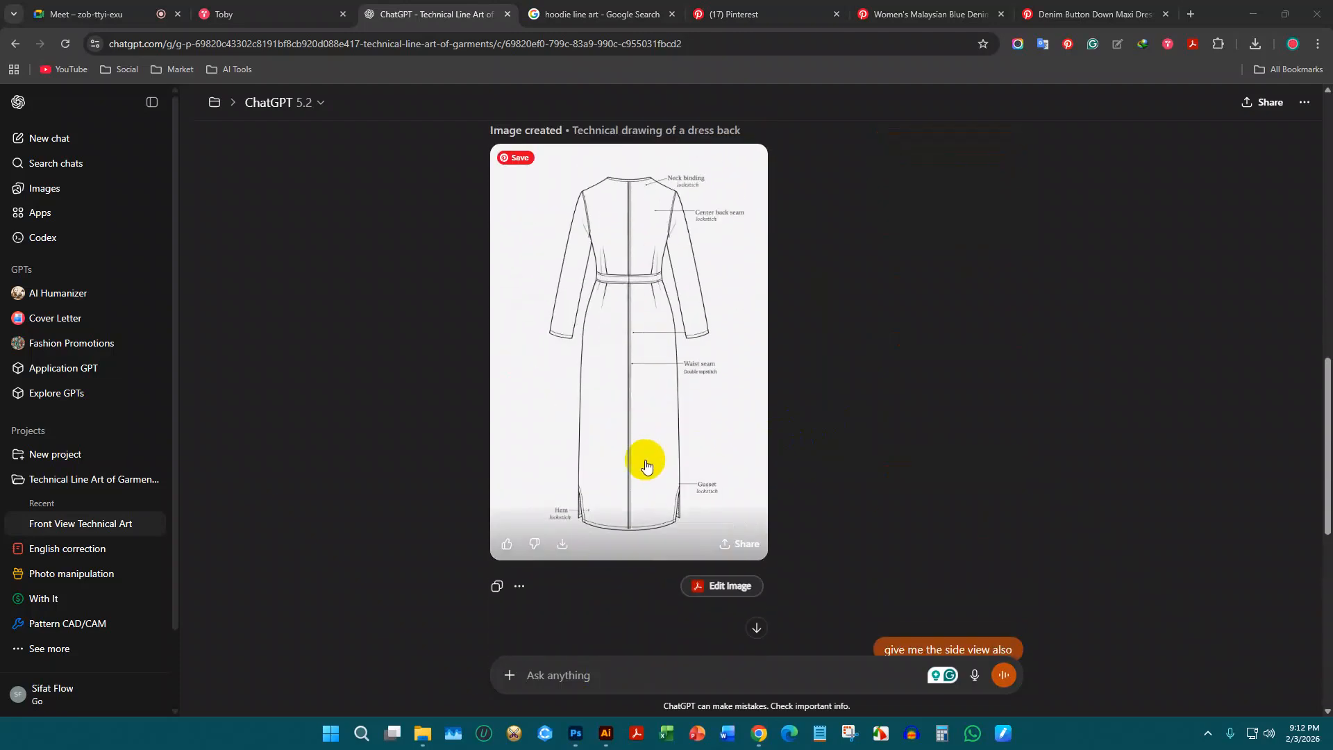
pyautogui.scroll(8, 650, 459)
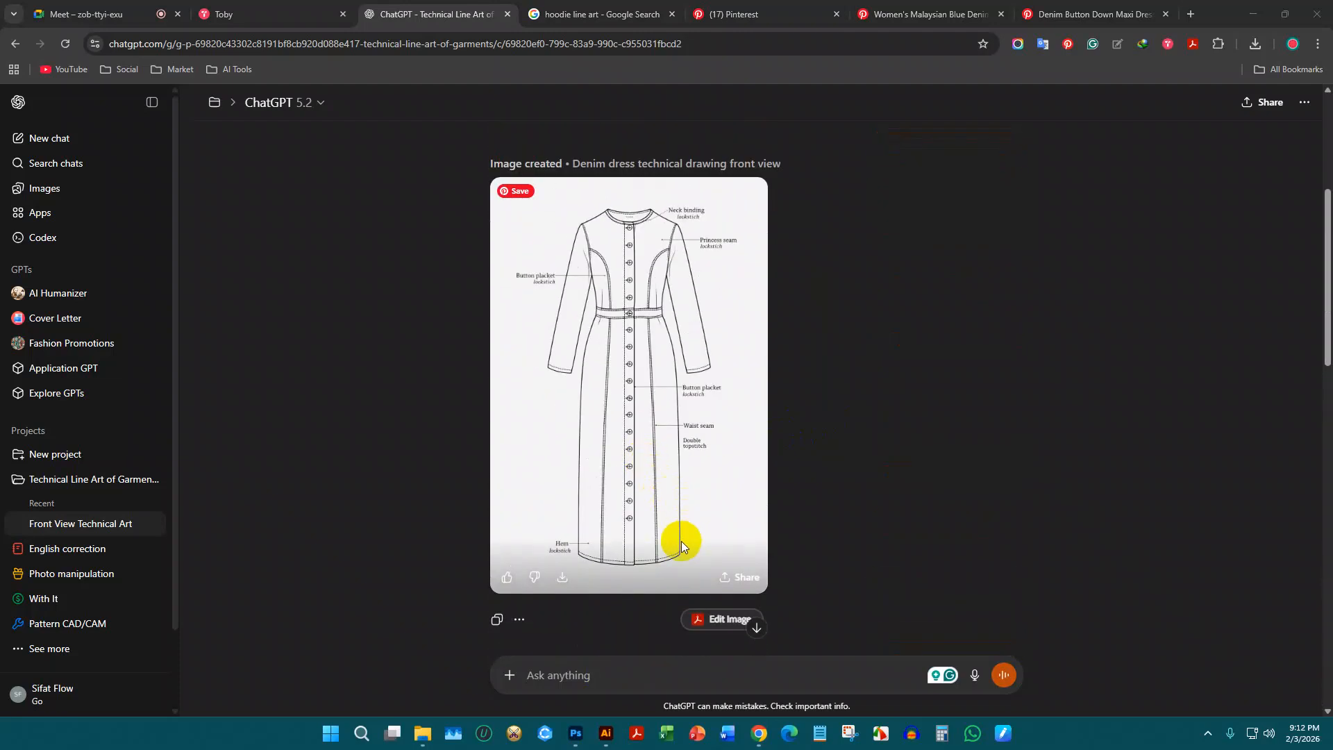
pyautogui.scroll(-8, 680, 540)
pyautogui.scroll(8, 677, 514)
pyautogui.scroll(-10, 667, 542)
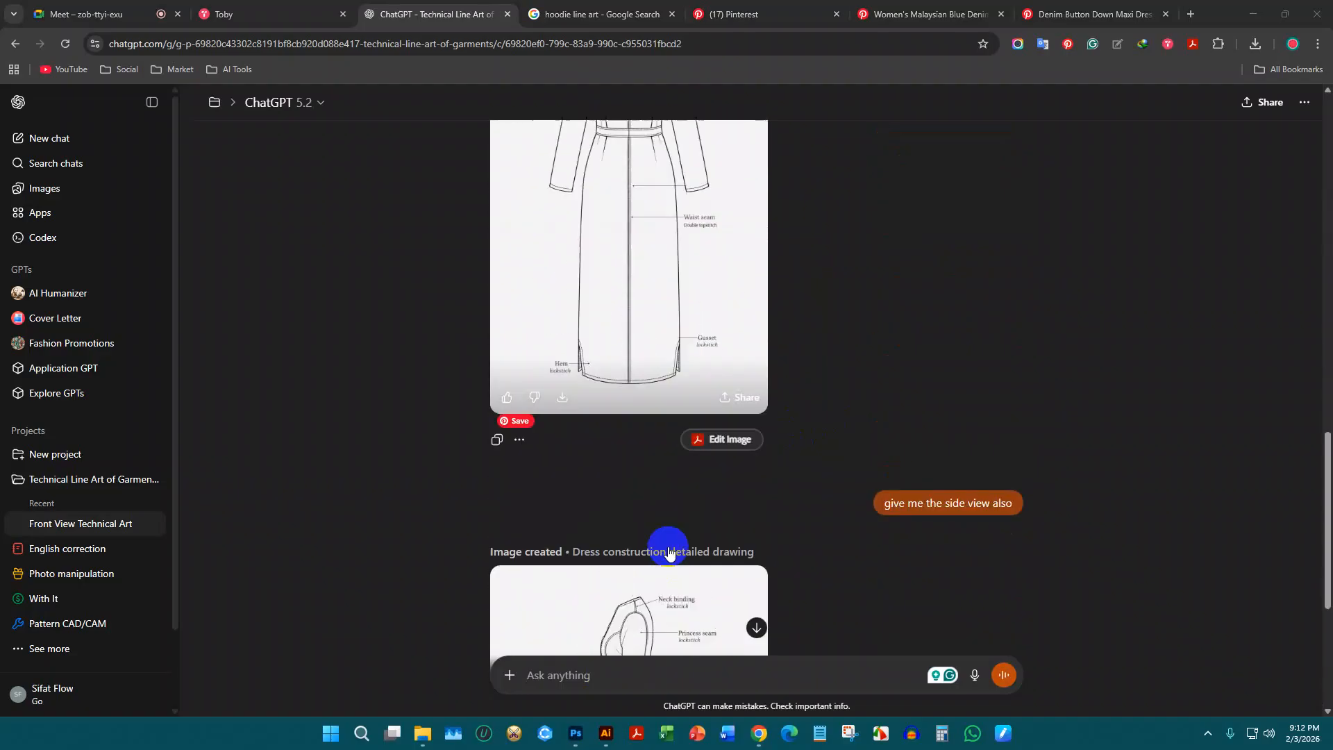
pyautogui.scroll(8, 715, 493)
pyautogui.scroll(7, 722, 482)
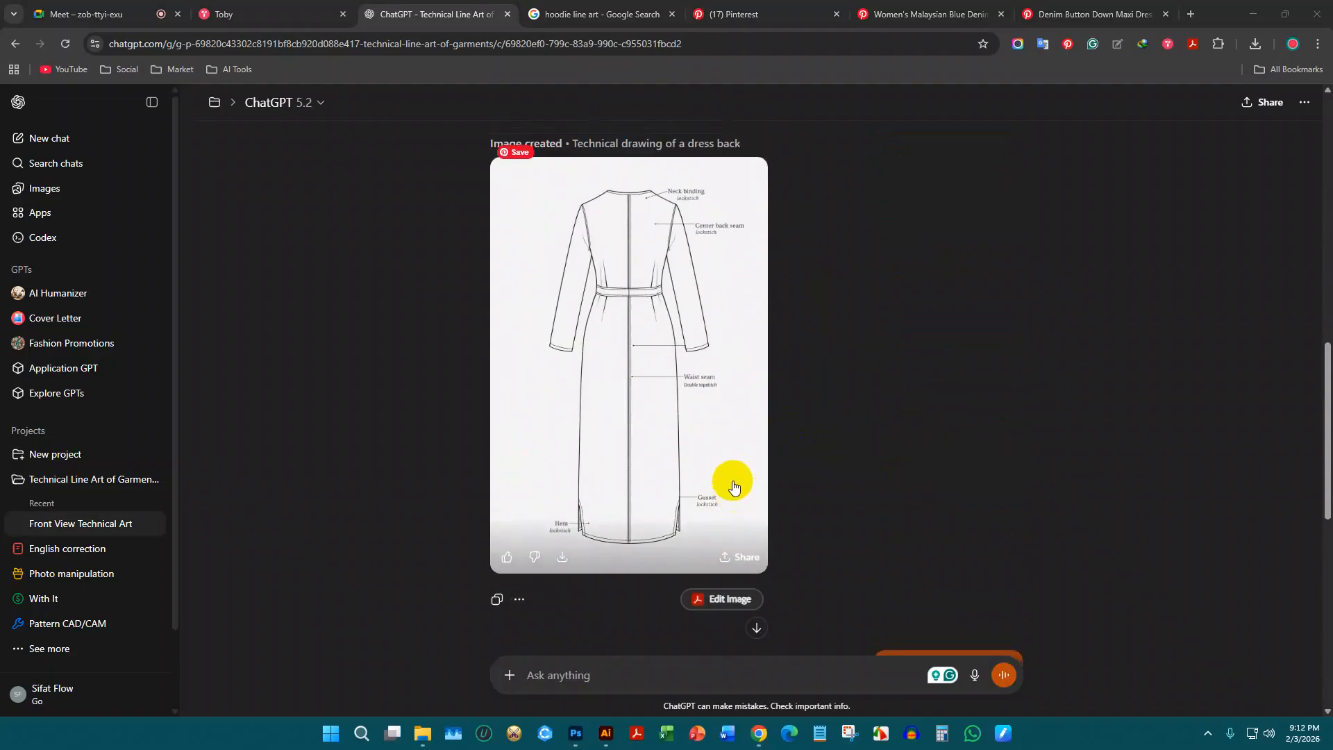
pyautogui.scroll(-6, 691, 479)
pyautogui.scroll(8, 689, 444)
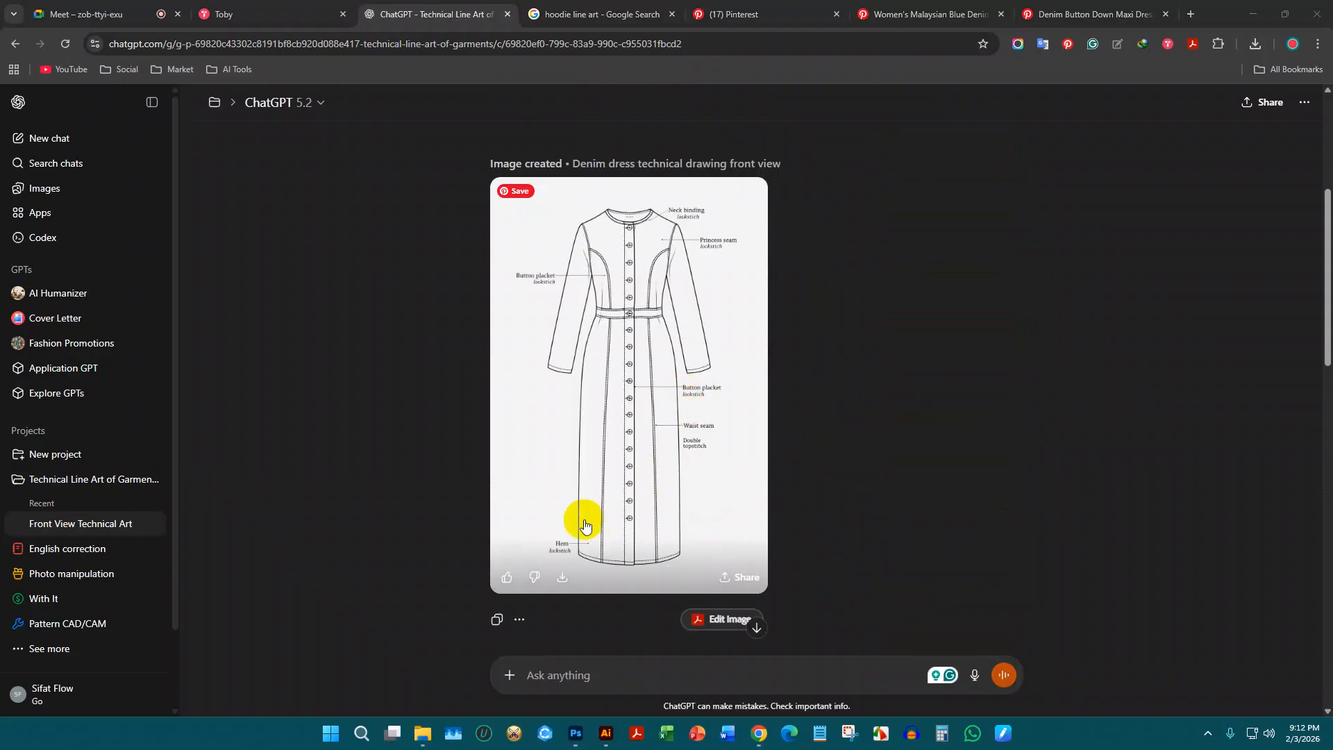
# Download the front, back and side view drawings of the dress from the chat
pyautogui.click(562, 577)
pyautogui.scroll(-8, 702, 510)
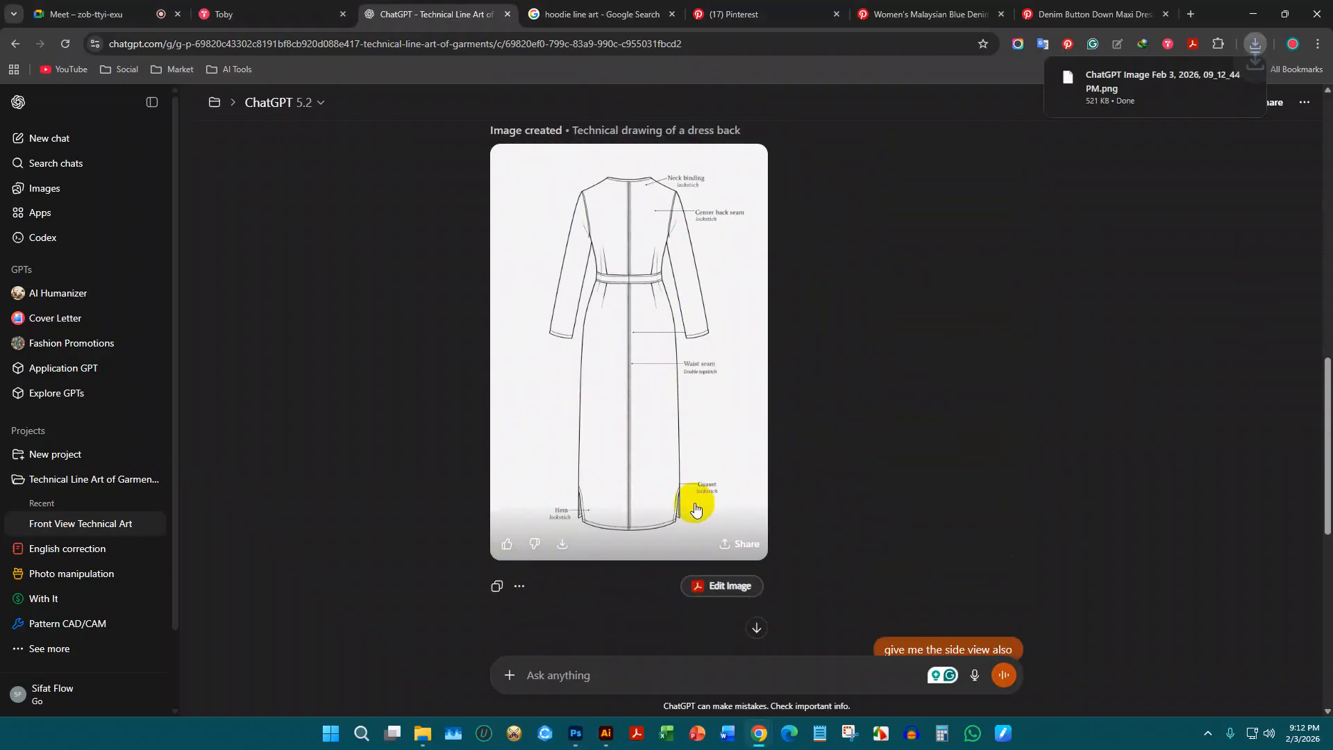
pyautogui.scroll(2, 718, 502)
pyautogui.scroll(-11, 721, 497)
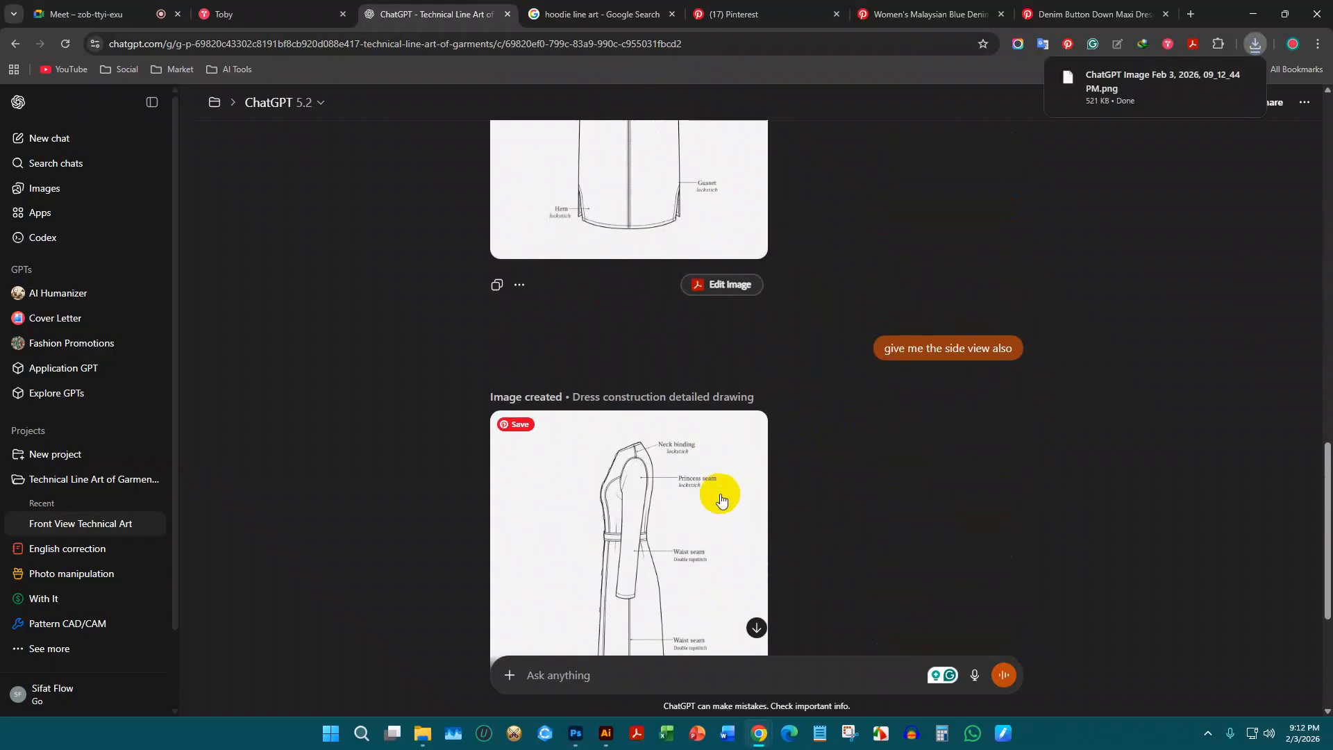
pyautogui.scroll(4, 720, 497)
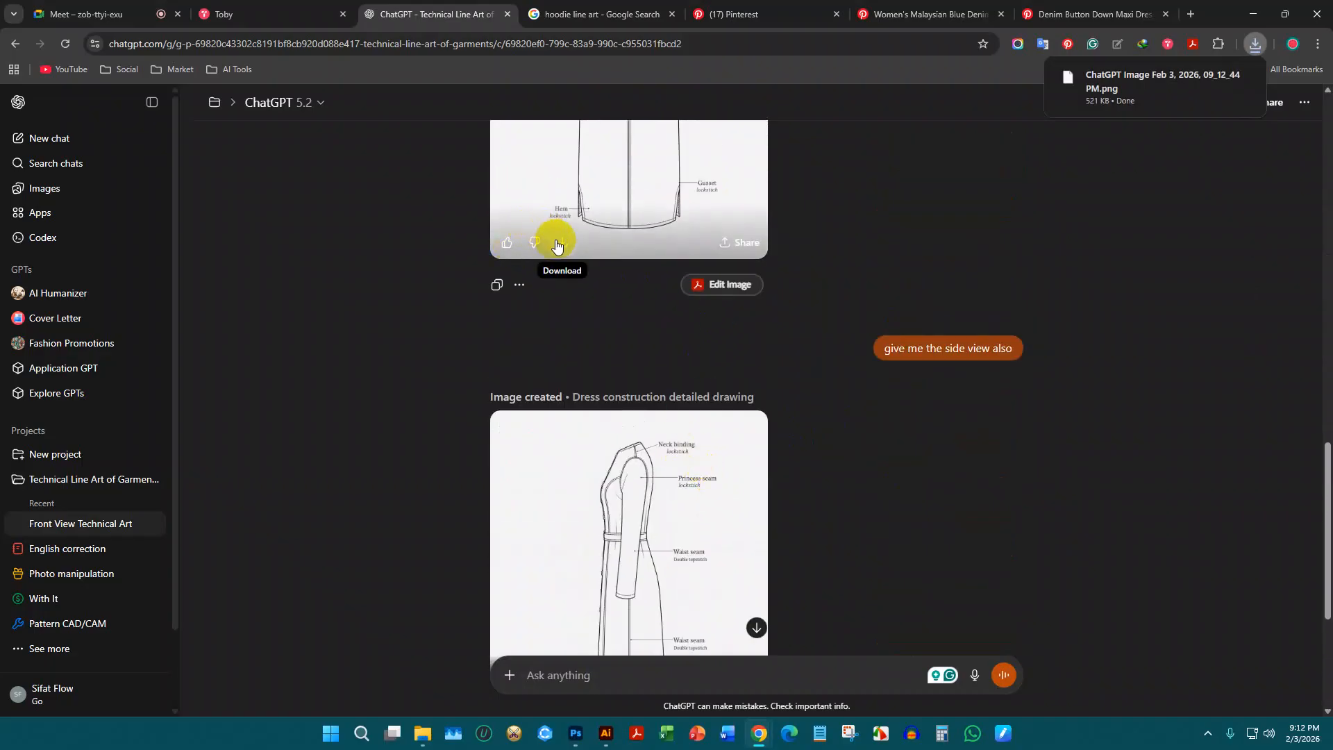
pyautogui.scroll(-4, 705, 366)
pyautogui.click(564, 514)
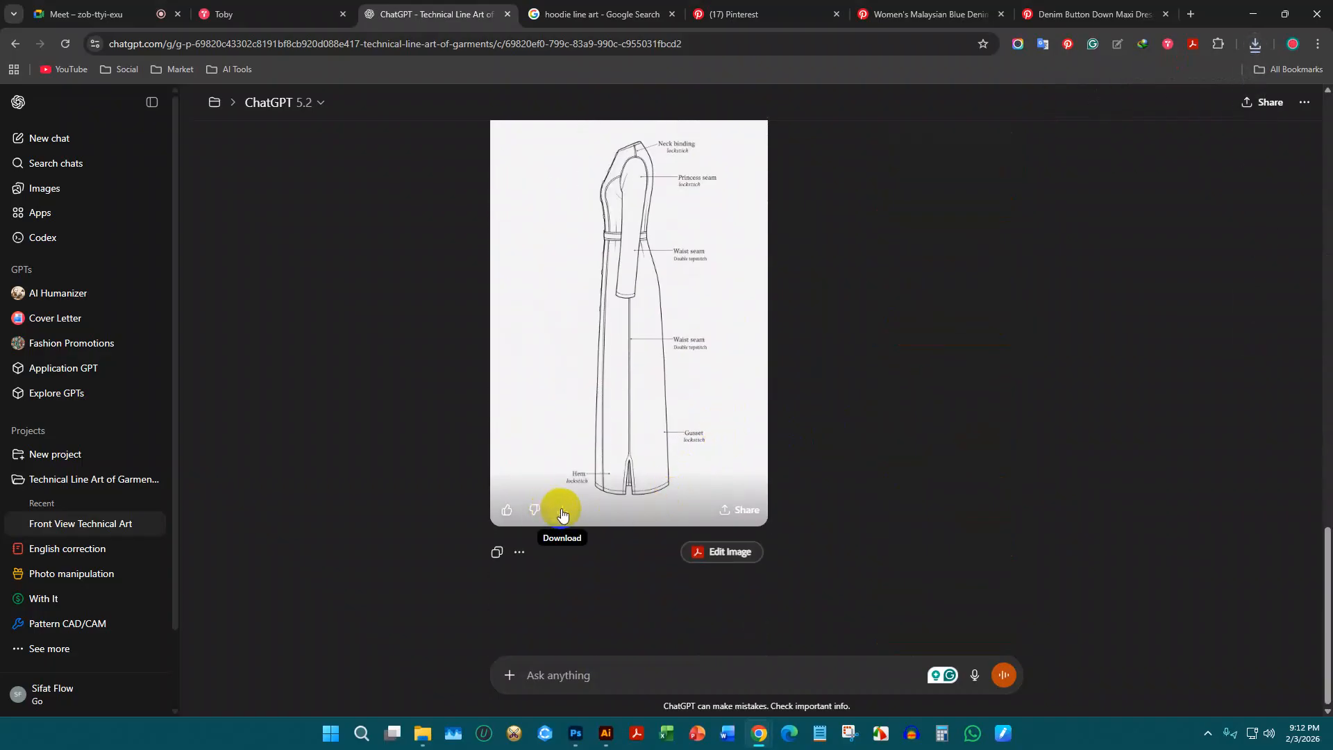
# Switch to File Explorer and batch rename the three downloaded ChatGPT PNG images on Local Disk (D:) with the base name "d"
pyautogui.click(422, 736)
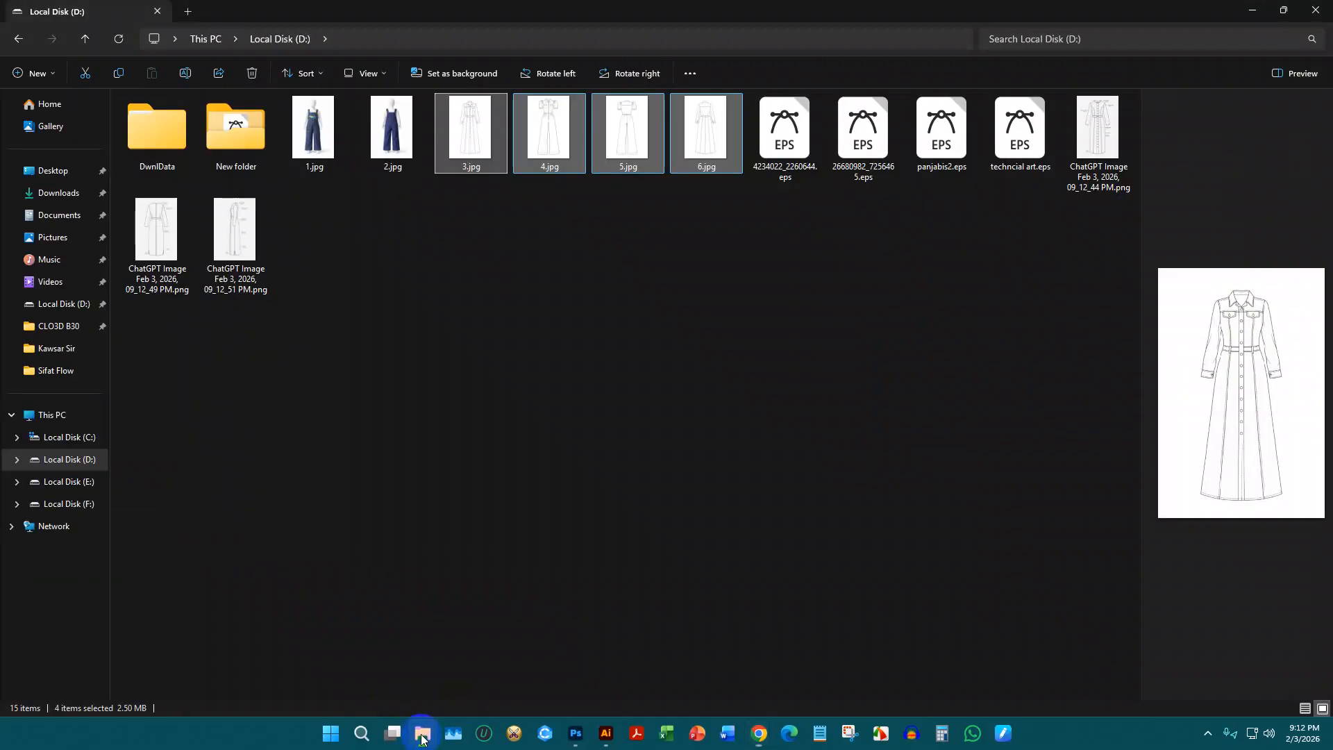
pyautogui.click(502, 510)
pyautogui.click(1097, 135)
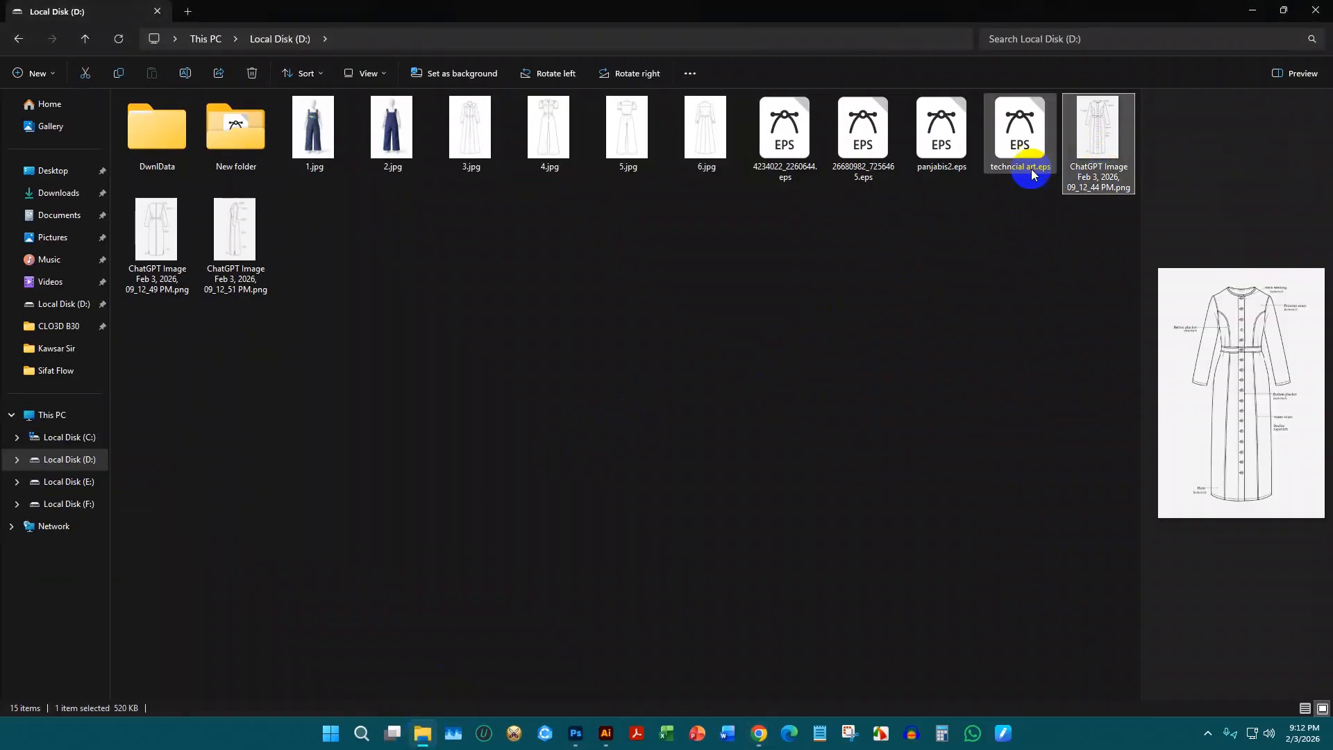
pyautogui.keyDown('shift'); pyautogui.click(235, 229); pyautogui.keyUp('shift')
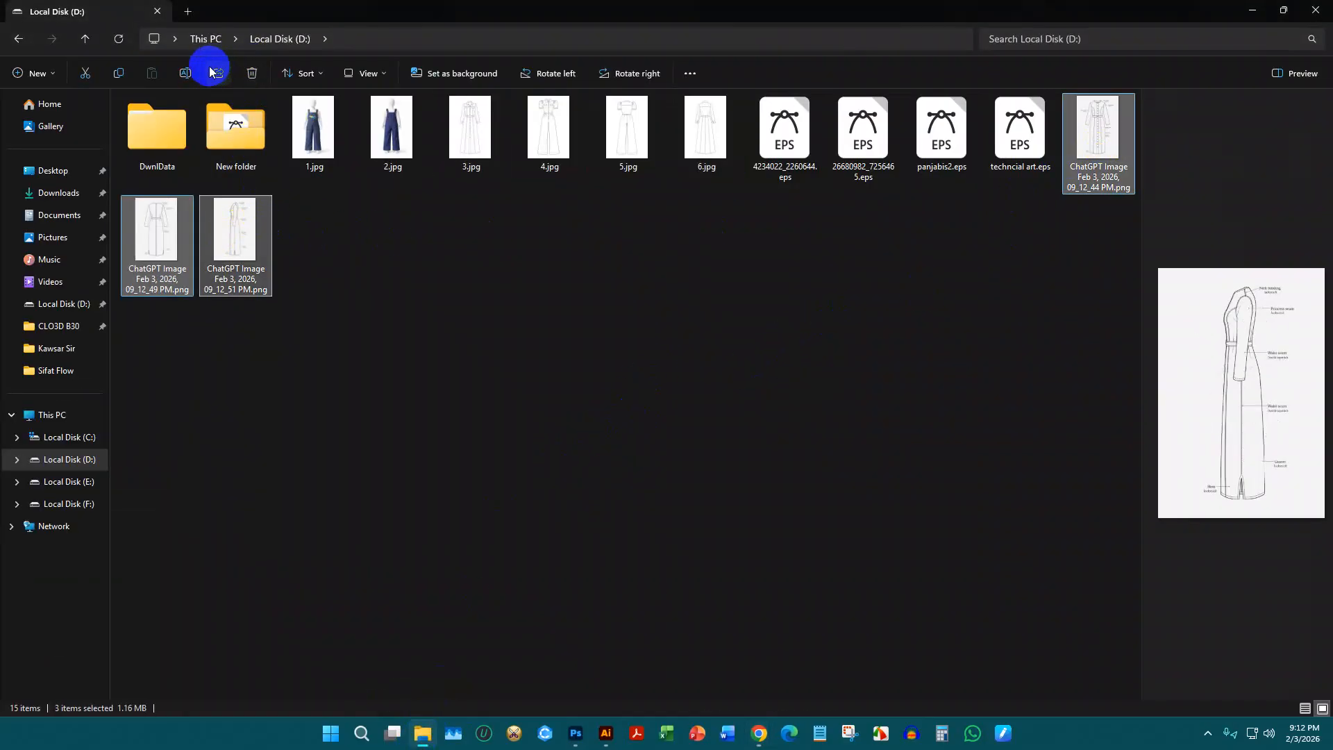
pyautogui.click(185, 72)
pyautogui.write('d')
pyautogui.click(621, 381)
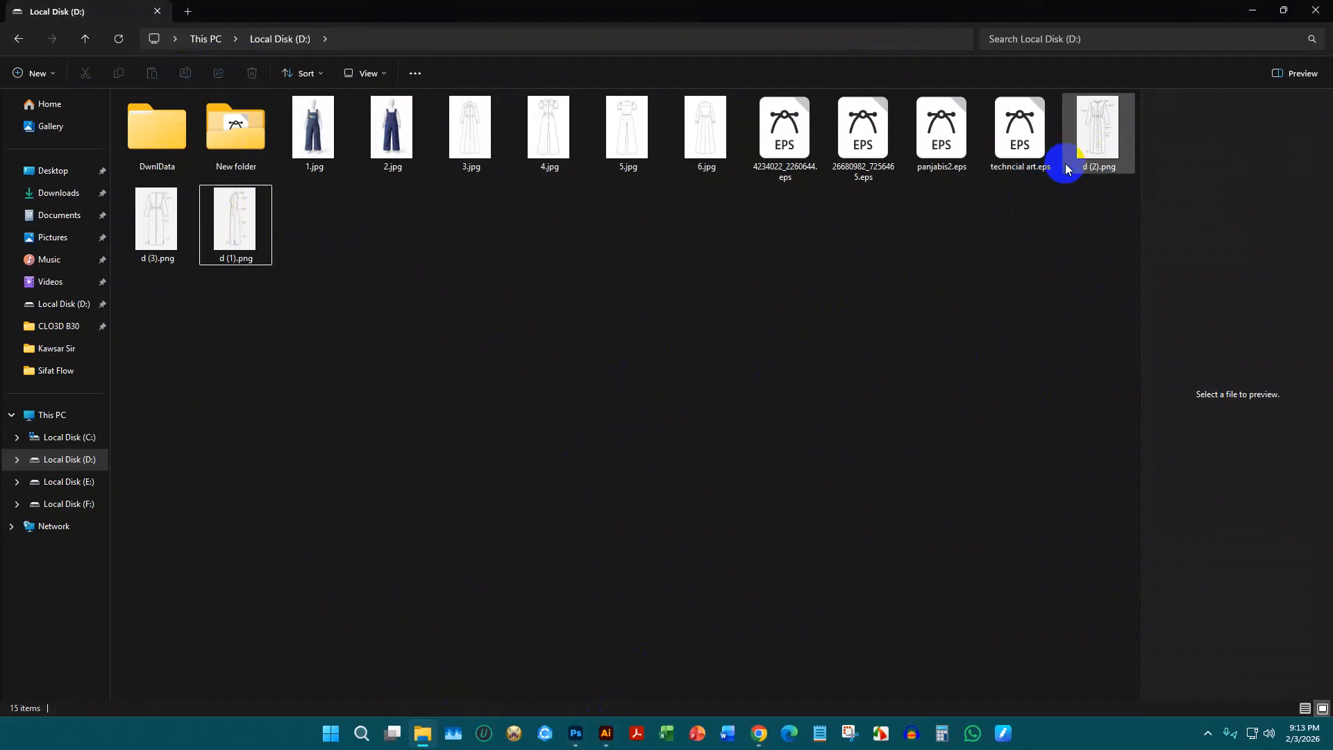
pyautogui.click(1095, 155)
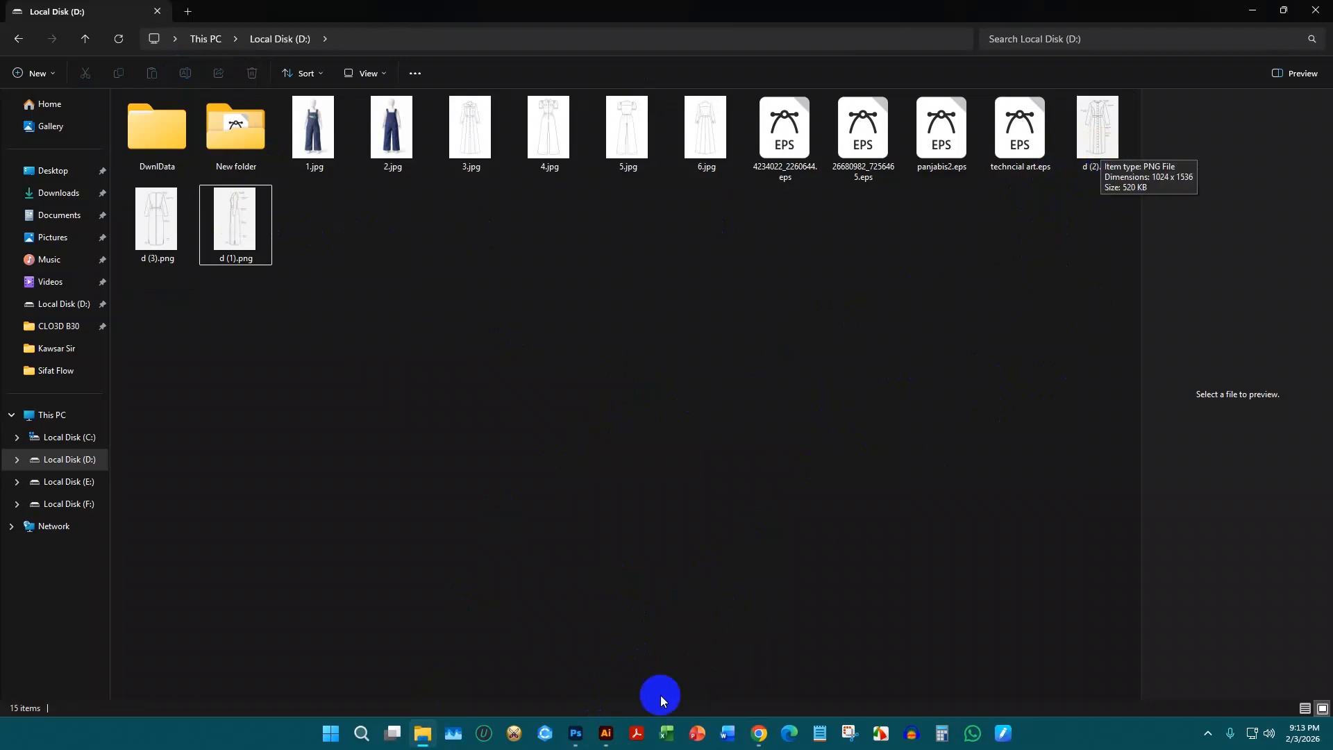
# Switch to Photoshop and open d (1).png, d (2).png and d (3).png from Local Disk (D:)
pyautogui.click(581, 734)
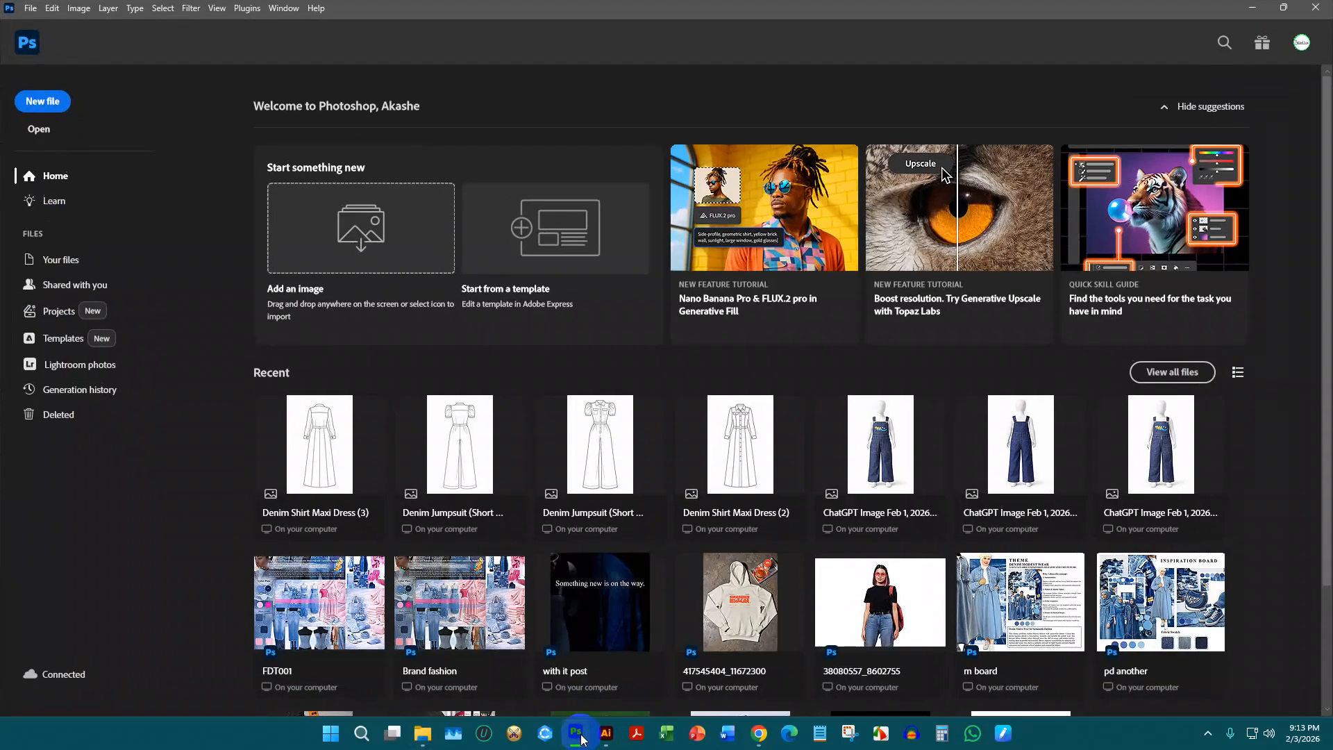
pyautogui.click(45, 130)
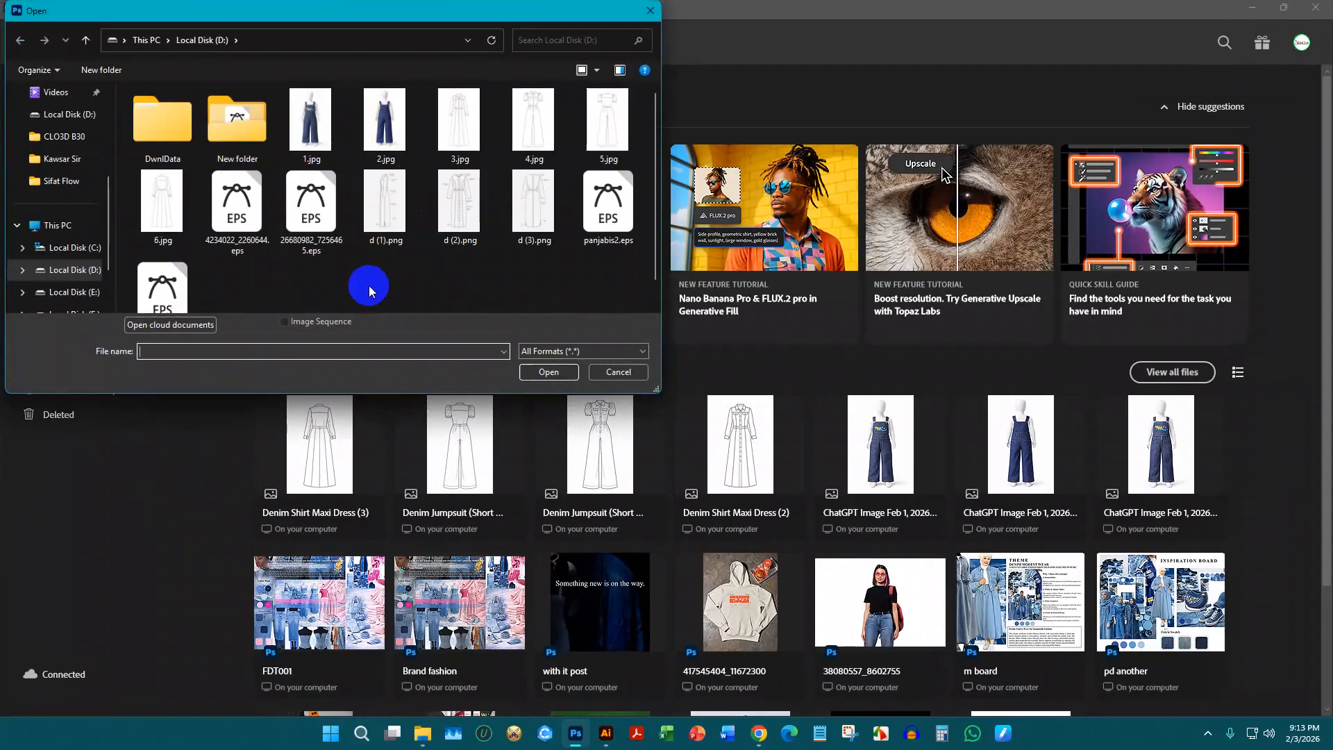
pyautogui.scroll(-1, 366, 283)
pyautogui.click(394, 182)
pyautogui.keyDown('shift'); pyautogui.click(517, 188); pyautogui.keyUp('shift')
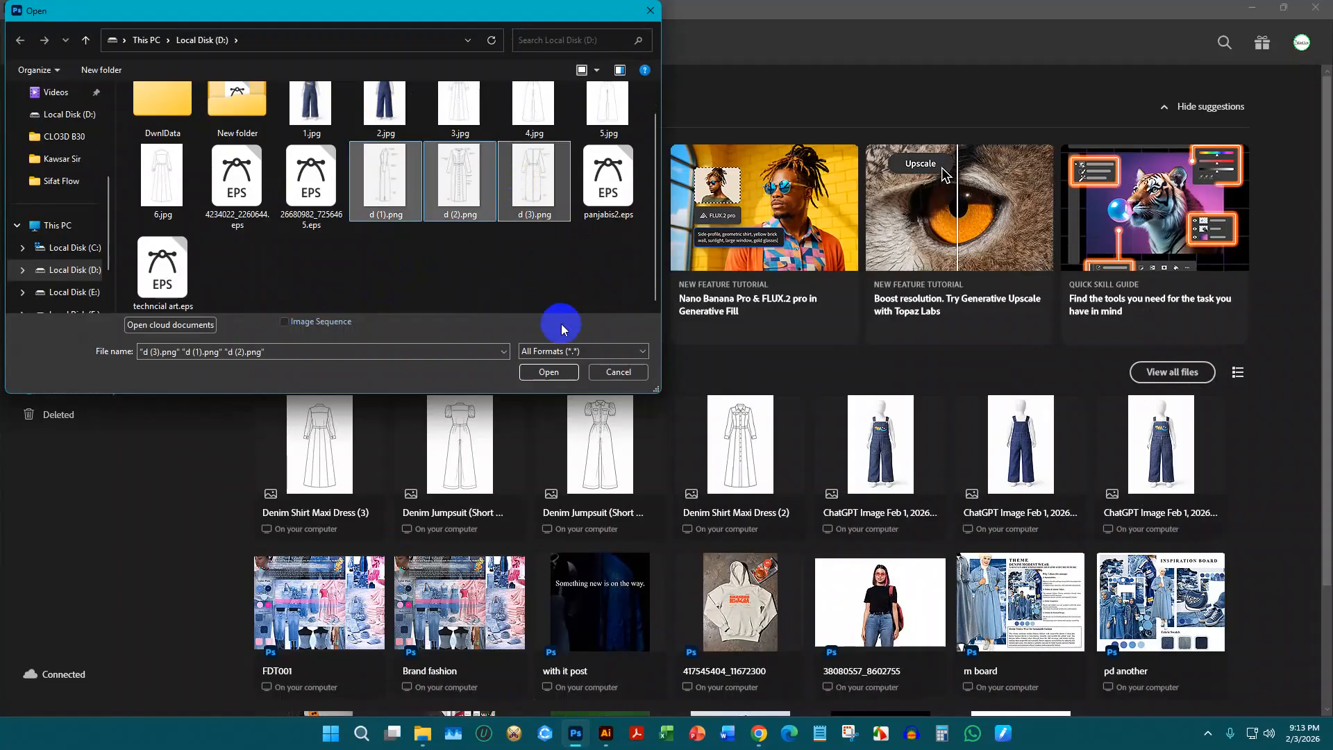
pyautogui.click(563, 376)
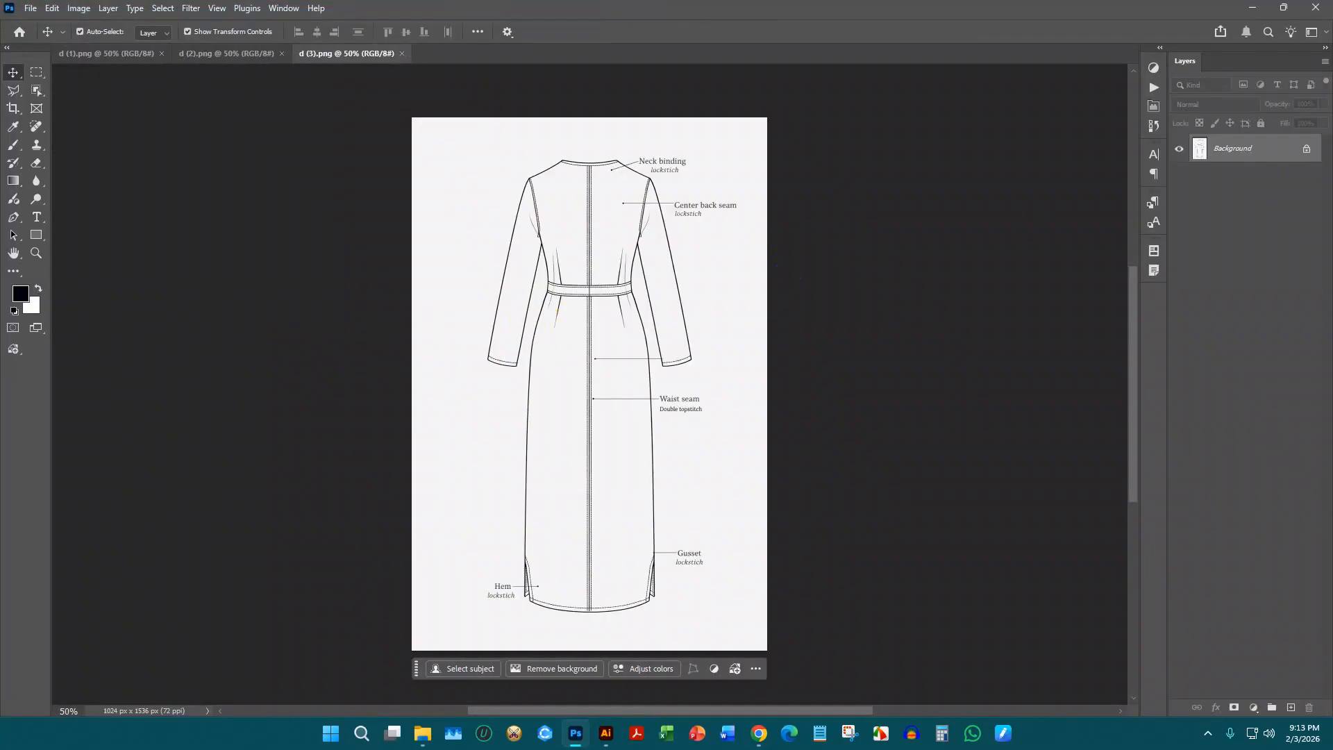
# Unlock the Background layer of d (3).png so it becomes a regular layer, leaving it deselected
pyautogui.click(1298, 150)
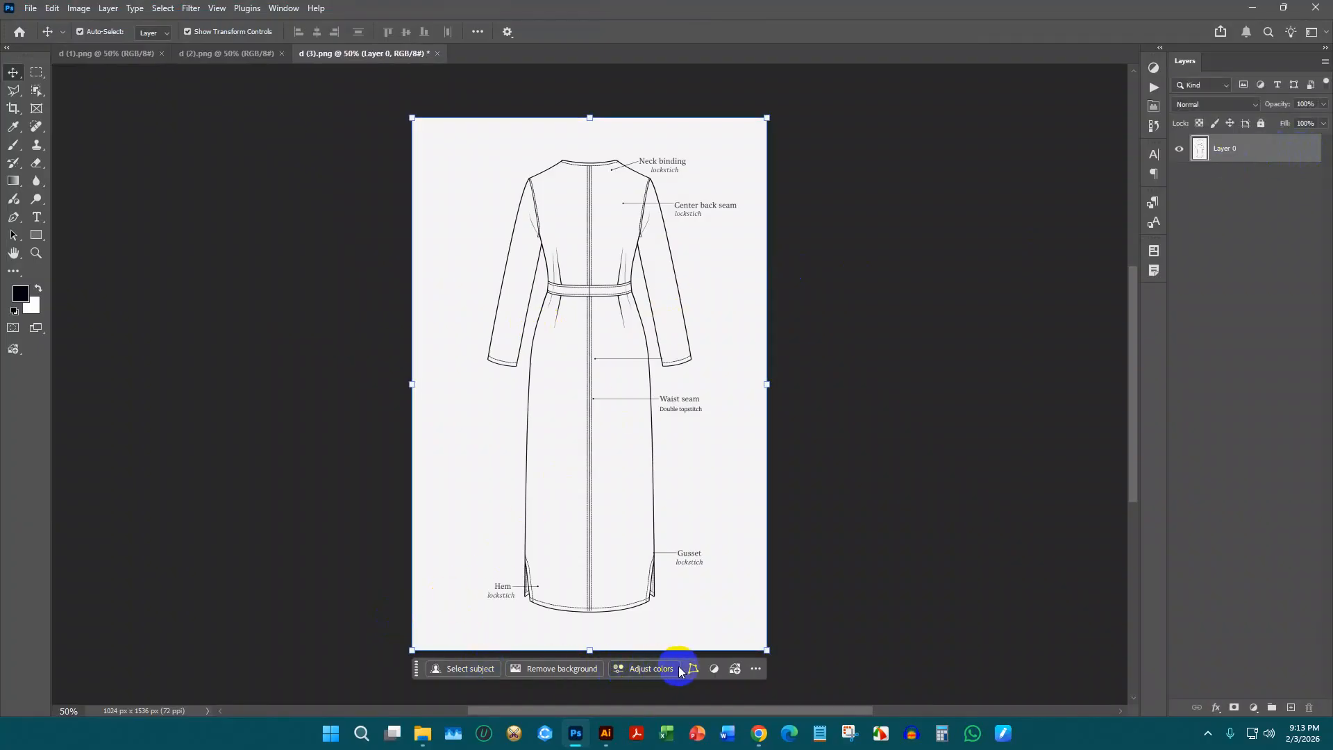
pyautogui.click(22, 355)
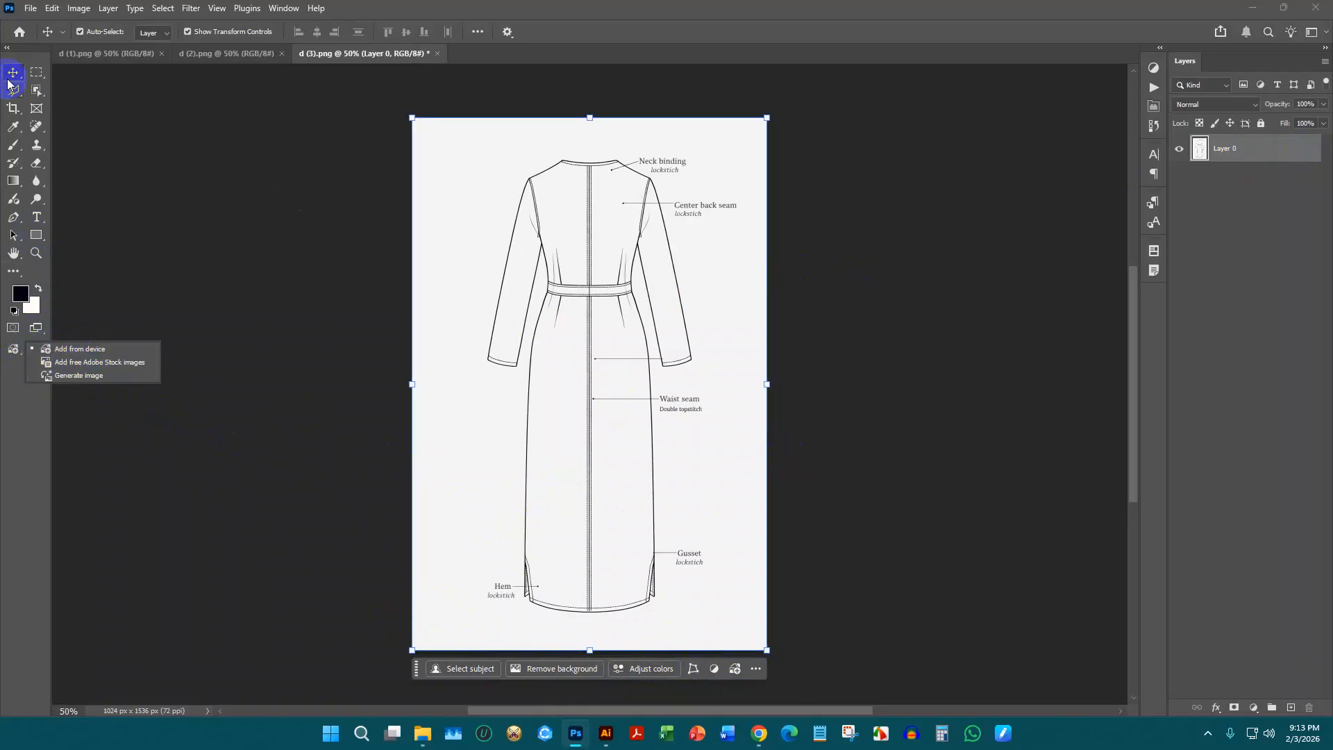
pyautogui.click(604, 256)
pyautogui.click(819, 278)
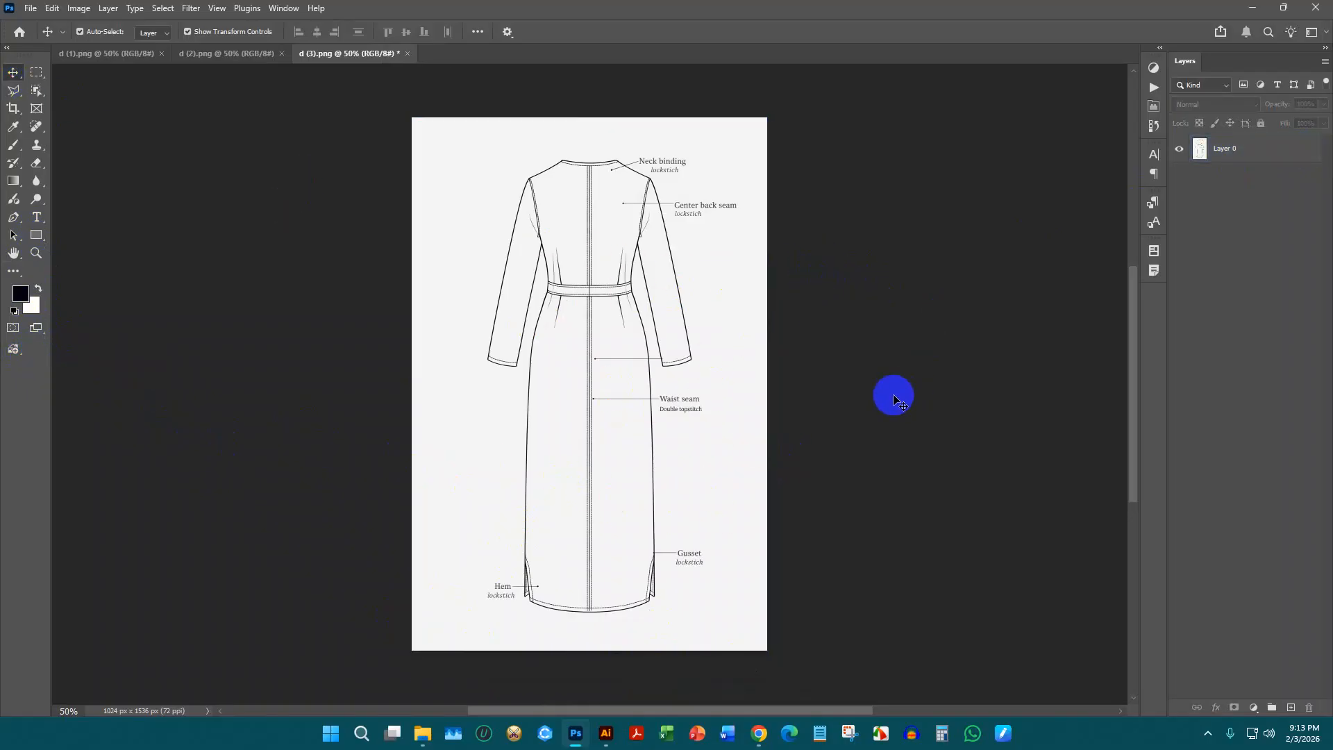
# Reorder the open documents so d (3).png comes before d (2).png, and unlock the Background layer of d (2).png
pyautogui.click(104, 53)
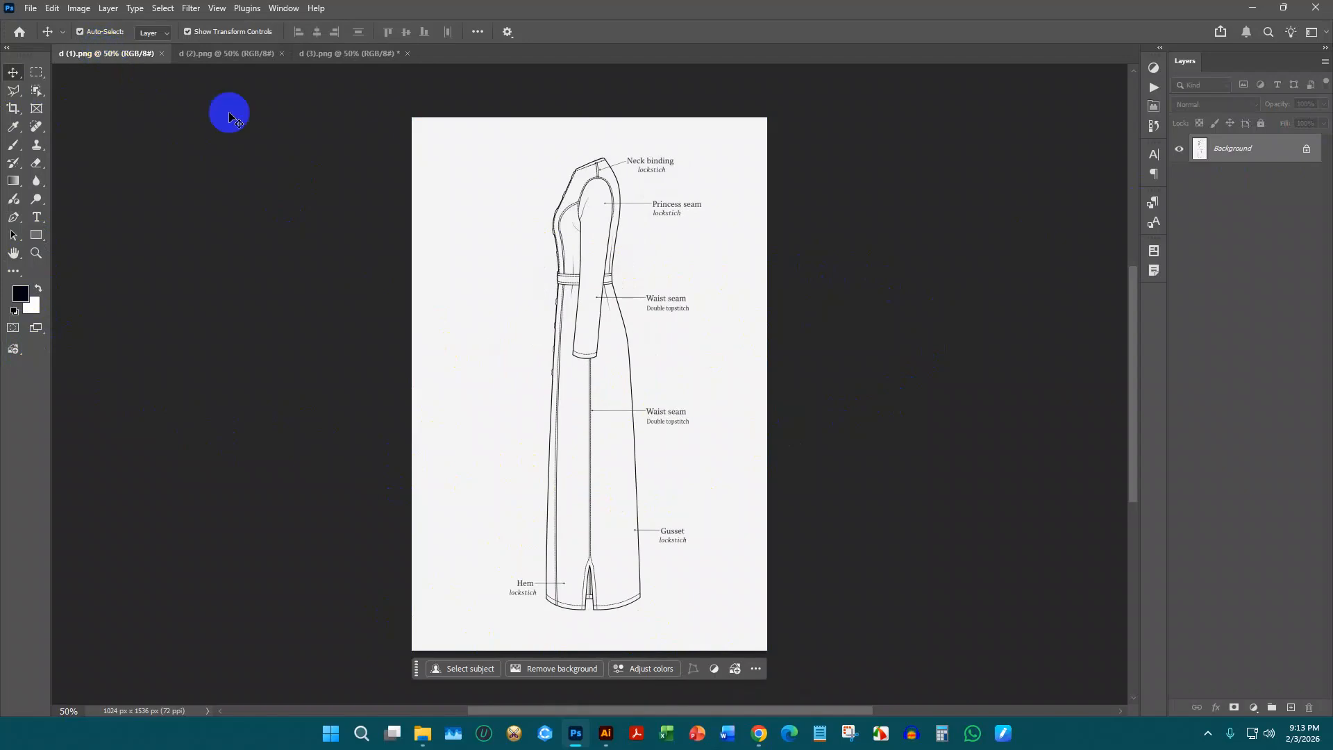
pyautogui.moveTo(181, 57); pyautogui.dragTo(352, 53)
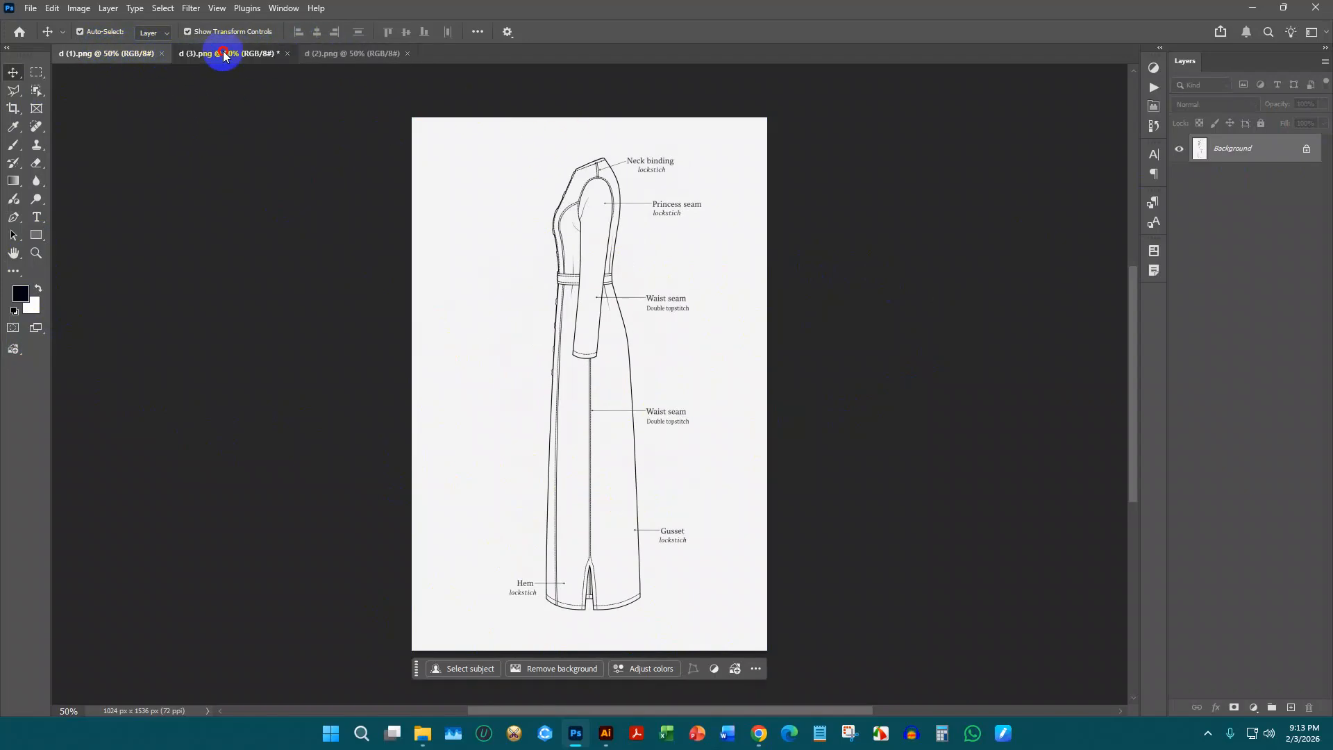
pyautogui.click(230, 53)
pyautogui.click(357, 54)
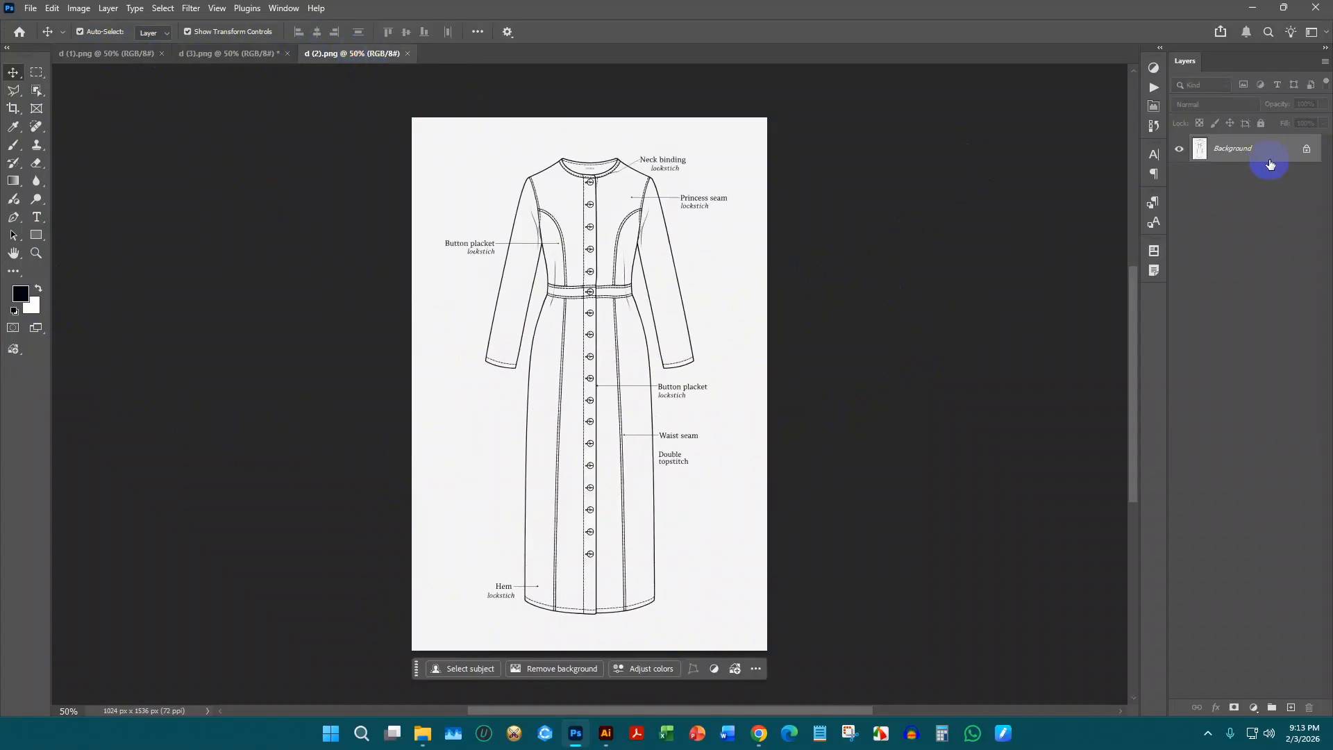
pyautogui.click(1308, 150)
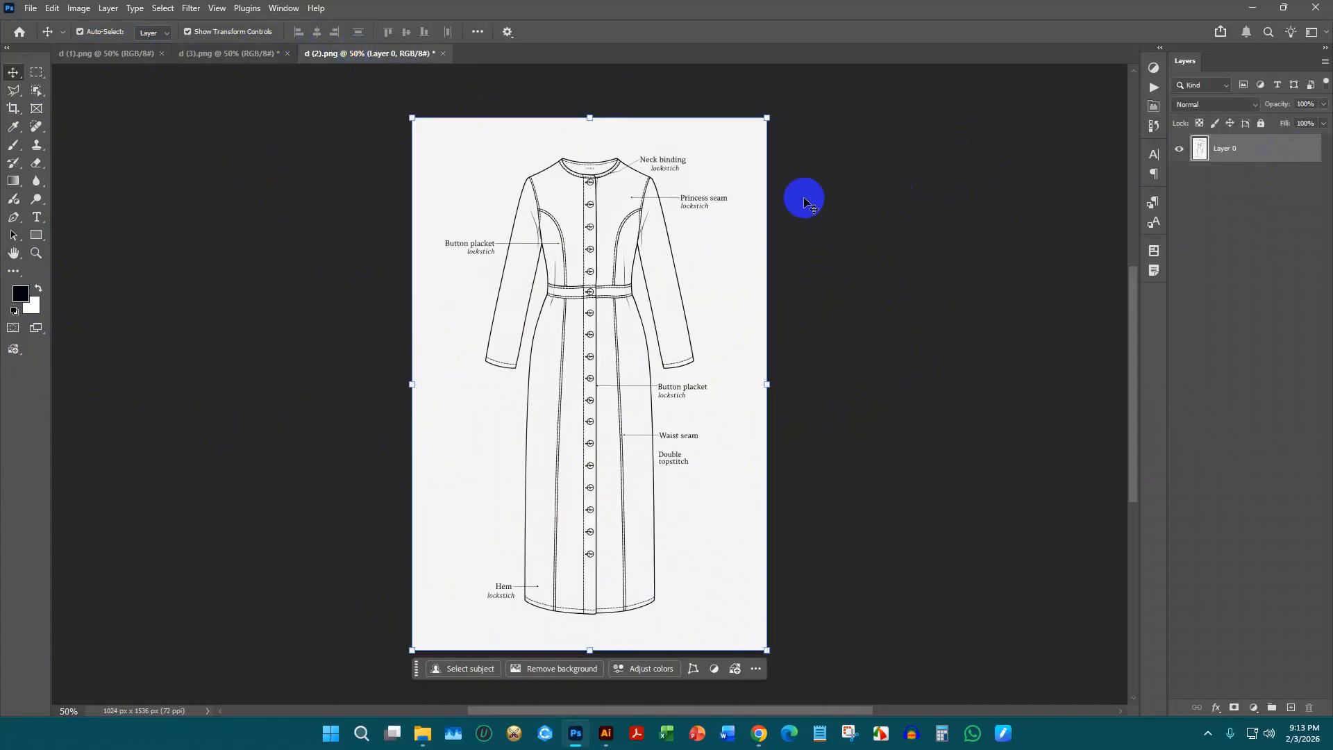
# Resample d (2).png to a resolution of 300 pixels/inch with automatic resampling
pyautogui.press('ctrl')
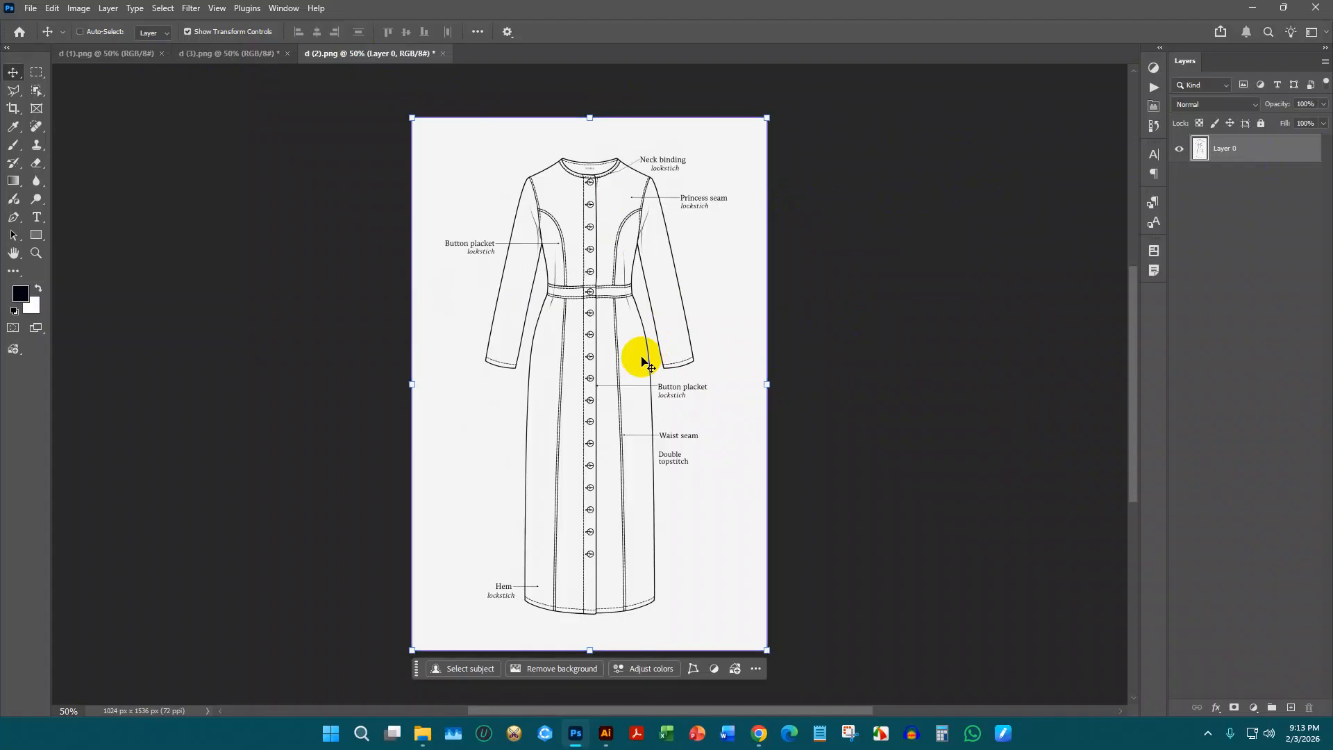
pyautogui.hotkey('ctrl', 'alt', 'i')
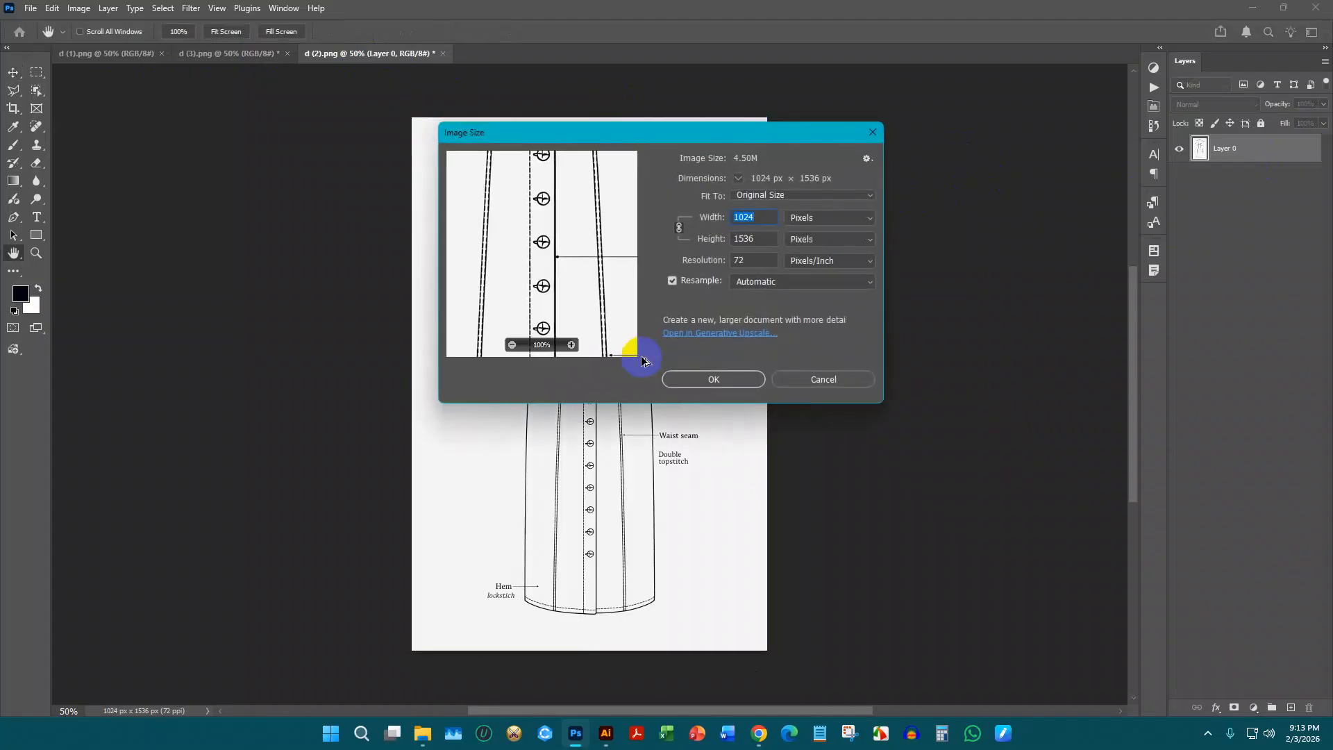
pyautogui.doubleClick(753, 260)
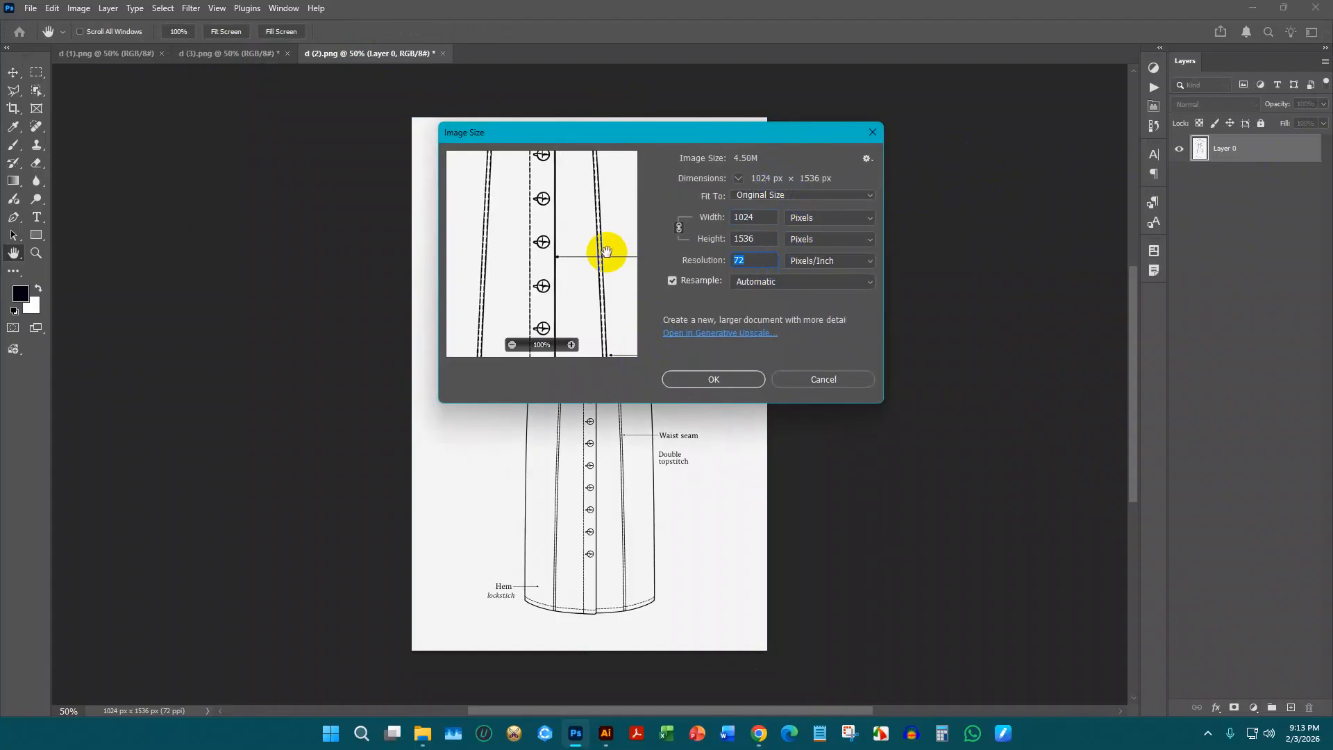
pyautogui.write('300')
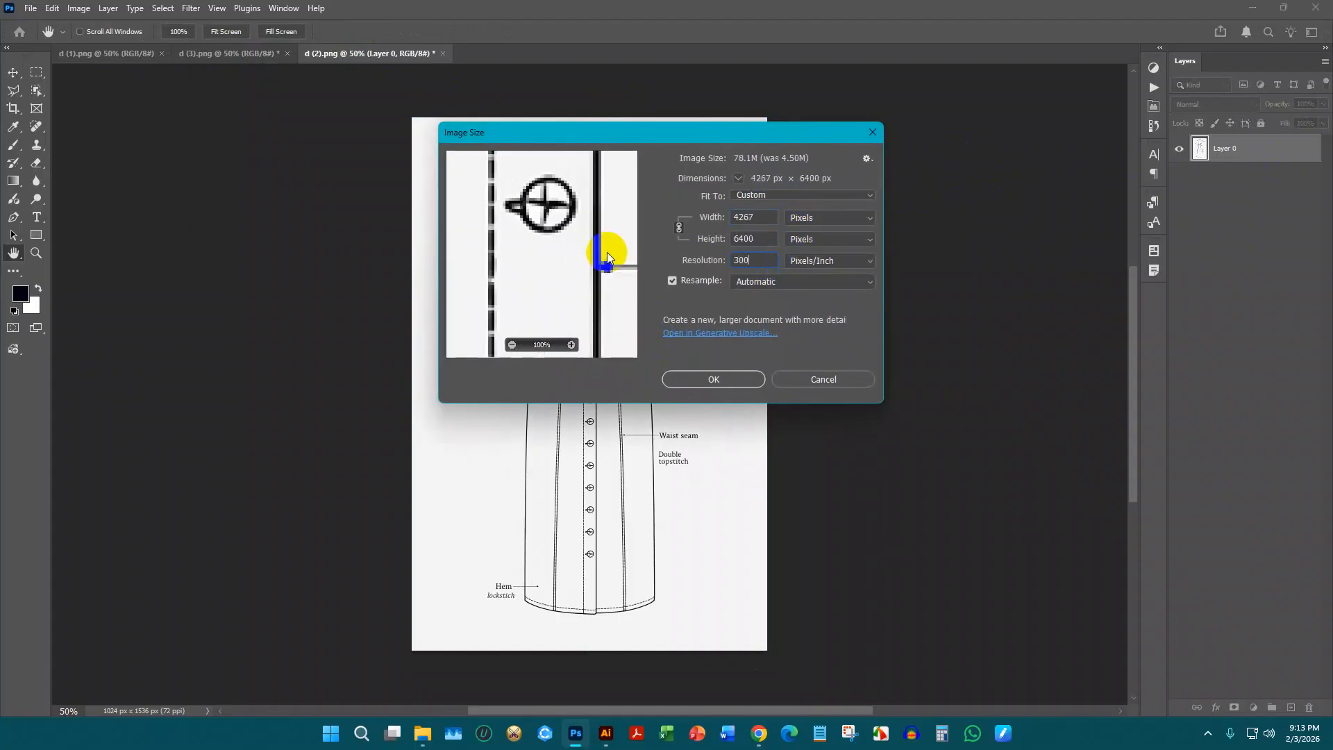
pyautogui.press('Escape')
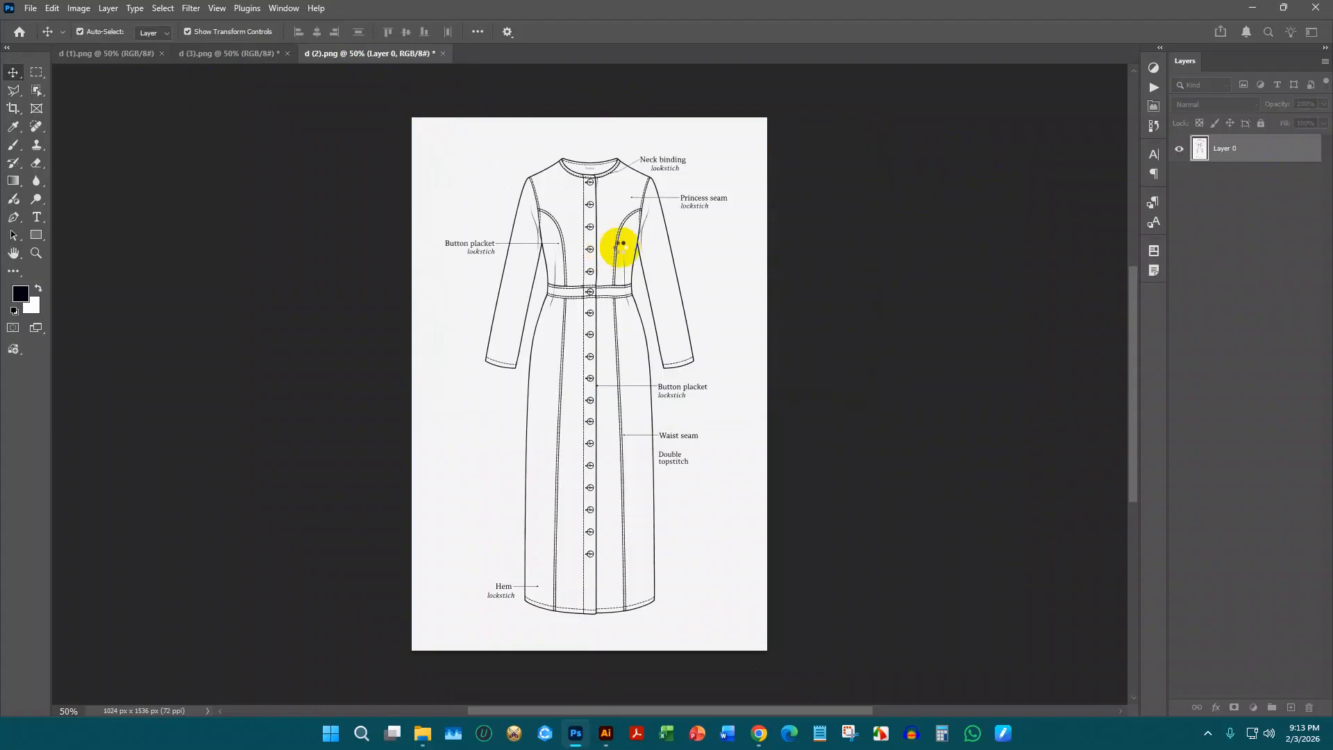
pyautogui.scroll(-10, 455, 319)
pyautogui.scroll(-4, 872, 470)
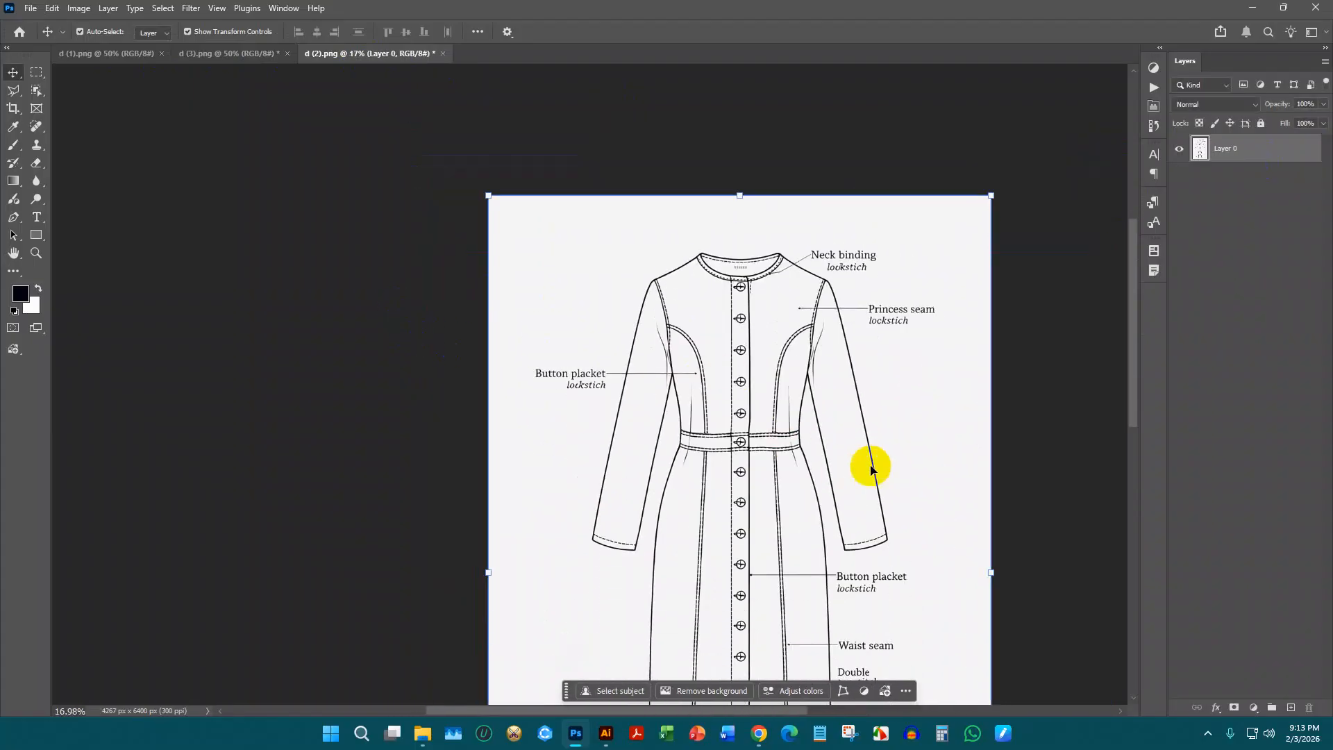
pyautogui.scroll(4, 916, 440)
pyautogui.scroll(-2, 475, 351)
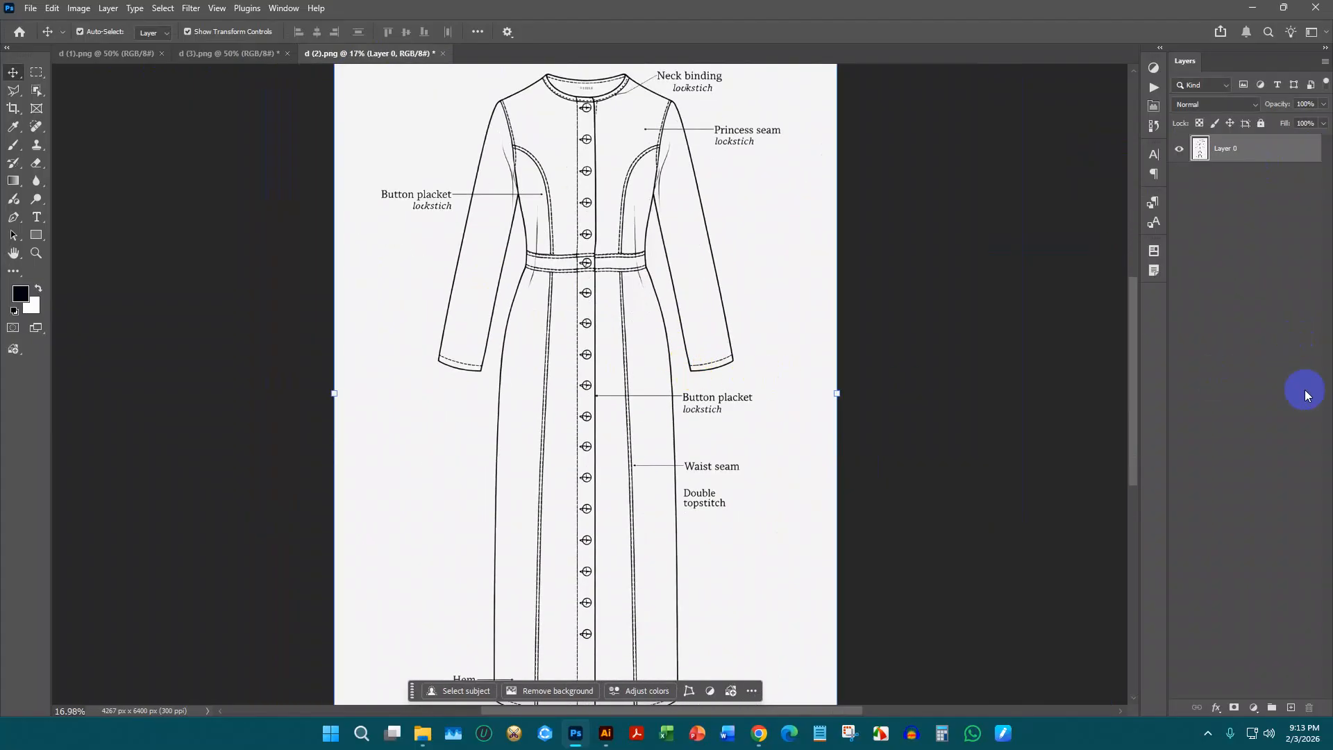
# Add a Levels adjustment layer above the front view drawing with input black at 26 and input white at 194
pyautogui.click(1255, 708)
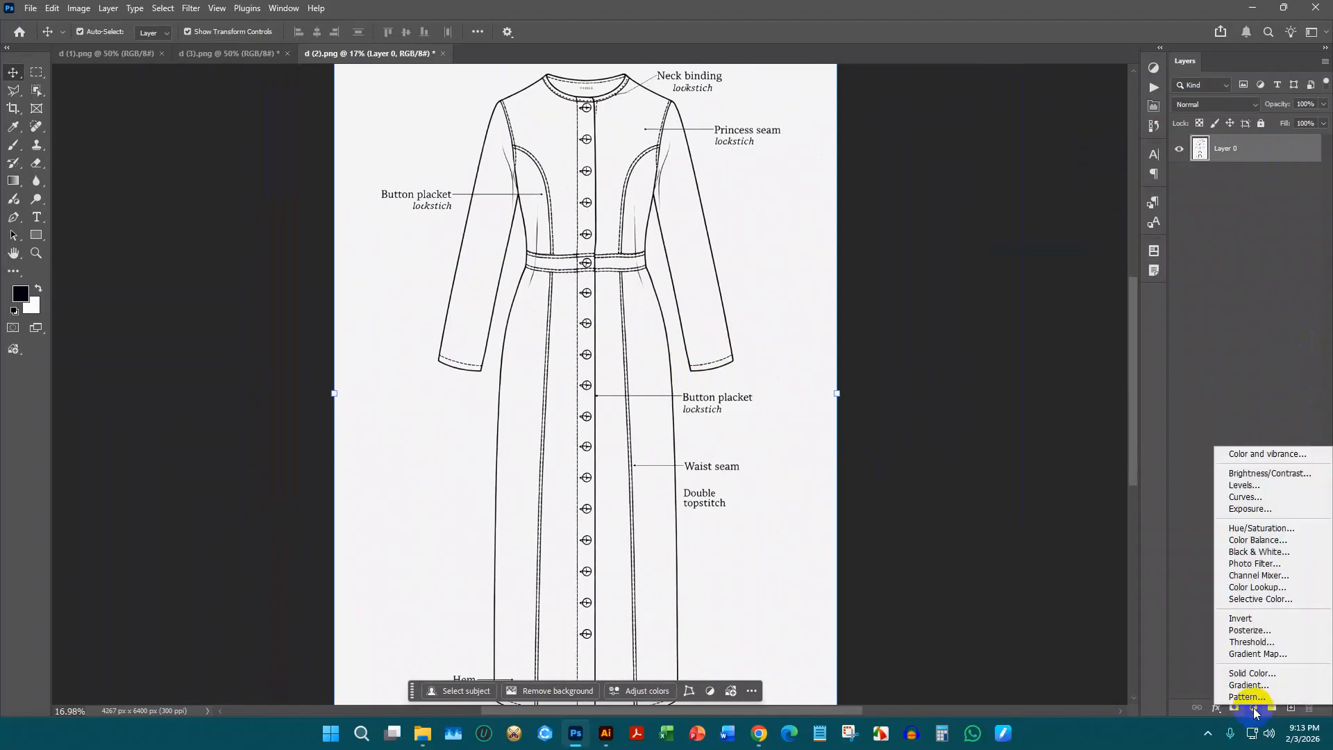
pyautogui.click(1191, 475)
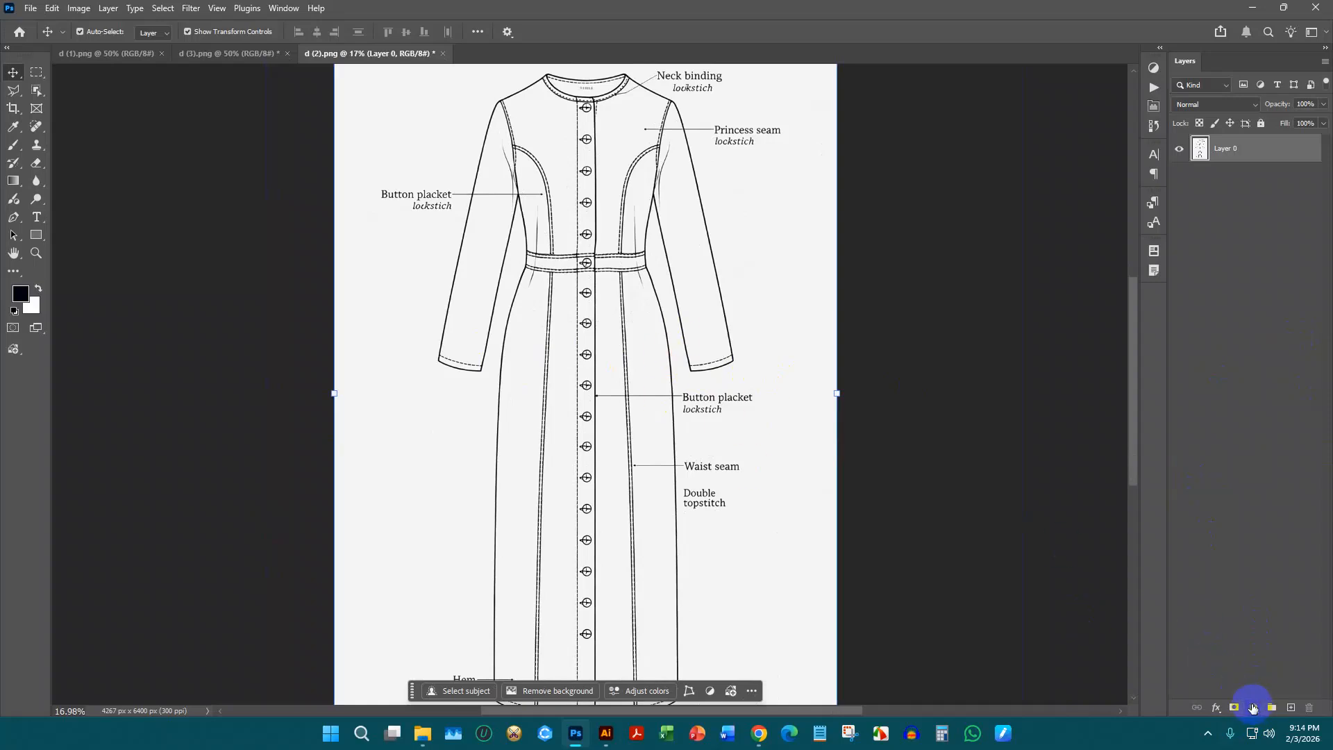
pyautogui.click(1255, 708)
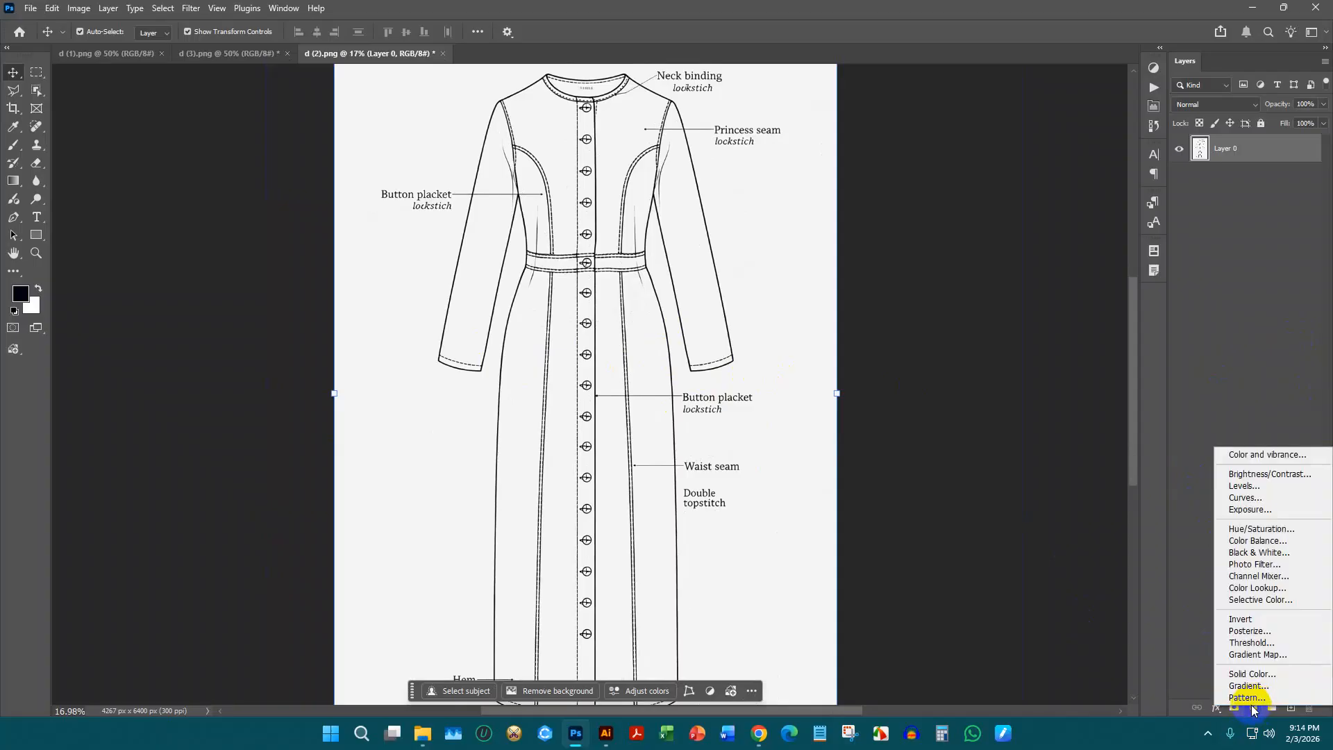
pyautogui.click(1266, 486)
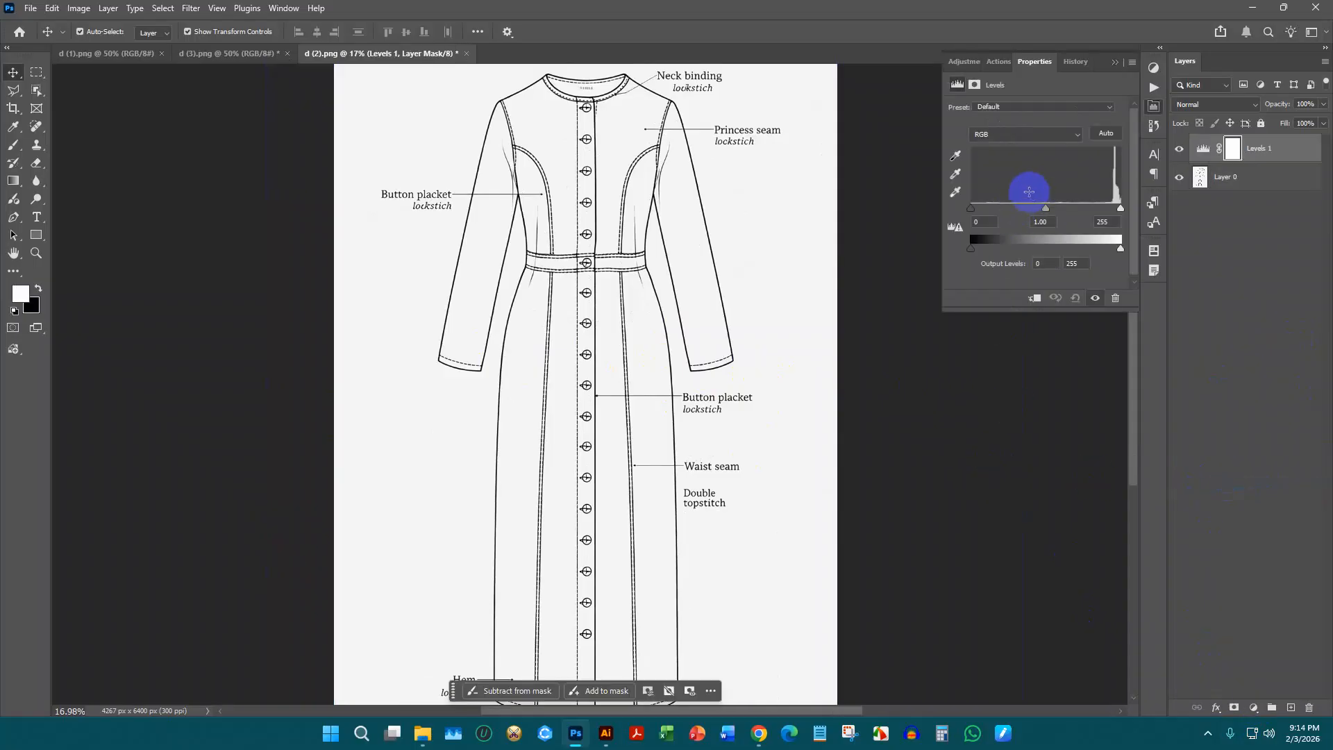
pyautogui.moveTo(971, 208); pyautogui.dragTo(986, 209)
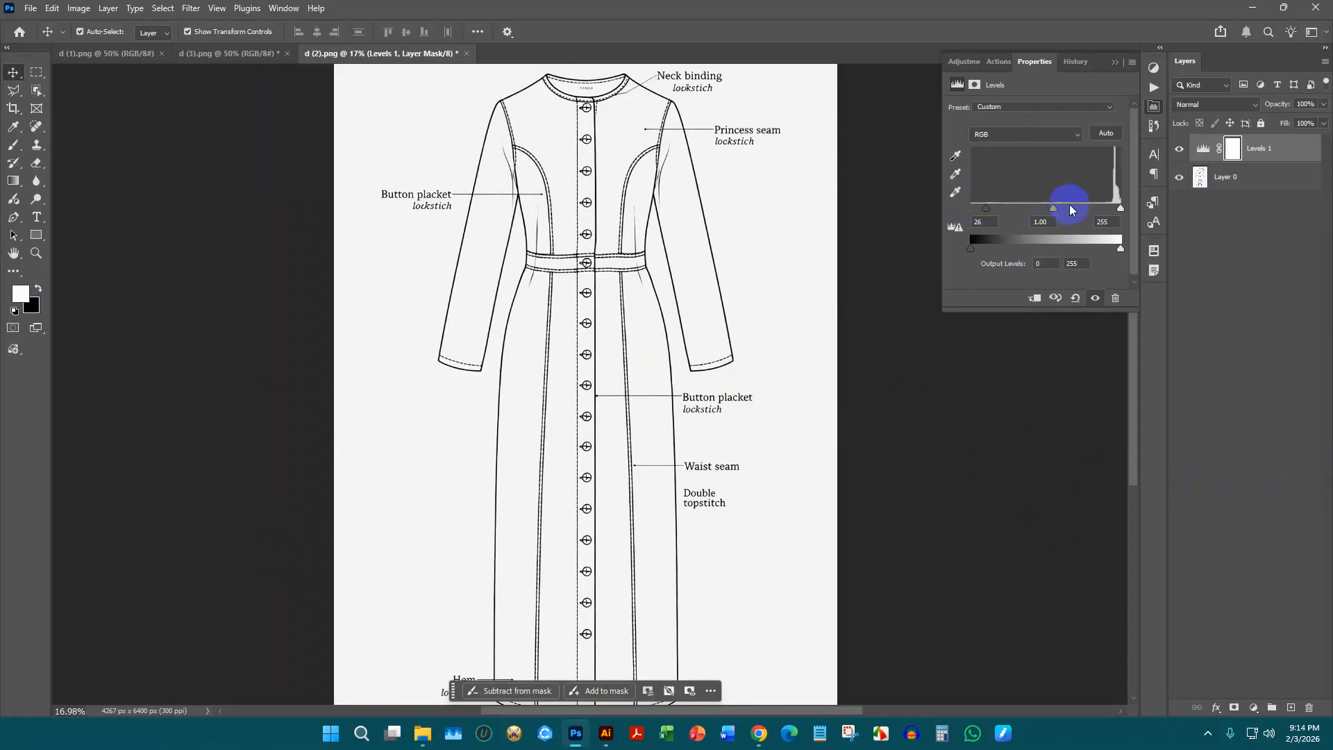
pyautogui.moveTo(1120, 212); pyautogui.dragTo(1089, 212)
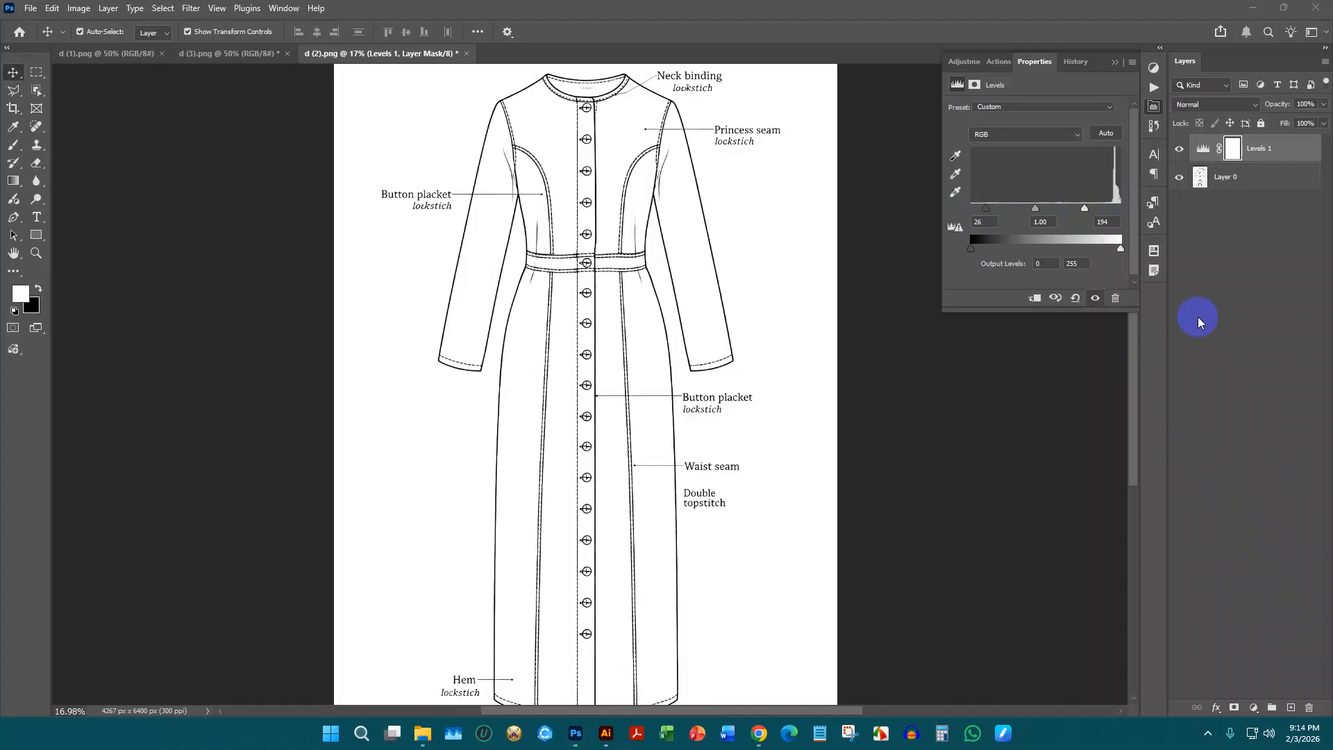
# Examine the linework, stitching, buttons and labels of the front view drawing up close, closing the Levels settings along the way
pyautogui.click(657, 426)
pyautogui.scroll(3, 562, 378)
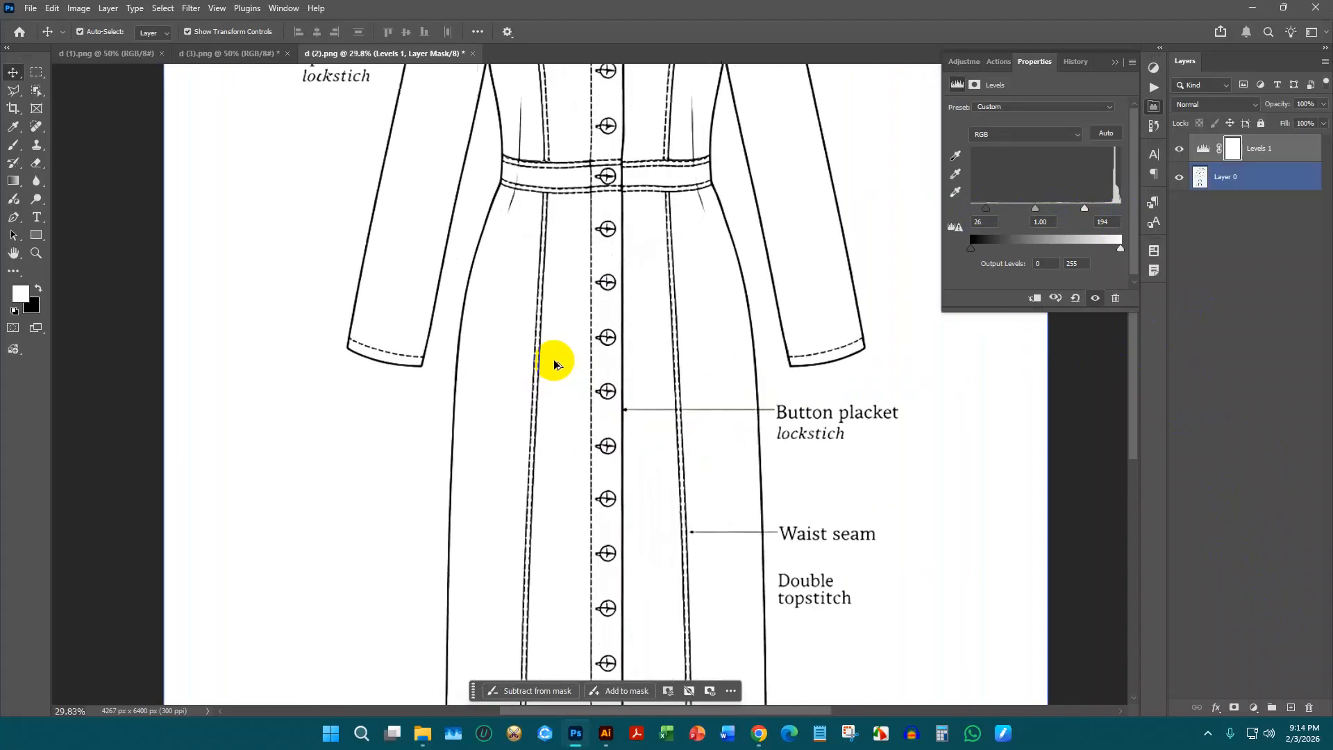
pyautogui.scroll(2, 554, 360)
pyautogui.scroll(-3, 467, 349)
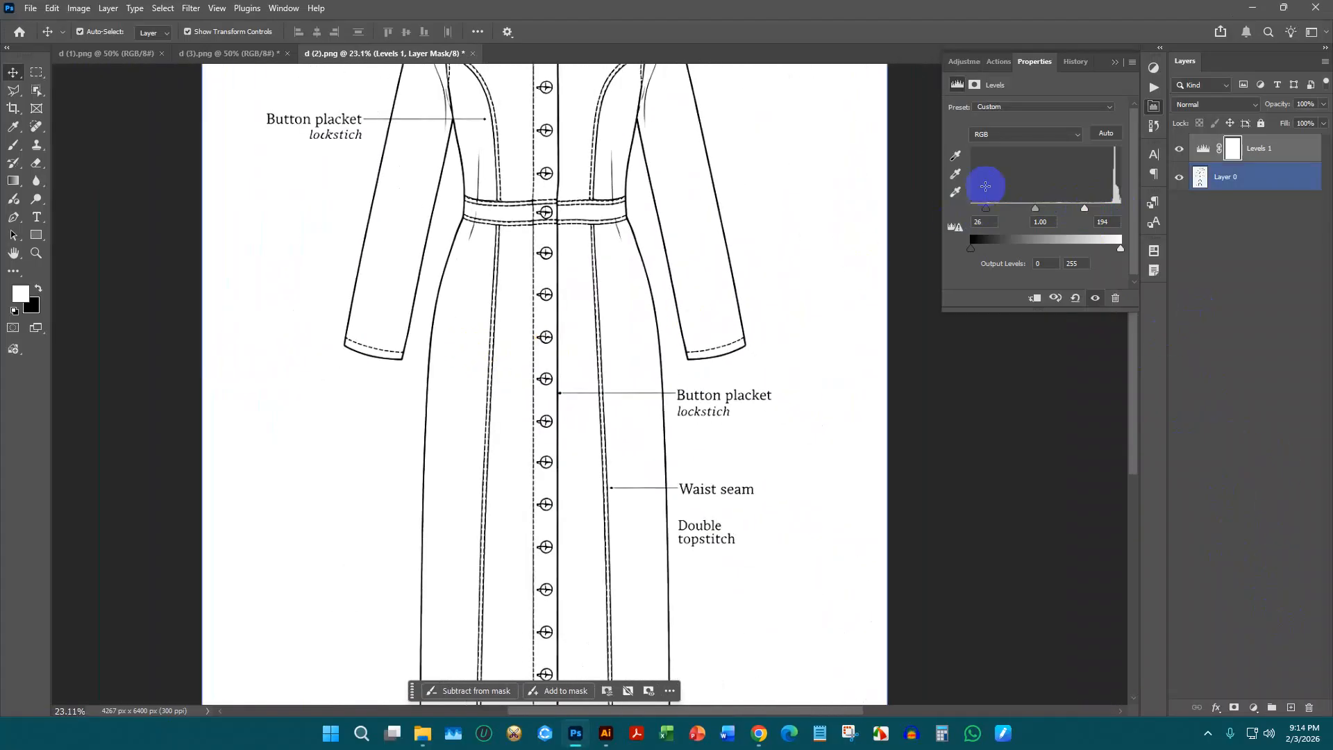
pyautogui.click(1115, 62)
pyautogui.scroll(-2, 762, 306)
pyautogui.scroll(3, 512, 289)
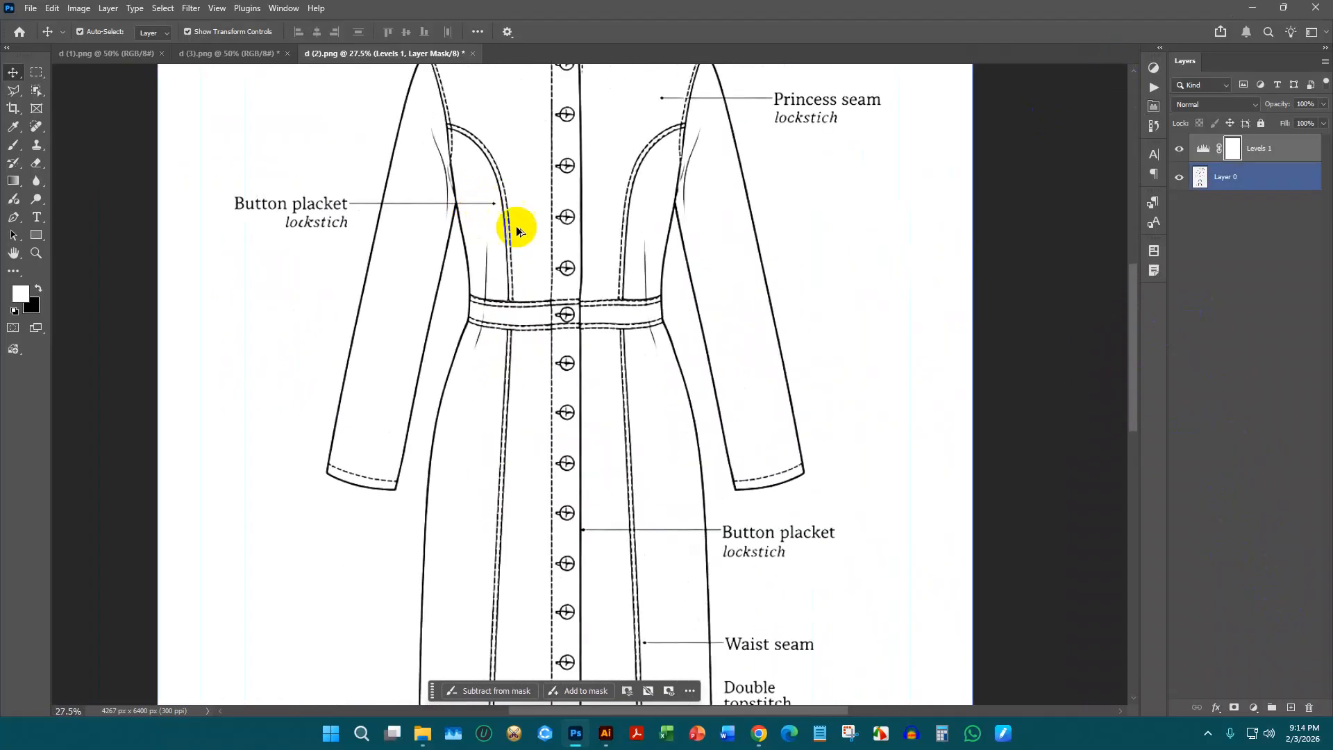
pyautogui.scroll(1, 500, 253)
pyautogui.scroll(-2, 566, 328)
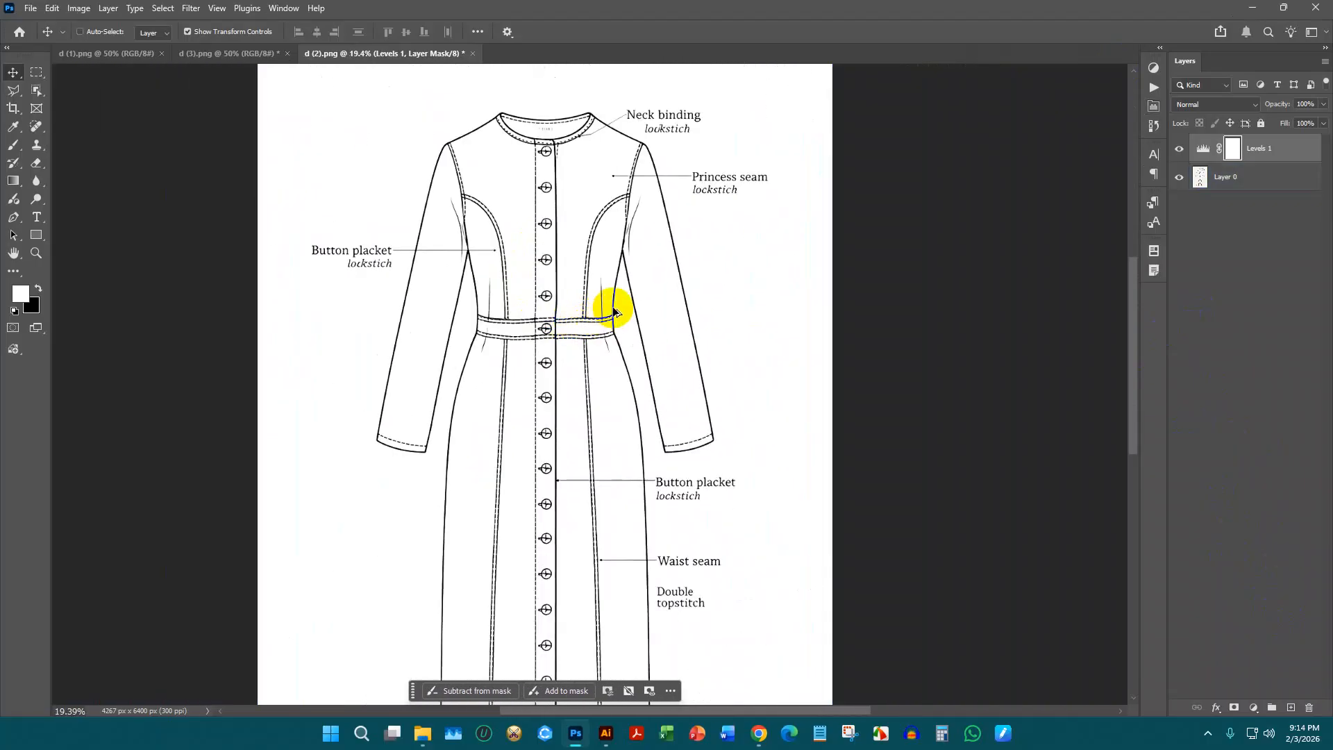
# Export the front view drawing for web with the JPEG High preset as d-(2).jpg on Local Disk (D:)
pyautogui.hotkey('ctrl', 'alt', 'shift', 's')
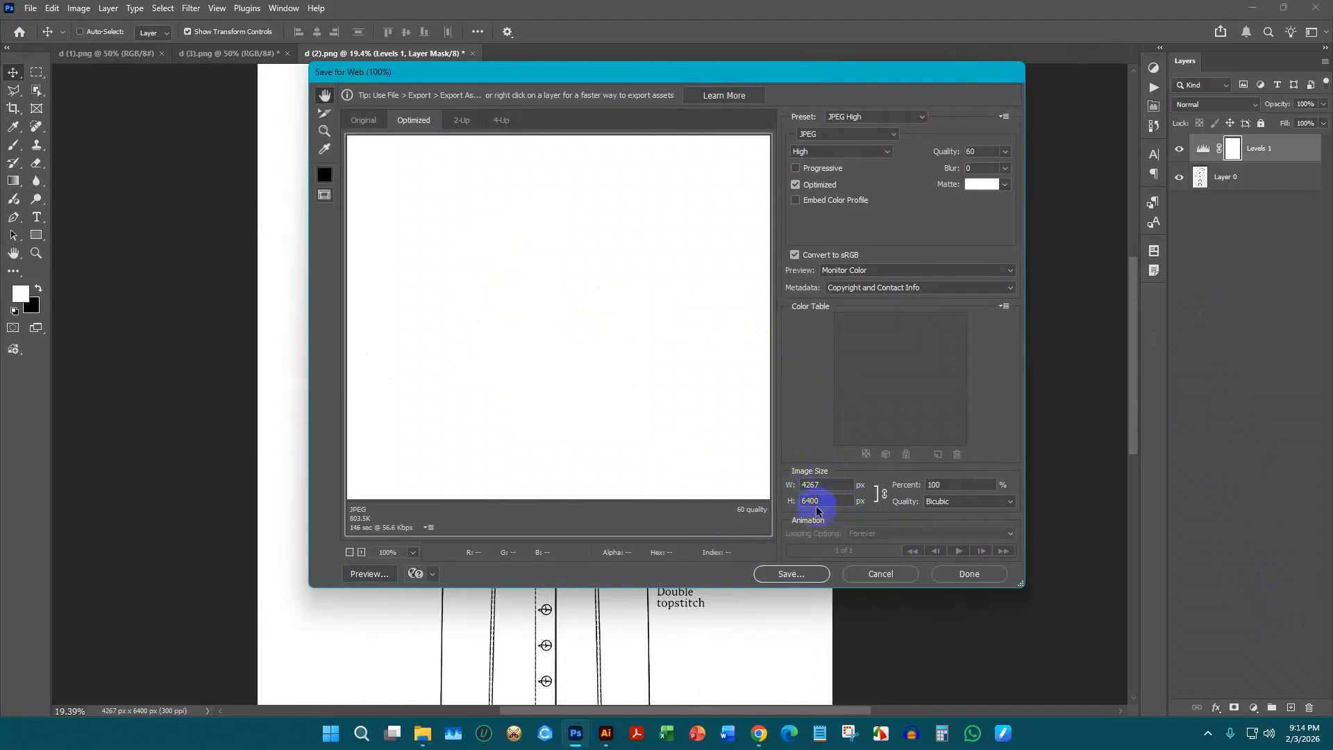
pyautogui.click(808, 573)
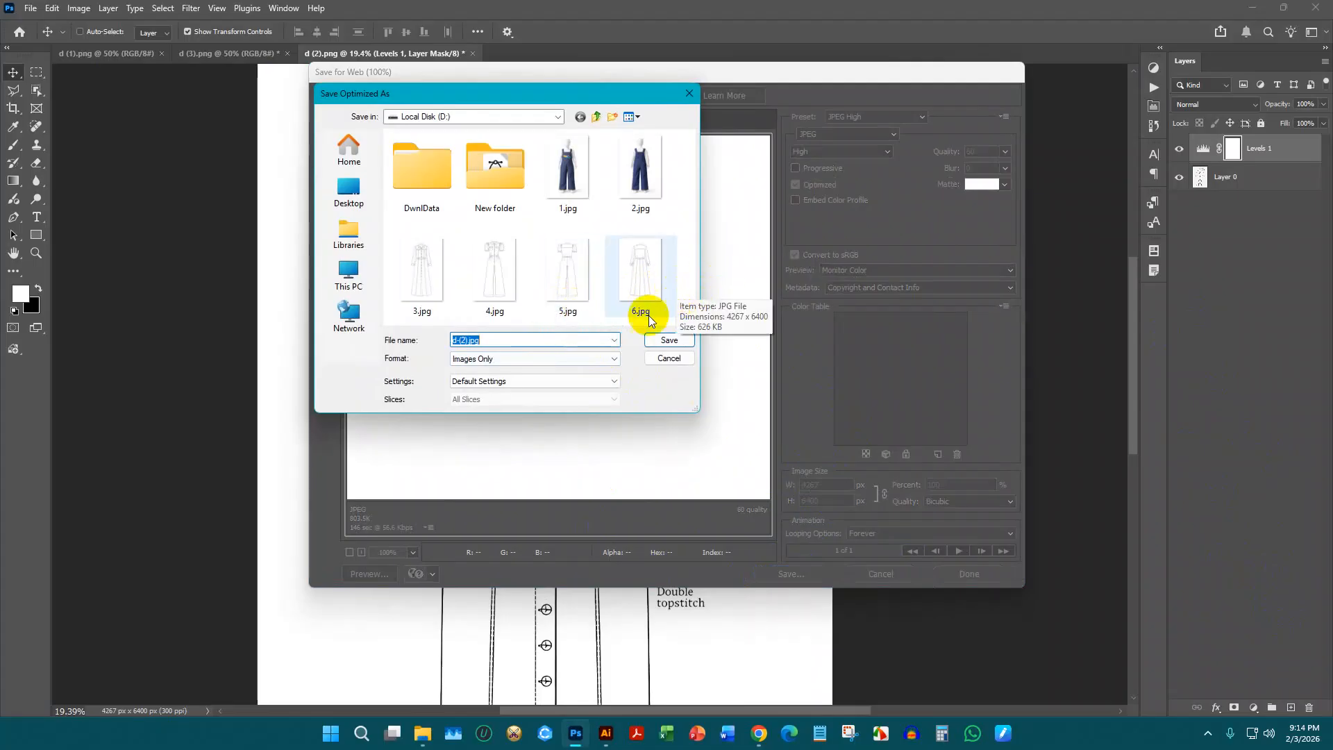
pyautogui.click(681, 217)
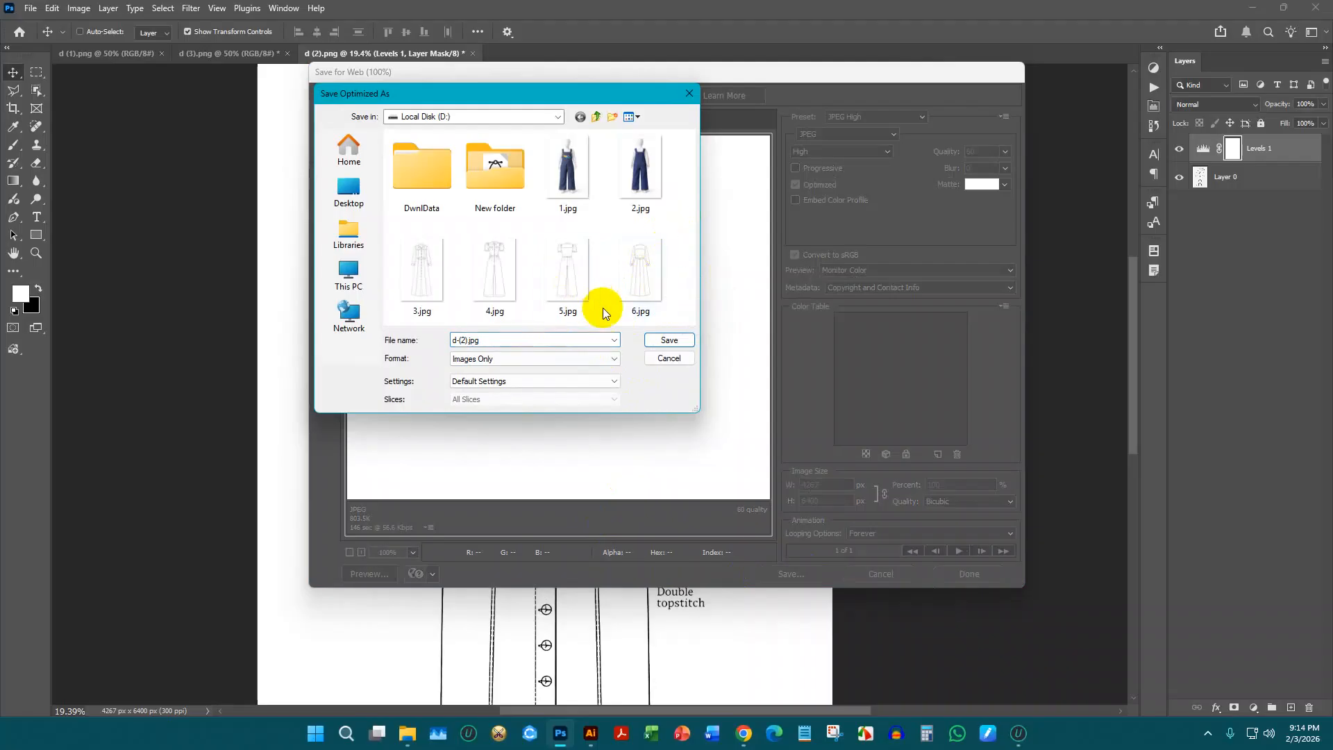
pyautogui.click(665, 338)
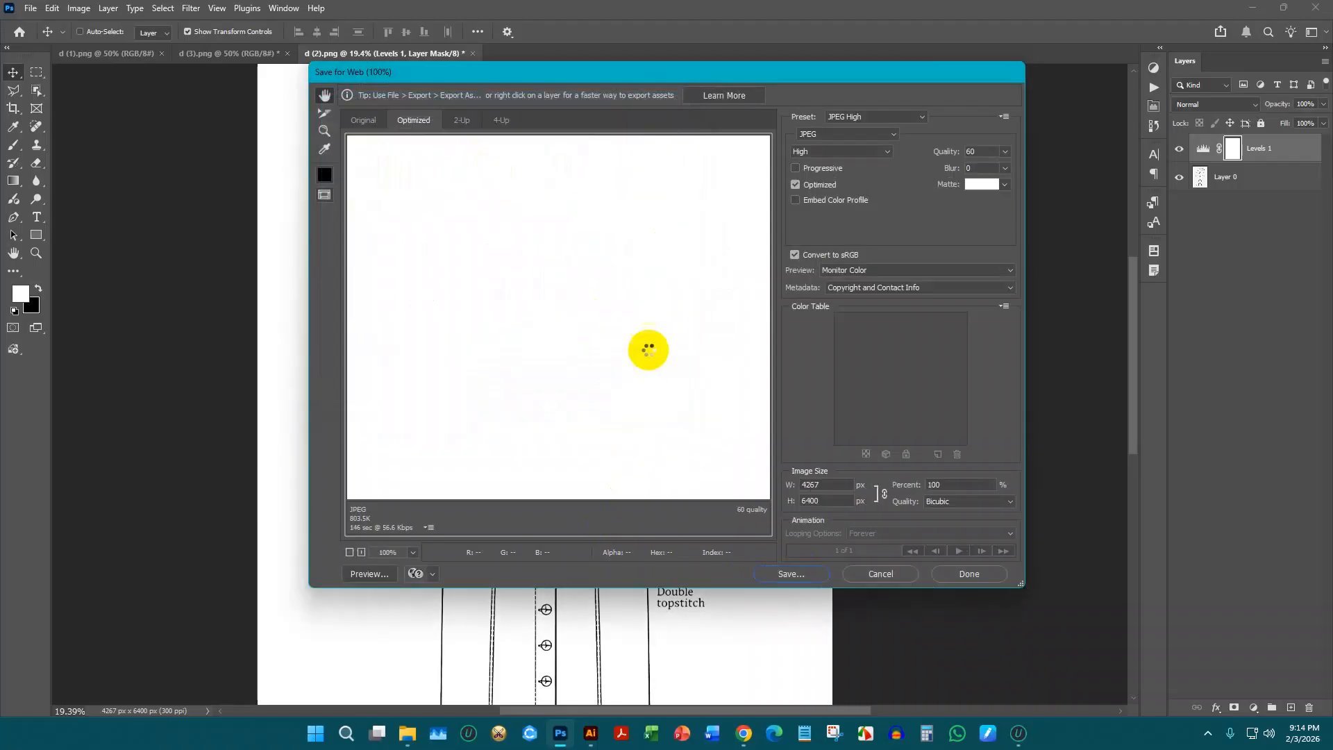
# Switch to File Explorer to check for the exported JPEG on Local Disk (D:), and return to Photoshop
pyautogui.moveTo(408, 733)
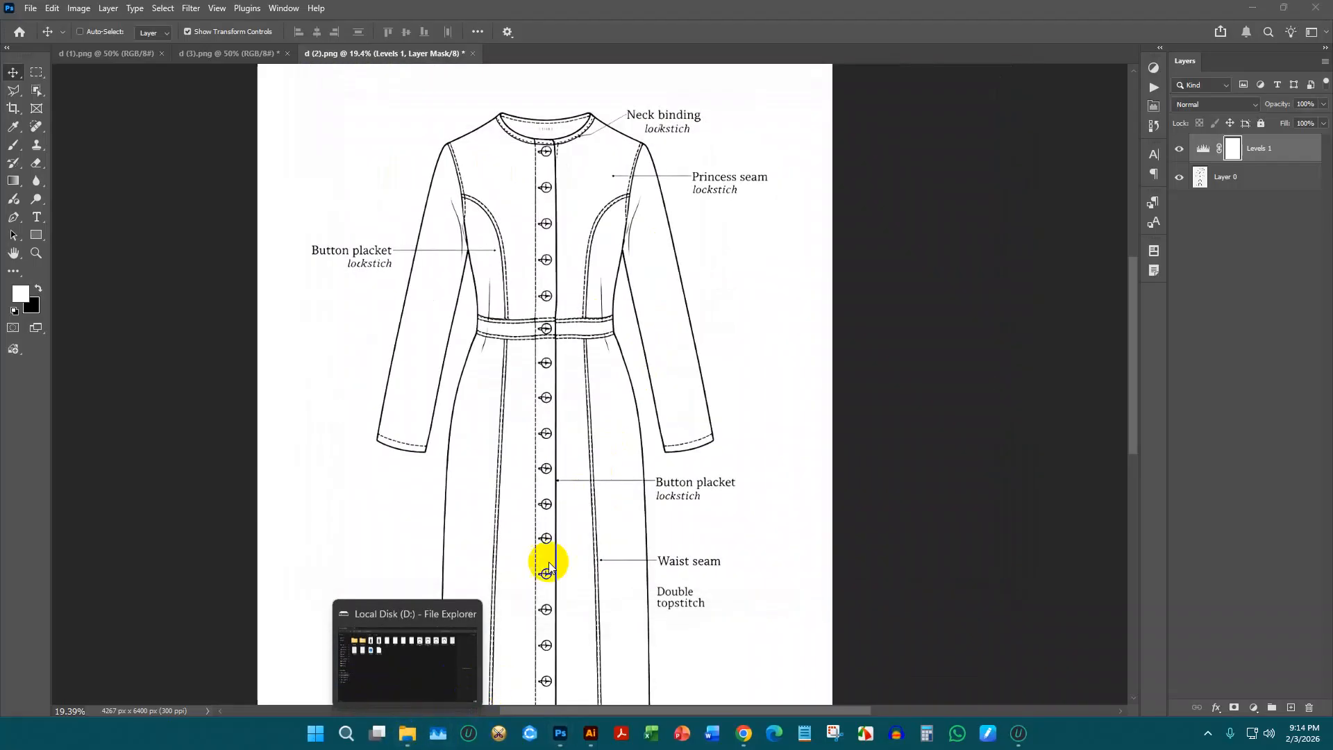
pyautogui.click(425, 644)
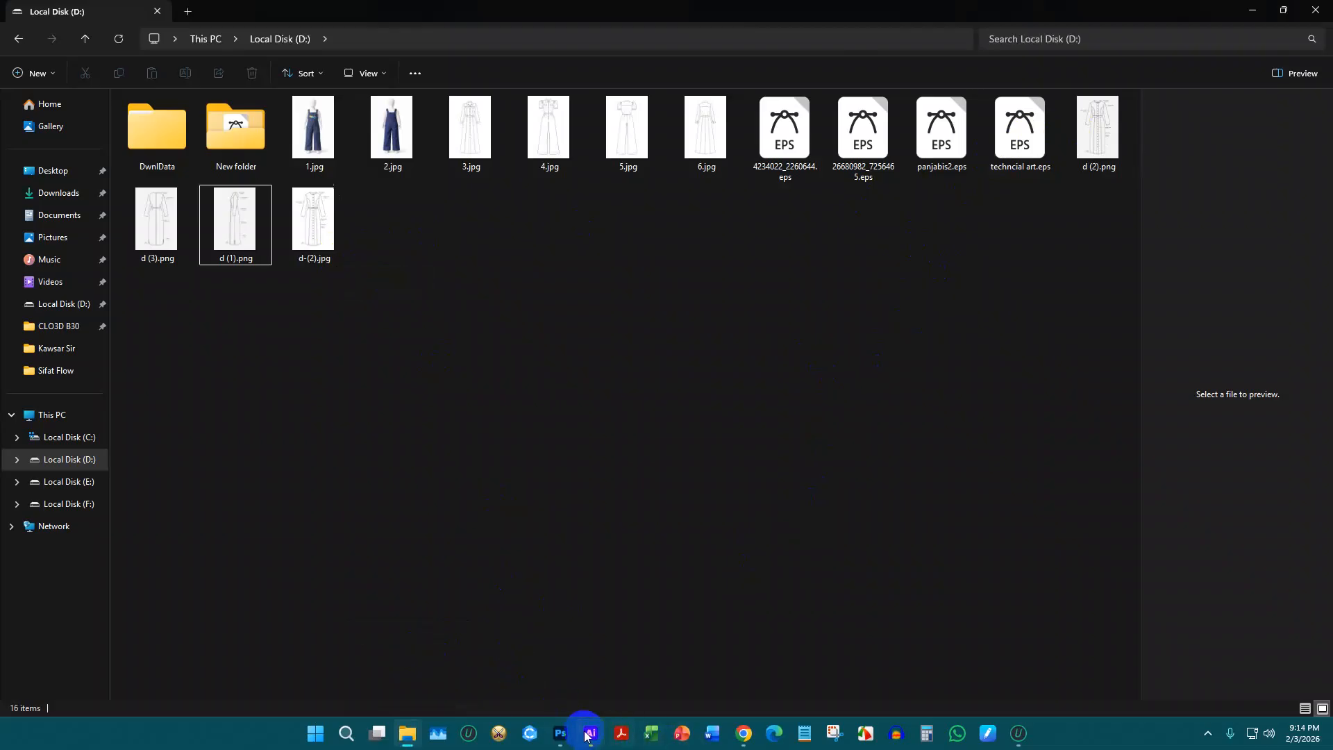
pyautogui.click(560, 733)
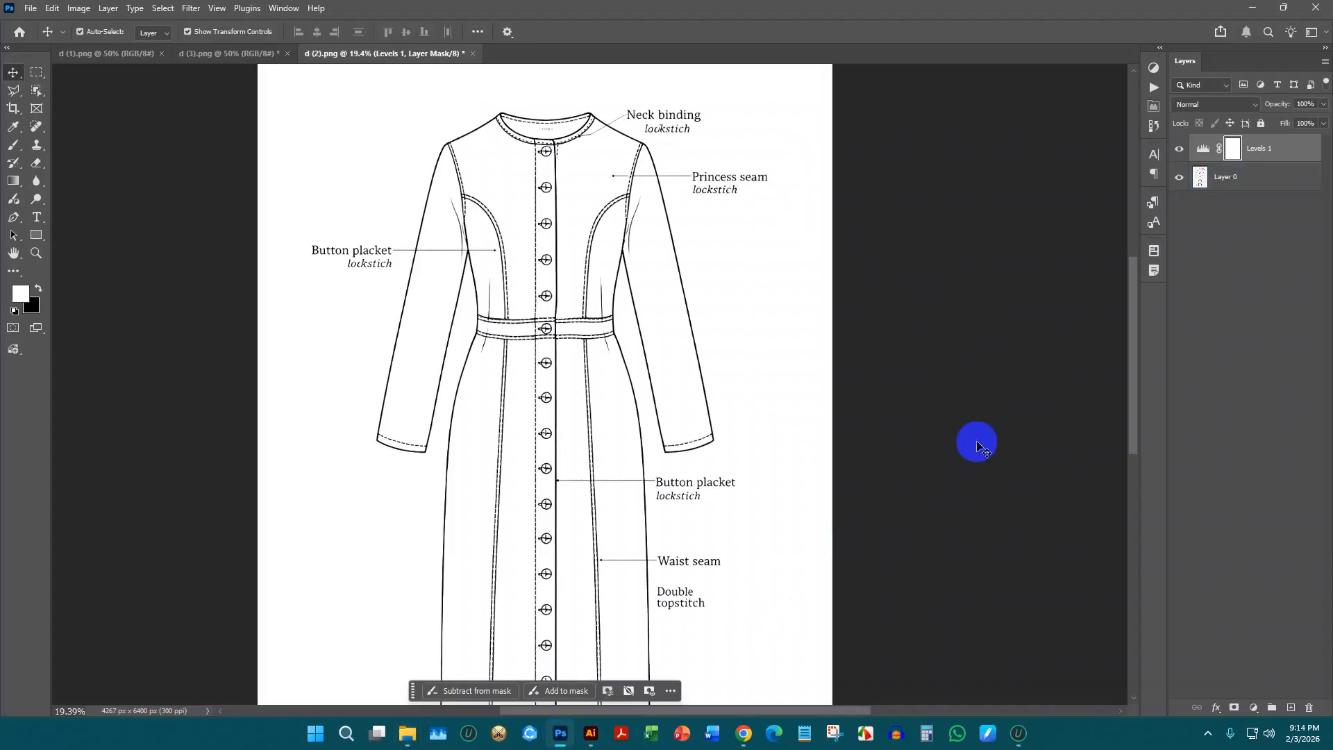
# Export the front view drawing for web as PNG-24, overwriting d (2).png on Local Disk (D:)
pyautogui.hotkey('ctrl', 'alt', 'shift', 's')
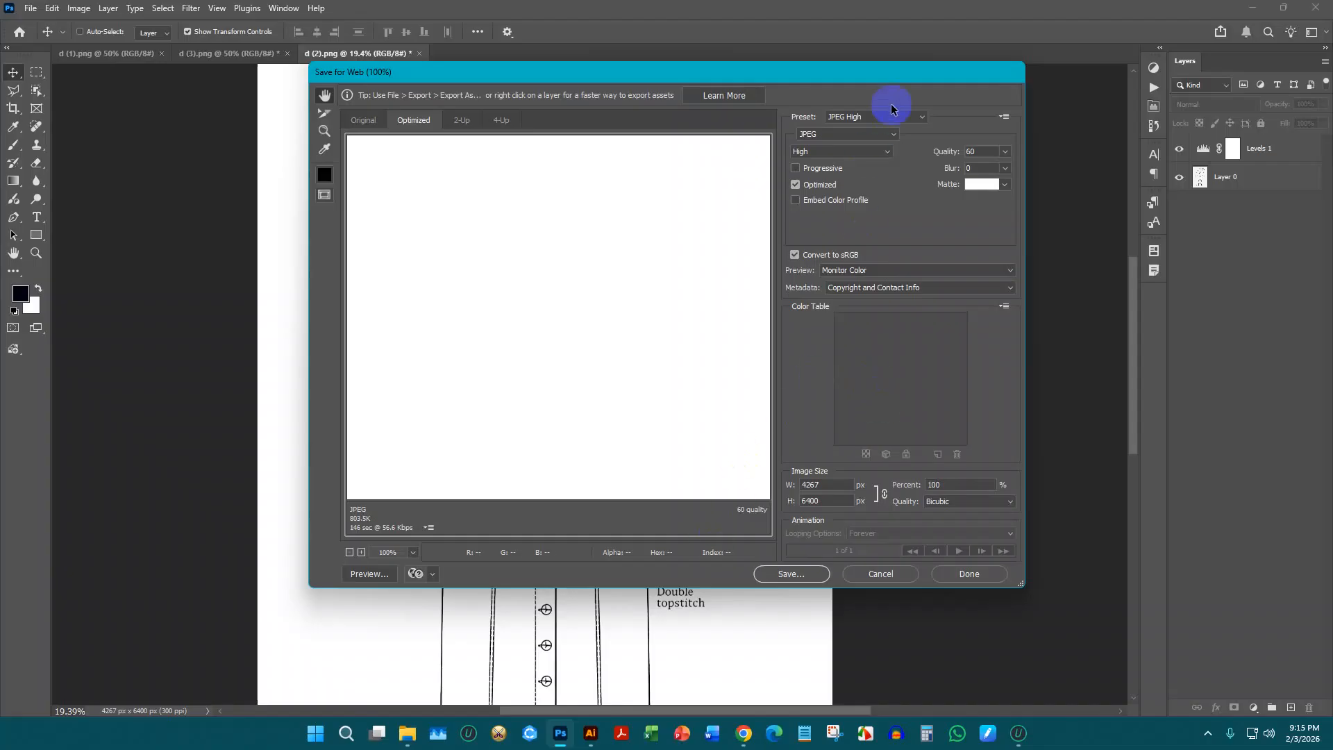
pyautogui.click(869, 134)
pyautogui.click(840, 179)
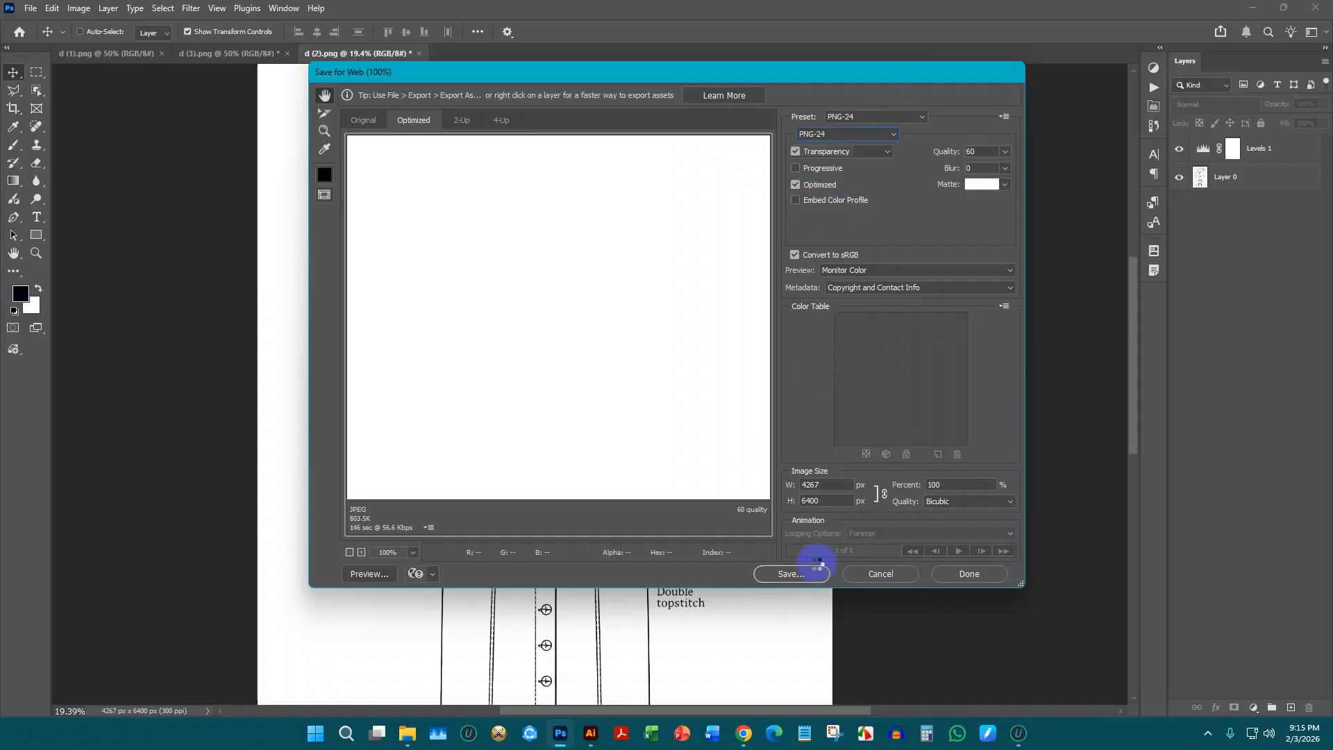
pyautogui.click(783, 575)
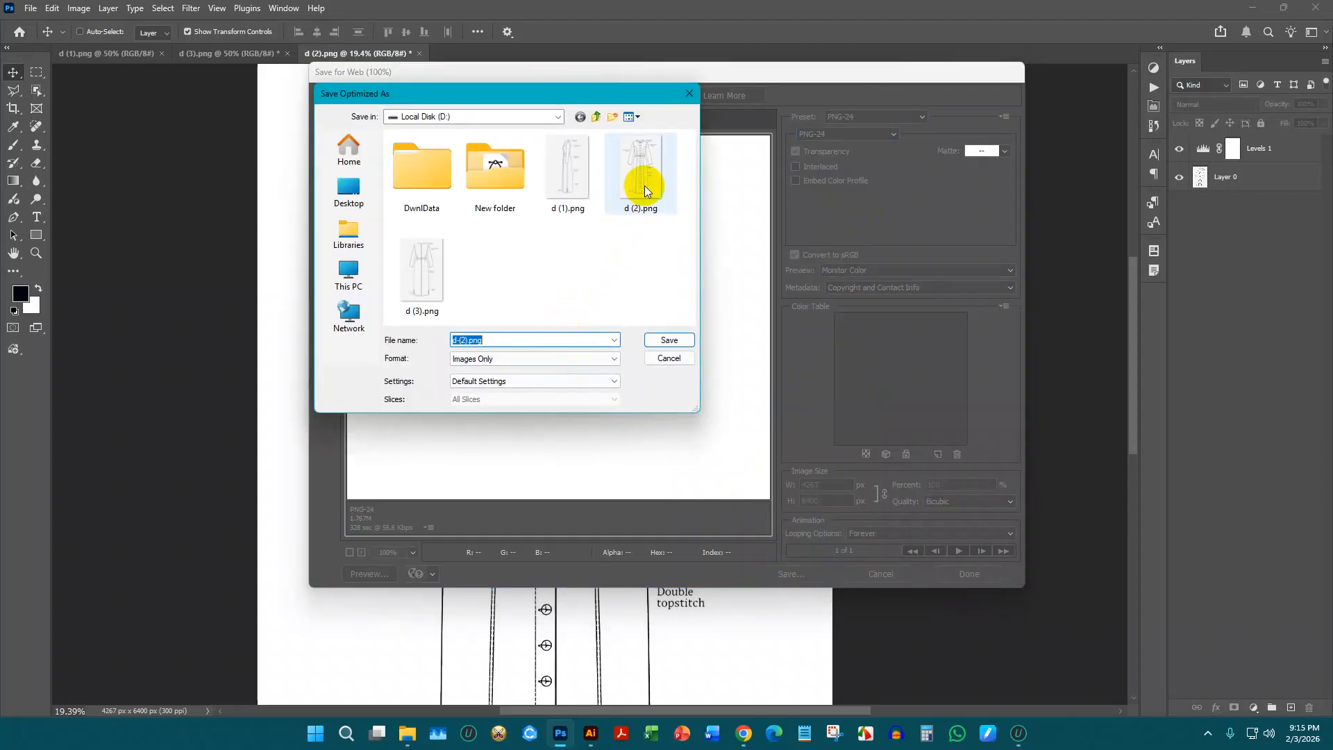
pyautogui.click(644, 186)
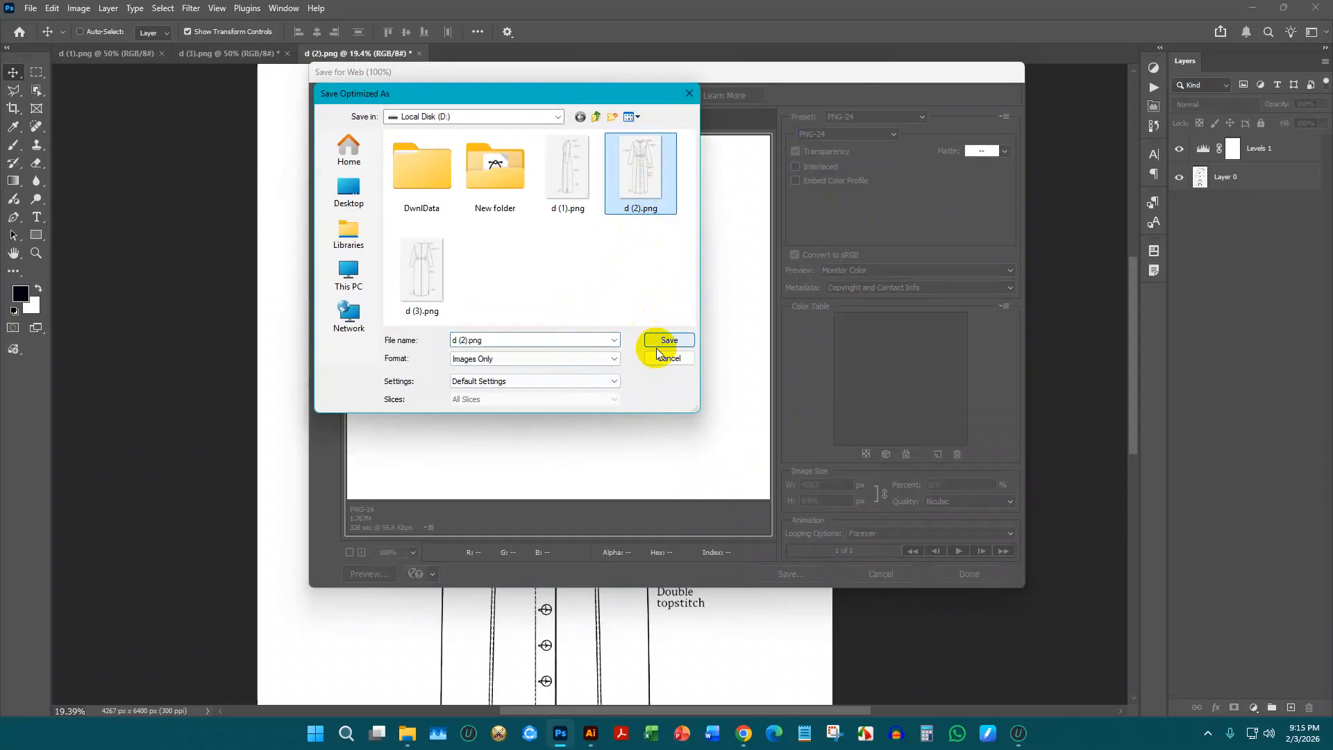
pyautogui.click(668, 341)
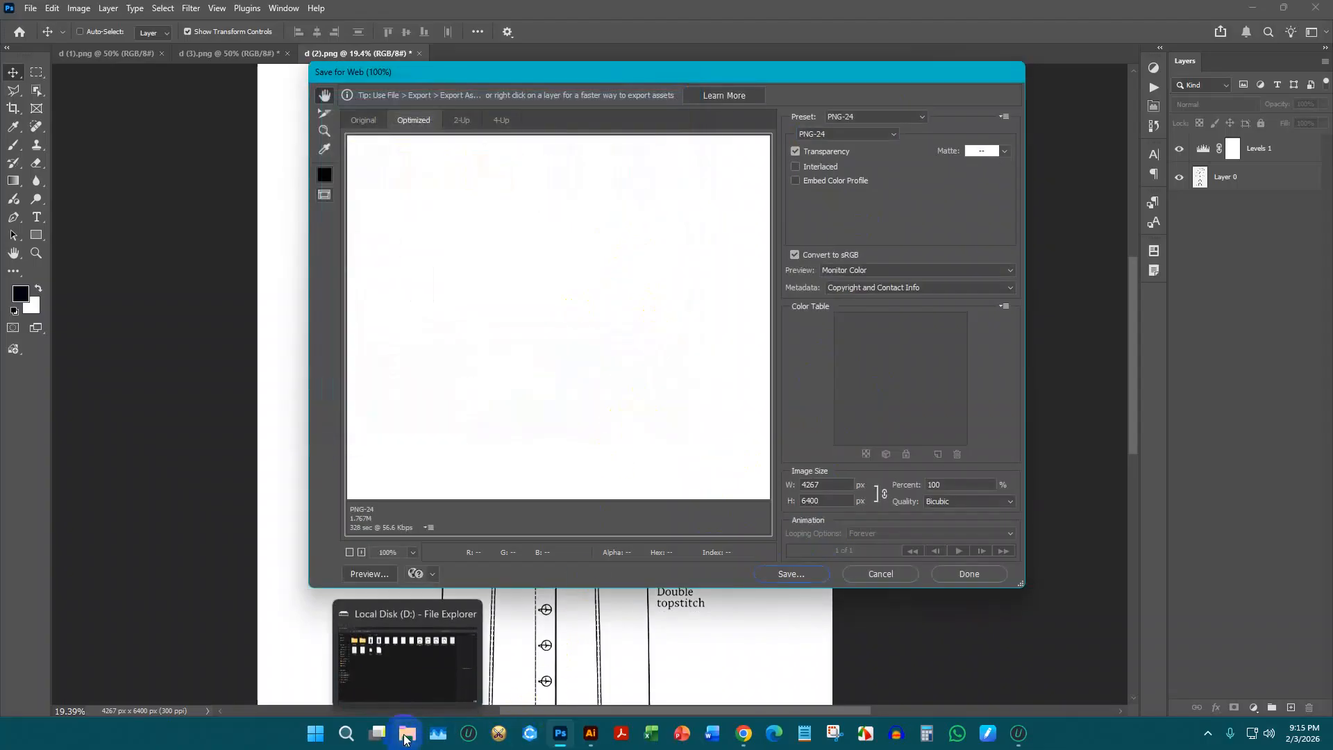
# Switch to File Explorer and delete the exported d-(2).jpg from Local Disk (D:)
pyautogui.click(406, 736)
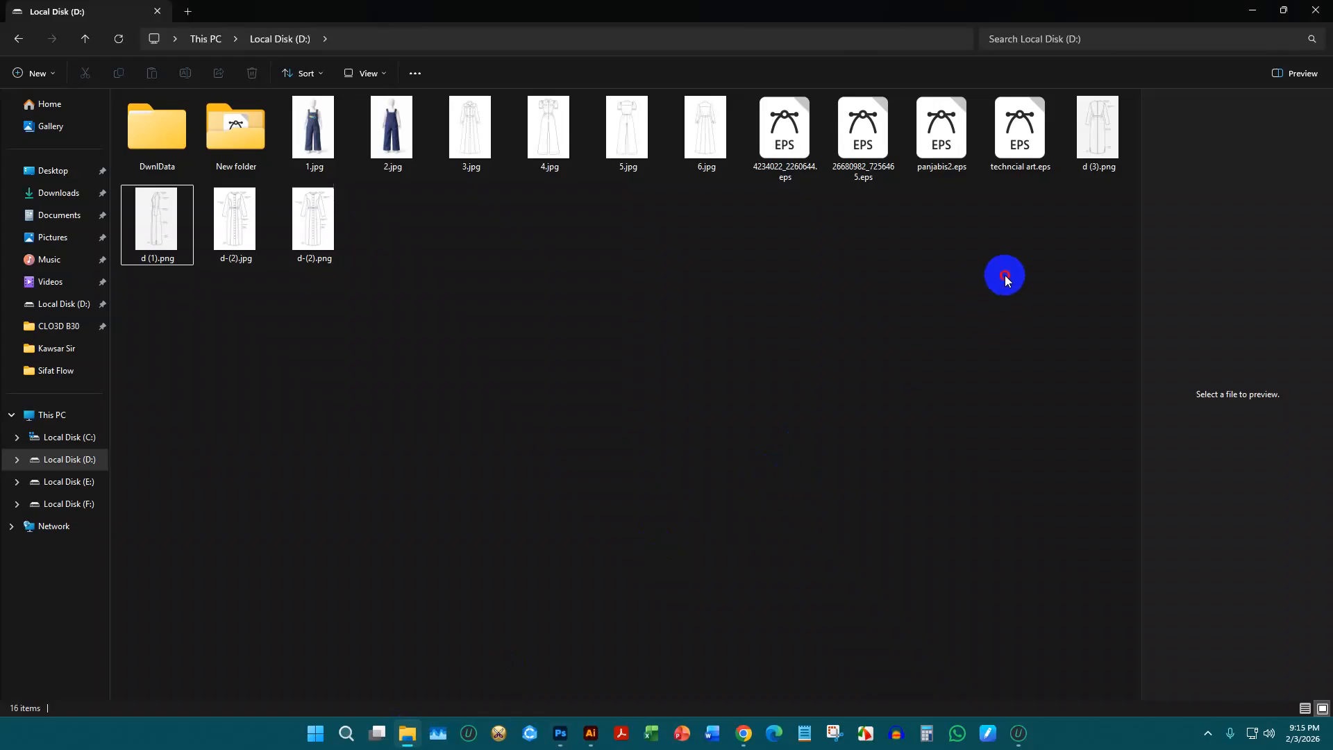
pyautogui.click(249, 239)
pyautogui.press('Delete')
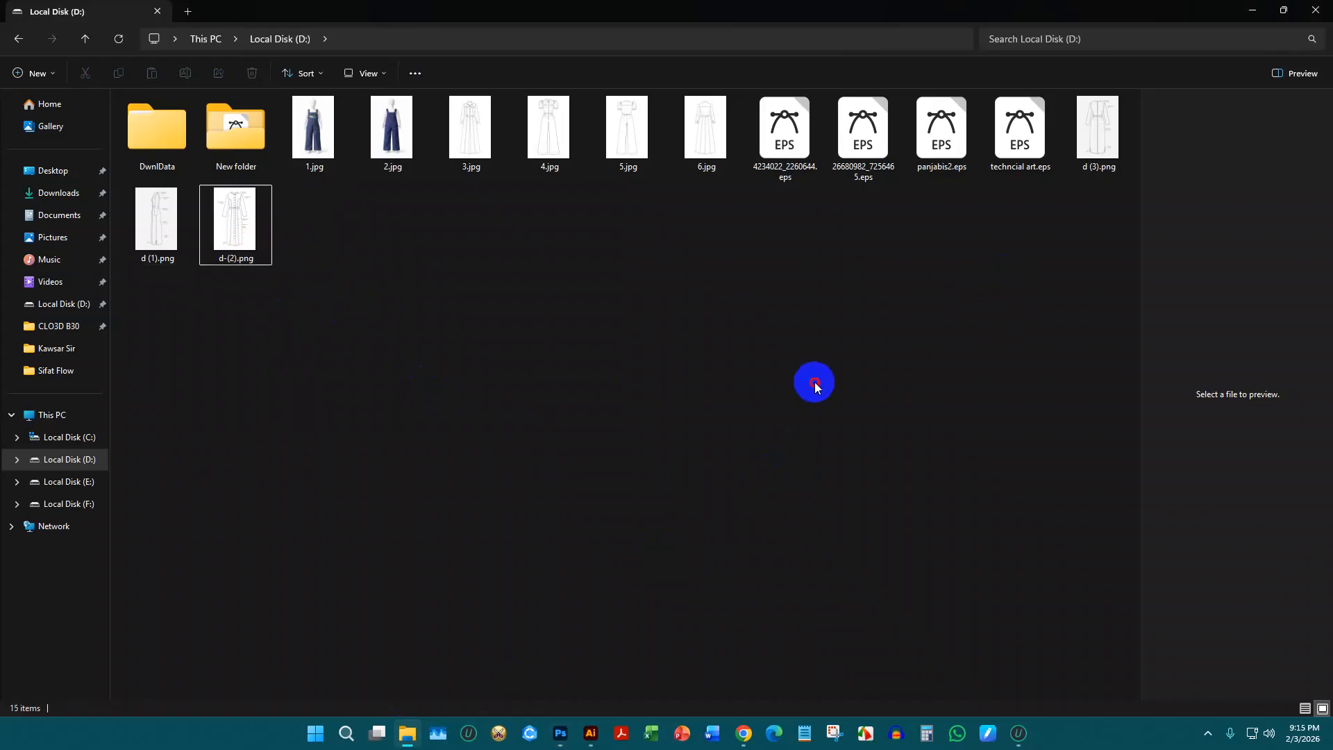
# Open d-(2).png in the image viewer, examine its linework up close, and close the viewer
pyautogui.click(243, 231)
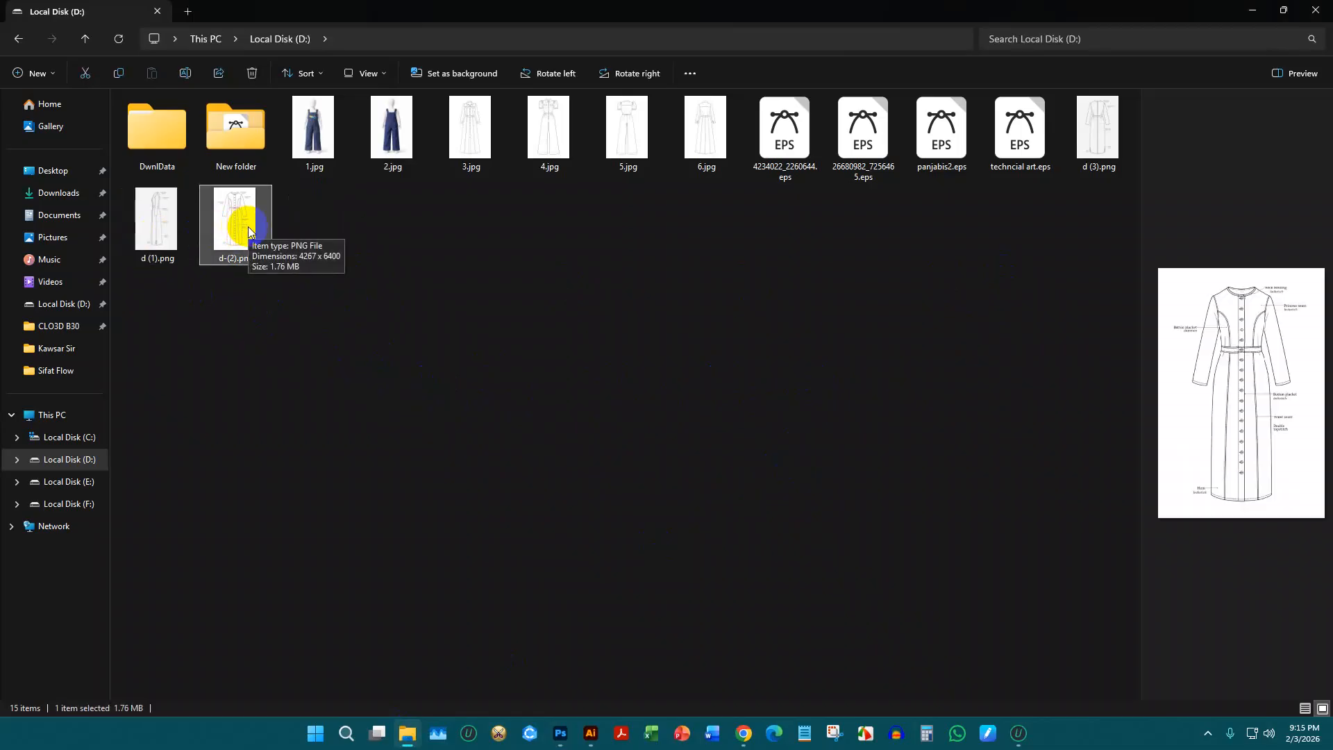
pyautogui.doubleClick(248, 231)
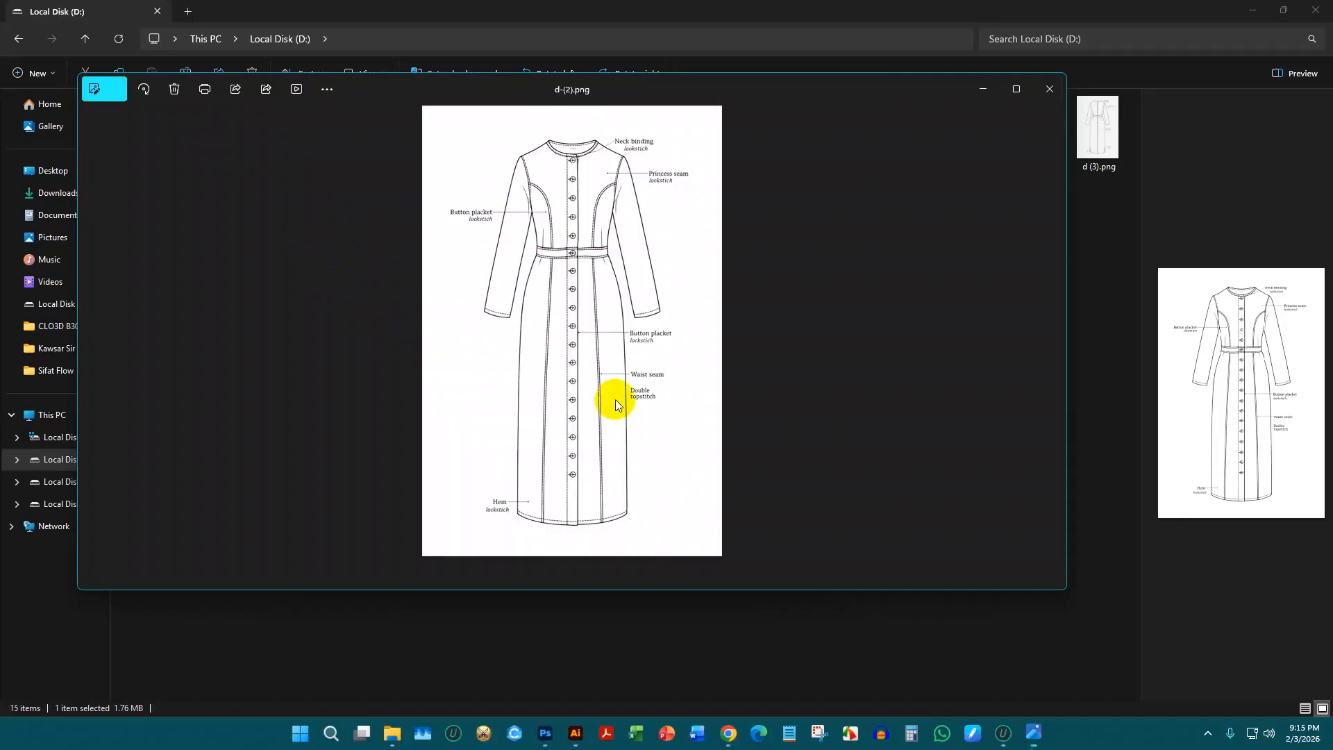
pyautogui.scroll(5, 601, 278)
pyautogui.scroll(3, 599, 274)
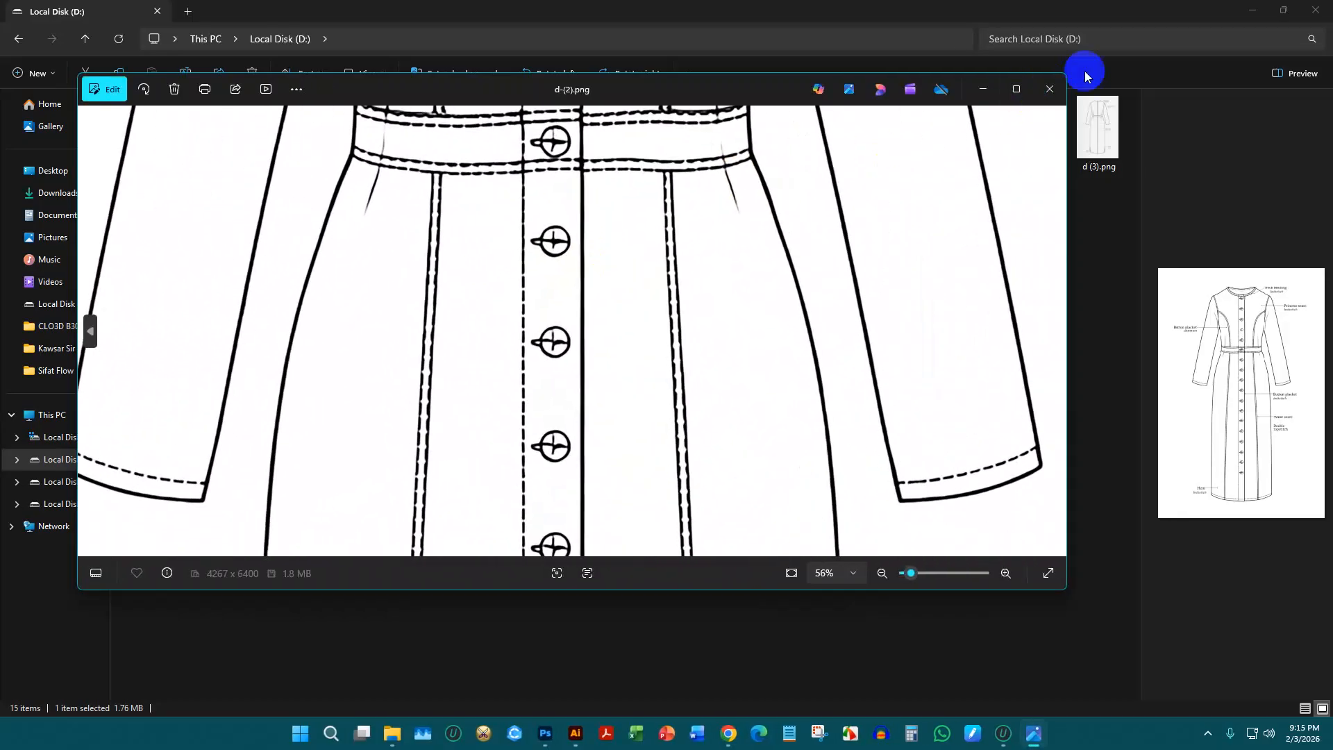
pyautogui.click(1049, 89)
pyautogui.click(895, 370)
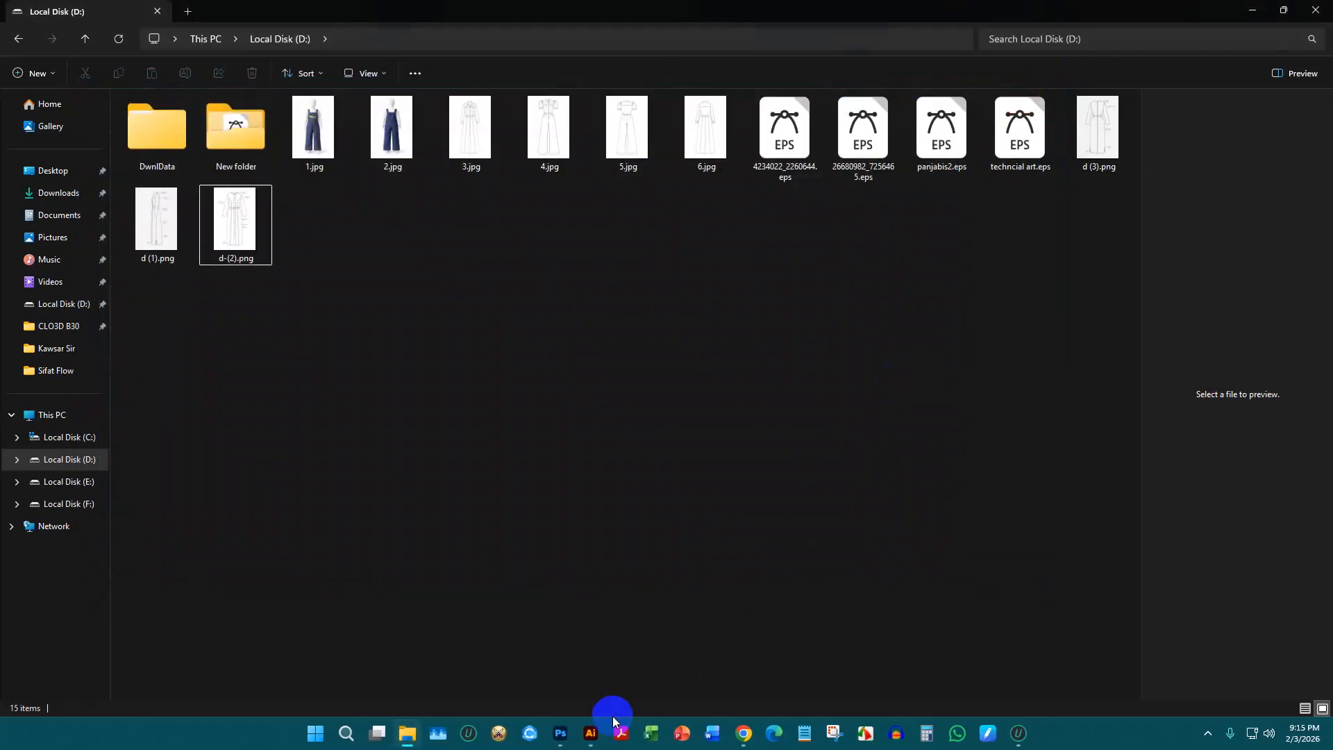
# Switch to Photoshop and resample the back view drawing d (3).png to a resolution of 300 pixels/inch
pyautogui.click(559, 731)
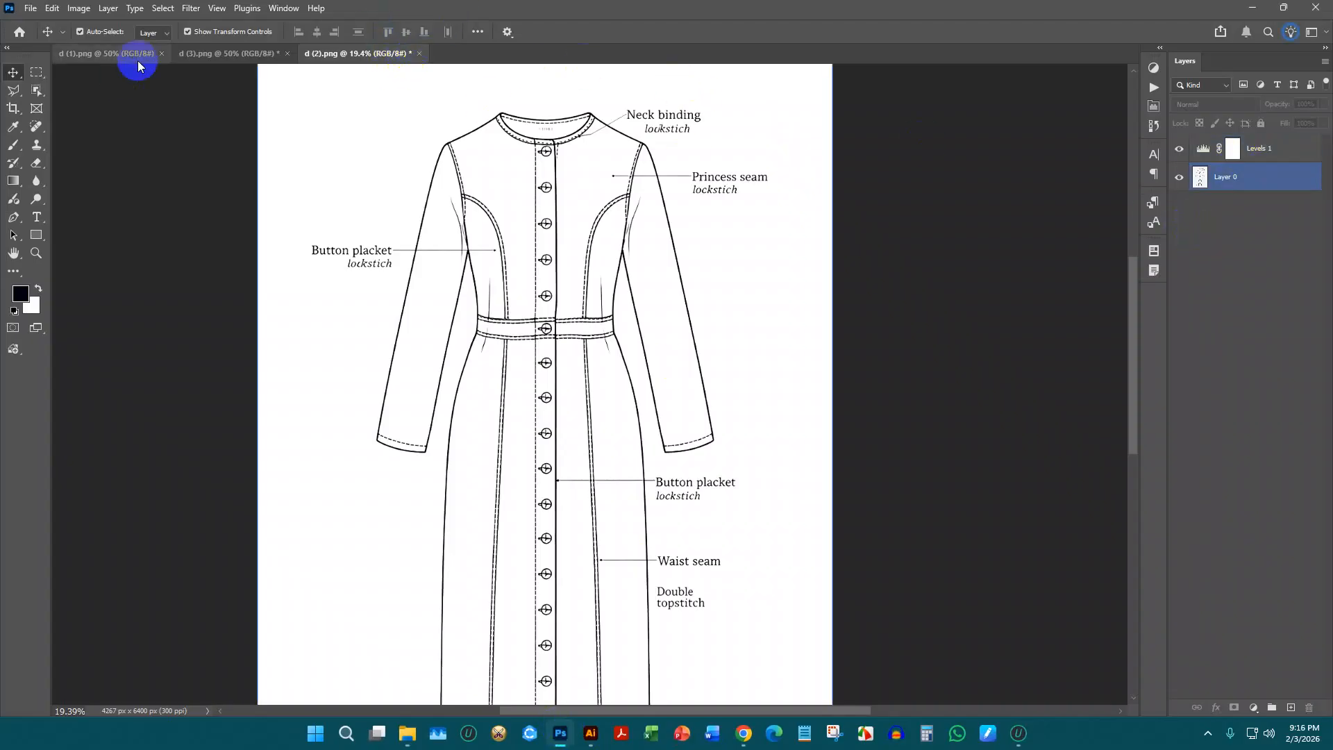
pyautogui.click(209, 54)
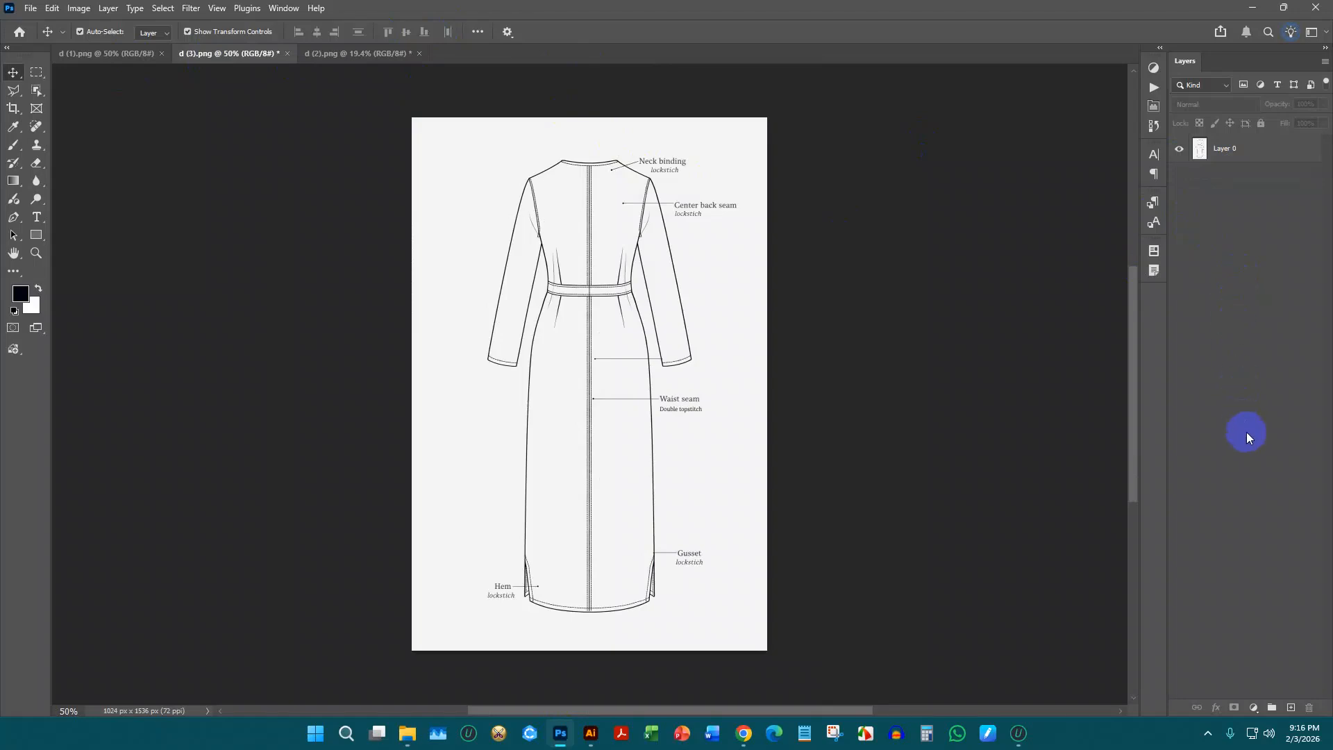
pyautogui.click(1253, 152)
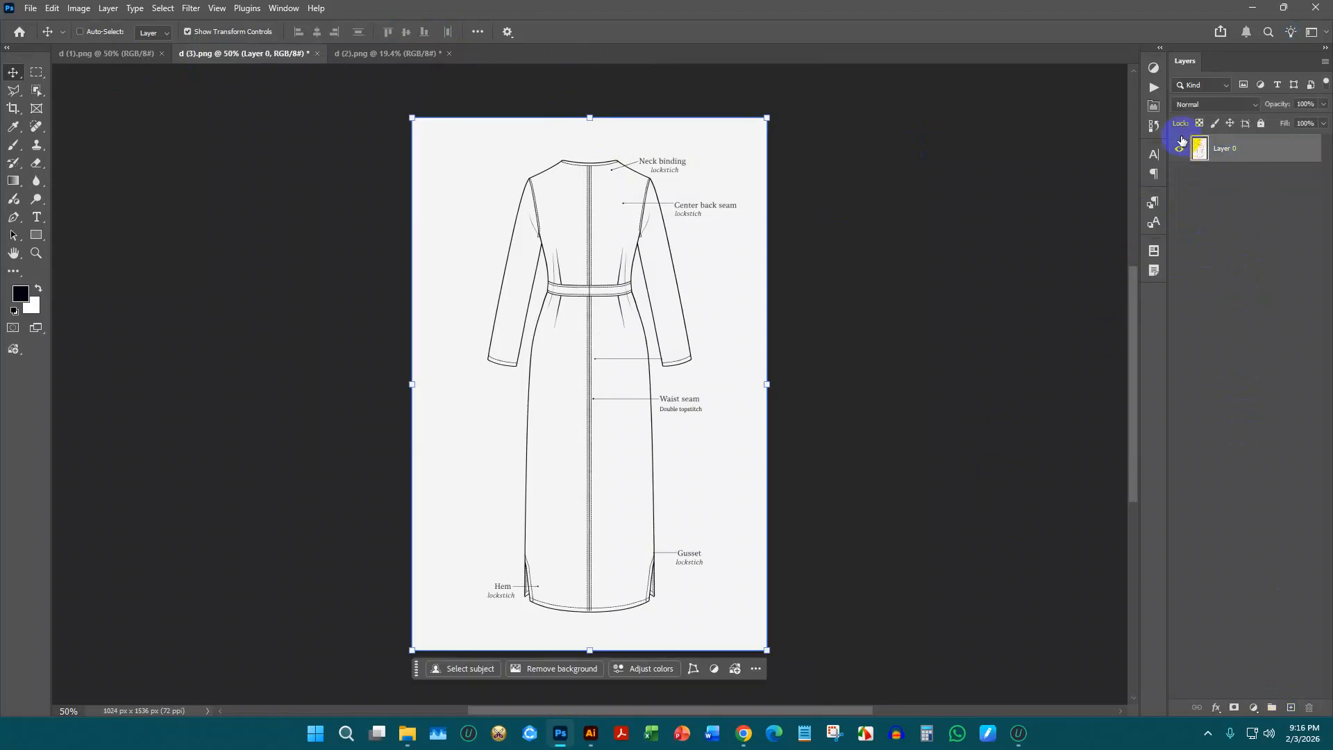
pyautogui.hotkey('ctrl', 'alt', 'i')
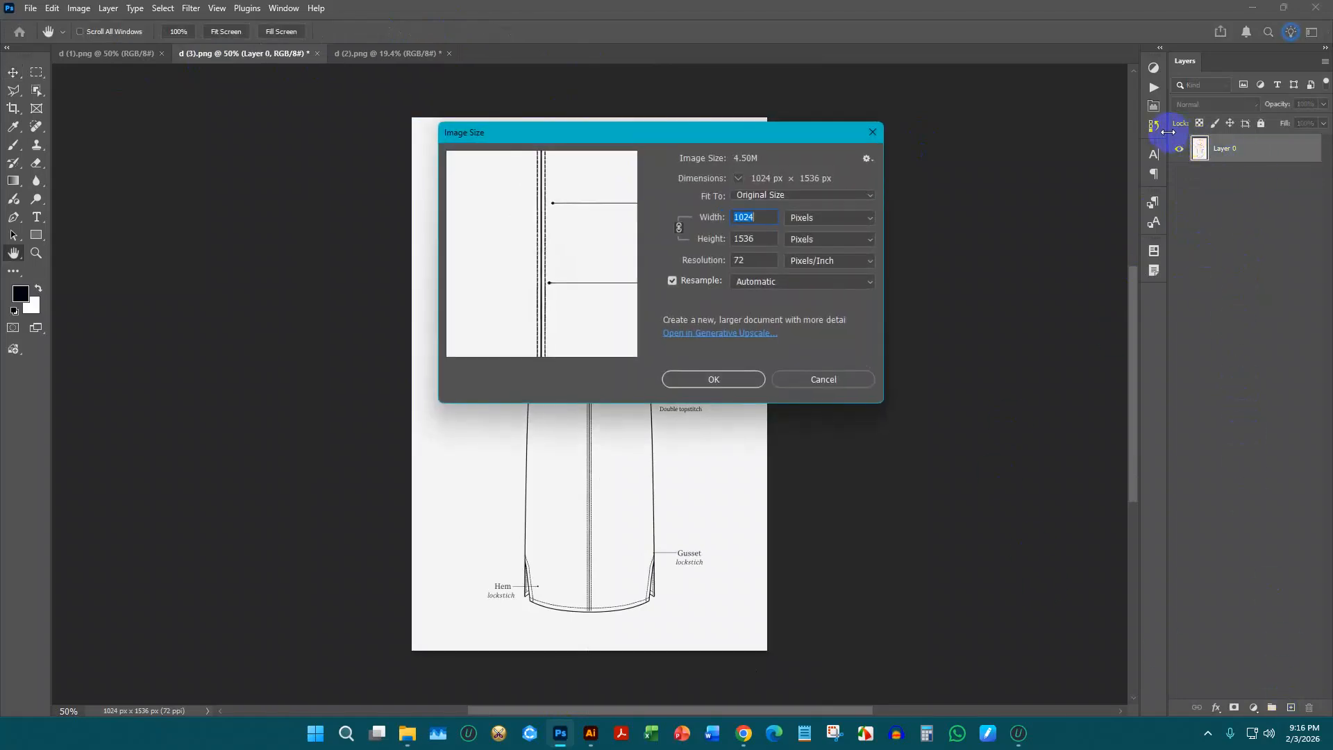
pyautogui.click(766, 263)
pyautogui.write('300')
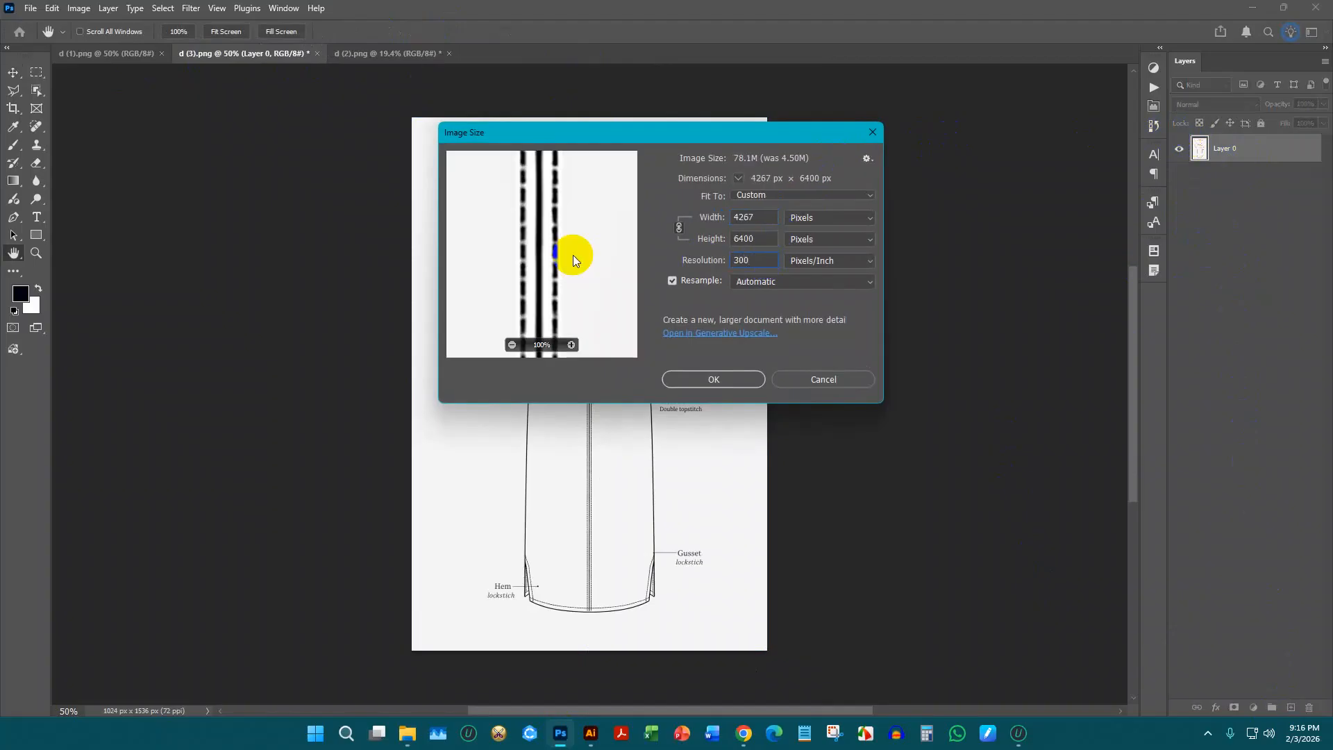
pyautogui.press('Return')
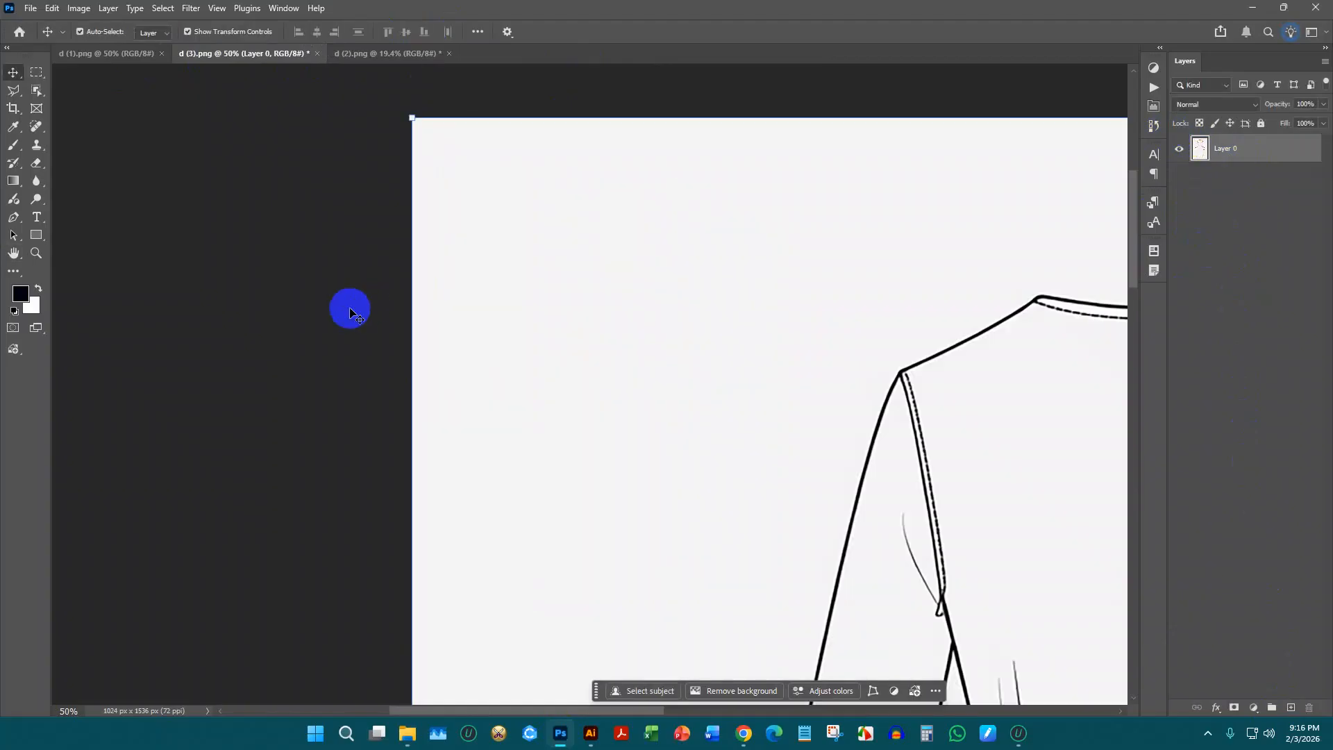
# Examine the back view drawing's armholes, center back seam, waist darts, belt and labels up close
pyautogui.scroll(-7, 368, 327)
pyautogui.scroll(-3, 910, 402)
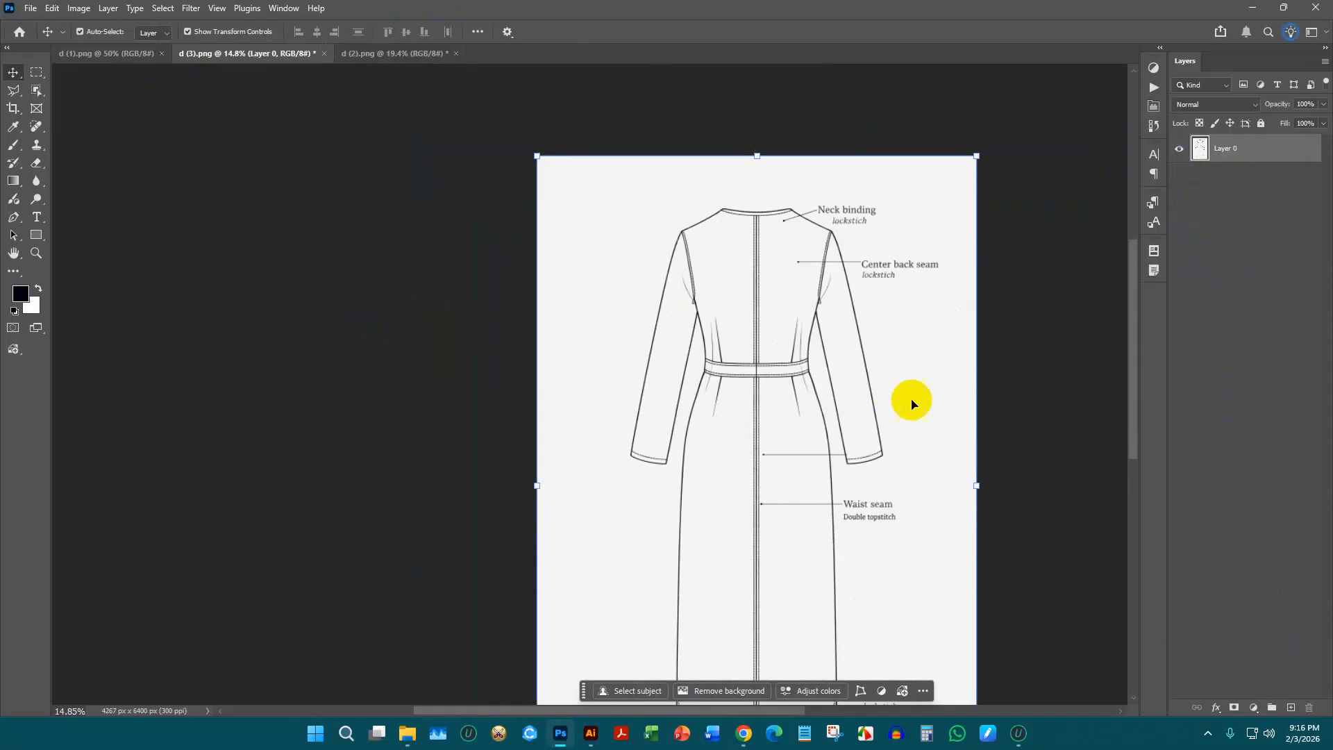
pyautogui.scroll(4, 917, 417)
pyautogui.scroll(-2, 368, 363)
pyautogui.scroll(-2, 444, 343)
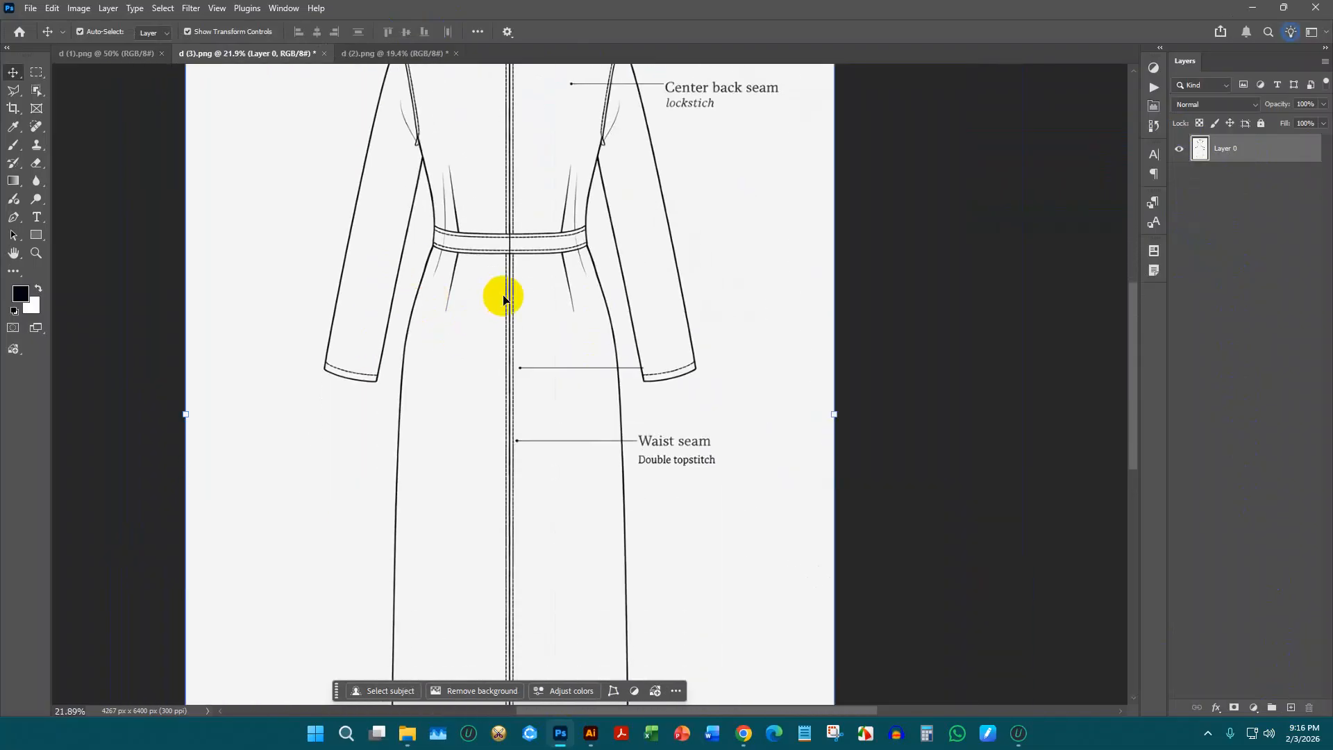
pyautogui.scroll(3, 477, 284)
pyautogui.scroll(5, 457, 263)
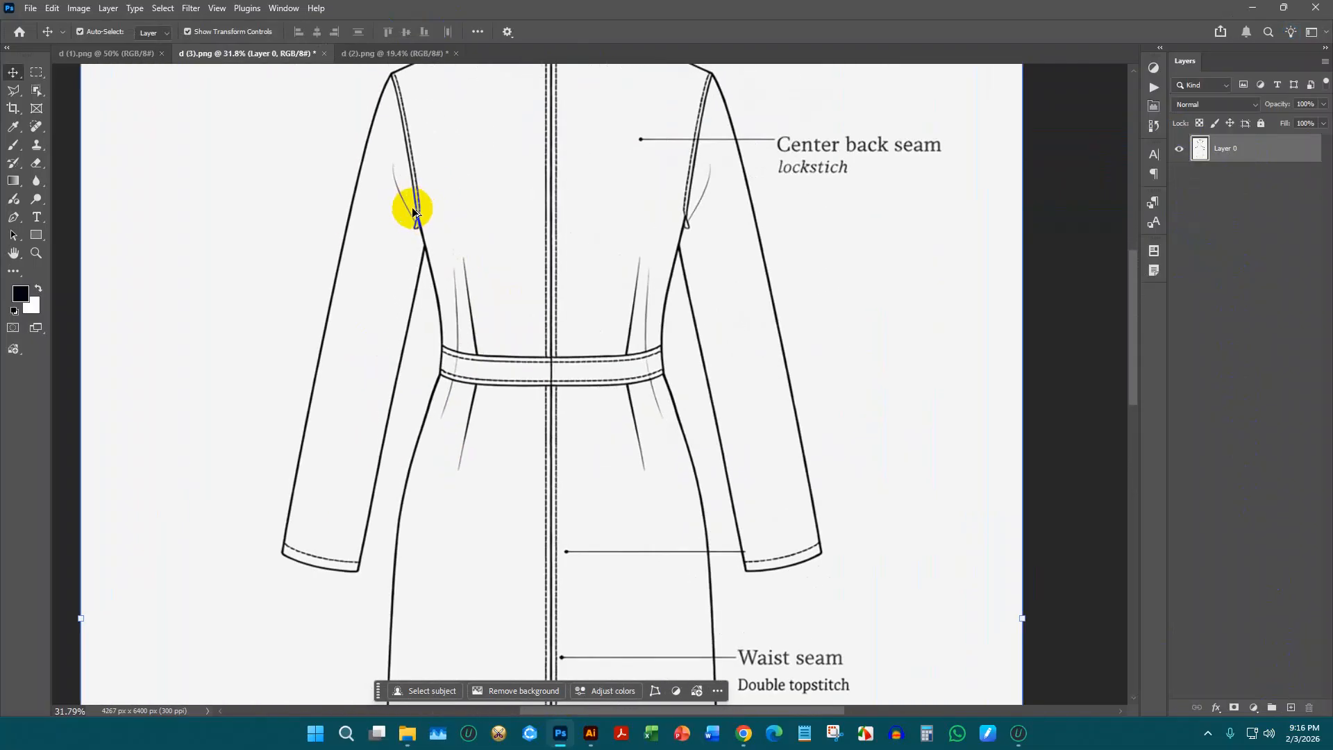
pyautogui.scroll(1, 601, 341)
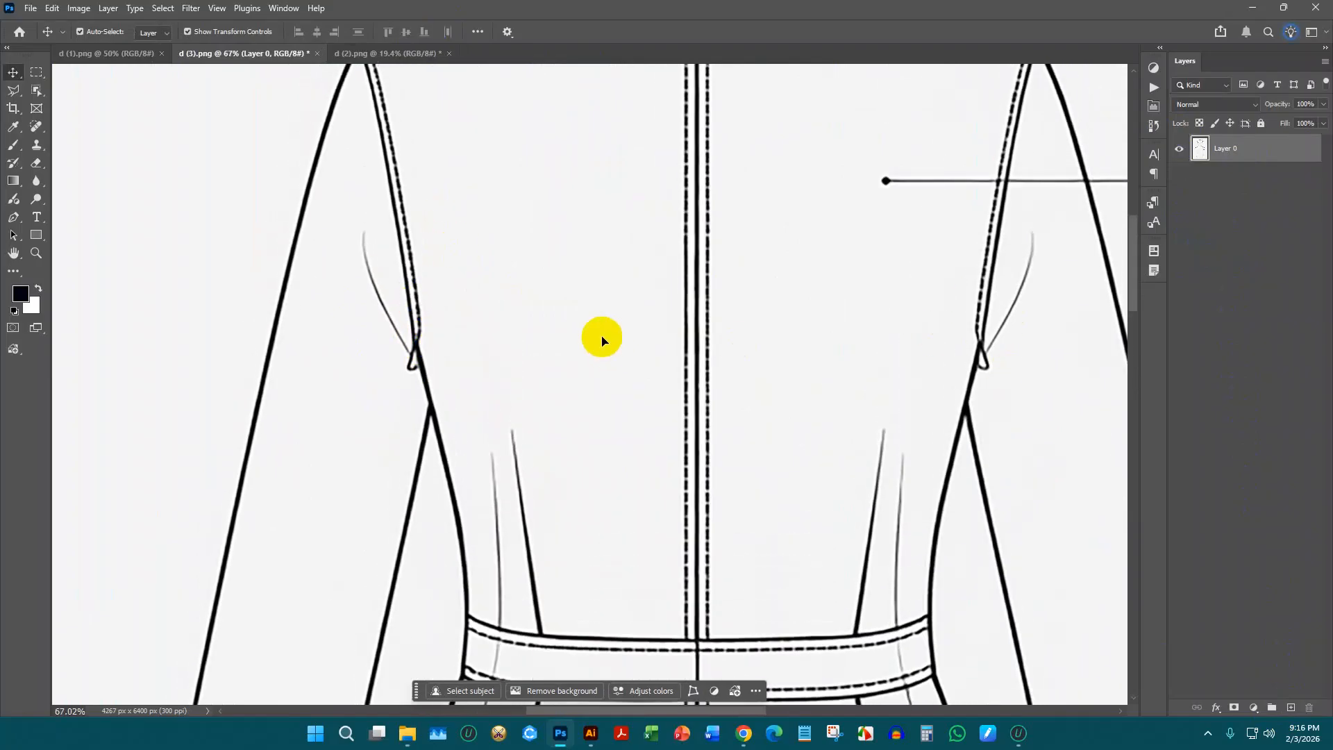
pyautogui.scroll(-3, 604, 348)
pyautogui.scroll(1, 621, 350)
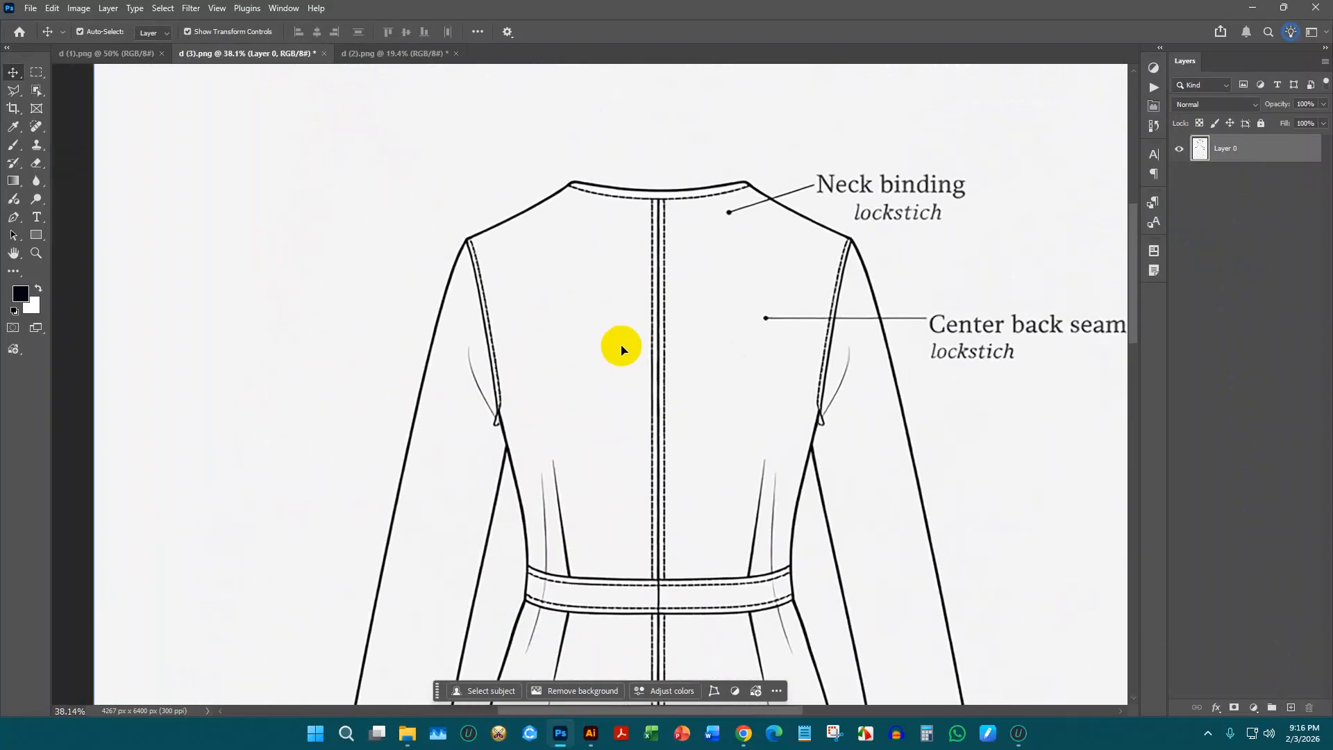
pyautogui.scroll(-2, 598, 345)
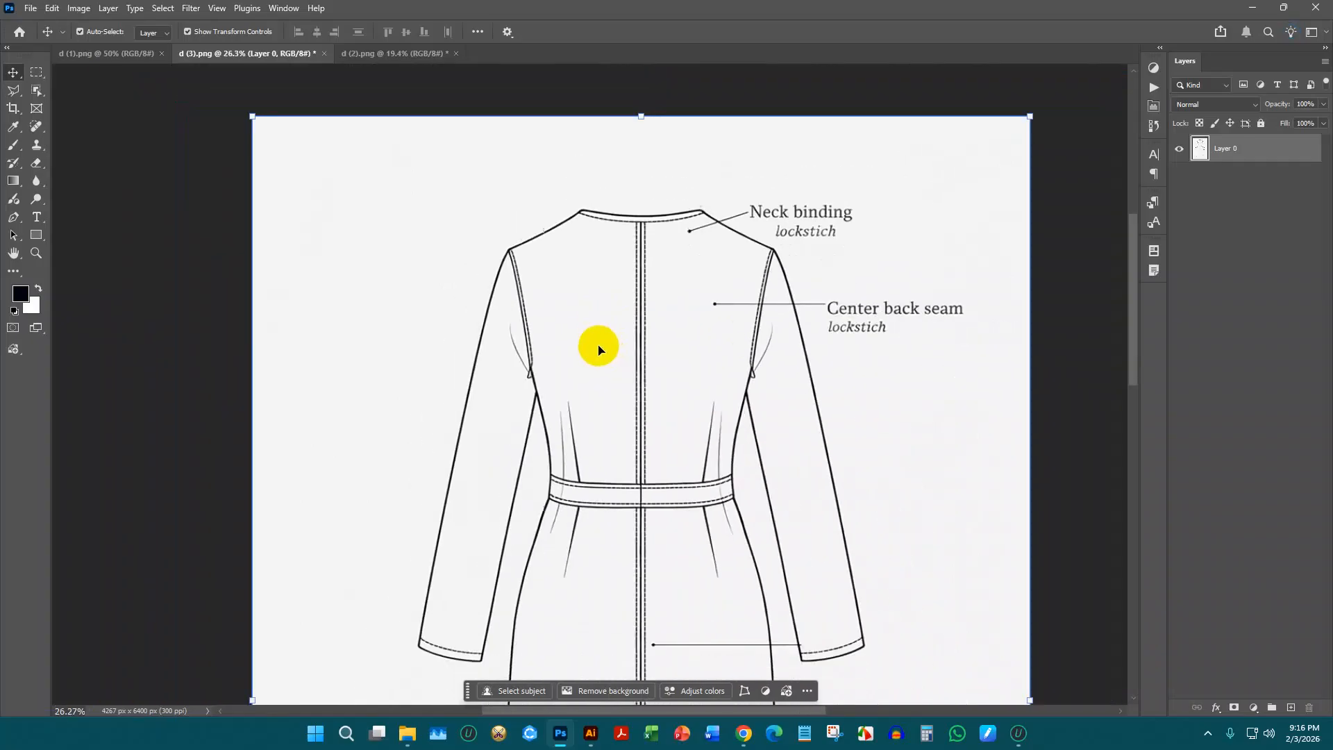
pyautogui.scroll(3, 655, 336)
pyautogui.scroll(2, 657, 339)
pyautogui.scroll(1, 657, 339)
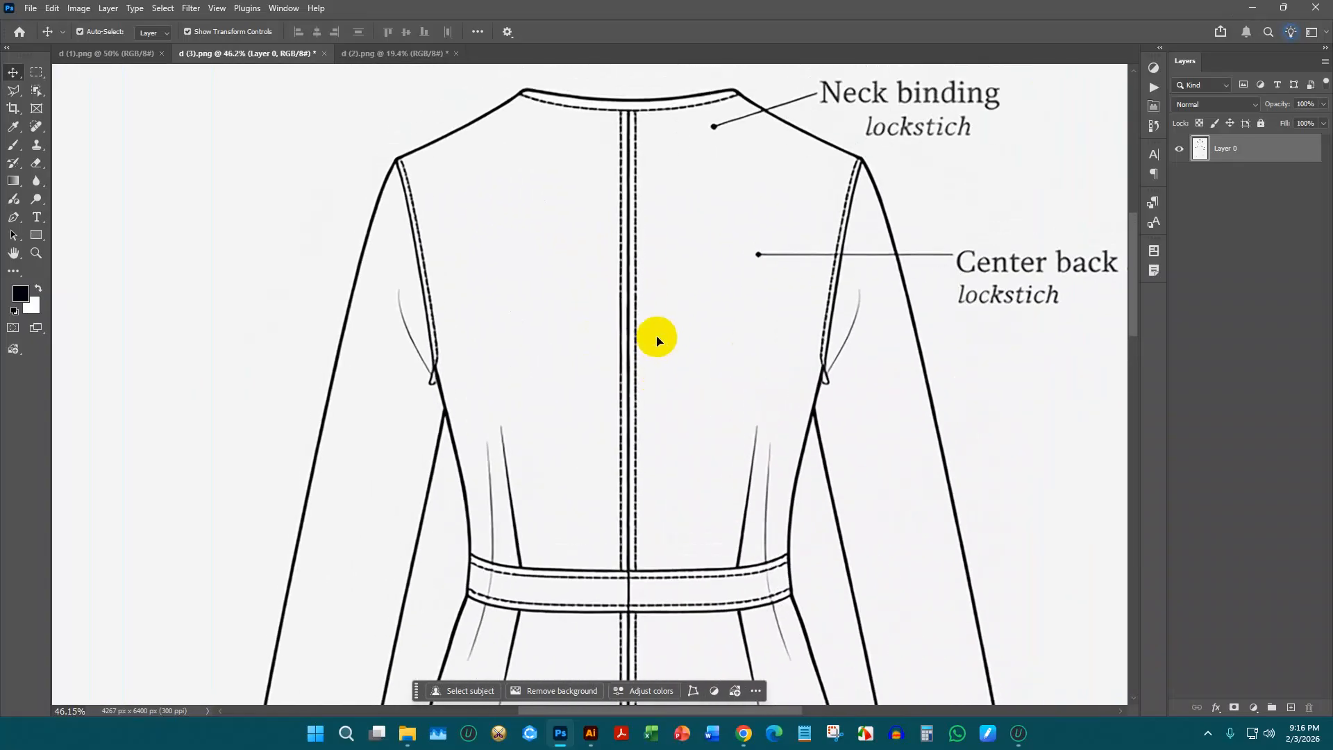
pyautogui.scroll(-1, 455, 334)
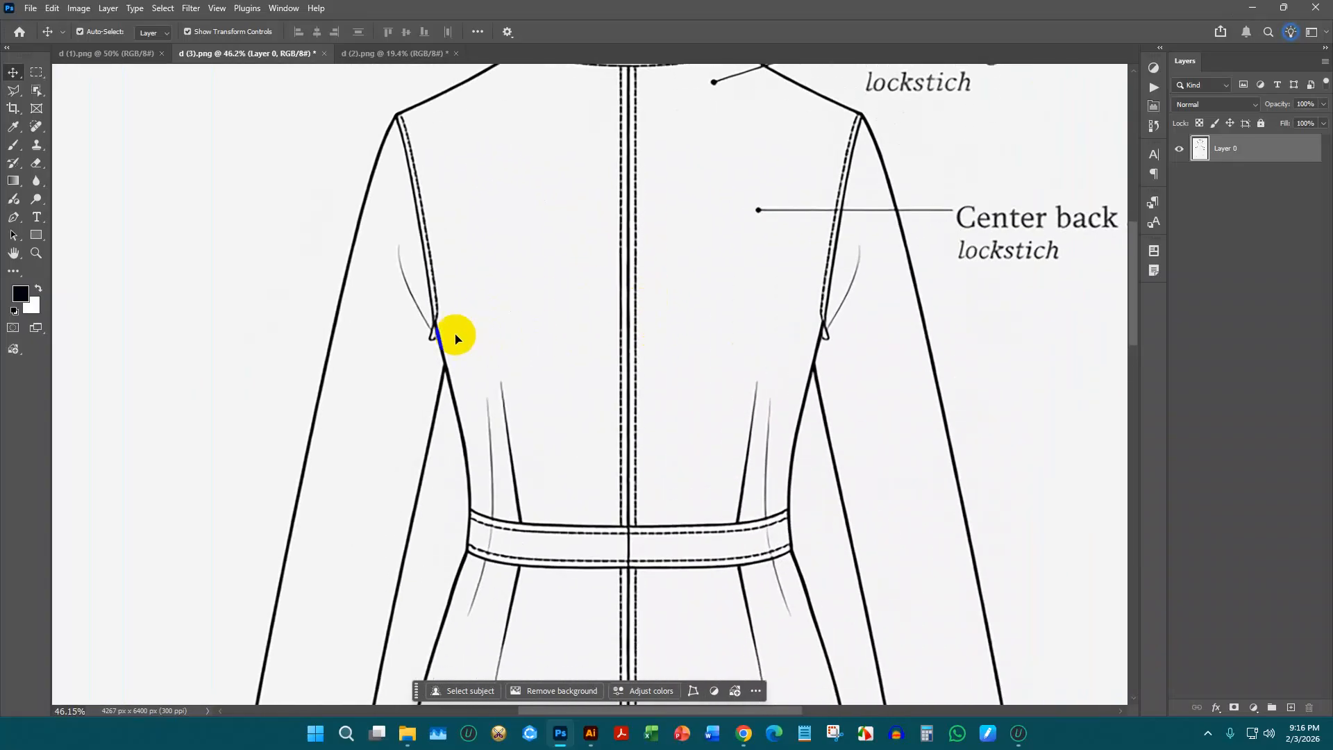
pyautogui.scroll(1, 447, 361)
pyautogui.scroll(2, 436, 350)
pyautogui.scroll(-2, 437, 348)
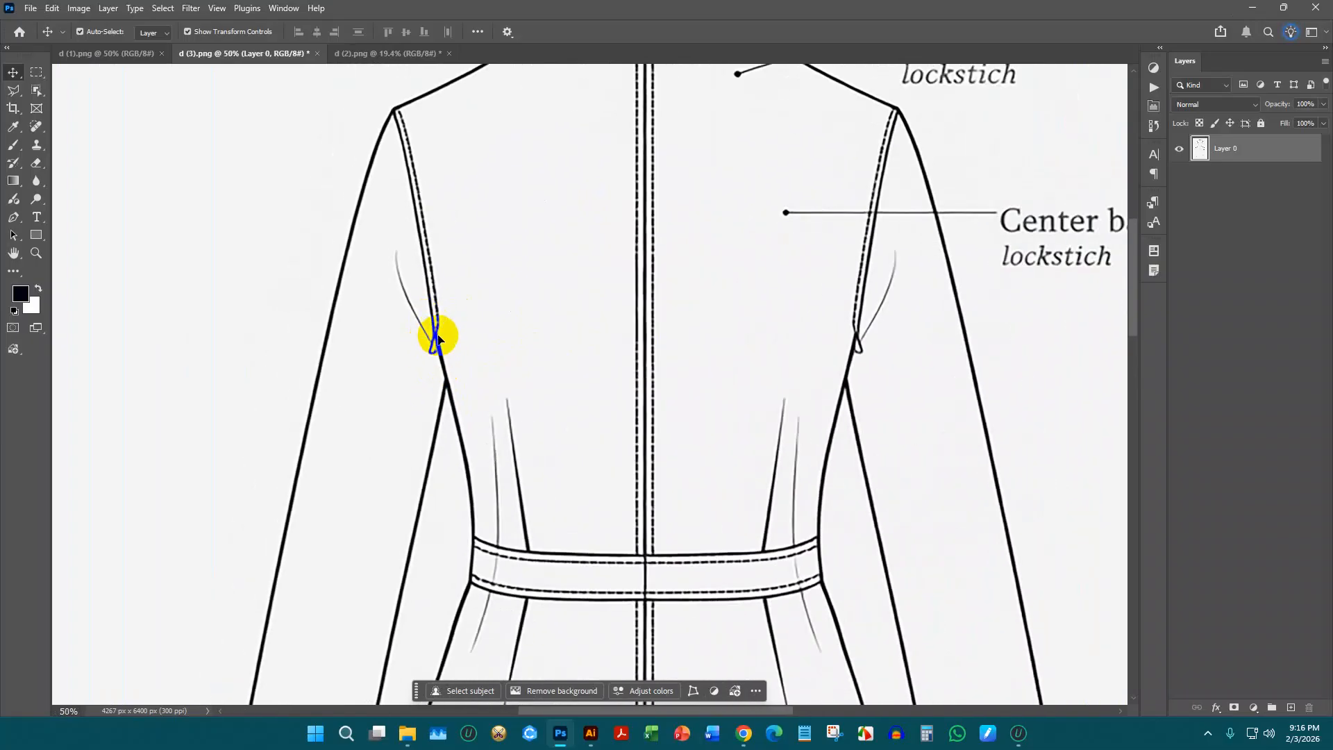
pyautogui.scroll(-5, 486, 354)
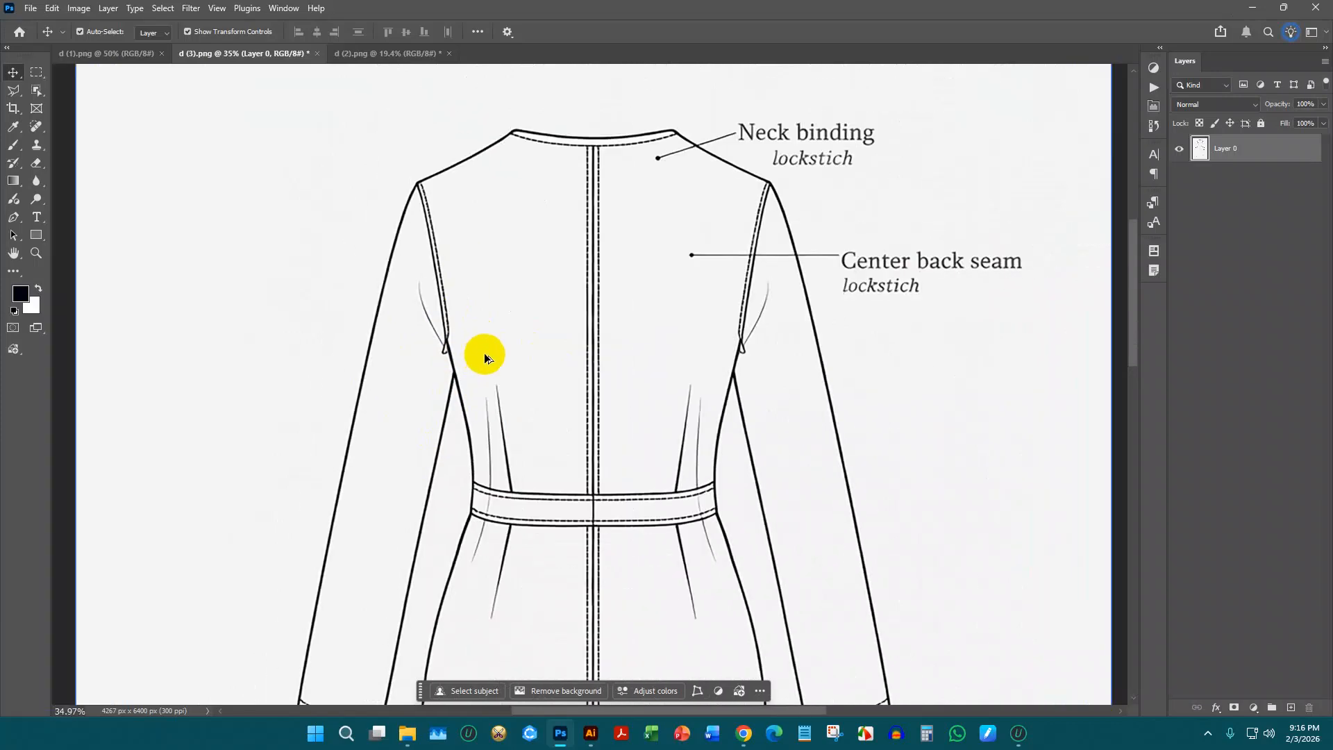
pyautogui.scroll(-4, 545, 351)
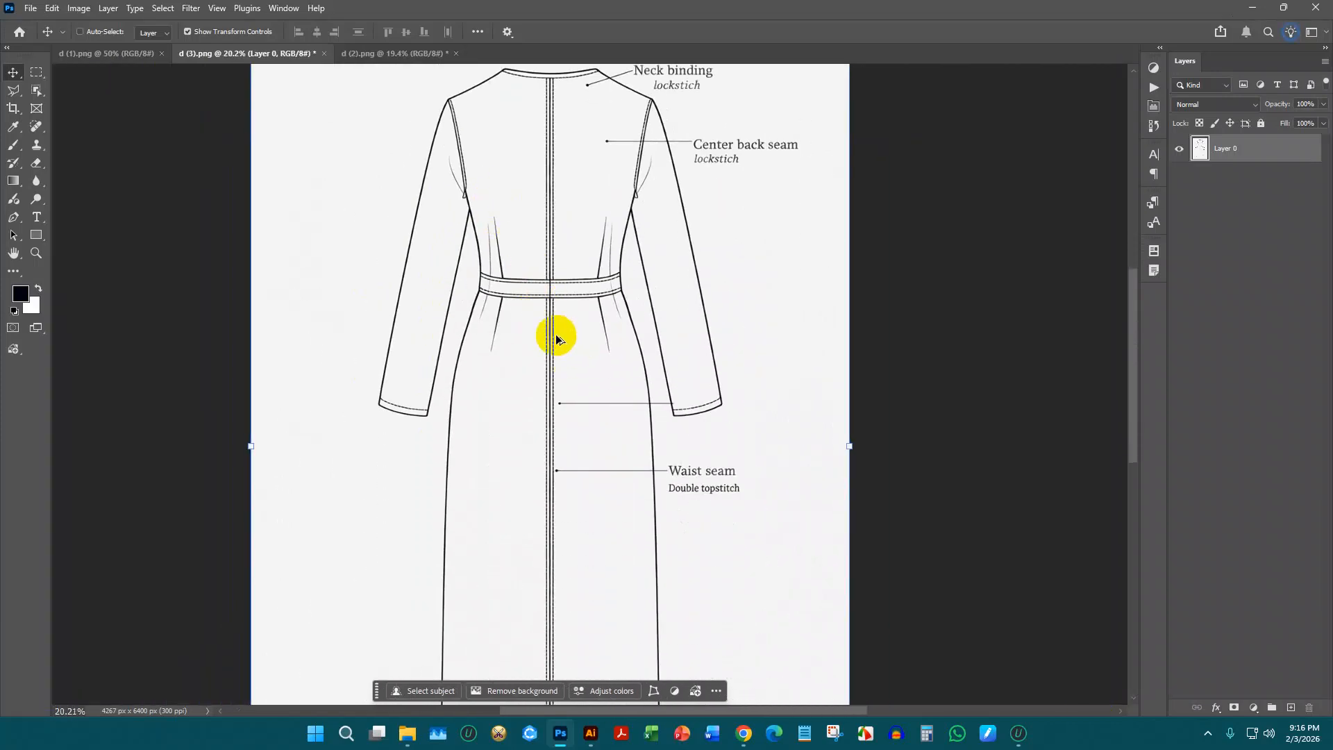
# Export the back view drawing for web as PNG-24 over d (3).png on Local Disk (D:)
pyautogui.hotkey('ctrl', 'alt', 'shift', 's')
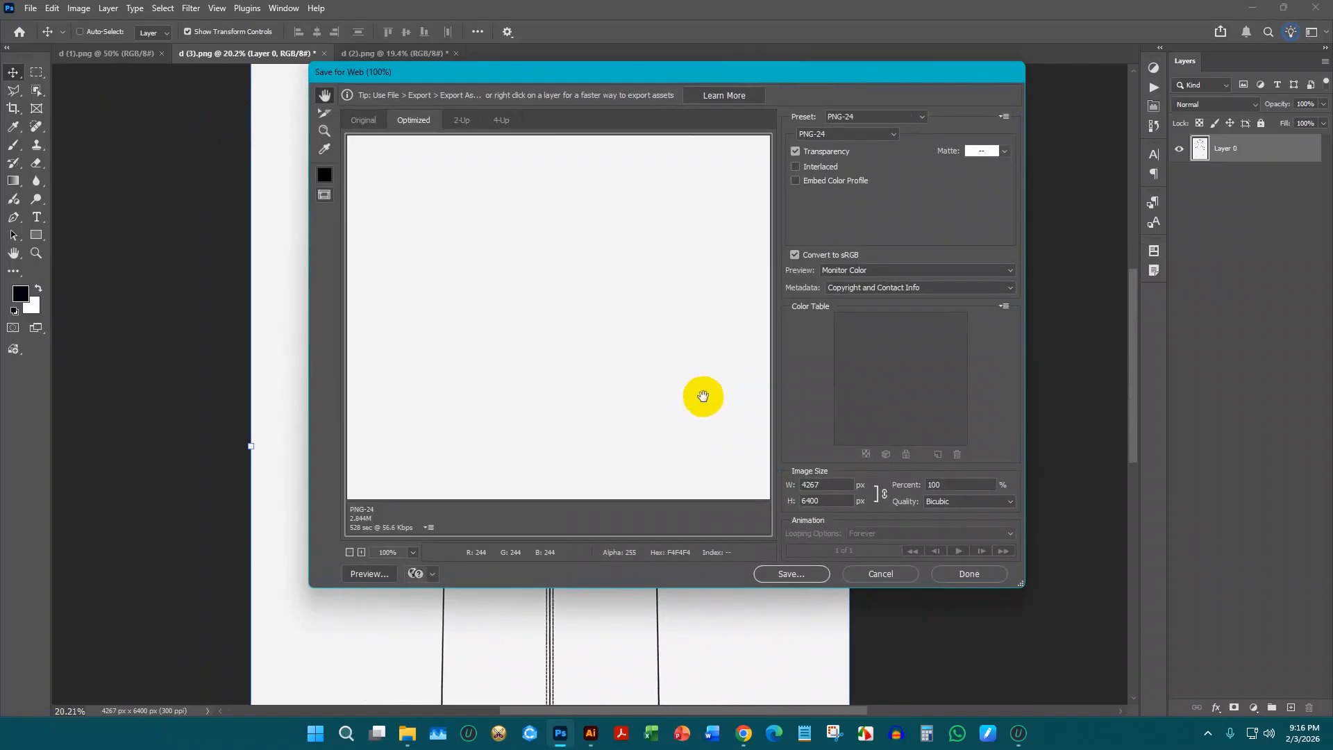
pyautogui.click(792, 574)
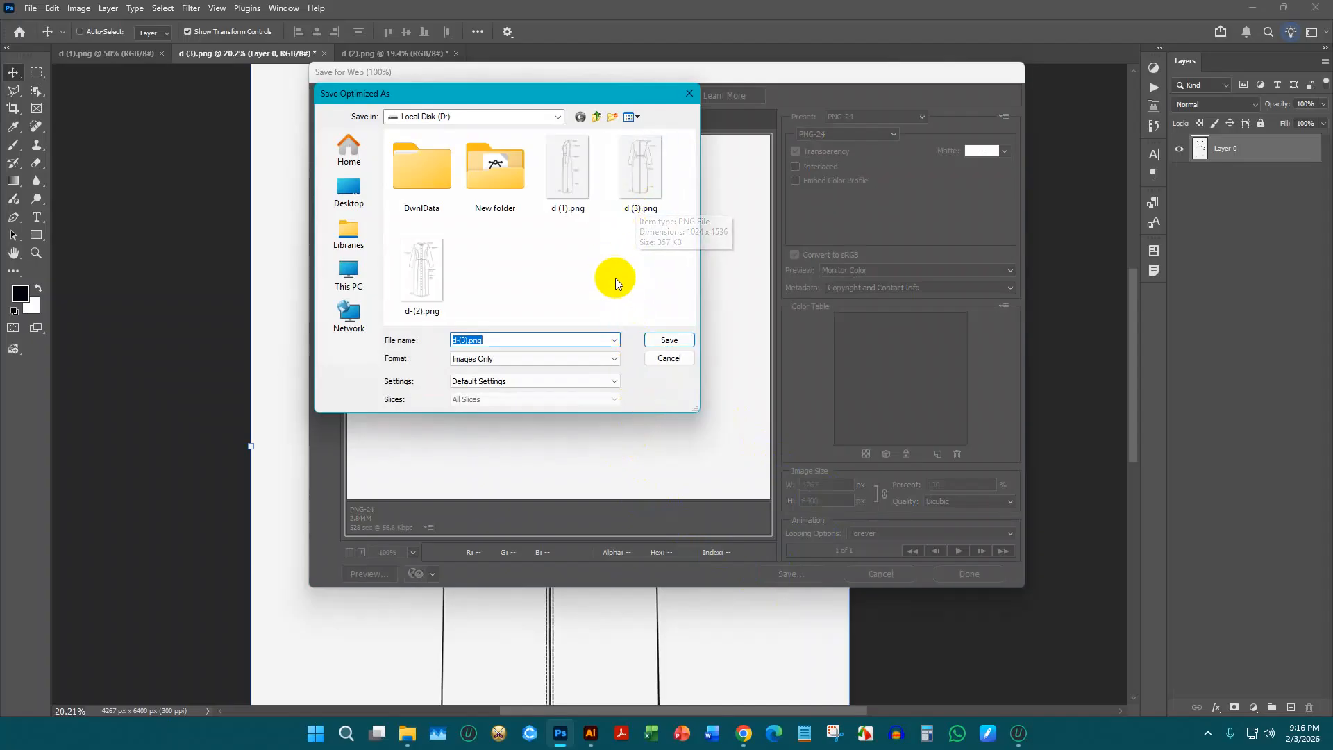
pyautogui.click(640, 170)
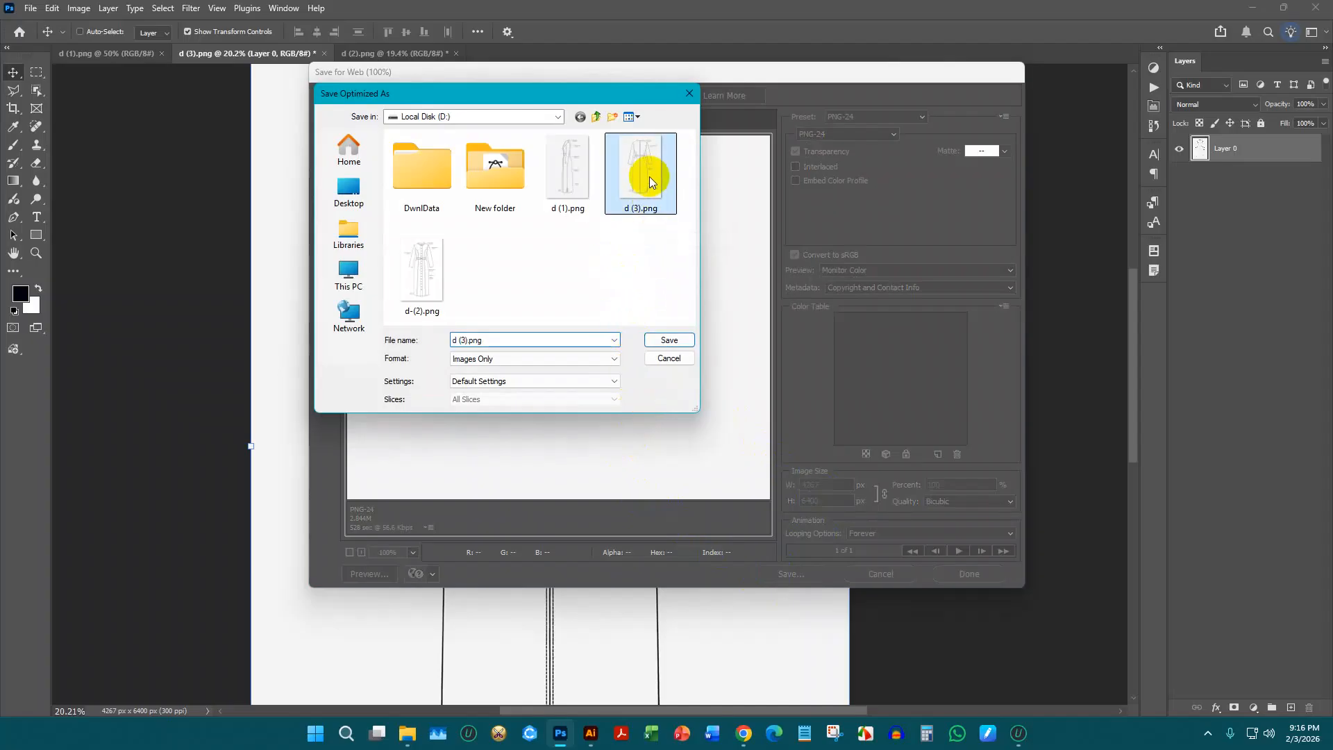
pyautogui.click(668, 340)
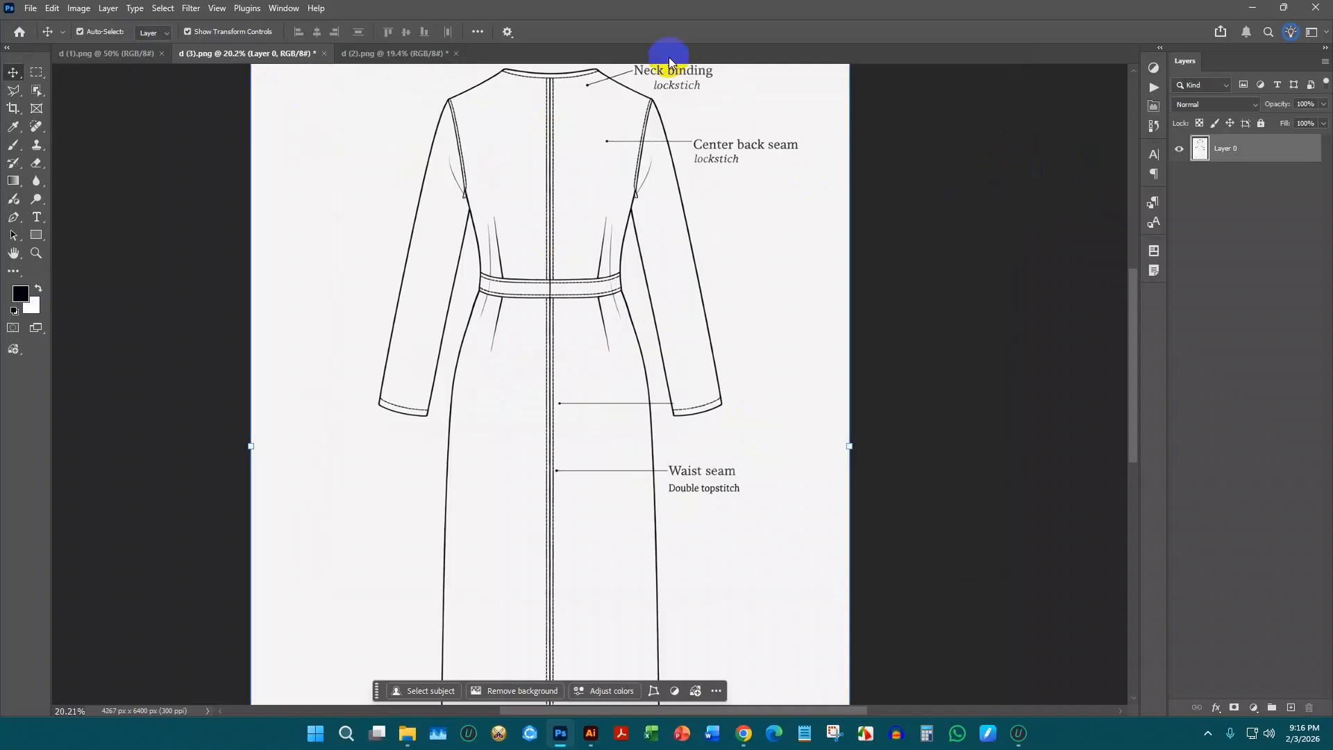
# Copy the Levels 1 adjustment layer from the front view document d (2).png into the back view document d (3).png
pyautogui.click(392, 54)
pyautogui.click(1258, 149)
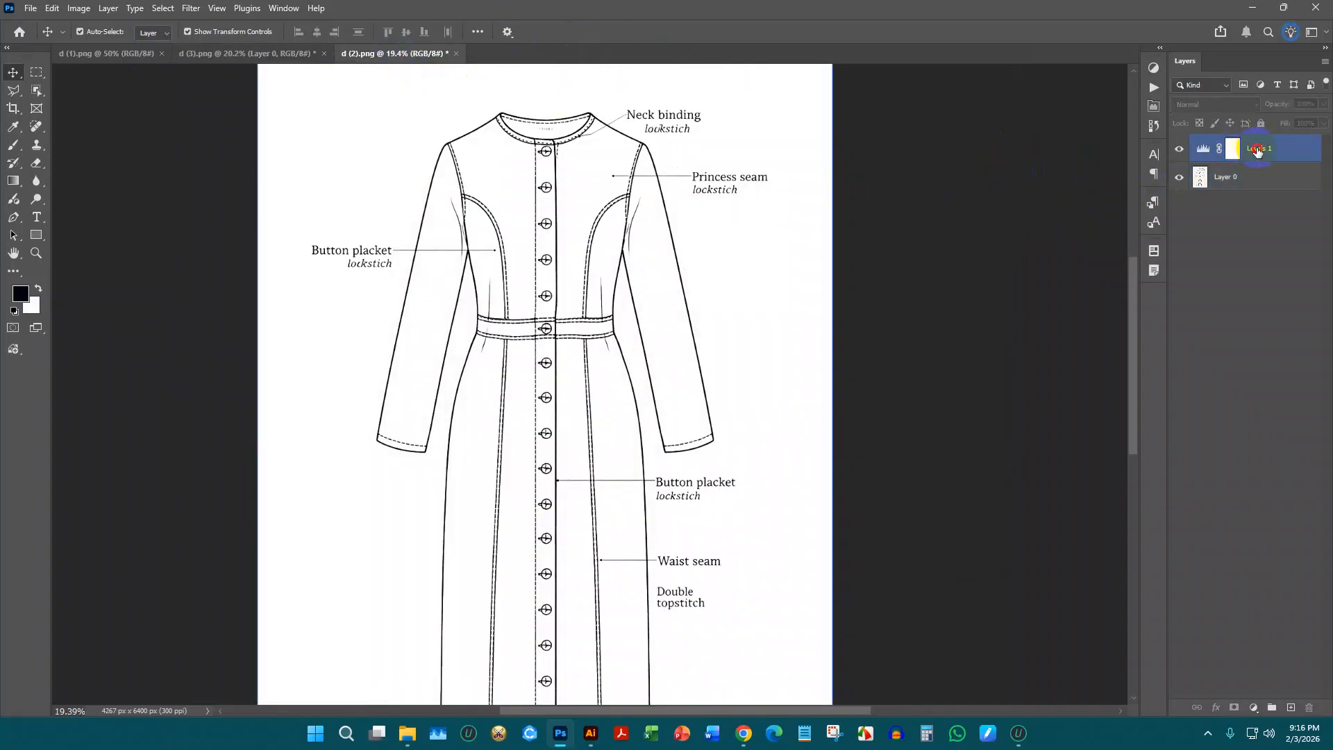
pyautogui.click(1235, 148)
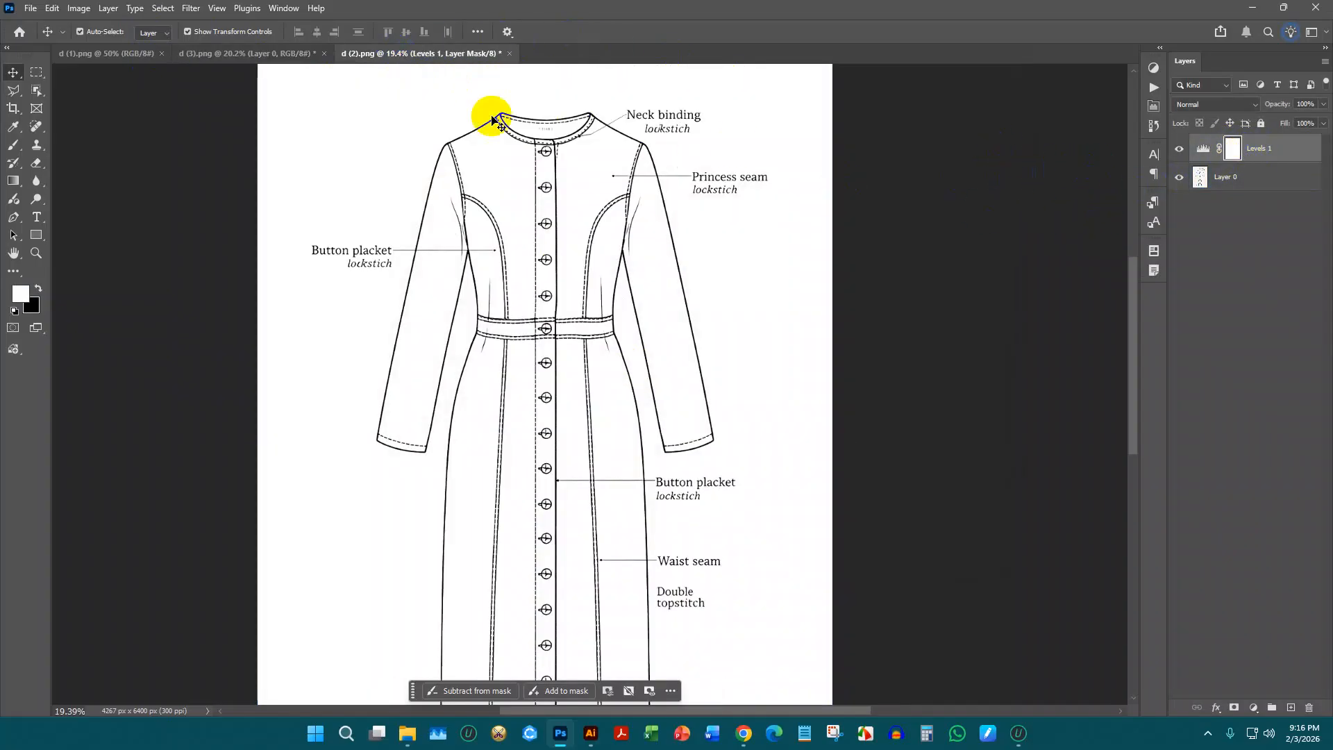
pyautogui.click(281, 55)
pyautogui.moveTo(1236, 203); pyautogui.dragTo(1233, 205)
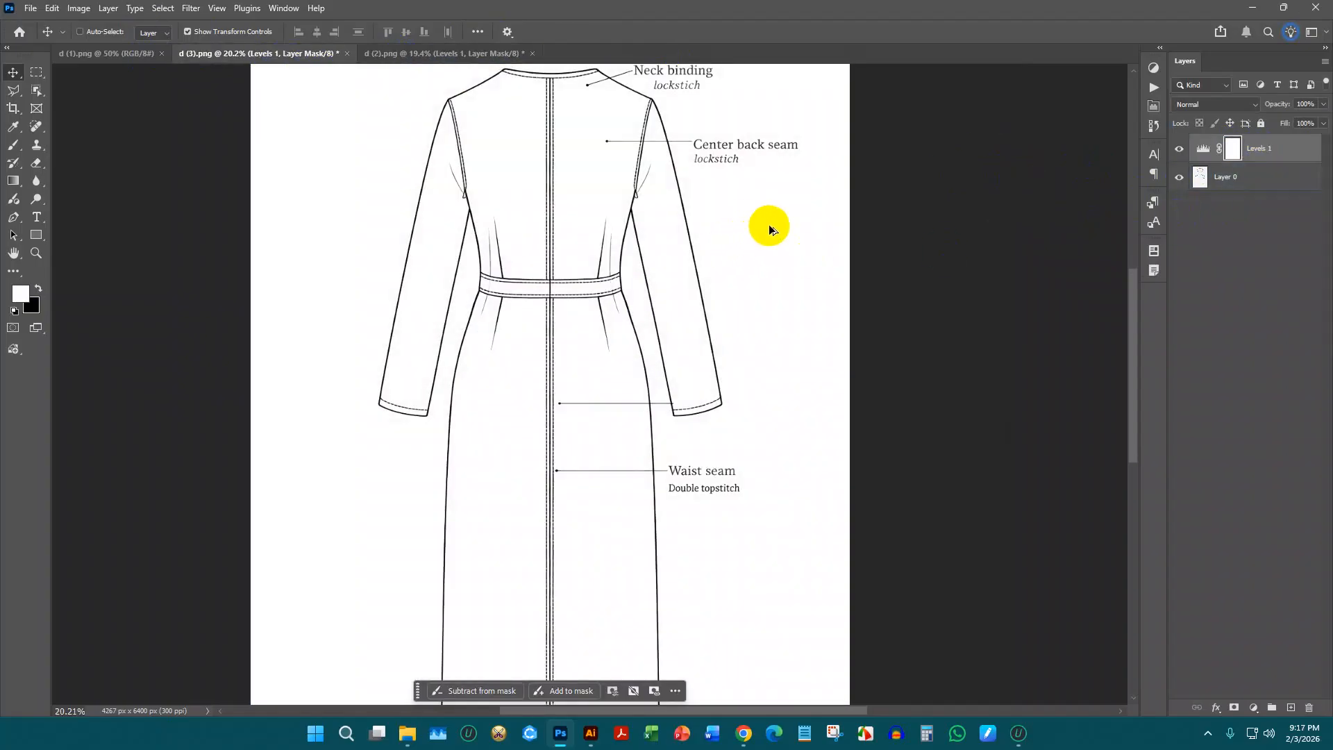
# Export the levels-adjusted back view drawing for web as PNG-24 over d-(3).png on Local Disk (D:)
pyautogui.hotkey('ctrl', 'alt', 'shift', 's')
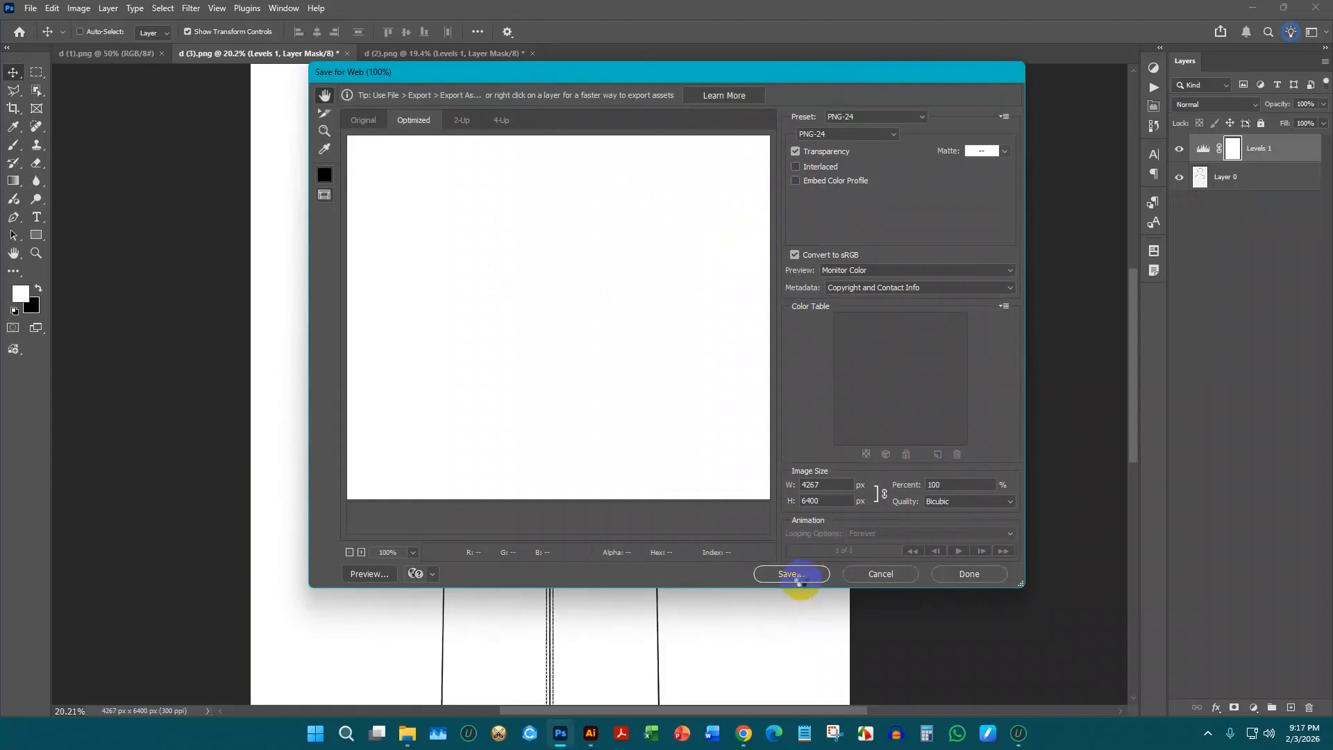
pyautogui.click(803, 574)
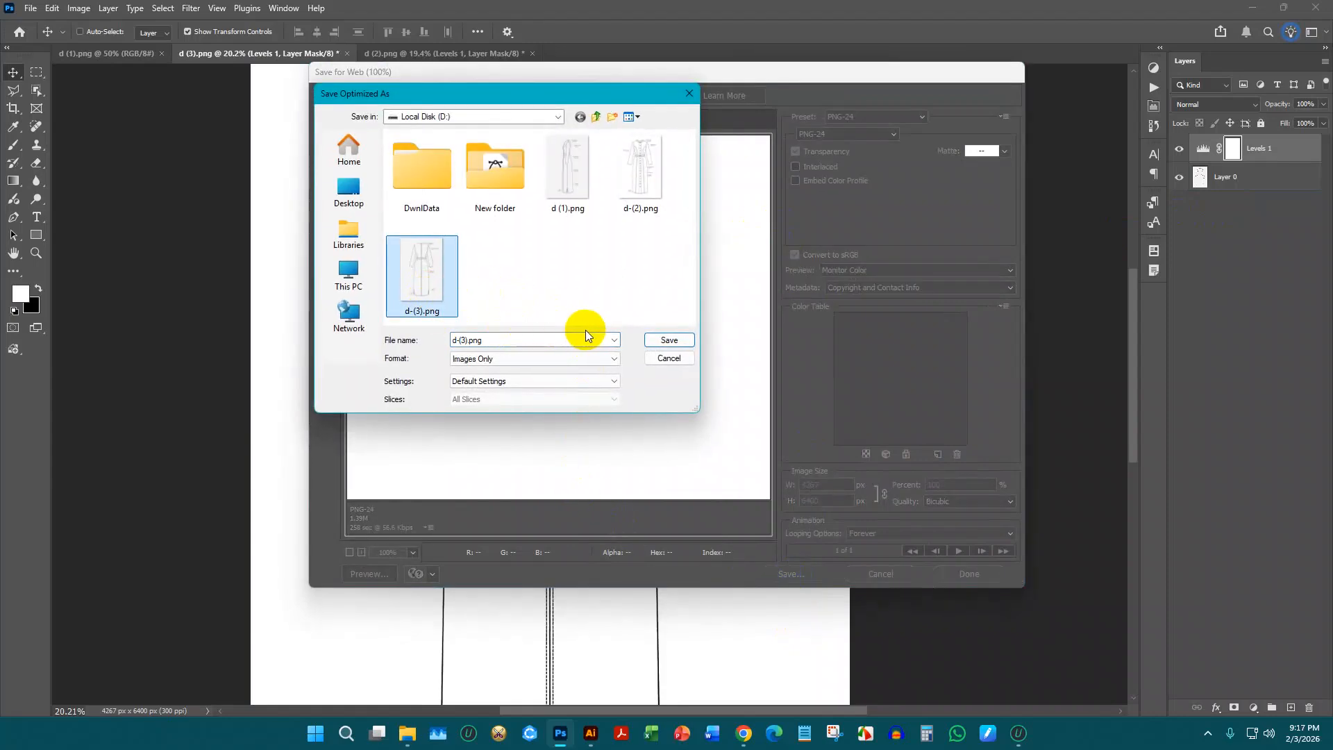
pyautogui.click(677, 344)
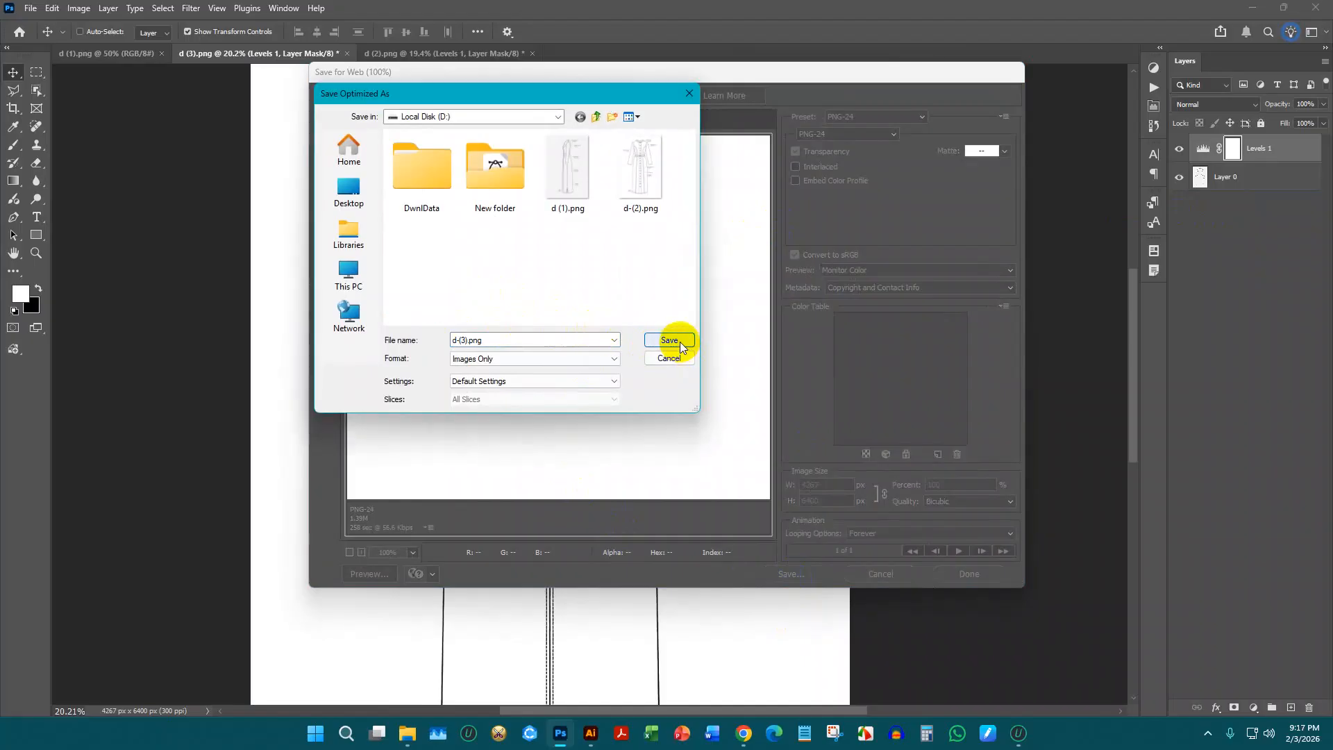
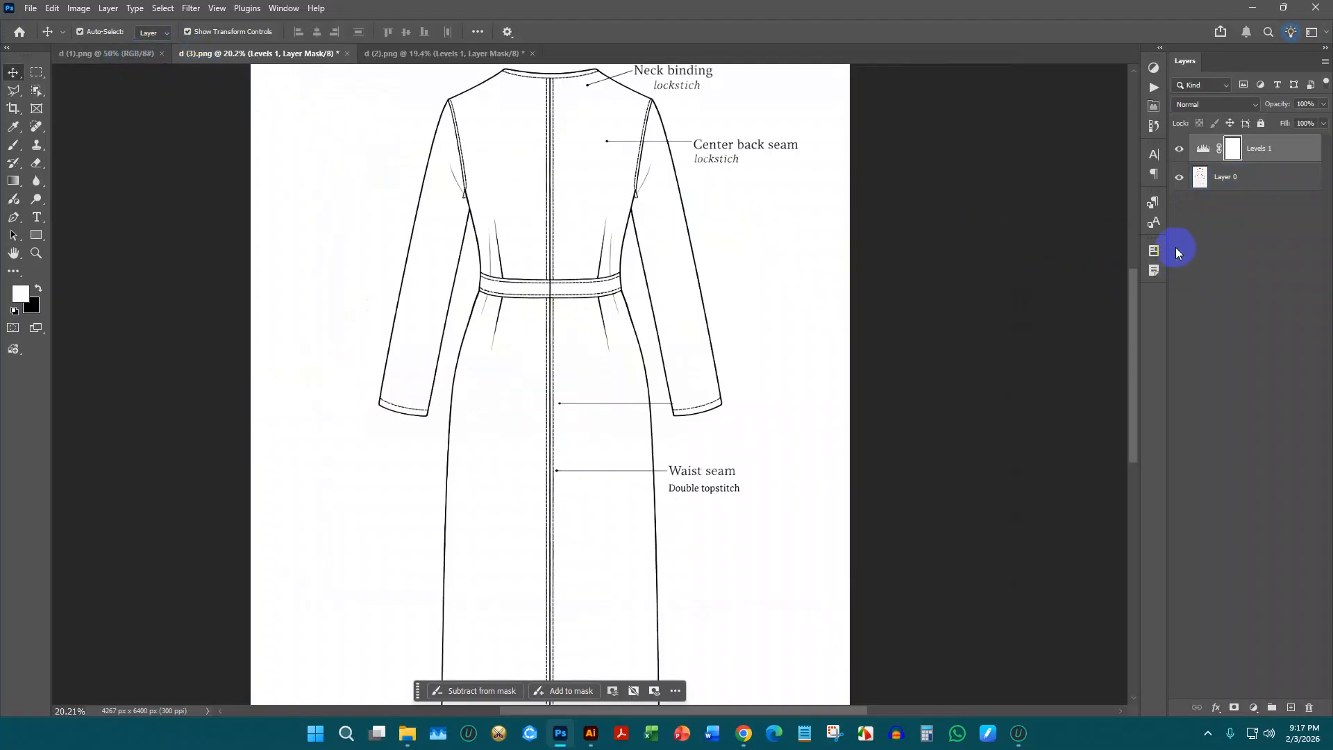
# Paste the Levels 1 adjustment layer into the side view document d (1).png and unlock its Background layer
pyautogui.click(107, 53)
pyautogui.hotkey('ctrl', 'v')
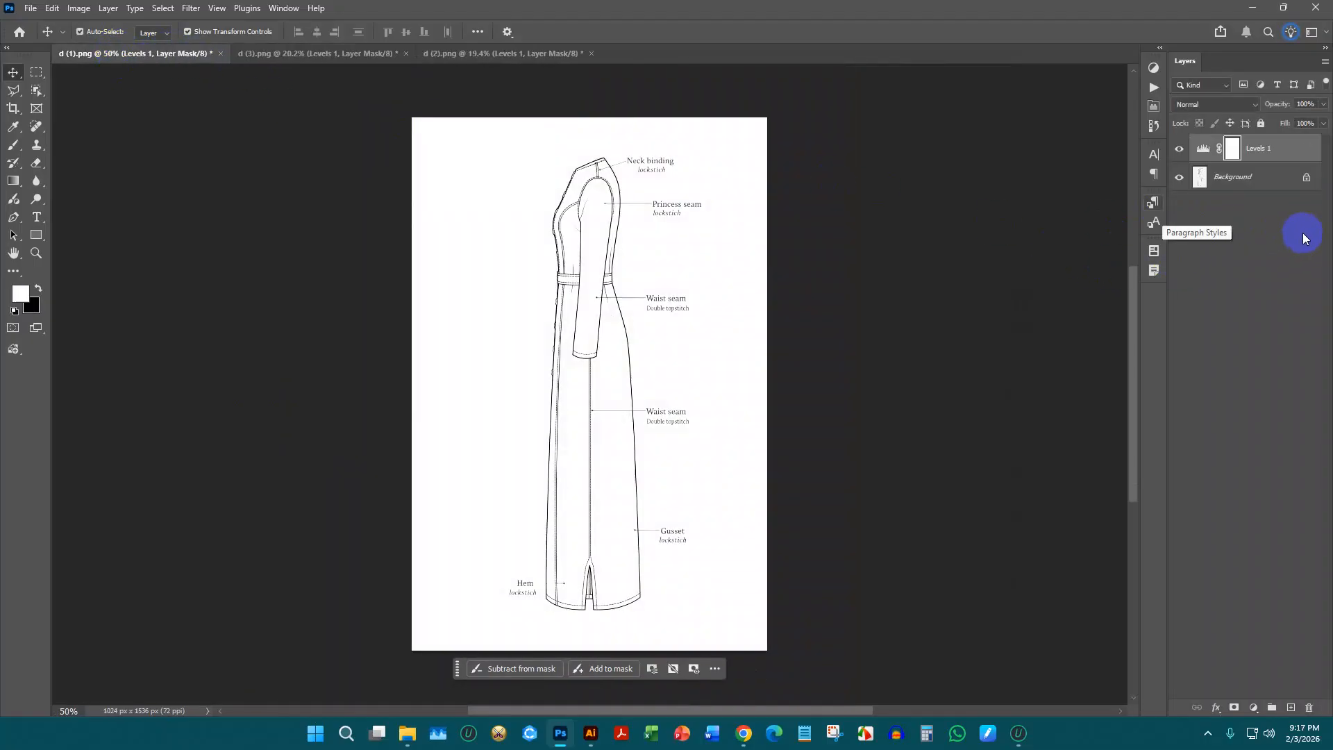
pyautogui.click(1306, 180)
pyautogui.click(1242, 185)
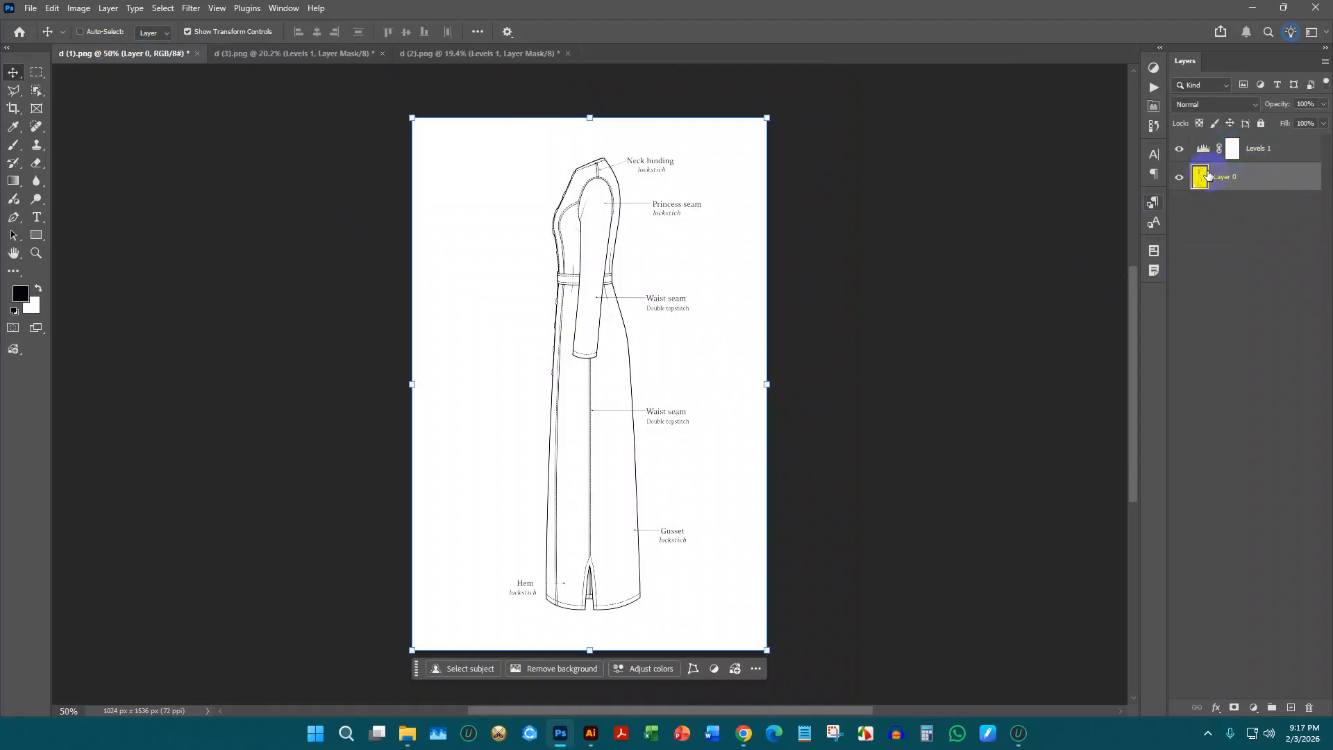
# Resample the side view drawing to a resolution of 300 pixels/inch
pyautogui.hotkey('ctrl', 'alt', 'i')
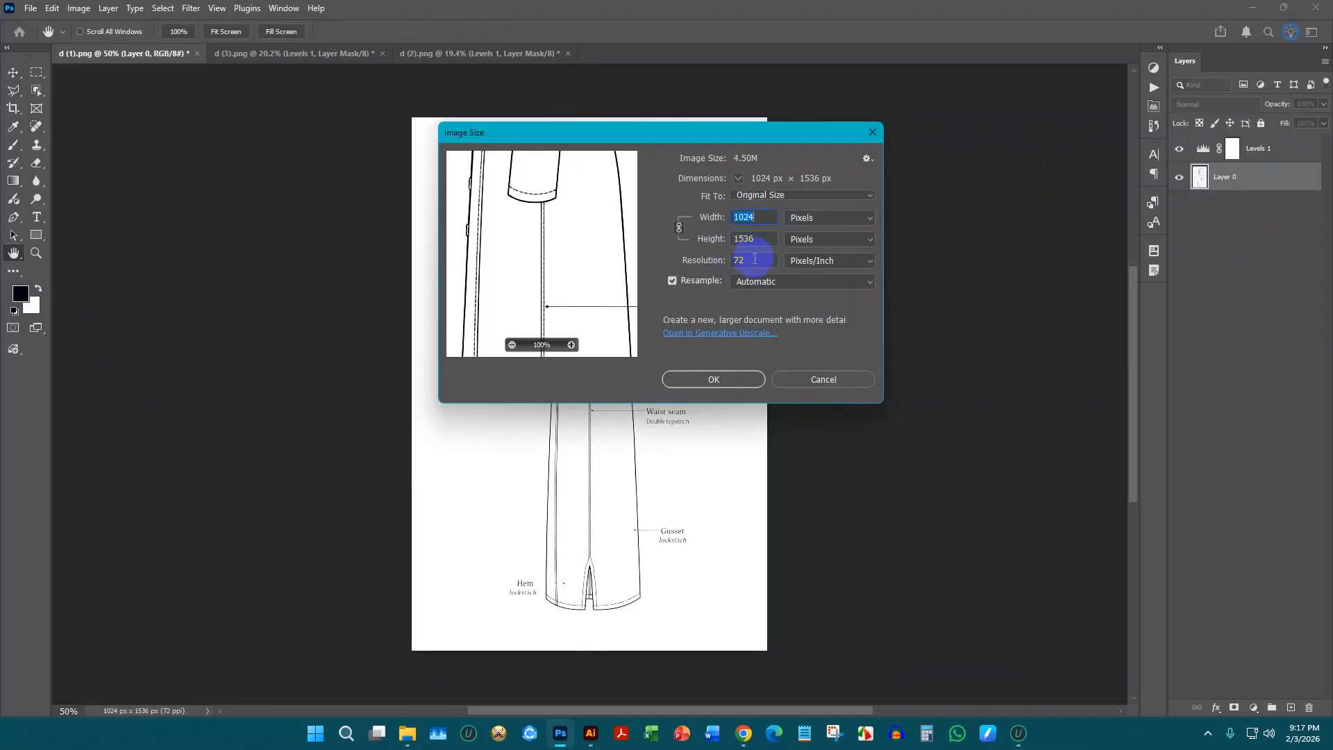
pyautogui.click(755, 258)
pyautogui.write('300')
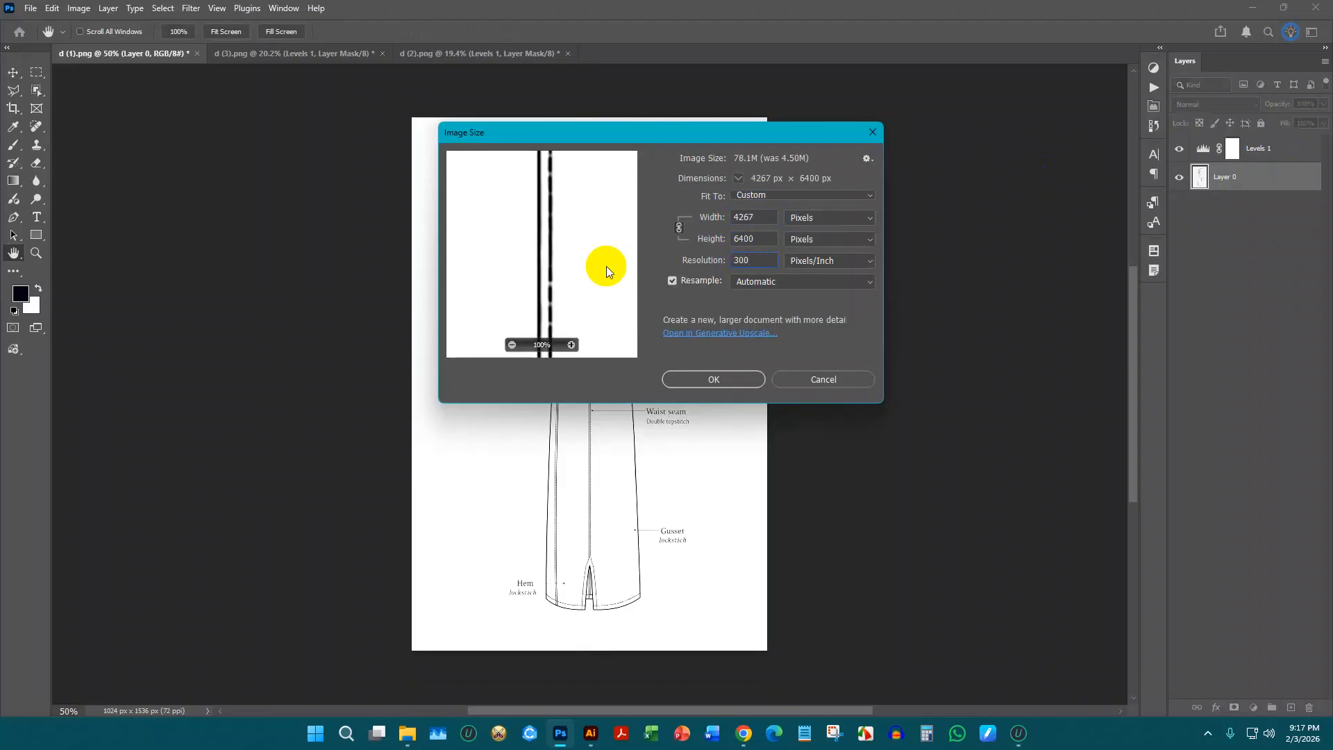
pyautogui.press('Return')
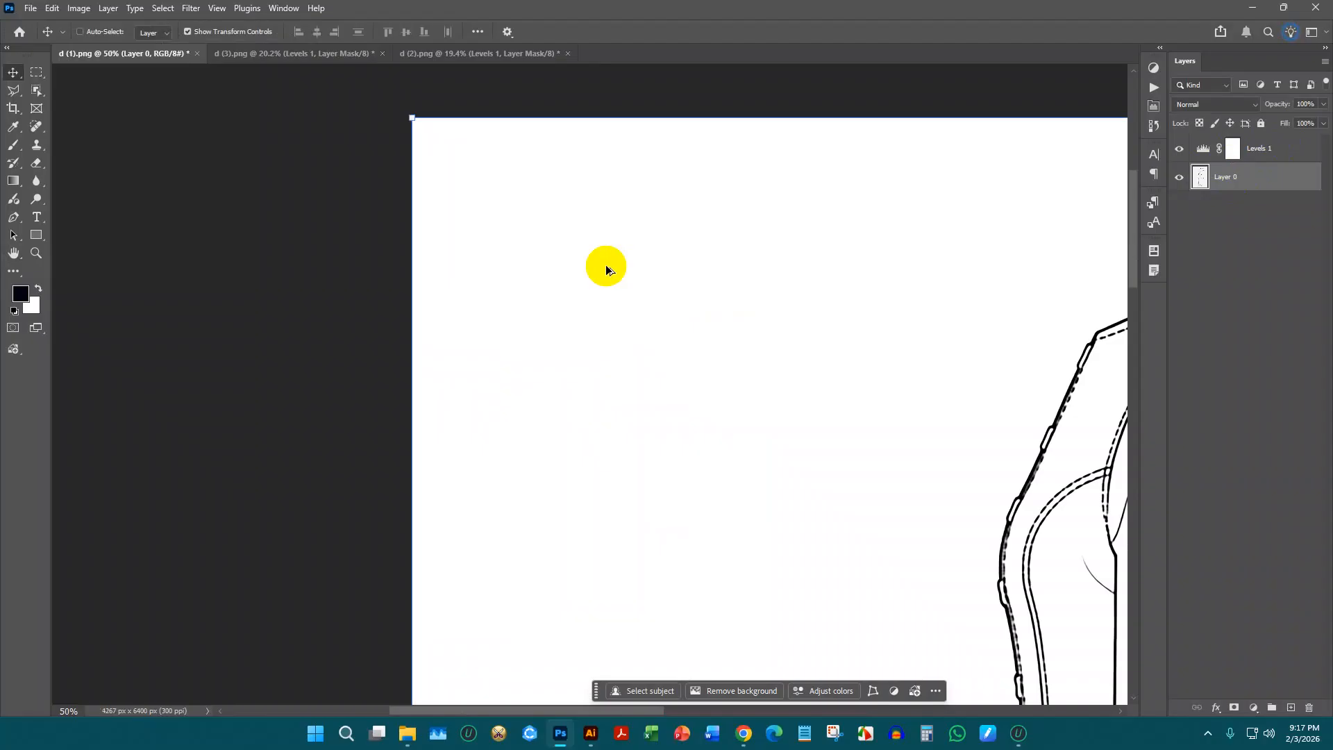
# Export the side view drawing for web as PNG-24 to d-(1).png on Local Disk (D:)
pyautogui.hotkey('ctrl', 'alt', 'shift', 's')
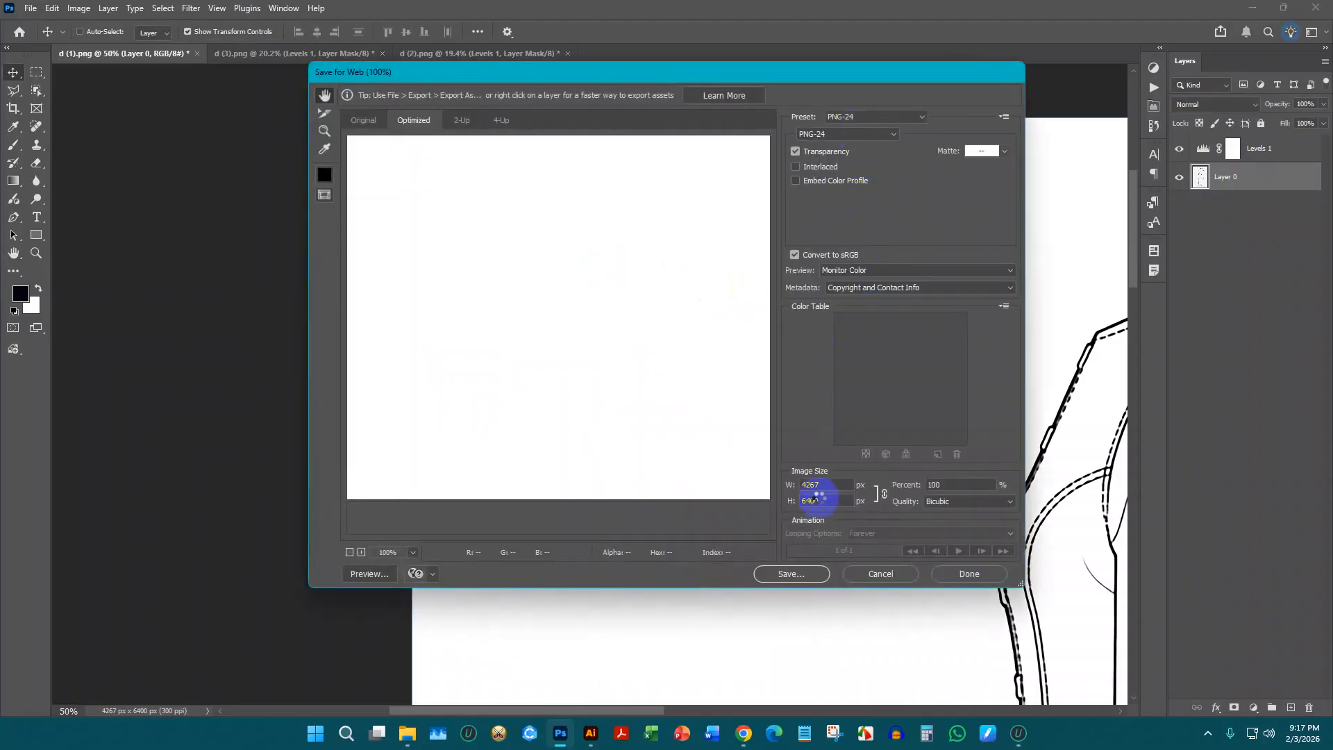
pyautogui.click(791, 574)
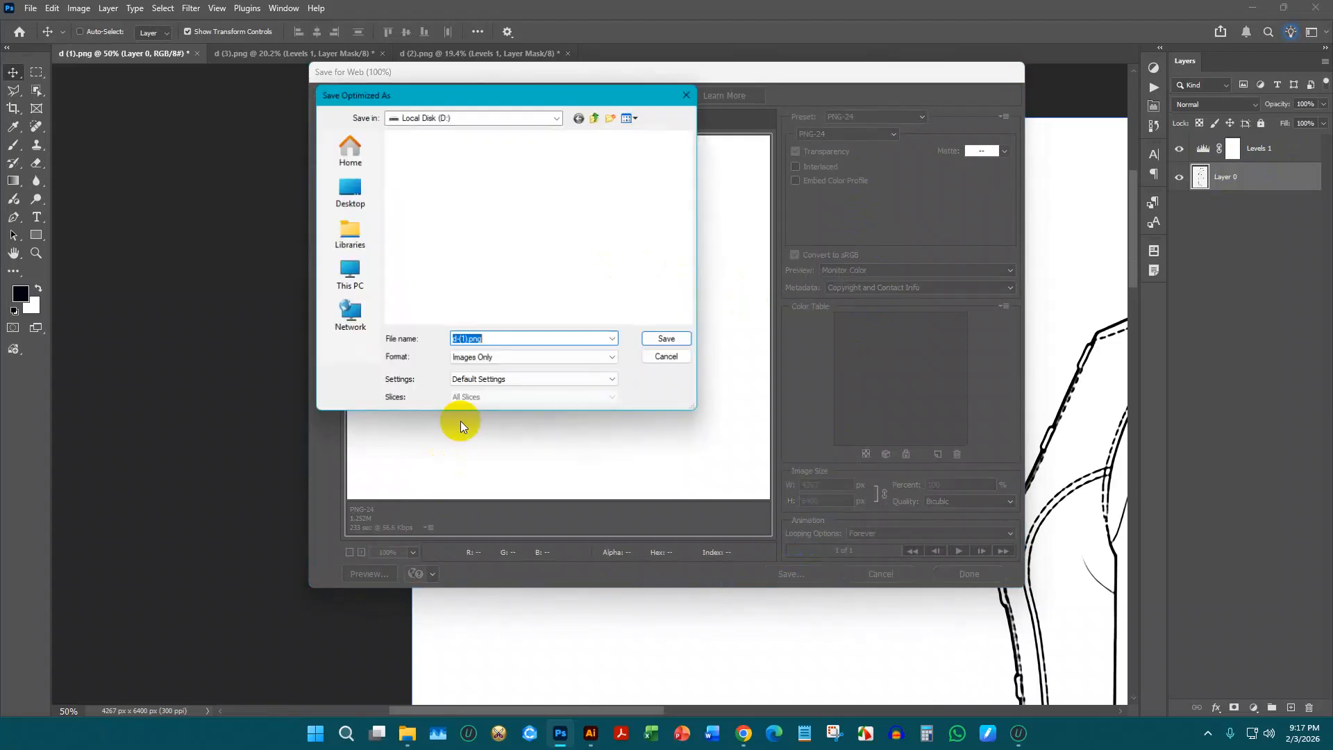
pyautogui.click(580, 182)
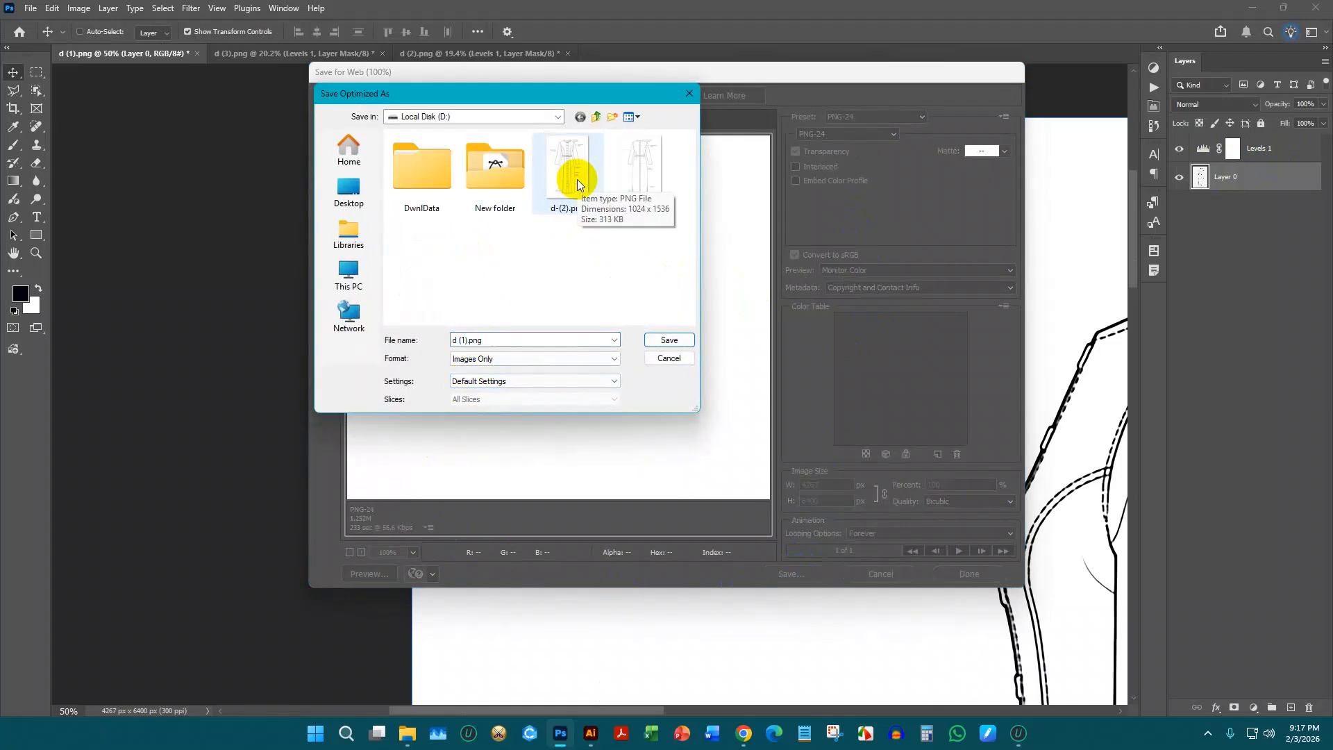
pyautogui.doubleClick(578, 179)
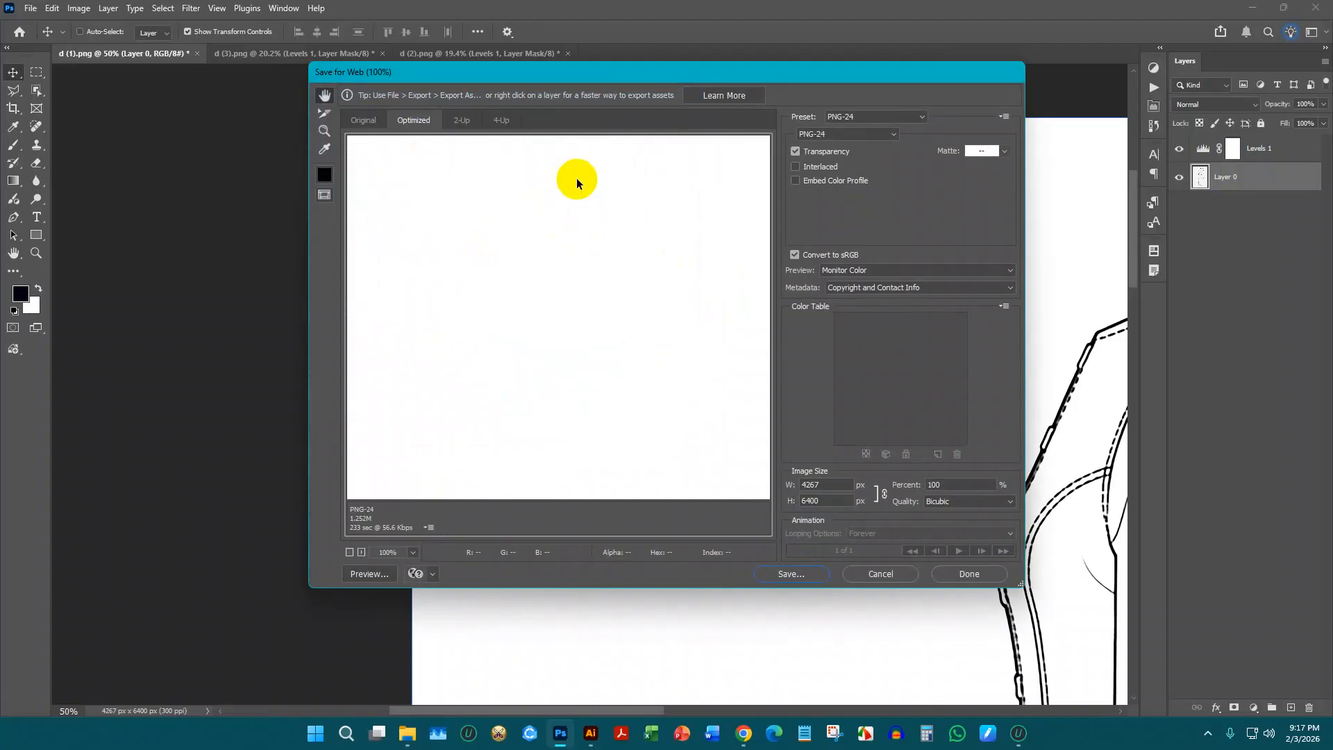
# Quit Photoshop without saving changes to the three open drawing documents
pyautogui.click(1315, 8)
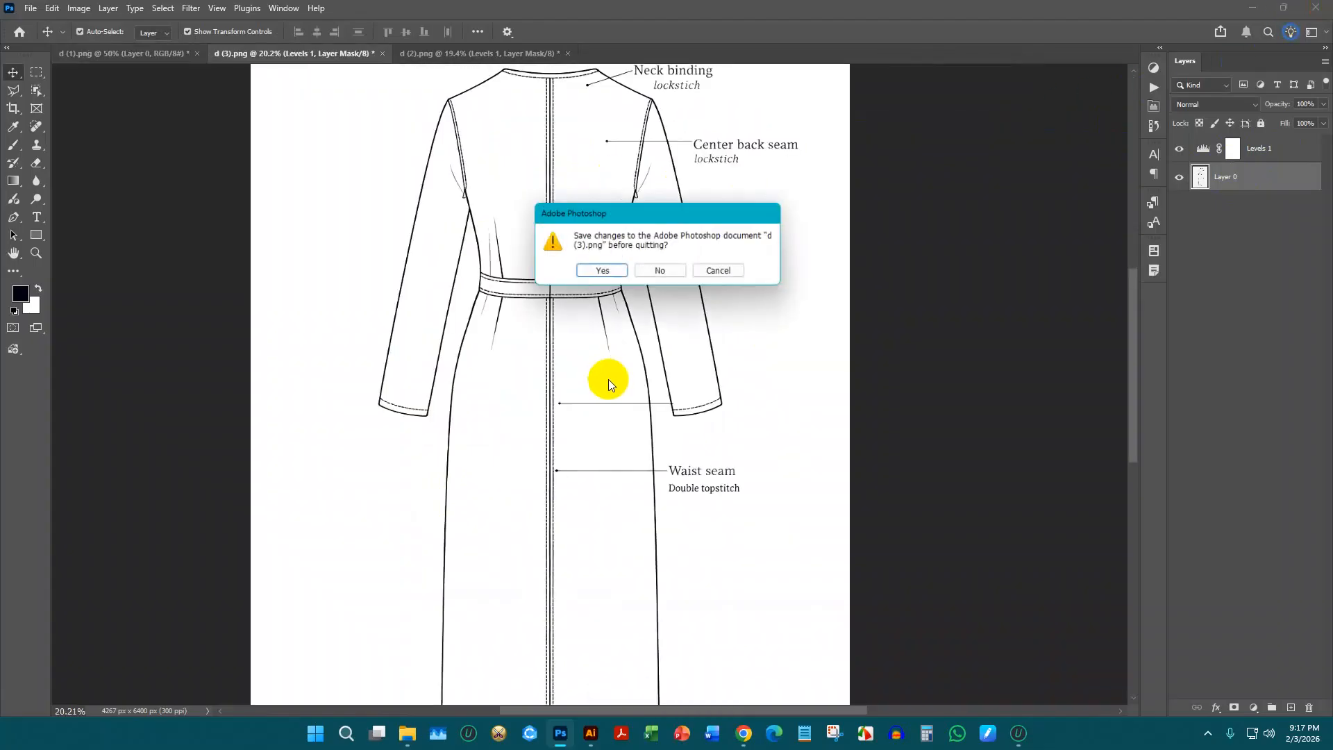
pyautogui.click(661, 273)
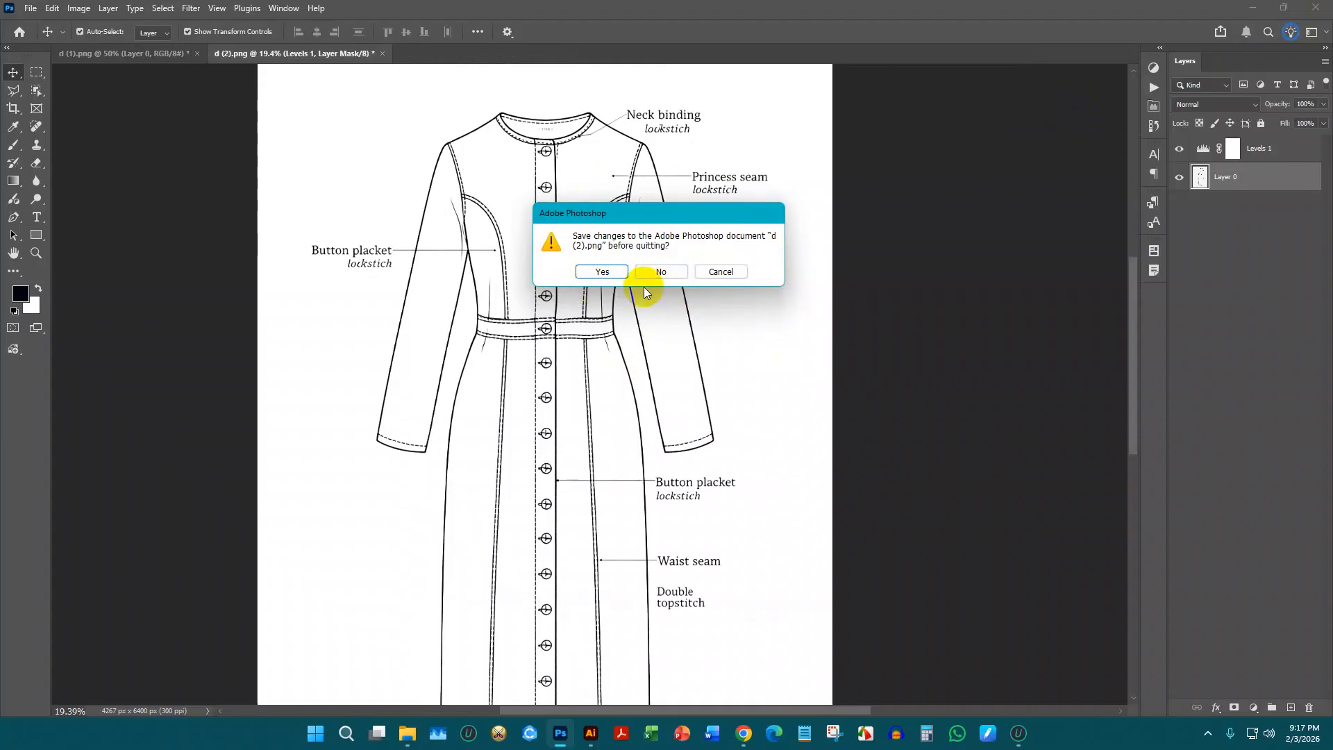
pyautogui.click(661, 272)
pyautogui.click(668, 272)
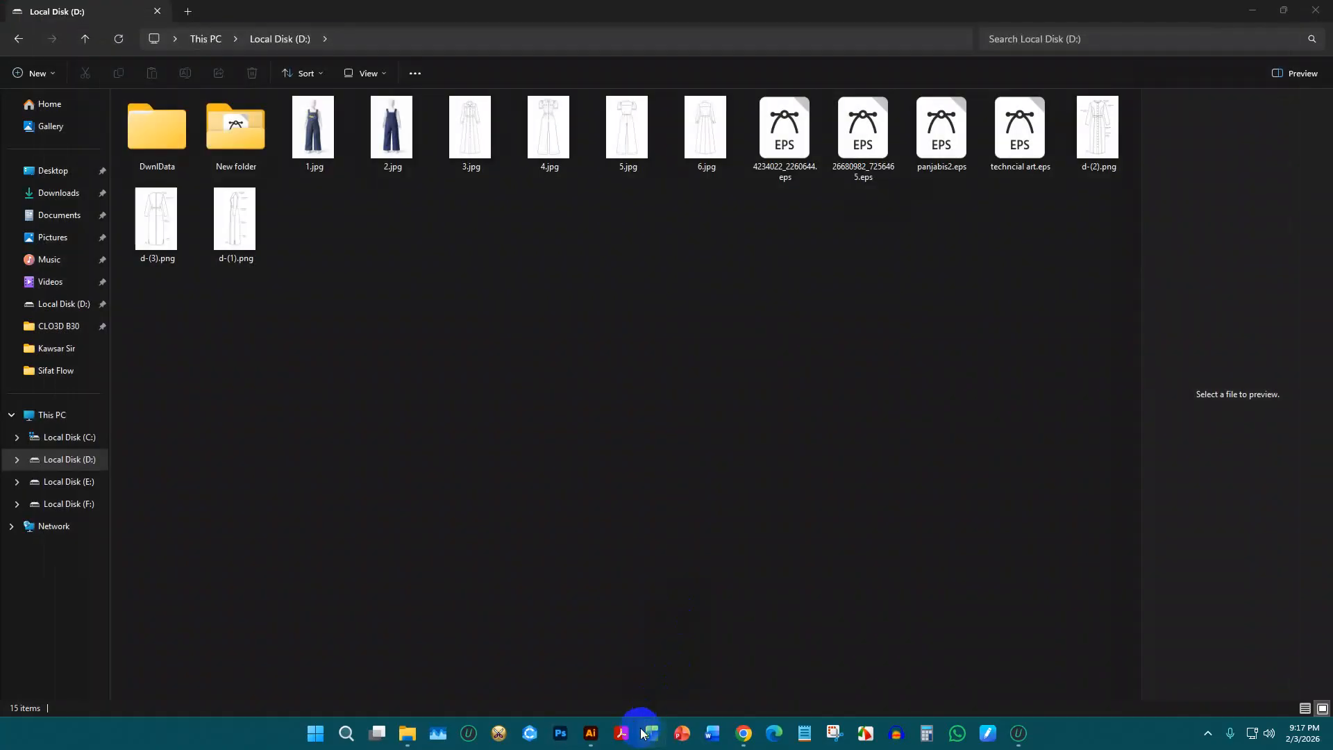
# Switch to Chrome and close the two Pinterest pin tabs showing denim dresses
pyautogui.moveTo(744, 733)
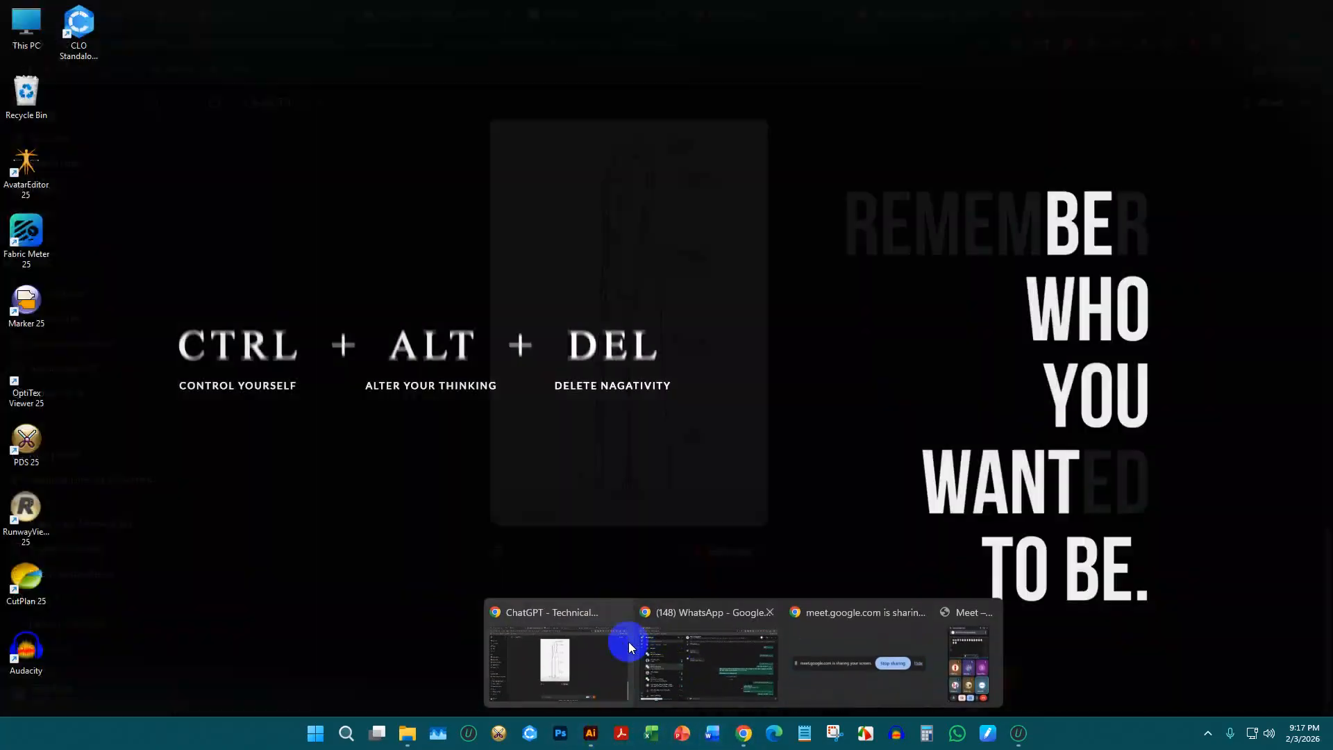
pyautogui.click(628, 642)
pyautogui.click(1087, 14)
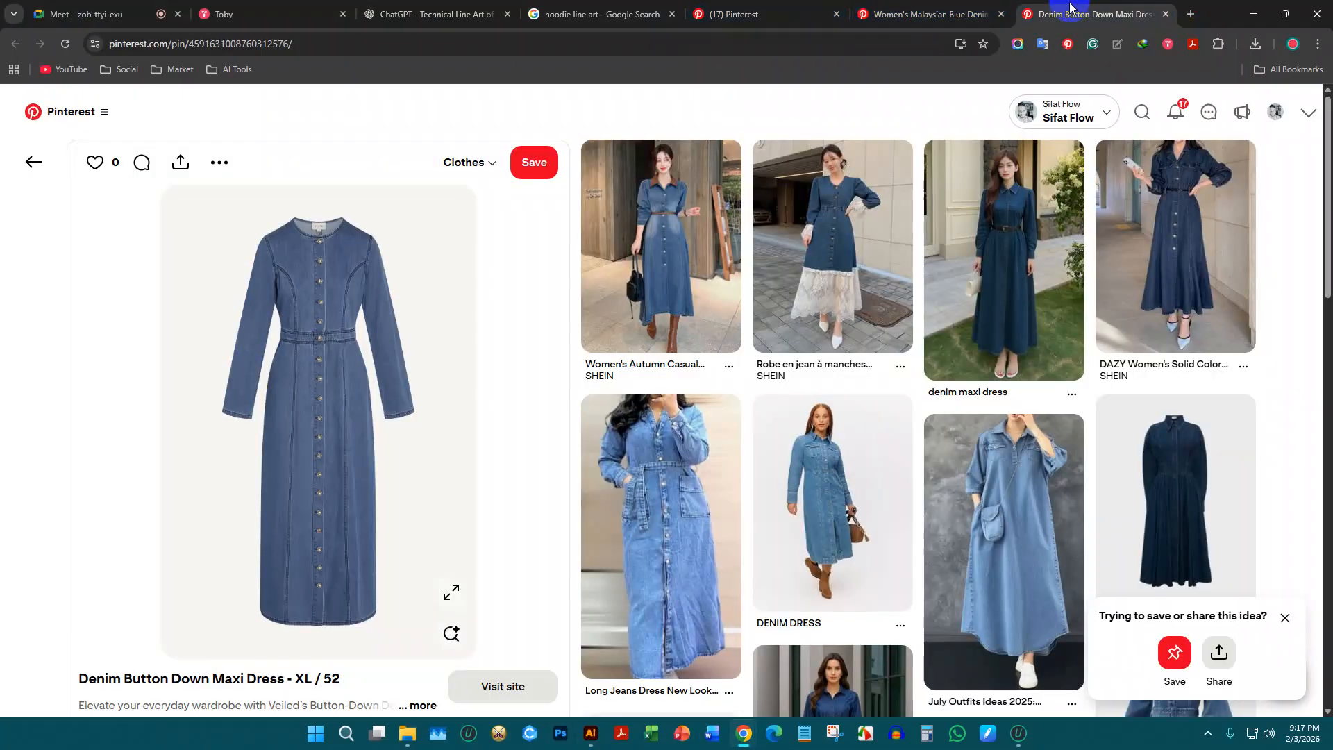
pyautogui.click(1166, 14)
pyautogui.click(1003, 14)
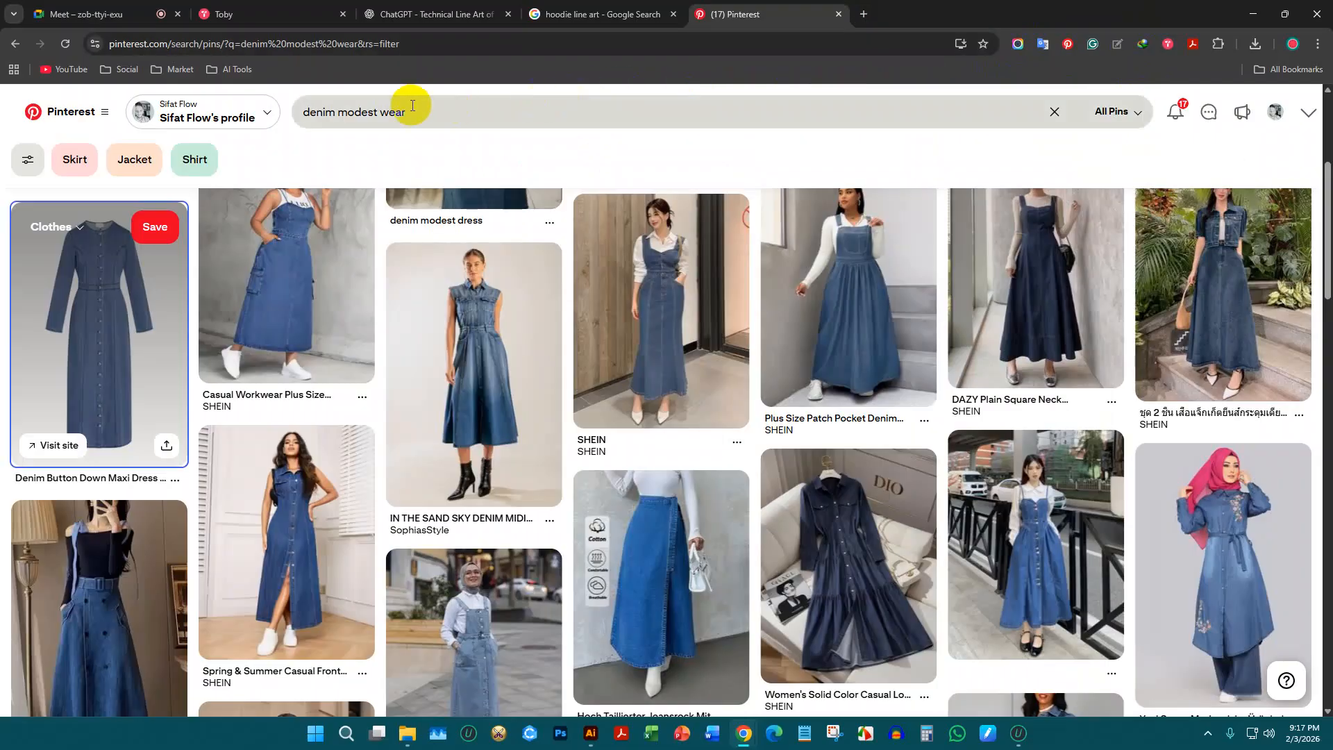
# Search Pinterest for "technuical sketch of hoodie"
pyautogui.click(408, 111)
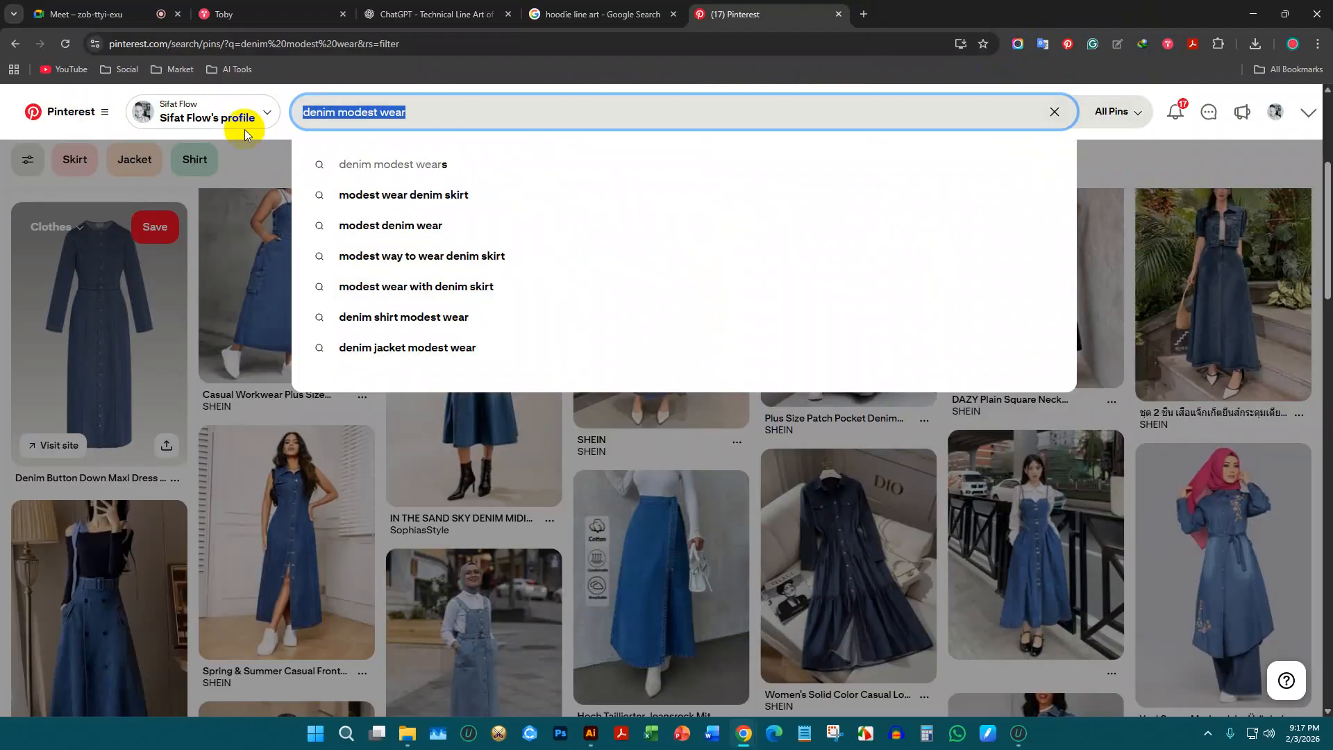
pyautogui.write('tech')
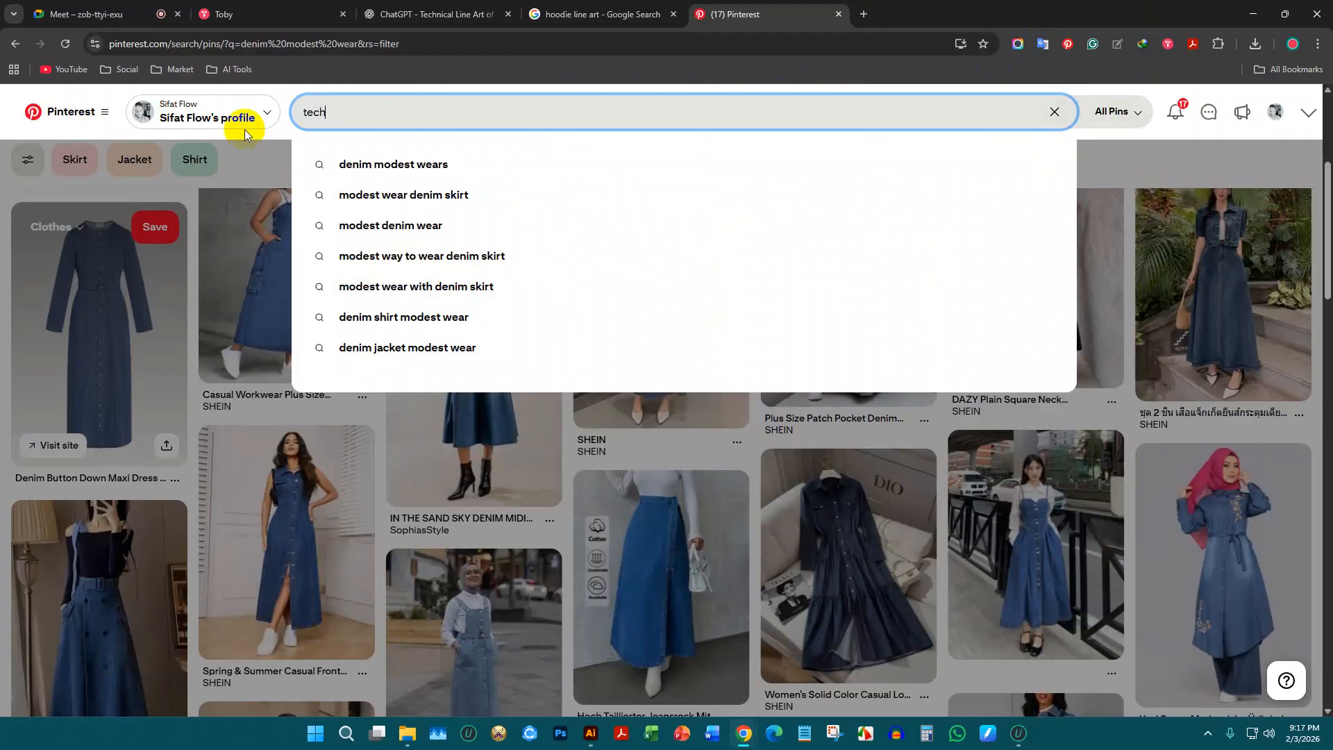
pyautogui.write('nuical sketch of')
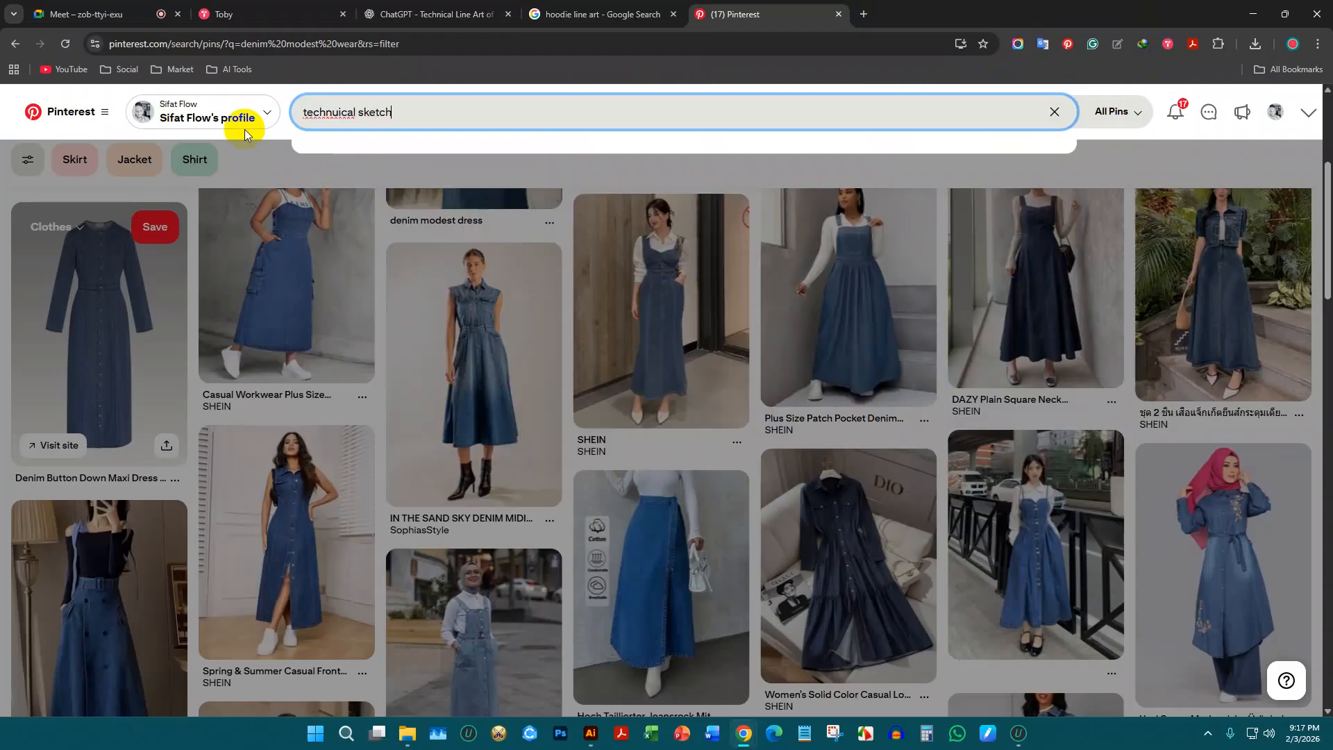
pyautogui.write(' hoodie')
pyautogui.press('Return')
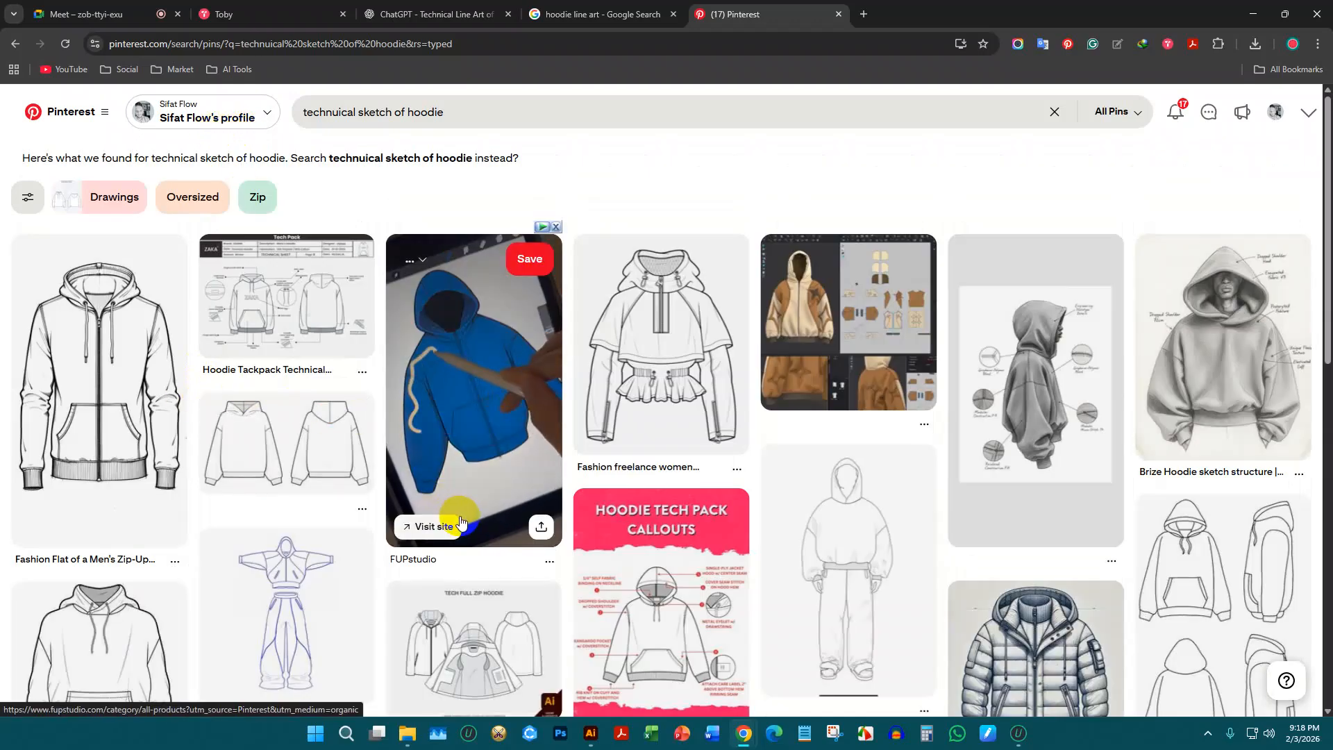
# Open the plain front-and-back hoodie flat sketch and browse the related garment line drawings
pyautogui.click(271, 458)
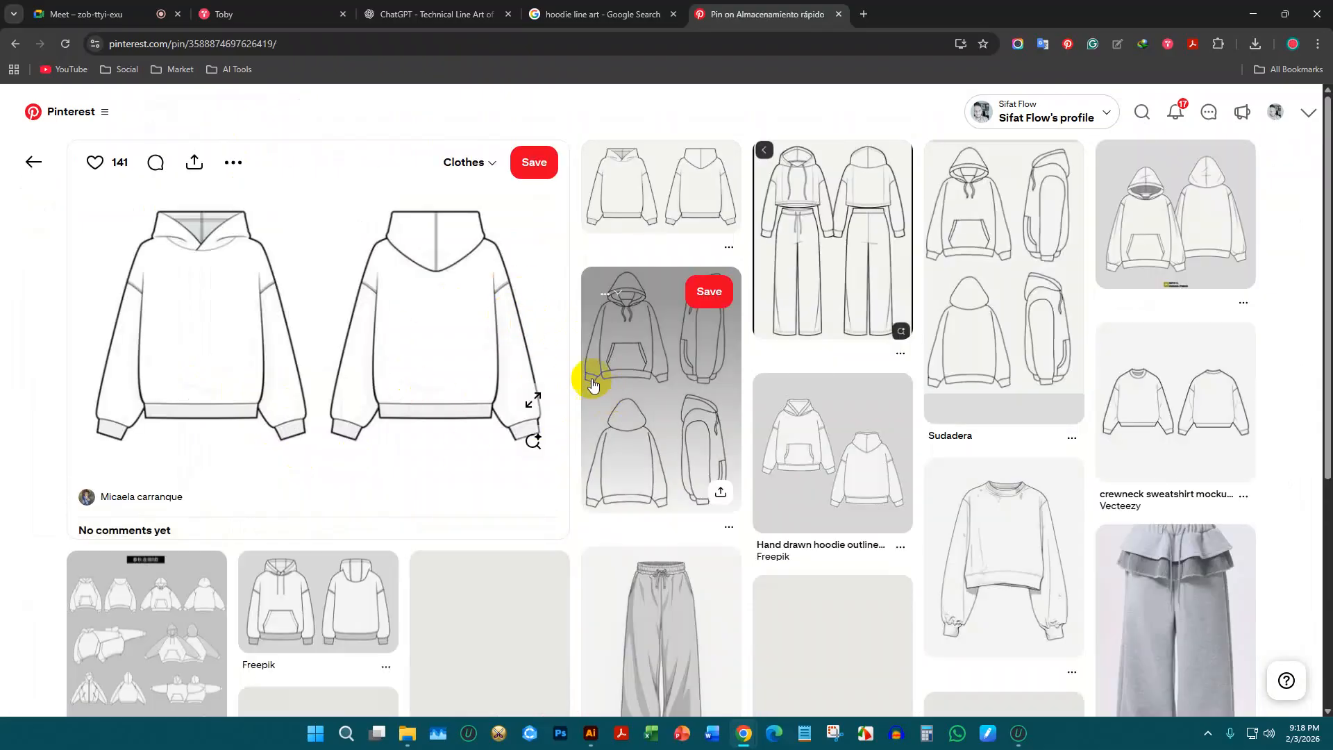
pyautogui.scroll(-10, 468, 385)
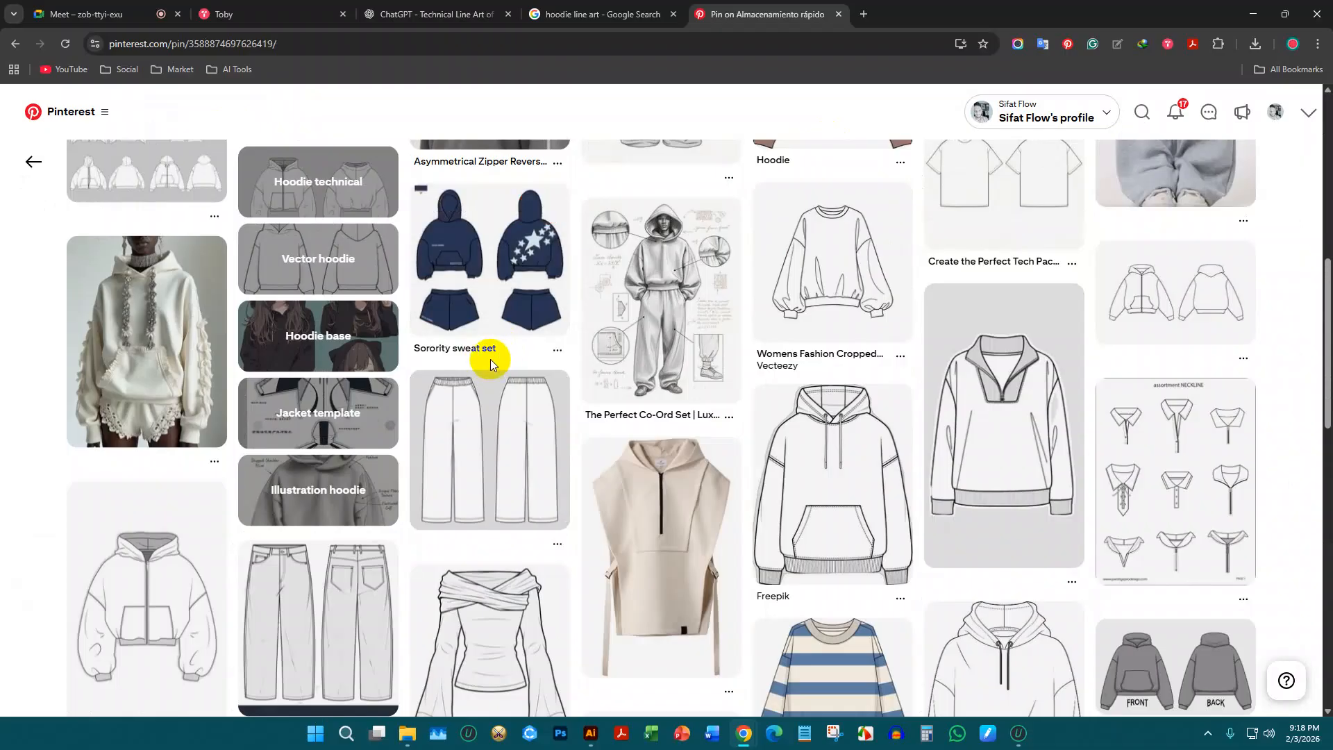
pyautogui.scroll(-4, 490, 360)
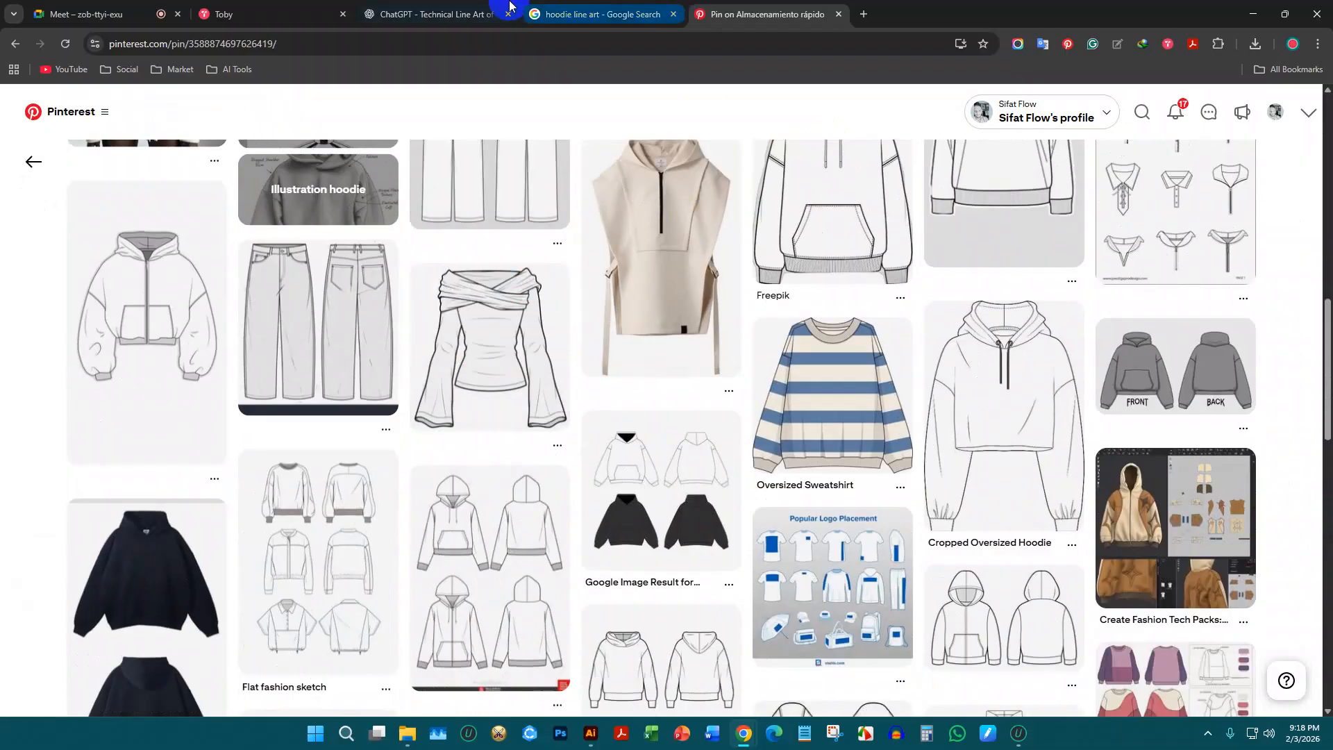
# Switch to Illustrator and rename Layer 2 as "line art" and Layer 1 as "picture"
pyautogui.click(591, 734)
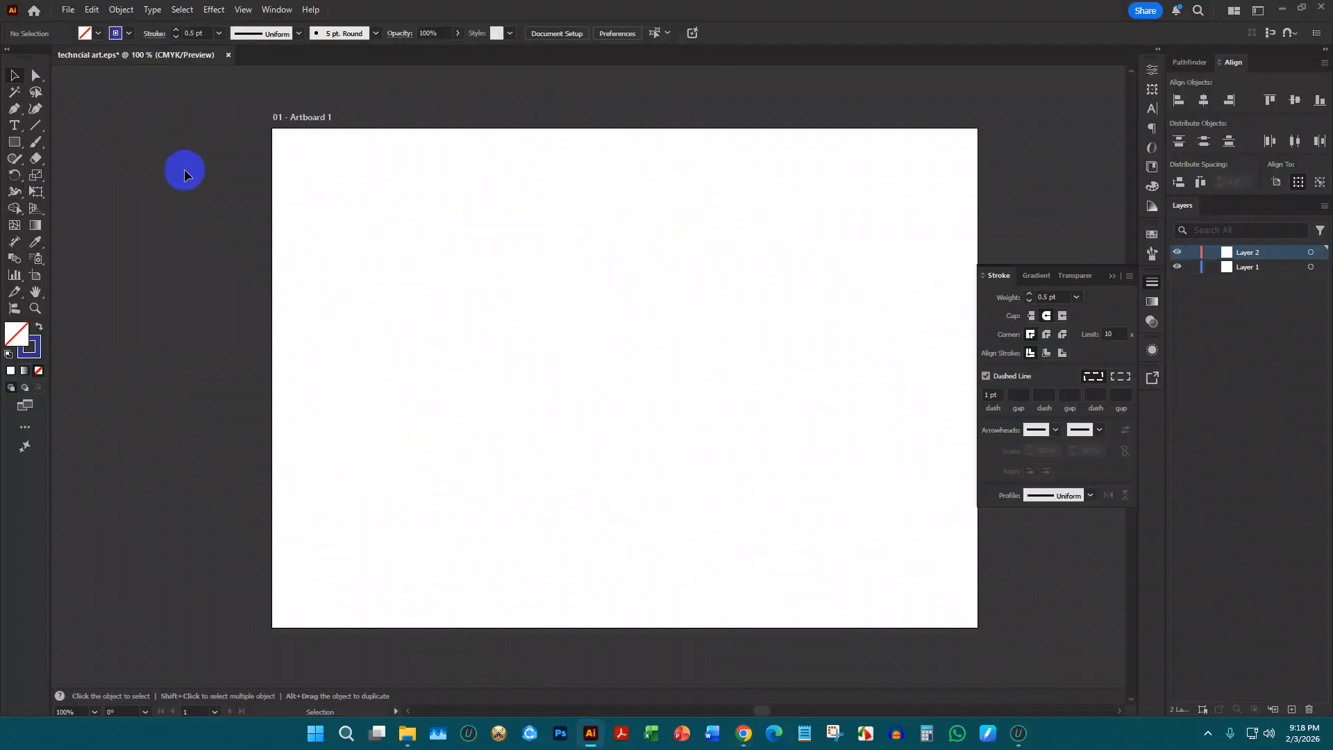
pyautogui.click(1111, 276)
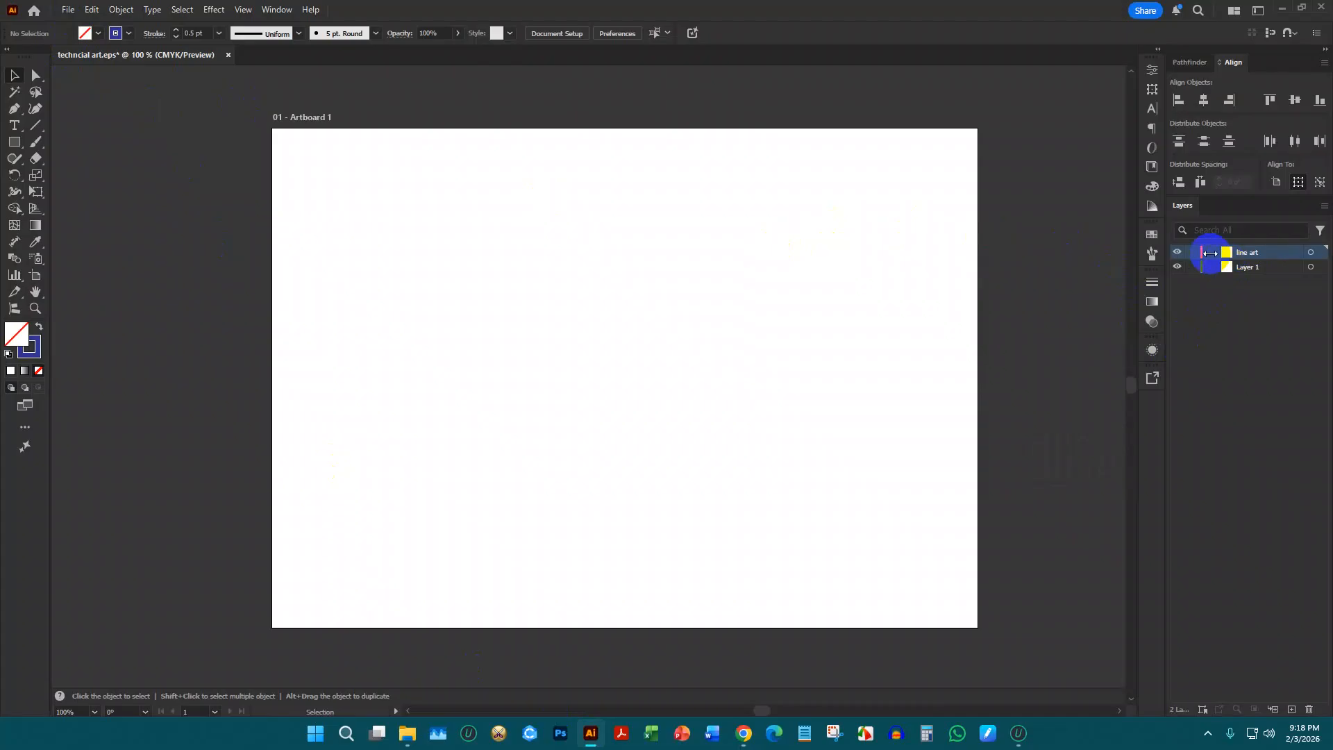
pyautogui.click(1273, 268)
pyautogui.doubleClick(1273, 268)
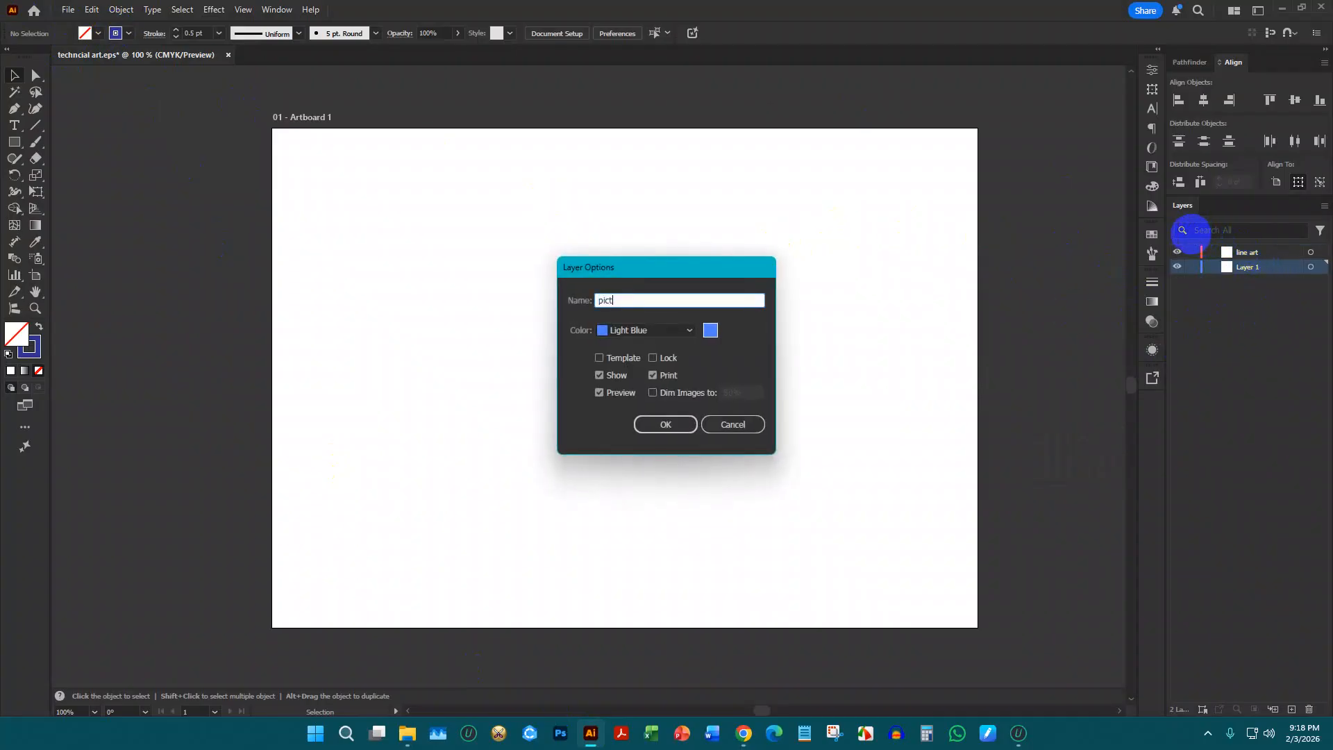
pyautogui.press('Return')
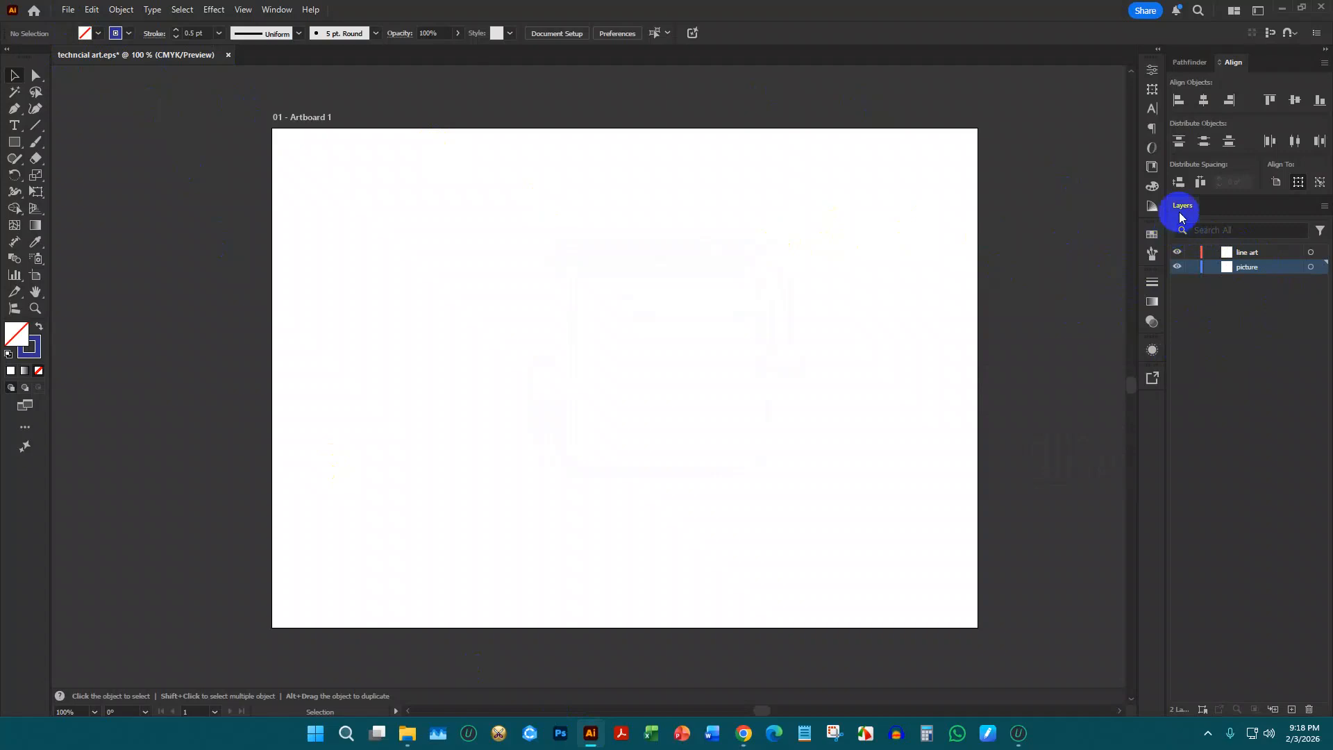
# Place d-(1).png, d-(2).png and d-(3).png from Local Disk (D:) as embedded images on the picture layer
pyautogui.click(77, 10)
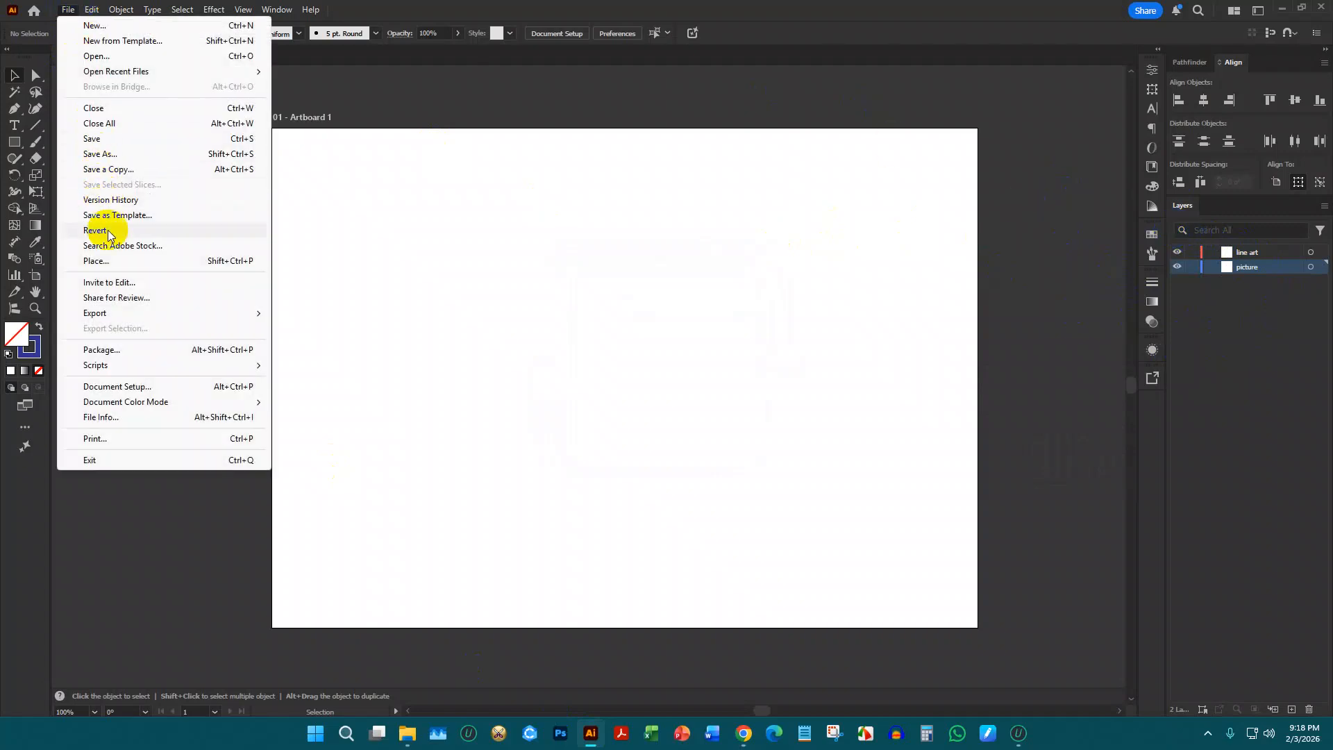
pyautogui.click(124, 262)
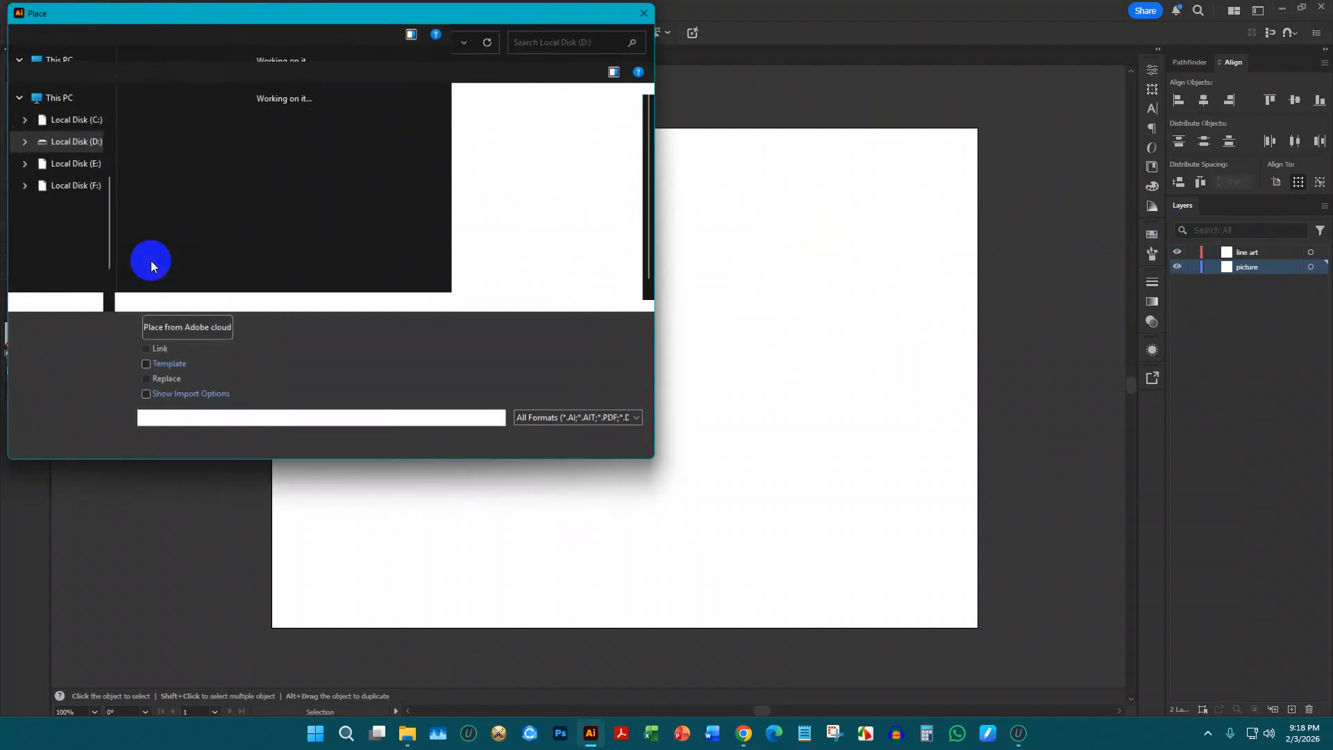
pyautogui.click(383, 198)
pyautogui.keyDown('shift'); pyautogui.click(528, 204); pyautogui.keyUp('shift')
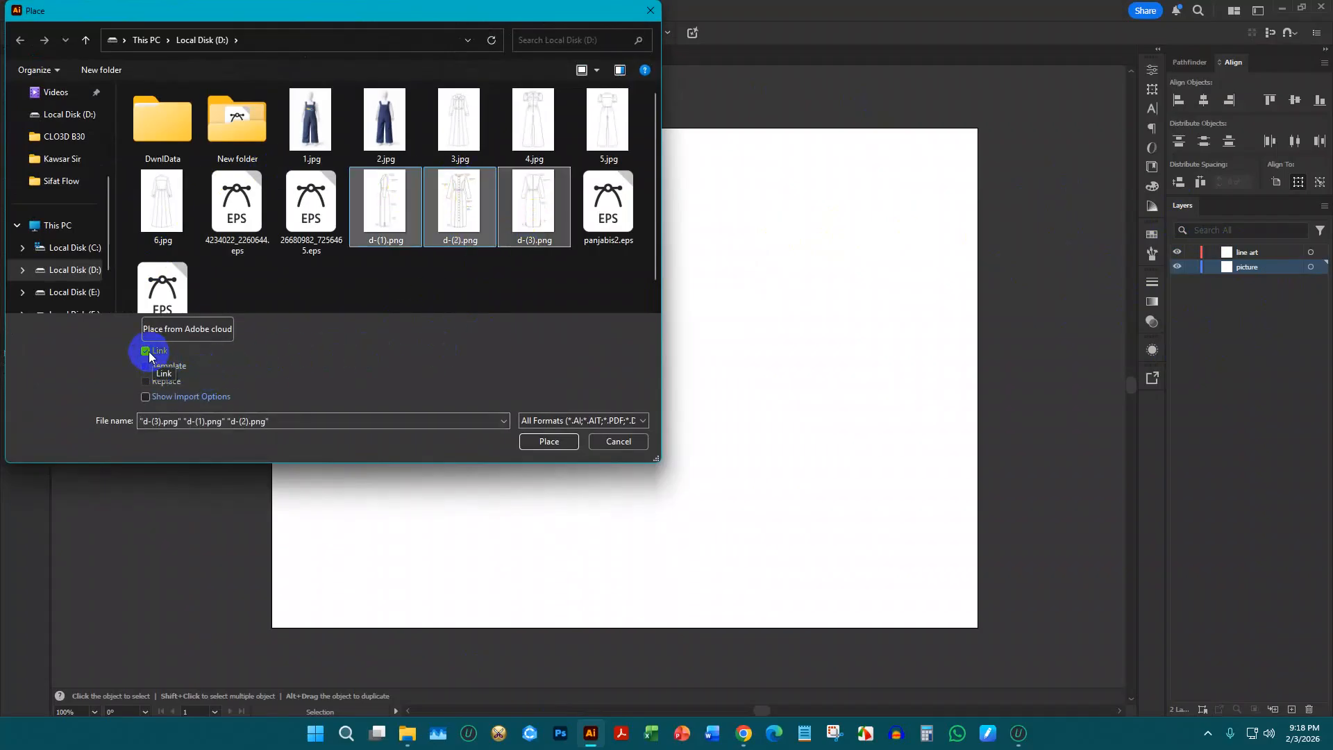
pyautogui.click(549, 443)
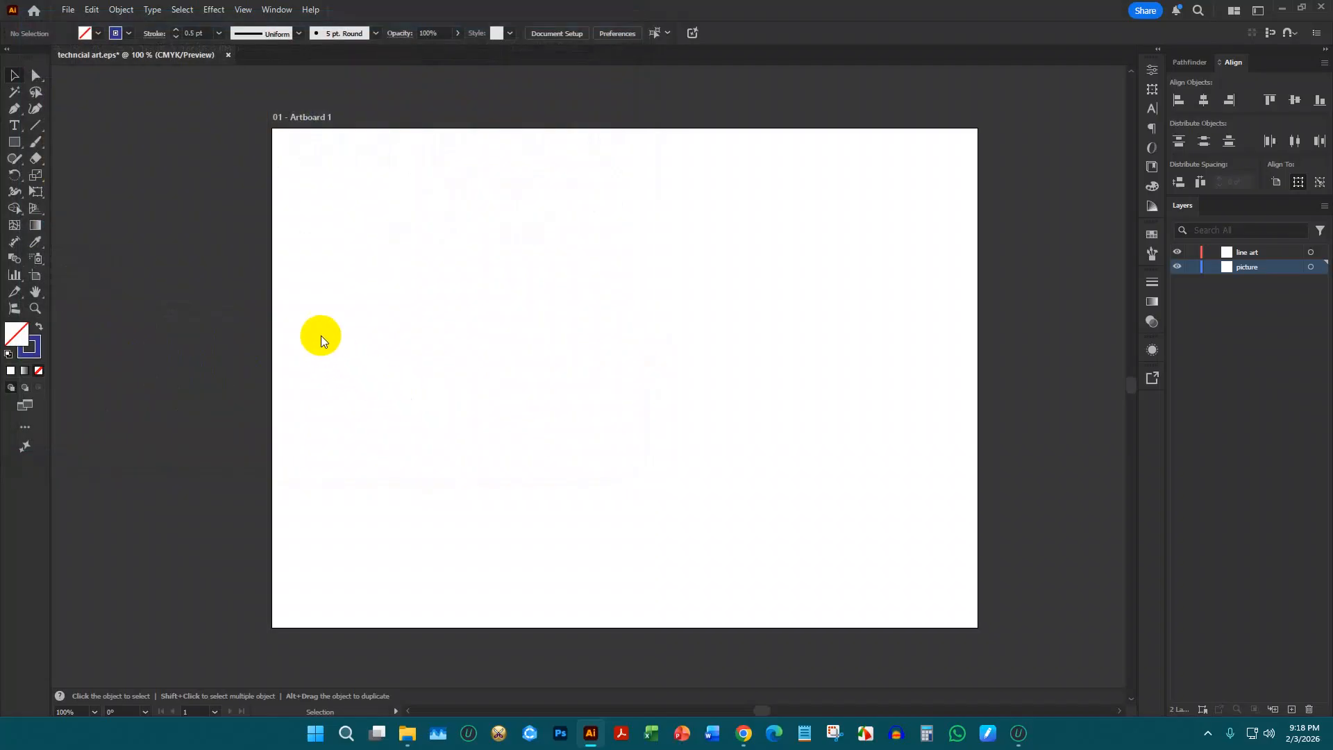
pyautogui.click(327, 300)
pyautogui.click(328, 299)
pyautogui.click(331, 298)
pyautogui.scroll(-7, 333, 300)
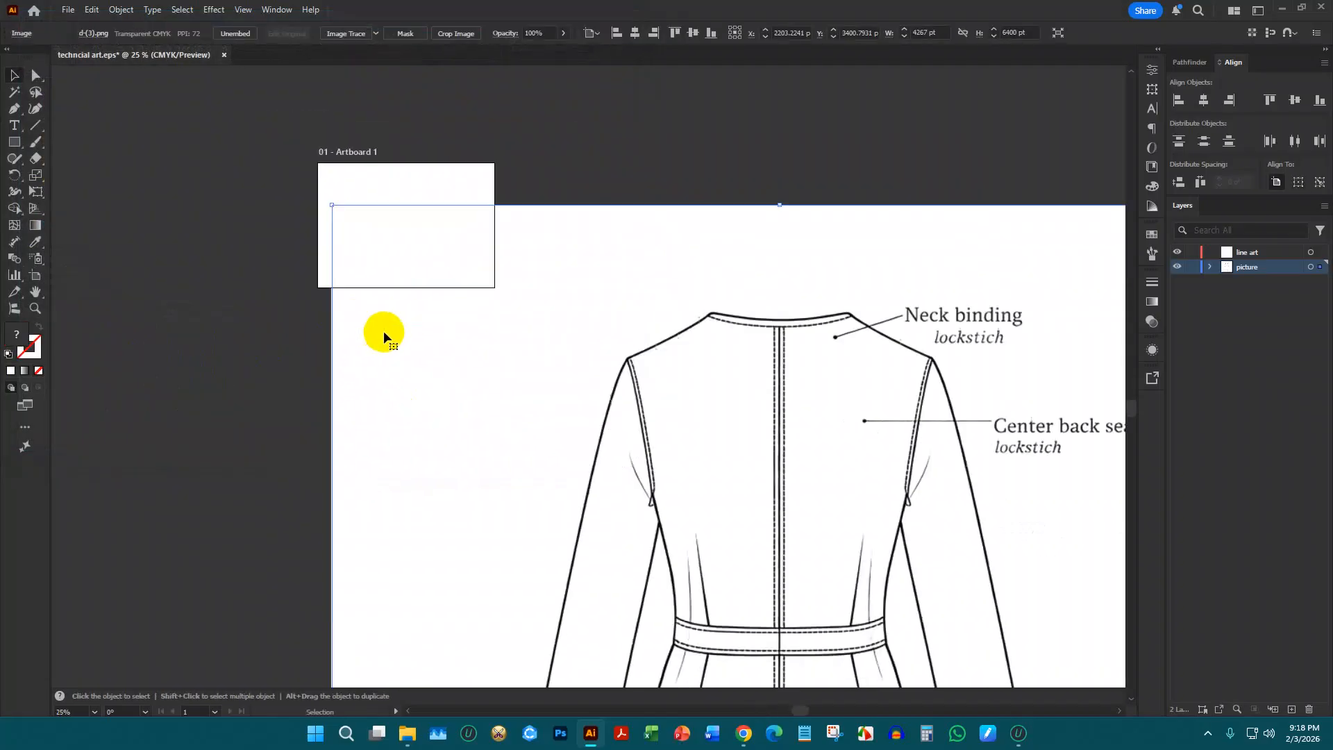
# Select the three placed dress images and scale them down together to about 240 by 360 pt each
pyautogui.moveTo(635, 224); pyautogui.dragTo(777, 606)
pyautogui.scroll(-2, 829, 473)
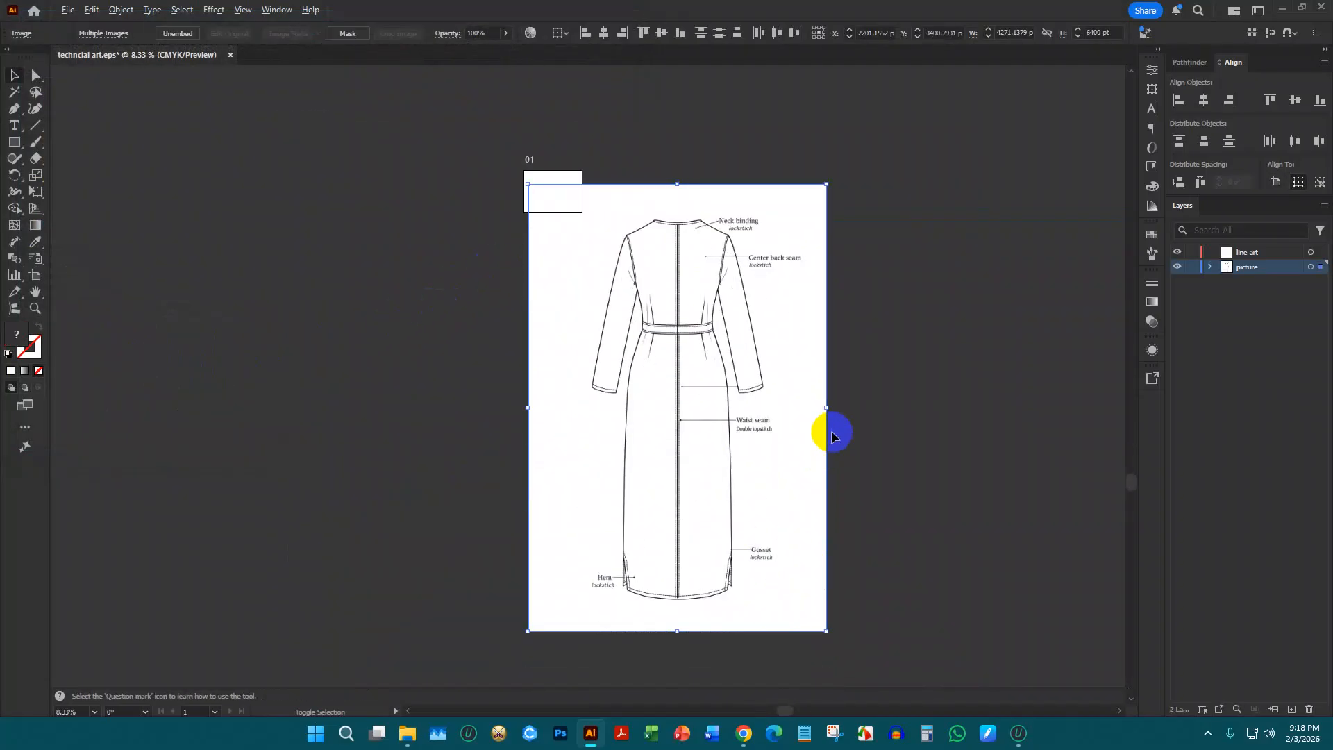
pyautogui.moveTo(828, 408); pyautogui.dragTo(541, 200)
pyautogui.scroll(4, 545, 191)
pyautogui.scroll(1, 559, 208)
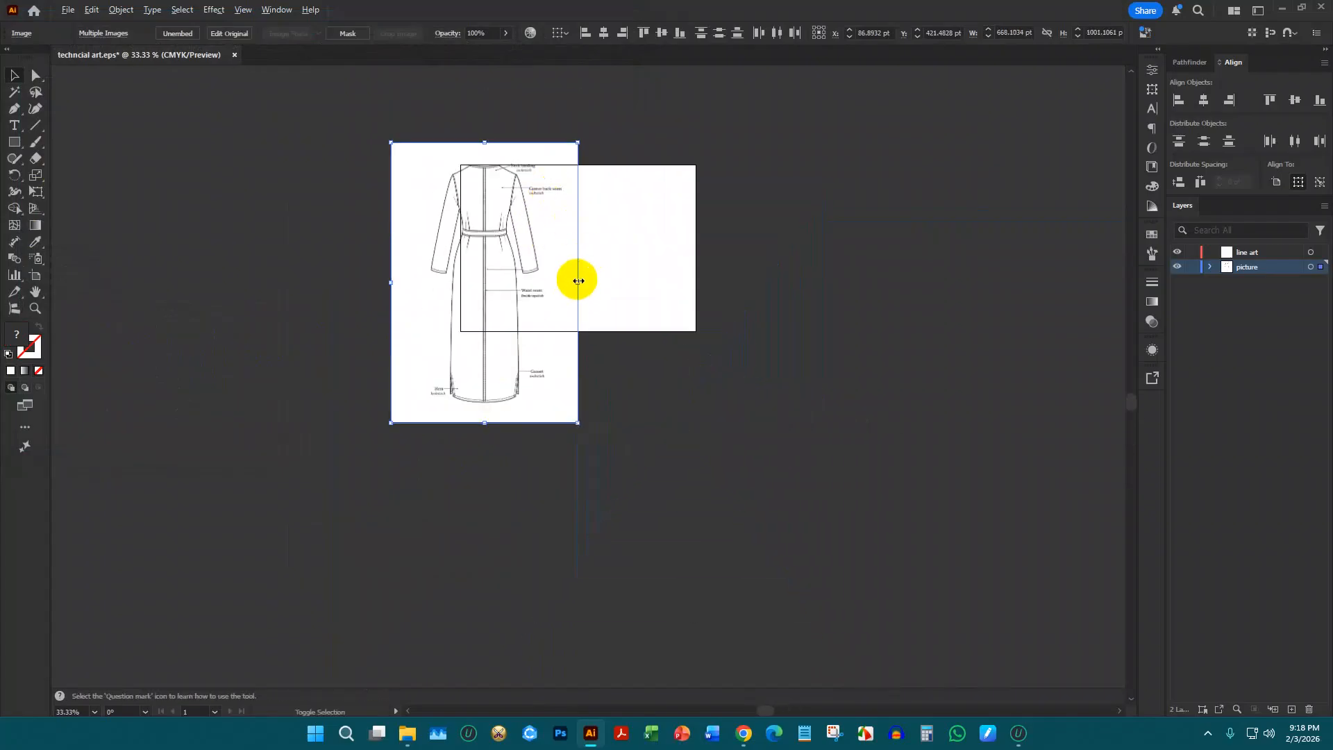
pyautogui.moveTo(579, 280); pyautogui.dragTo(518, 266)
# Move the scaled images onto the artboard and spread the front, back and side views out side by side
pyautogui.moveTo(498, 277); pyautogui.dragTo(684, 254)
pyautogui.click(623, 261)
pyautogui.scroll(4, 541, 228)
pyautogui.click(461, 257)
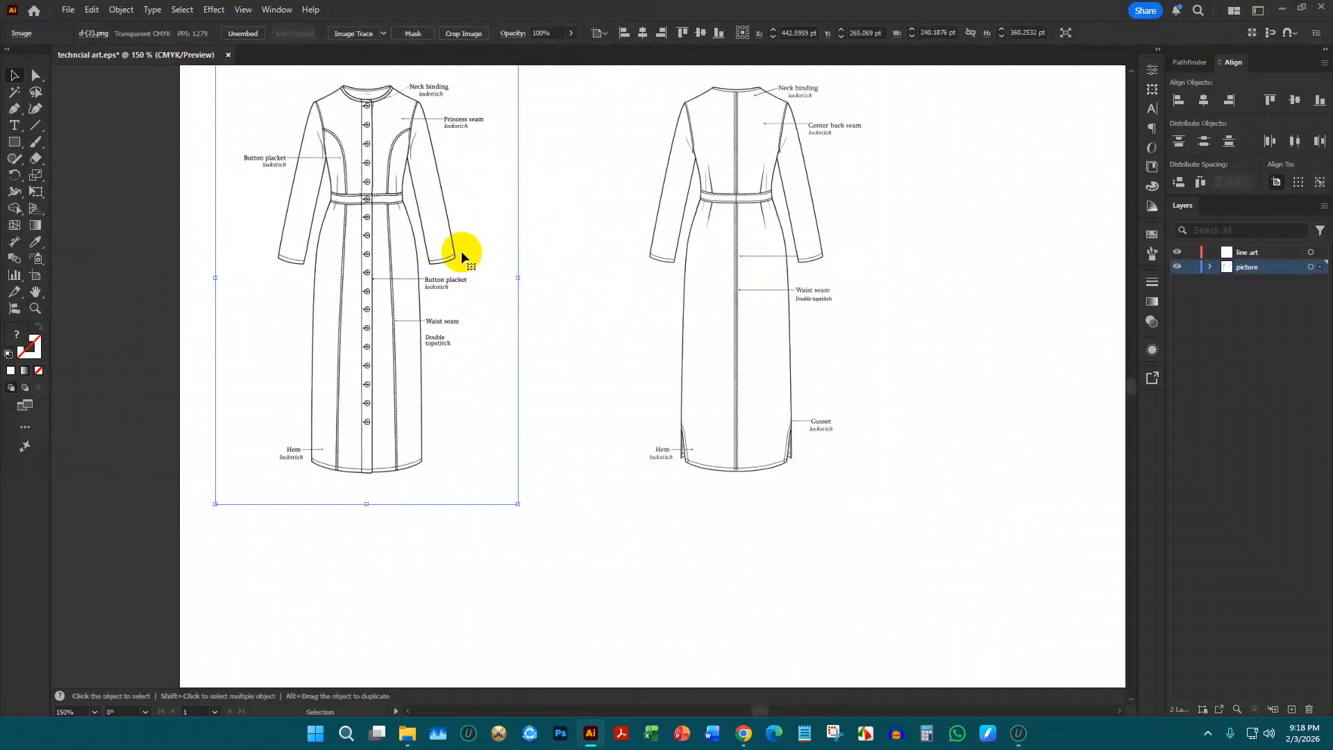
pyautogui.moveTo(462, 257); pyautogui.dragTo(214, 245)
pyautogui.scroll(-2, 428, 242)
pyautogui.moveTo(415, 240); pyautogui.dragTo(693, 241)
pyautogui.moveTo(298, 244); pyautogui.dragTo(475, 244)
# Top-align the three images to the front view as key object and distribute them with 31 pt horizontal spacing
pyautogui.moveTo(381, 185); pyautogui.dragTo(687, 301)
pyautogui.click(514, 253)
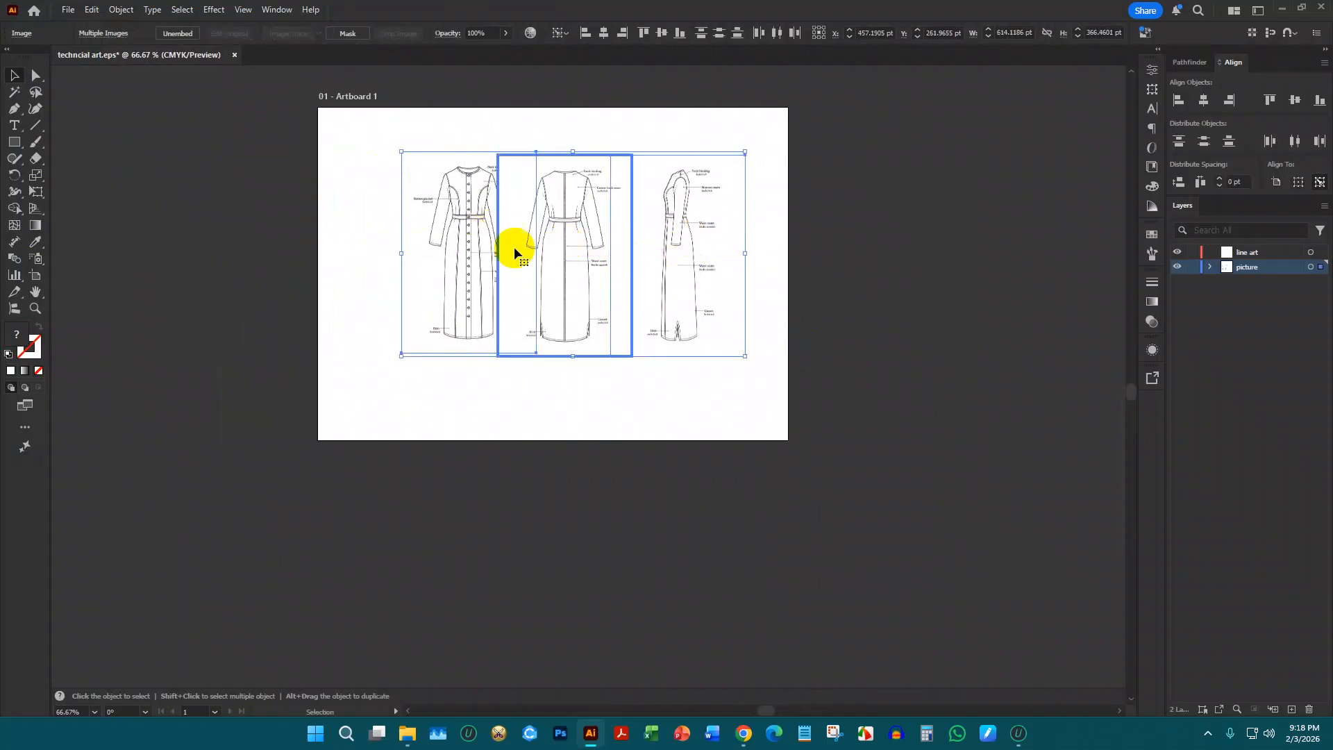
pyautogui.moveTo(469, 224); pyautogui.dragTo(471, 224)
pyautogui.click(461, 214)
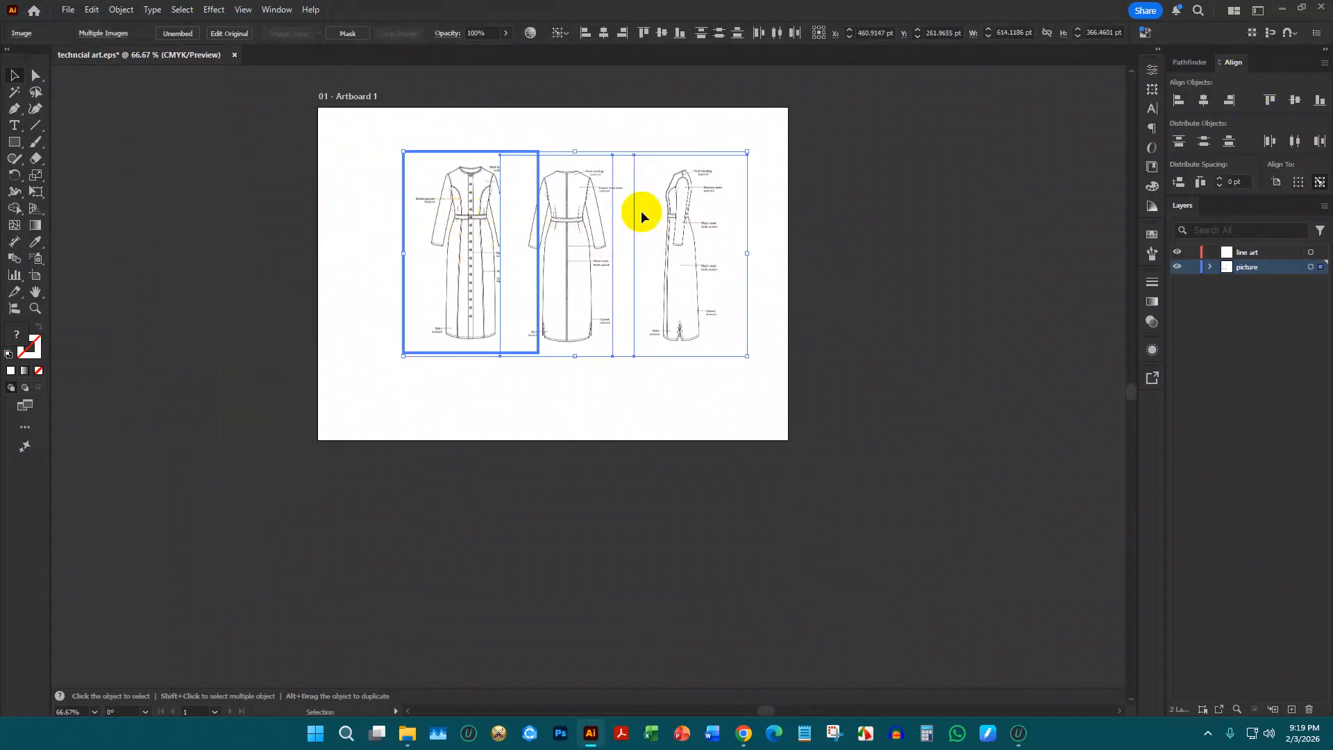
pyautogui.click(1270, 100)
pyautogui.click(1202, 184)
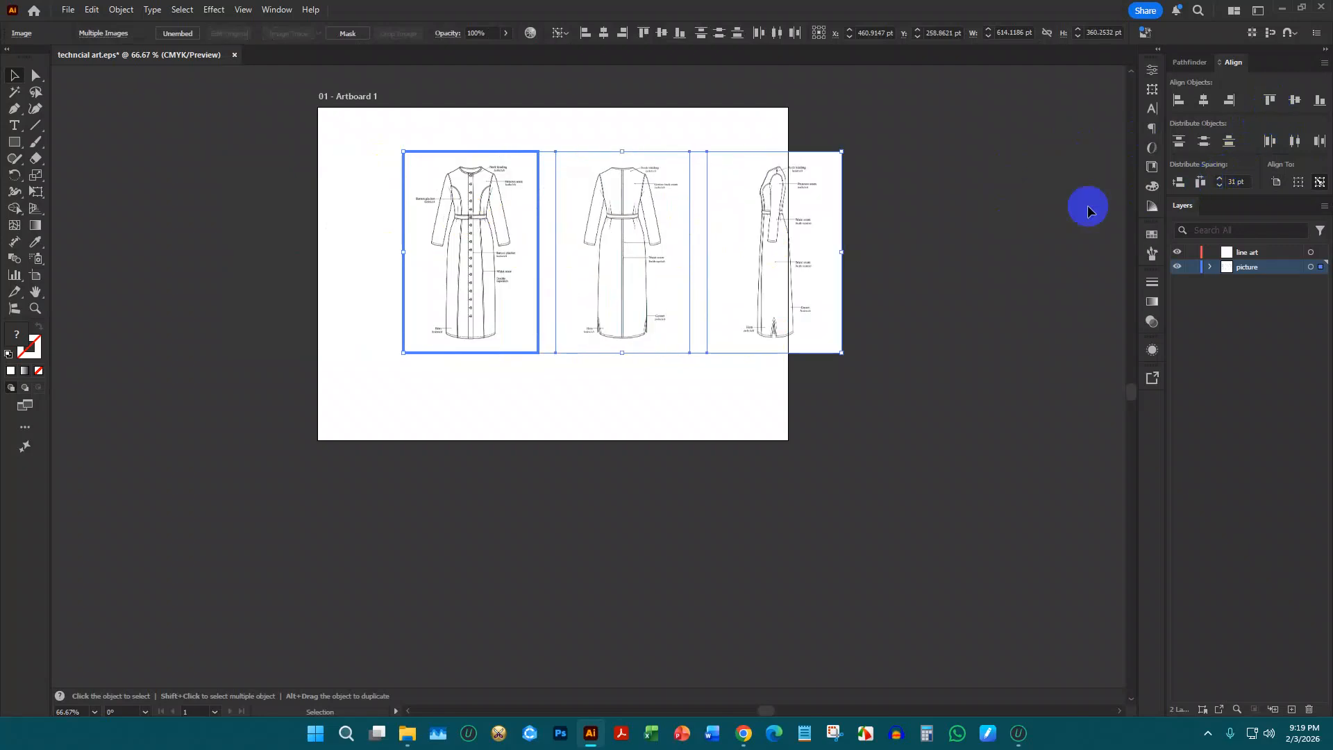
# Group the three dress images, centre them horizontally on the artboard and move them down slightly
pyautogui.click(1277, 182)
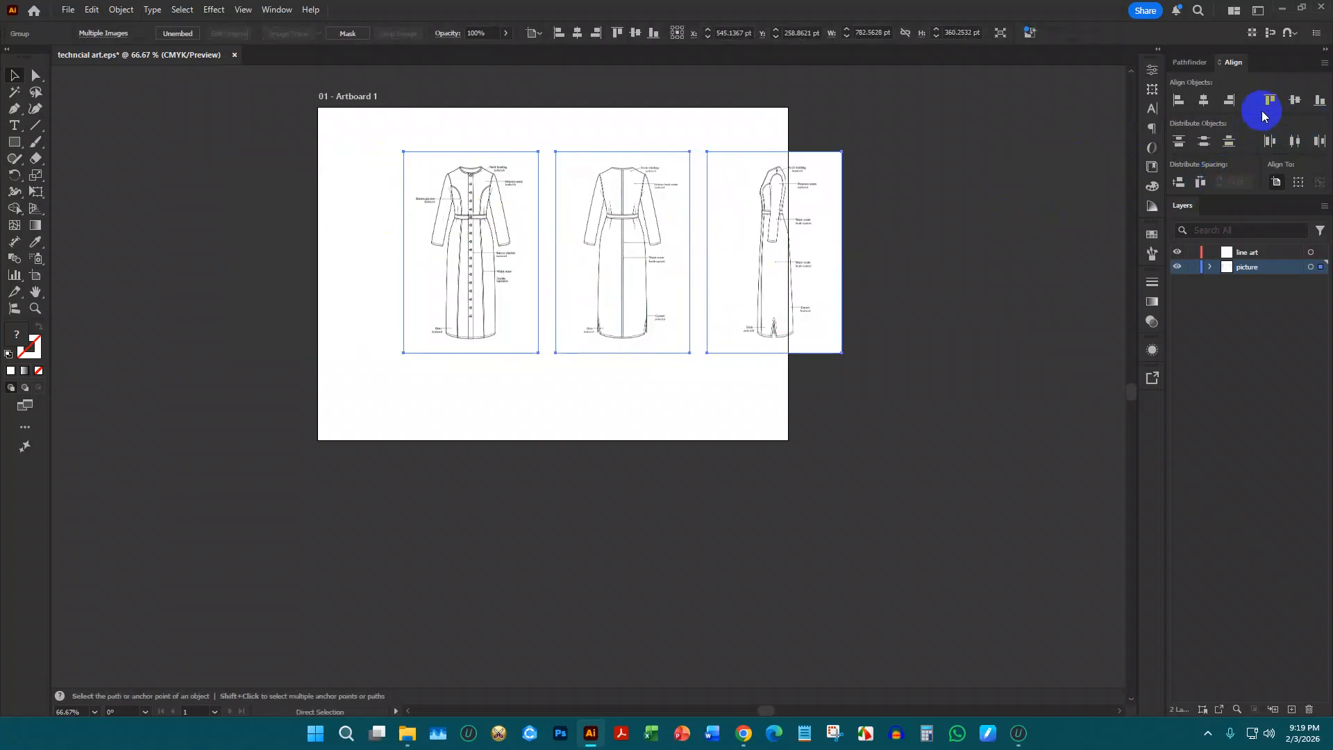
pyautogui.click(1204, 100)
pyautogui.click(950, 219)
pyautogui.click(524, 213)
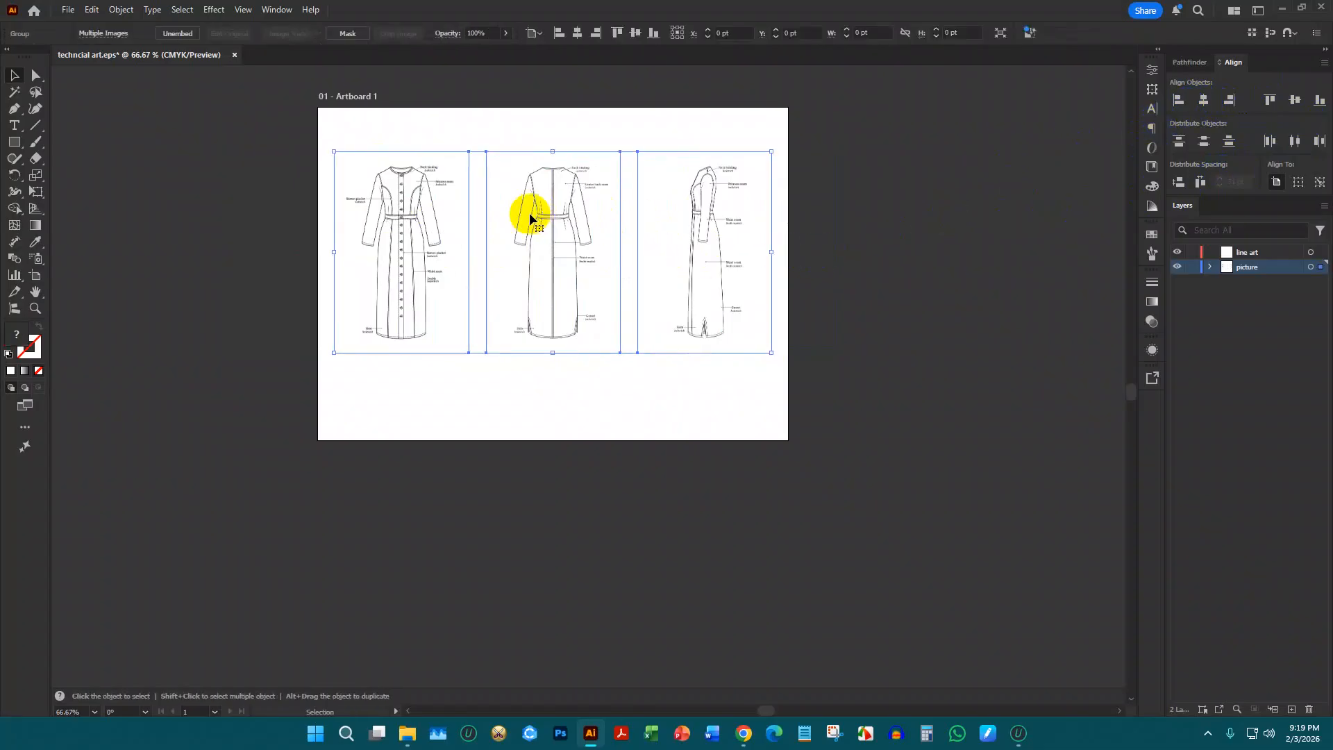
pyautogui.moveTo(556, 199); pyautogui.dragTo(556, 231)
pyautogui.click(881, 206)
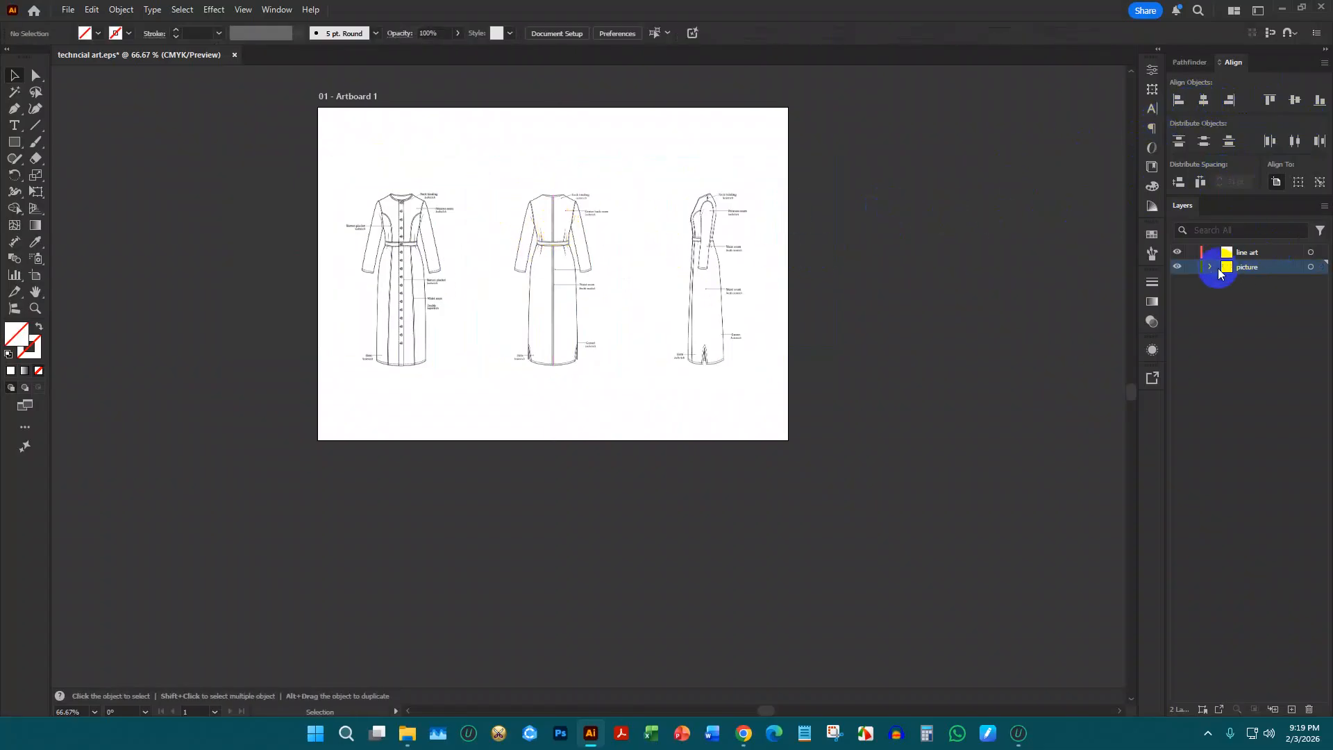
# Lock the picture layer, make the line art layer active and save the EPS document in legacy format
pyautogui.scroll(3, 788, 263)
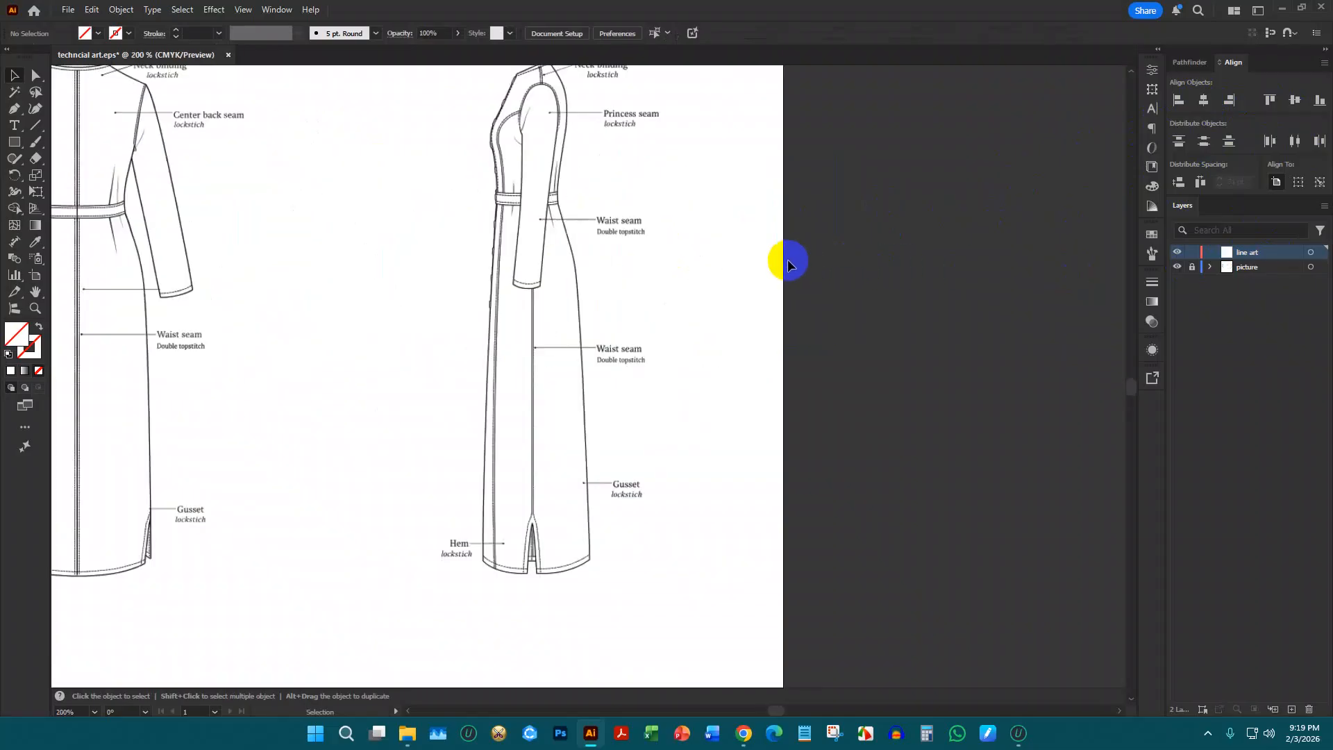
pyautogui.hotkey('ctrl', 's')
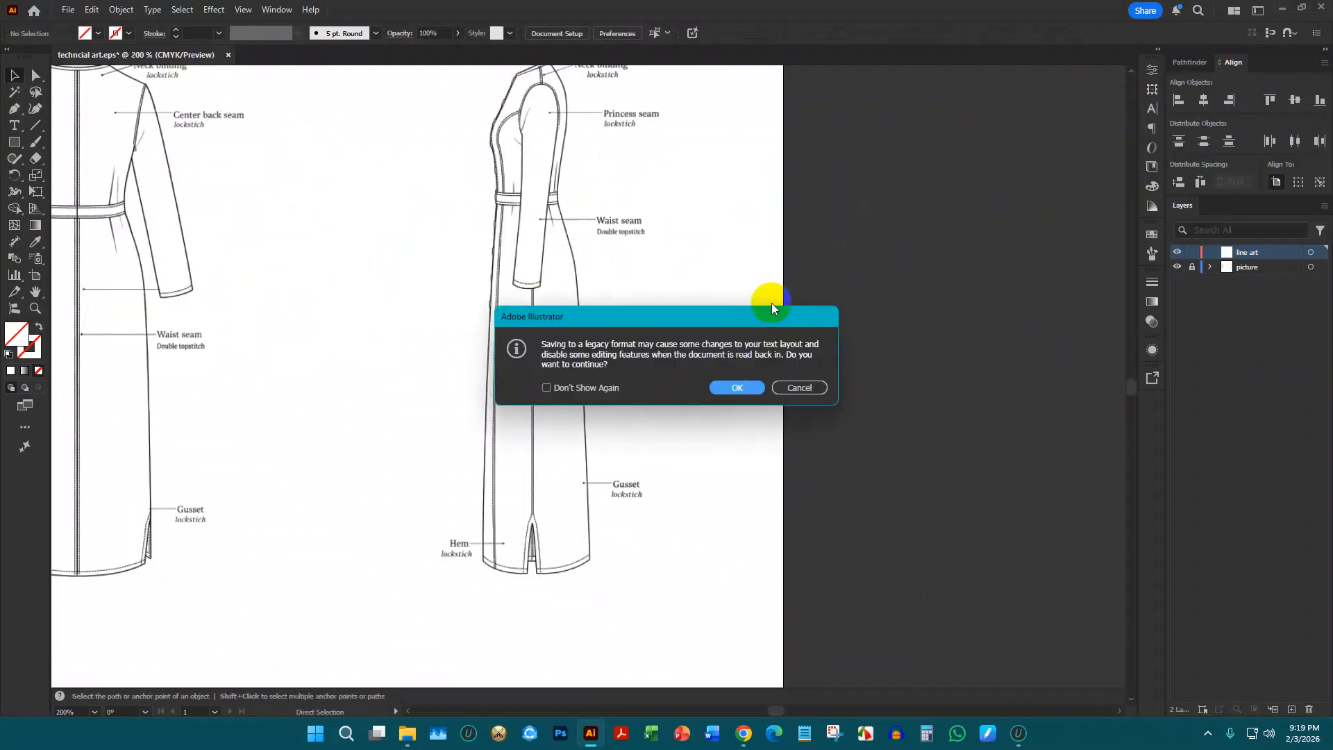
pyautogui.click(738, 387)
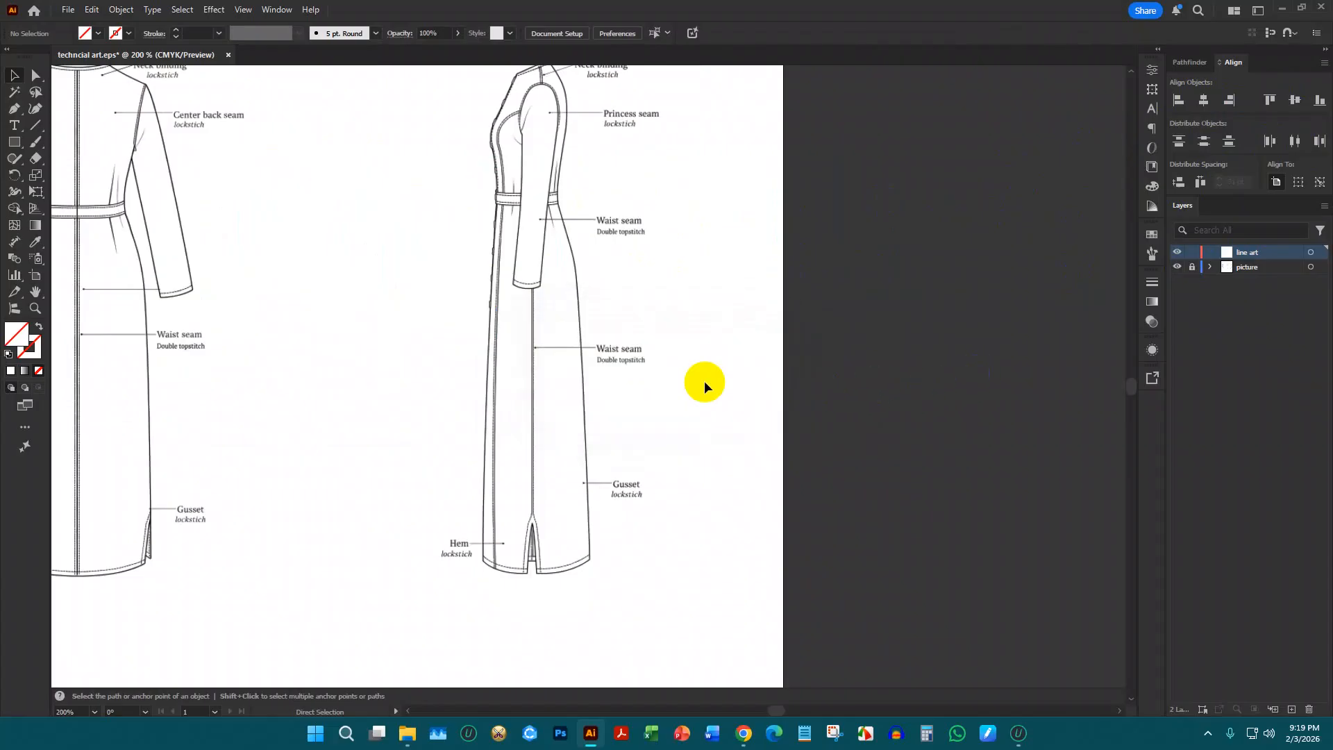
# Examine the front, back and side dress views, including the neckline, button placket, seams and hem
pyautogui.scroll(2, 756, 395)
pyautogui.scroll(-5, 904, 379)
pyautogui.scroll(4, 604, 287)
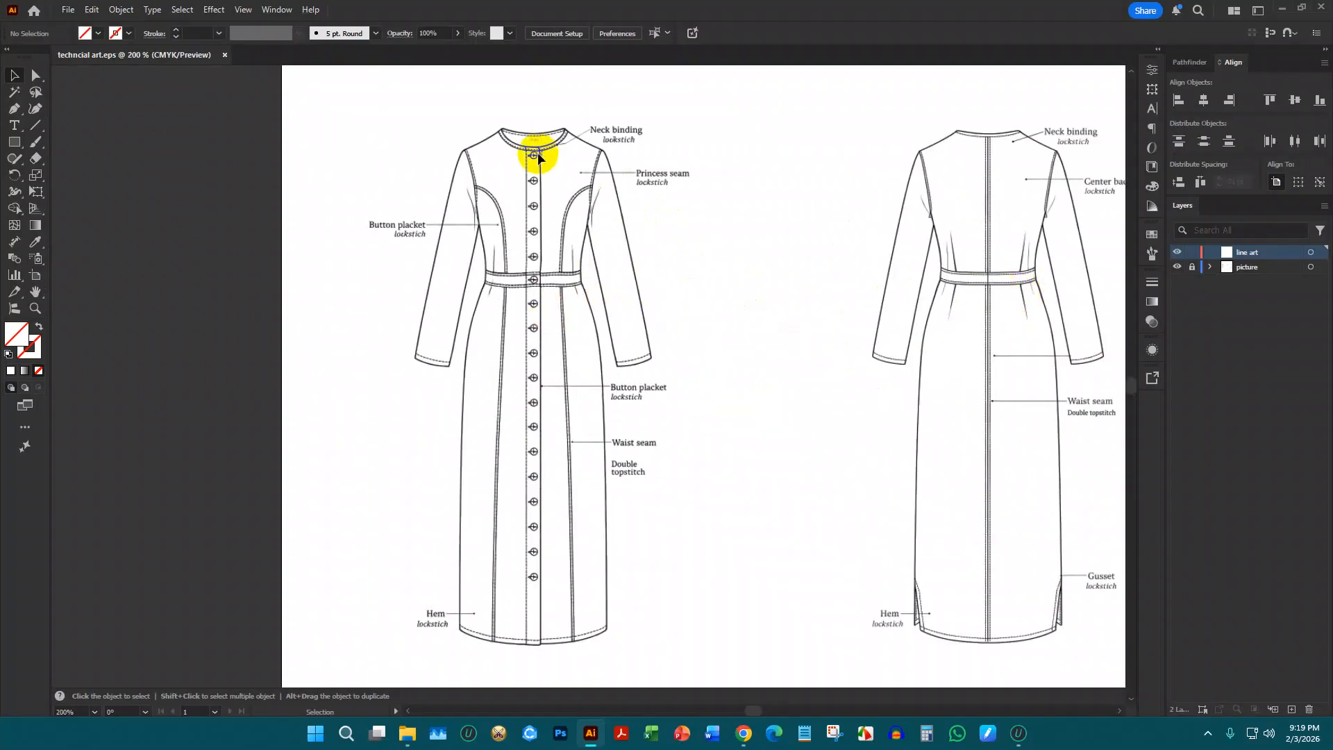
pyautogui.scroll(-3, 753, 203)
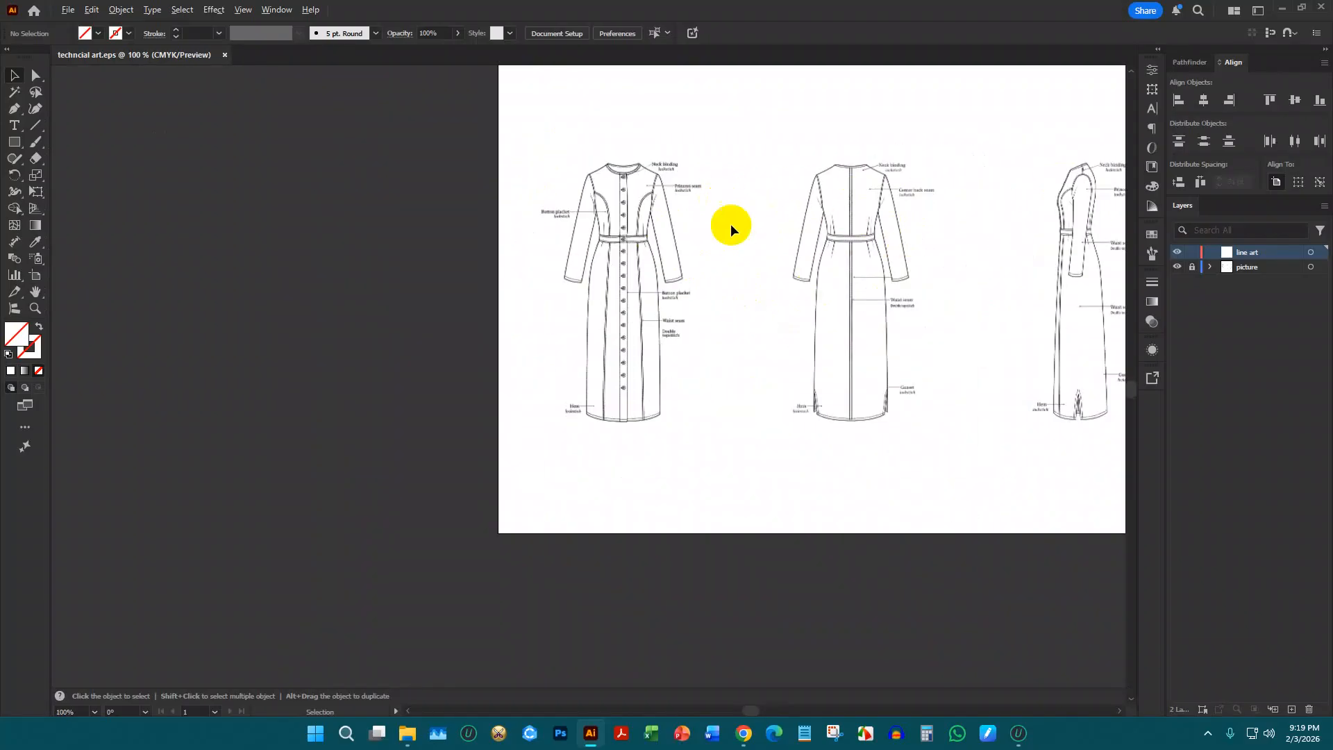
pyautogui.scroll(-2, 730, 221)
pyautogui.scroll(3, 514, 144)
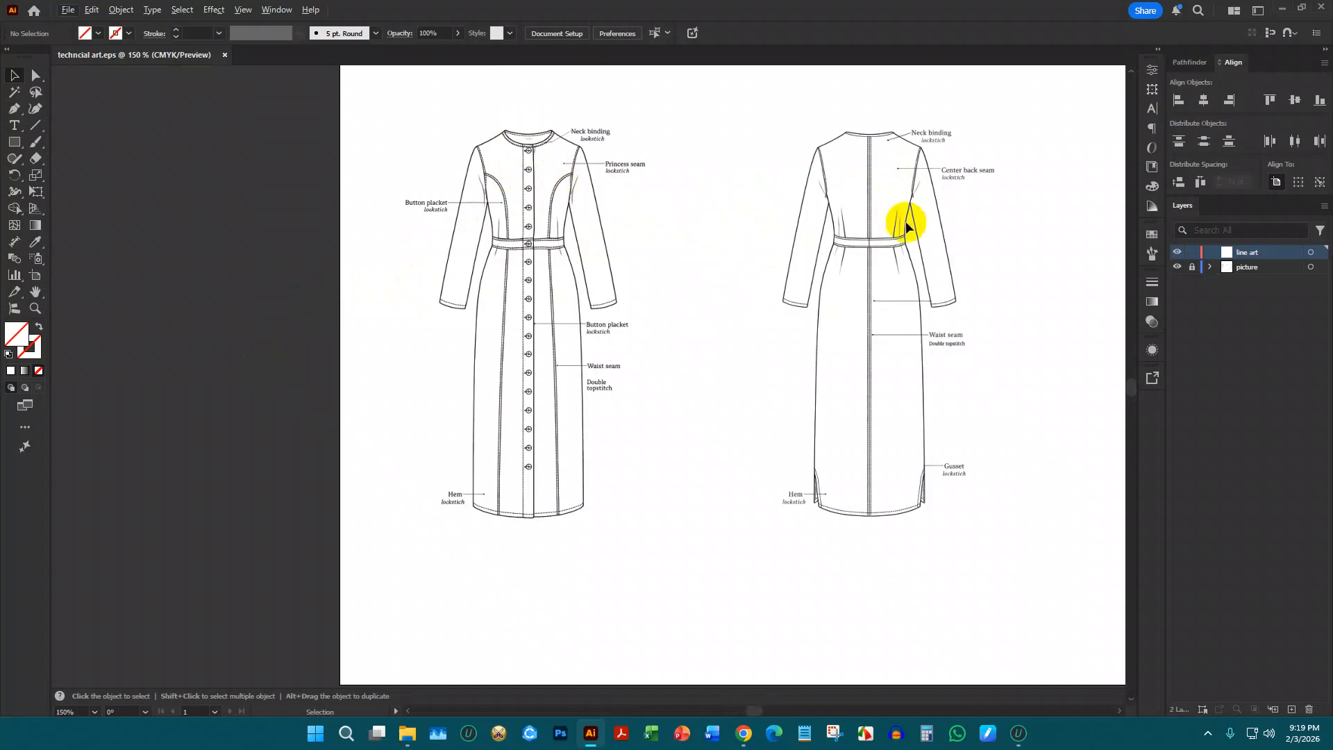
pyautogui.scroll(-3, 312, 261)
pyautogui.scroll(2, 568, 237)
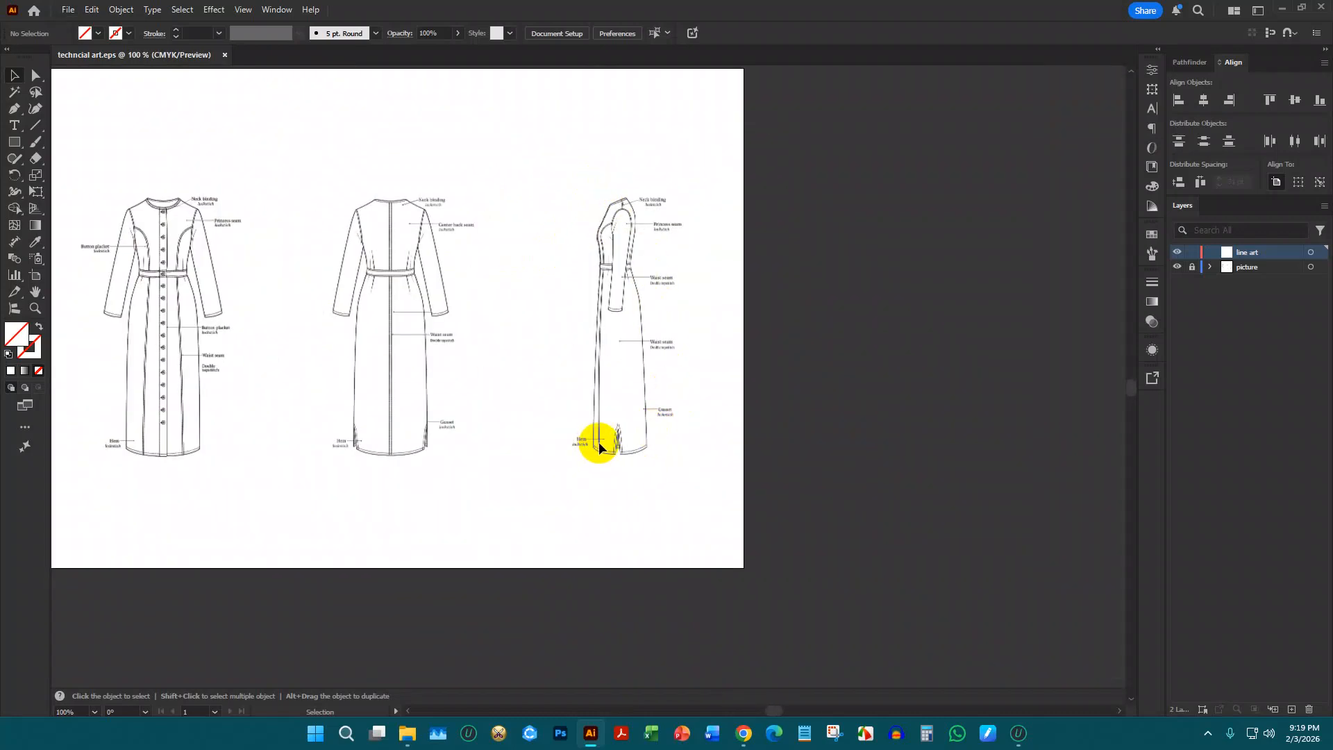
pyautogui.scroll(-3, 860, 390)
pyautogui.scroll(5, 682, 373)
pyautogui.scroll(2, 795, 333)
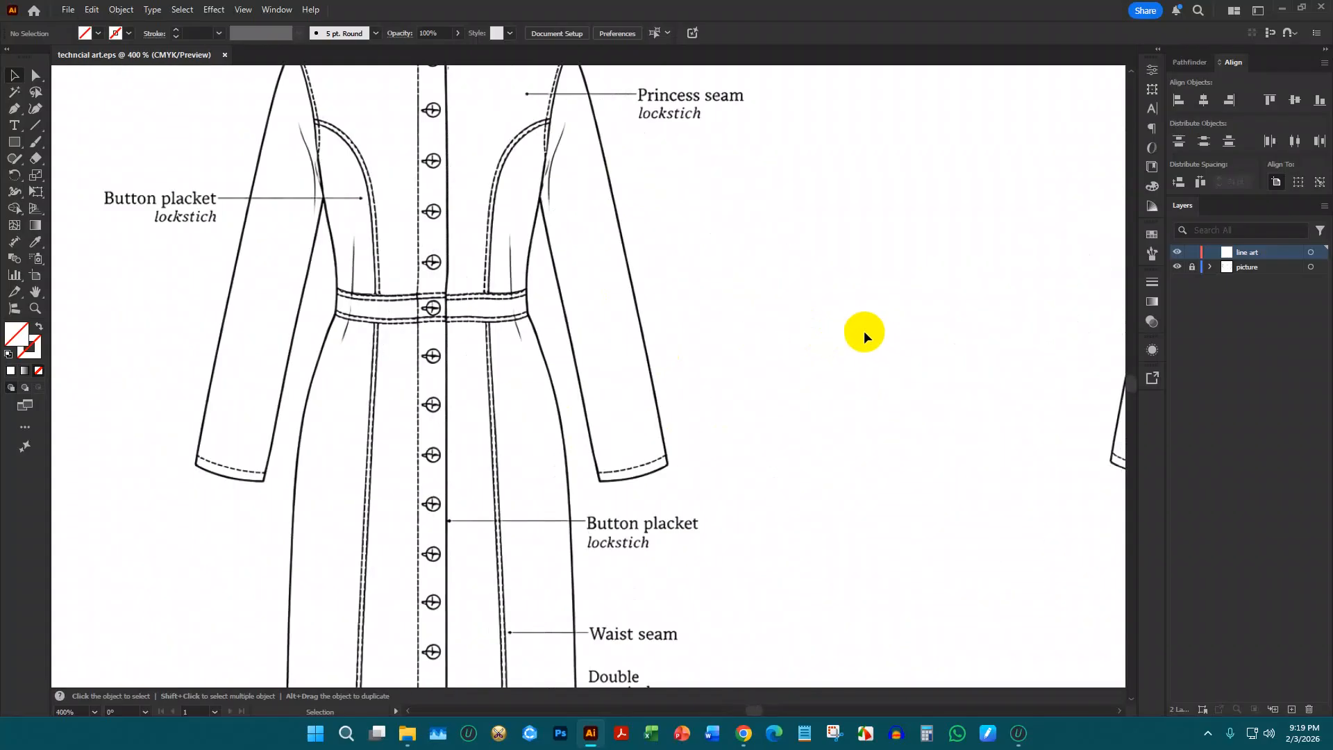
pyautogui.scroll(-3, 521, 283)
pyautogui.scroll(4, 497, 184)
pyautogui.scroll(1, 486, 192)
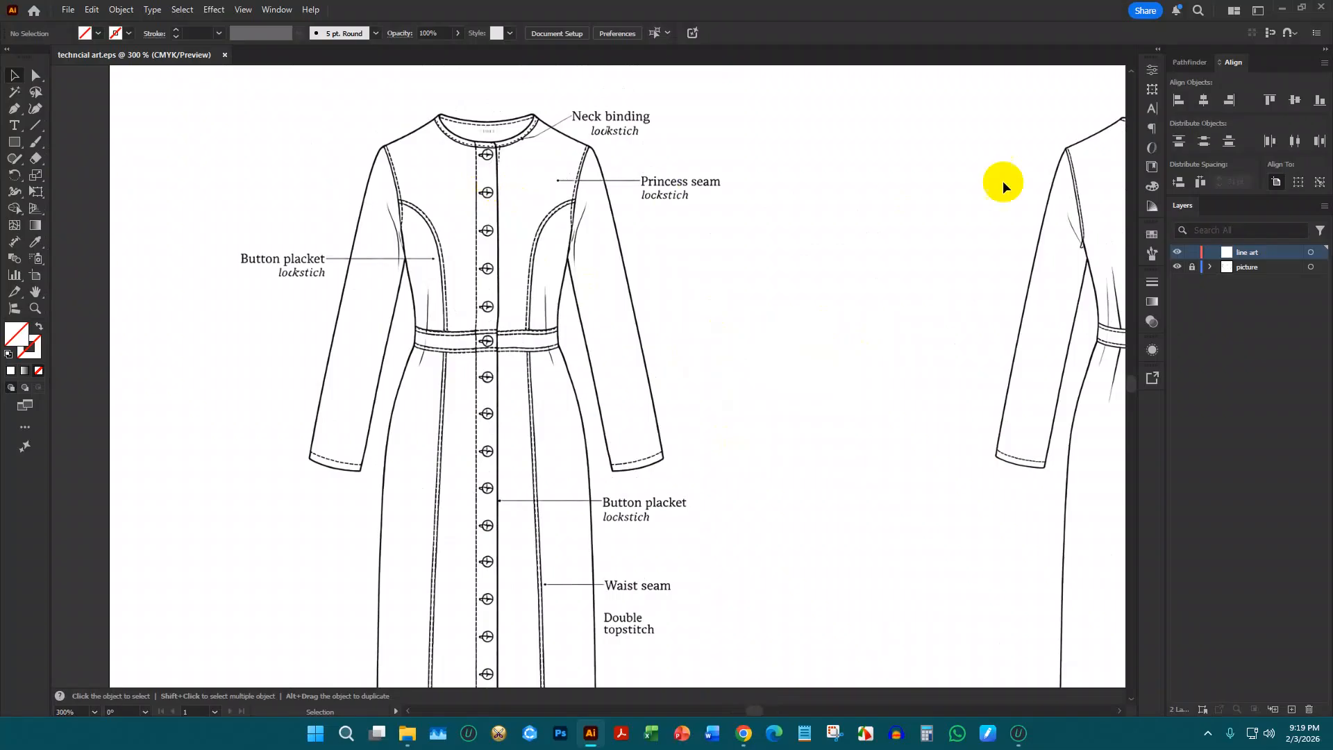
pyautogui.scroll(1, 485, 208)
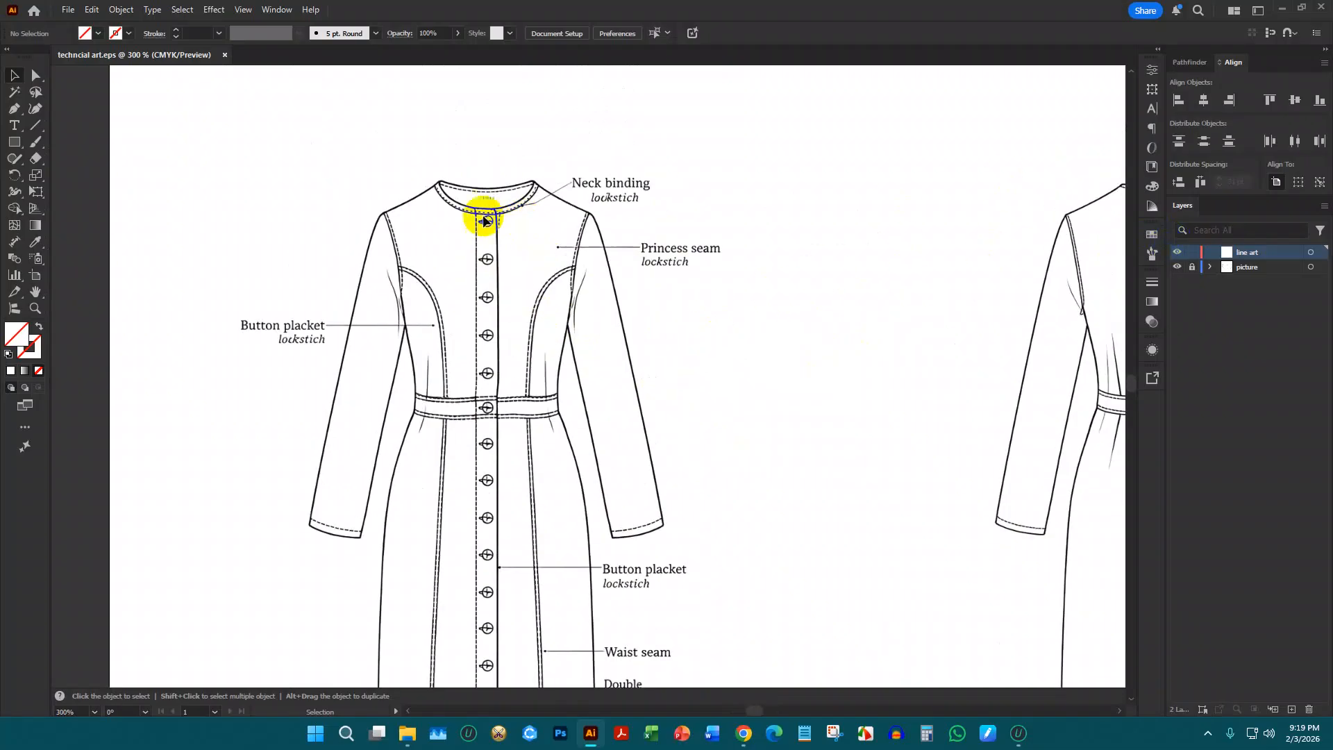
pyautogui.scroll(-3, 500, 209)
pyautogui.scroll(2, 488, 240)
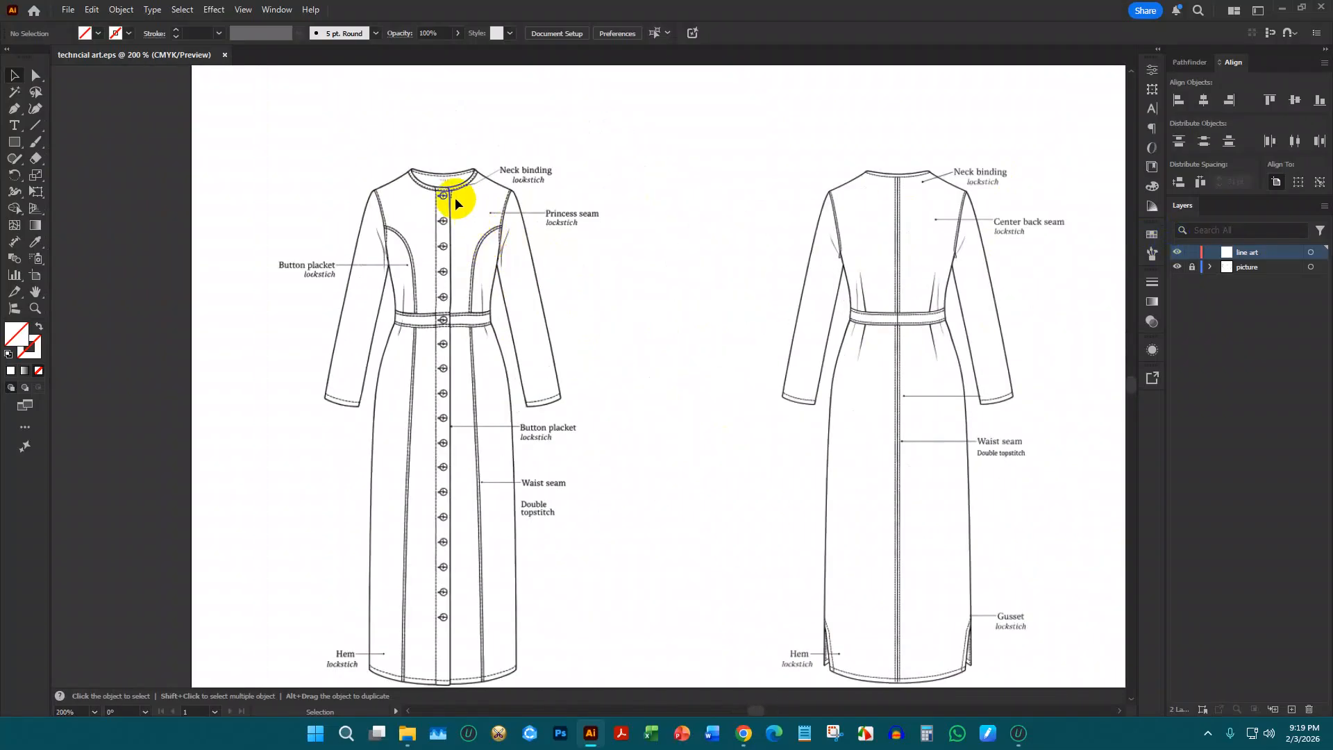
pyautogui.scroll(-2, 417, 159)
# Draw a light blue rectangle of about 80 by 337 pt over one half of the front view, and undo it
pyautogui.click(55, 125)
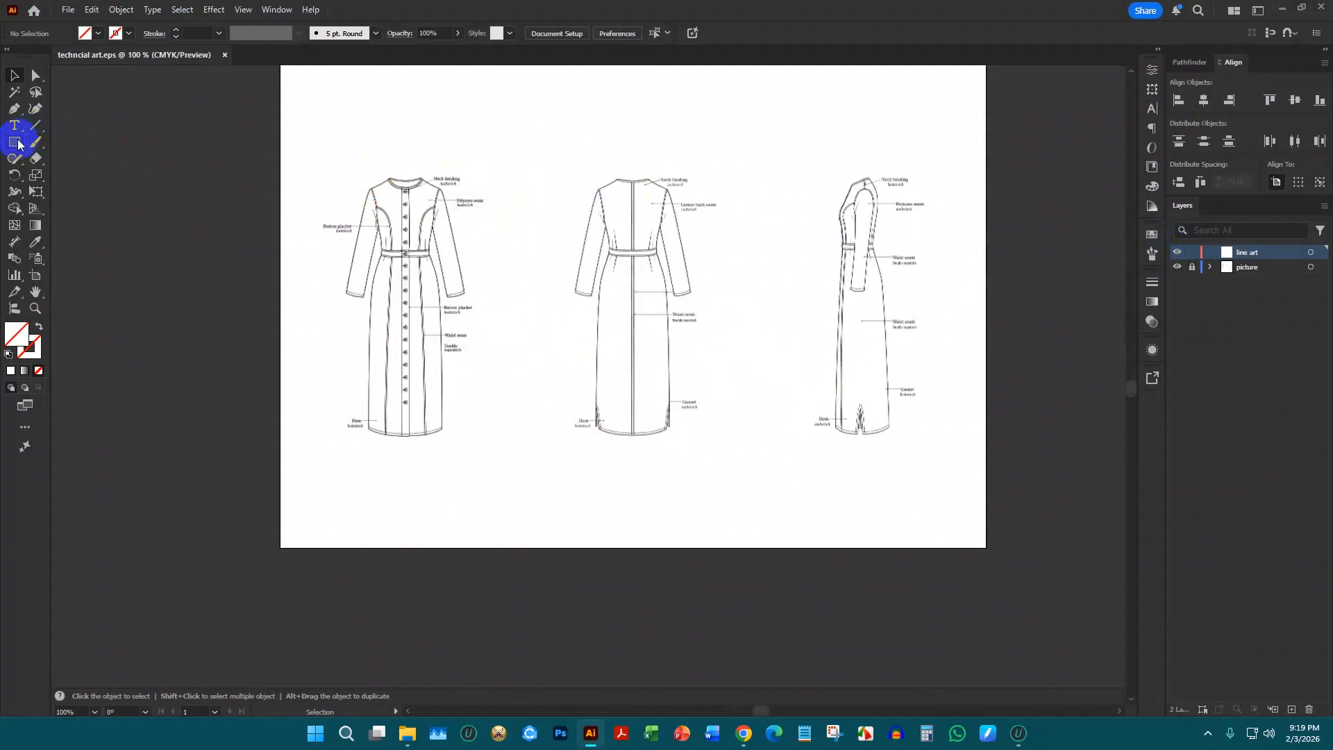
pyautogui.click(84, 33)
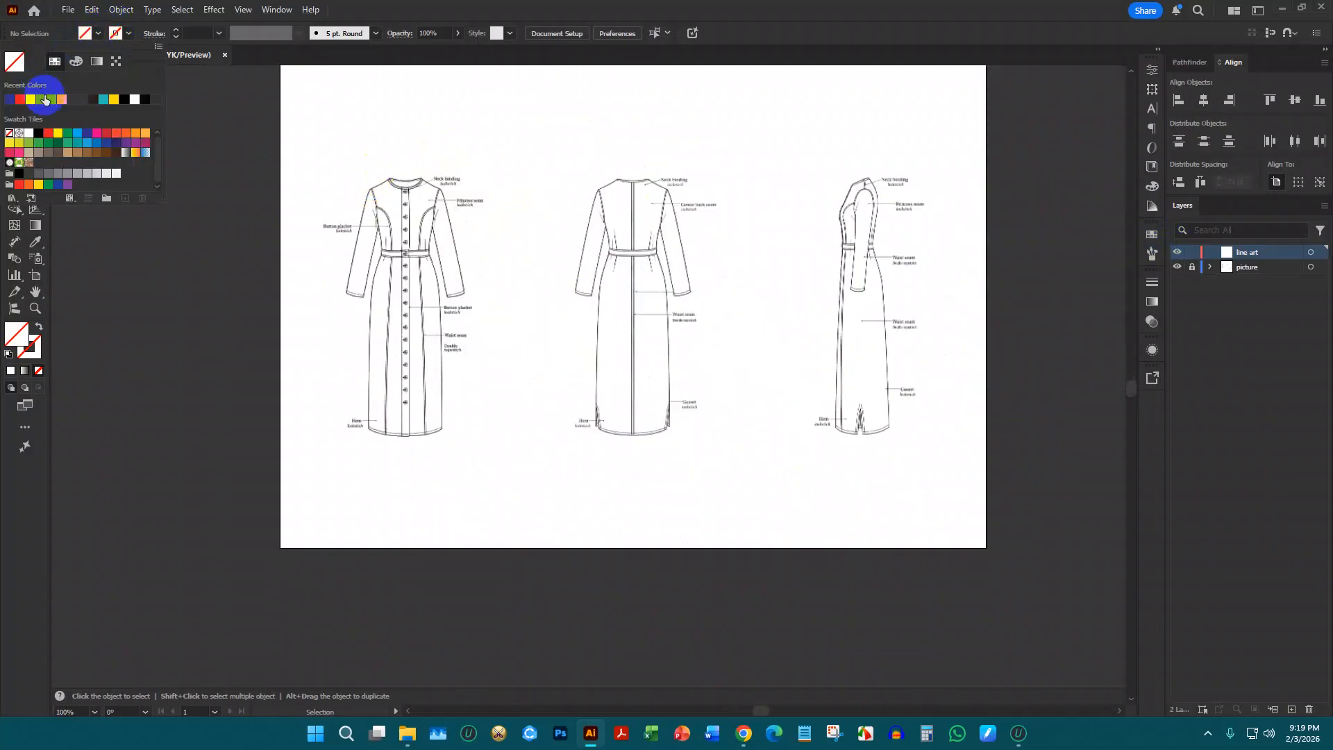
pyautogui.click(43, 99)
pyautogui.click(111, 265)
pyautogui.scroll(2, 478, 268)
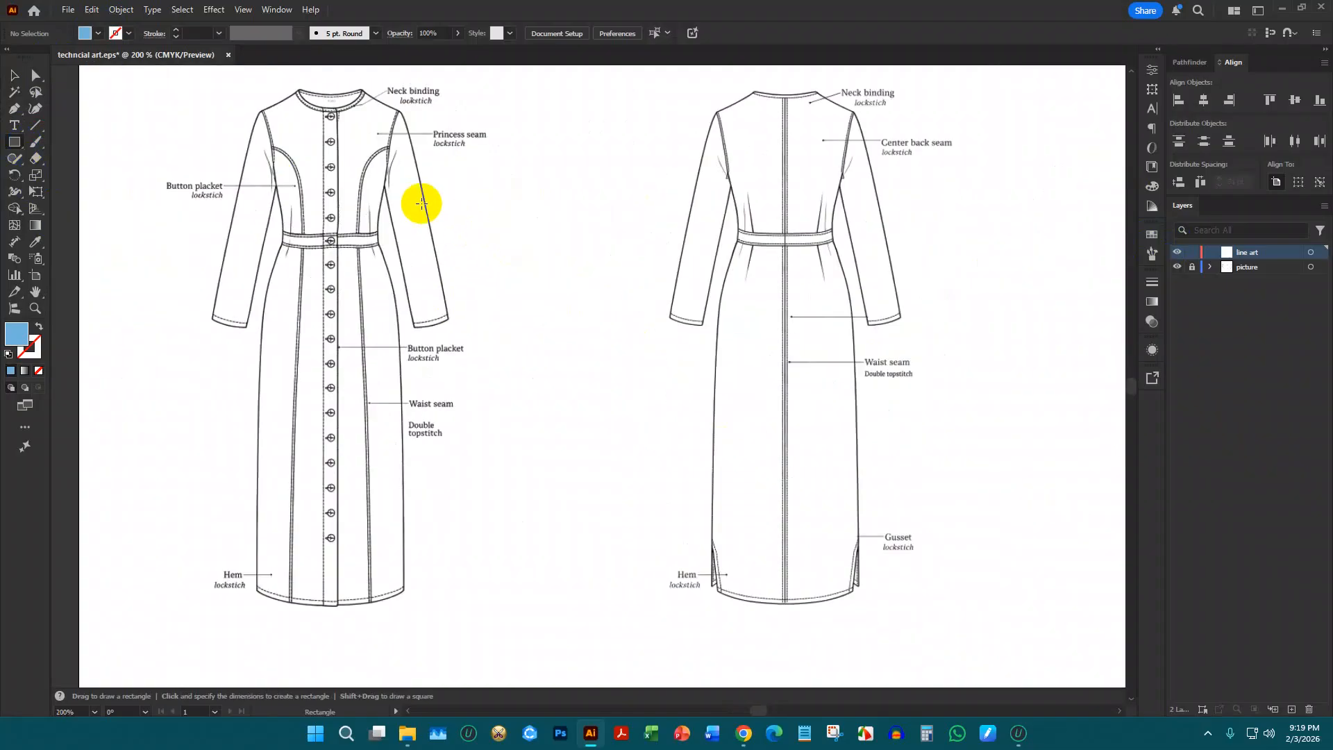
pyautogui.scroll(-1, 386, 200)
pyautogui.moveTo(352, 110); pyautogui.dragTo(452, 537)
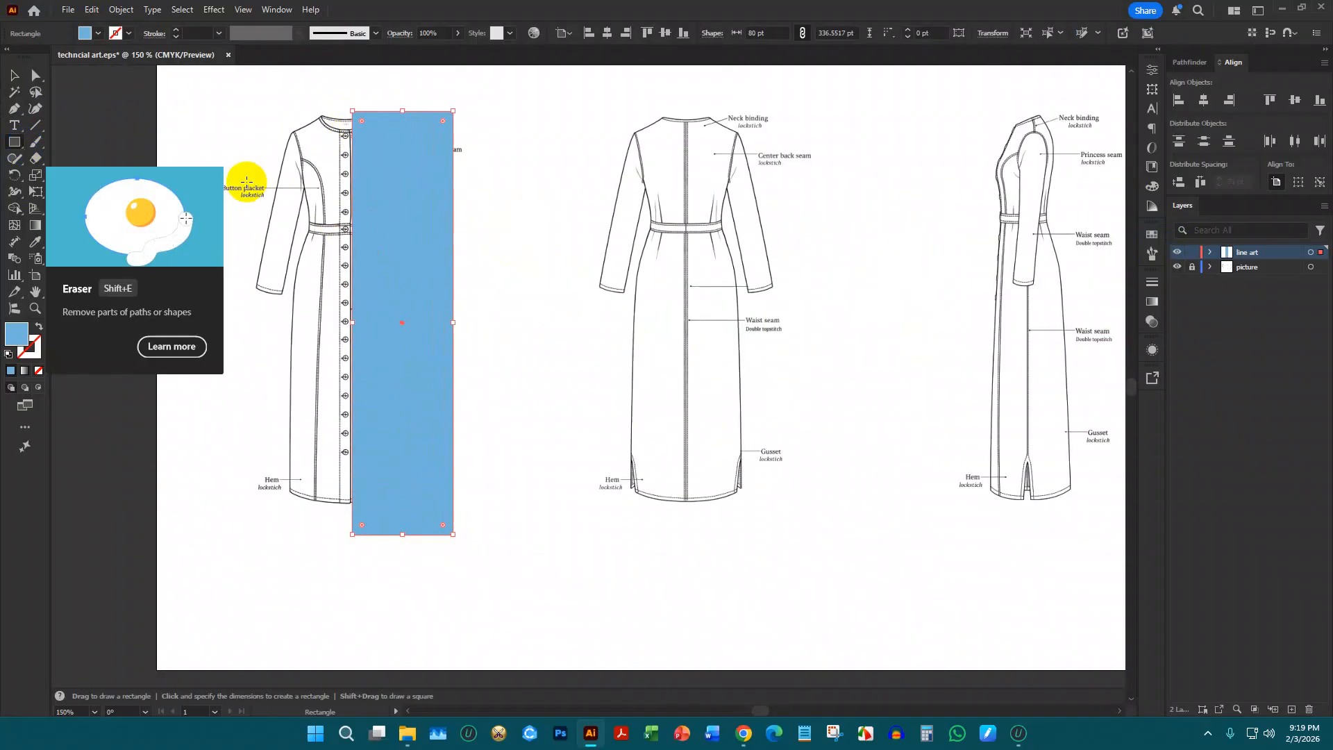
pyautogui.hotkey('ctrl', 'z')
pyautogui.click(14, 74)
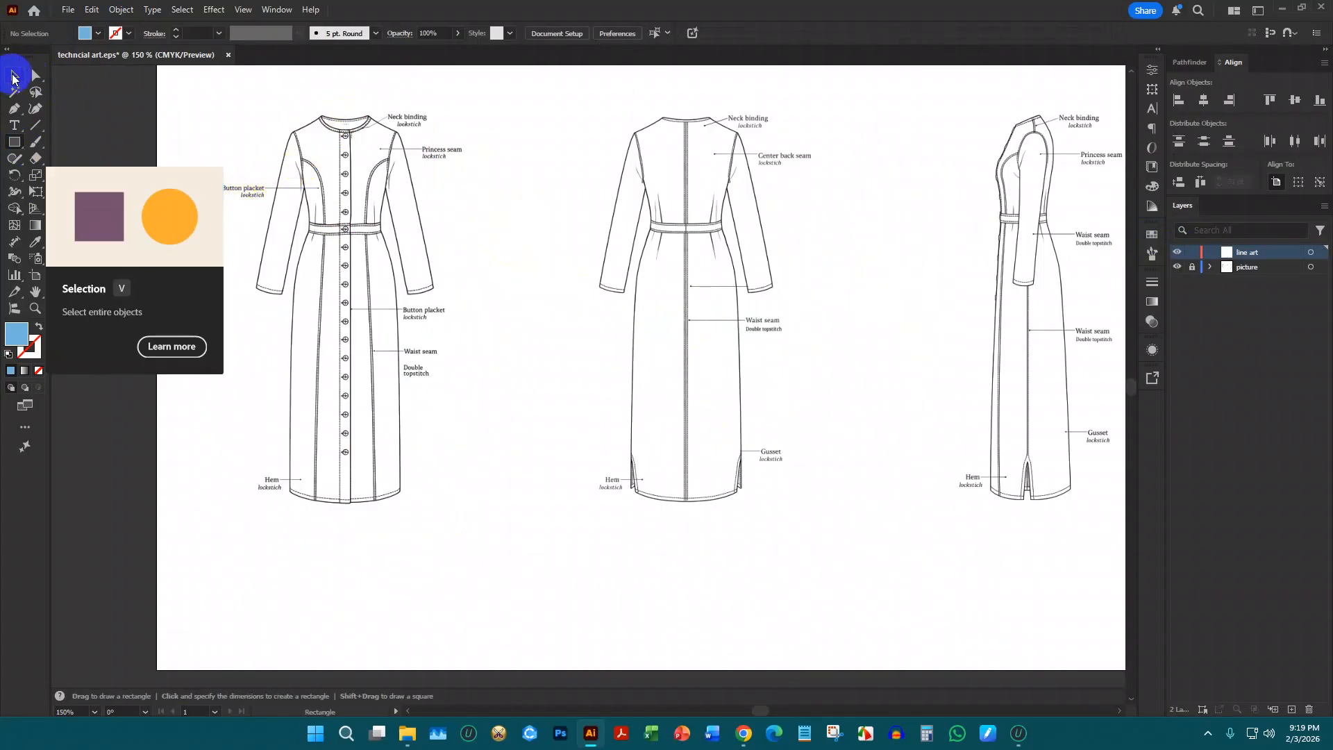
# Set the drawing colours to no fill and a red stroke for tracing the dress
pyautogui.scroll(2, 296, 160)
pyautogui.scroll(2, 297, 159)
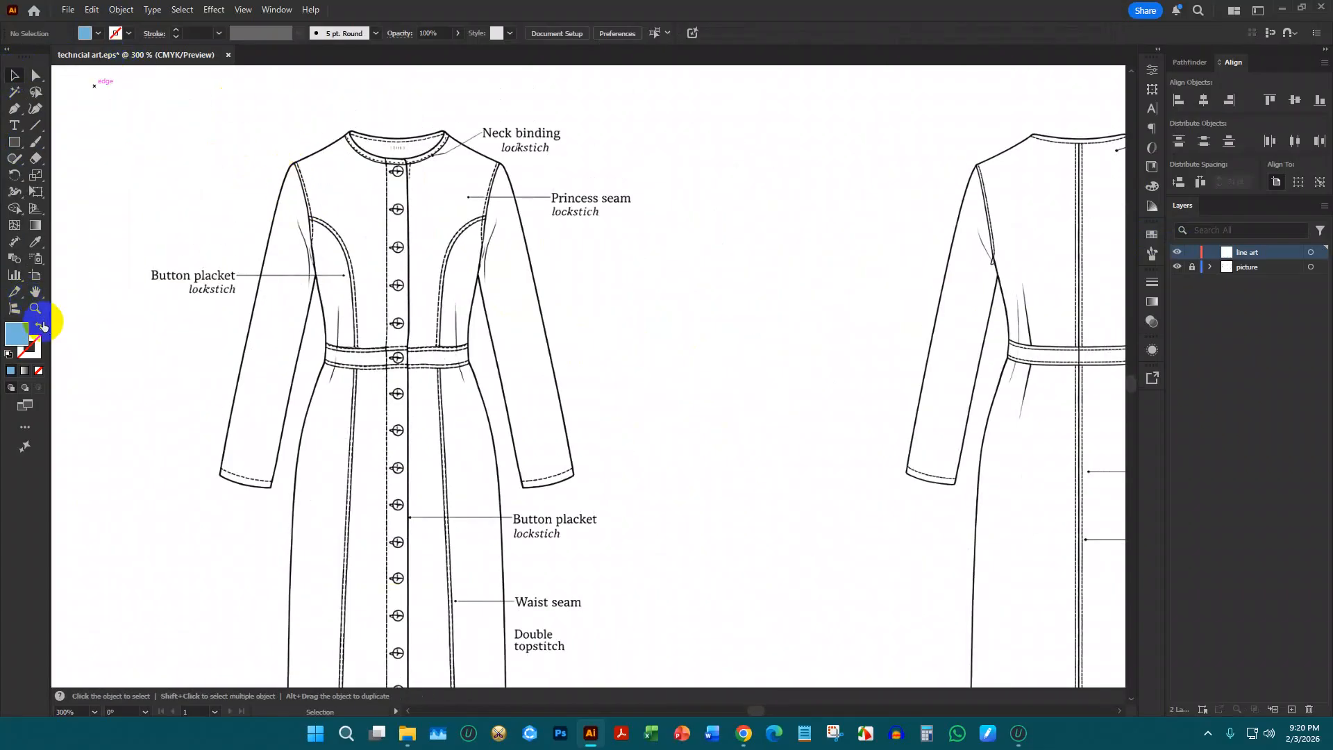
pyautogui.click(41, 325)
pyautogui.click(129, 33)
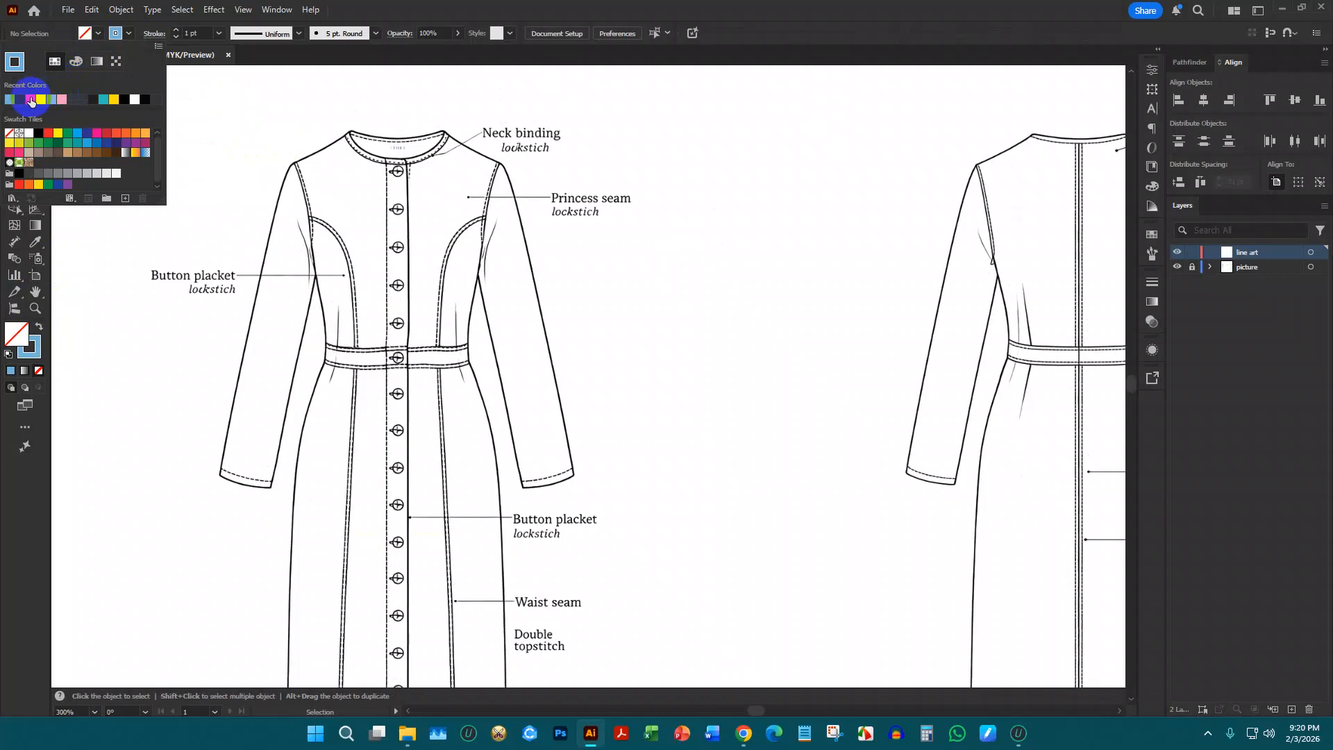
pyautogui.scroll(4, 446, 144)
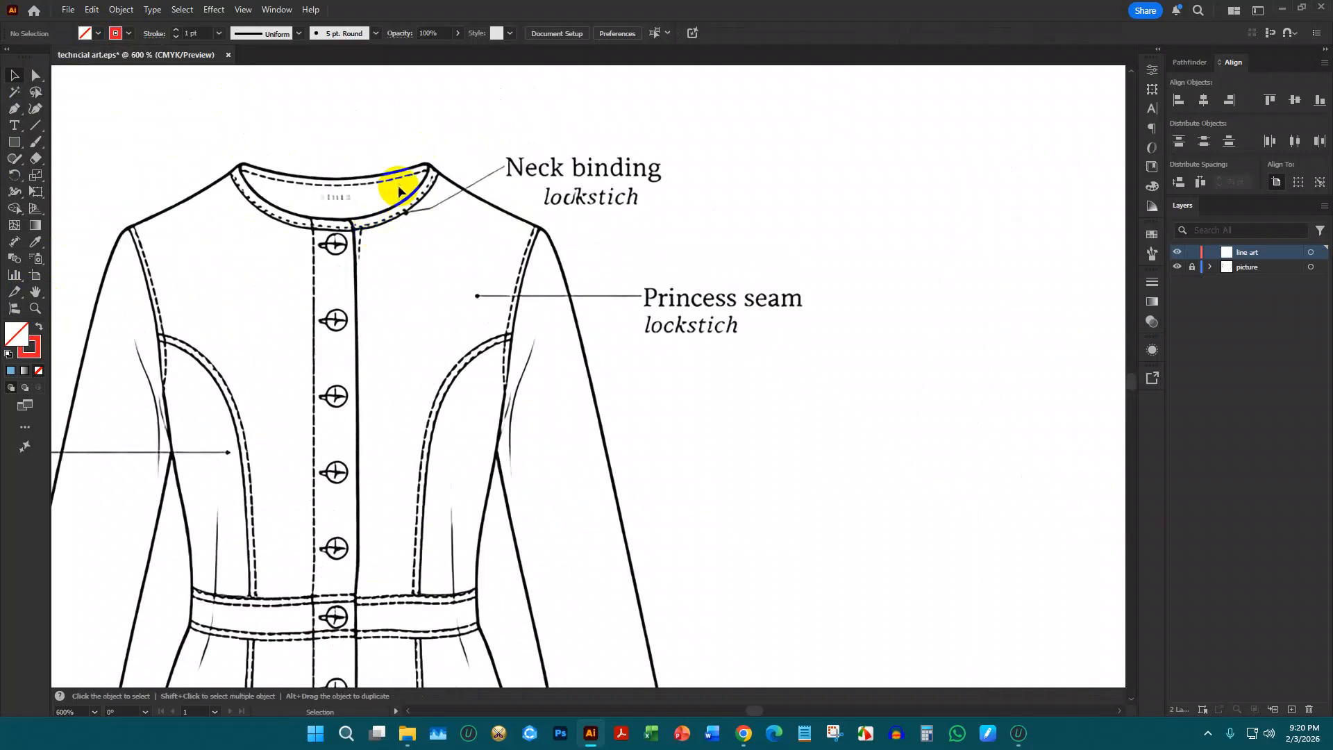
pyautogui.scroll(-5, 357, 198)
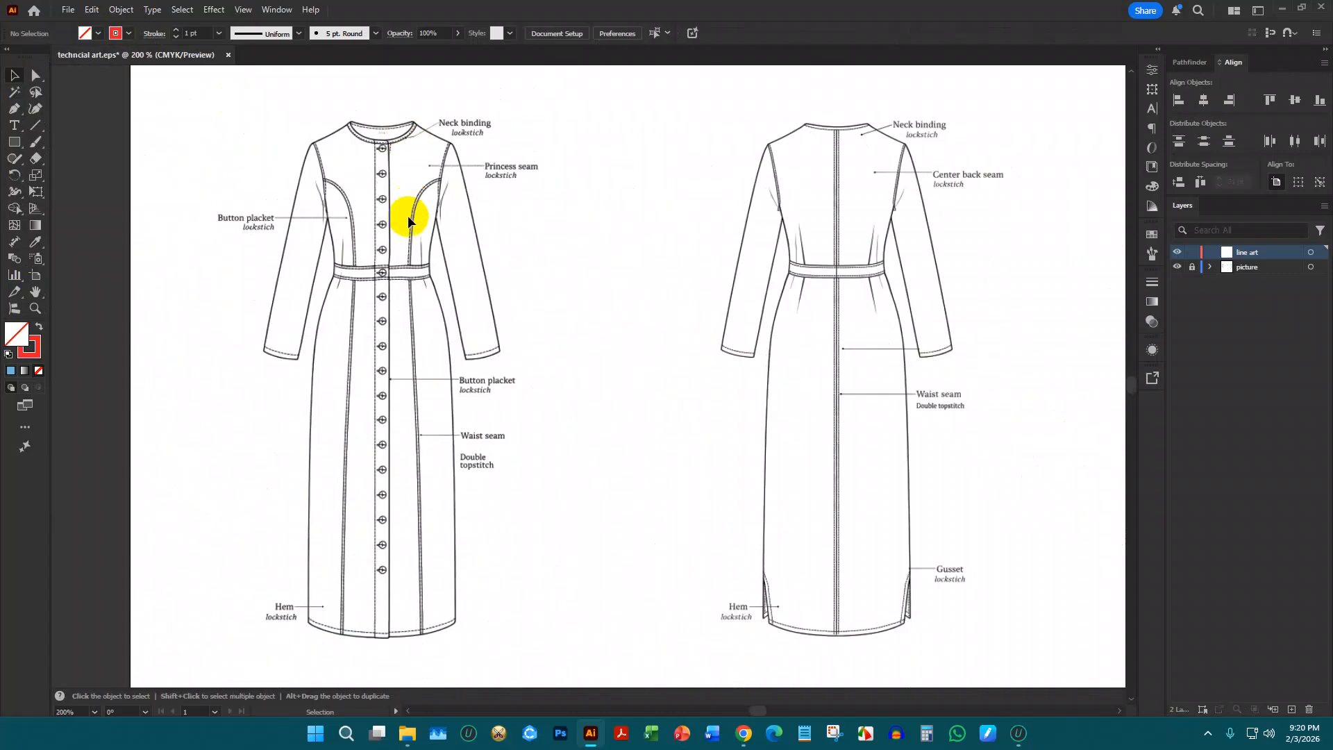
pyautogui.scroll(3, 399, 251)
pyautogui.scroll(6, 362, 306)
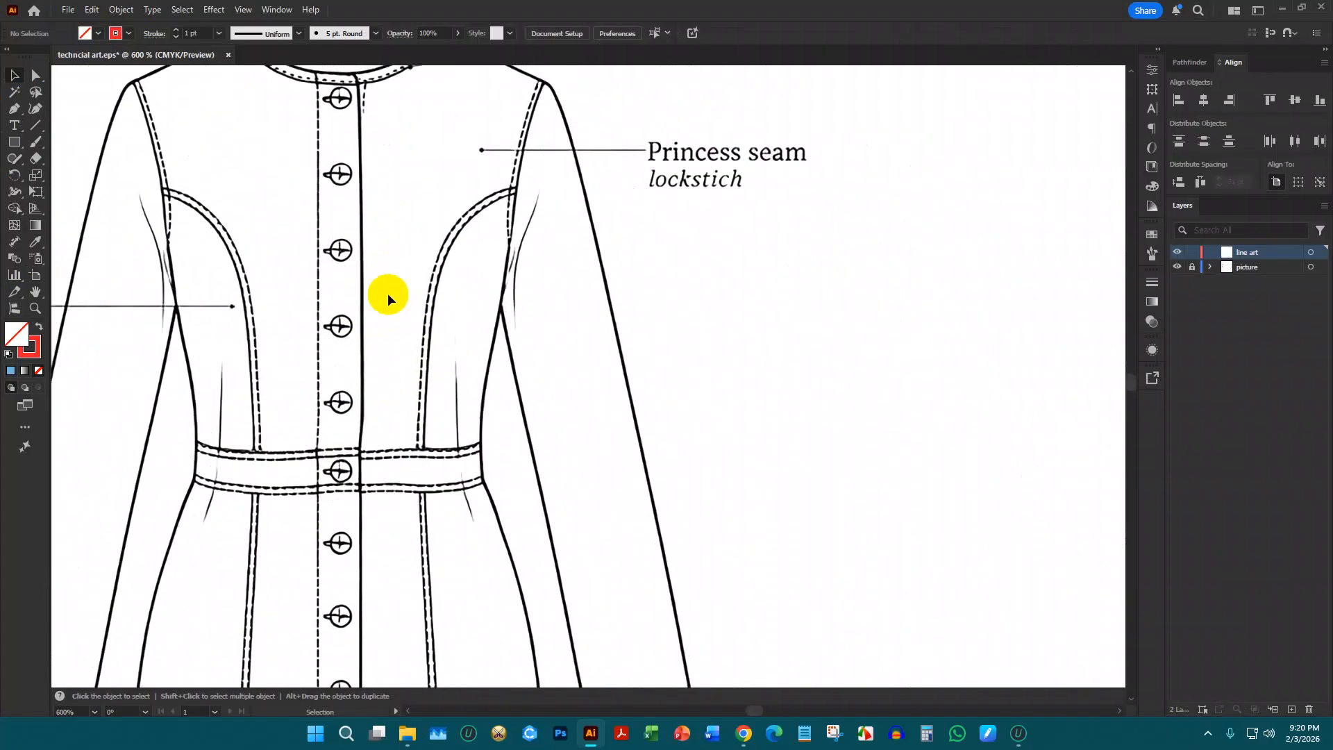
# Trace the right half of the front neck opening with the Pen tool, from the lower centre through the neck point to the upper centre
pyautogui.click(33, 111)
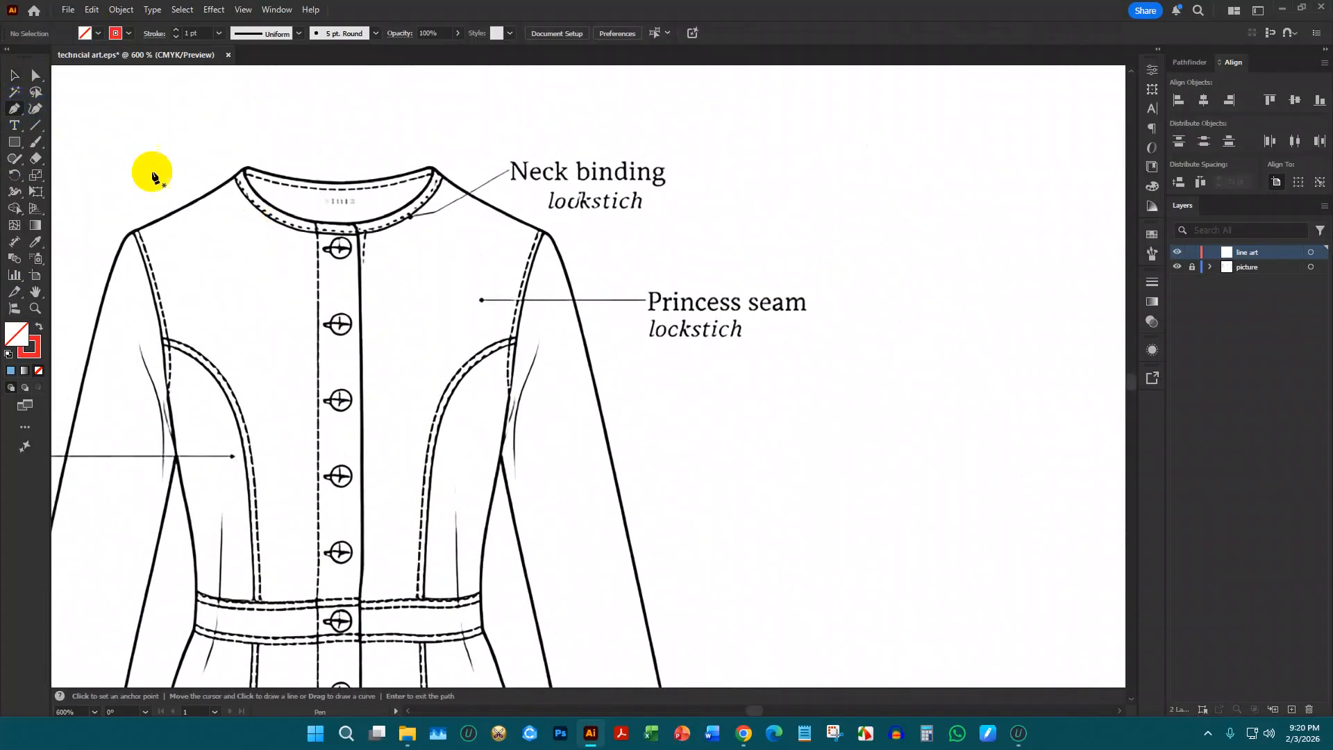
pyautogui.scroll(3, 353, 221)
pyautogui.scroll(-3, 354, 229)
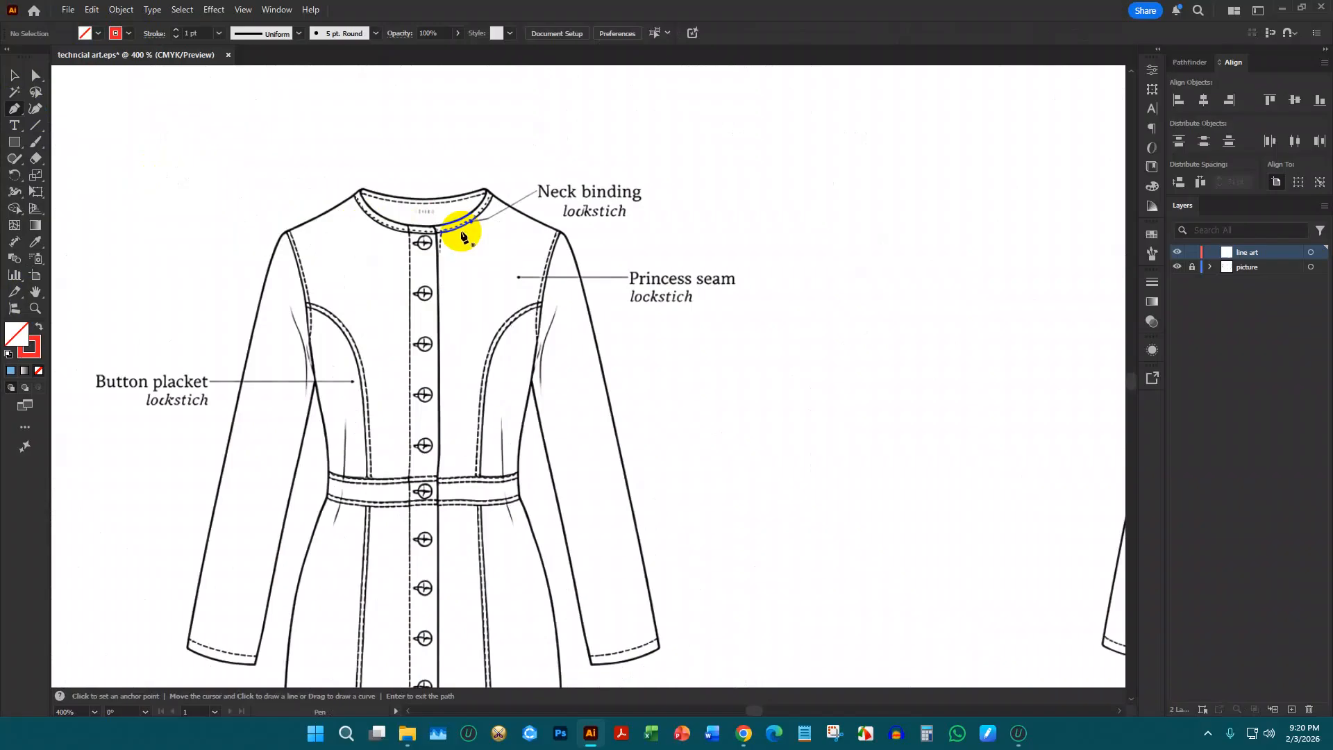
pyautogui.scroll(3, 425, 231)
pyautogui.click(411, 222)
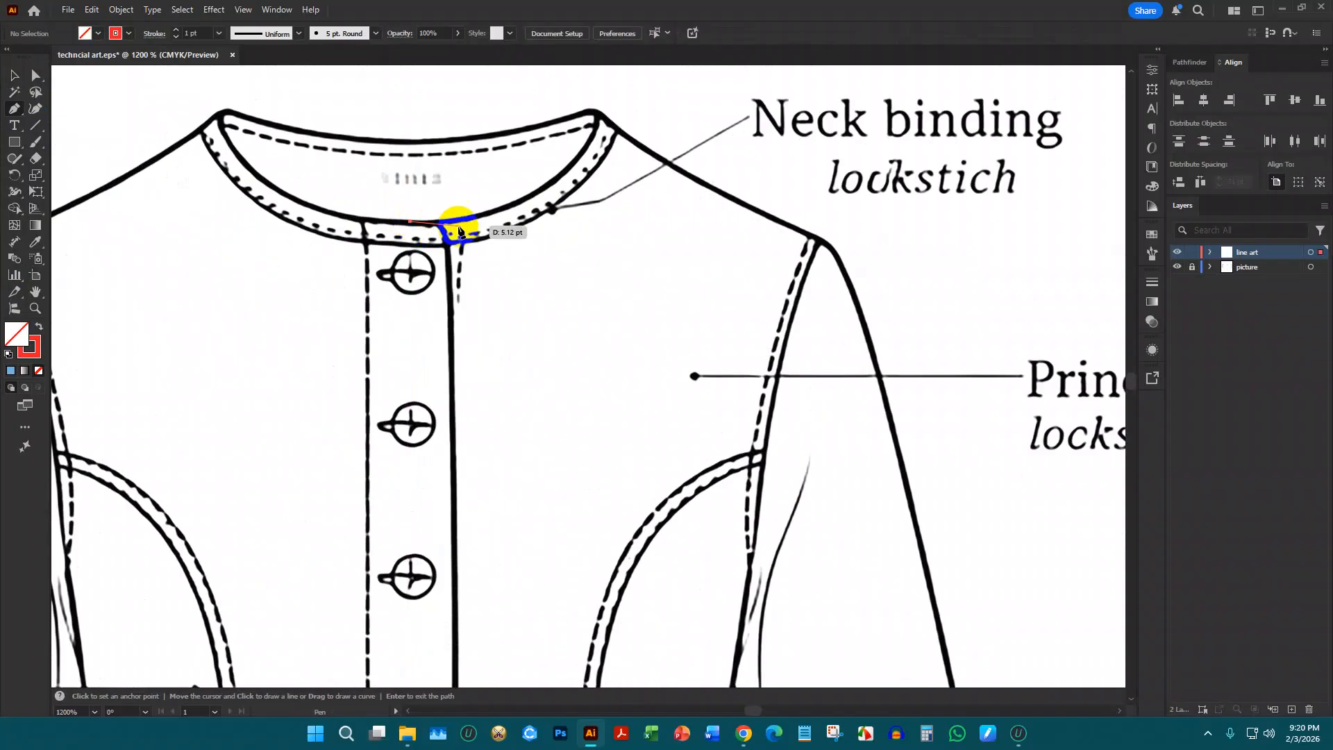
pyautogui.scroll(2, 479, 236)
pyautogui.moveTo(517, 256); pyautogui.dragTo(581, 223)
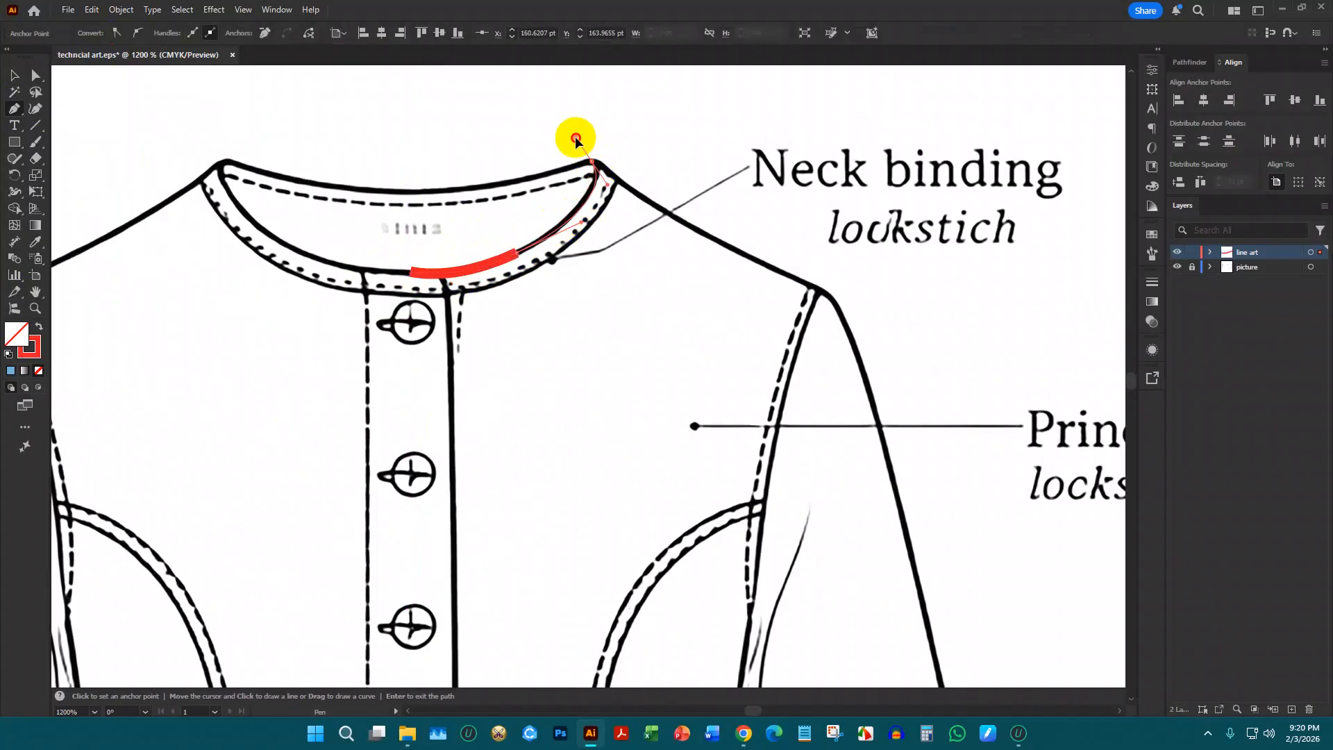
pyautogui.moveTo(590, 166); pyautogui.dragTo(593, 165)
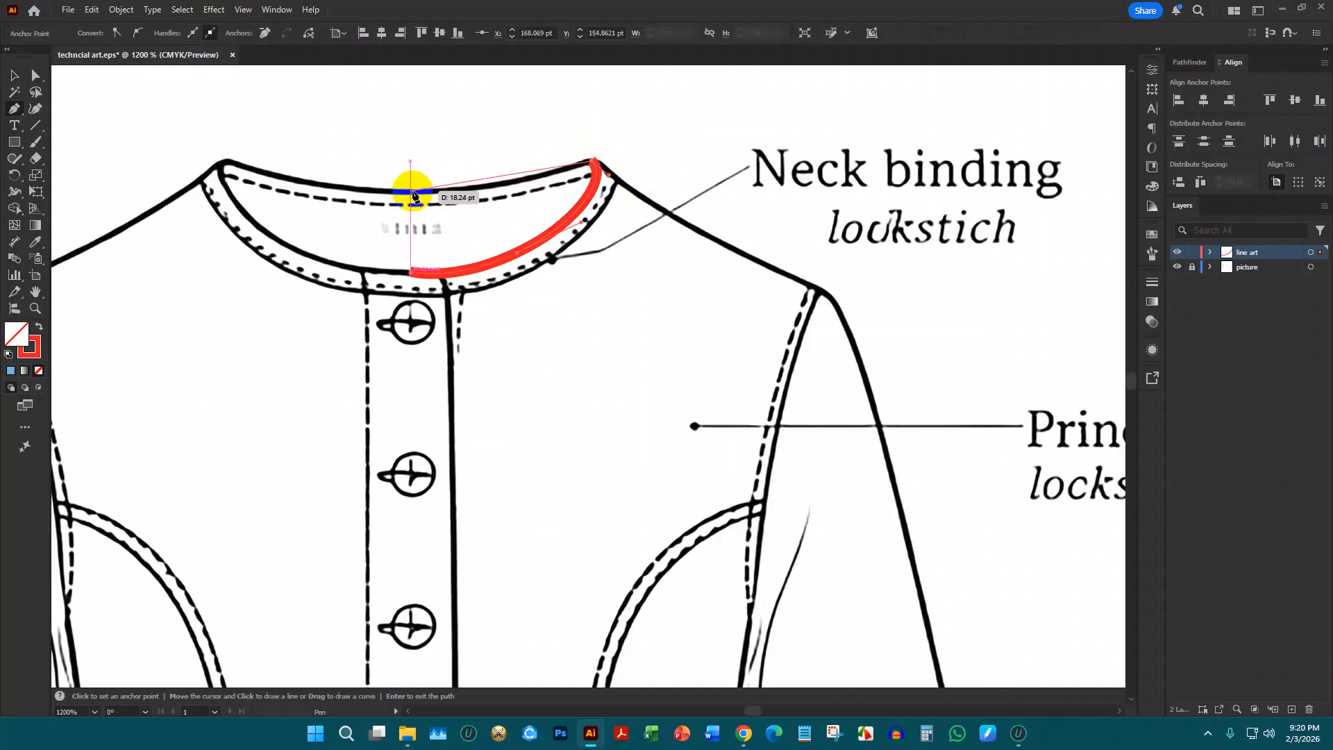
pyautogui.moveTo(411, 193); pyautogui.dragTo(345, 185)
pyautogui.press('Return')
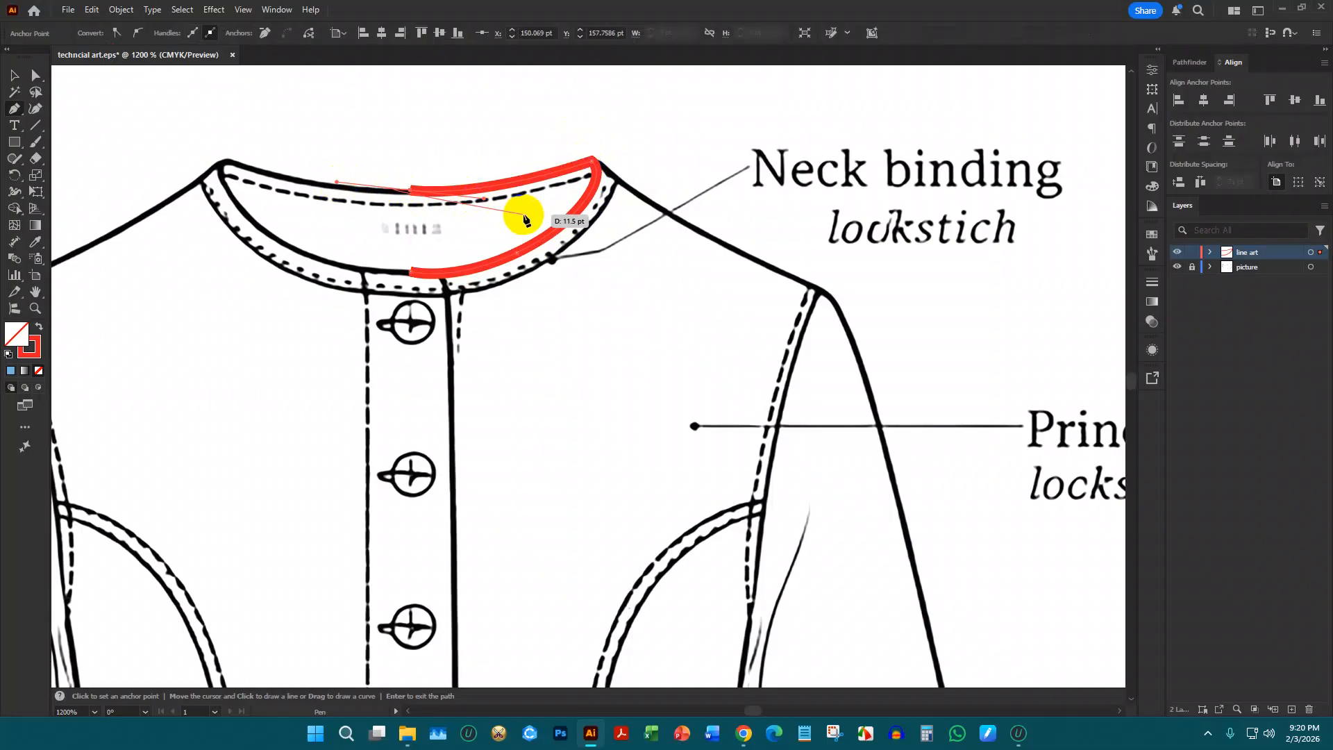
pyautogui.scroll(-3, 551, 244)
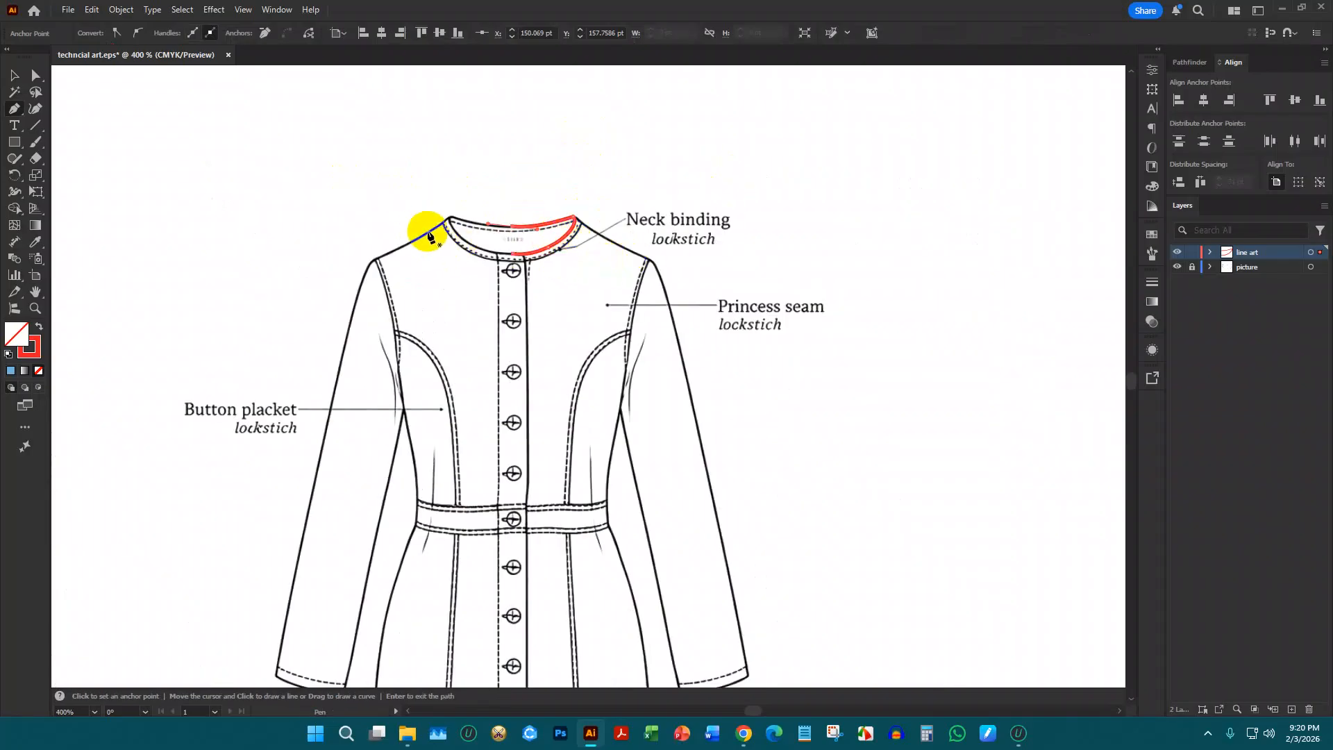
pyautogui.scroll(5, 606, 222)
pyautogui.scroll(-4, 520, 282)
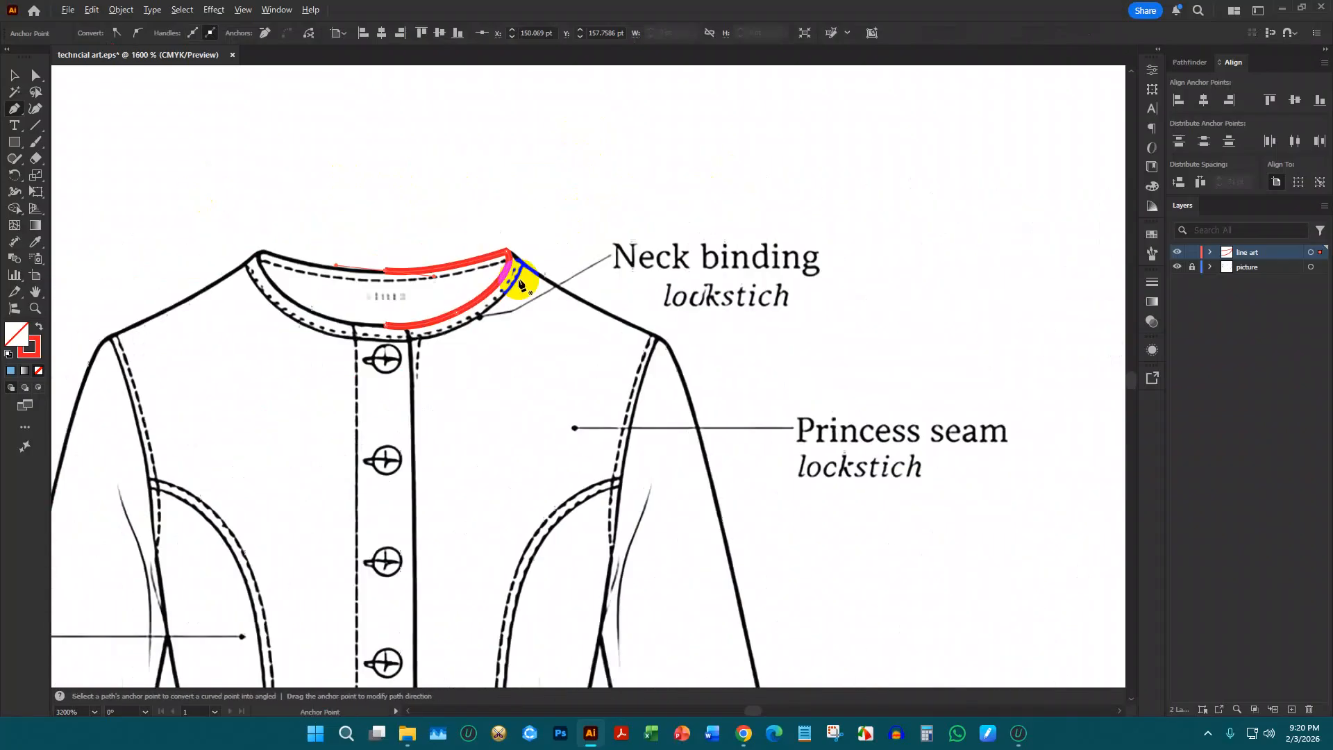
pyautogui.hotkey('shift', 'c')
pyautogui.scroll(4, 425, 338)
pyautogui.press('p')
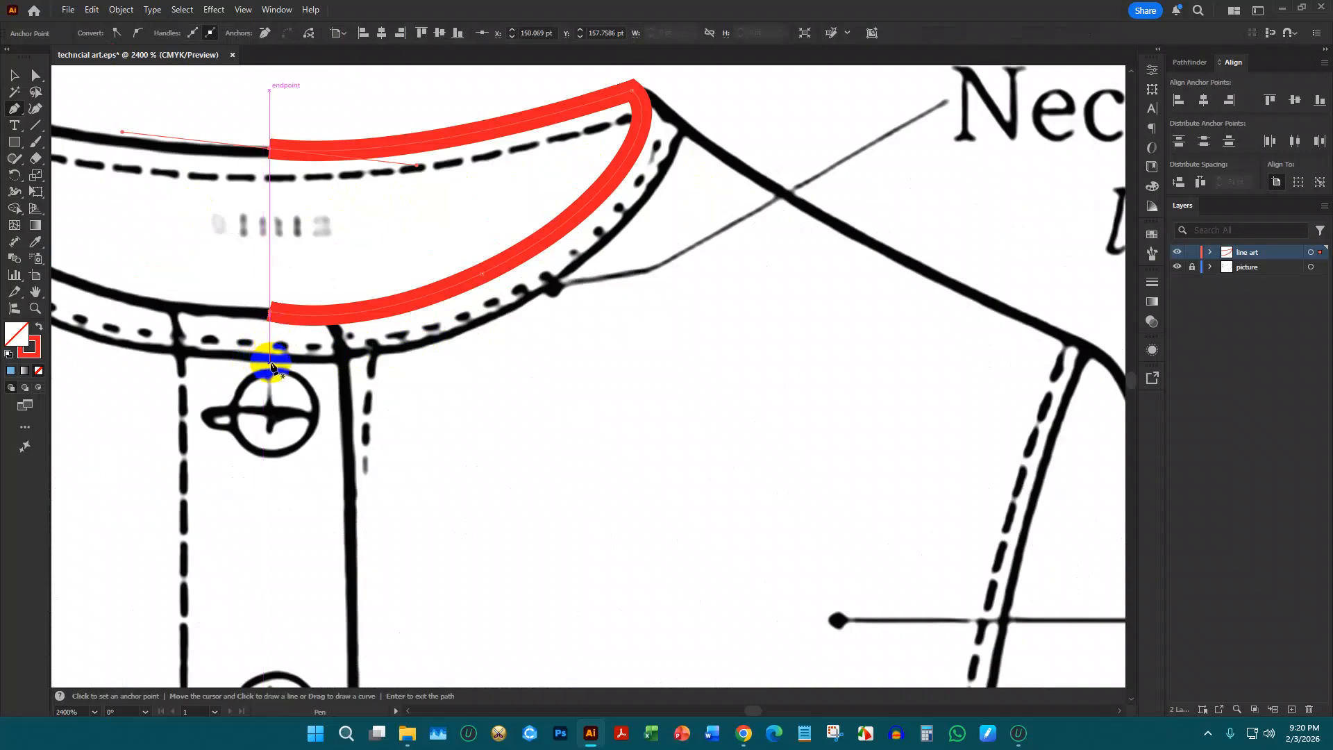
pyautogui.scroll(3, 271, 366)
pyautogui.scroll(-2, 310, 238)
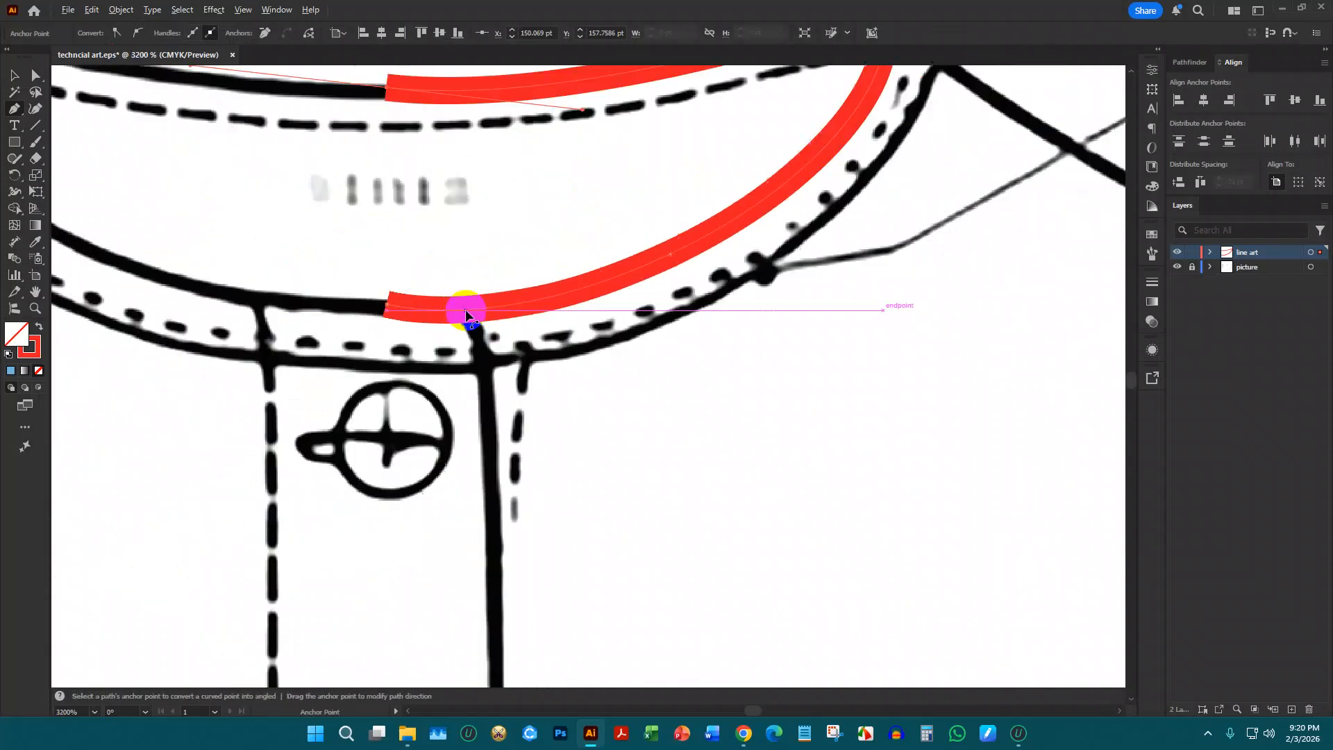
# Adjust the direction handle of the lower neckline curve so the red path follows the sketch at centre front
pyautogui.click(36, 75)
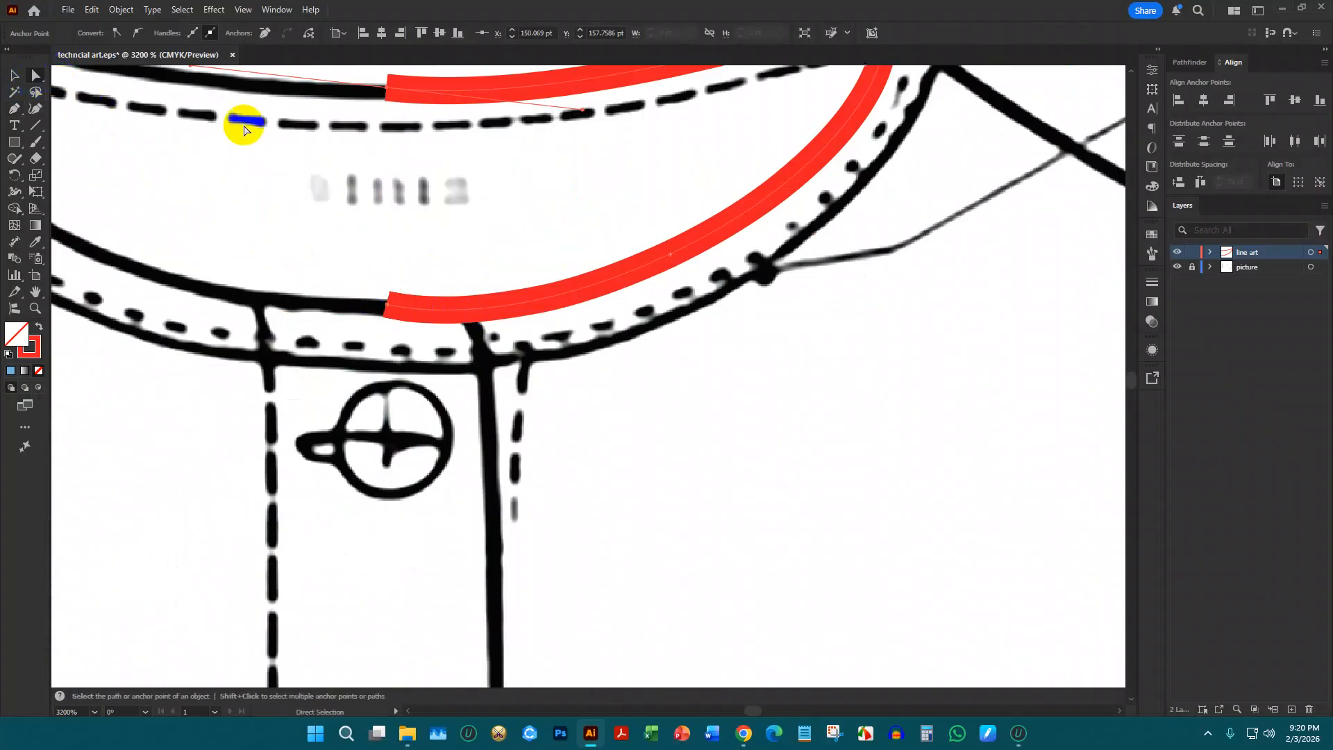
pyautogui.click(386, 307)
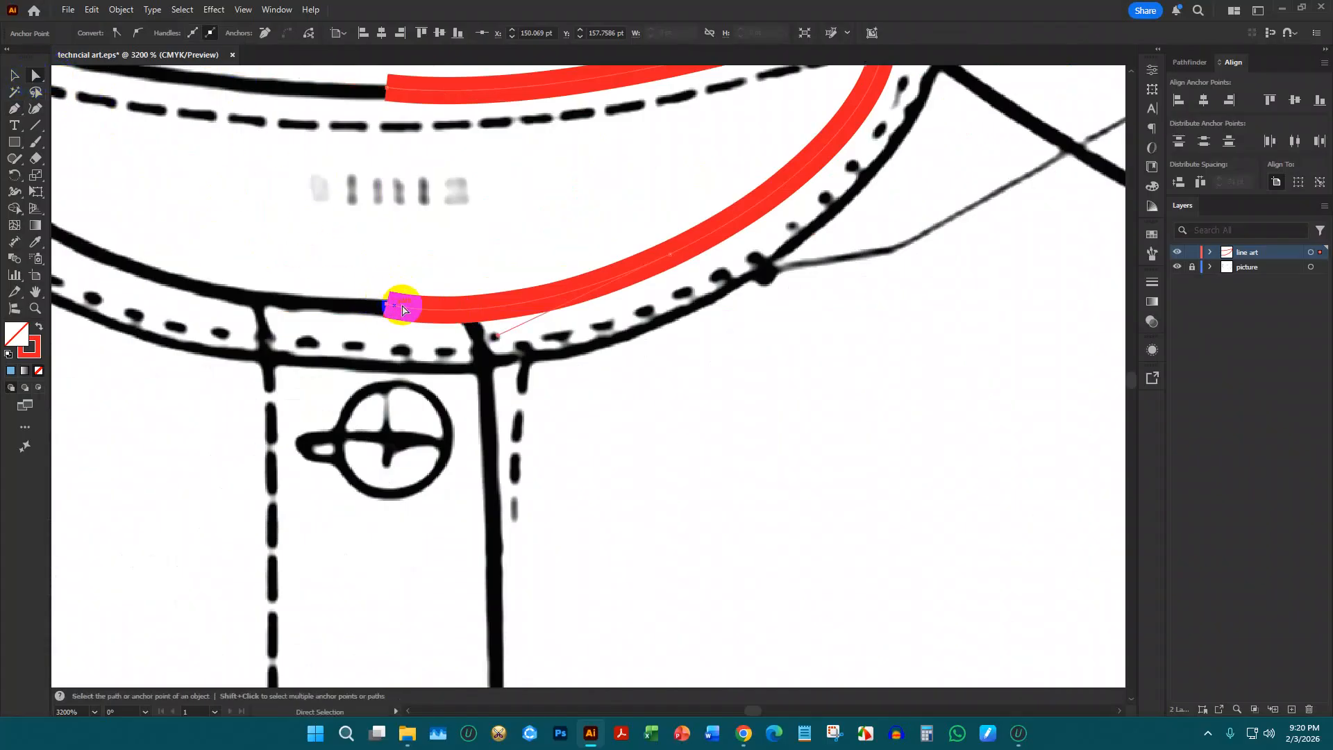
pyautogui.keyDown('alt'); pyautogui.click(501, 331); pyautogui.keyUp('alt')
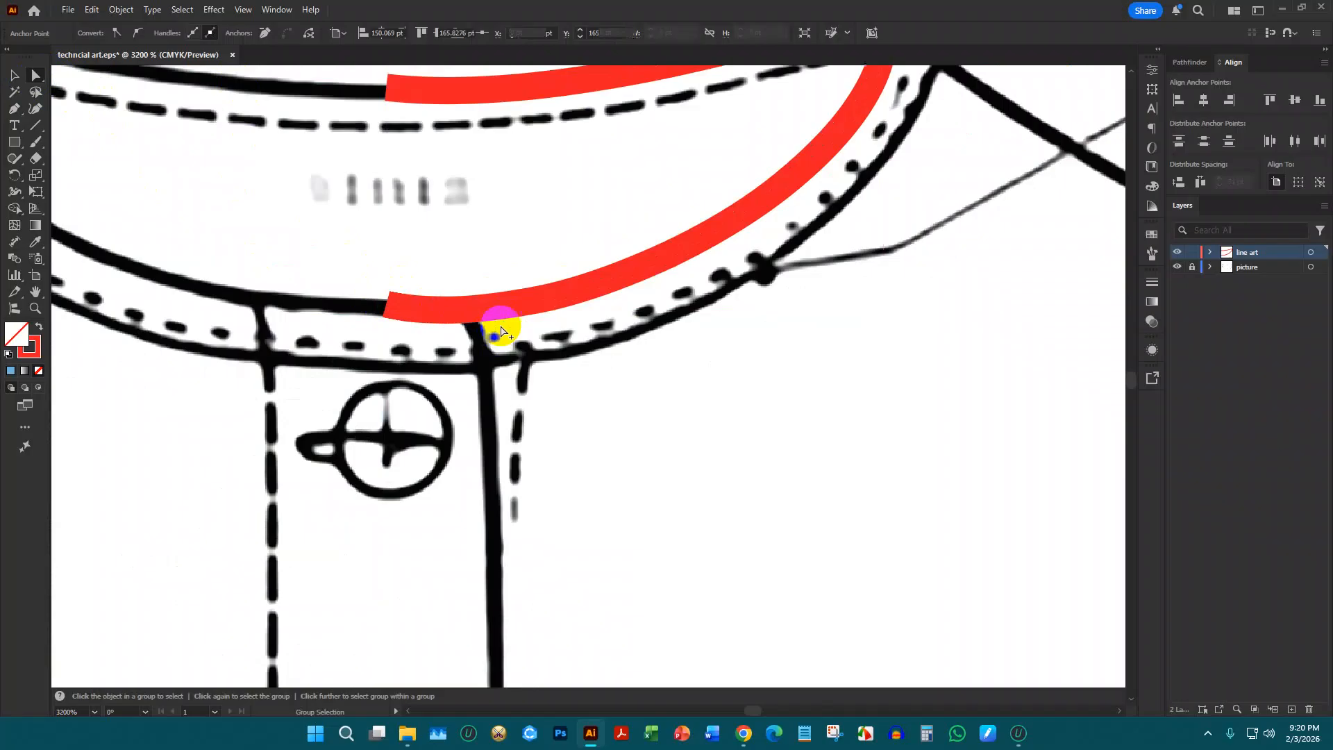
pyautogui.click(388, 306)
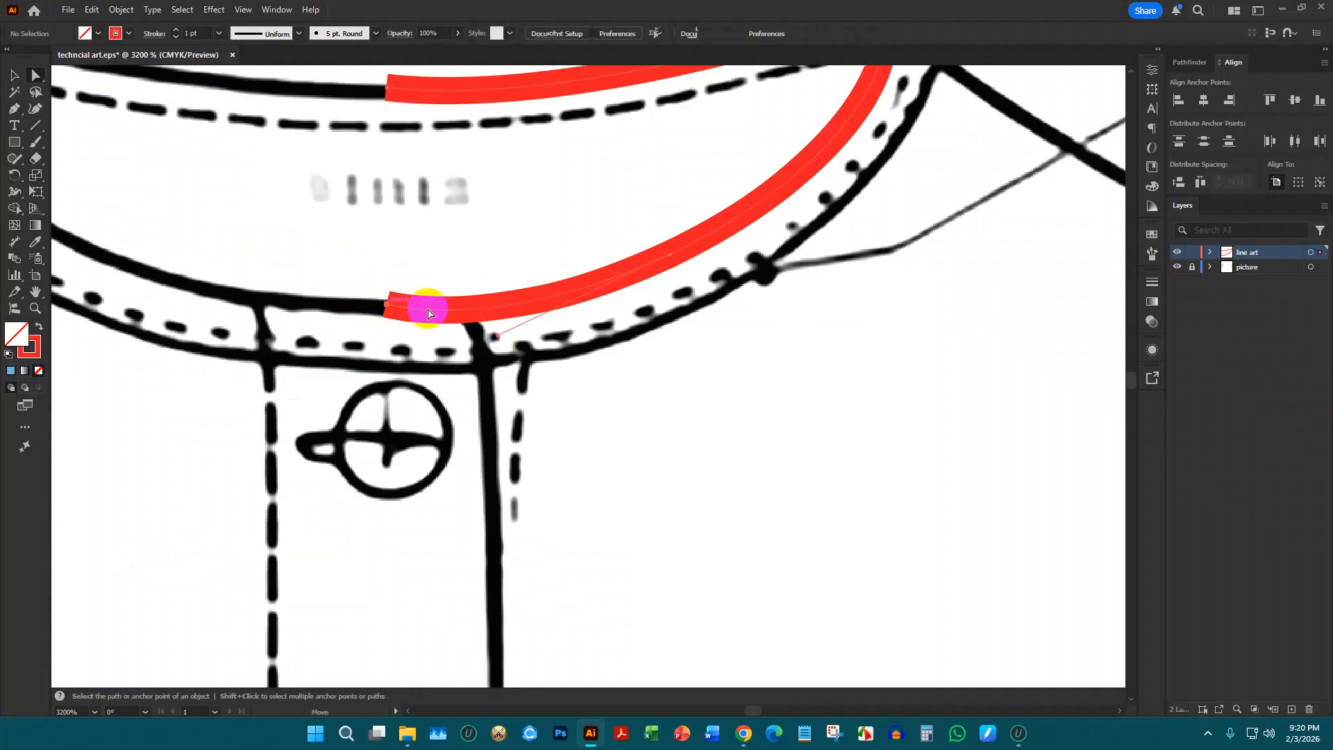
pyautogui.click(505, 337)
pyautogui.moveTo(375, 288); pyautogui.dragTo(410, 323)
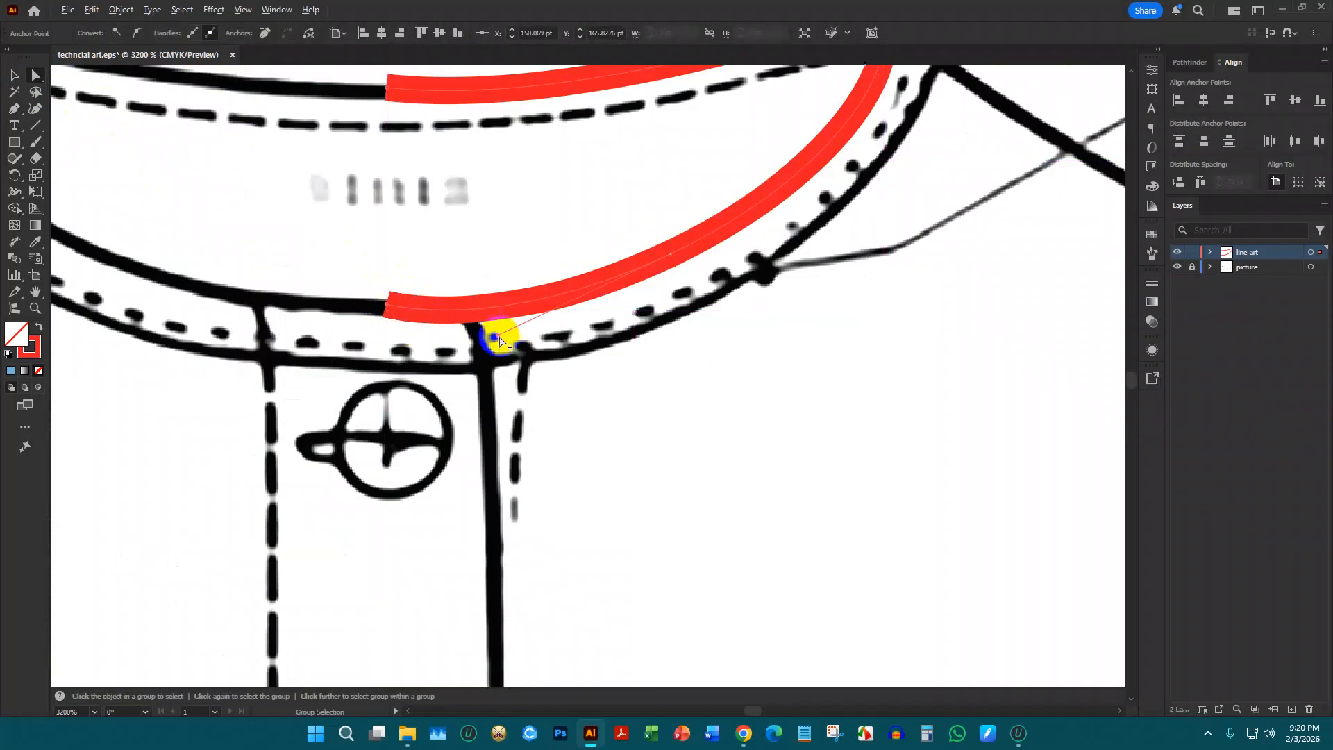
pyautogui.click(382, 302)
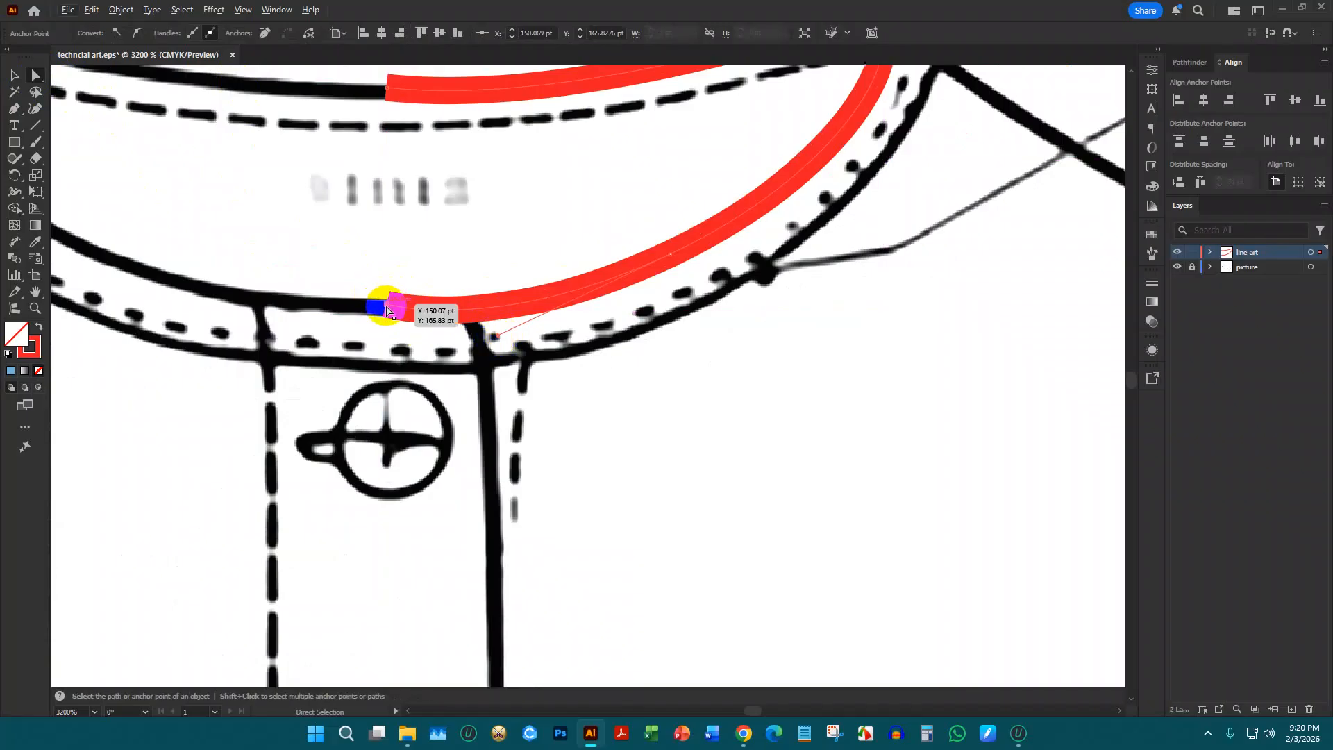
pyautogui.click(499, 335)
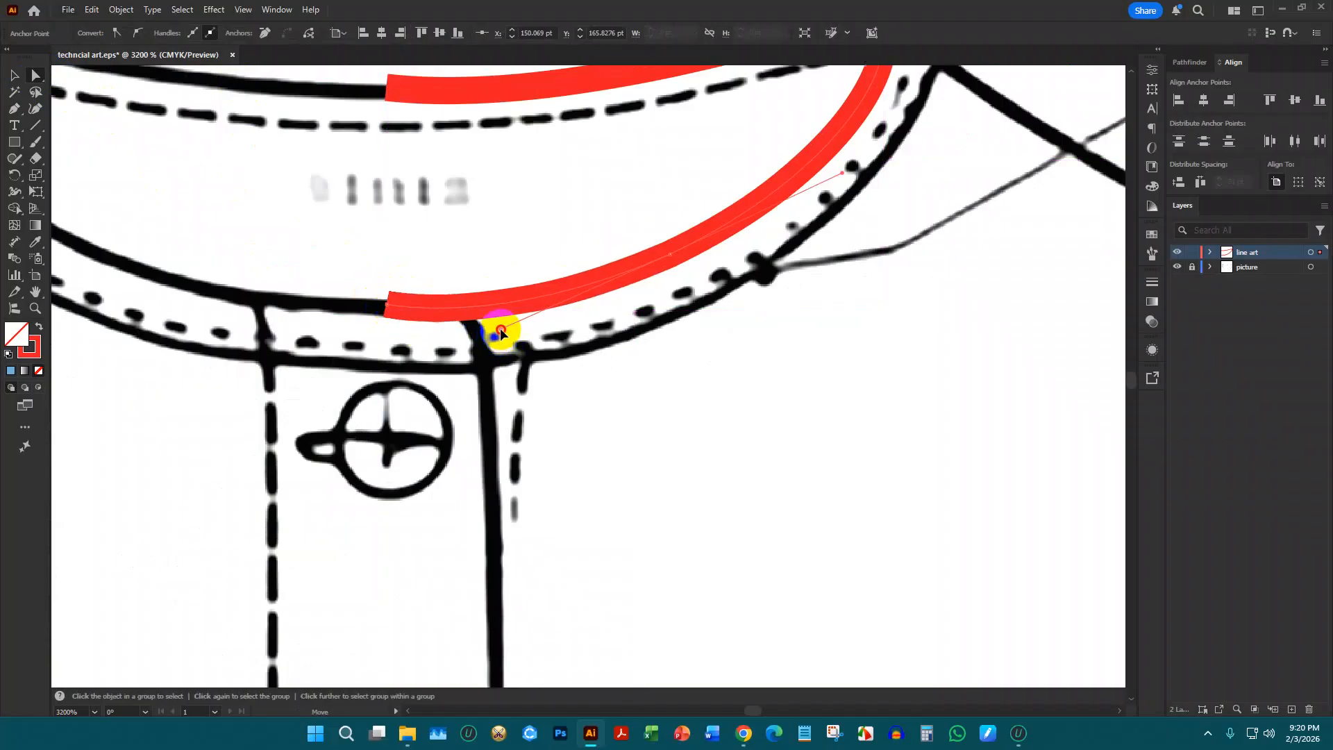
pyautogui.moveTo(500, 330); pyautogui.dragTo(505, 313)
# Round the corner of the red neckline path where it meets the shoulder, and deselect the path
pyautogui.click(674, 253)
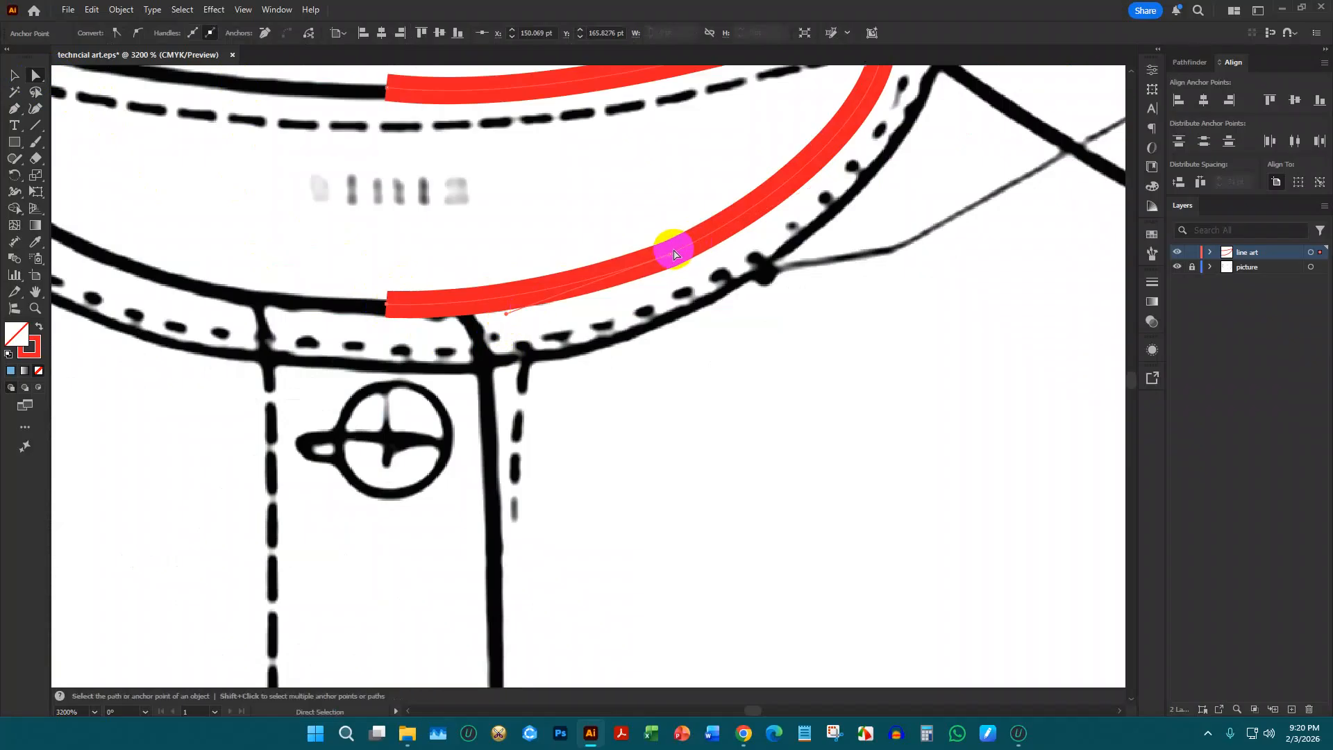
pyautogui.click(673, 253)
pyautogui.moveTo(664, 237); pyautogui.dragTo(296, 131)
pyautogui.scroll(3, 640, 265)
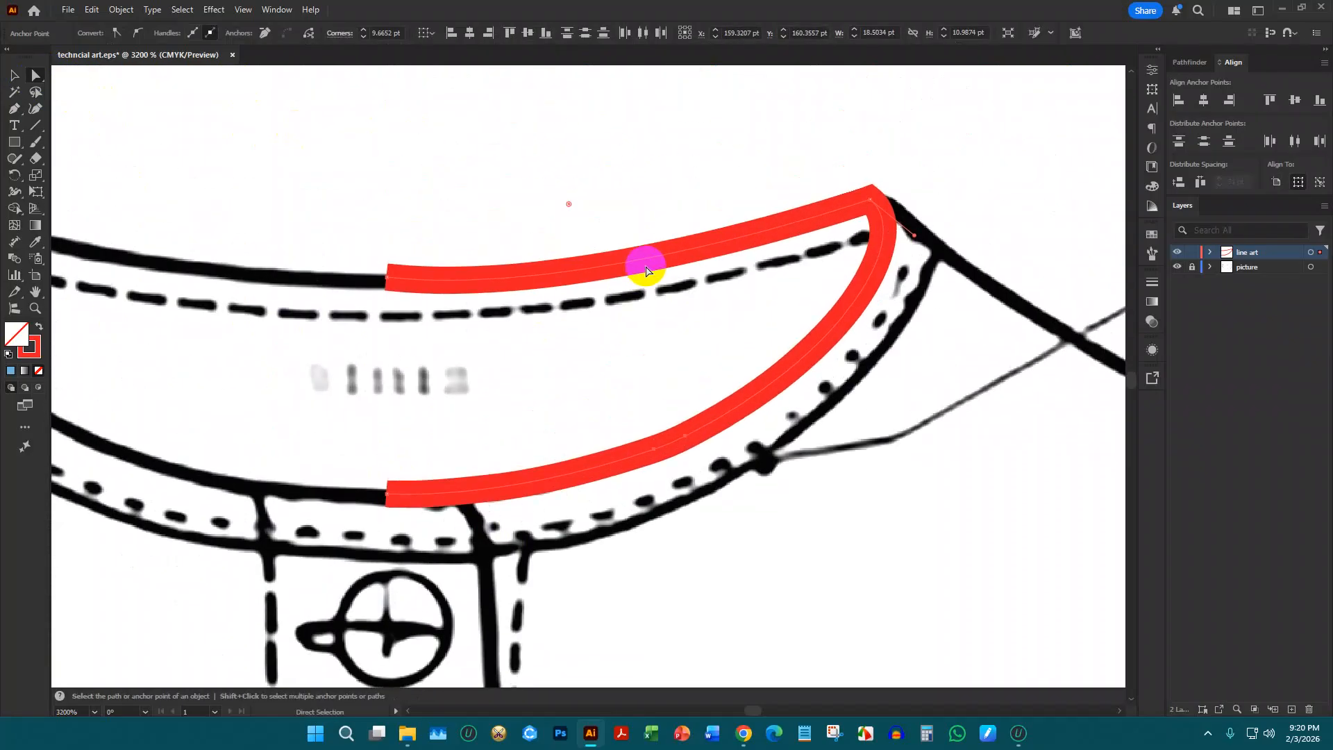
pyautogui.click(872, 202)
pyautogui.moveTo(867, 212)
pyautogui.mouseDown()
pyautogui.moveTo(848, 254)
pyautogui.moveTo(861, 223)
pyautogui.mouseUp()
pyautogui.moveTo(384, 277); pyautogui.dragTo(556, 286)
pyautogui.click(587, 326)
pyautogui.scroll(-4, 532, 320)
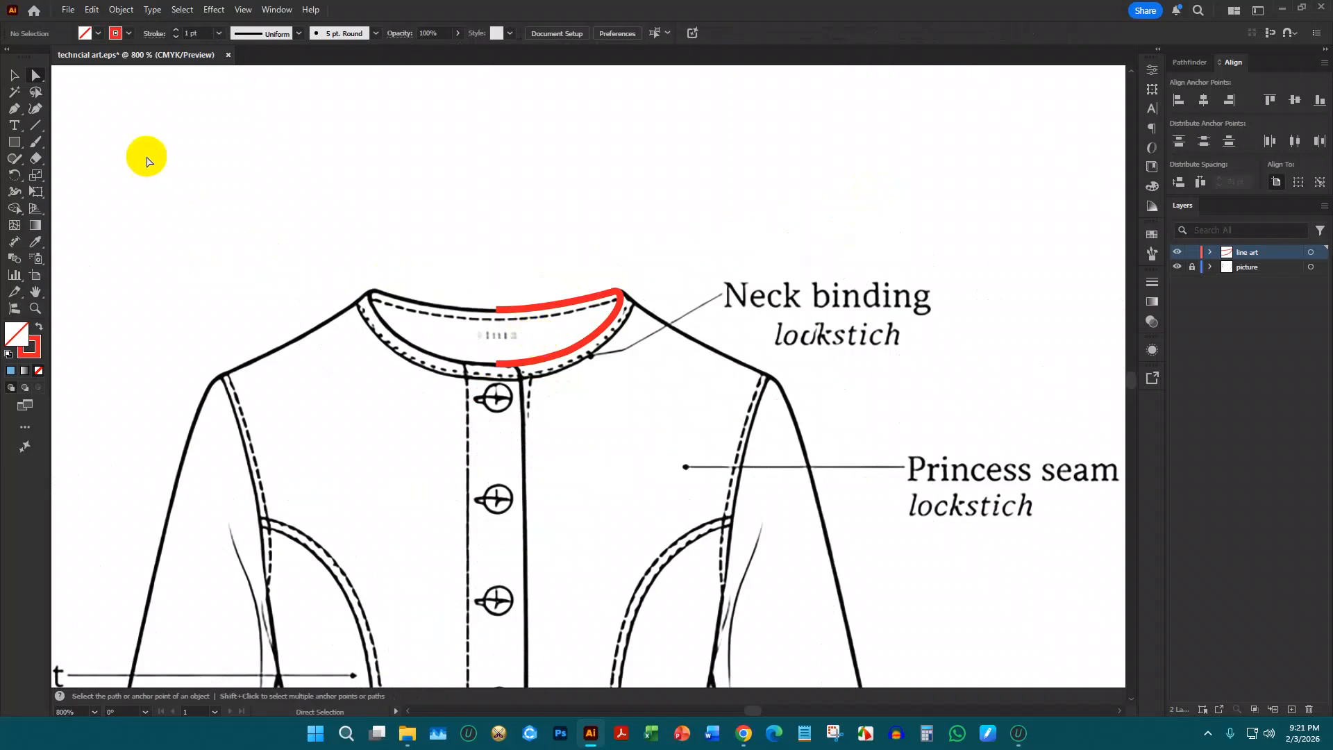
# Select the red neckline path and set its stroke weight to 0.75 pt
pyautogui.click(16, 110)
pyautogui.scroll(3, 646, 303)
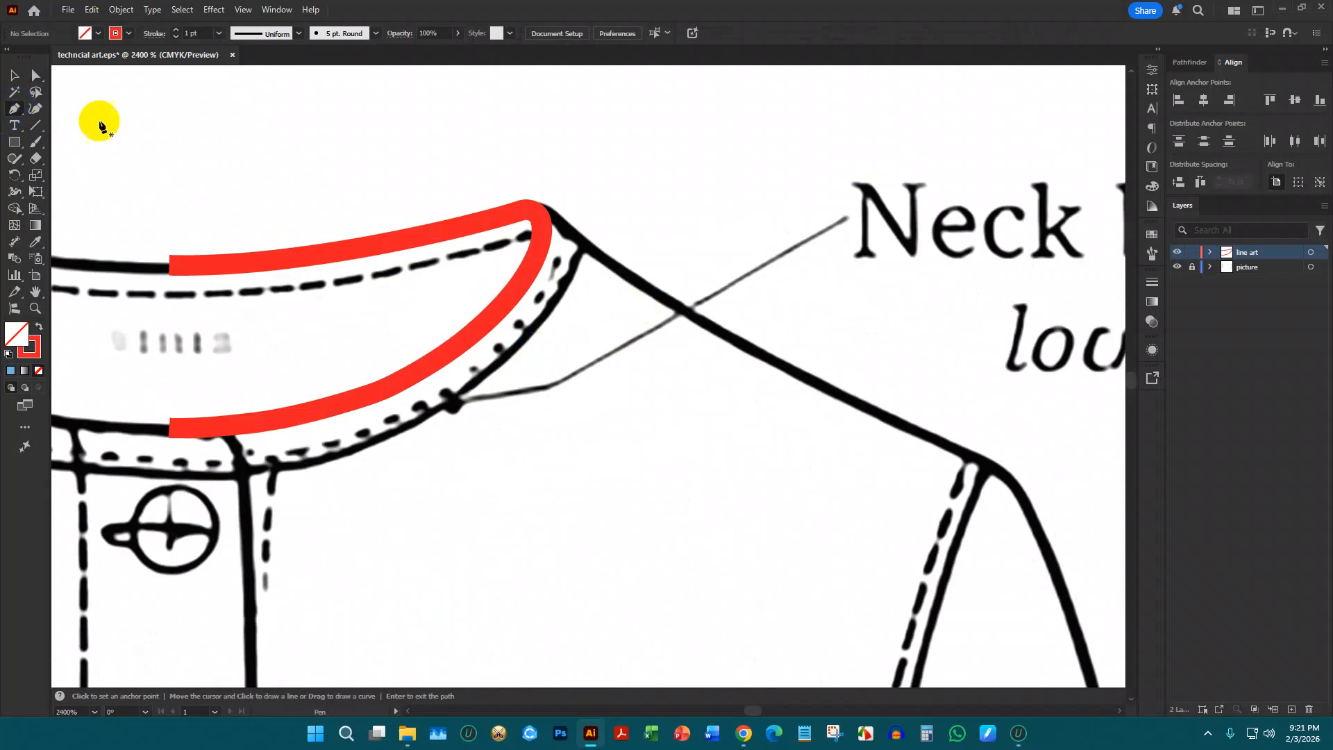
pyautogui.click(23, 73)
pyautogui.moveTo(222, 109); pyautogui.dragTo(363, 336)
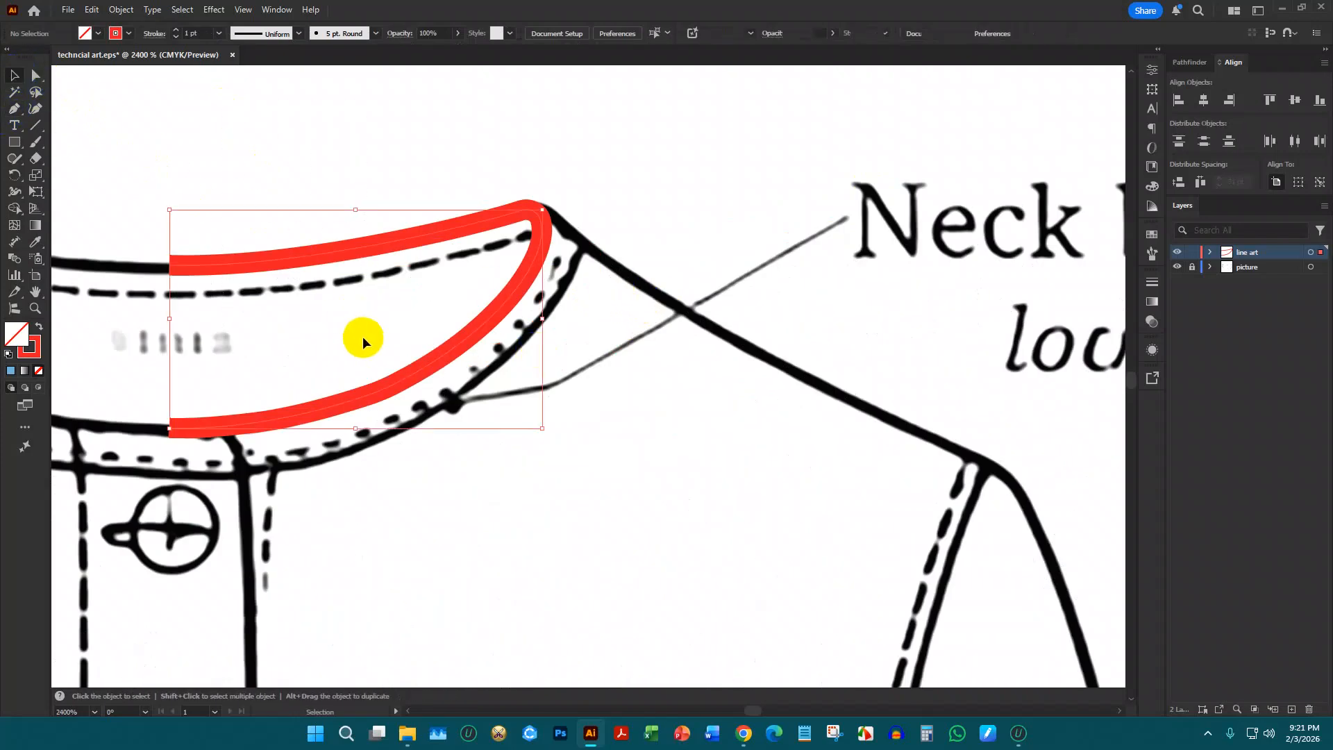
pyautogui.click(177, 39)
pyautogui.click(273, 88)
pyautogui.scroll(-3, 695, 285)
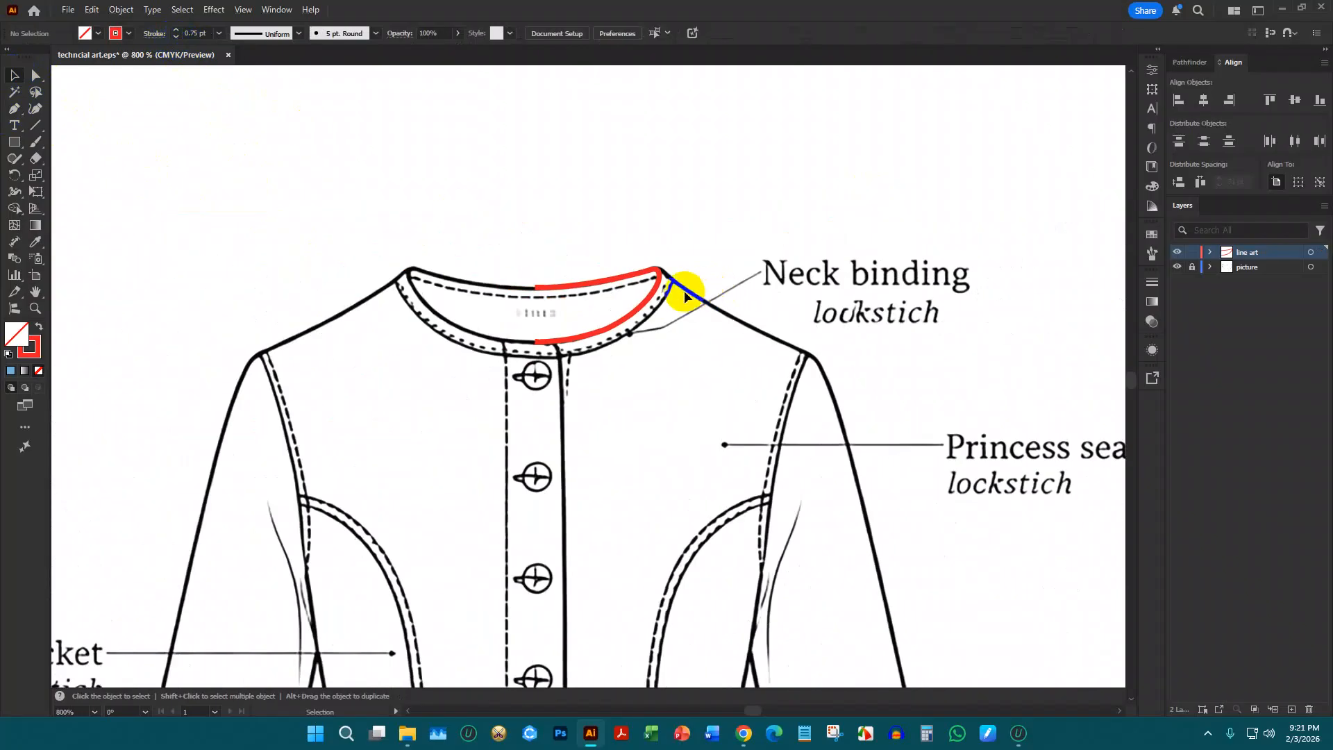
# Trace the right shoulder line with the Pen tool, from the neck point to the rounded top of the sleeve
pyautogui.scroll(3, 680, 292)
pyautogui.click(15, 110)
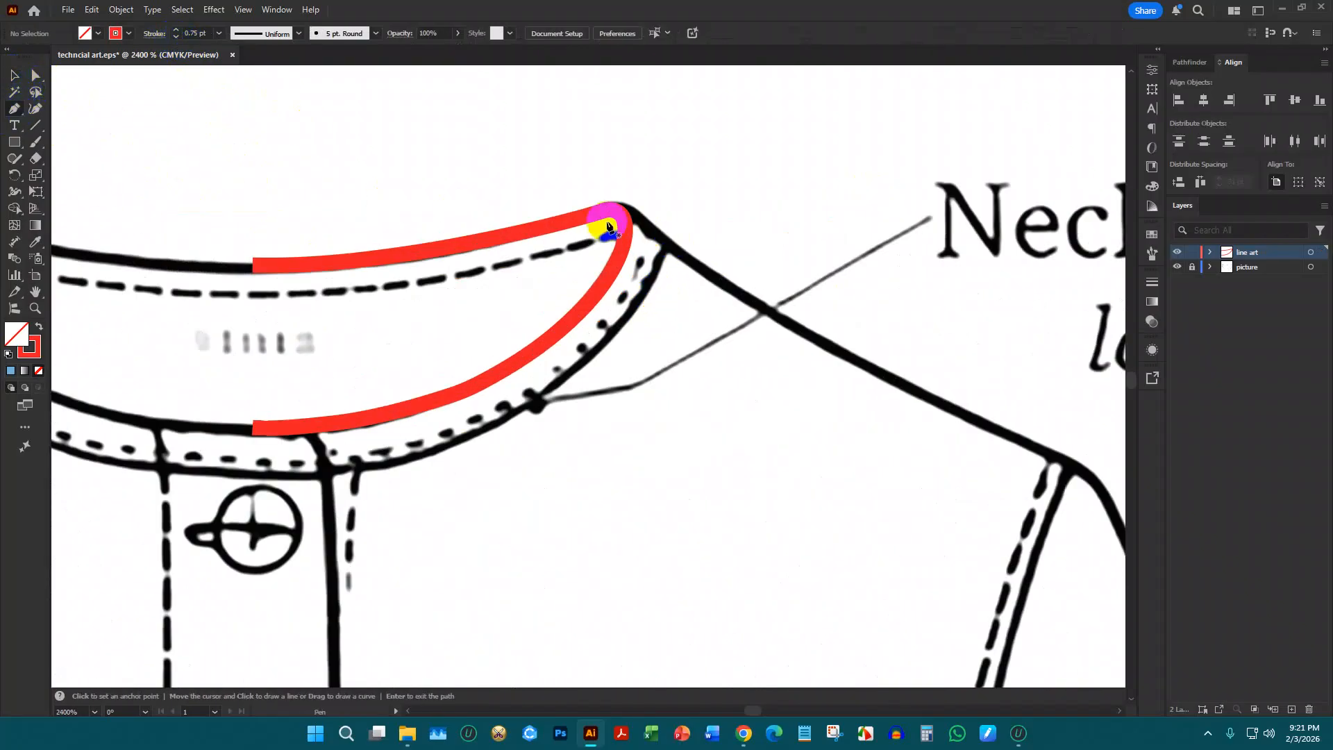
pyautogui.click(623, 214)
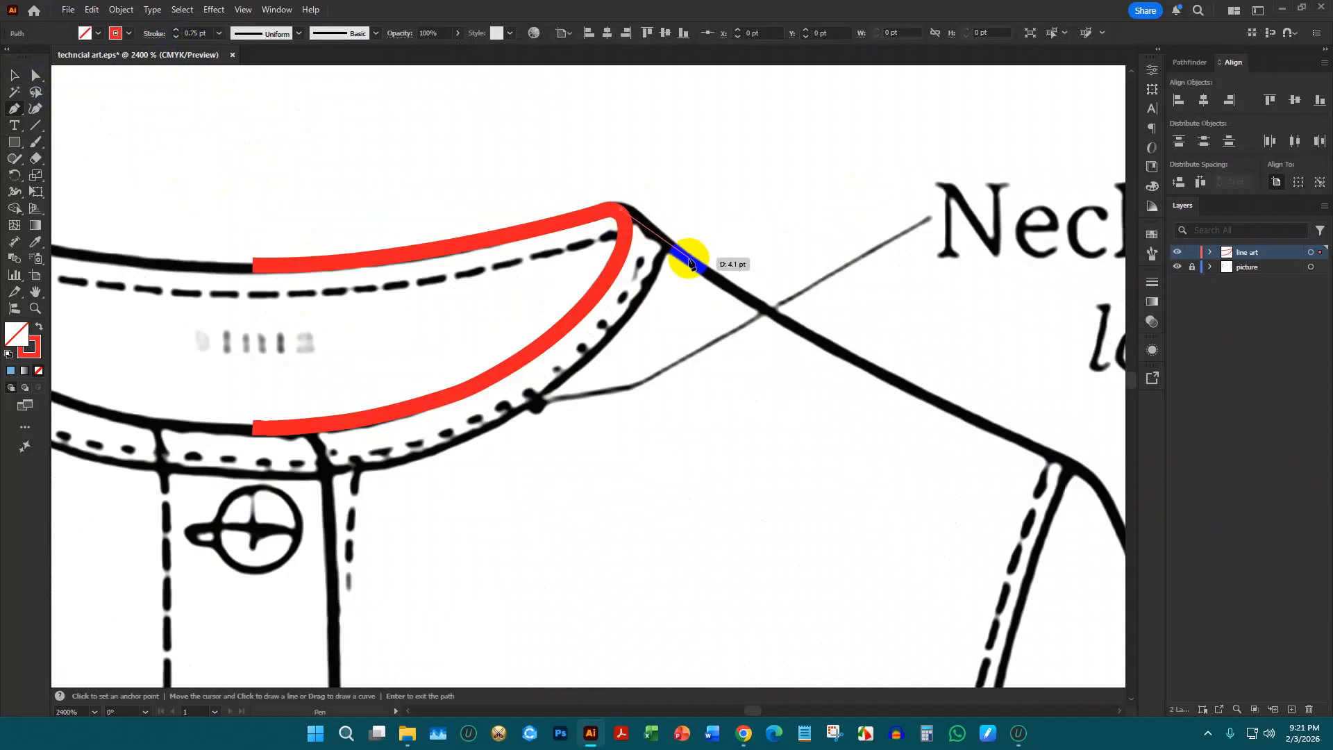
pyautogui.scroll(-3, 694, 278)
pyautogui.scroll(3, 708, 287)
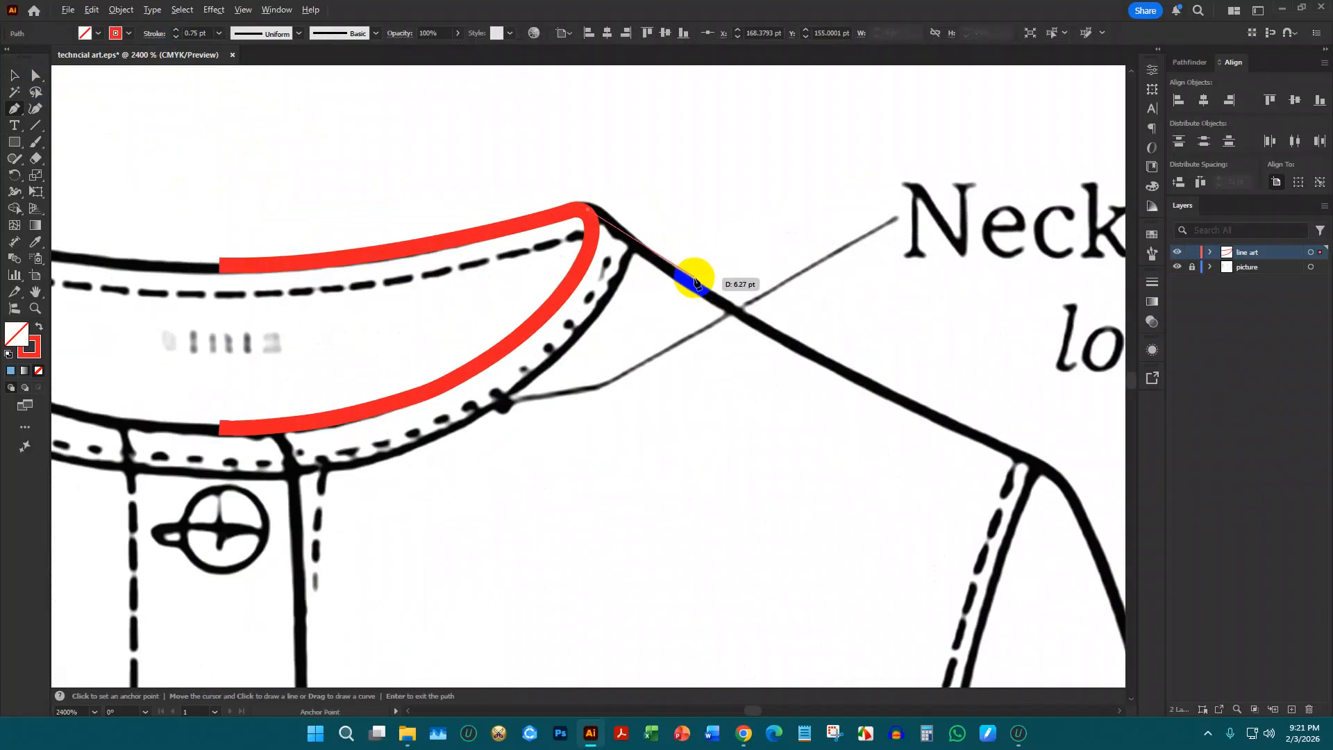
pyautogui.scroll(-1, 833, 379)
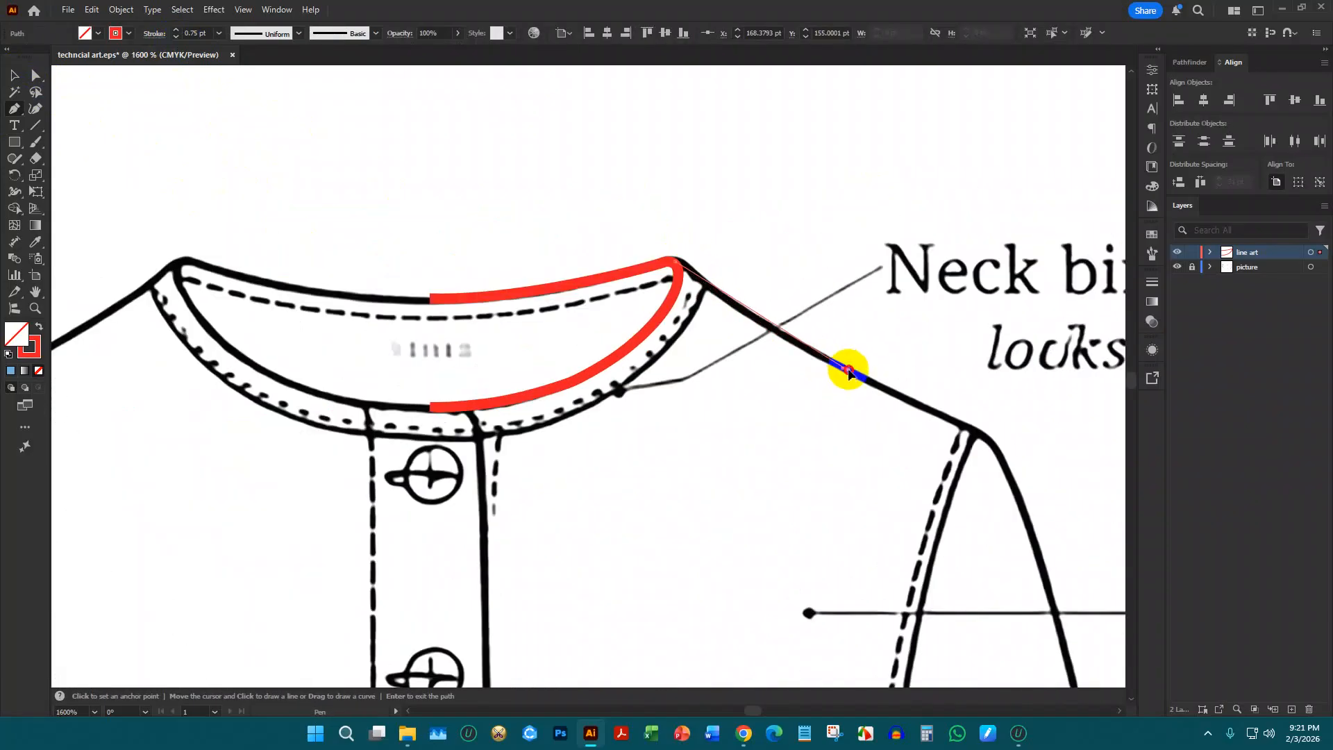
pyautogui.moveTo(883, 389); pyautogui.dragTo(896, 396)
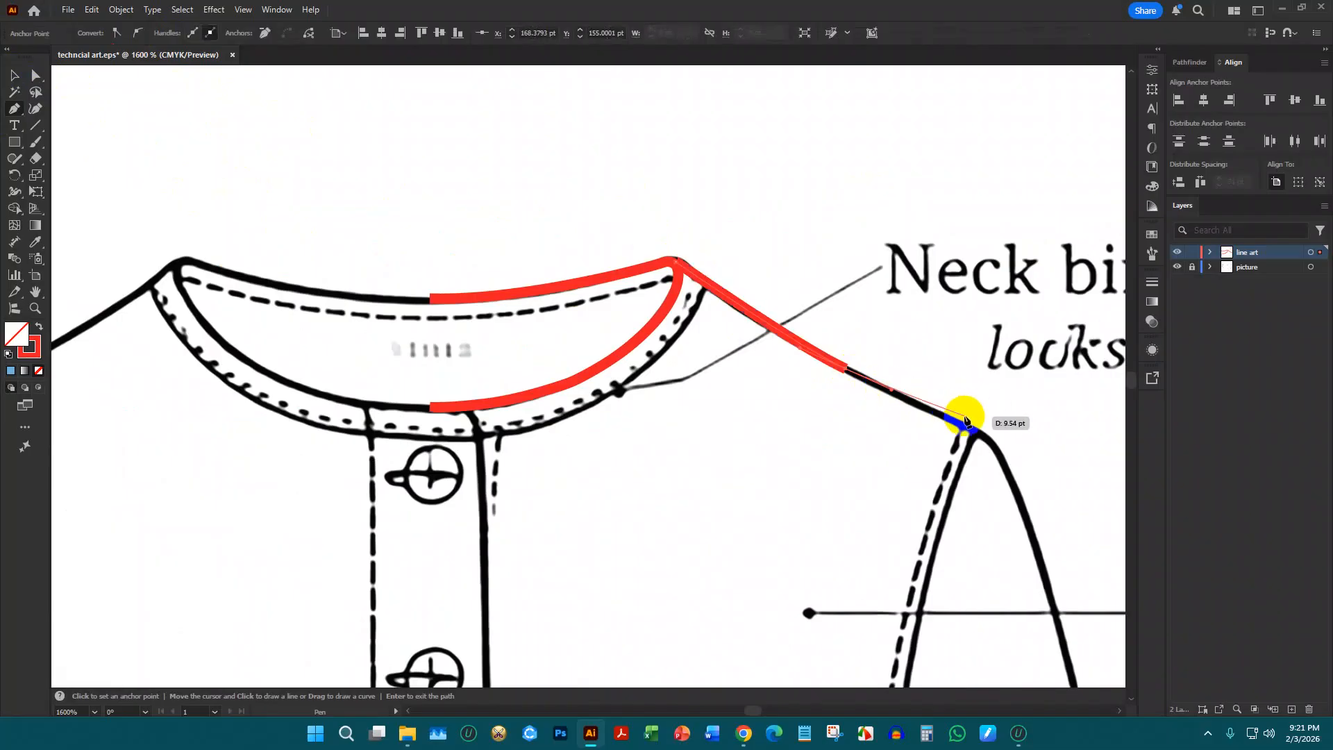
pyautogui.click(990, 448)
# Continue the shoulder path over the sleeve cap and down the outer edge of the right sleeve to about elbow level
pyautogui.scroll(-3, 972, 459)
pyautogui.scroll(3, 958, 506)
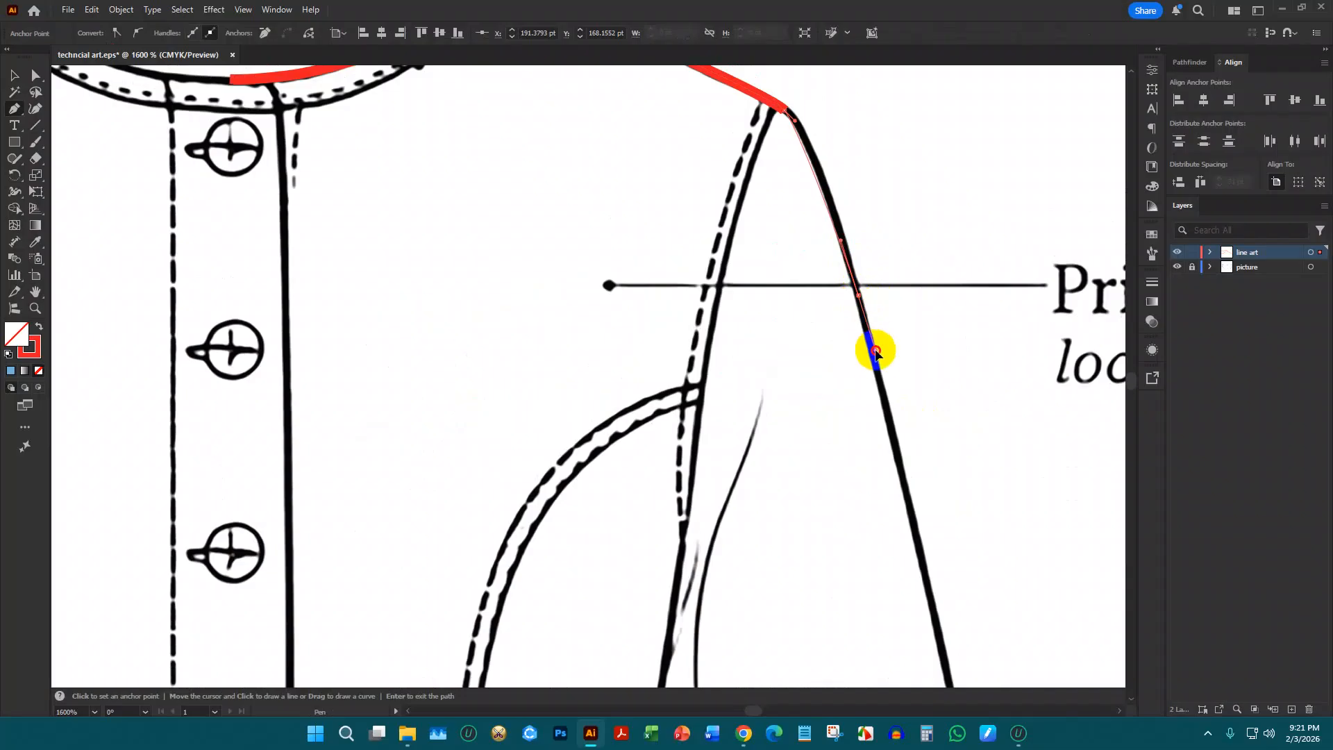
pyautogui.click(858, 298)
pyautogui.scroll(-4, 691, 375)
pyautogui.scroll(-2, 799, 357)
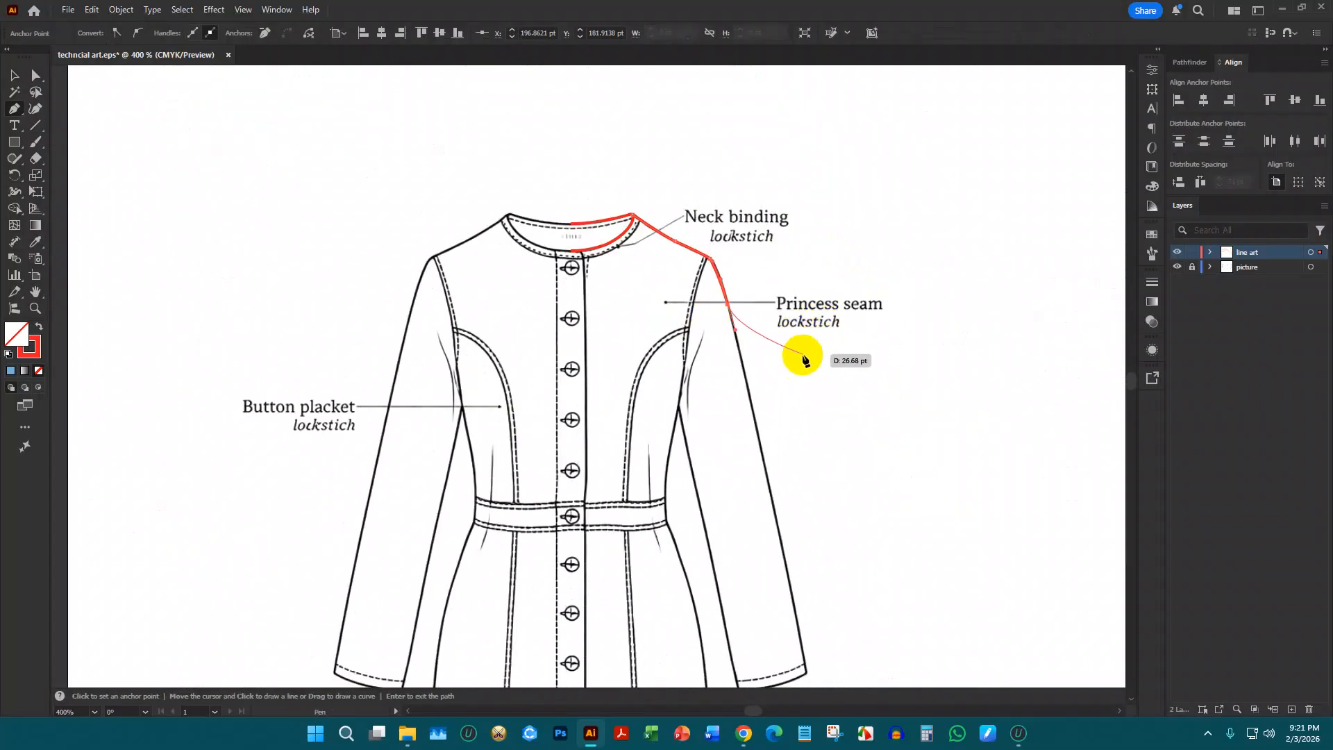
pyautogui.scroll(3, 768, 403)
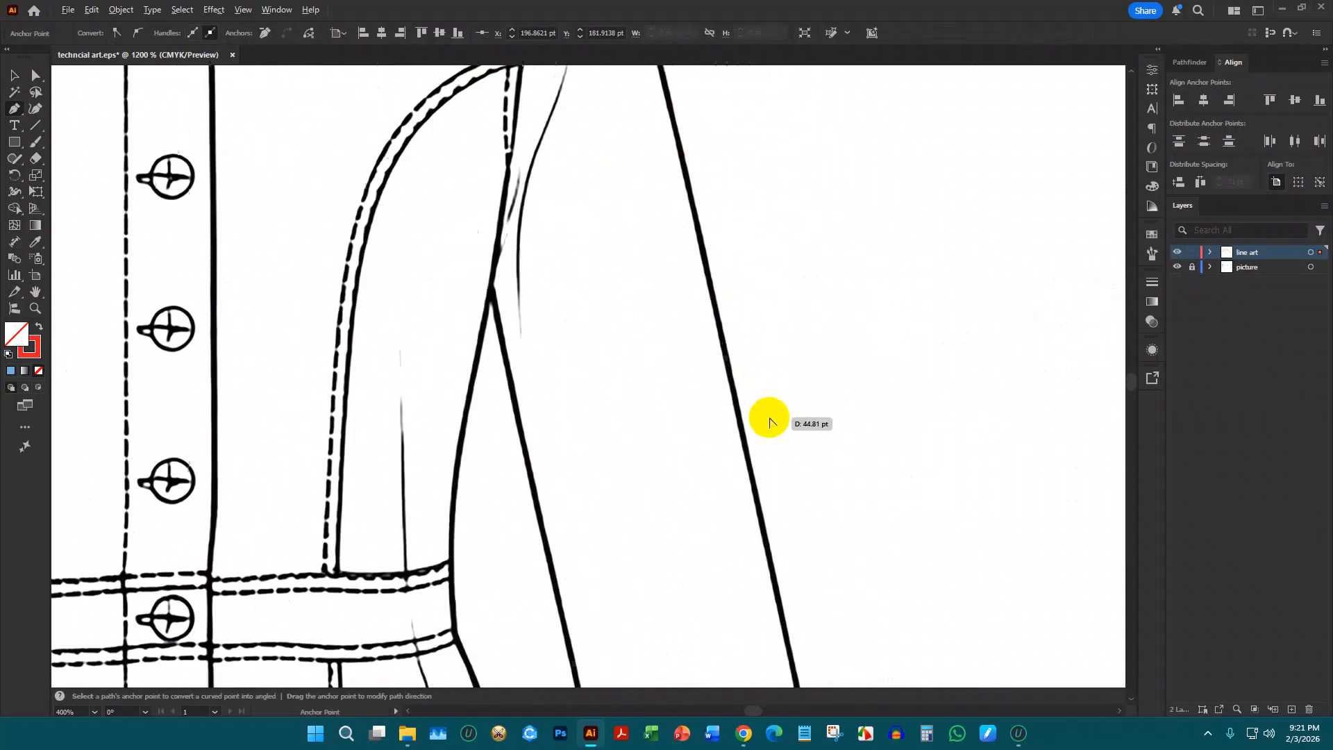
pyautogui.click(740, 451)
# Extend the red sleeve path from elbow level down the outer edge of the right sleeve to the outer corner of its hem
pyautogui.scroll(-6, 776, 507)
pyautogui.scroll(-5, 820, 549)
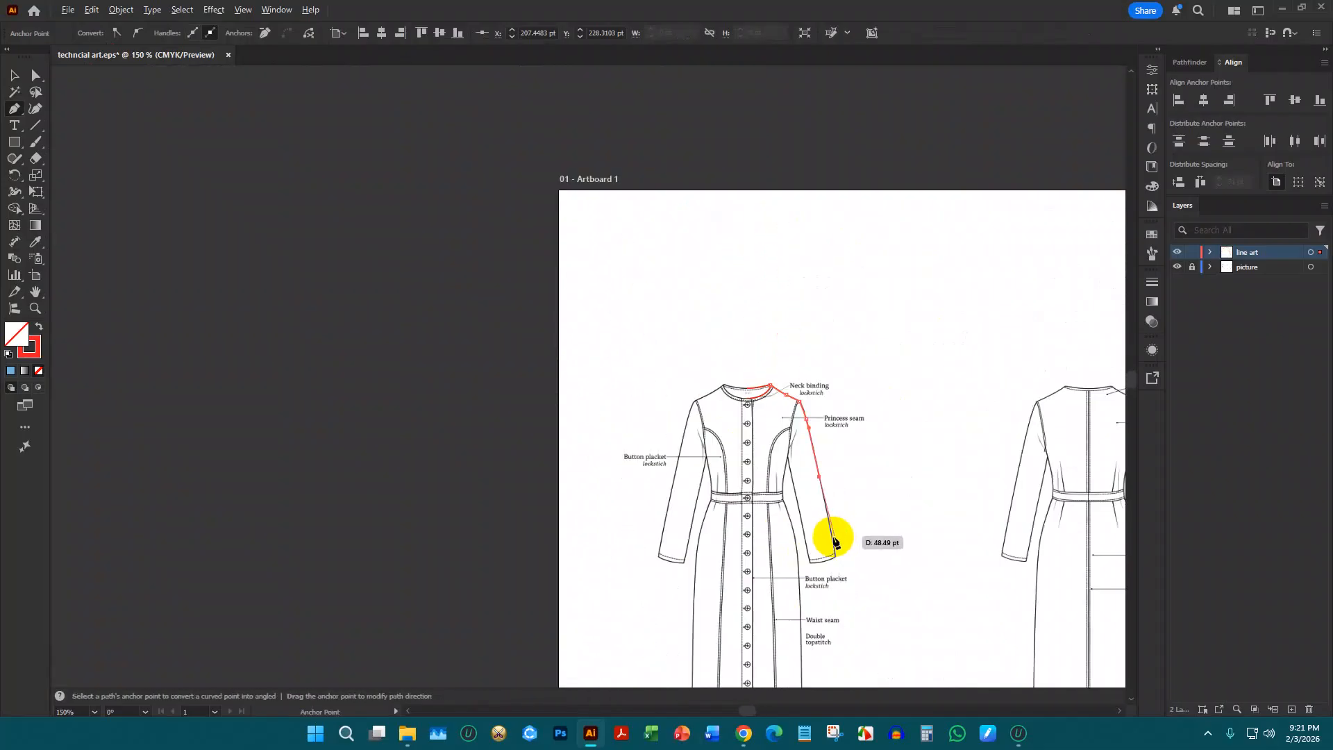
pyautogui.scroll(5, 833, 486)
pyautogui.scroll(1, 844, 454)
pyautogui.scroll(3, 849, 455)
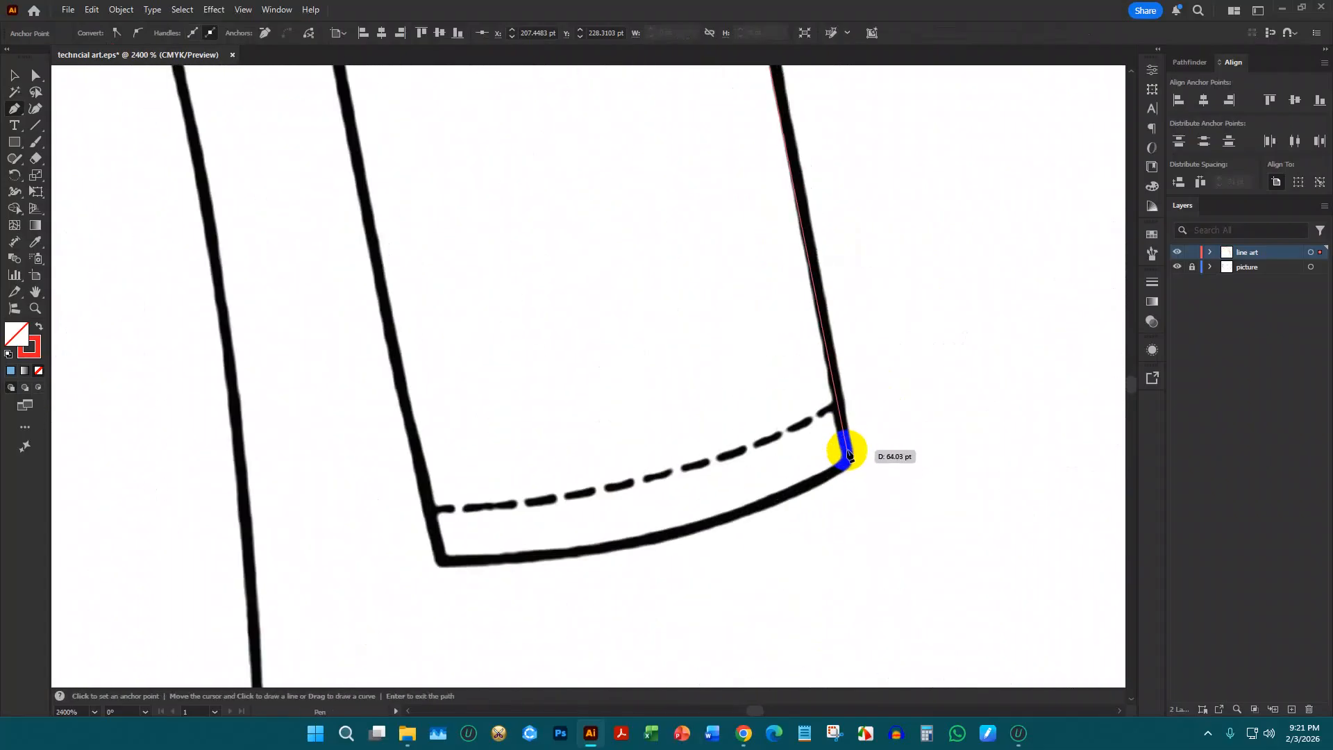
pyautogui.click(847, 450)
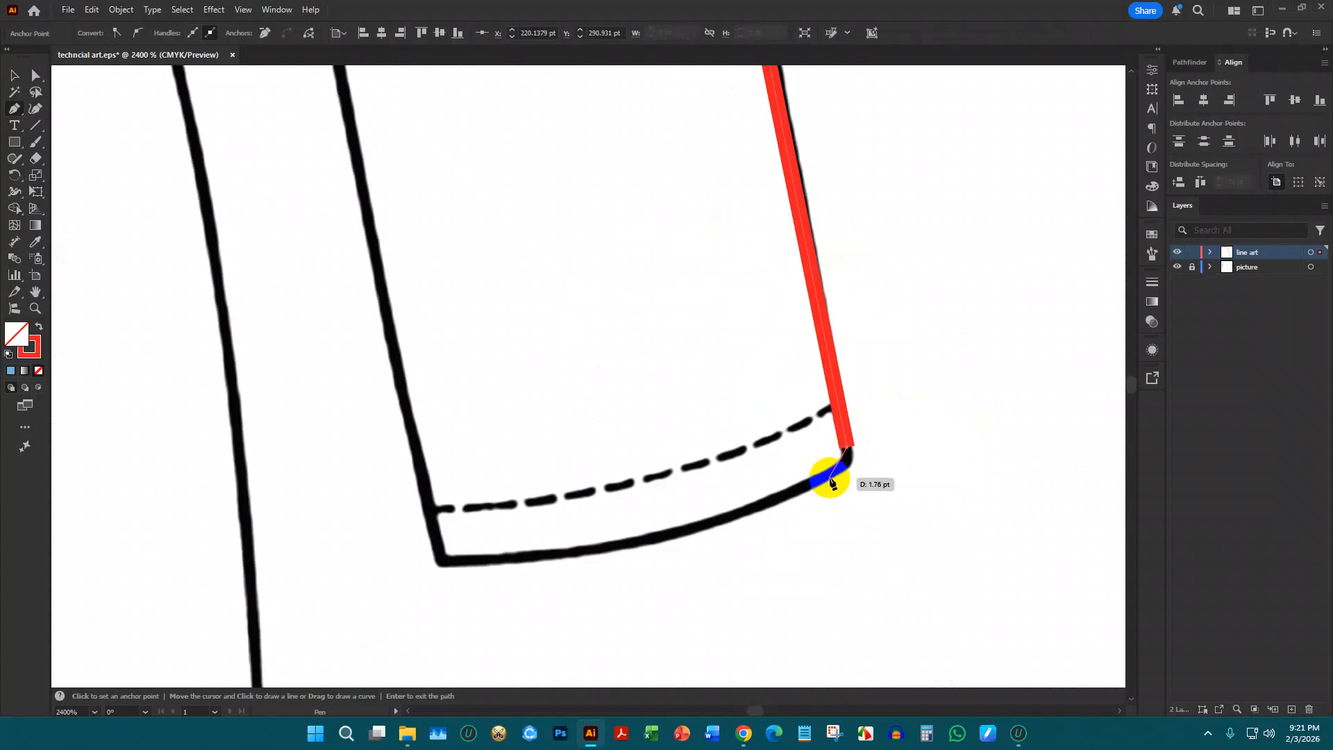
# Round the path around the outer hem corner and trace the curved sleeve hem to its inner corner
pyautogui.moveTo(821, 476); pyautogui.dragTo(790, 493)
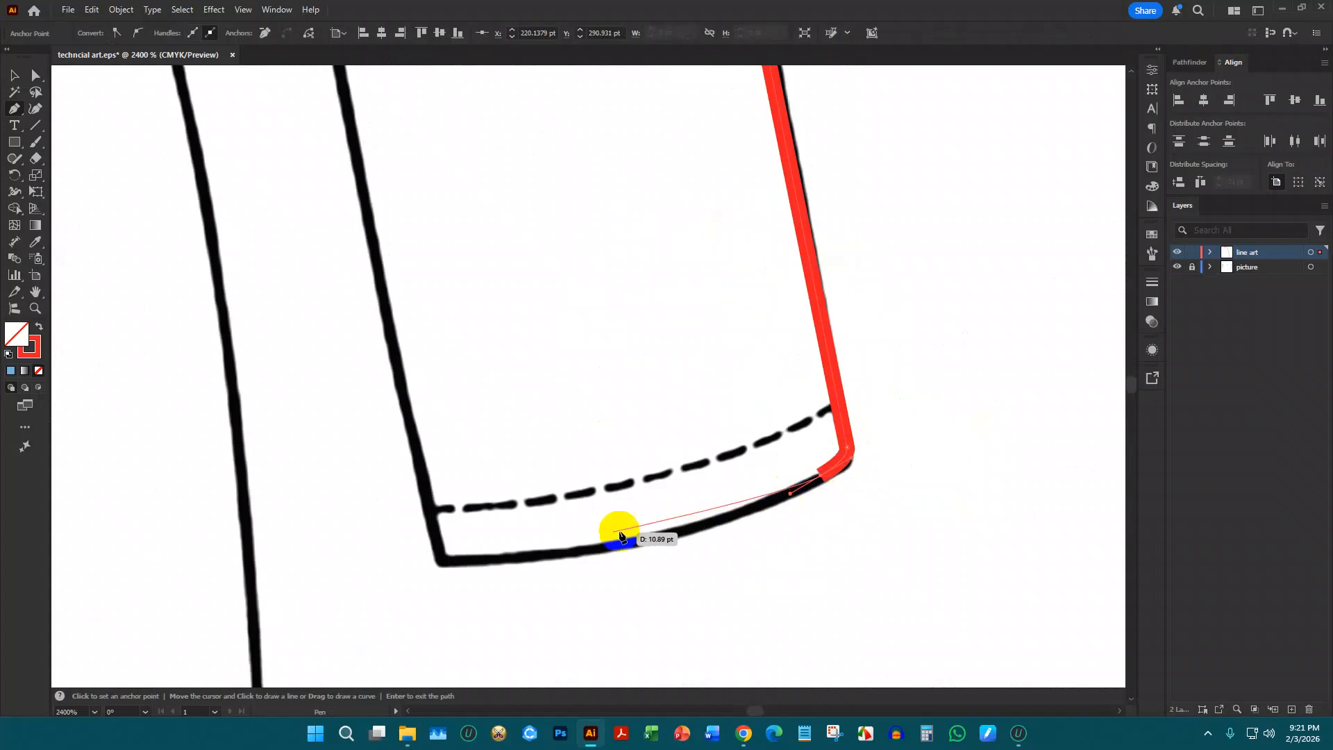
pyautogui.moveTo(585, 550); pyautogui.dragTo(498, 559)
pyautogui.click(438, 563)
# Trace the inner edge of the right sleeve from the hem up to the underarm point where it meets the bodice
pyautogui.scroll(-7, 566, 456)
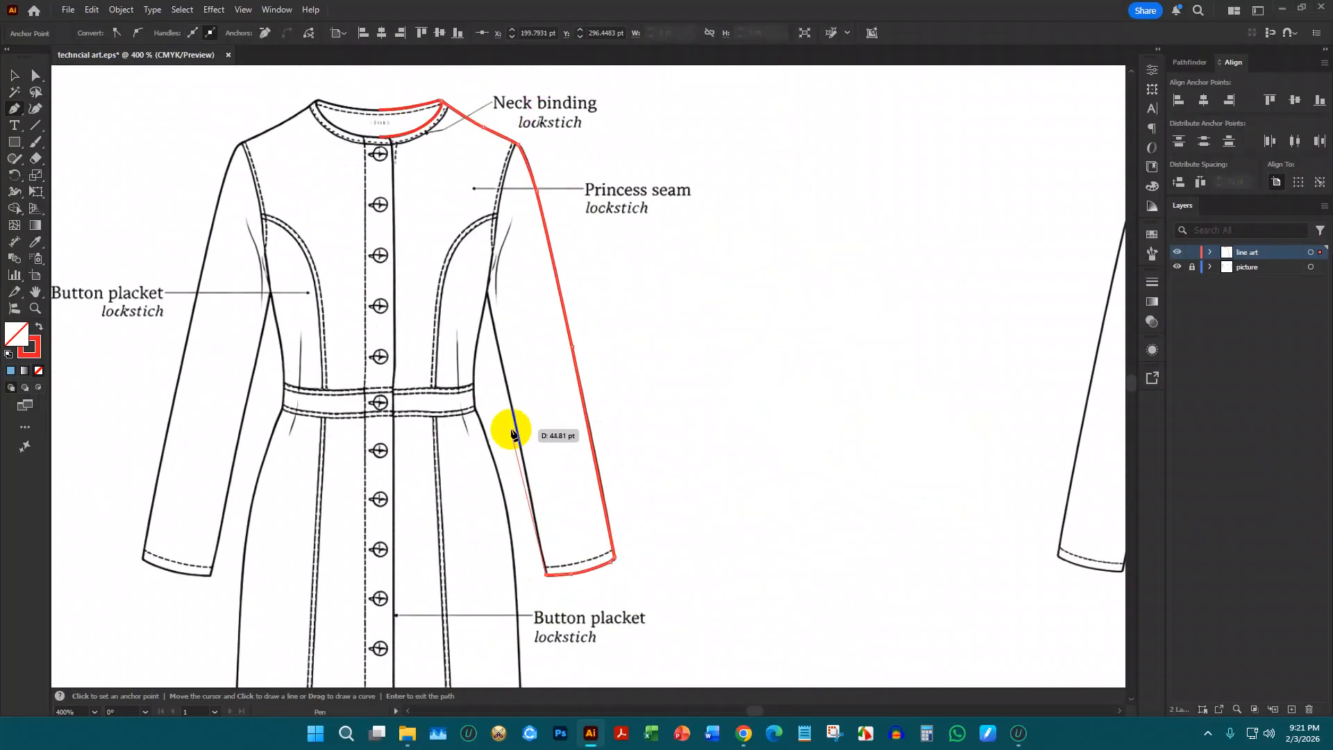
pyautogui.scroll(6, 513, 424)
pyautogui.scroll(5, 512, 382)
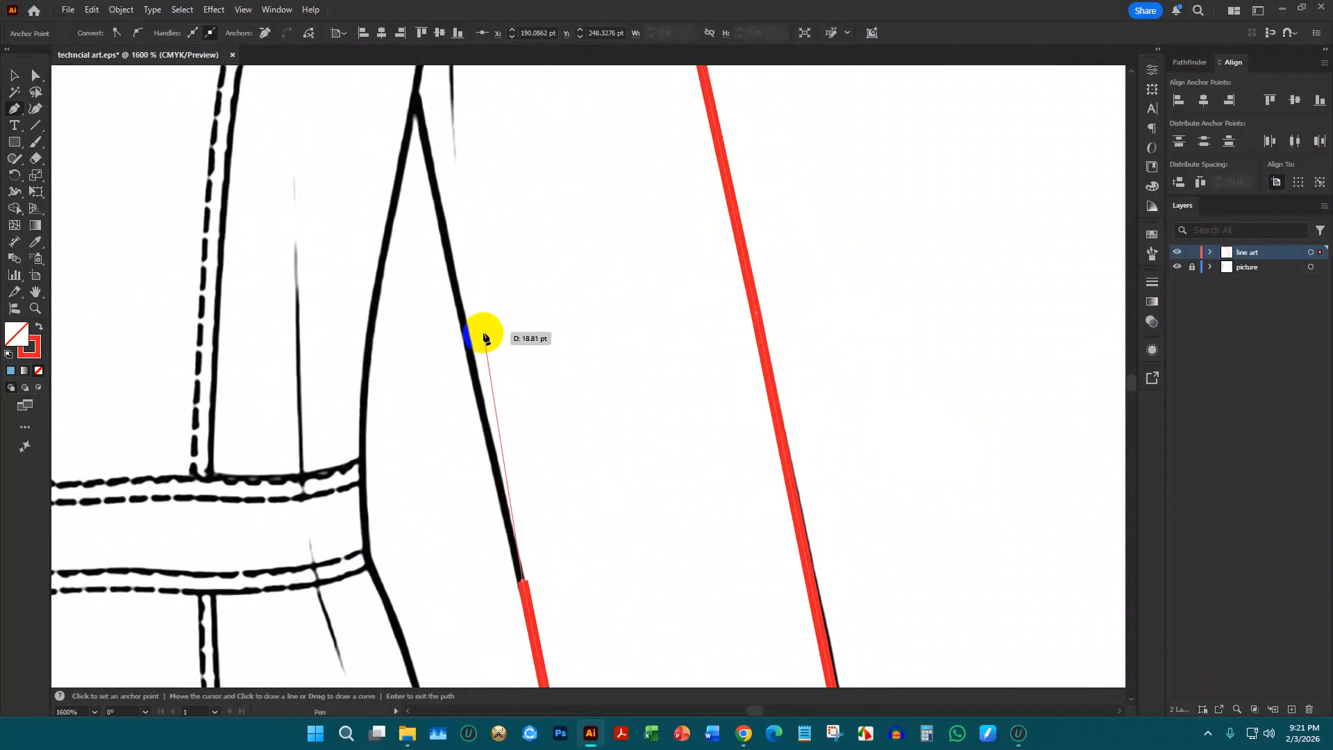
pyautogui.click(416, 269)
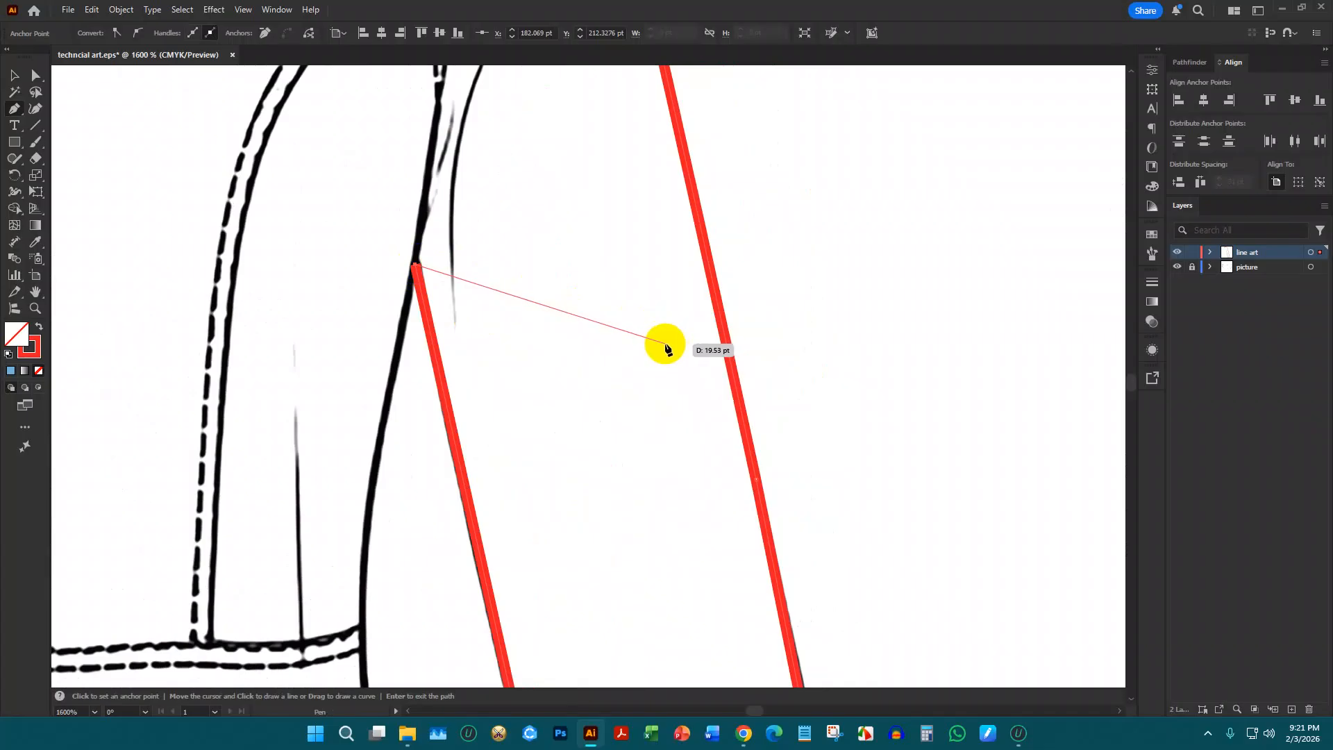
# Start a separate path at the right shoulder tip and trace the upper armhole seam with a curve to just below the princess seam callout line
pyautogui.scroll(-2, 562, 338)
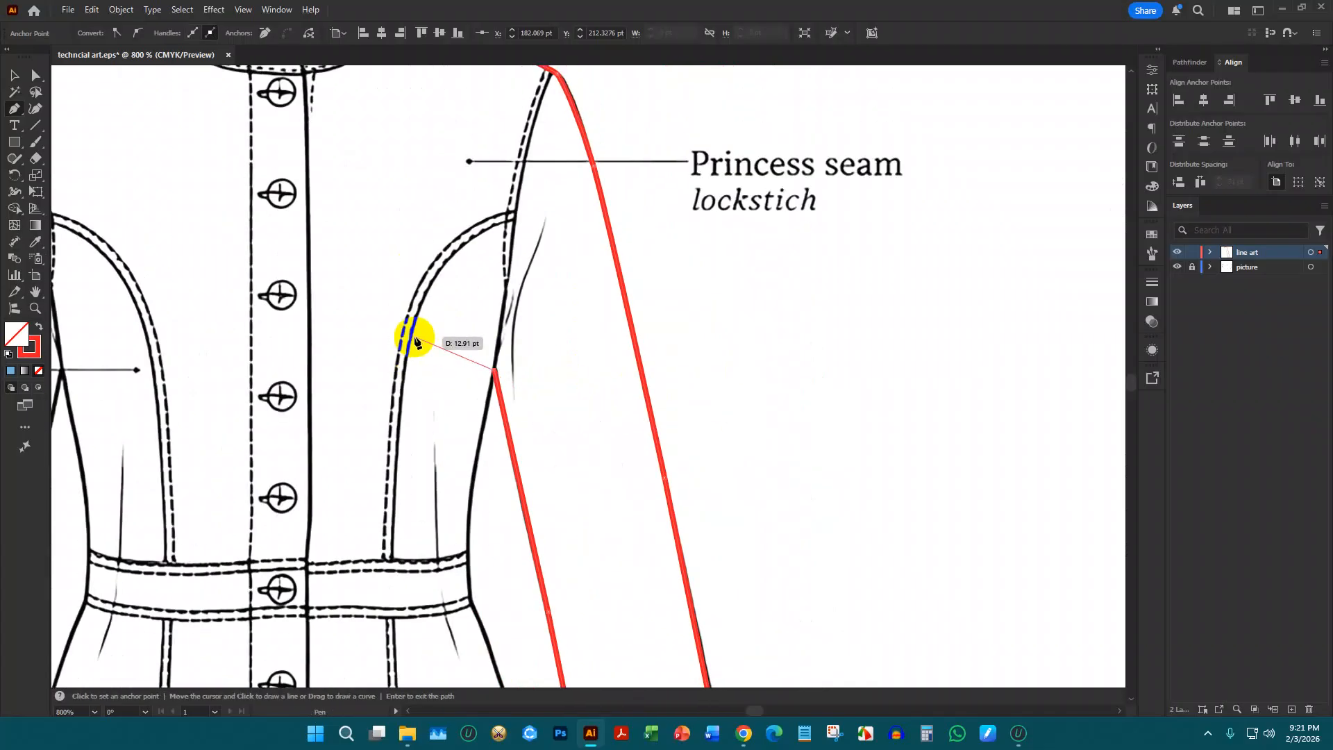
pyautogui.scroll(-2, 527, 388)
pyautogui.scroll(2, 569, 417)
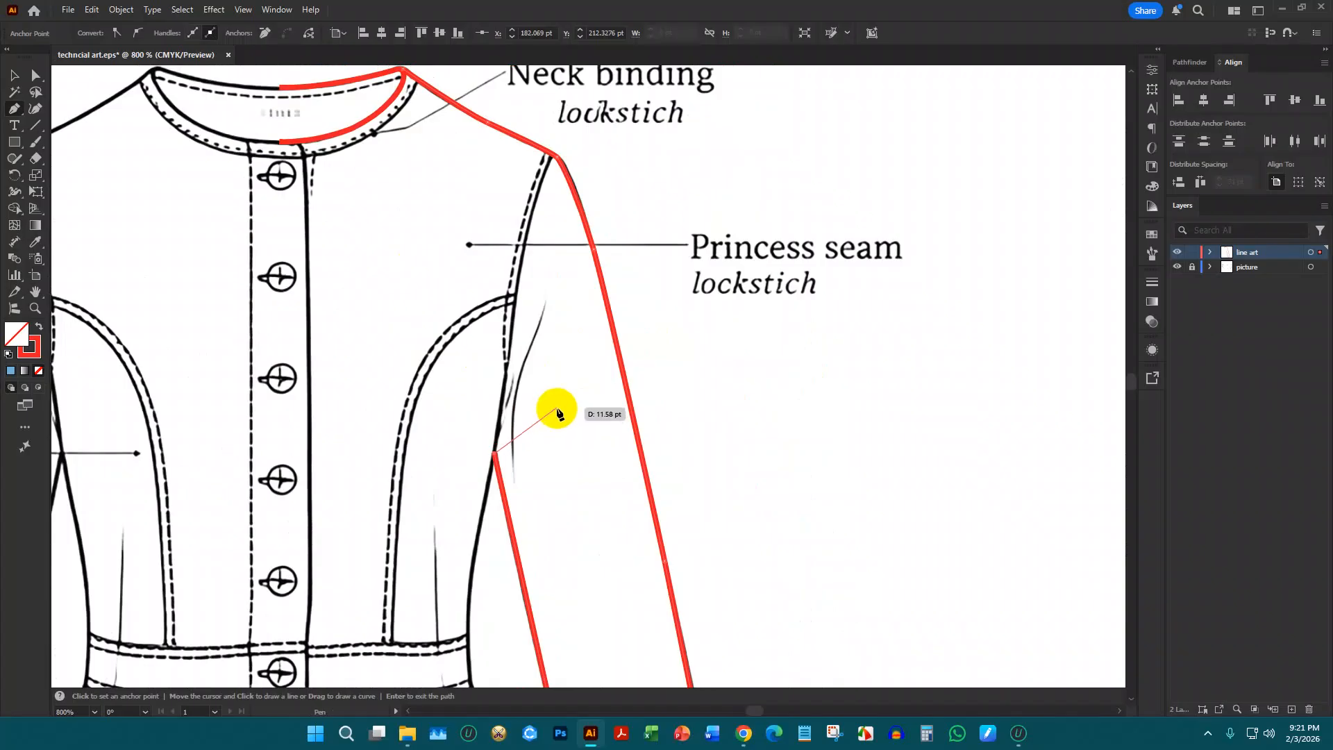
pyautogui.scroll(1, 542, 388)
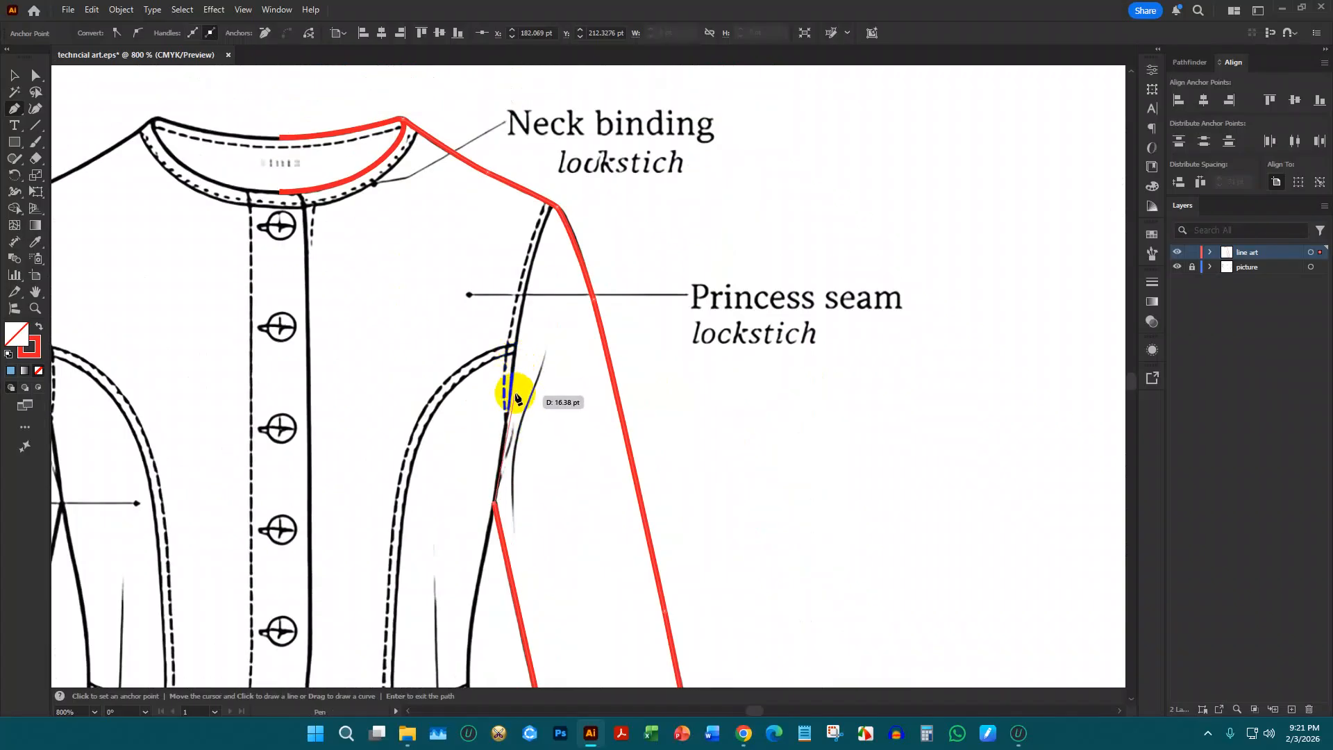
pyautogui.scroll(3, 556, 241)
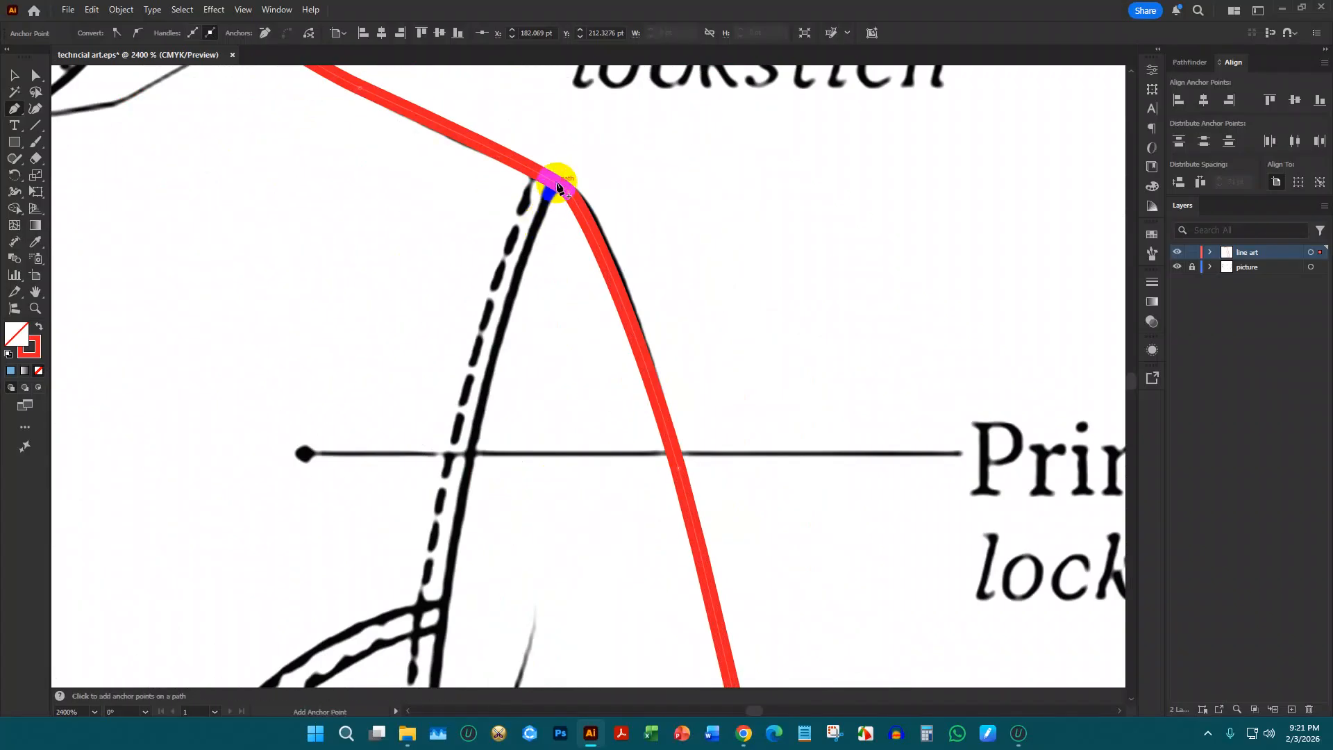
pyautogui.scroll(-3, 560, 184)
pyautogui.scroll(3, 551, 202)
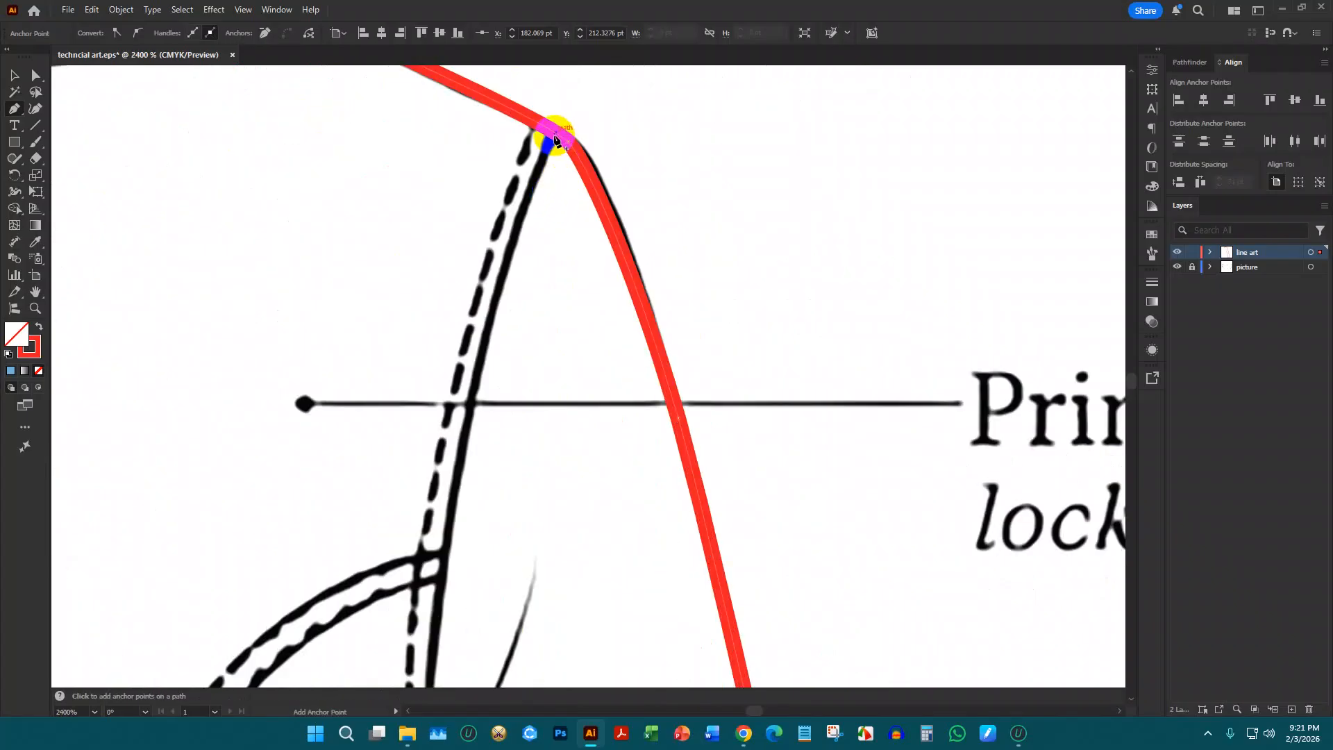
pyautogui.click(554, 133)
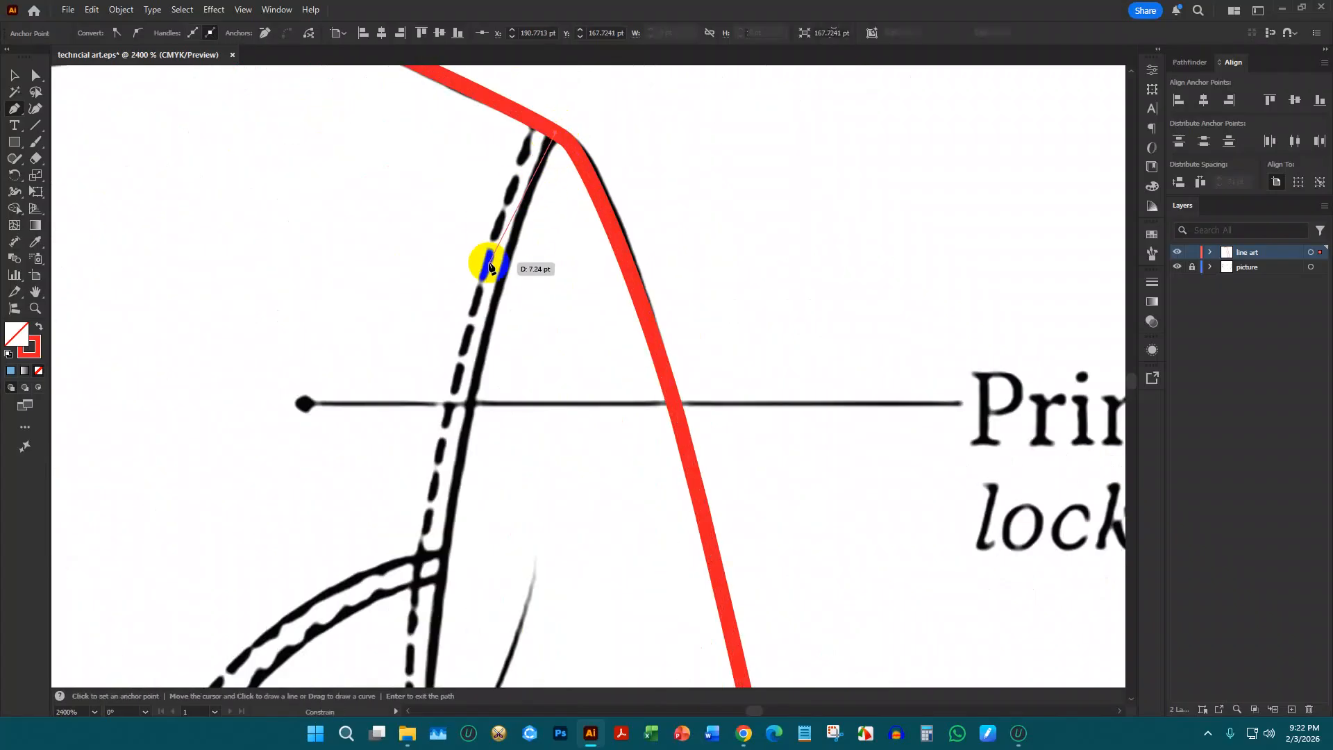
pyautogui.scroll(-3, 490, 271)
pyautogui.scroll(4, 473, 347)
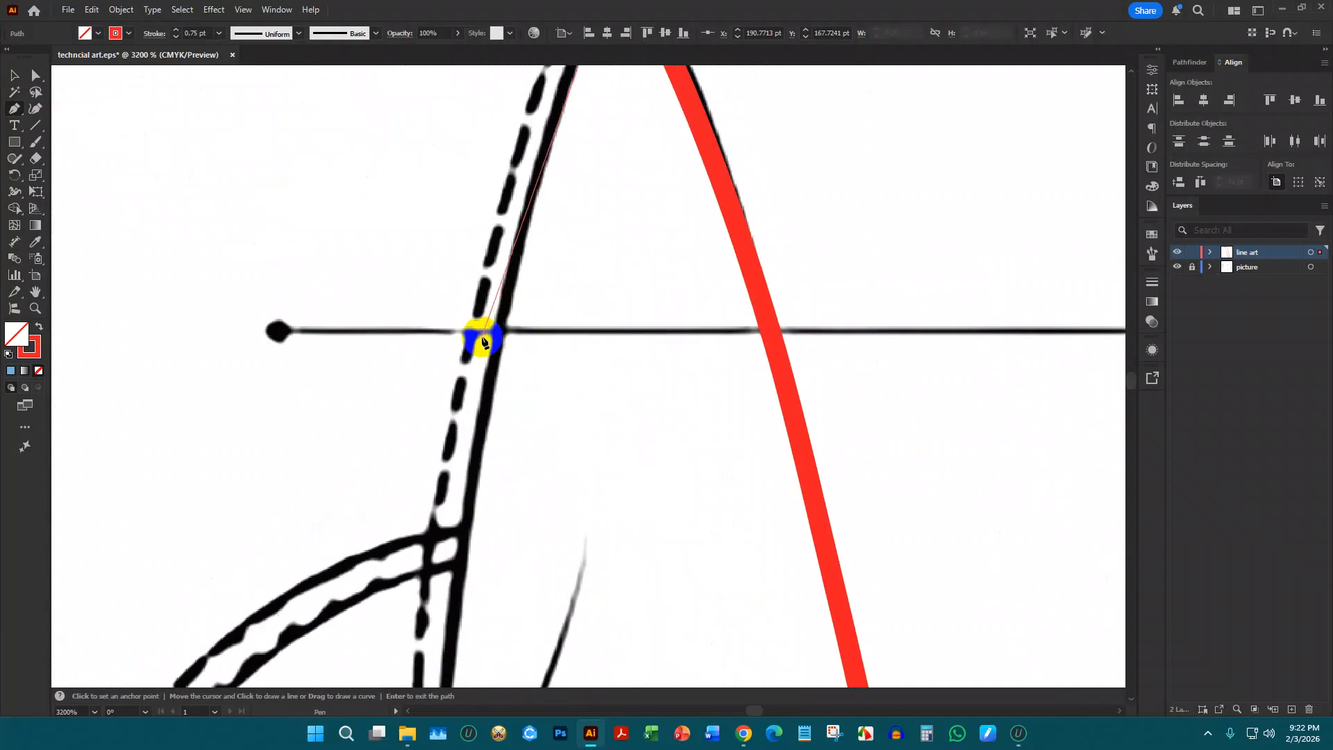
pyautogui.scroll(-1, 482, 340)
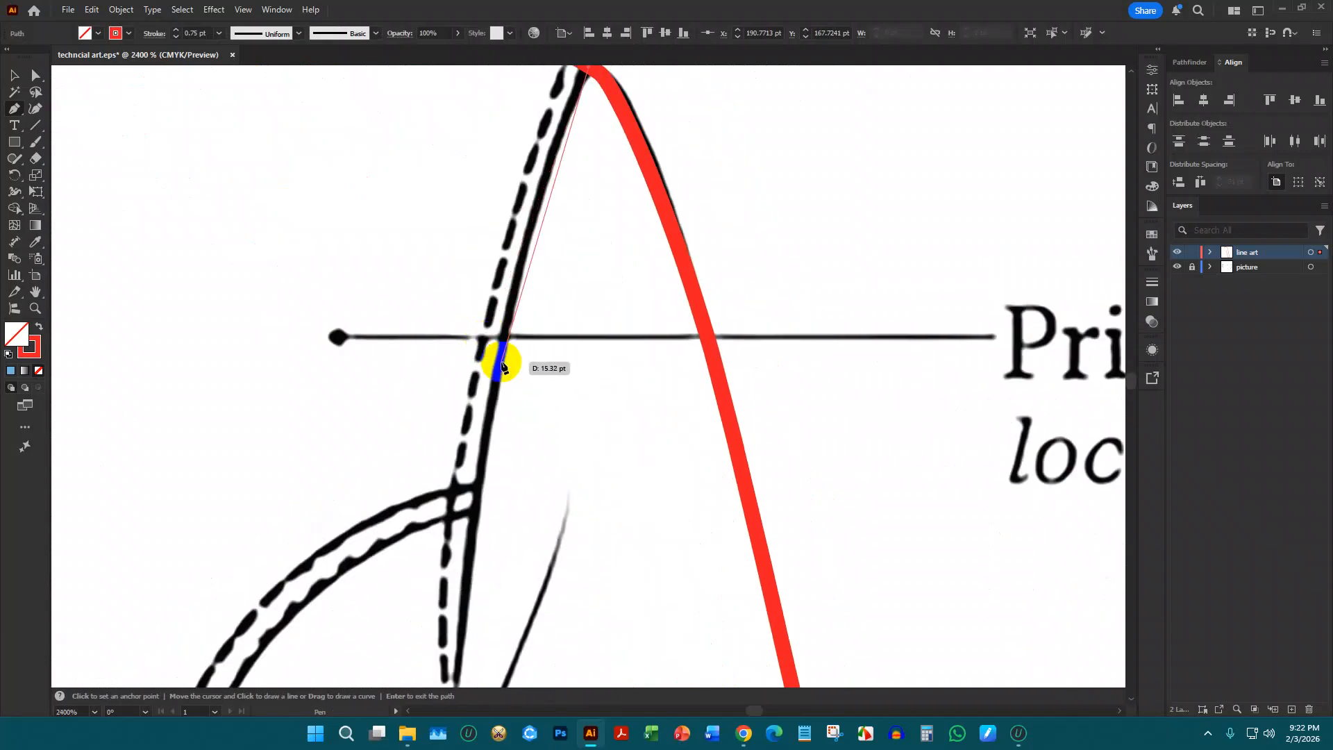
pyautogui.moveTo(491, 404); pyautogui.dragTo(476, 500)
# Continue the armhole seam path from its last anchor down towards the underarm point of the right sleeve
pyautogui.scroll(-5, 473, 507)
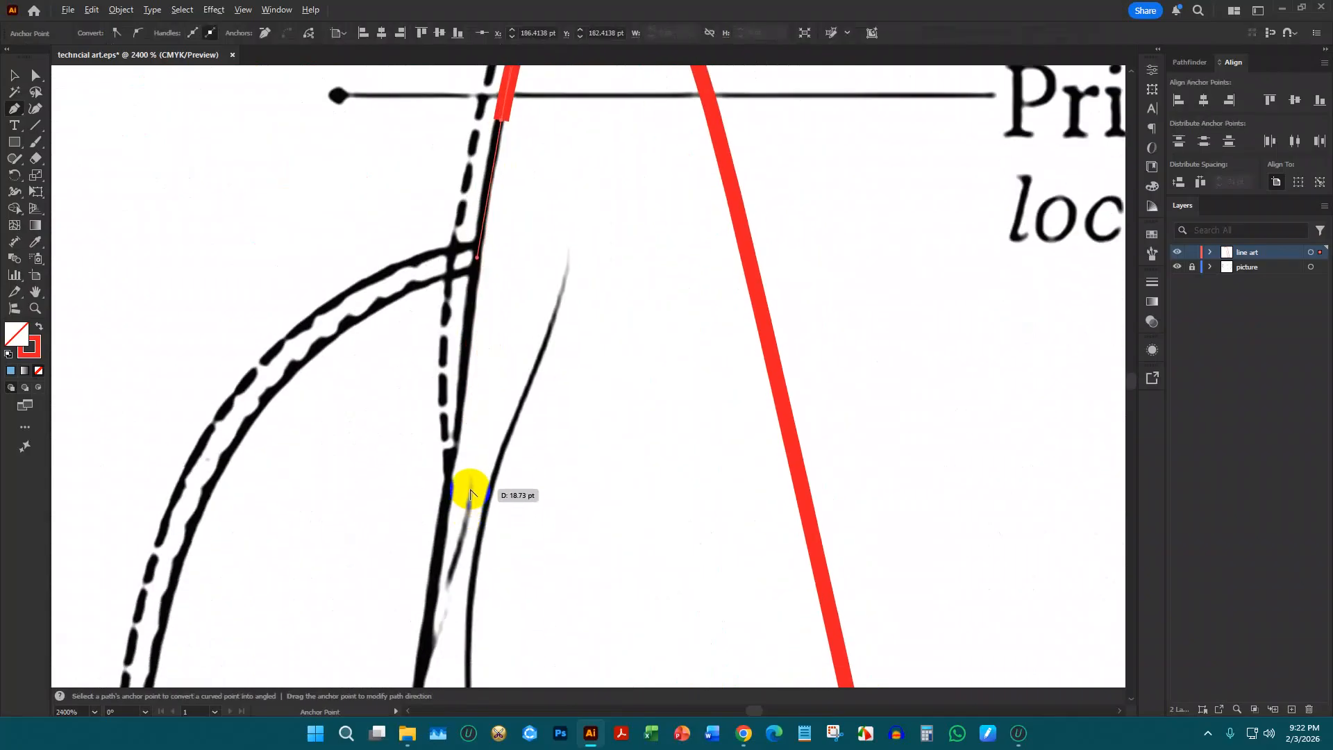
pyautogui.scroll(-5, 470, 485)
pyautogui.scroll(4, 467, 479)
pyautogui.scroll(3, 460, 452)
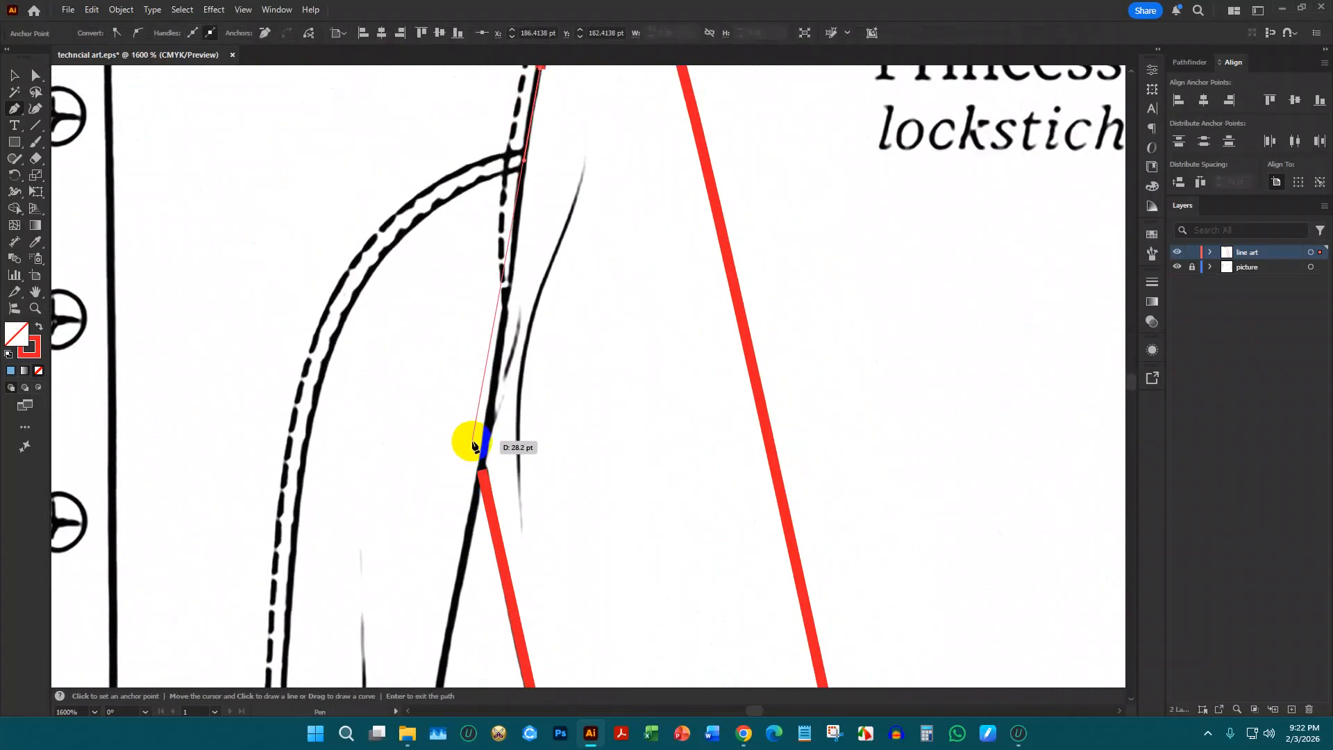
pyautogui.scroll(1, 467, 446)
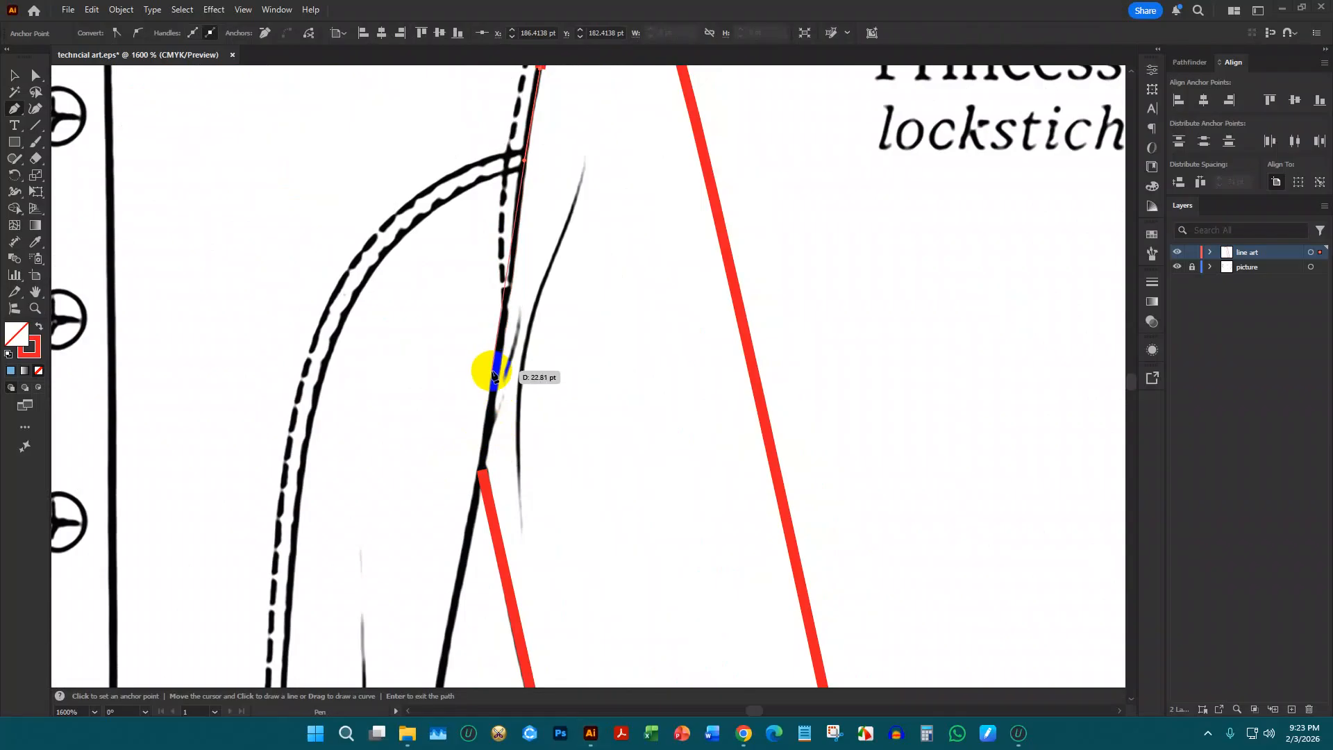
# Trace the front view's right bodice side seam with the Pen tool, from the armhole down to the waistband's lower edge
pyautogui.scroll(-5, 530, 443)
pyautogui.scroll(5, 521, 452)
pyautogui.scroll(1, 492, 369)
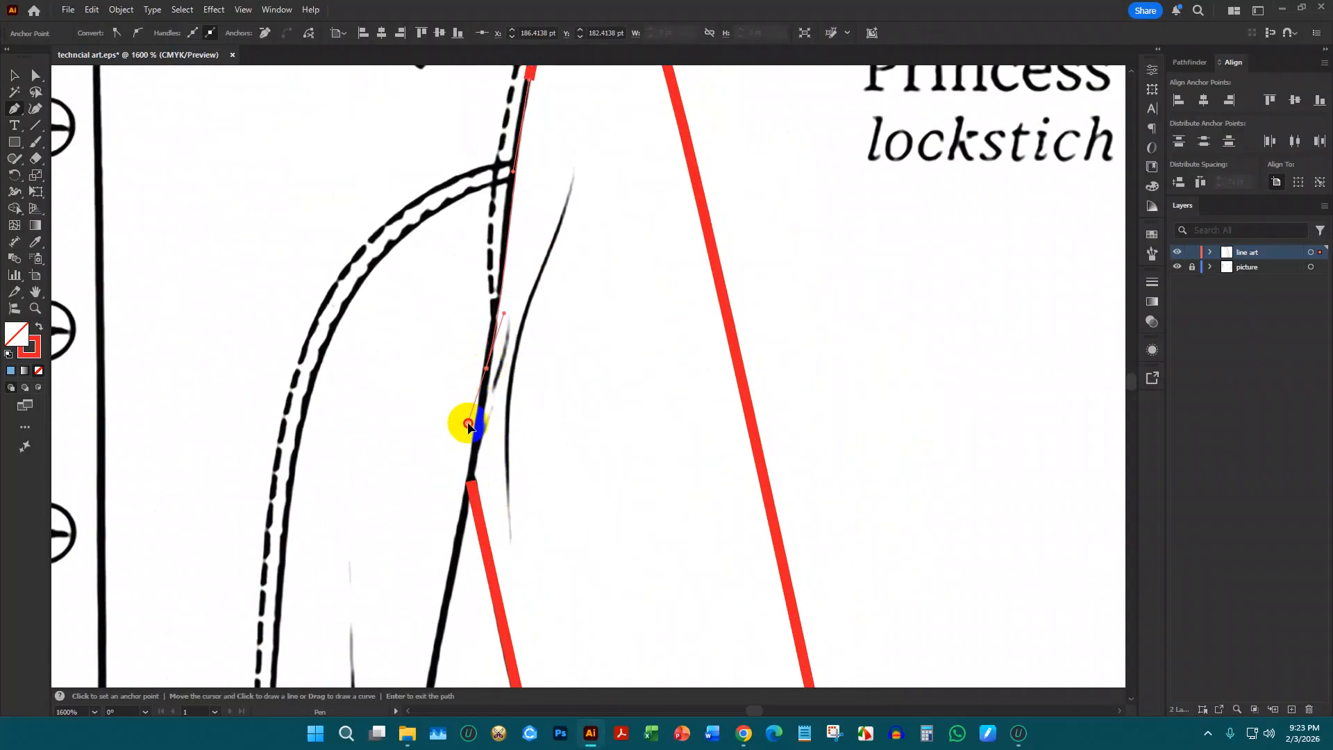
pyautogui.scroll(-4, 478, 450)
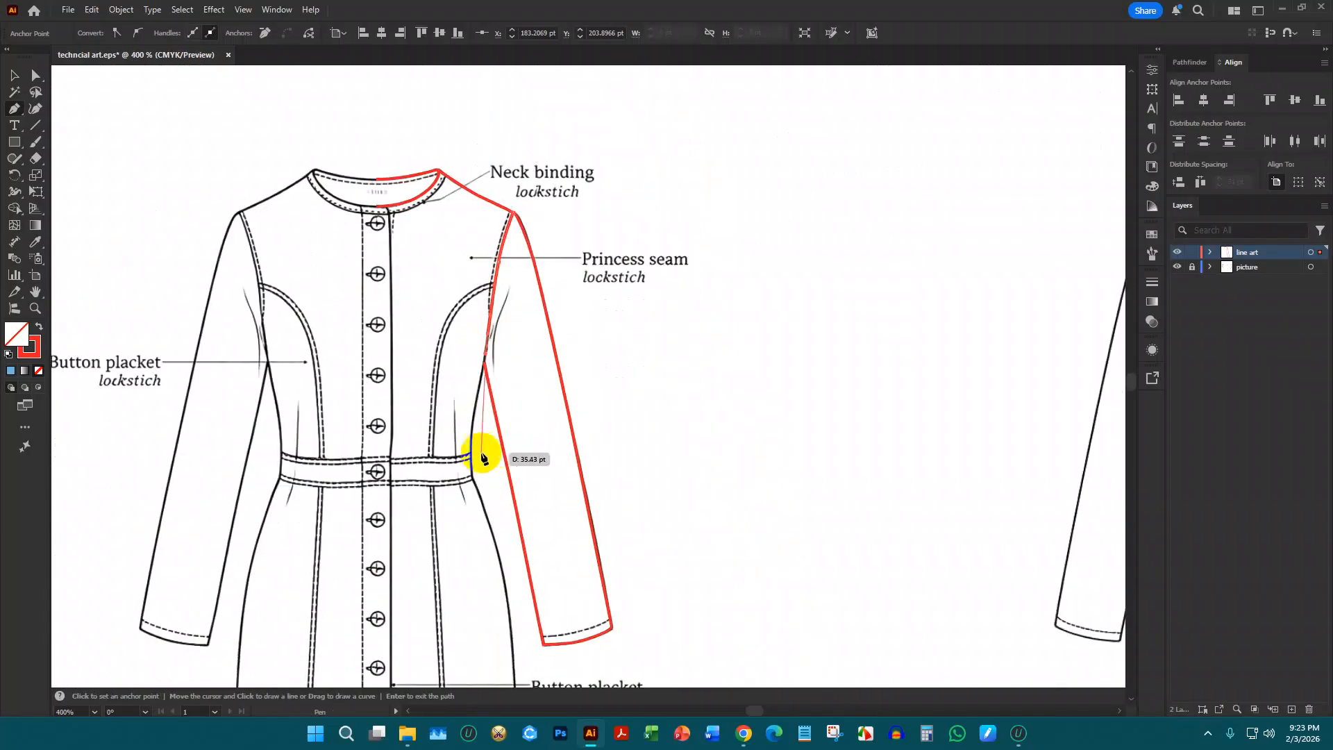
pyautogui.scroll(5, 480, 439)
pyautogui.scroll(1, 479, 416)
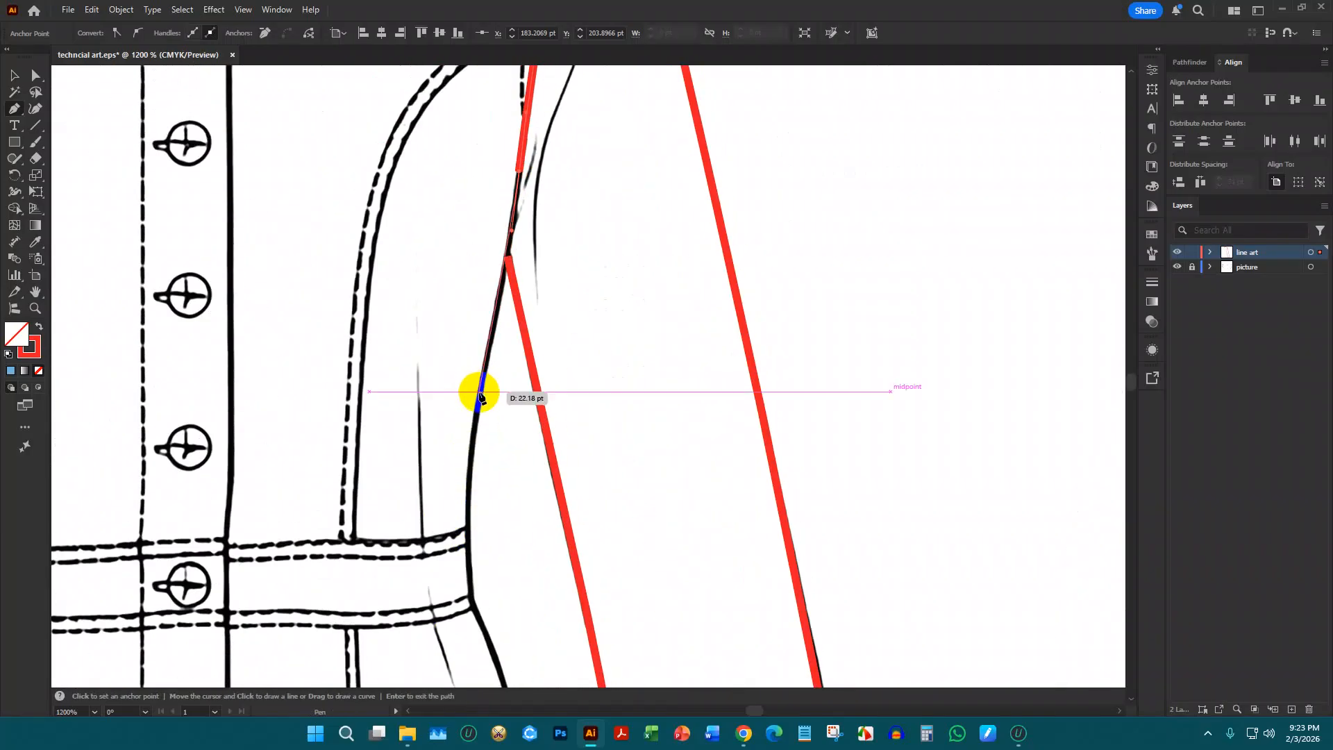
pyautogui.moveTo(479, 406); pyautogui.dragTo(462, 451)
pyautogui.scroll(-2, 467, 497)
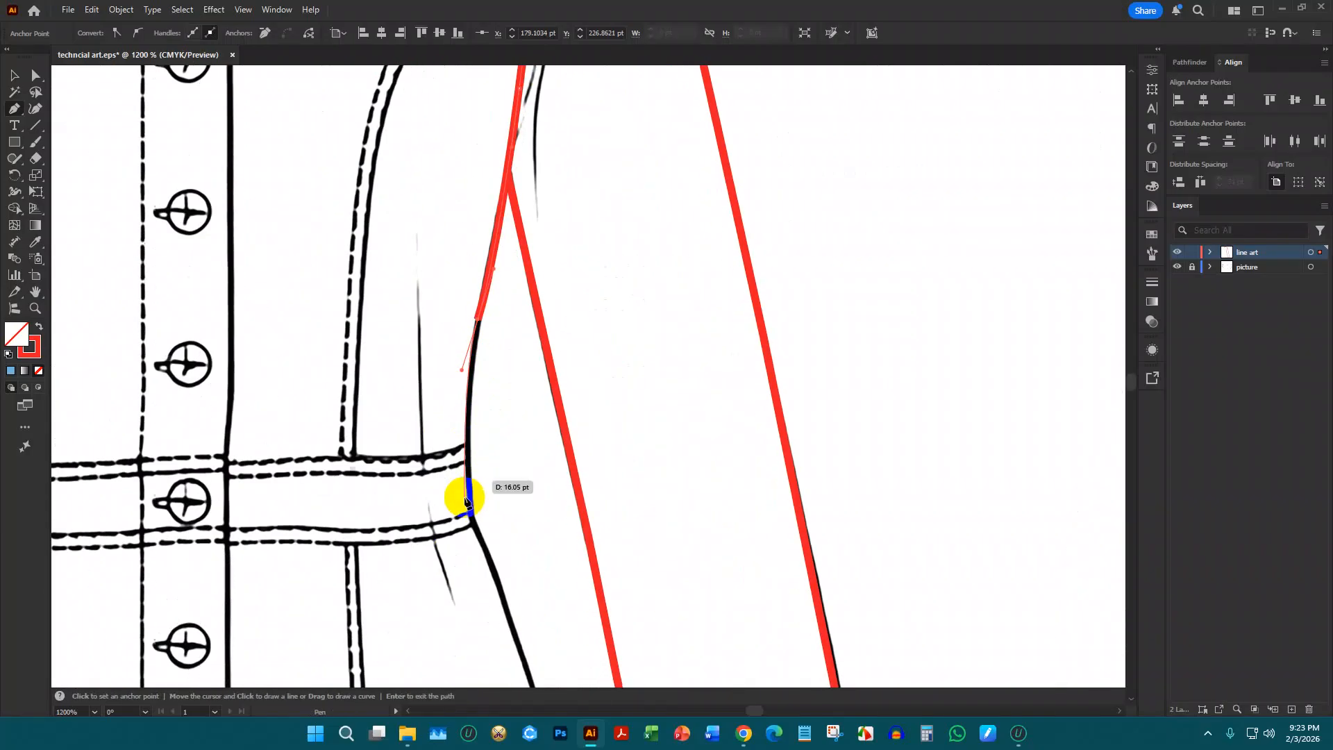
pyautogui.click(475, 458)
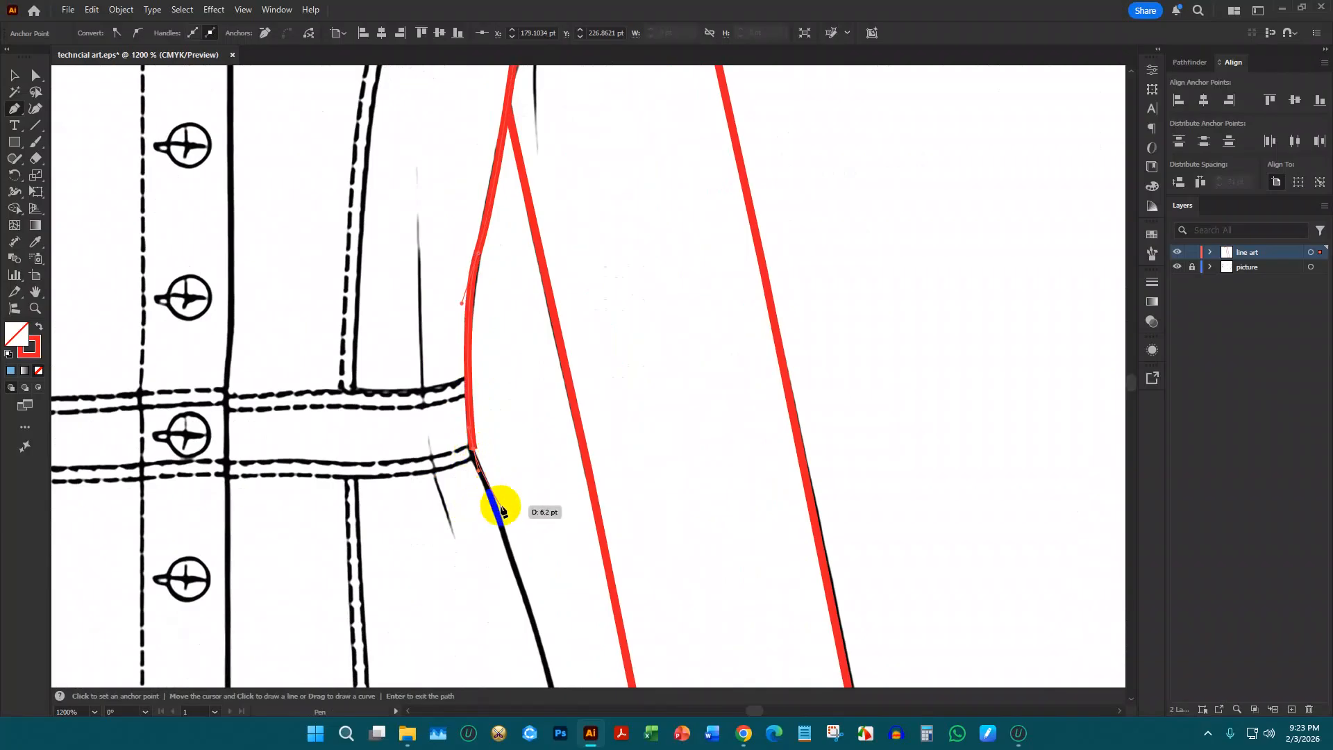
# Continue the side seam path over the hip curve down to the level of the "Button placket" label
pyautogui.scroll(-1, 514, 511)
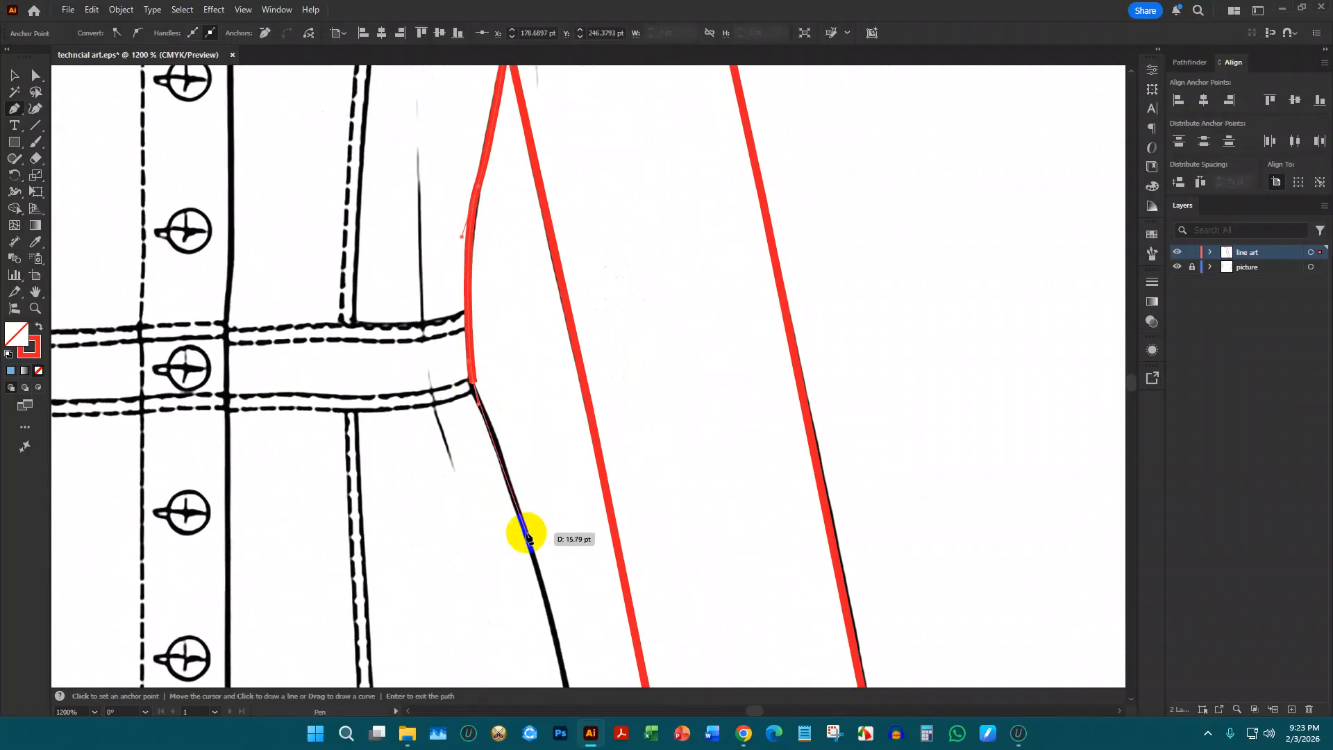
pyautogui.scroll(-1, 514, 529)
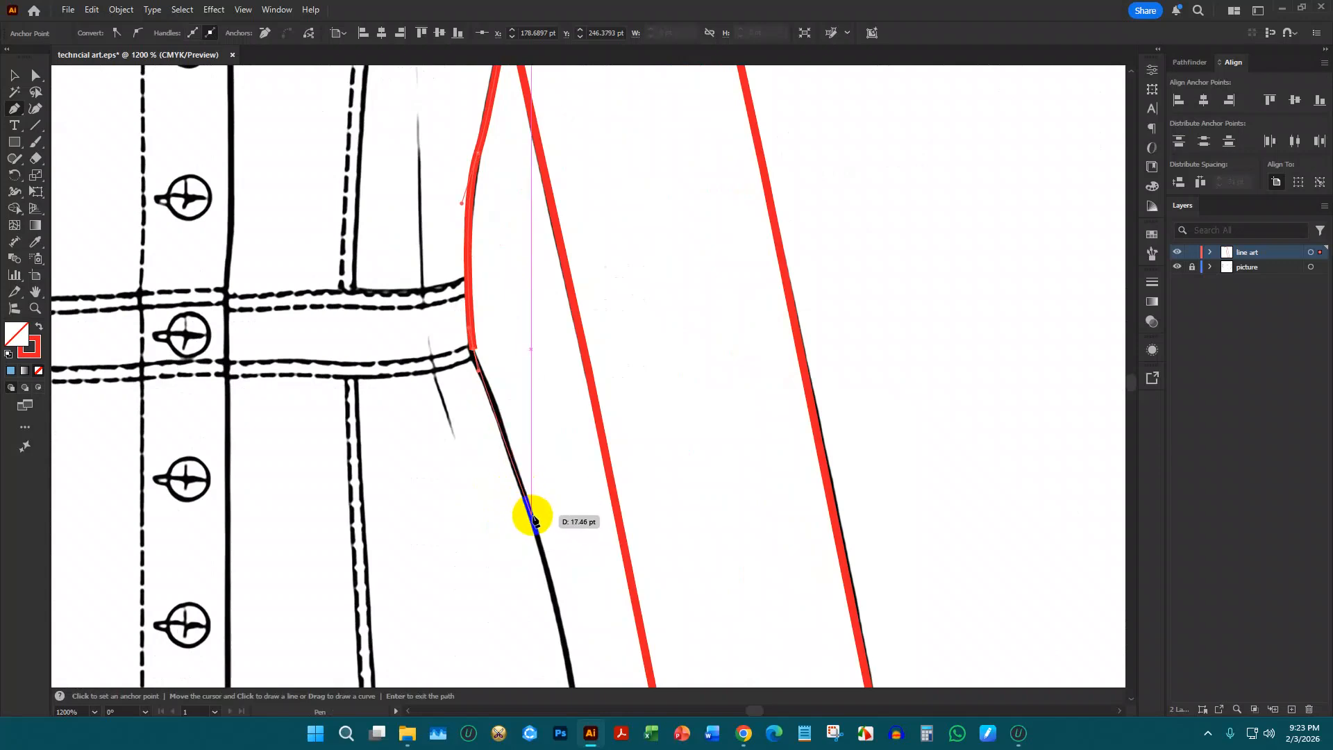
pyautogui.click(534, 519)
pyautogui.scroll(-5, 553, 601)
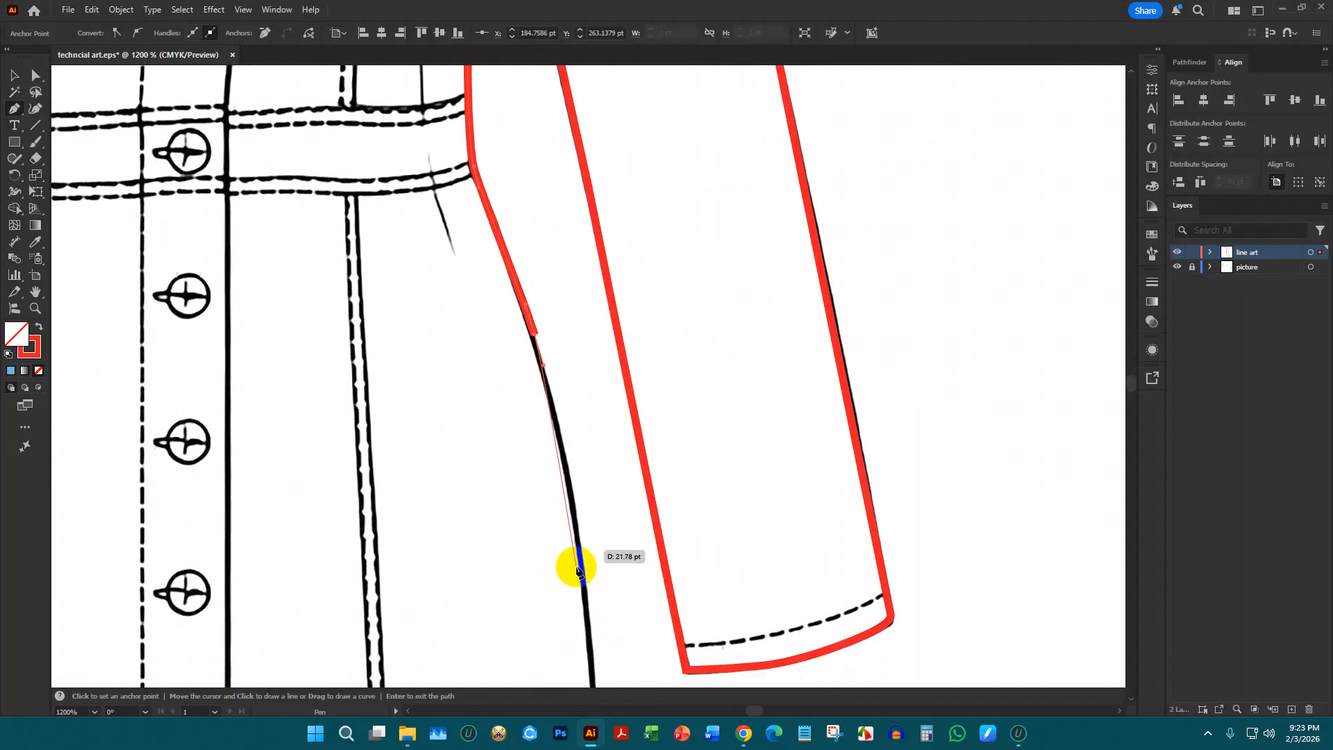
pyautogui.scroll(-5, 578, 556)
pyautogui.scroll(-2, 587, 500)
pyautogui.scroll(3, 590, 479)
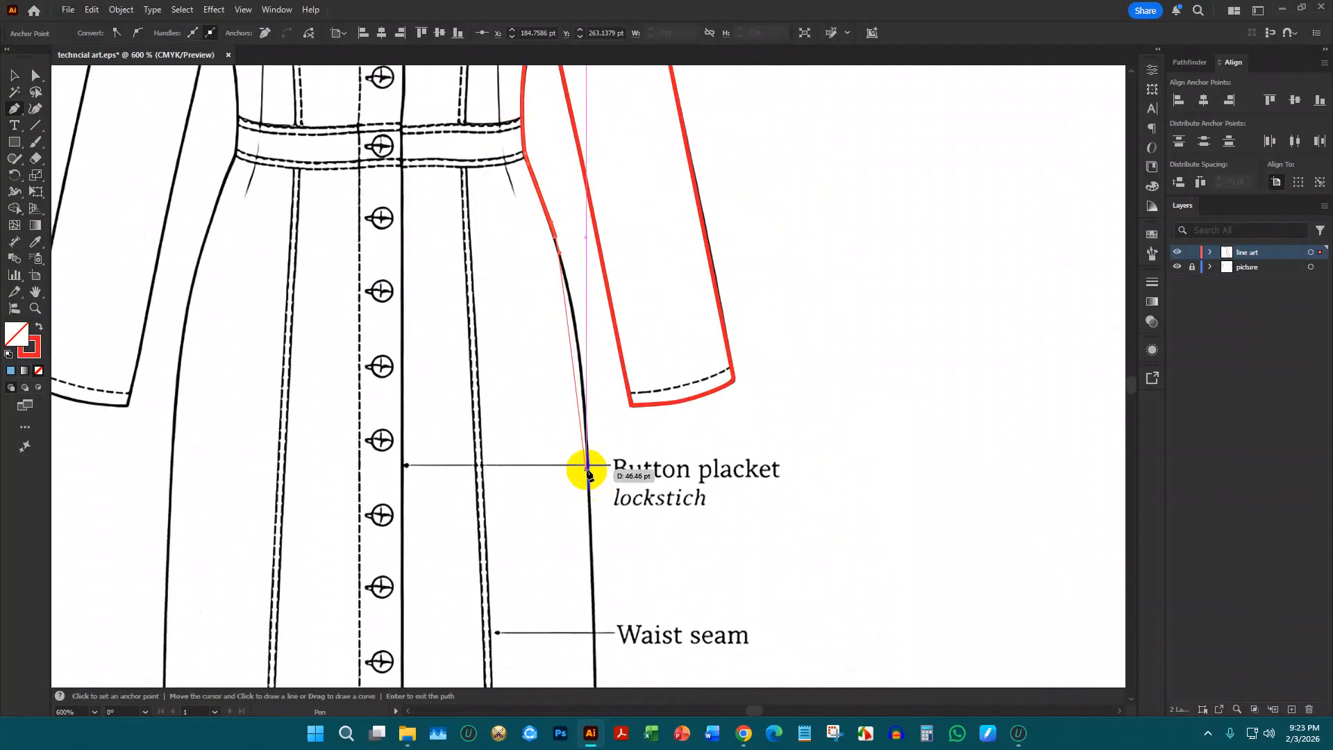
pyautogui.moveTo(589, 461); pyautogui.dragTo(590, 479)
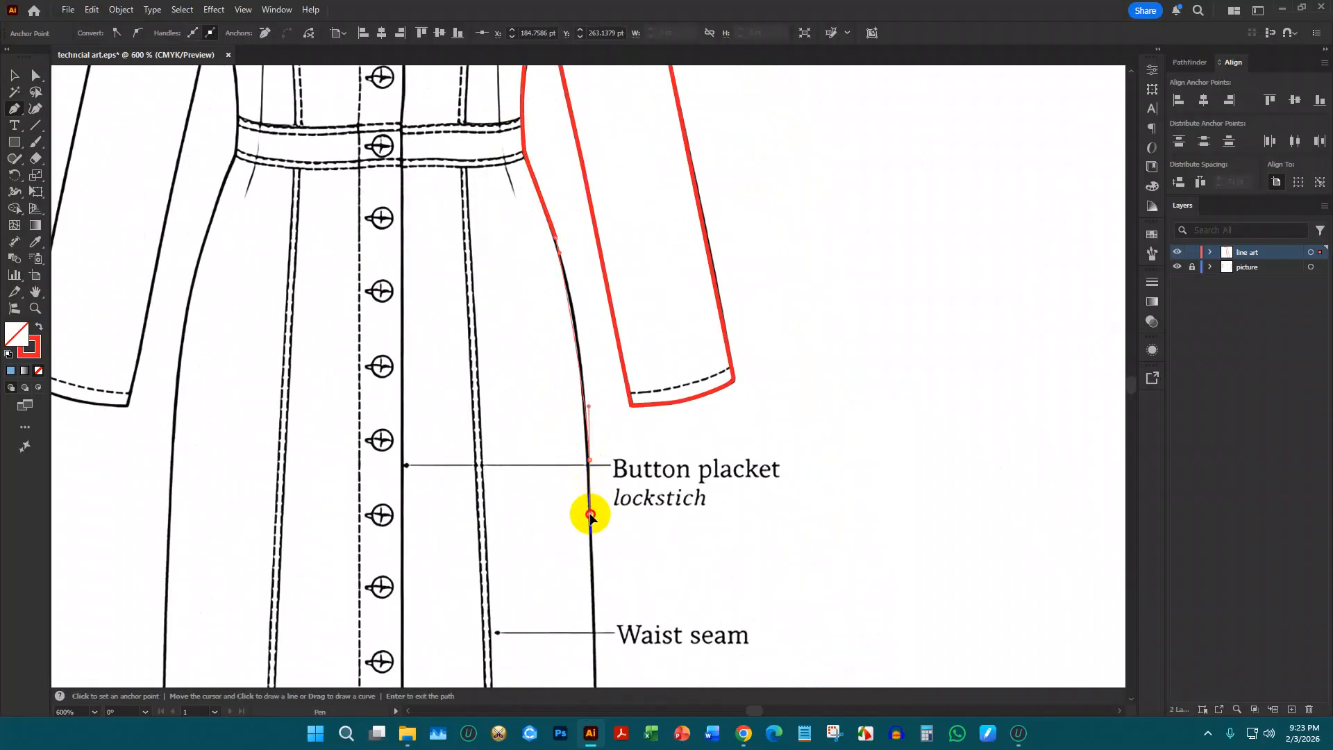
pyautogui.scroll(-5, 587, 556)
pyautogui.scroll(4, 500, 423)
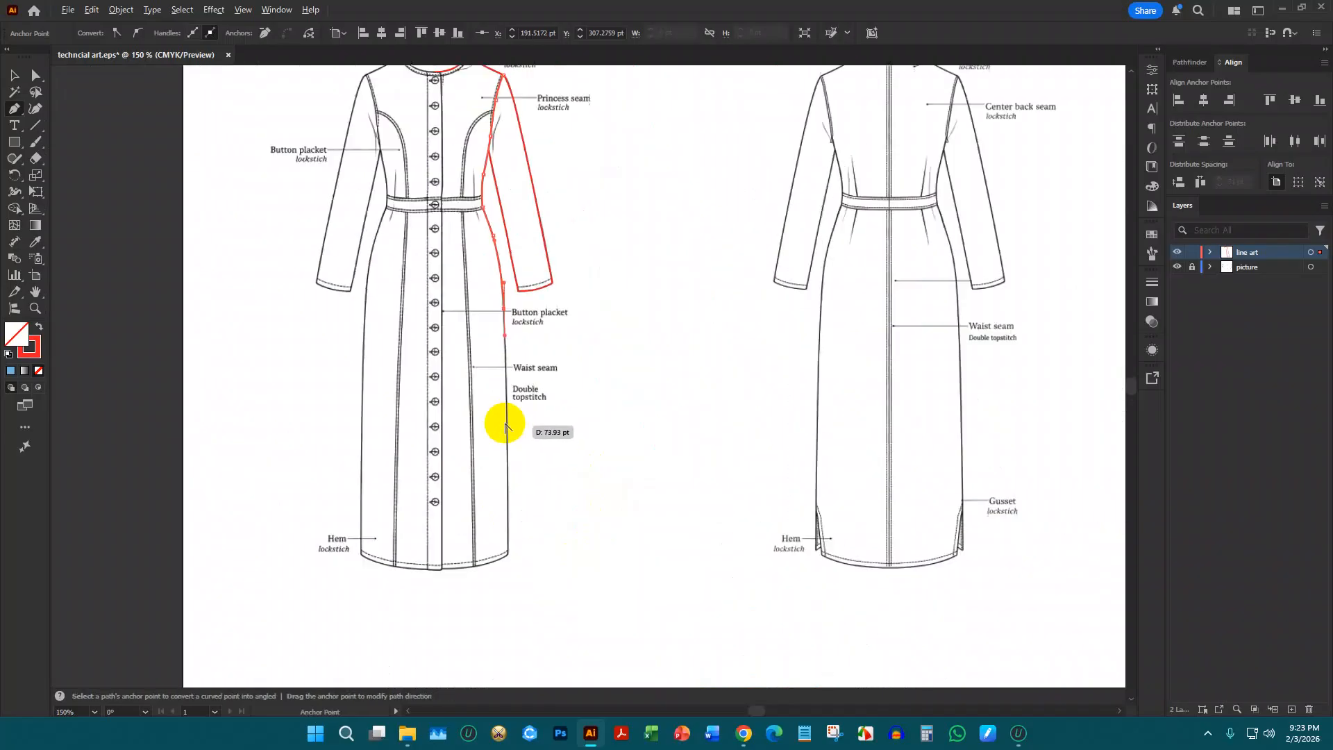
pyautogui.scroll(-3, 493, 444)
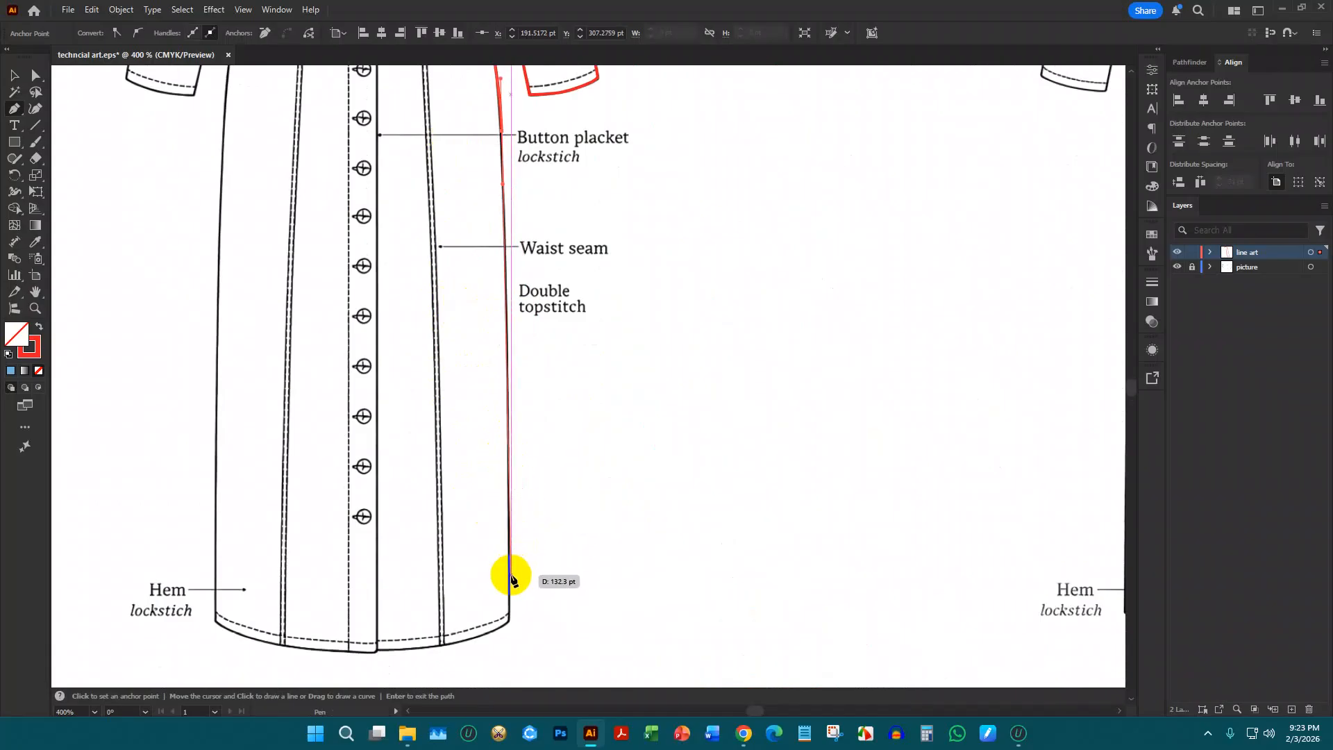
pyautogui.click(512, 575)
pyautogui.scroll(5, 511, 577)
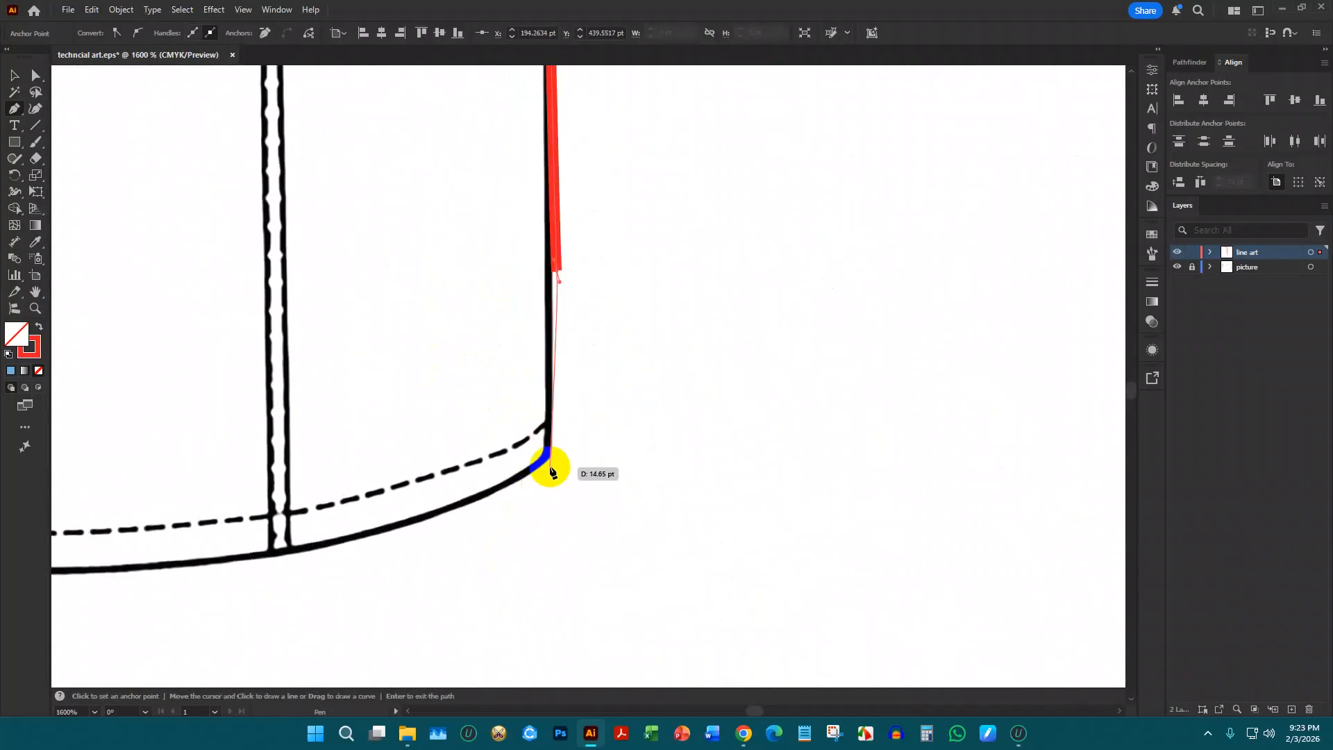
pyautogui.click(548, 459)
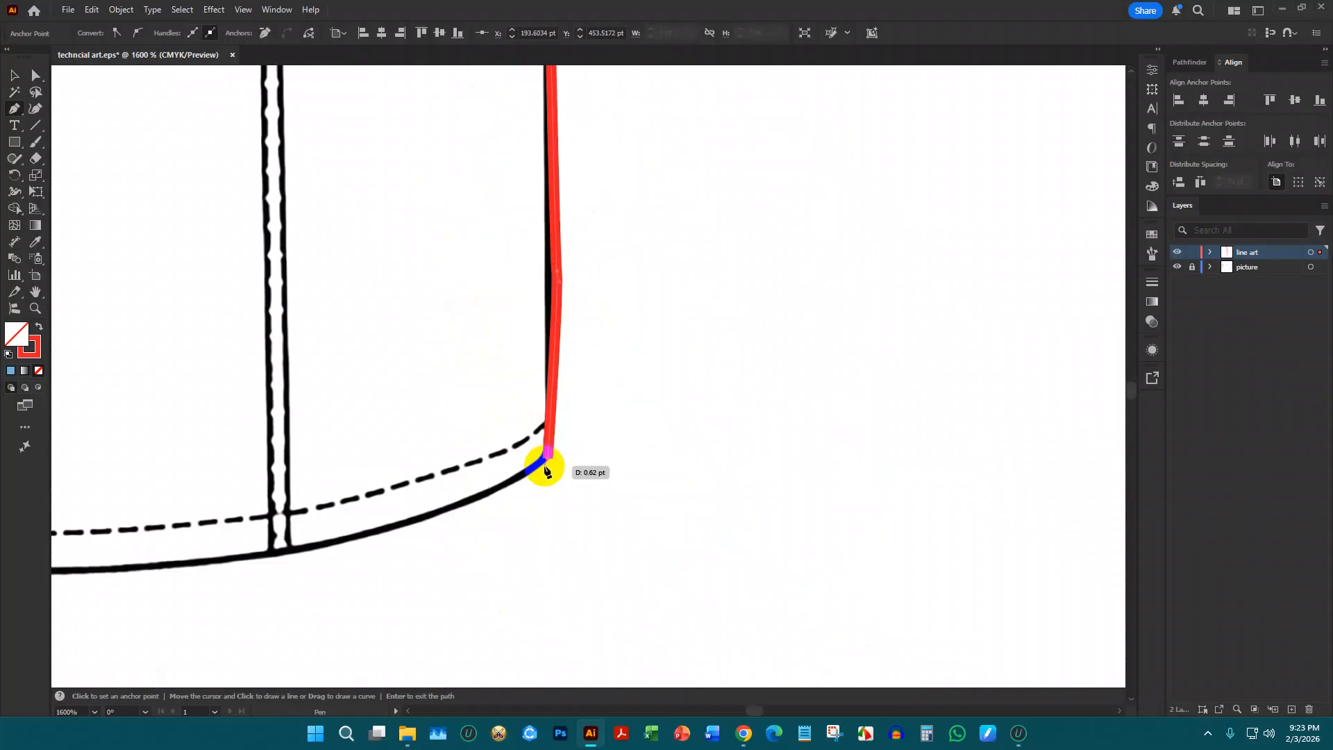
pyautogui.hotkey('ctrl', 'z')
pyautogui.hotkey('ctrl', 'z')
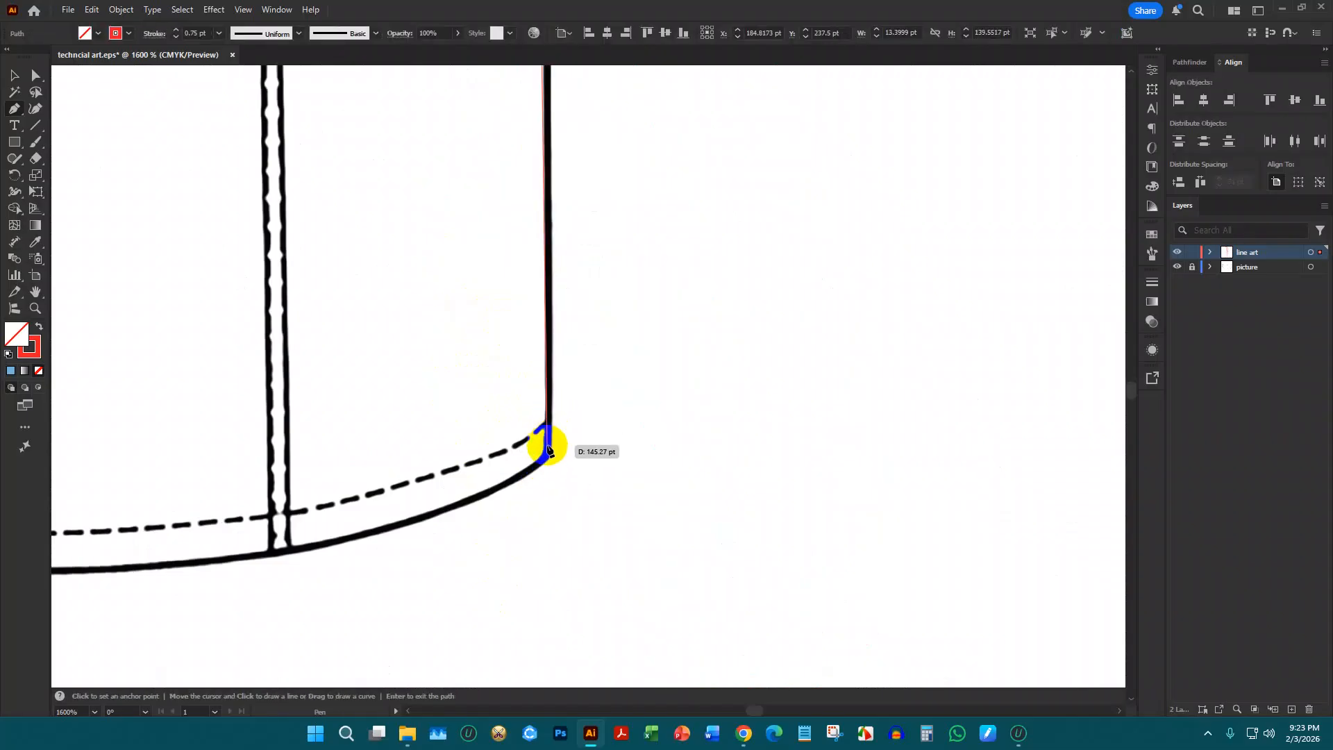
# Extend the side seam directly to the hem corner and trace the curved hem up to the front placket's edge
pyautogui.click(547, 458)
pyautogui.scroll(-4, 640, 450)
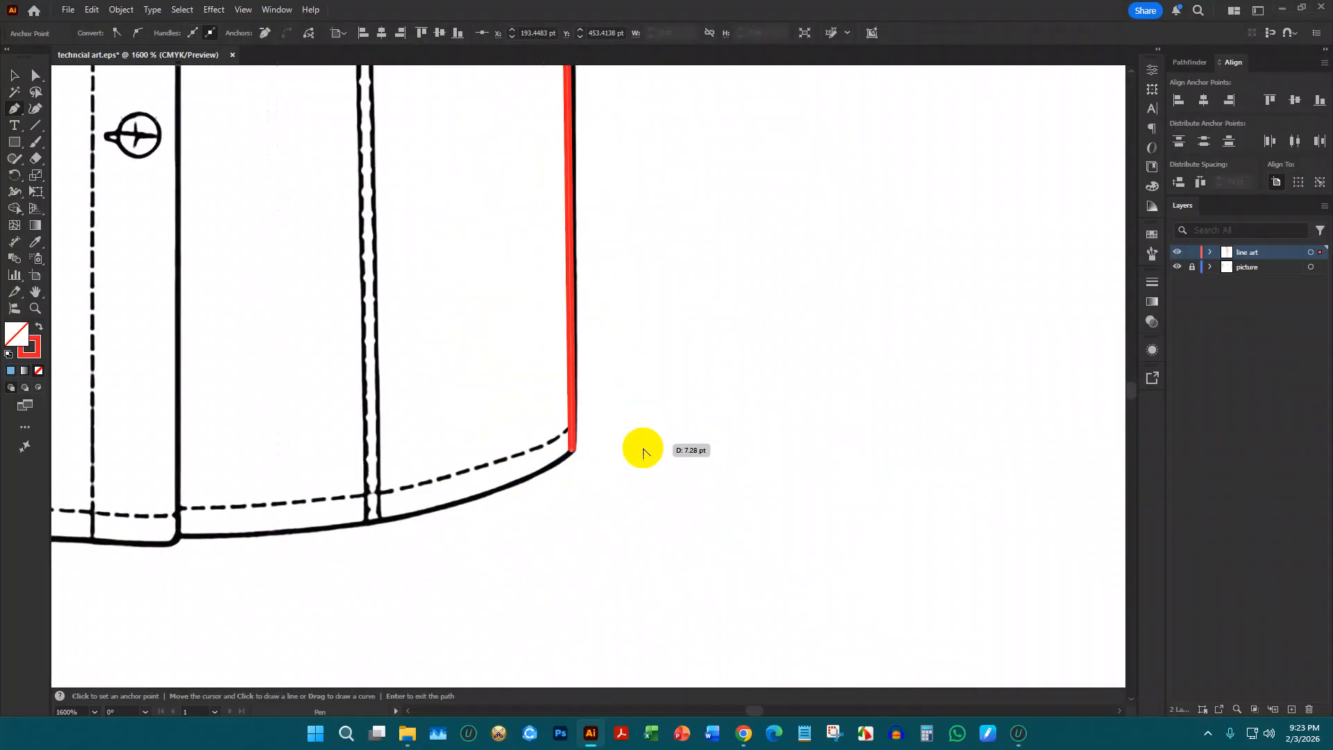
pyautogui.scroll(3, 551, 456)
pyautogui.scroll(-4, 534, 516)
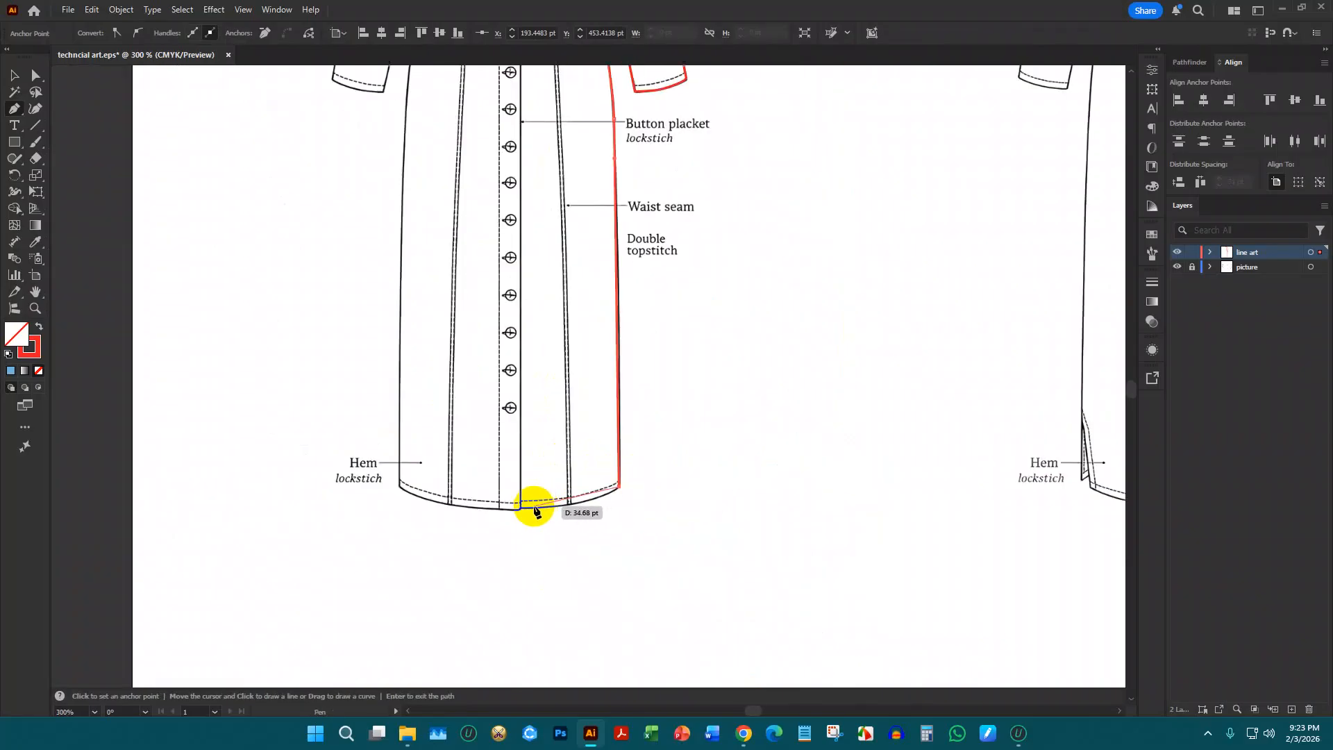
pyautogui.scroll(3, 530, 512)
pyautogui.scroll(4, 525, 511)
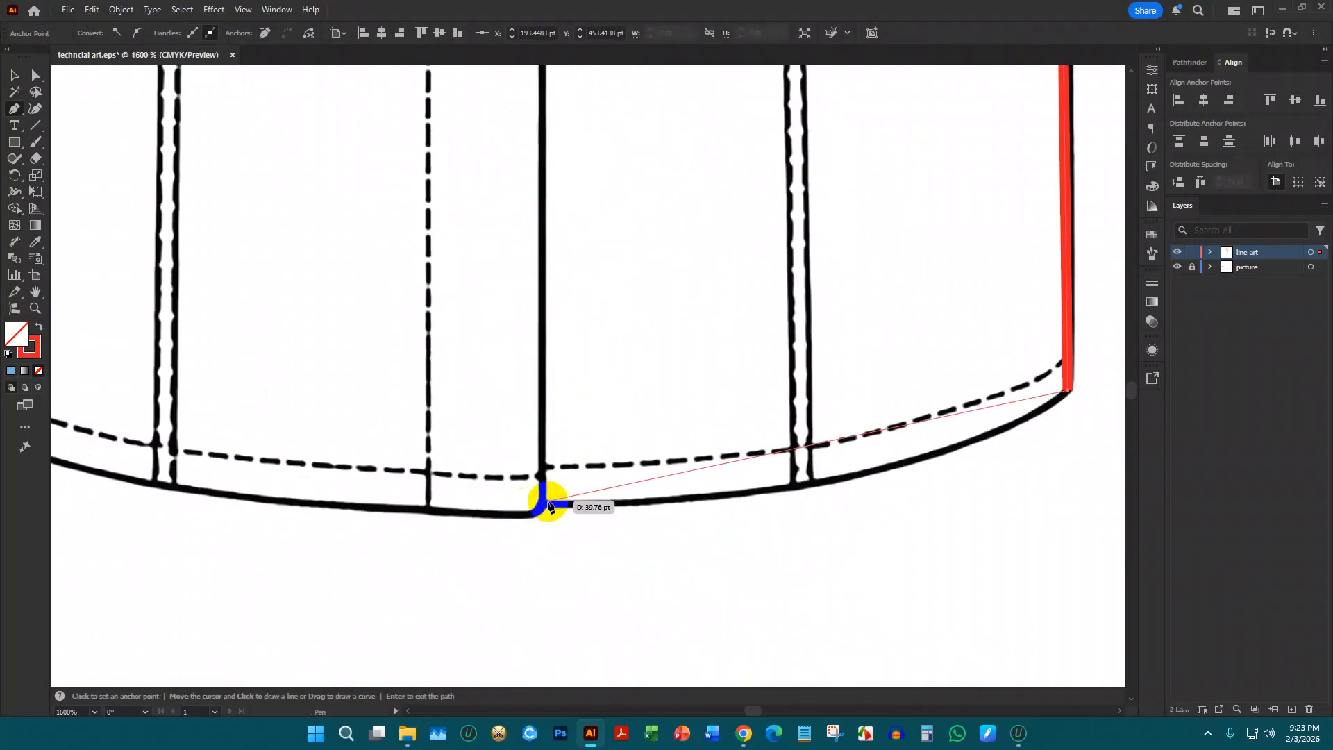
pyautogui.moveTo(546, 501)
pyautogui.mouseDown()
pyautogui.moveTo(289, 455)
pyautogui.moveTo(227, 461)
pyautogui.mouseUp()
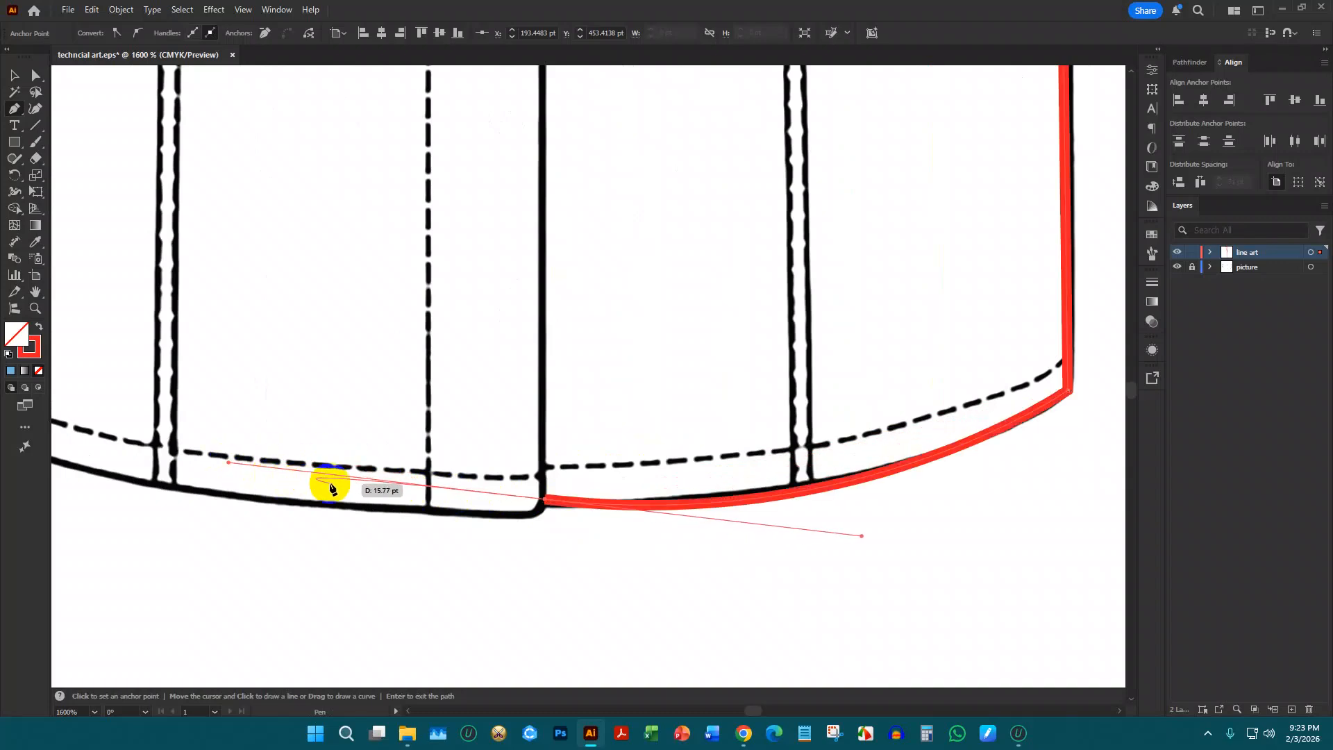
# Trace the outer edge of the neck binding as a separate curve from the front placket up to the right shoulder seam
pyautogui.scroll(-6, 691, 436)
pyautogui.scroll(5, 681, 378)
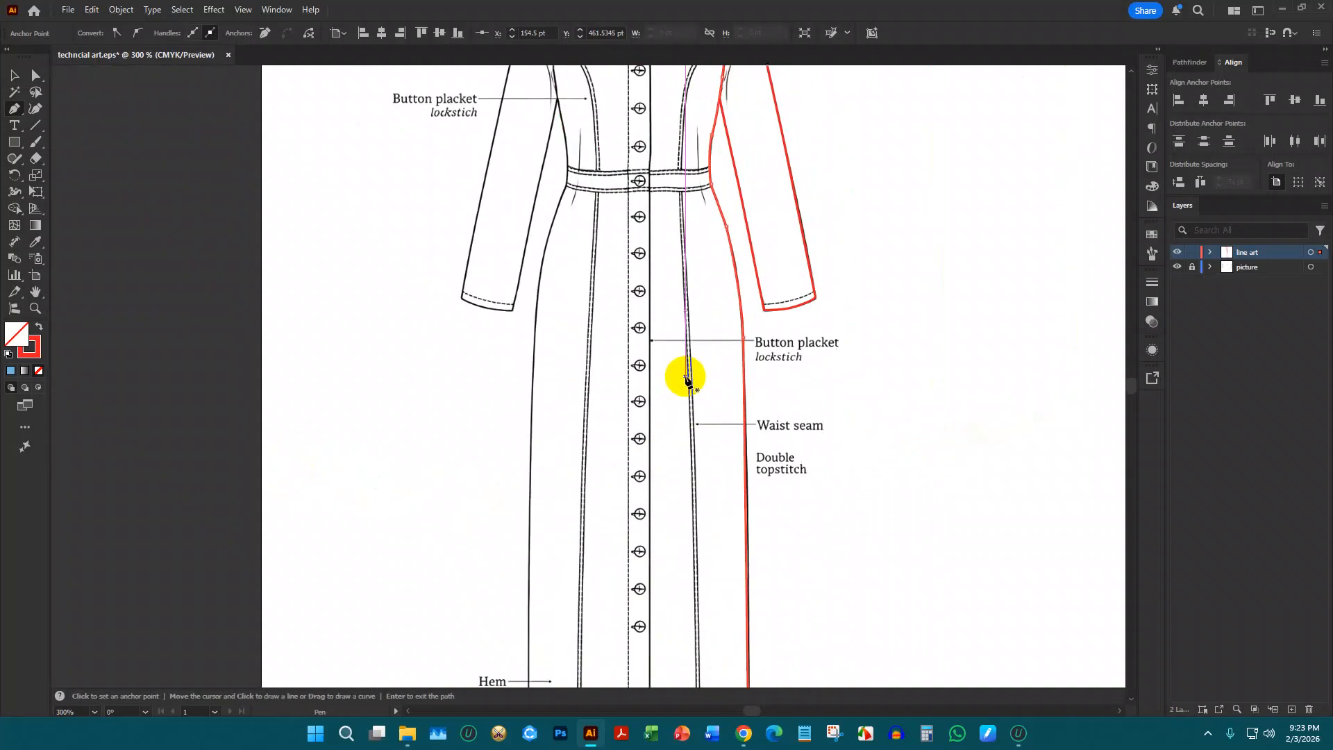
pyautogui.scroll(4, 701, 305)
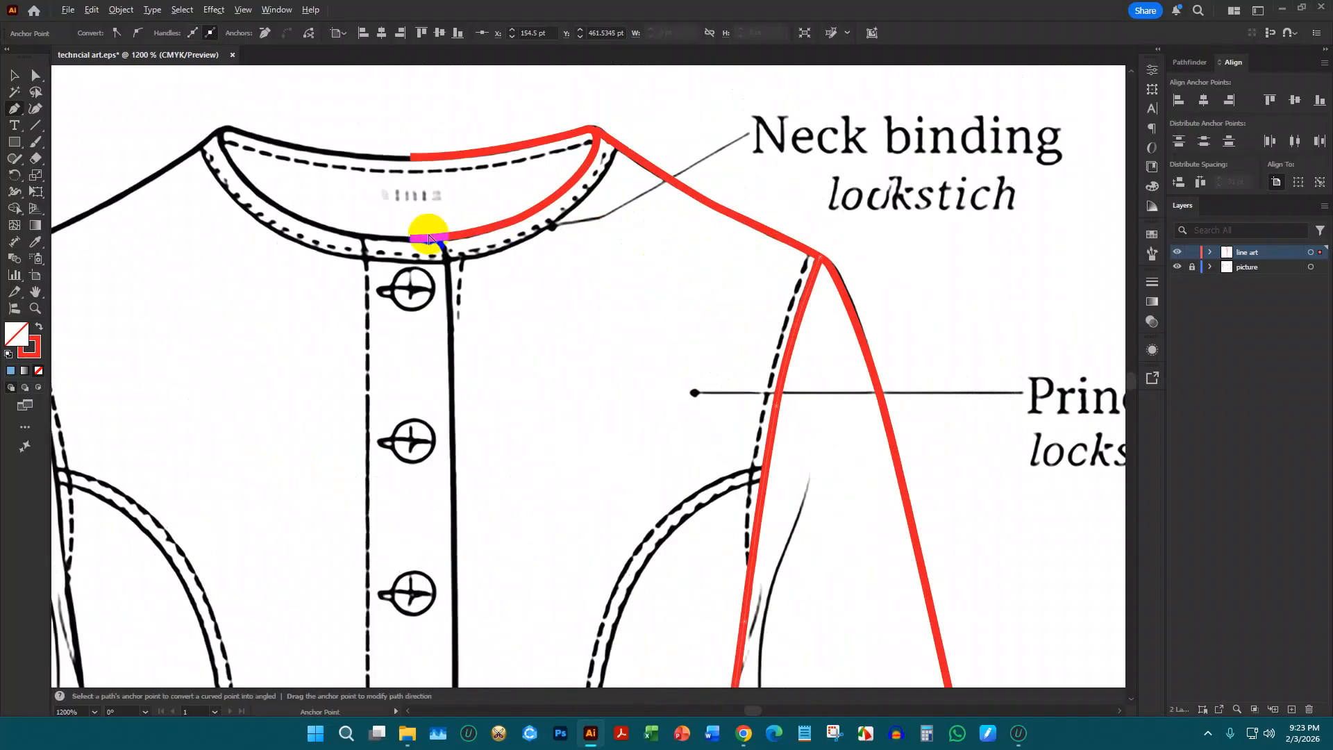
pyautogui.scroll(3, 426, 232)
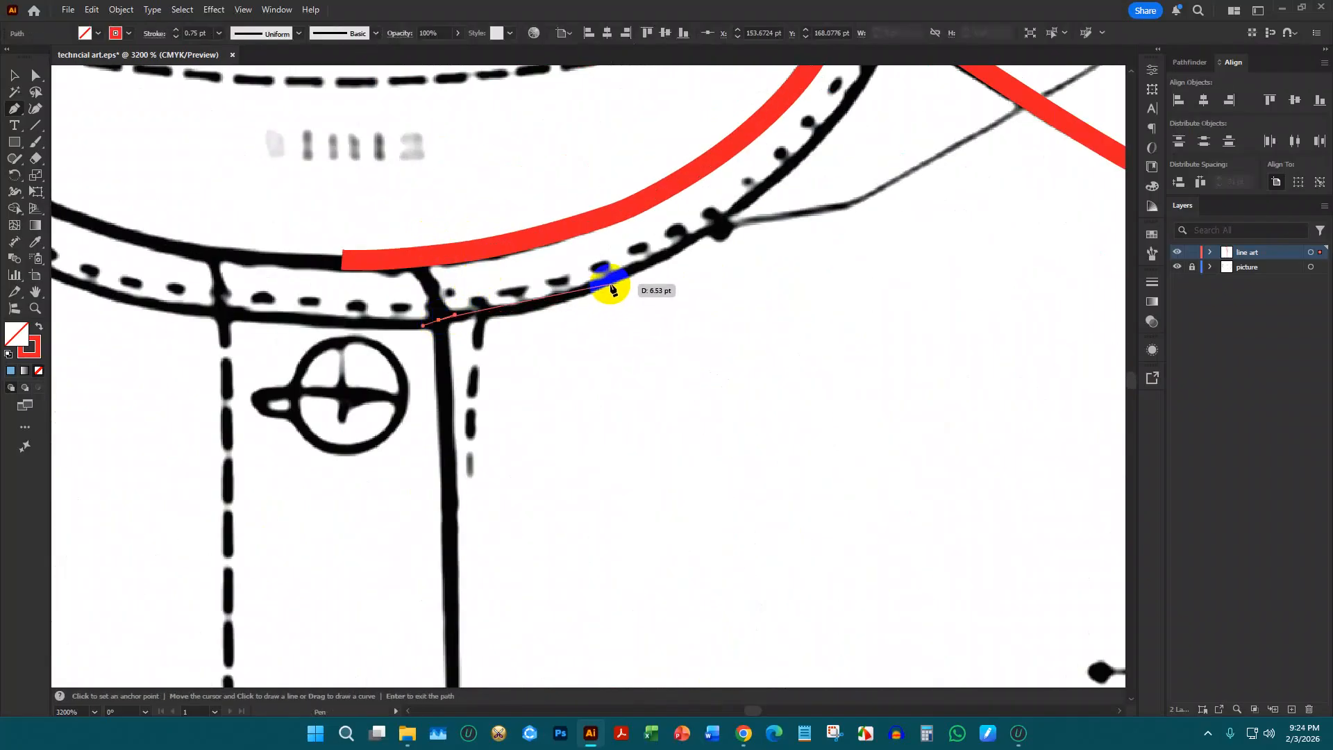
pyautogui.click(440, 319)
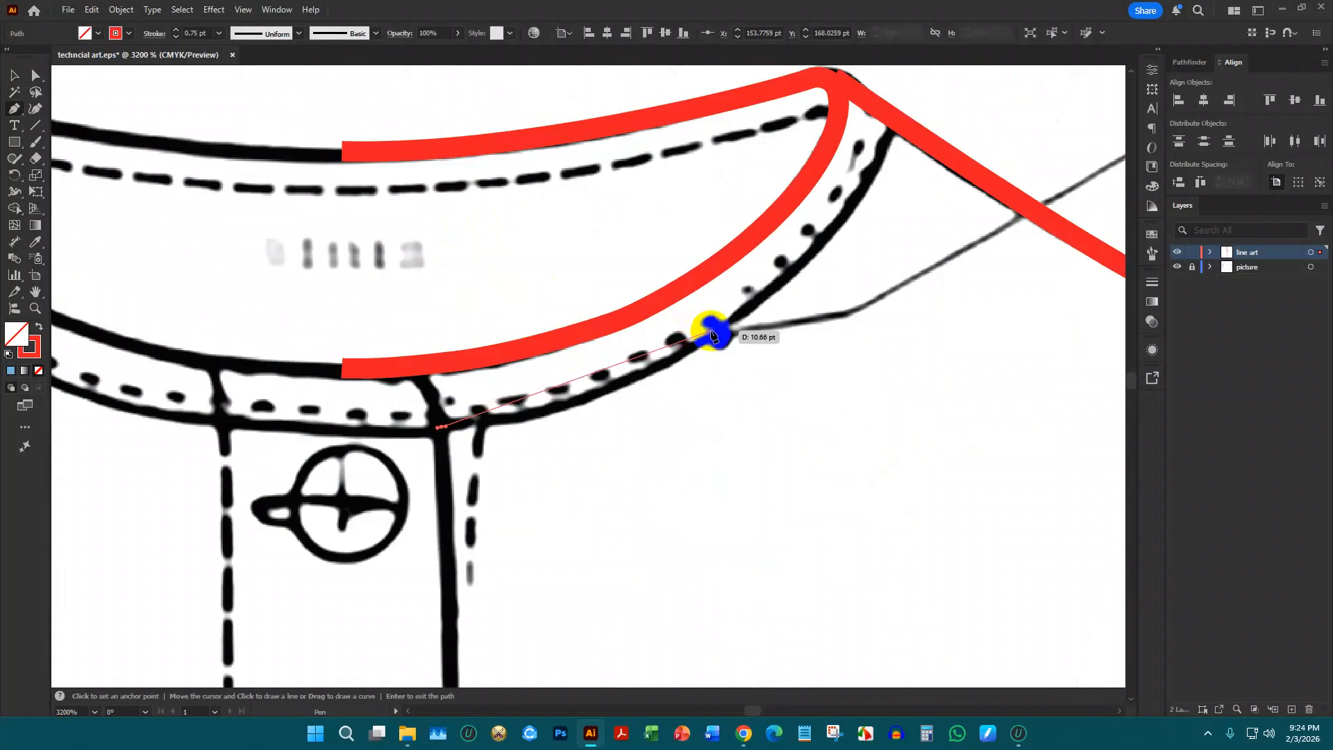
pyautogui.moveTo(708, 341); pyautogui.dragTo(856, 248)
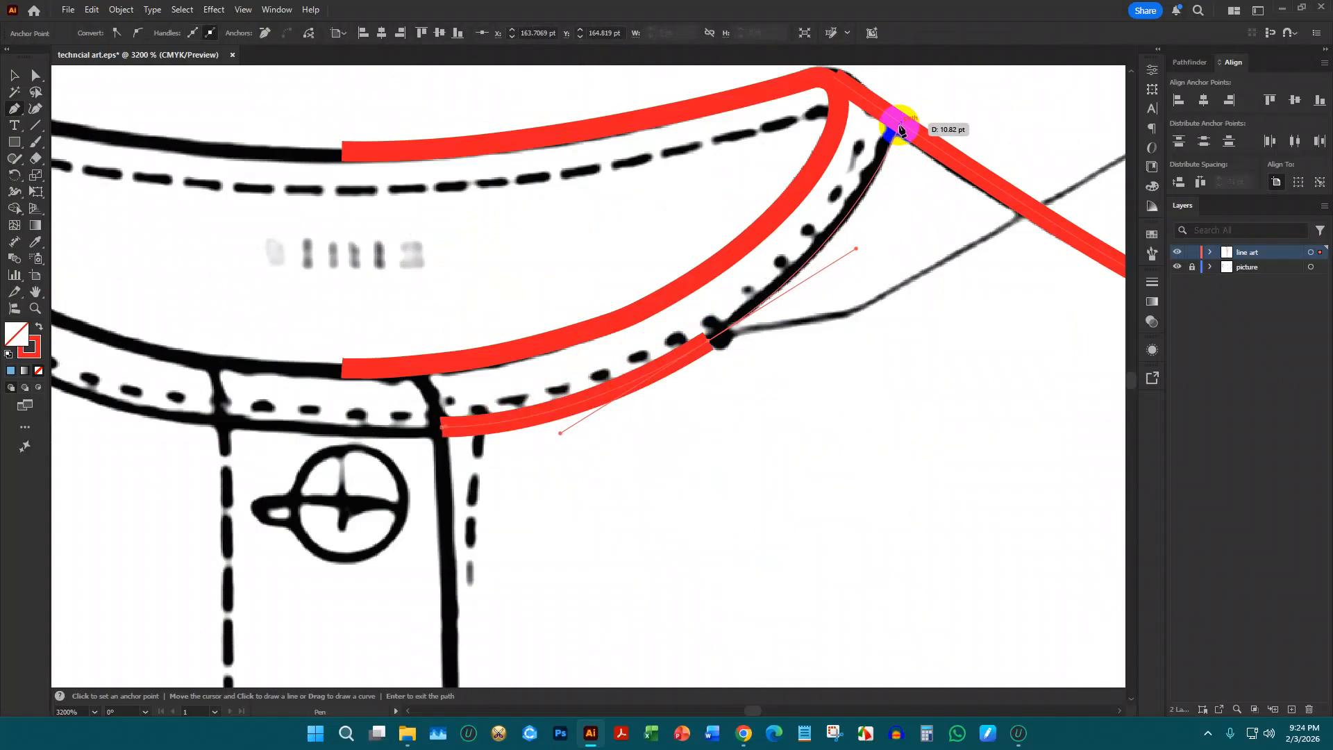
pyautogui.moveTo(900, 129); pyautogui.dragTo(822, 235)
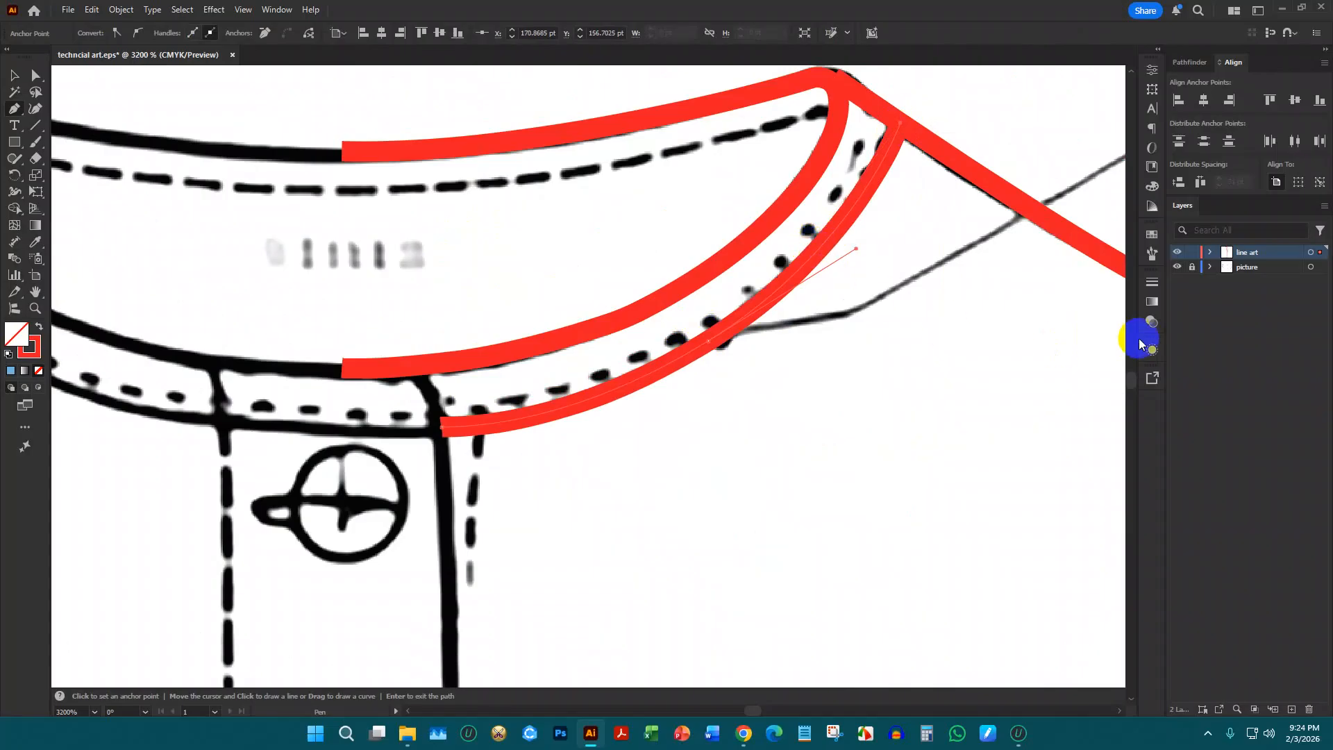
# Start tracing the right princess seam's solid line at the armhole, curving it along the upper part of the arc
pyautogui.scroll(-4, 729, 354)
pyautogui.scroll(2, 689, 364)
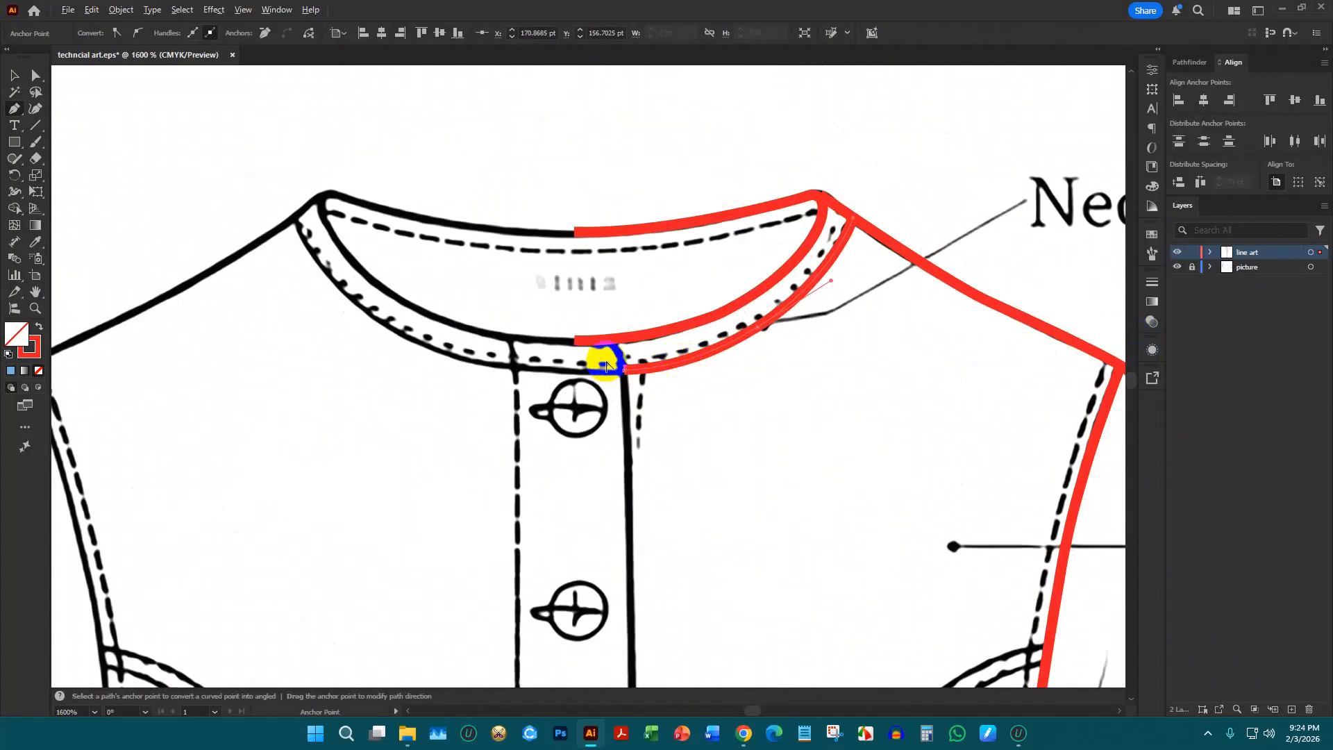
pyautogui.scroll(-3, 597, 354)
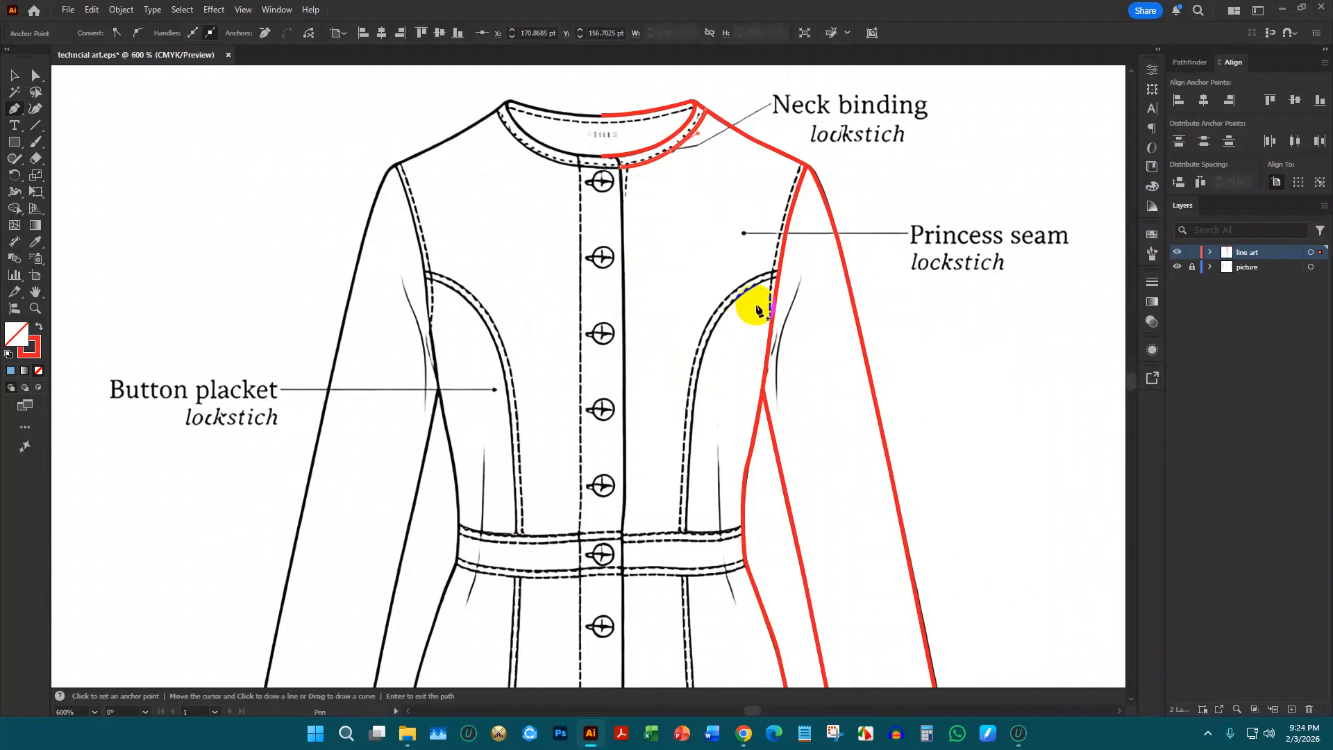
pyautogui.scroll(-3, 715, 325)
pyautogui.scroll(3, 730, 313)
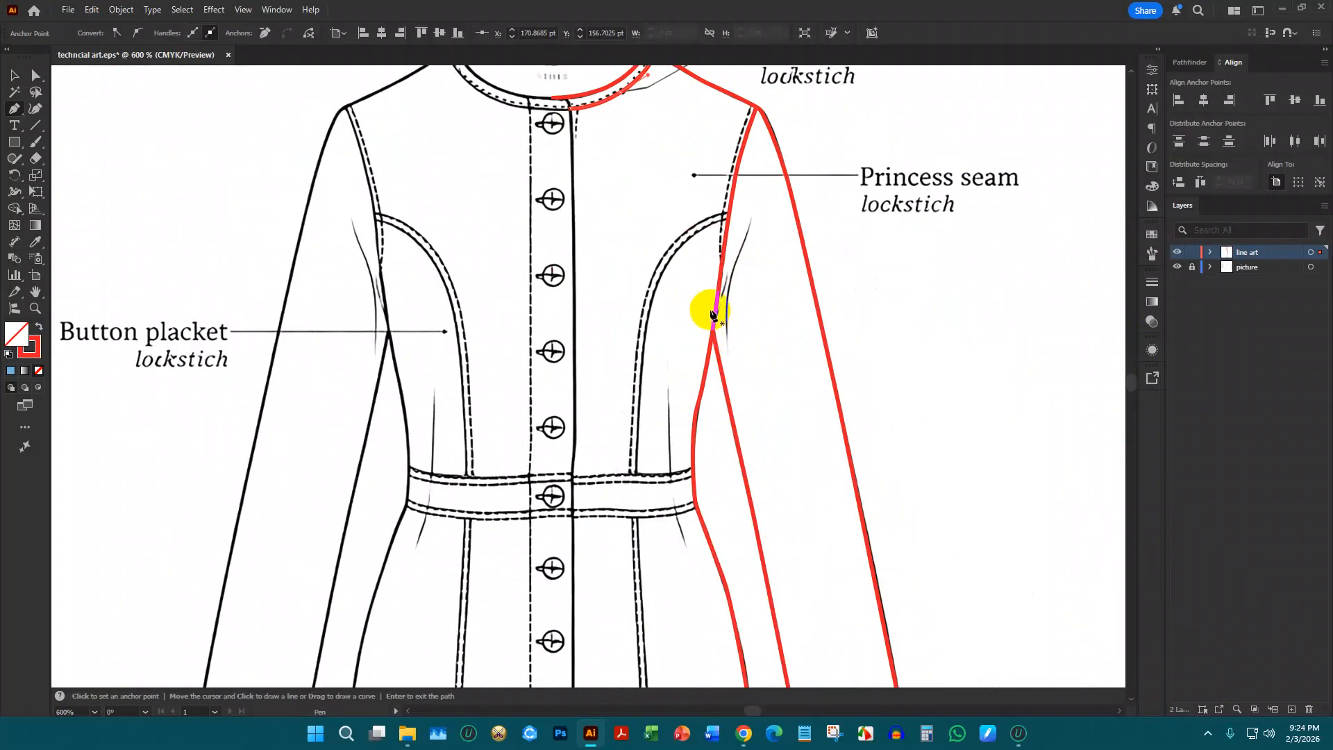
pyautogui.scroll(3, 702, 232)
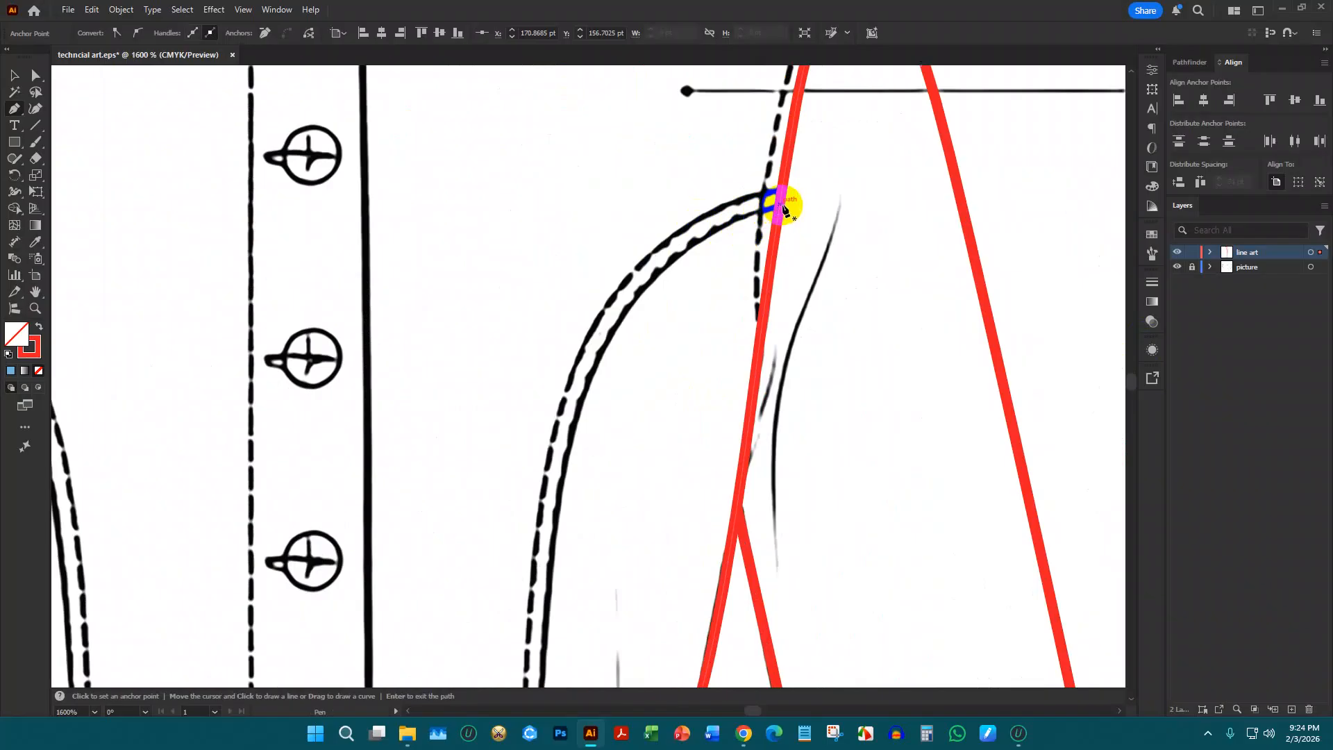
pyautogui.scroll(-3, 759, 223)
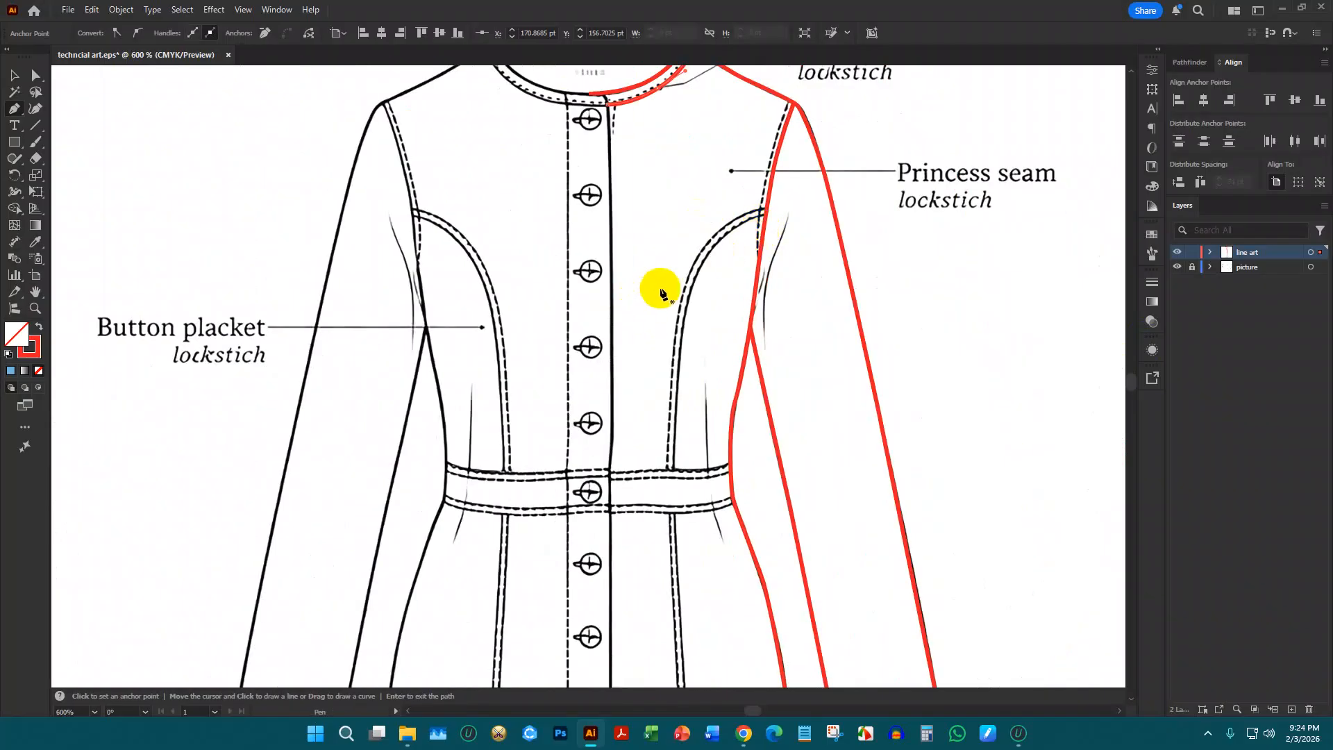
pyautogui.scroll(4, 694, 264)
pyautogui.scroll(2, 736, 238)
pyautogui.click(905, 161)
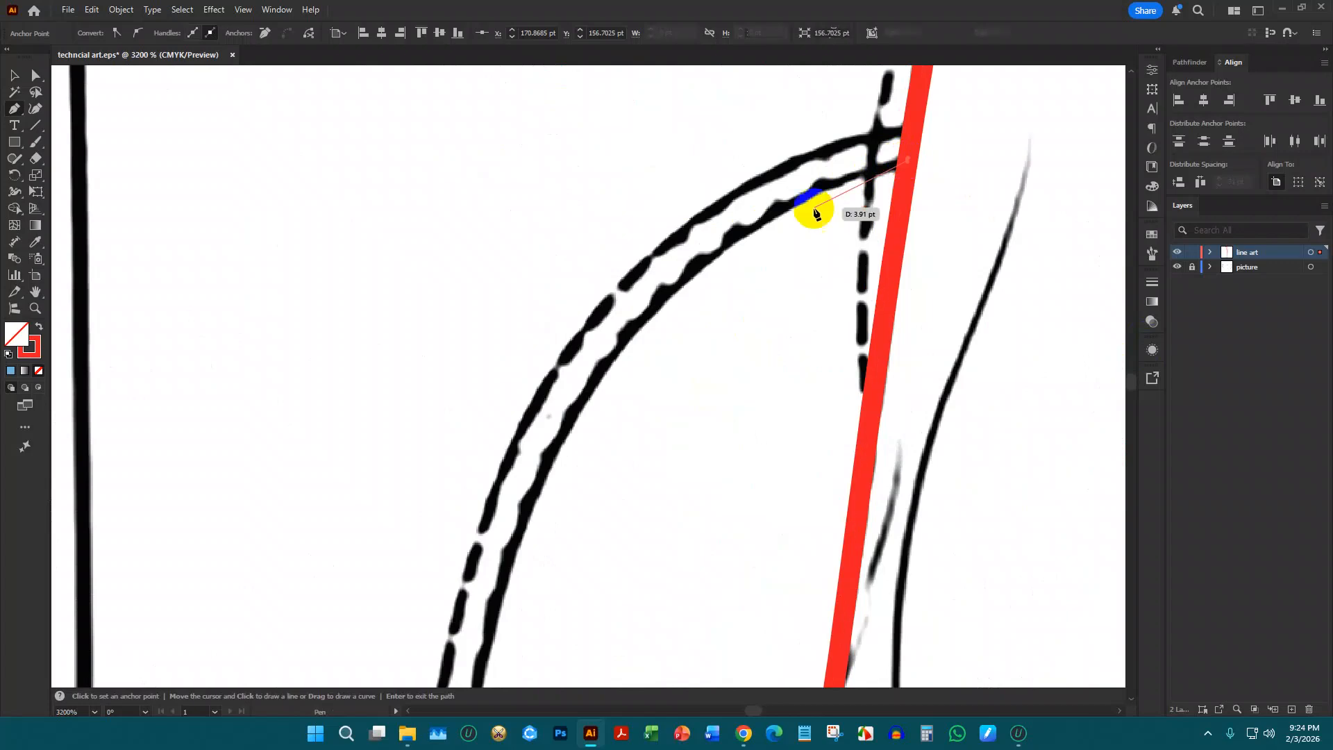
pyautogui.moveTo(707, 260); pyautogui.dragTo(608, 322)
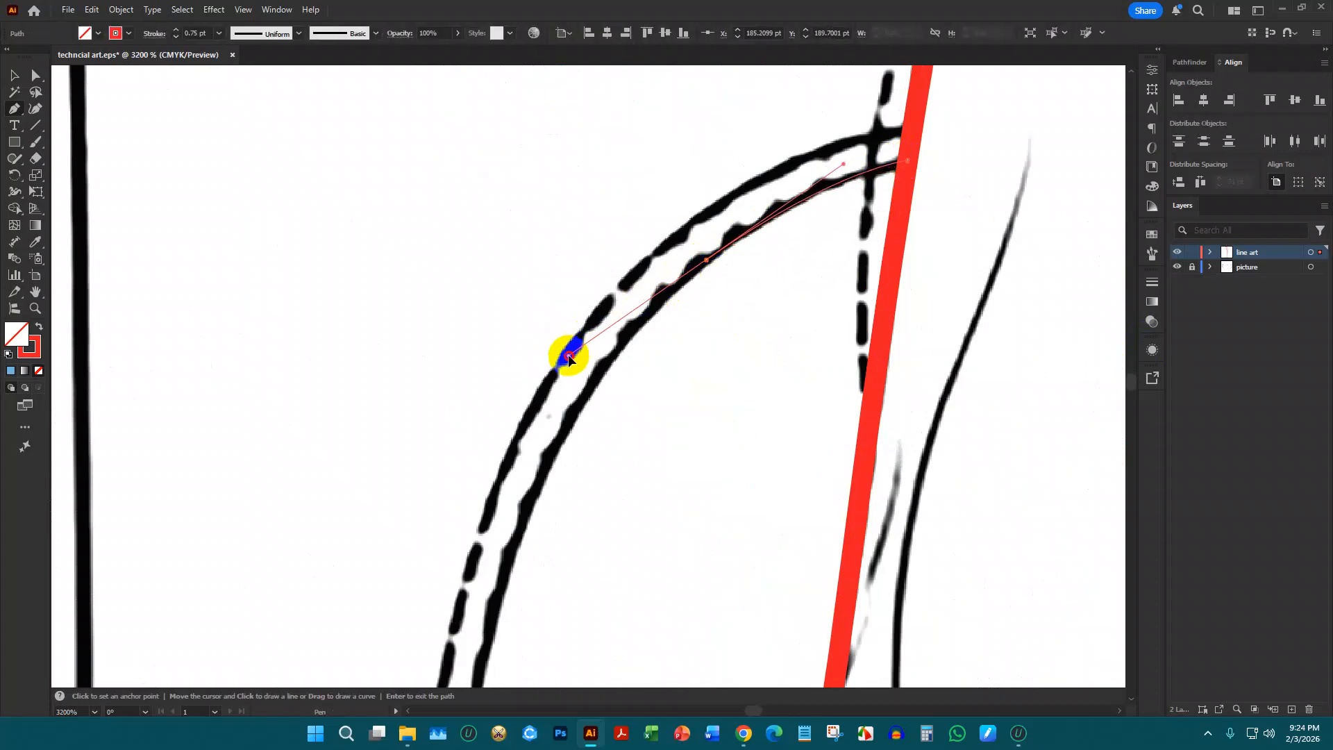
pyautogui.moveTo(564, 360); pyautogui.dragTo(564, 360)
# Continue the right princess seam's solid line down the arc and end the path at the waistband's upper edge
pyautogui.scroll(-5, 521, 476)
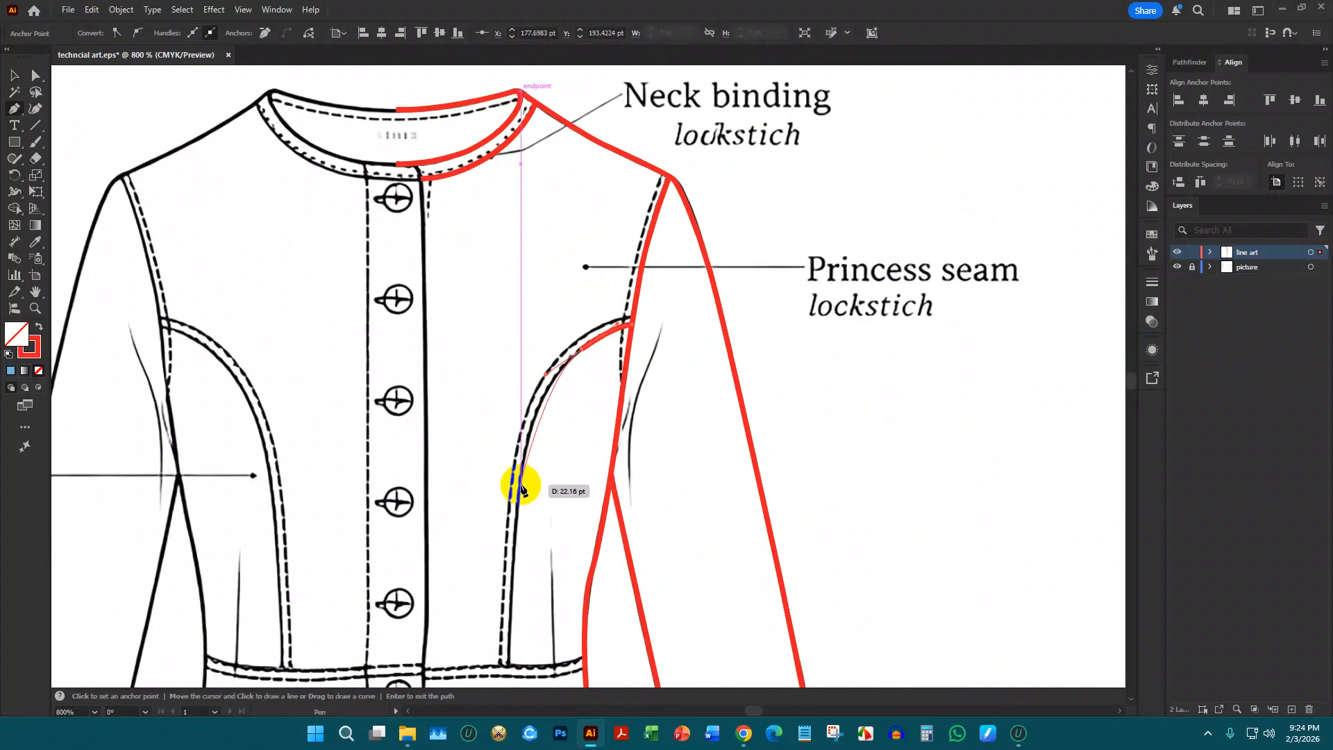
pyautogui.scroll(3, 518, 479)
pyautogui.scroll(1, 517, 480)
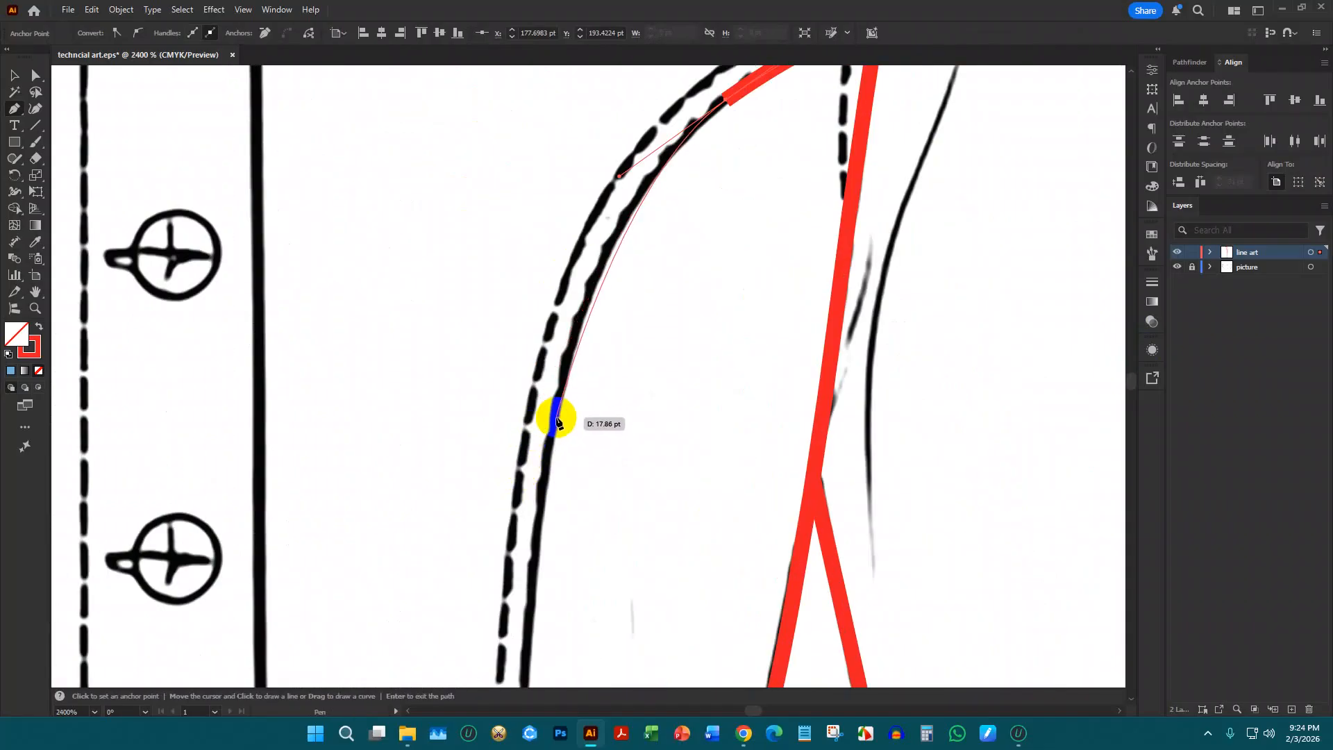
pyautogui.moveTo(561, 413); pyautogui.dragTo(528, 556)
pyautogui.scroll(-8, 535, 615)
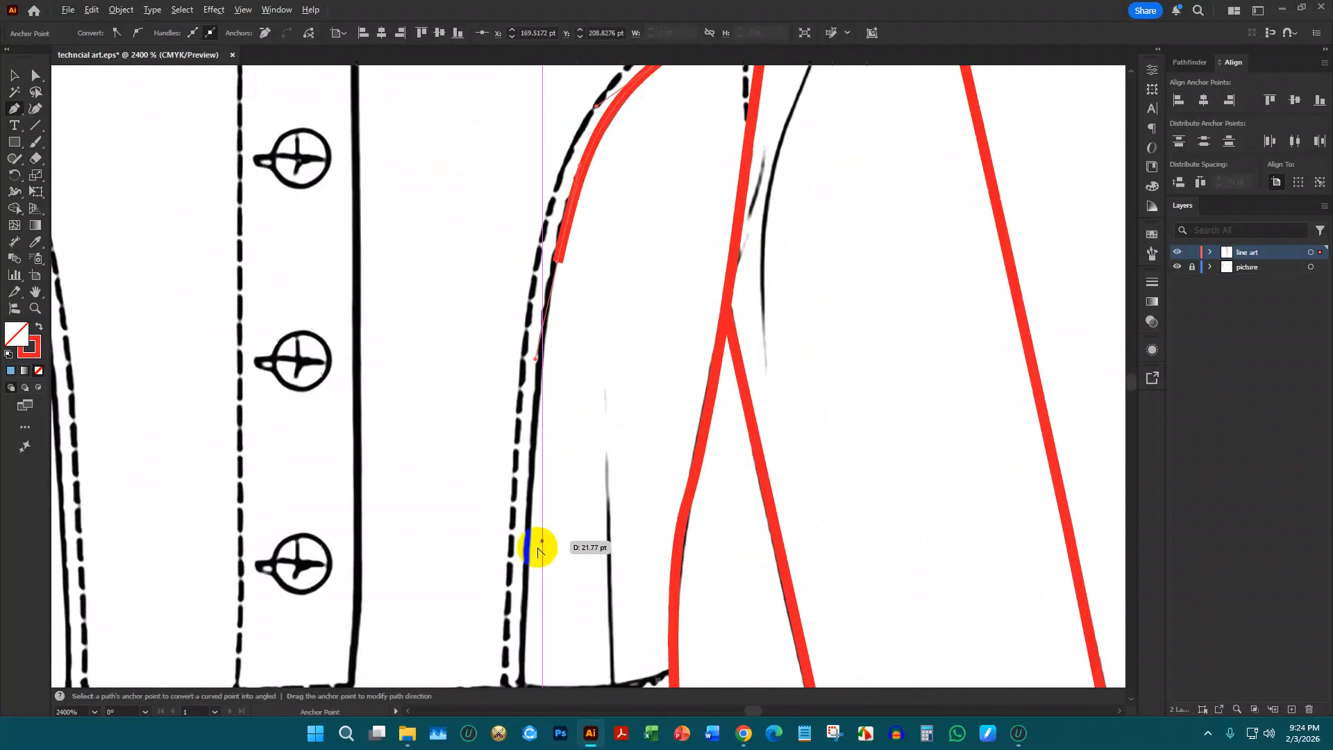
pyautogui.scroll(5, 544, 527)
pyautogui.scroll(2, 527, 400)
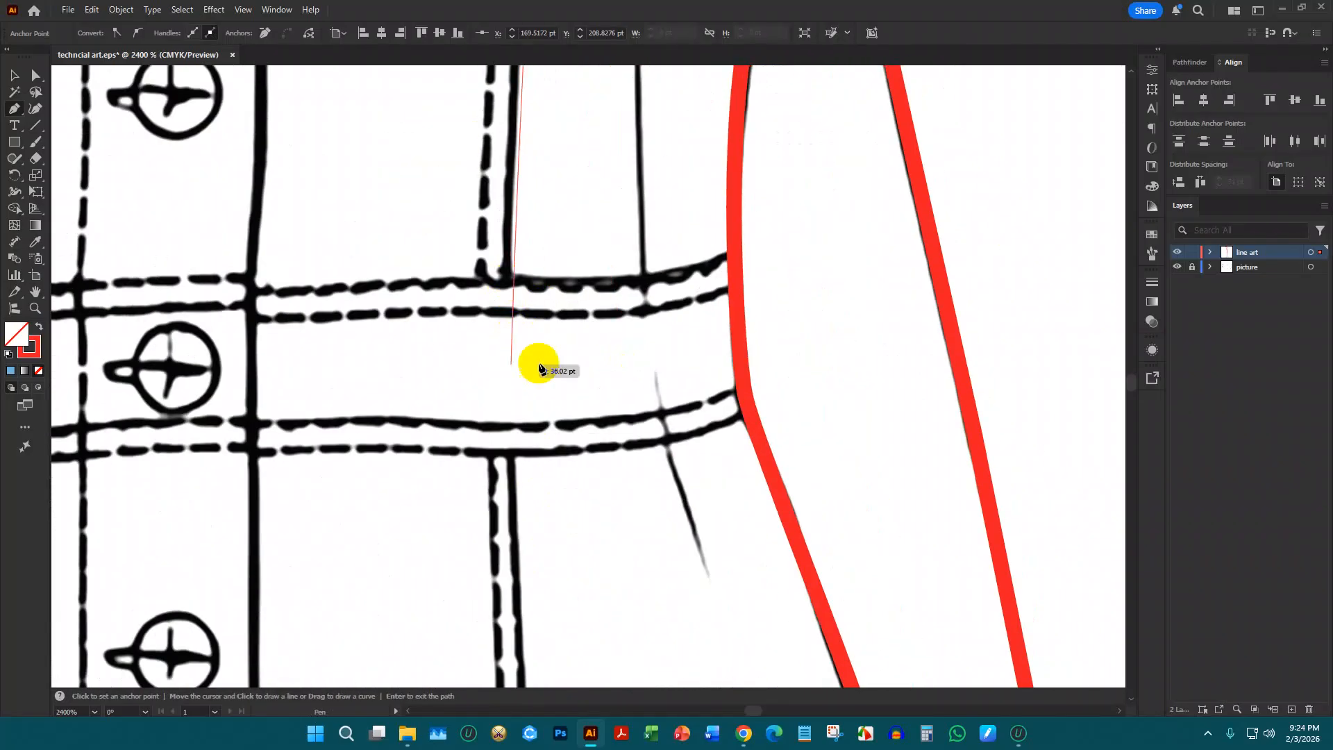
pyautogui.click(509, 285)
pyautogui.press('Return')
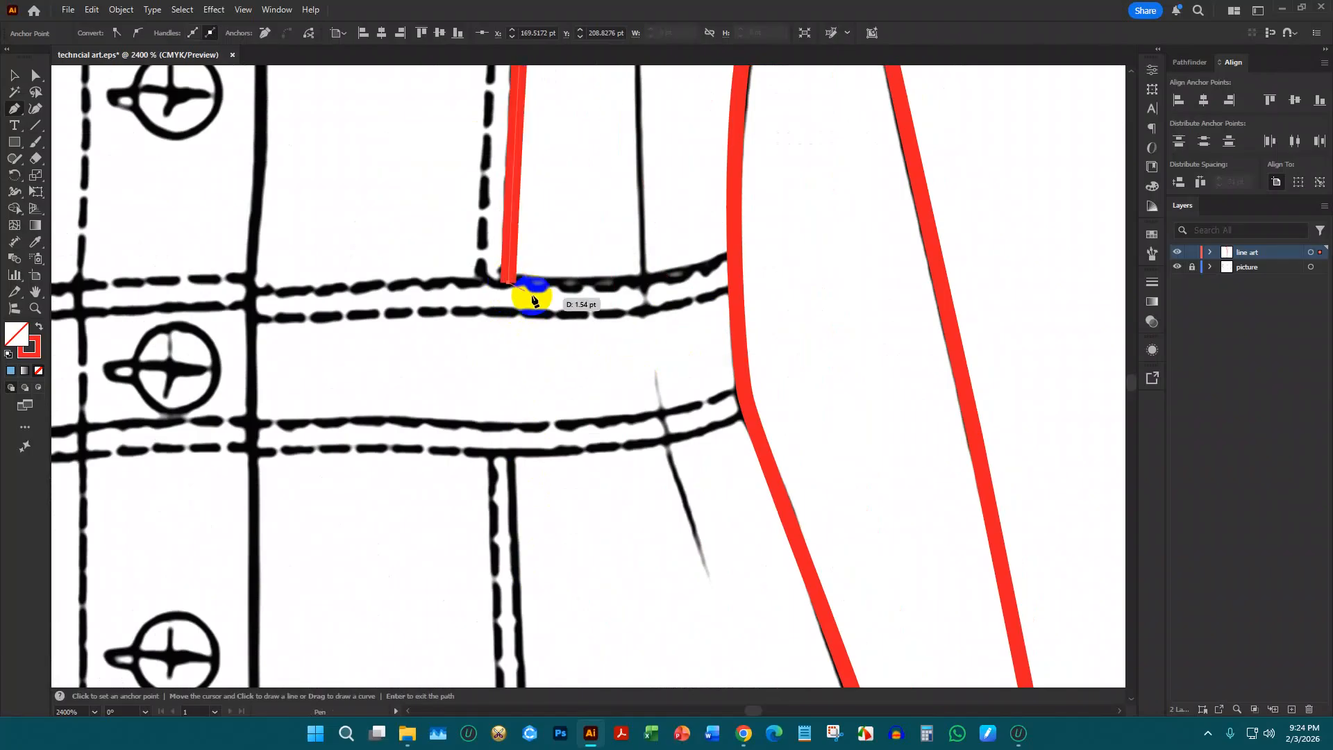
# Trace the right skirt panel's solid seam line as a separate path from the waistband's lower edge down to the hem
pyautogui.click(511, 450)
pyautogui.scroll(-6, 511, 509)
pyautogui.scroll(-2, 511, 509)
pyautogui.scroll(5, 509, 512)
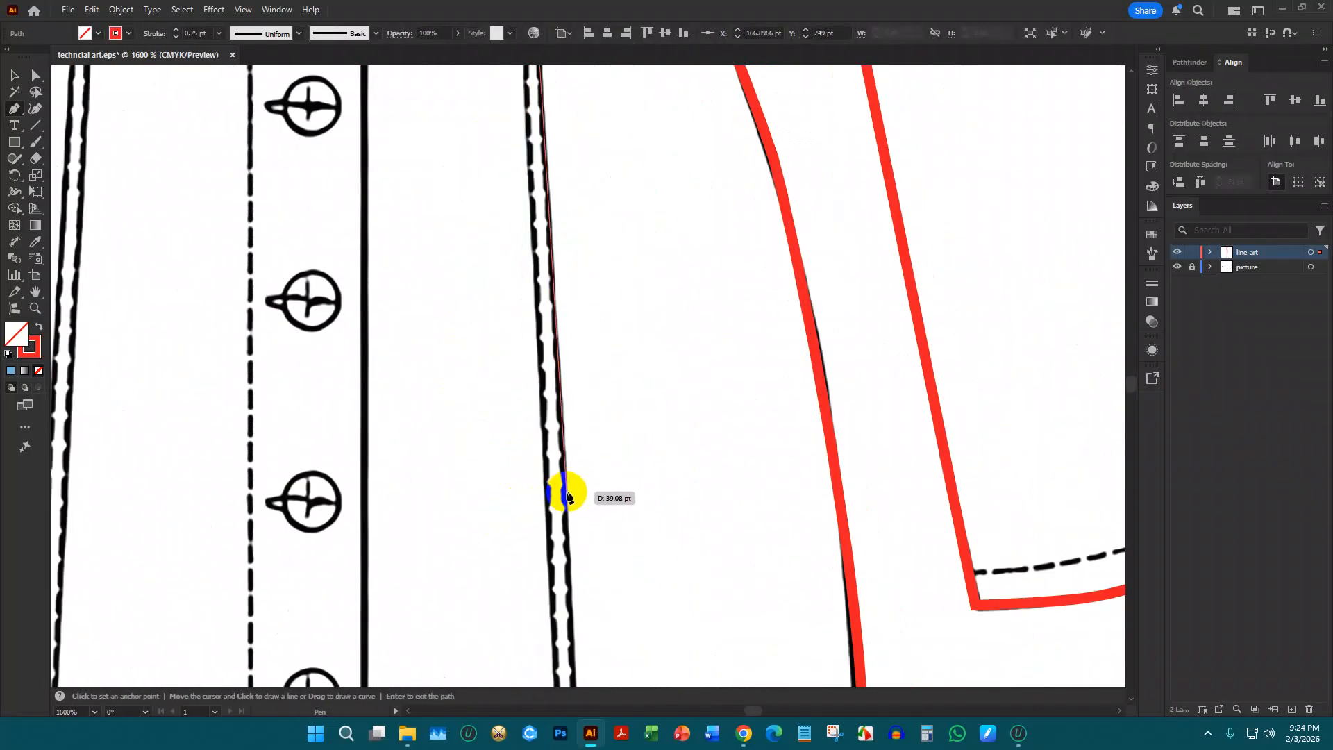
pyautogui.click(568, 496)
pyautogui.scroll(-3, 565, 538)
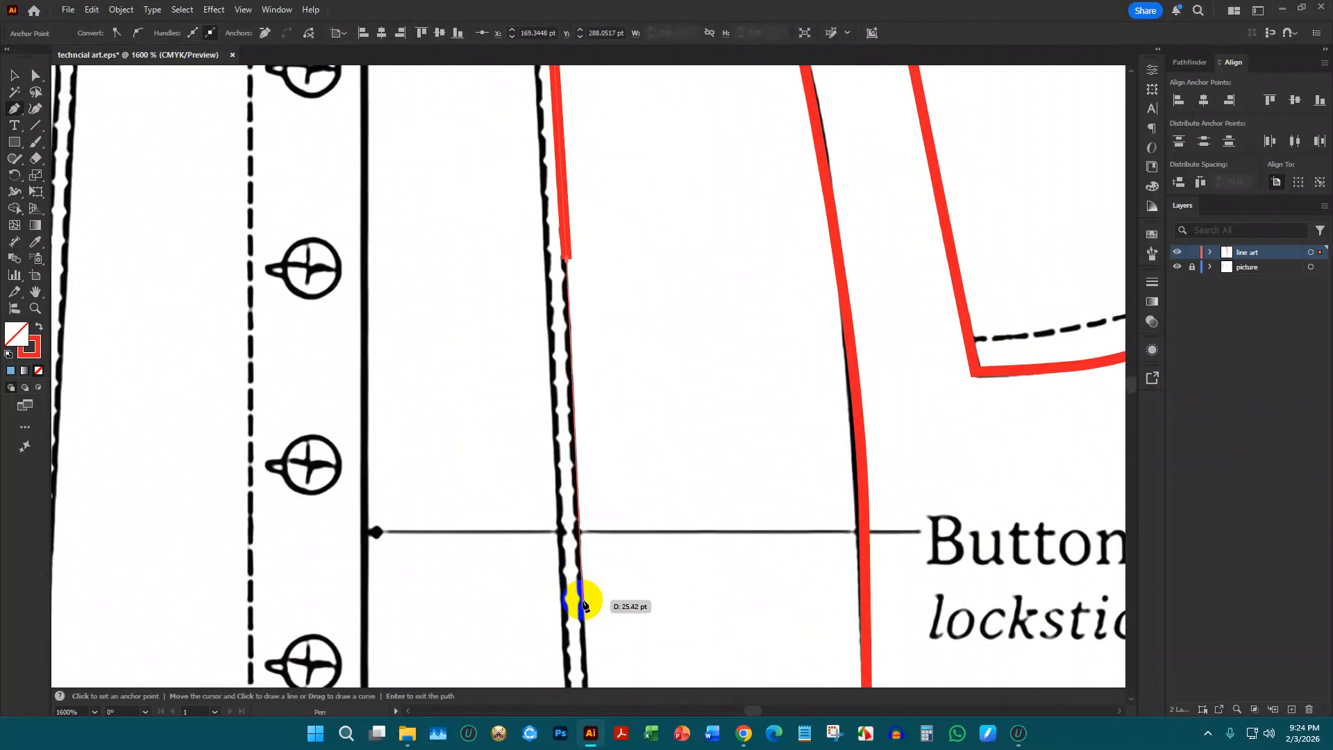
pyautogui.scroll(-3, 584, 597)
pyautogui.scroll(-8, 577, 568)
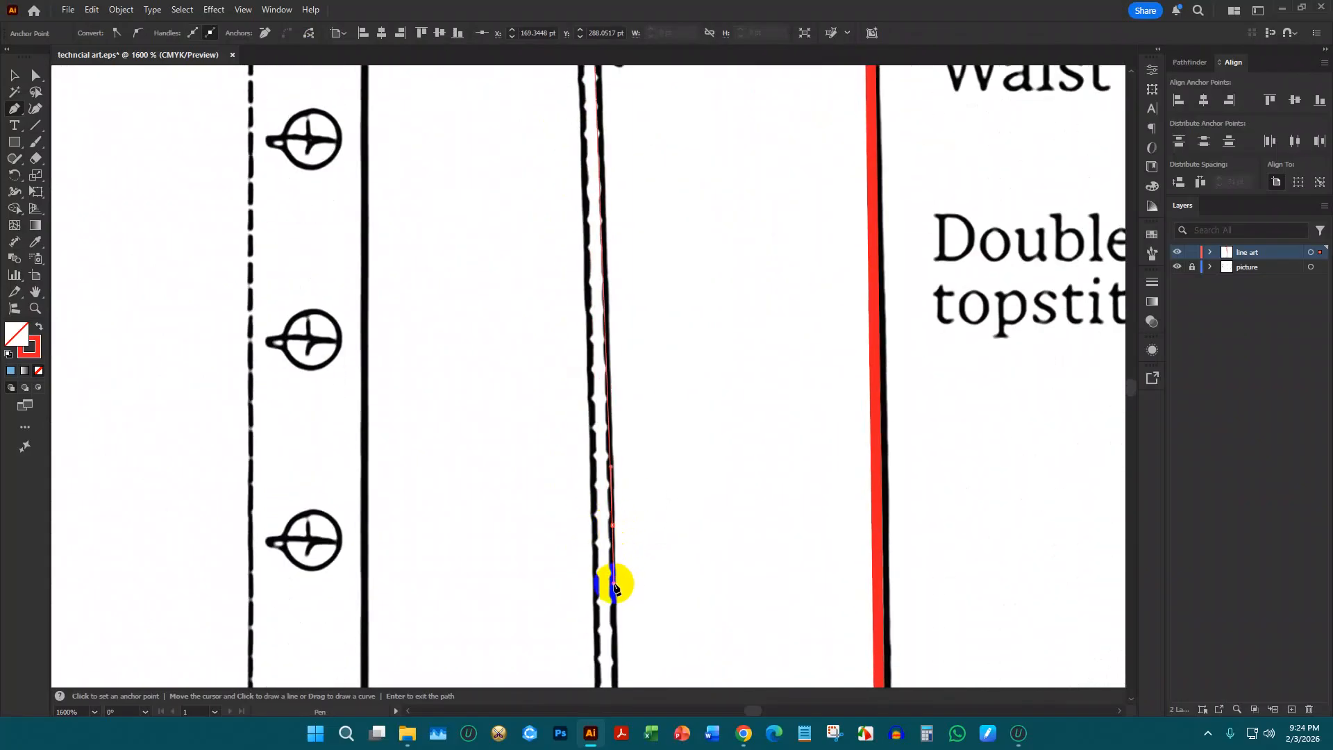
pyautogui.scroll(-5, 615, 587)
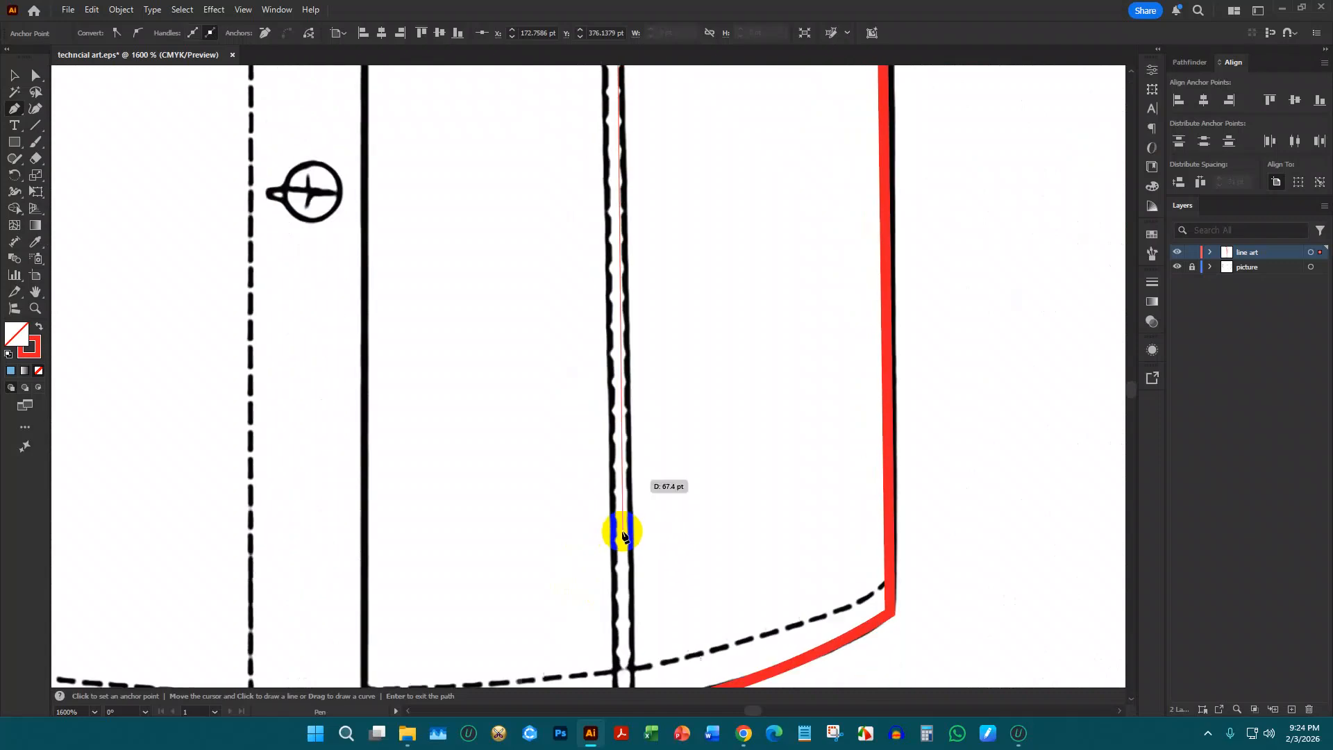
pyautogui.scroll(-3, 623, 535)
pyautogui.click(634, 522)
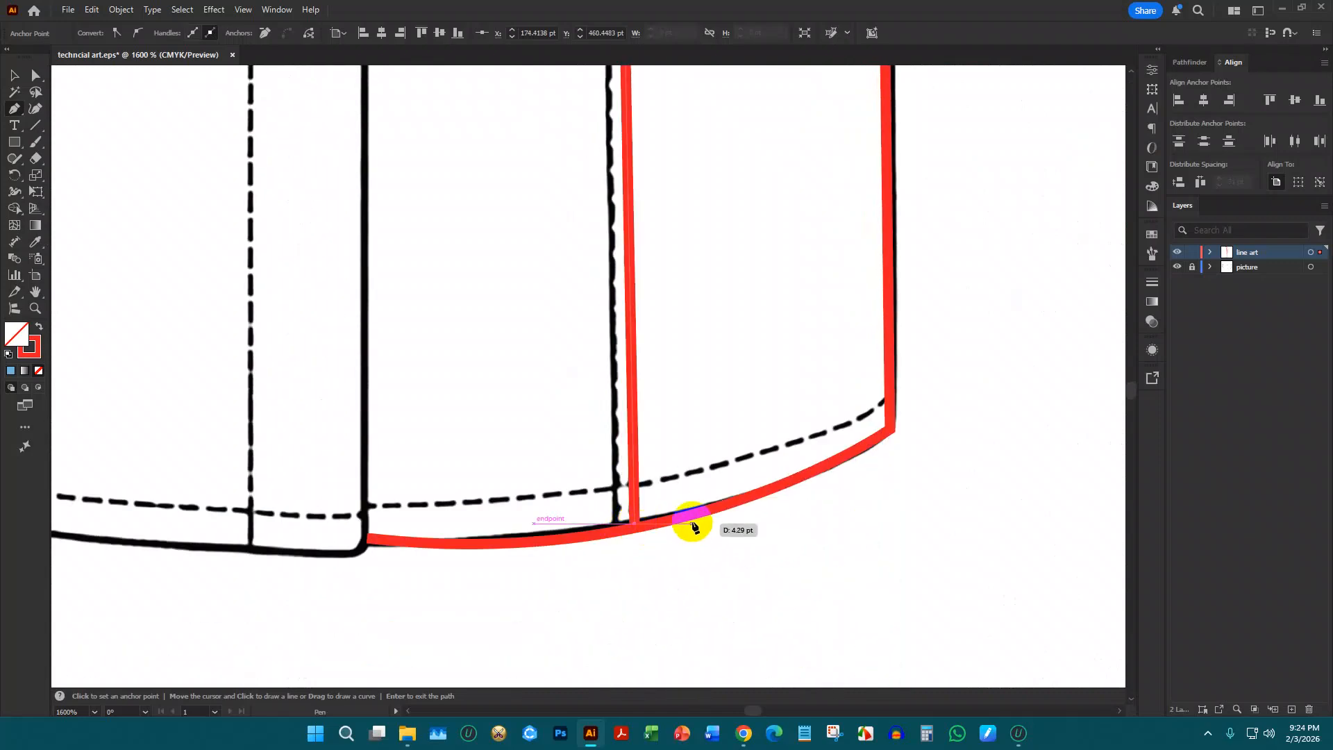
pyautogui.press('Escape')
# Trace the waistband's upper edge as a curve from the right side seam across to the front placket's edge
pyautogui.scroll(-6, 716, 408)
pyautogui.scroll(3, 734, 395)
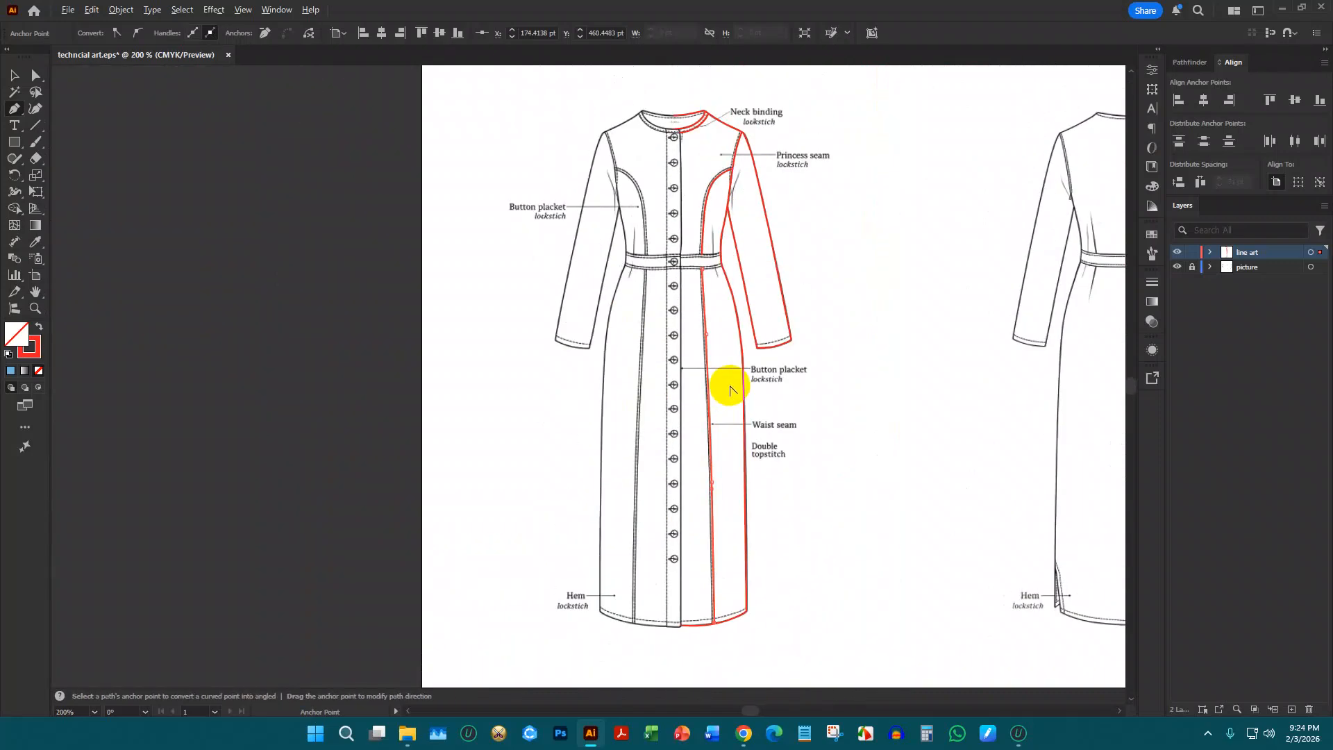
pyautogui.scroll(3, 729, 390)
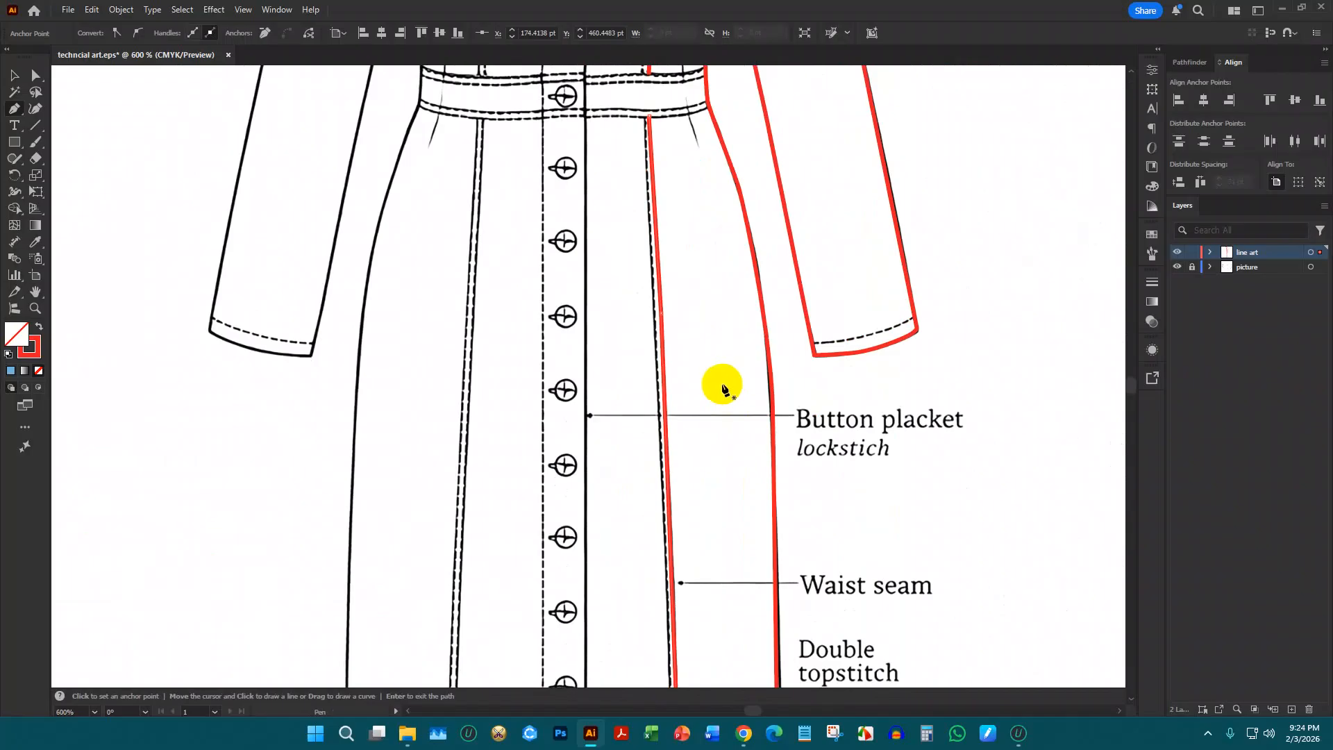
pyautogui.scroll(6, 718, 389)
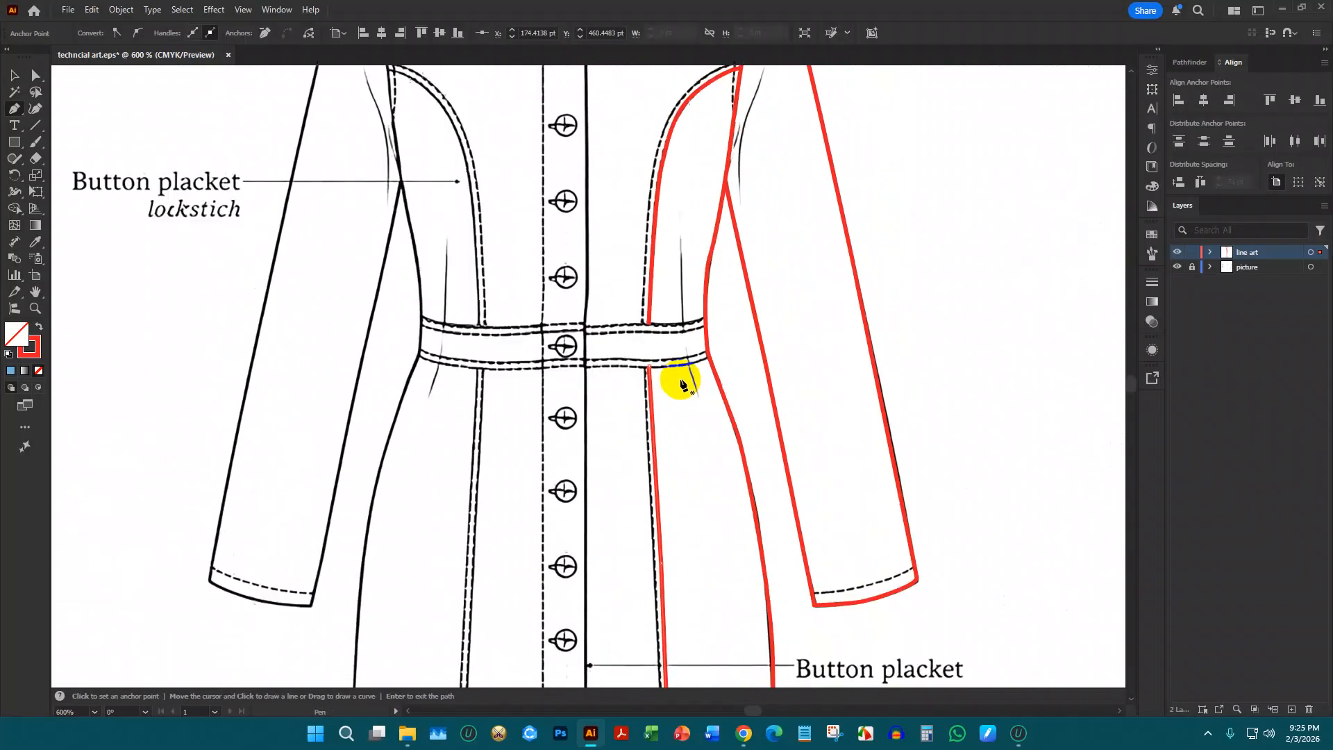
pyautogui.scroll(5, 717, 437)
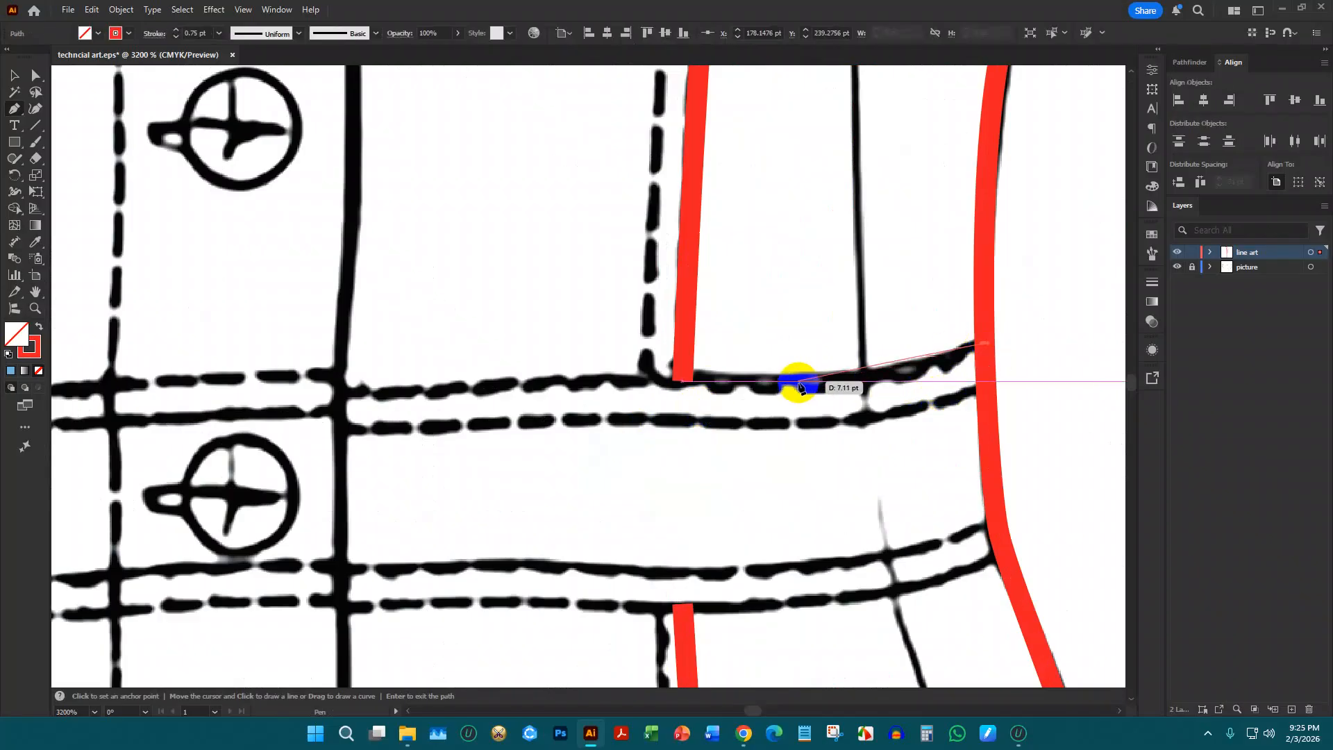
pyautogui.scroll(-6, 718, 381)
pyautogui.scroll(4, 731, 389)
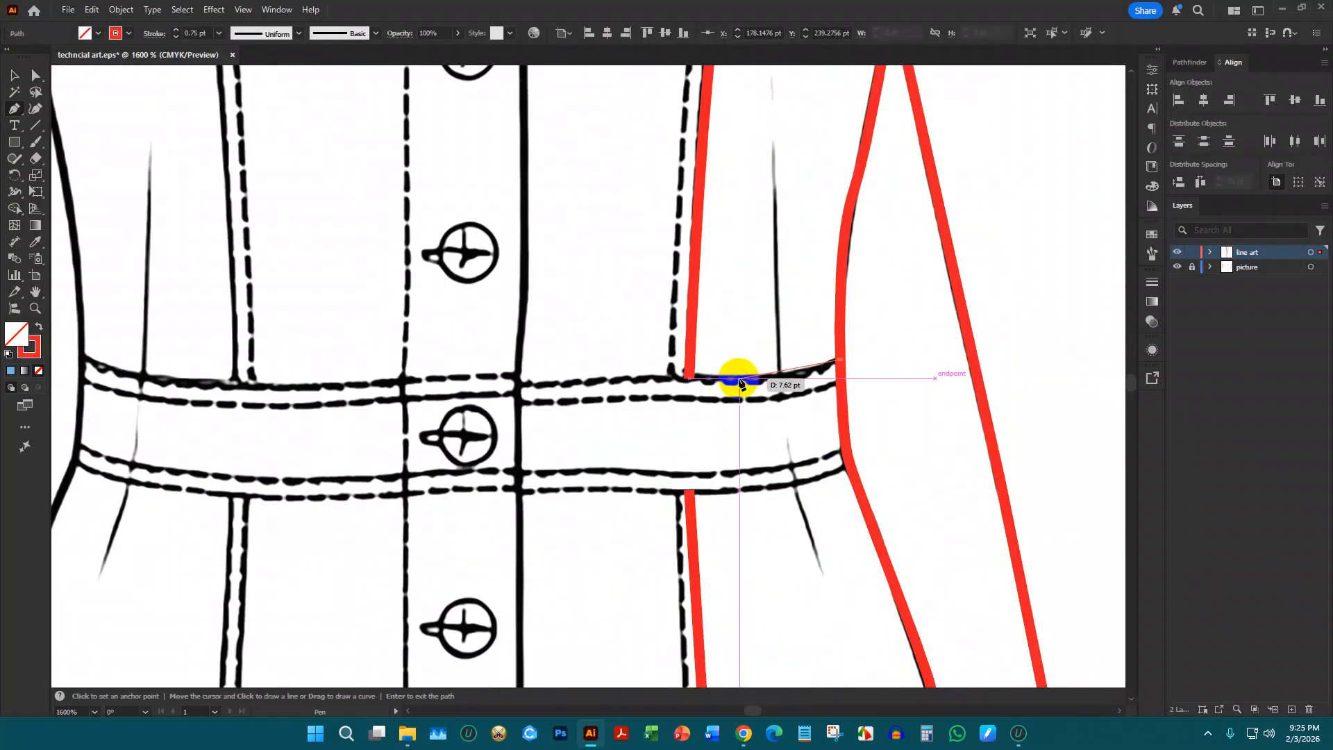
pyautogui.scroll(2, 729, 383)
pyautogui.moveTo(730, 381); pyautogui.dragTo(659, 380)
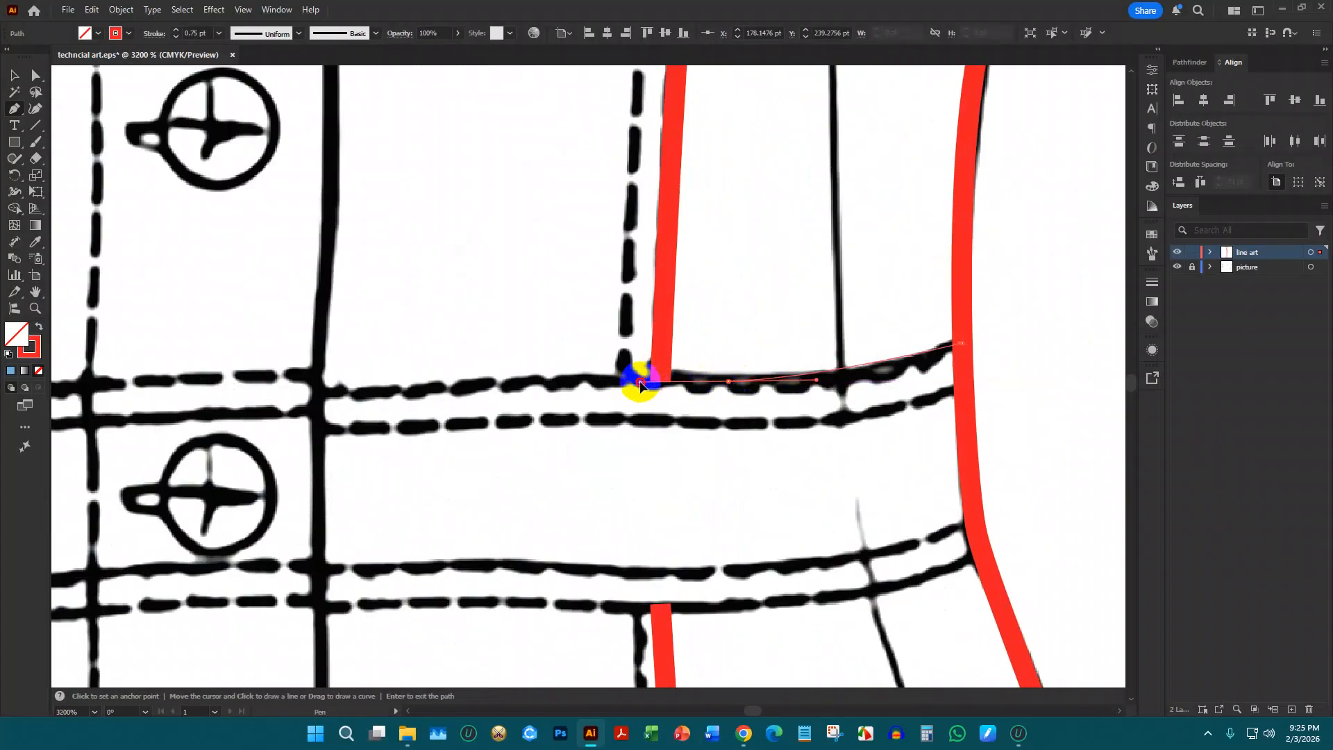
pyautogui.moveTo(639, 384); pyautogui.dragTo(639, 383)
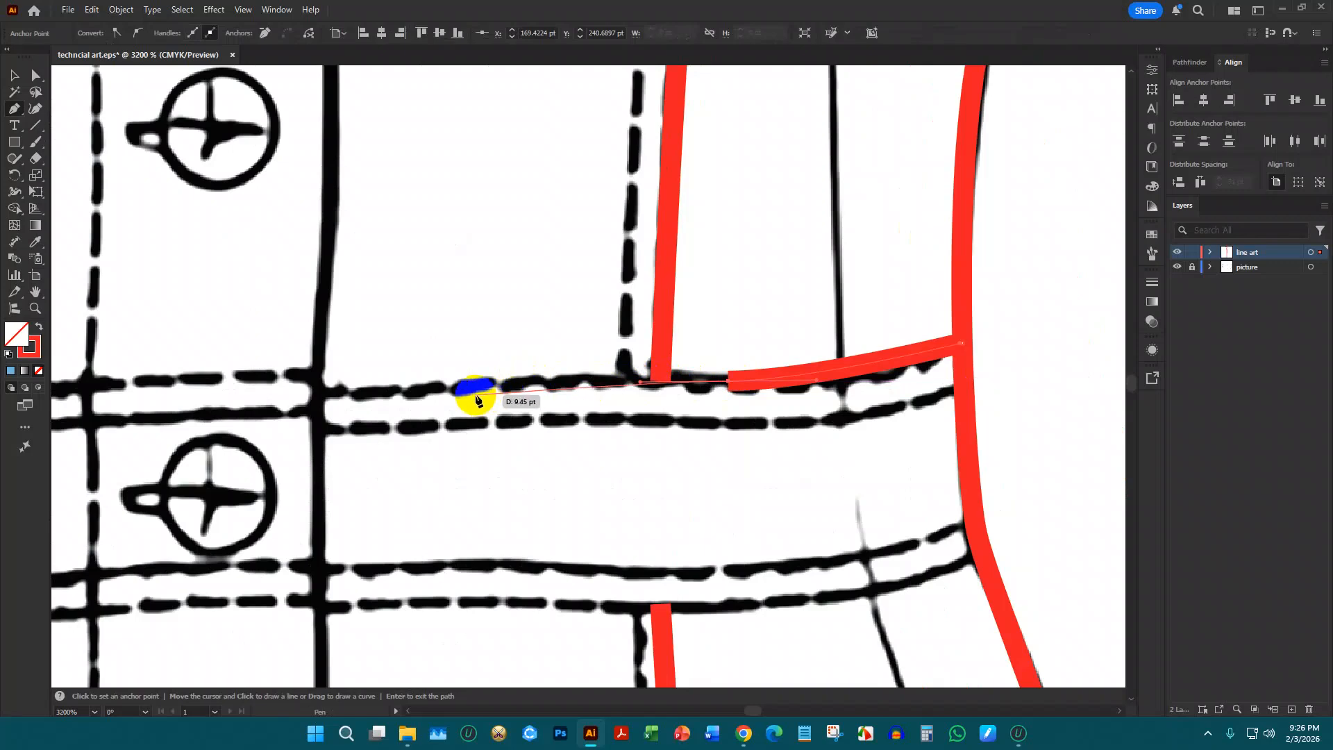
pyautogui.scroll(-3, 504, 386)
pyautogui.scroll(2, 473, 384)
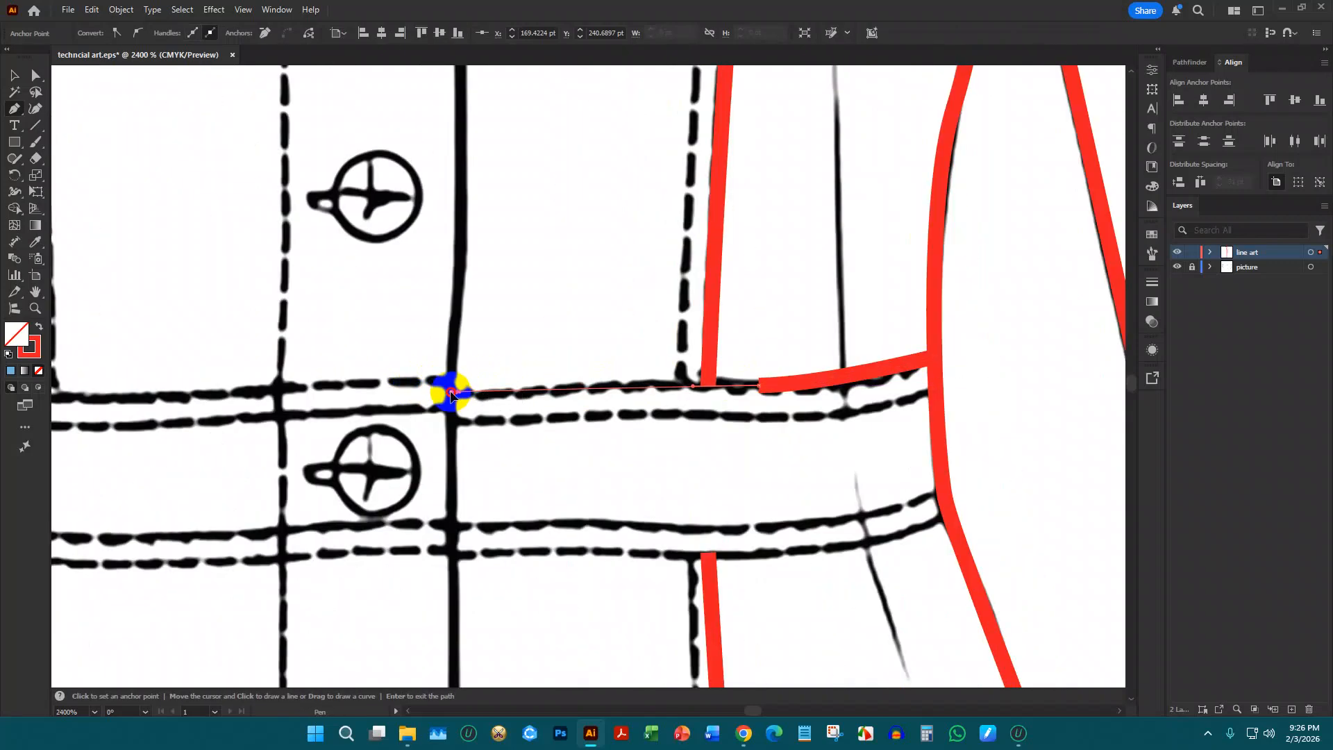
pyautogui.click(444, 393)
pyautogui.scroll(-8, 822, 387)
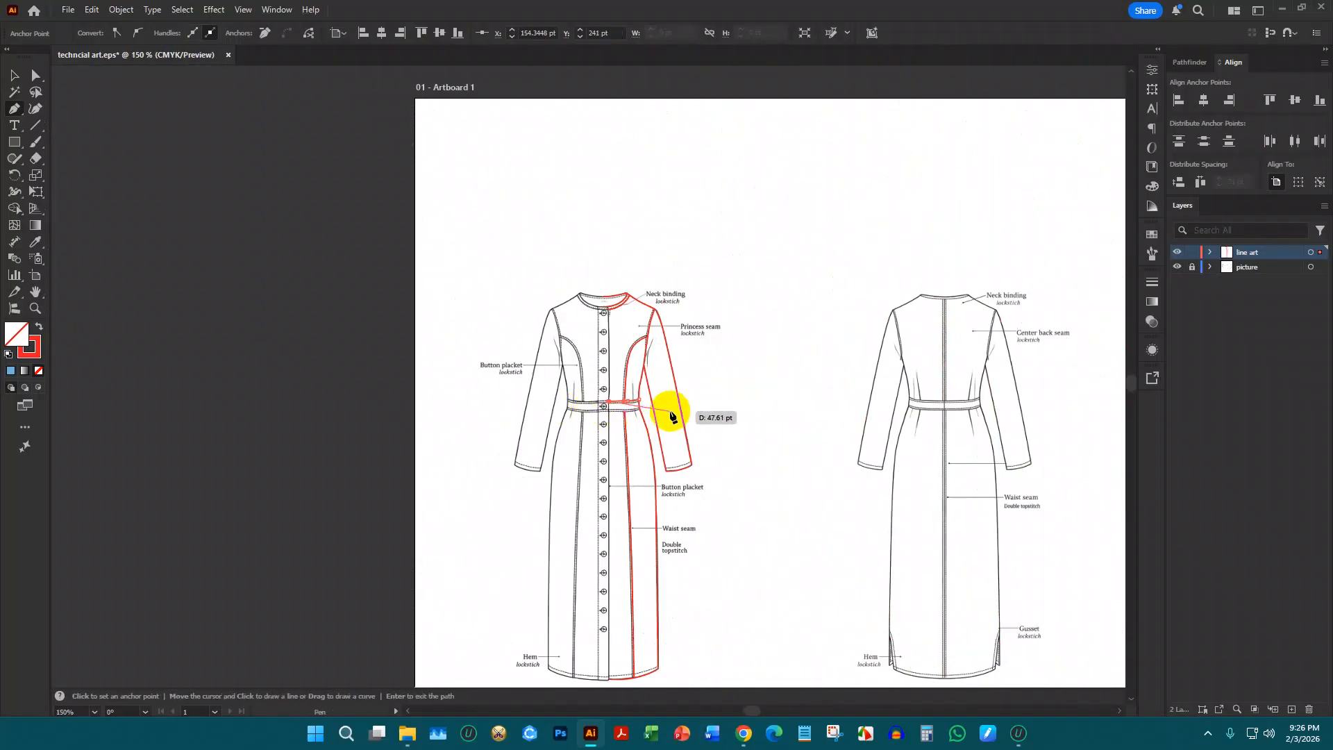
pyautogui.scroll(4, 613, 406)
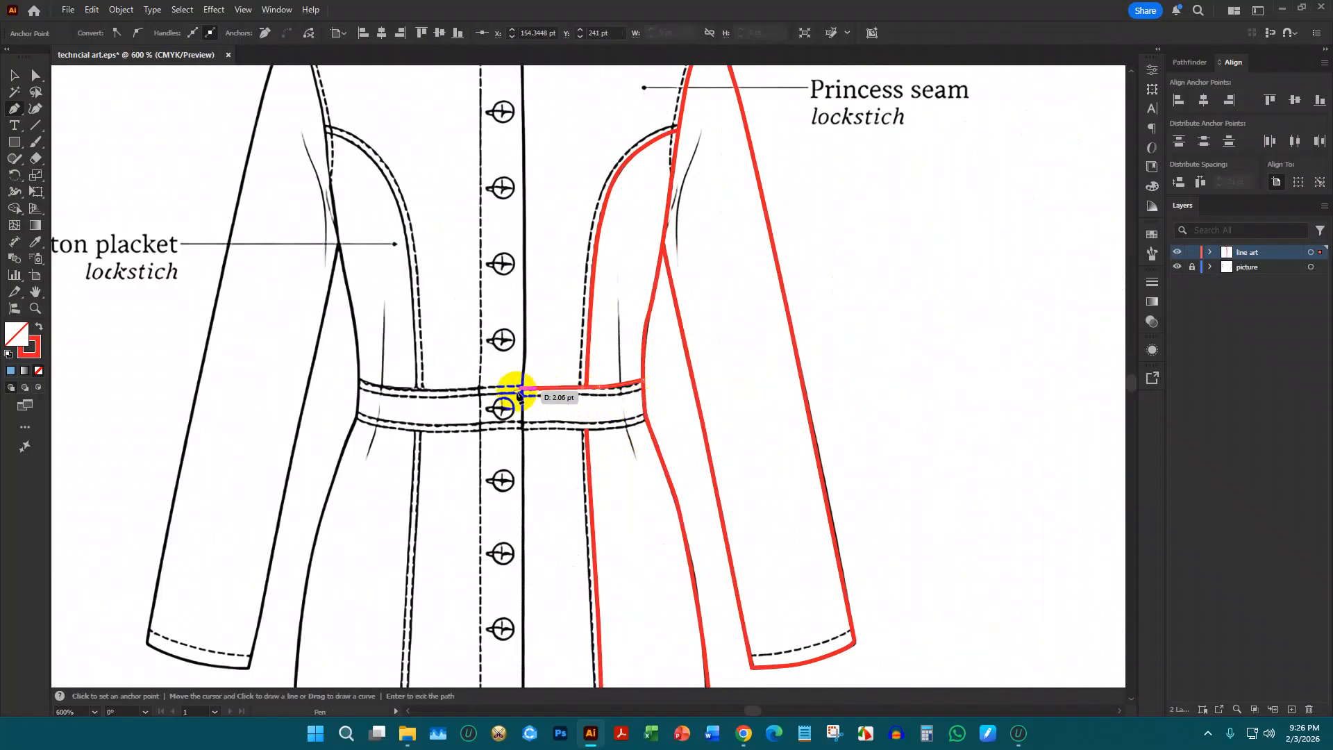
pyautogui.scroll(3, 520, 394)
pyautogui.scroll(-7, 472, 397)
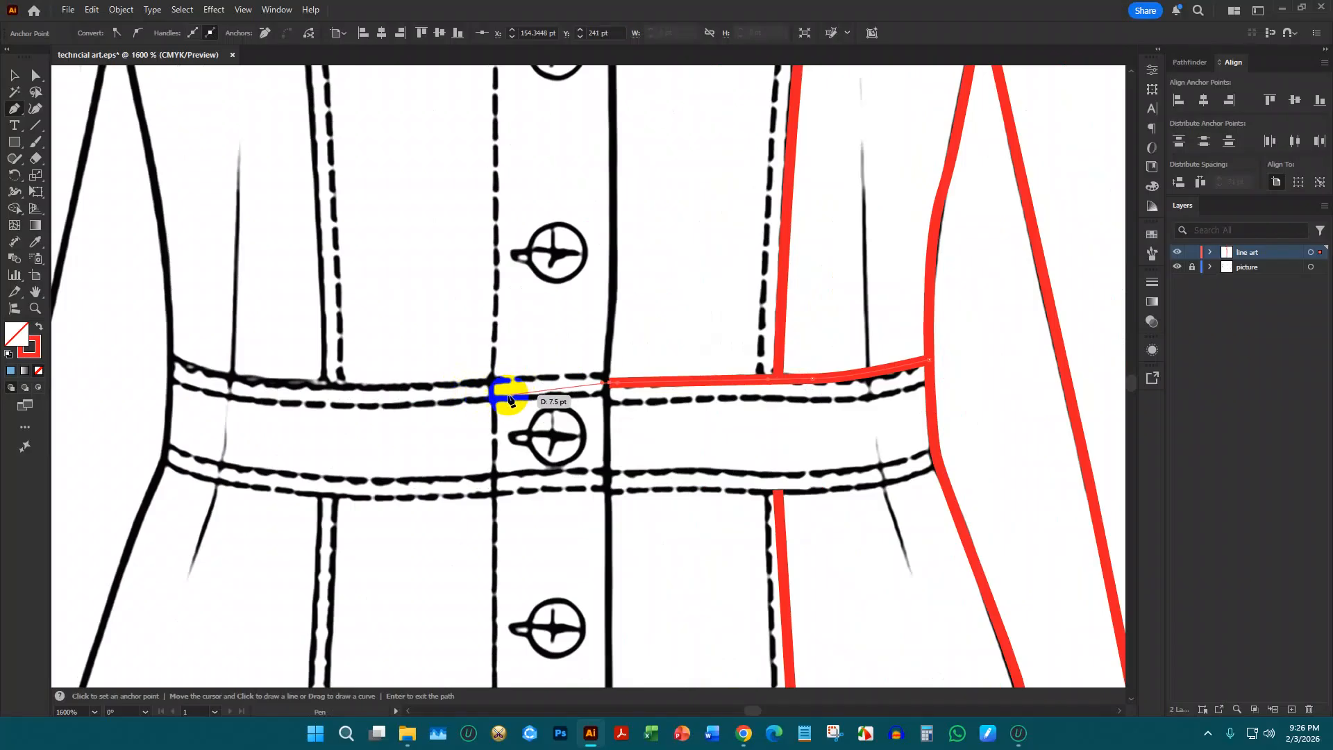
pyautogui.scroll(5, 450, 397)
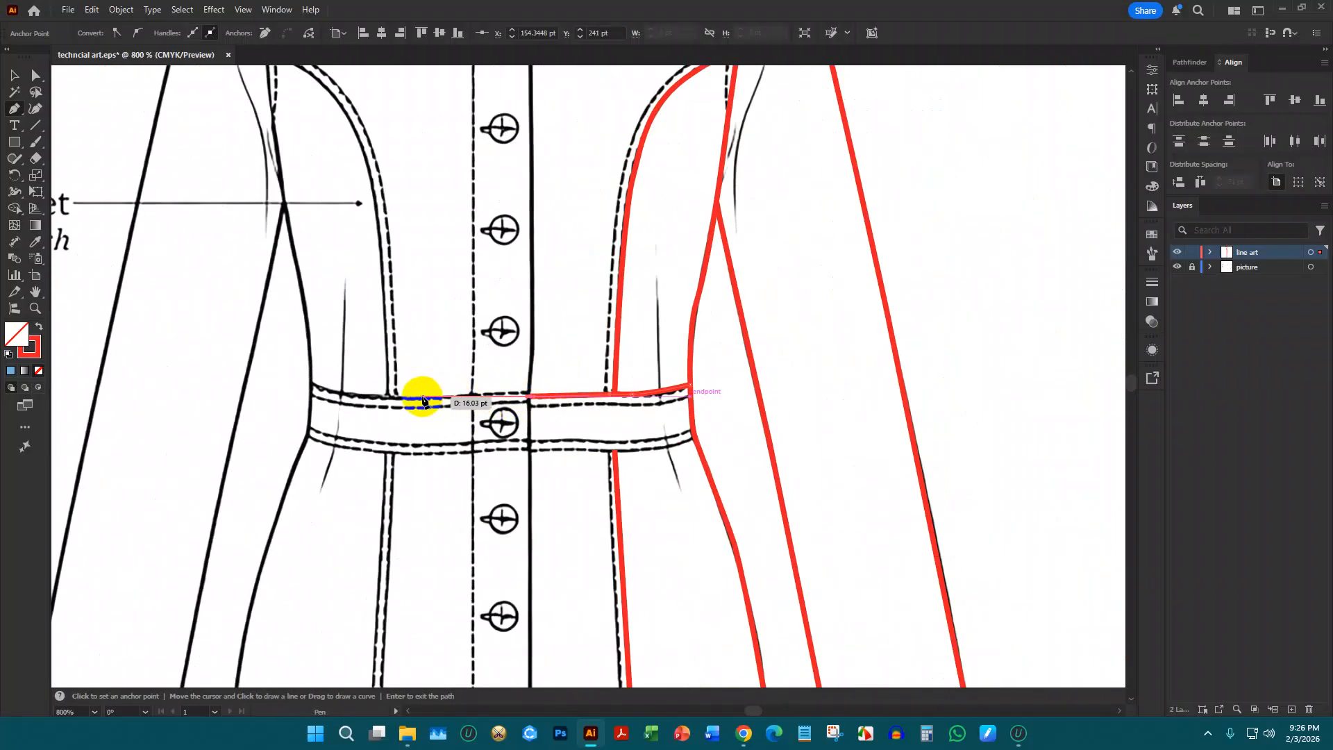
pyautogui.scroll(2, 490, 401)
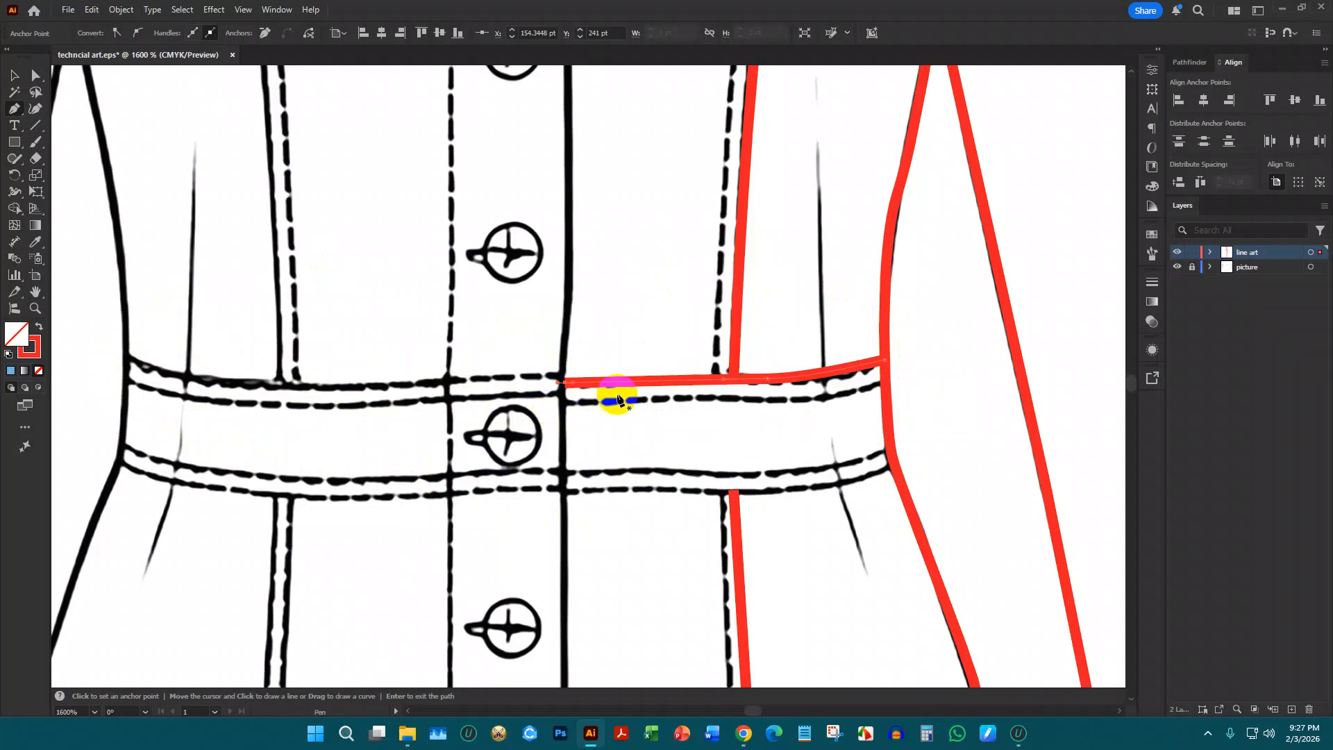
# Trace the waistband's lower edge as a separate curve from the right side seam to the front placket's edge
pyautogui.scroll(-1, 618, 400)
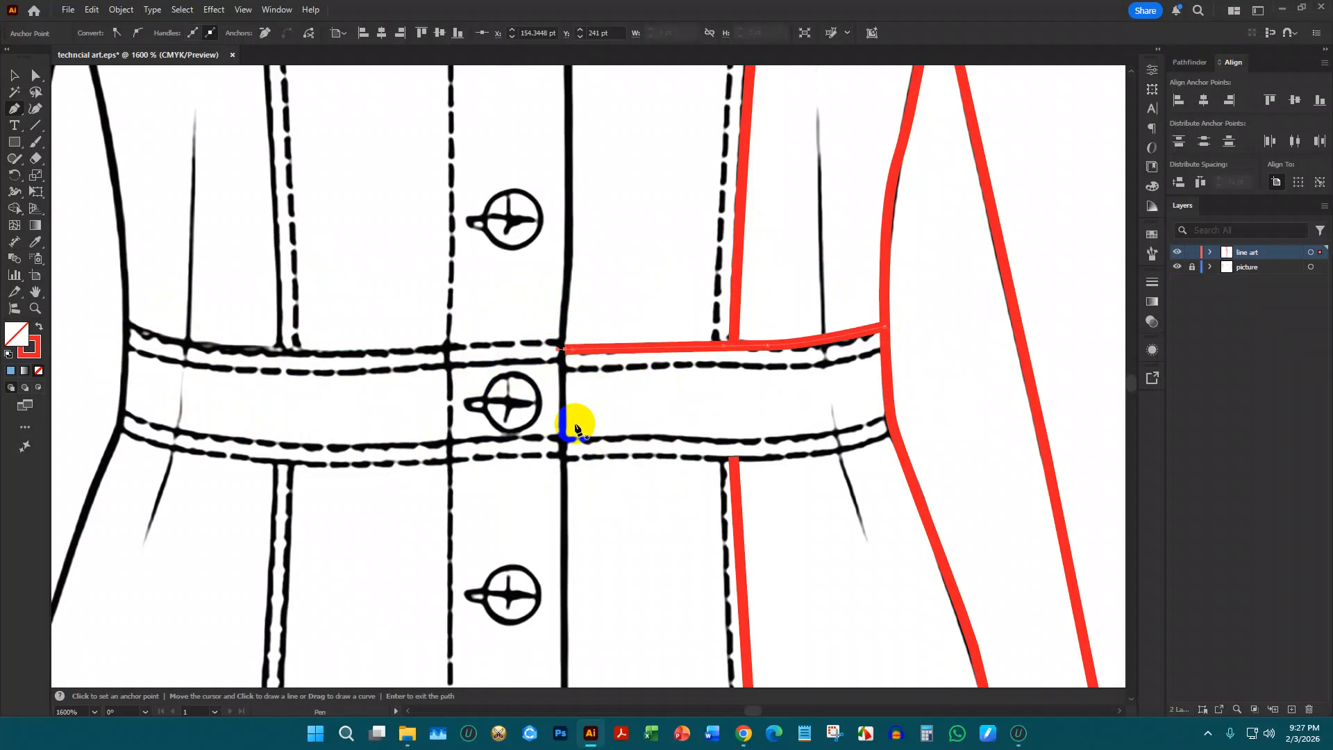
pyautogui.scroll(2, 878, 443)
pyautogui.click(896, 436)
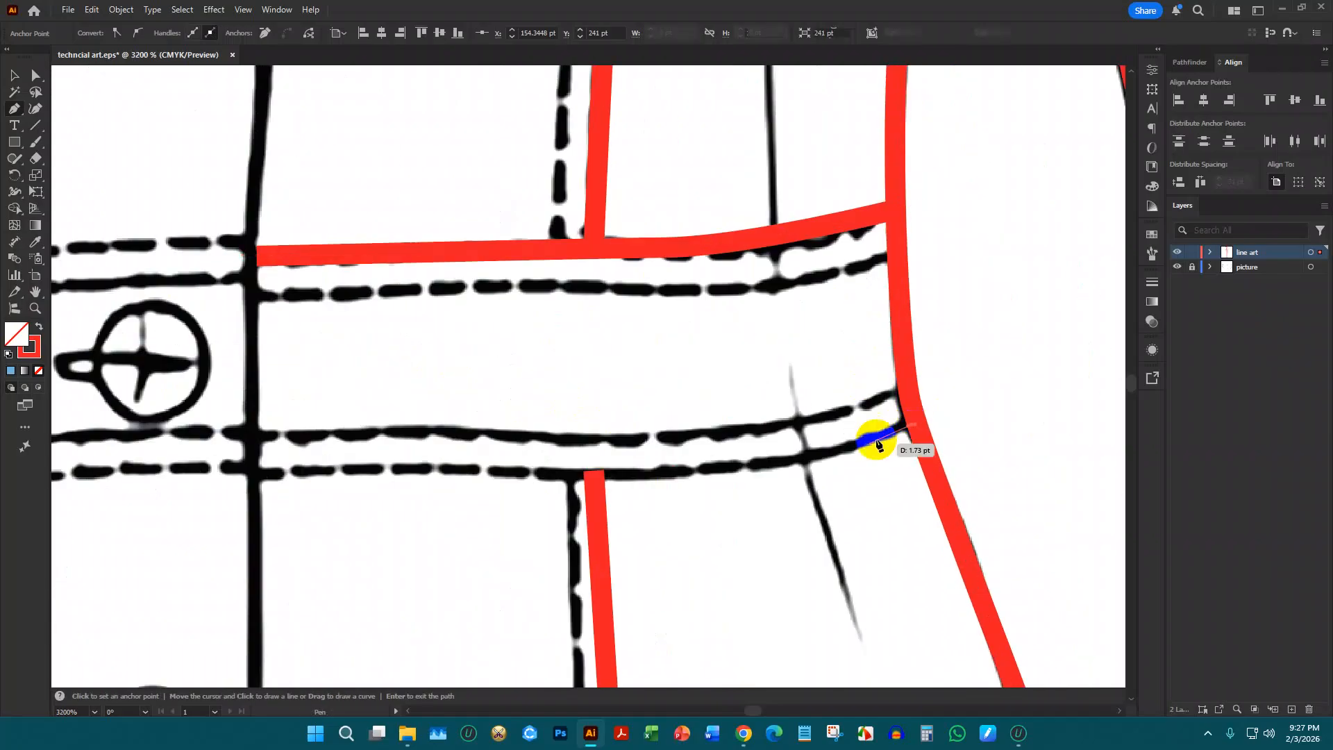
pyautogui.moveTo(670, 471); pyautogui.dragTo(562, 474)
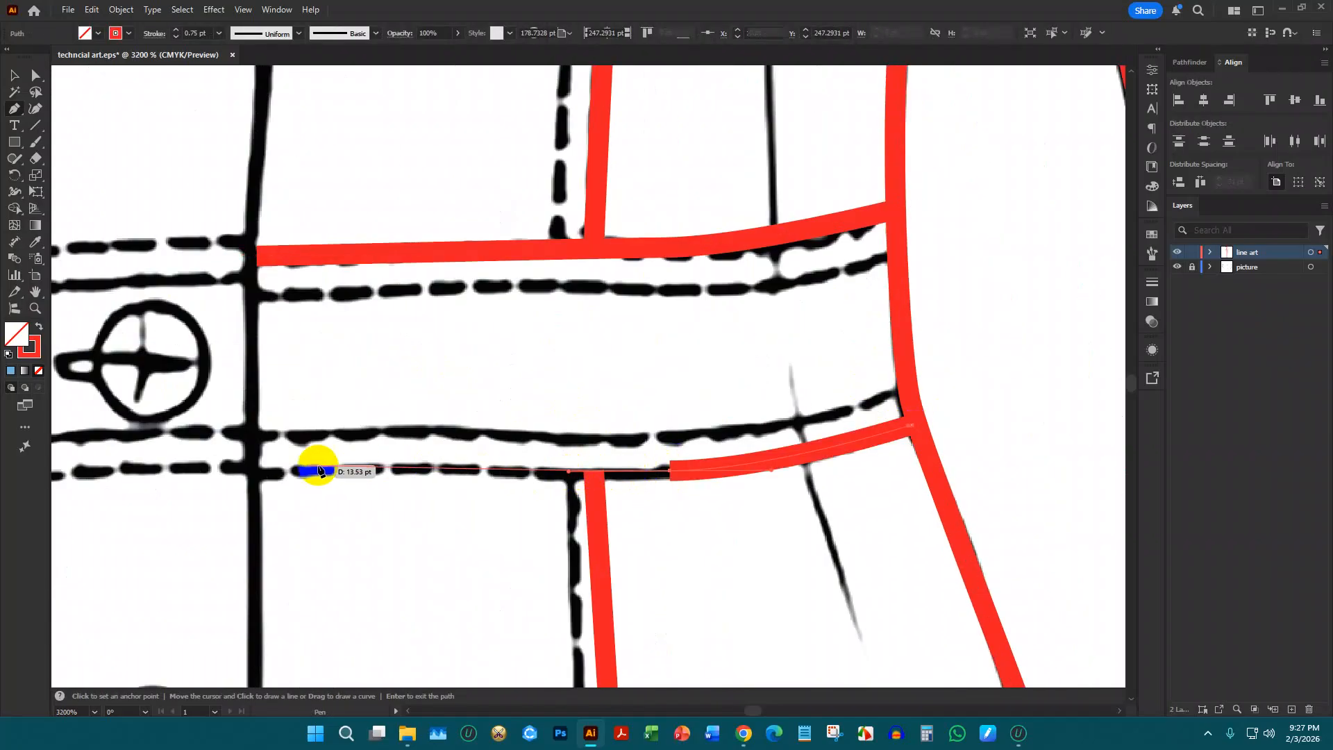
pyautogui.click(249, 474)
pyautogui.scroll(-4, 820, 438)
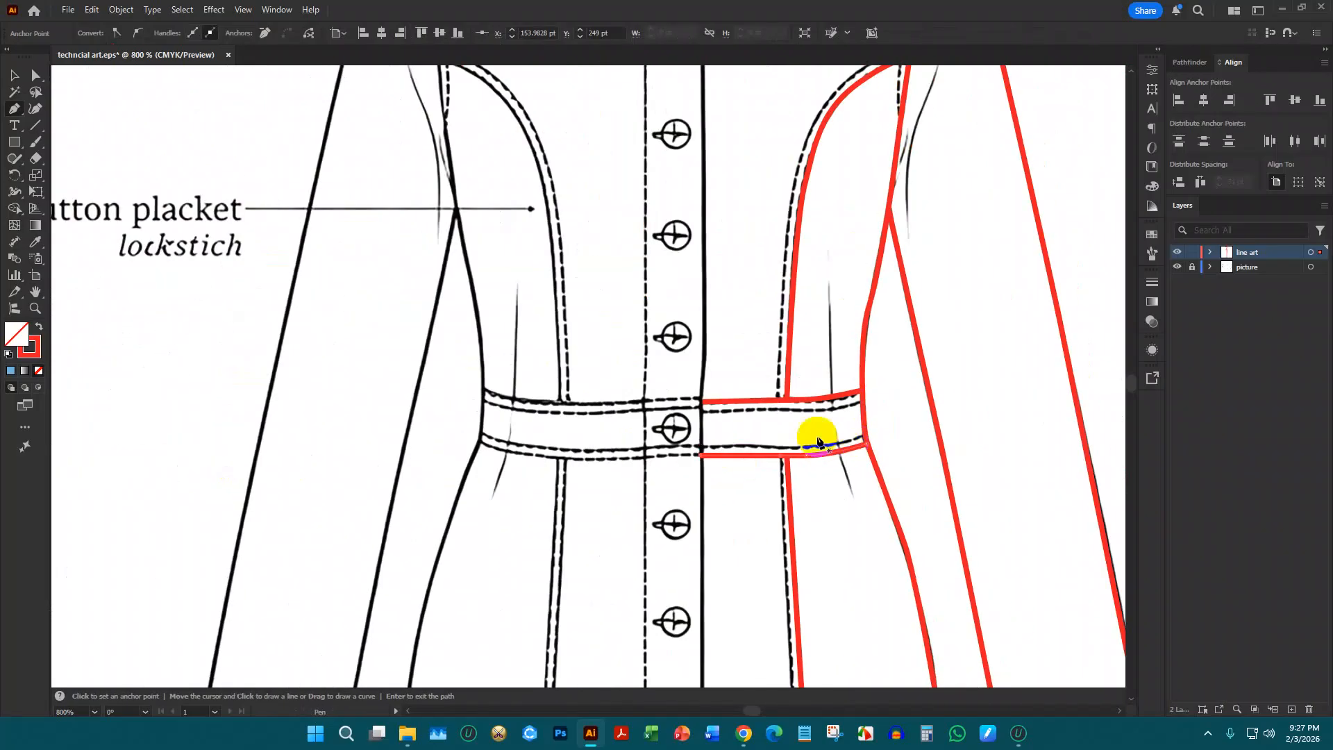
# Examine the front placket, waistband and skirt seams from the waist down to the hem
pyautogui.scroll(2, 694, 441)
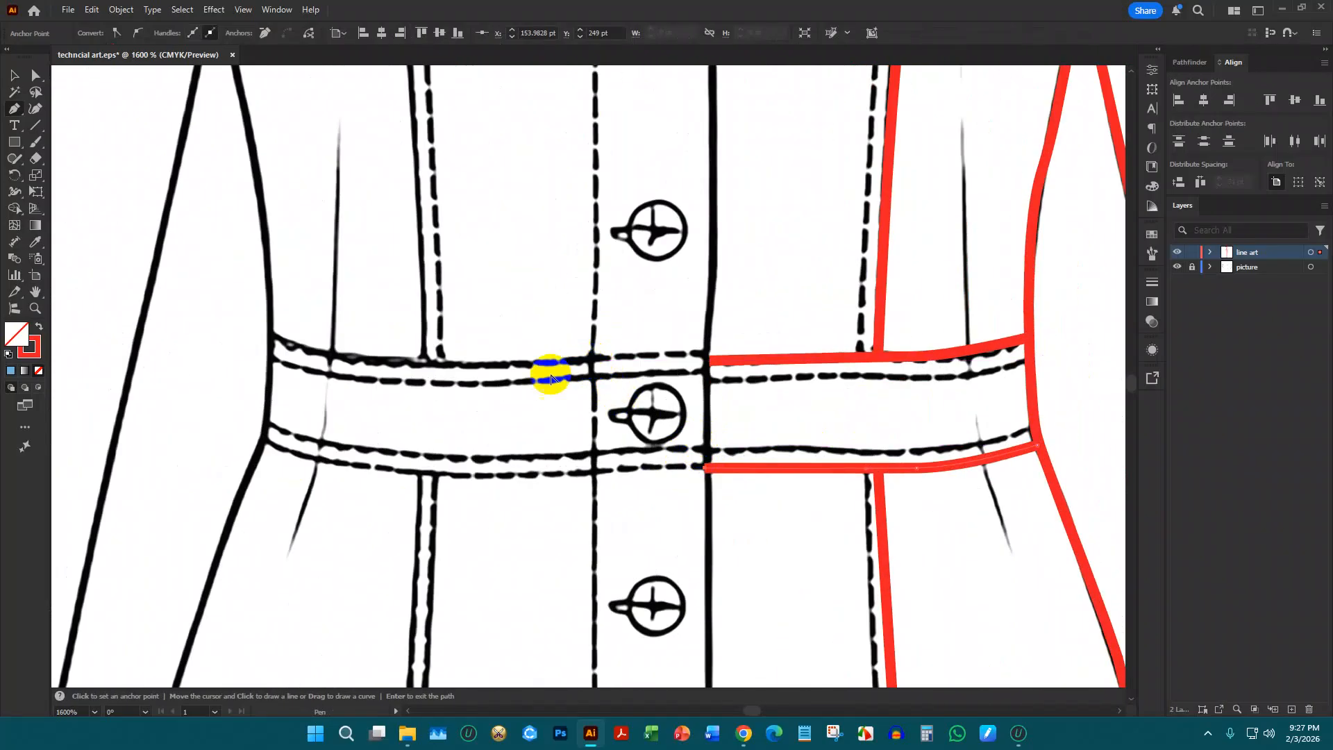
pyautogui.scroll(-2, 555, 379)
pyautogui.scroll(-2, 597, 379)
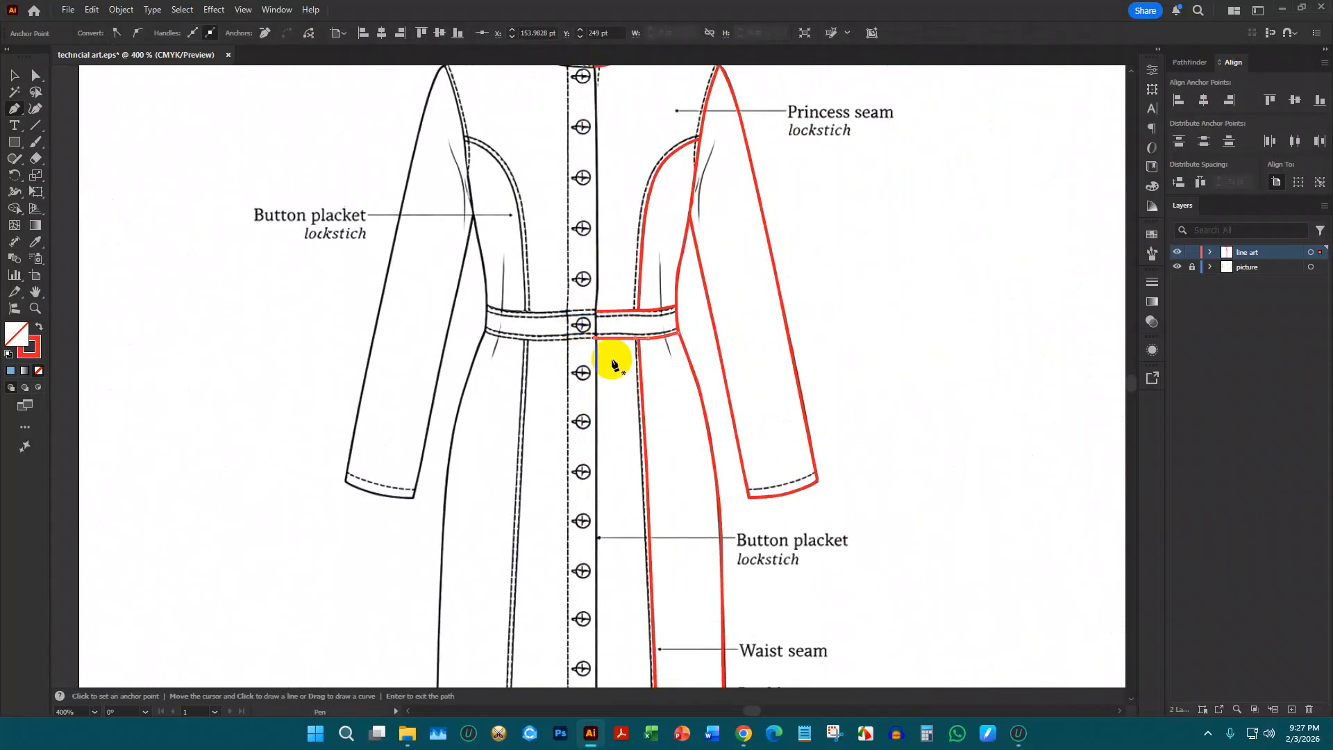
pyautogui.scroll(-5, 608, 373)
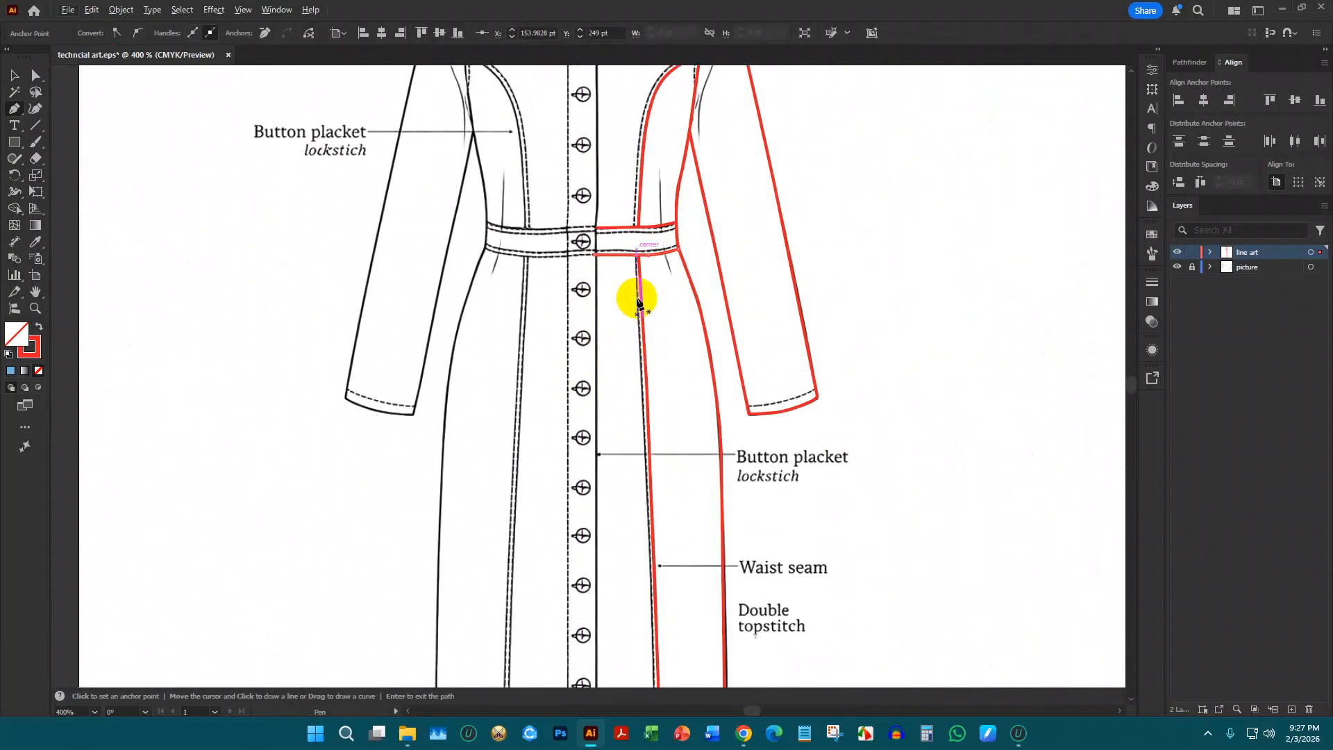
pyautogui.scroll(-7, 633, 356)
pyautogui.scroll(8, 655, 441)
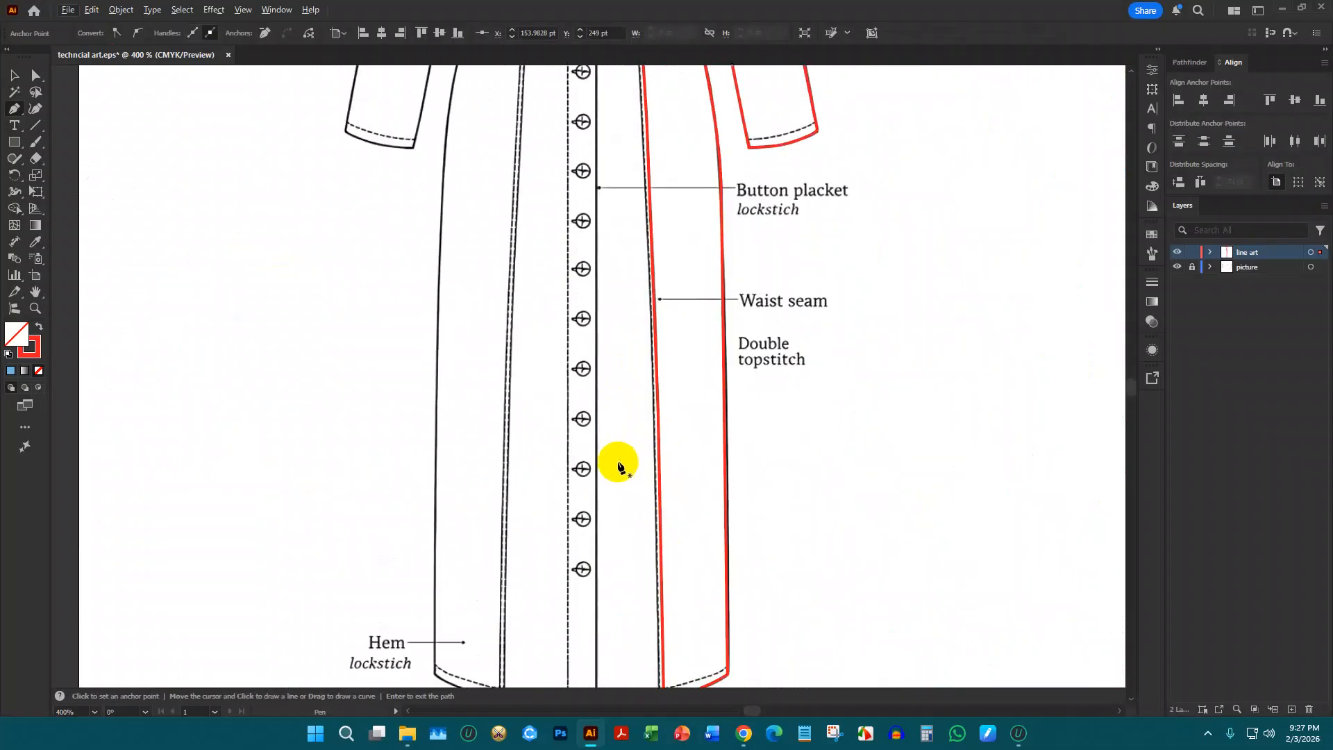
pyautogui.scroll(-3, 615, 423)
pyautogui.scroll(2, 625, 218)
# Trace the front placket's solid edge from the neckline to the hem and around its rounded corner to the dashed placket line
pyautogui.scroll(10, 609, 172)
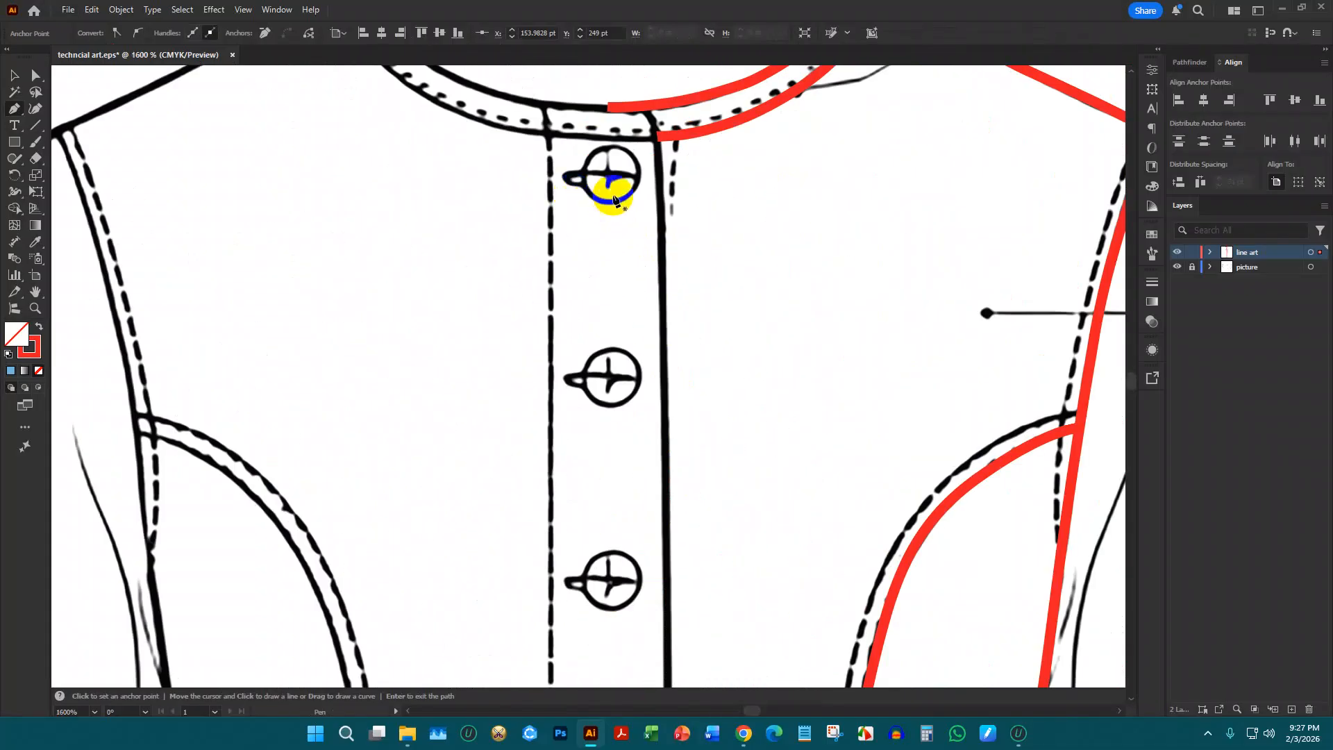
pyautogui.scroll(8, 663, 138)
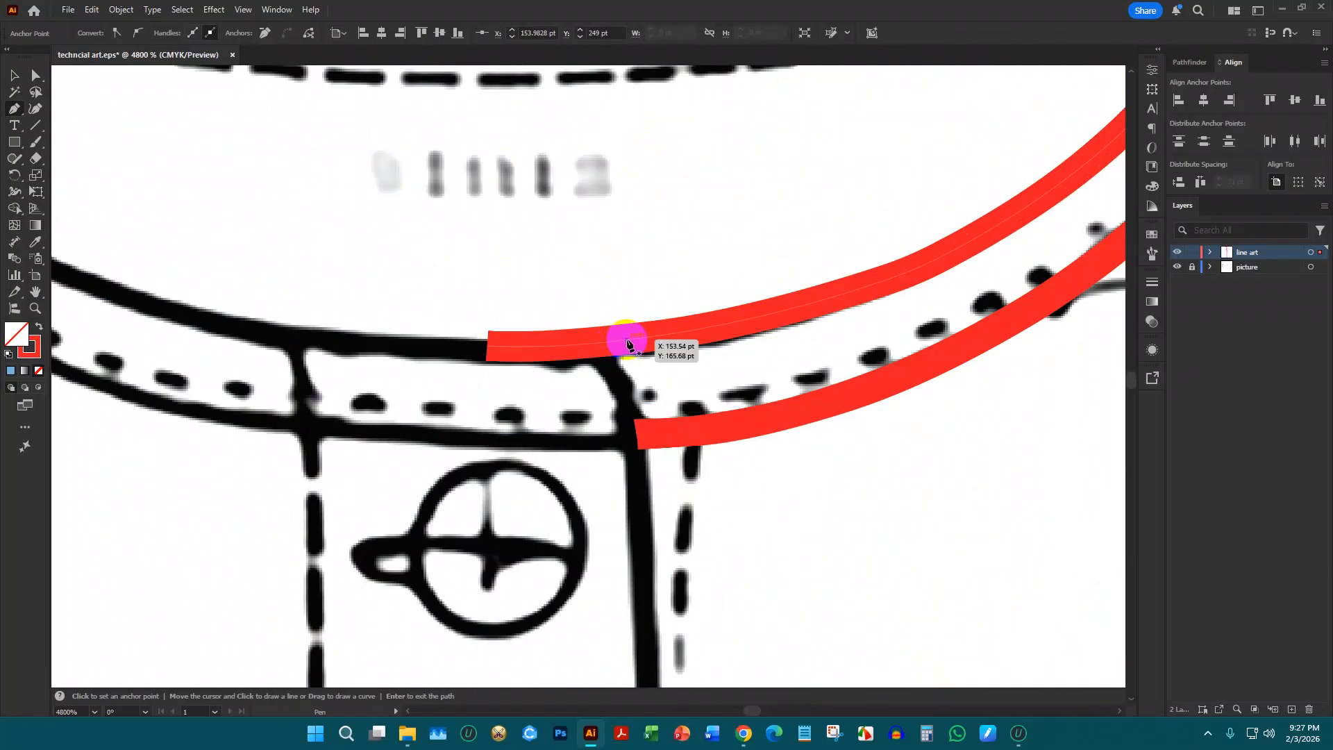
pyautogui.moveTo(628, 344); pyautogui.dragTo(632, 533)
pyautogui.scroll(-6, 634, 500)
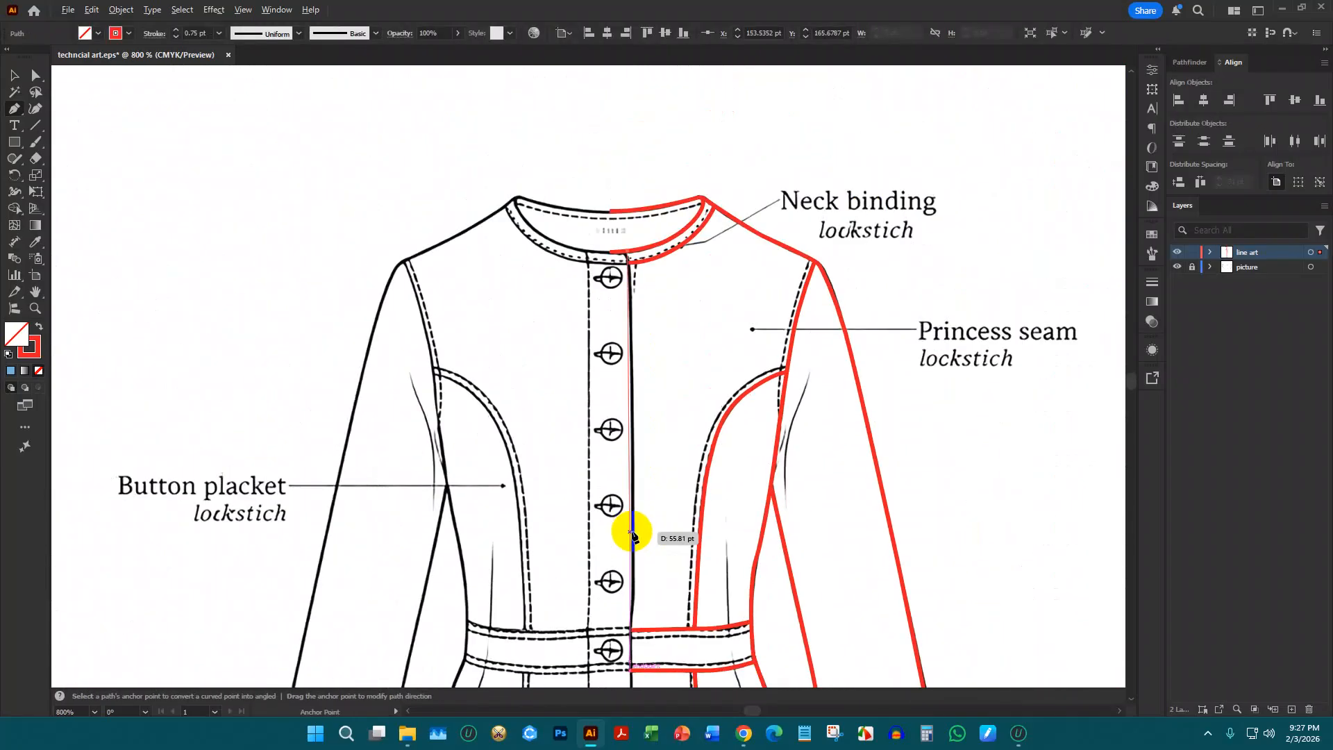
pyautogui.scroll(-13, 632, 533)
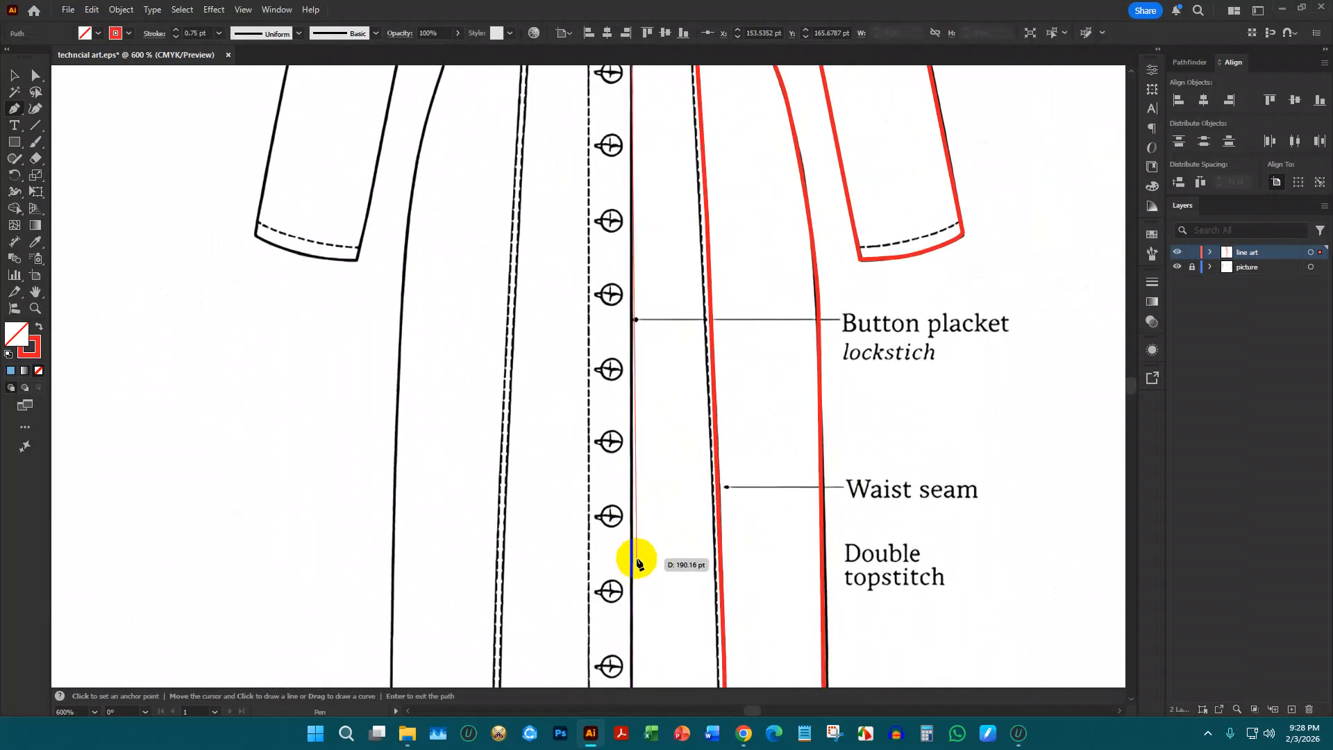
pyautogui.scroll(-12, 635, 549)
pyautogui.scroll(5, 628, 527)
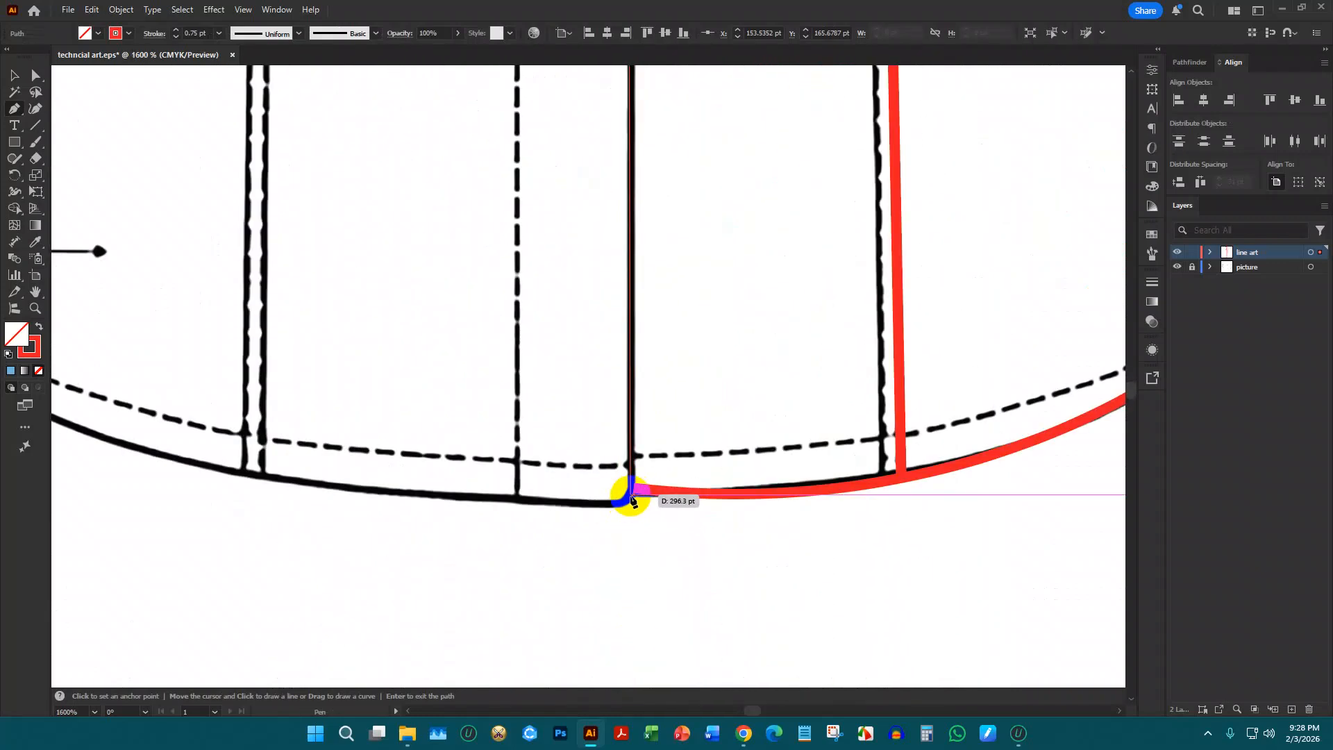
pyautogui.click(631, 496)
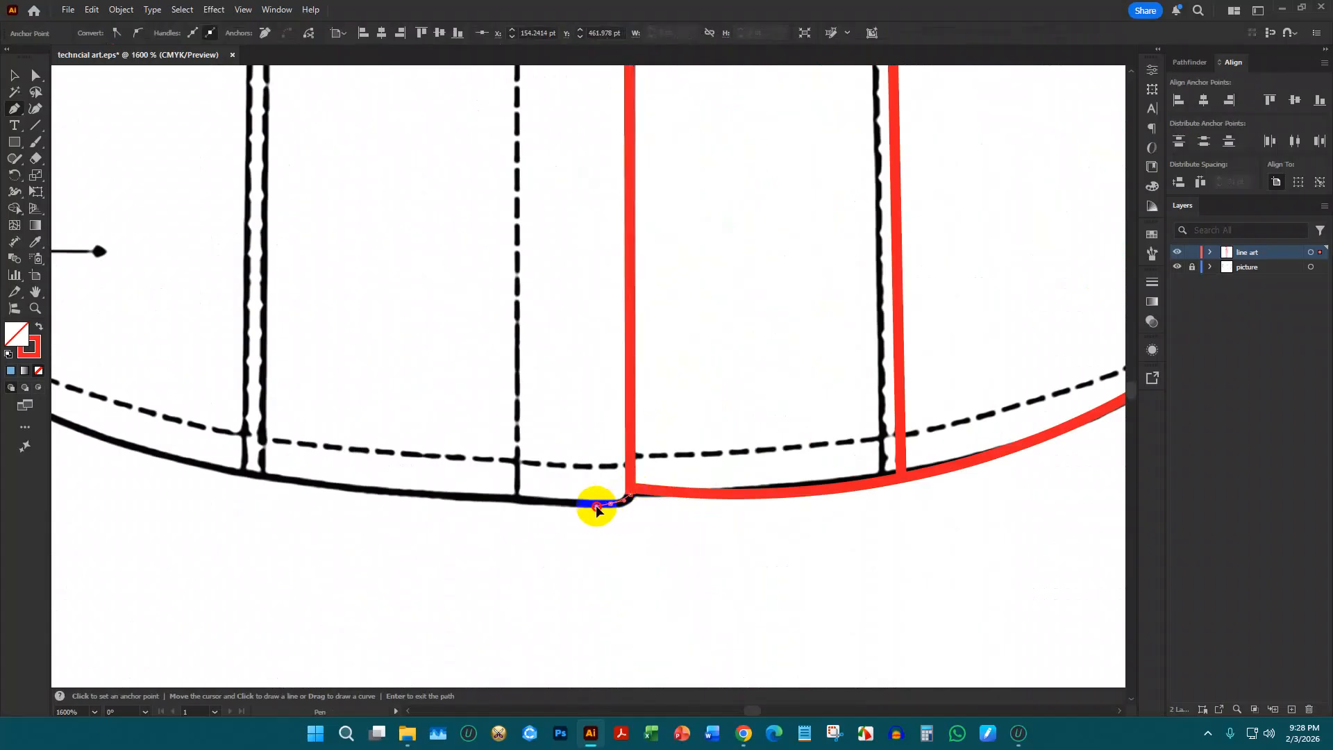
pyautogui.moveTo(587, 511); pyautogui.dragTo(583, 507)
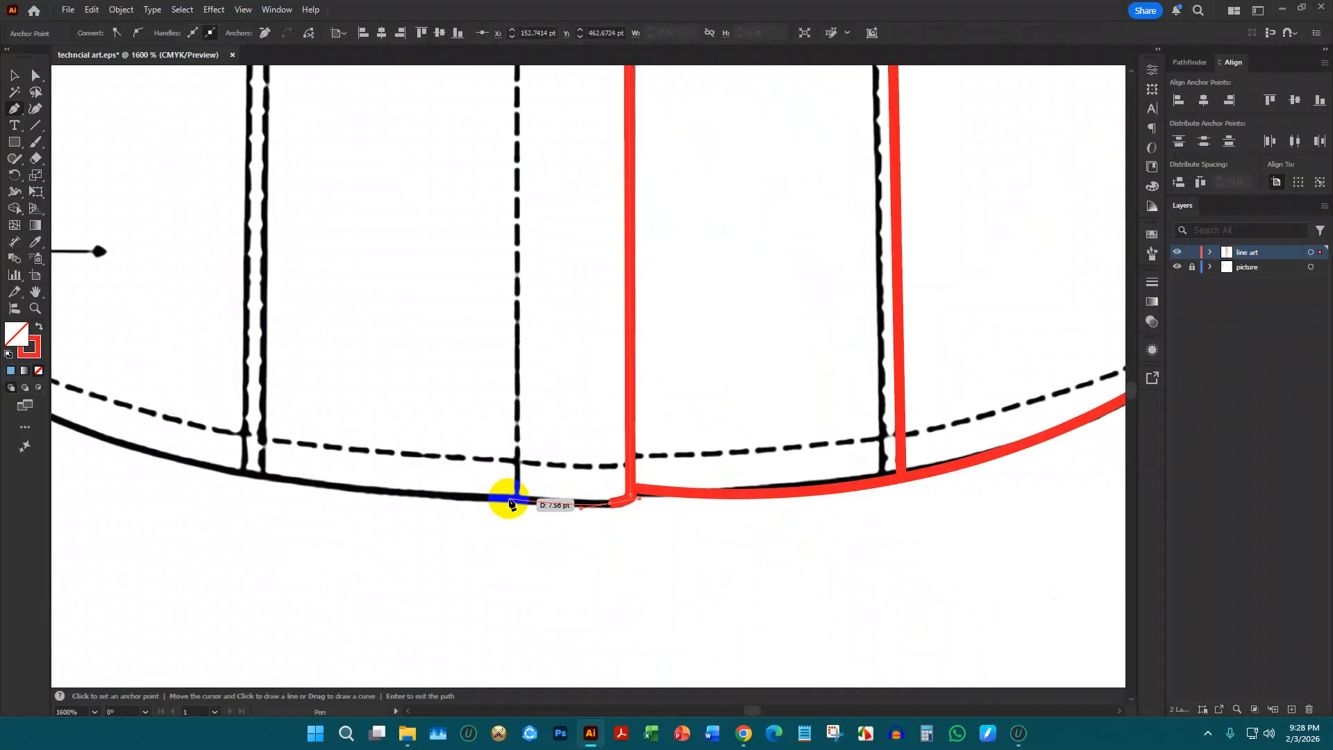
pyautogui.moveTo(510, 500); pyautogui.dragTo(545, 519)
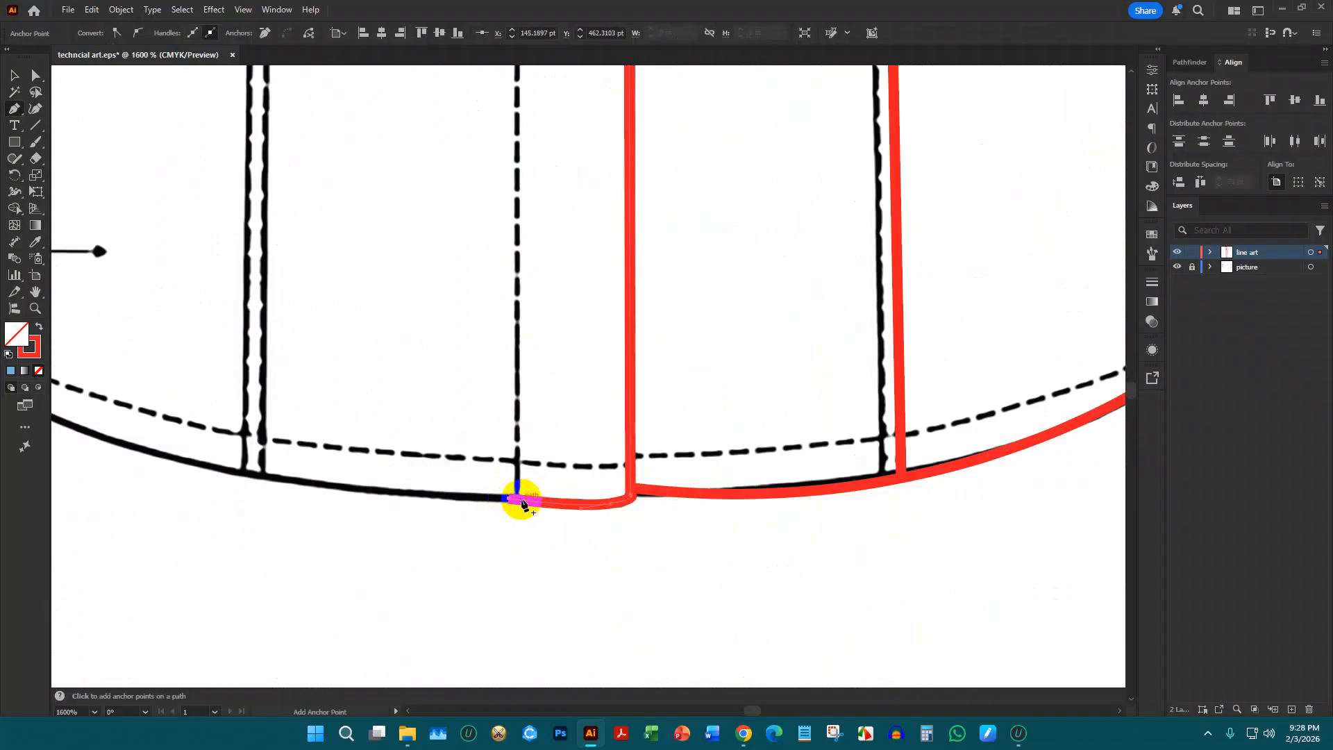
# Trace the dashed placket line as a separate straight path from the hem up to the neckline, then end and deselect it
pyautogui.scroll(-3, 562, 354)
pyautogui.scroll(8, 552, 313)
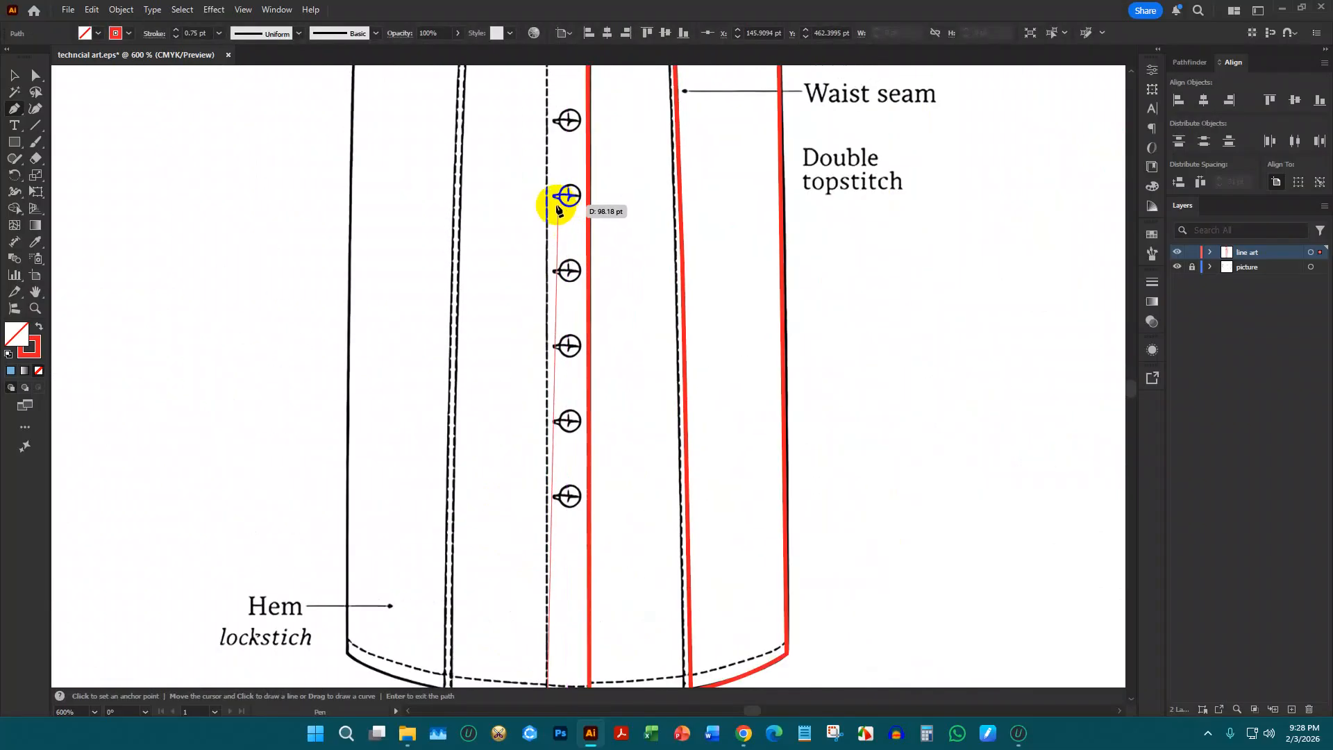
pyautogui.scroll(10, 532, 221)
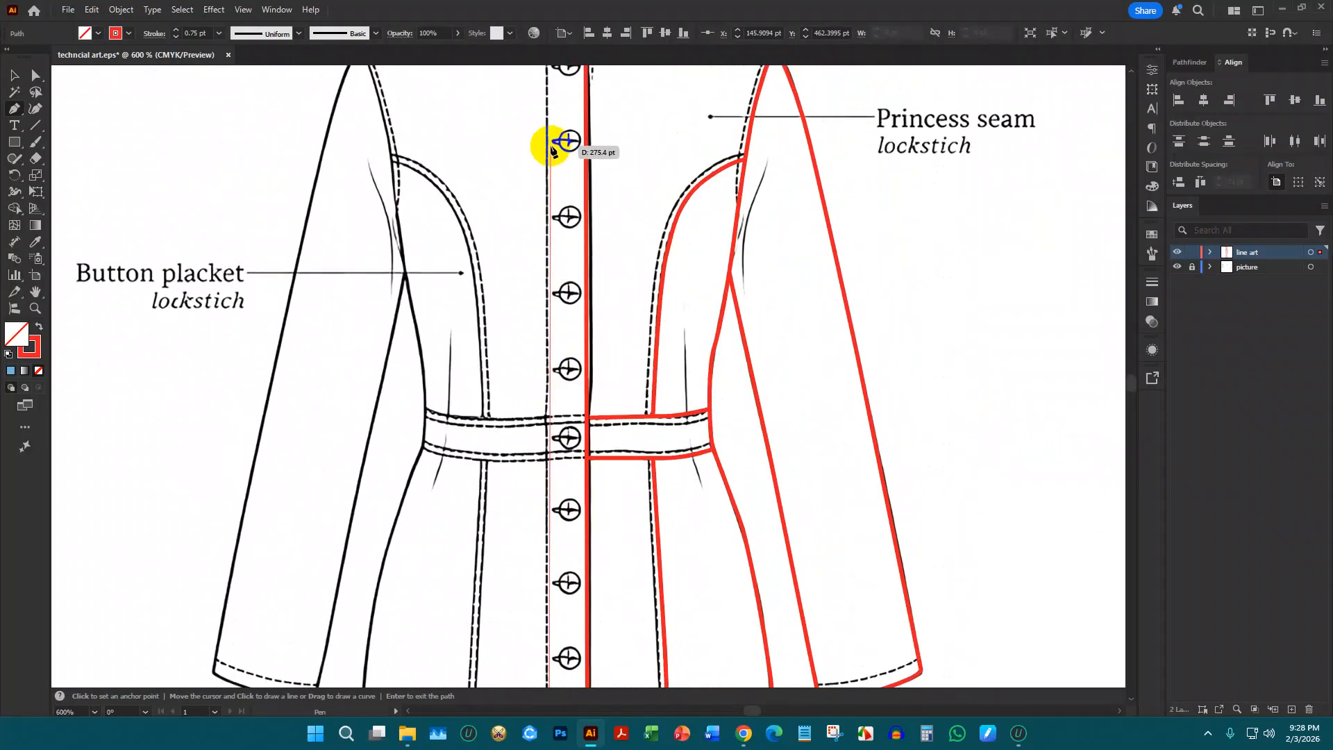
pyautogui.scroll(5, 551, 162)
pyautogui.scroll(2, 554, 238)
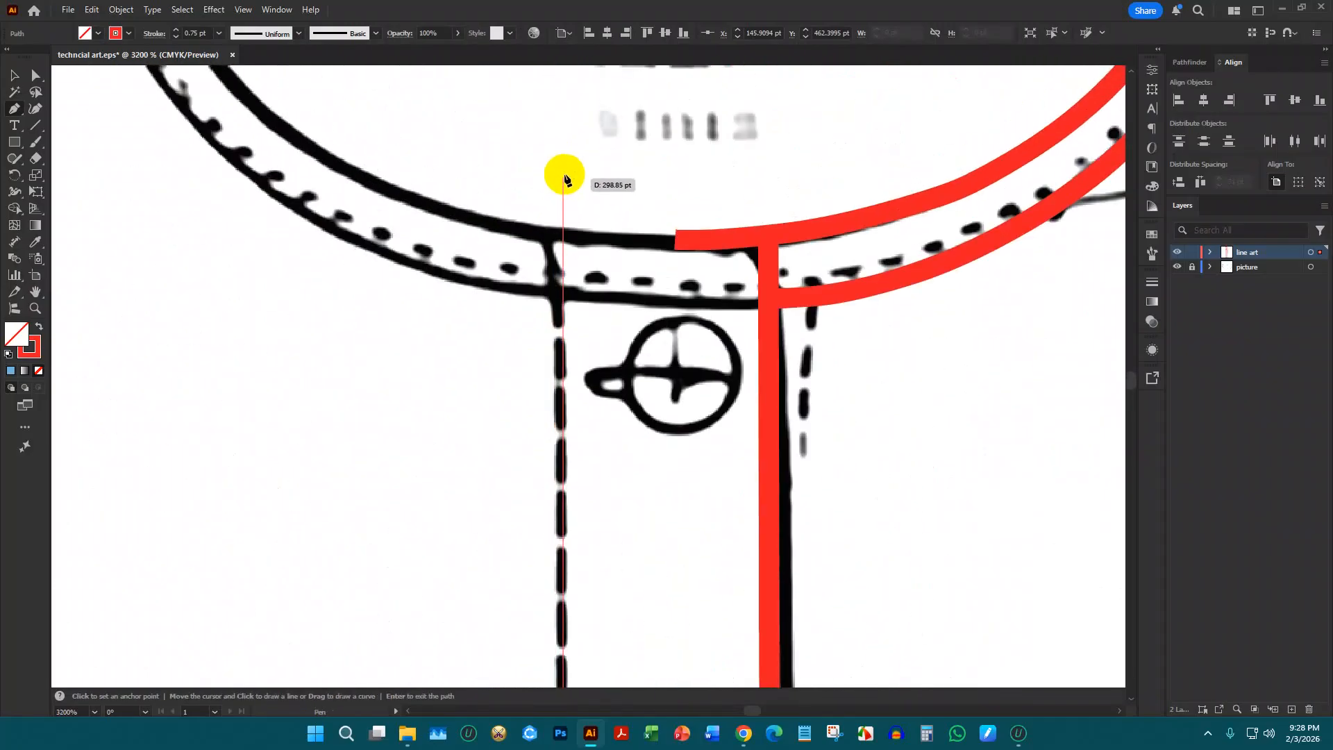
pyautogui.click(561, 238)
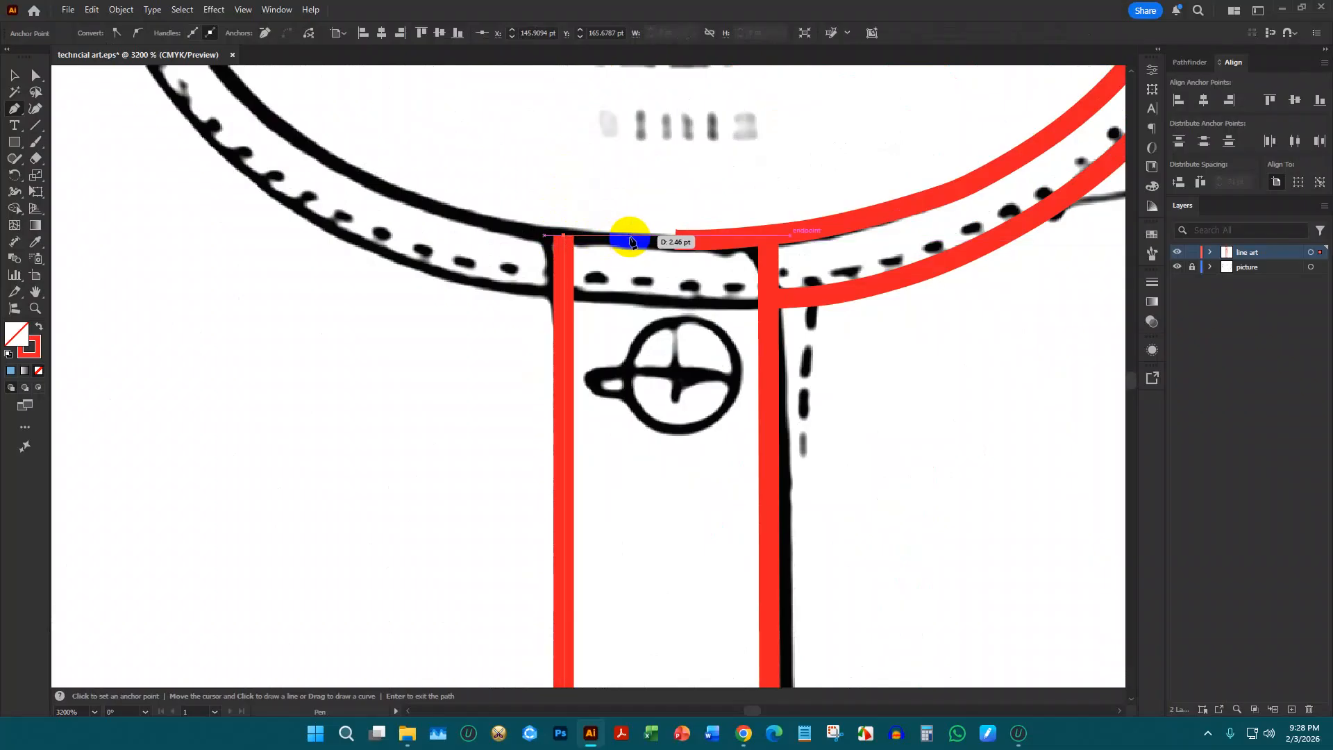
pyautogui.press('Return')
pyautogui.scroll(-8, 430, 239)
pyautogui.click(14, 75)
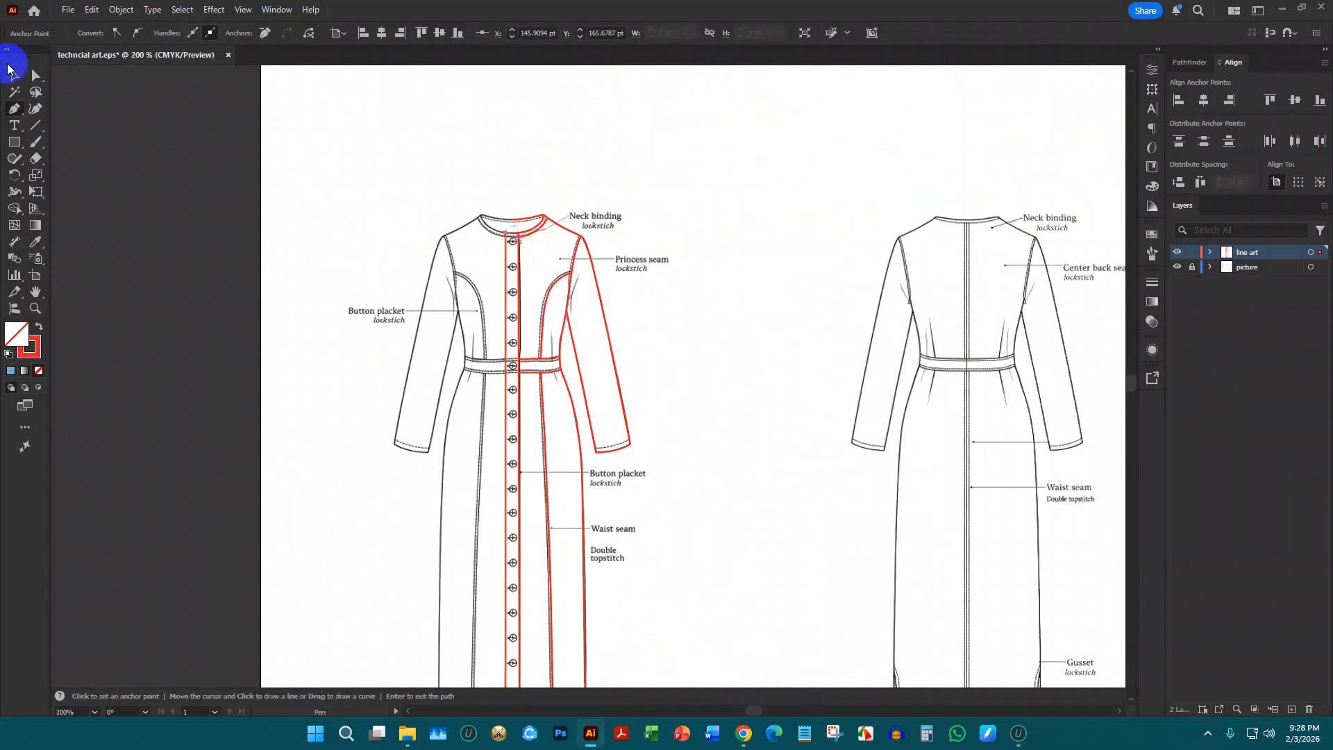
pyautogui.click(669, 272)
# Review the traced right half, covering the armhole, sleeve hem, skirt and bodice, for lines still untraced
pyautogui.scroll(4, 568, 303)
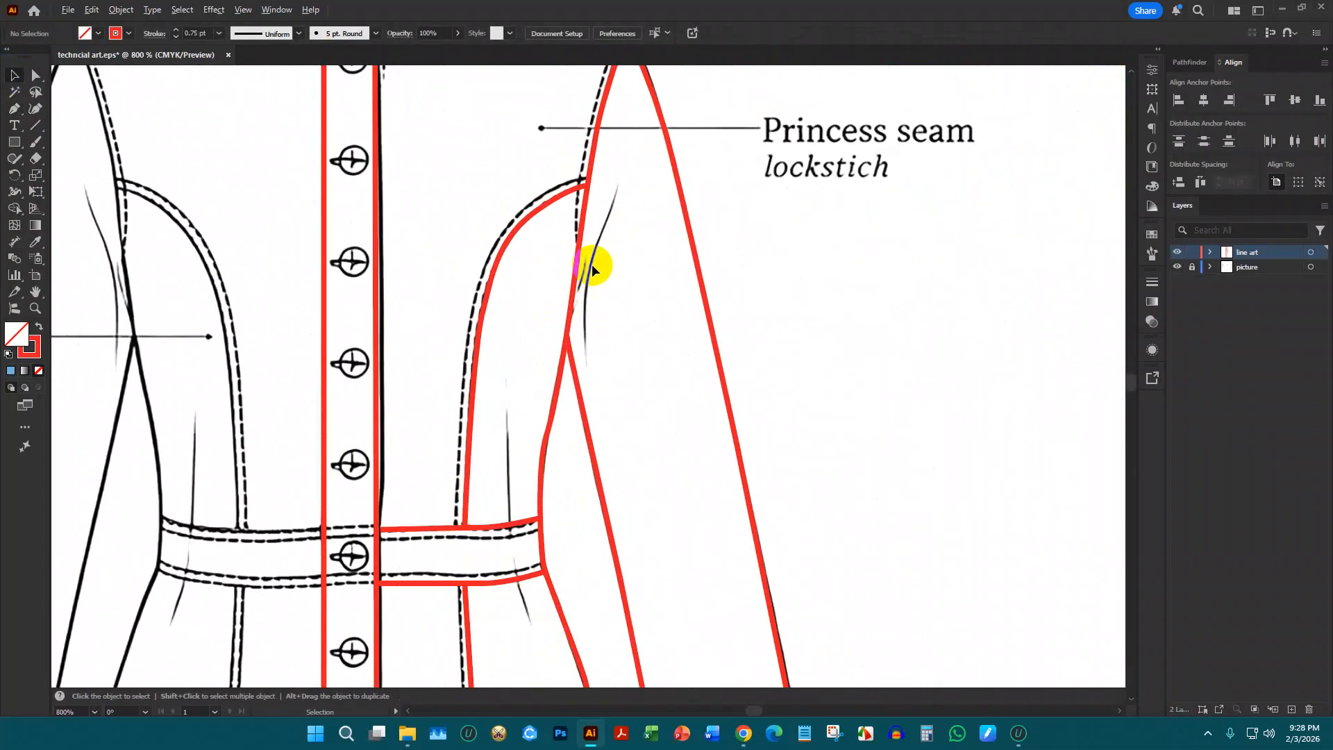
pyautogui.scroll(-3, 593, 266)
pyautogui.scroll(-2, 645, 325)
pyautogui.scroll(4, 645, 325)
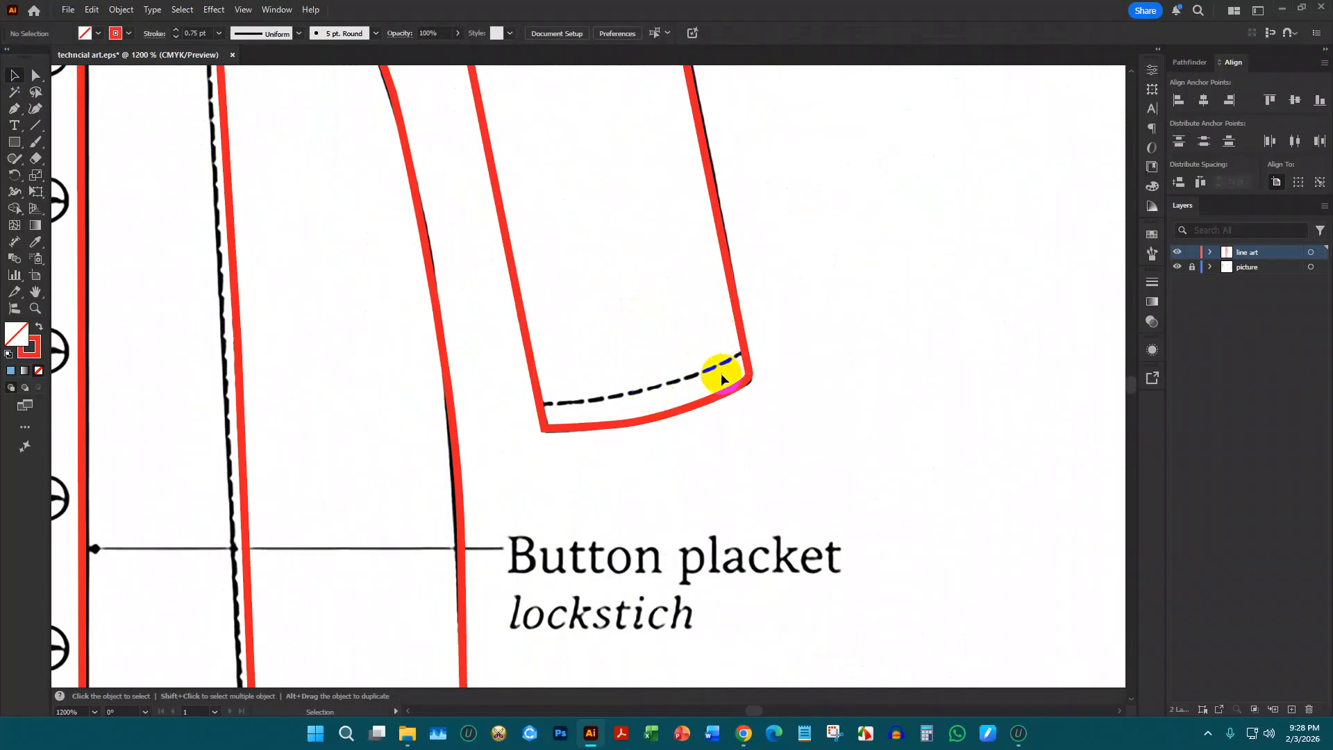
pyautogui.scroll(-3, 810, 372)
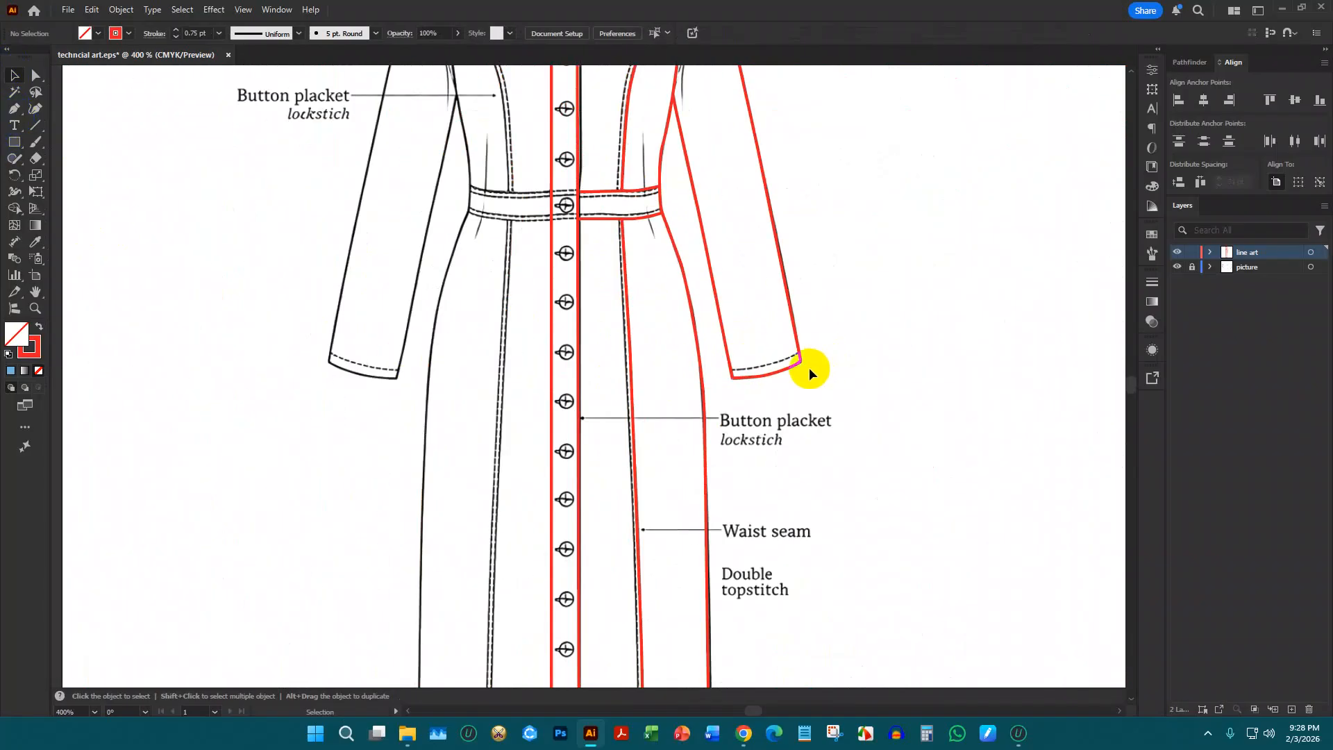
pyautogui.scroll(-2, 669, 393)
pyautogui.scroll(-2, 656, 537)
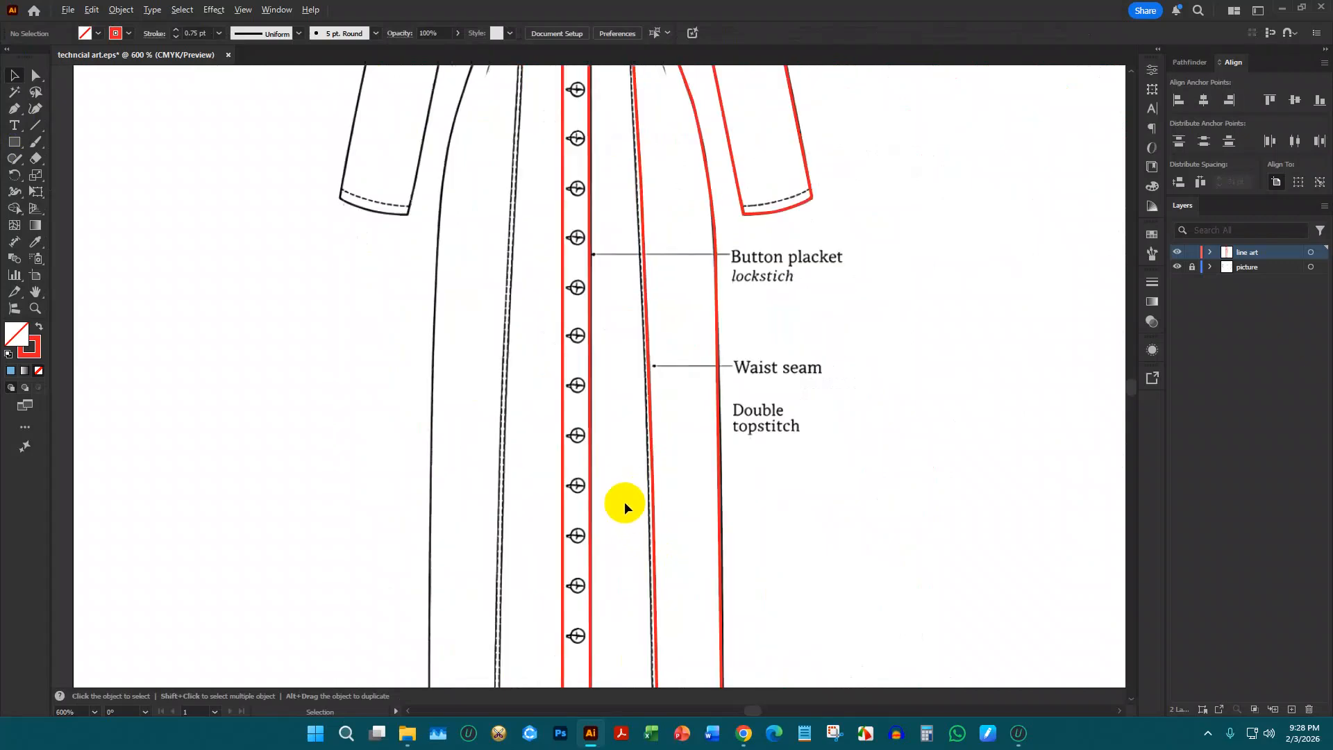
pyautogui.scroll(6, 625, 506)
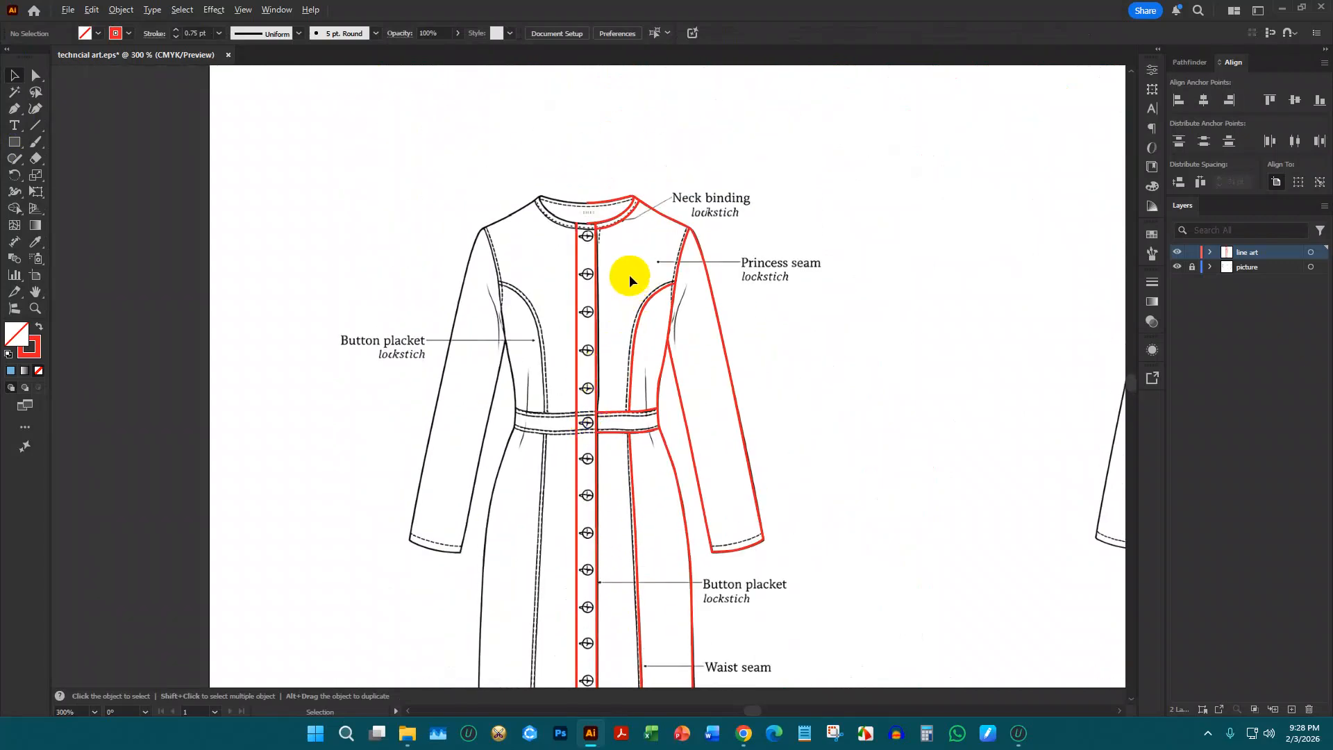
pyautogui.scroll(3, 629, 274)
pyautogui.scroll(-2, 551, 268)
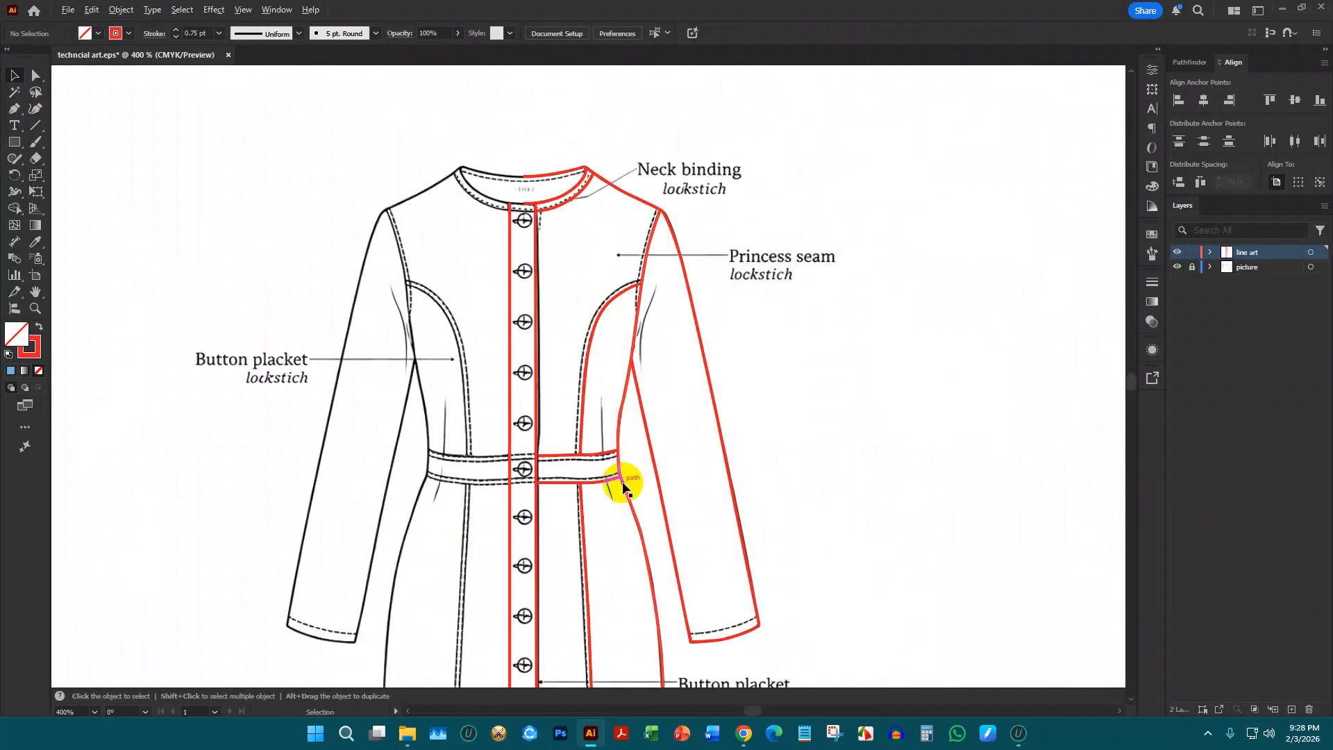
# Trace the short slanted fold line below the waistband's lower edge near the right side seam as a straight path
pyautogui.scroll(3, 623, 486)
pyautogui.click(14, 110)
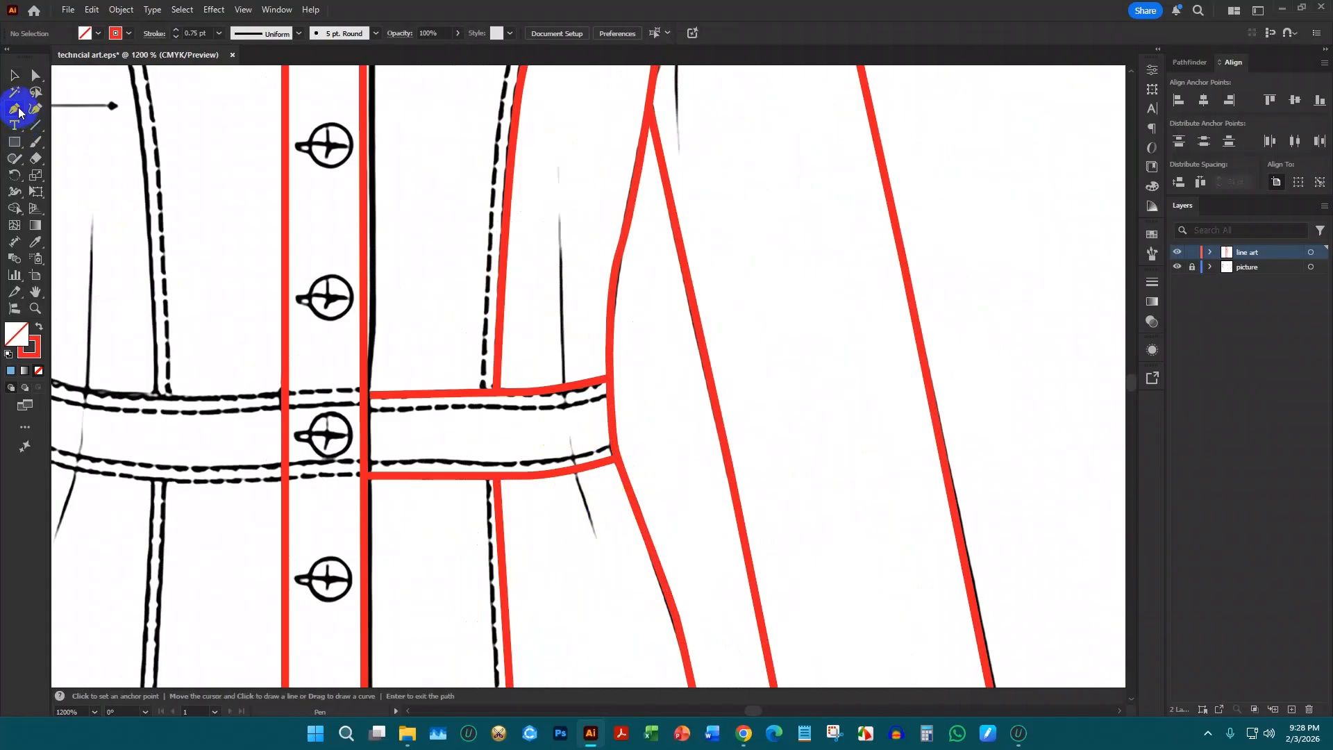
pyautogui.scroll(3, 611, 462)
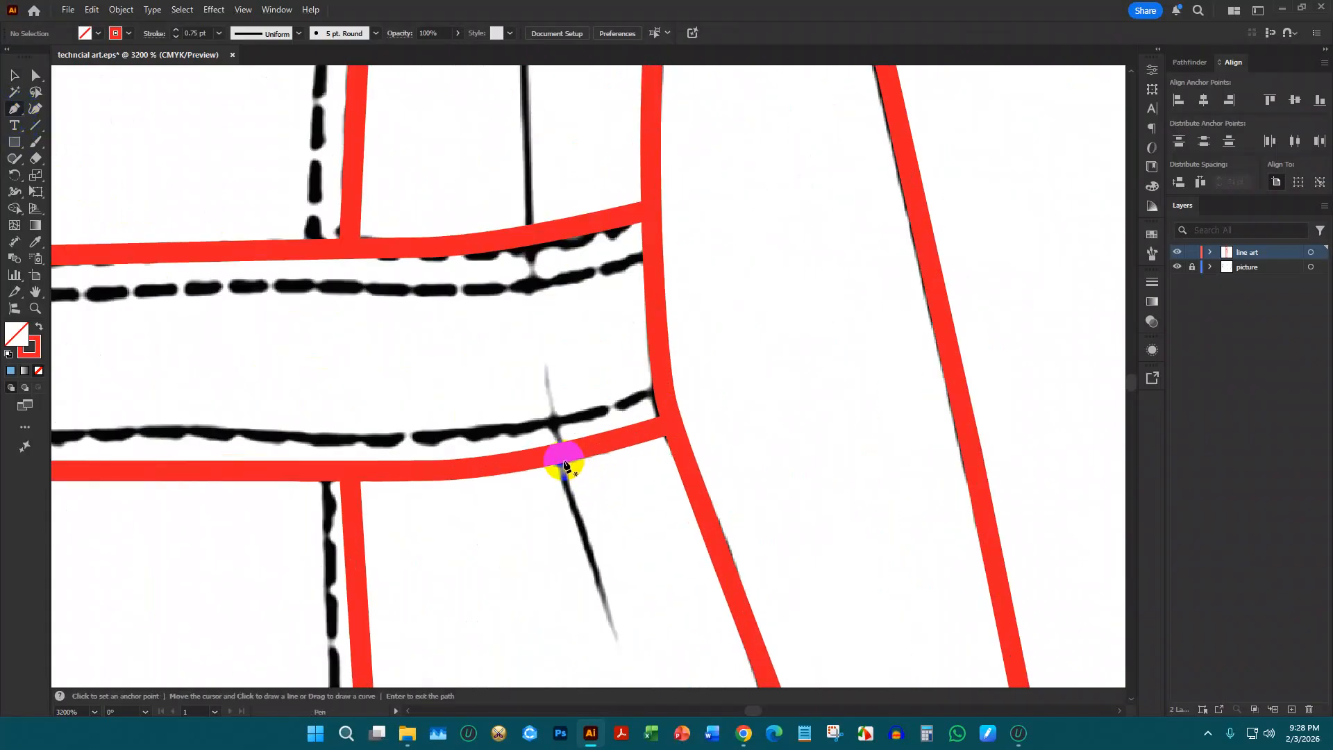
pyautogui.click(561, 460)
pyautogui.scroll(-1, 619, 619)
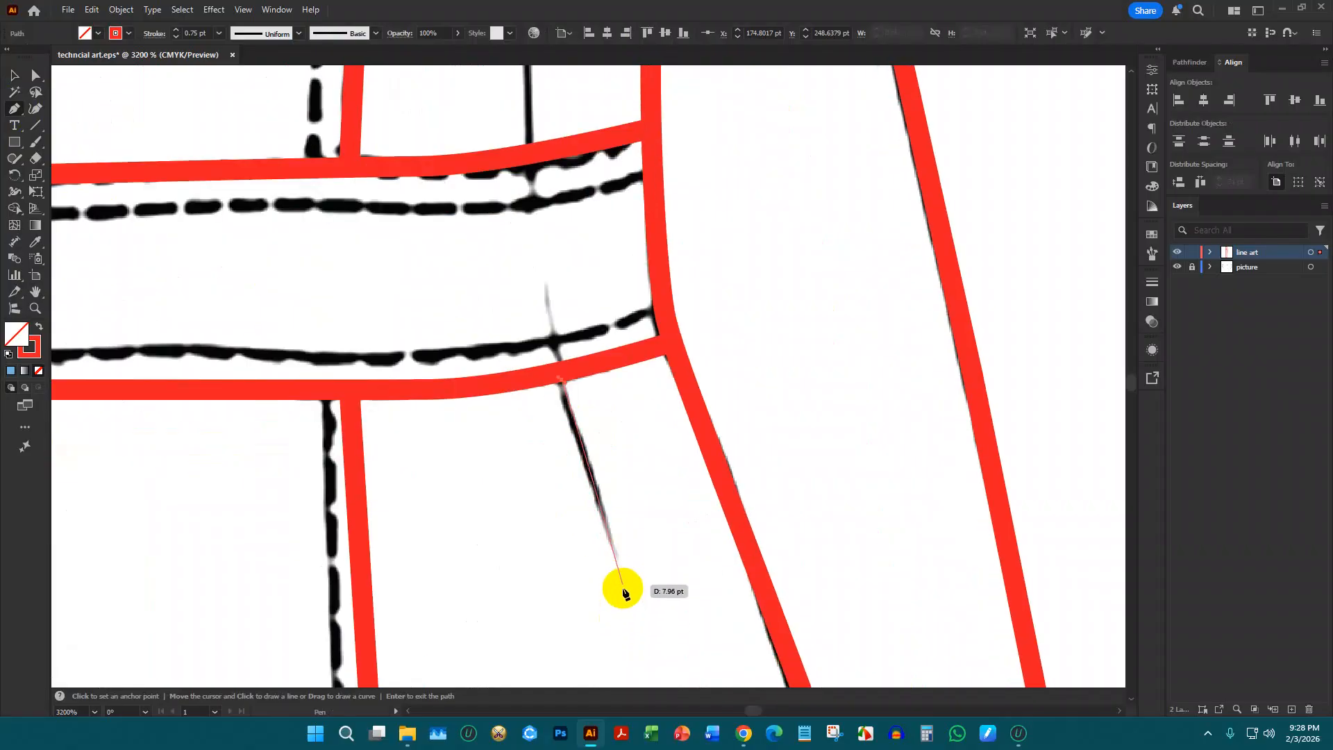
pyautogui.click(623, 575)
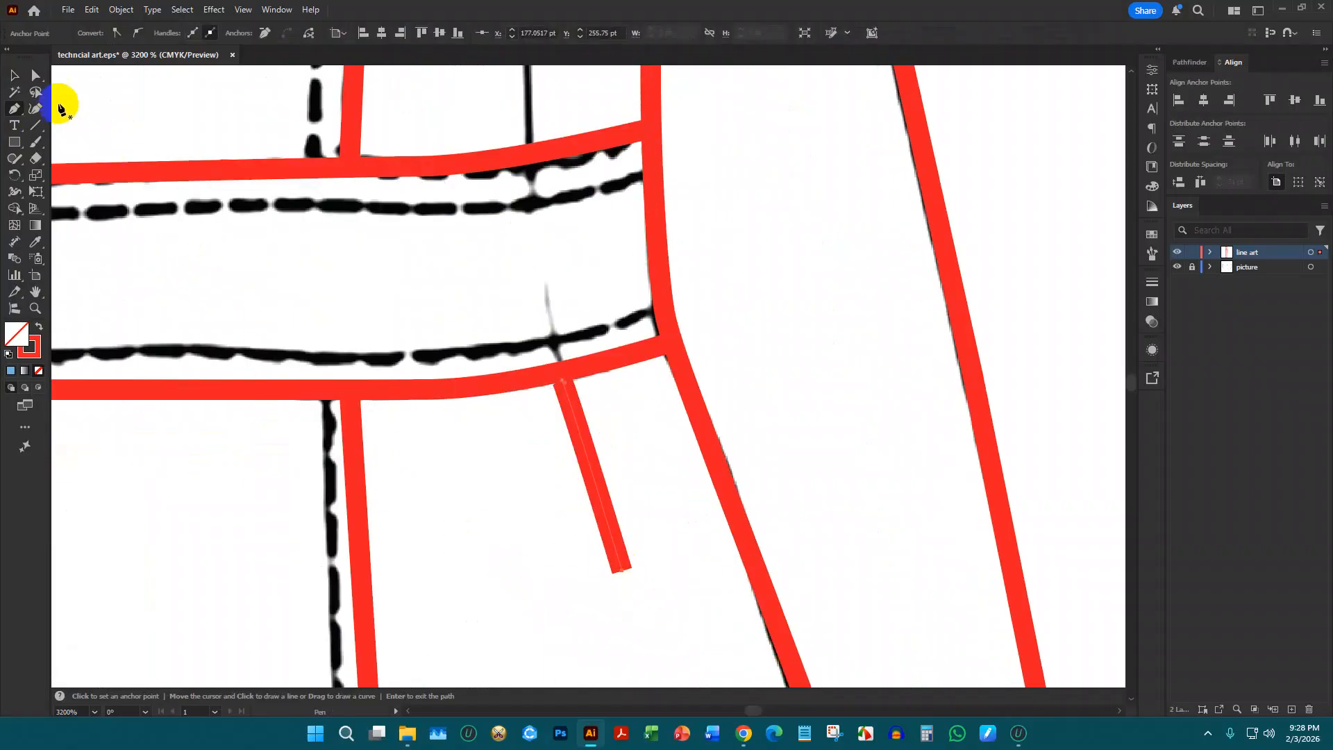
pyautogui.click(21, 77)
# Trace the vertical fold line from the waistband's upper edge up into the right bodice as a separate straight path
pyautogui.scroll(1, 227, 167)
pyautogui.click(21, 106)
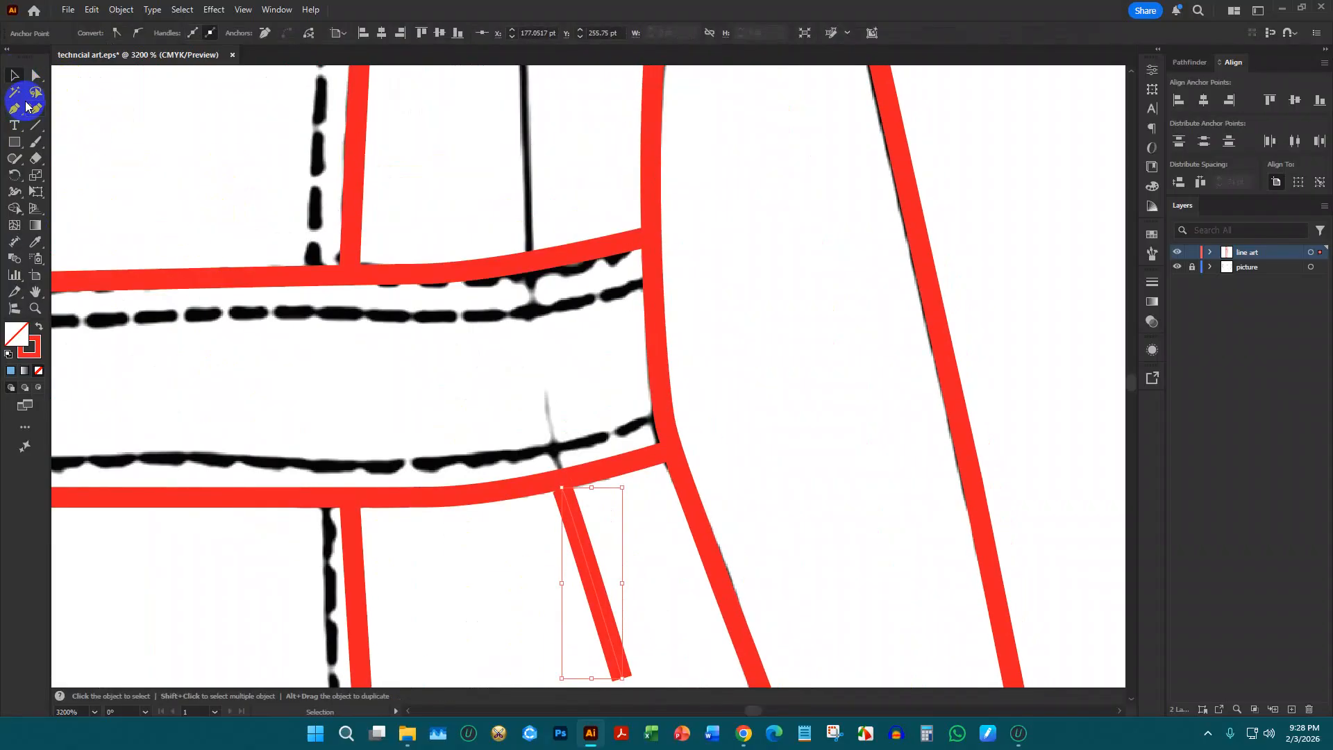
pyautogui.scroll(2, 582, 347)
pyautogui.click(530, 382)
pyautogui.scroll(2, 530, 381)
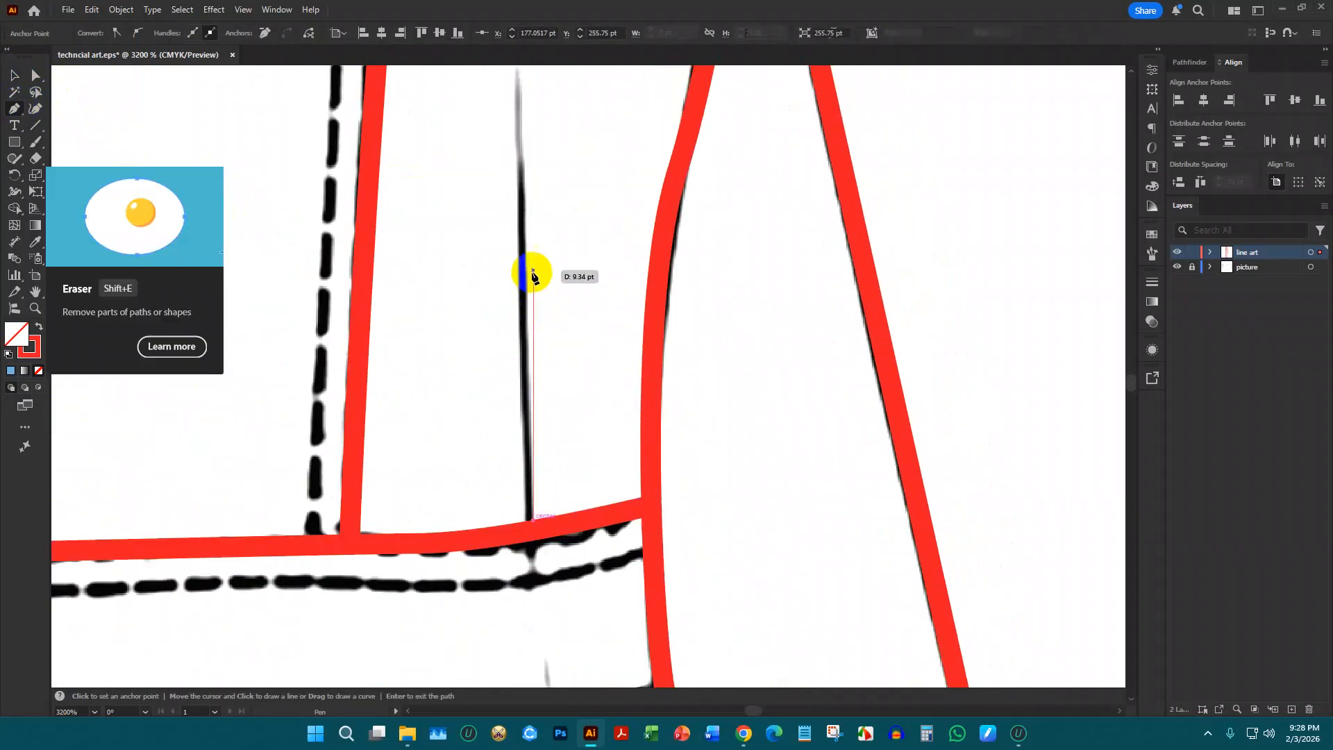
pyautogui.click(520, 179)
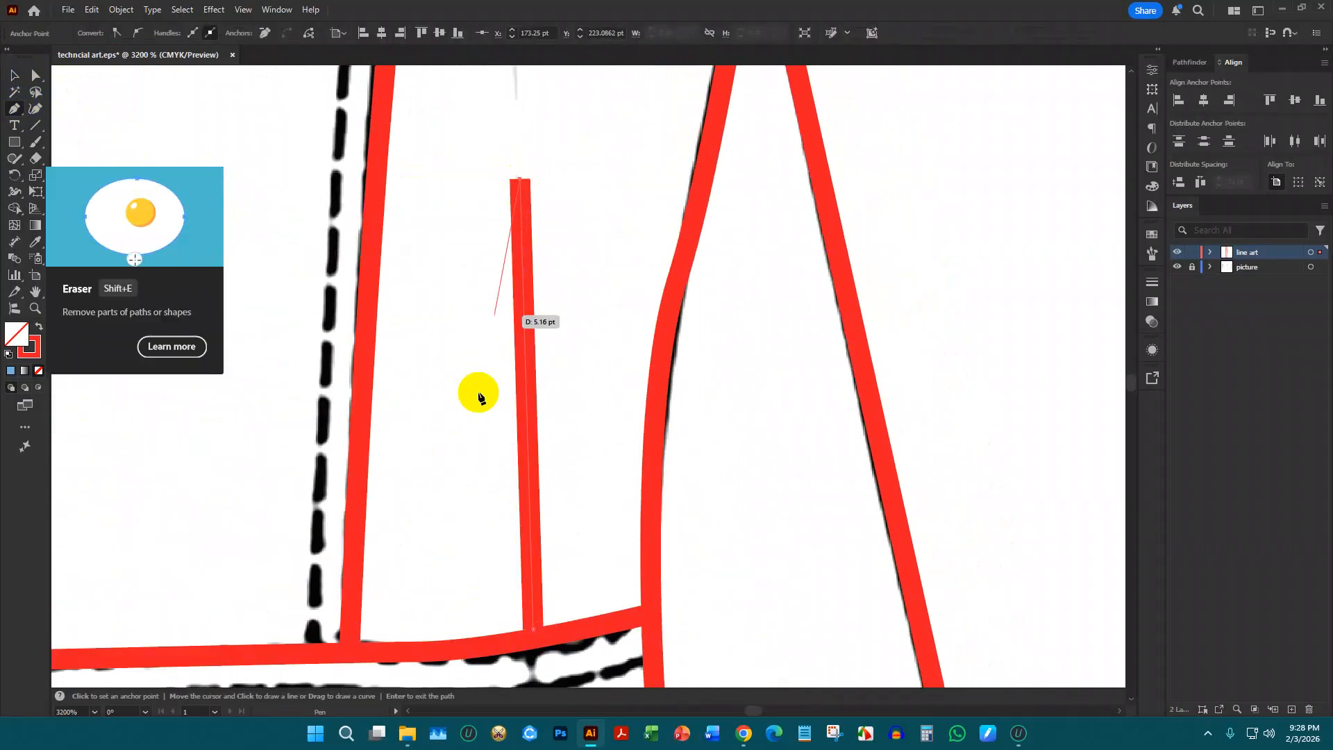
pyautogui.click(10, 74)
# Give the bodice fold line above the waistband the triangular width profile so its stroke tapers upward, and deselect it
pyautogui.scroll(-2, 548, 194)
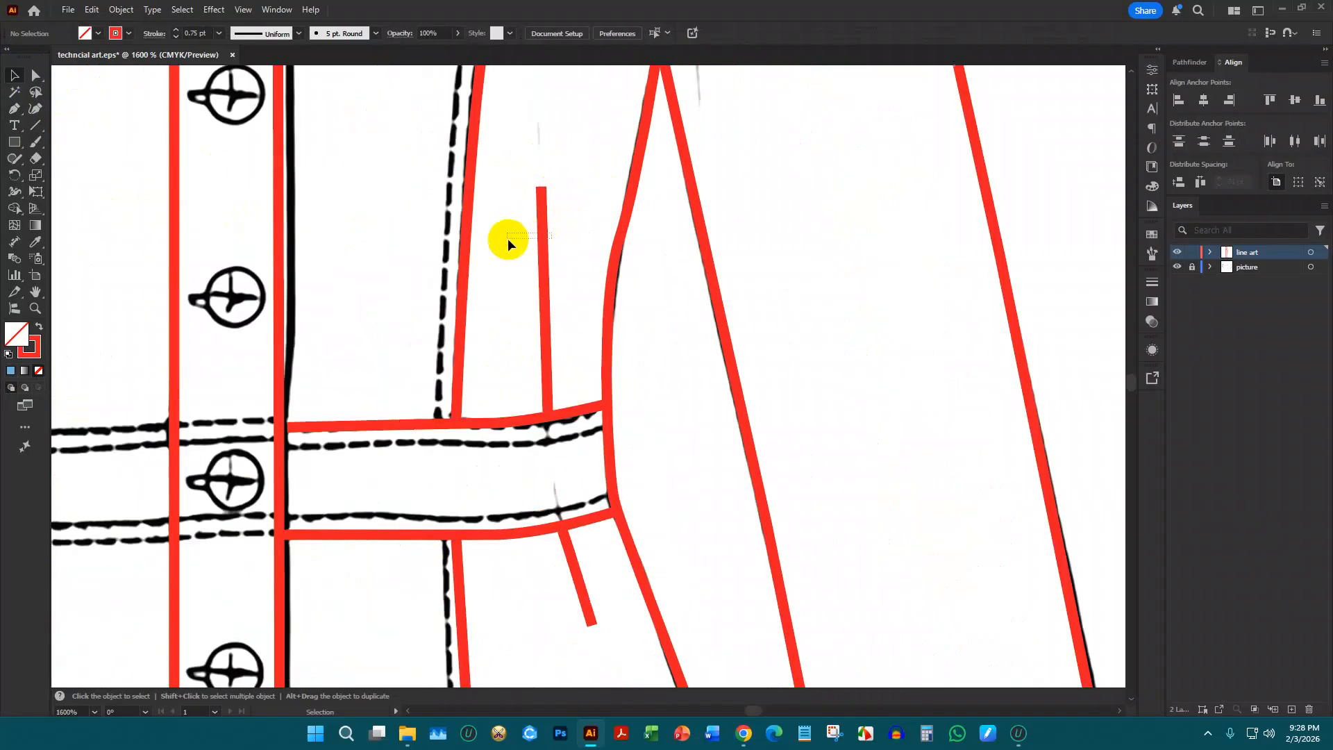
pyautogui.scroll(2, 695, 291)
pyautogui.click(1152, 281)
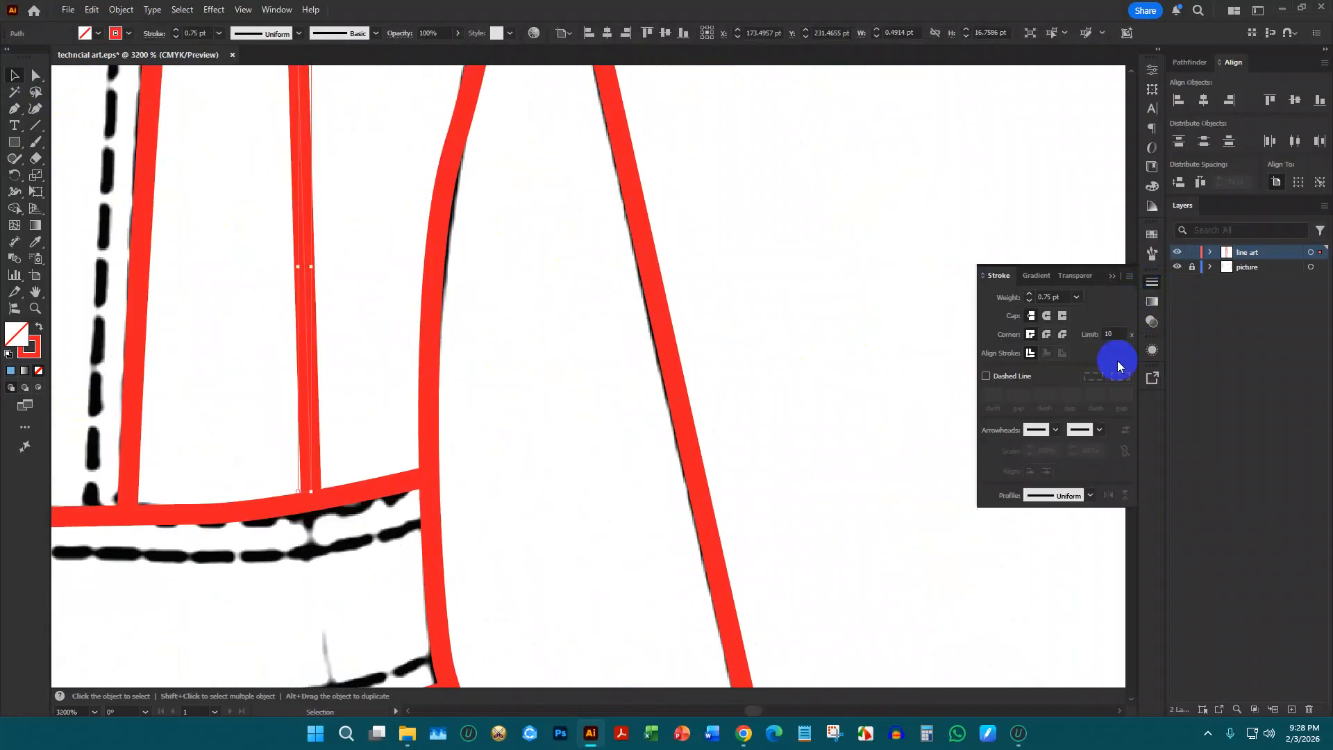
pyautogui.click(1090, 495)
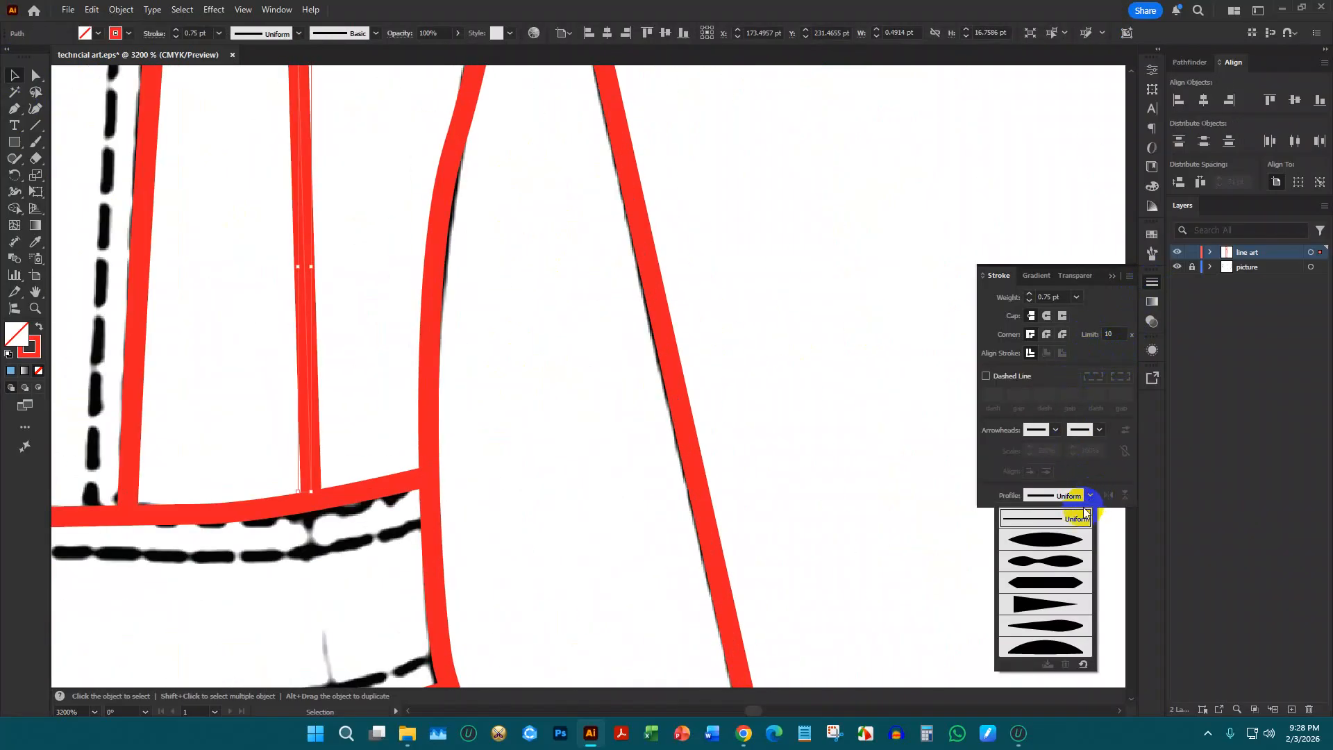
pyautogui.click(1046, 606)
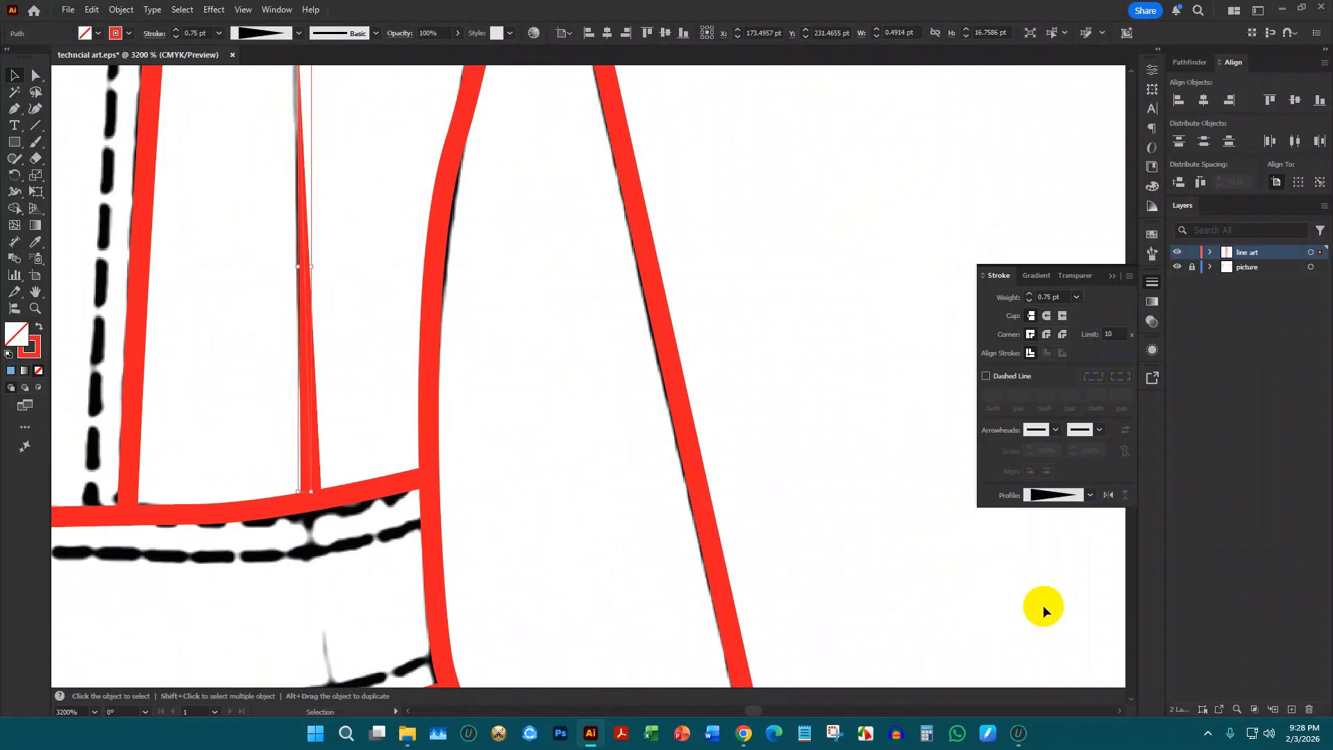
pyautogui.click(518, 352)
# Give the slanted fold line below the waistband the triangular width profile so it tapers downward, and deselect it
pyautogui.scroll(-5, 539, 372)
pyautogui.scroll(-2, 531, 391)
pyautogui.scroll(3, 523, 410)
pyautogui.click(516, 349)
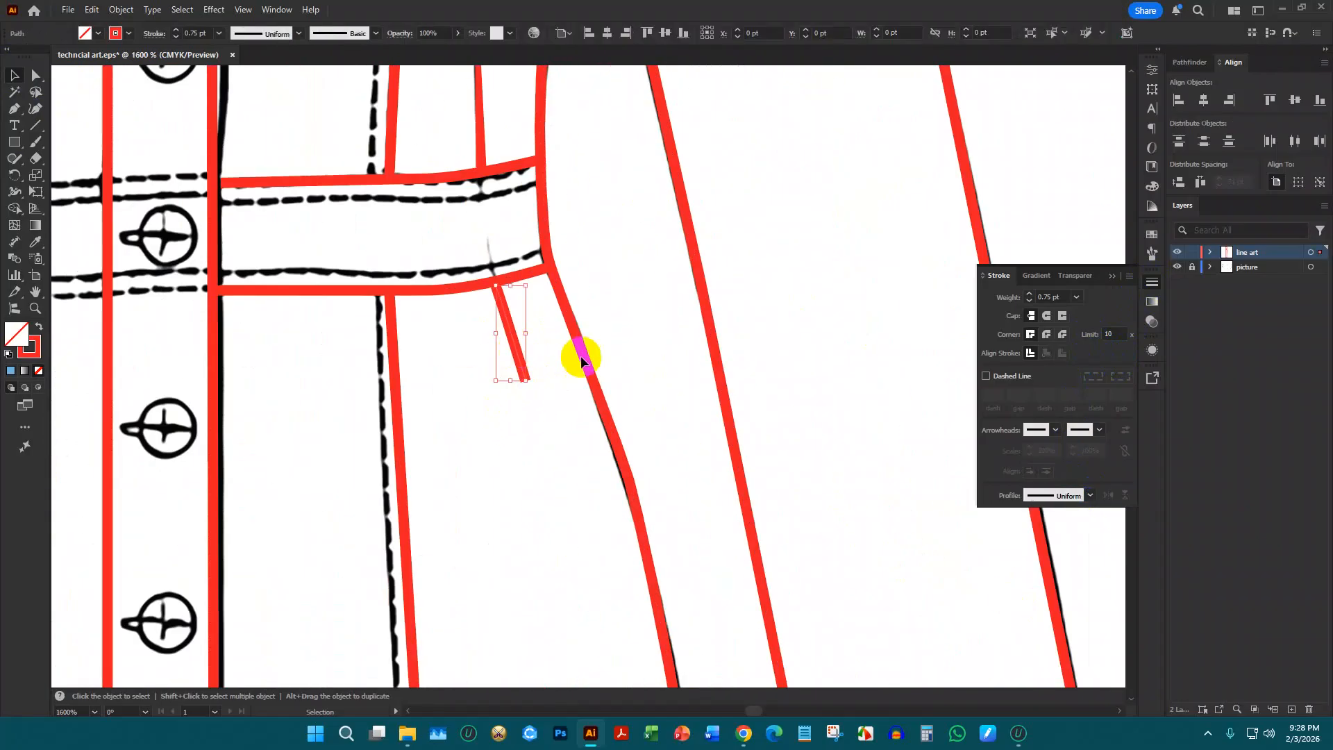
pyautogui.click(1090, 496)
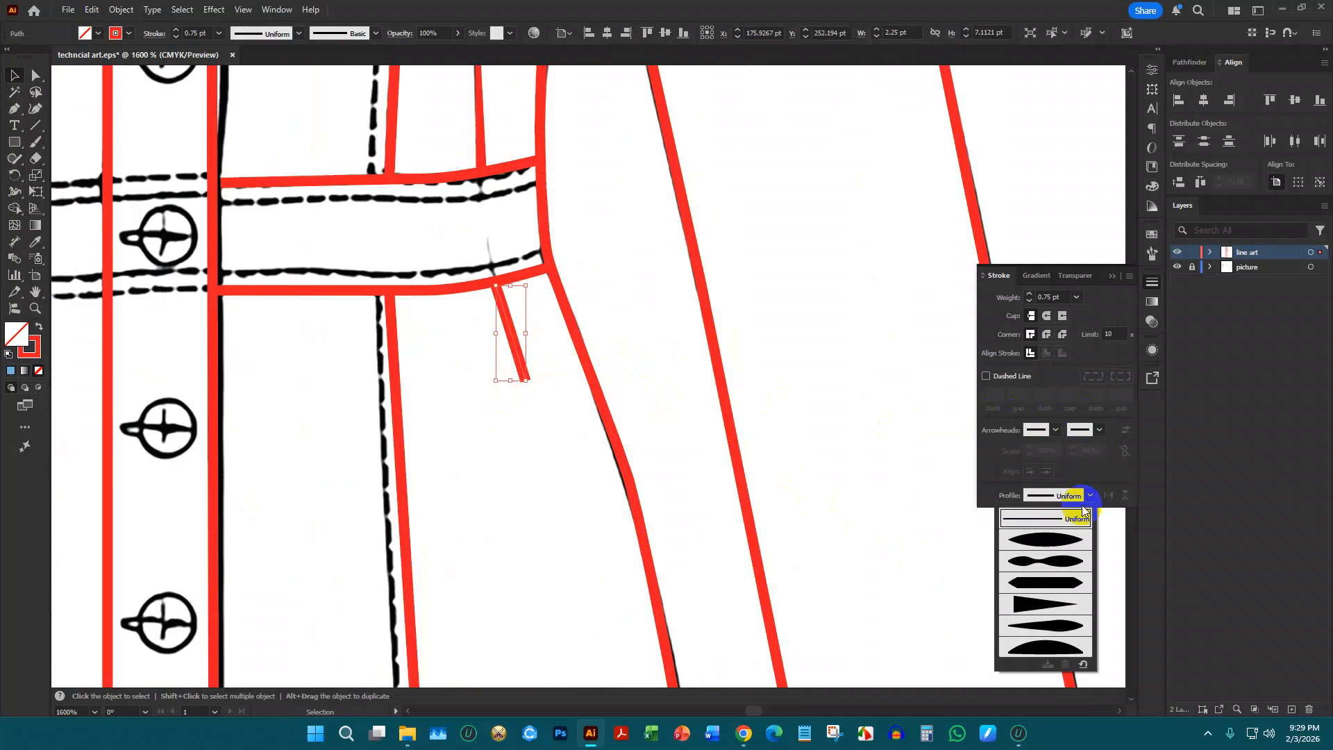
pyautogui.click(1057, 607)
pyautogui.click(543, 350)
# Nudge the tapered fold line up by about 0.2 pt so its wide end meets the waistband's lower edge, and deselect it
pyautogui.scroll(-5, 521, 334)
pyautogui.scroll(6, 582, 356)
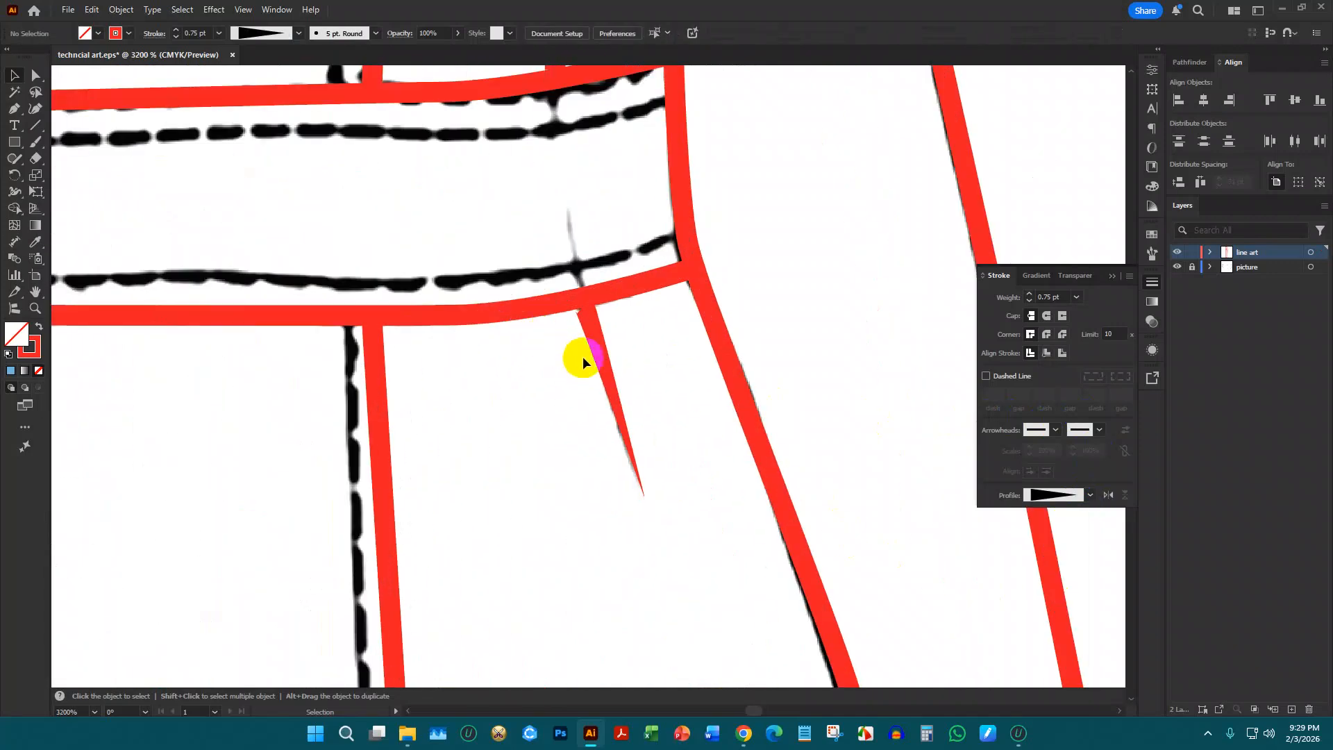
pyautogui.scroll(2, 582, 356)
pyautogui.click(561, 336)
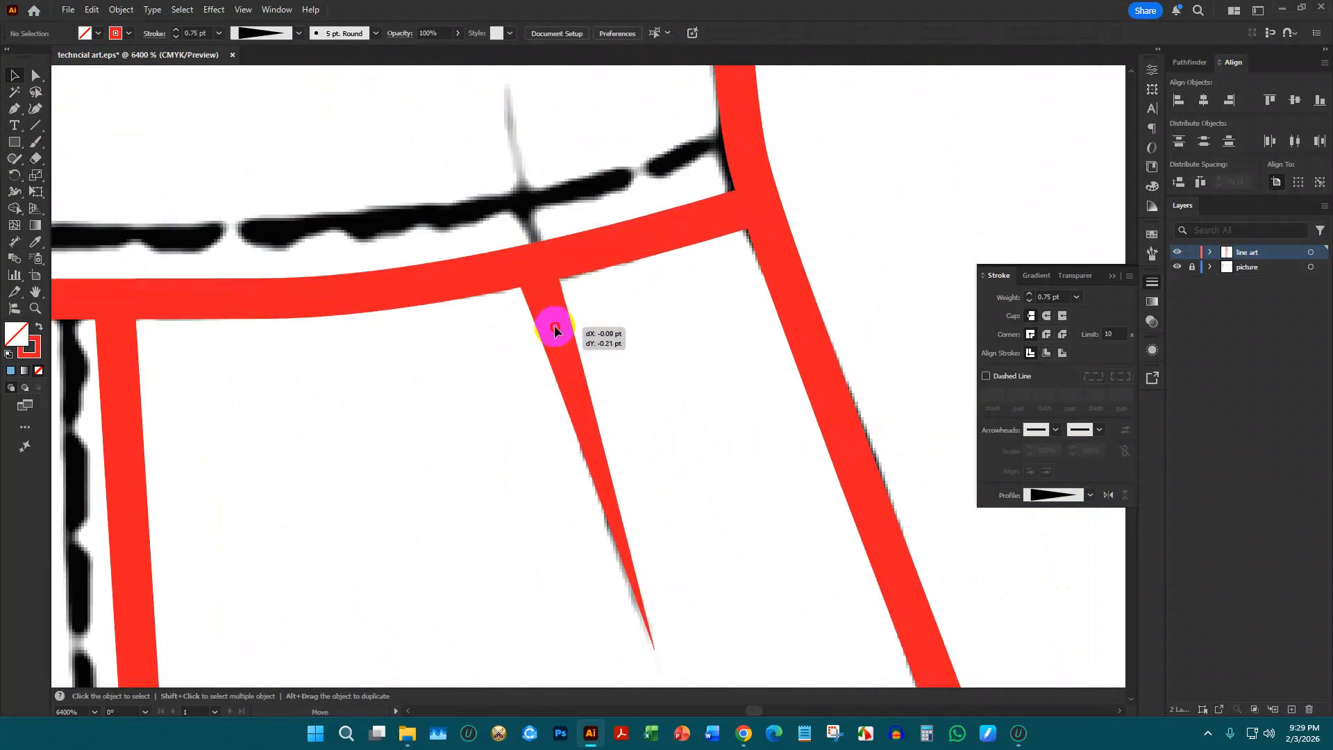
pyautogui.click(627, 336)
pyautogui.scroll(-8, 604, 357)
pyautogui.click(1115, 276)
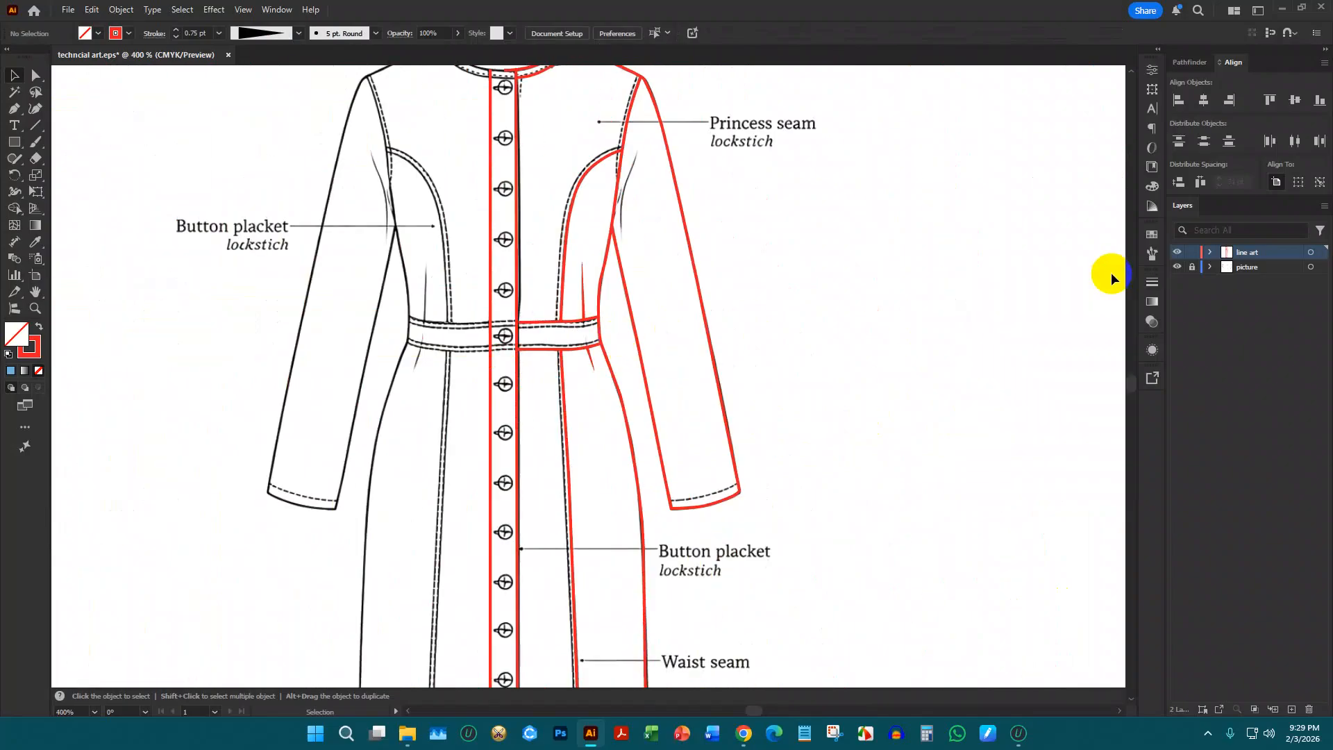
# Review the front drawing from neckline to hem, checking the placket, waistband and buttons for parts still untraced
pyautogui.scroll(2, 710, 266)
pyautogui.scroll(4, 556, 139)
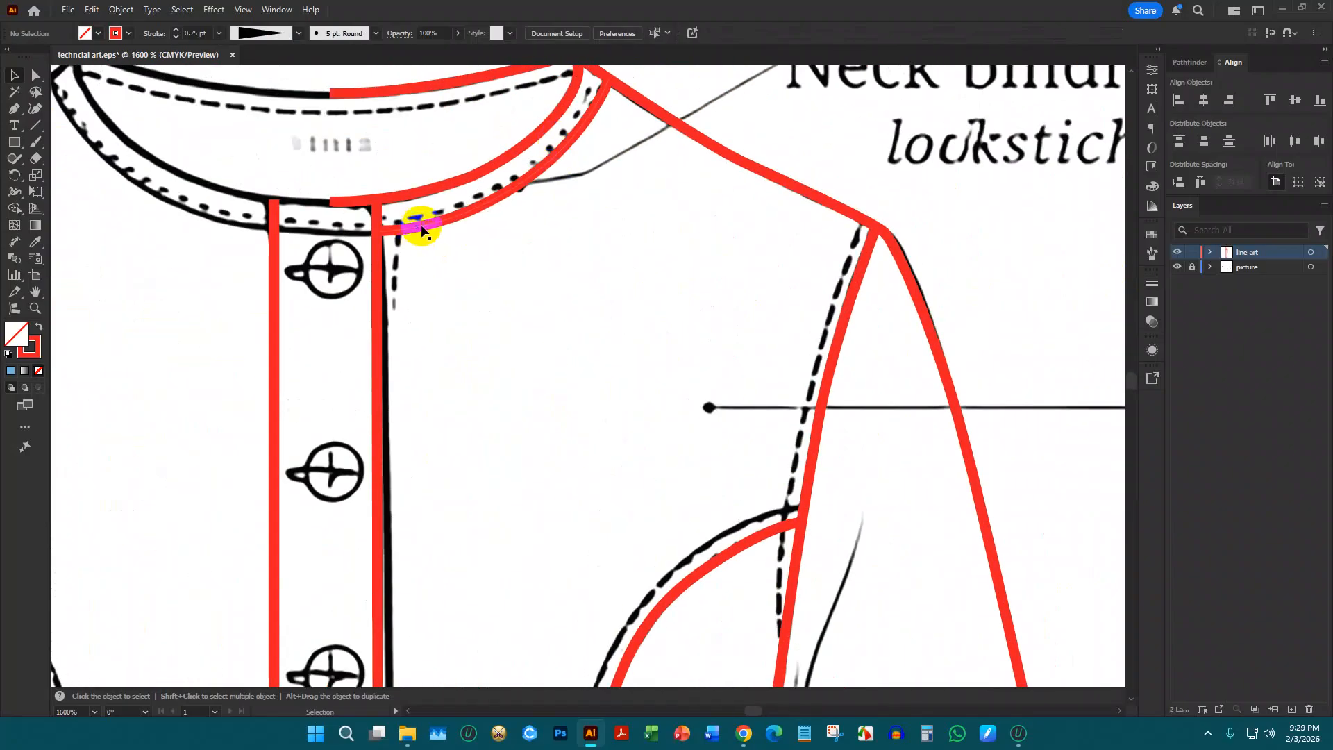
pyautogui.scroll(-3, 486, 248)
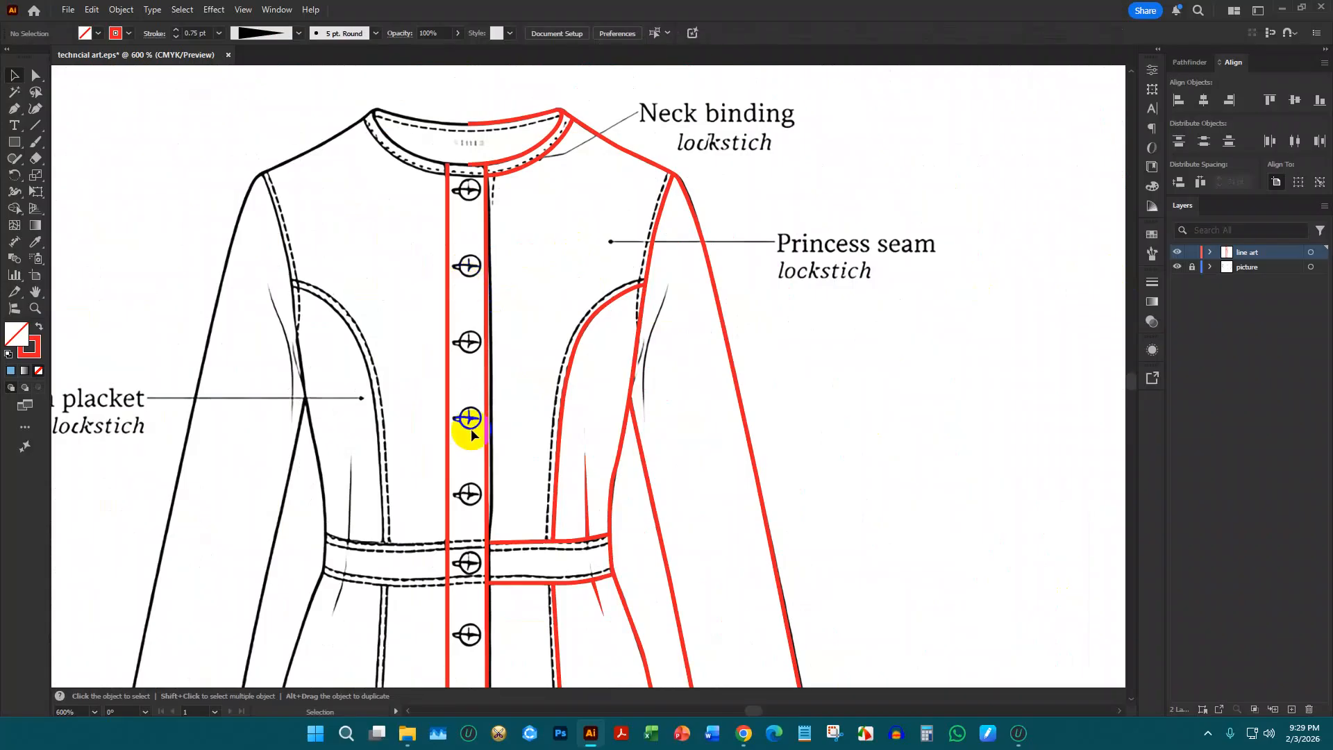
pyautogui.scroll(-3, 471, 435)
pyautogui.scroll(3, 463, 419)
pyautogui.scroll(1, 497, 345)
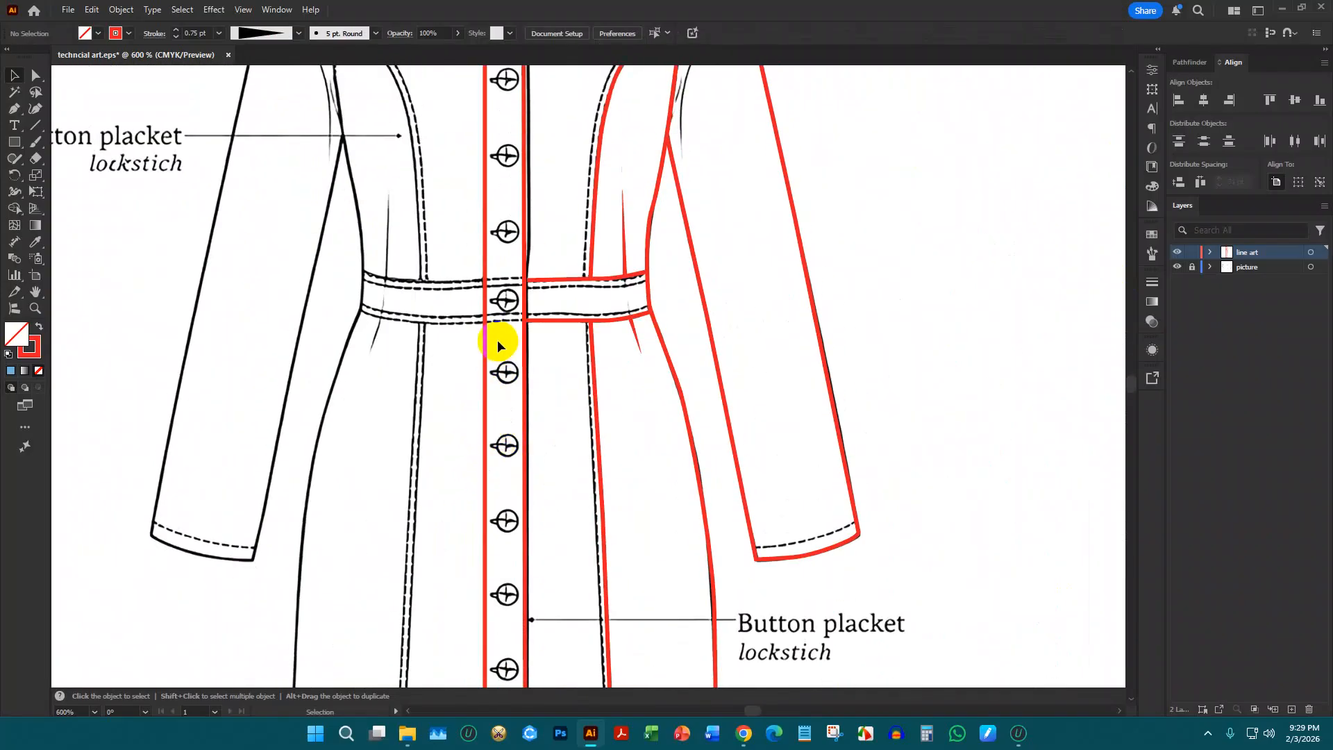
pyautogui.scroll(-4, 497, 339)
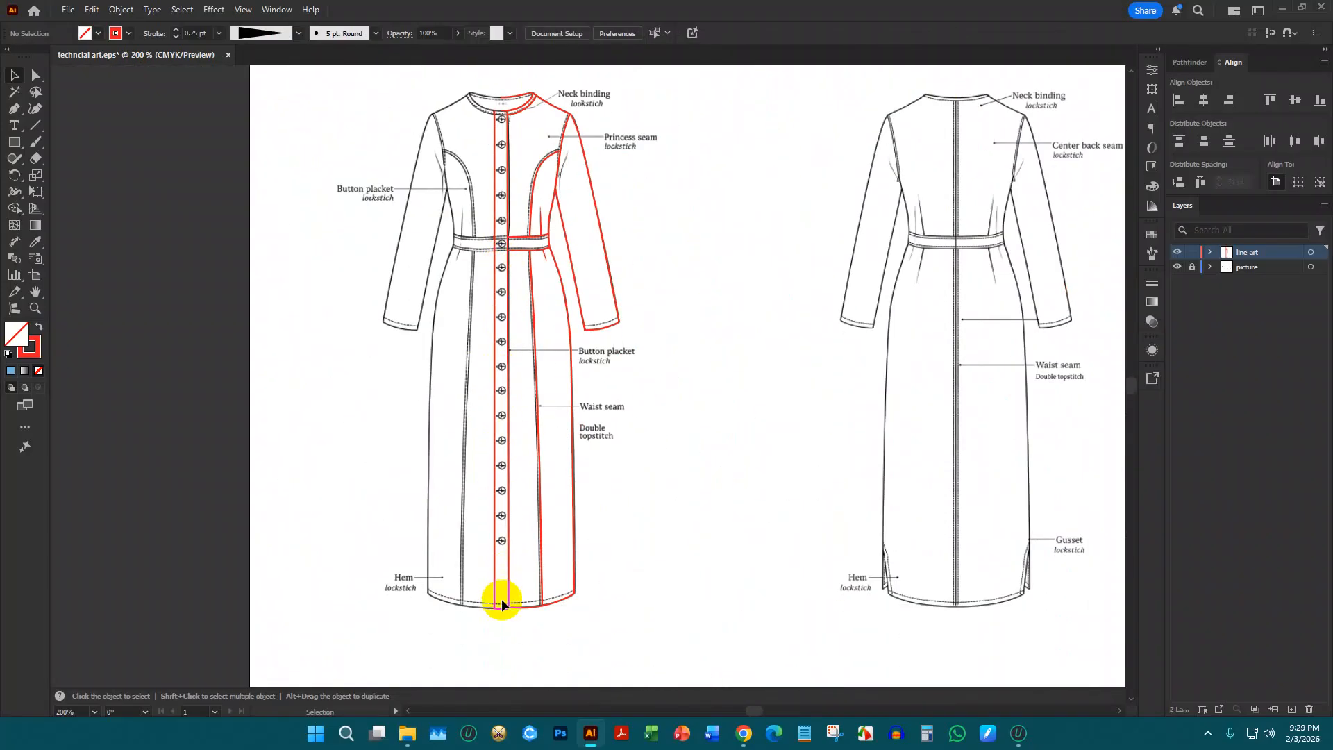
pyautogui.scroll(4, 507, 595)
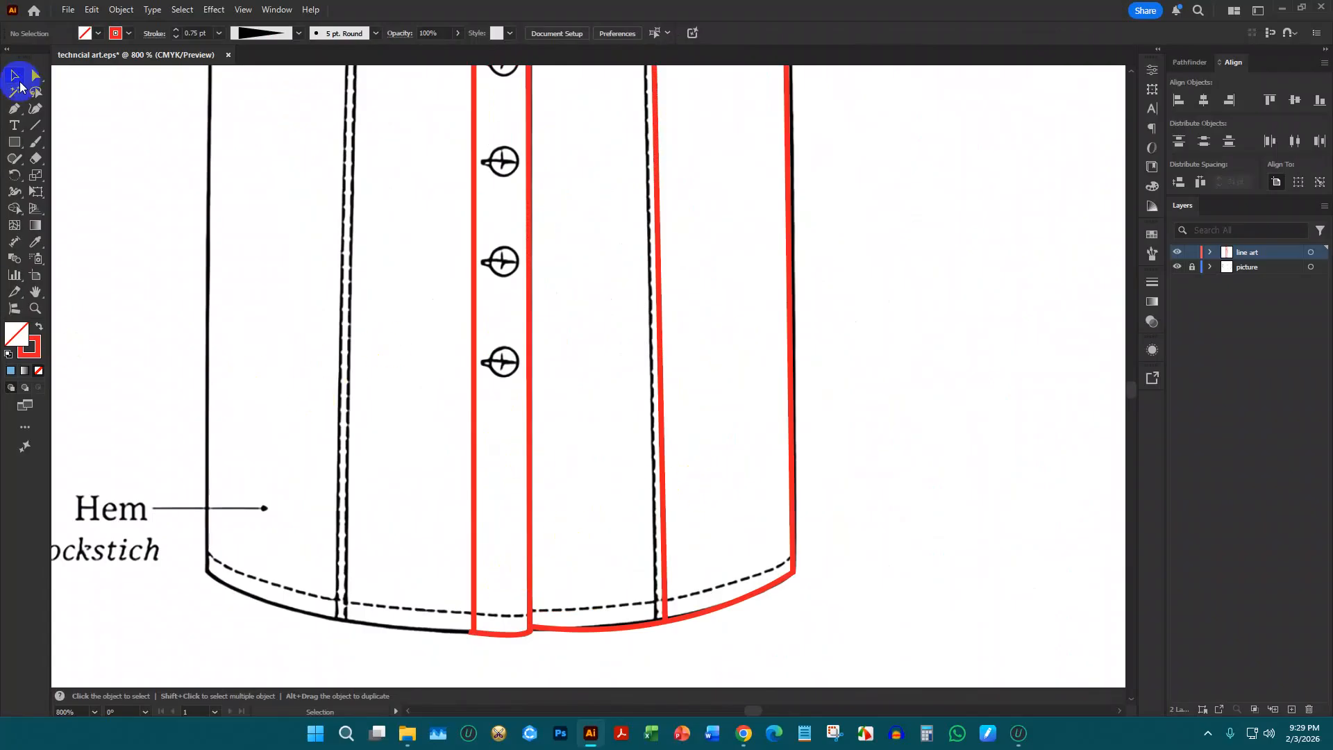
pyautogui.scroll(10, 510, 313)
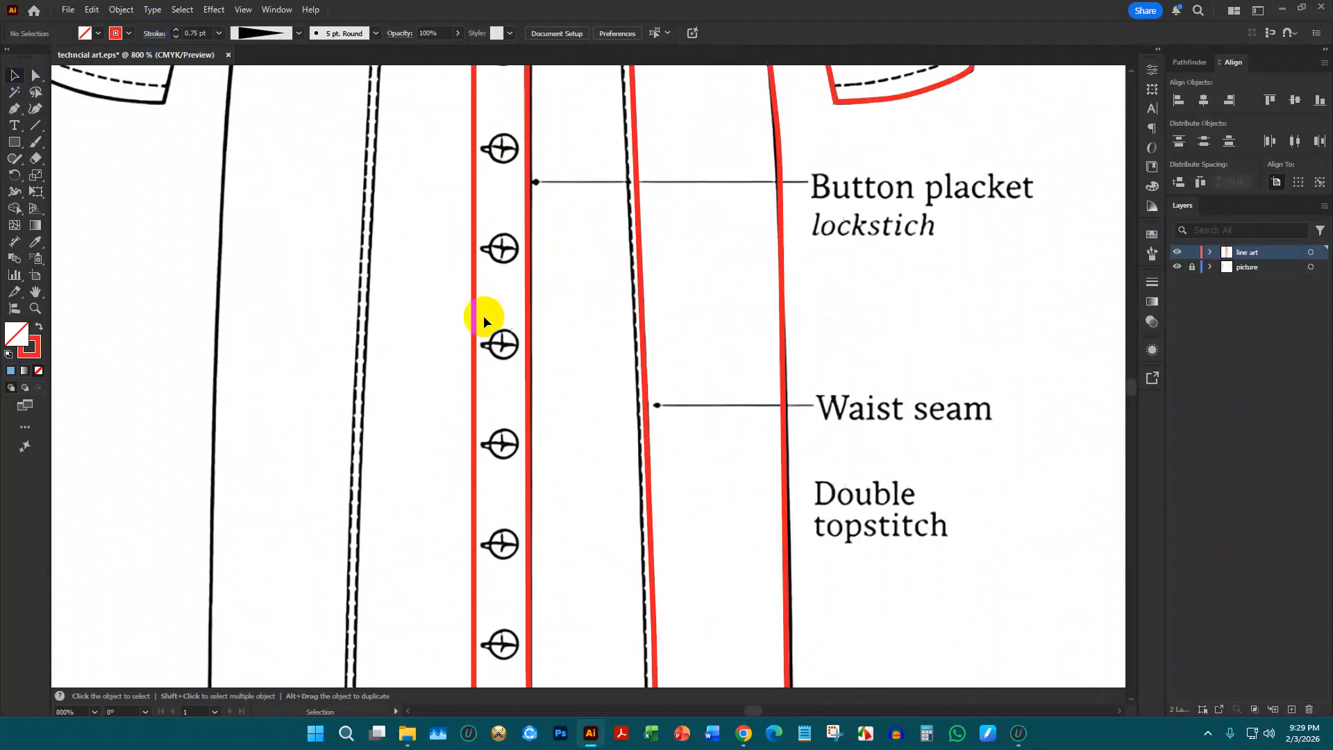
pyautogui.scroll(10, 483, 315)
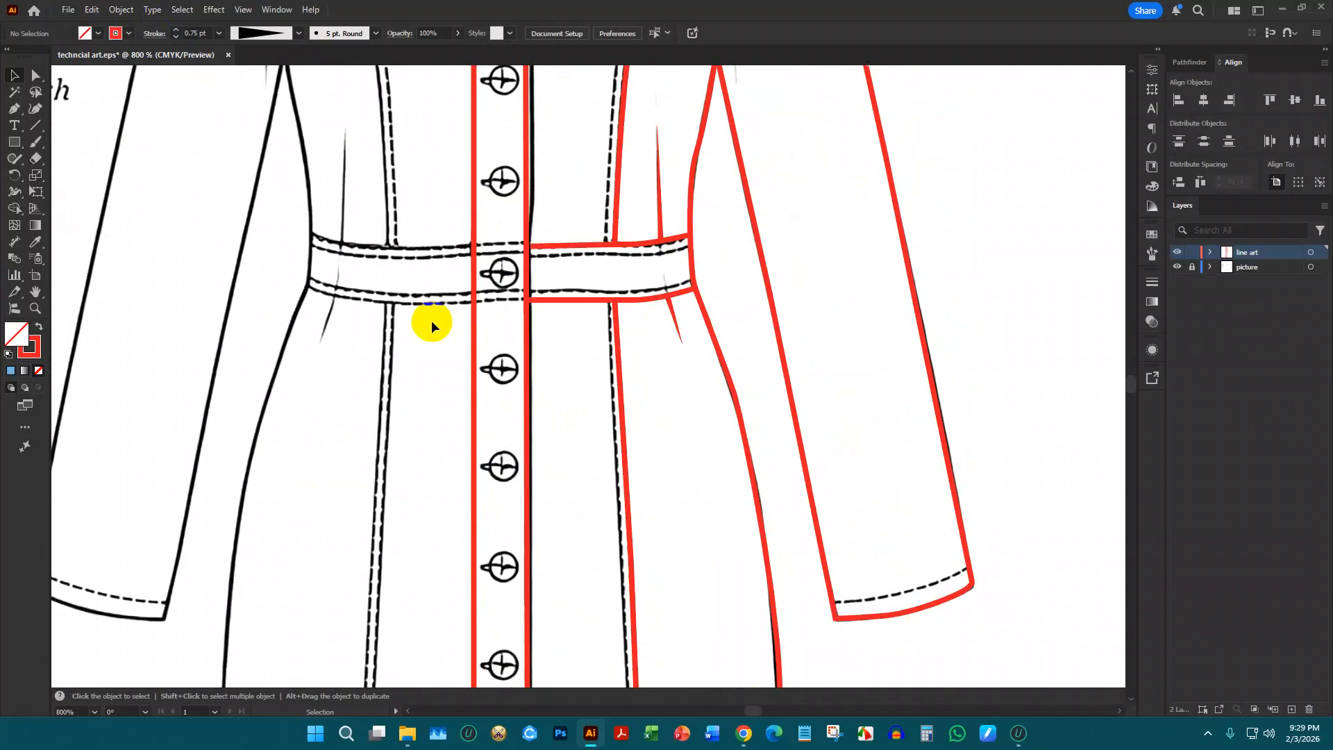
pyautogui.scroll(10, 423, 323)
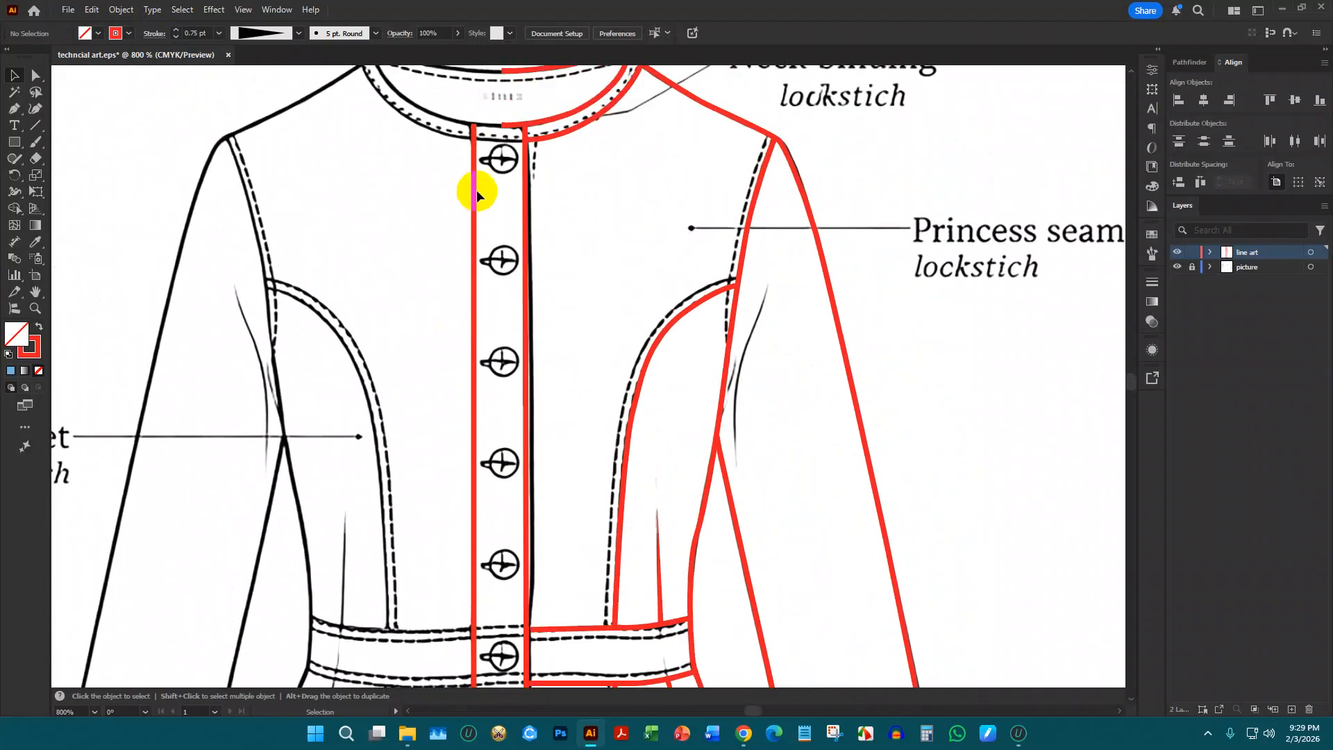
pyautogui.scroll(3, 476, 192)
pyautogui.scroll(5, 518, 212)
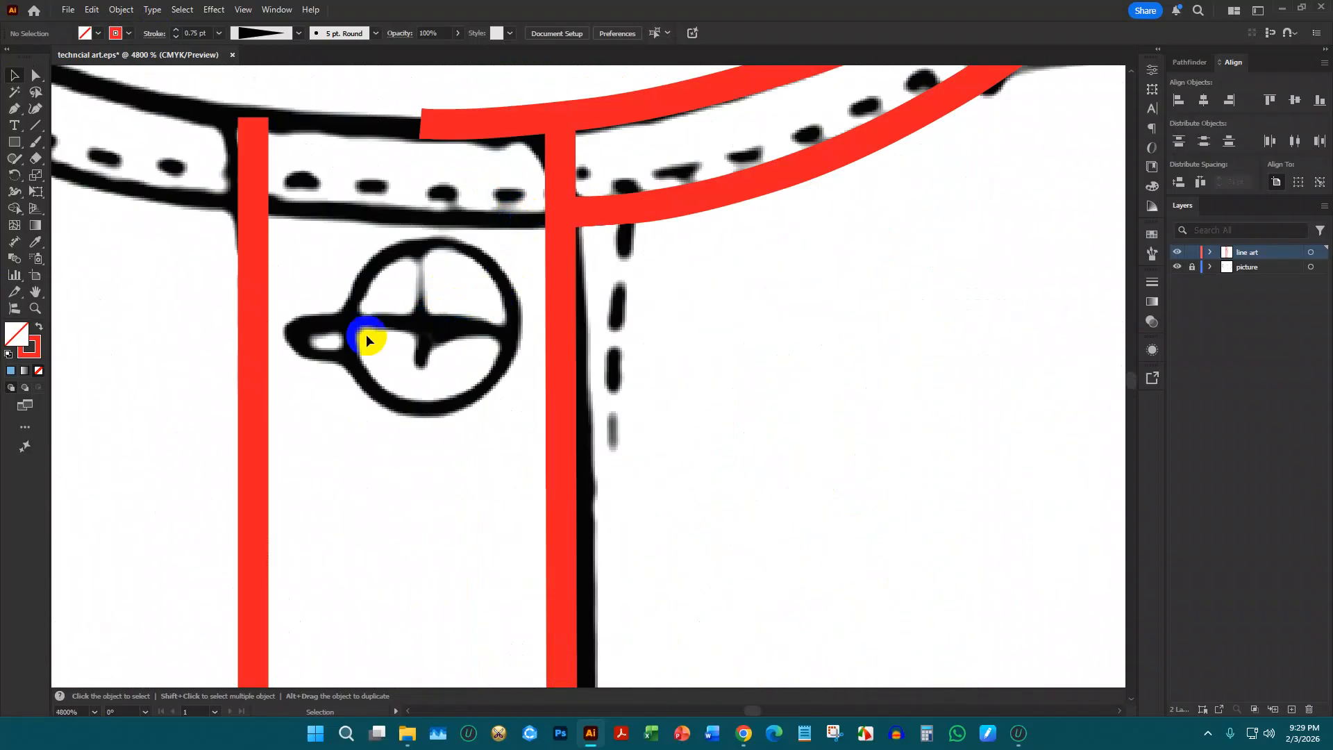
# Draw a circle about 4 pt in diameter from the centre of the placket's top button
pyautogui.moveTo(28, 154); pyautogui.dragTo(70, 175)
pyautogui.scroll(2, 440, 277)
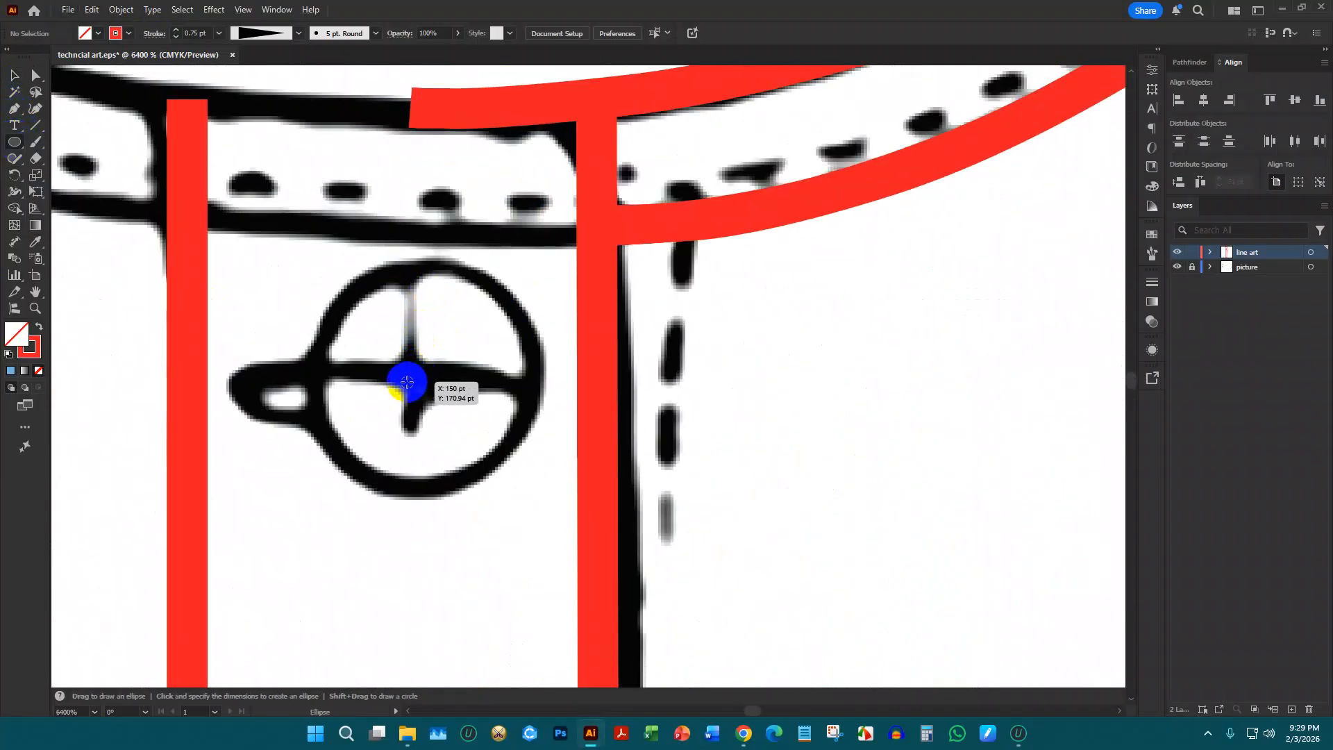
pyautogui.moveTo(406, 382); pyautogui.dragTo(468, 486)
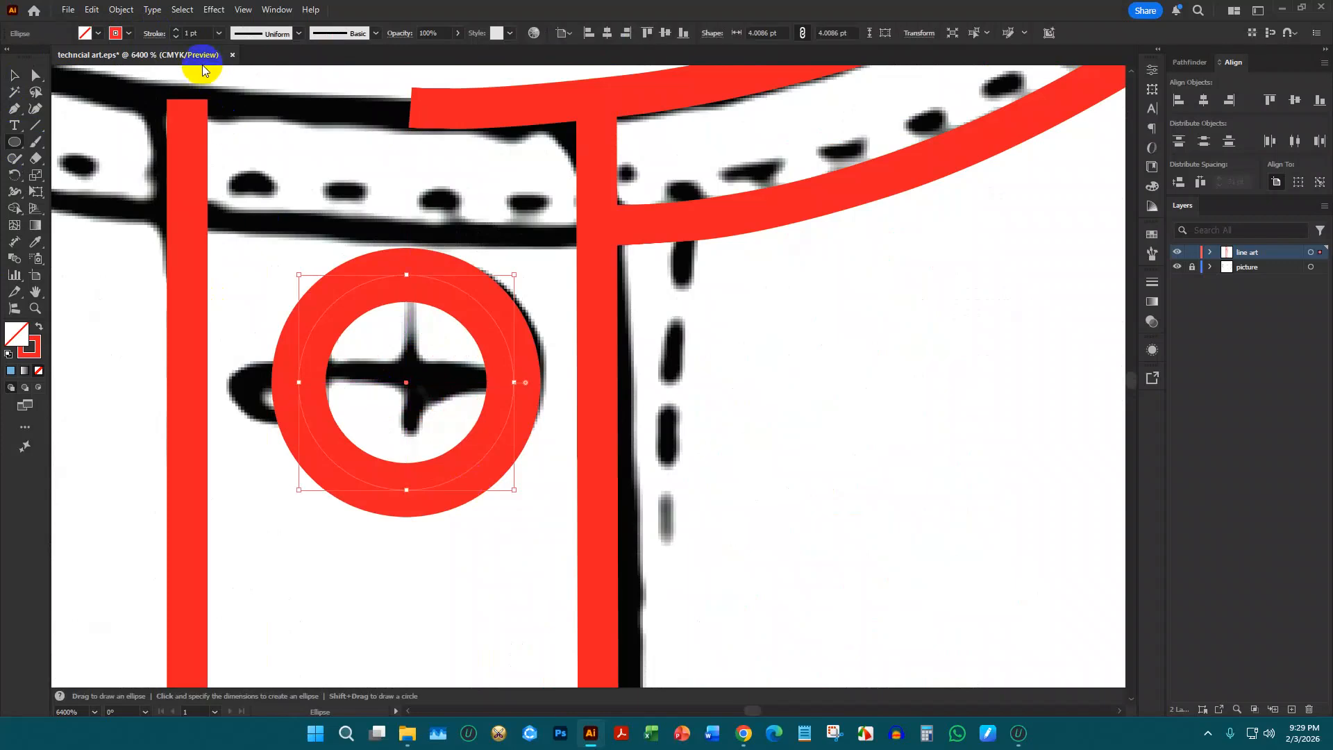
# Shift the circle onto the top button's outline, set its stroke weight to 0.5 pt, and deselect it
pyautogui.click(175, 38)
pyautogui.click(175, 38)
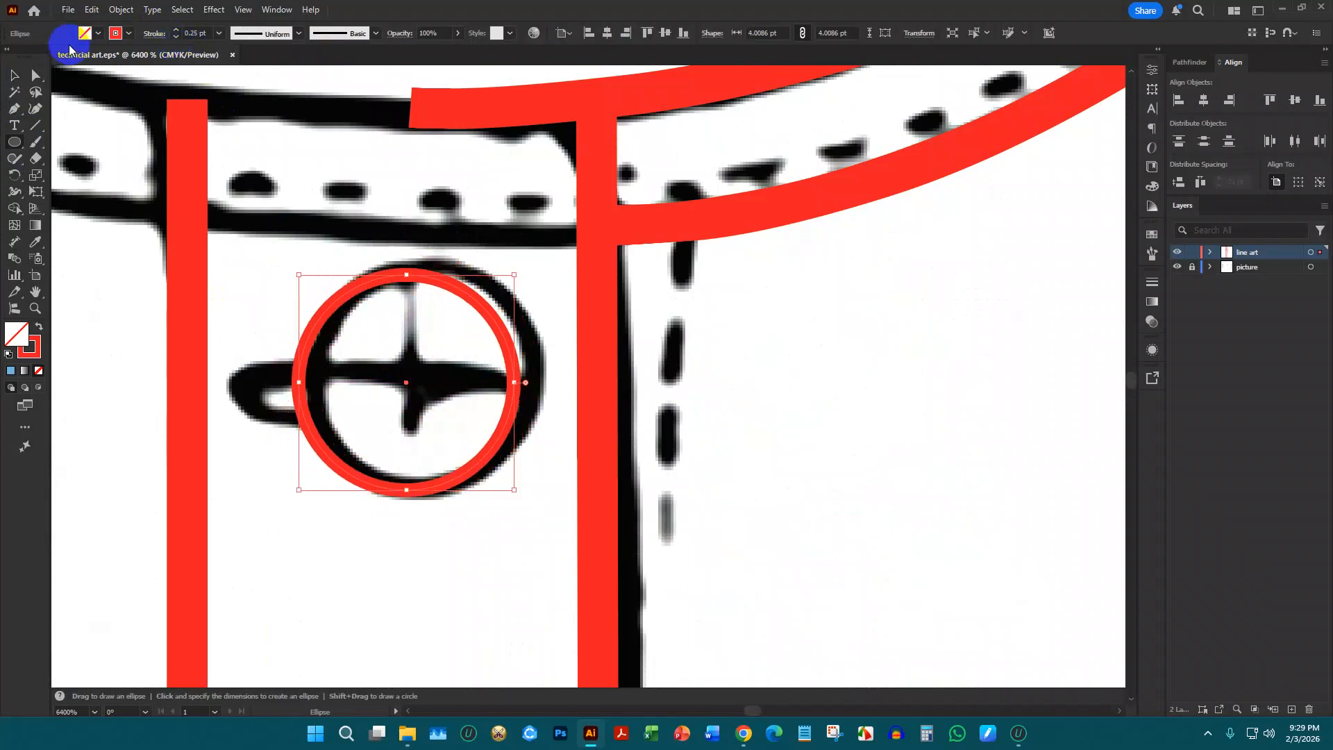
pyautogui.click(13, 75)
pyautogui.moveTo(439, 284)
pyautogui.mouseDown()
pyautogui.moveTo(463, 278)
pyautogui.moveTo(449, 281)
pyautogui.mouseUp()
pyautogui.click(177, 32)
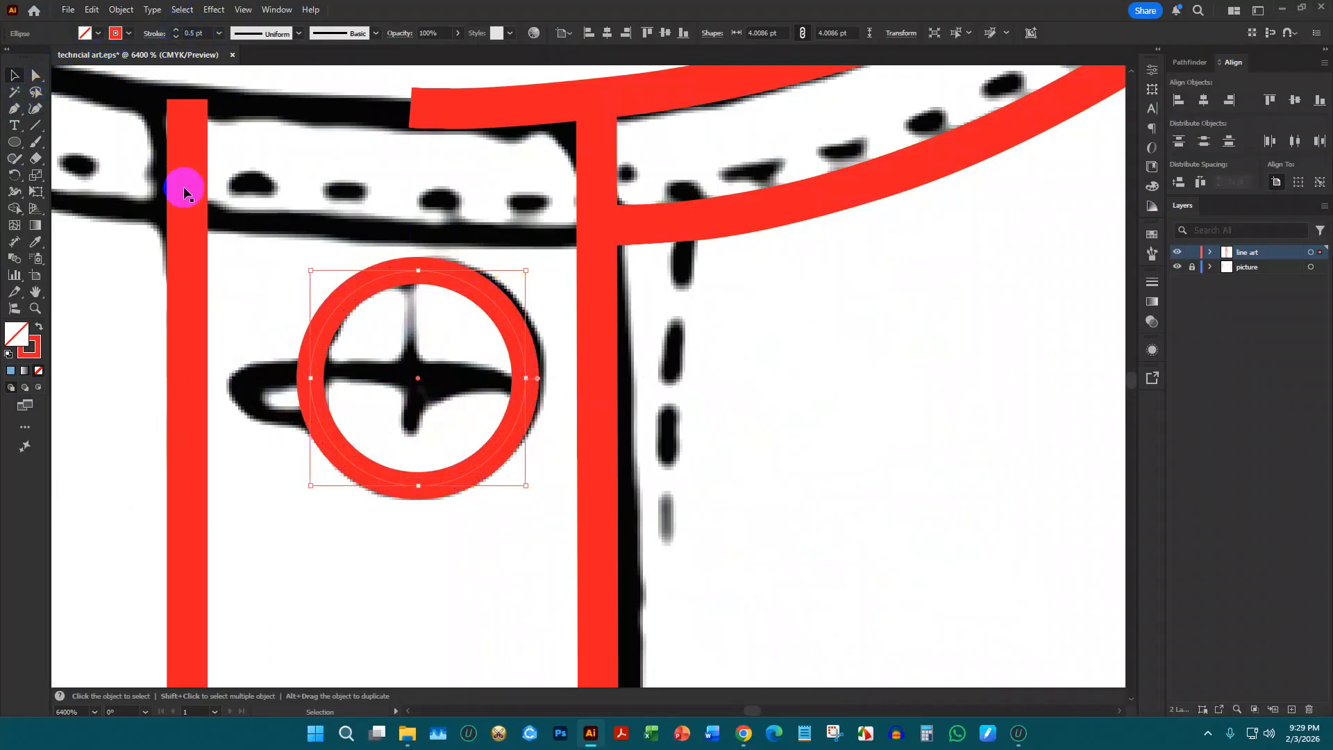
pyautogui.click(361, 316)
# Add a text object reading "++" starting at the centre of the top button
pyautogui.scroll(2, 232, 439)
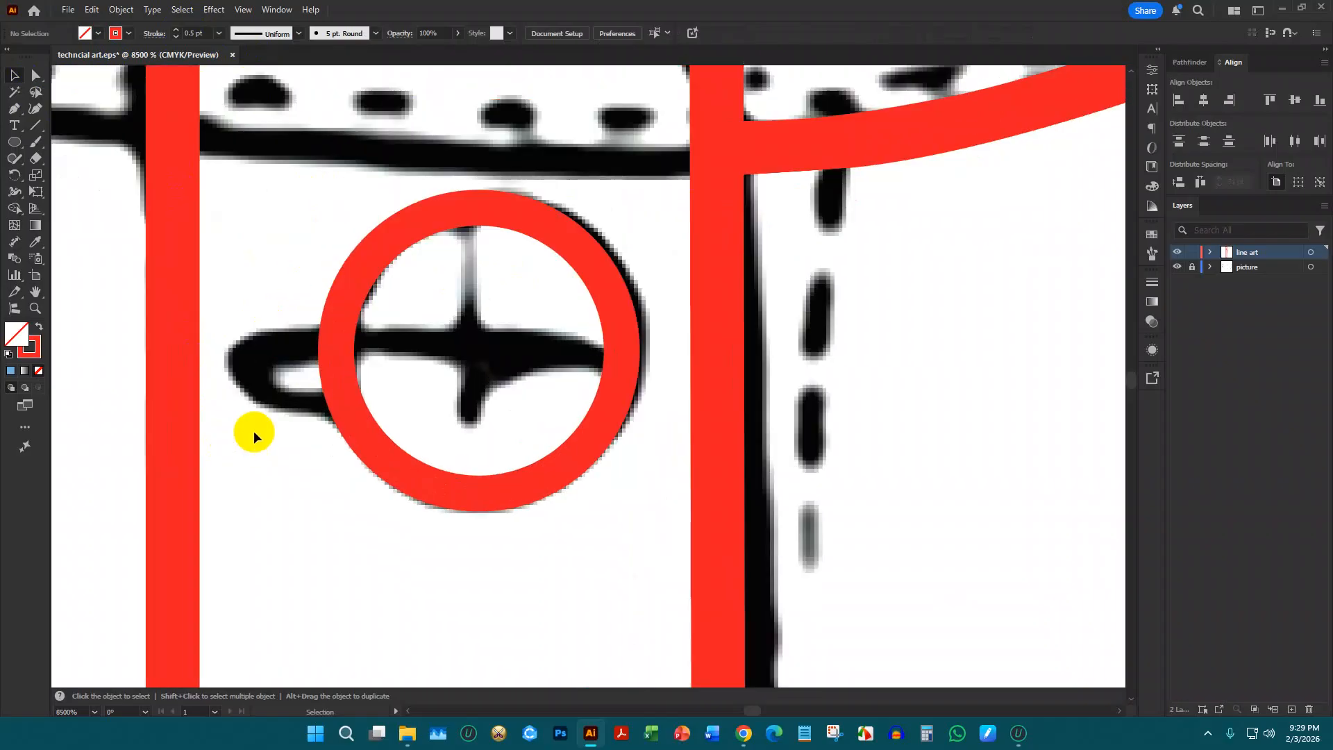
pyautogui.click(14, 125)
pyautogui.scroll(3, 530, 303)
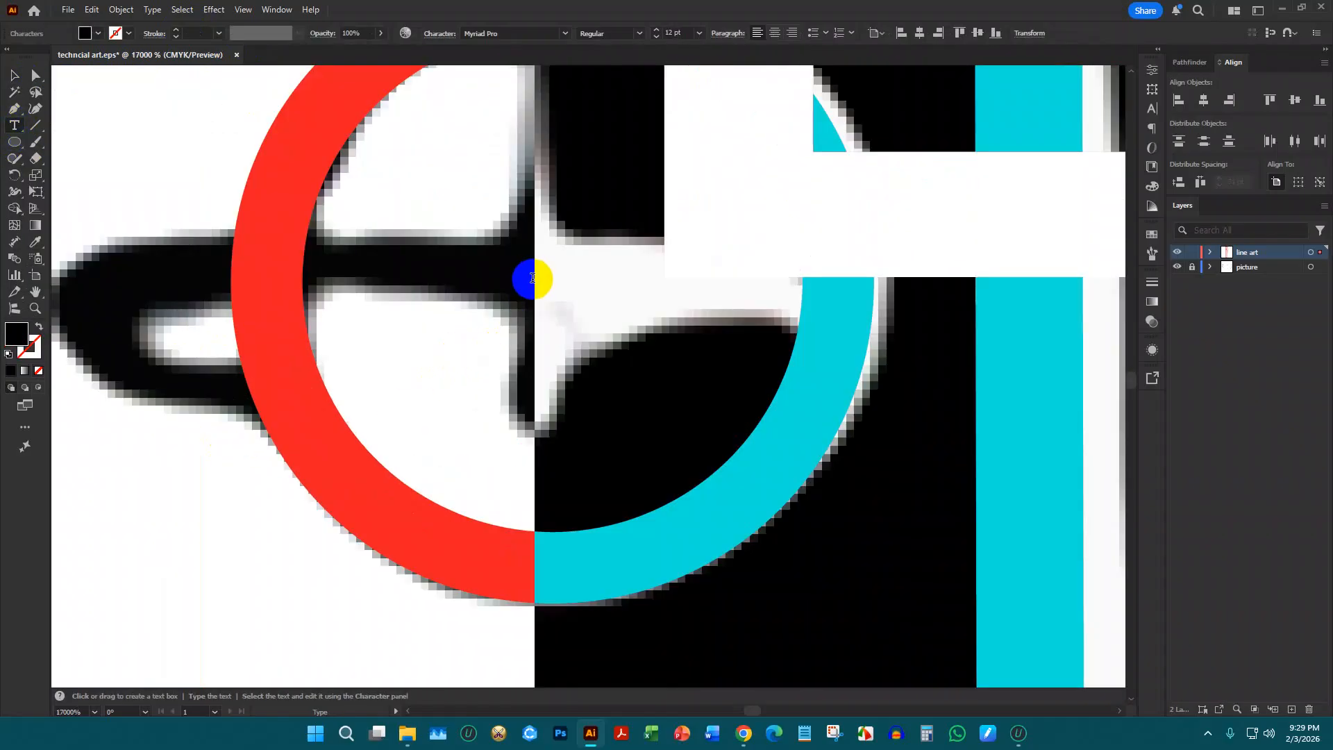
pyautogui.scroll(-3, 423, 292)
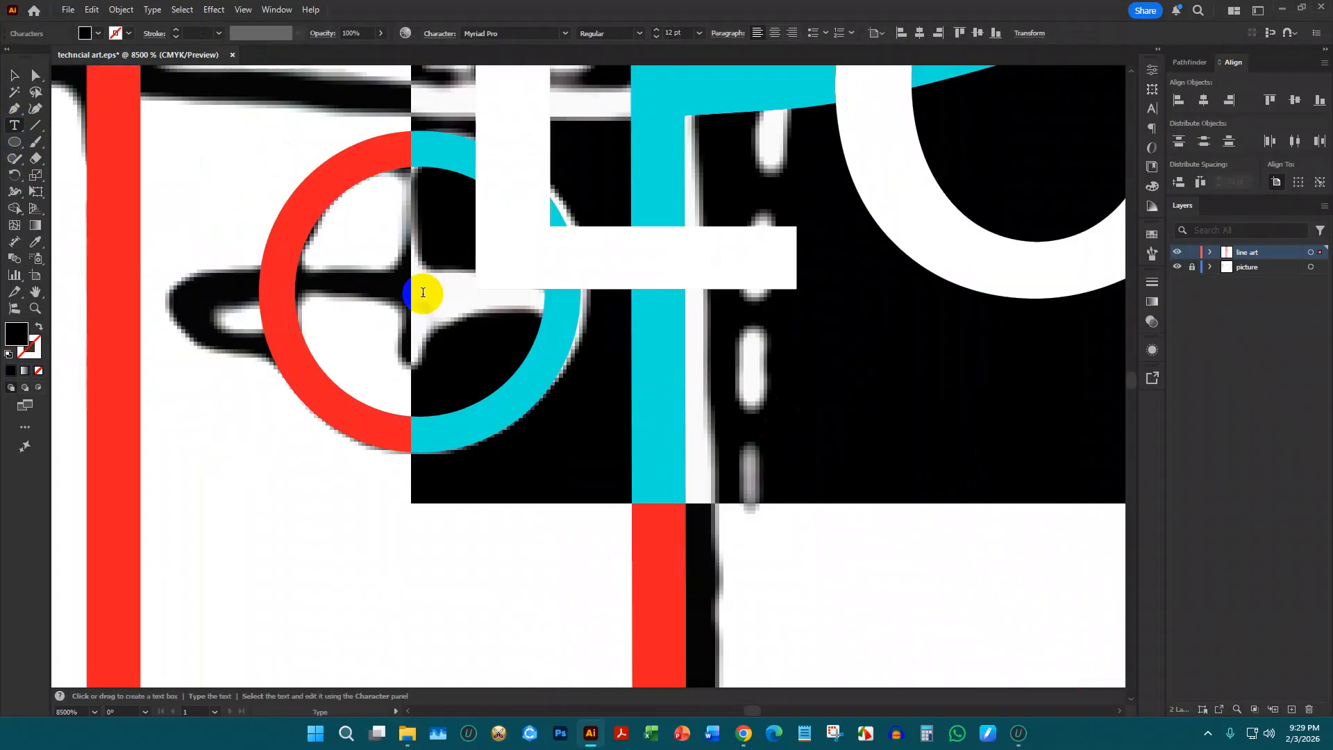
pyautogui.scroll(-3, 402, 363)
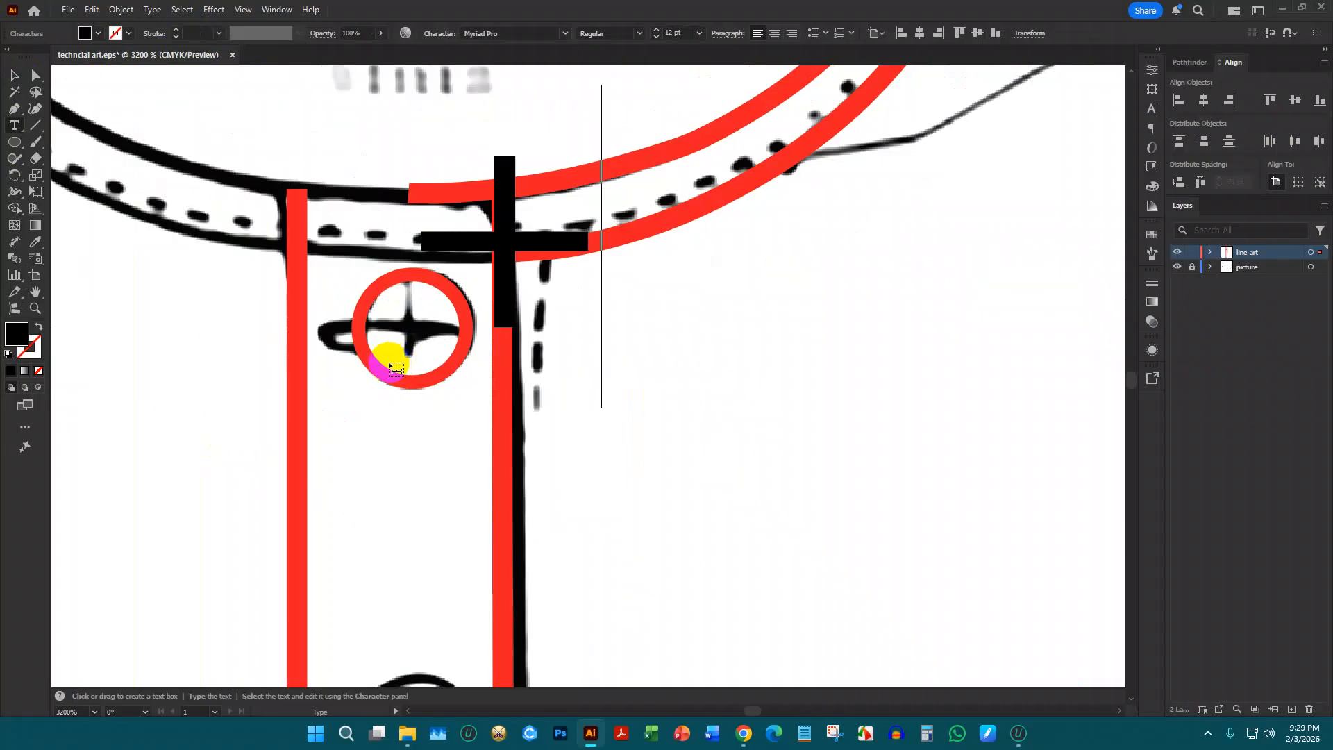
pyautogui.write('+')
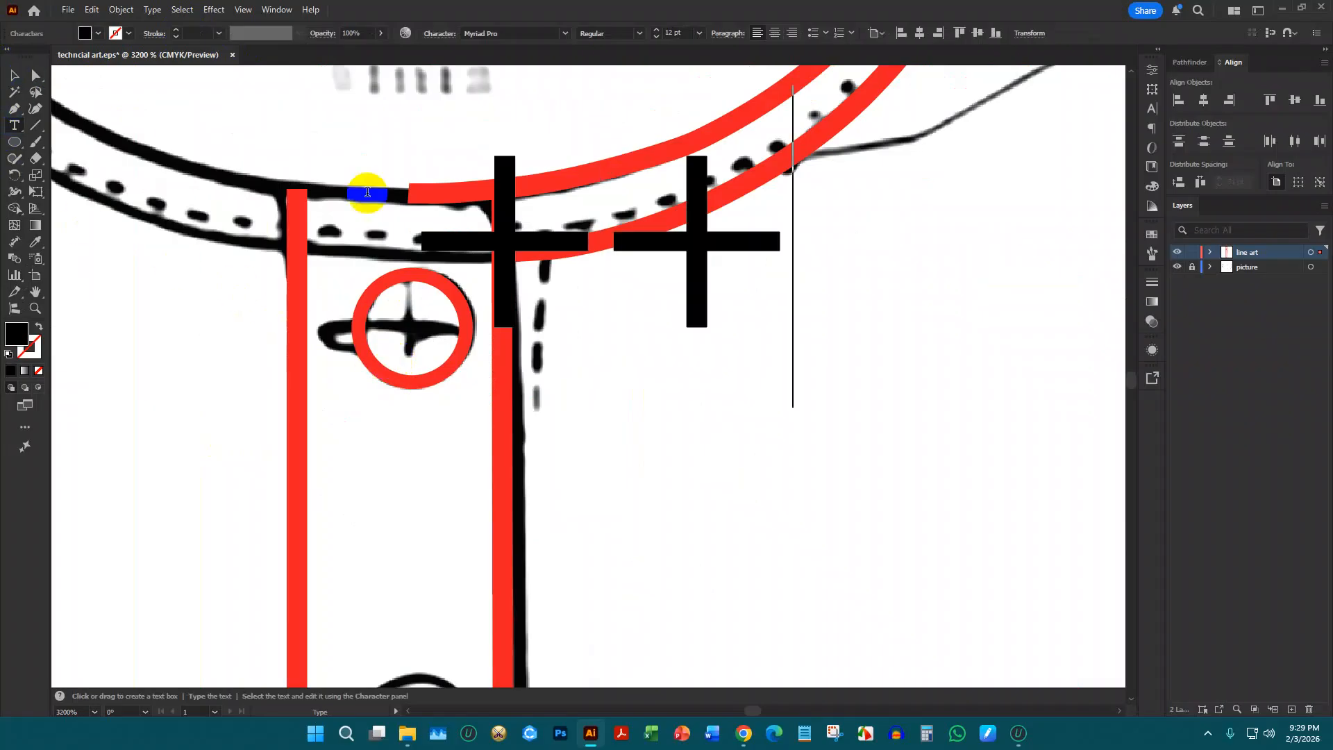
# Move the plus-sign text into the empty area beside the placket and delete its second plus sign
pyautogui.click(36, 76)
pyautogui.moveTo(678, 262); pyautogui.dragTo(833, 378)
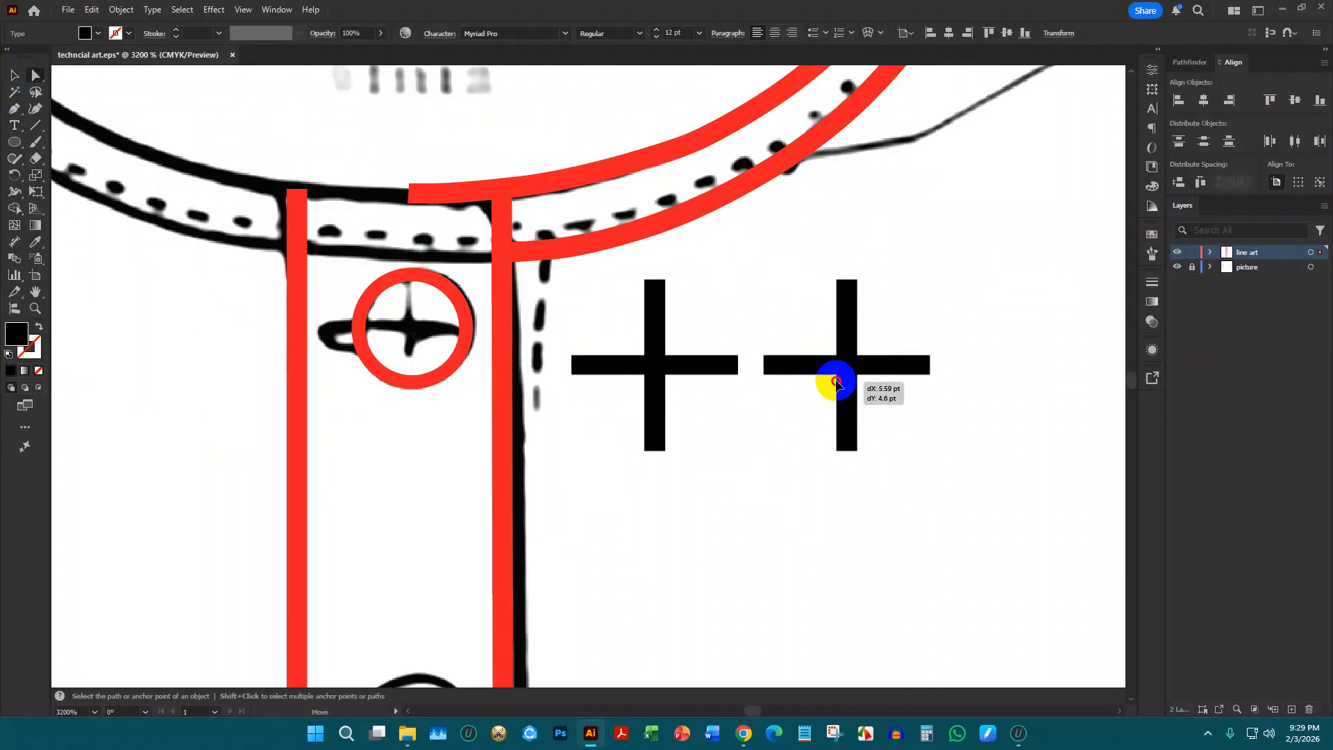
pyautogui.click(14, 125)
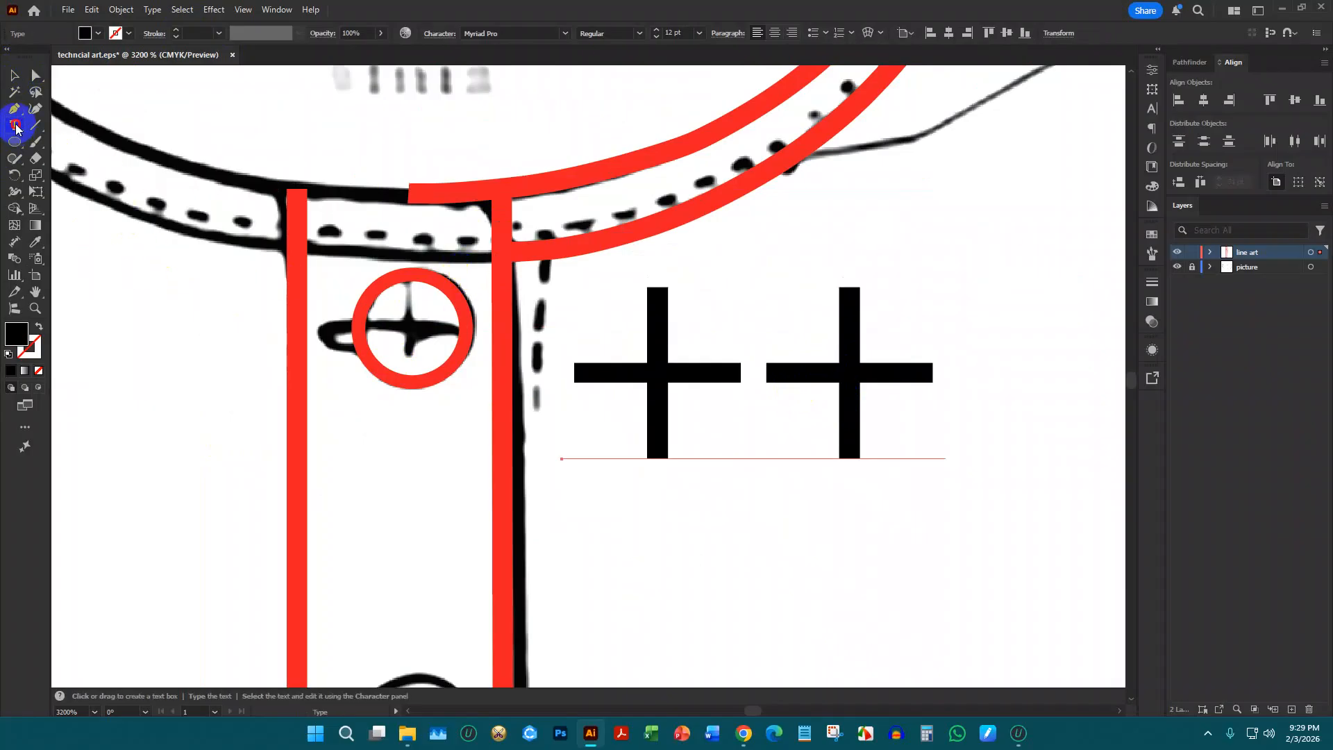
pyautogui.click(757, 367)
pyautogui.moveTo(757, 367); pyautogui.dragTo(1012, 389)
pyautogui.press('BackSpace')
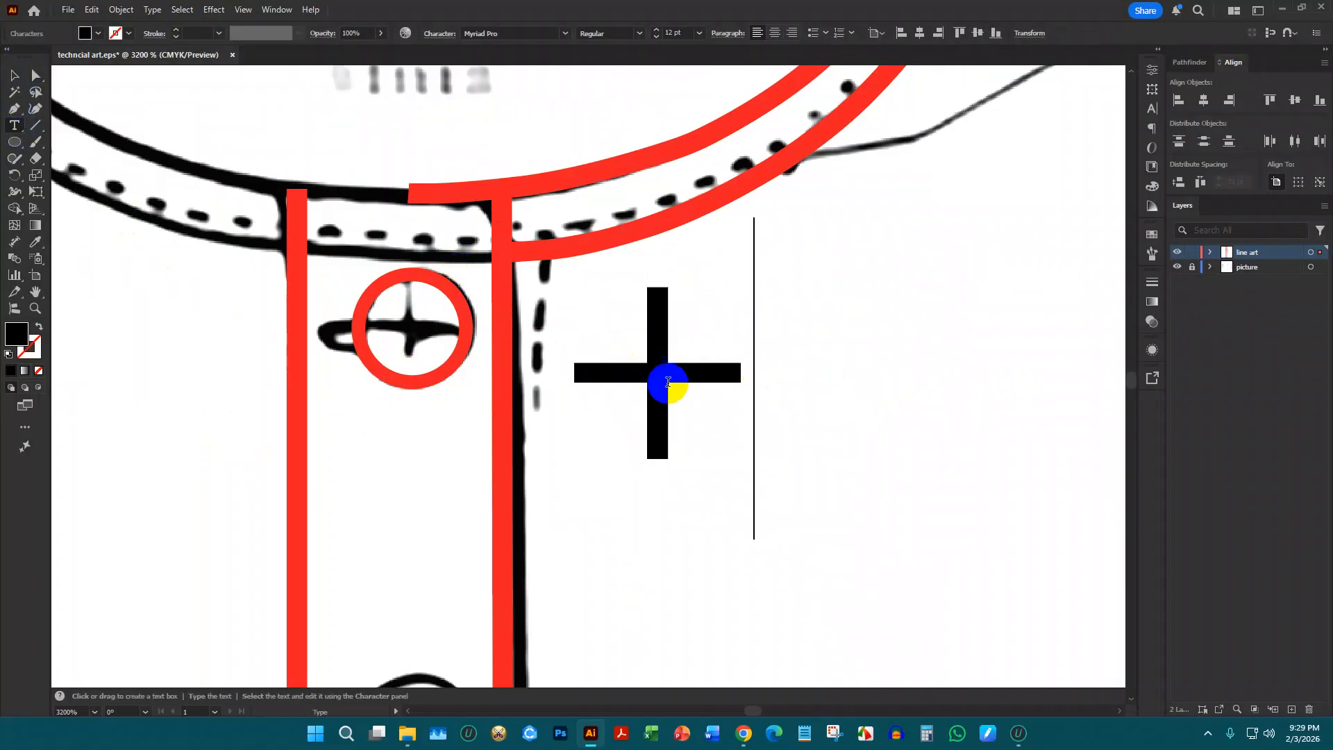
# Set the plus sign's font to Impact and expand the text's object and fill into vector shapes
pyautogui.click(22, 85)
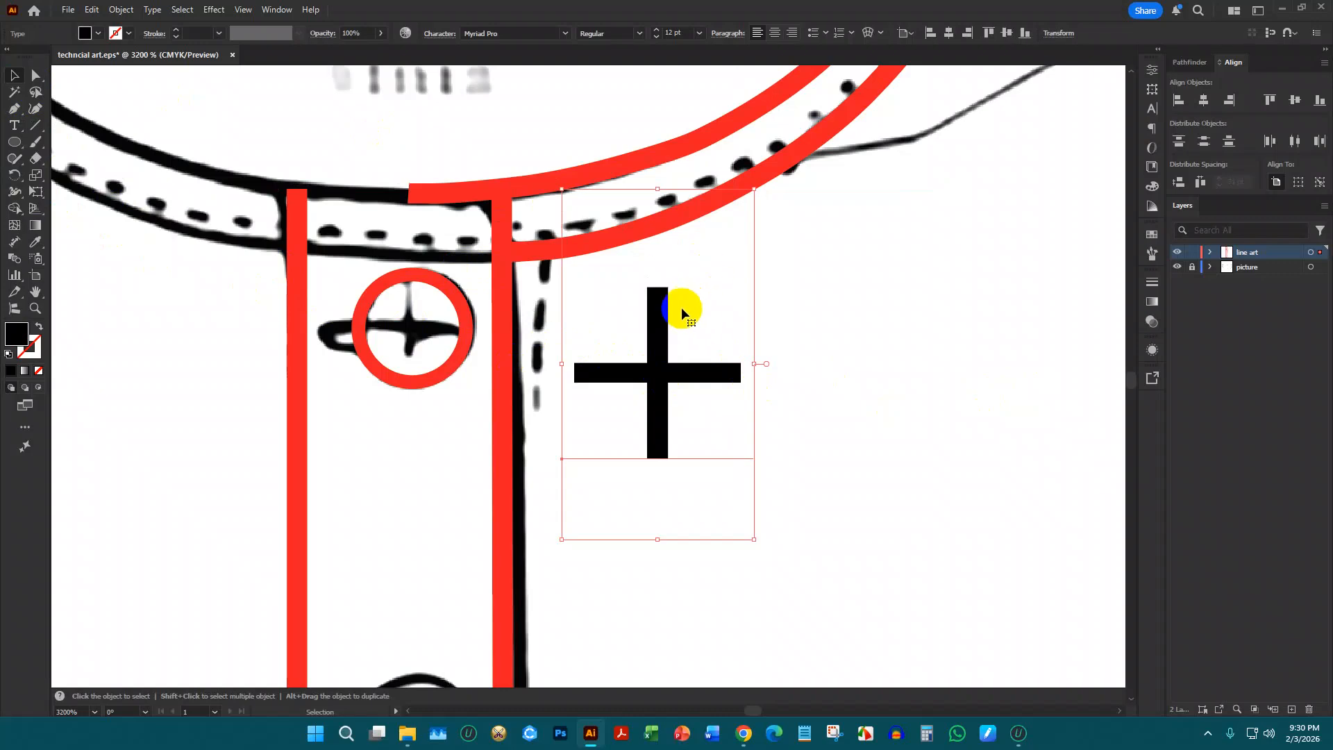
pyautogui.hotkey('ctrl', 't')
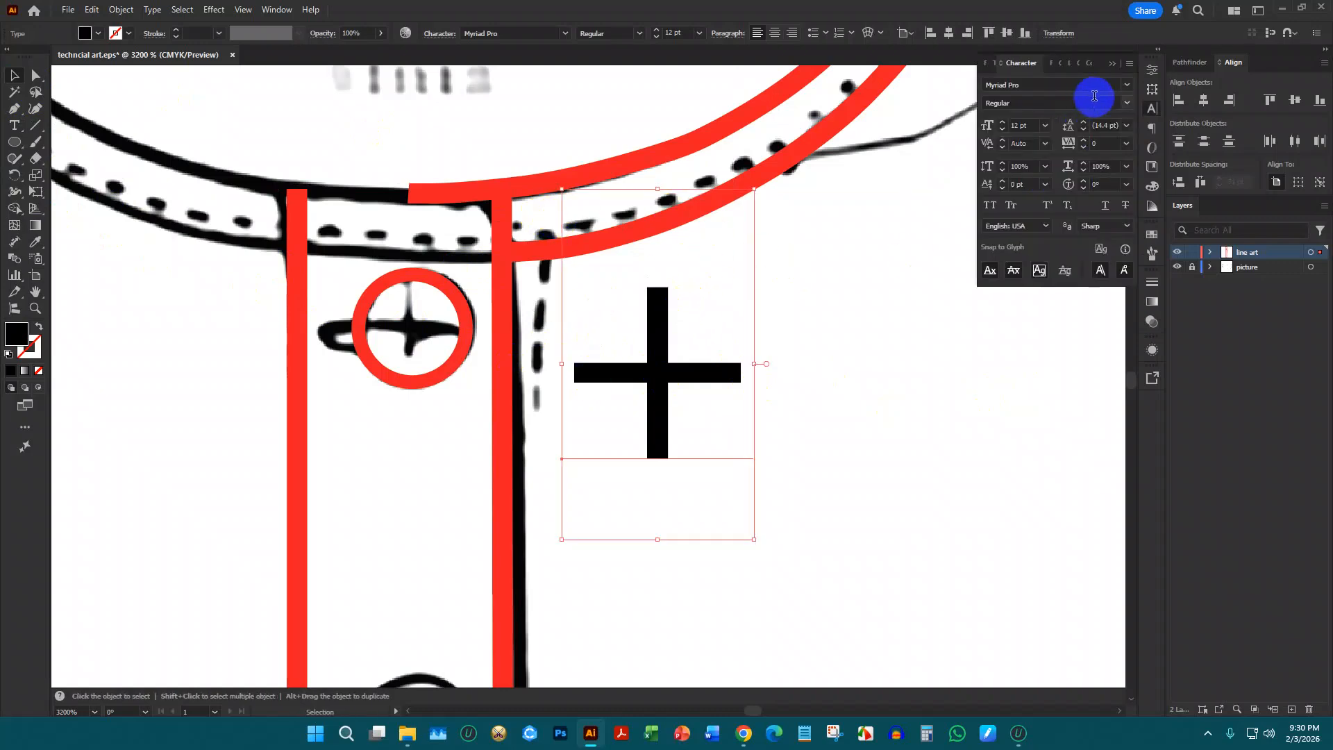
pyautogui.click(1123, 85)
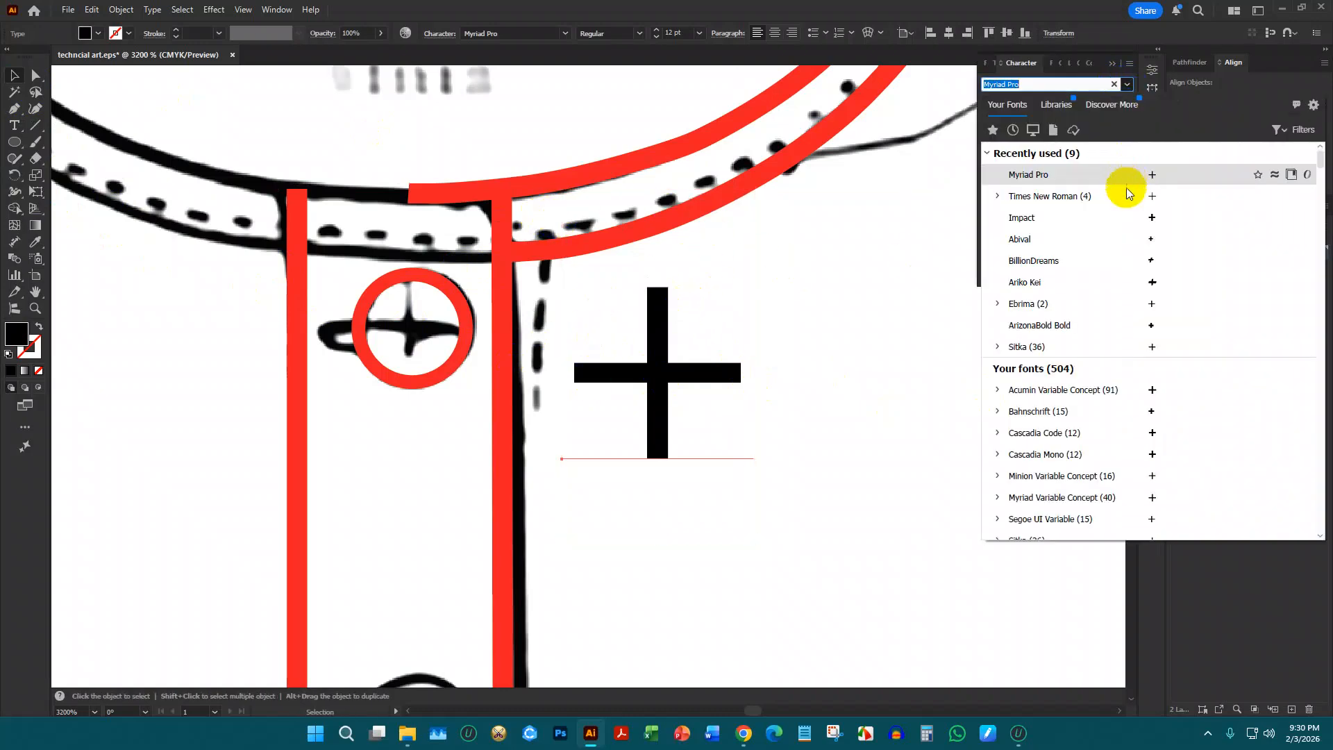
pyautogui.click(1145, 220)
pyautogui.click(121, 9)
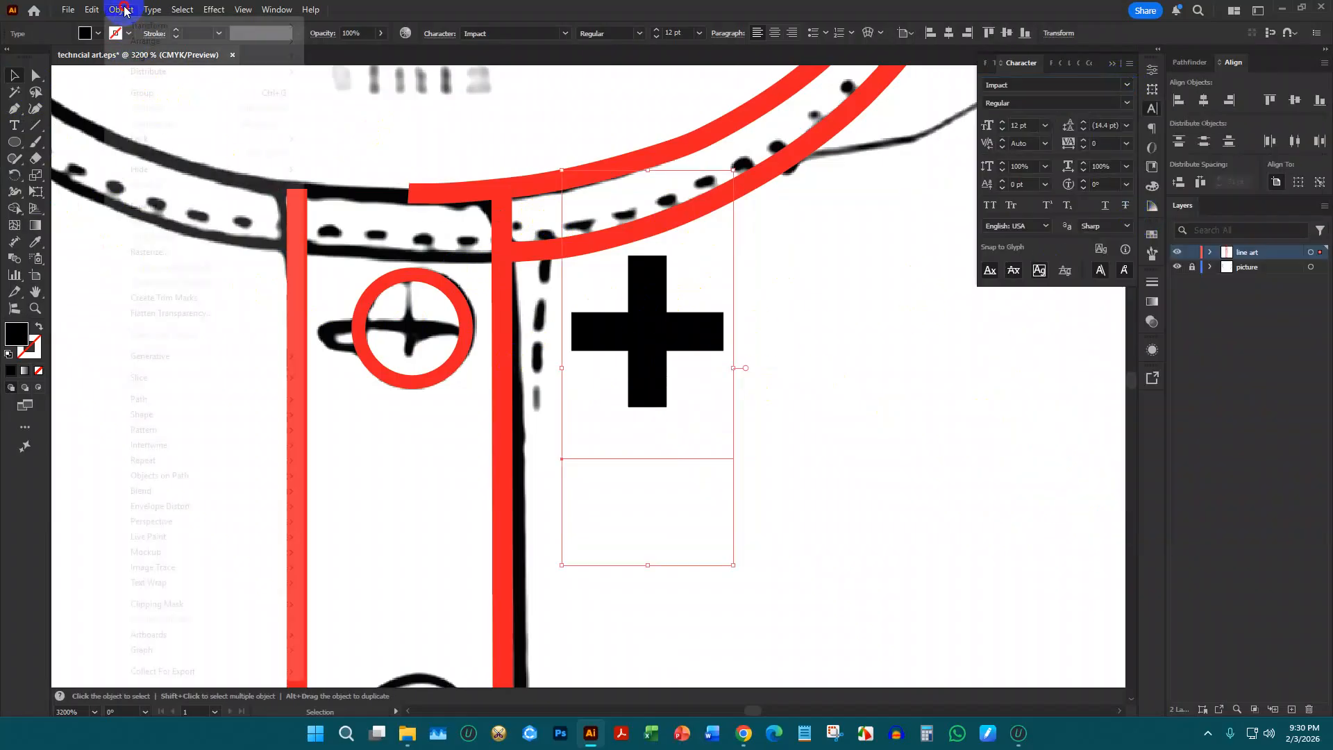
pyautogui.click(163, 206)
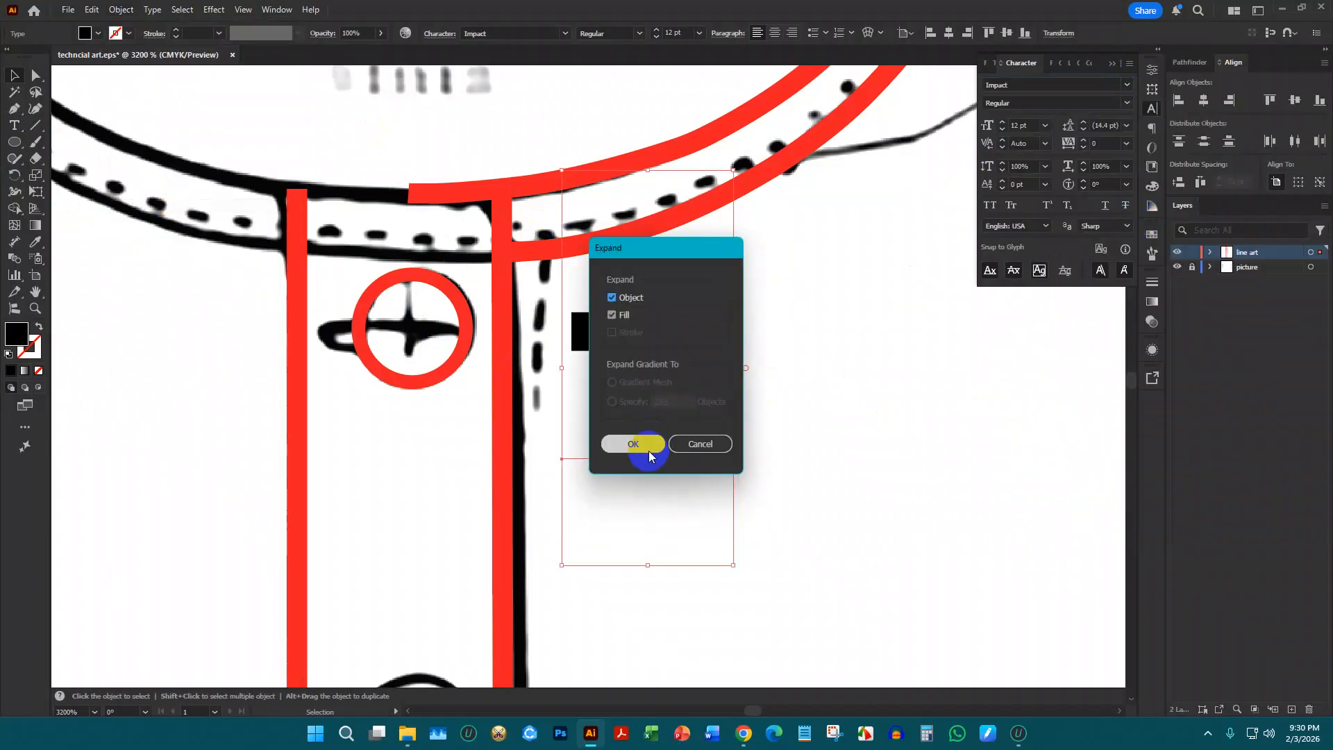
pyautogui.click(649, 455)
# Sample the red neckline's style onto the expanded plus and swap fill and stroke to give it a solid red fill
pyautogui.press('i')
pyautogui.click(703, 215)
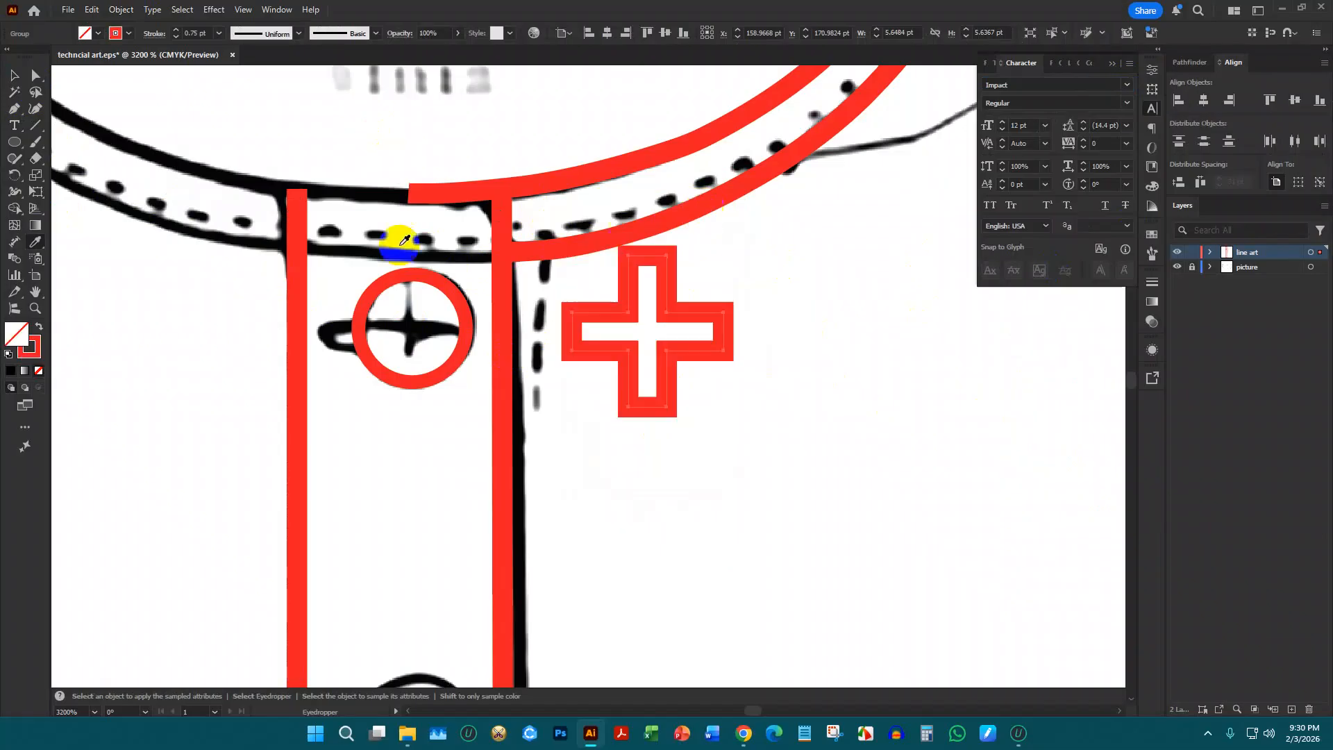
pyautogui.click(48, 324)
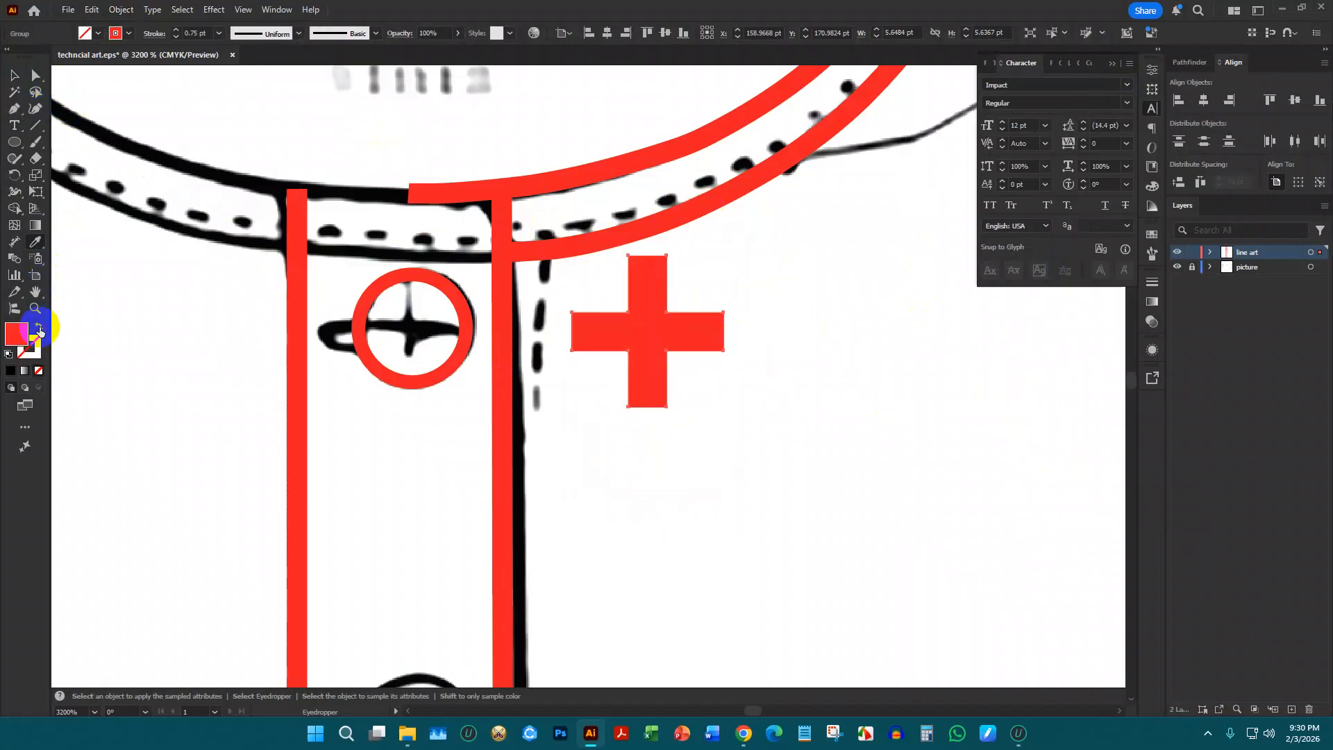
pyautogui.click(14, 74)
# Scale the red plus down to about 1.9 pt wide and place it inside the top button's circle
pyautogui.click(625, 317)
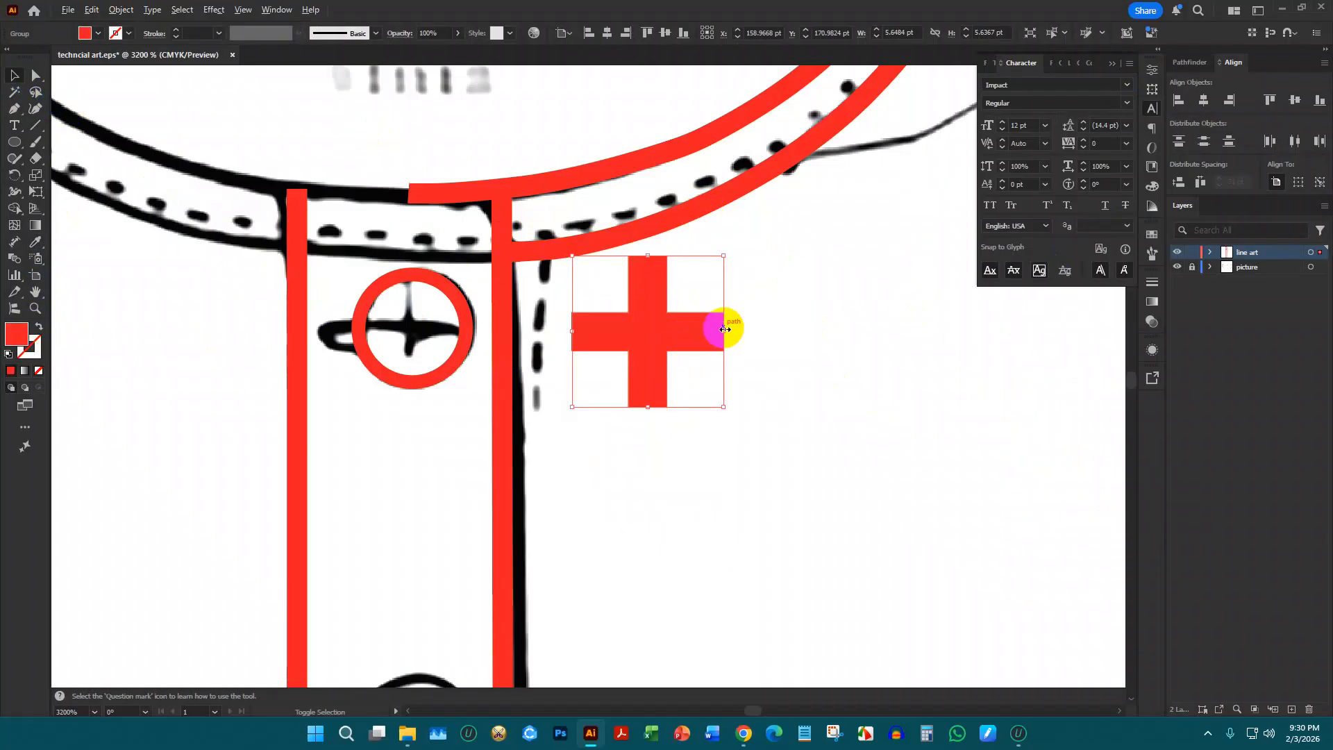
pyautogui.moveTo(725, 329); pyautogui.dragTo(409, 333)
pyautogui.scroll(3, 408, 351)
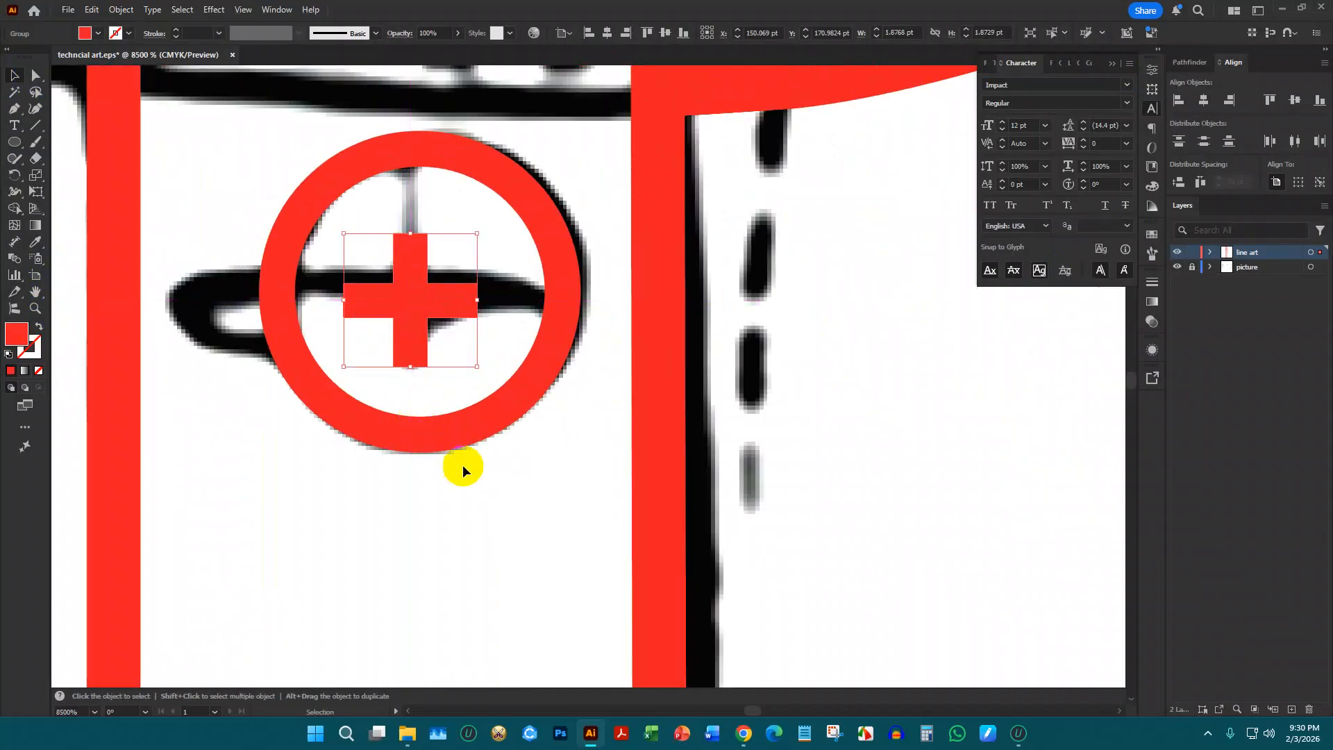
# Center the red plus horizontally and vertically on the top button's circle, using the circle as the key object
pyautogui.moveTo(481, 502); pyautogui.dragTo(367, 261)
pyautogui.click(489, 422)
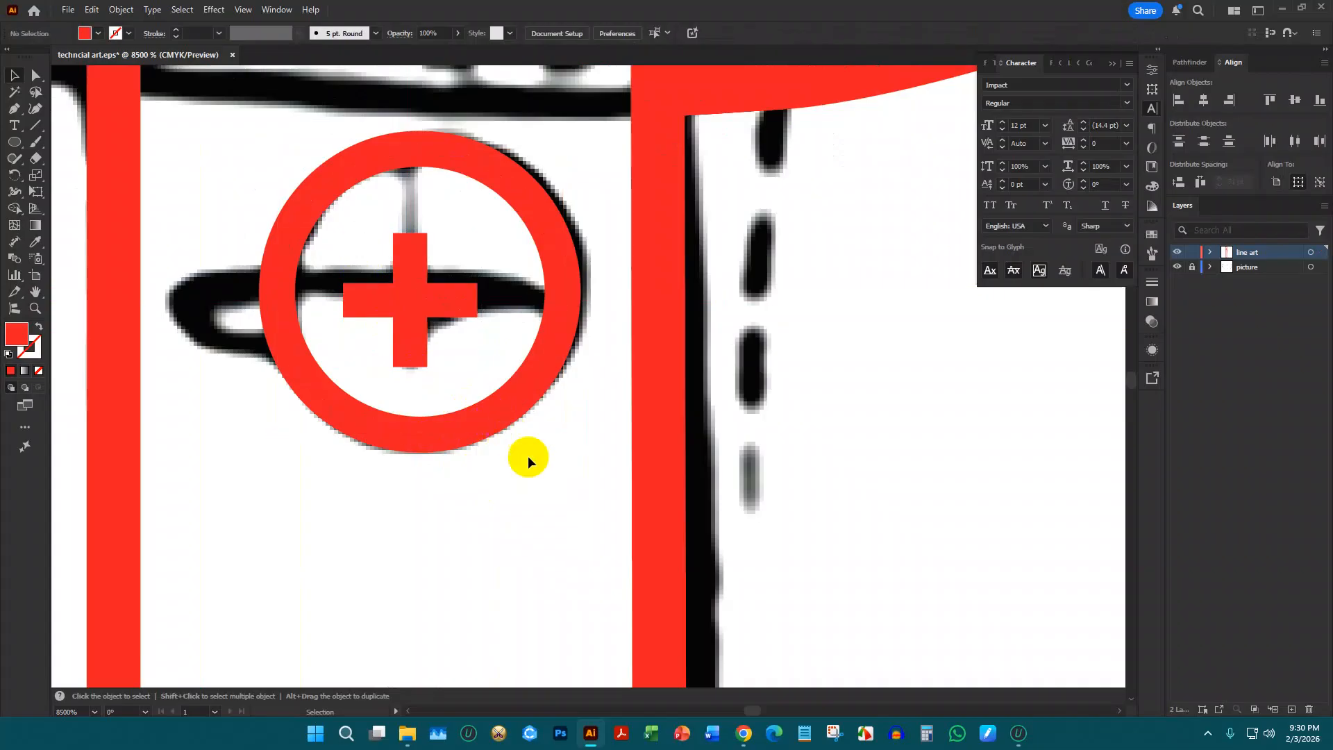
pyautogui.moveTo(528, 457); pyautogui.dragTo(382, 252)
pyautogui.click(532, 386)
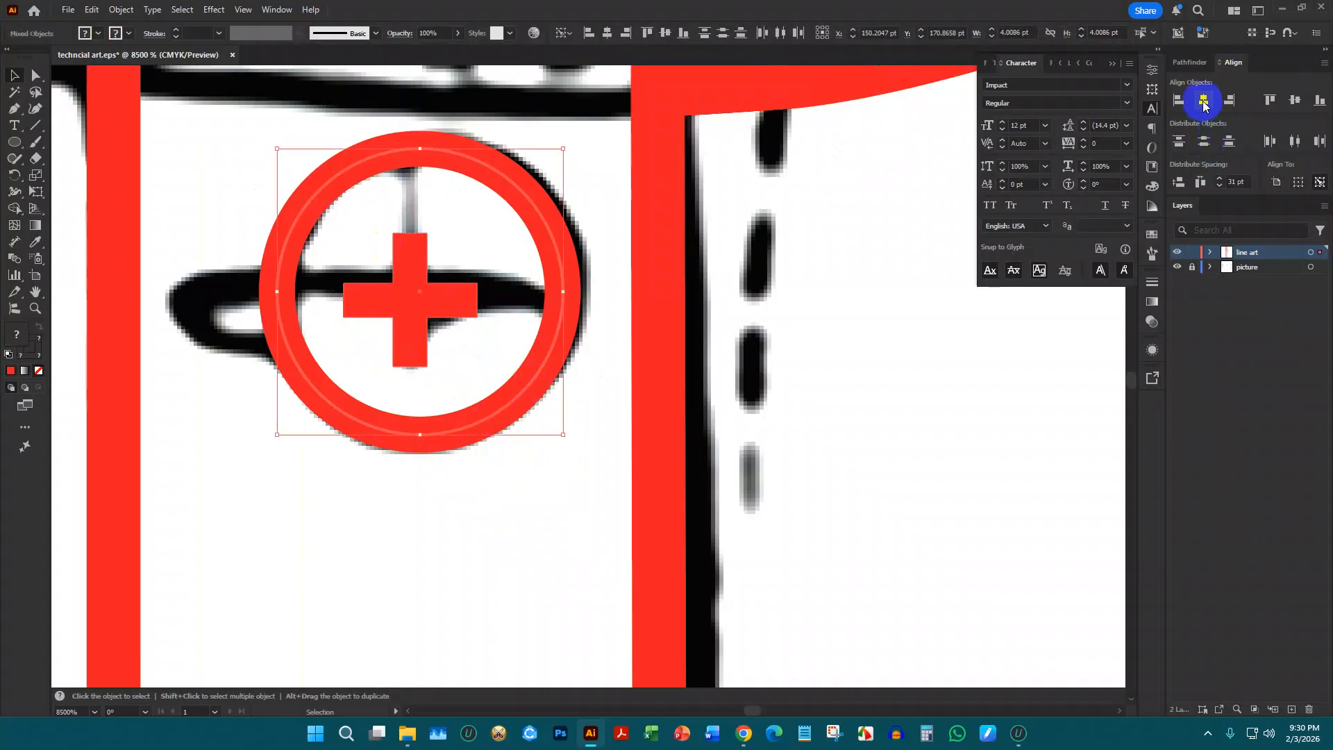
pyautogui.click(1203, 99)
pyautogui.click(1293, 100)
pyautogui.click(621, 408)
# Enlarge the red plus proportionally from its center so it nearly fills the inside of the button circle
pyautogui.click(443, 285)
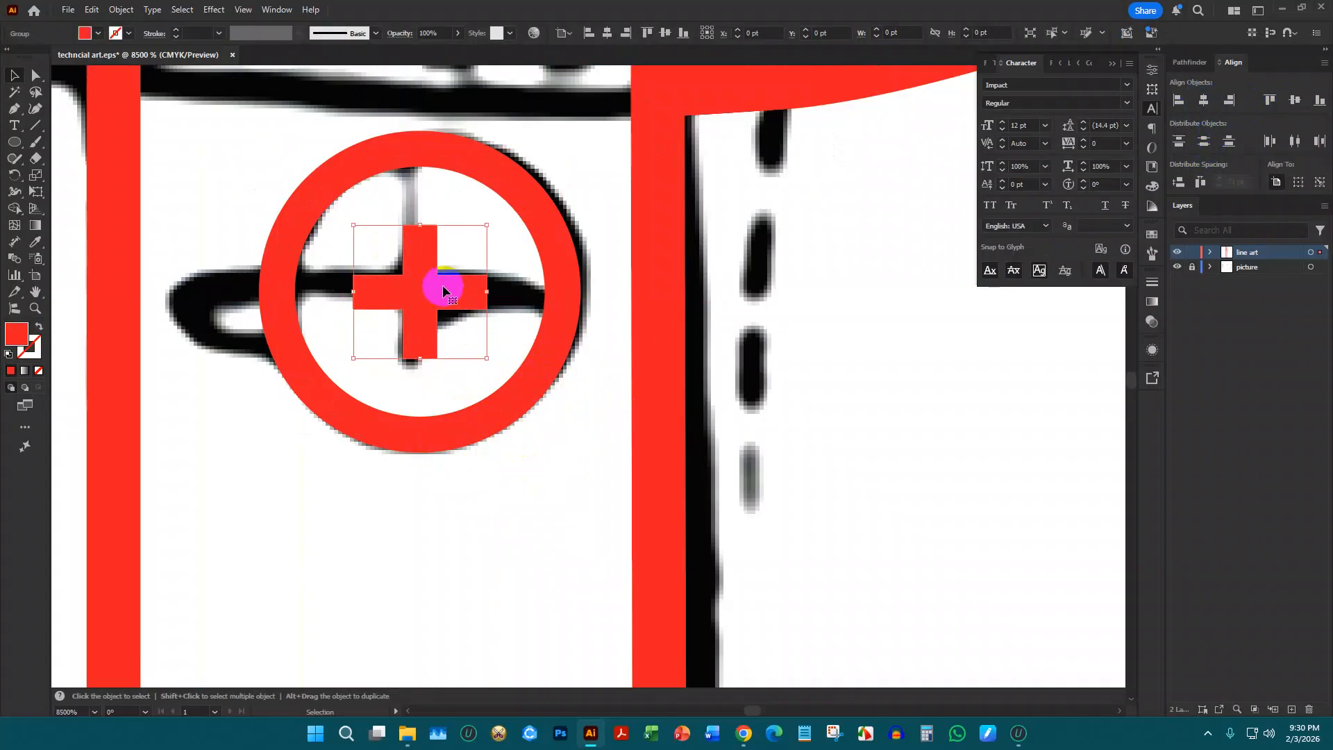
pyautogui.moveTo(489, 289); pyautogui.dragTo(531, 295)
pyautogui.click(542, 497)
pyautogui.scroll(-5, 542, 497)
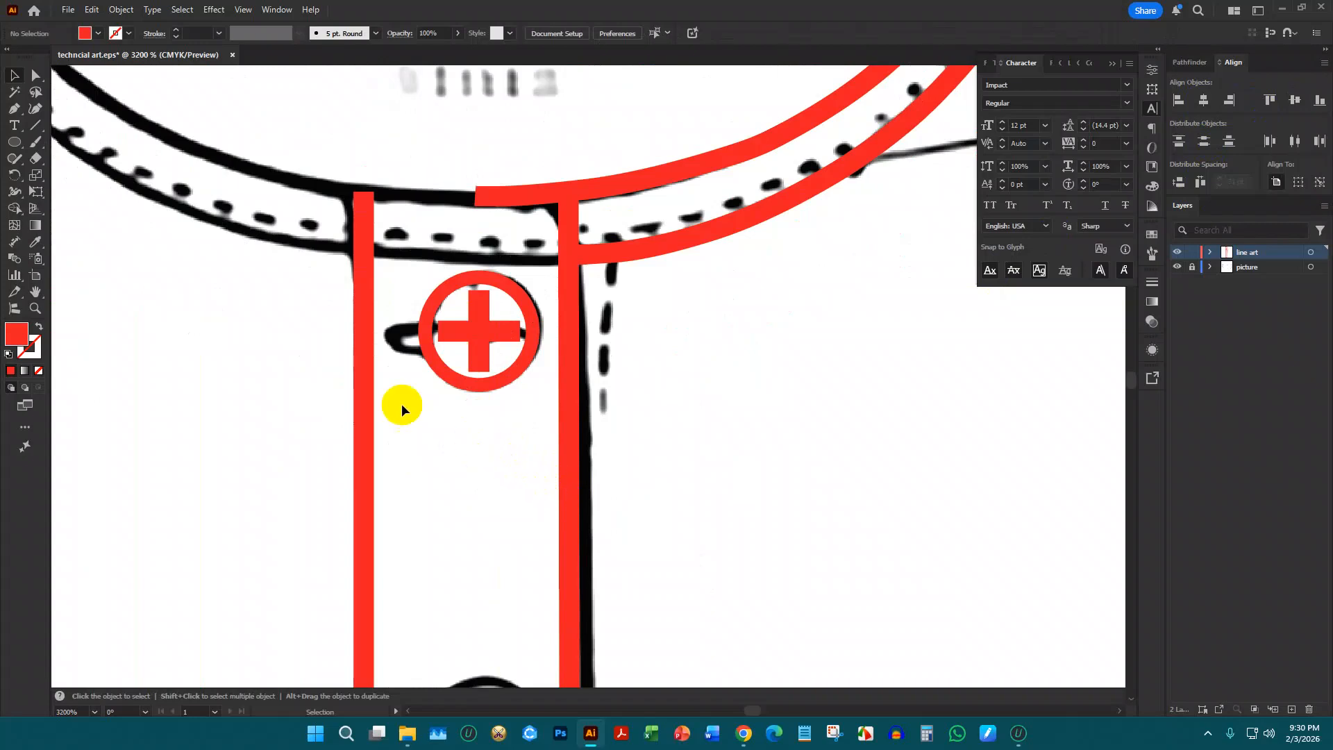
# Draw a rounded rectangle about 1.86 by 1.02 pt over the sketched buttonhole beside the top button
pyautogui.scroll(4, 406, 389)
pyautogui.moveTo(9, 143); pyautogui.dragTo(71, 158)
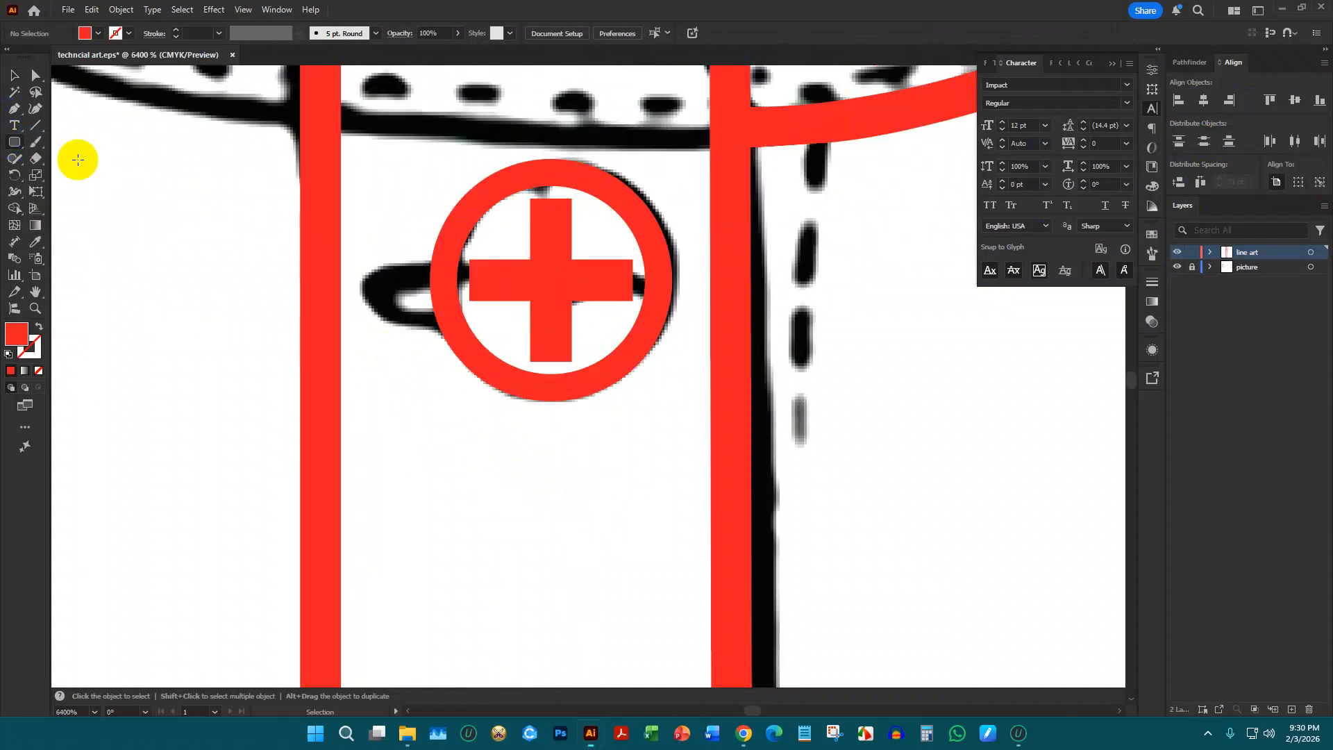
pyautogui.scroll(2, 406, 286)
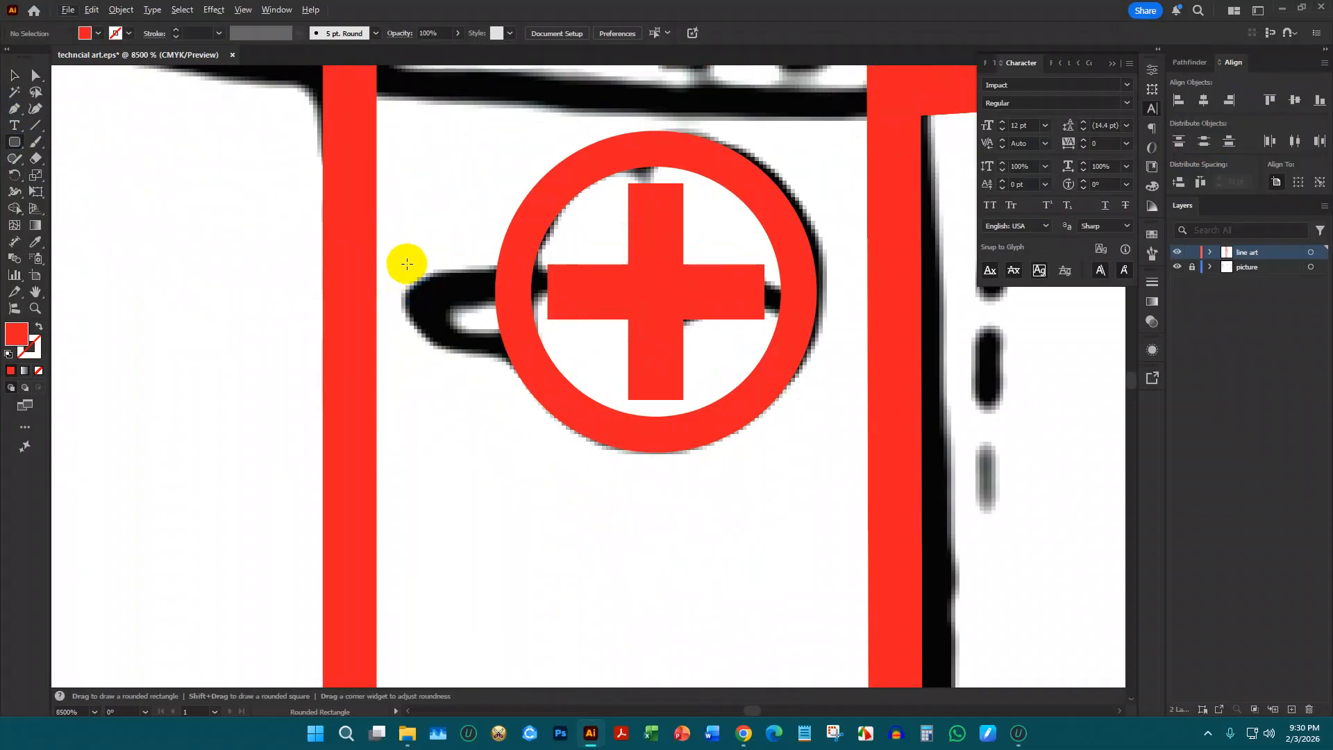
pyautogui.moveTo(412, 272); pyautogui.dragTo(545, 344)
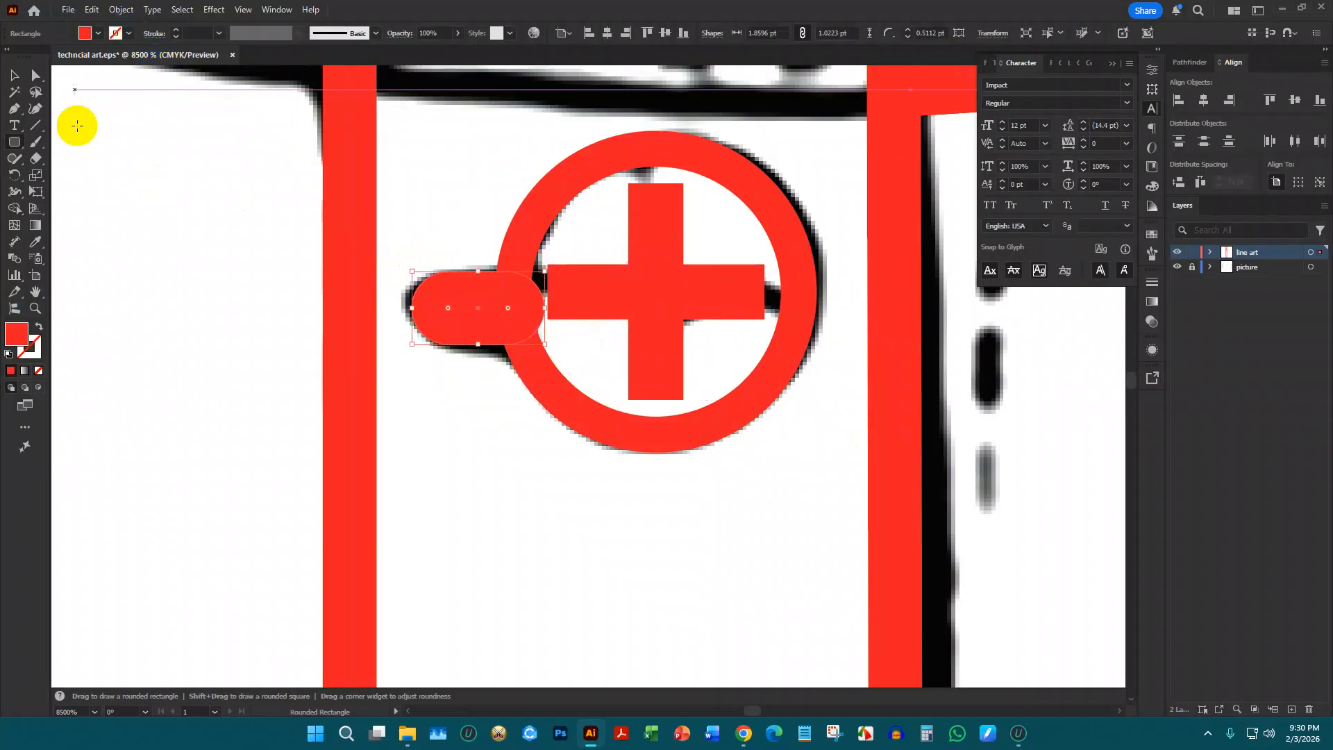
# Swap the buttonhole's fill and stroke to make a red outline and set its stroke weight to 0.25 pt
pyautogui.click(40, 326)
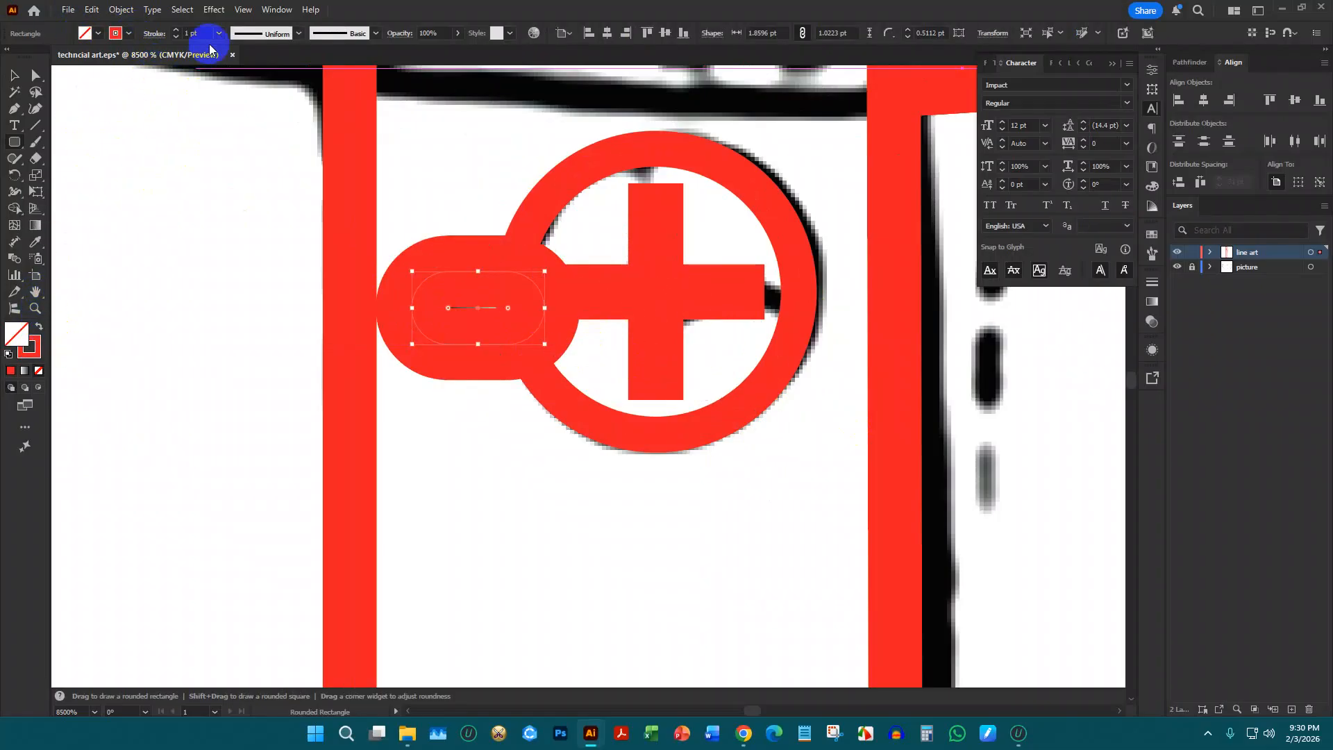
pyautogui.click(175, 38)
pyautogui.click(175, 38)
pyautogui.click(175, 38)
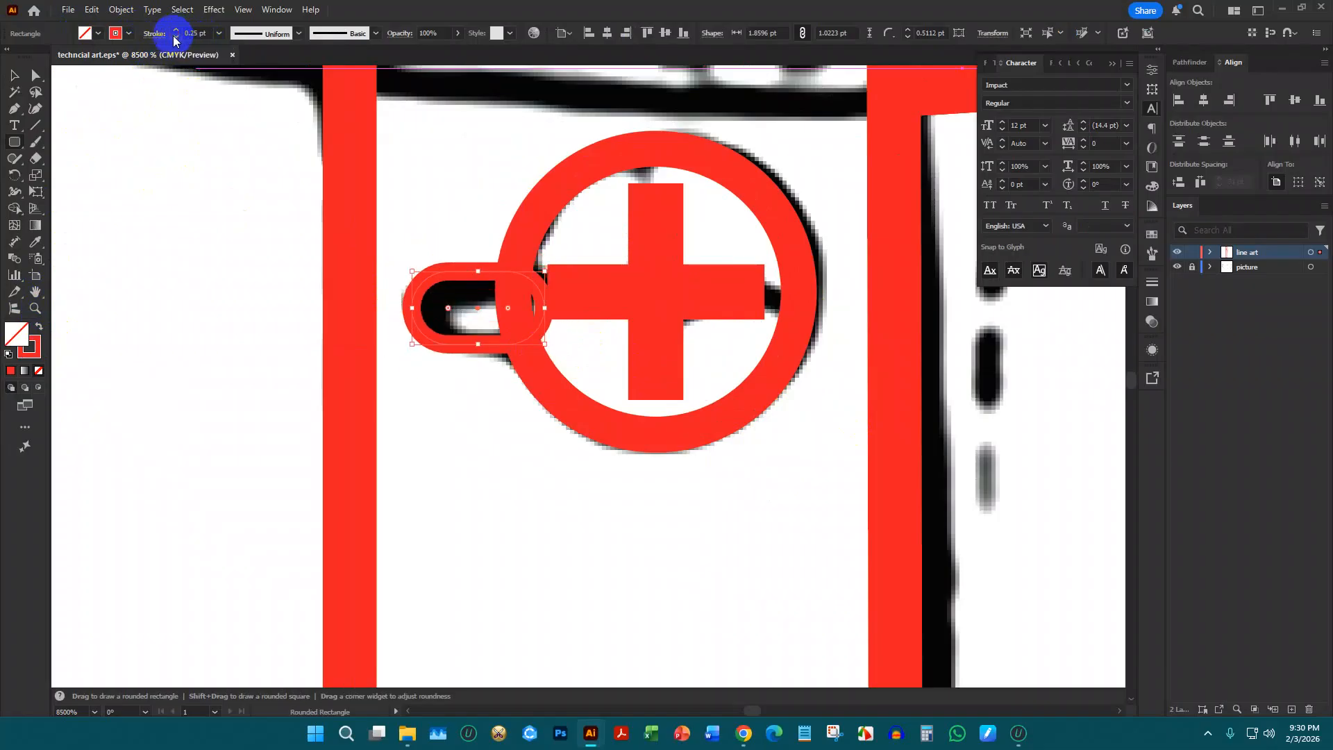
# Shorten the buttonhole shape so it ends within the circle's ring and align its vertical center to the circle
pyautogui.click(12, 75)
pyautogui.scroll(4, 544, 336)
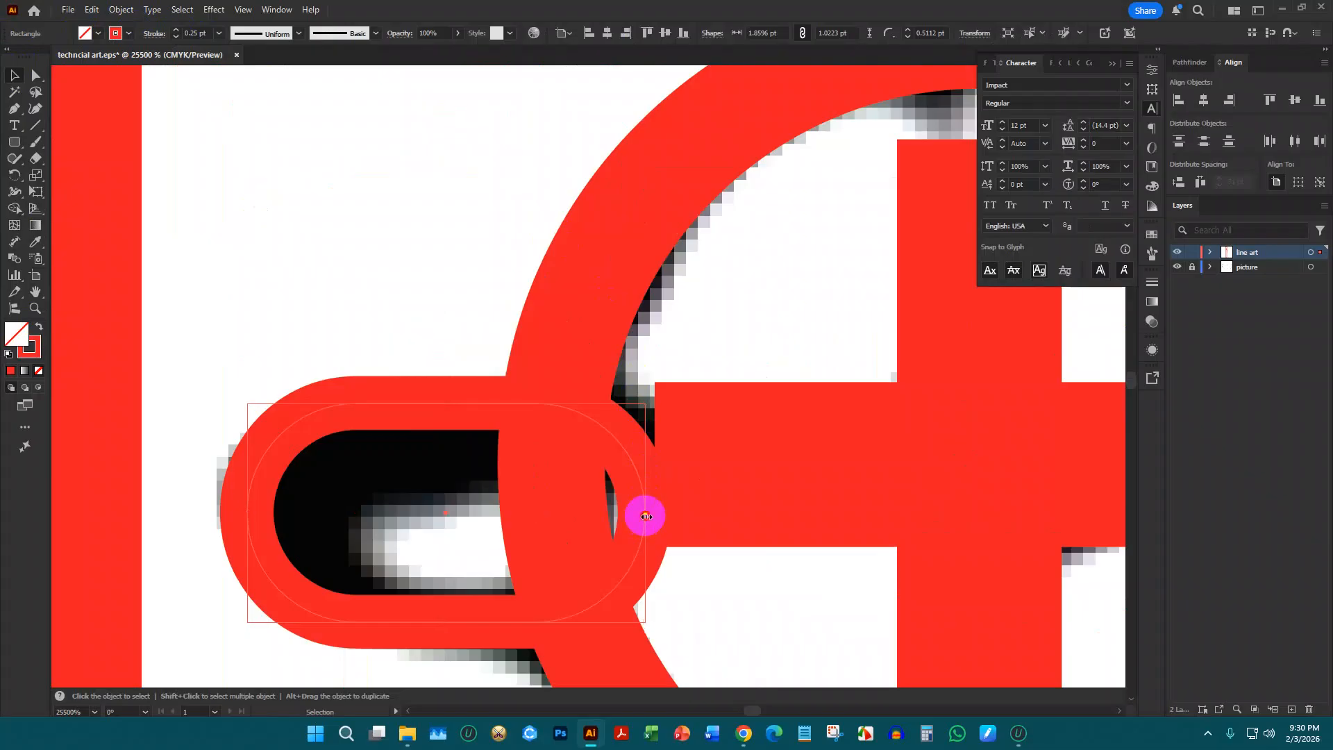
pyautogui.moveTo(646, 516); pyautogui.dragTo(586, 510)
pyautogui.click(584, 306)
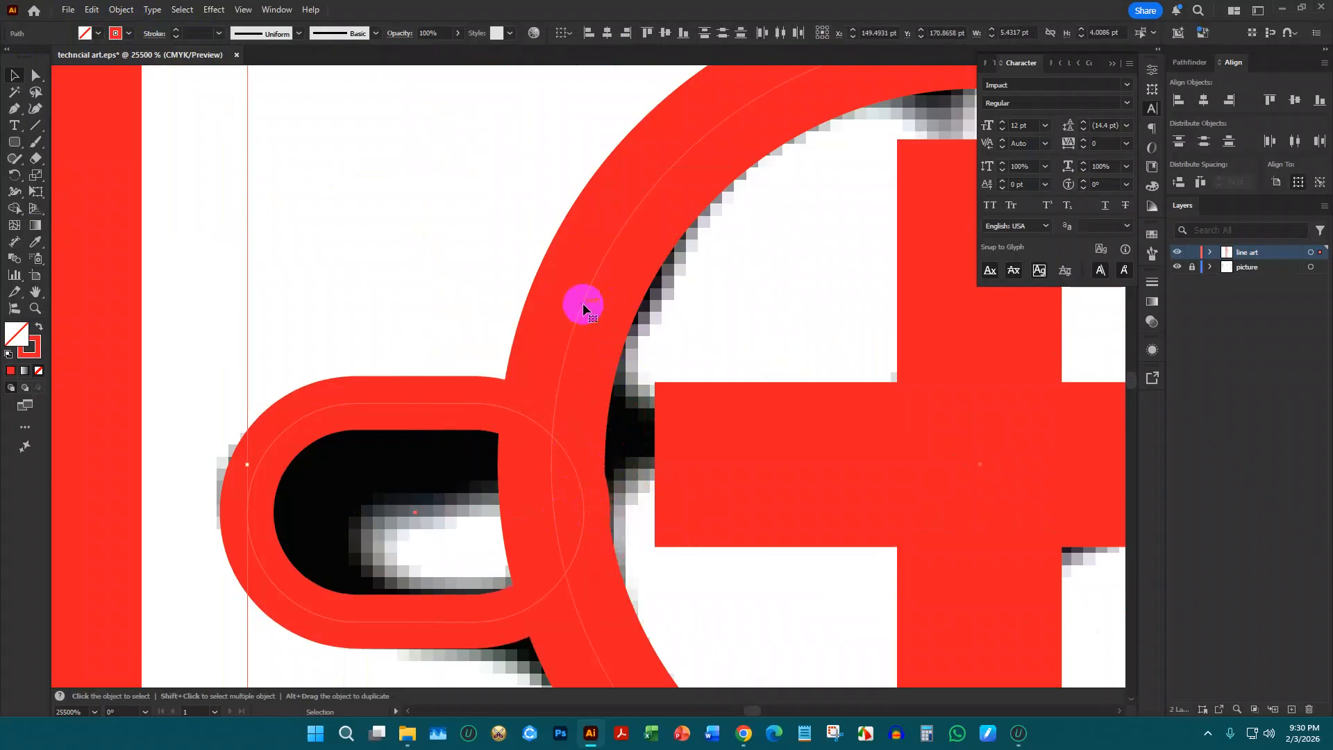
pyautogui.click(586, 299)
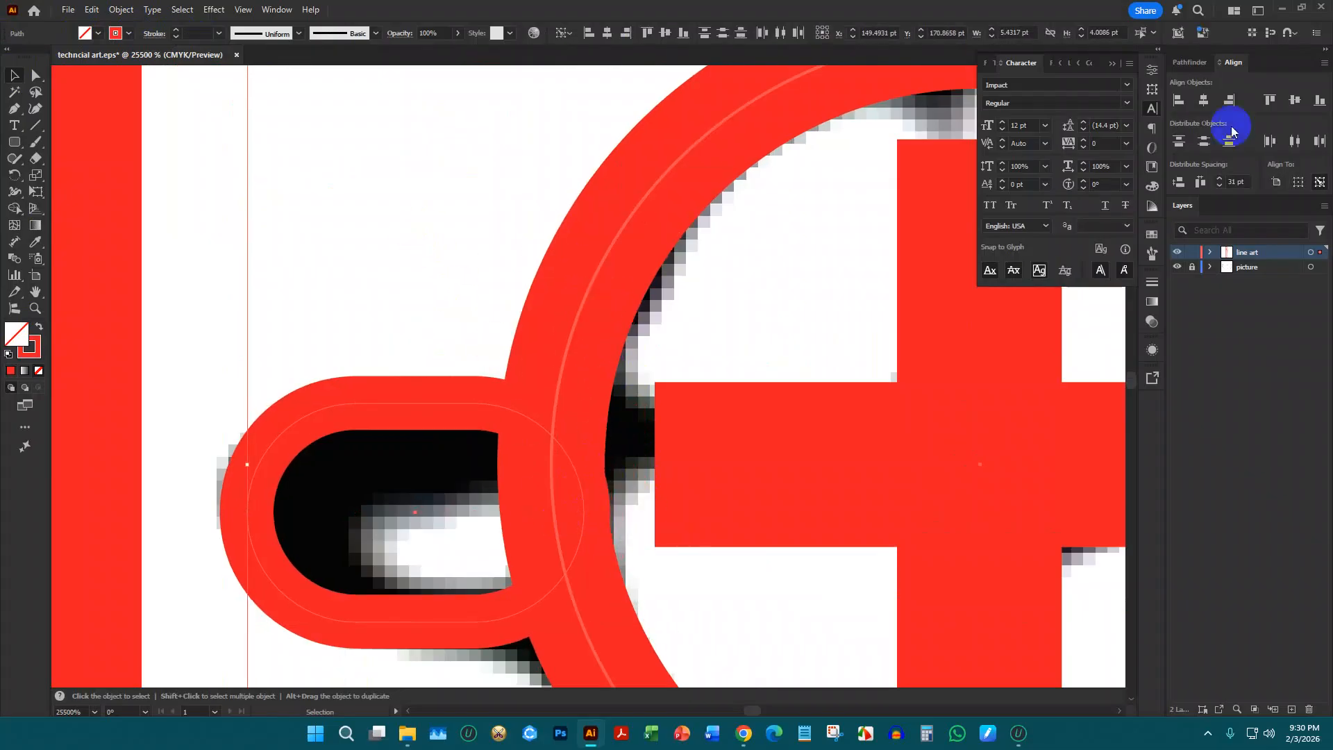
pyautogui.click(1295, 99)
pyautogui.click(527, 167)
# Group the top button's circle, plus and buttonhole into one object
pyautogui.scroll(-5, 409, 229)
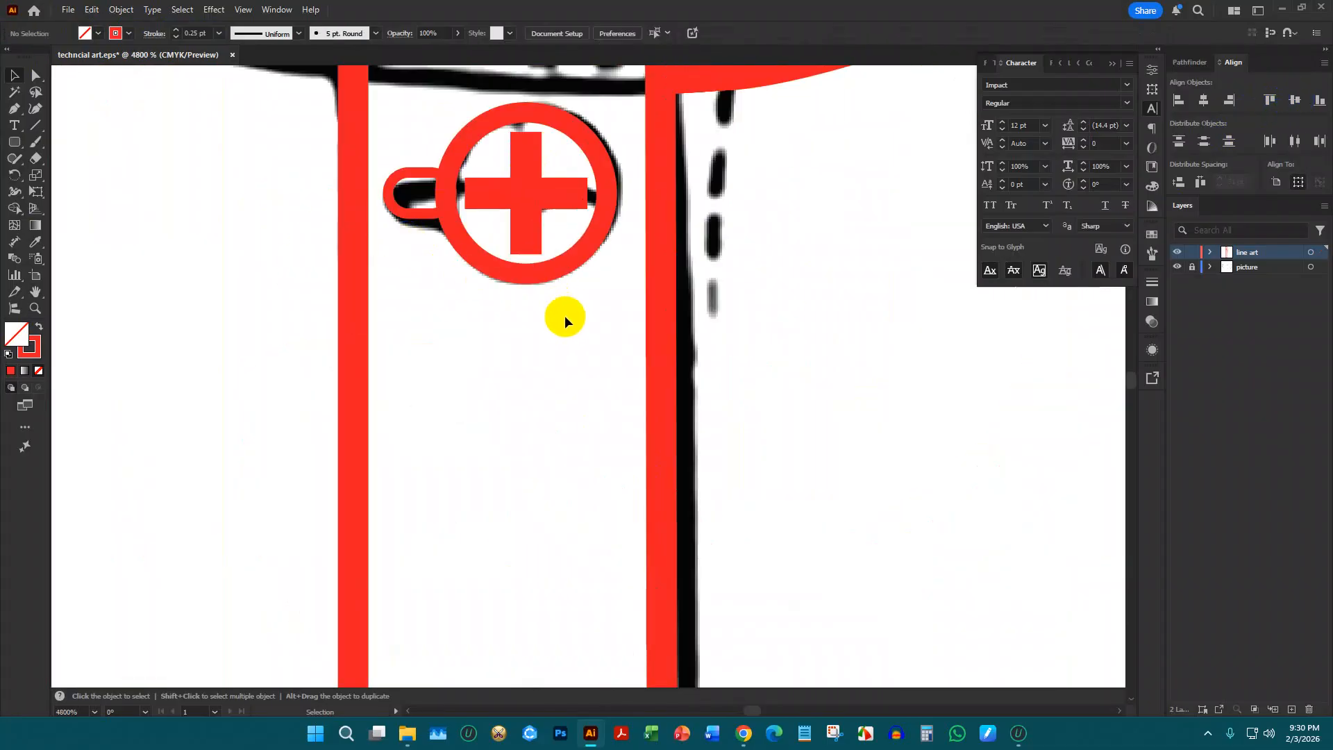
pyautogui.scroll(3, 568, 323)
pyautogui.moveTo(557, 348); pyautogui.dragTo(515, 386)
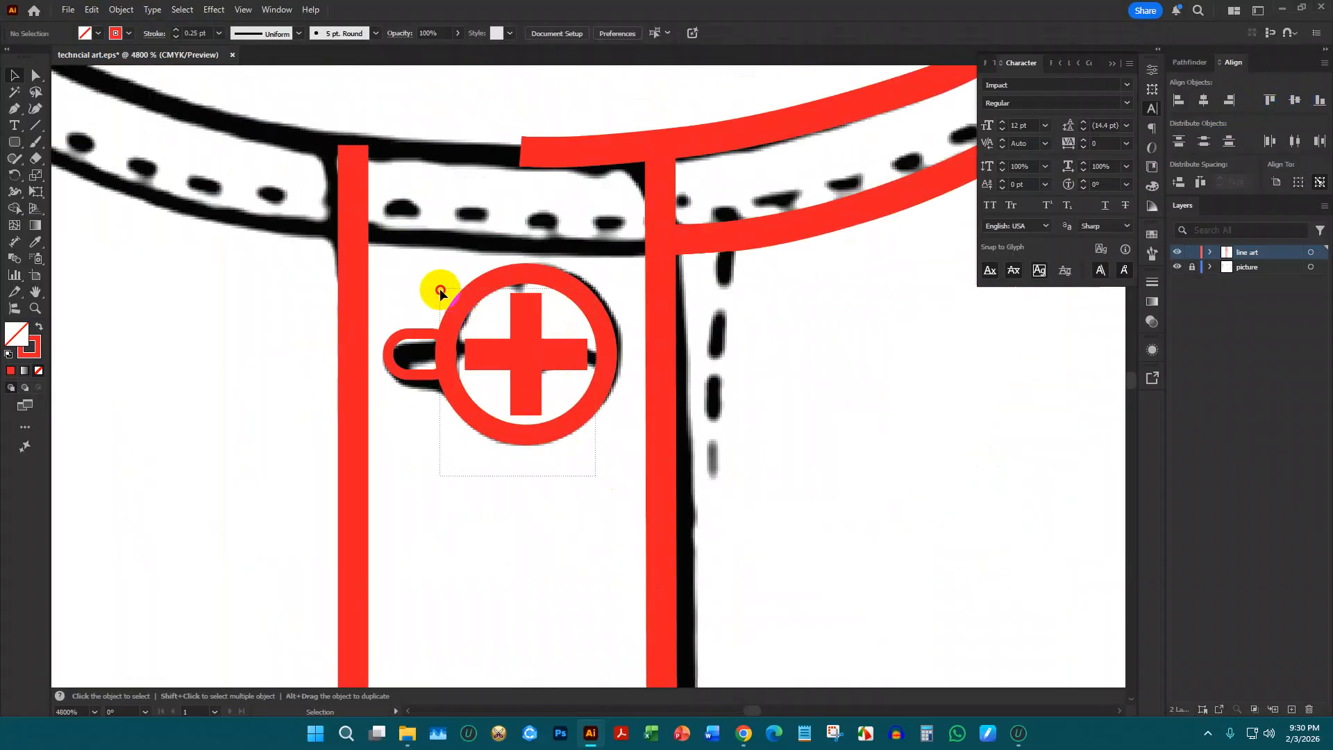
pyautogui.moveTo(440, 289); pyautogui.dragTo(429, 298)
pyautogui.hotkey('ctrl', 'g')
# Try duplicating the button group 15.26 pt straight down onto the second sketched button
pyautogui.scroll(-1, 536, 319)
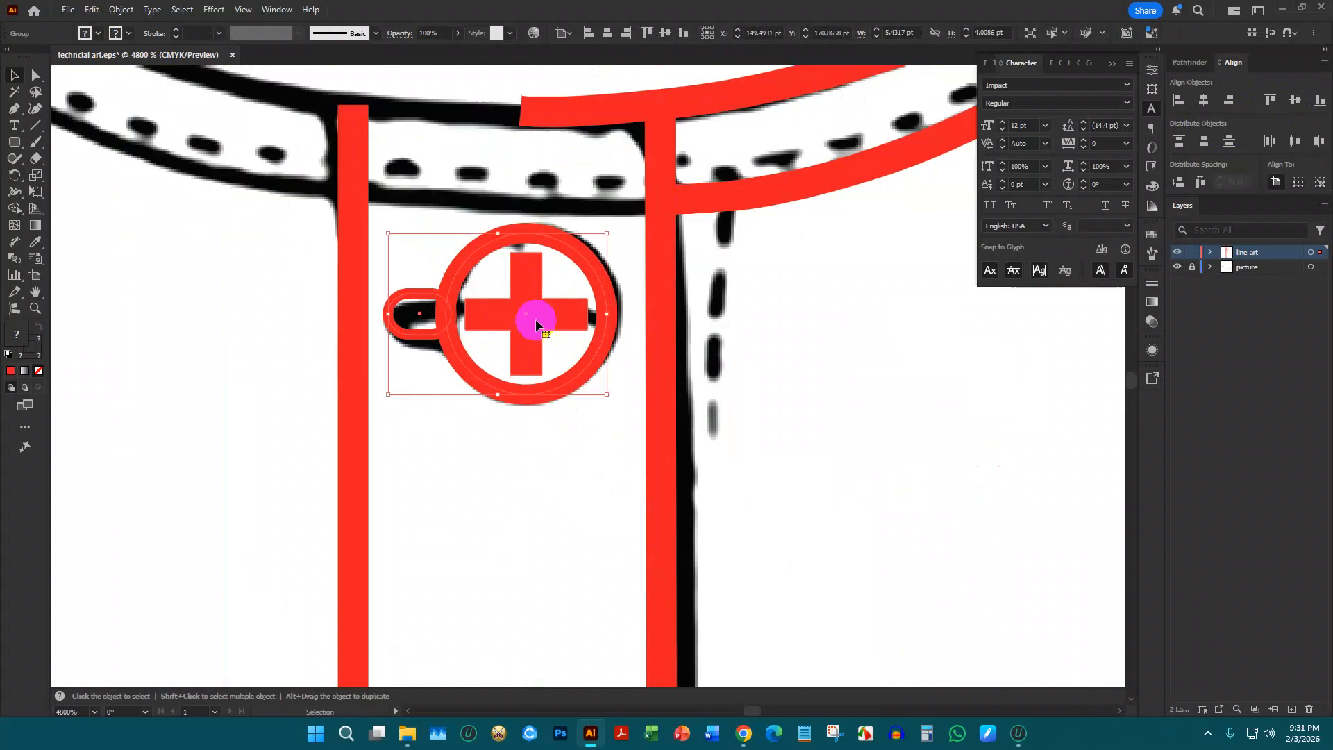
pyautogui.scroll(-4, 536, 319)
pyautogui.moveTo(542, 182); pyautogui.dragTo(547, 386)
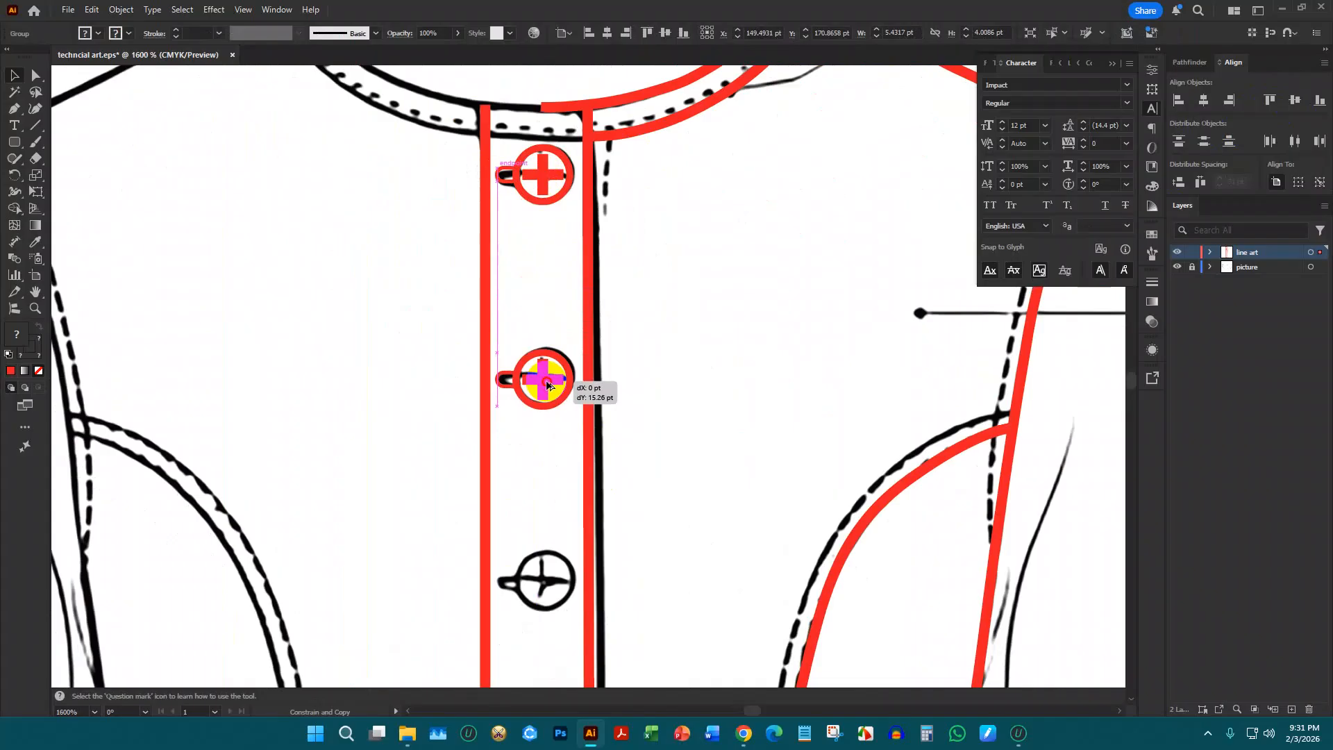
pyautogui.moveTo(547, 386); pyautogui.dragTo(547, 386)
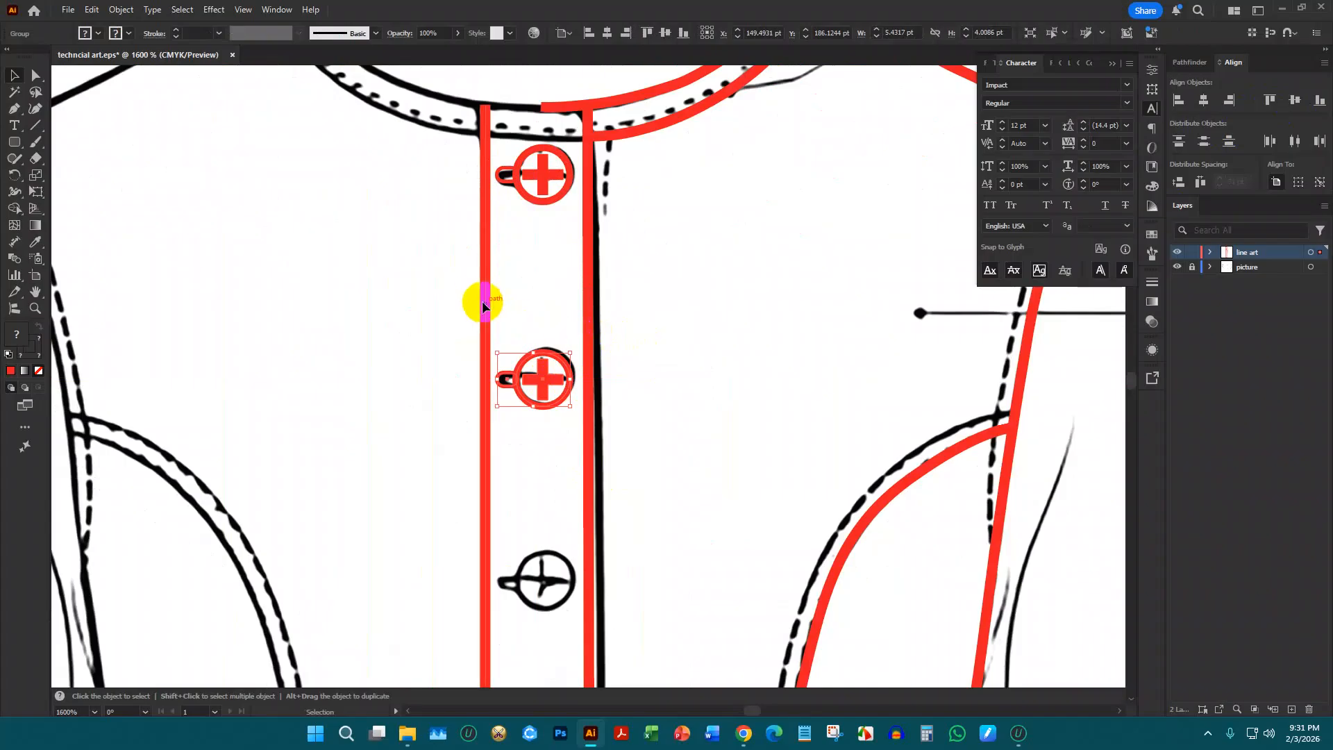
# Try repeating the button duplication at the same interval down the whole placket toward the hem
pyautogui.scroll(-10, 484, 306)
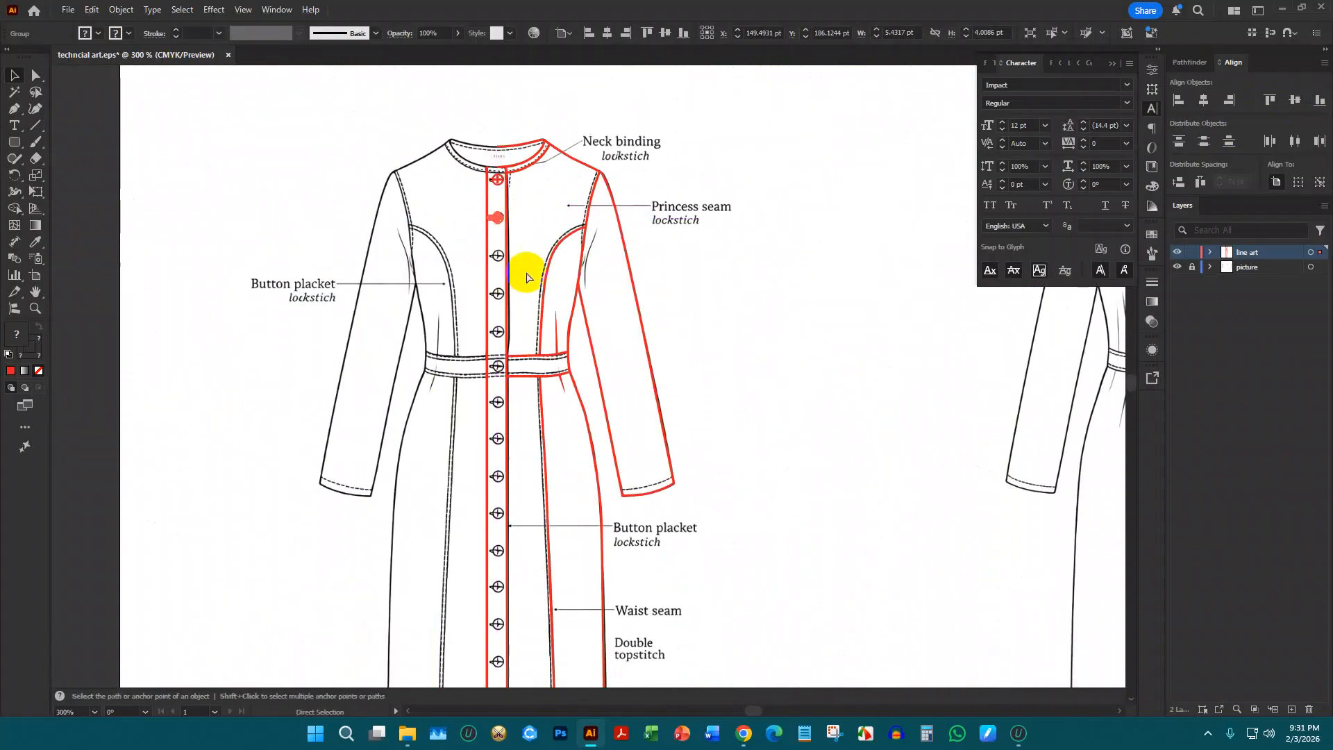
pyautogui.hotkey('ctrl', 'd')
pyautogui.hotkey('ctrl', 'd')
pyautogui.hotkey('ctrl', 'd')
pyautogui.hotkey('ctrl', 'd')
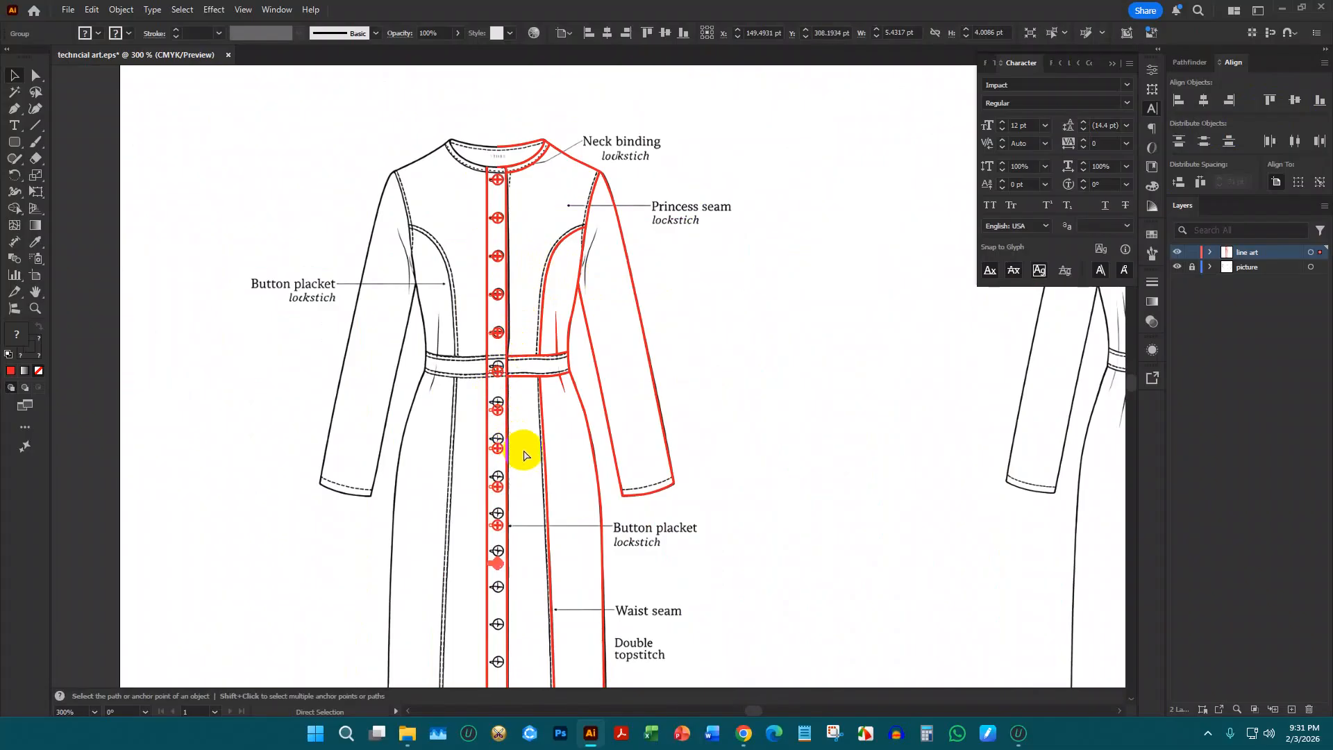
pyautogui.hotkey('ctrl', 'd')
pyautogui.scroll(-5, 524, 444)
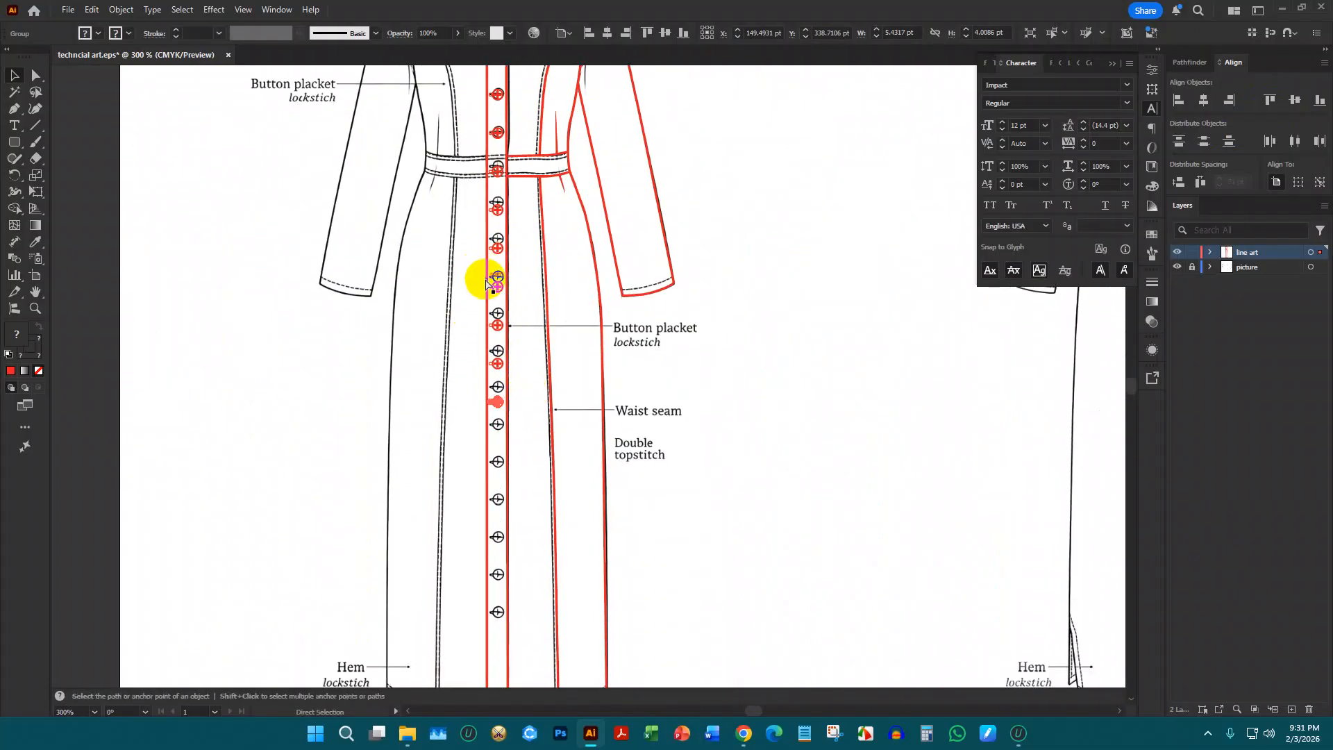
pyautogui.hotkey('ctrl', 'd')
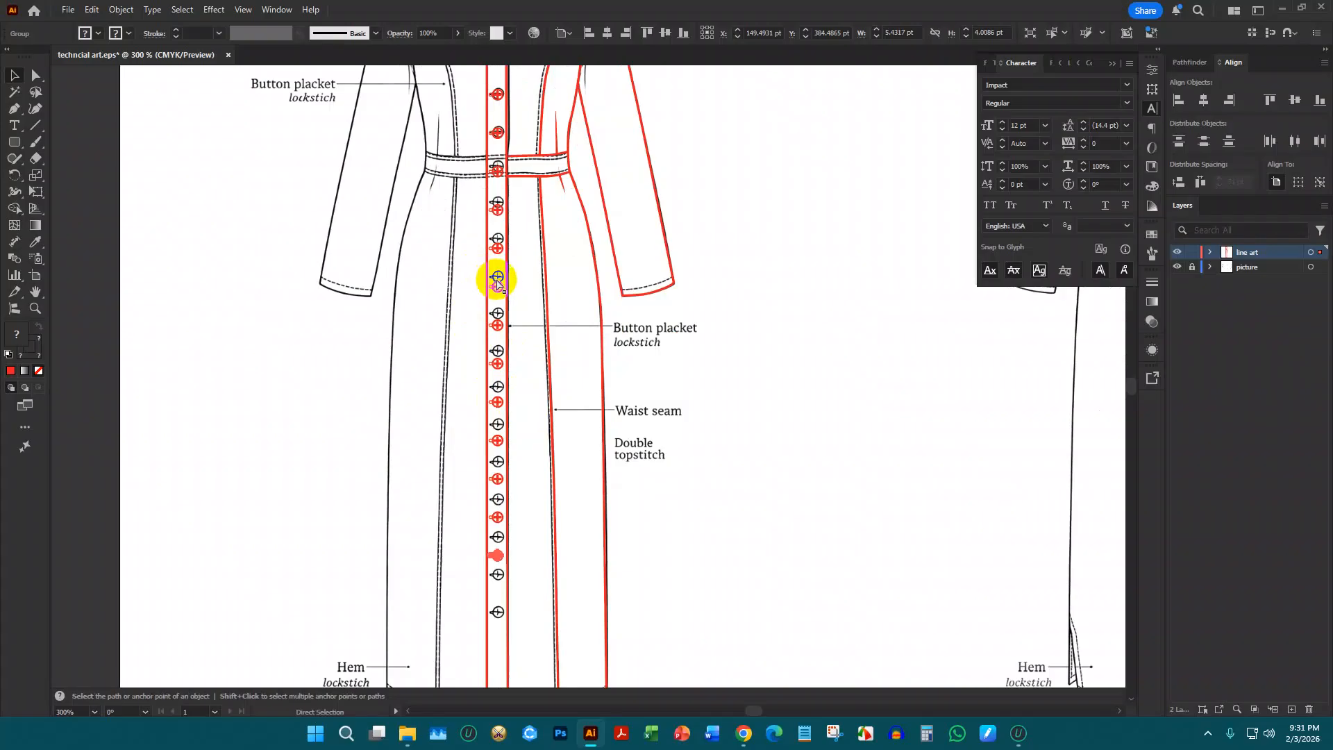
pyautogui.hotkey('ctrl', 'd')
pyautogui.scroll(-2, 536, 304)
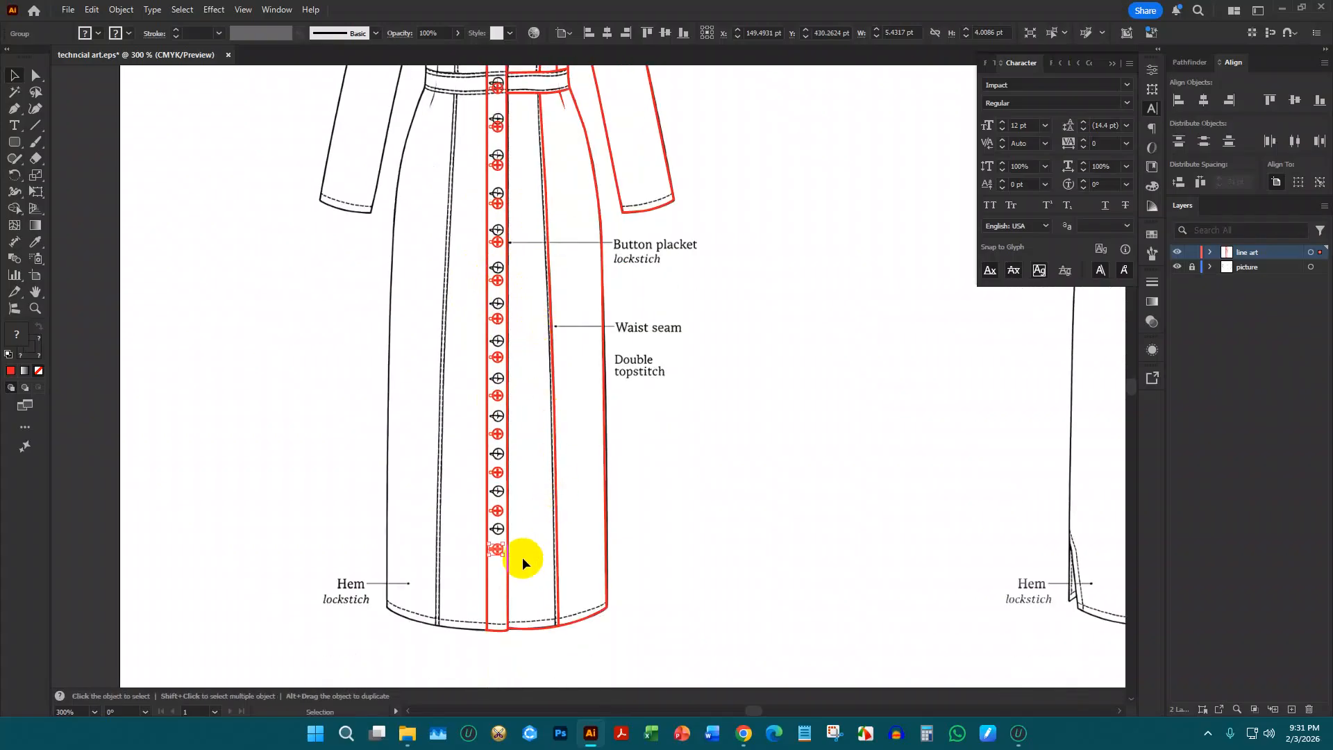
# Examine how the red button copies line up with the sketched buttons from the waistband down to the hem
pyautogui.scroll(2, 490, 333)
pyautogui.scroll(4, 490, 235)
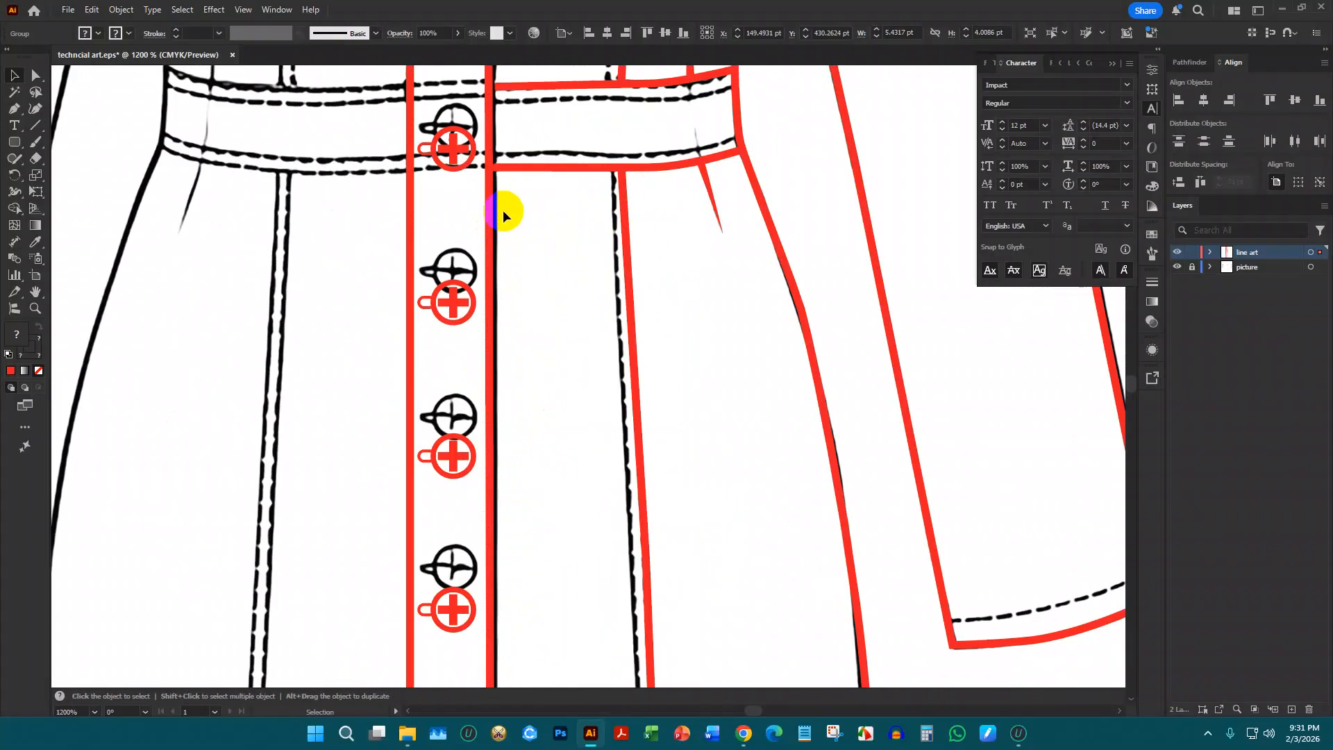
pyautogui.scroll(-5, 502, 209)
pyautogui.scroll(5, 523, 269)
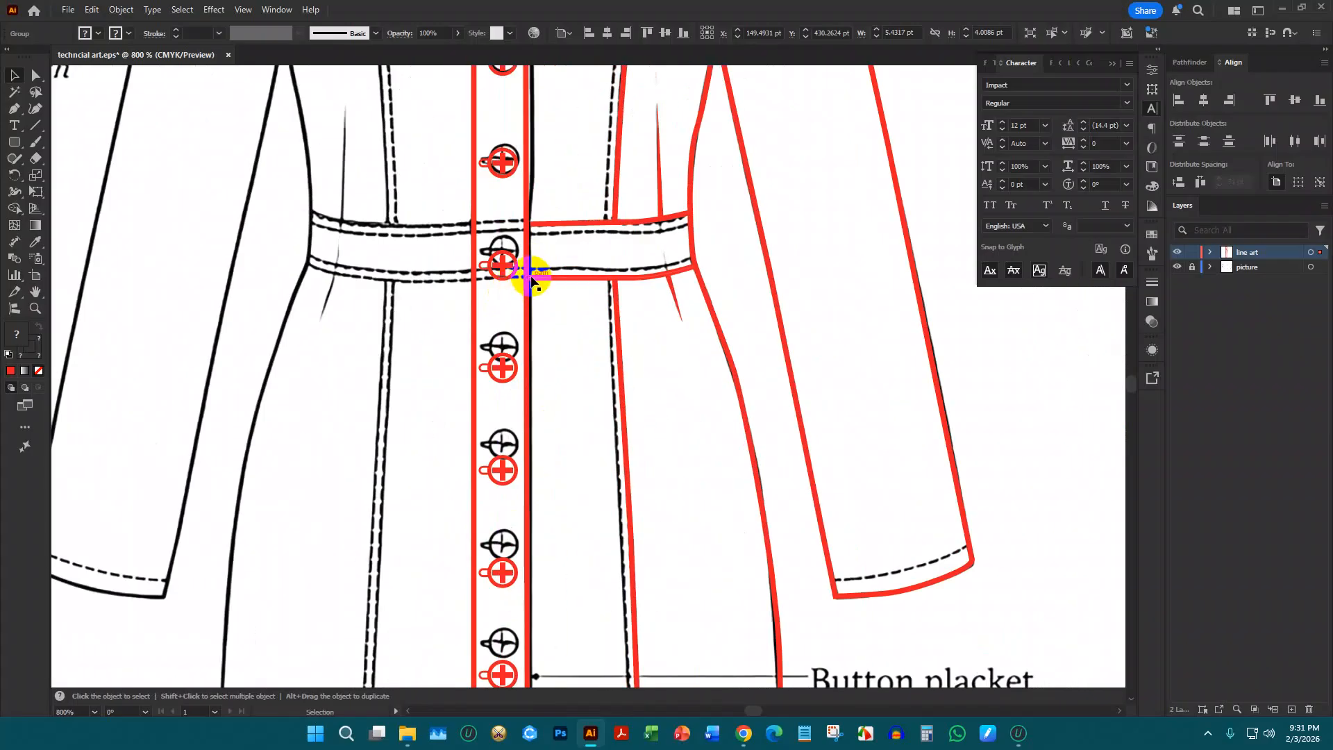
pyautogui.scroll(2, 528, 274)
pyautogui.scroll(-4, 518, 264)
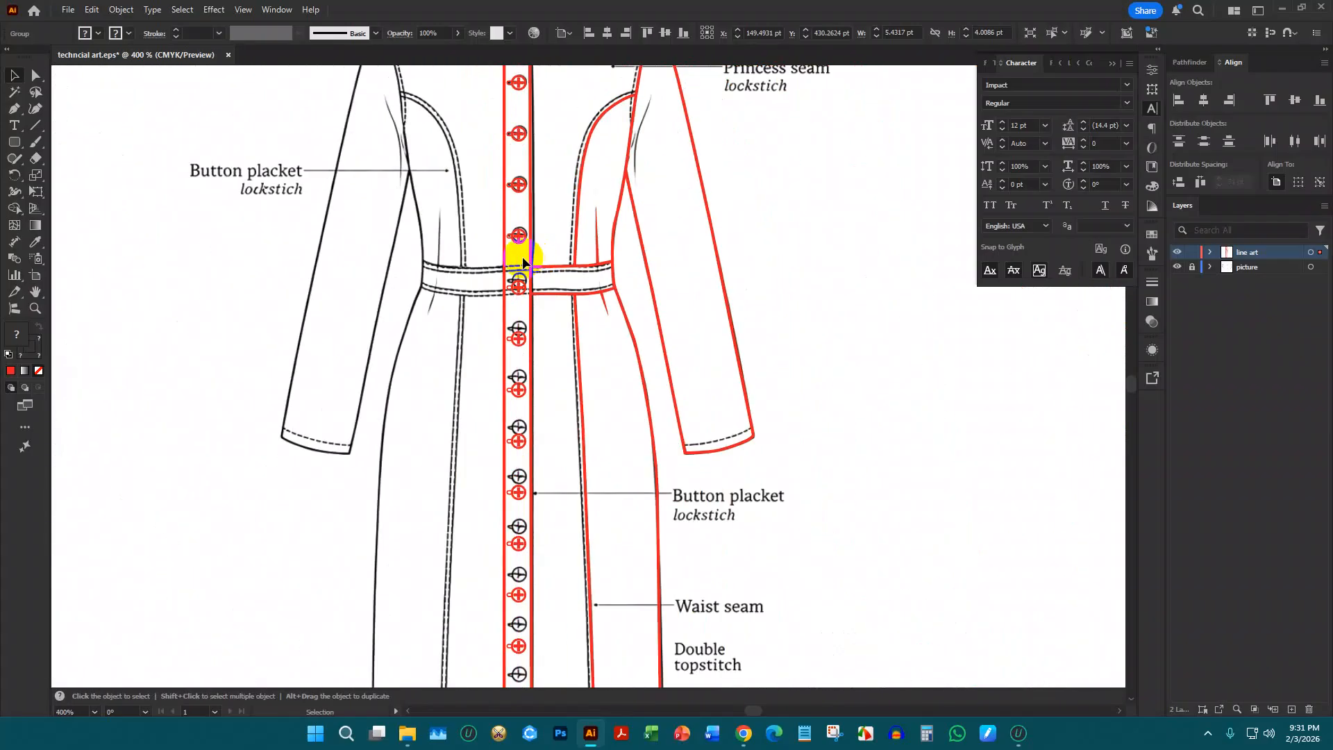
pyautogui.scroll(-1, 523, 261)
pyautogui.scroll(4, 523, 238)
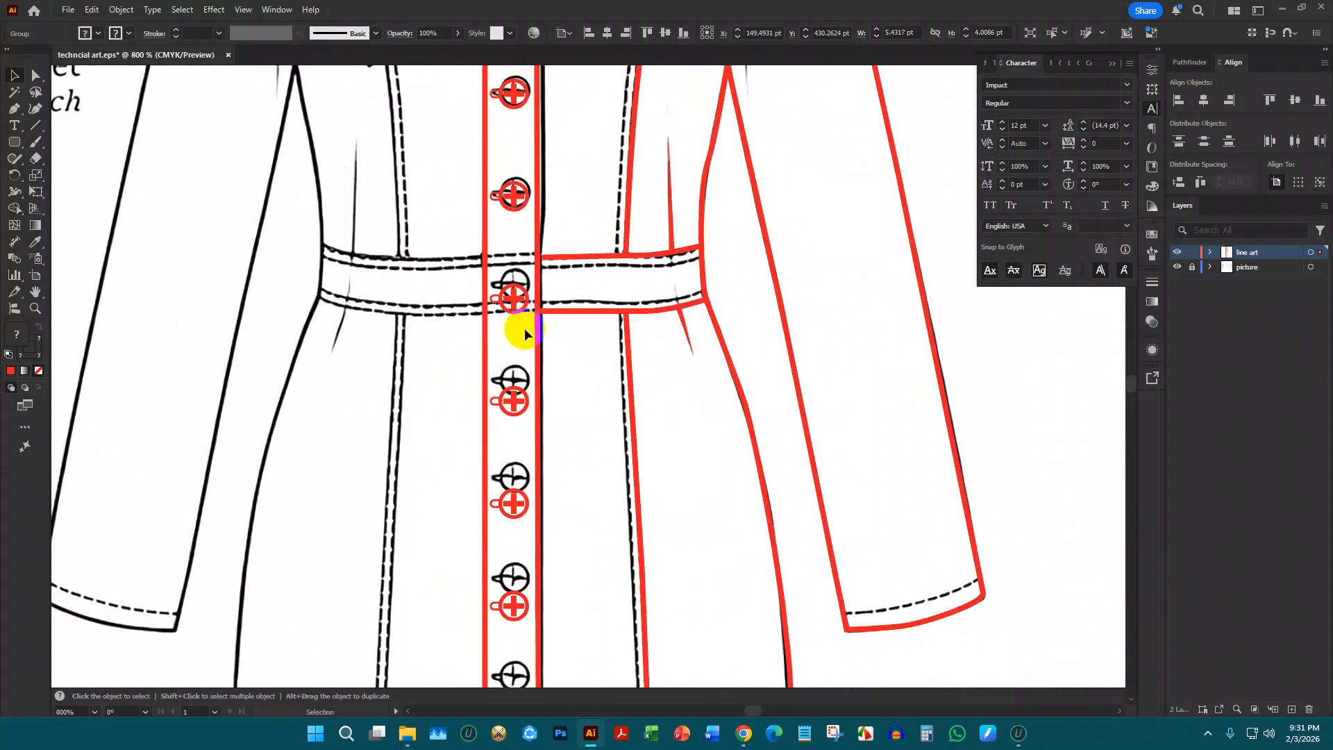
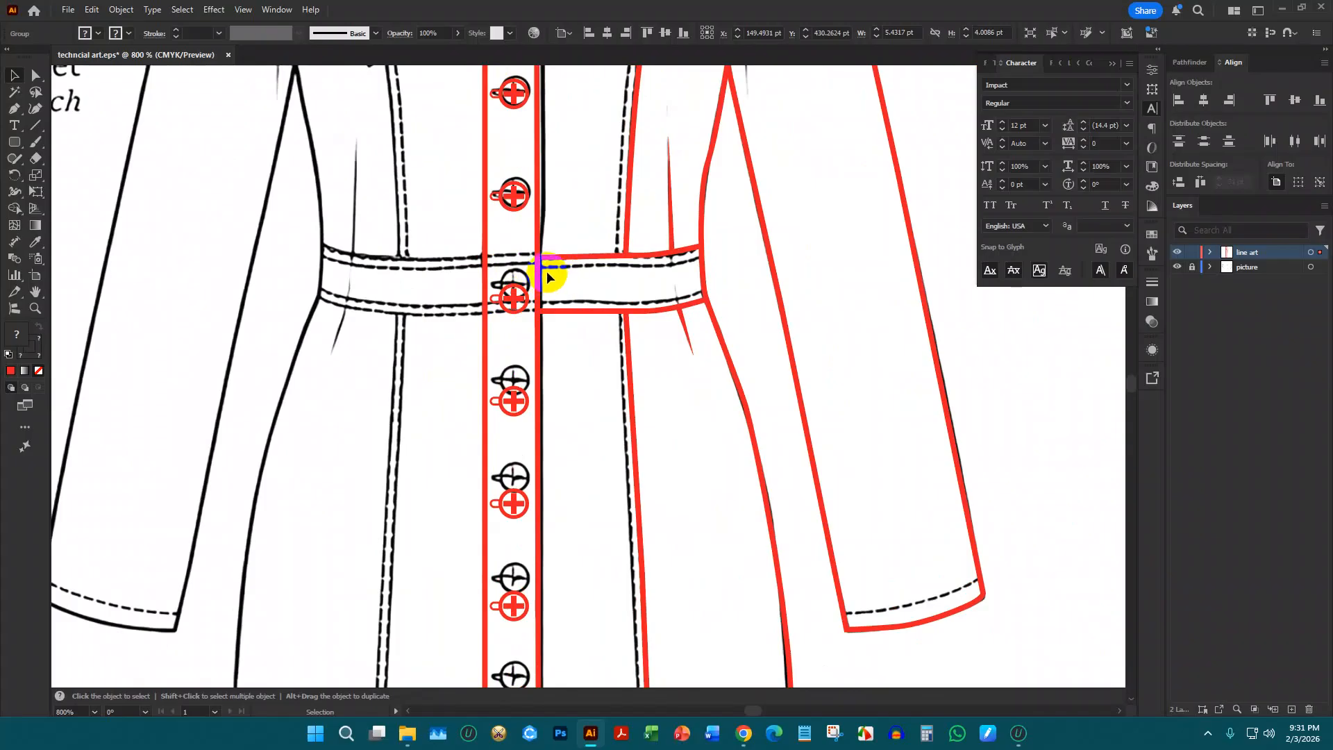
pyautogui.scroll(-4, 530, 289)
pyautogui.press('a')
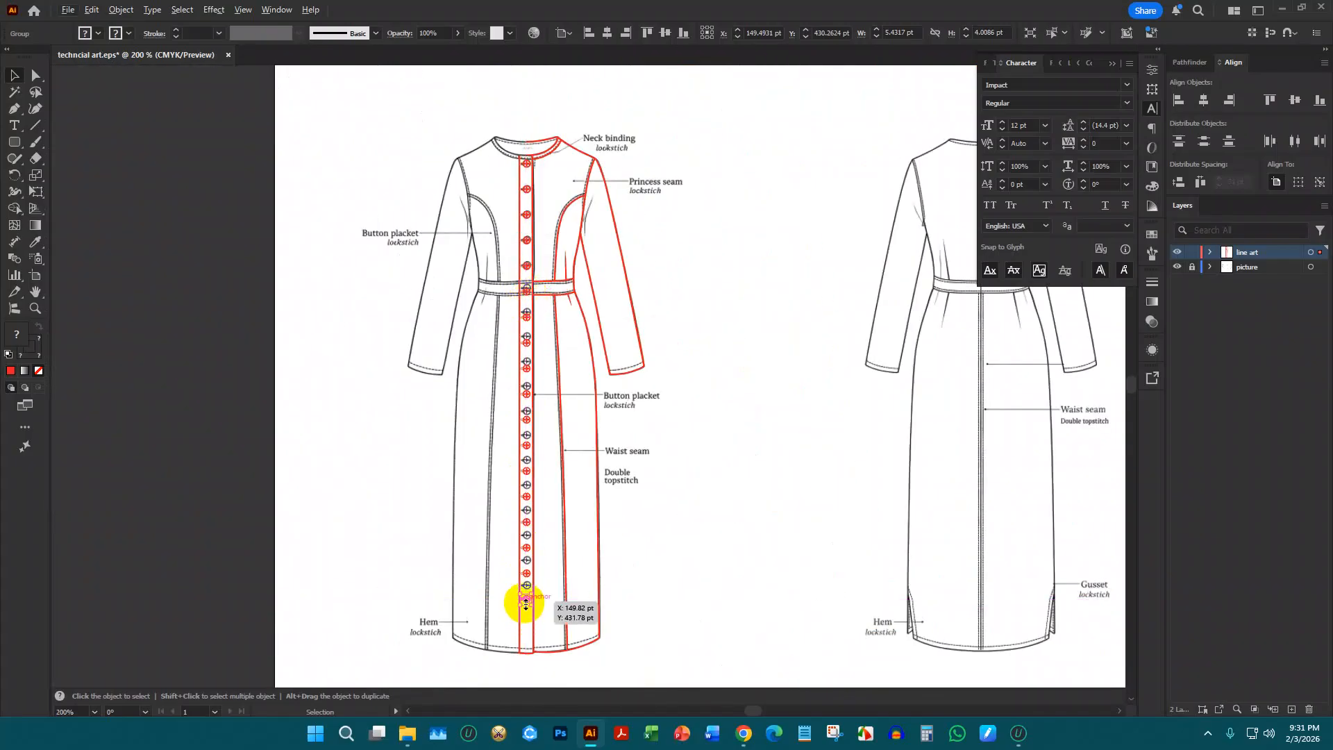
# Undo all the button copies along the placket, keeping only the top button
pyautogui.scroll(3, 533, 299)
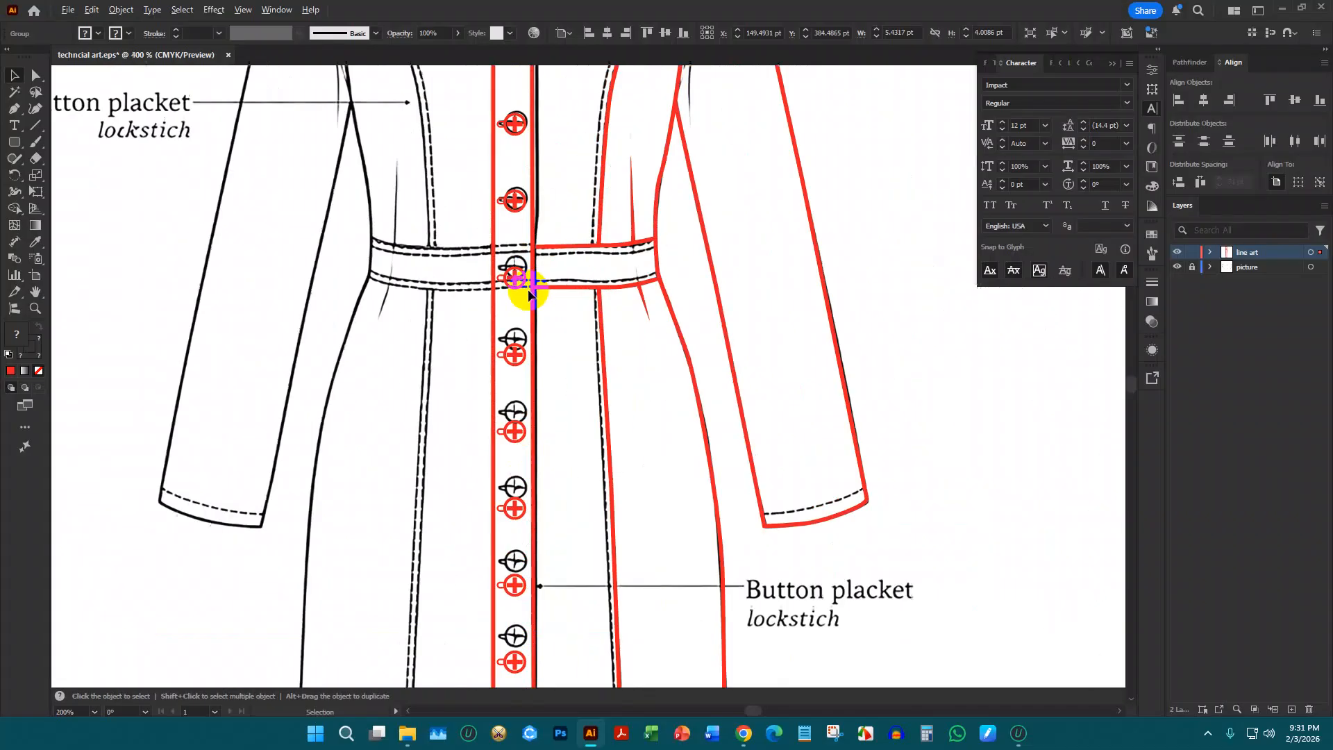
pyautogui.scroll(2, 518, 284)
pyautogui.scroll(2, 564, 313)
pyautogui.press('a')
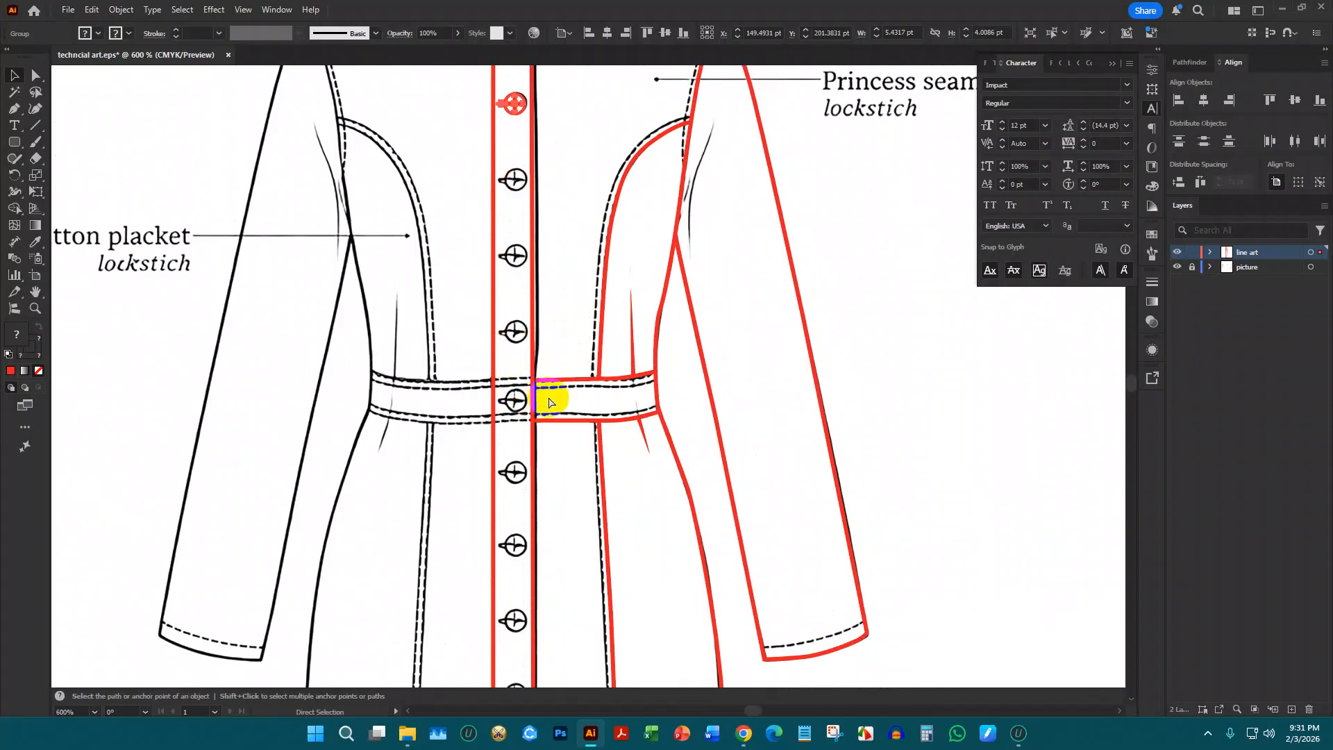
pyautogui.scroll(4, 549, 397)
pyautogui.hotkey('ctrl', 'z')
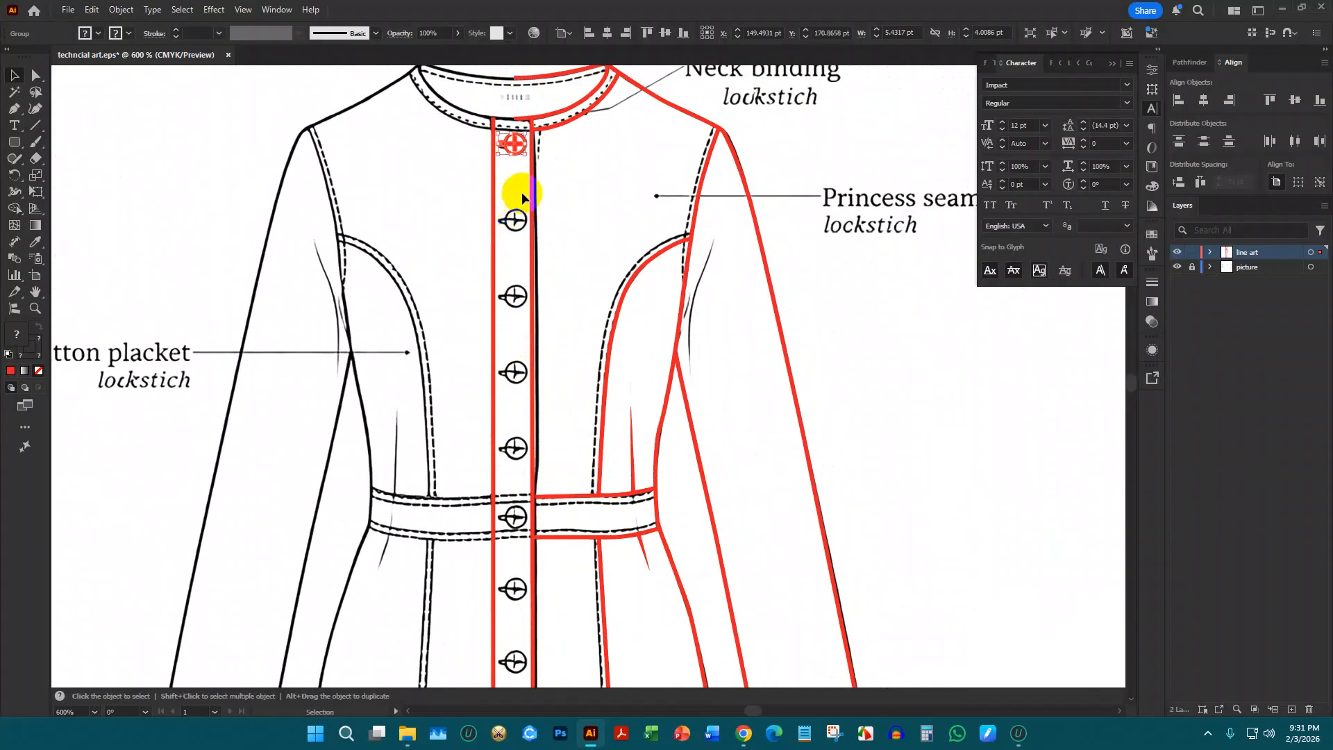
# Try duplicating the top button about 14.1 pt straight down and repeating the copy to the waistband
pyautogui.moveTo(511, 134); pyautogui.dragTo(511, 159)
pyautogui.moveTo(507, 179); pyautogui.dragTo(515, 145)
pyautogui.moveTo(515, 145); pyautogui.dragTo(515, 221)
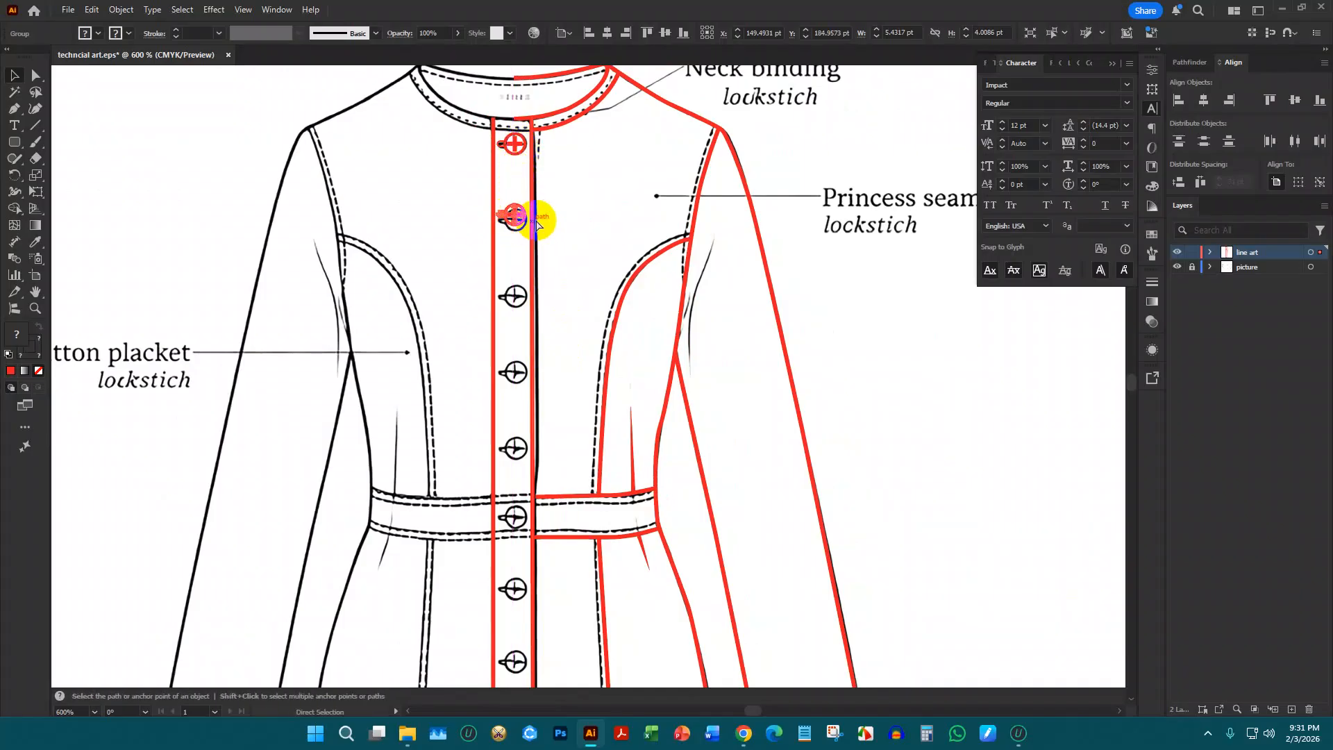
pyautogui.hotkey('ctrl', 'd')
pyautogui.hotkey('ctrl', 'd')
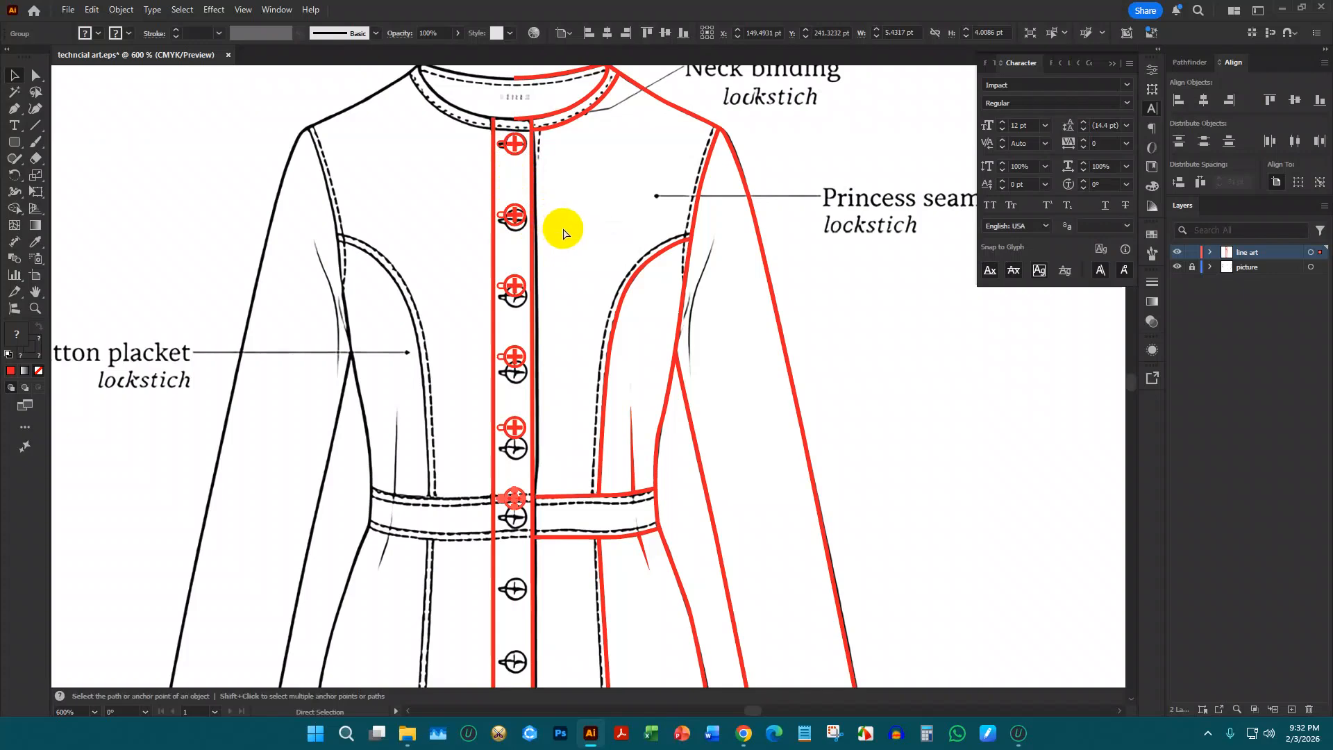
# Undo the repeated button copies and place a single copy about 18.8 pt straight below the top button
pyautogui.scroll(-1, 568, 240)
pyautogui.hotkey('ctrl', 'z')
pyautogui.hotkey('ctrl', 'z')
pyautogui.hotkey('ctrl', 'z')
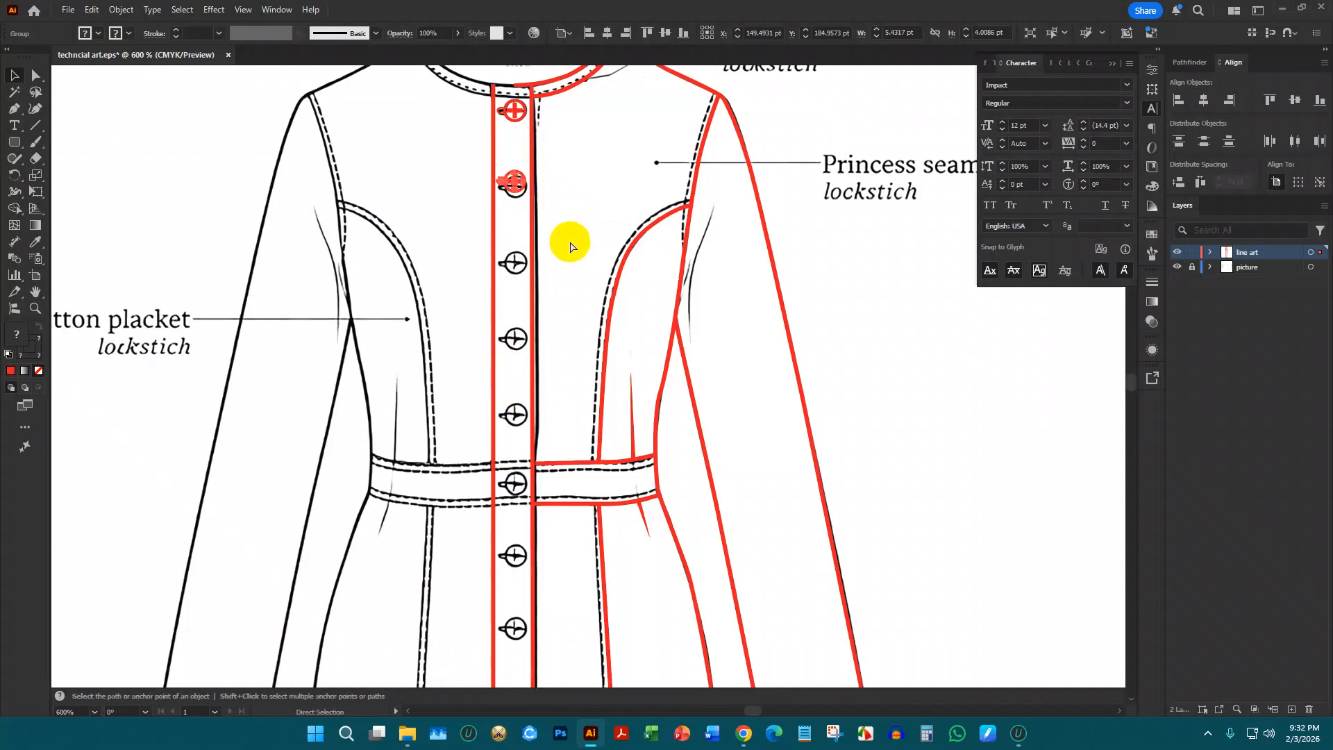
pyautogui.moveTo(513, 111); pyautogui.dragTo(513, 206)
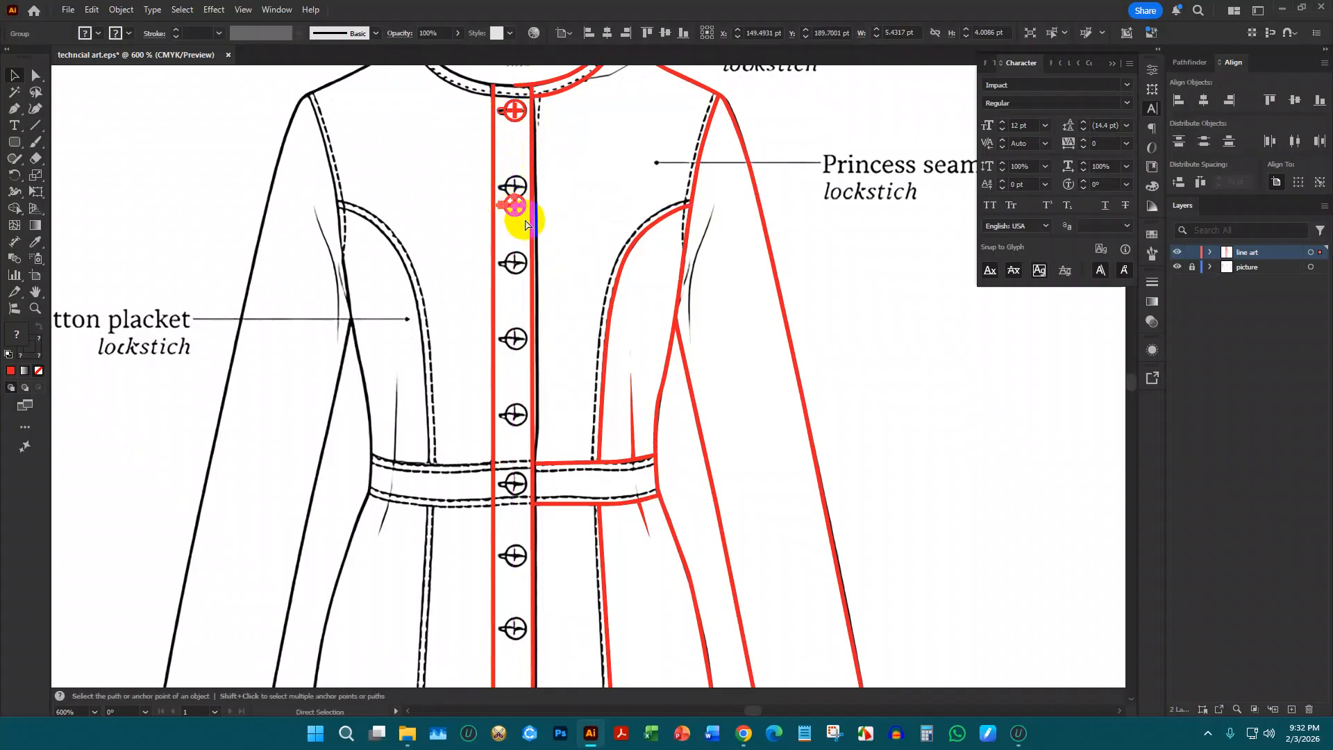
# Try repeating the last button copy down the placket to the waistband, and undo the repeated copies
pyautogui.hotkey('ctrl', 'd')
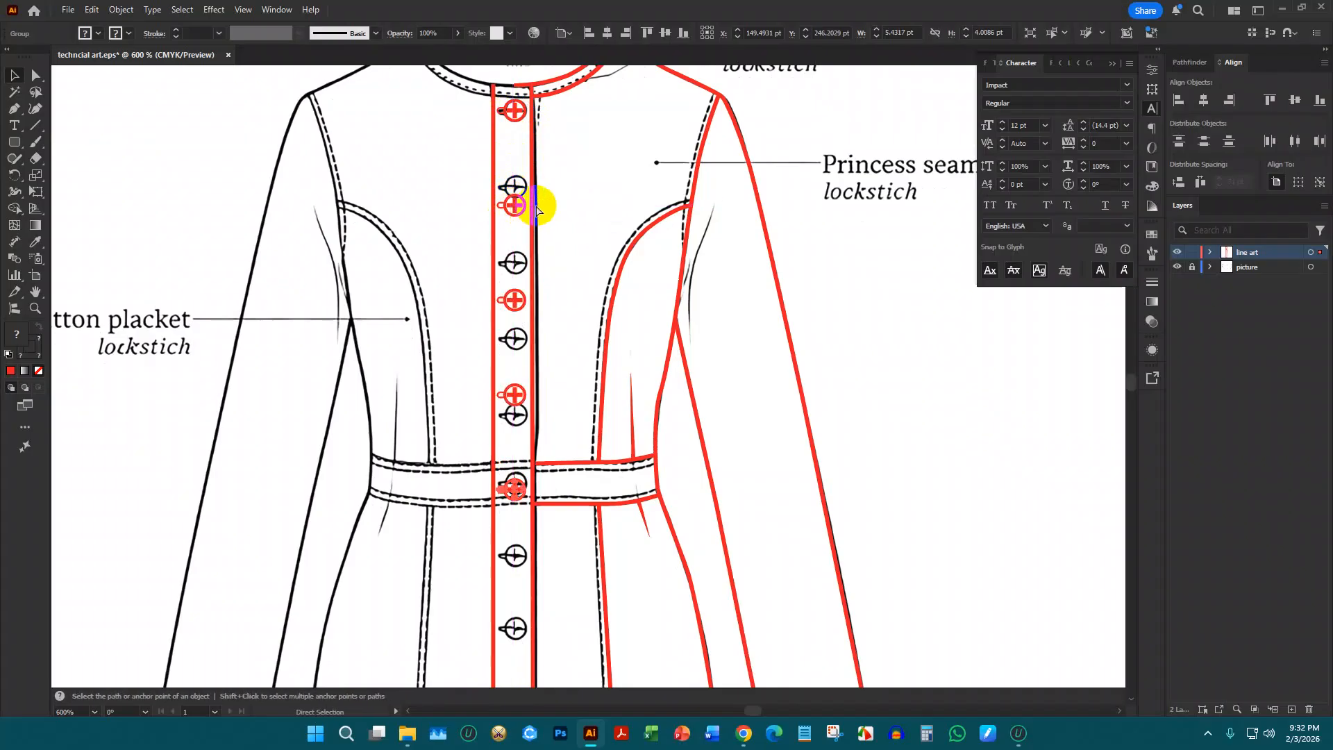
pyautogui.hotkey('ctrl', 's')
pyautogui.click(806, 387)
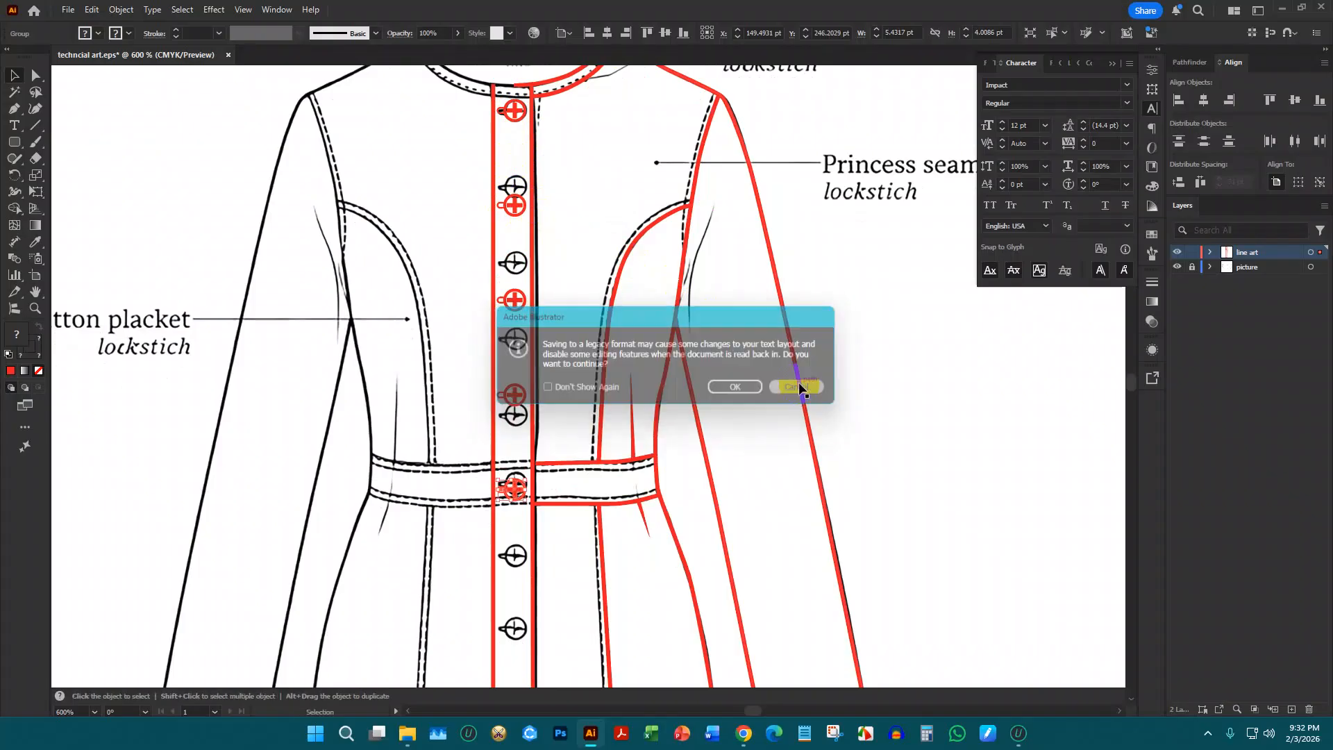
pyautogui.hotkey('ctrl', 'z')
# Try duplicating the top button about 14.4 pt straight down and repeating the copy to the waistband, and undo it
pyautogui.moveTo(512, 111); pyautogui.dragTo(511, 186)
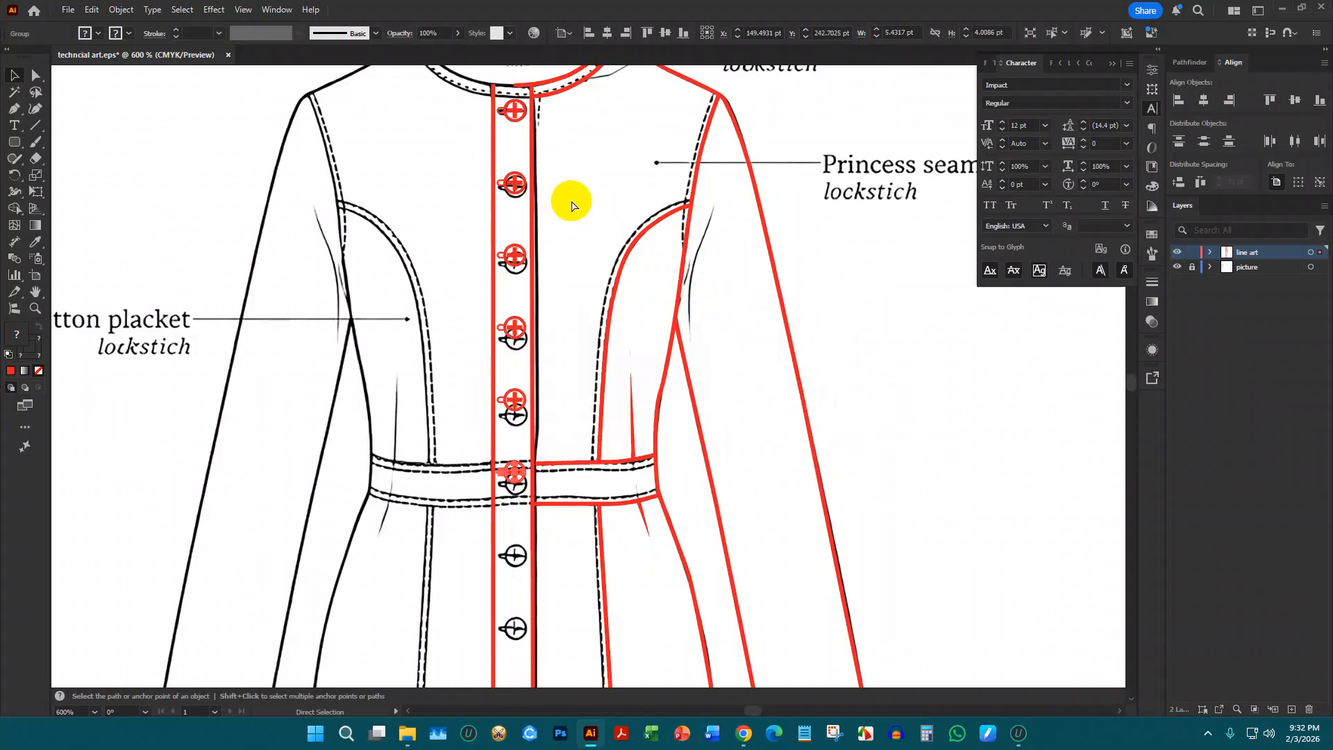
pyautogui.hotkey('ctrl', 's')
pyautogui.click(798, 389)
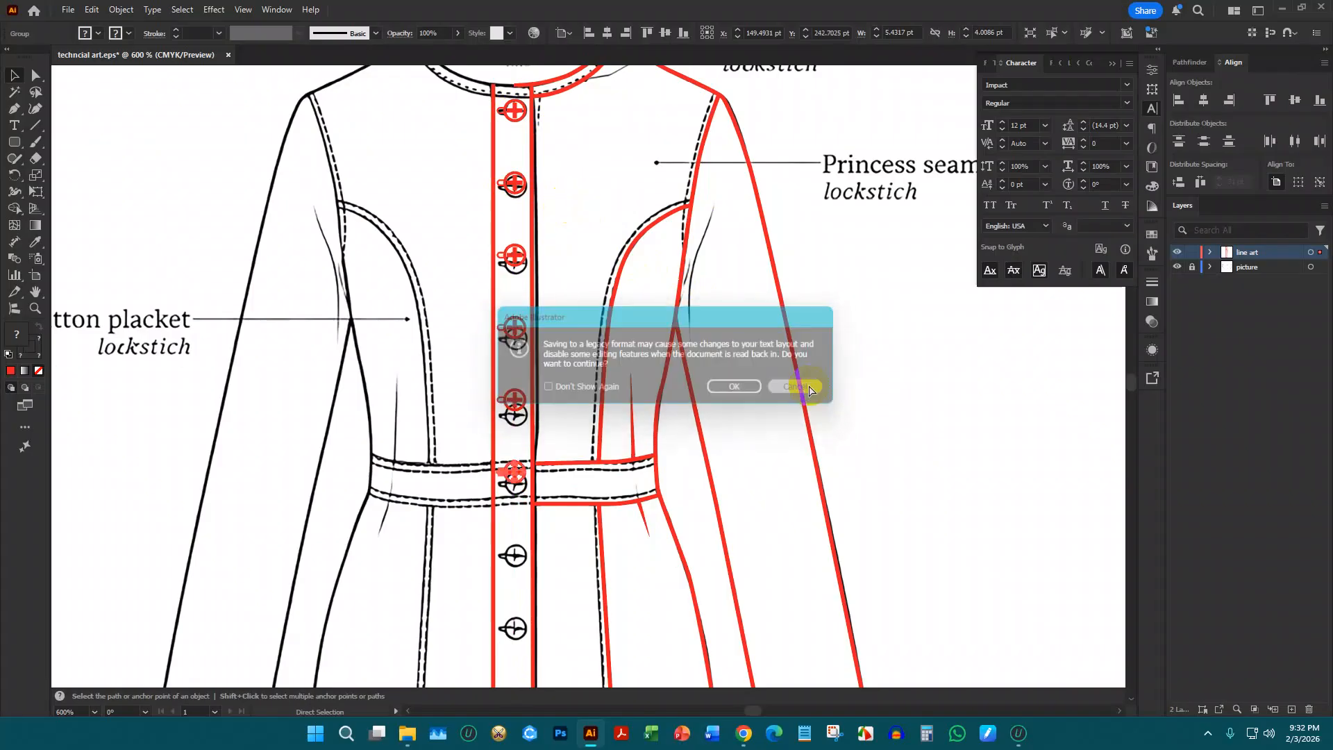
pyautogui.hotkey('ctrl', 'z')
pyautogui.hotkey('ctrl', 'z')
pyautogui.hotkey('ctrl', 'z')
pyautogui.hotkey('ctrl', 'z')
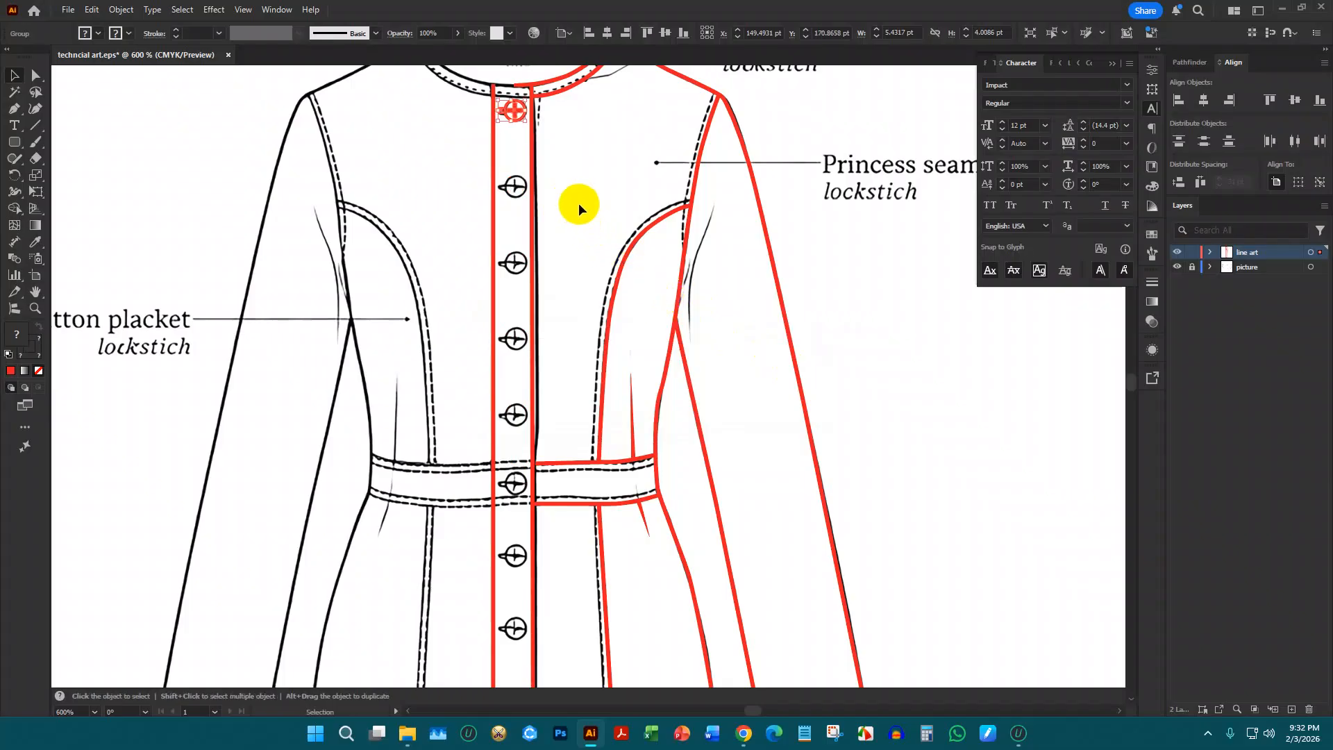
# Try duplicating the top button about 16 pt straight down and repeating the copy past the waistband, and undo it
pyautogui.moveTo(514, 111); pyautogui.dragTo(516, 194)
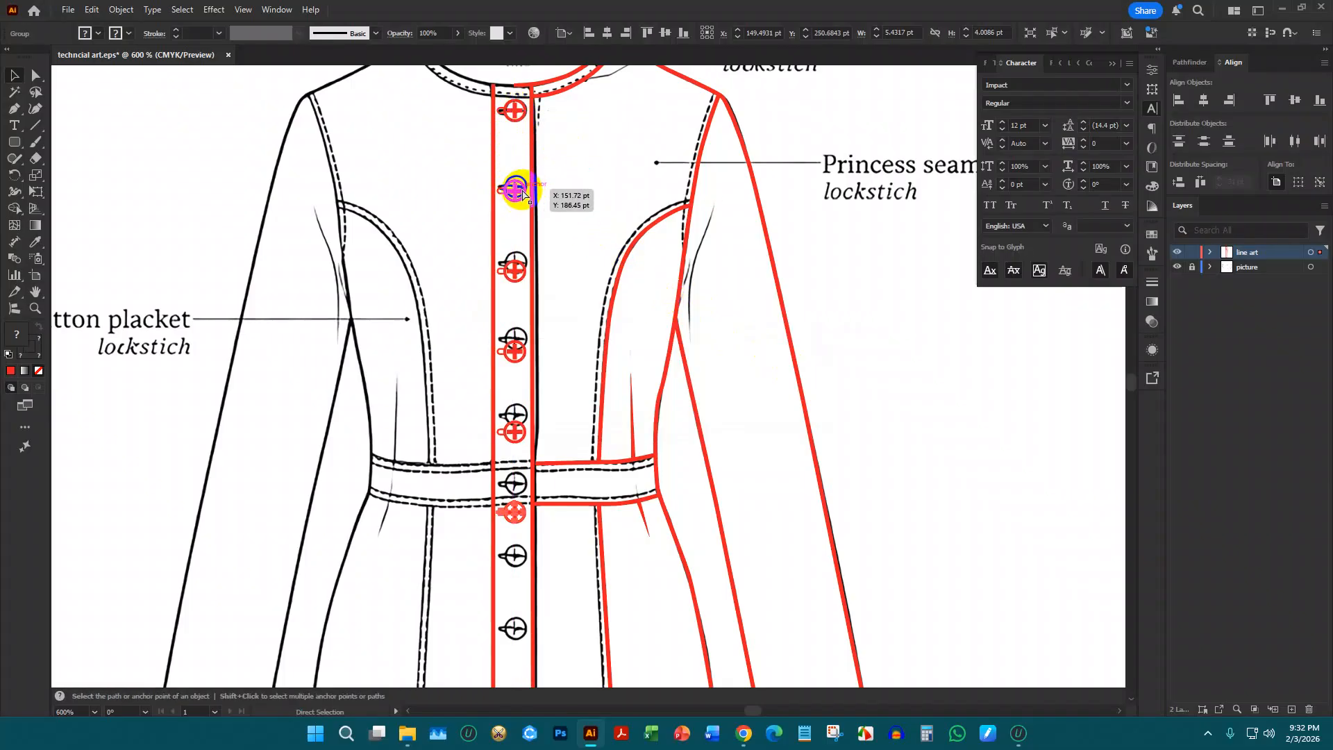
pyautogui.hotkey('ctrl', 's')
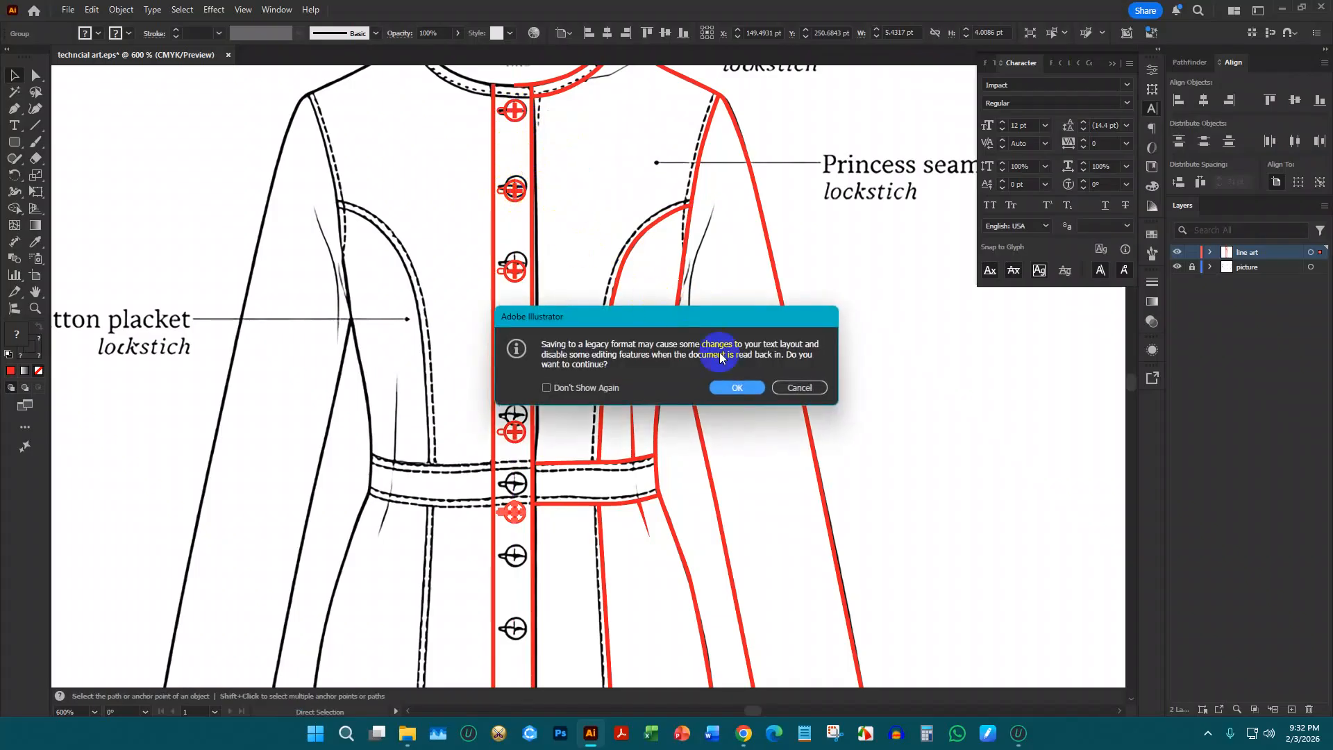
pyautogui.click(791, 387)
pyautogui.hotkey('ctrl', 'z')
pyautogui.hotkey('ctrl', 'z')
pyautogui.hotkey('ctrl', 'z')
pyautogui.hotkey('ctrl', 'z')
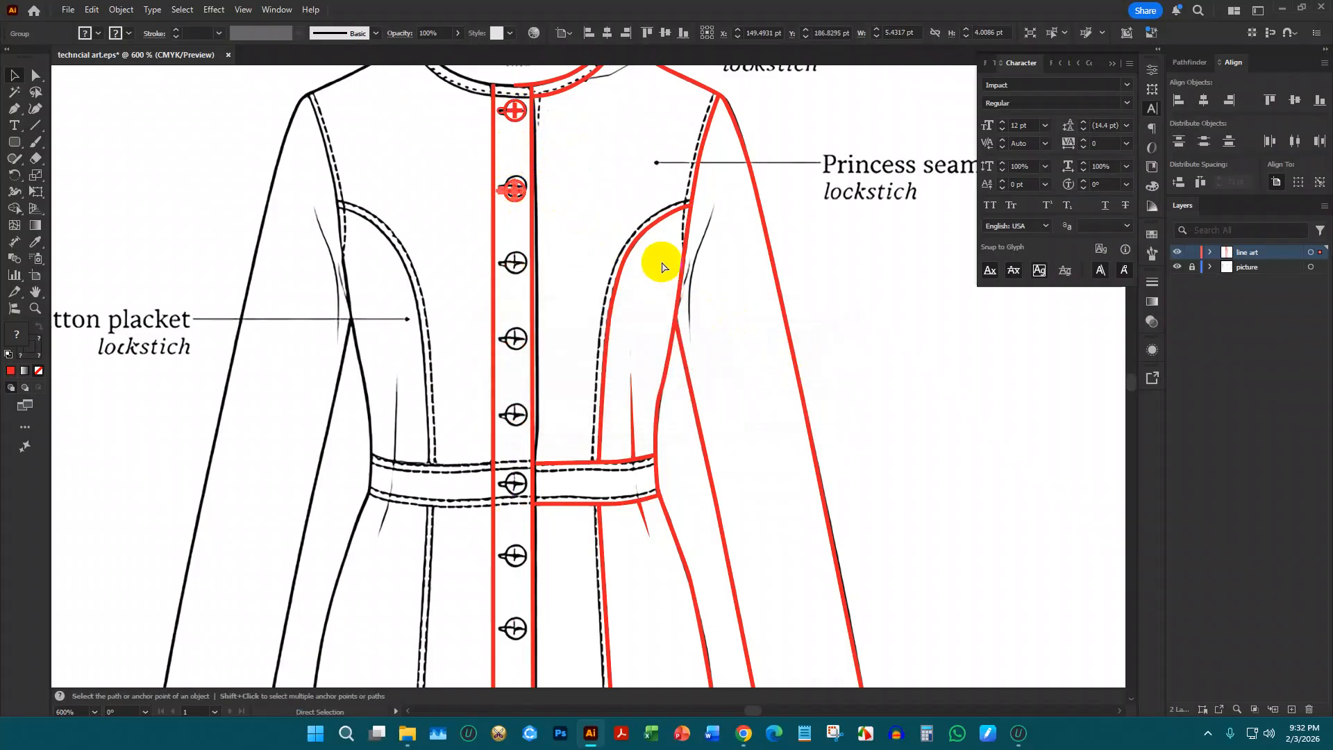
# Duplicate the top button about 22.7 pt straight down and repeat the copy, keeping only three buttons above the waistband
pyautogui.moveTo(514, 111); pyautogui.dragTo(514, 226)
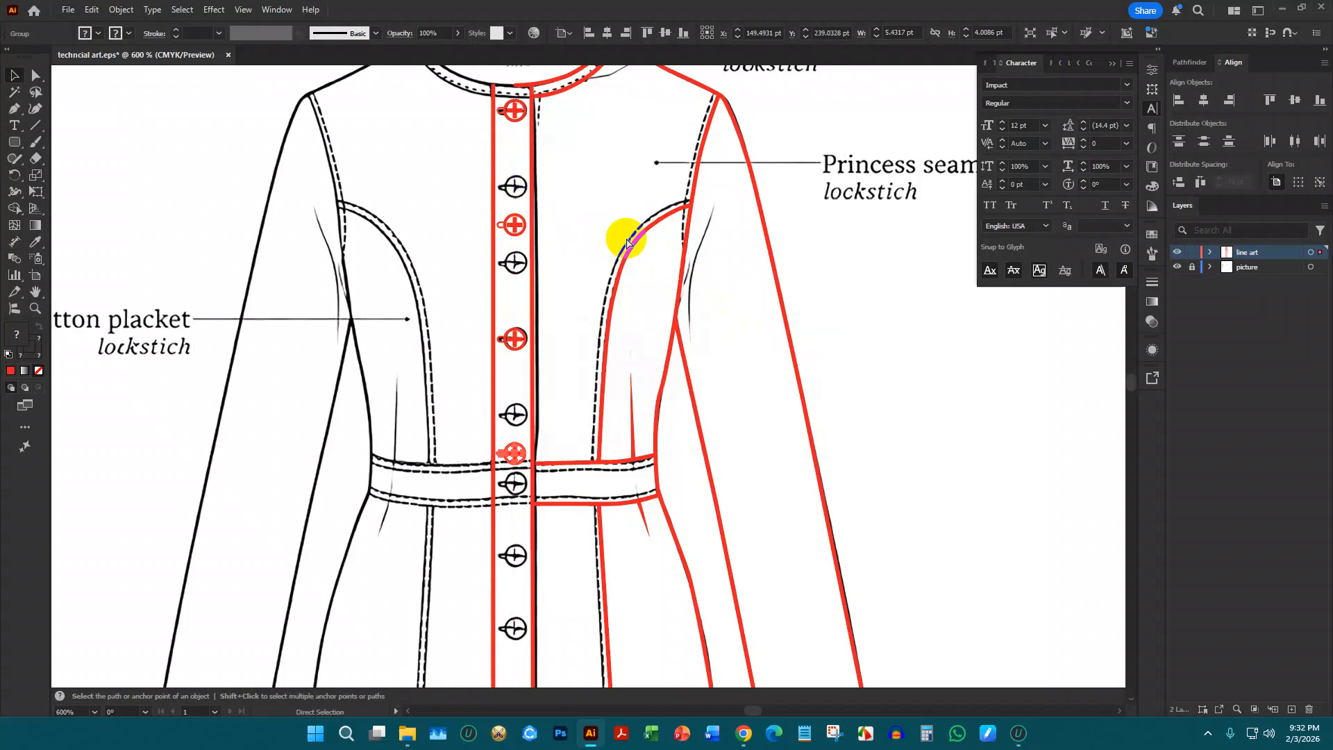
pyautogui.scroll(-1, 640, 299)
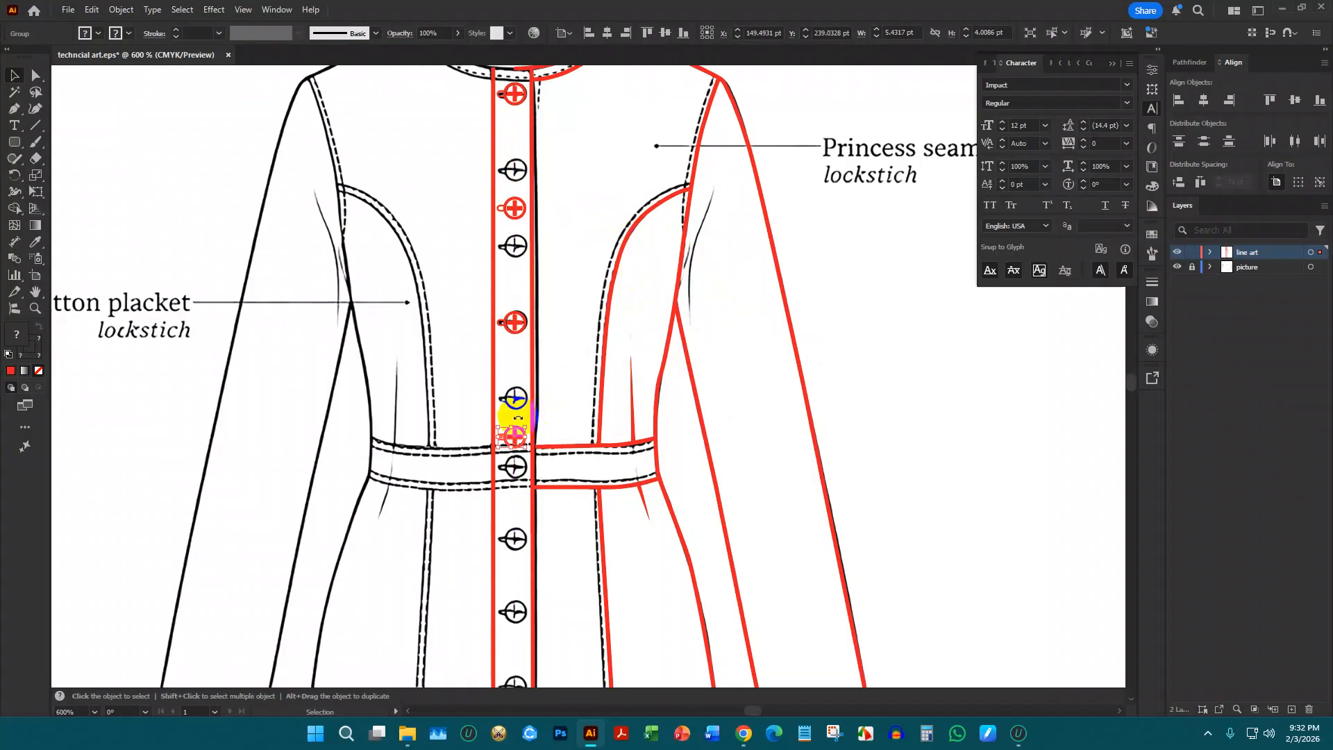
pyautogui.scroll(1, 506, 498)
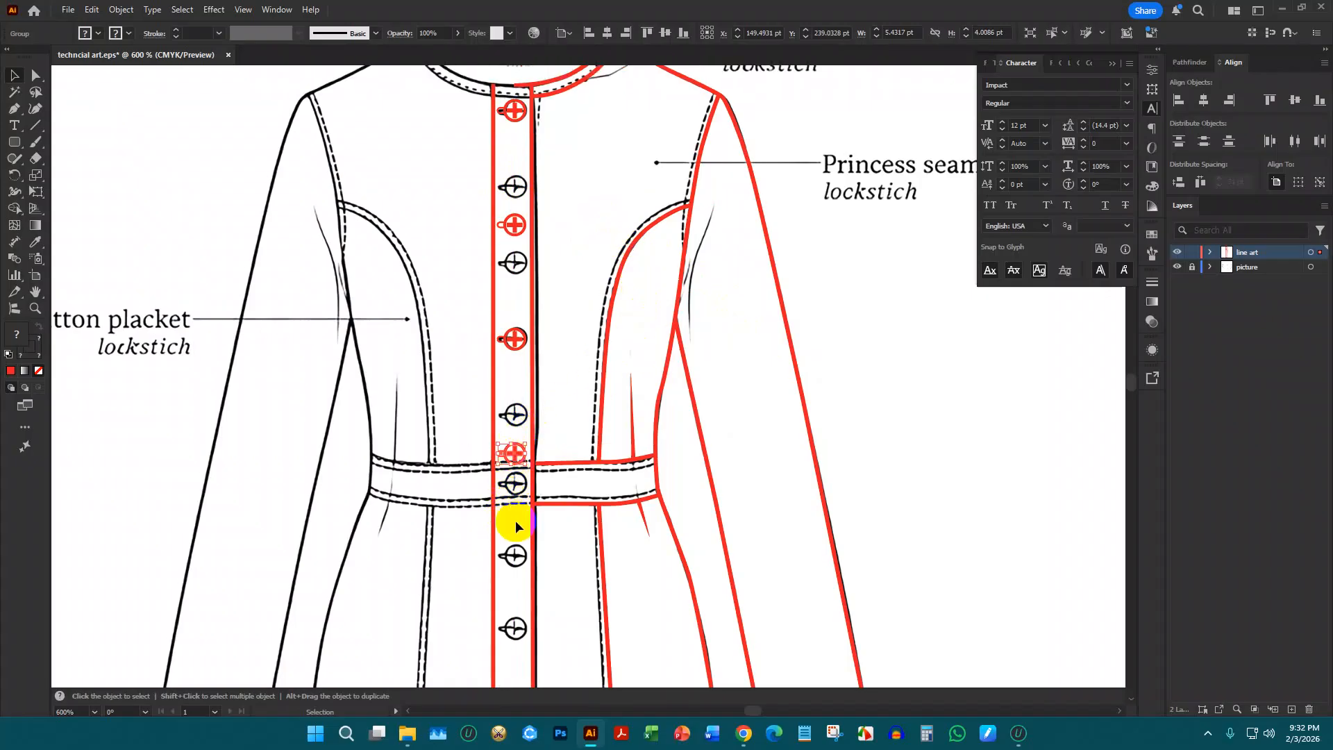
pyautogui.moveTo(516, 519); pyautogui.dragTo(518, 139)
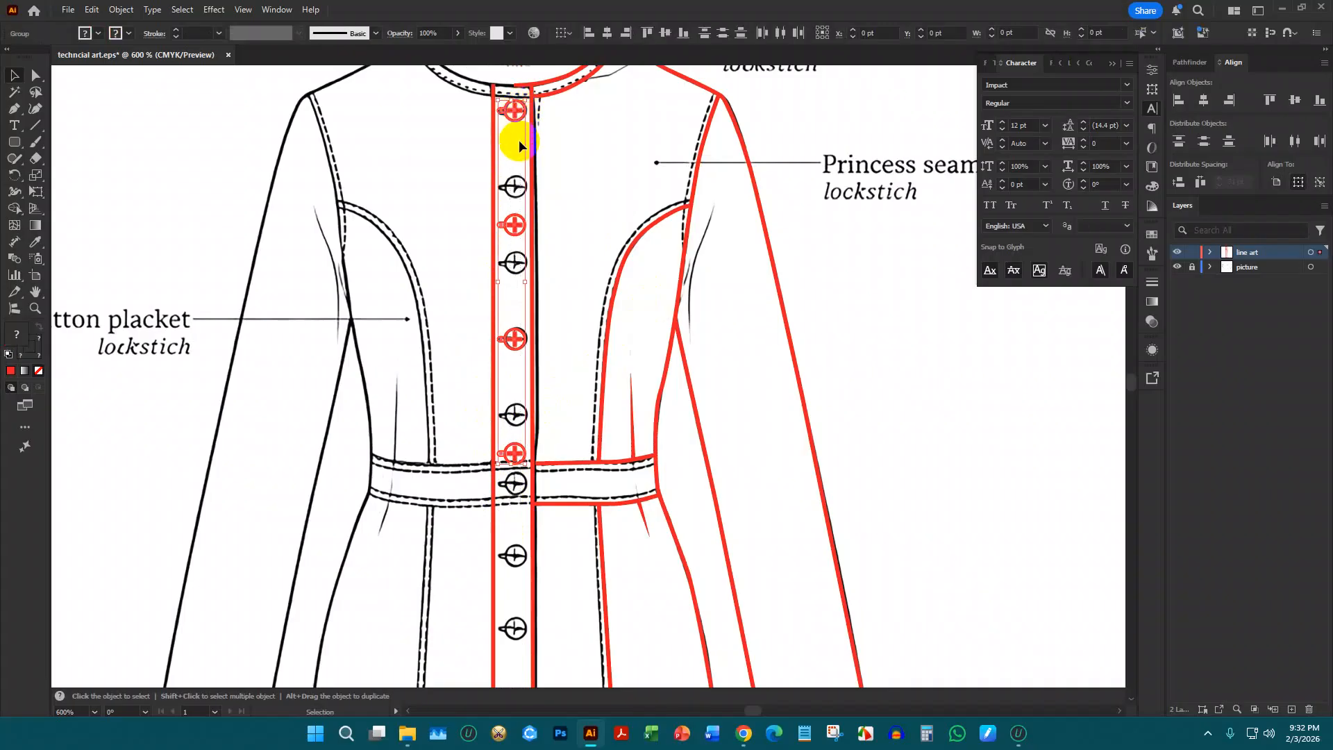
pyautogui.hotkey('ctrl', 'z')
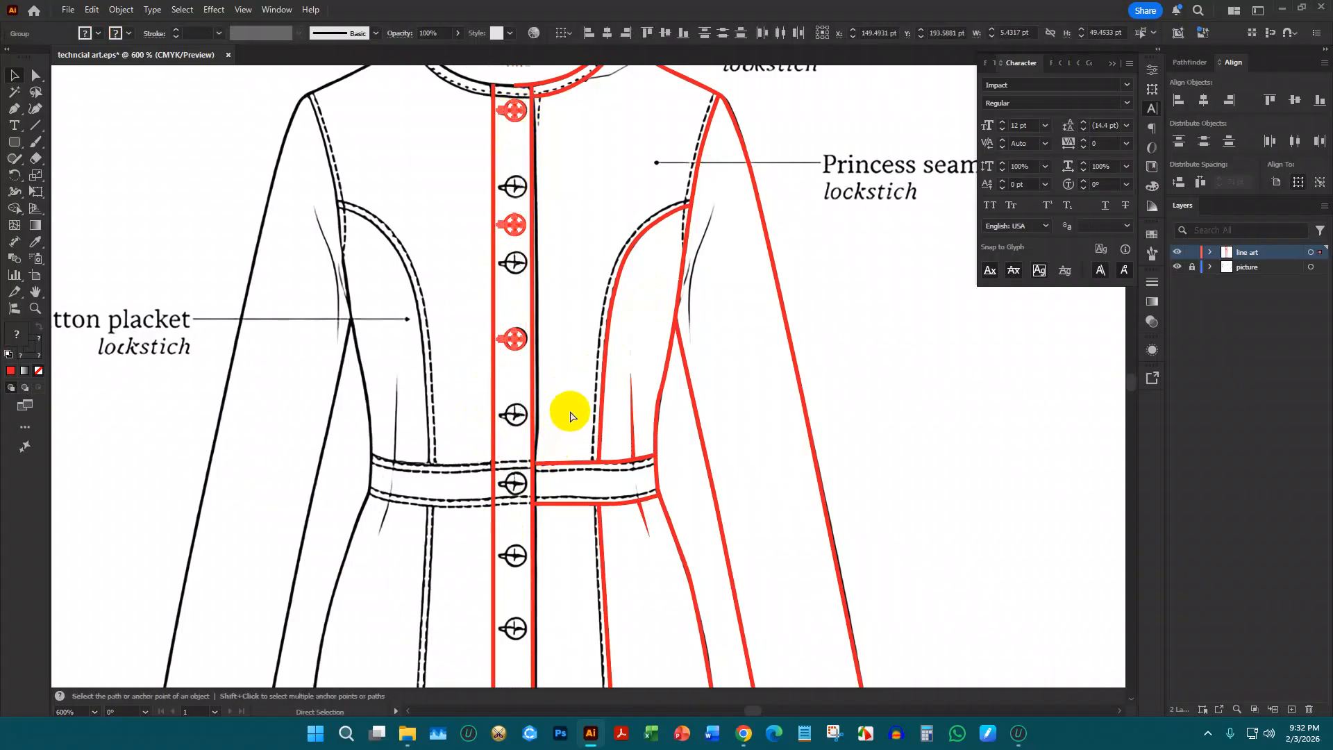
# Copy the set of three buttons straight down at the same spacing and repeat it along the placket toward the hem
pyautogui.hotkey('ctrl', 'd')
pyautogui.scroll(-4, 579, 389)
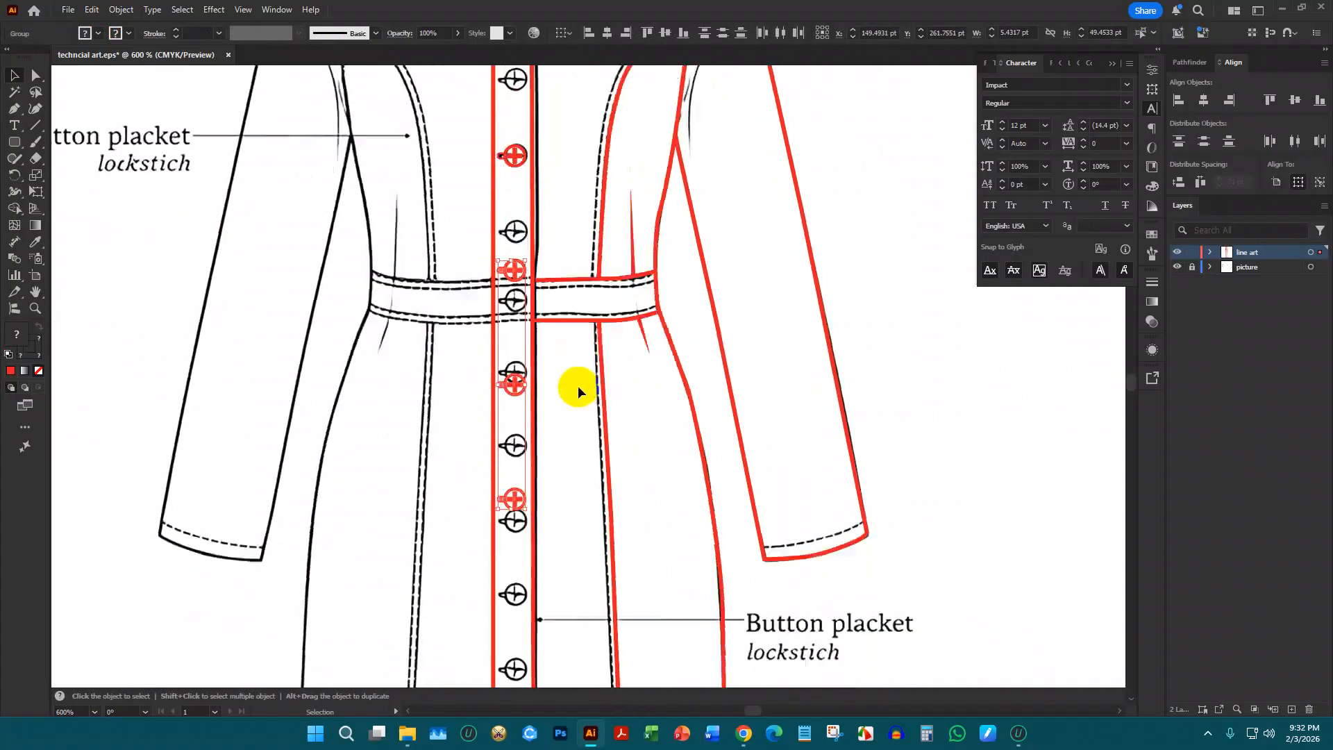
pyautogui.hotkey('ctrl', 'd')
pyautogui.hotkey('ctrl', 'd')
pyautogui.scroll(-1, 586, 382)
pyautogui.scroll(-6, 590, 372)
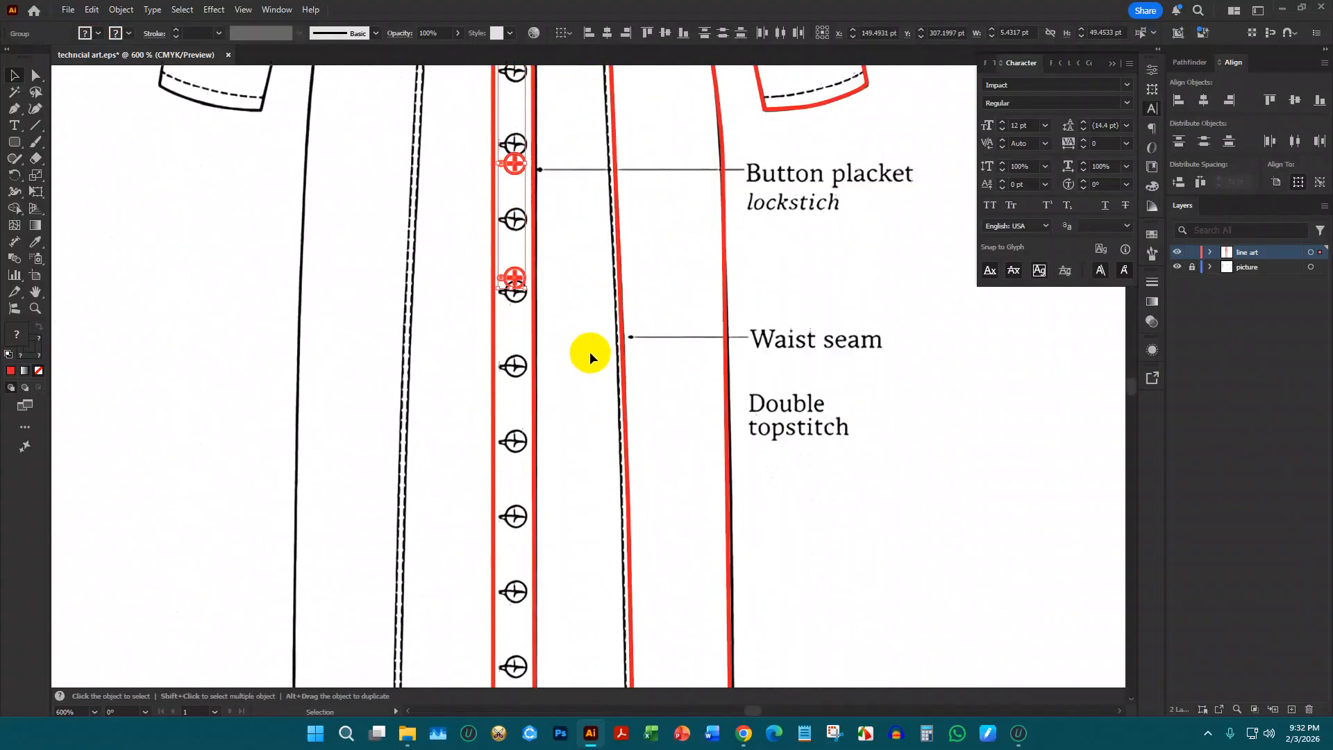
pyautogui.hotkey('ctrl', '-')
pyautogui.hotkey('ctrl', '-')
pyautogui.hotkey('ctrl', 'd')
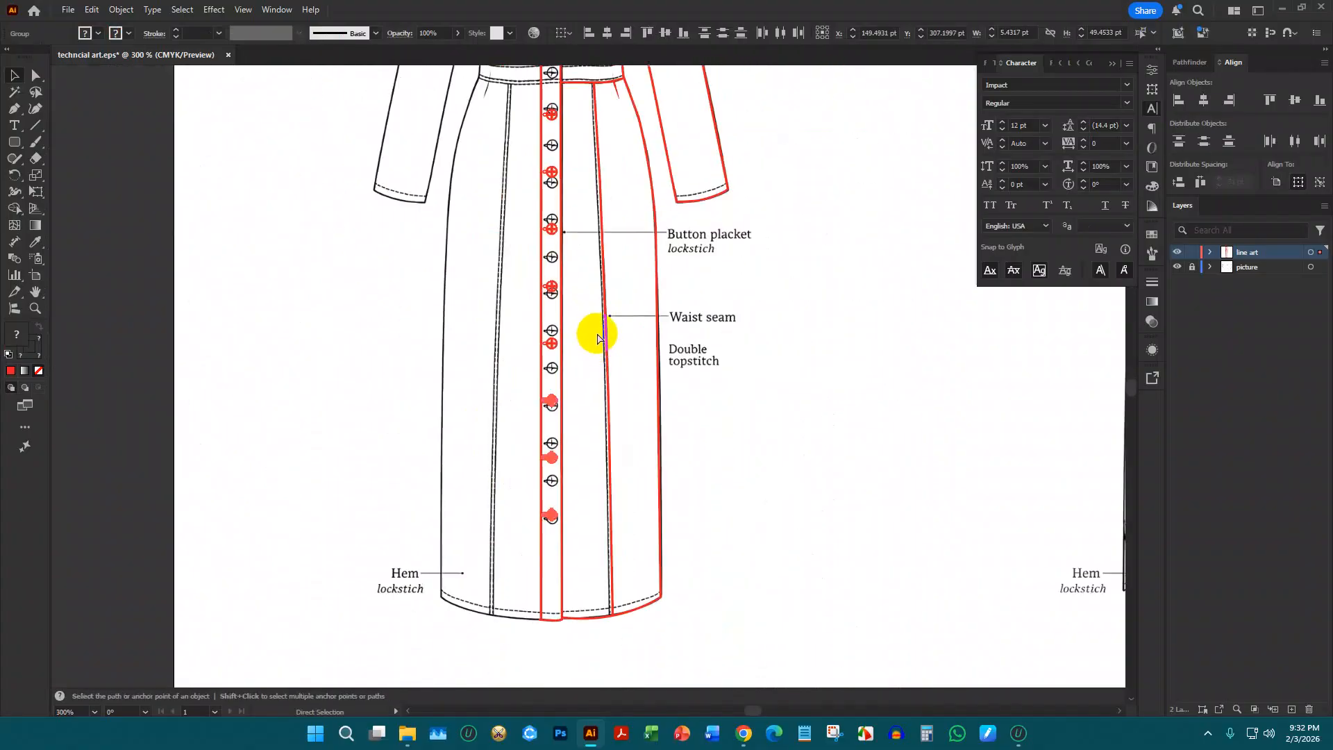
pyautogui.scroll(2, 561, 323)
pyautogui.scroll(-2, 547, 251)
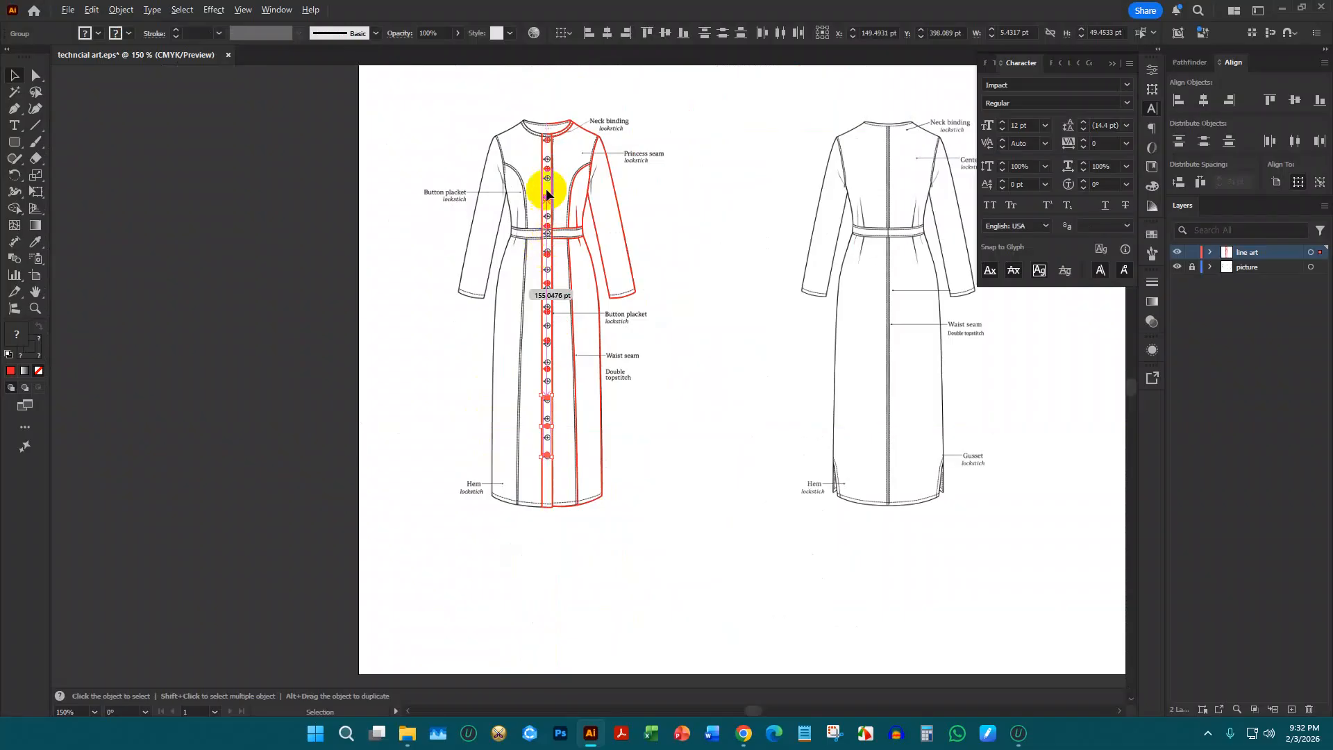
pyautogui.scroll(2, 548, 194)
pyautogui.scroll(-2, 548, 173)
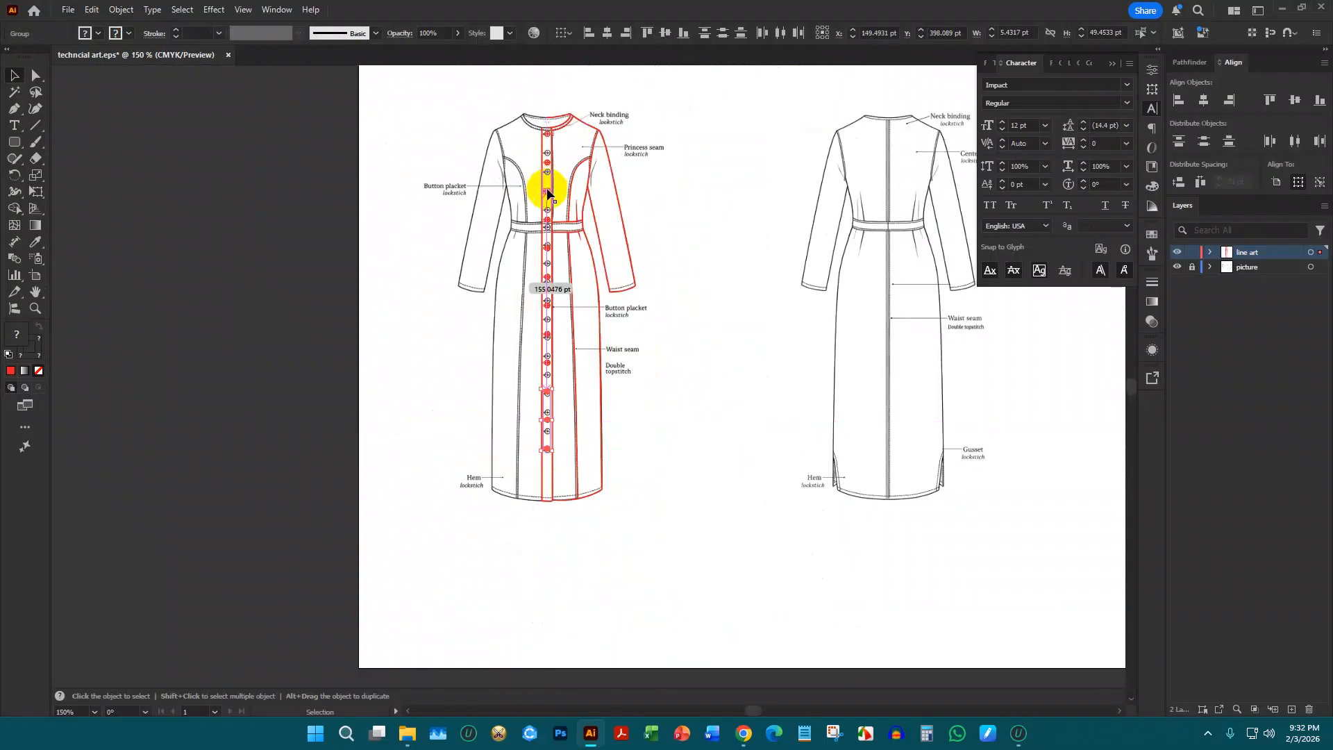
# Move the whole red button column about 5.6 pt straight down so one button covers the sketched waistband button
pyautogui.click(545, 464)
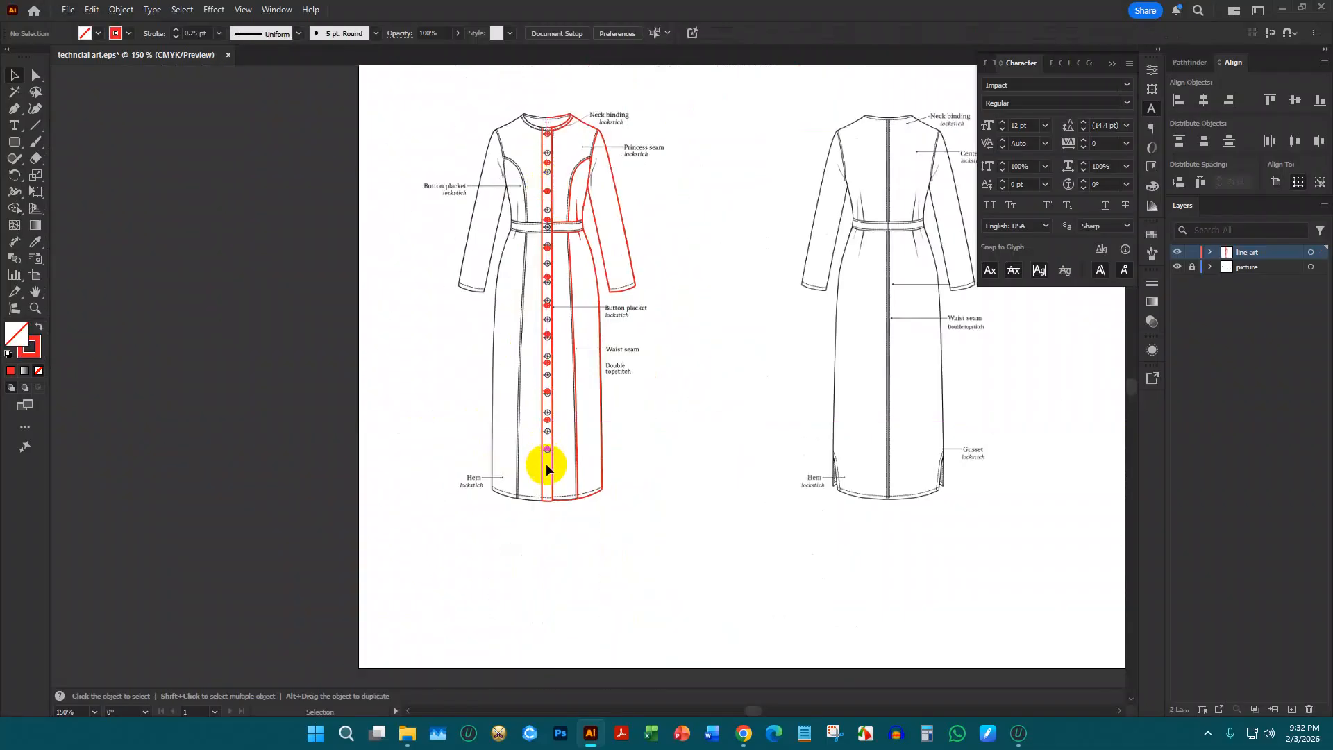
pyautogui.click(549, 134)
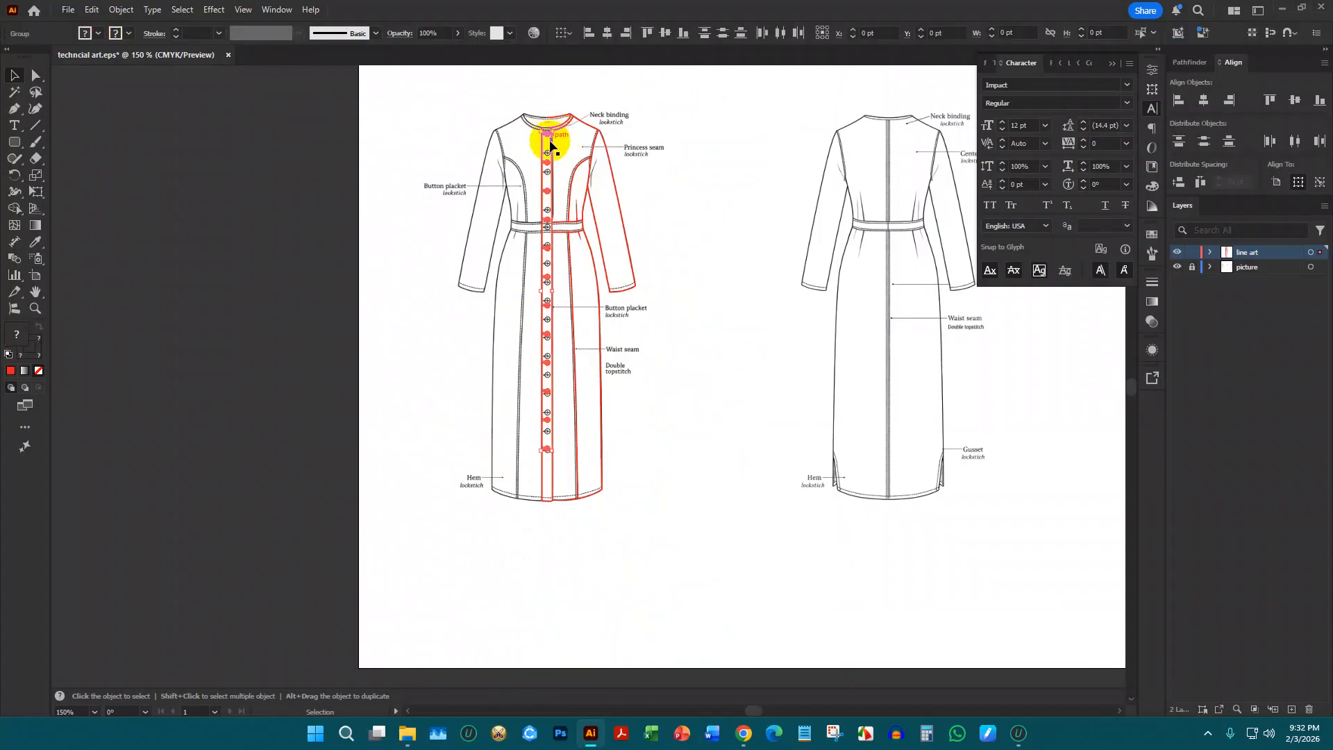
pyautogui.scroll(2, 548, 133)
pyautogui.scroll(3, 546, 319)
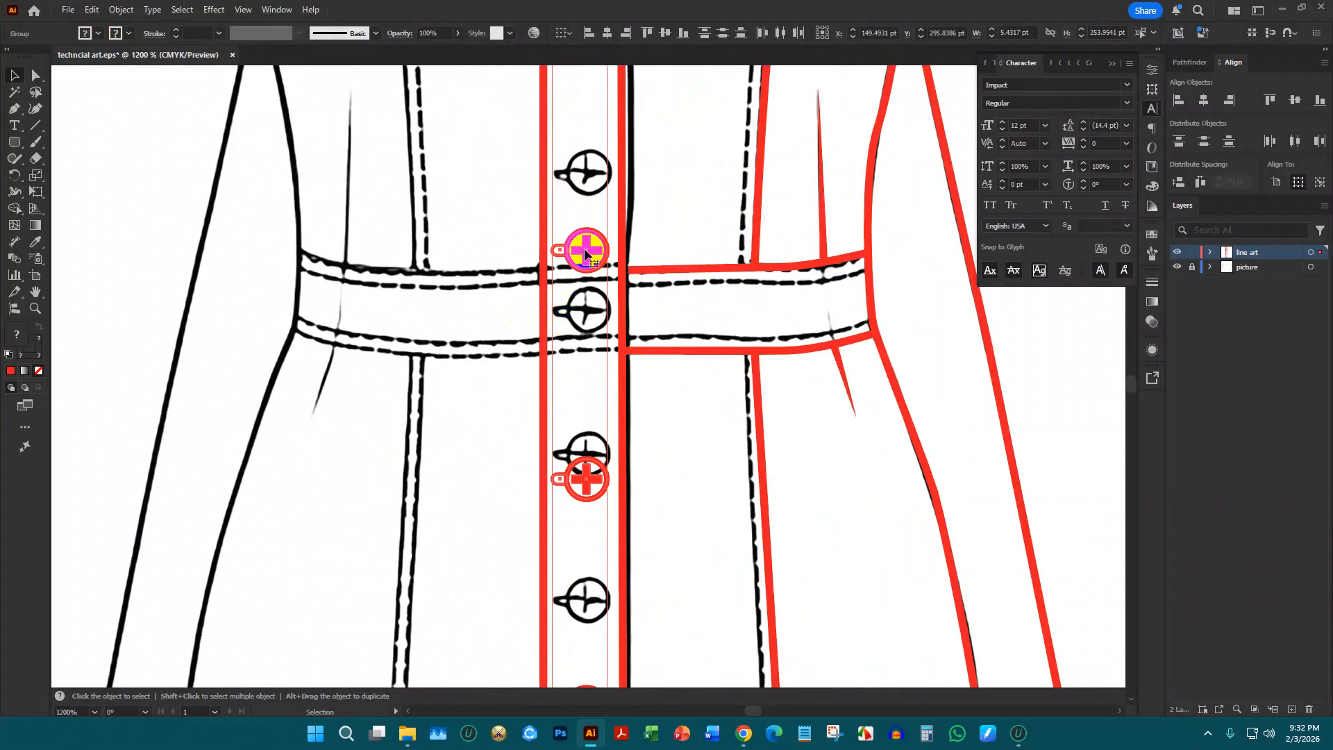
pyautogui.moveTo(586, 245); pyautogui.dragTo(590, 309)
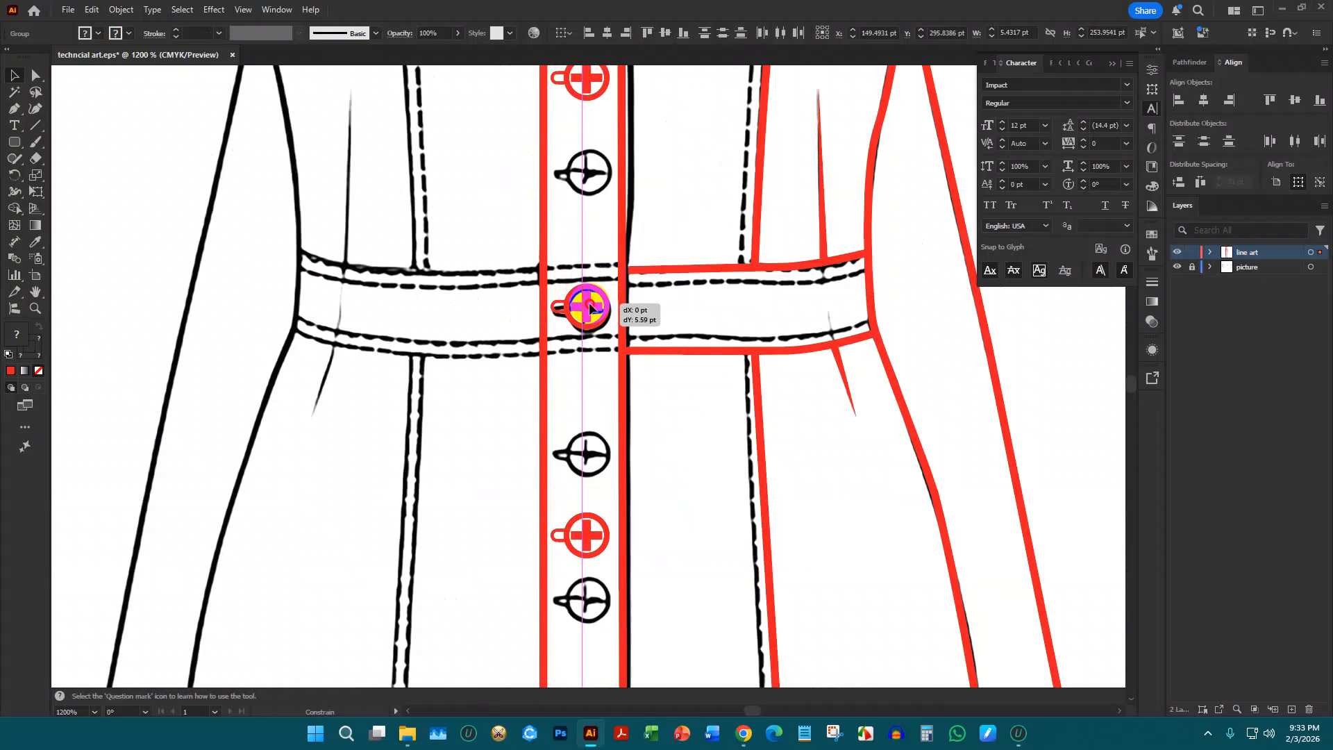
pyautogui.scroll(-5, 589, 314)
pyautogui.click(719, 377)
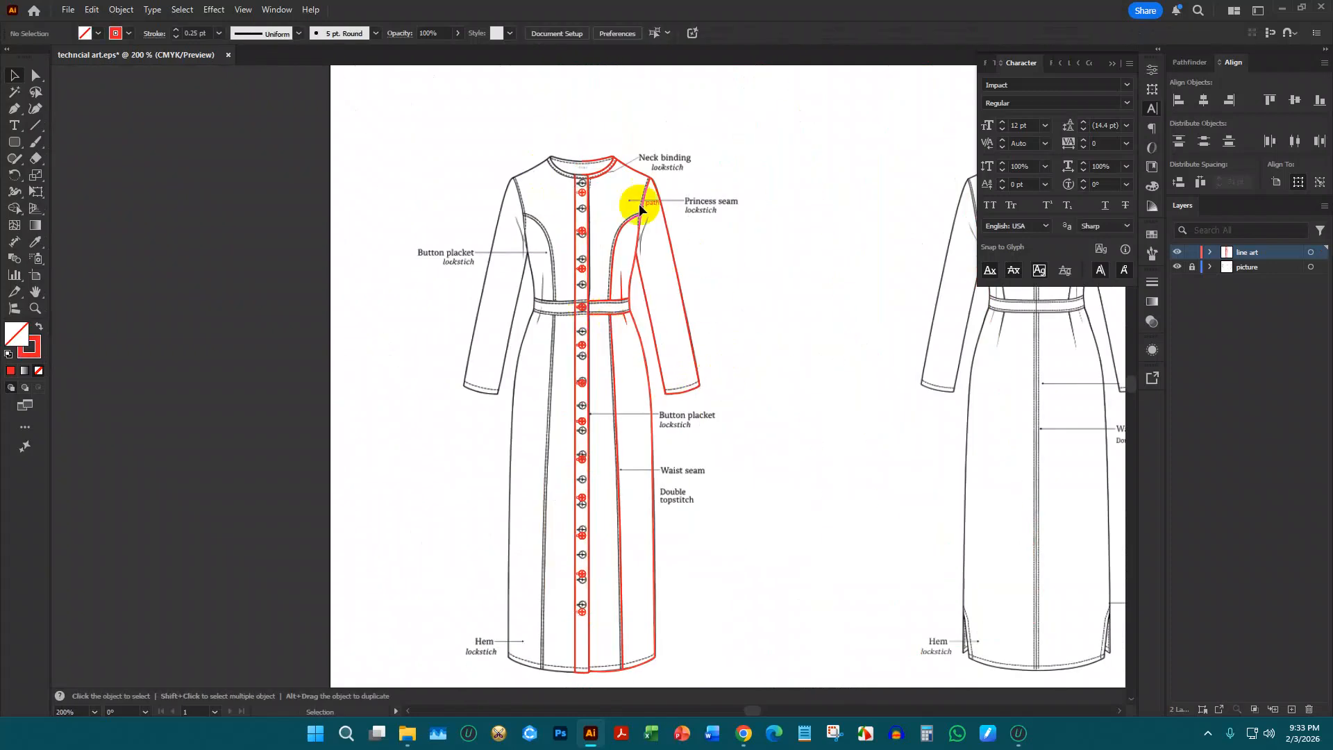
# Duplicate the uppermost red button straight up onto the sketched button just below the neckline
pyautogui.scroll(2, 565, 177)
pyautogui.scroll(3, 598, 193)
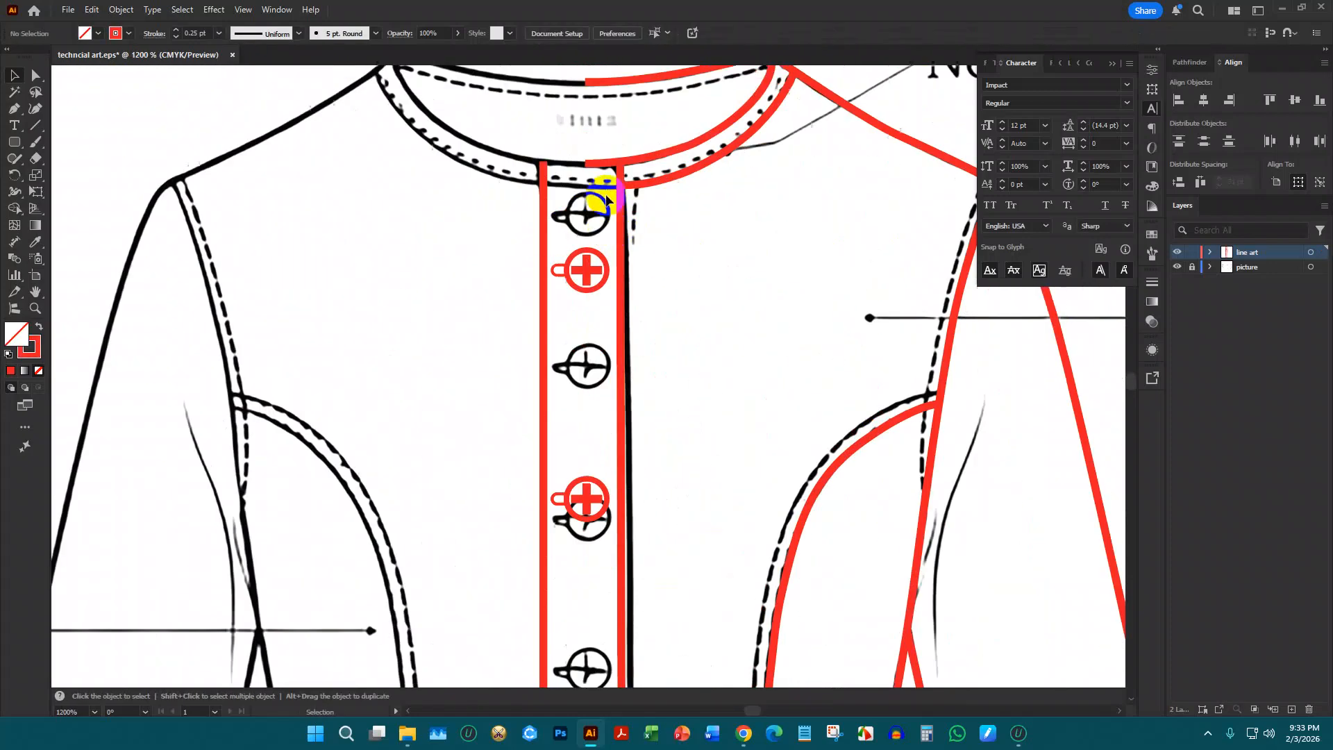
pyautogui.scroll(-2, 568, 229)
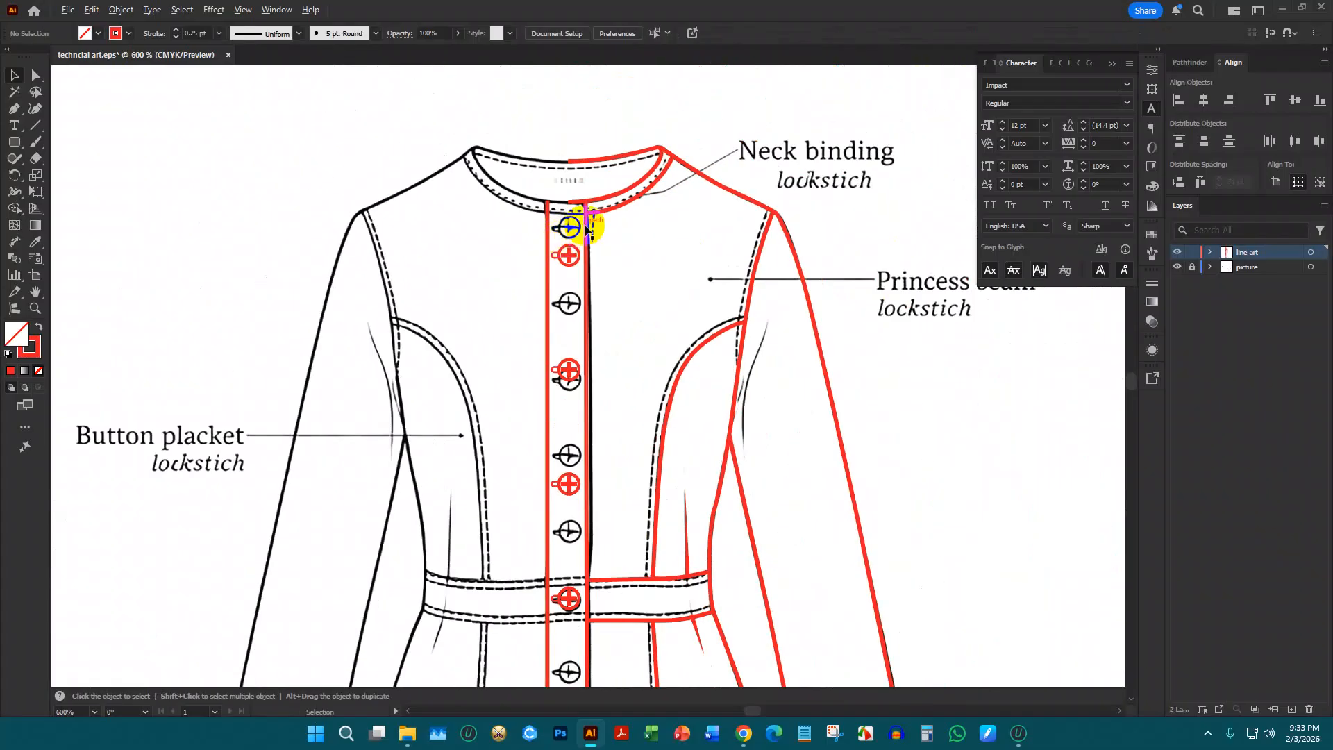
pyautogui.scroll(2, 561, 236)
pyautogui.click(560, 292)
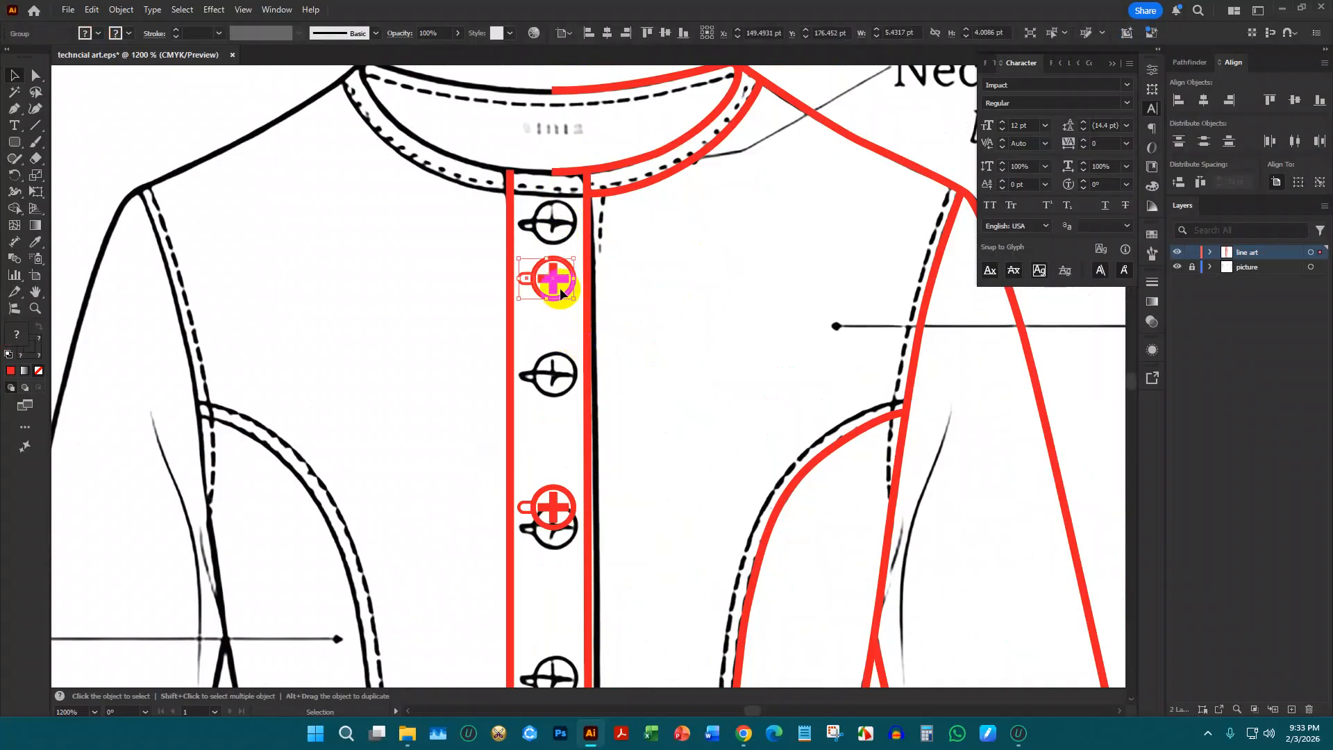
pyautogui.moveTo(556, 284); pyautogui.dragTo(555, 215)
pyautogui.click(706, 253)
# Examine the spacing of the red buttons along the placket from the neckline down to the hem
pyautogui.scroll(-3, 607, 286)
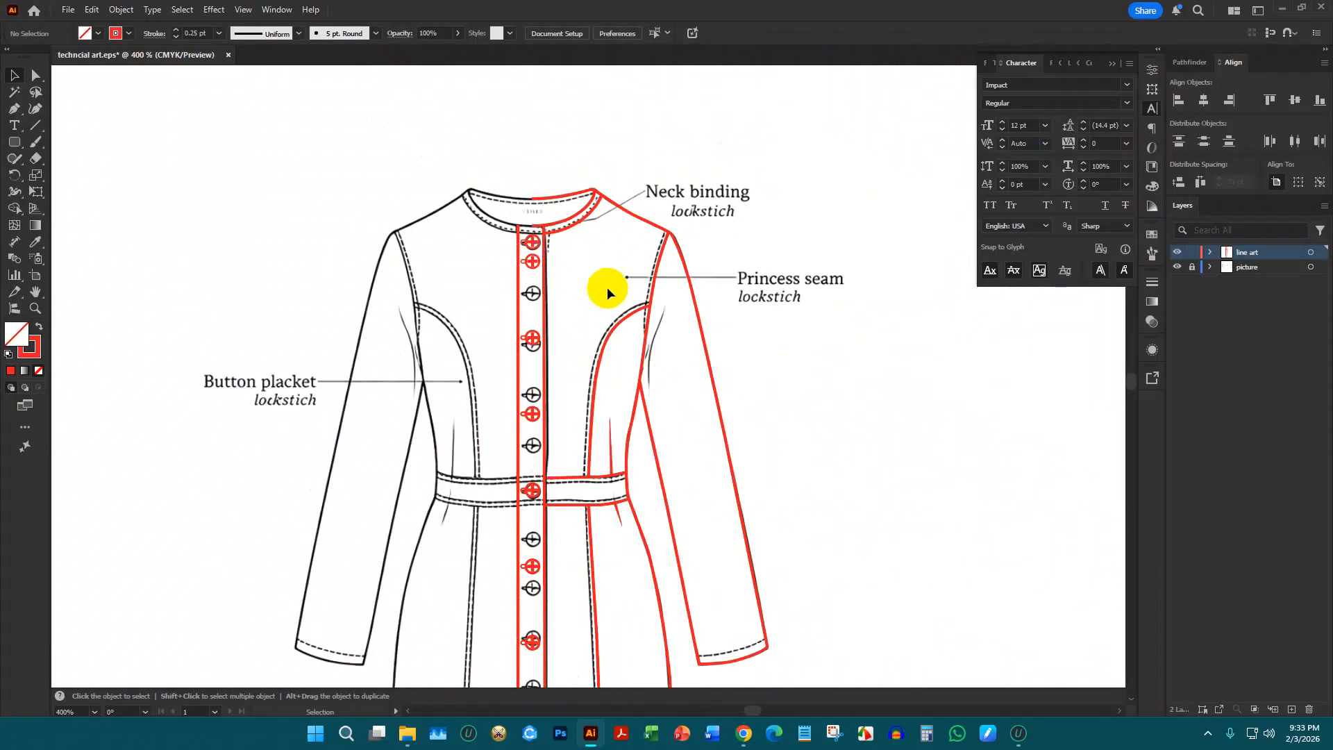
pyautogui.scroll(-1, 596, 277)
pyautogui.scroll(-5, 582, 274)
pyautogui.scroll(-1, 626, 474)
pyautogui.scroll(5, 552, 397)
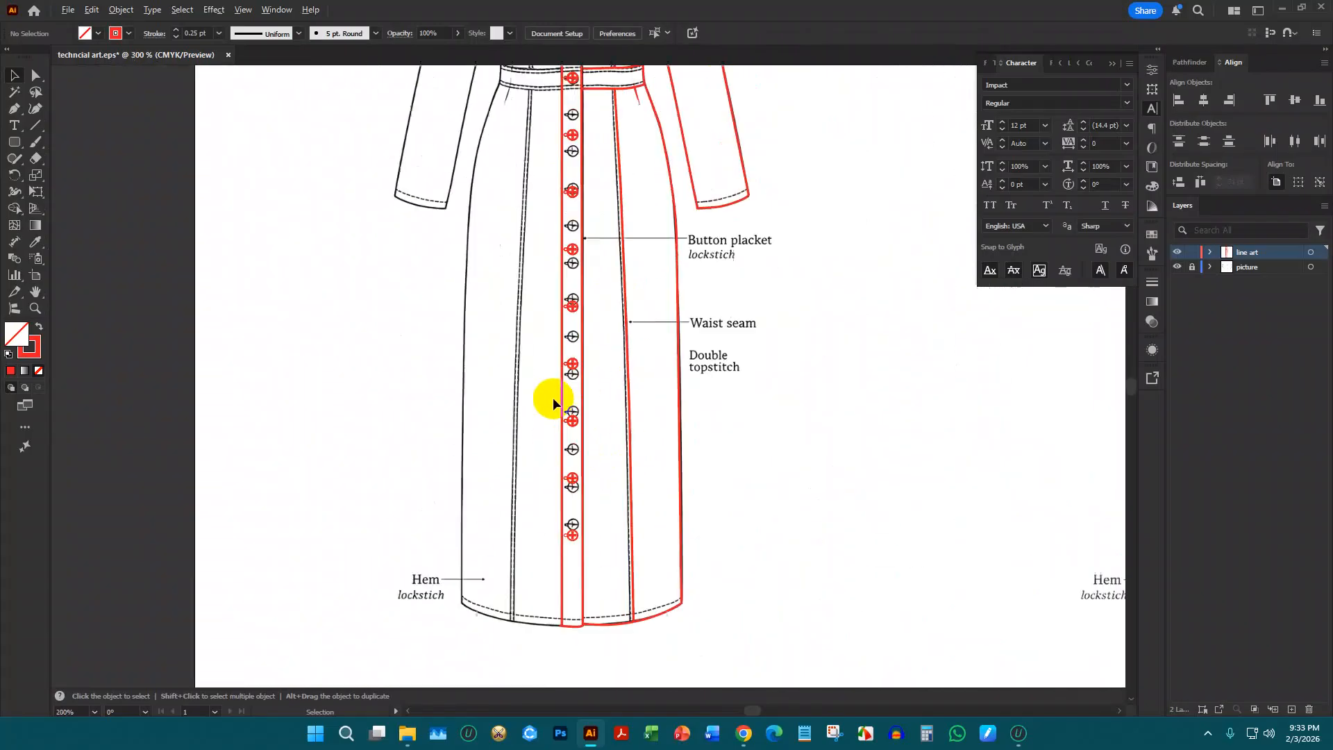
pyautogui.scroll(6, 634, 364)
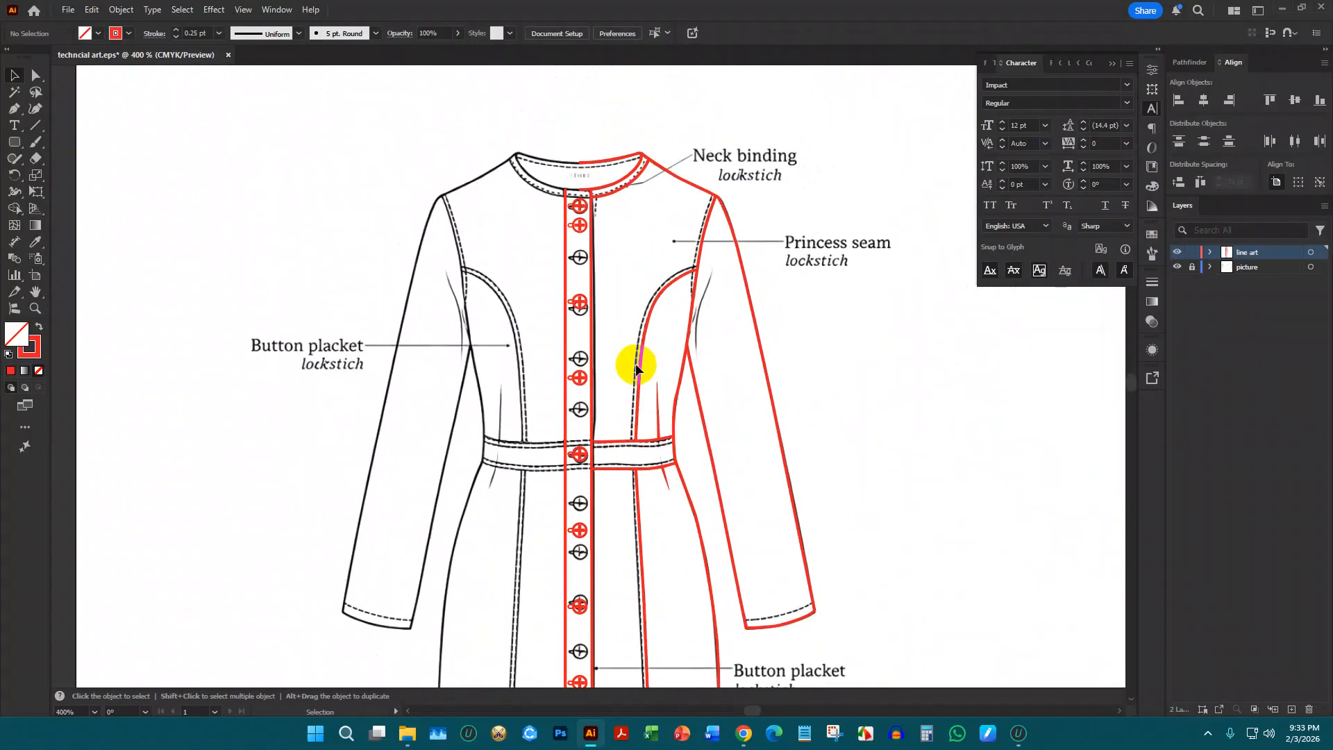
pyautogui.scroll(2, 628, 180)
pyautogui.scroll(4, 628, 181)
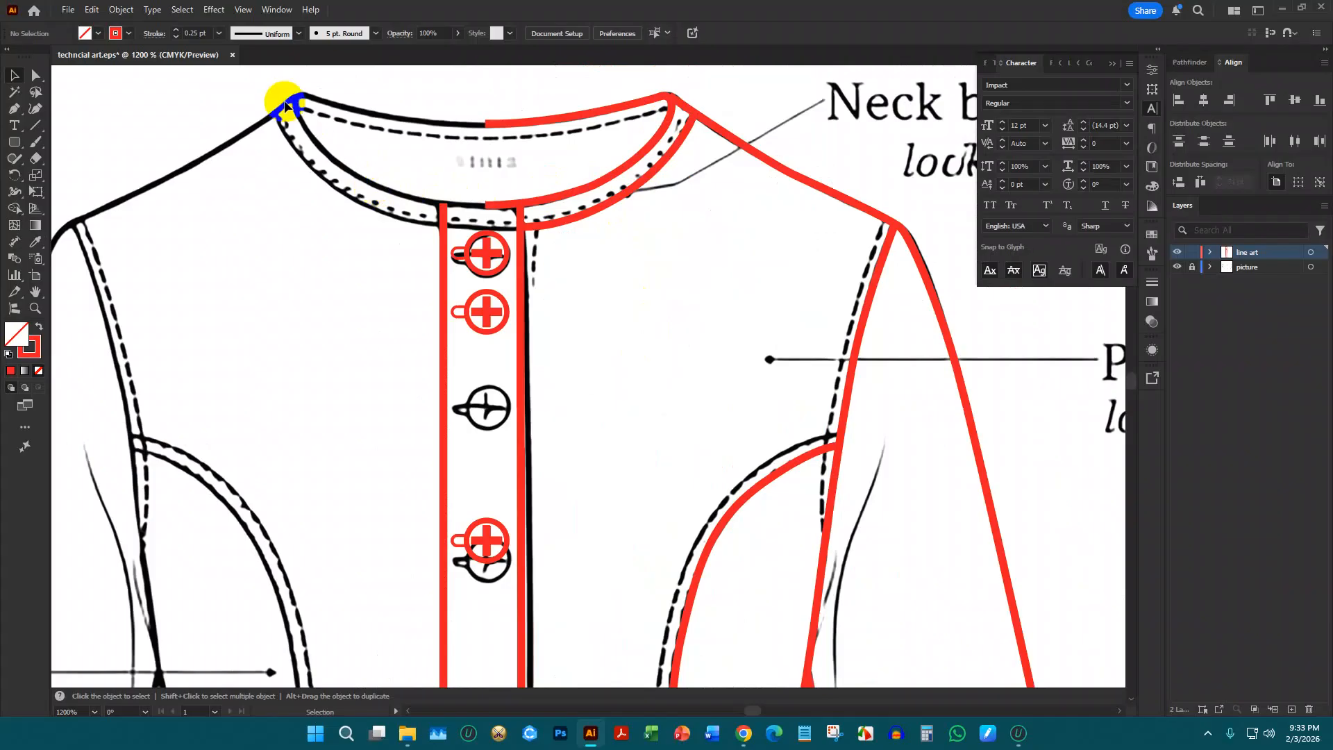
# Trace the front neck binding's stitch line in dark blue from the placket's outer edge along the curve up to the shoulder
pyautogui.click(116, 33)
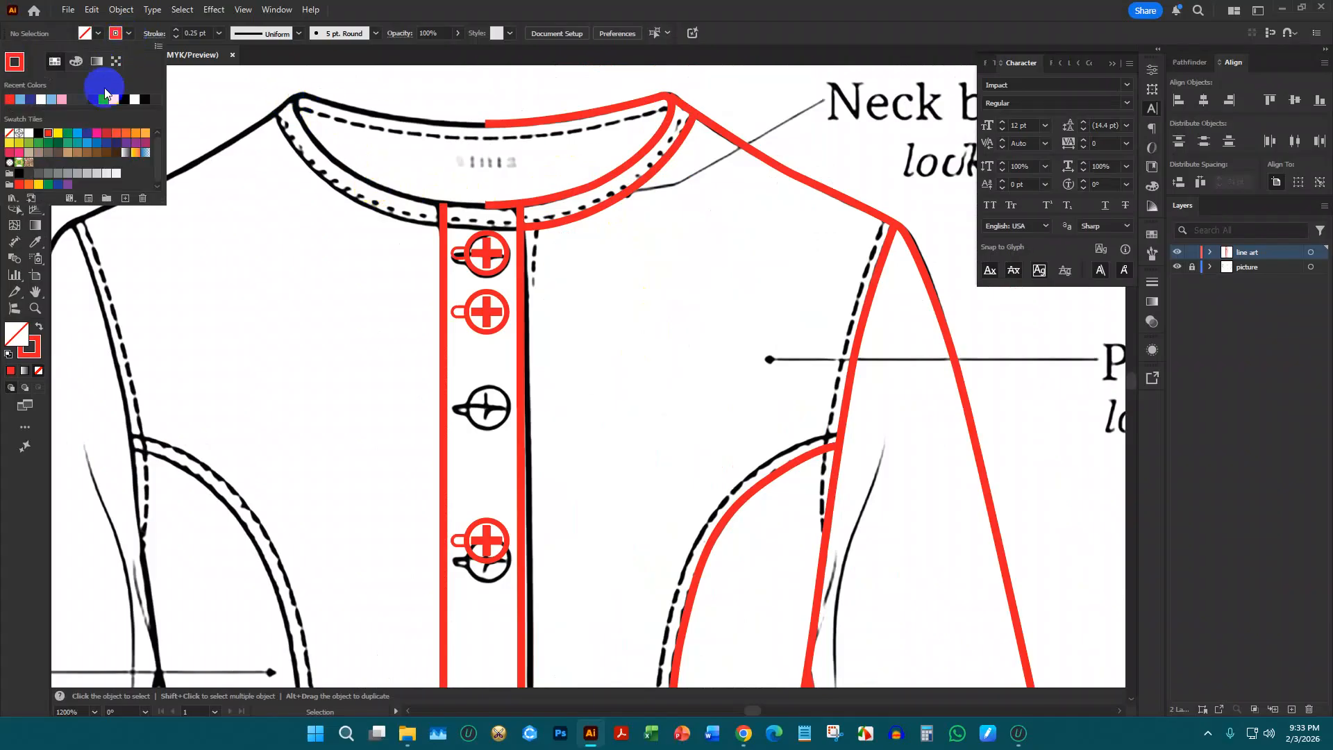
pyautogui.click(35, 99)
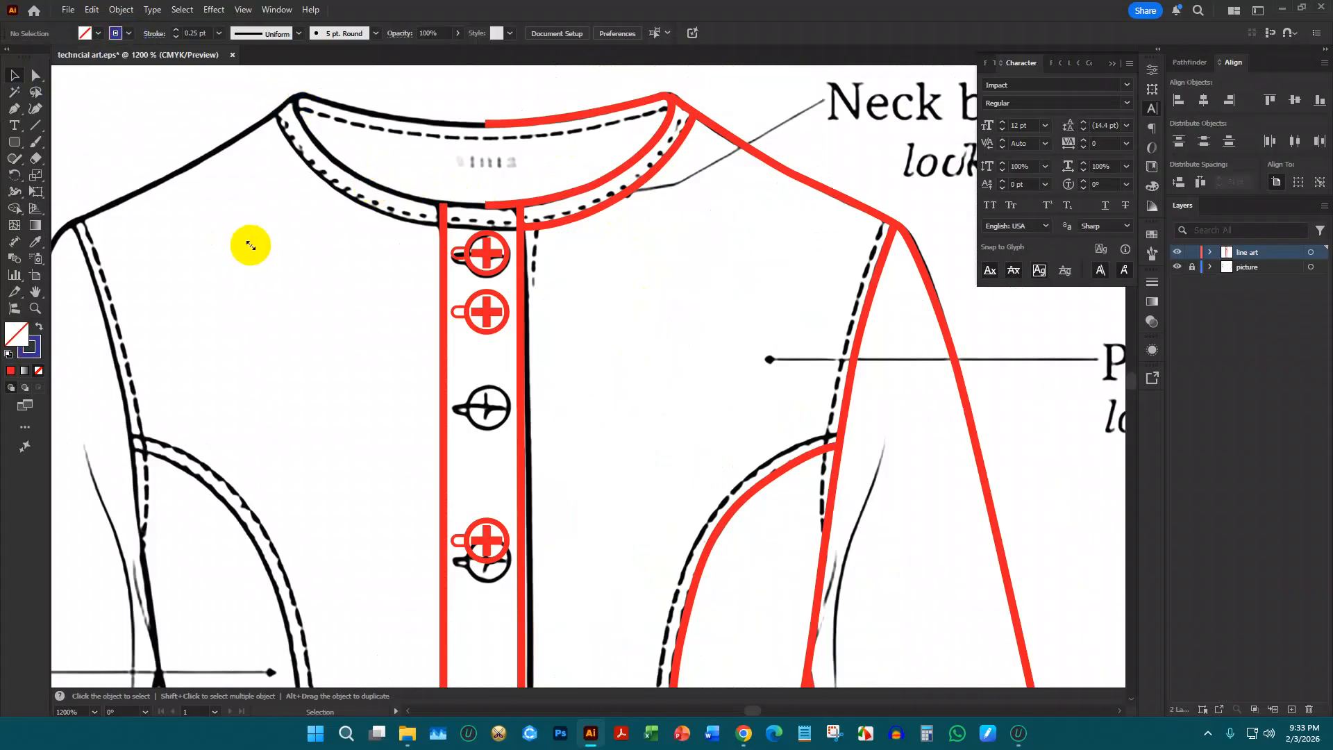
pyautogui.click(14, 108)
pyautogui.scroll(2, 510, 122)
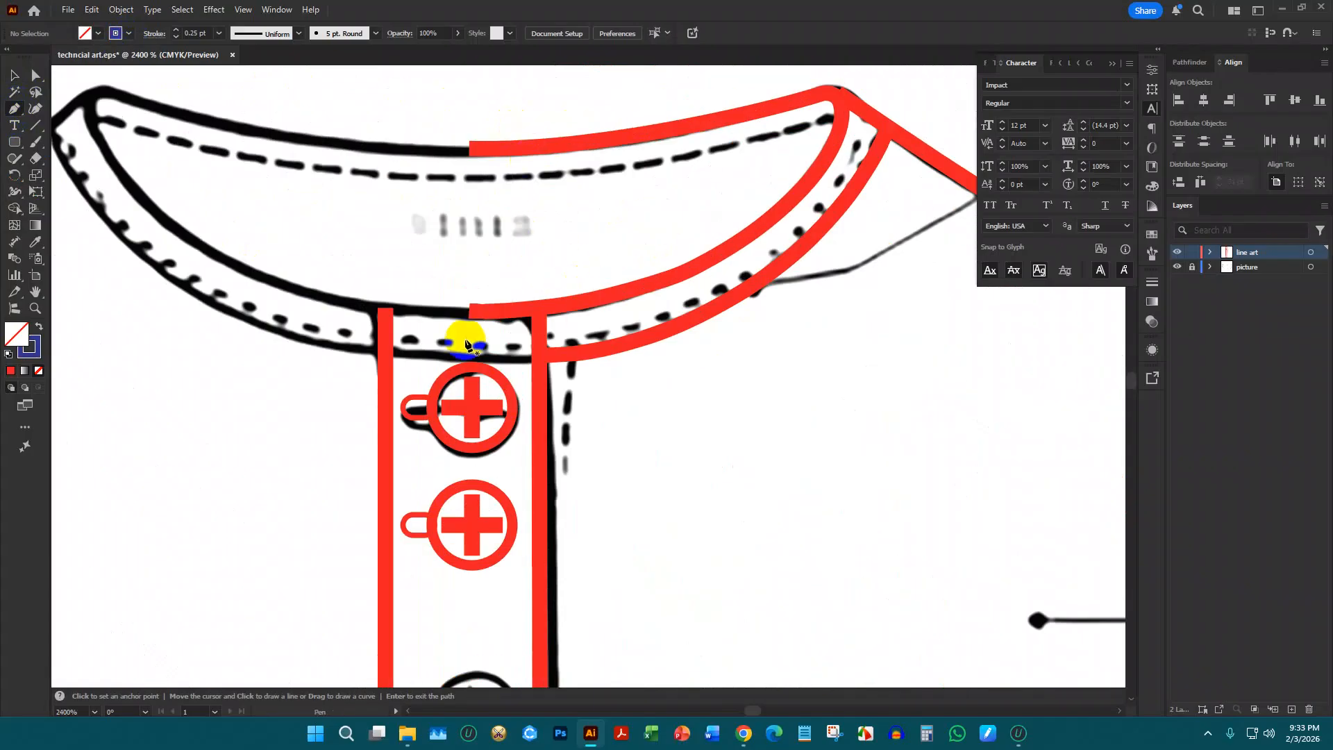
pyautogui.click(391, 339)
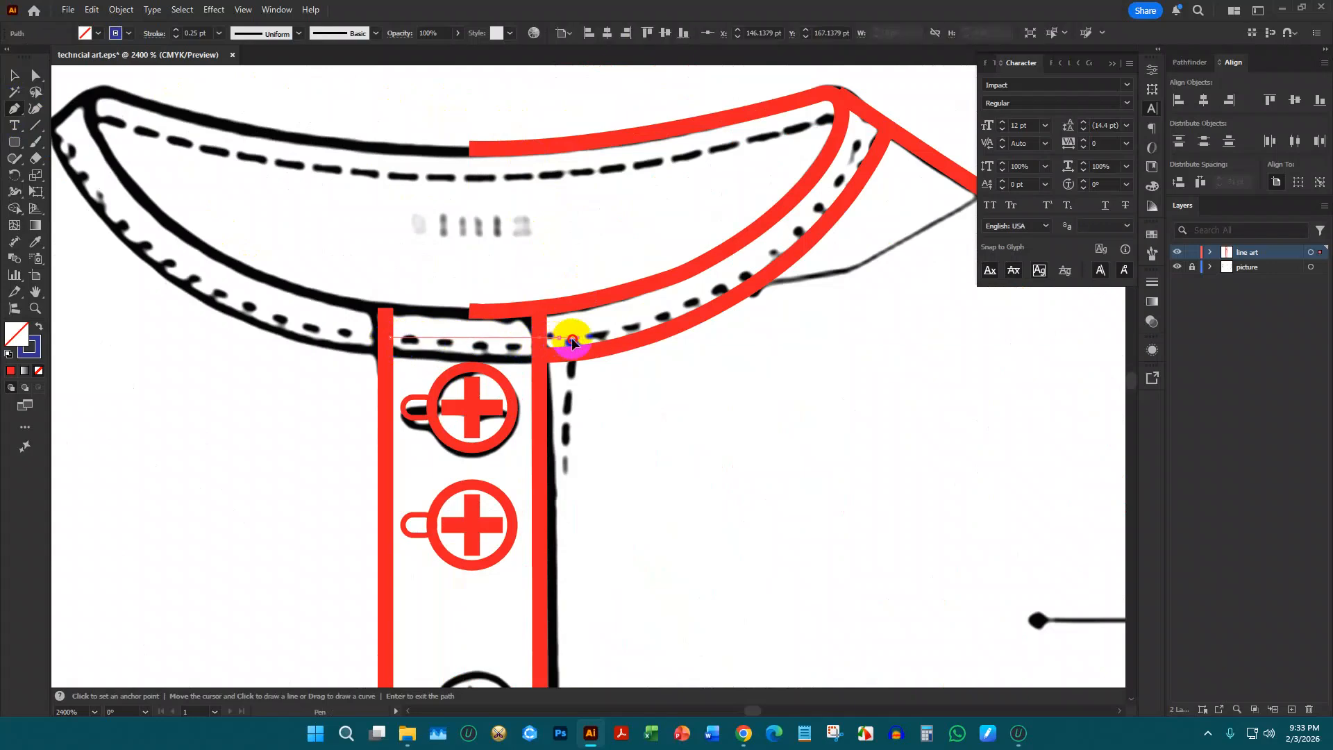
pyautogui.moveTo(560, 339); pyautogui.dragTo(655, 327)
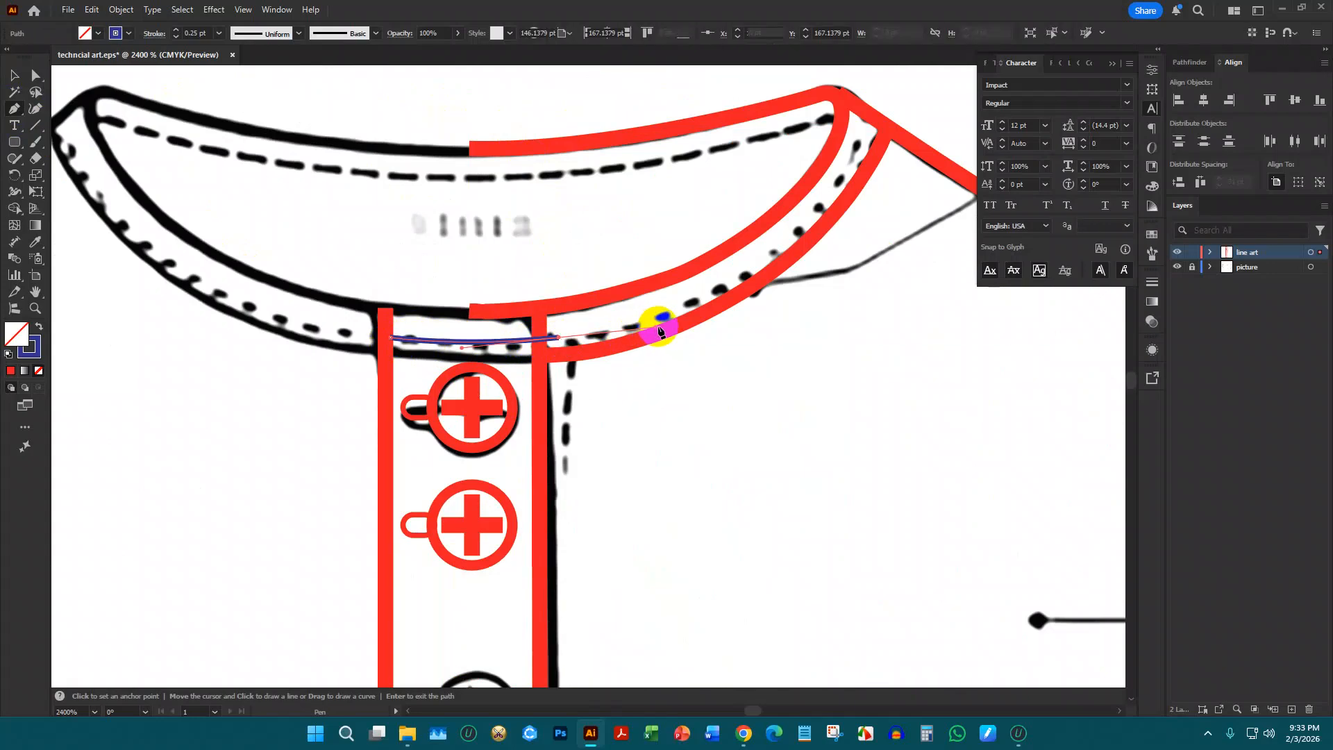
pyautogui.moveTo(786, 245); pyautogui.dragTo(835, 198)
pyautogui.moveTo(877, 120); pyautogui.dragTo(792, 229)
# Make the neck binding stitch line dashed with a 1 pt dash
pyautogui.click(1152, 281)
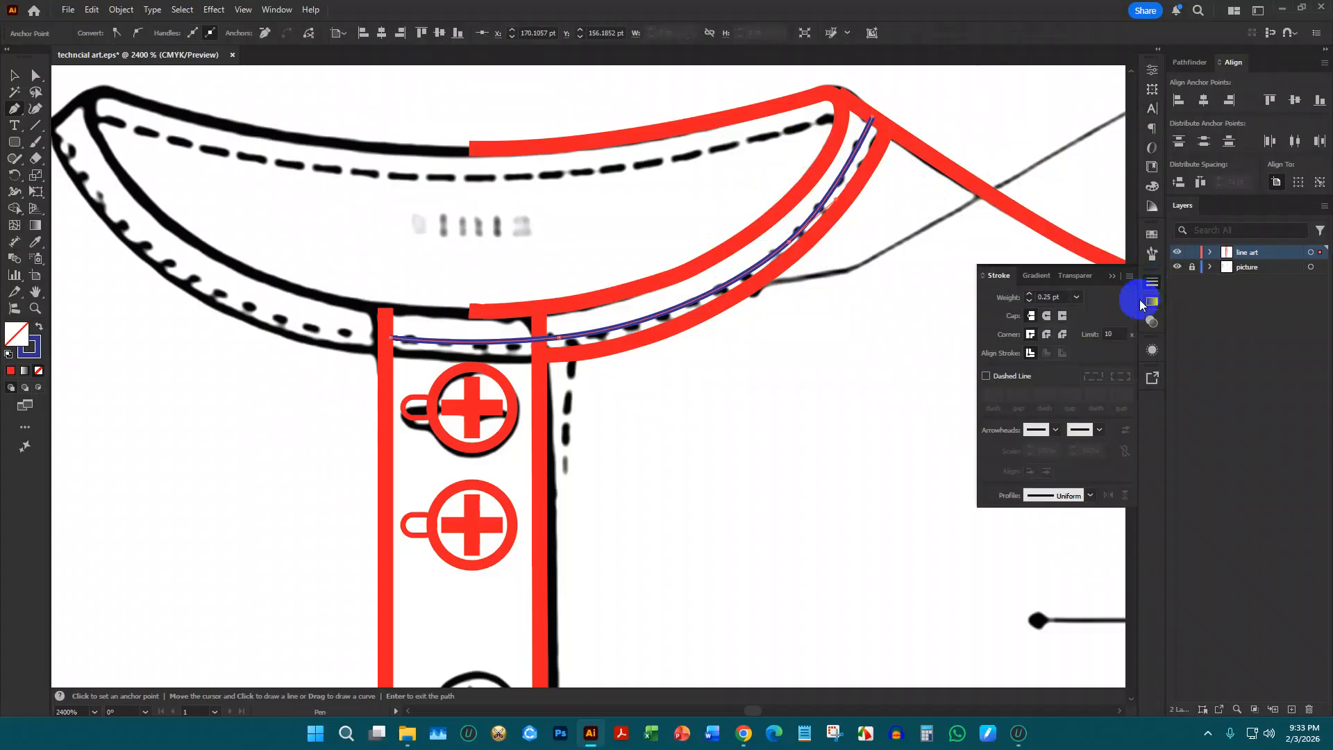
pyautogui.click(989, 379)
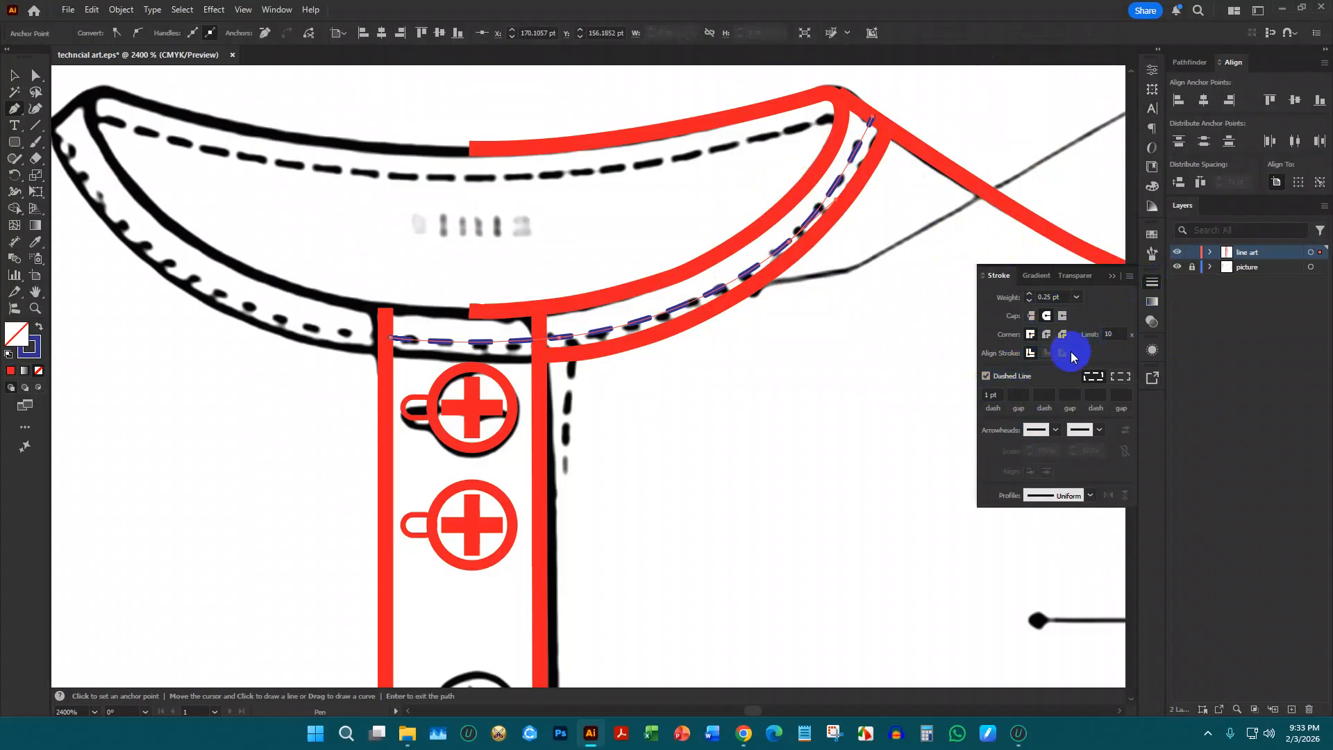
pyautogui.click(1000, 393)
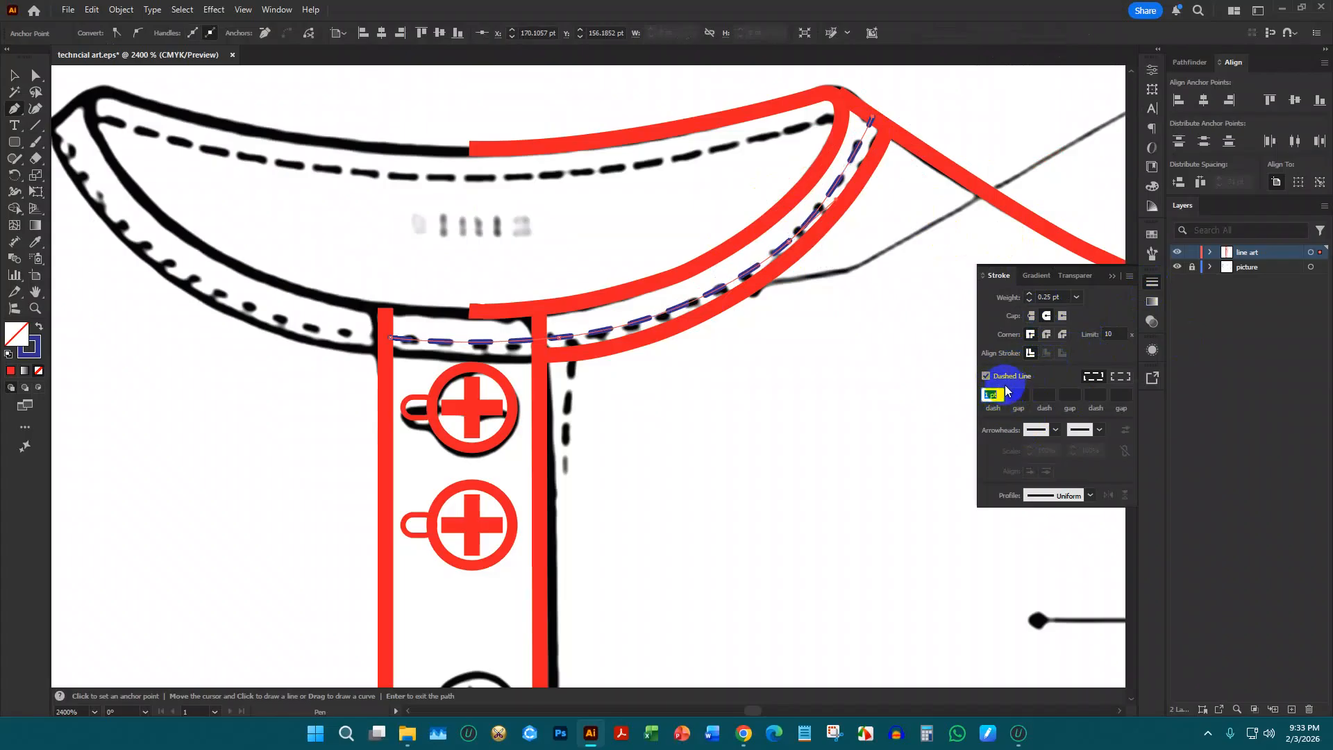
pyautogui.write('4')
pyautogui.press('Return')
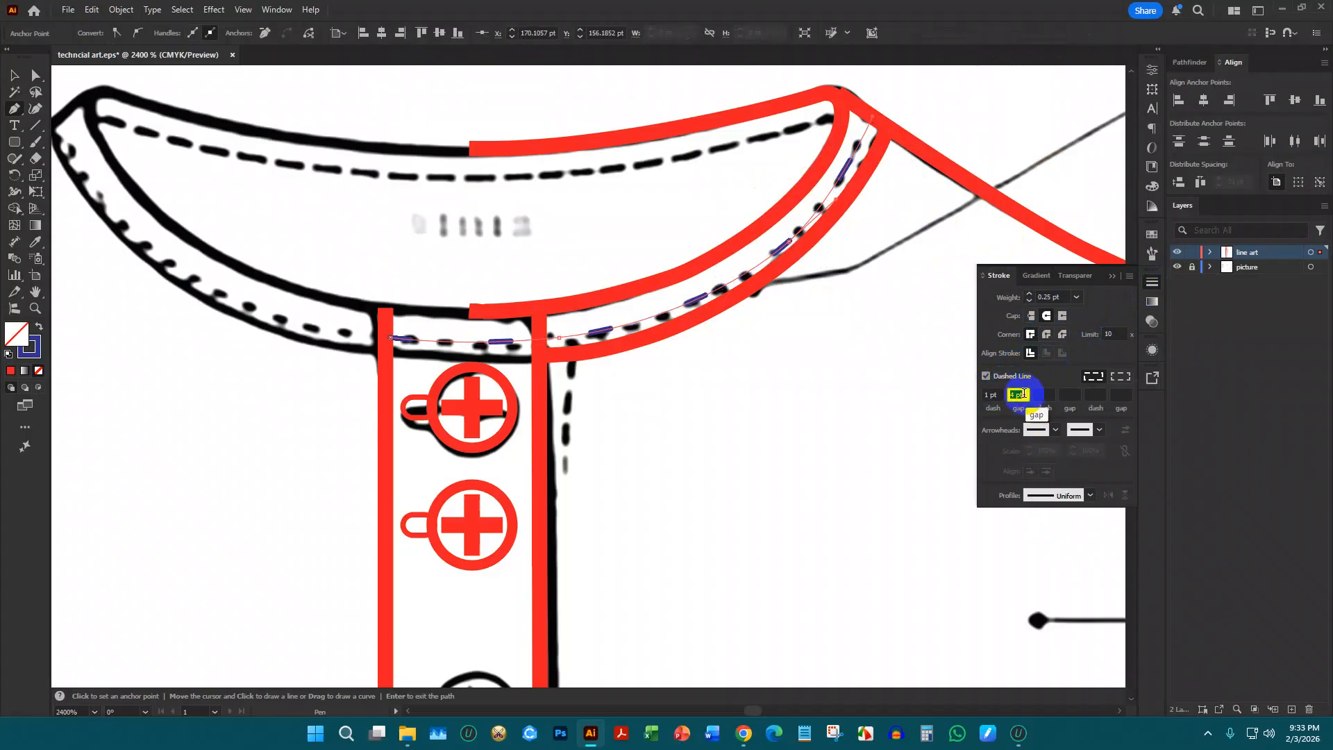
pyautogui.write('1')
pyautogui.press('Return')
pyautogui.write('1')
pyautogui.press('Return')
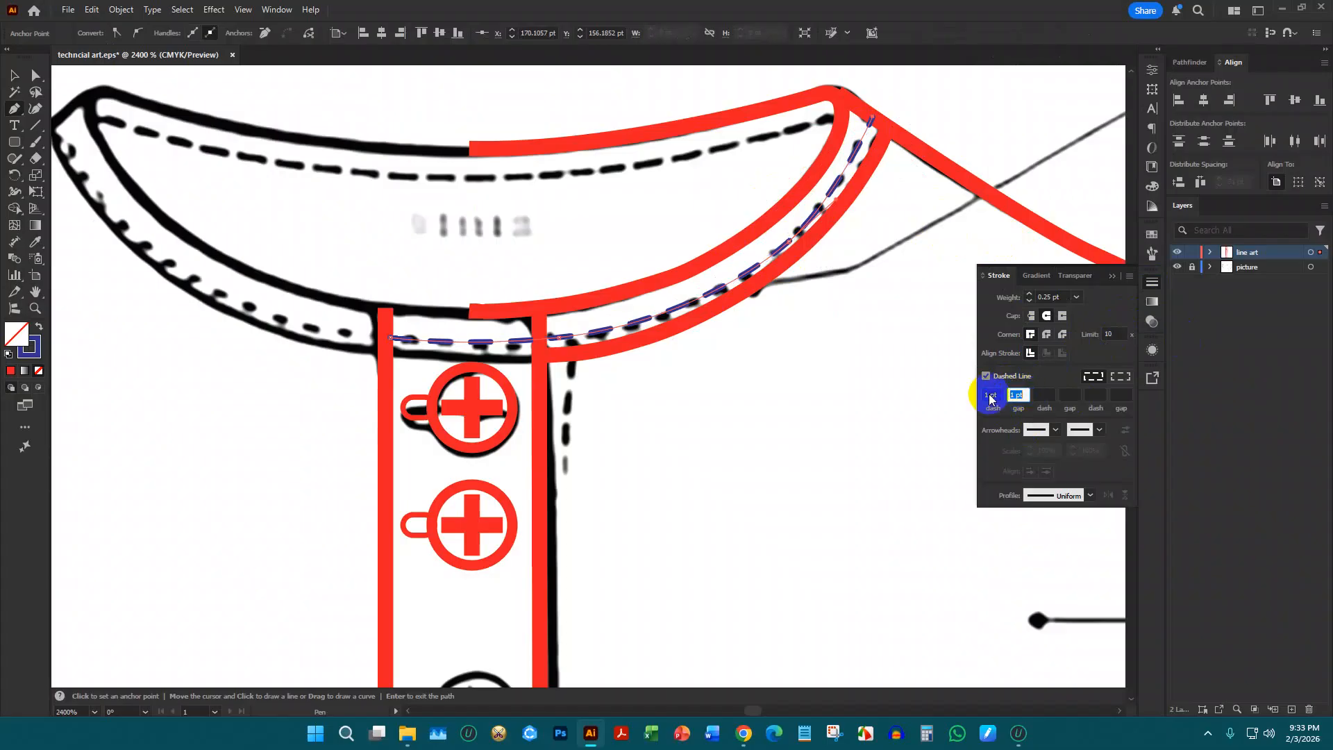
# Try wider gaps between the dashes of the neck binding stitch line, ending on the original 1 pt spacing
pyautogui.click(15, 81)
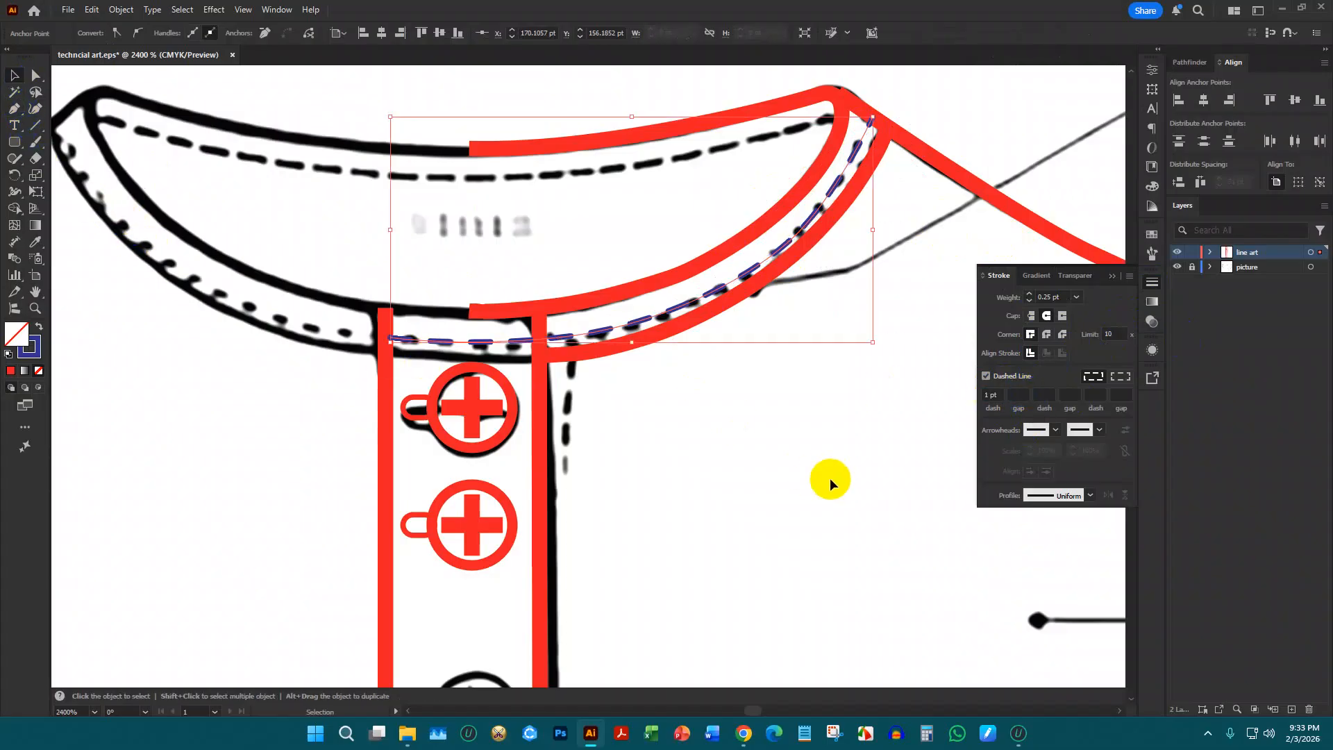
pyautogui.click(830, 478)
pyautogui.scroll(-2, 752, 420)
pyautogui.scroll(4, 764, 352)
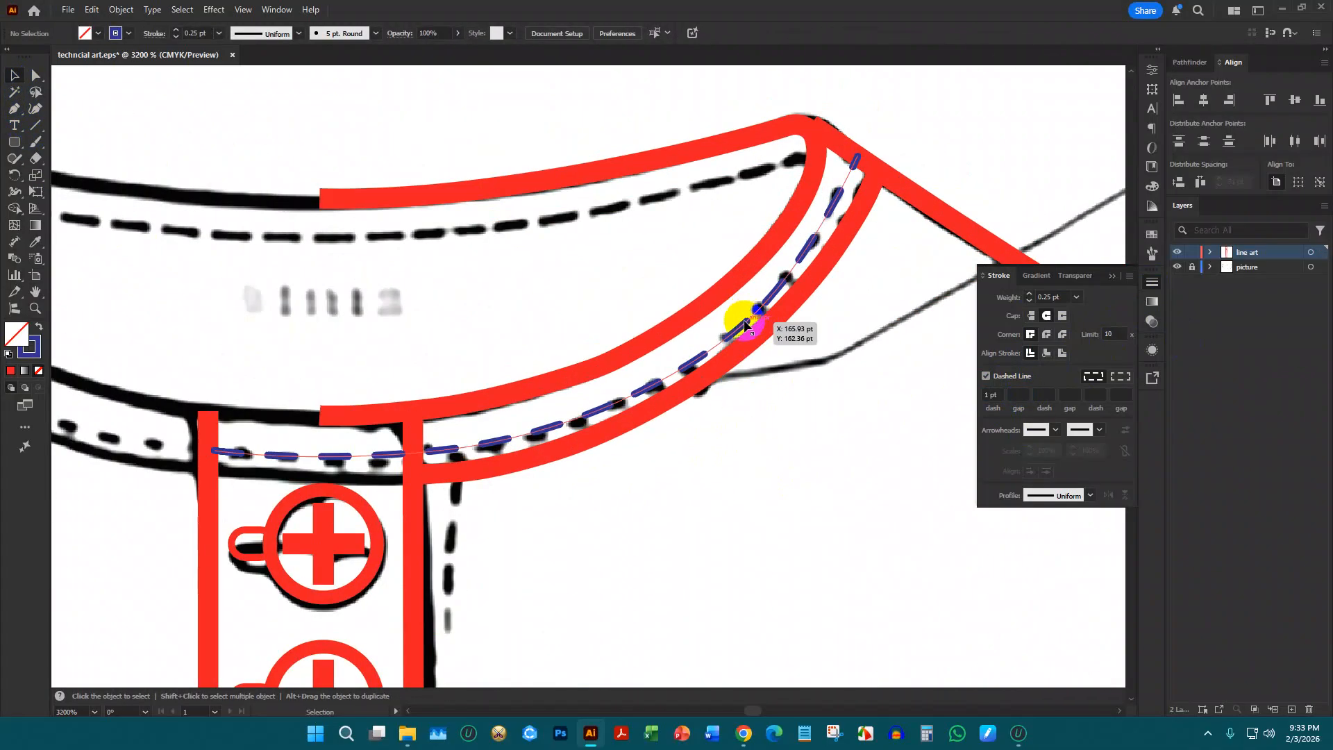
pyautogui.click(745, 325)
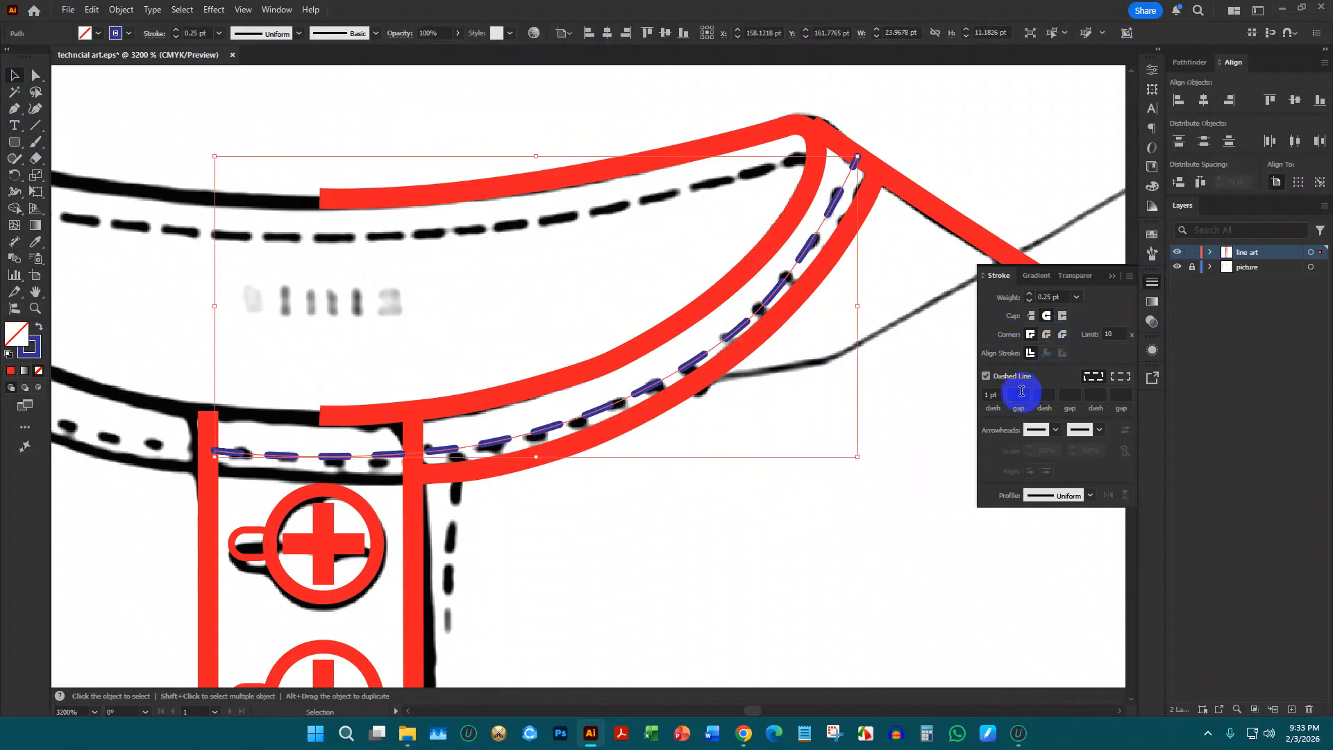
pyautogui.write('4')
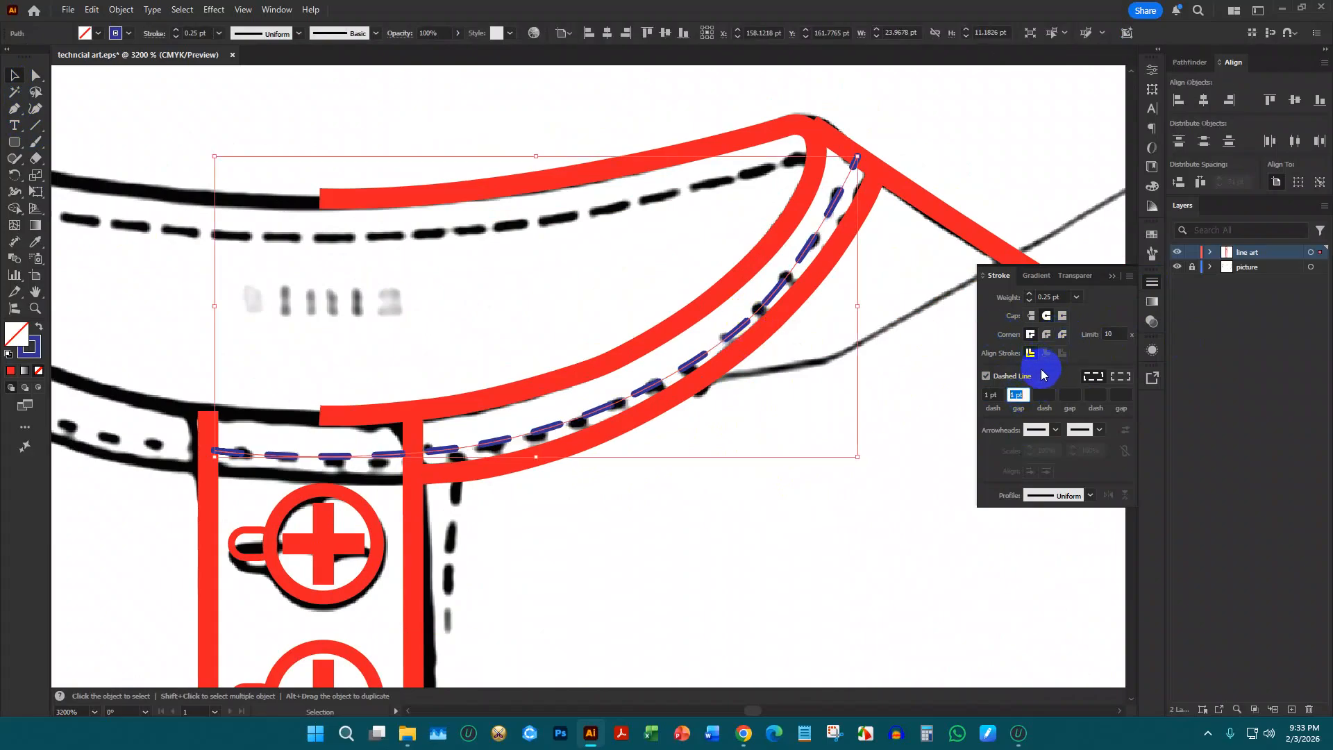
pyautogui.press('Return')
pyautogui.click(991, 394)
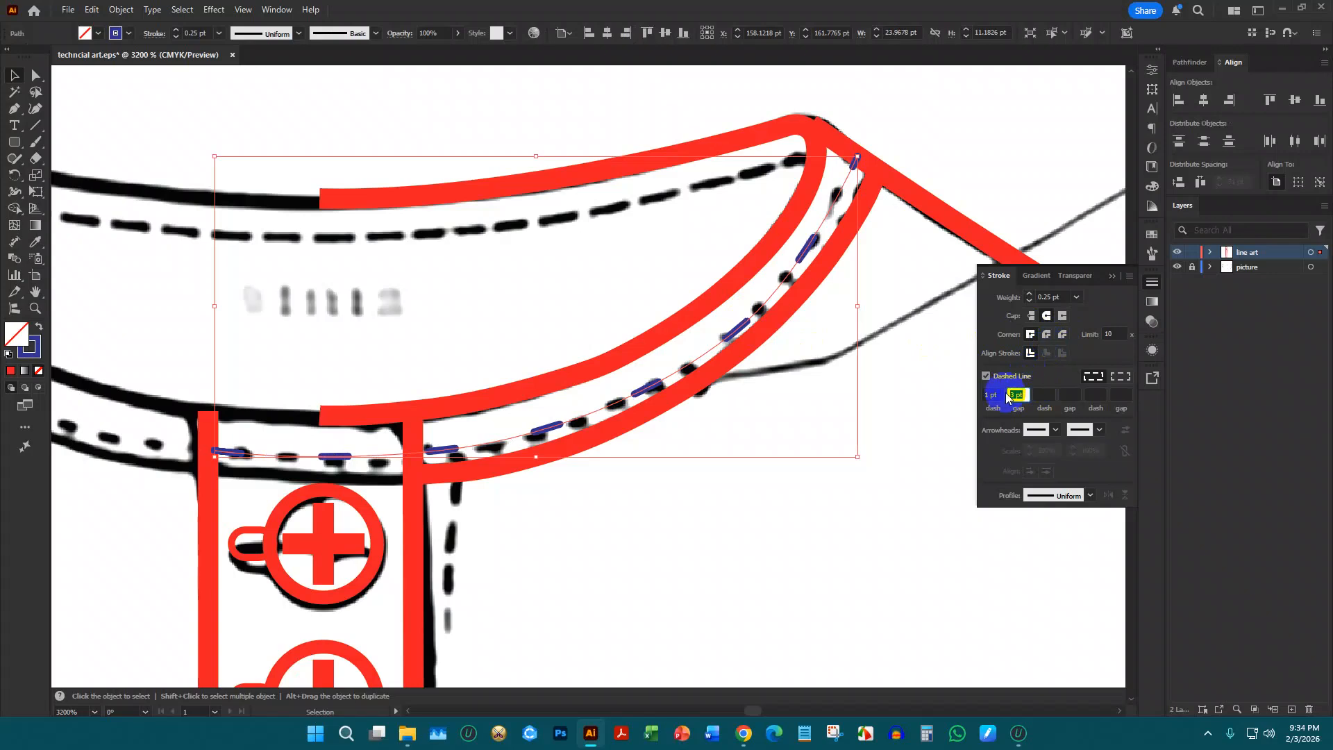
pyautogui.write('2')
pyautogui.press('Return')
pyautogui.write('1')
pyautogui.press('Return')
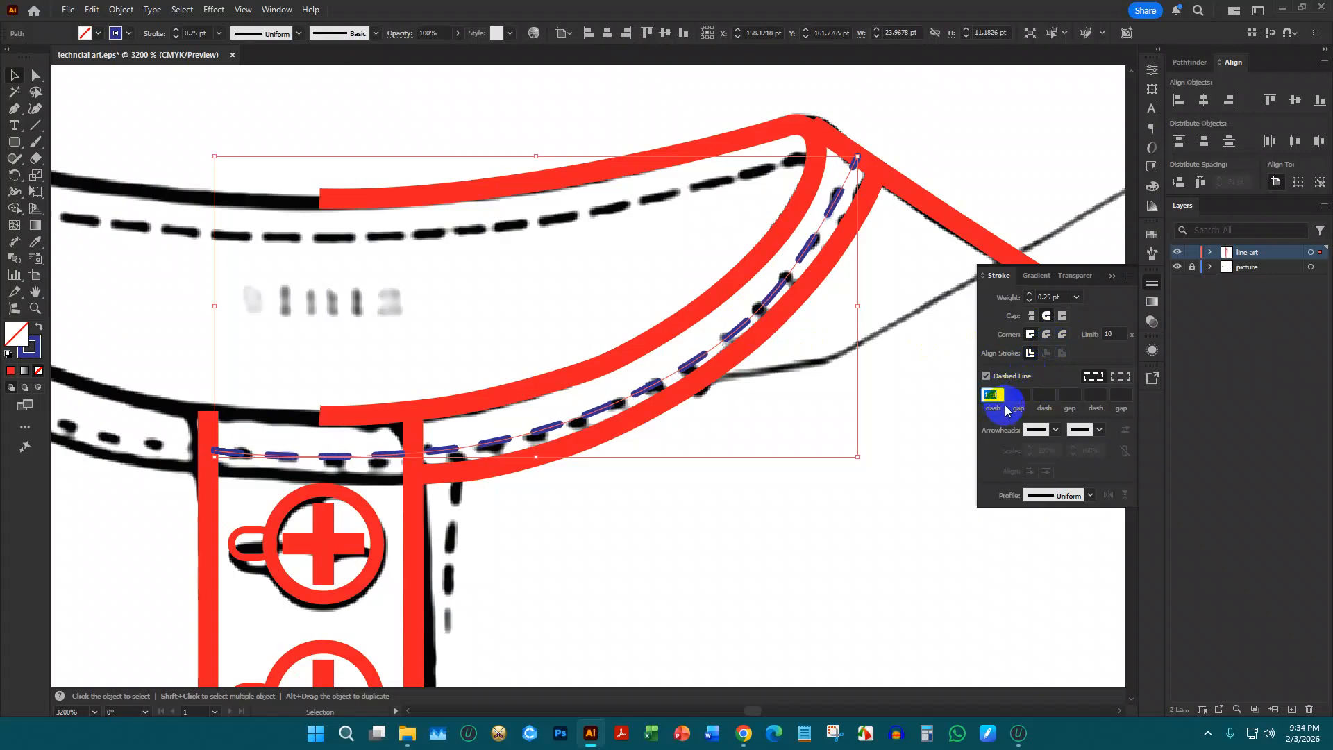
# Set the stroke weight of the dashed neck binding stitch line to 0.5 pt and deselect it
pyautogui.click(1029, 294)
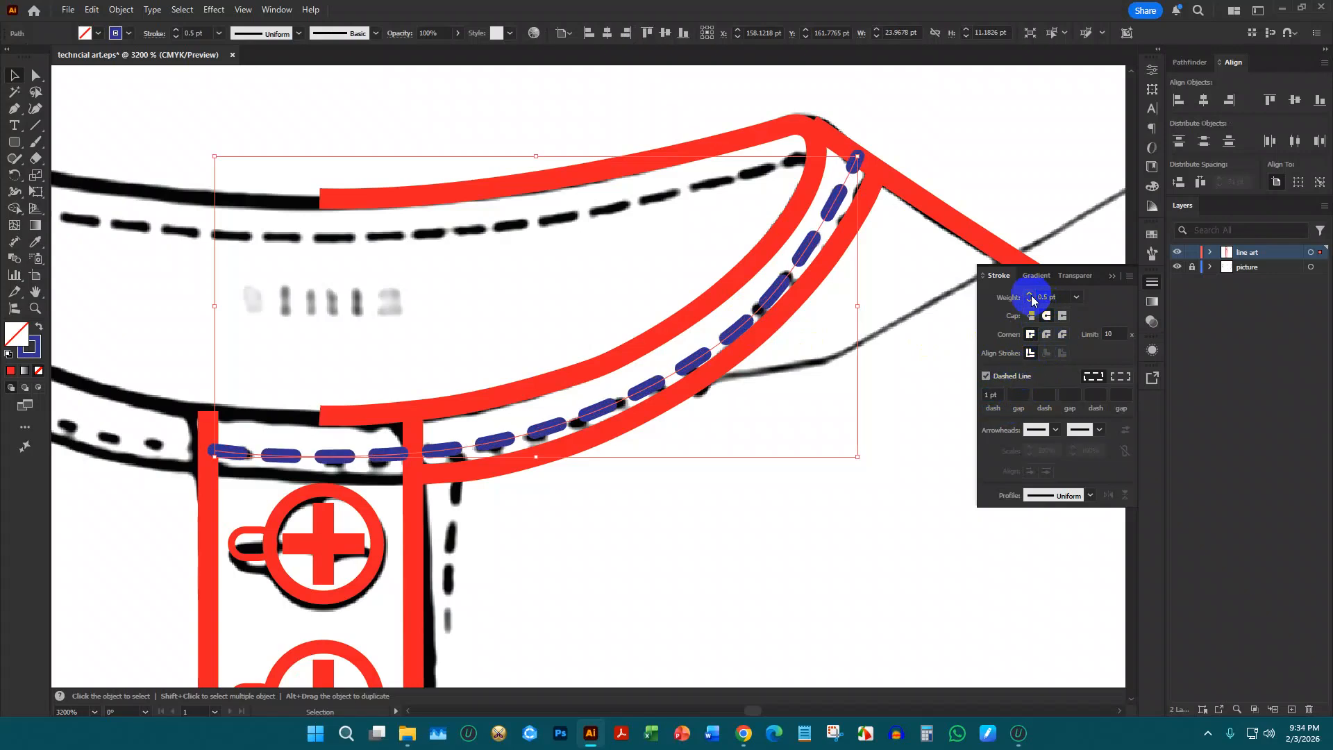
pyautogui.press('Down')
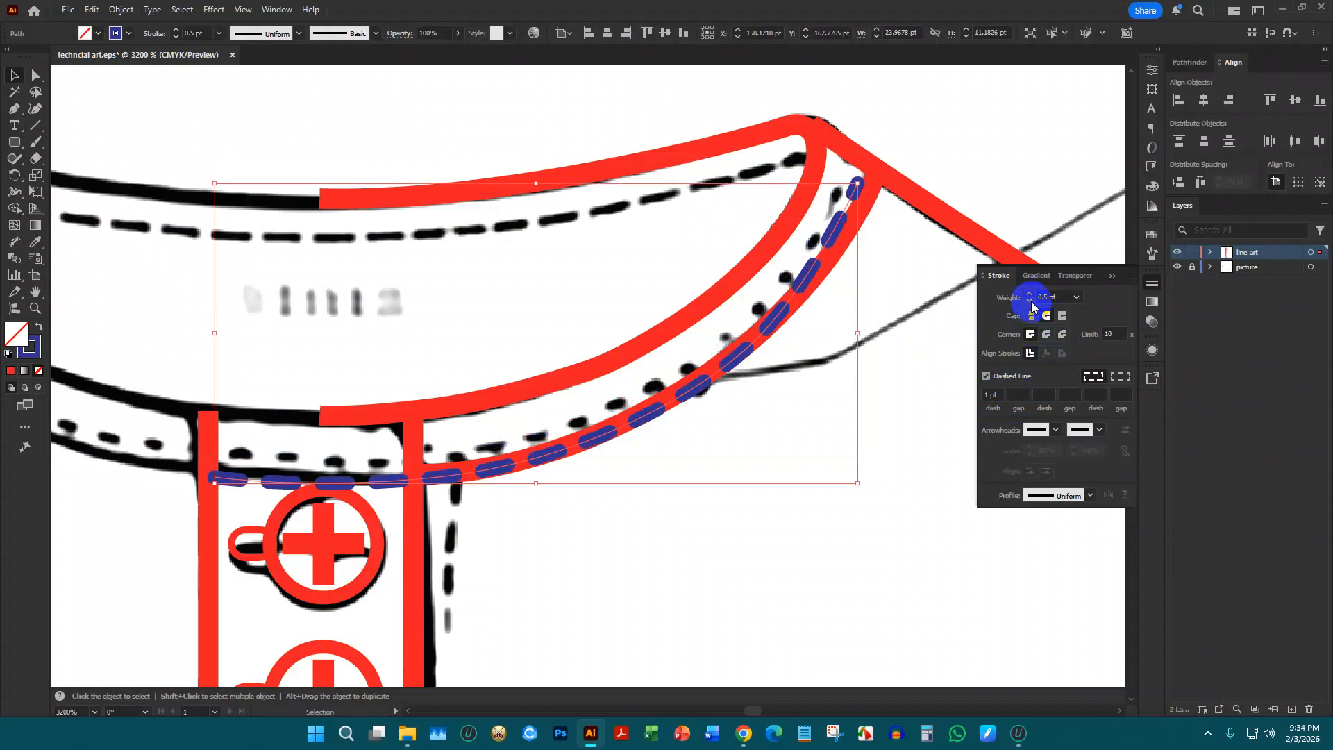
pyautogui.press('Up')
pyautogui.click(1029, 300)
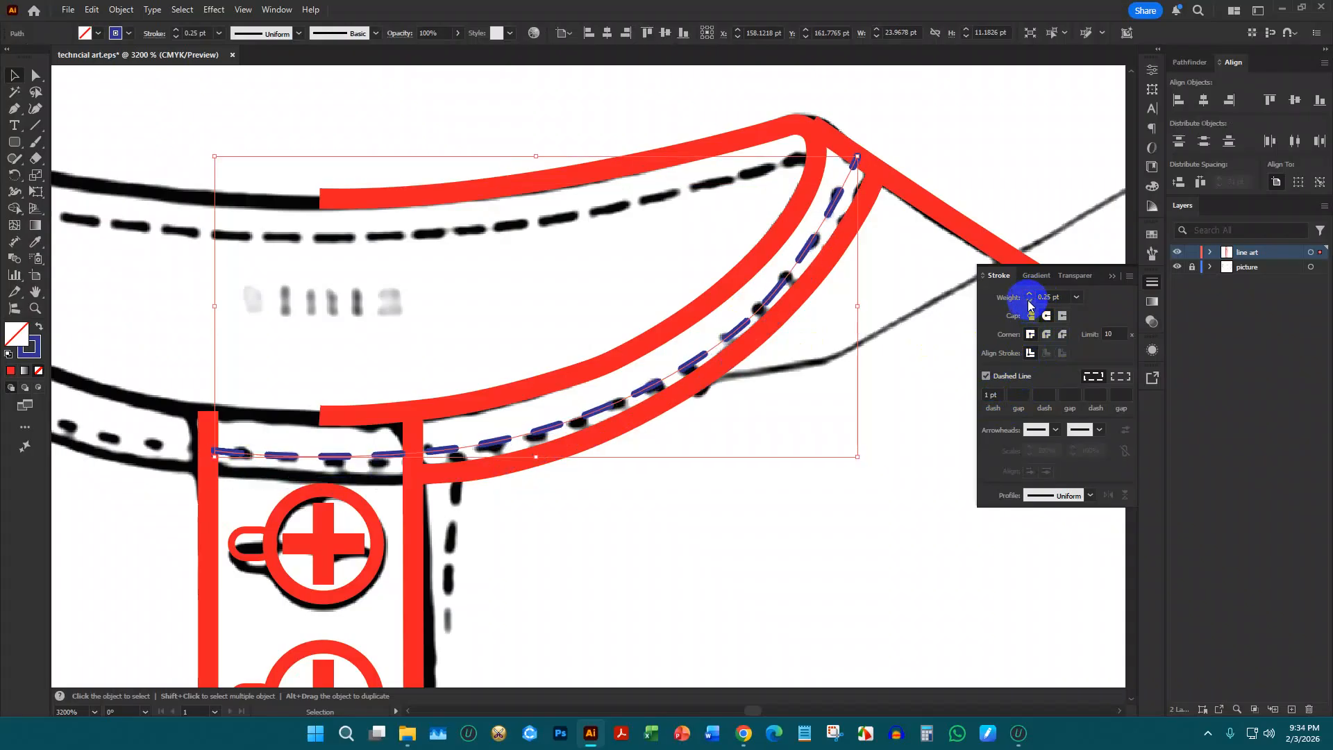
pyautogui.click(1029, 296)
pyautogui.click(896, 373)
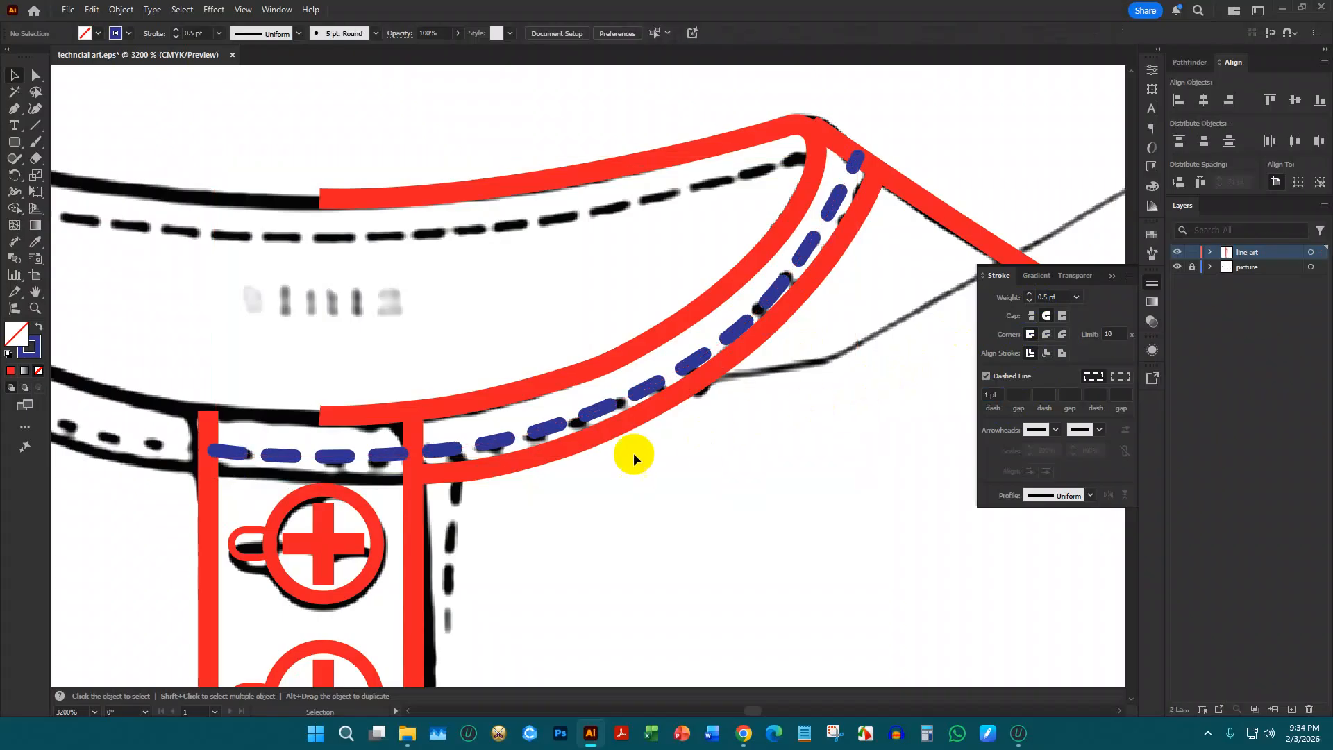
pyautogui.scroll(-4, 635, 451)
pyautogui.scroll(3, 711, 432)
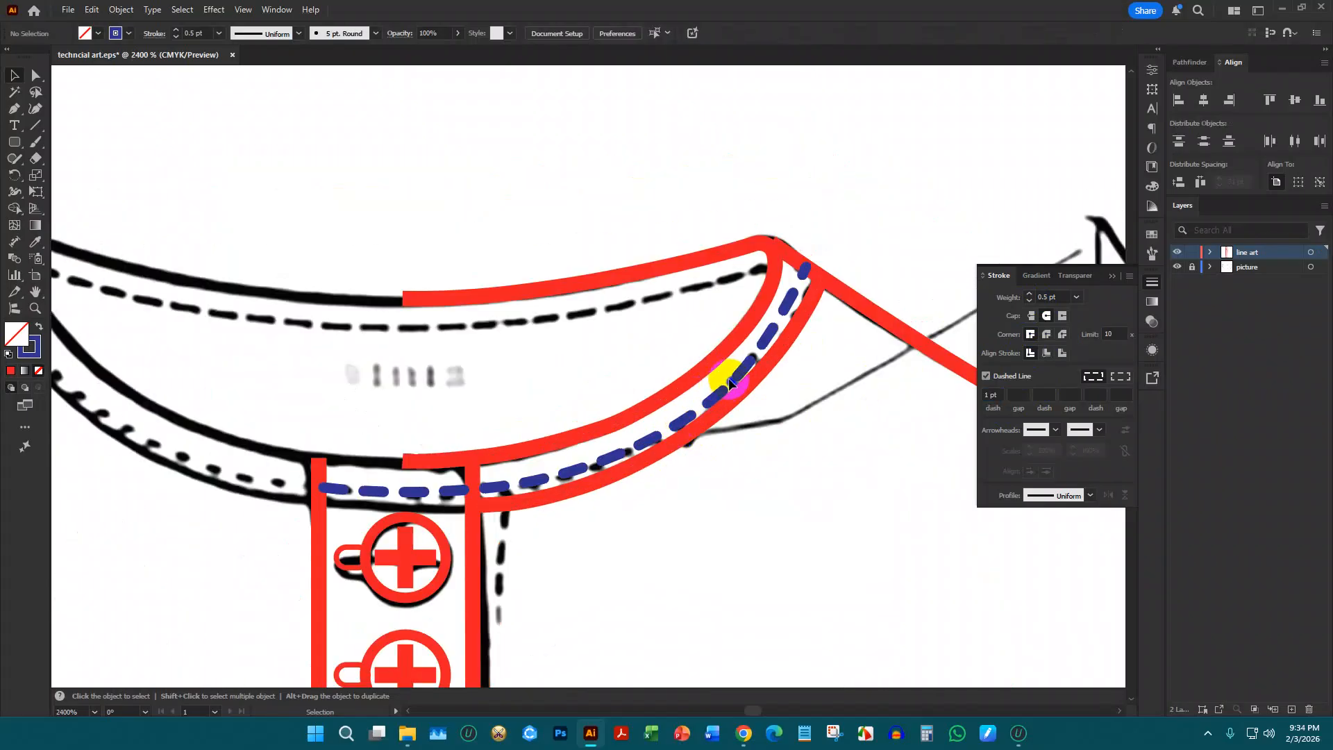
pyautogui.moveTo(719, 384); pyautogui.dragTo(720, 394)
pyautogui.click(815, 475)
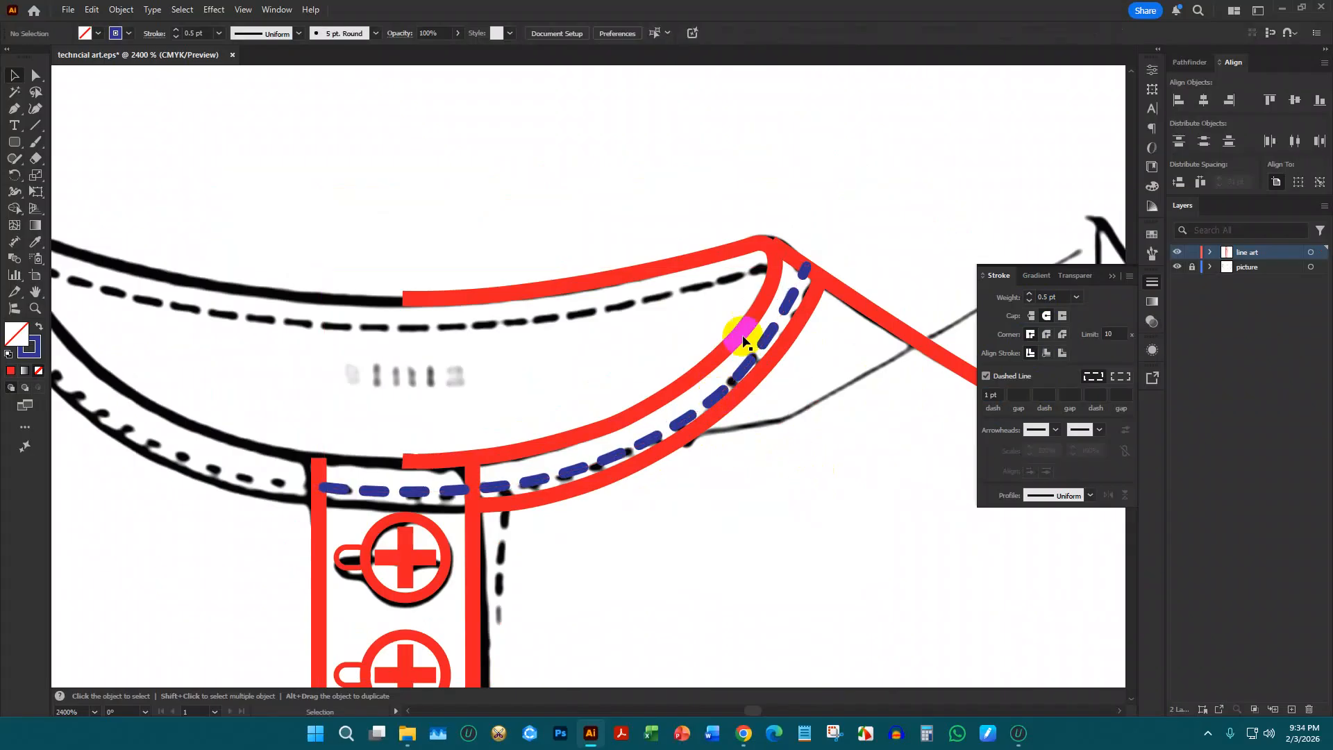
pyautogui.scroll(-3, 647, 292)
# Trace the back neck stitch line as a blue dashed curve from the shoulder to the centre of the neckline
pyautogui.click(16, 77)
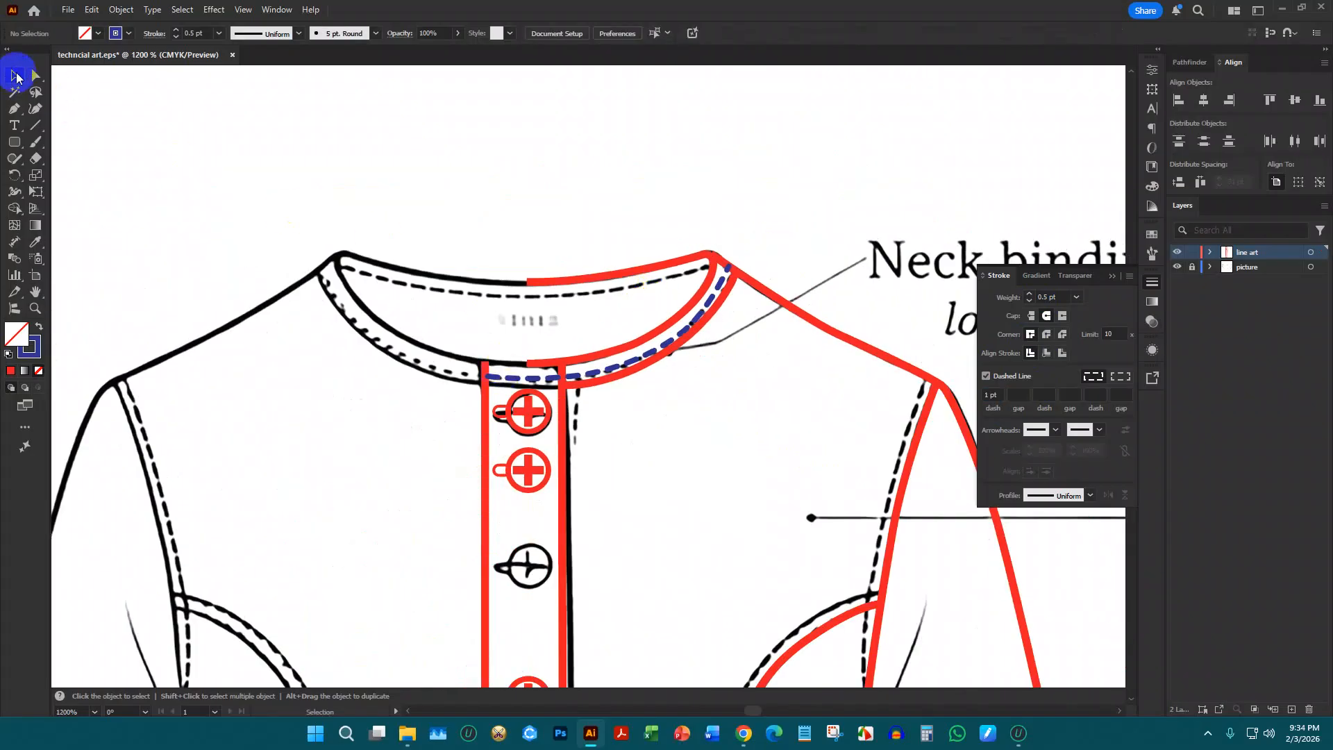
pyautogui.click(21, 108)
pyautogui.scroll(3, 623, 289)
pyautogui.click(804, 261)
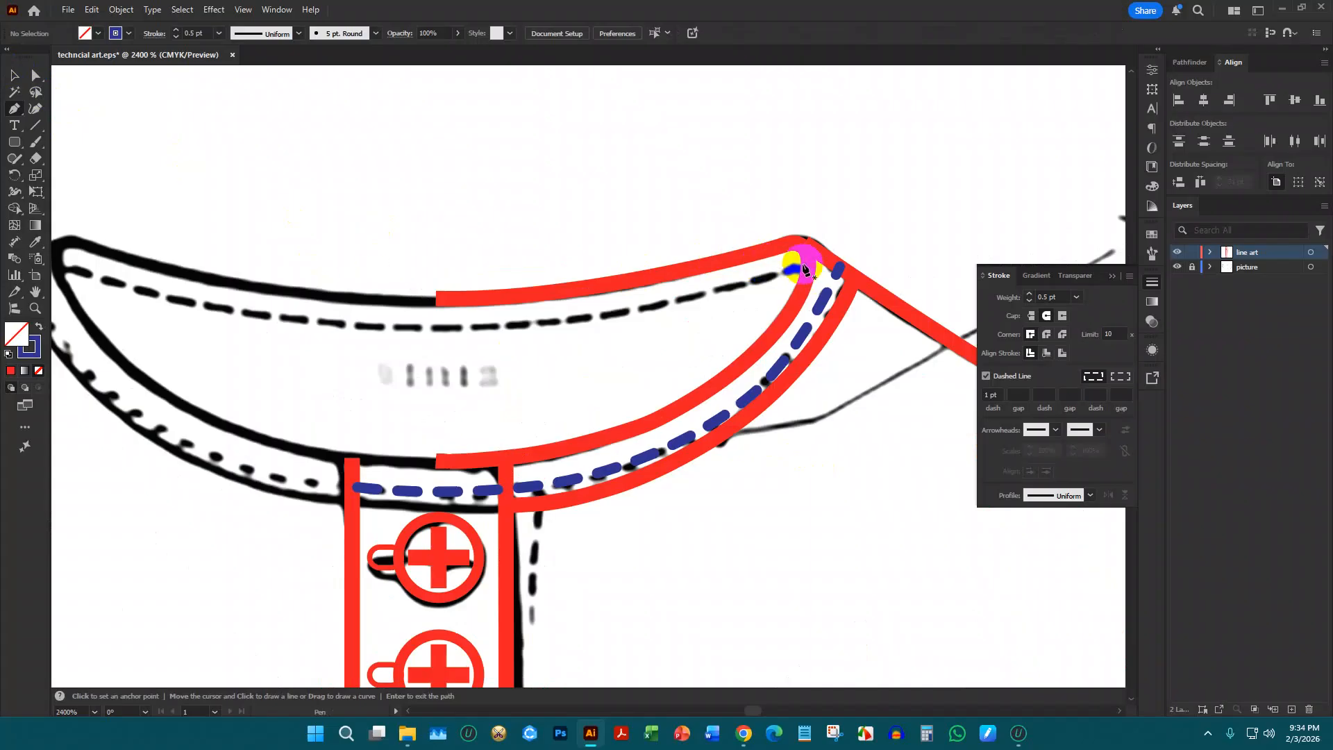
pyautogui.moveTo(440, 327); pyautogui.dragTo(293, 318)
pyautogui.press('Escape')
pyautogui.scroll(-1, 464, 380)
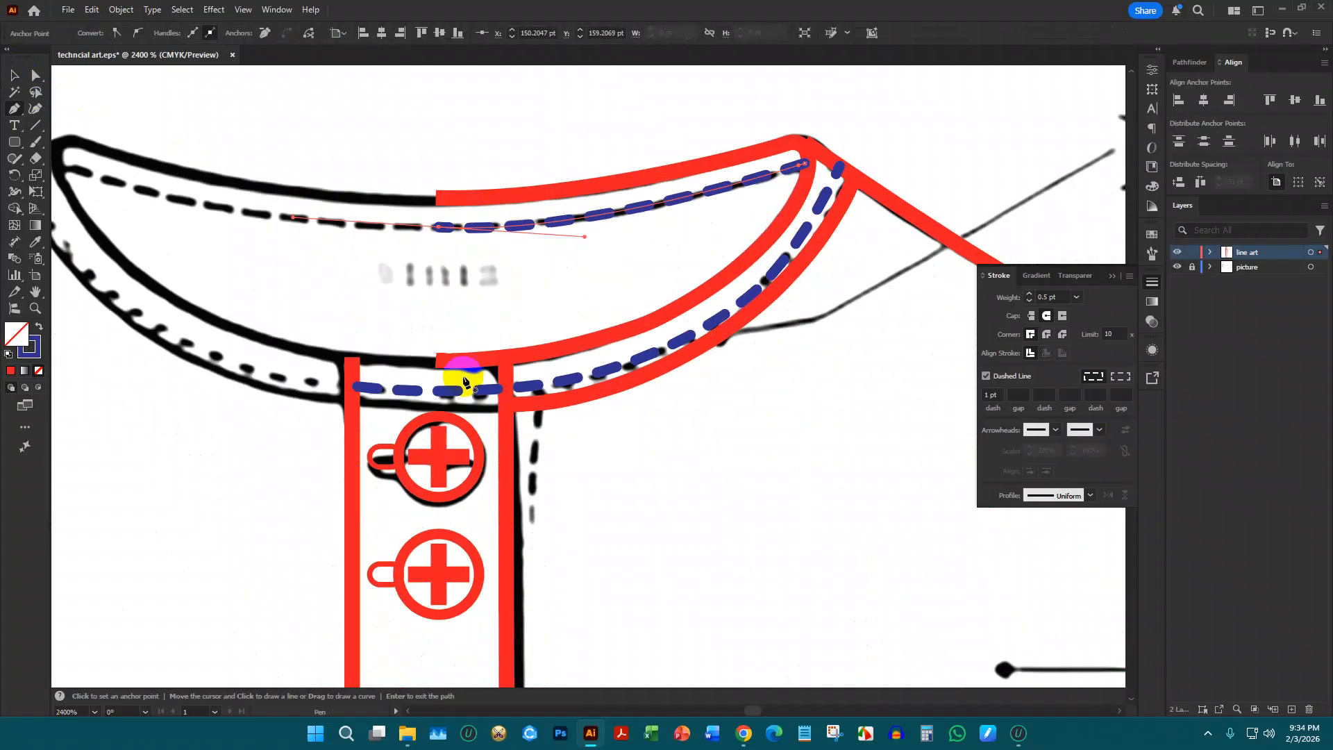
# Trace the hem stitch across the width of the button placket as a straight blue dashed line
pyautogui.scroll(-5, 501, 387)
pyautogui.scroll(-2, 529, 390)
pyautogui.scroll(4, 545, 381)
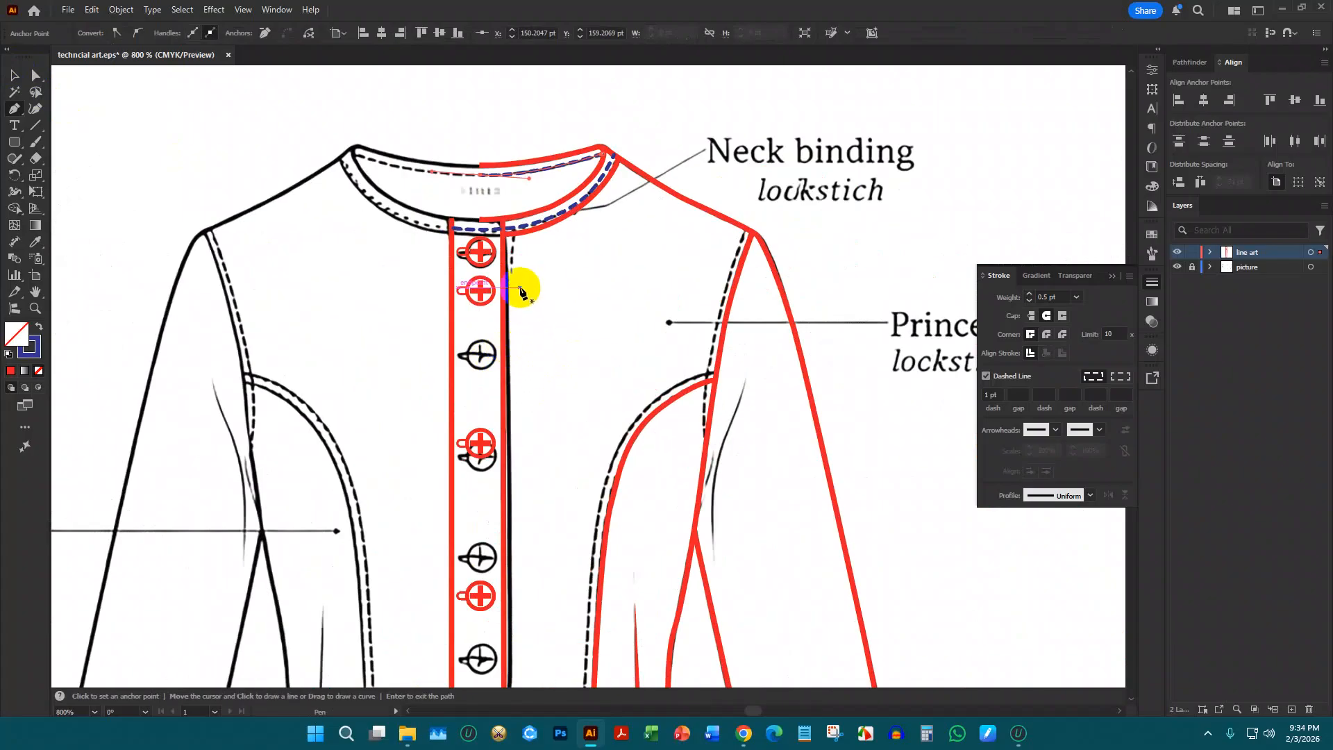
pyautogui.scroll(-5, 523, 269)
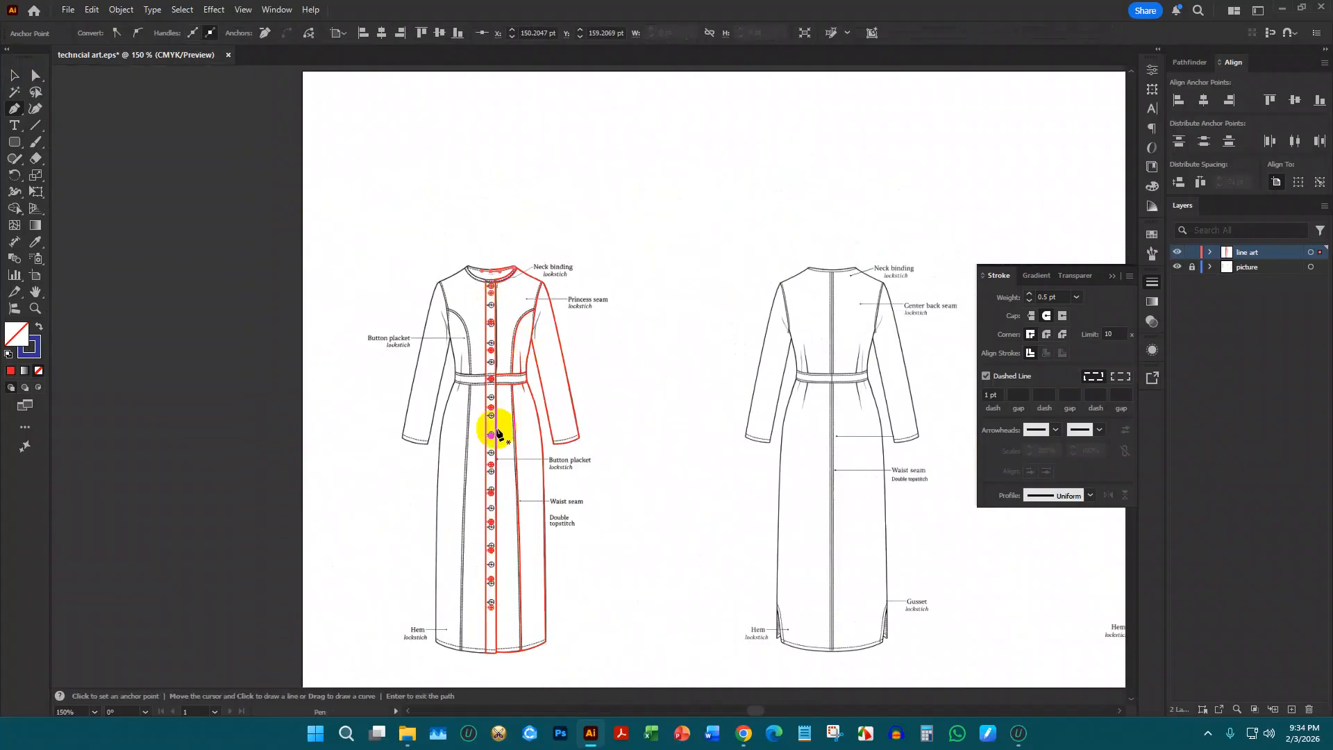
pyautogui.scroll(4, 498, 666)
pyautogui.scroll(-1, 536, 527)
pyautogui.scroll(-2, 524, 556)
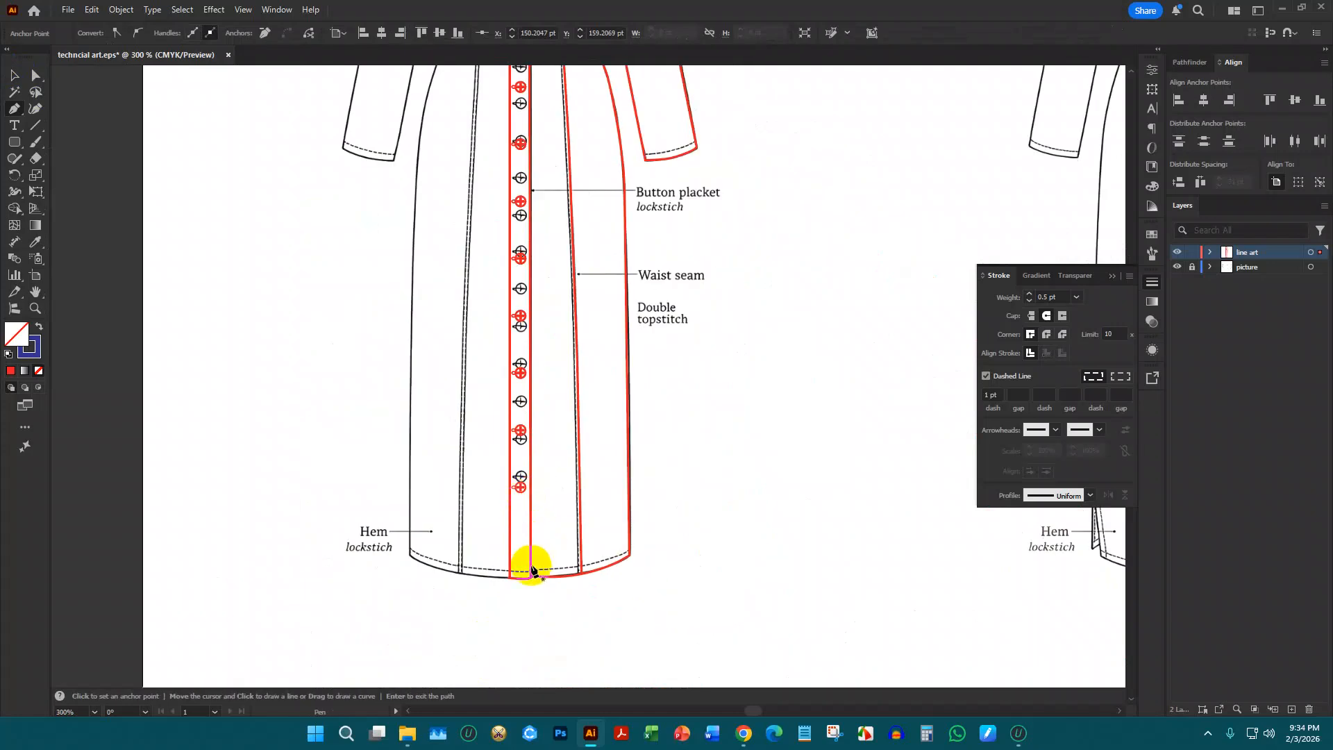
pyautogui.scroll(2, 528, 583)
pyautogui.scroll(-2, 525, 584)
pyautogui.scroll(3, 497, 516)
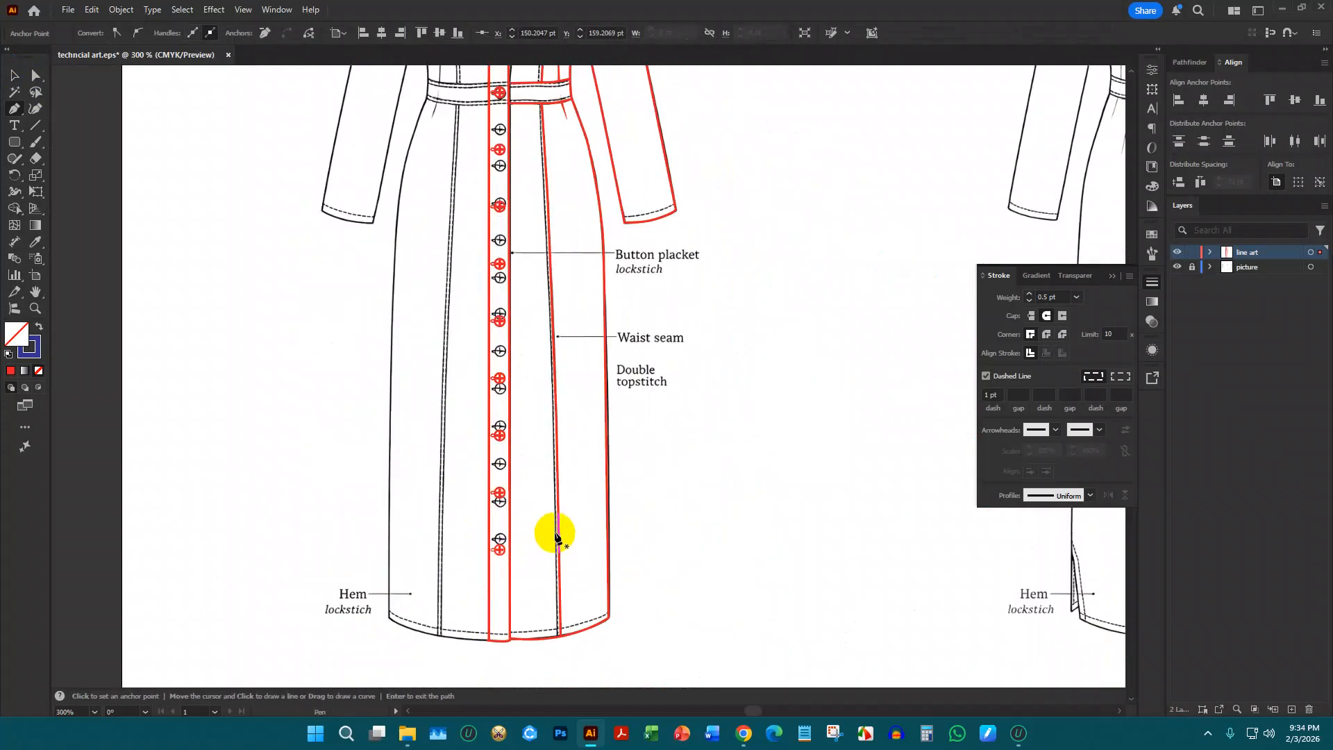
pyautogui.scroll(4, 561, 601)
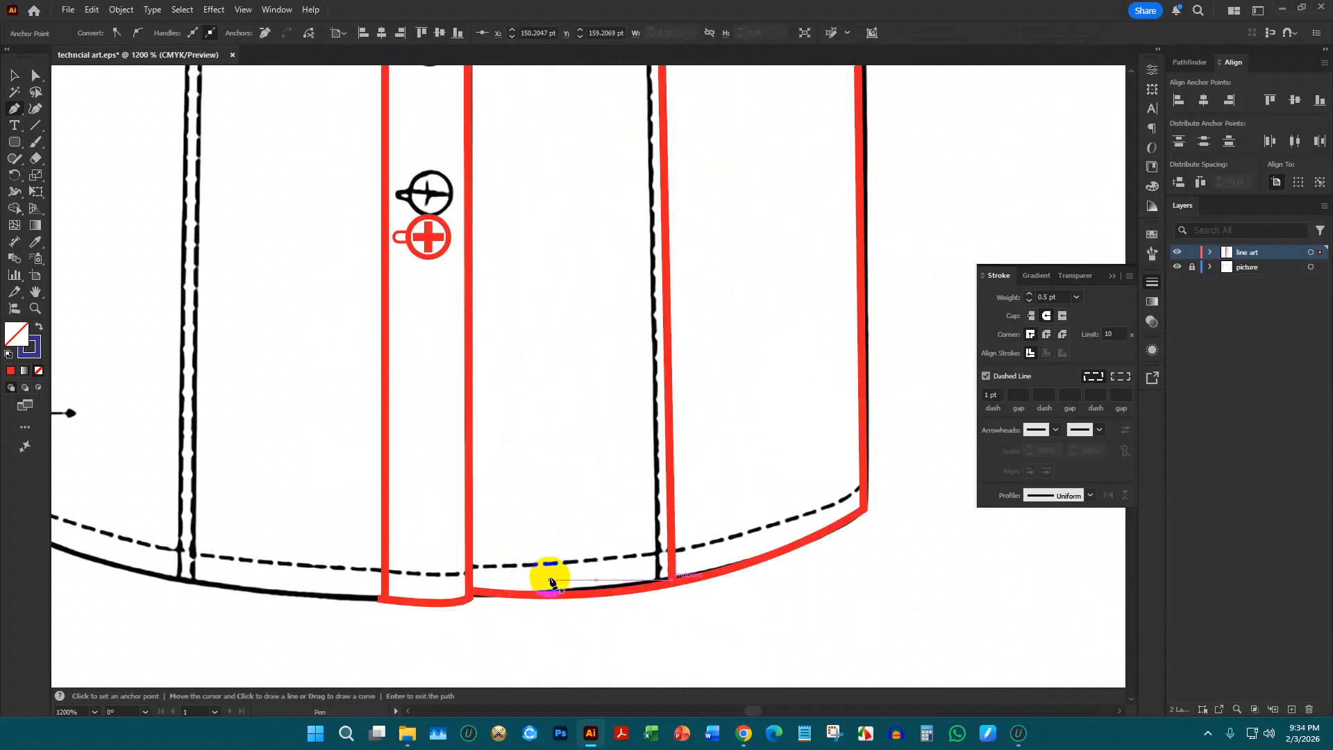
pyautogui.click(470, 574)
pyautogui.click(385, 572)
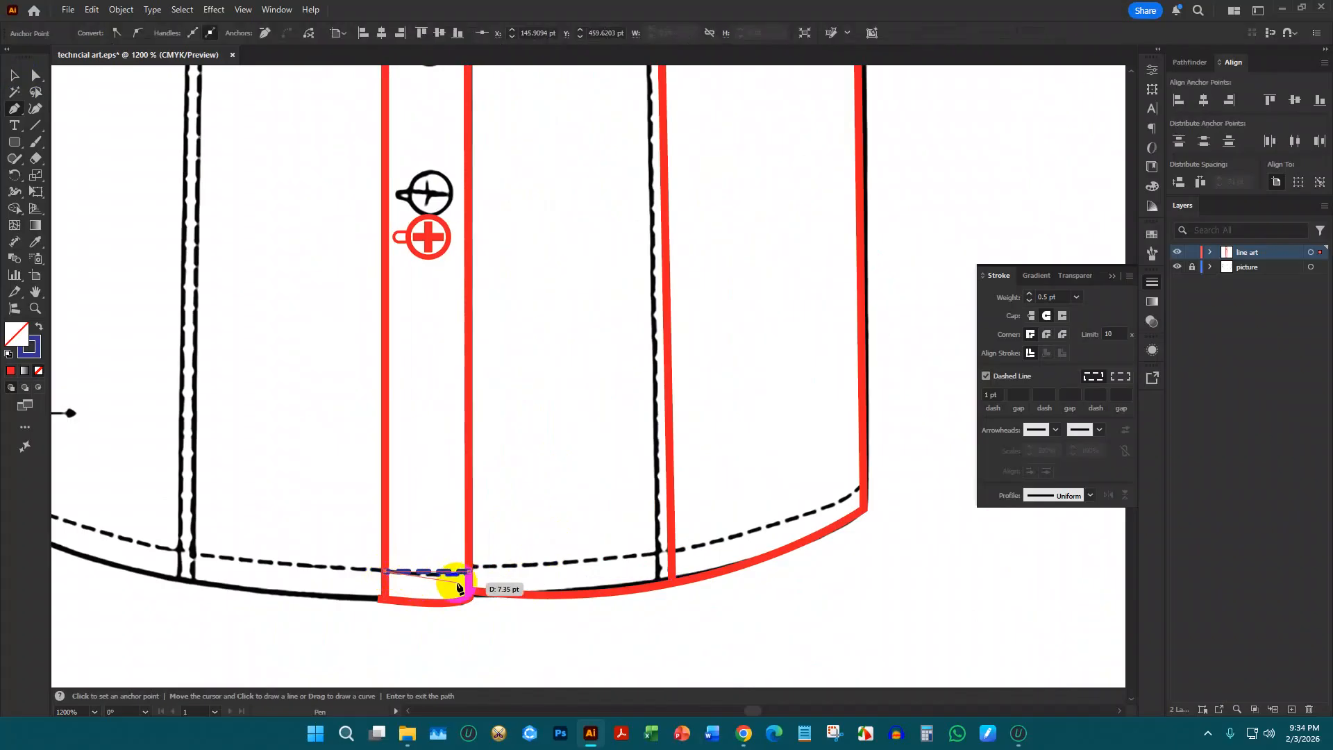
pyautogui.press('Return')
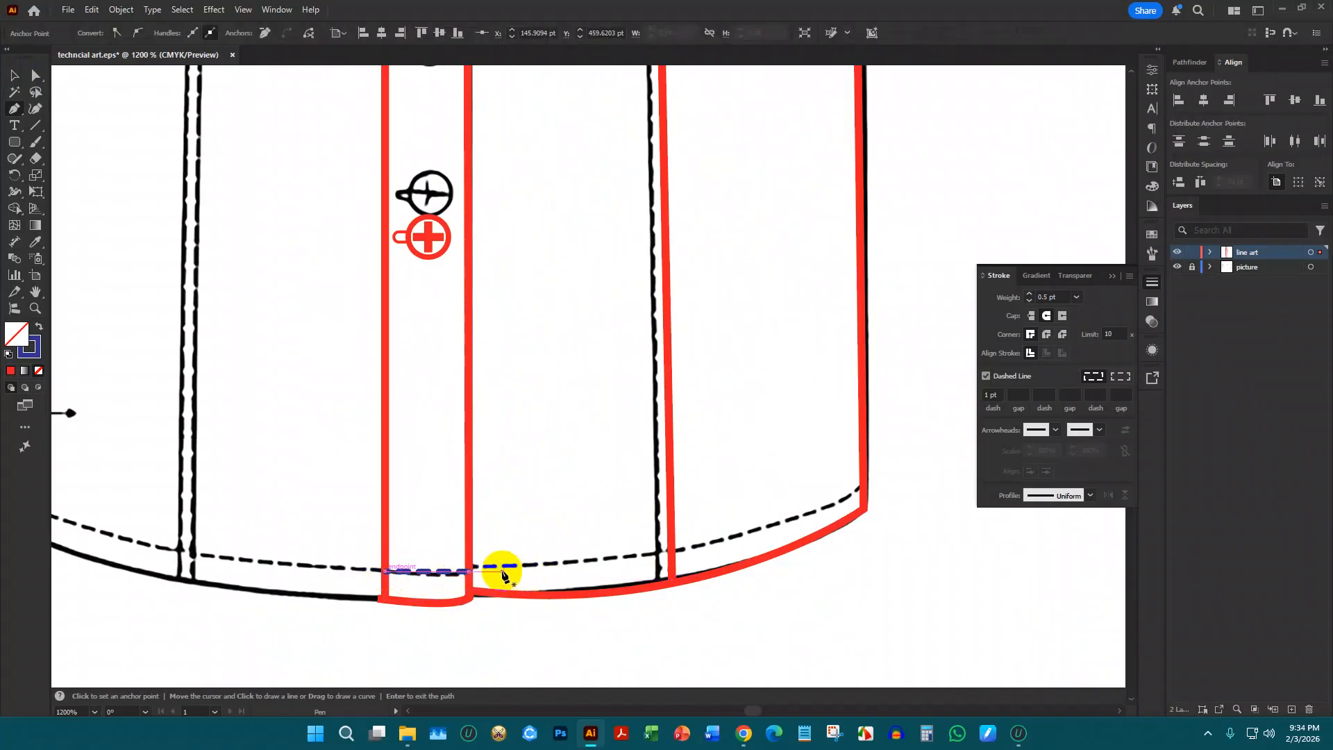
# Trace the curved hem stitch line in blue dashes from the side seam to the button placket
pyautogui.click(862, 488)
pyautogui.click(594, 573)
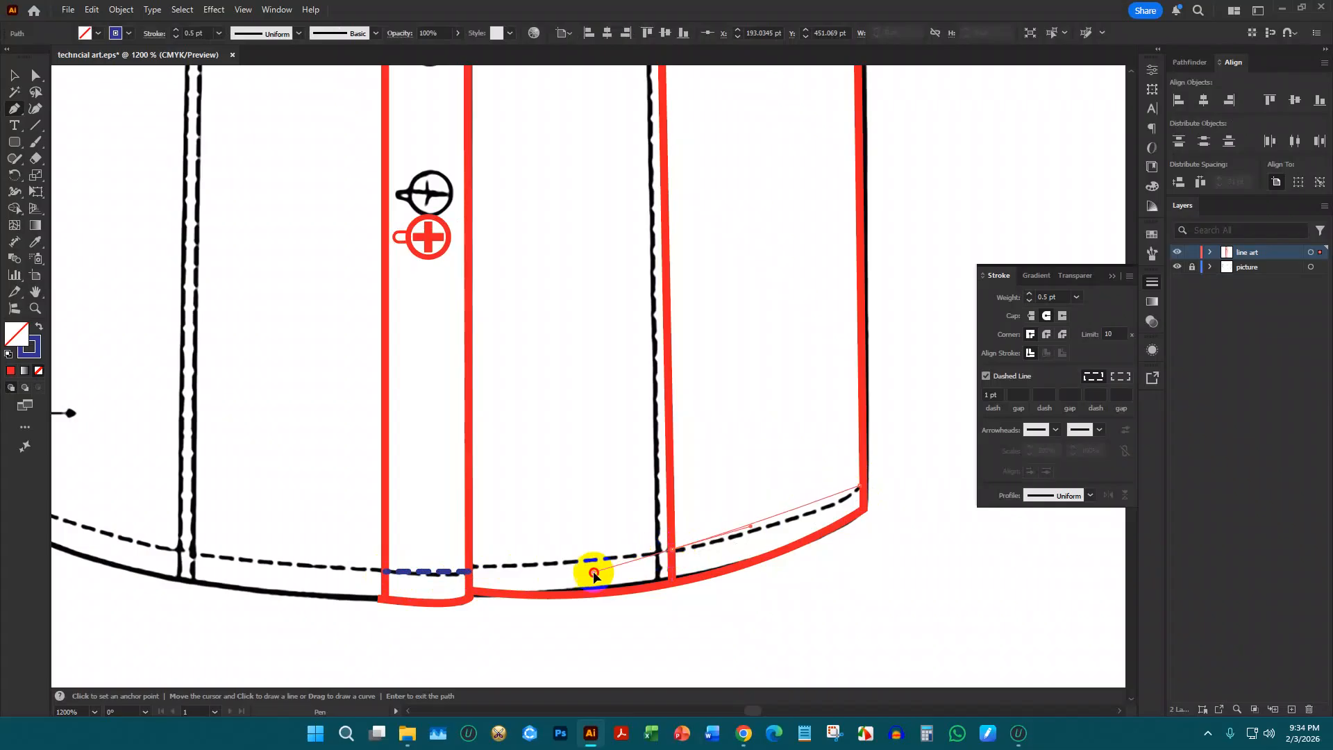
pyautogui.moveTo(552, 566); pyautogui.dragTo(596, 560)
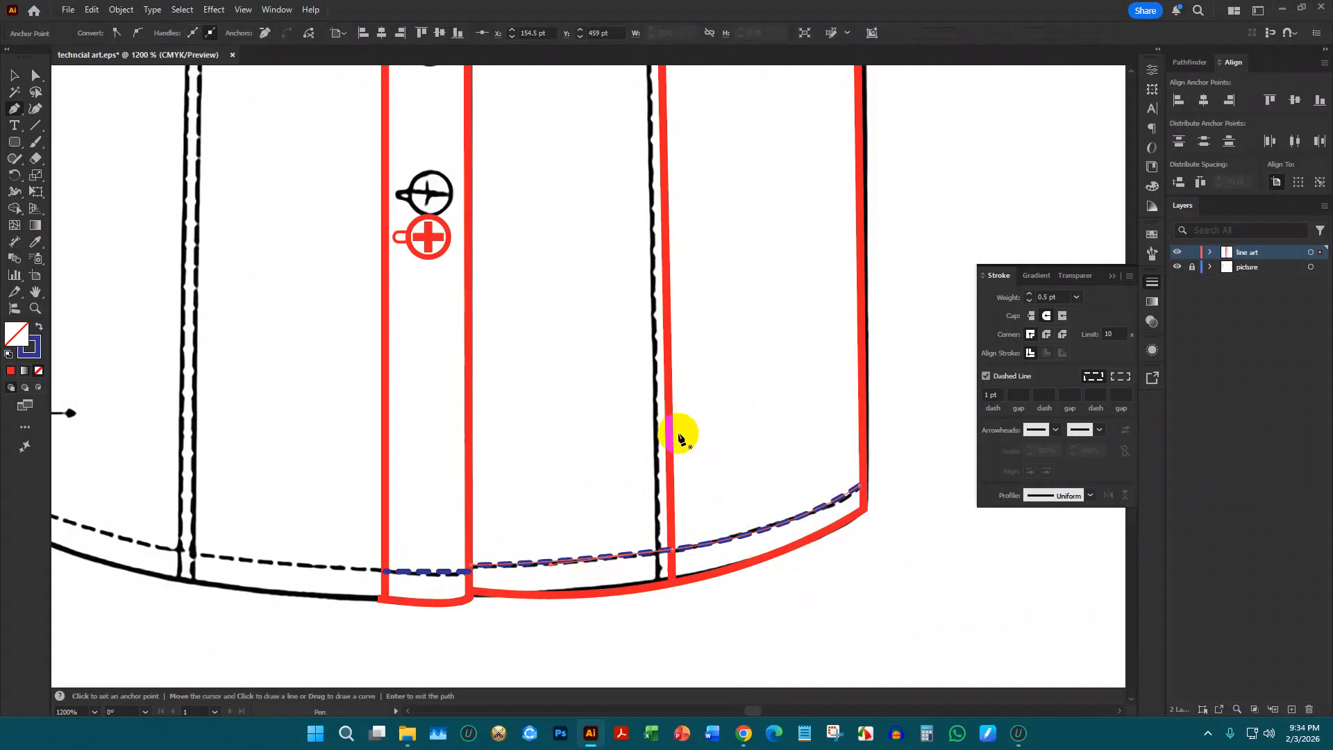
pyautogui.scroll(-8, 680, 436)
pyautogui.scroll(5, 646, 170)
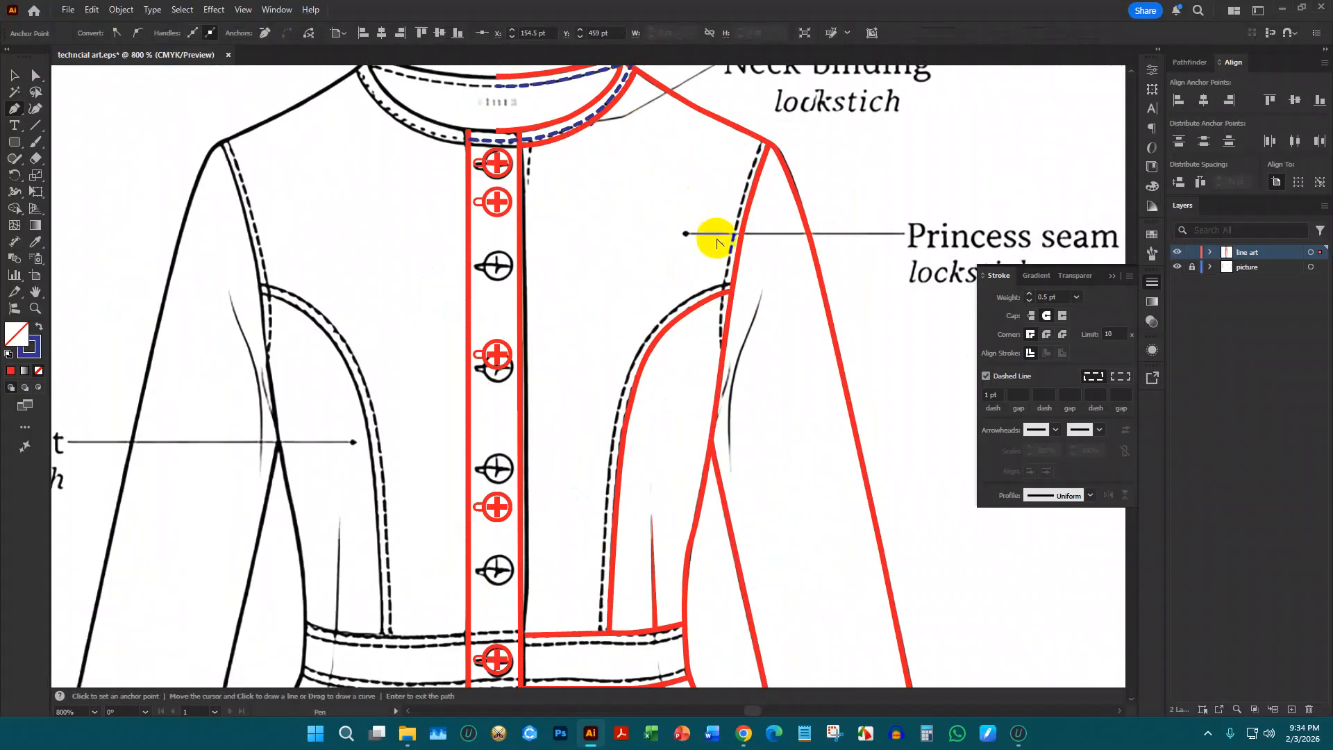
# Trace the armhole stitch line in blue dashes from the shoulder point to just below the princess seam
pyautogui.scroll(2, 717, 242)
pyautogui.scroll(3, 736, 233)
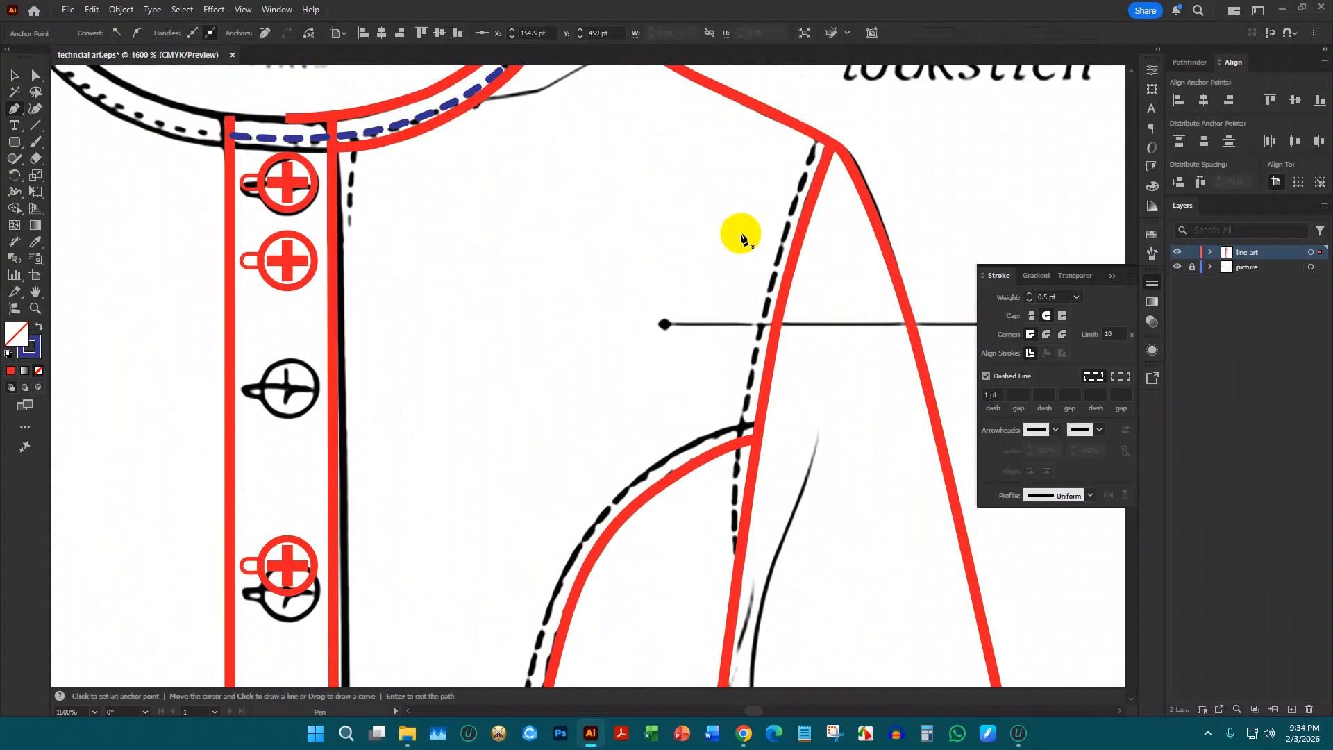
pyautogui.click(808, 154)
pyautogui.click(743, 422)
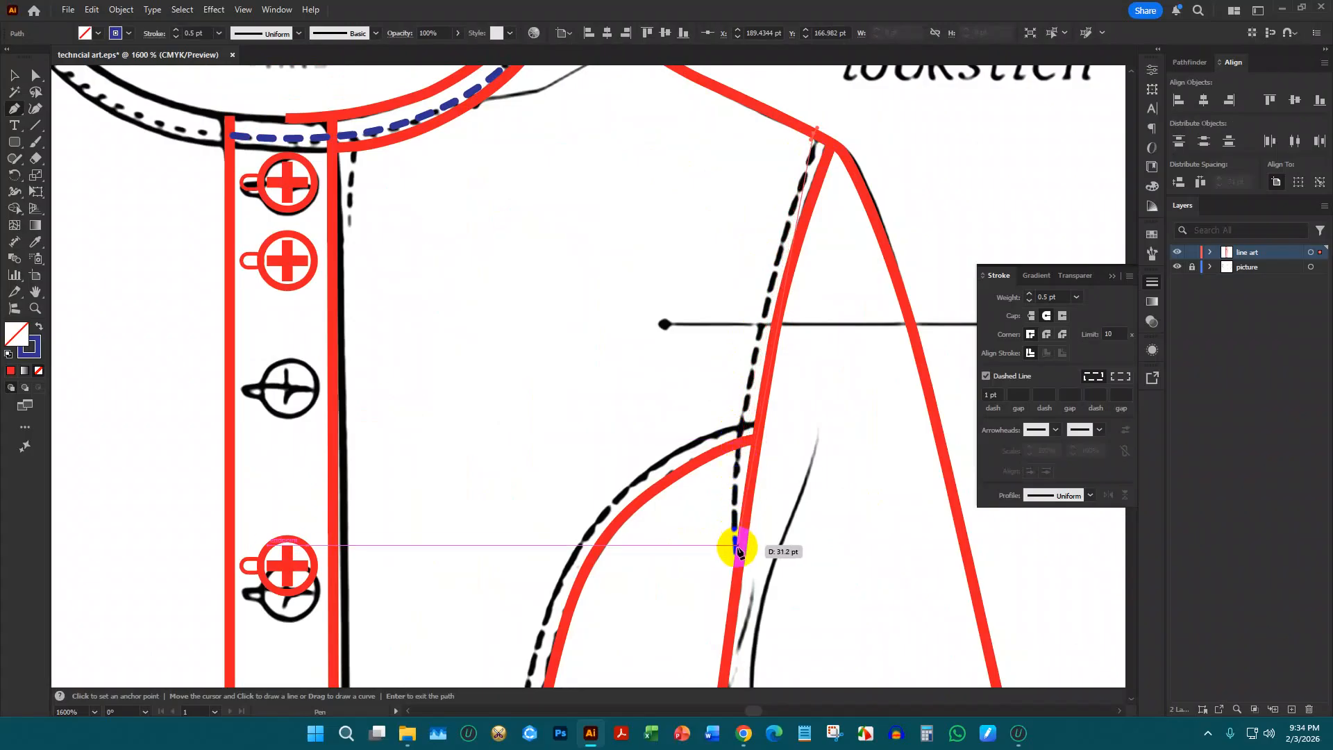
pyautogui.moveTo(737, 547); pyautogui.dragTo(759, 625)
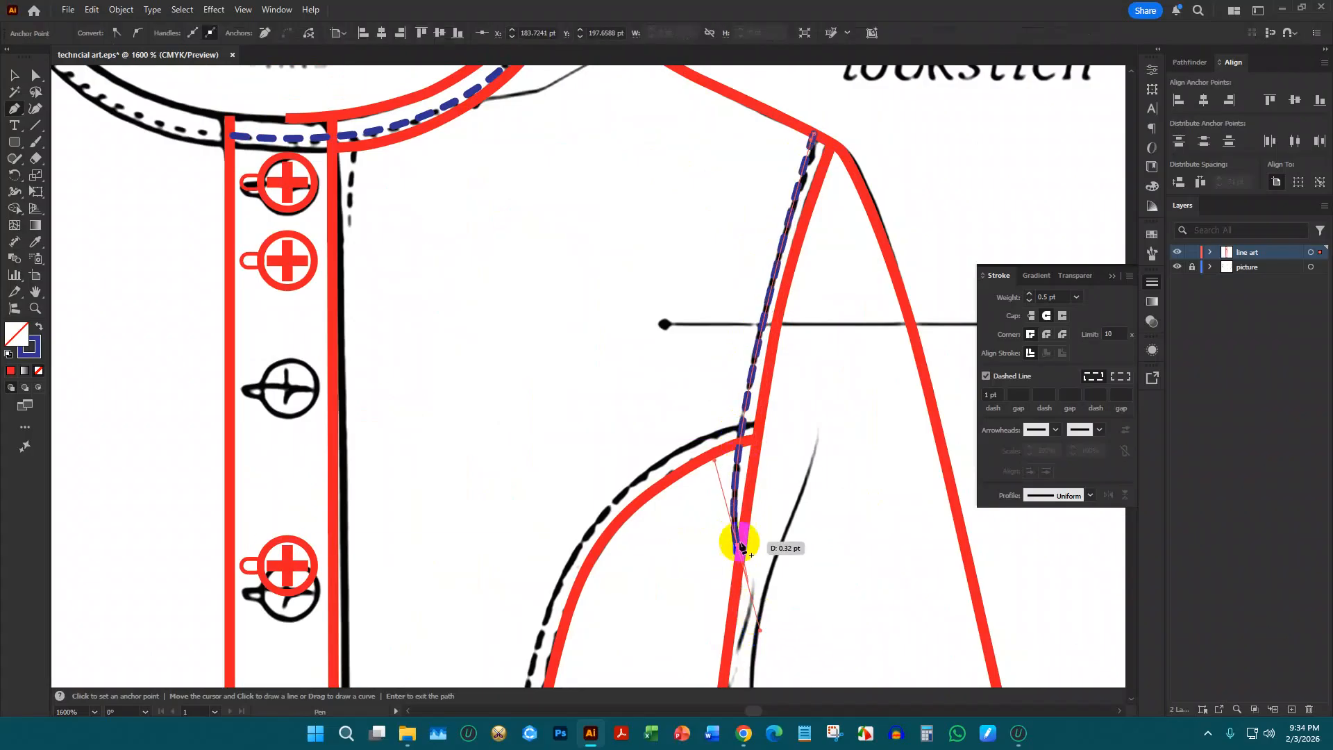
pyautogui.click(762, 426)
pyautogui.scroll(-2, 695, 431)
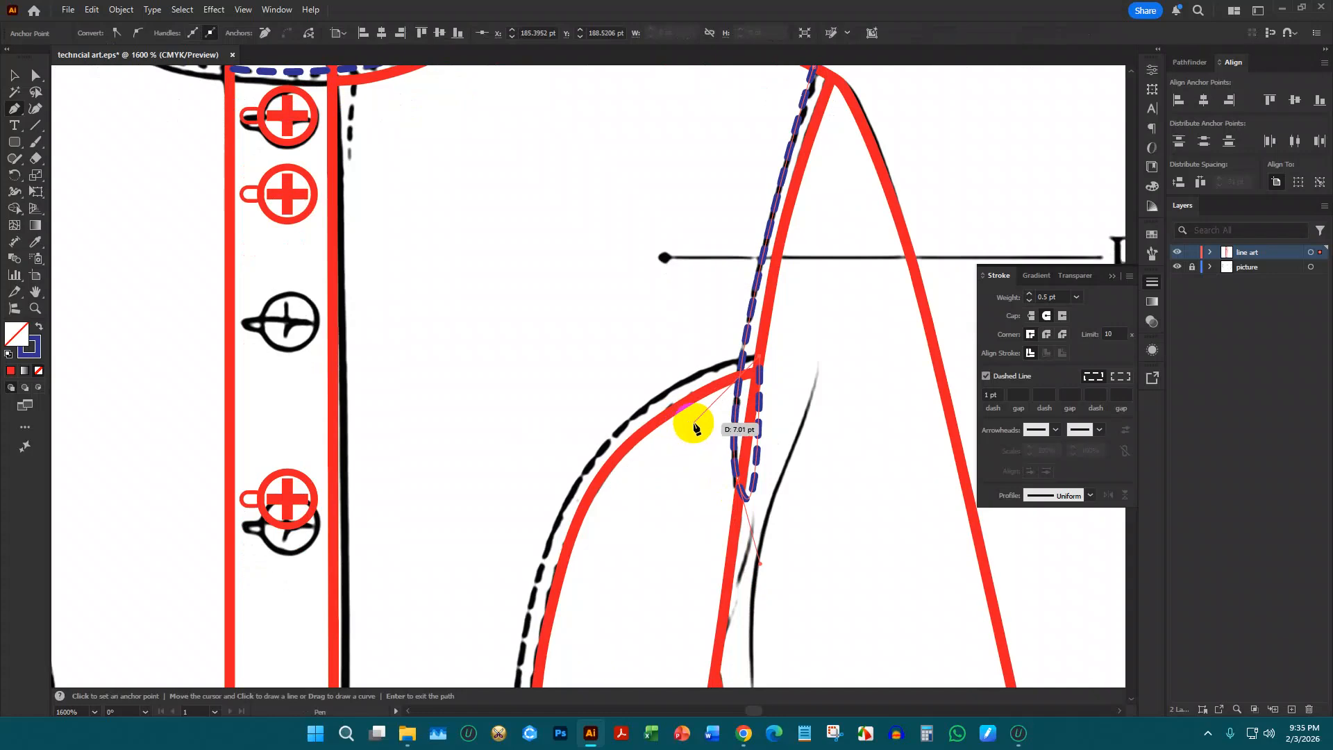
pyautogui.moveTo(719, 413); pyautogui.dragTo(726, 401)
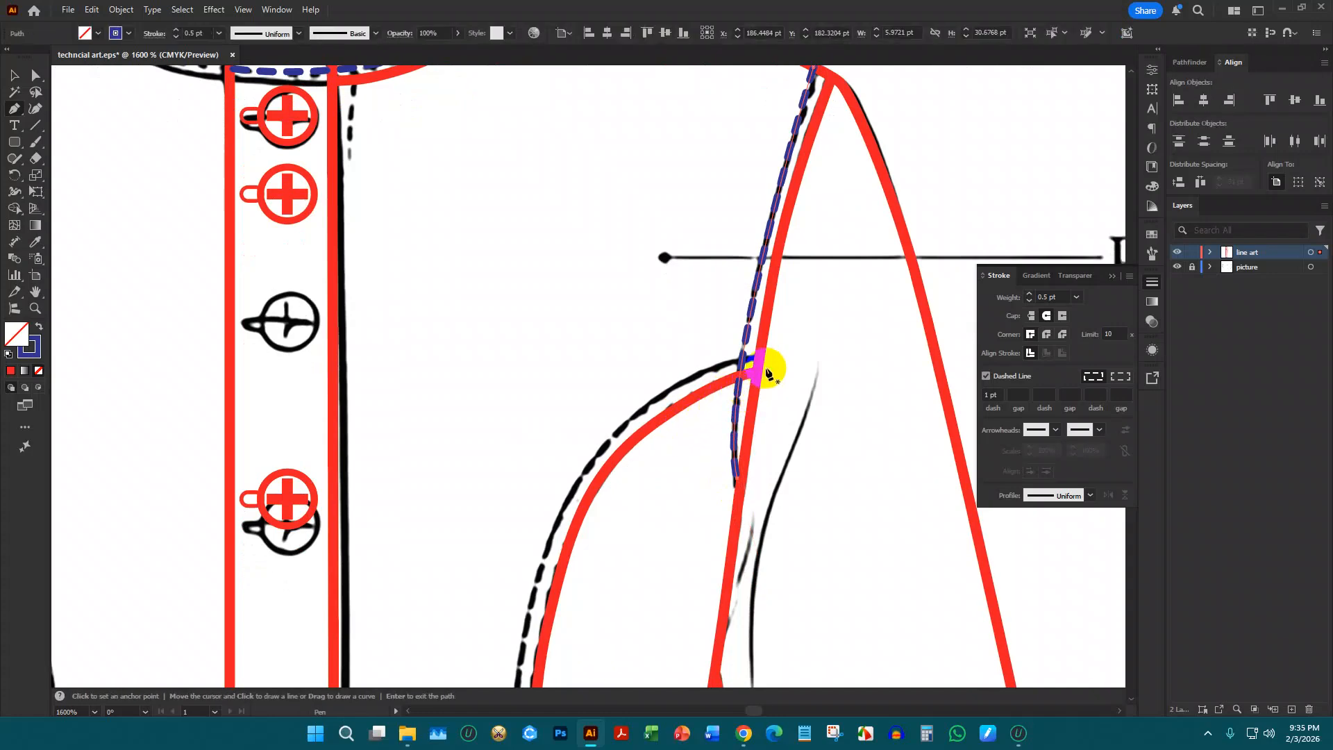
# Trace the bodice princess seam stitch as a blue dashed curve from the armhole down to the waistband
pyautogui.moveTo(765, 359); pyautogui.dragTo(593, 467)
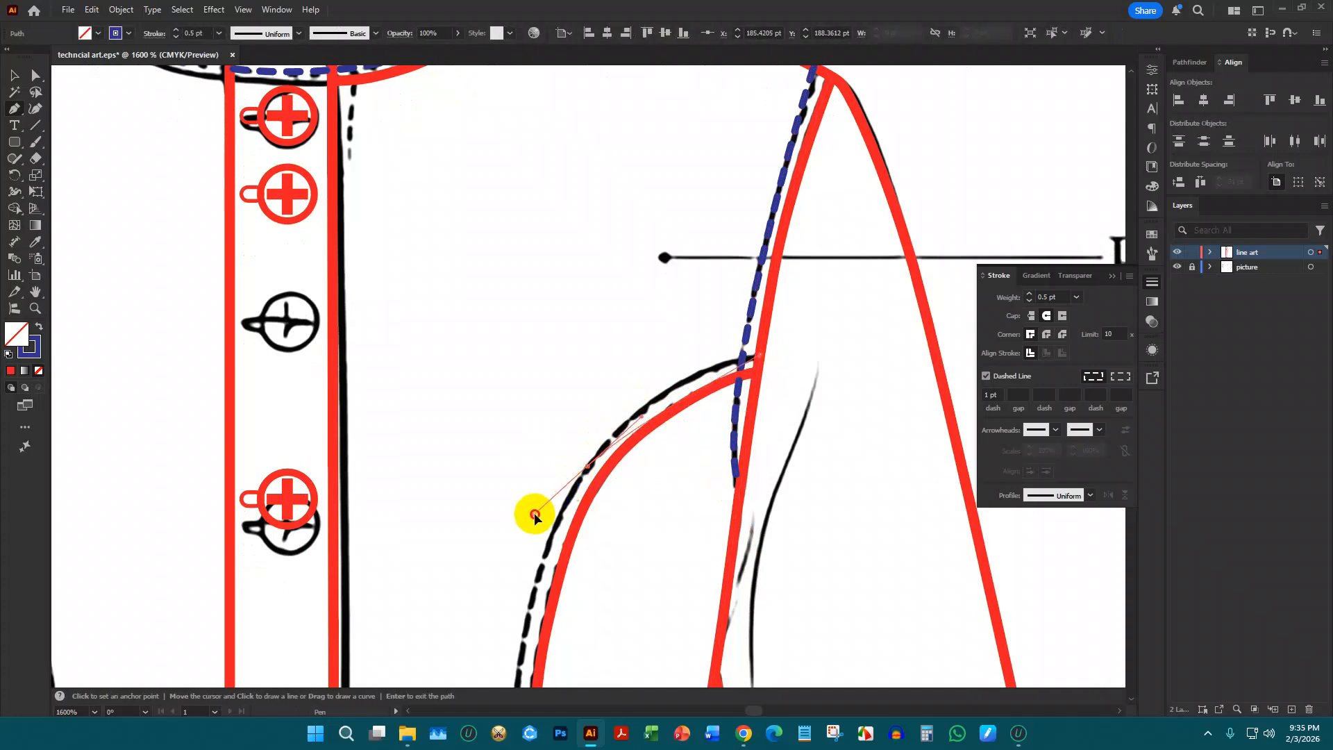
pyautogui.moveTo(535, 512); pyautogui.dragTo(499, 571)
pyautogui.scroll(-3, 486, 590)
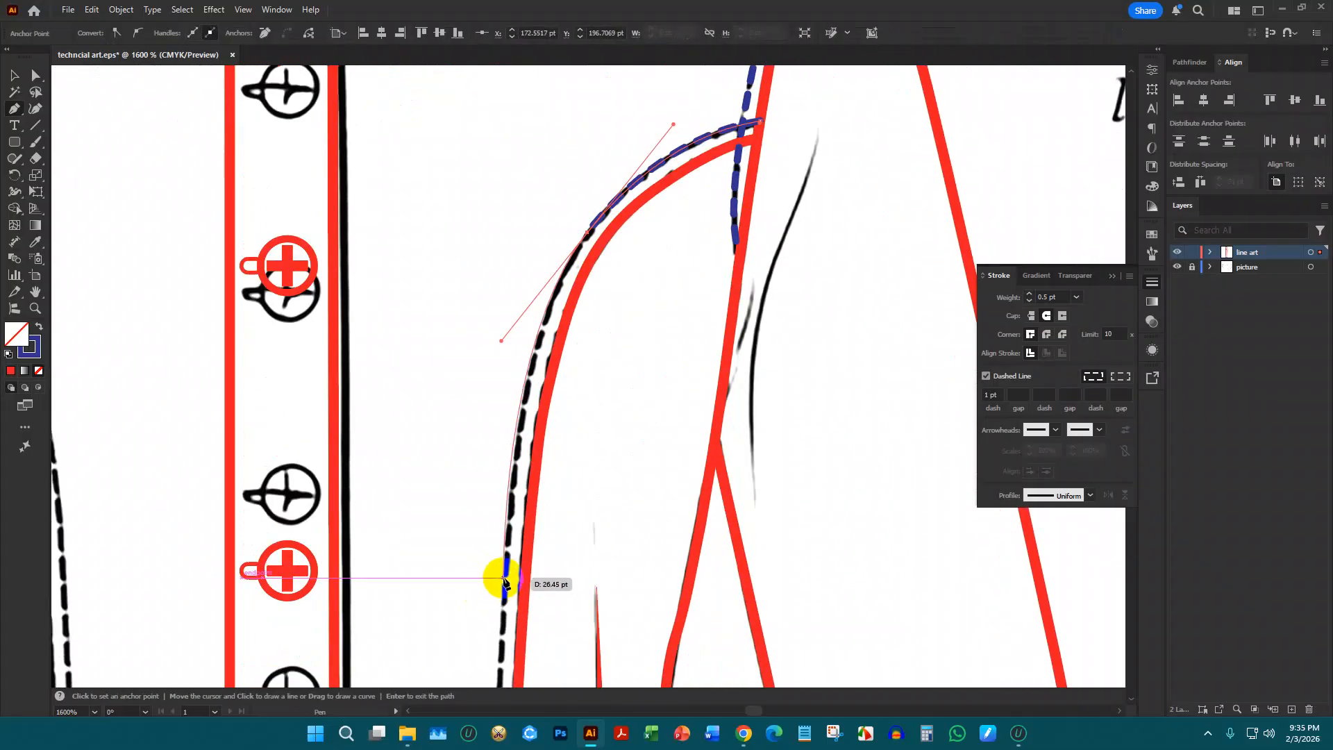
pyautogui.click(504, 581)
pyautogui.scroll(-3, 505, 570)
pyautogui.scroll(4, 507, 536)
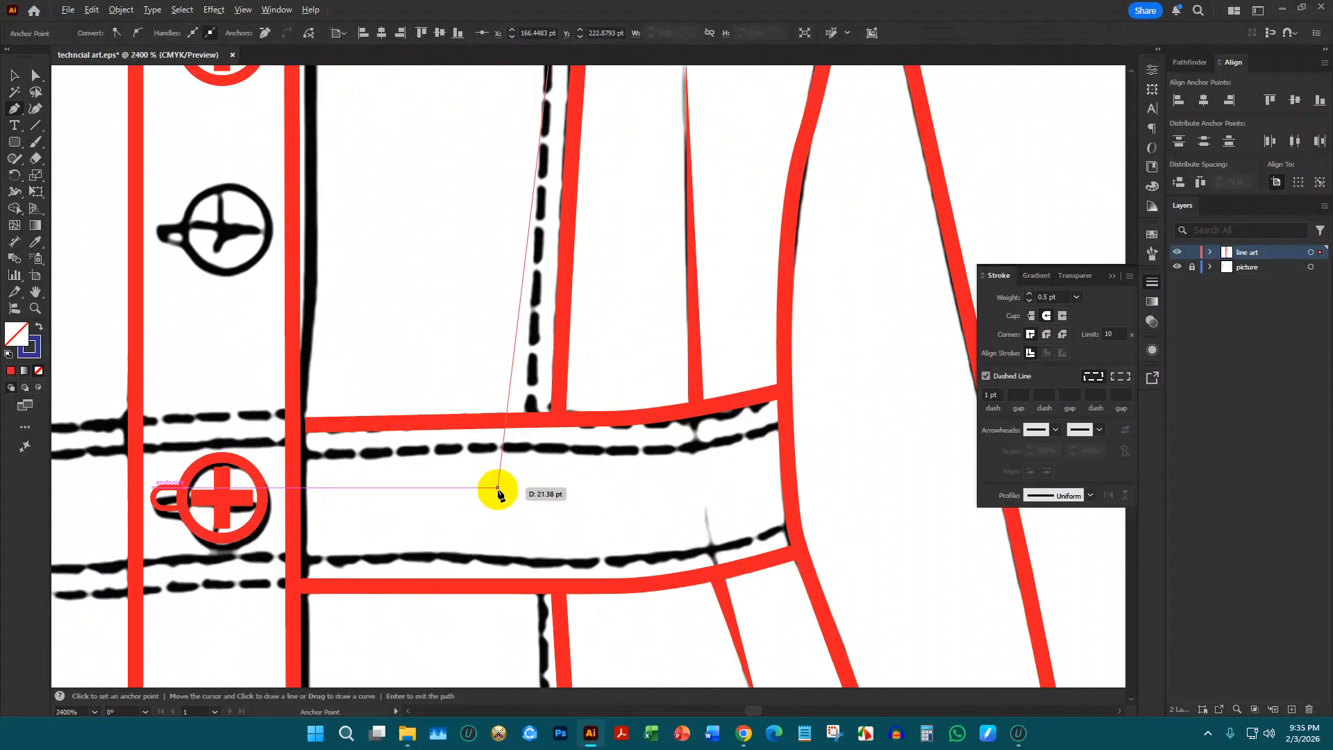
pyautogui.press('Escape')
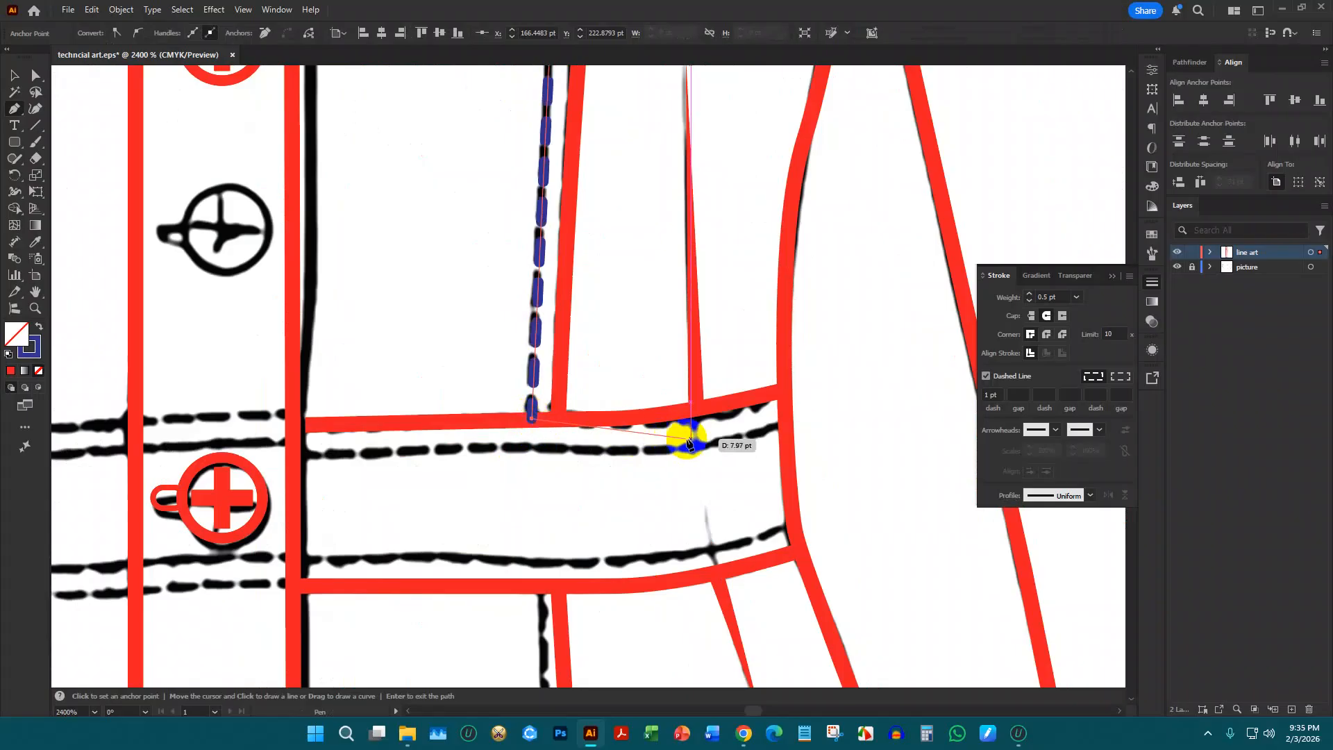
# Trace the upper waistband stitch line in blue dashes from the side seam to the button placket
pyautogui.click(785, 430)
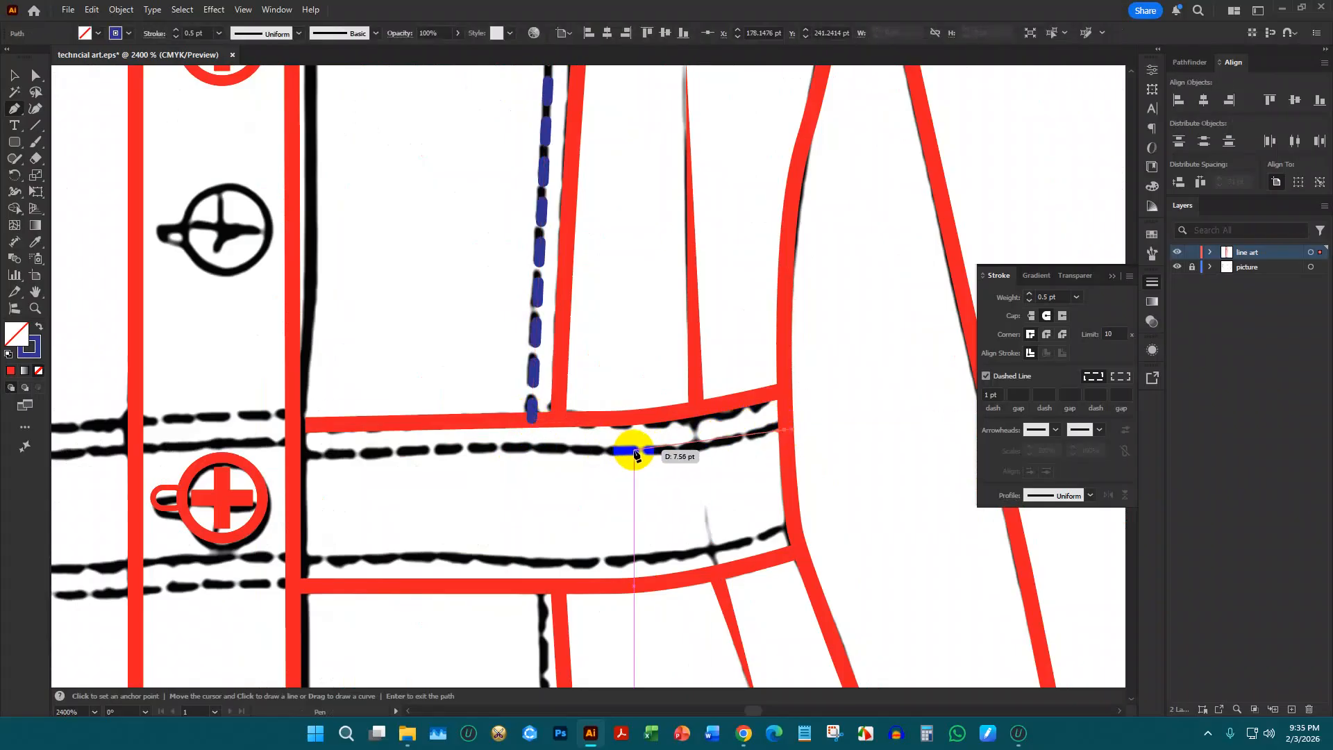
pyautogui.click(633, 451)
pyautogui.click(551, 448)
pyautogui.click(484, 448)
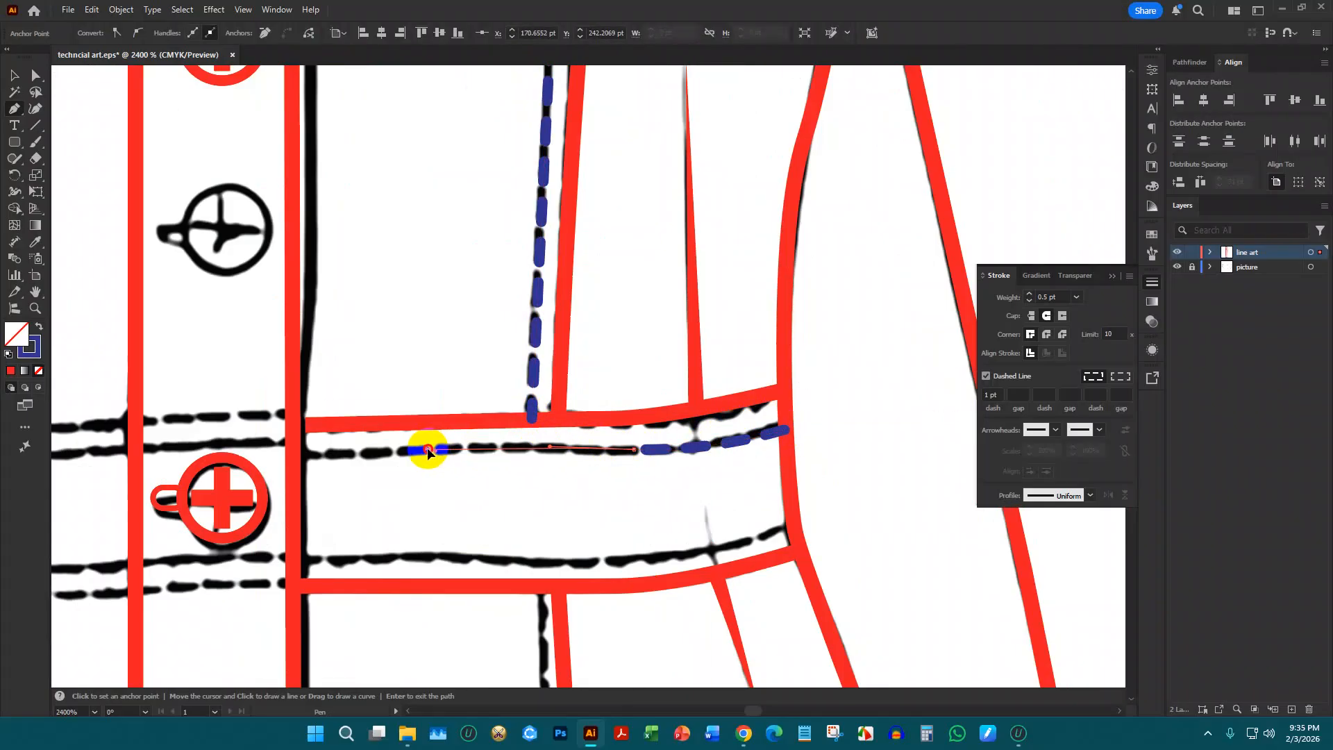
pyautogui.click(430, 450)
pyautogui.click(299, 455)
pyautogui.press('Escape')
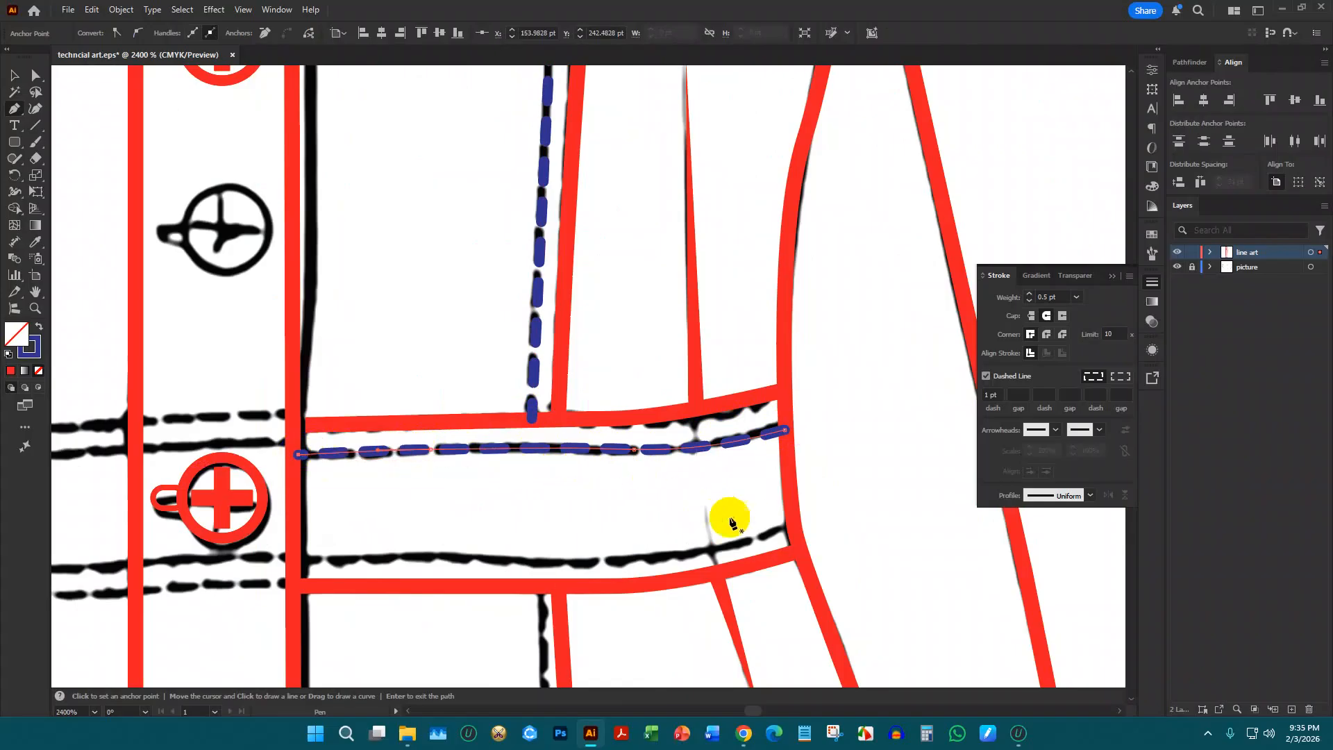
# Trace the lower waistband stitch line in blue dashes from the side seam to the button placket
pyautogui.click(789, 522)
pyautogui.click(634, 561)
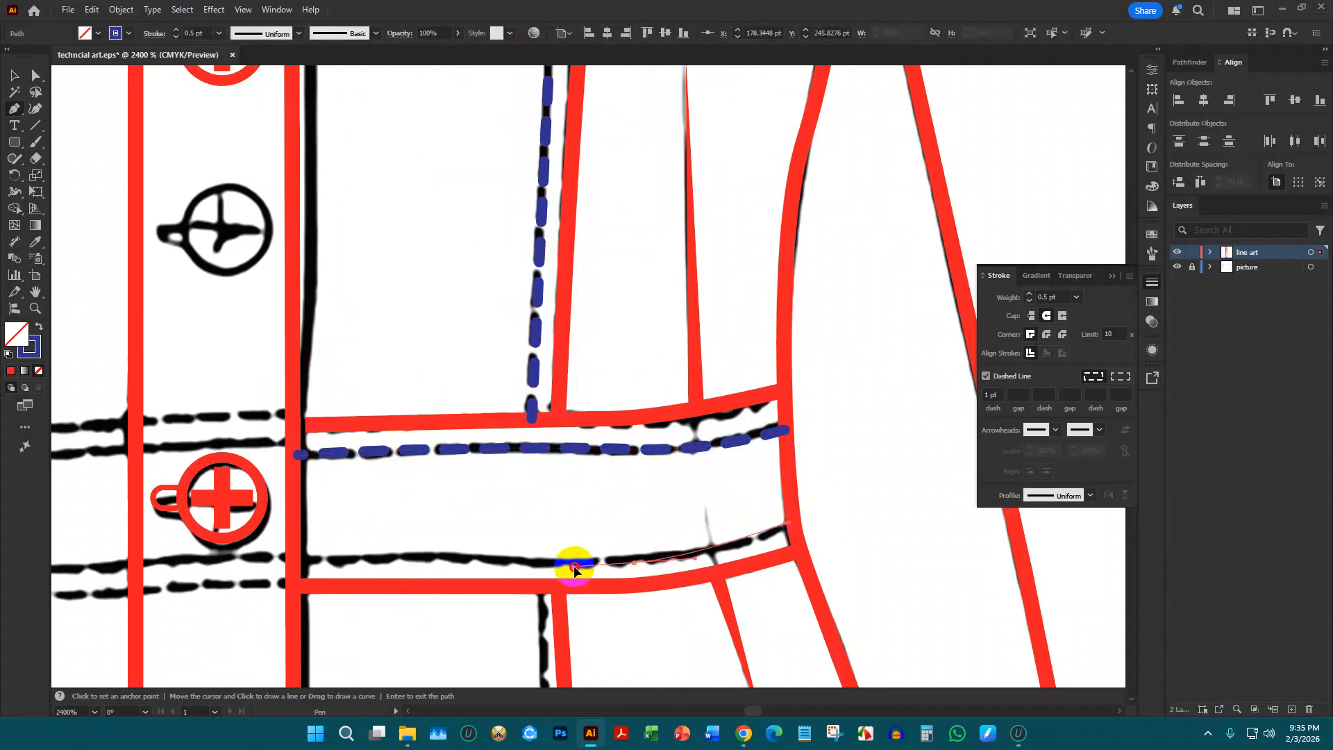
pyautogui.click(471, 558)
pyautogui.click(451, 557)
pyautogui.click(292, 557)
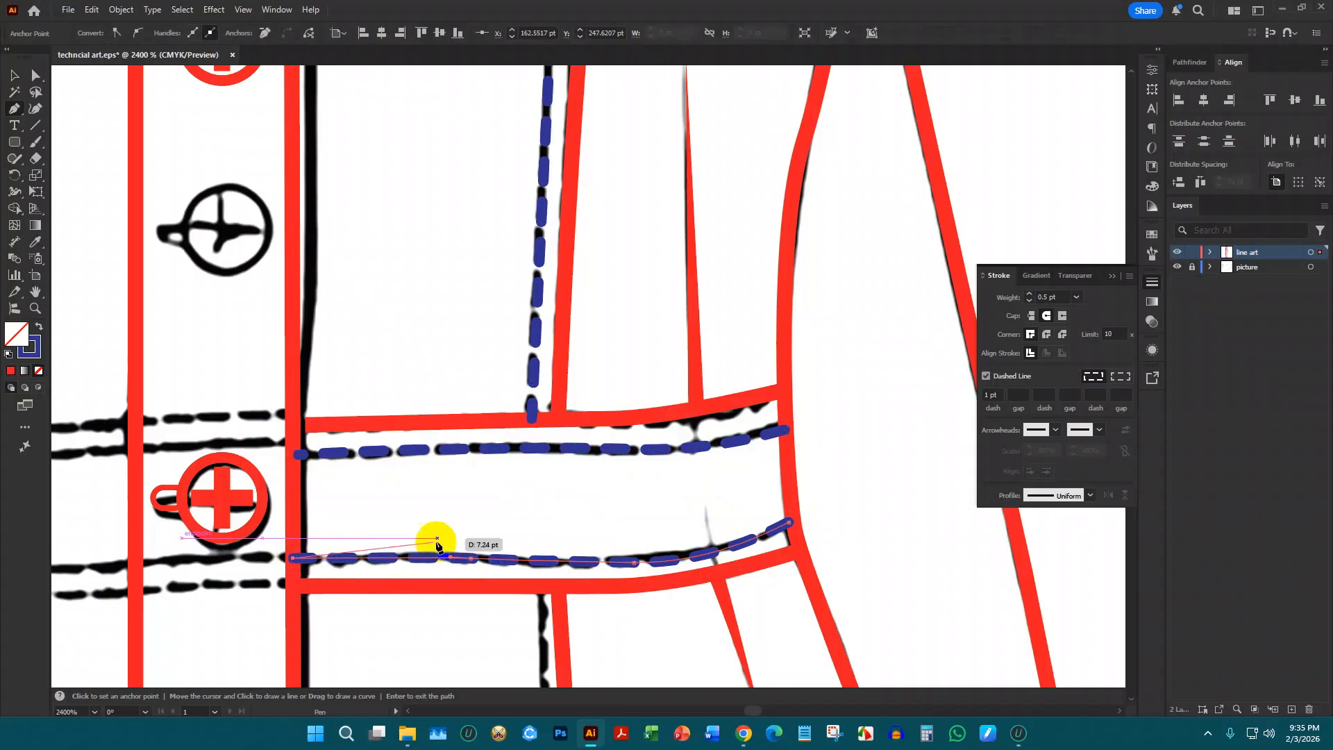
pyautogui.press('Escape')
# Trace the stitch line beside the skirt's inner panel seam in blue dashes from the waistband down to the hem edge
pyautogui.scroll(-5, 548, 484)
pyautogui.click(538, 340)
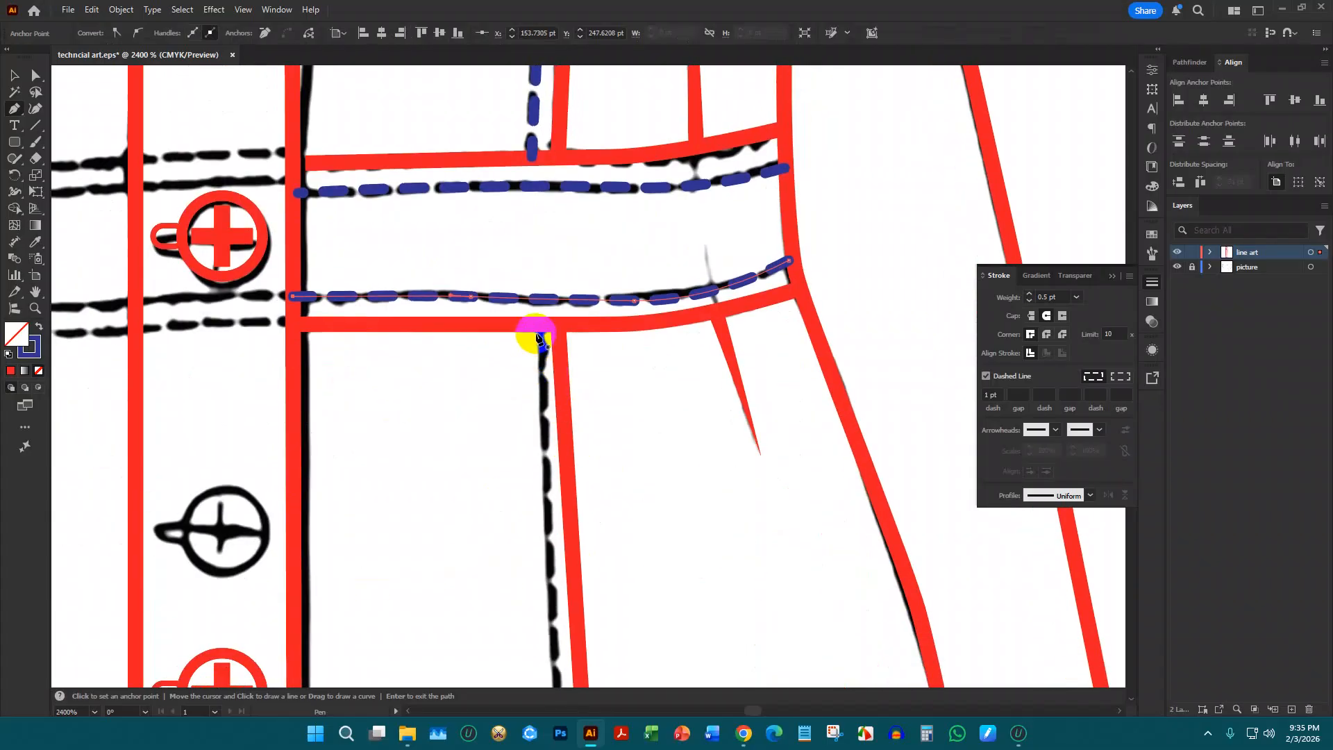
pyautogui.scroll(-2, 544, 440)
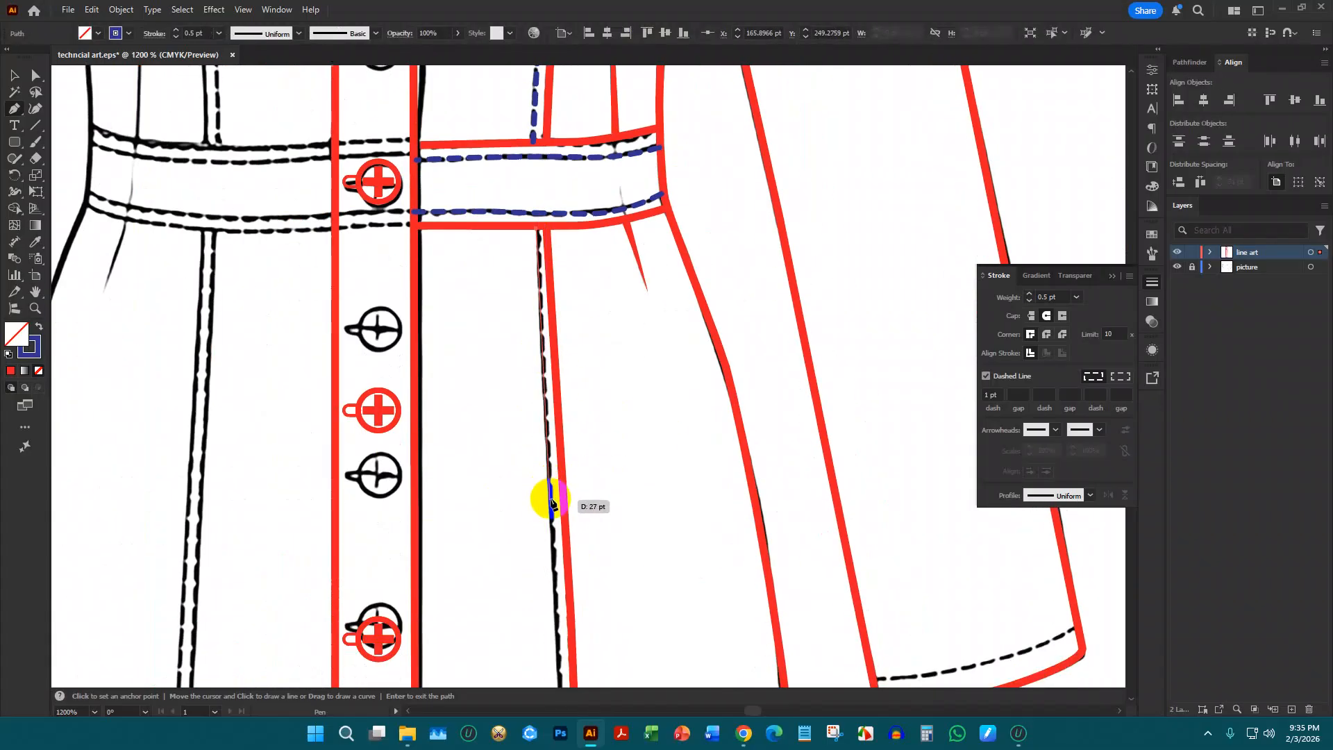
pyautogui.click(548, 517)
pyautogui.scroll(-6, 552, 532)
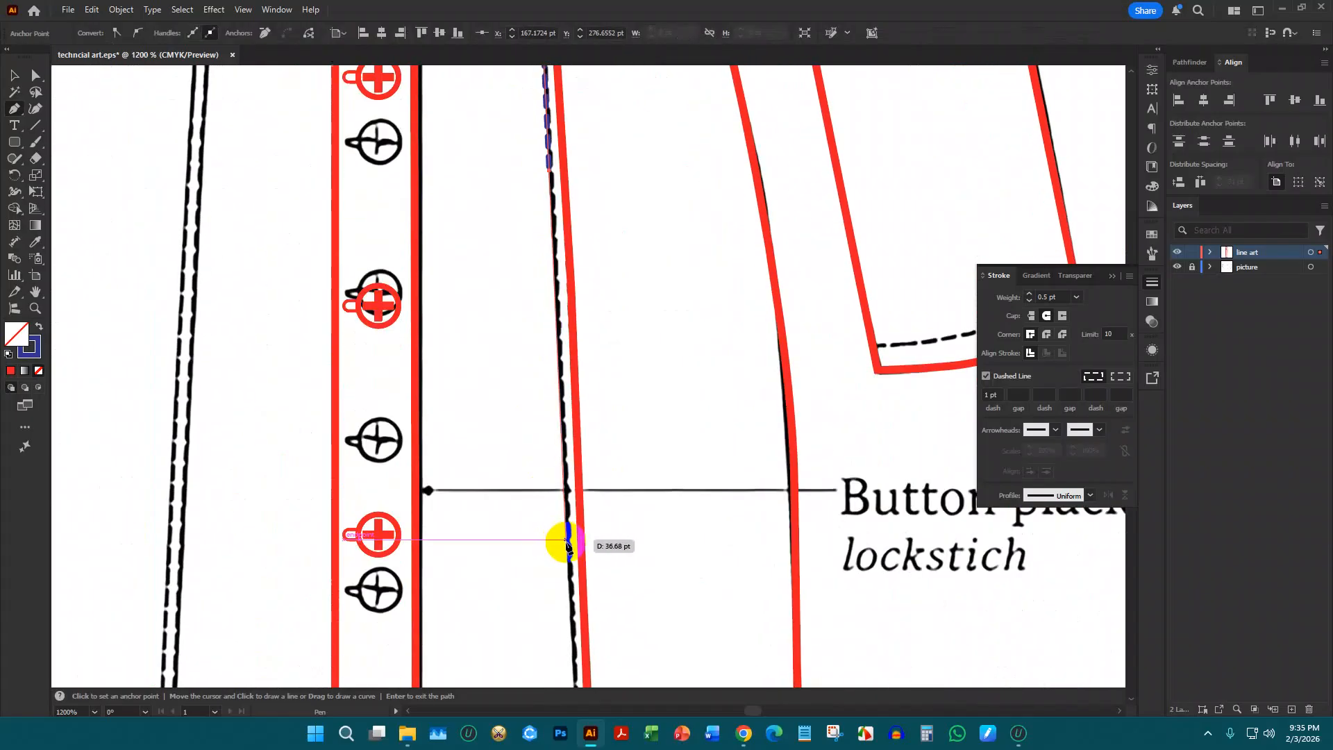
pyautogui.click(565, 539)
pyautogui.scroll(-2, 566, 538)
pyautogui.scroll(-8, 566, 538)
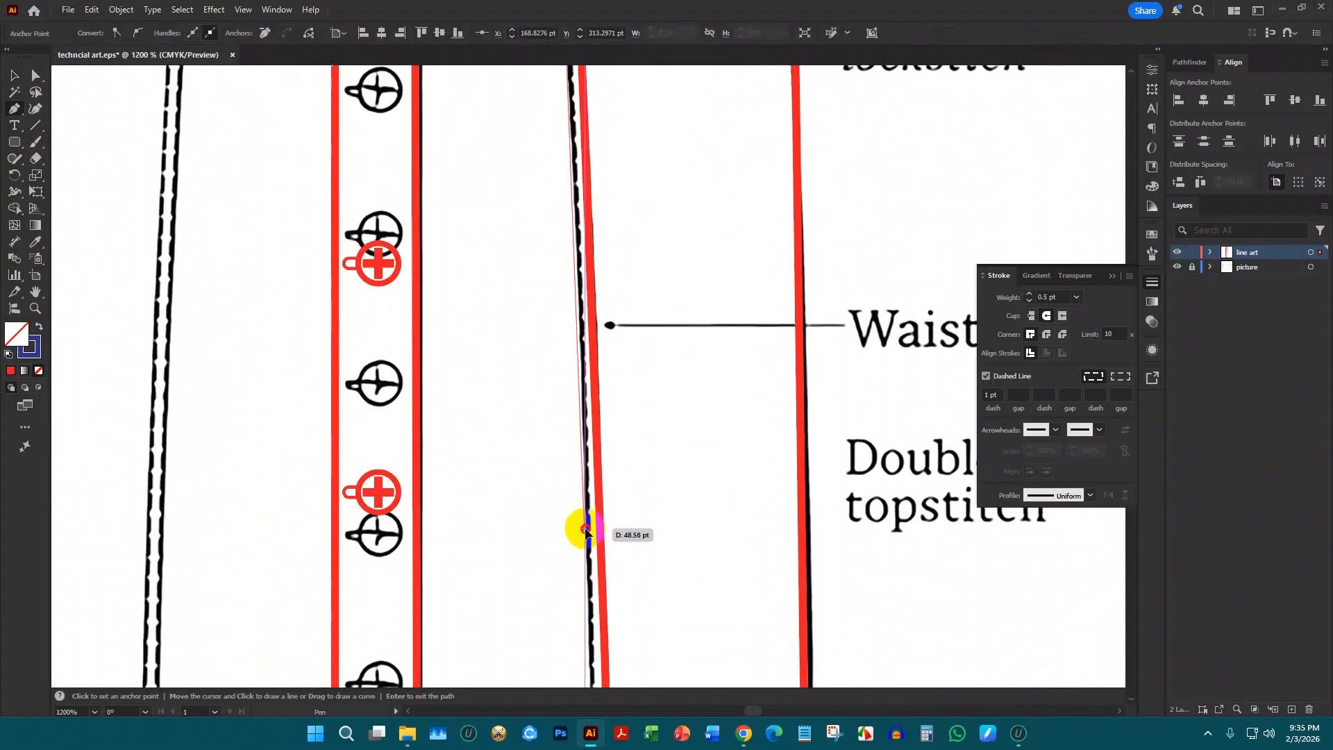
pyautogui.click(585, 529)
pyautogui.scroll(-7, 590, 553)
pyautogui.click(593, 553)
pyautogui.scroll(-5, 595, 551)
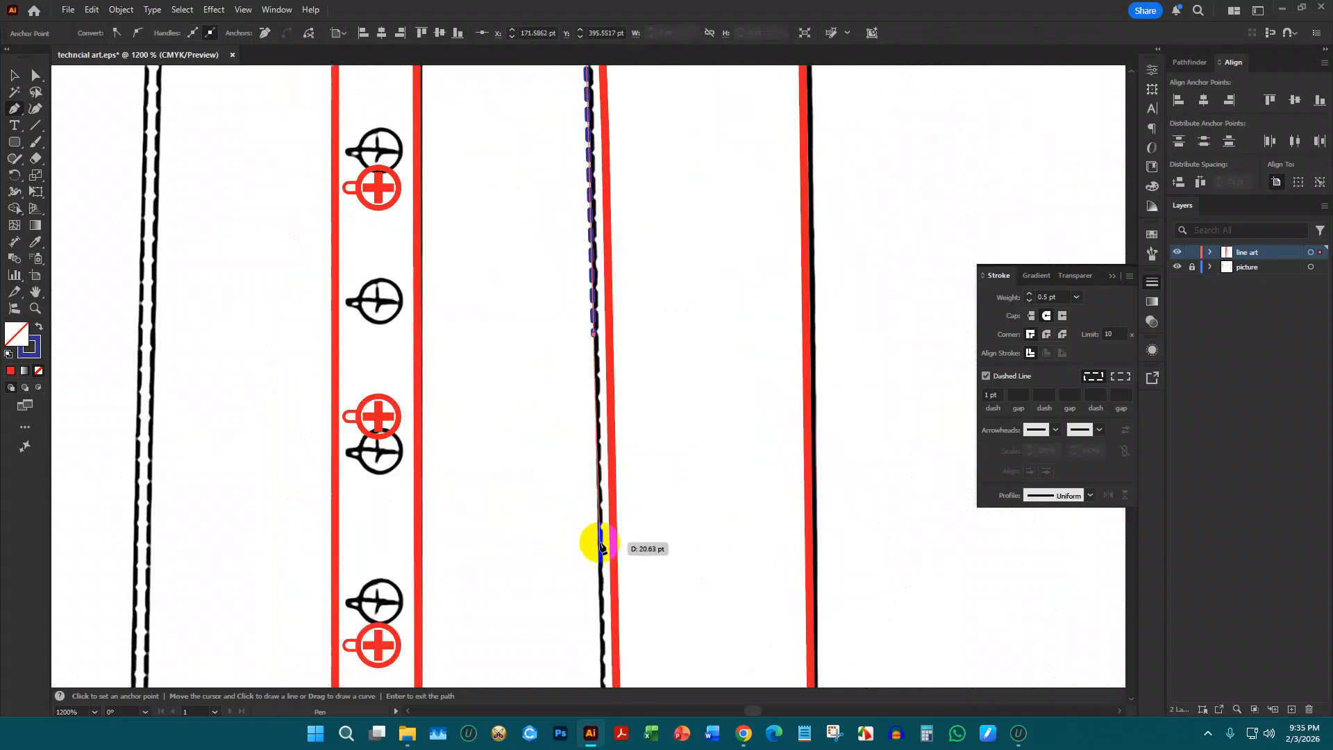
pyautogui.scroll(-3, 599, 545)
pyautogui.click(596, 545)
pyautogui.scroll(-9, 595, 545)
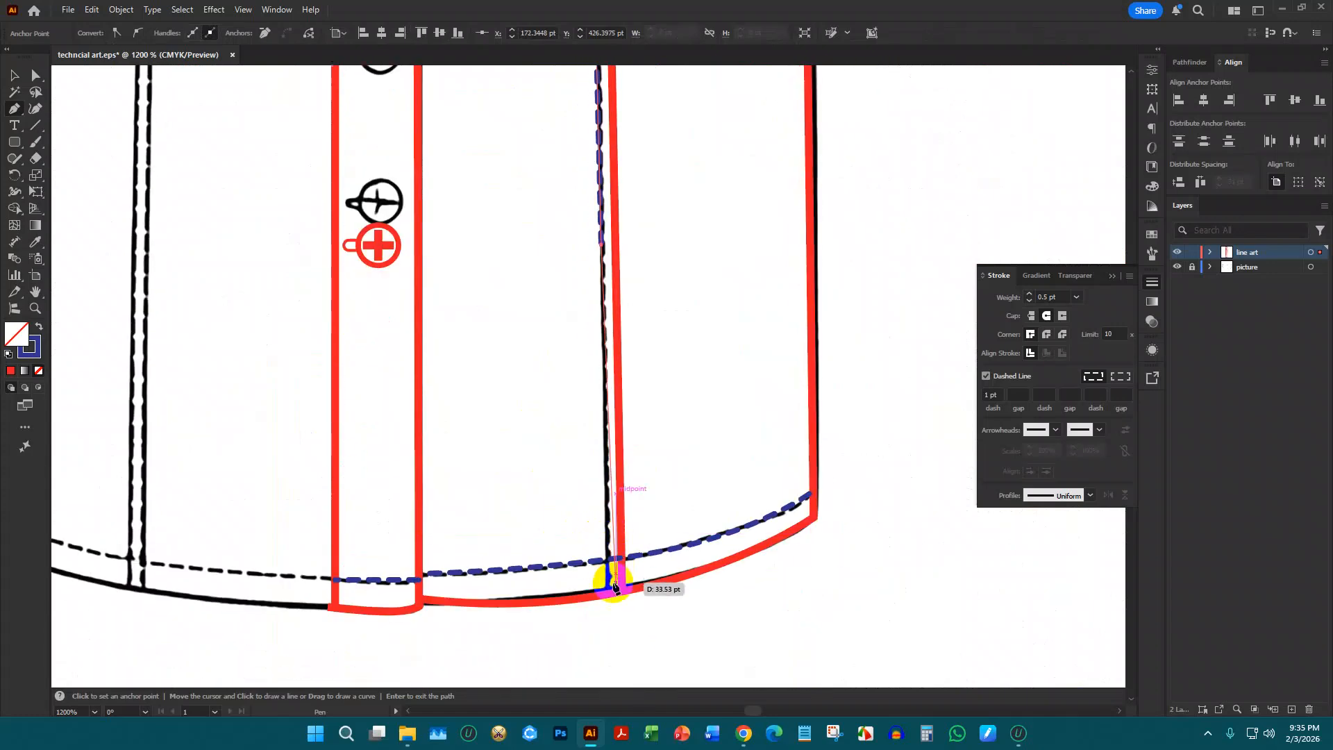
pyautogui.click(610, 589)
pyautogui.press('Escape')
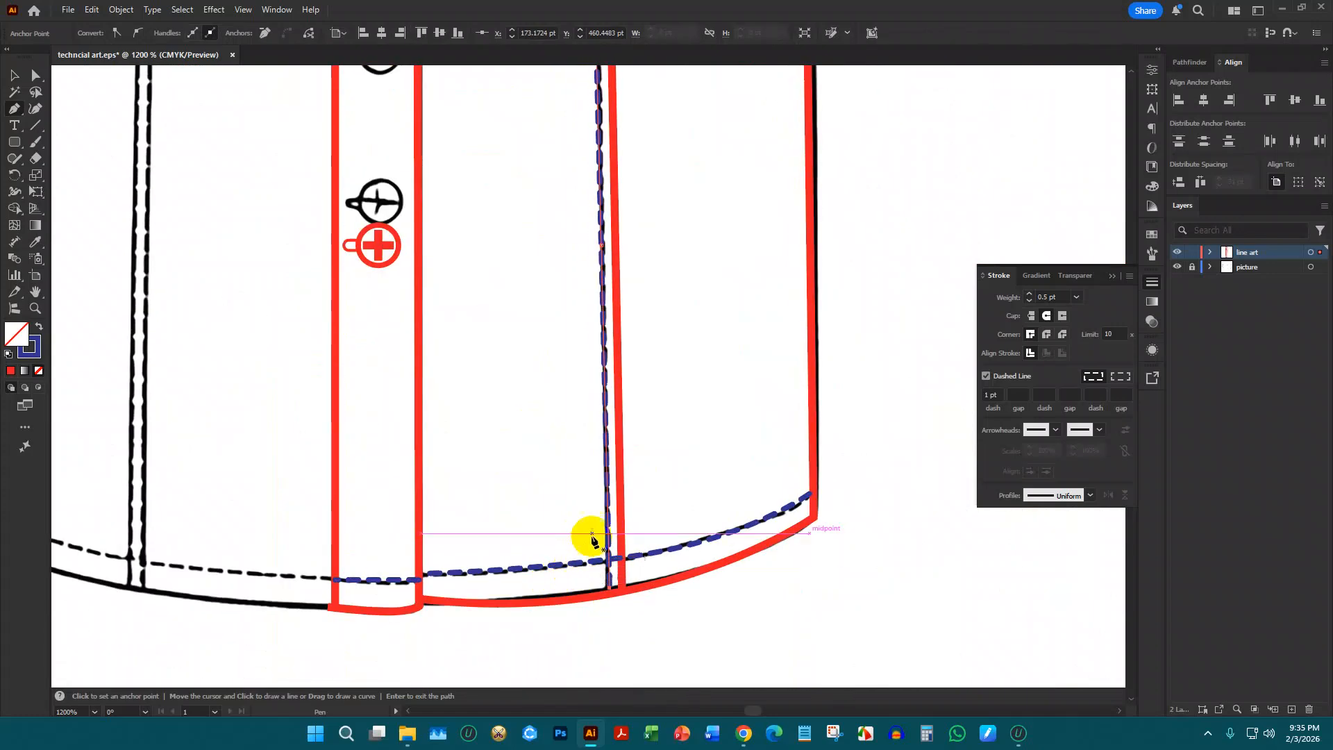
# Draw a blue dashed stitch line just inside the skirt's side seam, from the waistband down to the hem edge
pyautogui.scroll(-5, 465, 366)
pyautogui.scroll(2, 527, 354)
pyautogui.scroll(2, 589, 348)
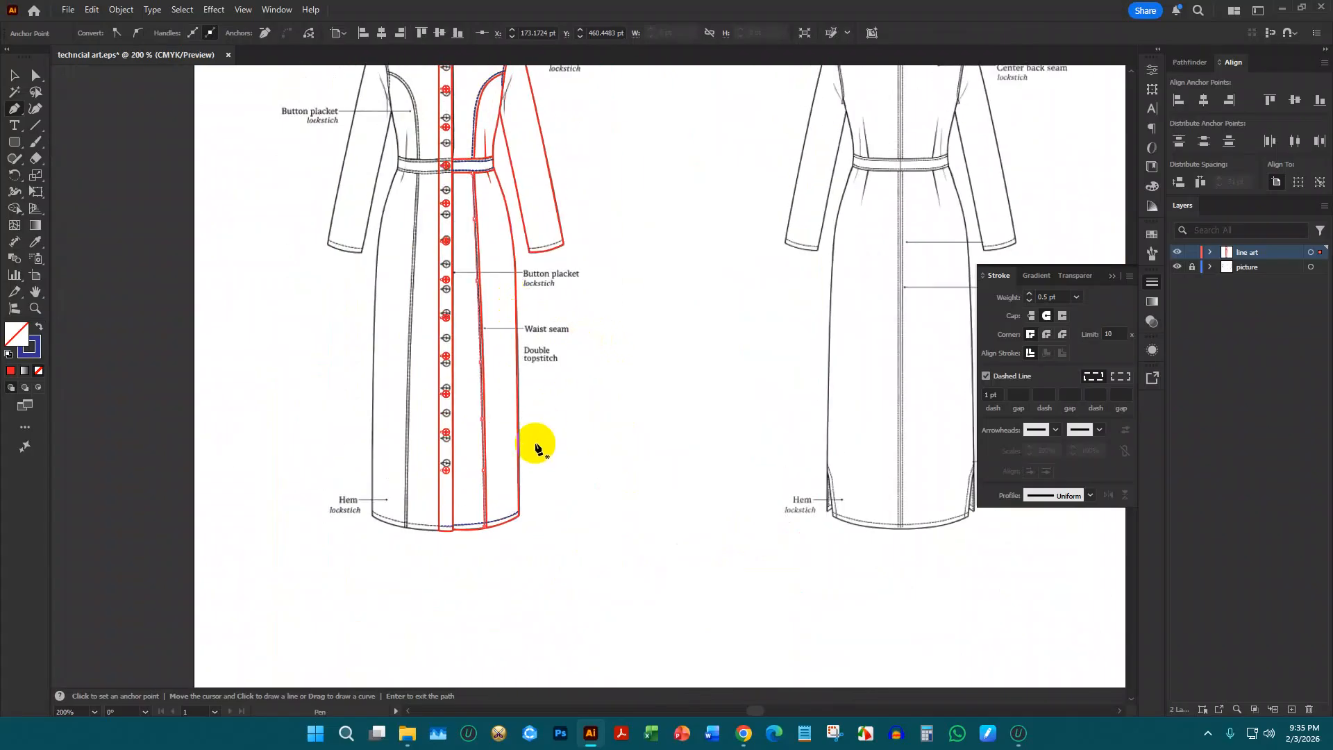
pyautogui.scroll(3, 486, 205)
pyautogui.scroll(3, 479, 196)
pyautogui.click(490, 110)
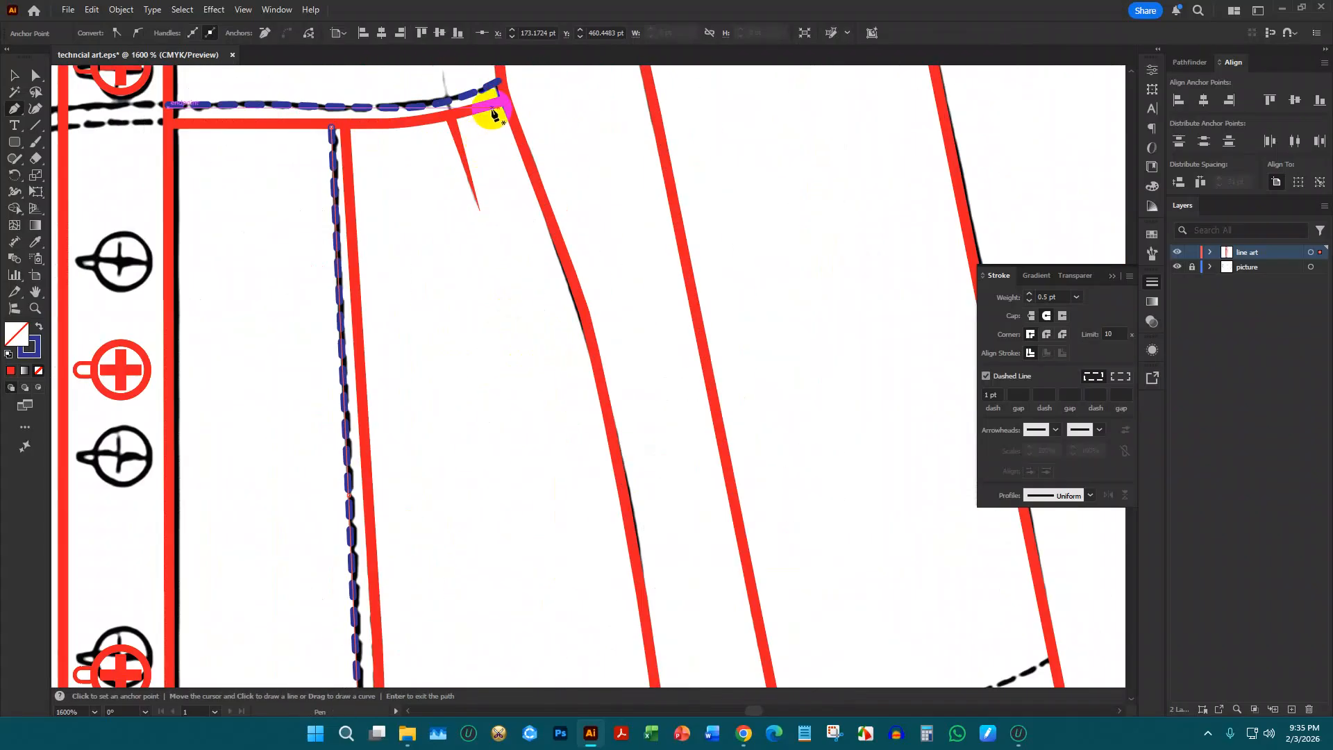
pyautogui.moveTo(567, 353); pyautogui.dragTo(596, 457)
pyautogui.scroll(-3, 611, 486)
pyautogui.moveTo(634, 570); pyautogui.dragTo(635, 628)
pyautogui.scroll(-6, 635, 628)
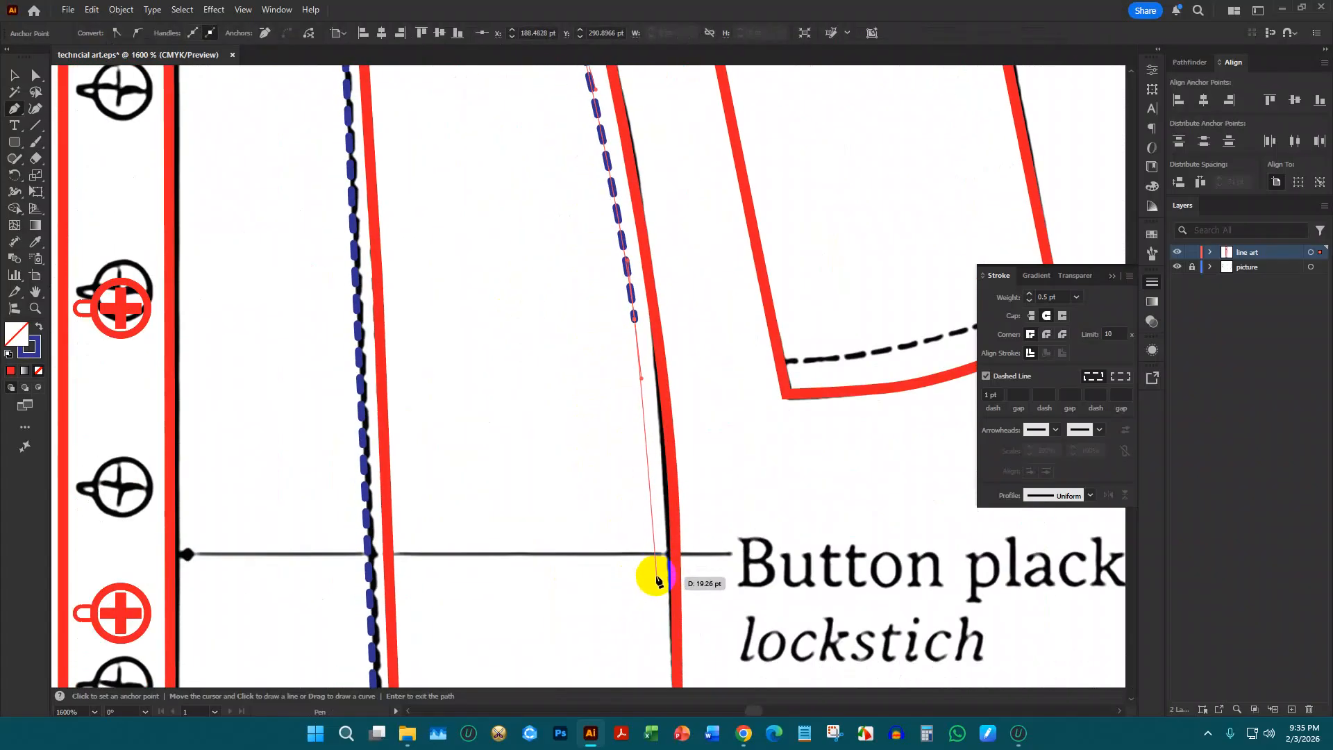
pyautogui.moveTo(658, 579); pyautogui.dragTo(661, 640)
pyautogui.scroll(-14, 663, 576)
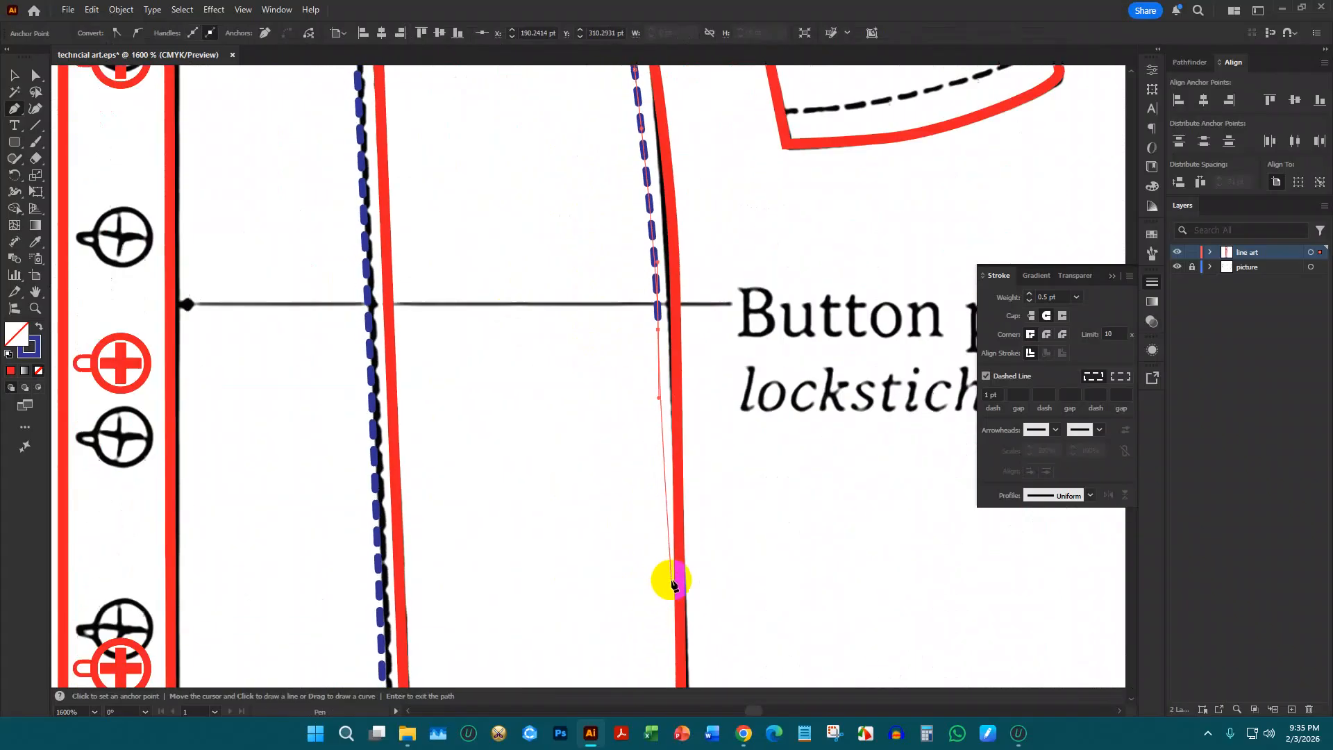
pyautogui.click(665, 521)
pyautogui.scroll(-8, 660, 545)
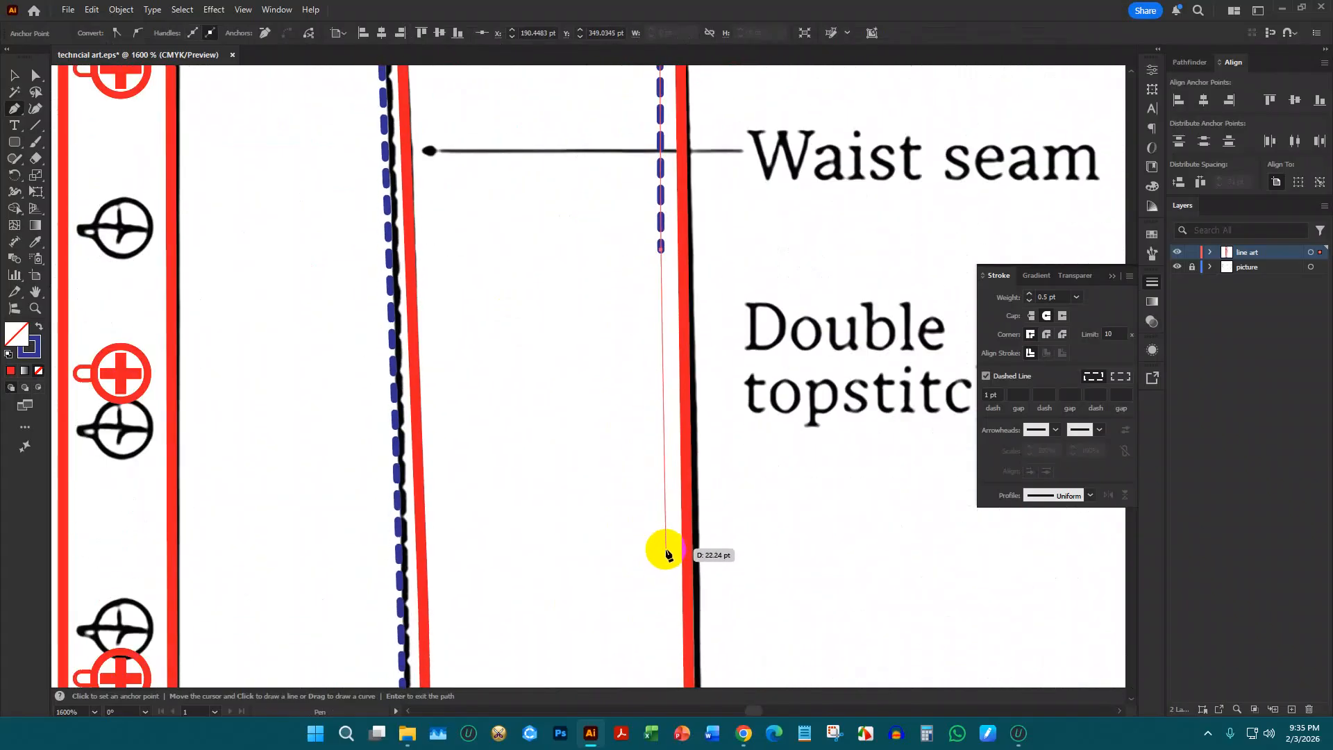
pyautogui.click(664, 549)
pyautogui.scroll(-3, 663, 555)
pyautogui.scroll(-20, 663, 559)
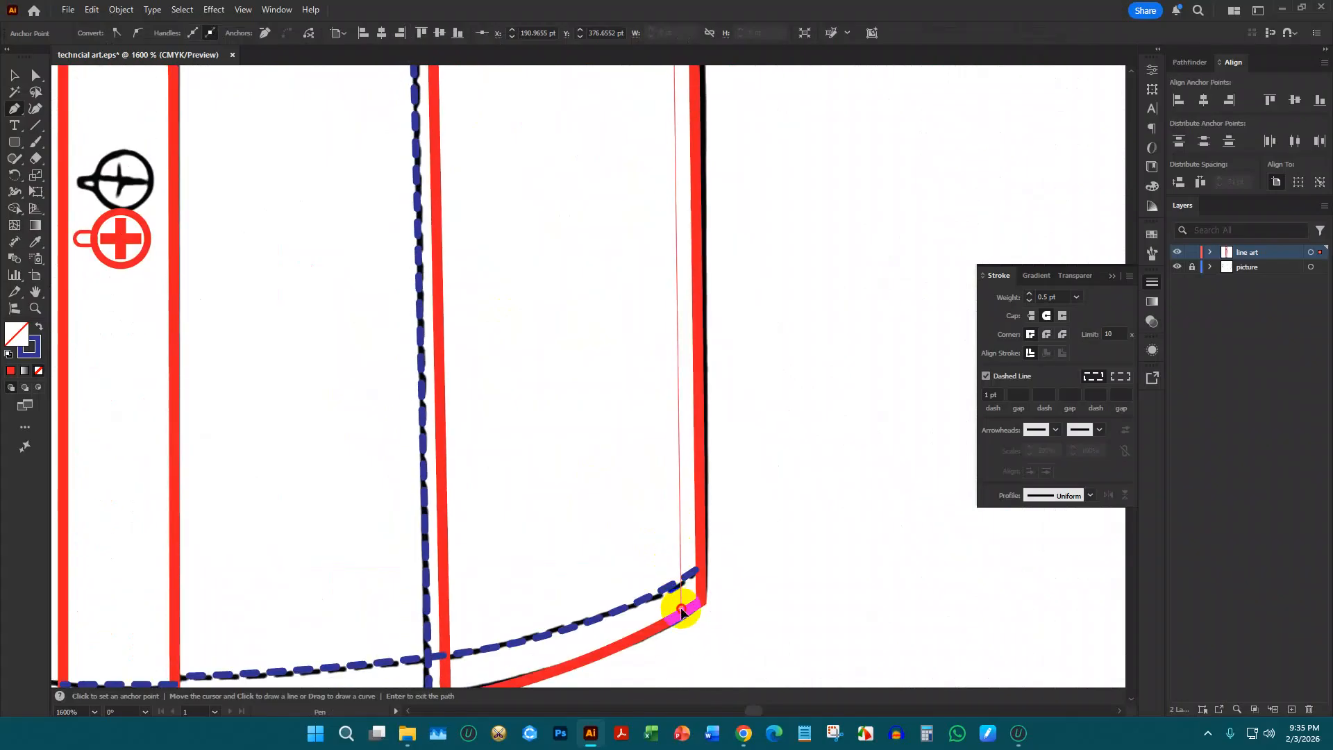
pyautogui.click(681, 609)
pyautogui.scroll(-4, 756, 549)
pyautogui.press('Escape')
# Trace the sleeve hem stitch as a blue dashed curve from the outer sleeve edge to the inner one
pyautogui.scroll(4, 679, 461)
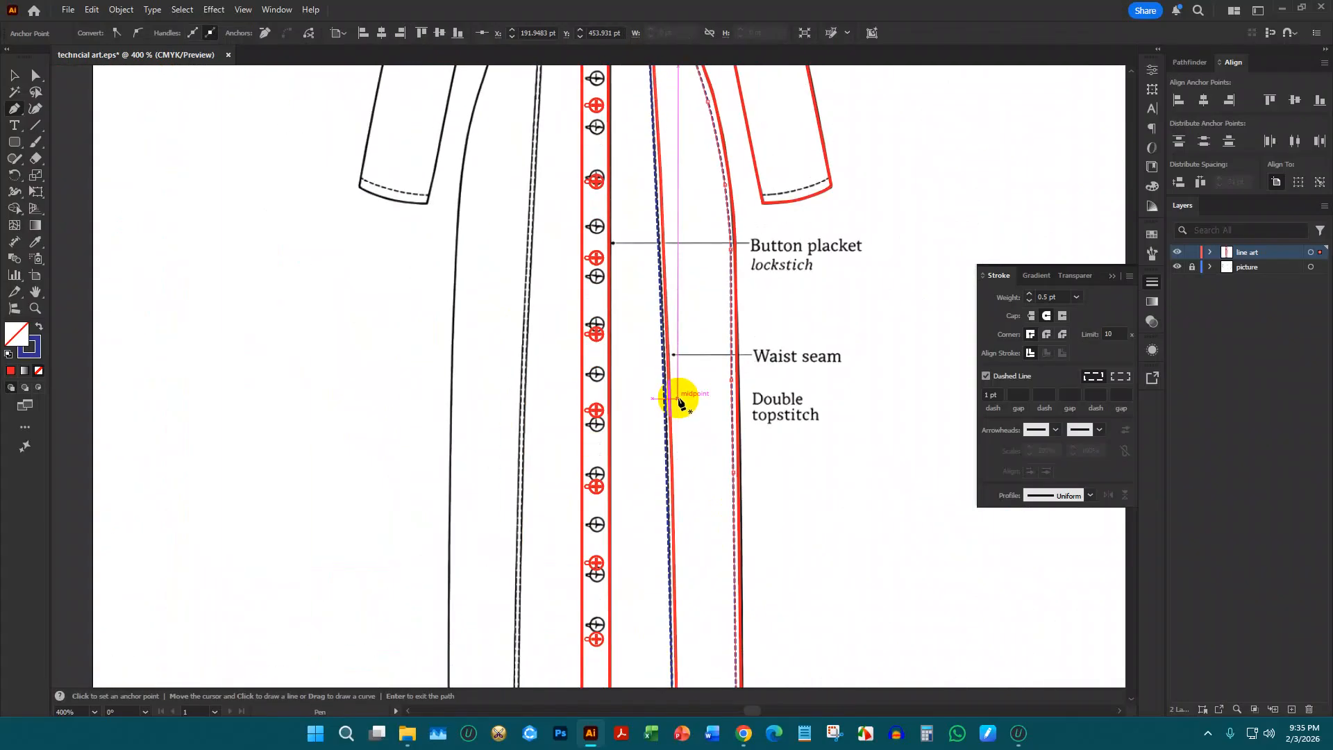
pyautogui.scroll(4, 684, 404)
pyautogui.scroll(6, 797, 357)
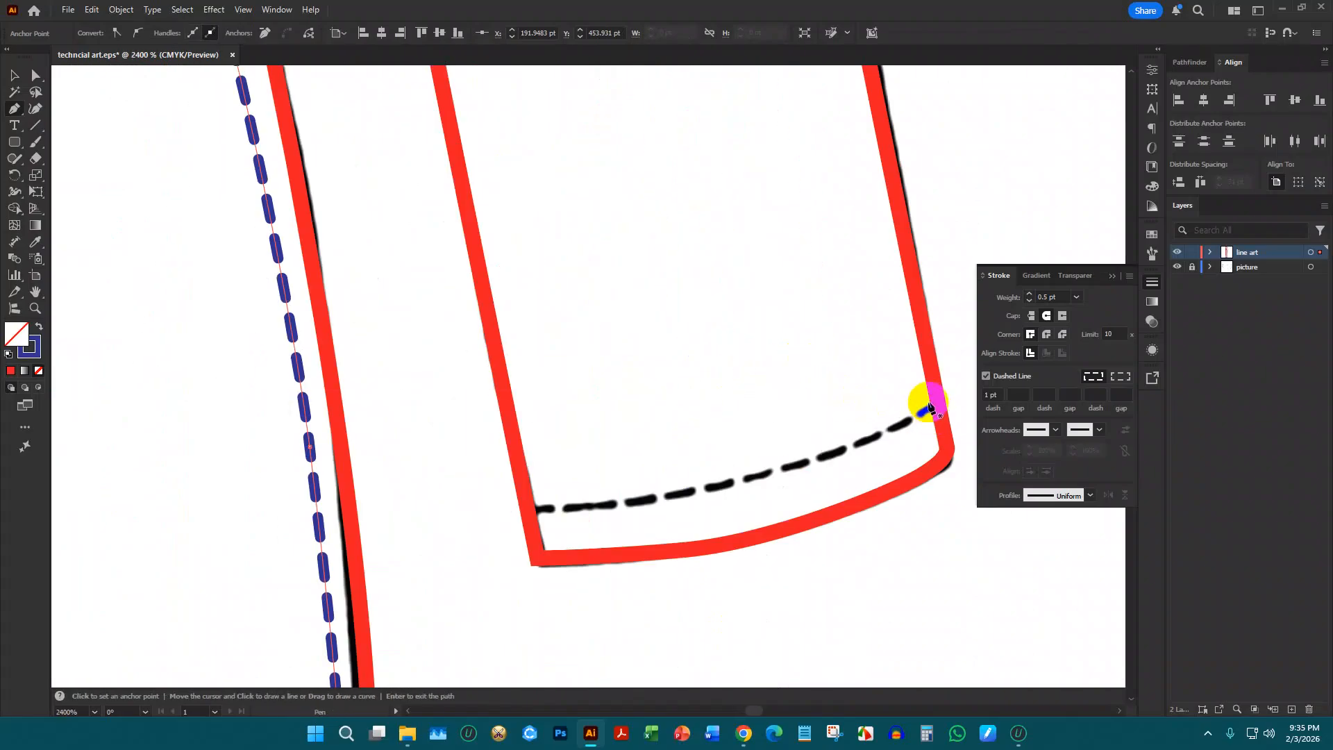
pyautogui.click(936, 404)
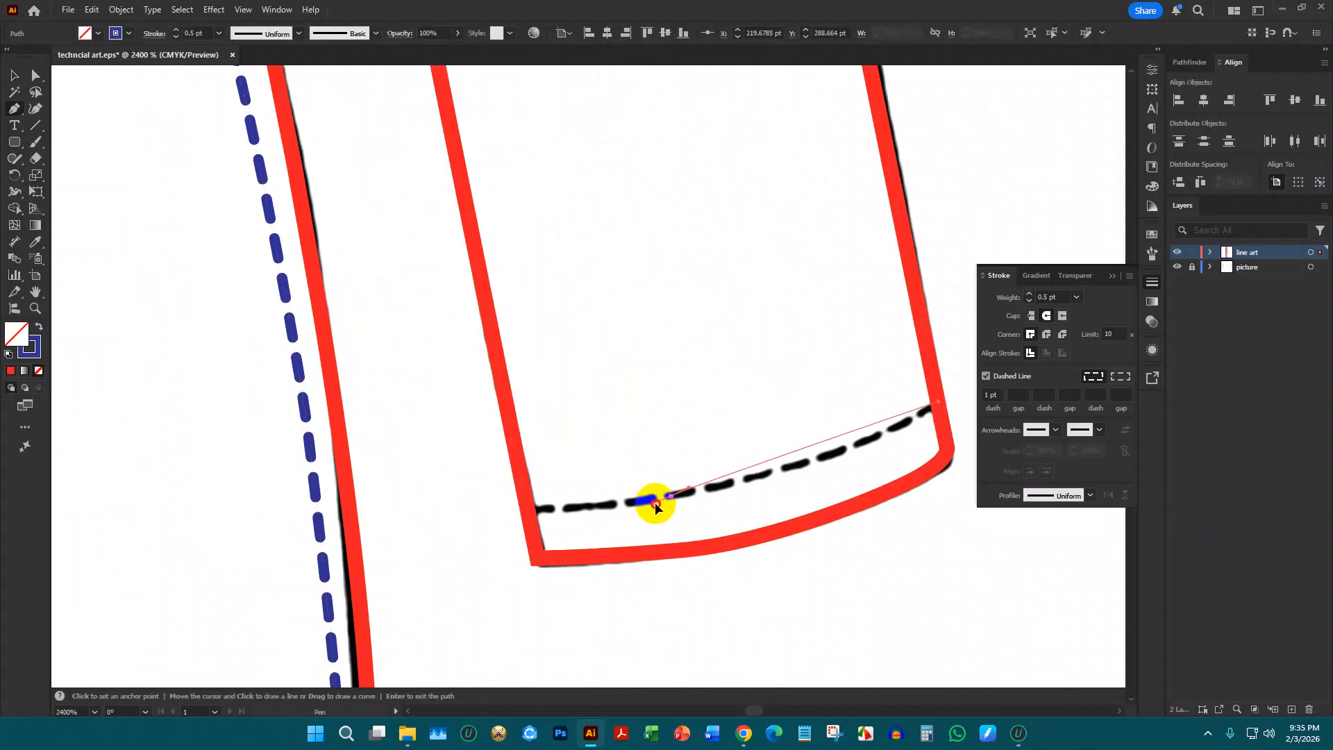
pyautogui.click(539, 514)
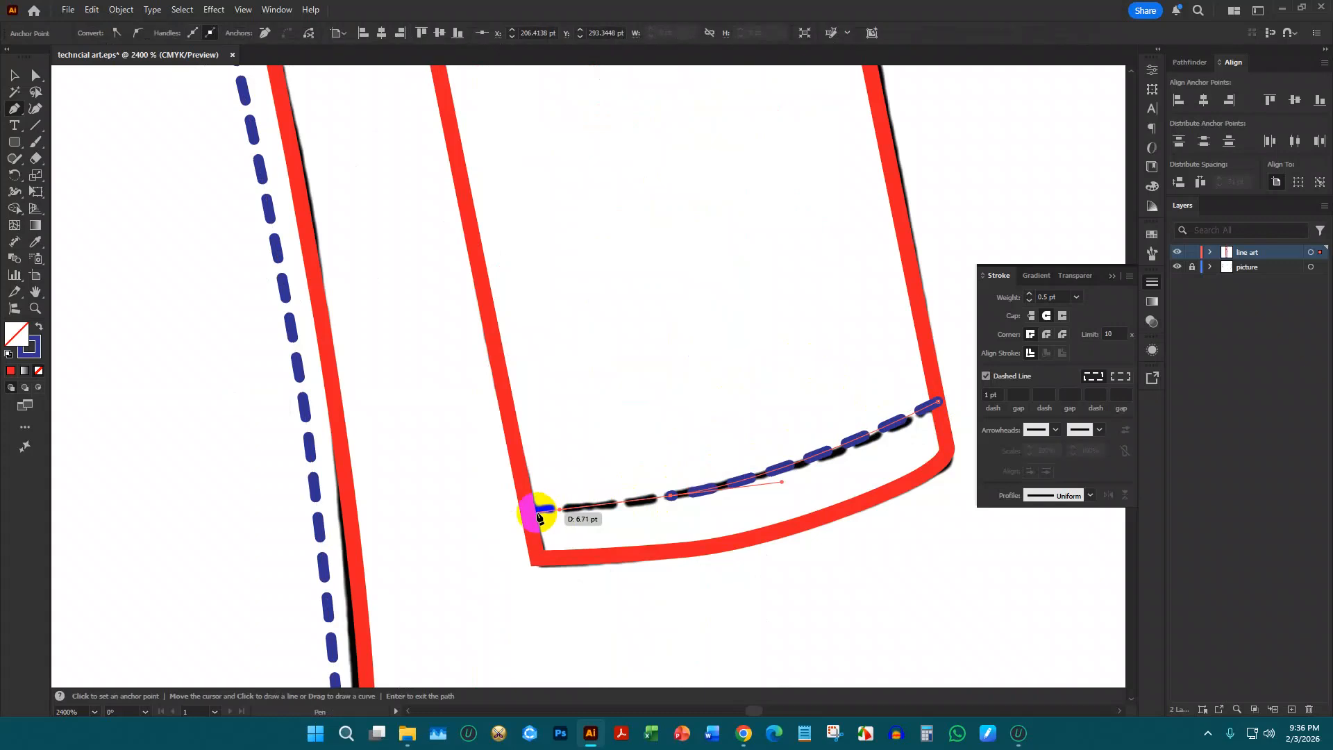
pyautogui.moveTo(533, 516); pyautogui.dragTo(540, 512)
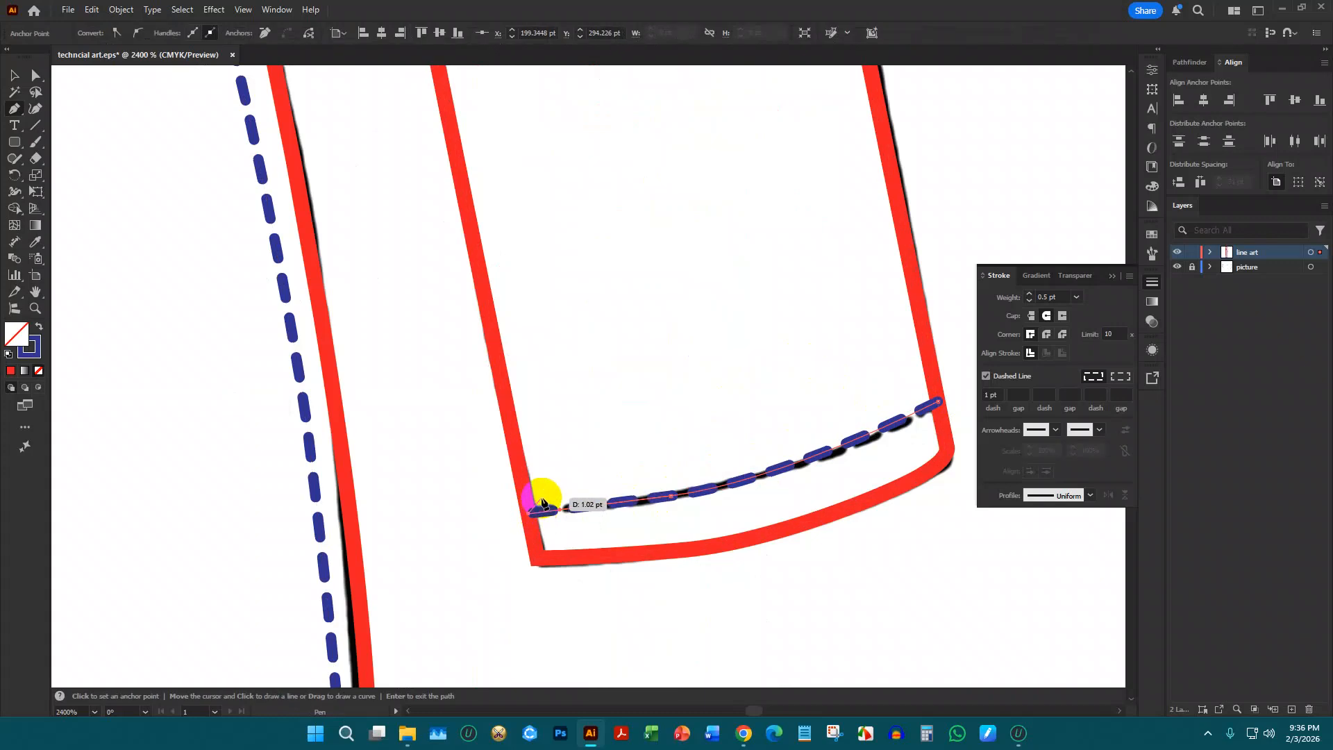
pyautogui.moveTo(543, 503); pyautogui.dragTo(563, 450)
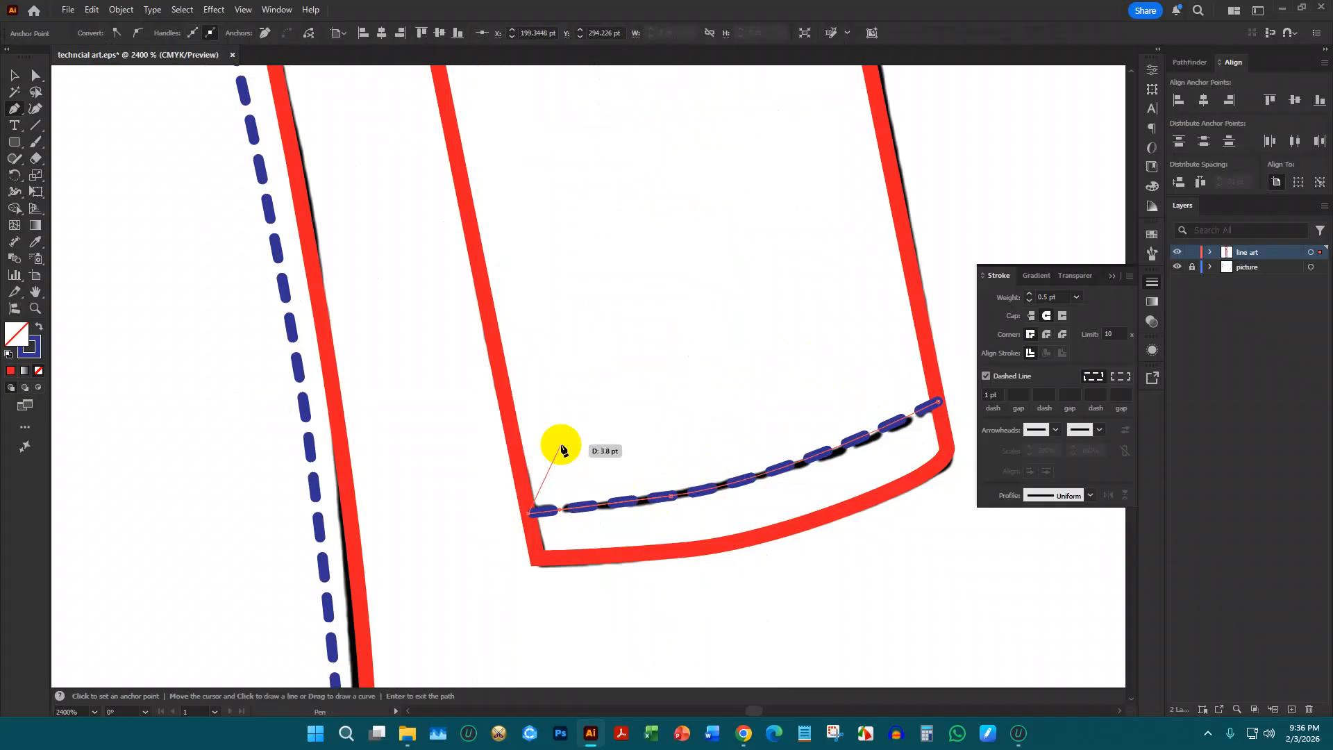
pyautogui.moveTo(562, 449); pyautogui.dragTo(601, 477)
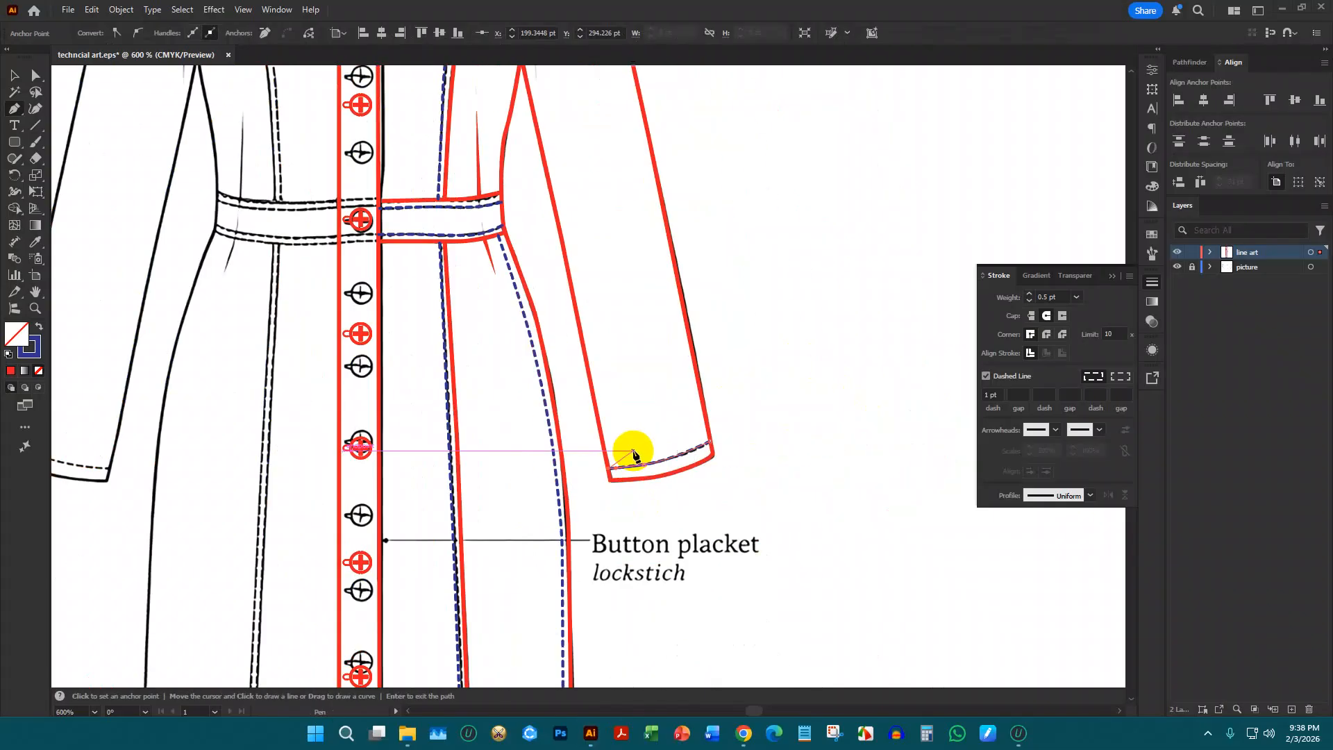
pyautogui.moveTo(632, 449); pyautogui.dragTo(586, 456)
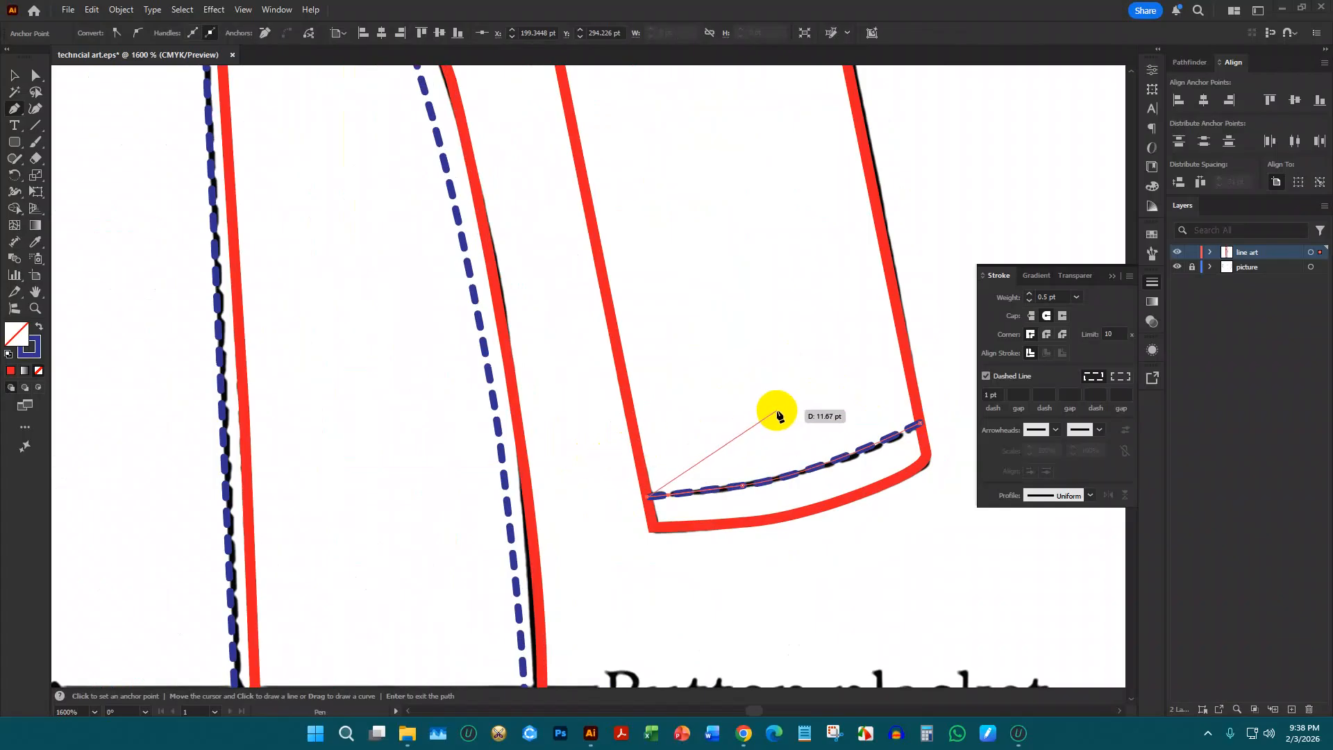
pyautogui.scroll(-4, 709, 495)
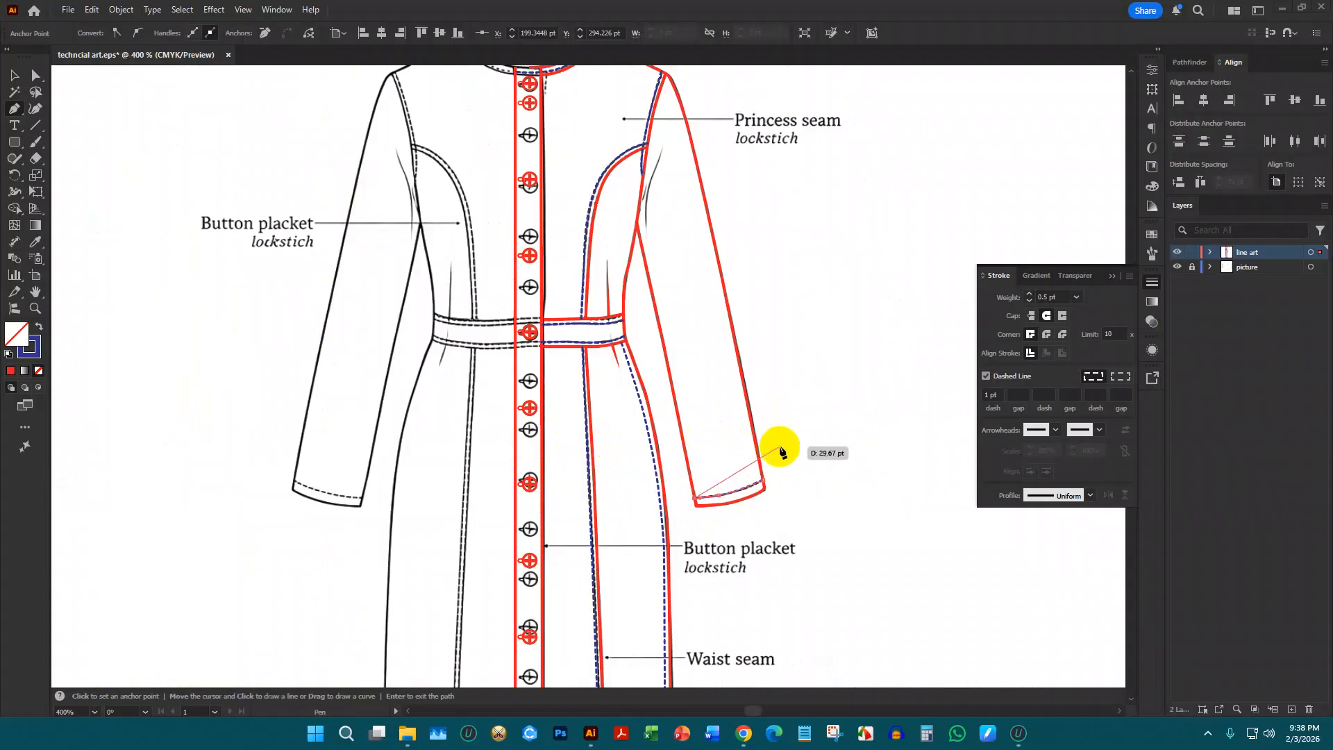
pyautogui.click(785, 444)
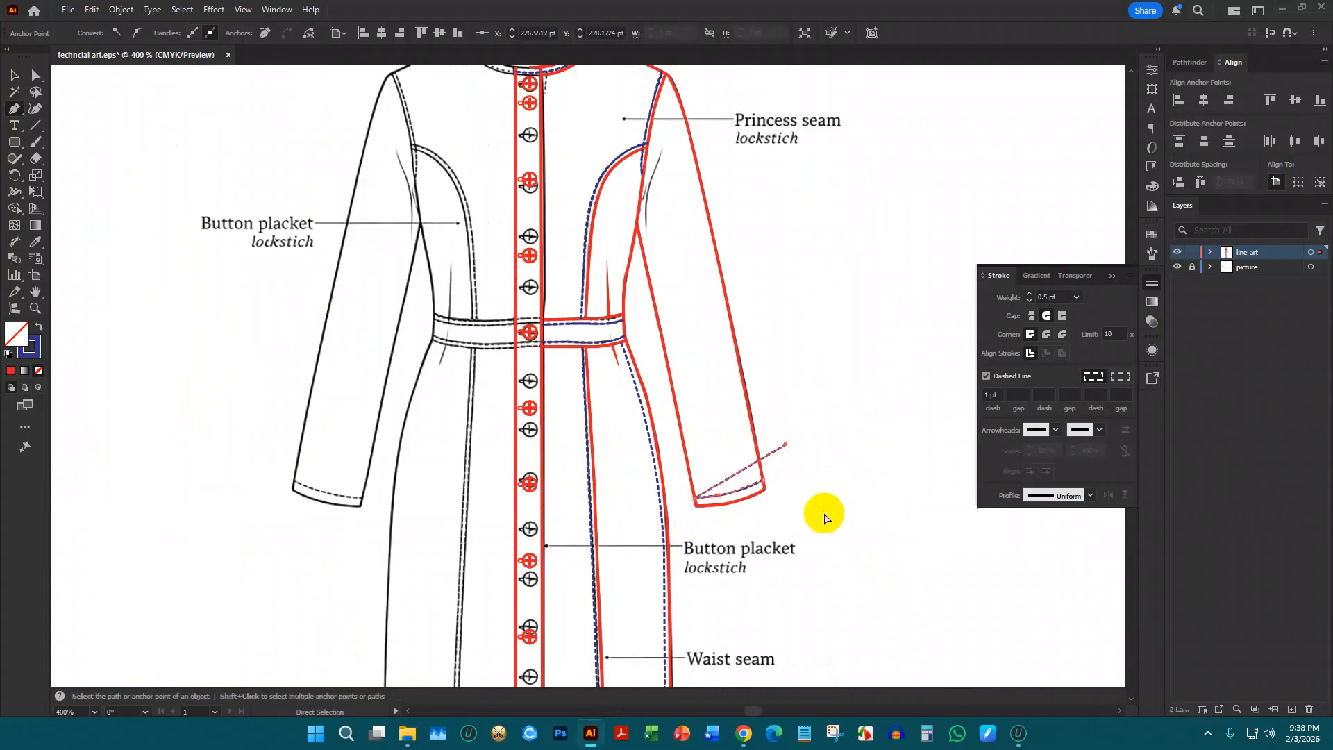
pyautogui.hotkey('ctrl', 'z')
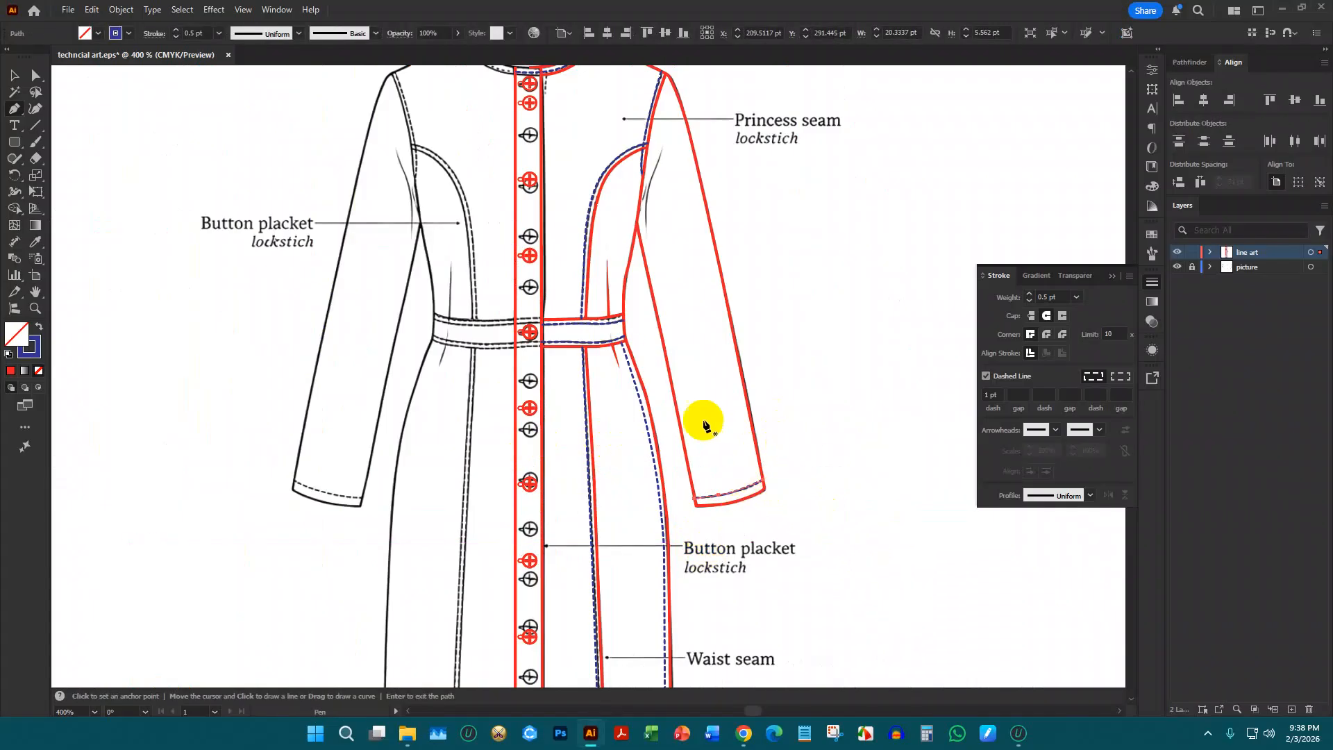
# Look over the traced front dress from neckline to hem for stitch lines that are still missing
pyautogui.scroll(3, 661, 270)
pyautogui.scroll(4, 653, 254)
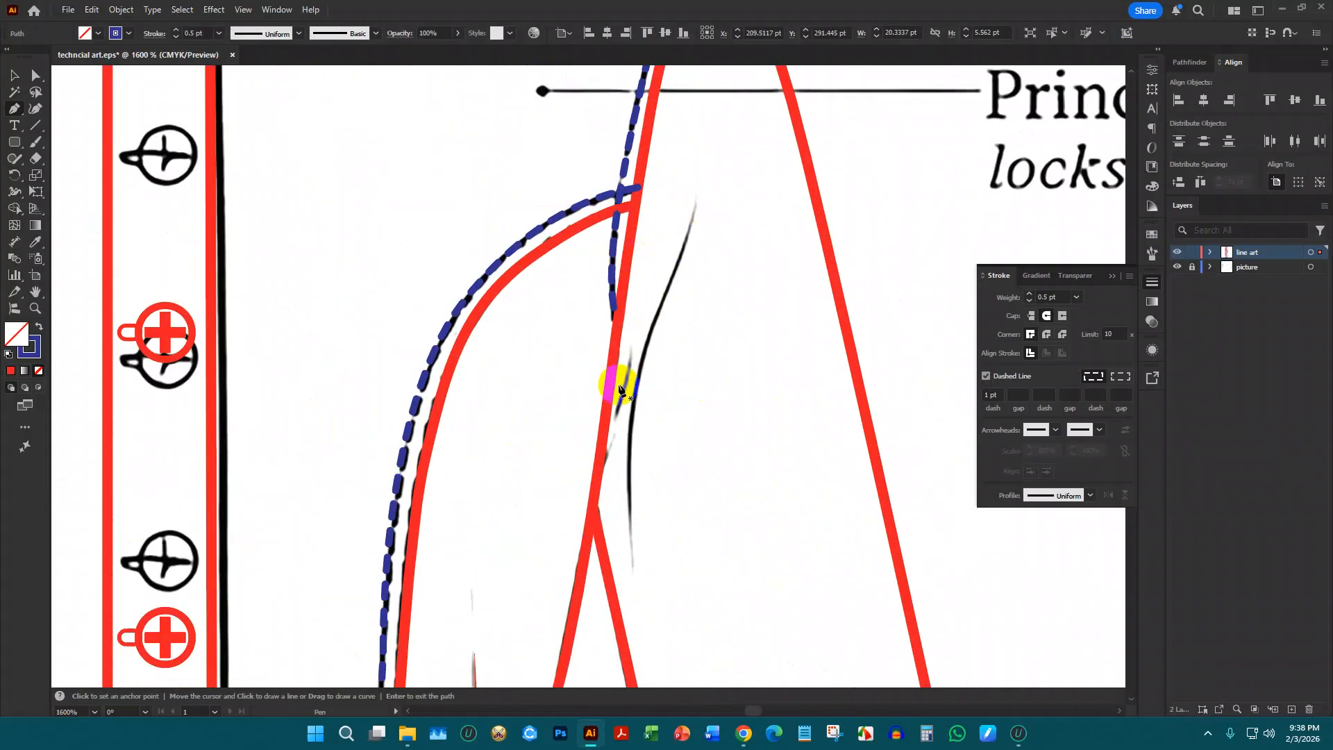
pyautogui.scroll(-4, 679, 365)
pyautogui.scroll(1, 734, 273)
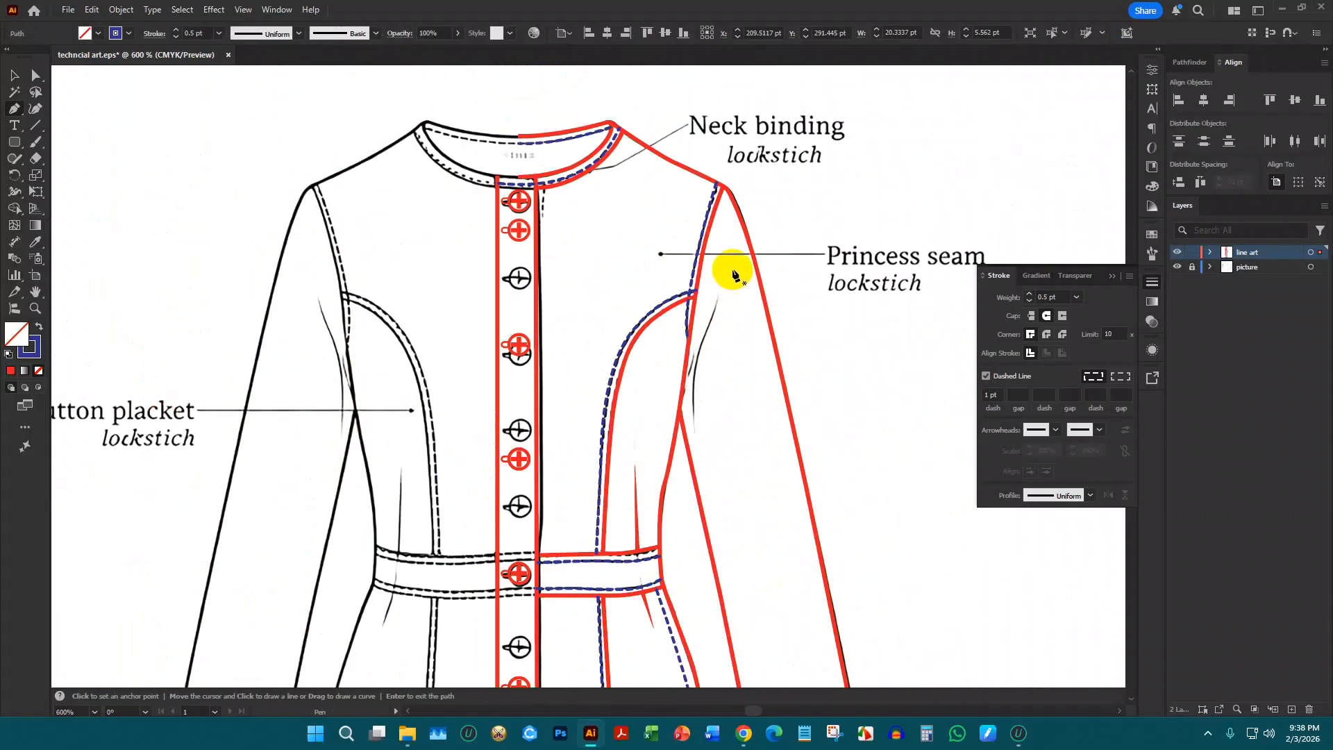
pyautogui.scroll(-5, 667, 248)
pyautogui.scroll(3, 702, 298)
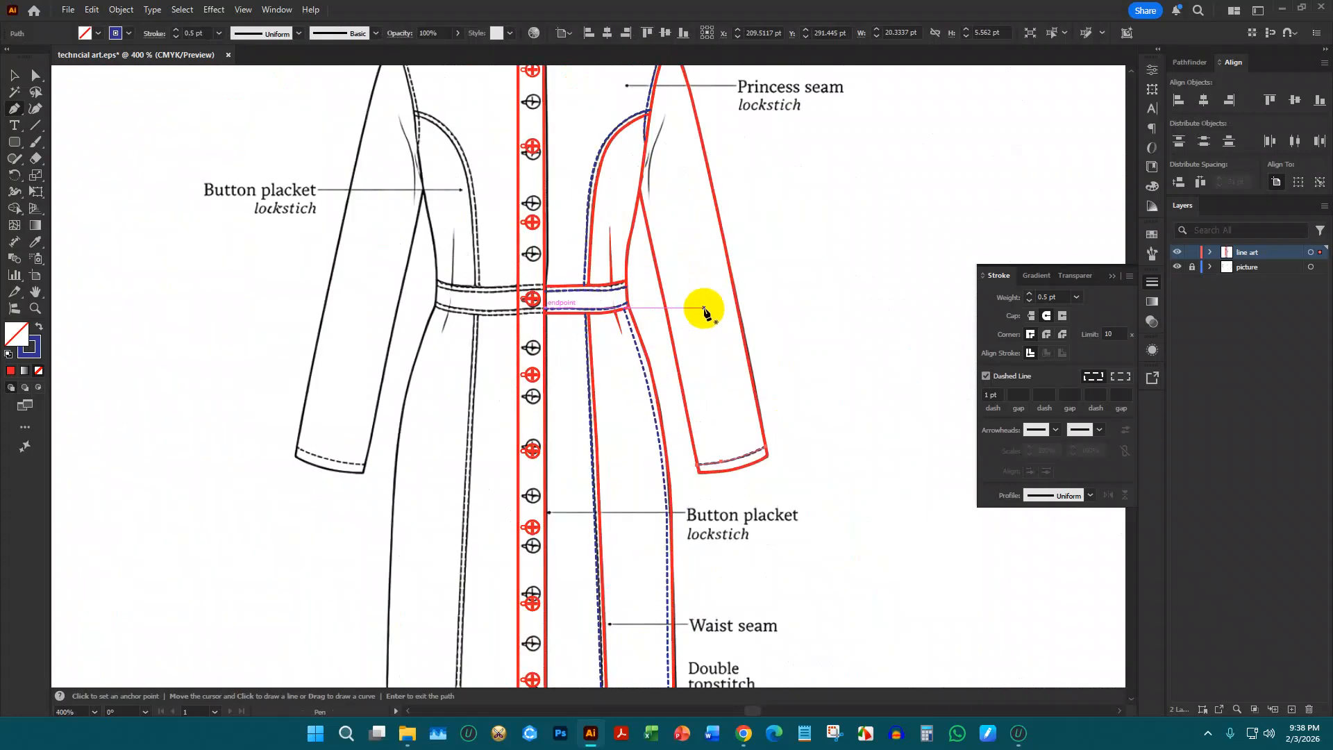
pyautogui.scroll(-2, 625, 305)
pyautogui.scroll(-2, 590, 295)
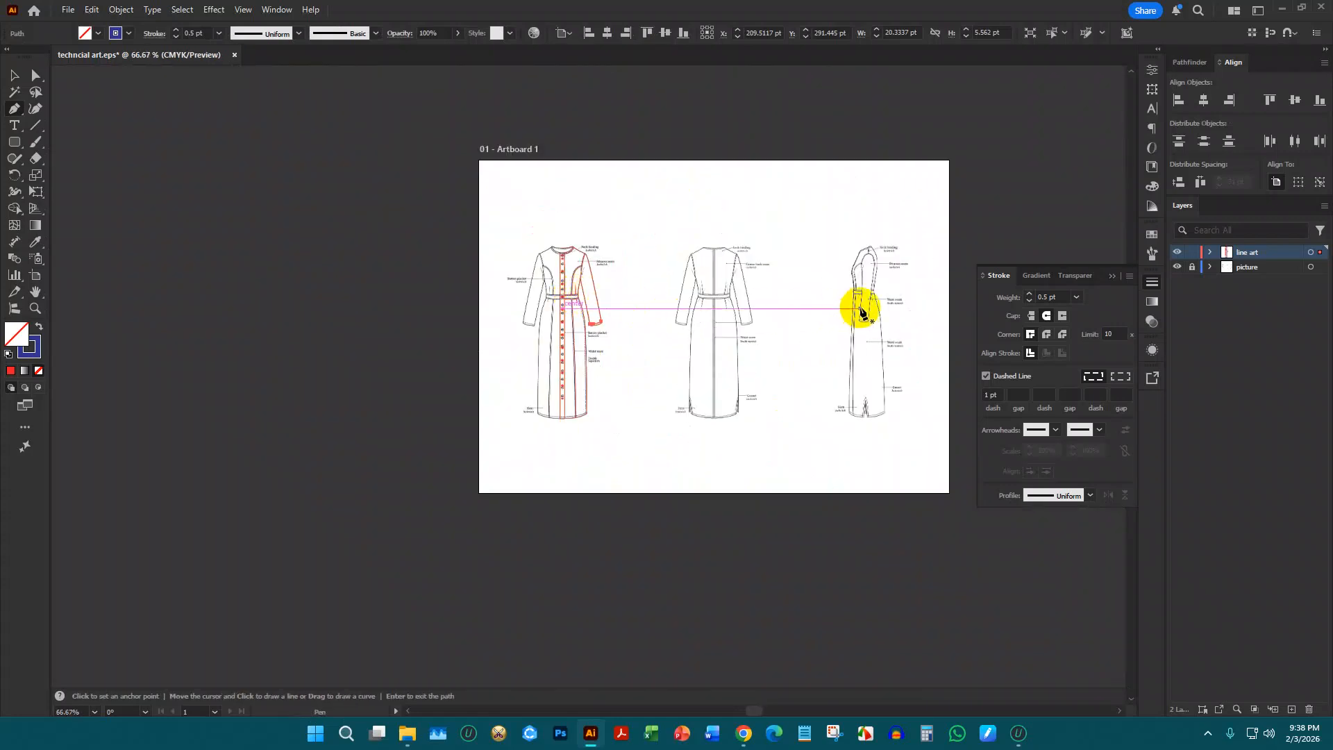
pyautogui.scroll(2, 864, 304)
pyautogui.scroll(3, 309, 304)
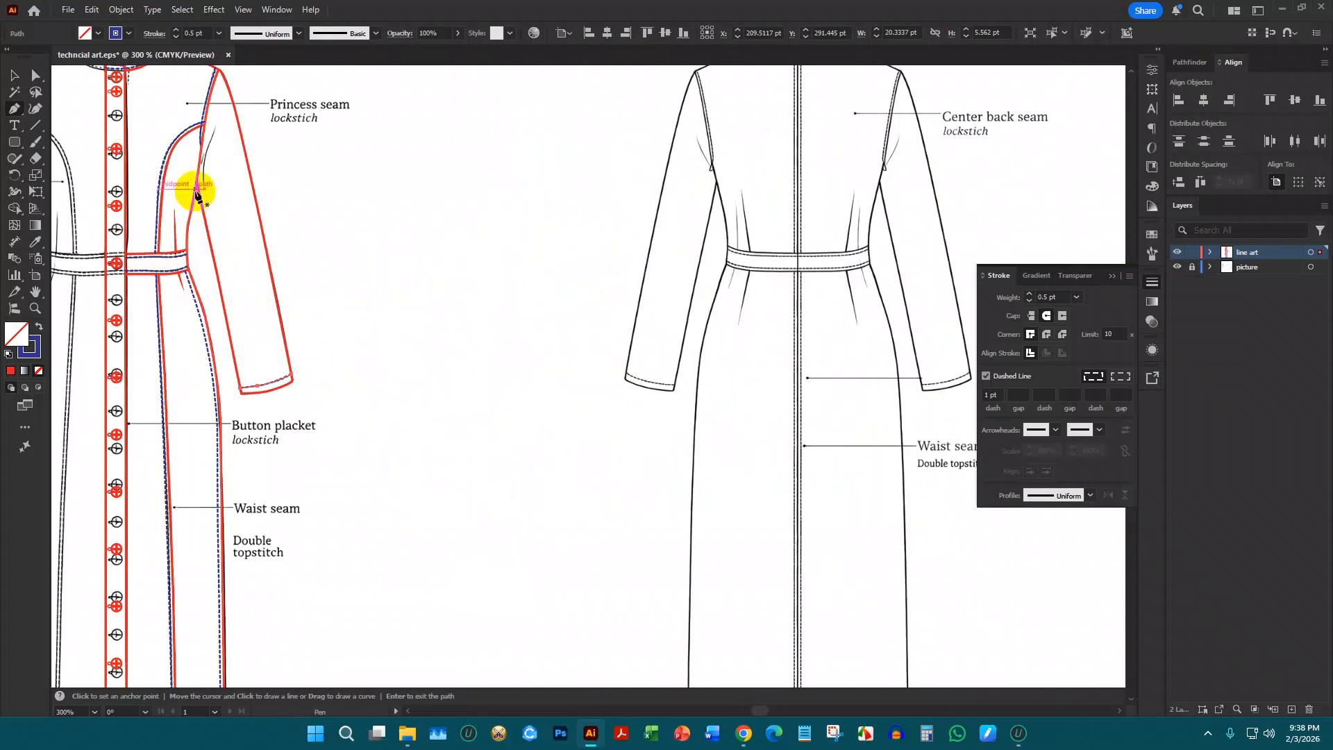
pyautogui.scroll(2, 198, 191)
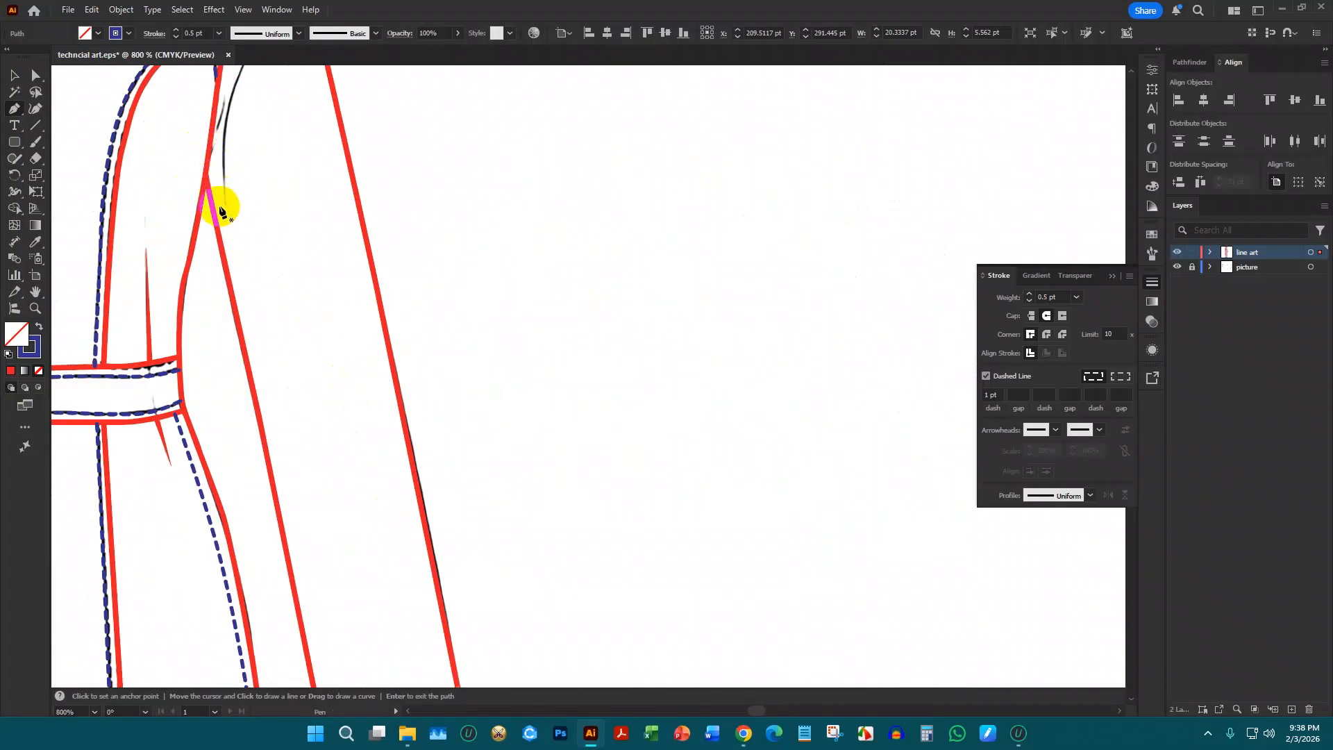
pyautogui.scroll(-5, 319, 375)
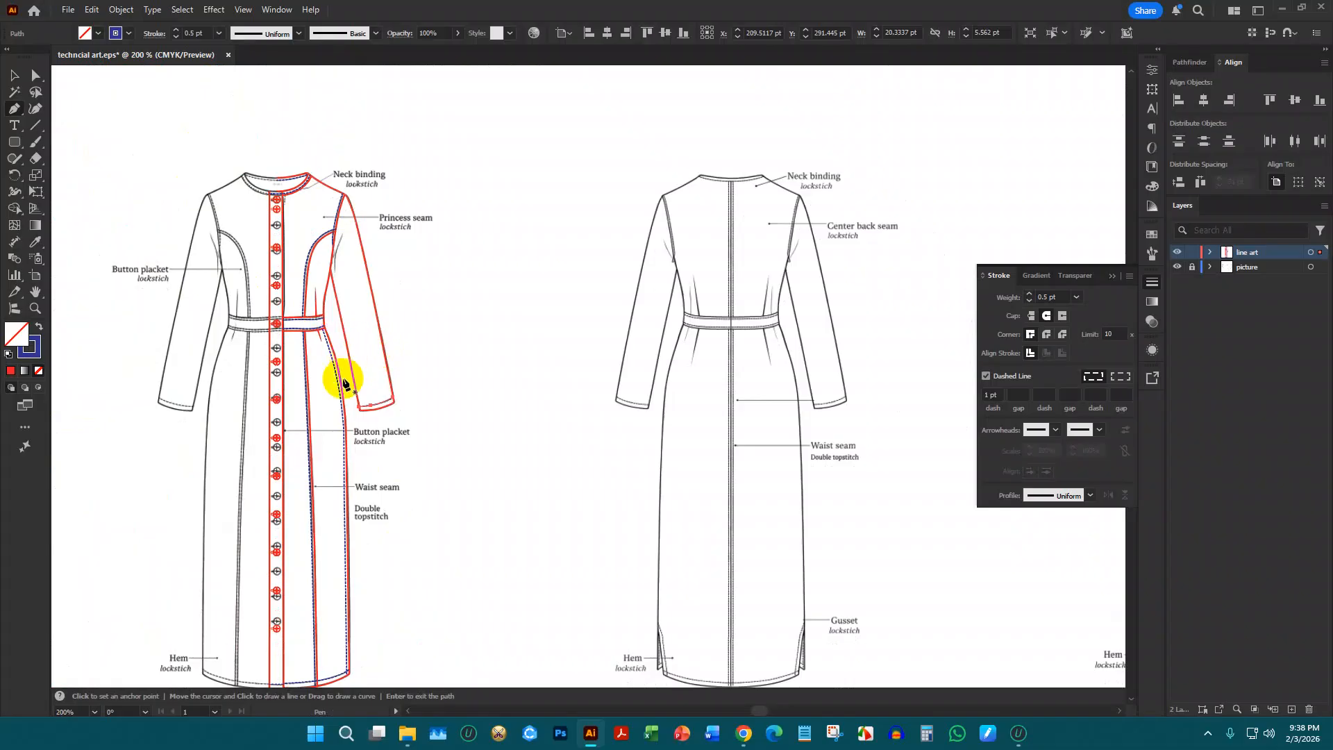
pyautogui.scroll(3, 281, 361)
pyautogui.scroll(-1, 507, 337)
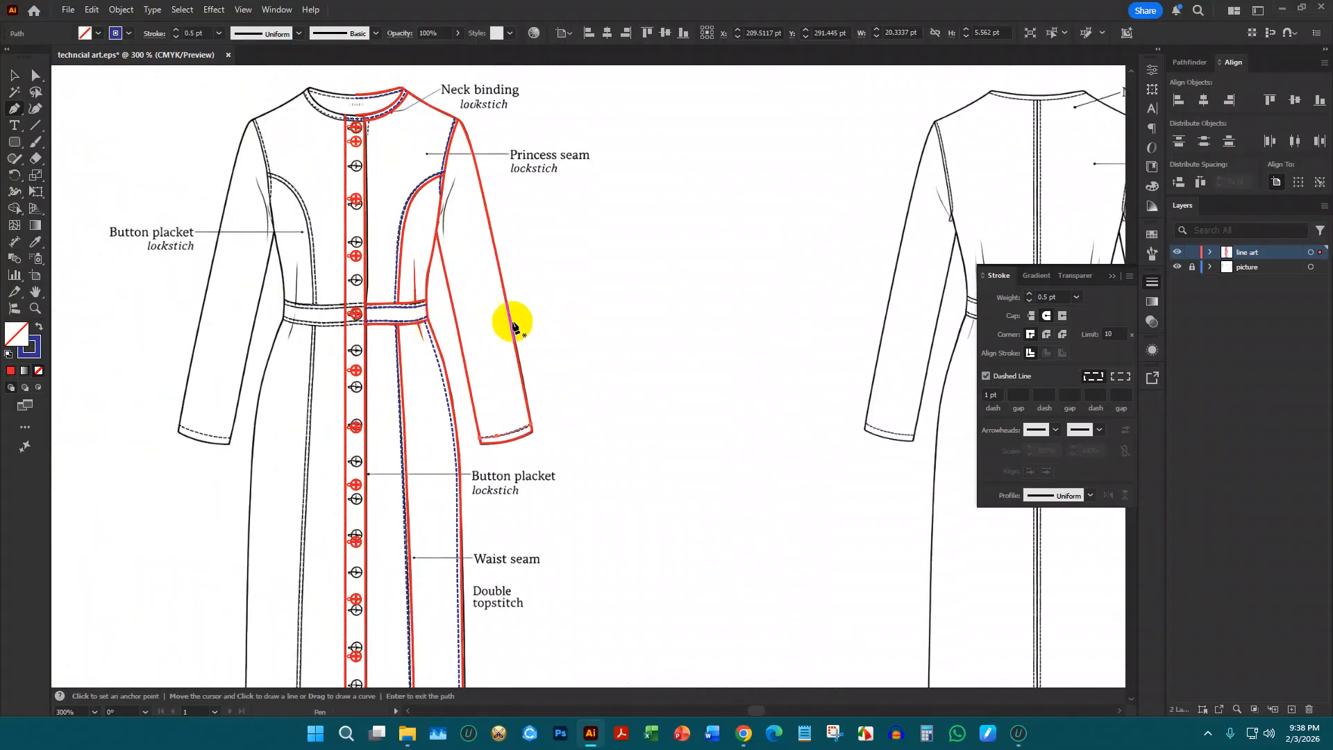
pyautogui.scroll(2, 416, 314)
pyautogui.scroll(2, 356, 159)
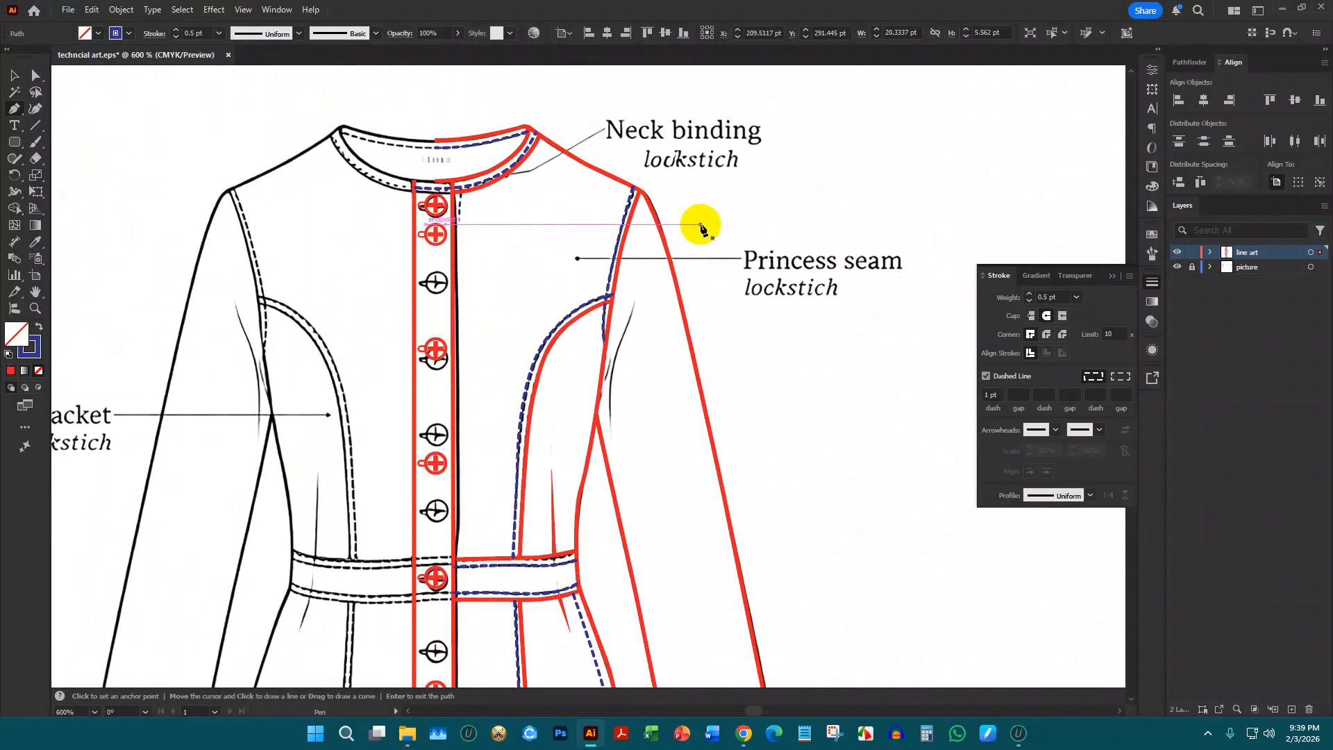
pyautogui.scroll(-3, 479, 244)
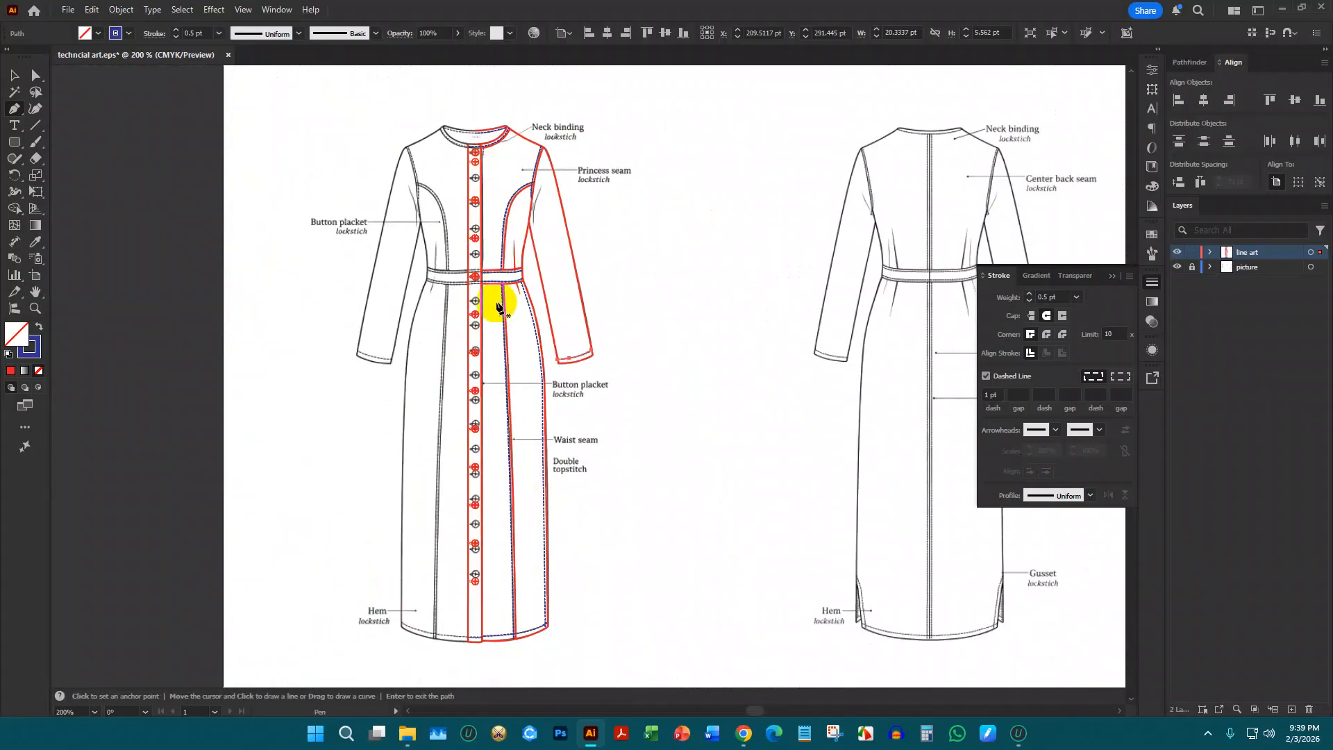
pyautogui.scroll(-2, 472, 472)
pyautogui.scroll(3, 486, 550)
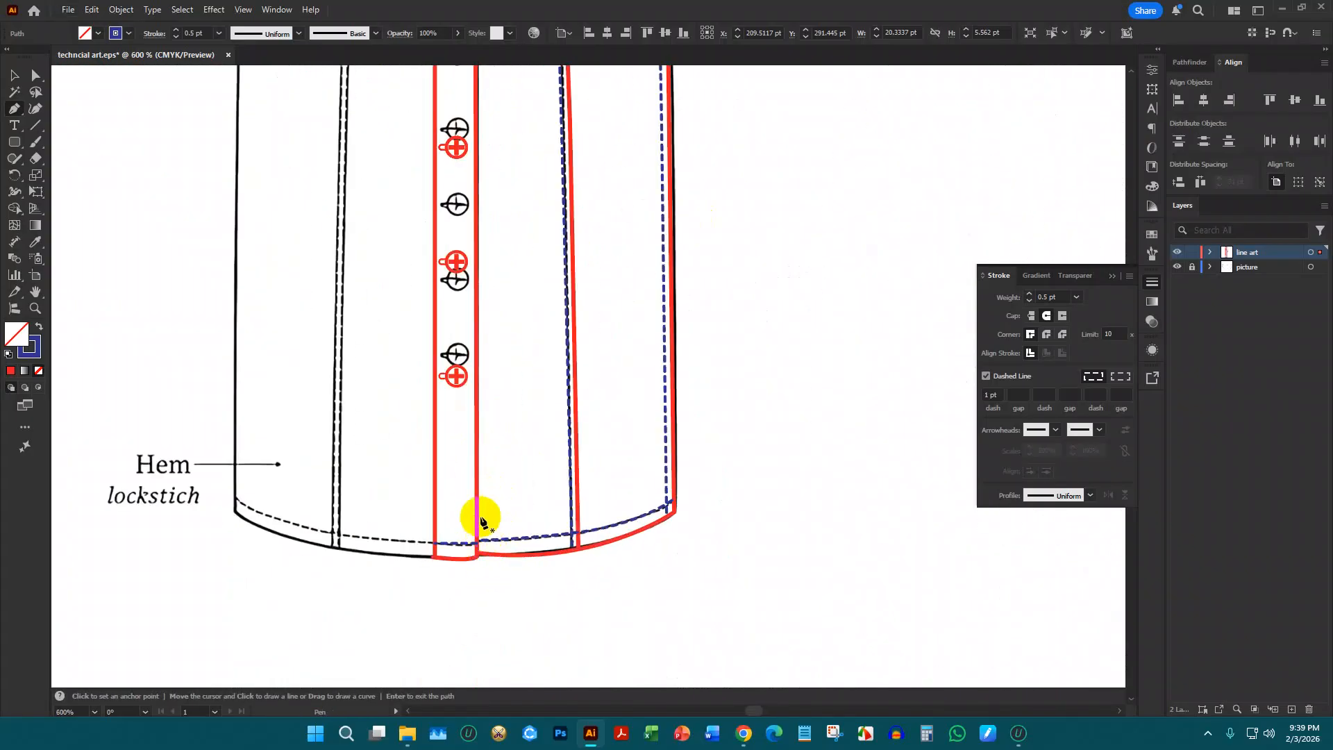
pyautogui.scroll(3, 485, 518)
pyautogui.scroll(8, 488, 498)
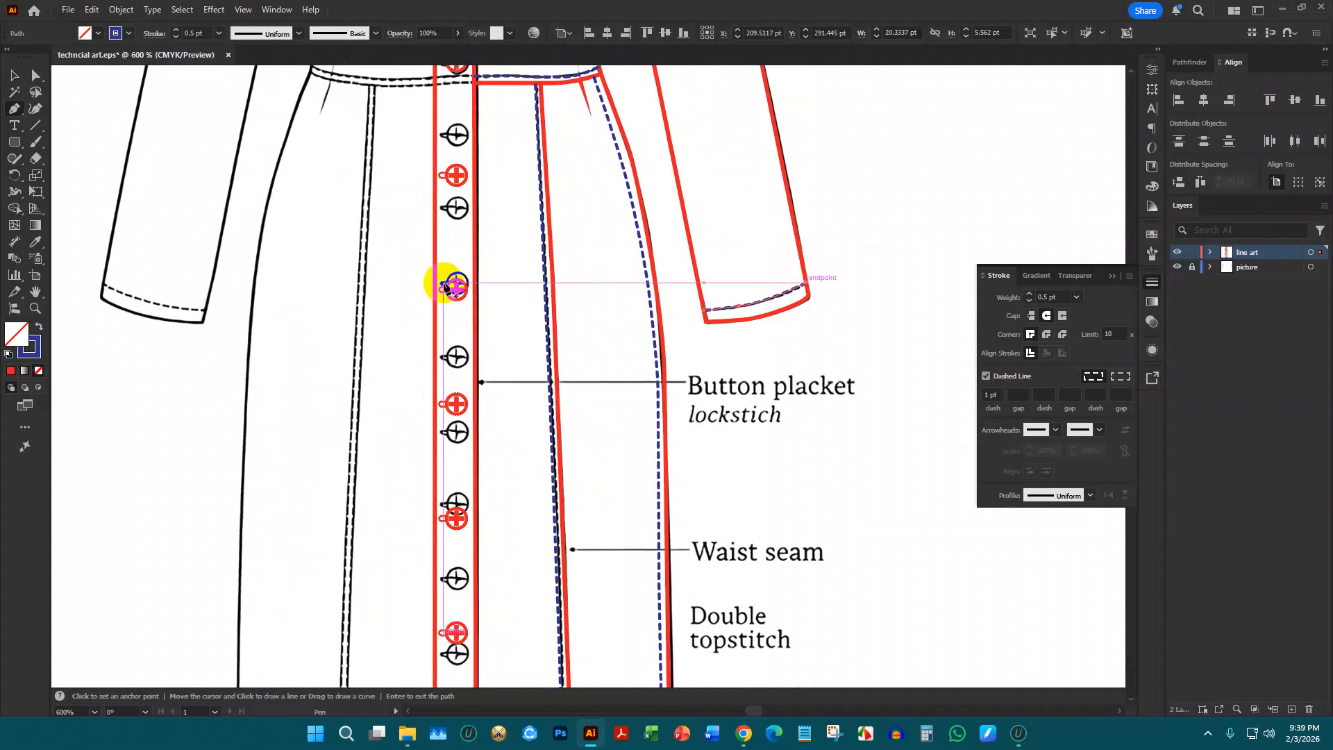
pyautogui.scroll(6, 447, 254)
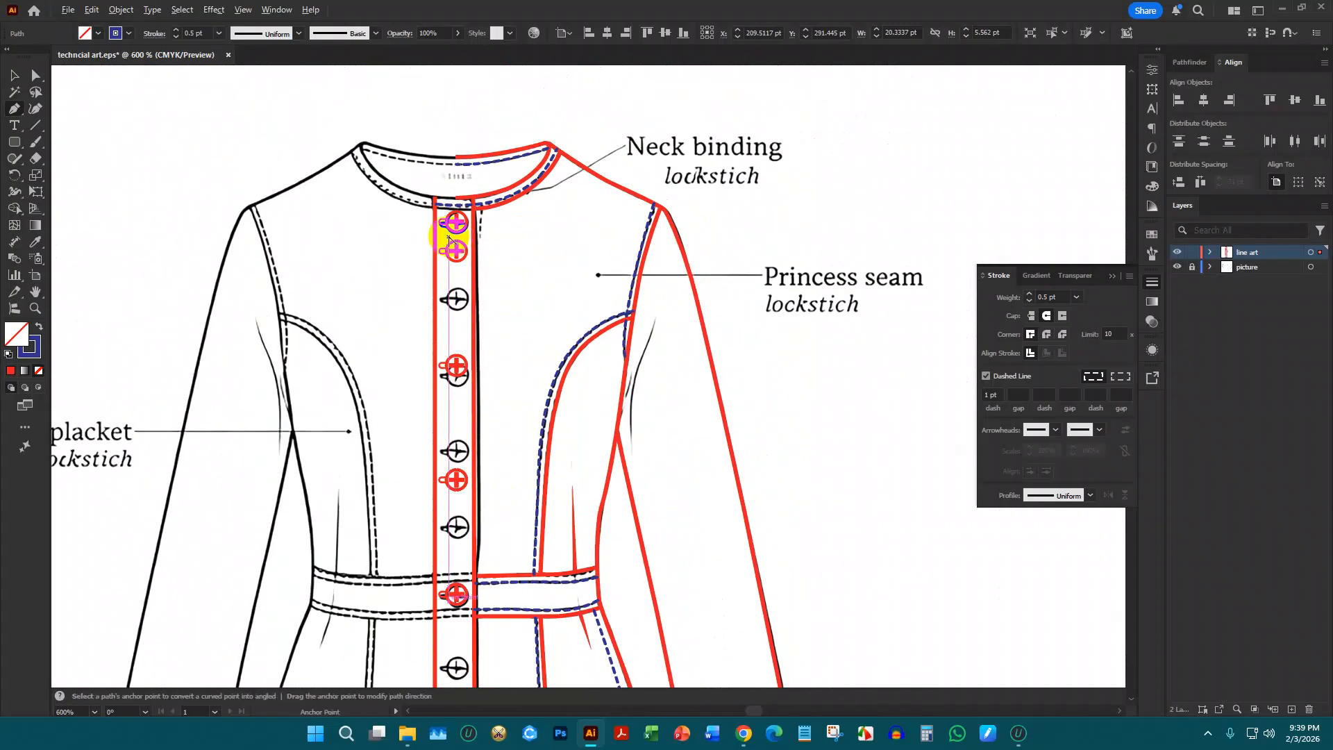
# Draw a straight vertical blue dashed stitch line inside the button placket's inner-panel edge, from the neckline seam down to the hem edge
pyautogui.scroll(3, 452, 223)
pyautogui.scroll(1, 504, 189)
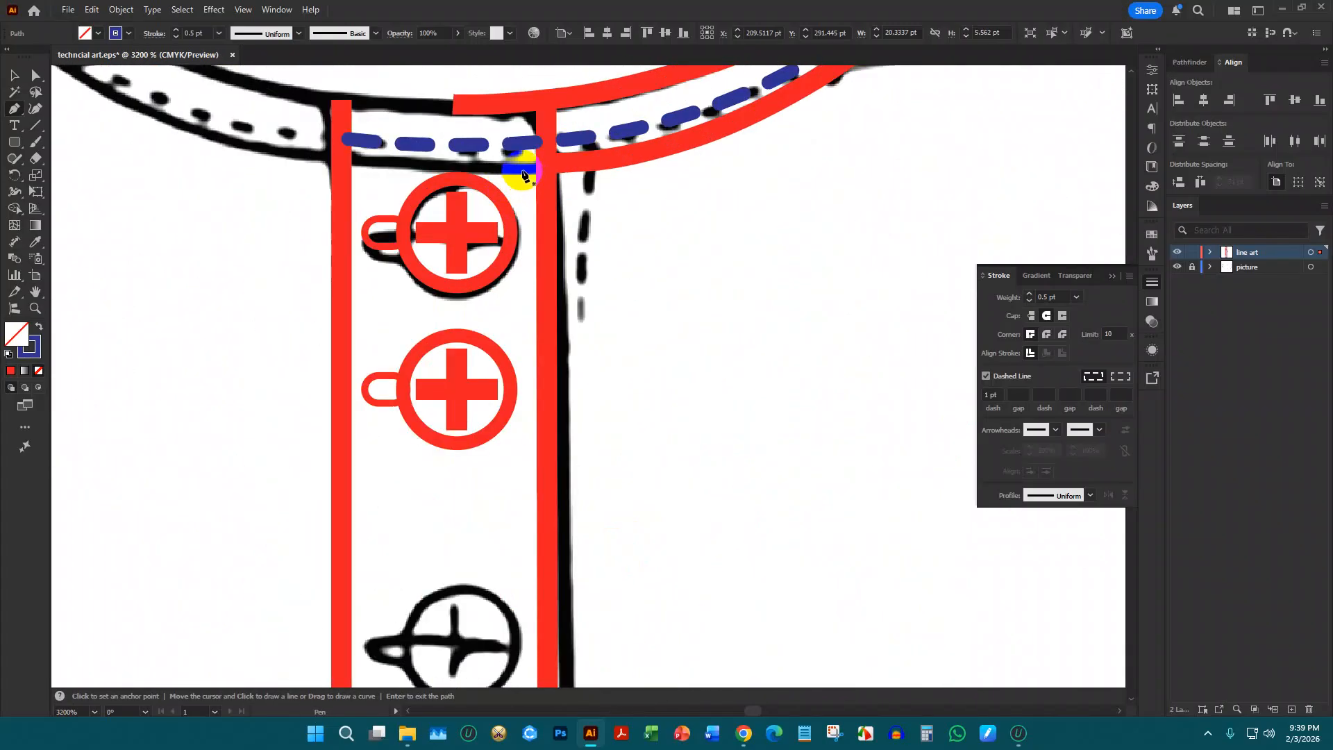
pyautogui.scroll(-5, 516, 225)
pyautogui.scroll(-8, 521, 461)
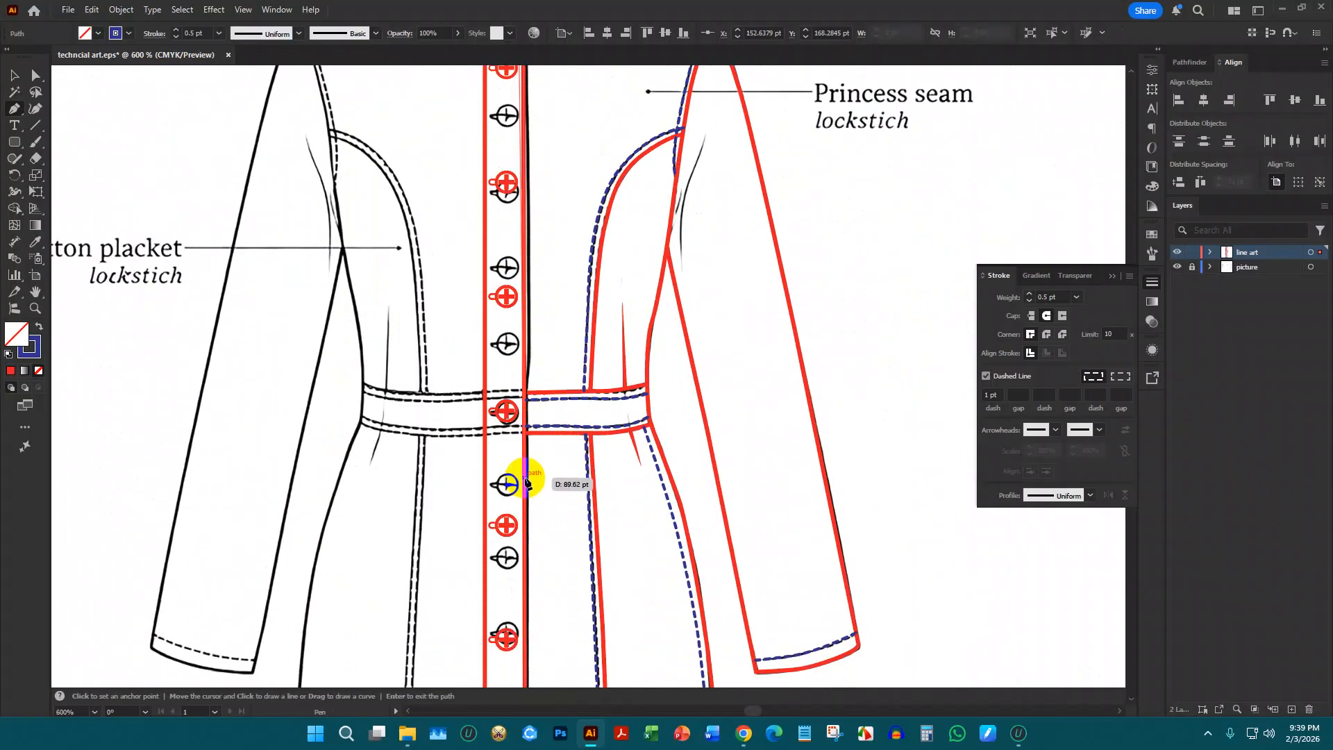
pyautogui.scroll(1, 518, 459)
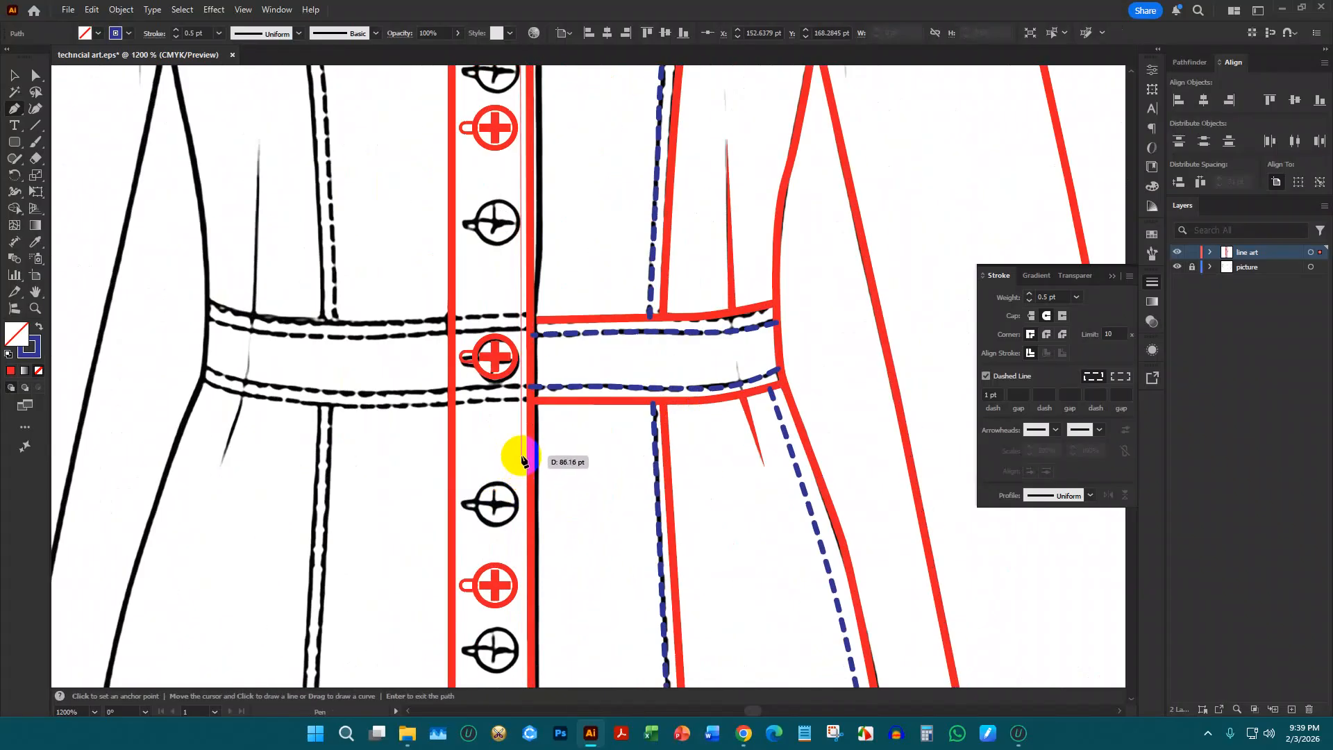
pyautogui.scroll(-2, 518, 465)
pyautogui.scroll(-10, 518, 467)
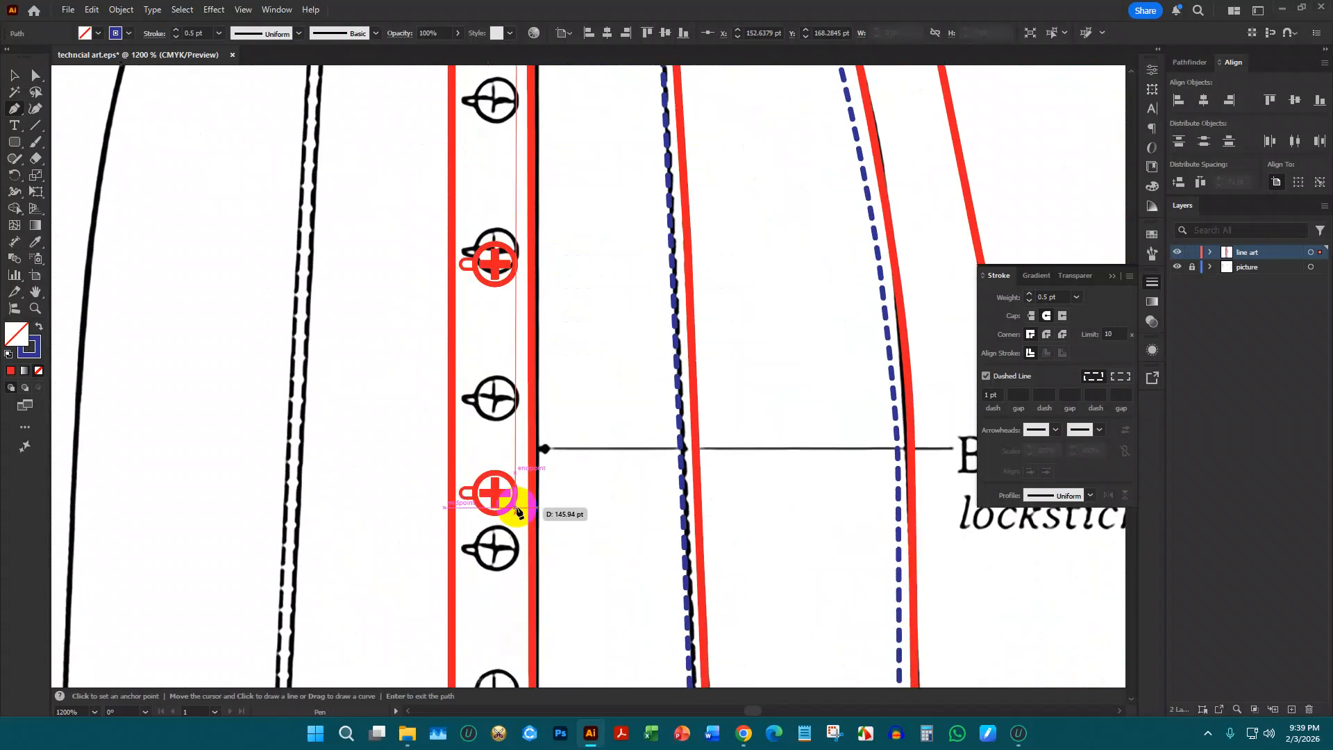
pyautogui.scroll(-10, 518, 539)
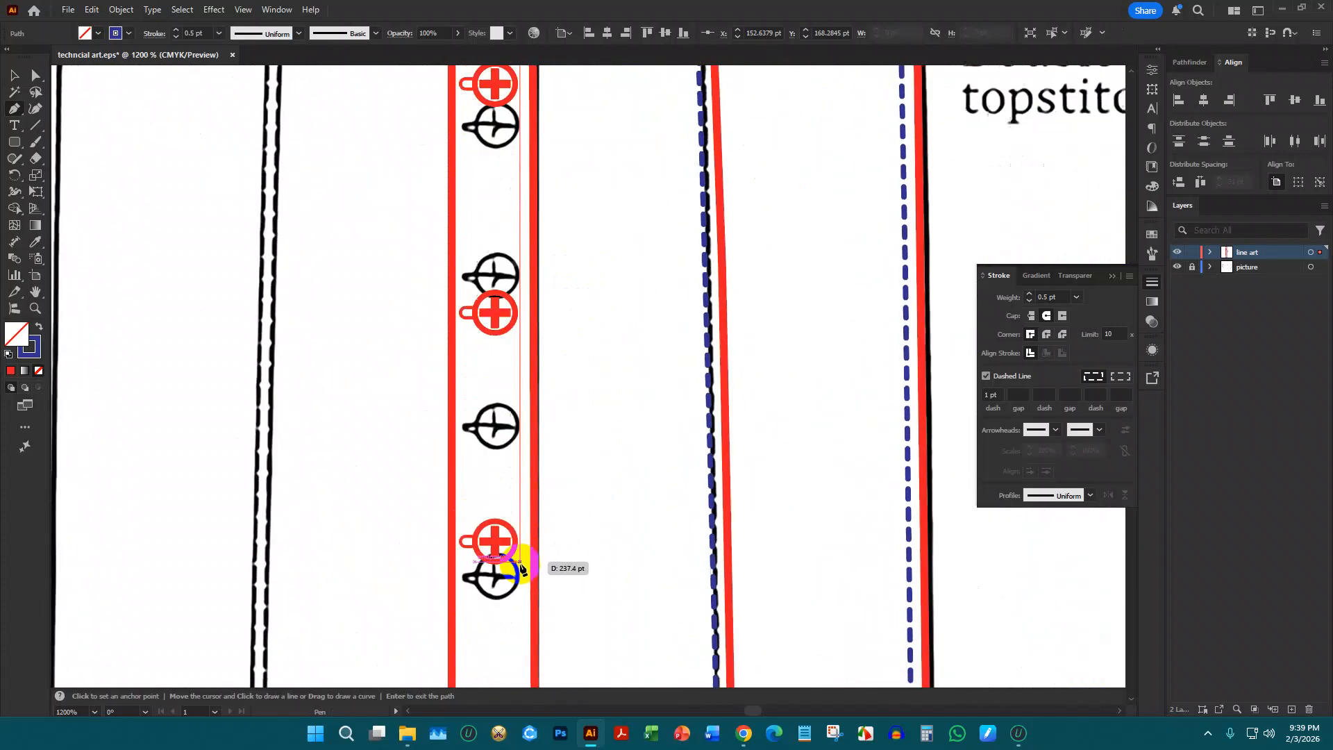
pyautogui.scroll(-8, 517, 545)
pyautogui.scroll(4, 521, 511)
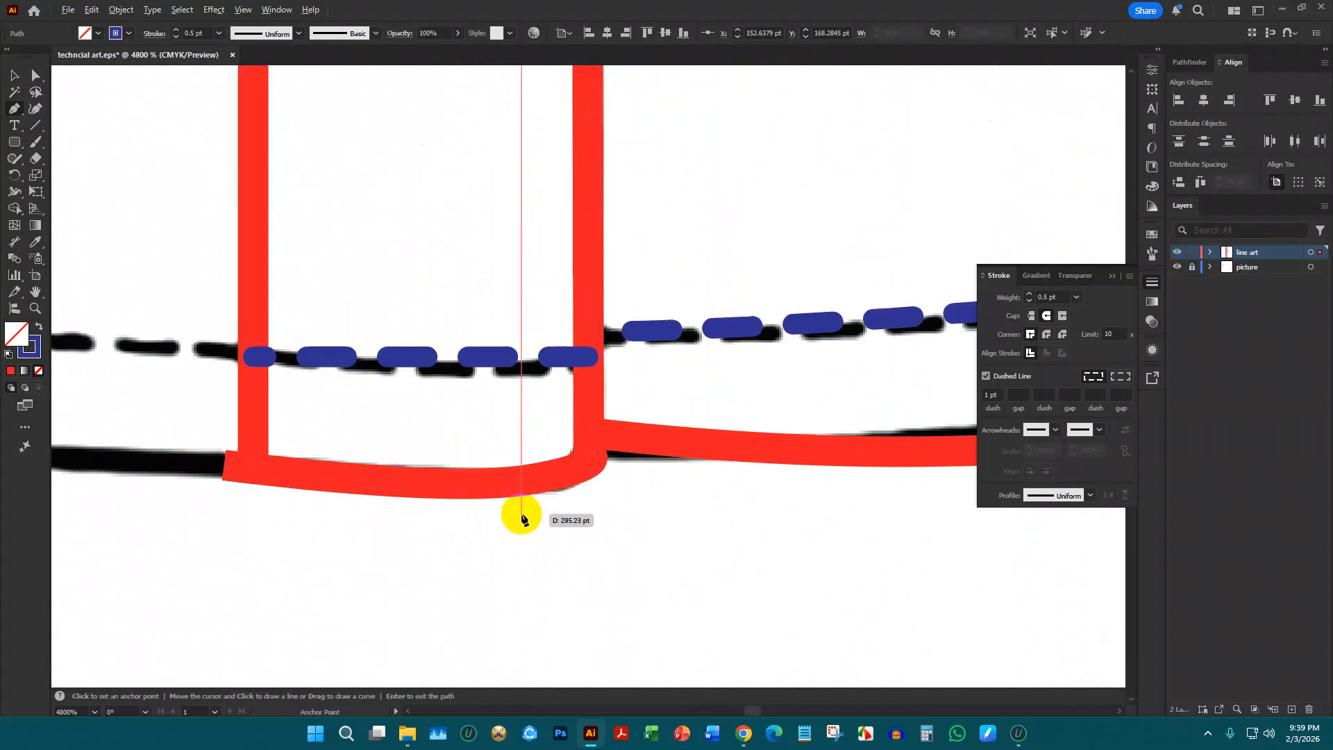
pyautogui.click(526, 474)
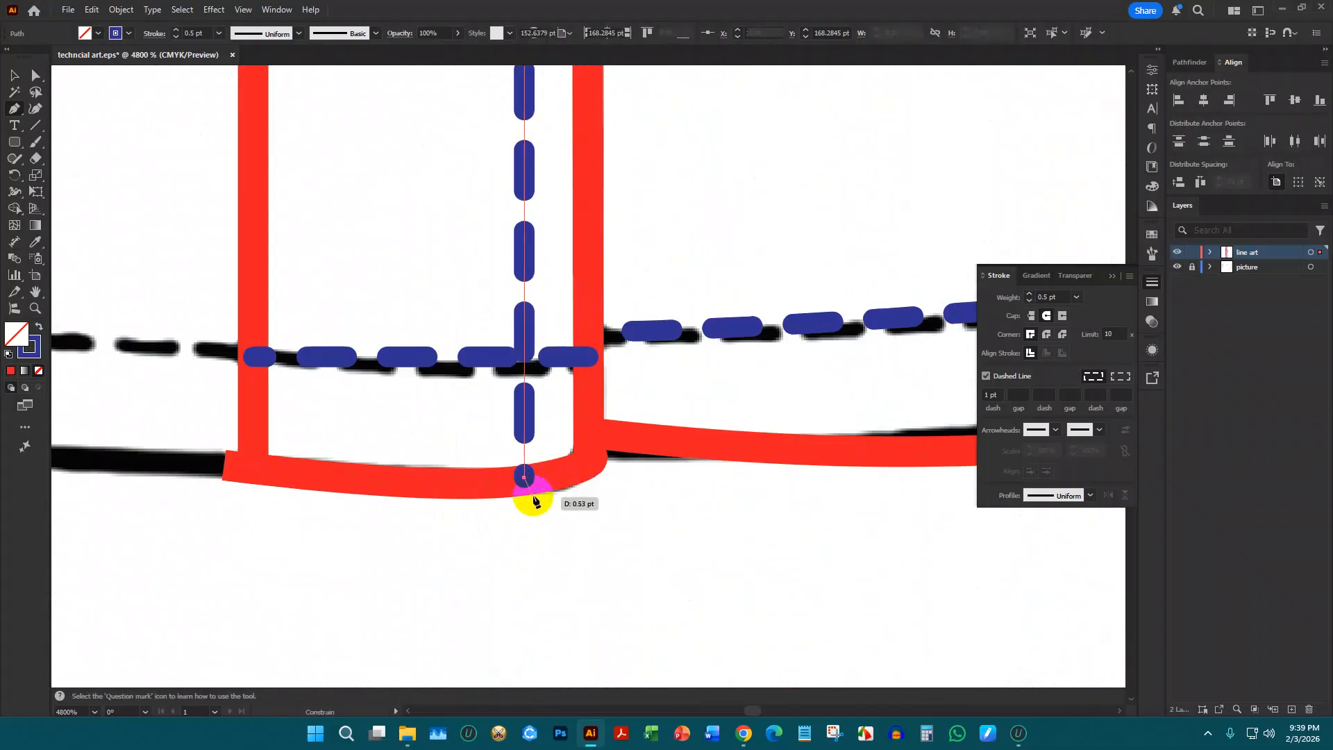
pyautogui.scroll(-5, 762, 458)
pyautogui.scroll(3, 486, 278)
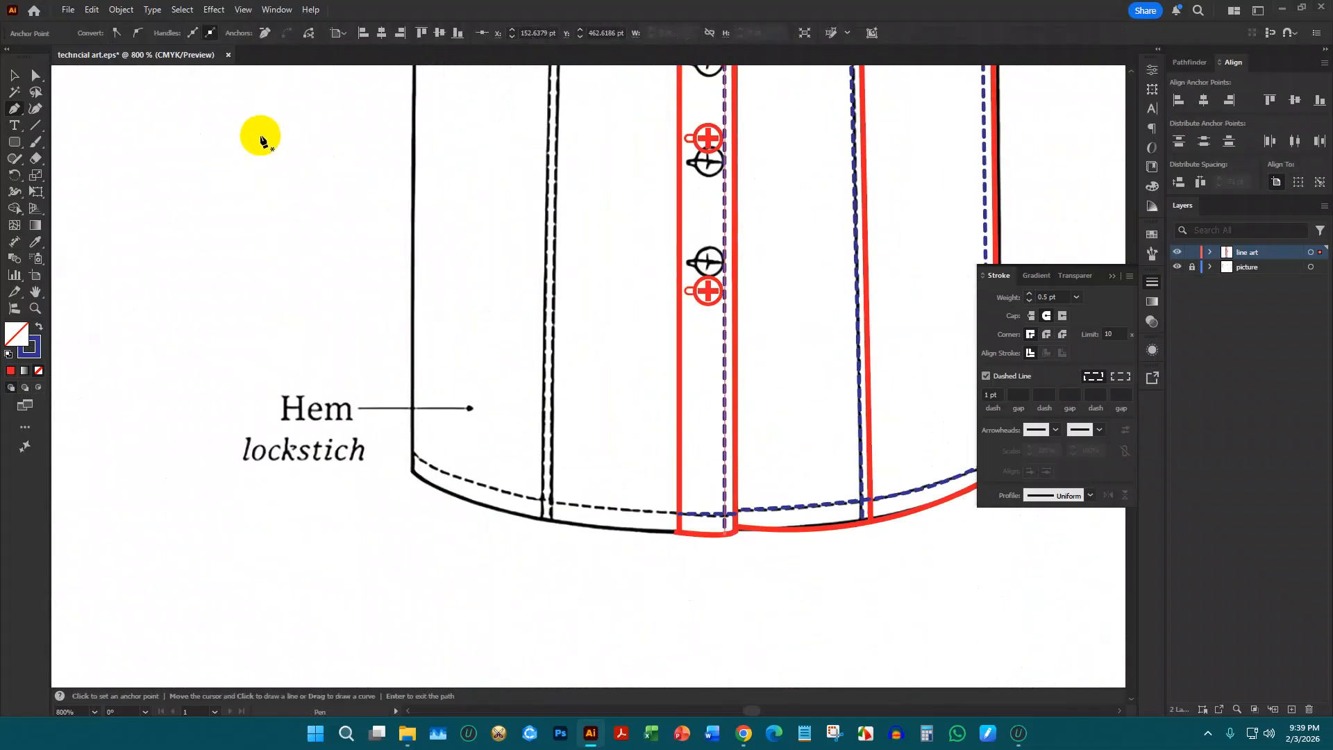
# Duplicate the dashed placket stitch line and place the copy just inside the placket's opposite edge
pyautogui.click(16, 76)
pyautogui.scroll(2, 717, 343)
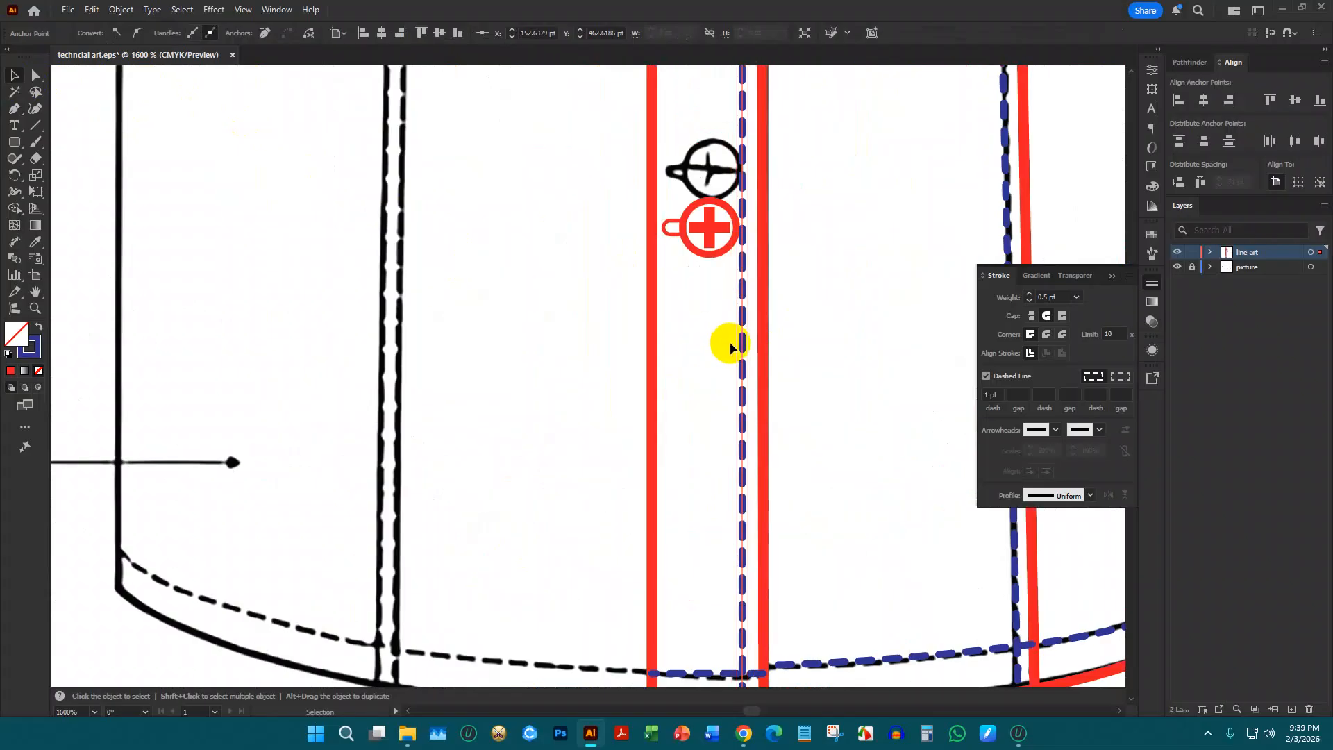
pyautogui.moveTo(743, 341); pyautogui.dragTo(668, 344)
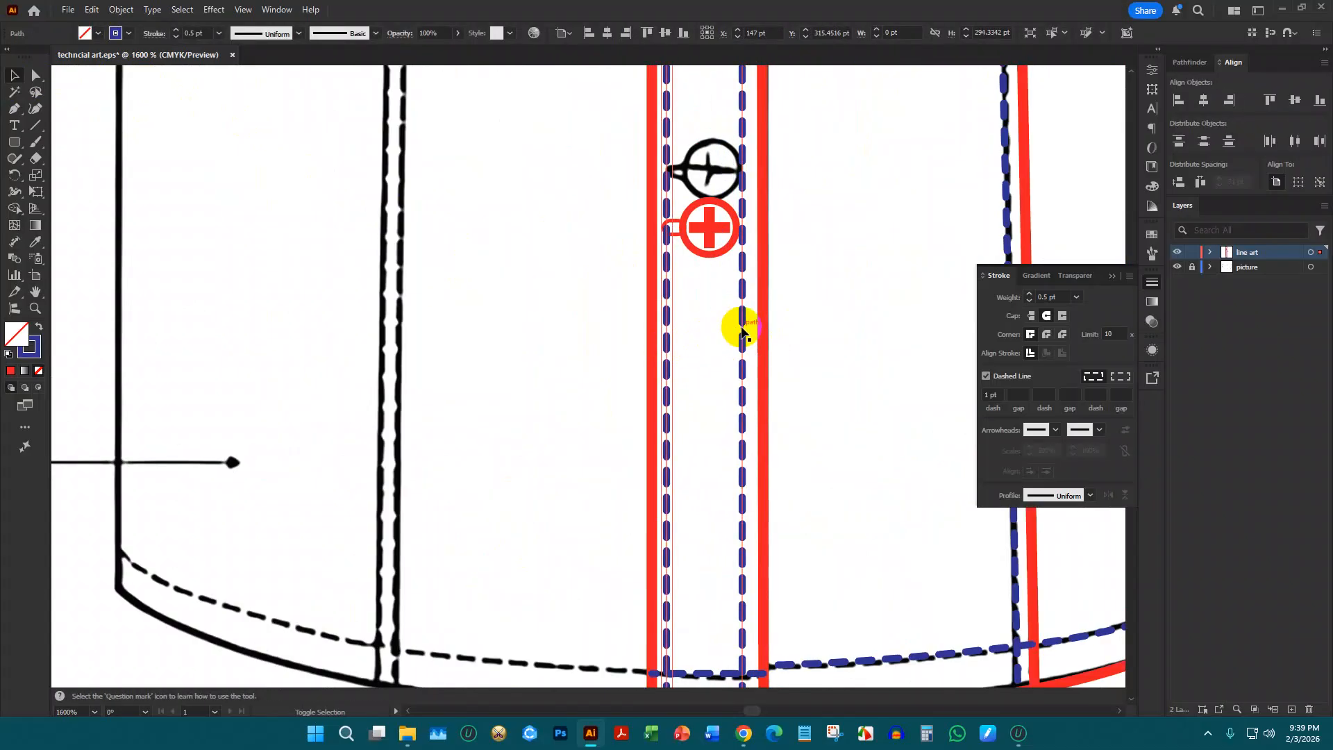
pyautogui.keyDown('shift'); pyautogui.click(743, 337); pyautogui.keyUp('shift')
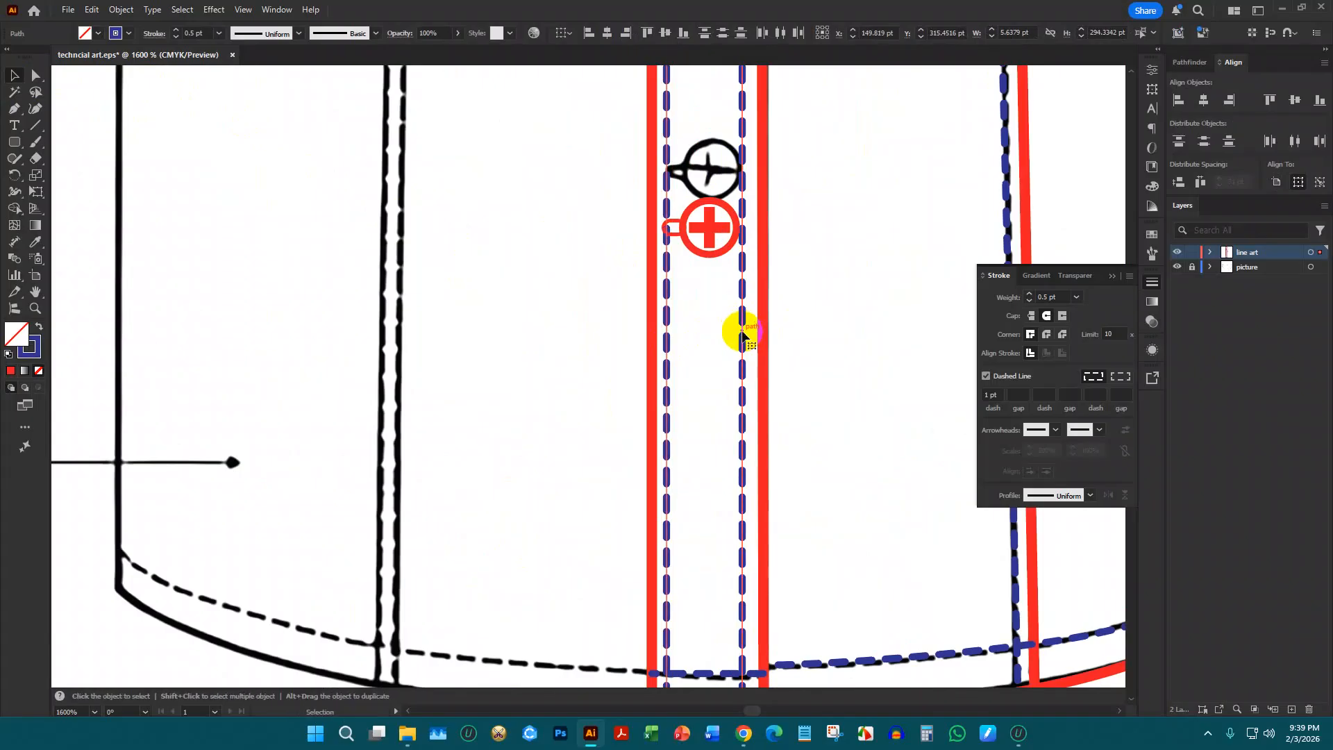
pyautogui.scroll(-3, 765, 322)
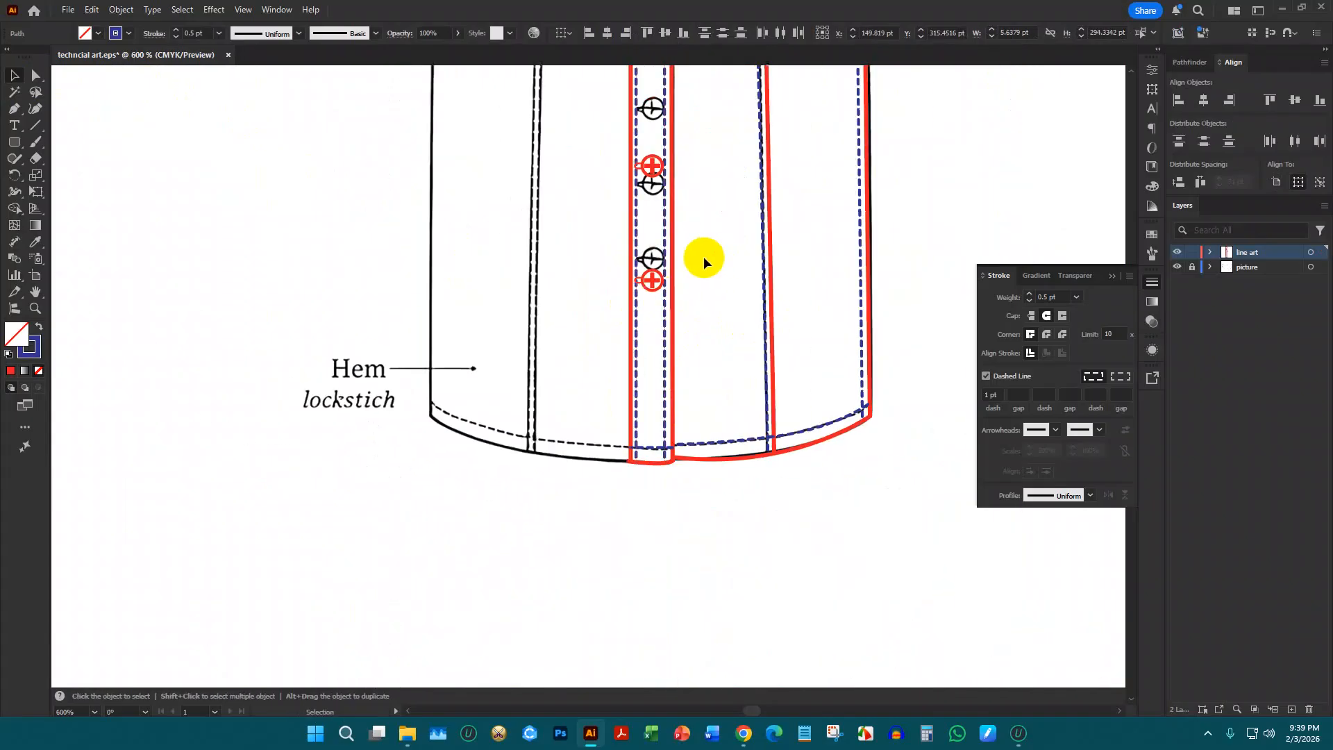
pyautogui.click(702, 257)
# Check both placket stitch lines from the skirt up to the waistband and put away the stroke settings
pyautogui.scroll(10, 690, 267)
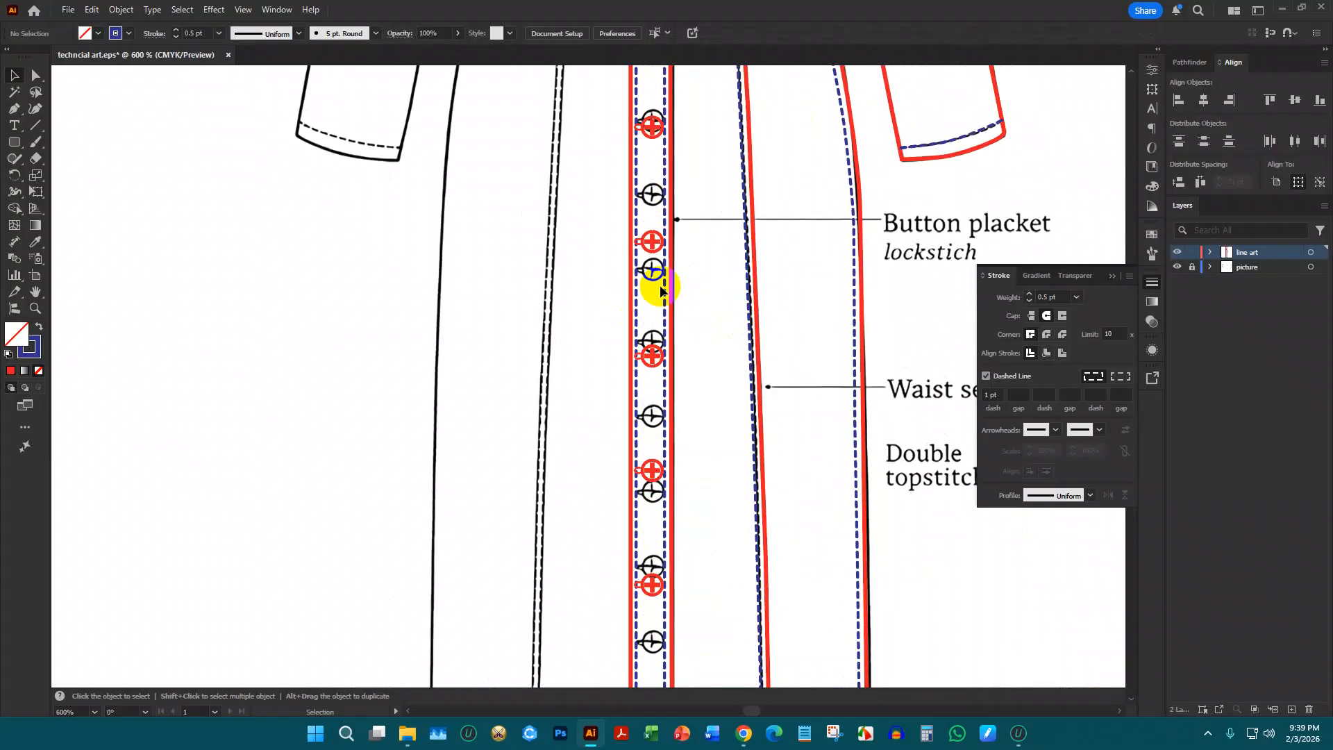
pyautogui.scroll(8, 649, 285)
pyautogui.scroll(4, 648, 155)
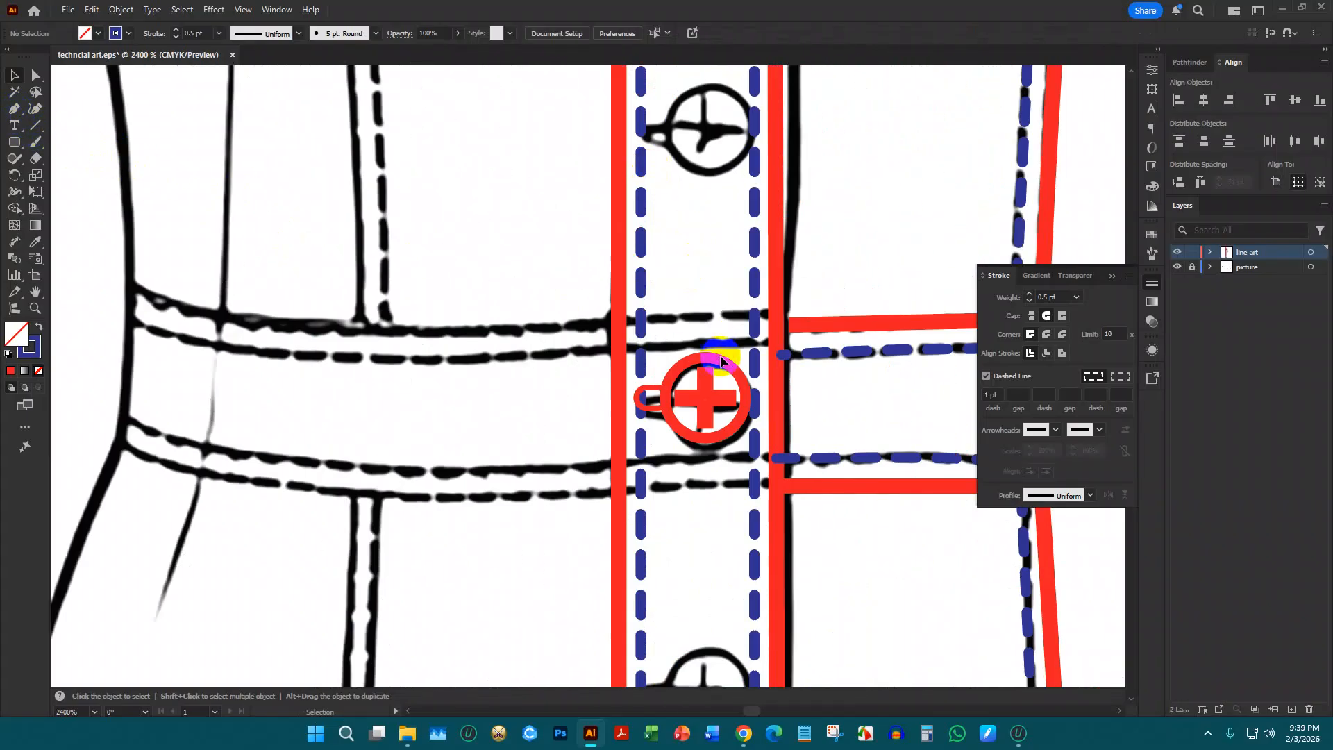
pyautogui.scroll(-4, 543, 368)
pyautogui.scroll(-4, 345, 352)
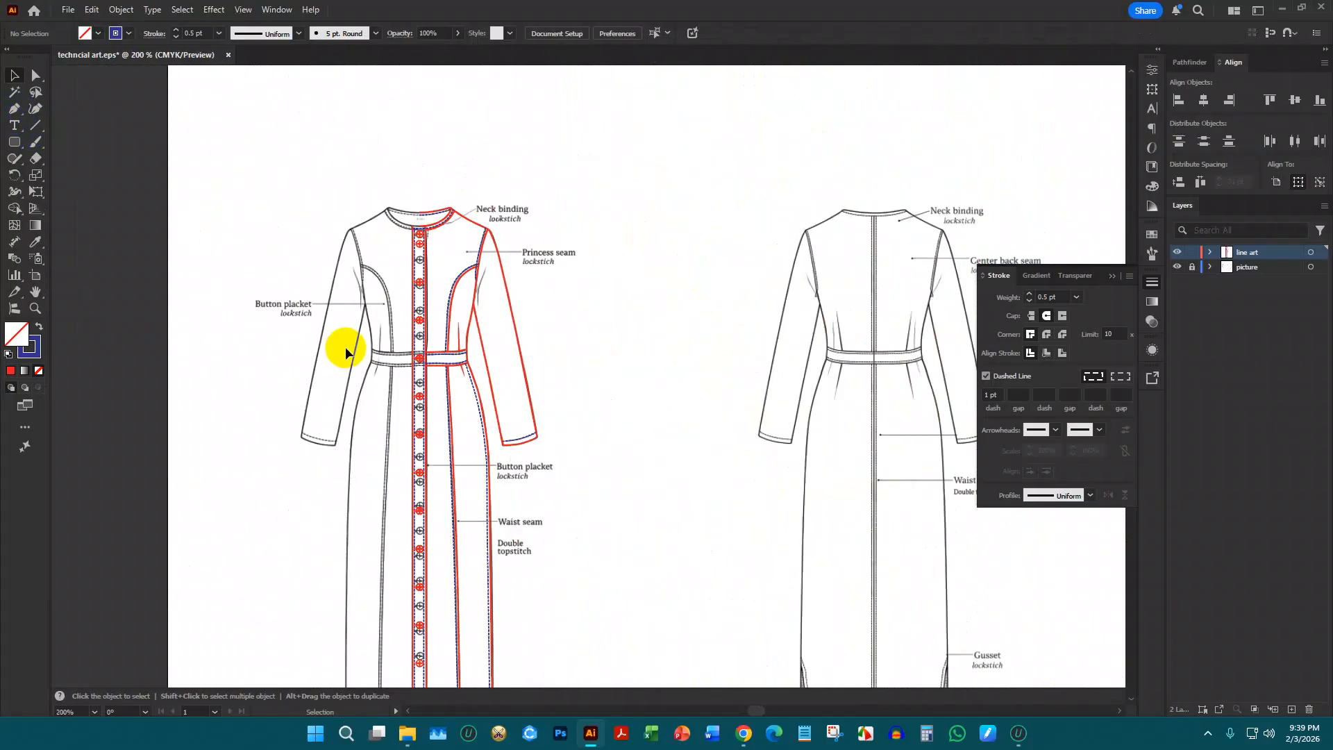
pyautogui.click(1112, 278)
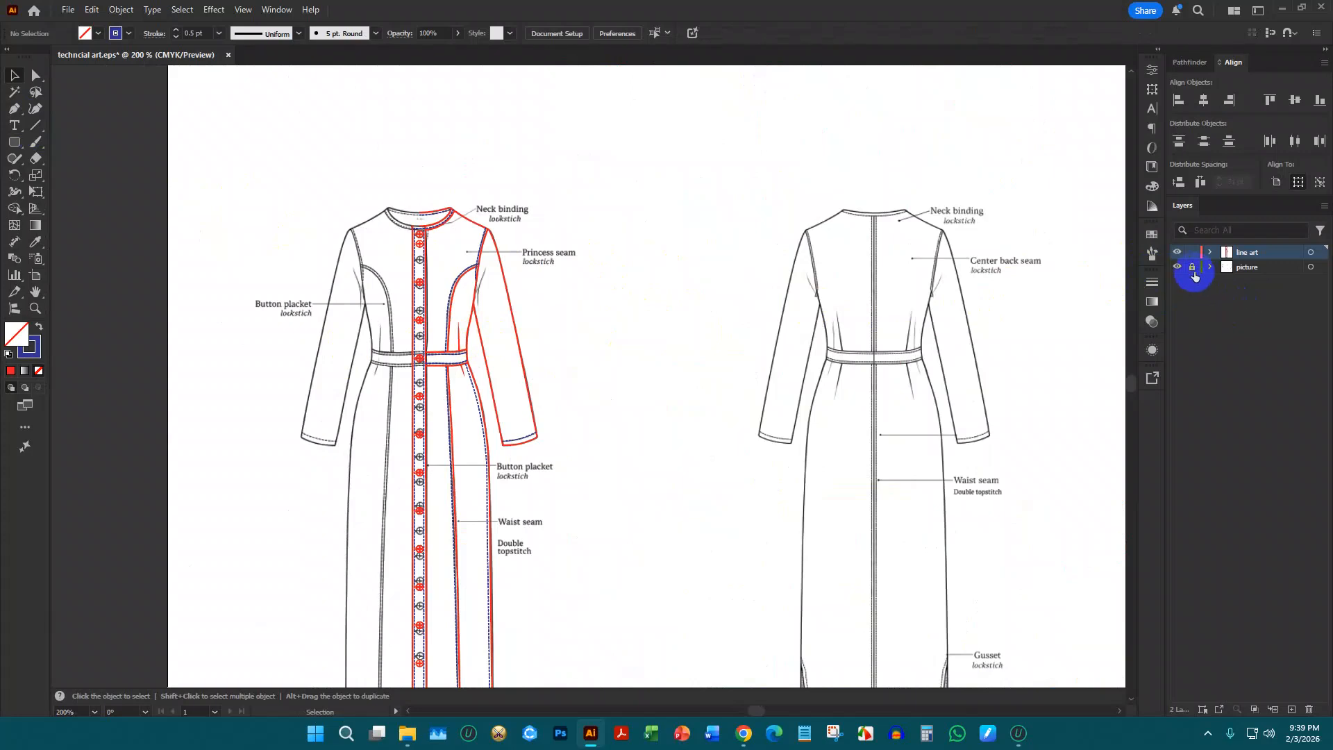
# Unlock the picture layer and move its three reference drawings together to the left, away from the traced line art
pyautogui.scroll(3, 348, 273)
pyautogui.scroll(-3, 368, 327)
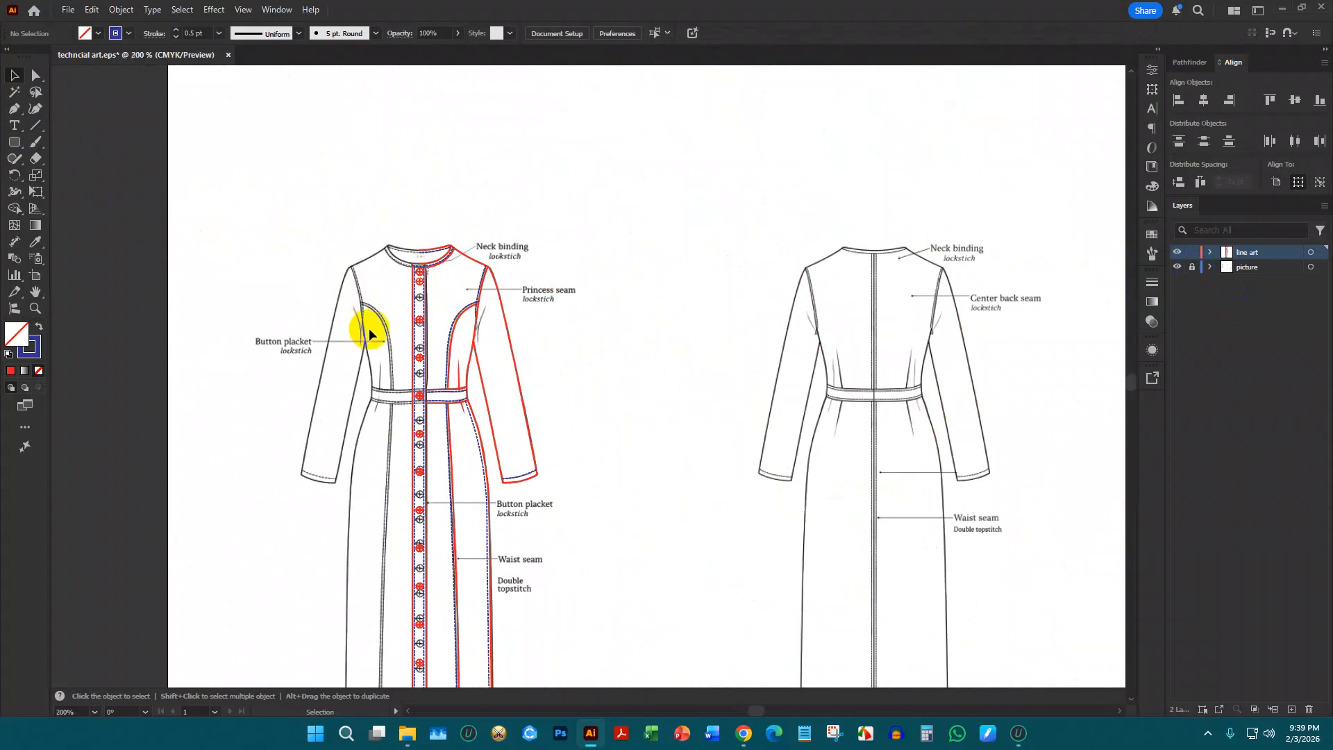
pyautogui.scroll(-3, 702, 283)
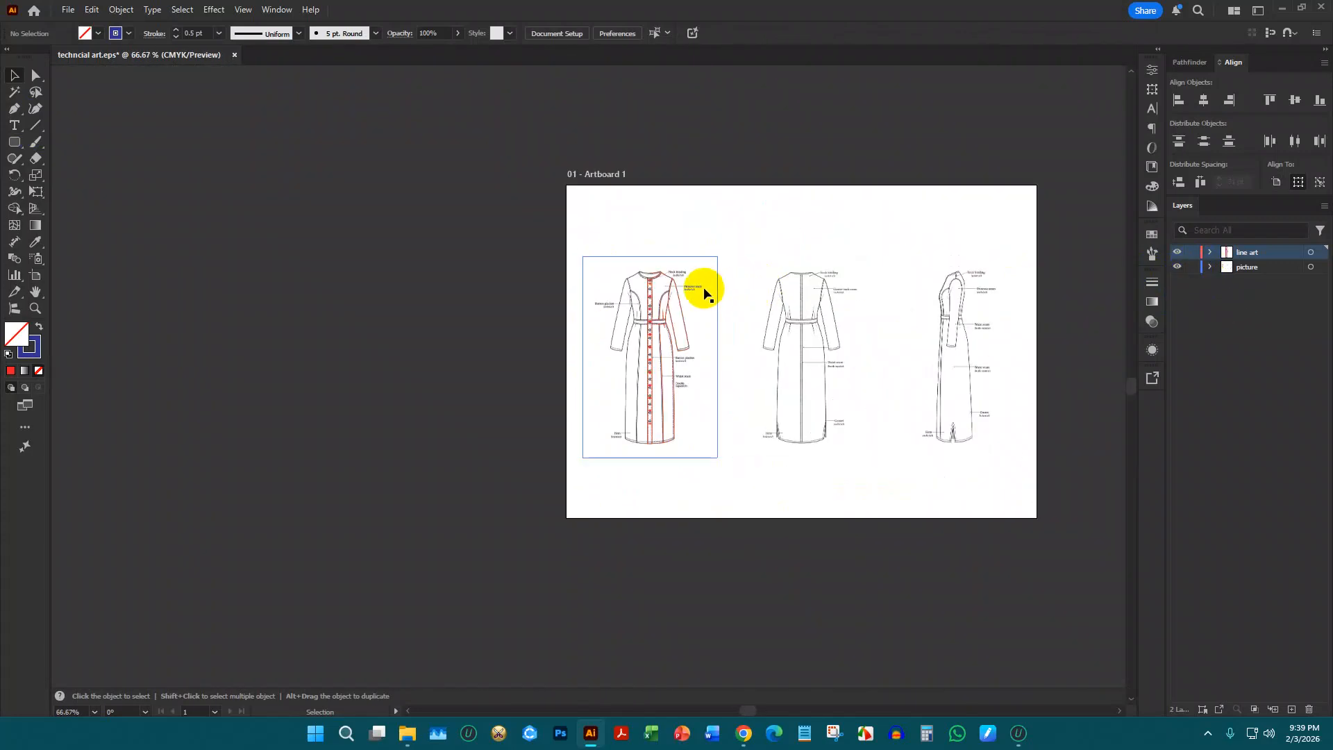
pyautogui.moveTo(705, 281); pyautogui.dragTo(619, 284)
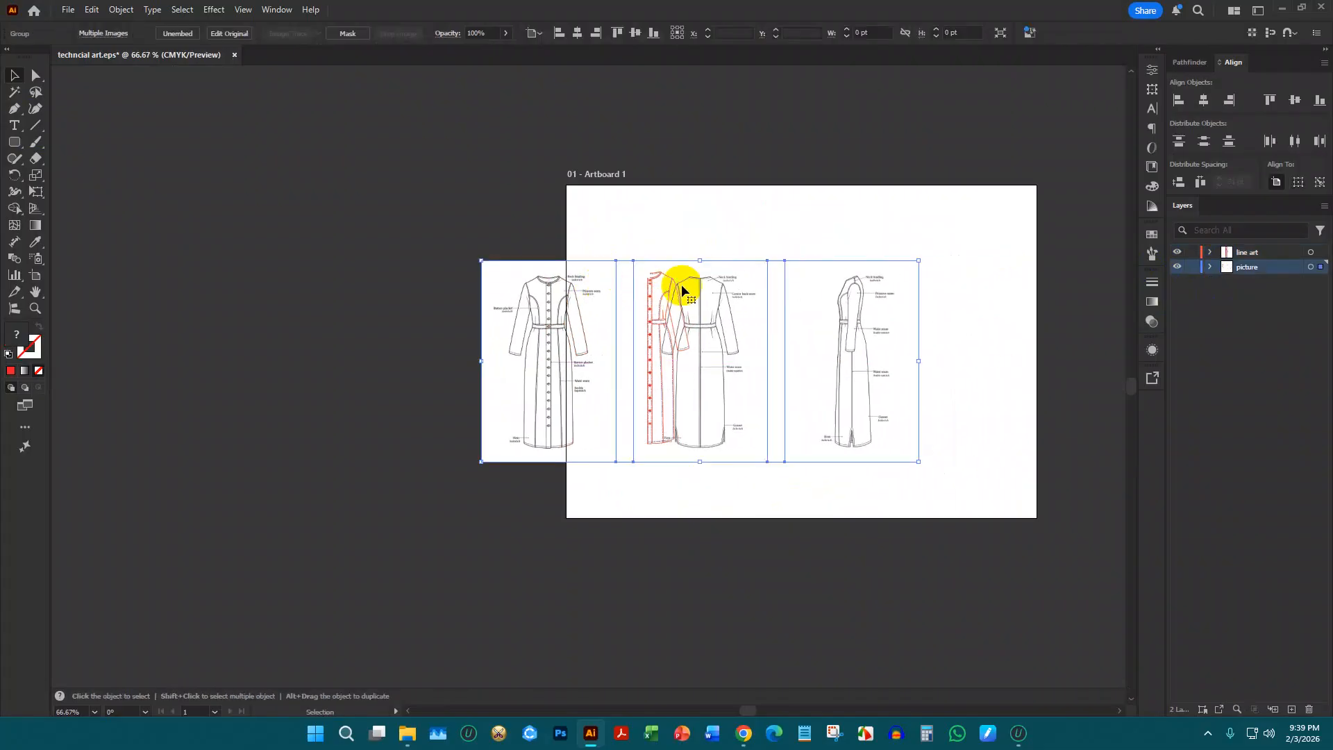
# Undo the joint move of the three reference drawings and duplicate the front dress picture beside the artboard
pyautogui.hotkey('ctrl', 'z')
pyautogui.rightClick(729, 293)
pyautogui.click(707, 489)
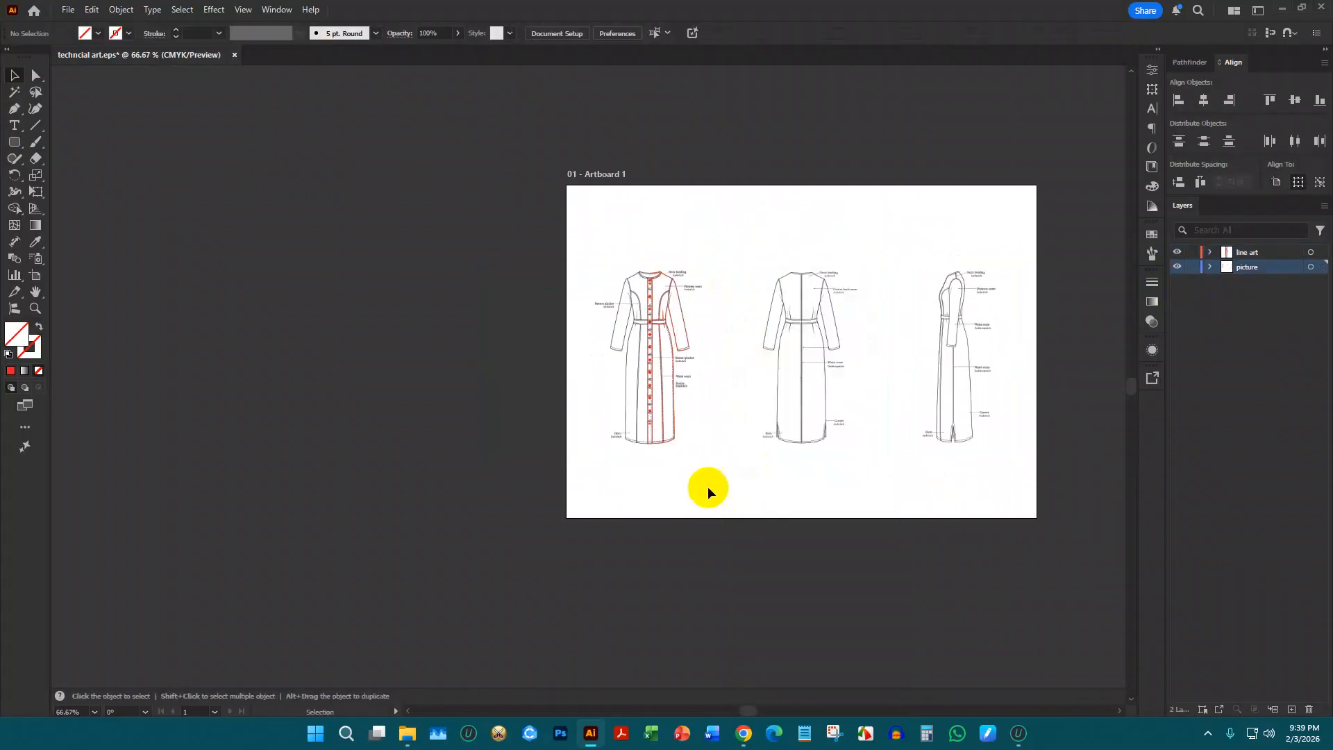
pyautogui.moveTo(700, 452); pyautogui.dragTo(538, 423)
pyautogui.keyDown('alt'); pyautogui.scroll(2, 625, 354); pyautogui.keyUp('alt')
pyautogui.hotkey('ctrl', 'z')
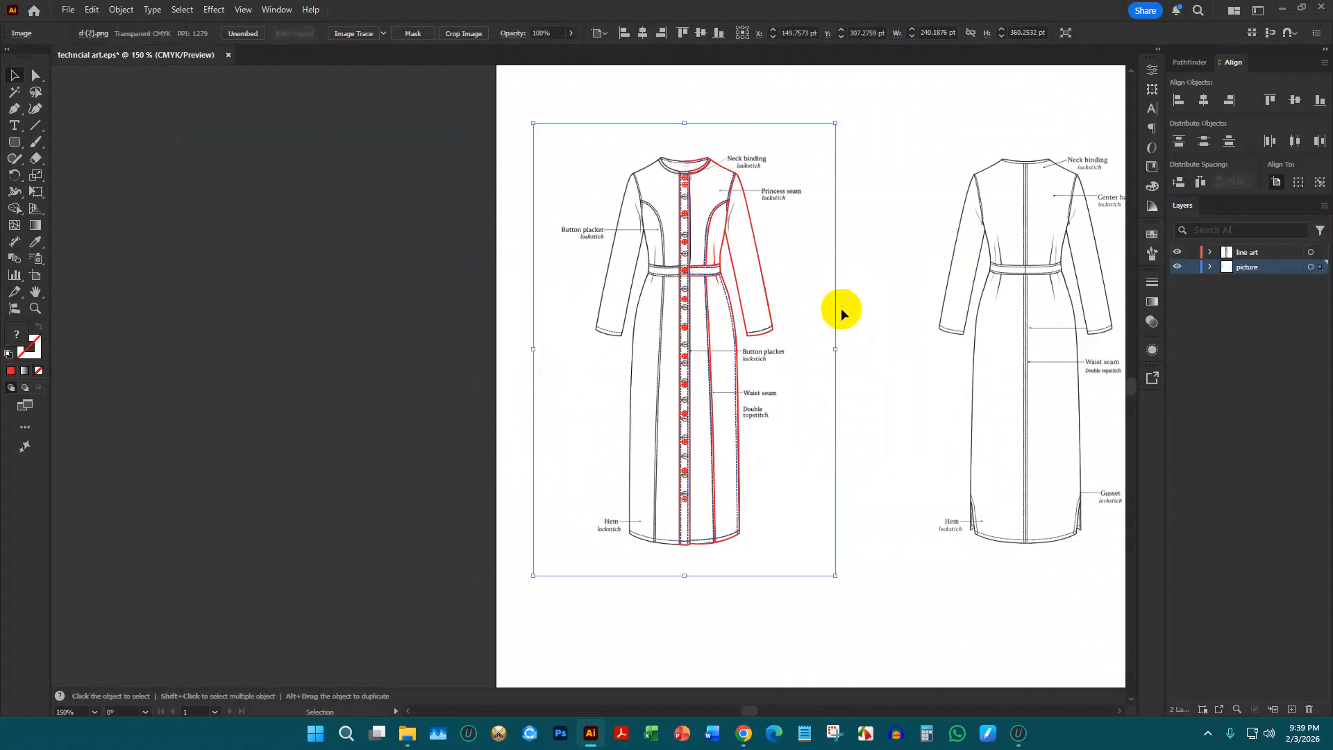
pyautogui.moveTo(818, 306); pyautogui.dragTo(461, 311)
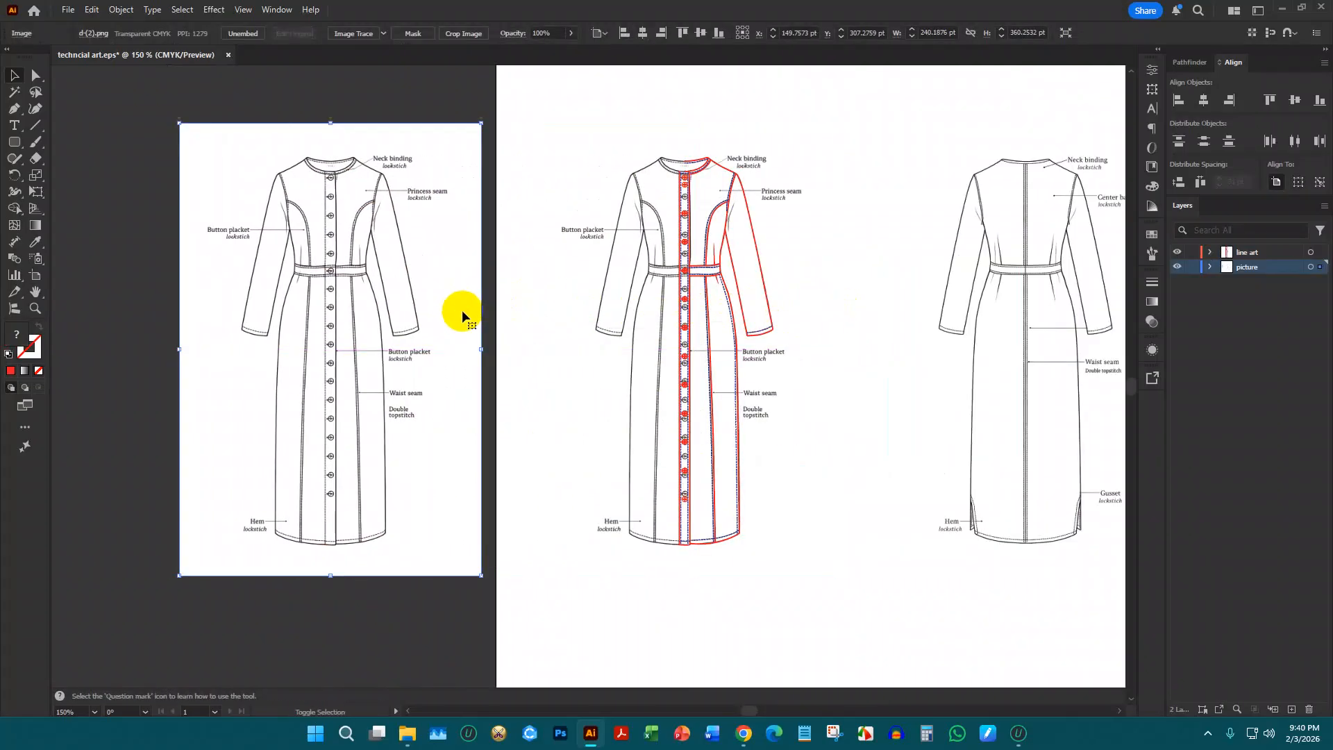
# Lower the opacity of the front dress picture beneath the traced line art to 11%
pyautogui.click(759, 198)
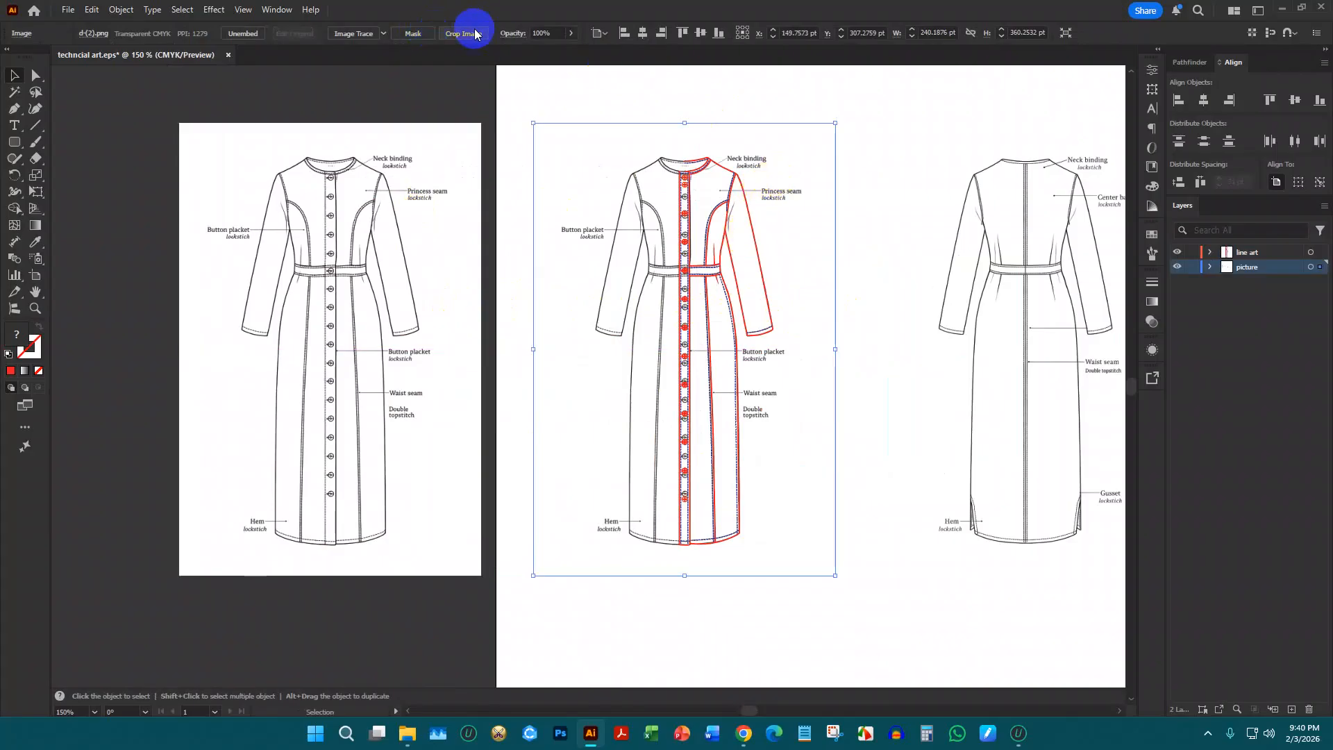
pyautogui.click(568, 30)
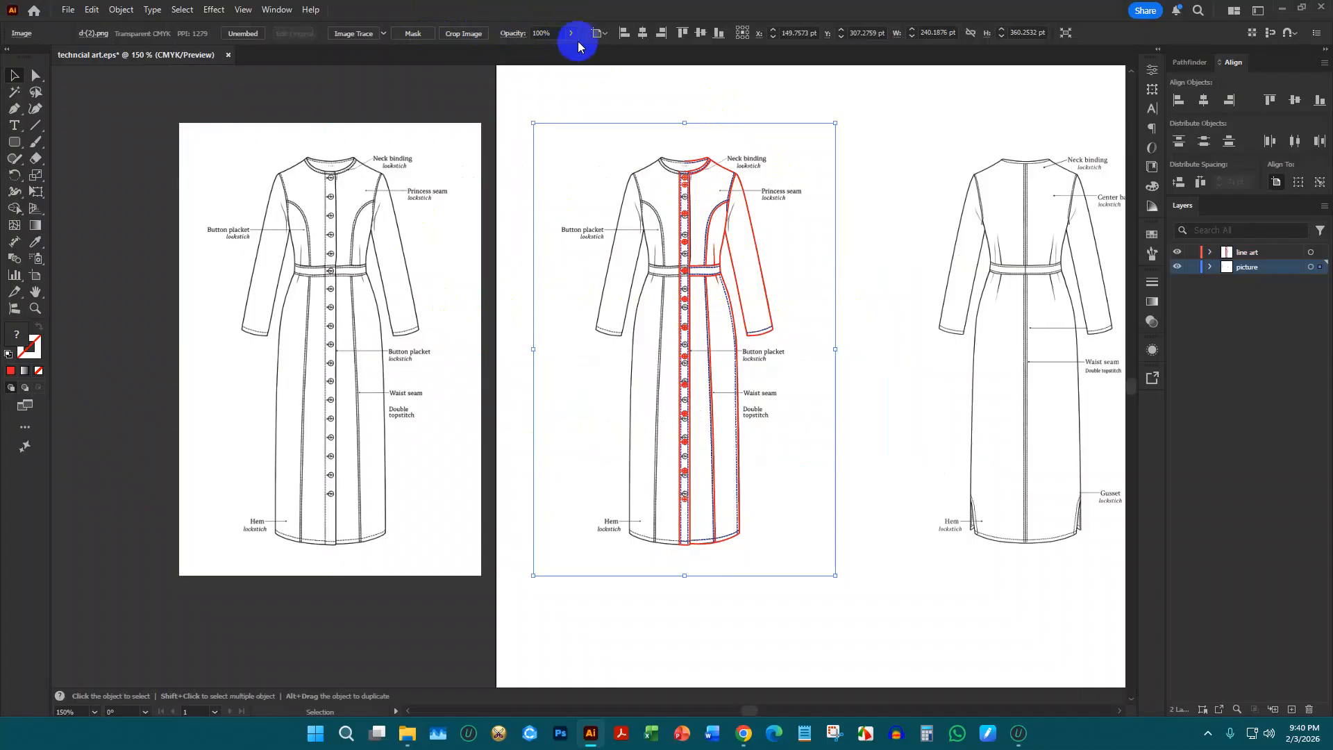
pyautogui.moveTo(566, 54); pyautogui.dragTo(526, 54)
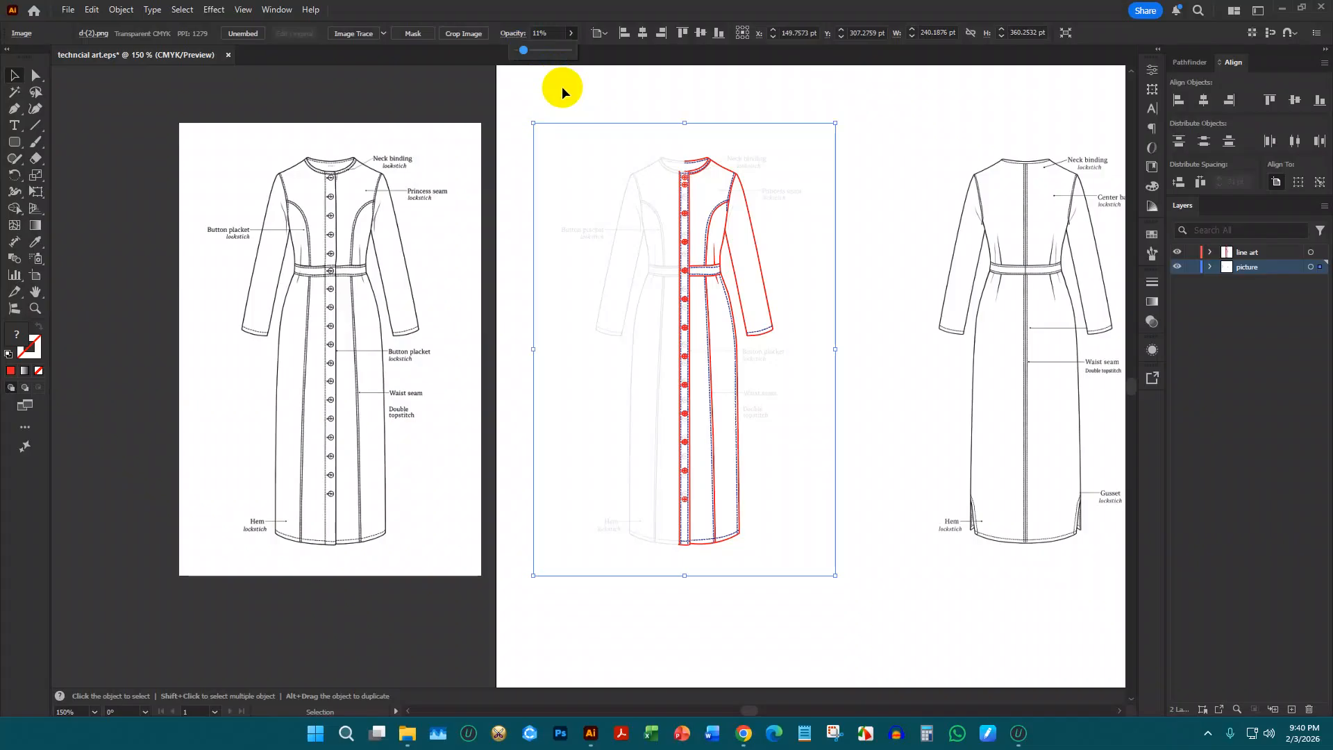
pyautogui.click(810, 414)
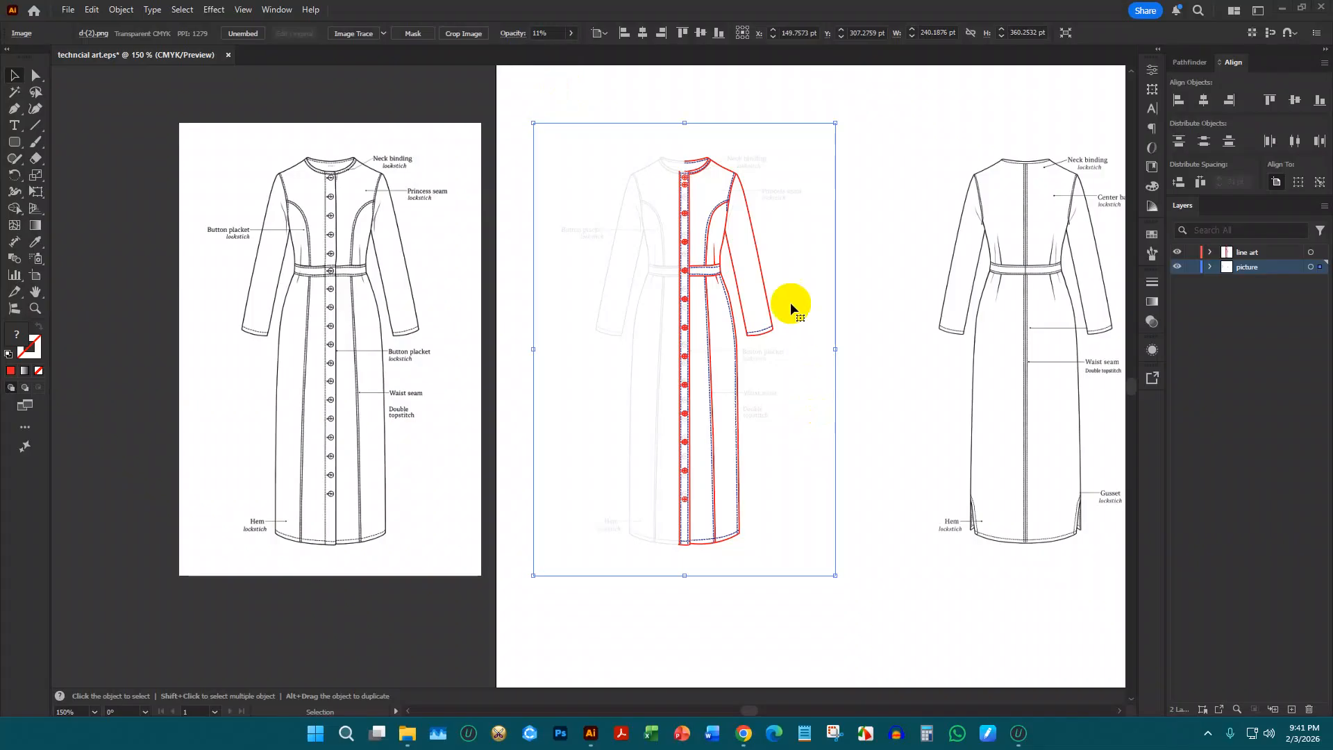
# Compare the traced seams and stitching with the faded picture, and lock the picture layer
pyautogui.scroll(3, 882, 203)
pyautogui.scroll(-2, 869, 236)
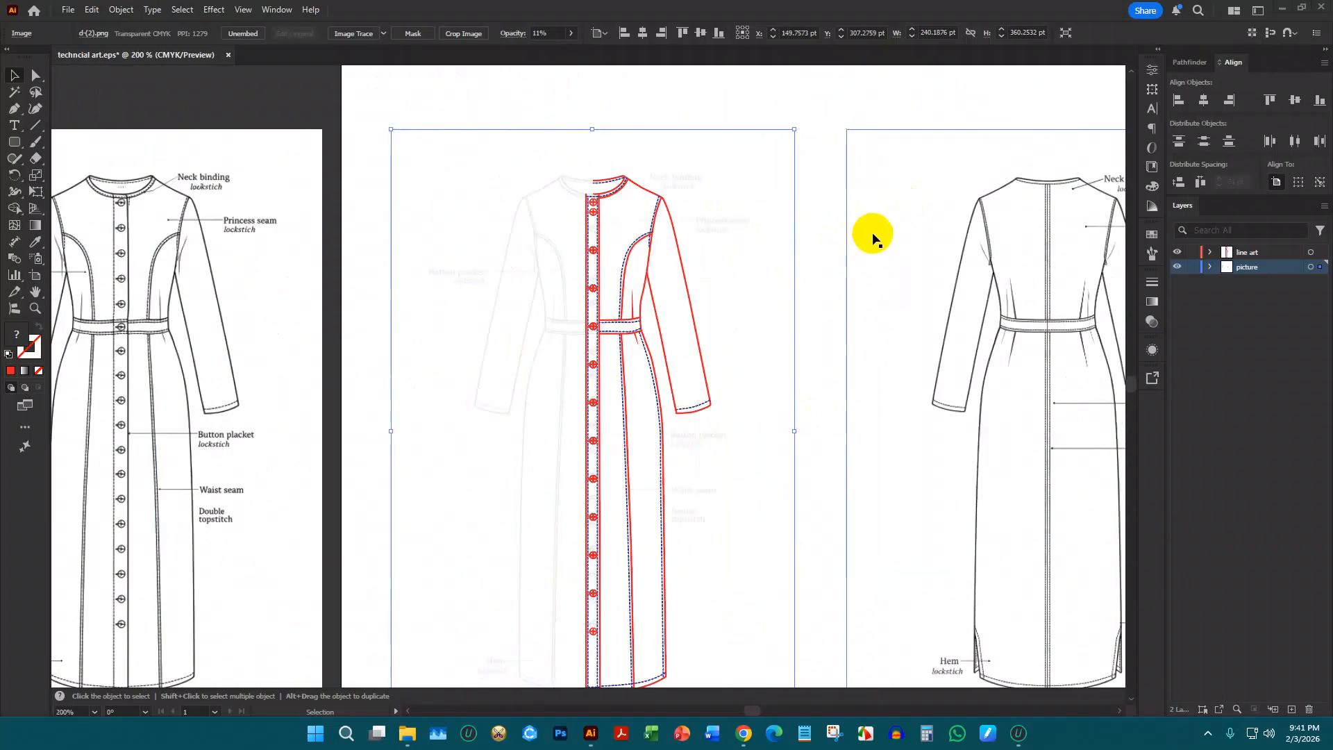
pyautogui.scroll(2, 638, 212)
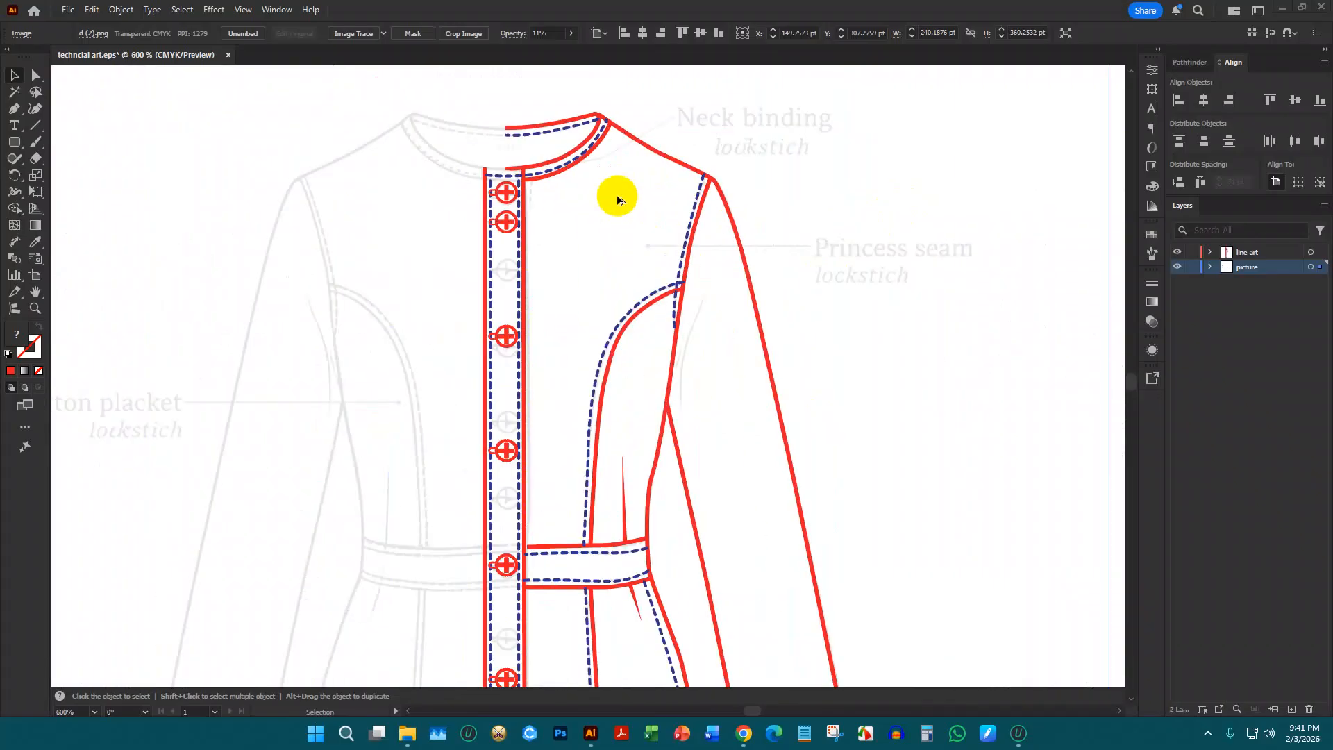
pyautogui.scroll(-2, 616, 197)
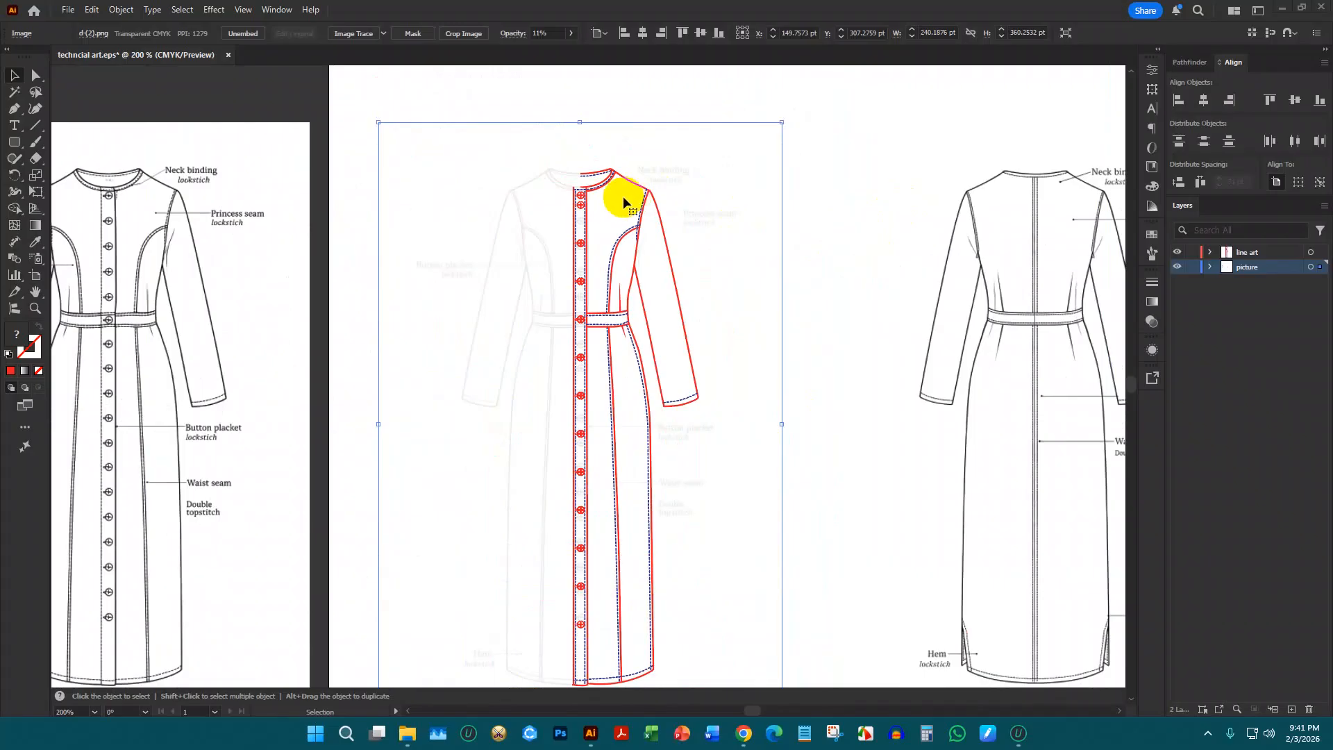
pyautogui.scroll(3, 625, 196)
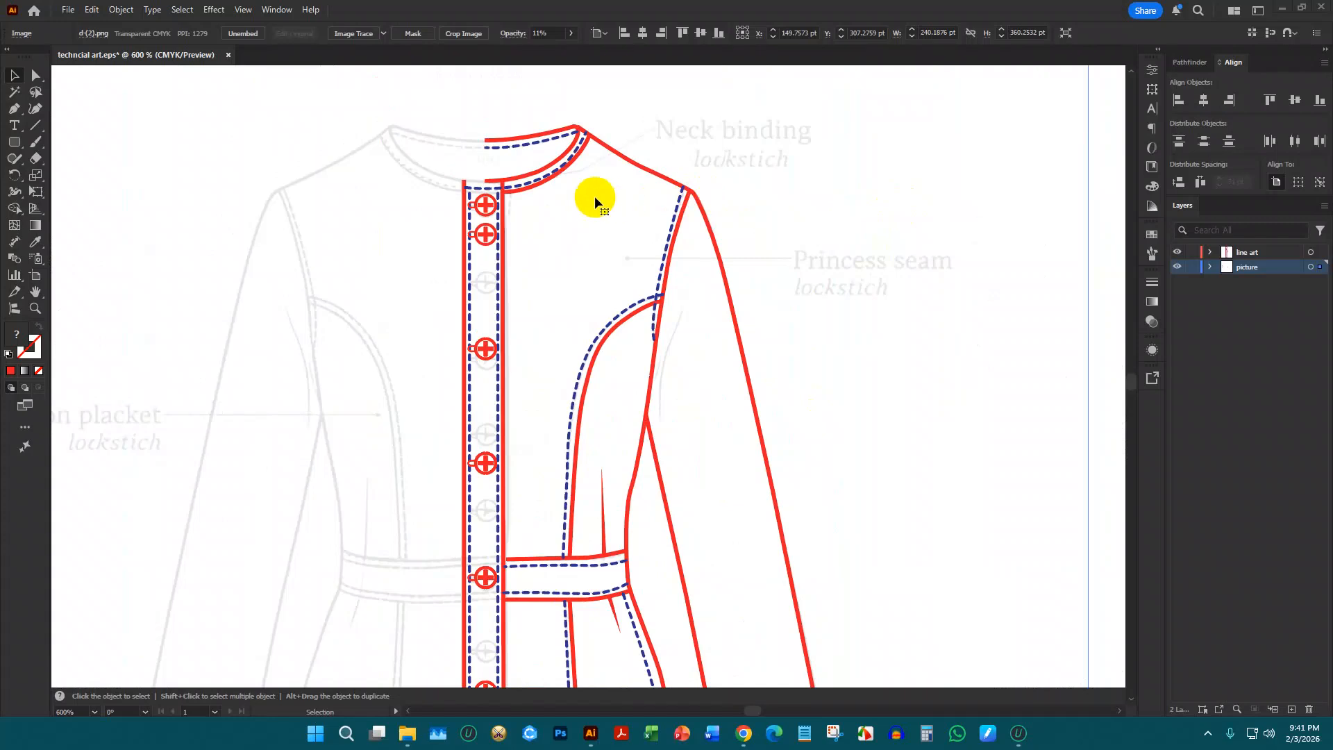
pyautogui.scroll(-3, 830, 183)
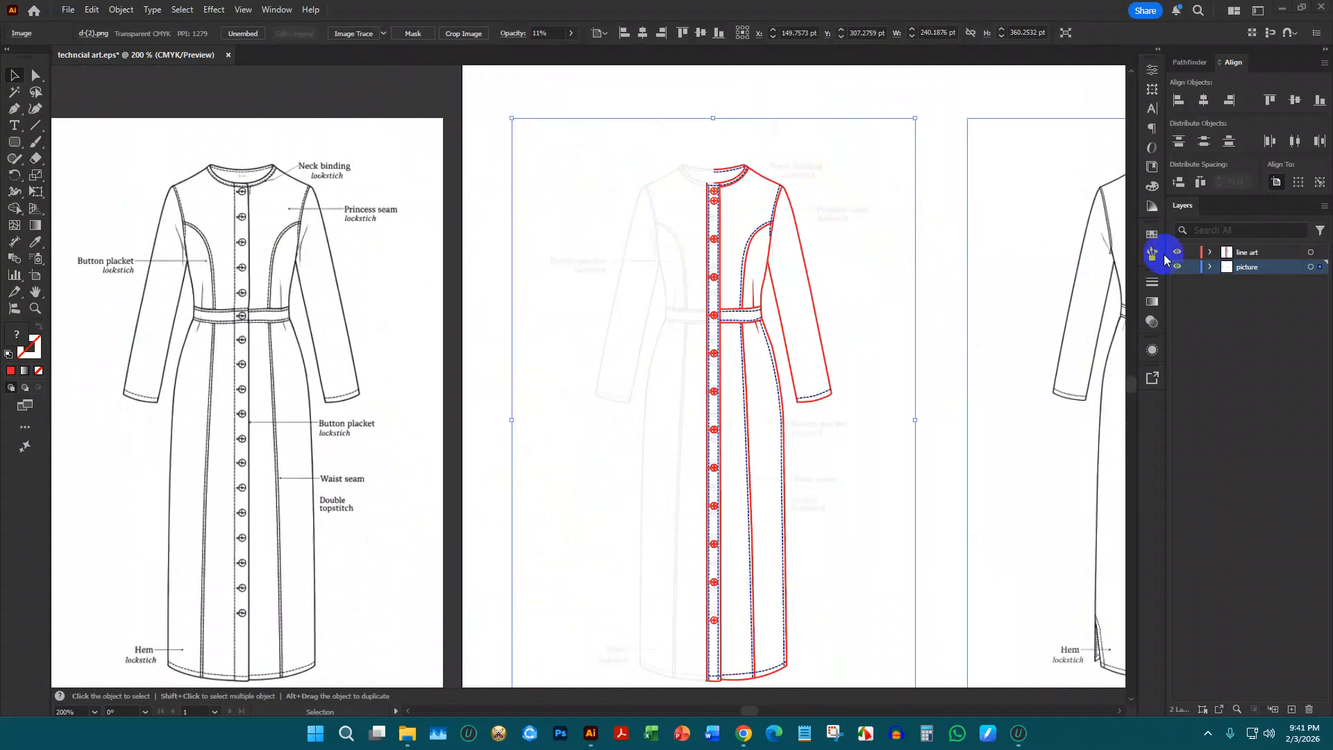
pyautogui.click(1185, 270)
# Select the whole traced half of the front dress with its placket and group it
pyautogui.scroll(-2, 701, 152)
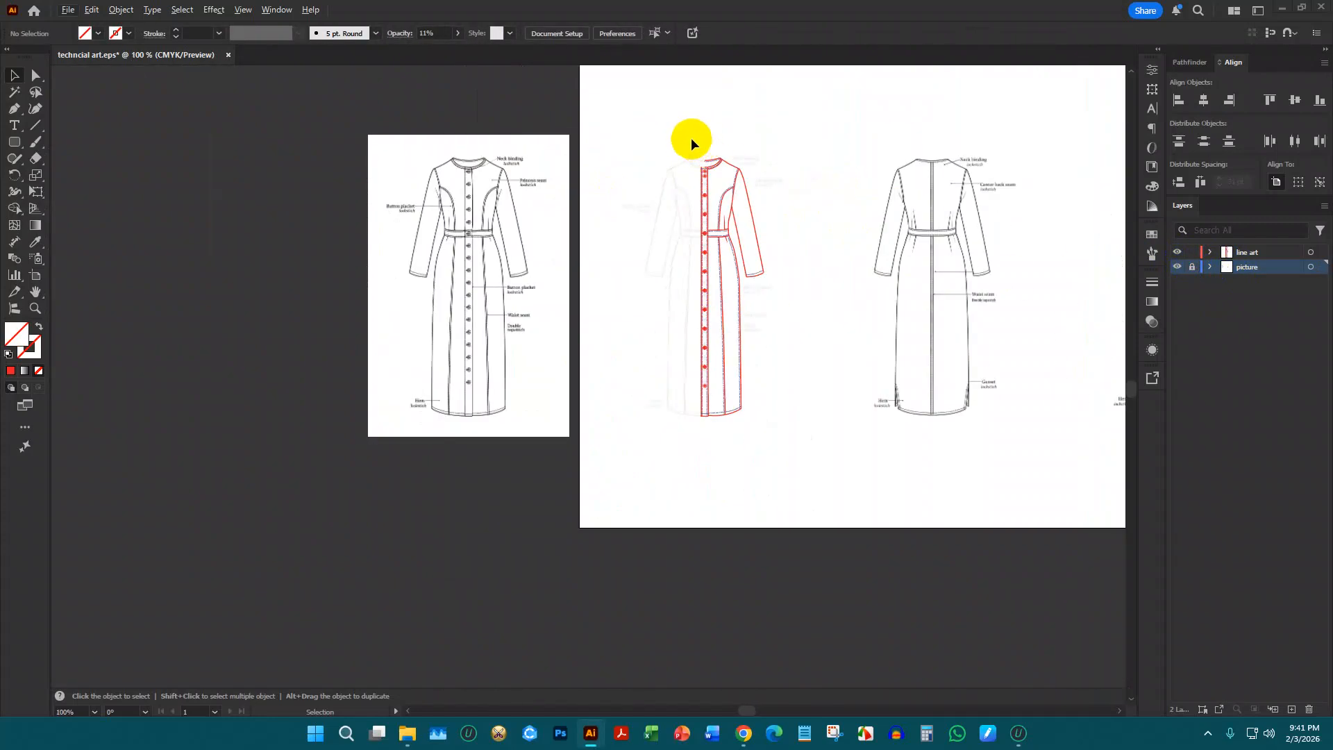
pyautogui.moveTo(687, 139); pyautogui.dragTo(798, 500)
pyautogui.scroll(3, 791, 340)
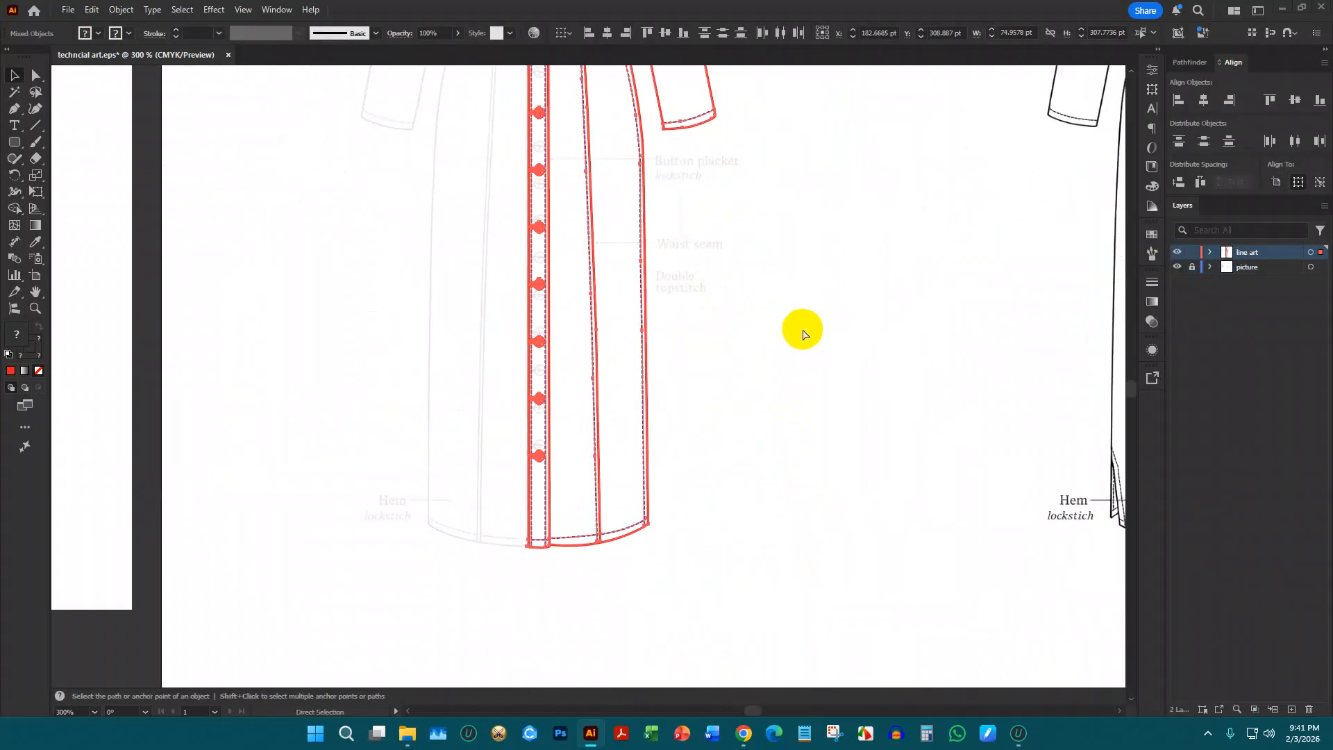
pyautogui.hotkey('ctrl', 'g')
# Reflect a copy of the grouped half dress about the vertical axis and move it to the left of the original half
pyautogui.scroll(2, 801, 328)
pyautogui.scroll(-1, 870, 322)
pyautogui.scroll(1, 743, 198)
pyautogui.rightClick(726, 195)
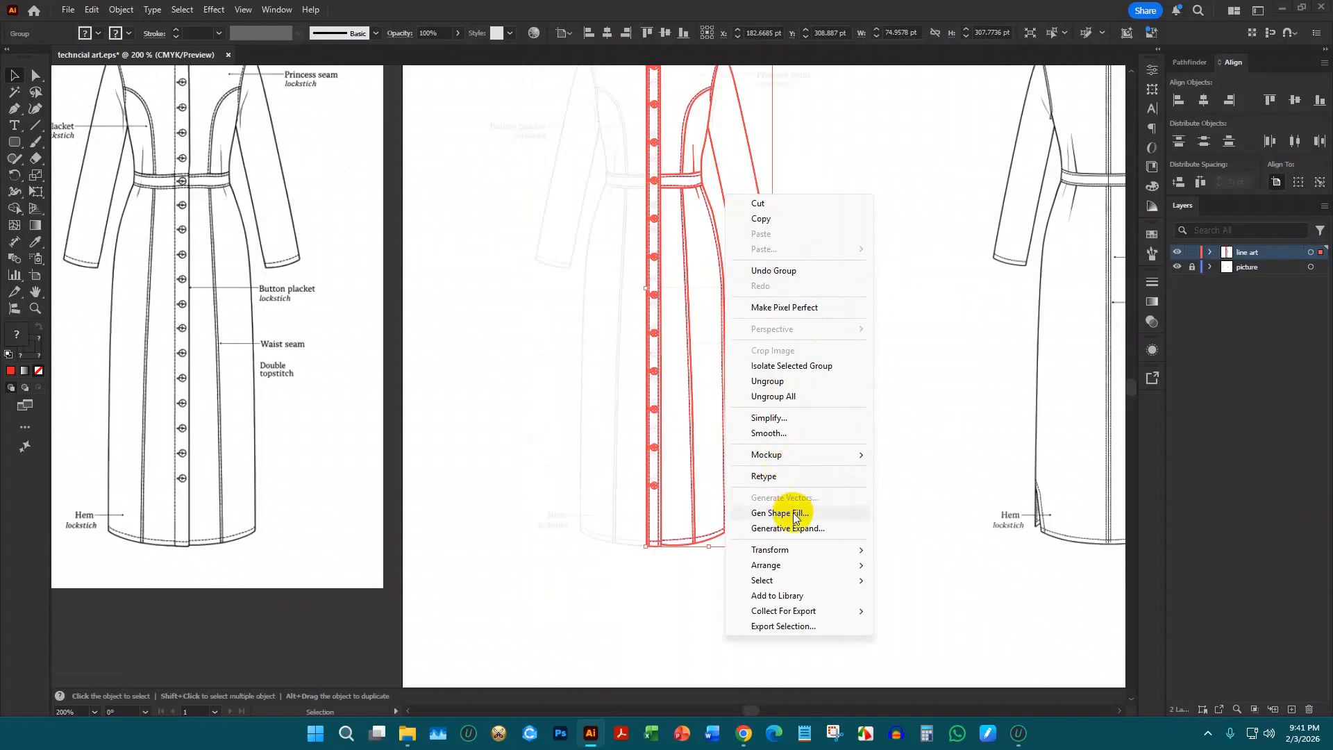
pyautogui.moveTo(796, 550)
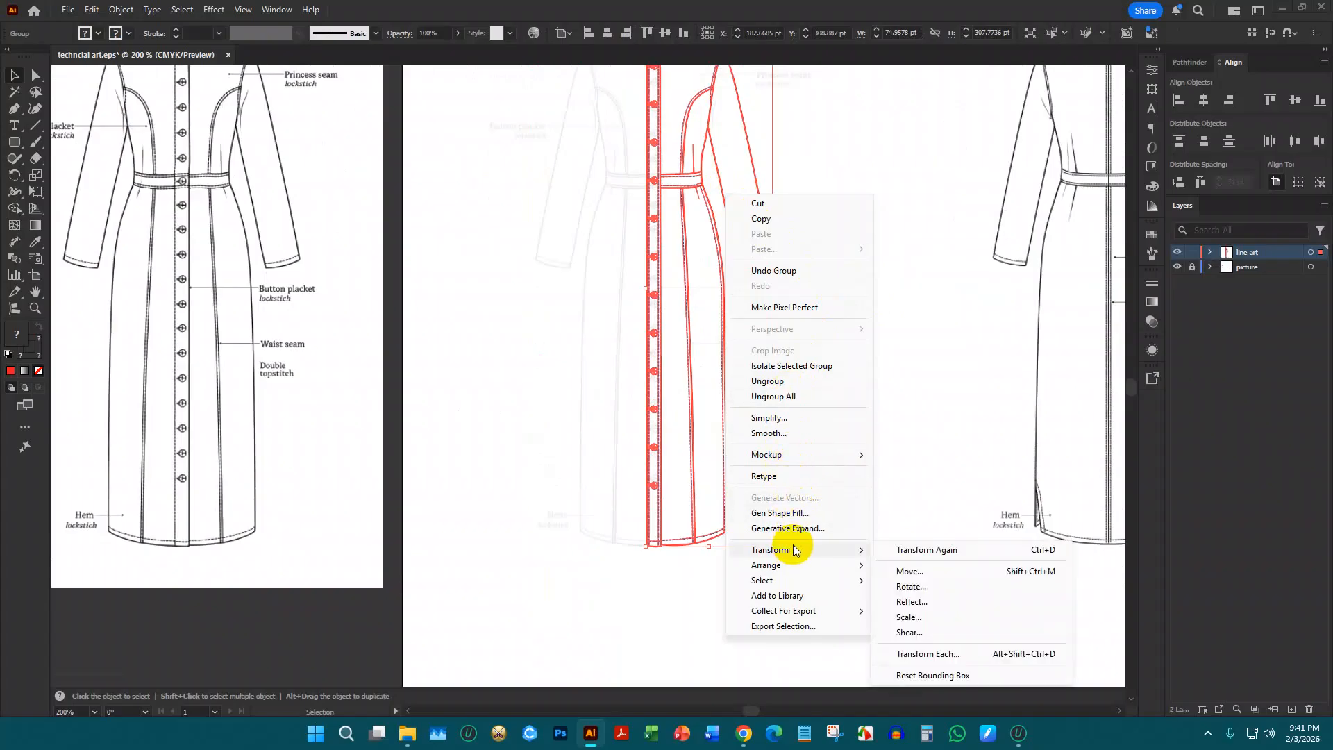
pyautogui.click(932, 602)
pyautogui.click(861, 413)
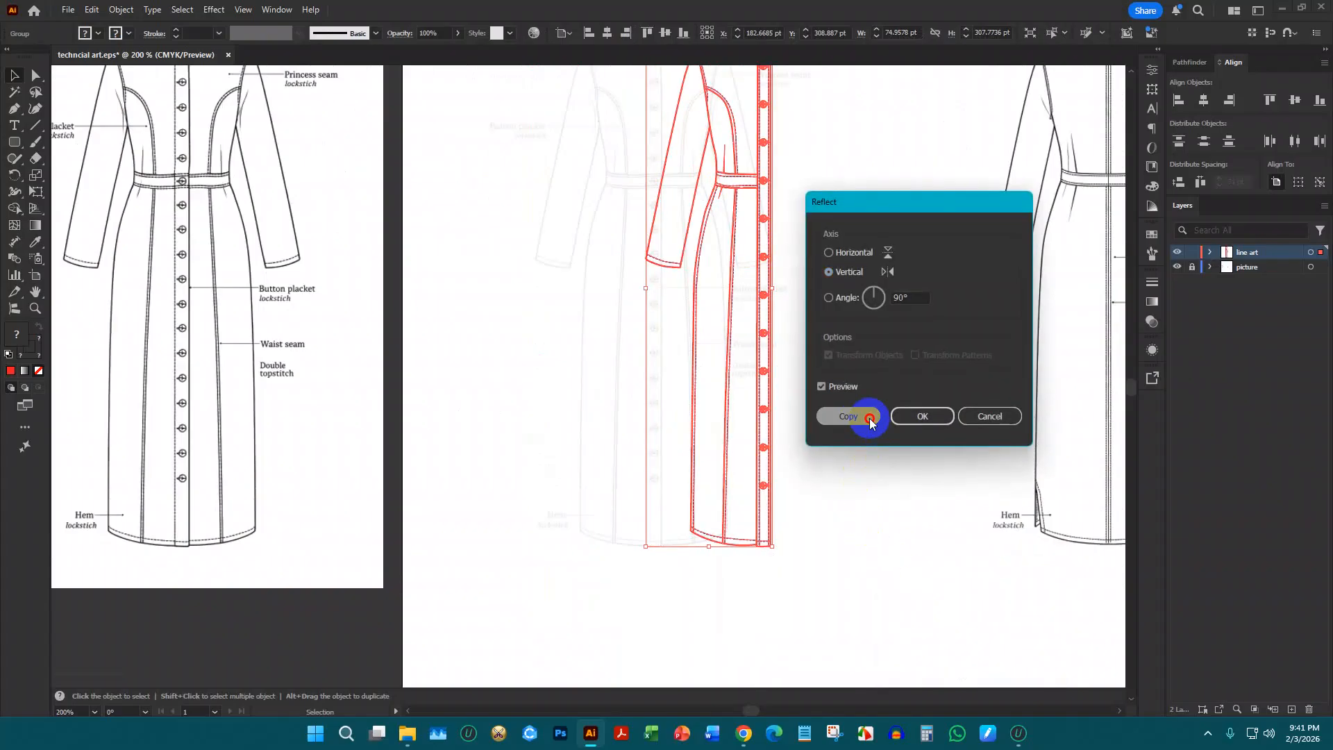
pyautogui.scroll(1, 789, 371)
pyautogui.scroll(1, 789, 371)
pyautogui.moveTo(753, 167); pyautogui.dragTo(613, 167)
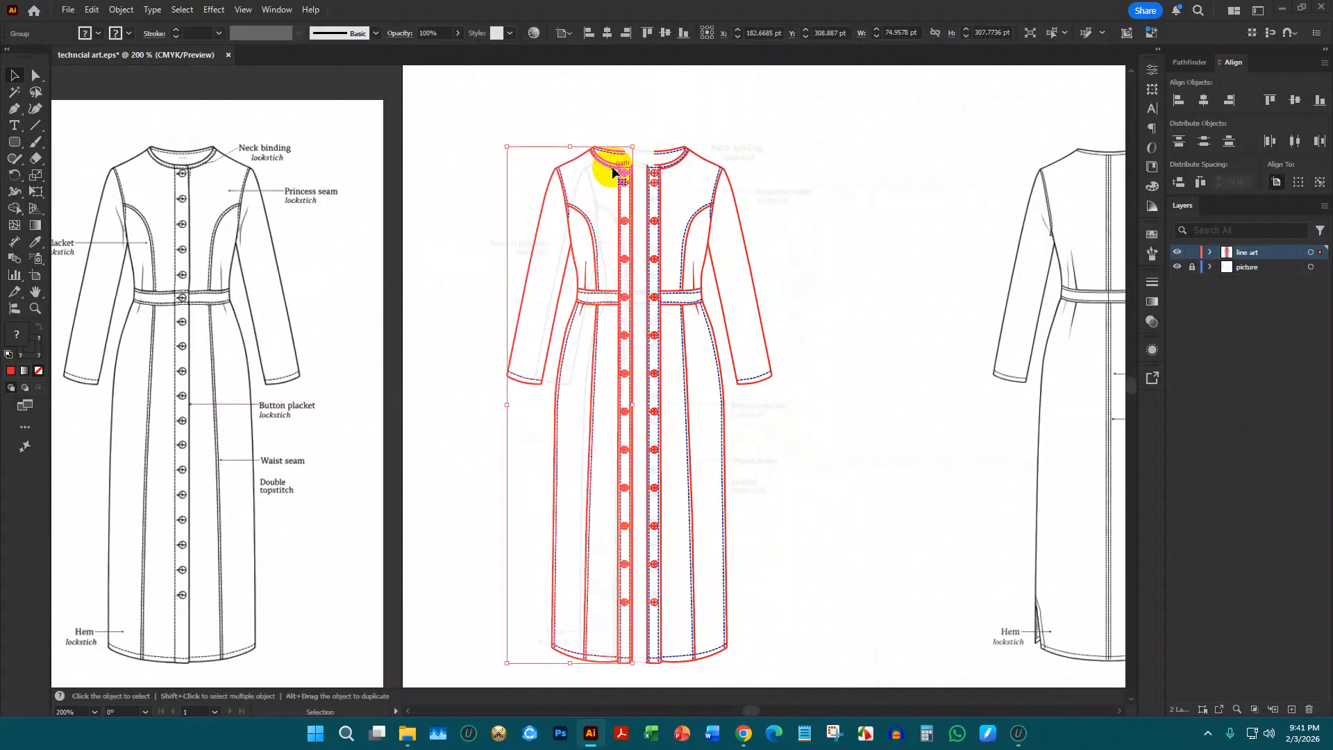
# Ungroup the mirrored half of the dress and clear the selection
pyautogui.scroll(3, 613, 167)
pyautogui.rightClick(675, 159)
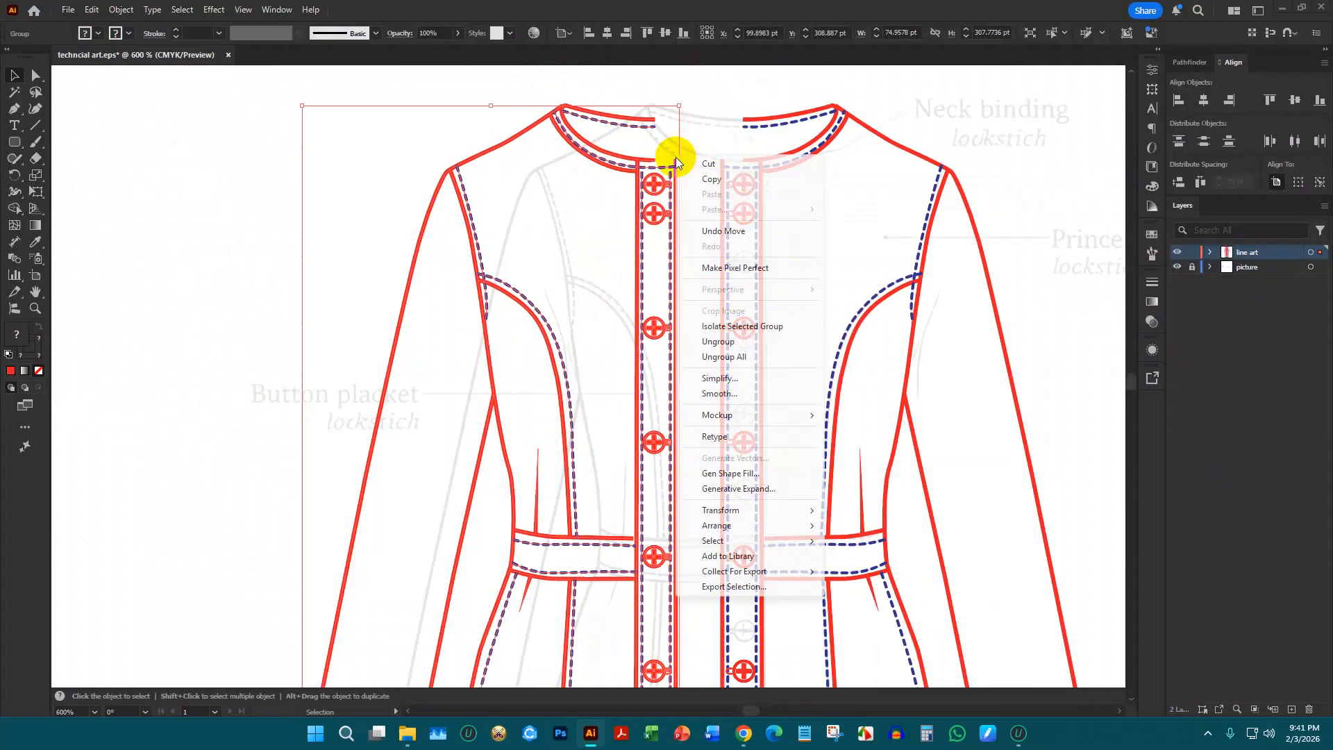
pyautogui.click(727, 341)
pyautogui.click(697, 219)
# Delete the duplicate placket's red edges and blue dashed stitch lines from the mirrored half
pyautogui.scroll(-1, 660, 251)
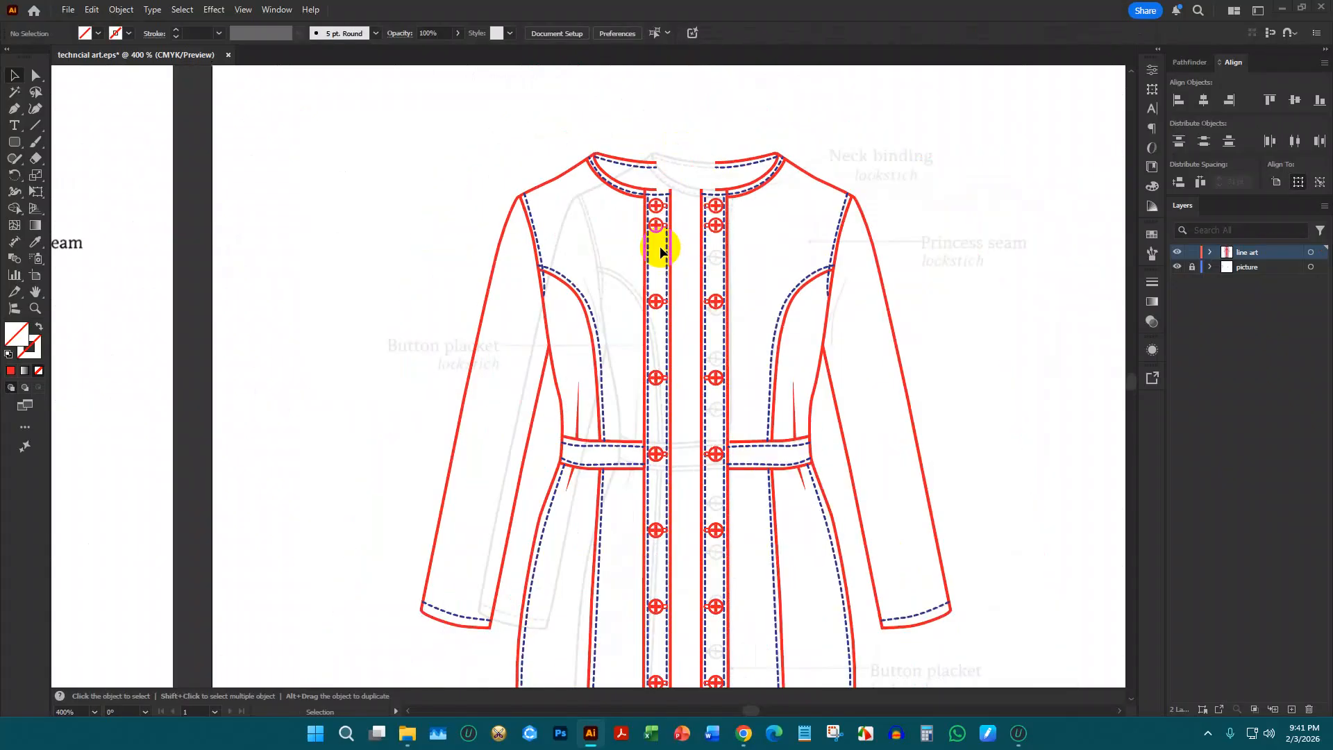
pyautogui.scroll(-2, 661, 256)
pyautogui.scroll(-1, 660, 259)
pyautogui.scroll(-2, 672, 336)
pyautogui.scroll(-3, 672, 340)
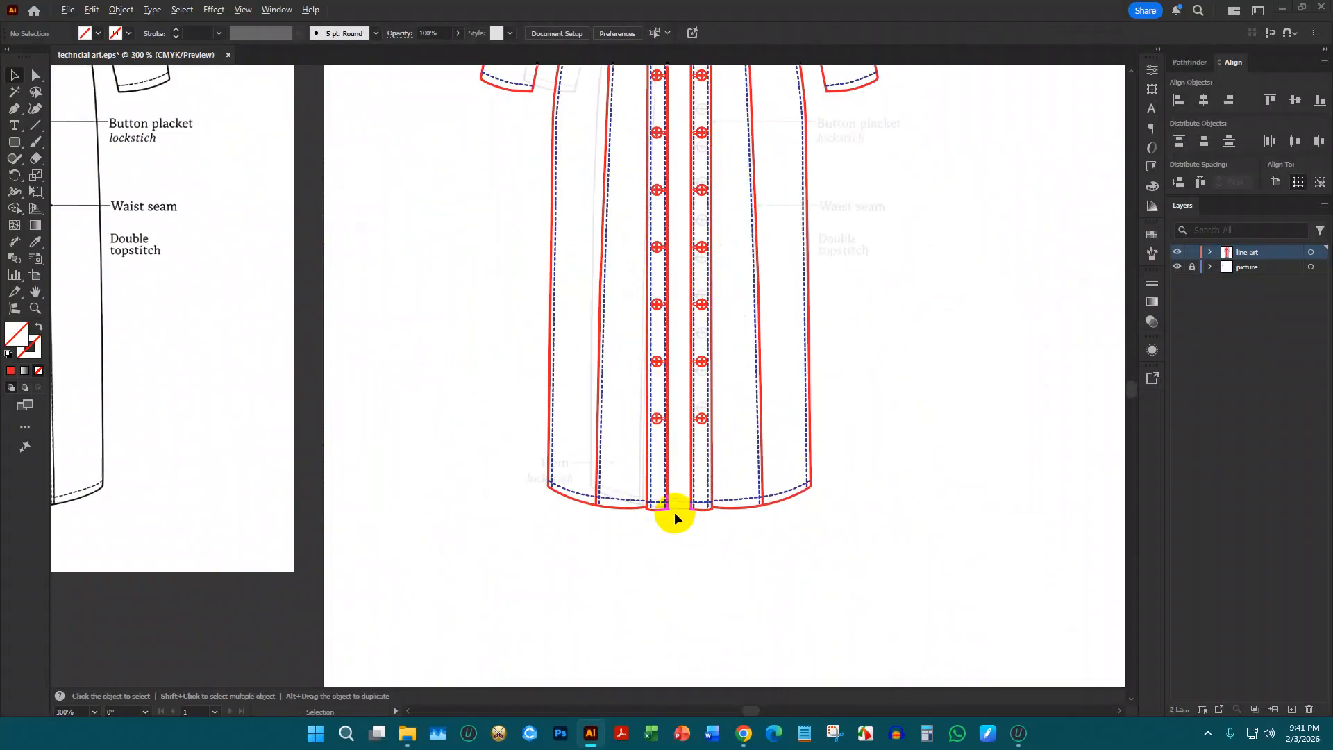
pyautogui.scroll(1, 671, 521)
pyautogui.scroll(3, 625, 389)
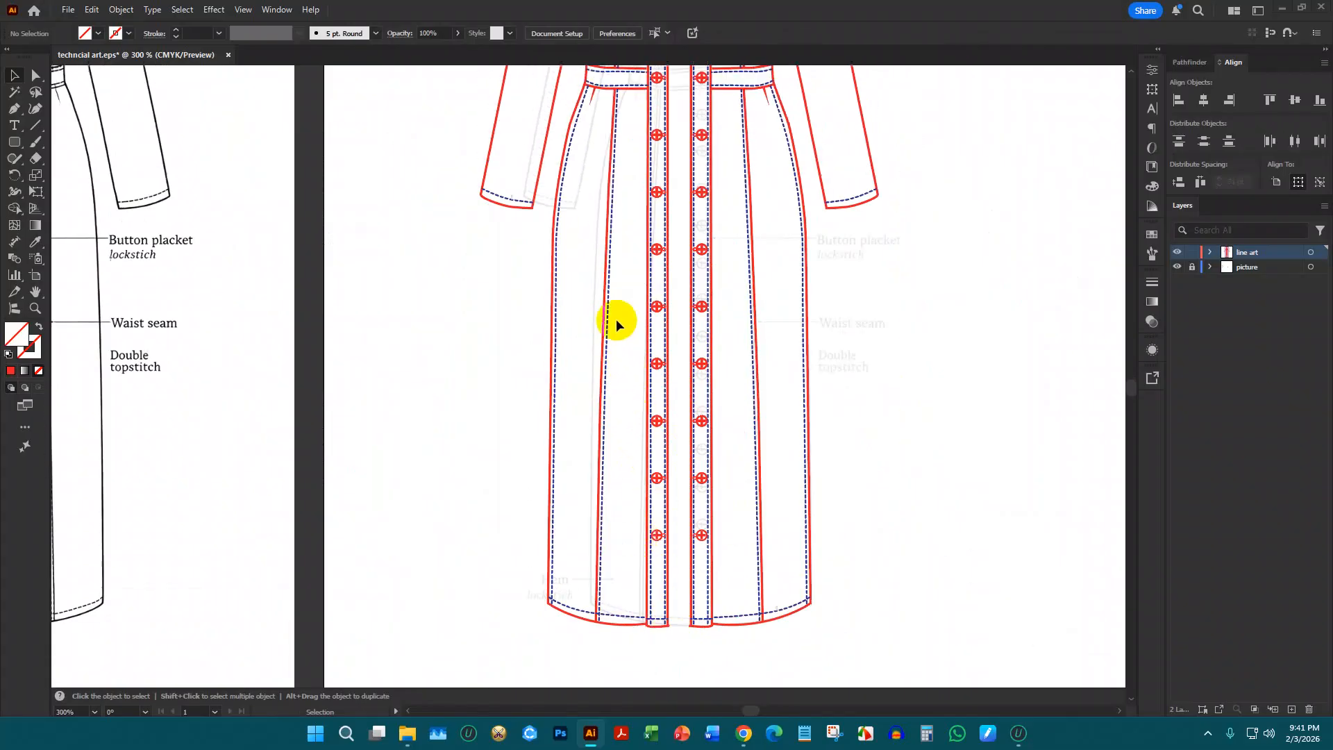
pyautogui.scroll(-1, 665, 258)
pyautogui.scroll(5, 656, 174)
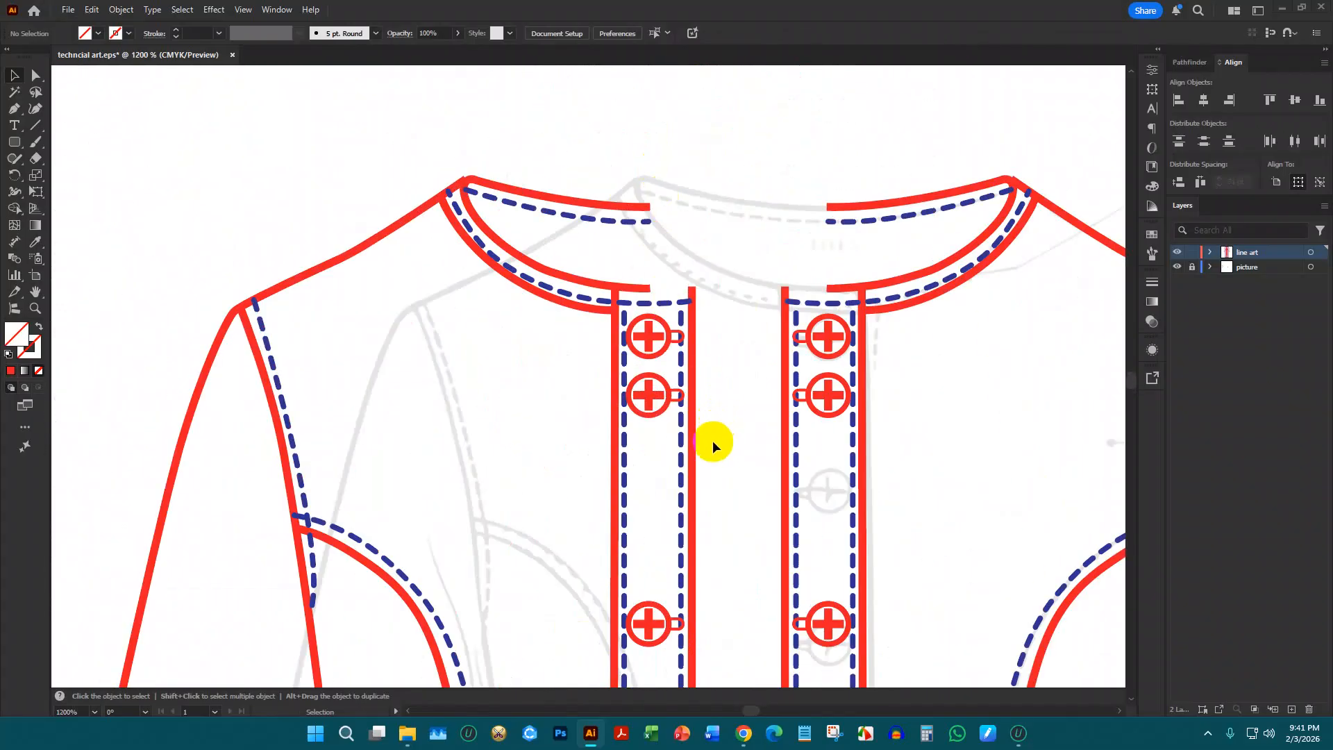
pyautogui.moveTo(583, 393); pyautogui.dragTo(584, 393)
pyautogui.press('Delete')
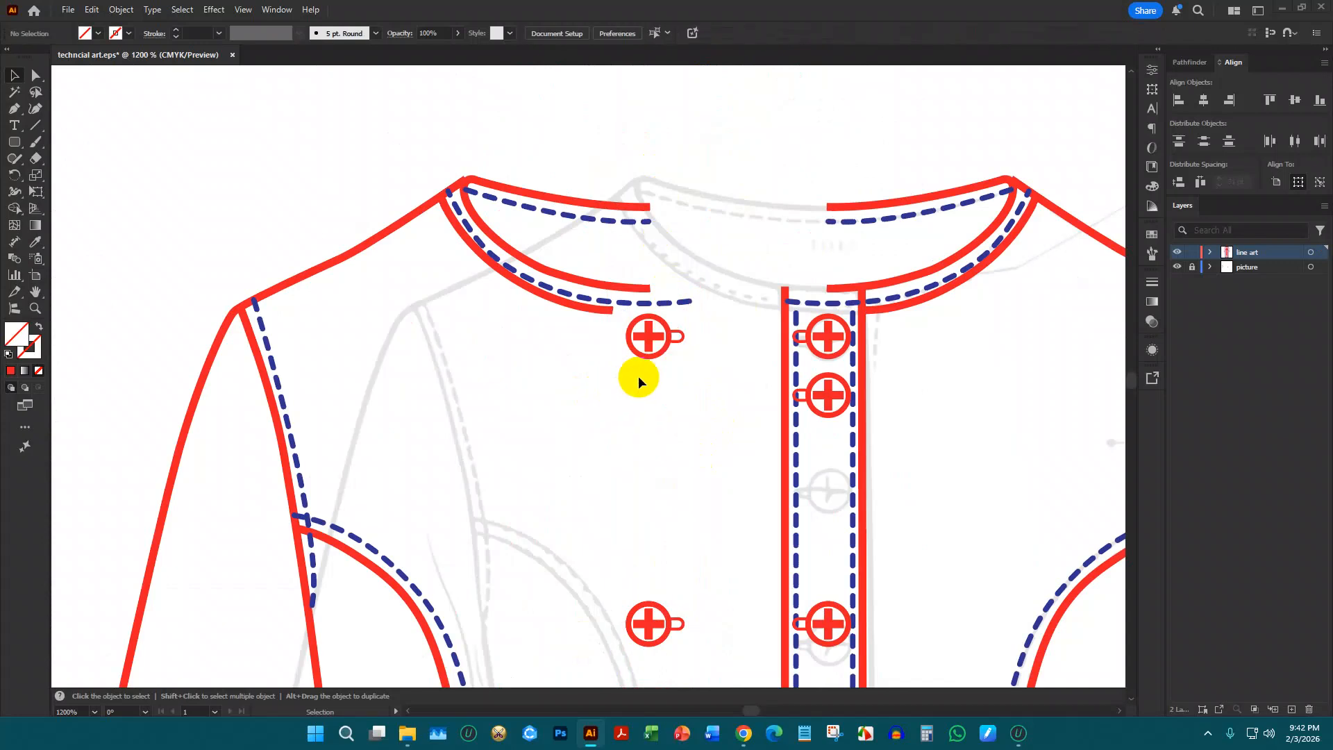
# Delete the top three duplicate buttons with their buttonholes from the mirrored half
pyautogui.click(656, 336)
pyautogui.press('Delete')
pyautogui.scroll(-1, 677, 328)
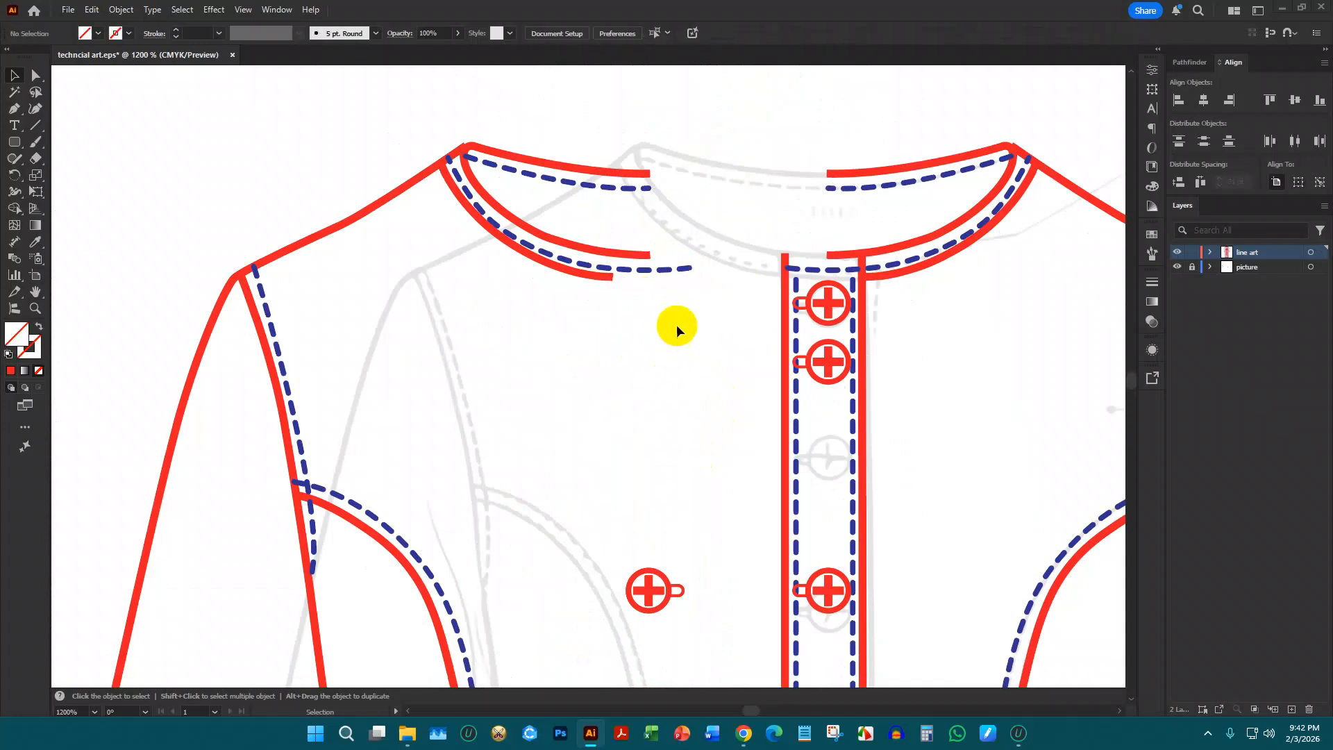
pyautogui.scroll(-3, 622, 445)
pyautogui.moveTo(700, 565); pyautogui.dragTo(700, 565)
pyautogui.press('Delete')
pyautogui.scroll(2, 672, 398)
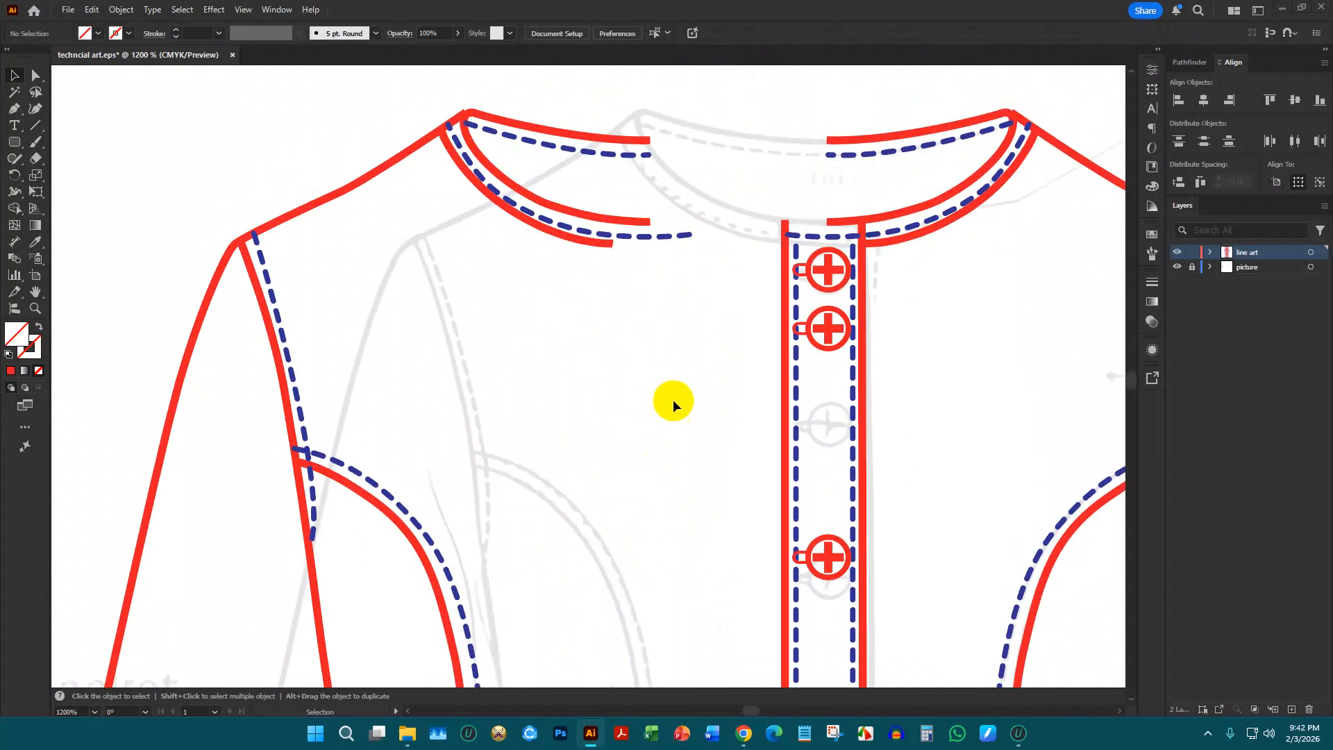
# Pull the mirrored front neckline's overhanging seam and stitch ends back to line up with the outer neckline seam's end
pyautogui.click(36, 74)
pyautogui.scroll(1, 799, 264)
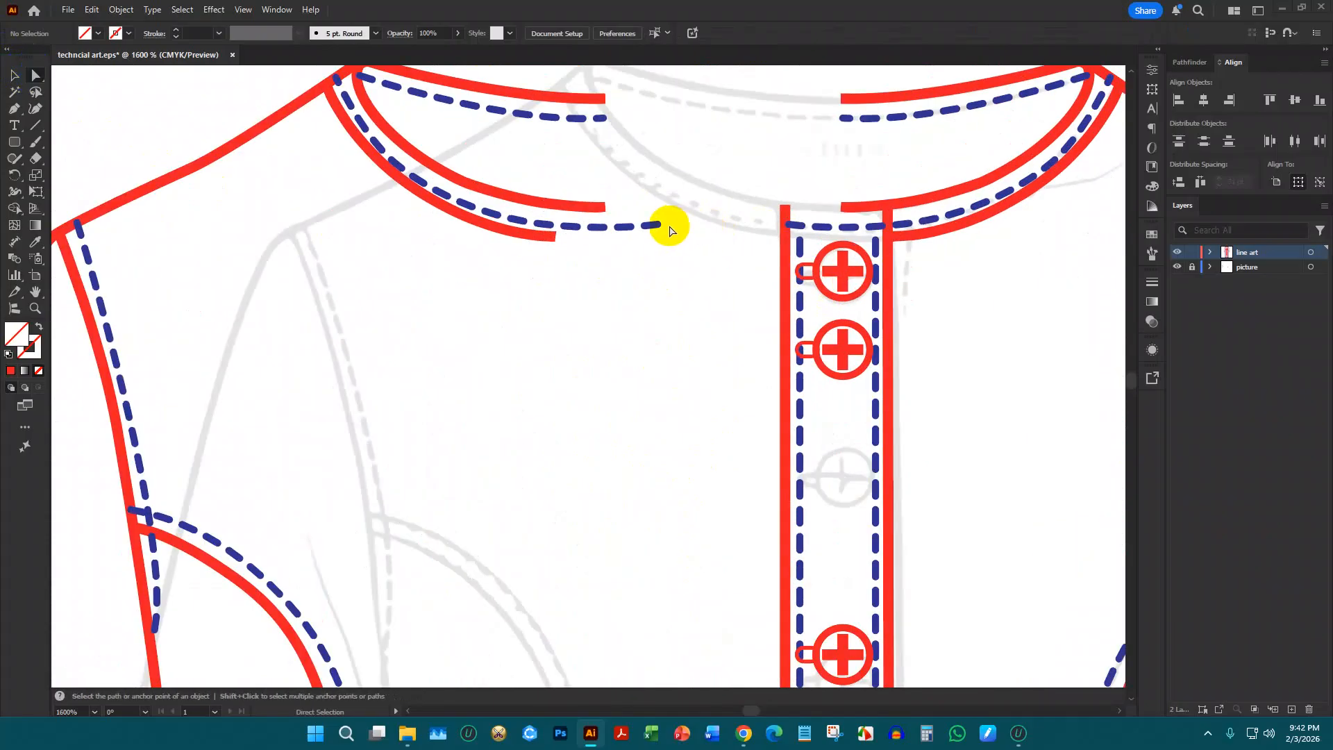
pyautogui.click(659, 226)
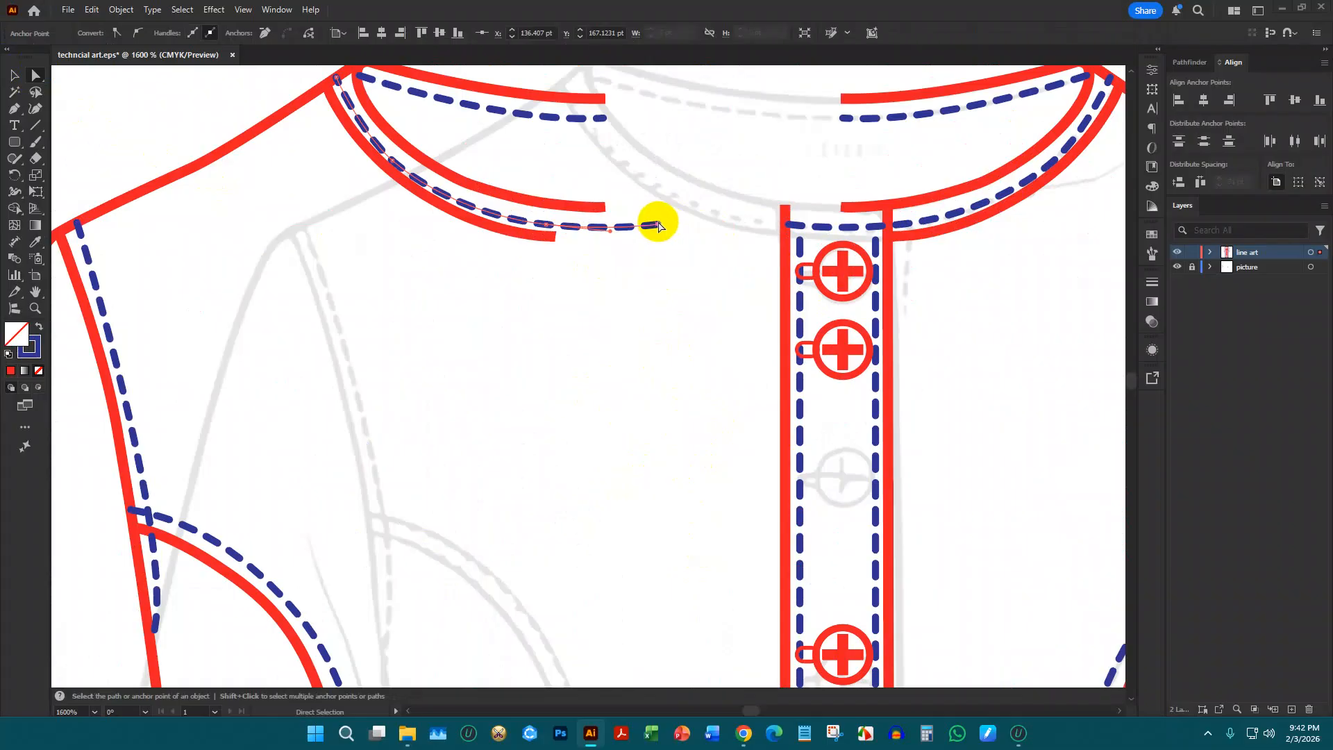
pyautogui.moveTo(659, 227); pyautogui.dragTo(564, 212)
pyautogui.scroll(-5, 694, 167)
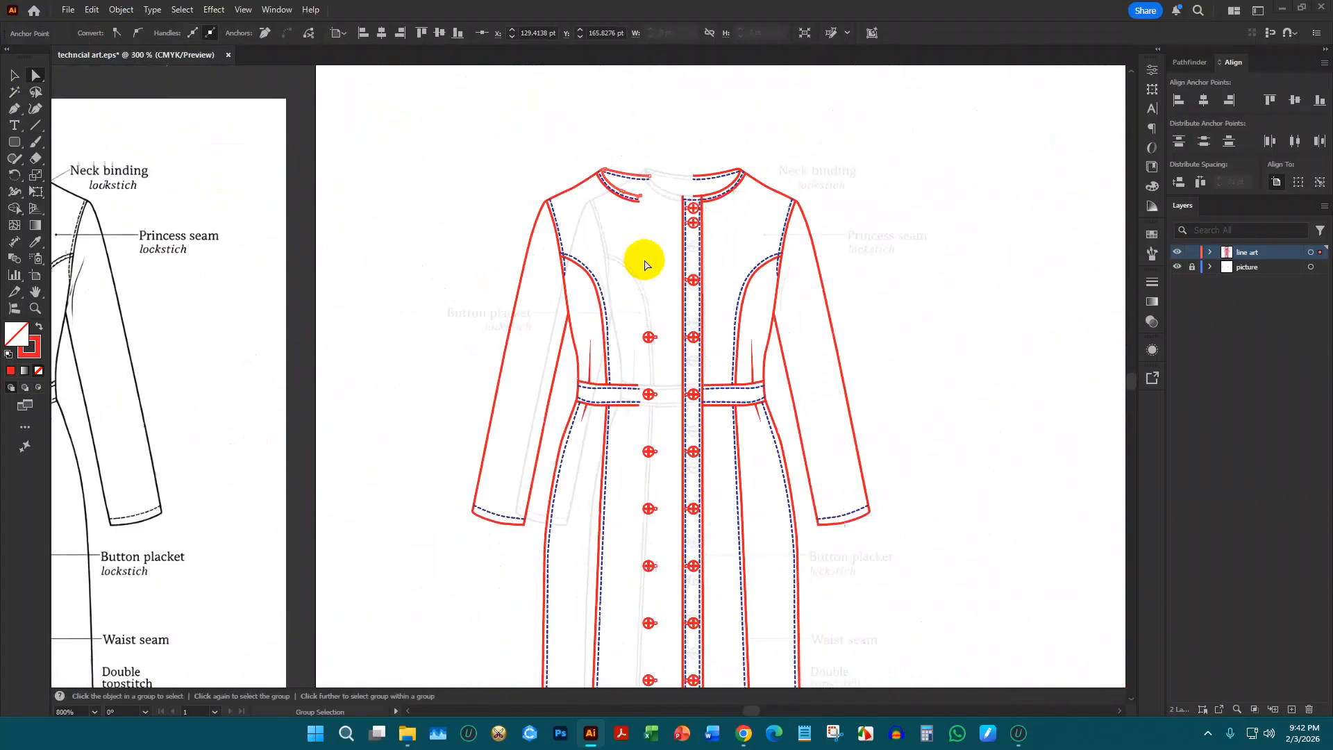
# Delete the mirrored half's remaining buttons down to the hem and the leftover dashed stitch segment at the hem
pyautogui.click(13, 75)
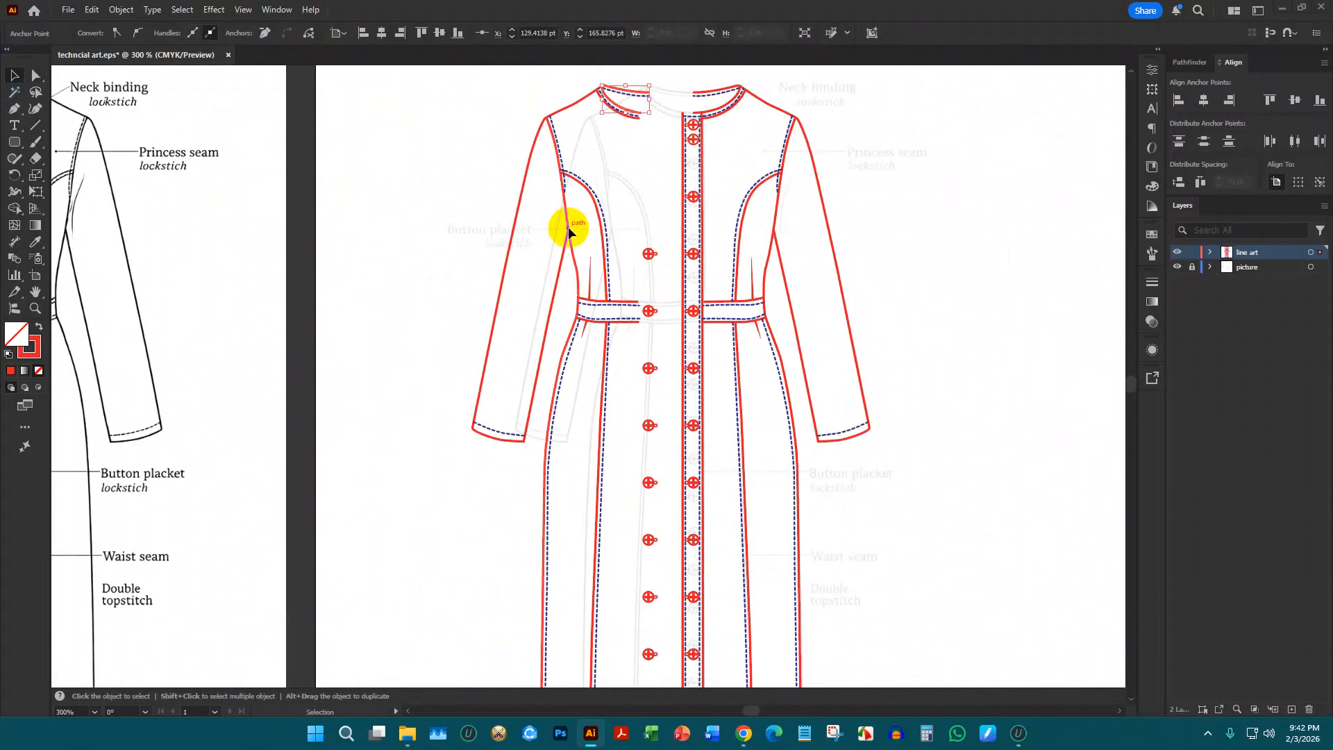
pyautogui.click(641, 231)
pyautogui.scroll(-3, 663, 291)
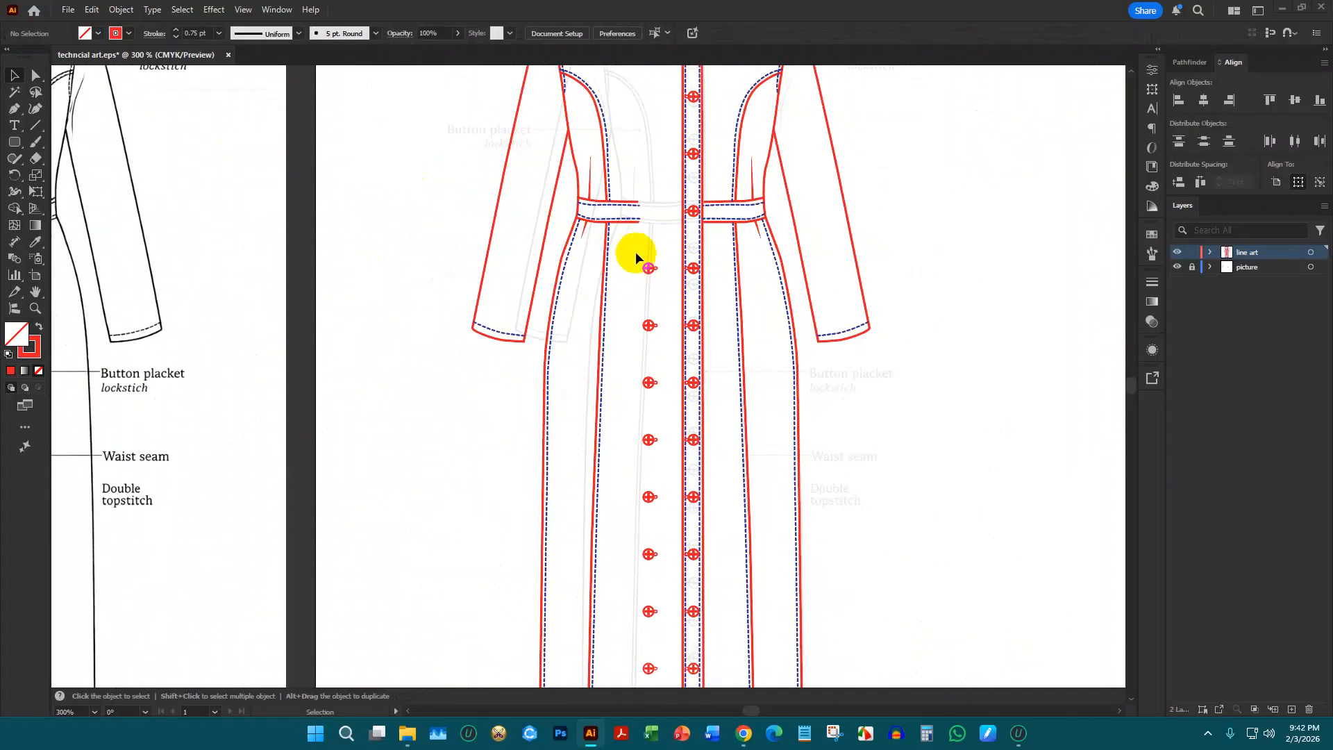
pyautogui.moveTo(636, 253); pyautogui.dragTo(664, 607)
pyautogui.press('Delete')
pyautogui.scroll(-7, 640, 505)
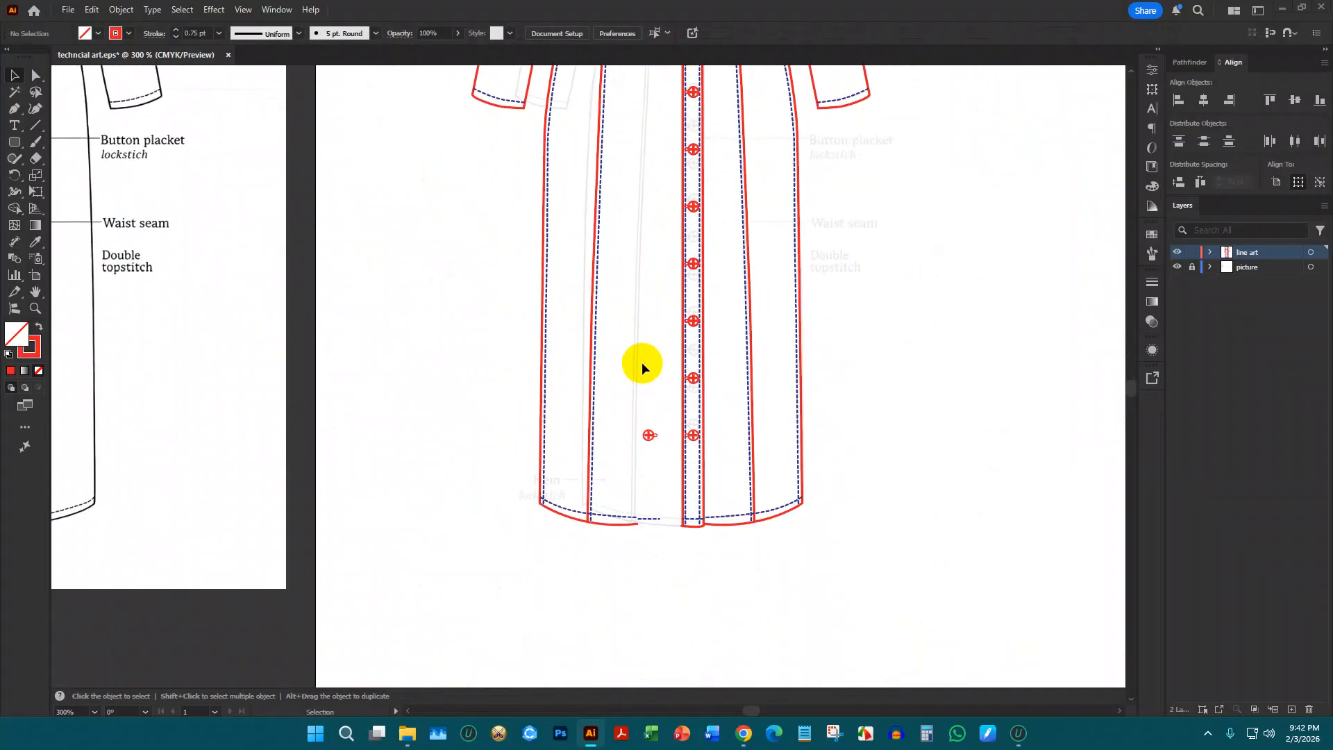
pyautogui.moveTo(641, 363); pyautogui.dragTo(670, 497)
pyautogui.press('Delete')
pyautogui.click(657, 519)
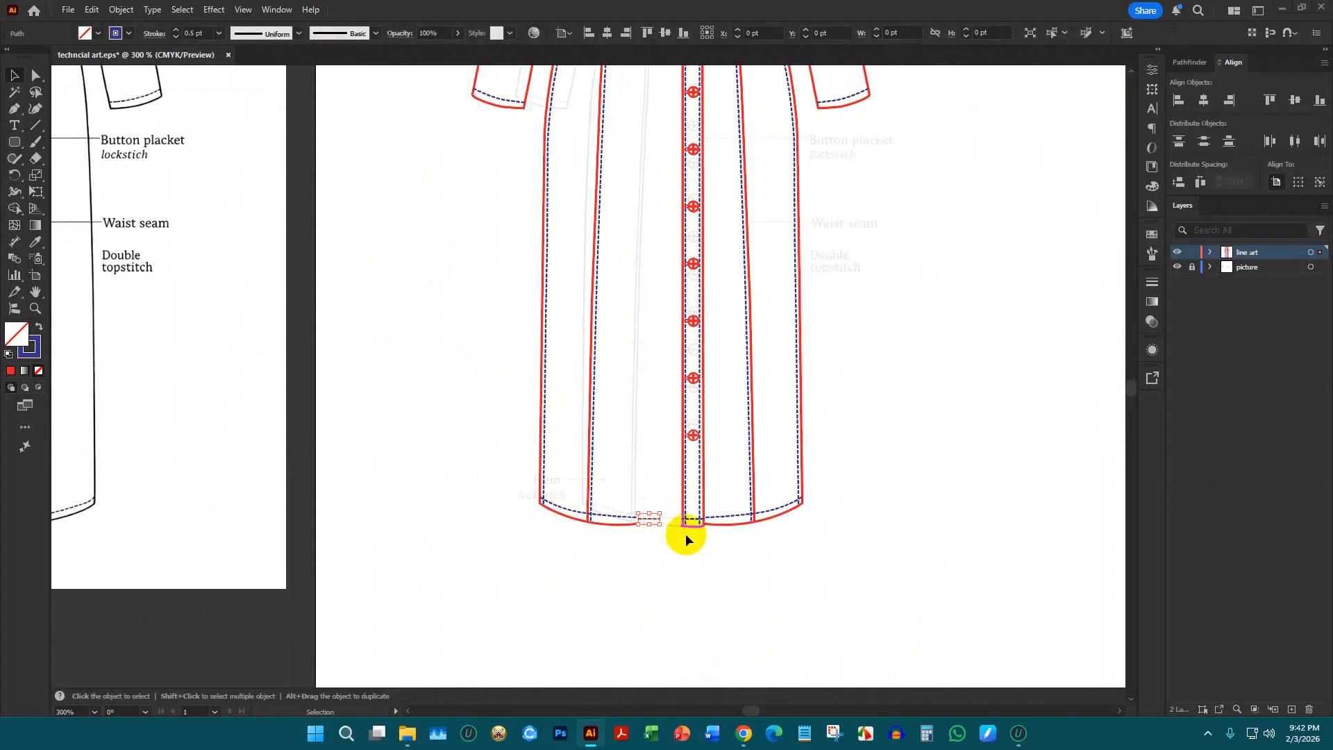
pyautogui.click(670, 539)
# Select all the cleaned-up line art of the mirrored half and group it
pyautogui.scroll(-2, 647, 455)
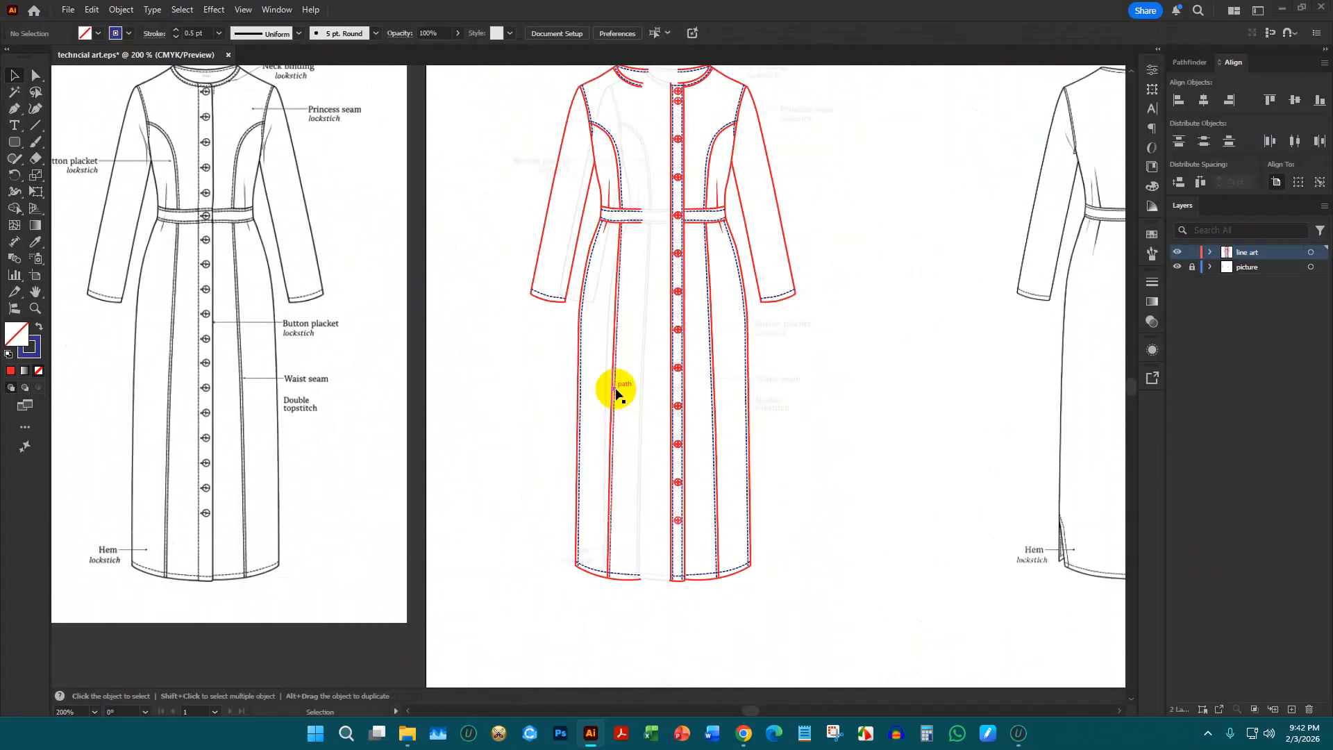
pyautogui.scroll(-2, 615, 393)
pyautogui.moveTo(608, 438); pyautogui.dragTo(634, 516)
pyautogui.press('v')
pyautogui.click(656, 228)
pyautogui.scroll(6, 634, 287)
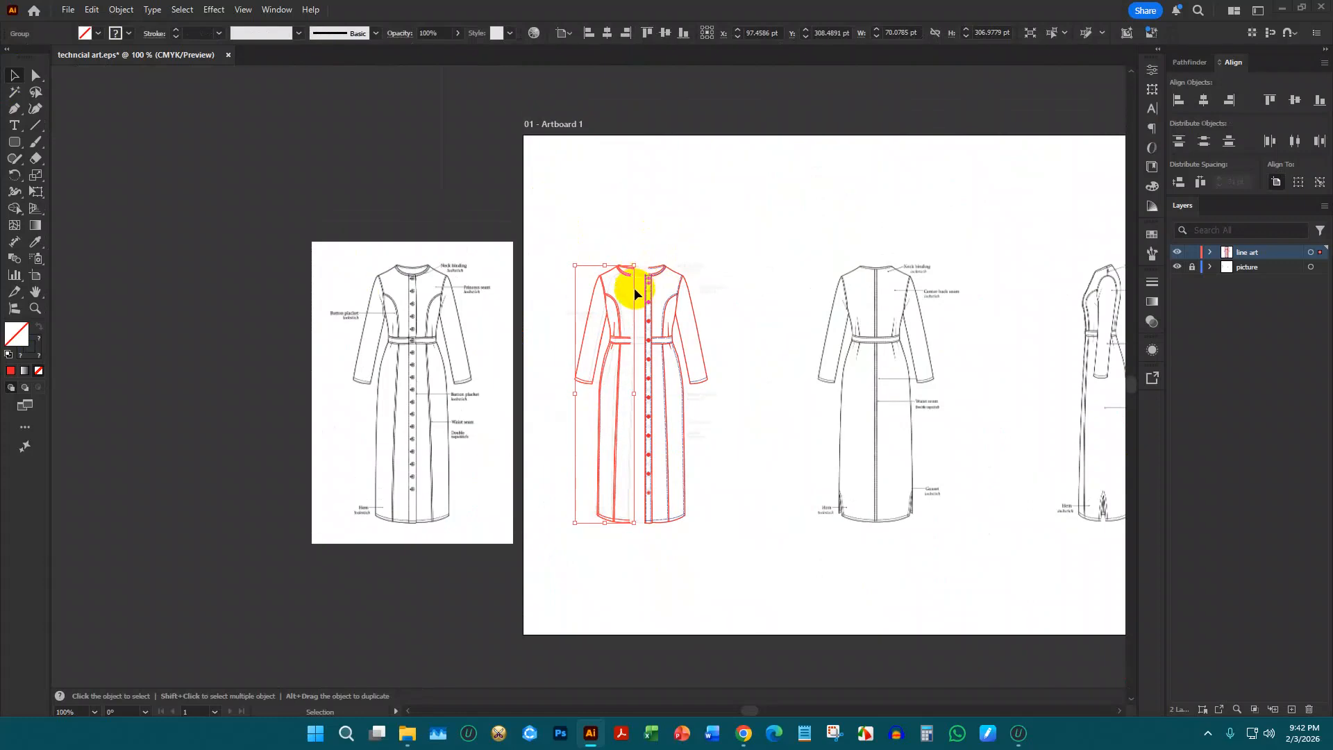
# Move the grouped mirrored half over to the original half so both meet at the neckline and button placket
pyautogui.moveTo(625, 212); pyautogui.dragTo(802, 209)
pyautogui.scroll(4, 884, 113)
pyautogui.click(854, 158)
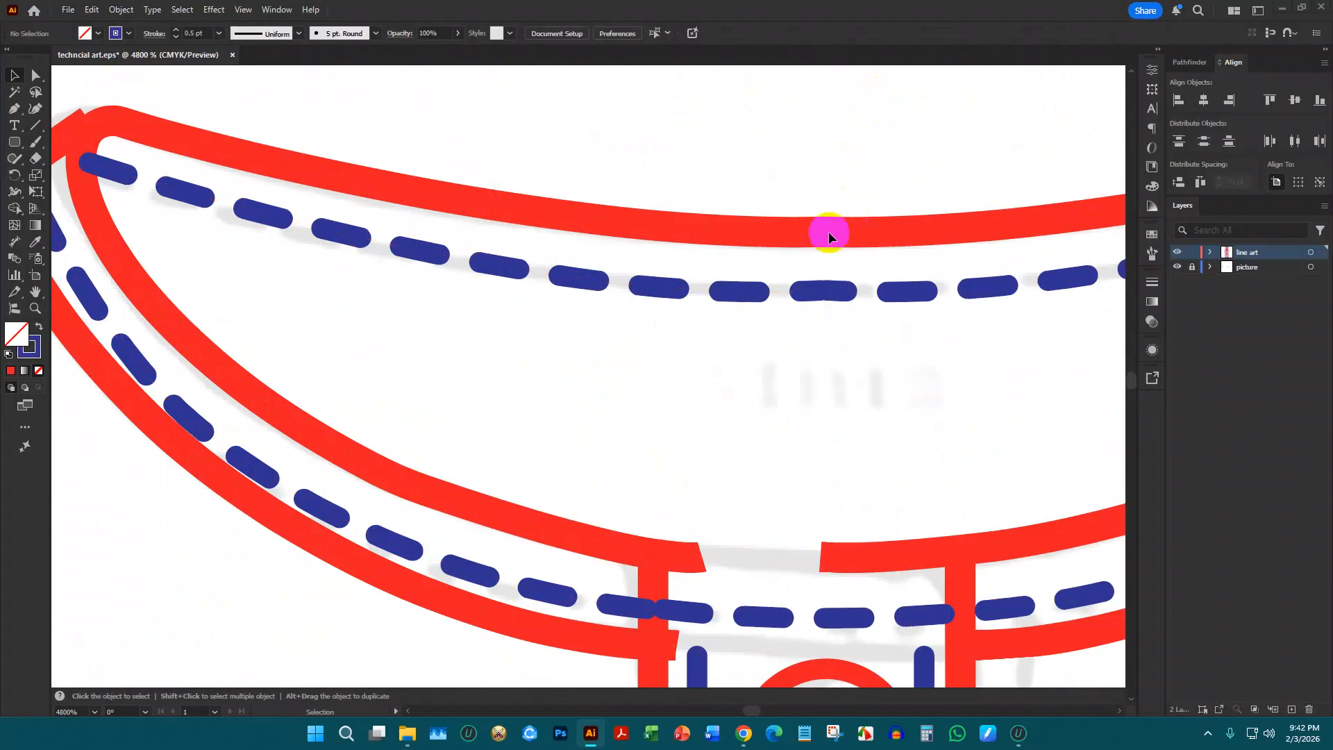
pyautogui.scroll(-5, 827, 231)
pyautogui.scroll(4, 656, 336)
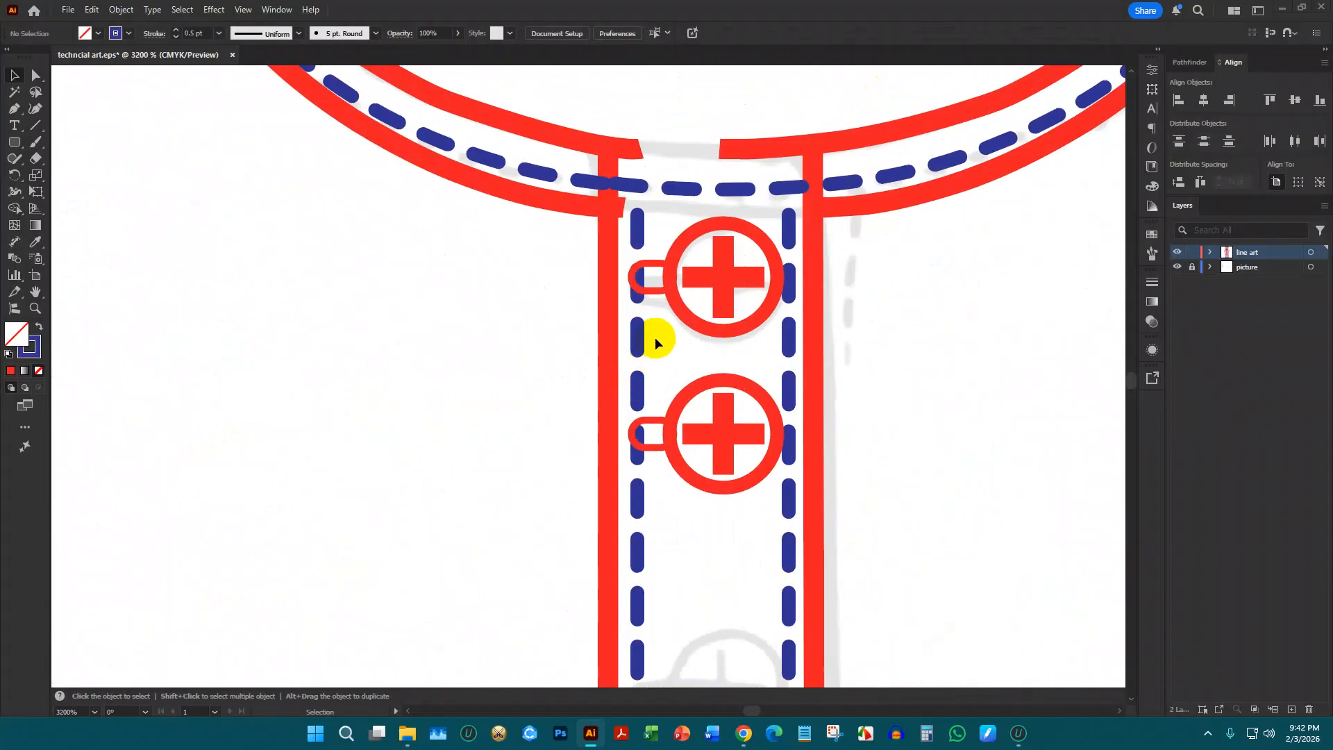
# Ungroup the dress half that carries the buttons and placket stitching, and clear the selection
pyautogui.click(623, 186)
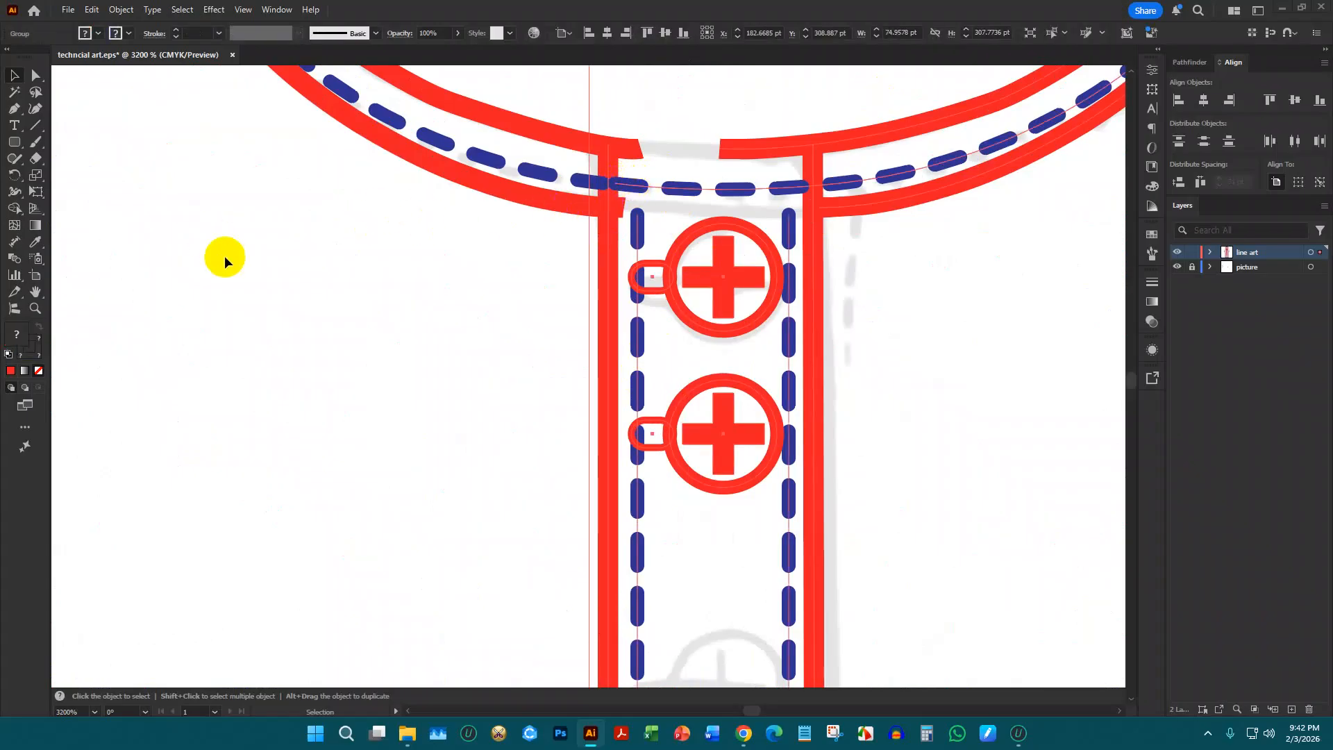
pyautogui.rightClick(588, 265)
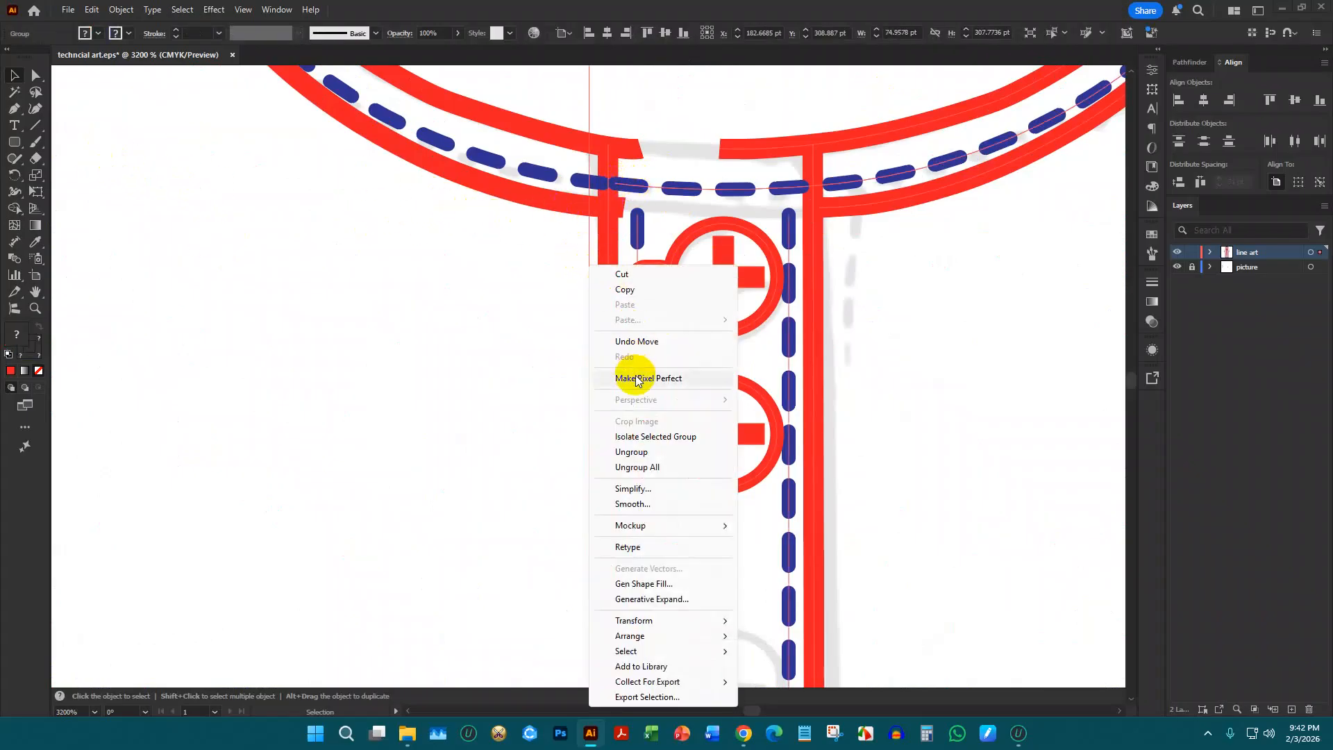
pyautogui.click(630, 450)
pyautogui.click(525, 388)
pyautogui.scroll(2, 601, 184)
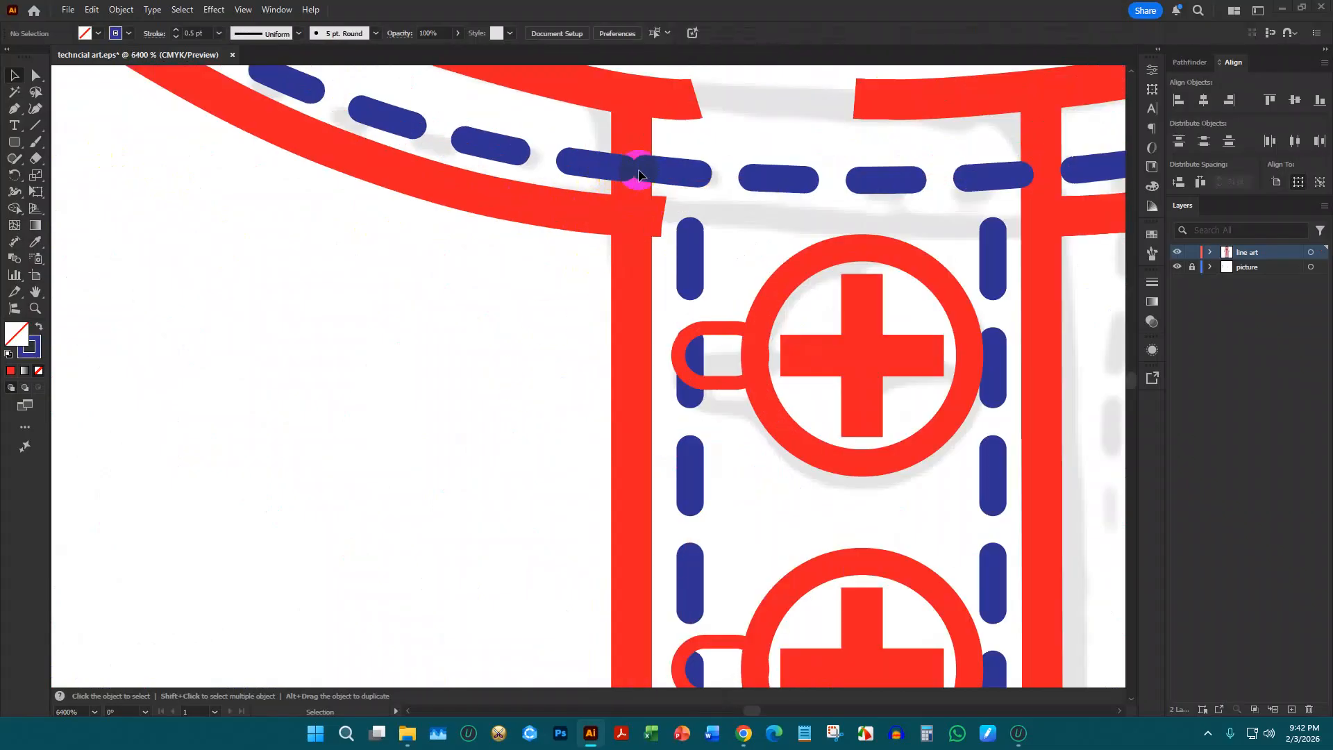
# Connect the dashed neckline stitch ends of both halves with the Pen tool and shift the connecting anchor slightly to smooth the curve
pyautogui.click(666, 179)
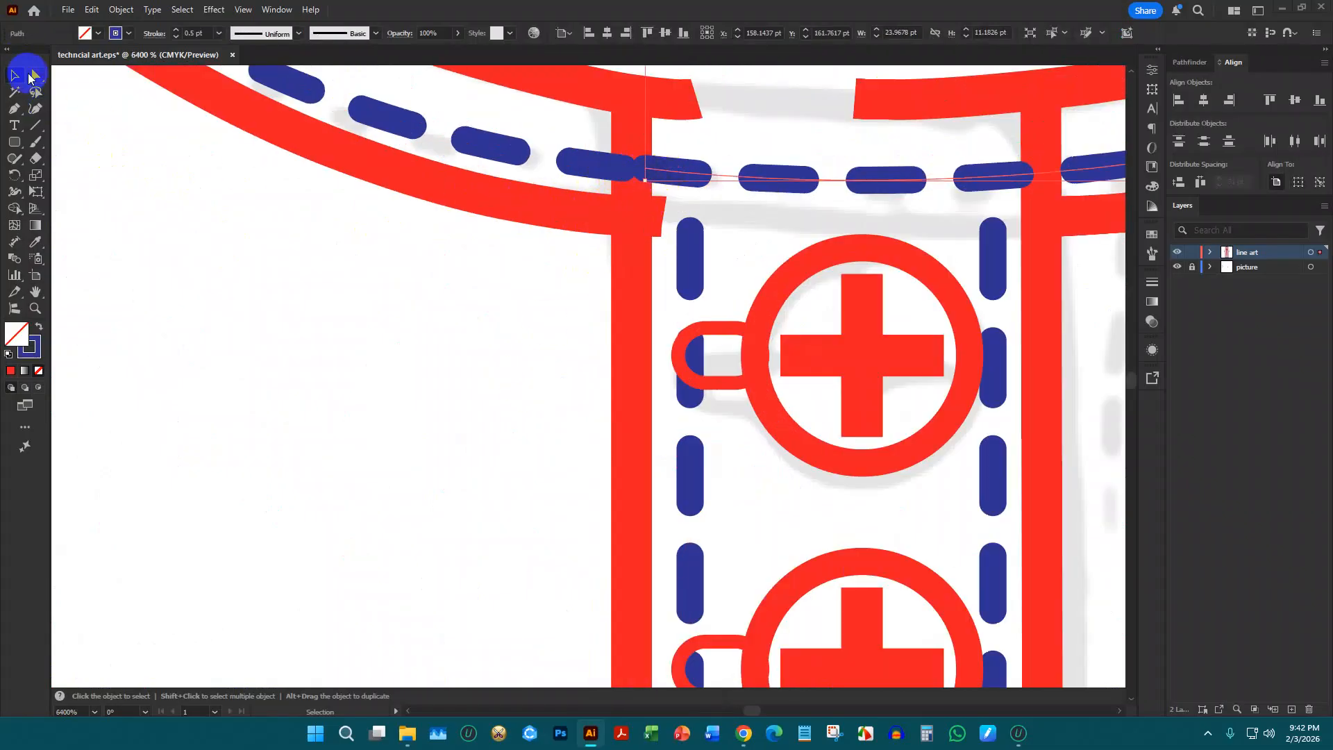
pyautogui.click(13, 111)
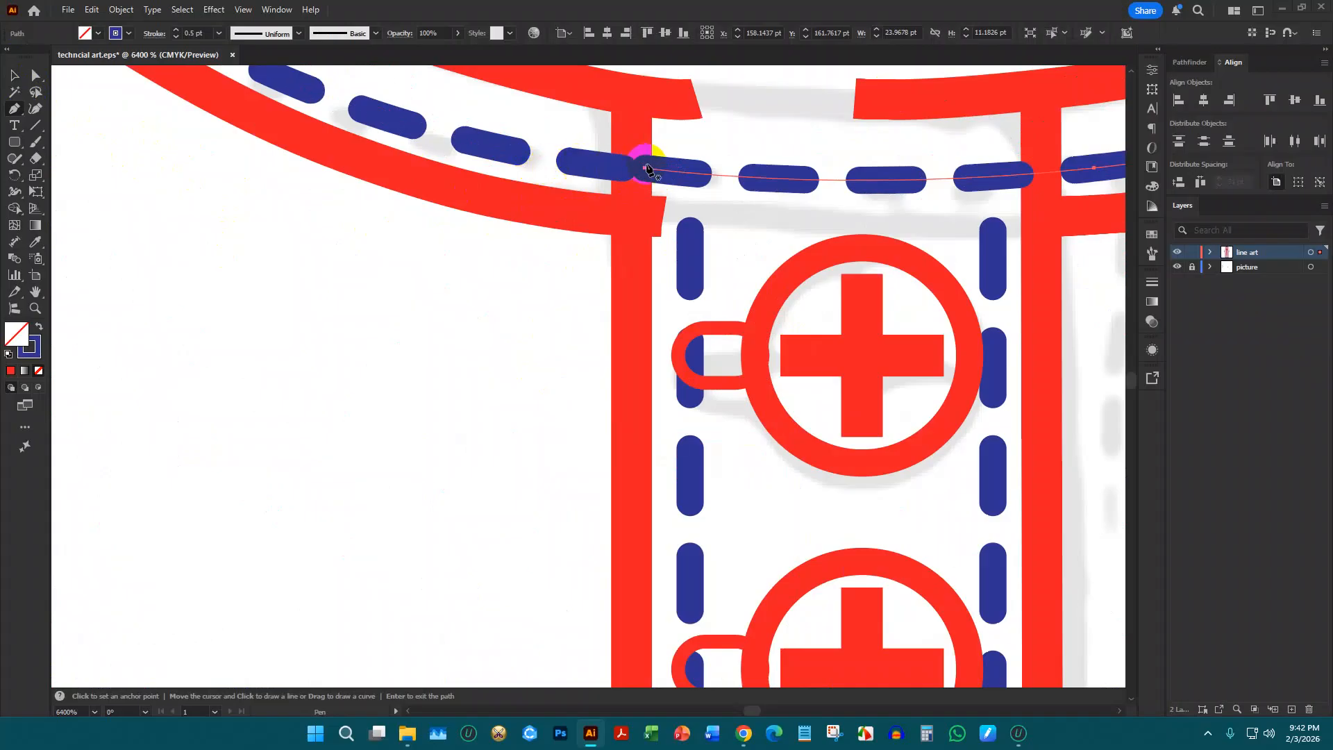
pyautogui.moveTo(646, 170); pyautogui.dragTo(461, 179)
pyautogui.click(35, 75)
pyautogui.click(623, 181)
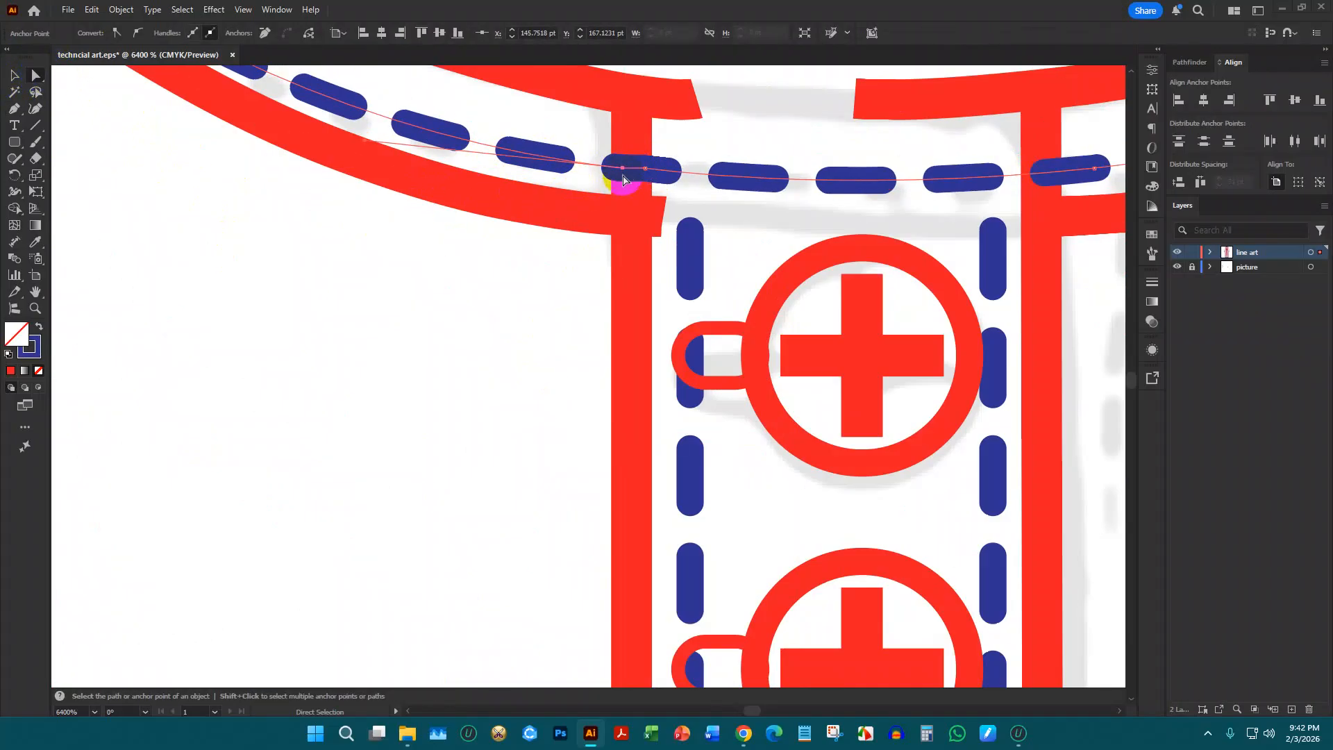
pyautogui.click(647, 172)
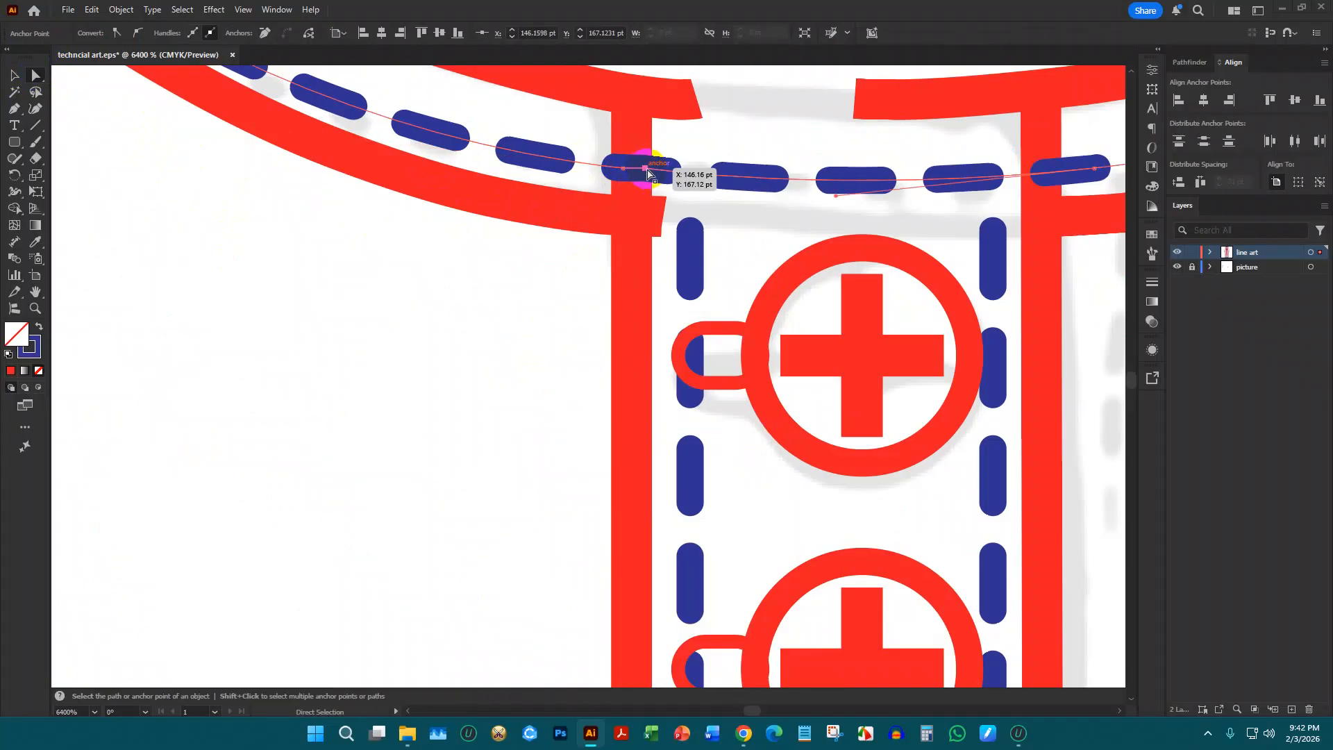
pyautogui.moveTo(649, 172); pyautogui.dragTo(665, 177)
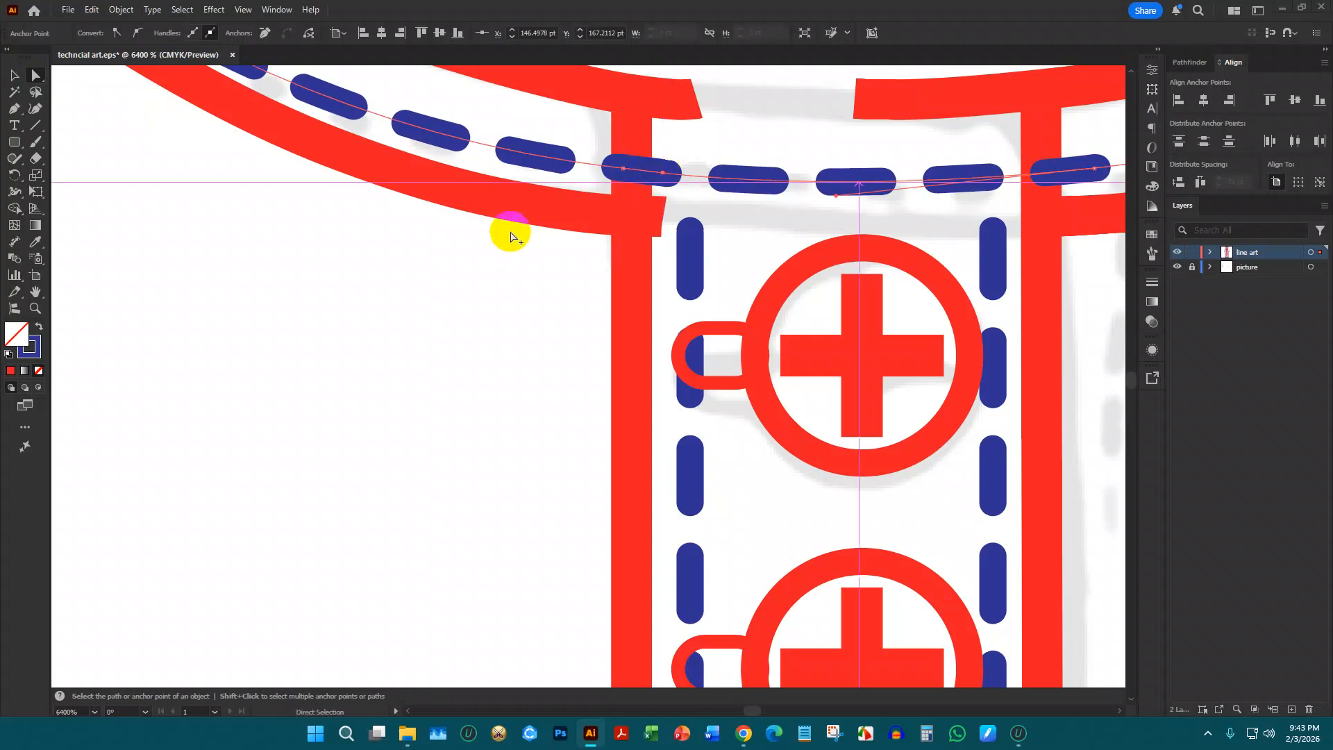
# Extend the mirrored half's upper neckline seam across the placket gap by moving its end anchor to the other half's seam end
pyautogui.scroll(-3, 549, 225)
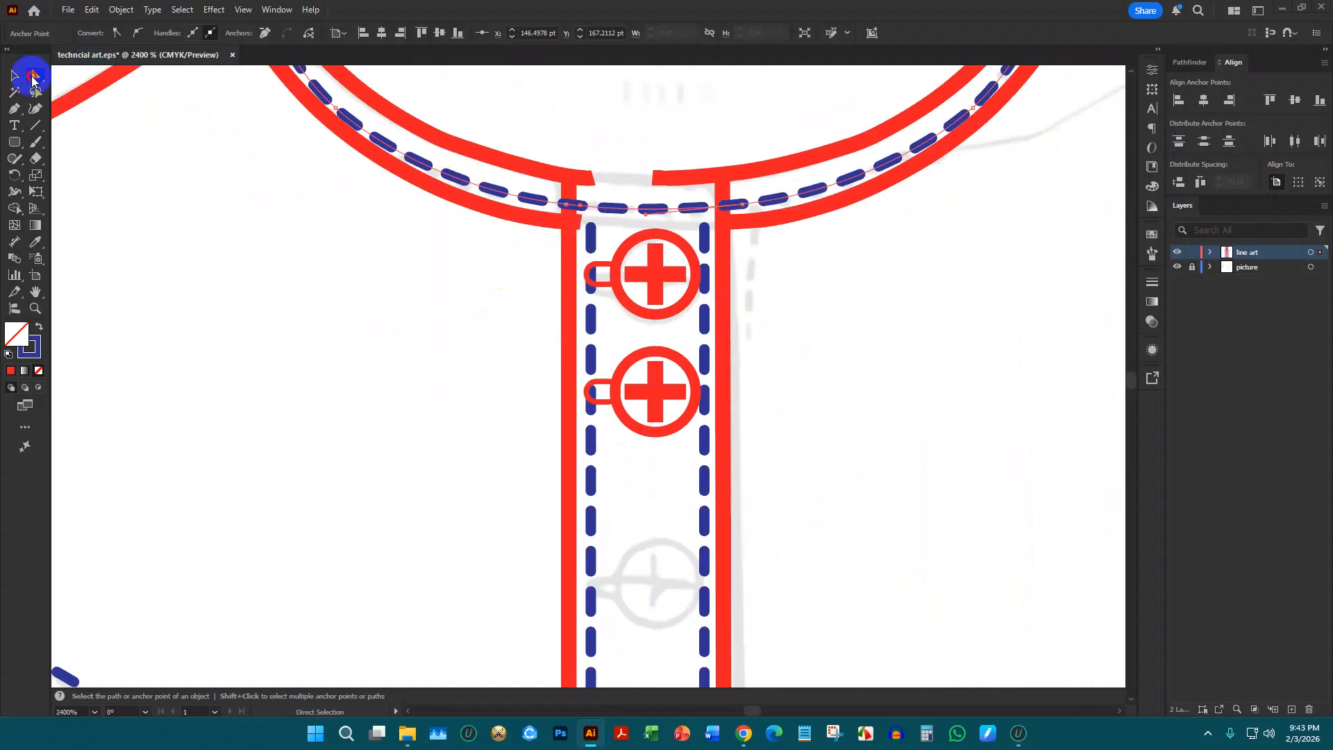
pyautogui.click(32, 79)
pyautogui.click(596, 181)
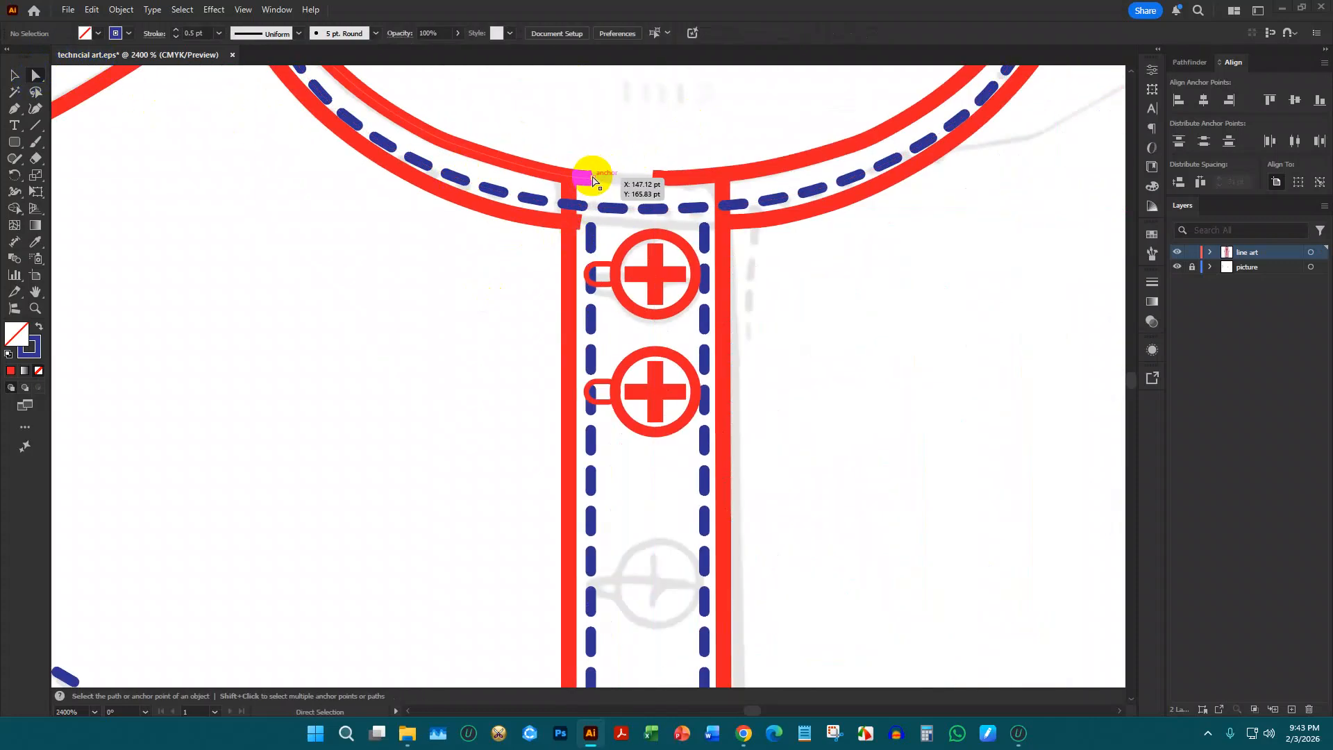
pyautogui.click(595, 182)
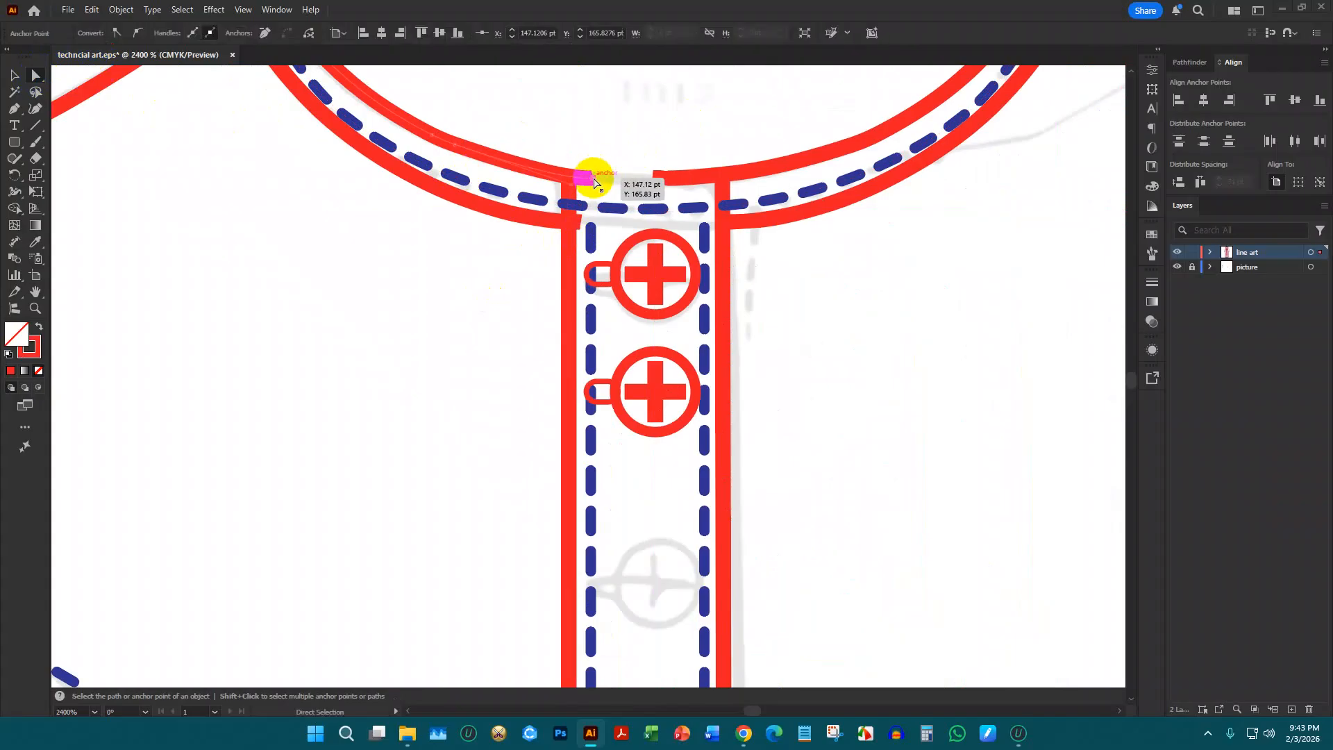
pyautogui.moveTo(610, 180); pyautogui.dragTo(652, 180)
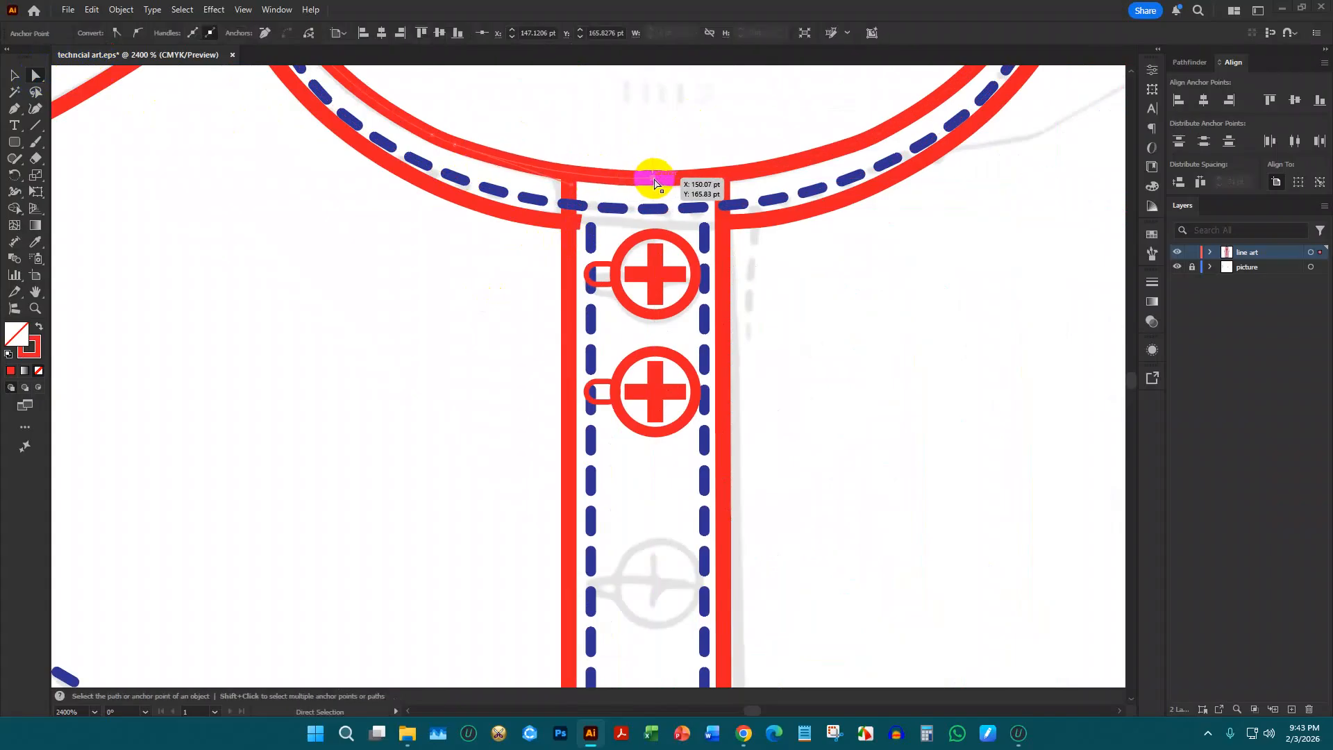
pyautogui.hotkey('ctrl', '=')
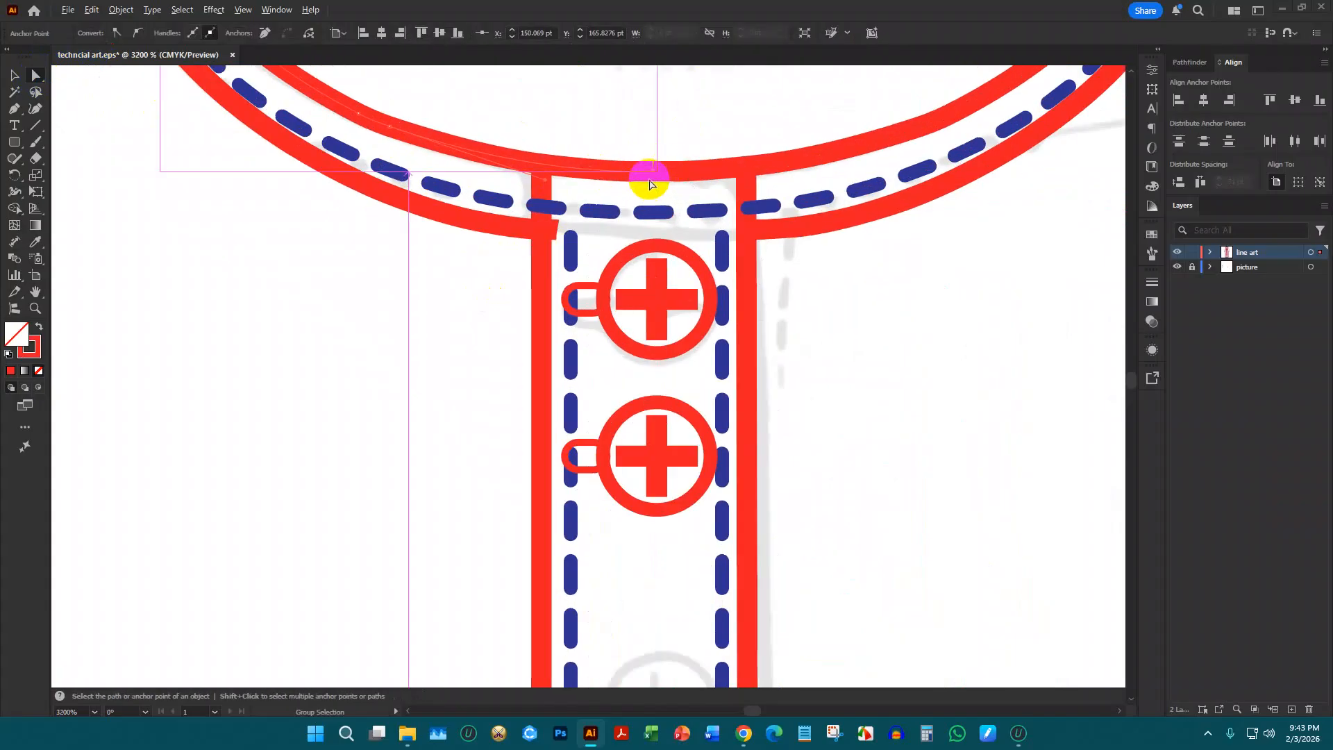
# Select both halves of the upper neckline seam where they meet above the top button, ready for joining
pyautogui.click(14, 74)
pyautogui.scroll(3, 624, 139)
pyautogui.moveTo(620, 202); pyautogui.dragTo(663, 305)
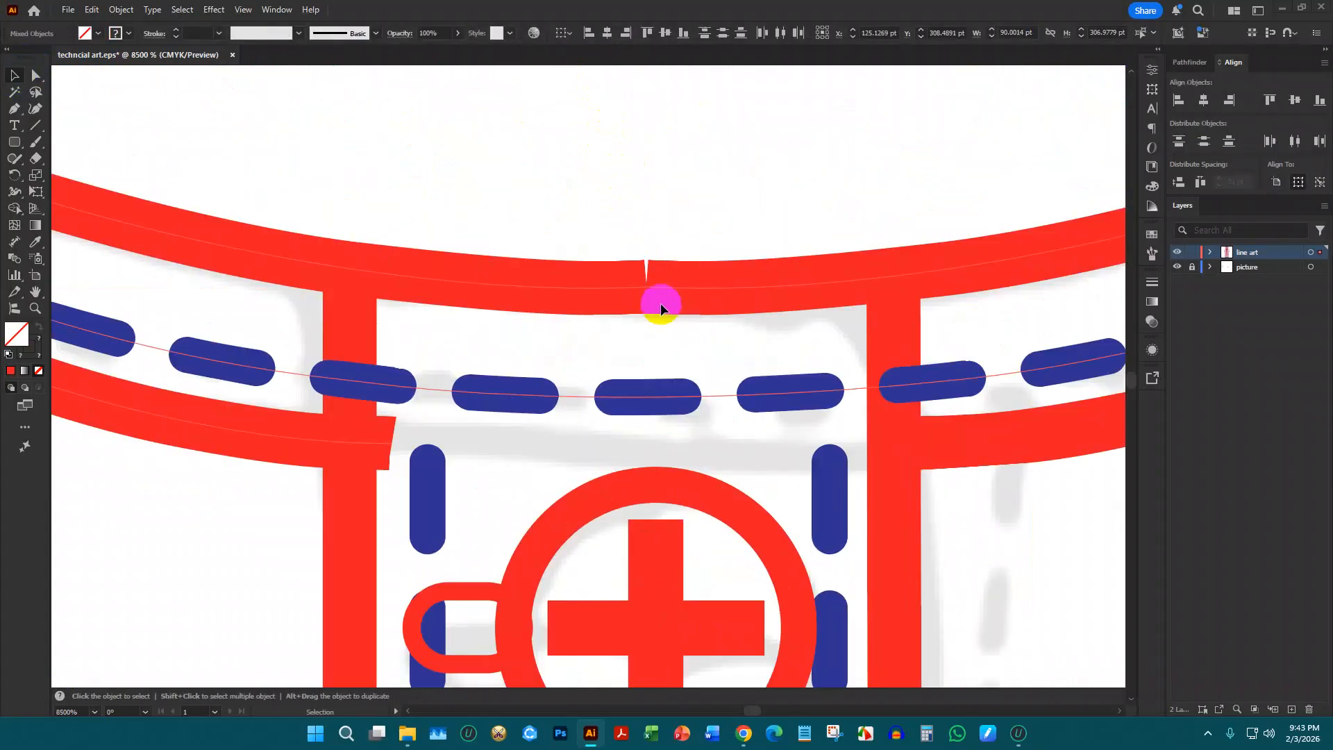
pyautogui.rightClick(658, 292)
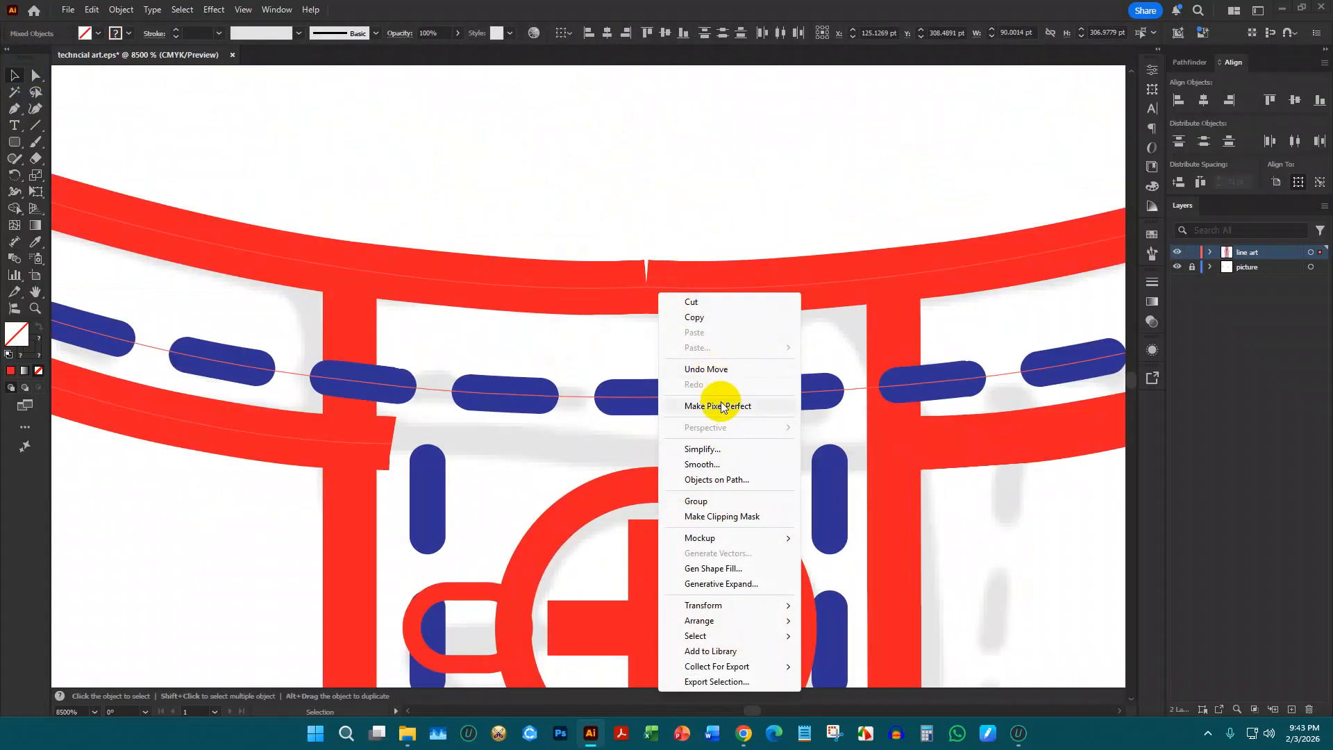
pyautogui.click(704, 180)
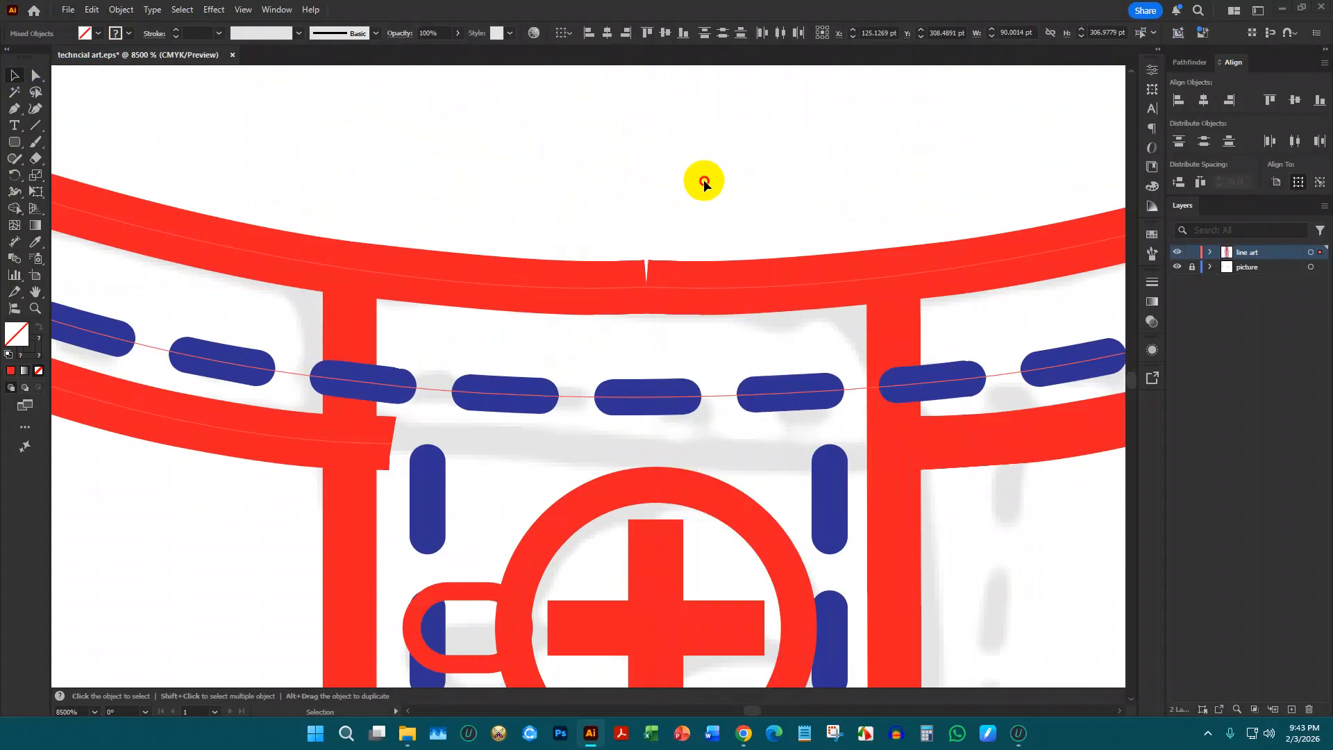
pyautogui.click(668, 285)
pyautogui.scroll(-4, 631, 282)
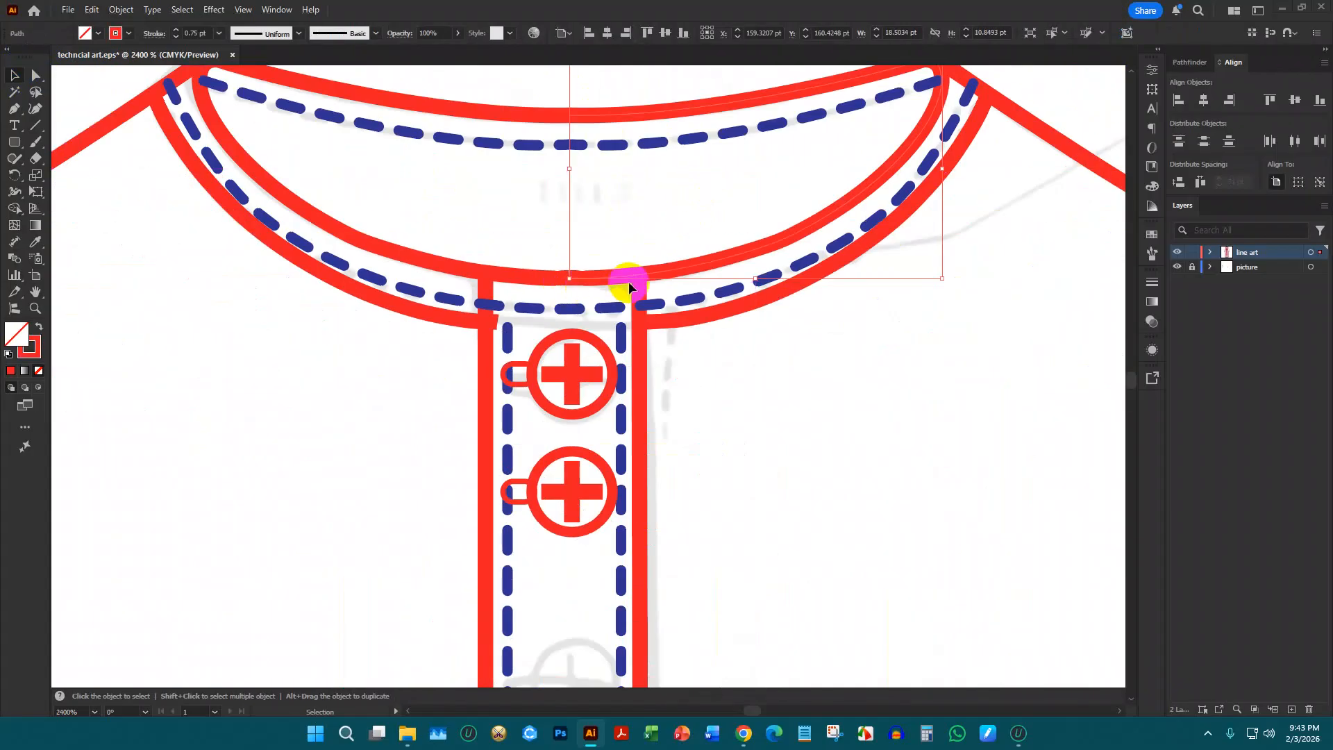
pyautogui.scroll(2, 614, 295)
pyautogui.keyDown('shift'); pyautogui.click(511, 387); pyautogui.keyUp('shift')
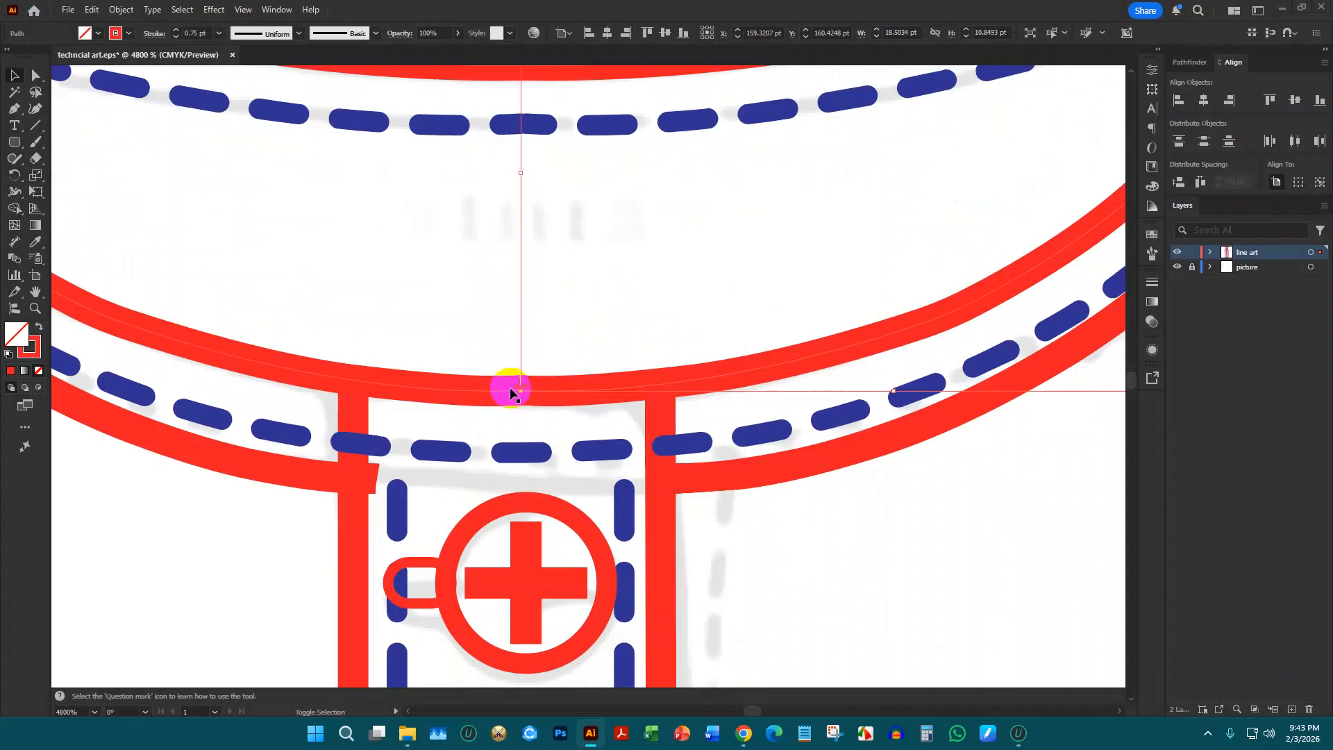
pyautogui.rightClick(502, 393)
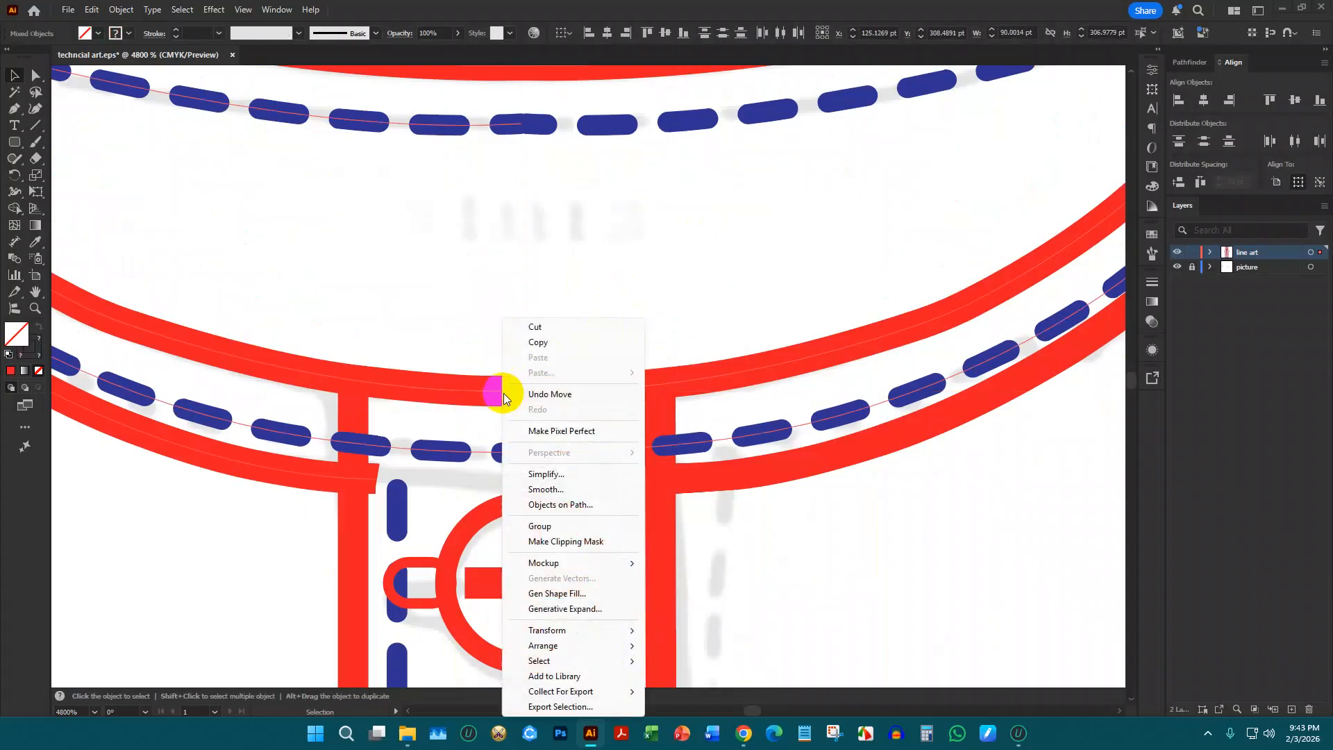
pyautogui.click(602, 257)
# Move the end anchor at the centre of the front neckline's inner edge so the two halves meet without a gap
pyautogui.click(37, 74)
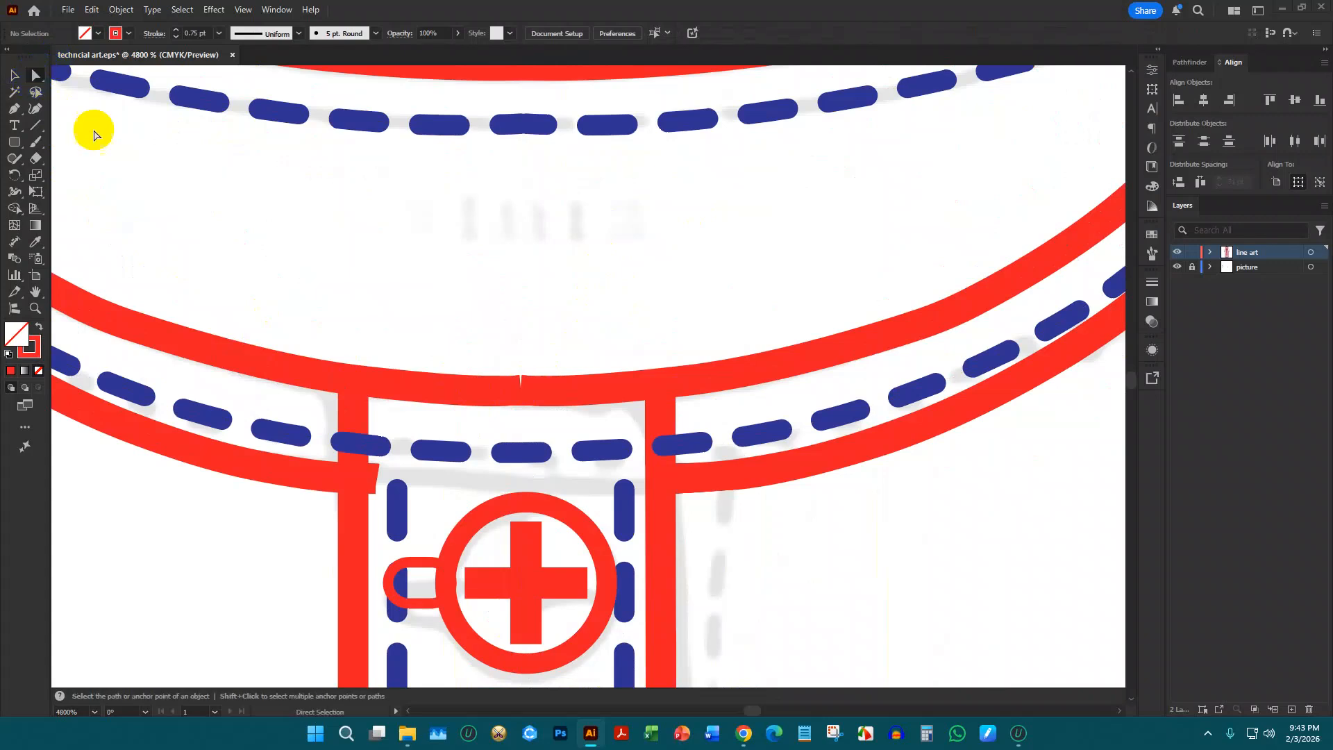
pyautogui.moveTo(519, 393); pyautogui.dragTo(559, 392)
pyautogui.click(540, 317)
# Move the right shoulder line's end anchor into the rounded collar corner so its end no longer sticks out
pyautogui.scroll(-4, 540, 319)
pyautogui.scroll(6, 755, 211)
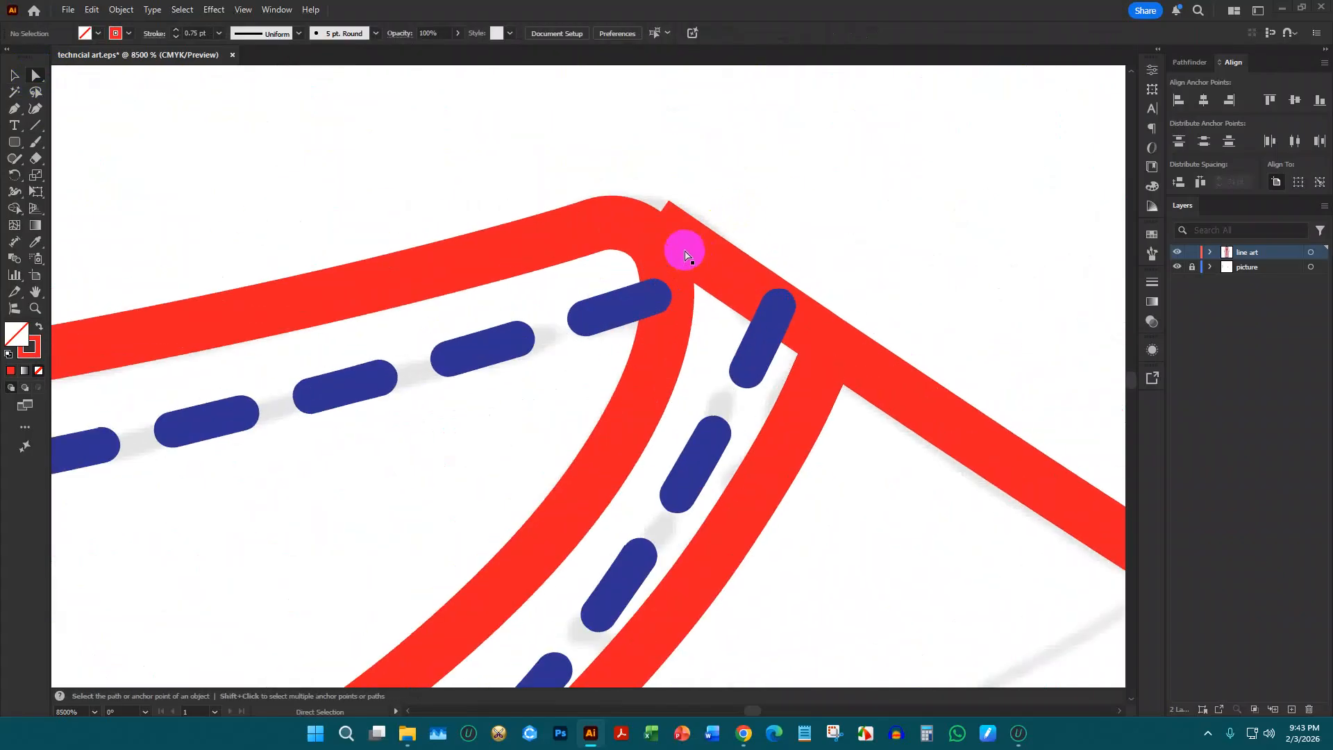
pyautogui.click(655, 227)
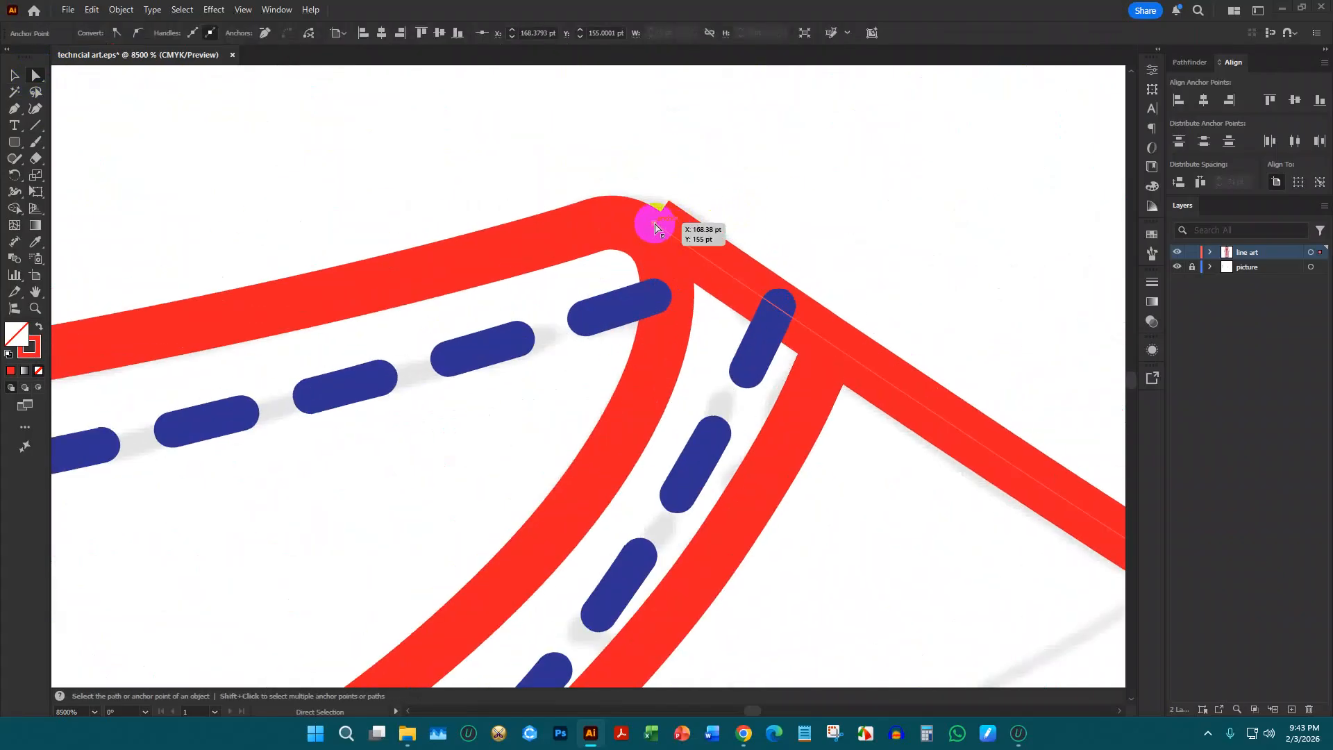
pyautogui.click(625, 230)
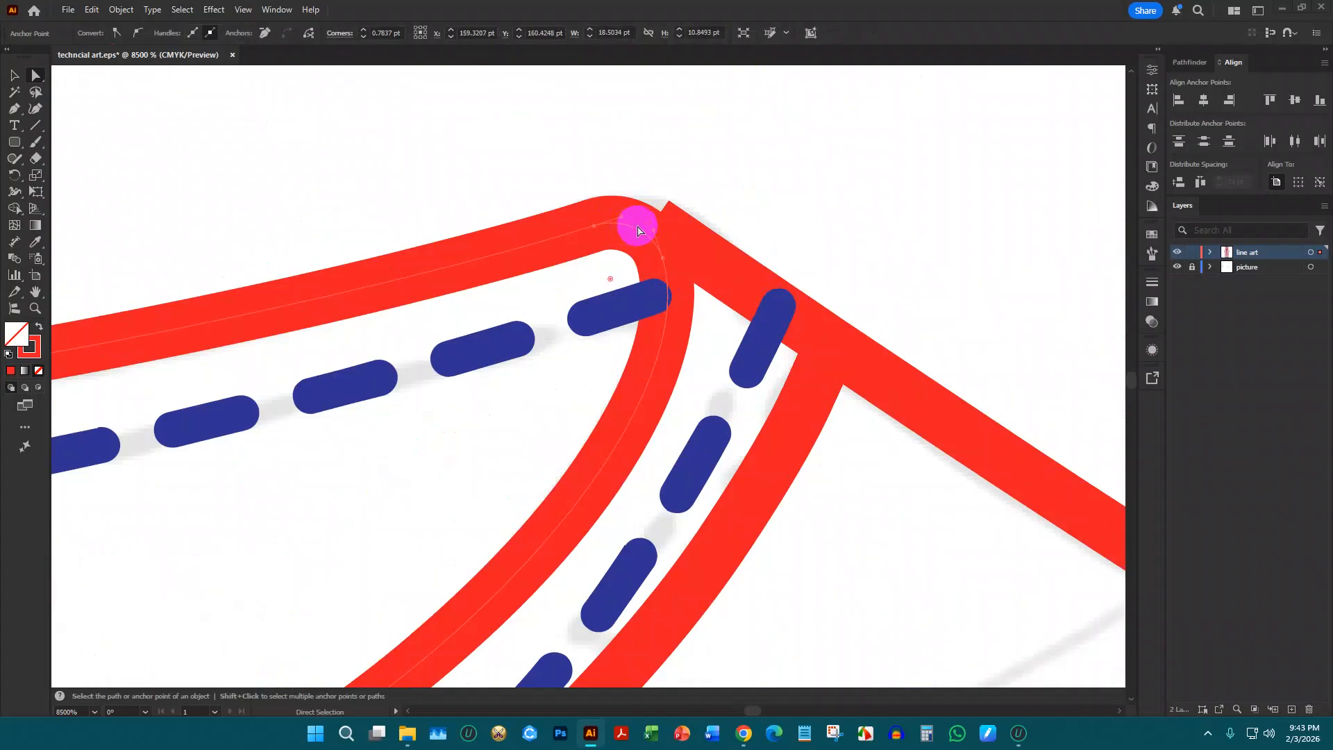
pyautogui.moveTo(641, 237)
pyautogui.mouseDown()
pyautogui.moveTo(643, 217)
pyautogui.moveTo(653, 239)
pyautogui.moveTo(637, 226)
pyautogui.moveTo(660, 221)
pyautogui.moveTo(634, 223)
pyautogui.moveTo(643, 216)
pyautogui.mouseUp()
pyautogui.scroll(-4, 962, 242)
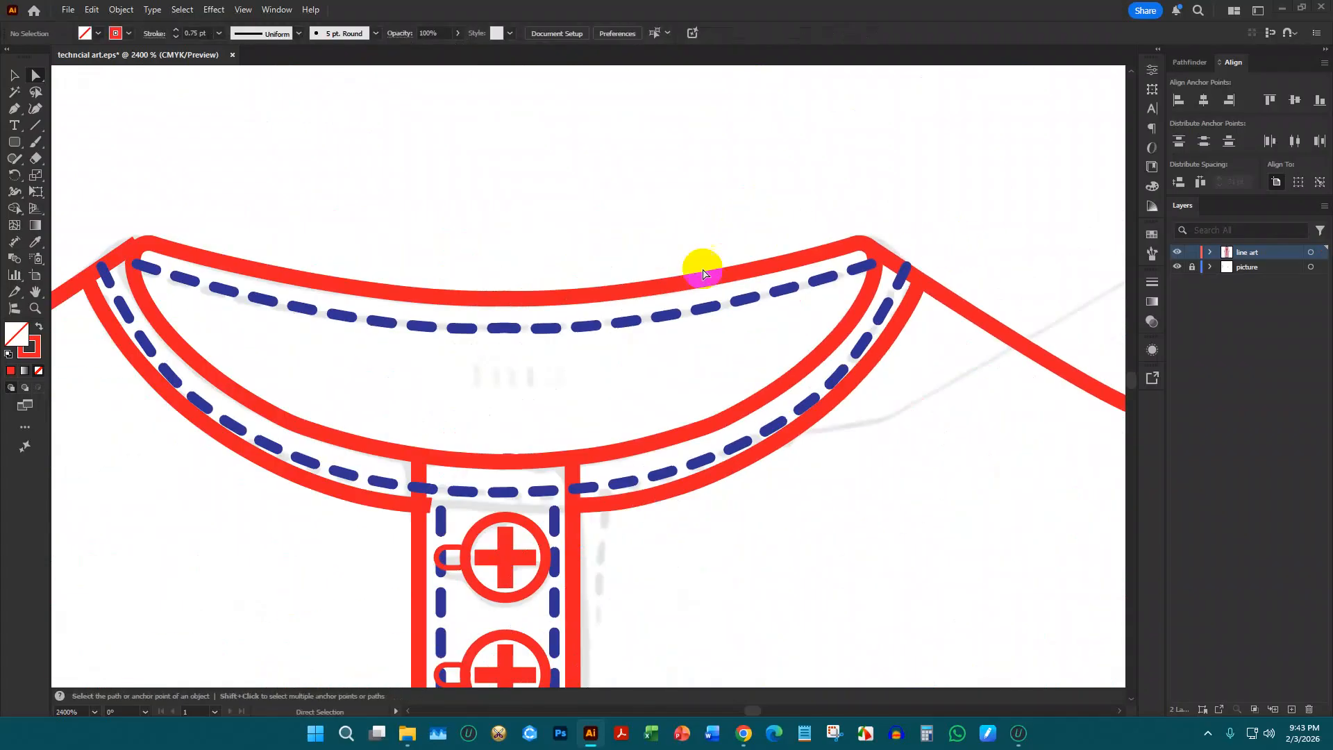
# Move the left shoulder line's end anchor into the left collar corner so it meets the neckline cleanly
pyautogui.scroll(-3, 571, 262)
pyautogui.scroll(5, 393, 259)
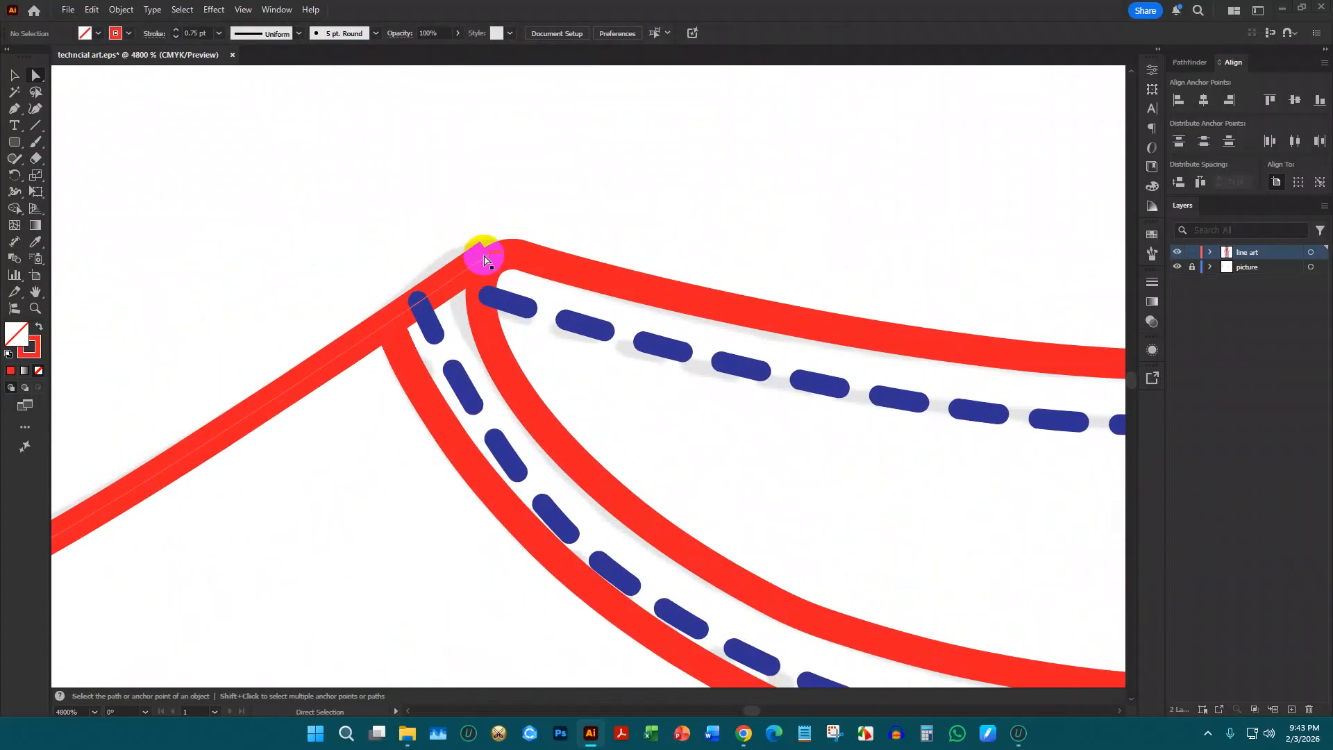
pyautogui.moveTo(490, 259); pyautogui.dragTo(506, 251)
pyautogui.click(493, 208)
# Shorten the left waistband's lower stitch line so it ends at the button placket's left edge
pyautogui.scroll(-4, 508, 233)
pyautogui.scroll(-2, 549, 285)
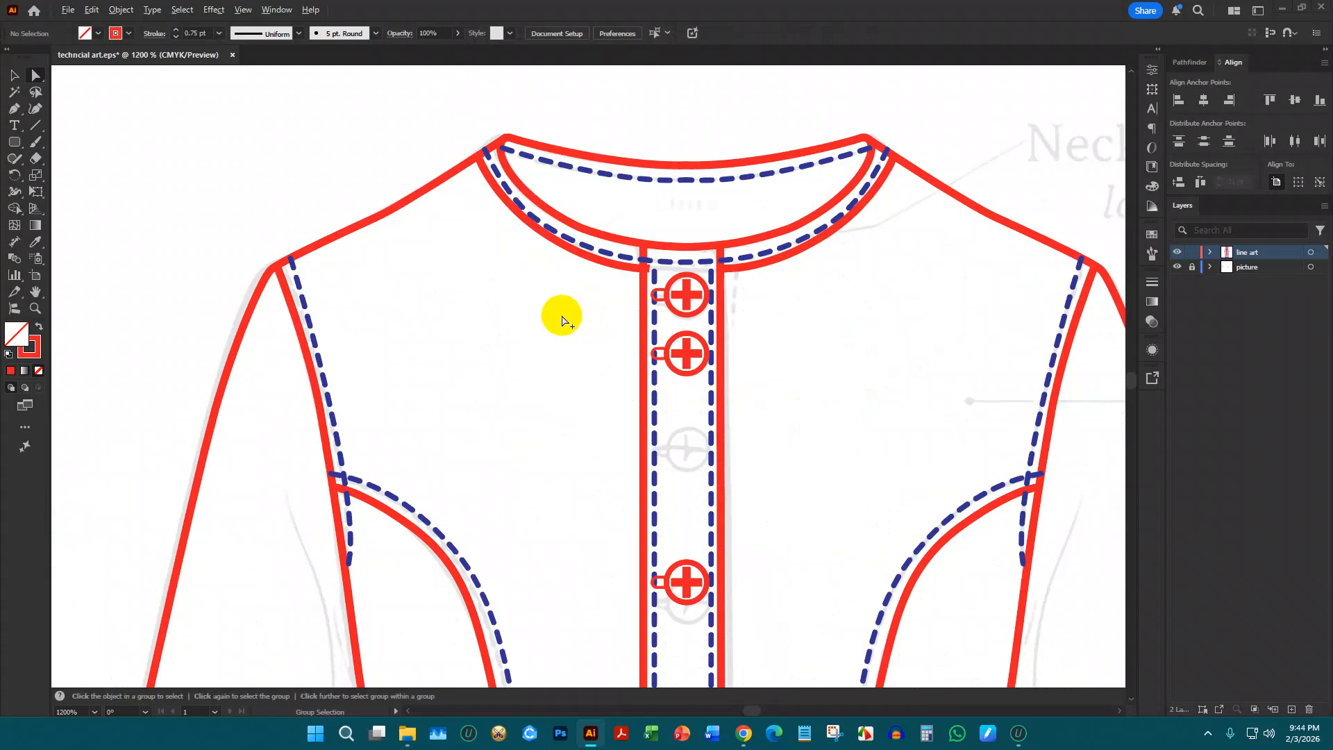
pyautogui.scroll(-8, 562, 315)
pyautogui.scroll(3, 614, 432)
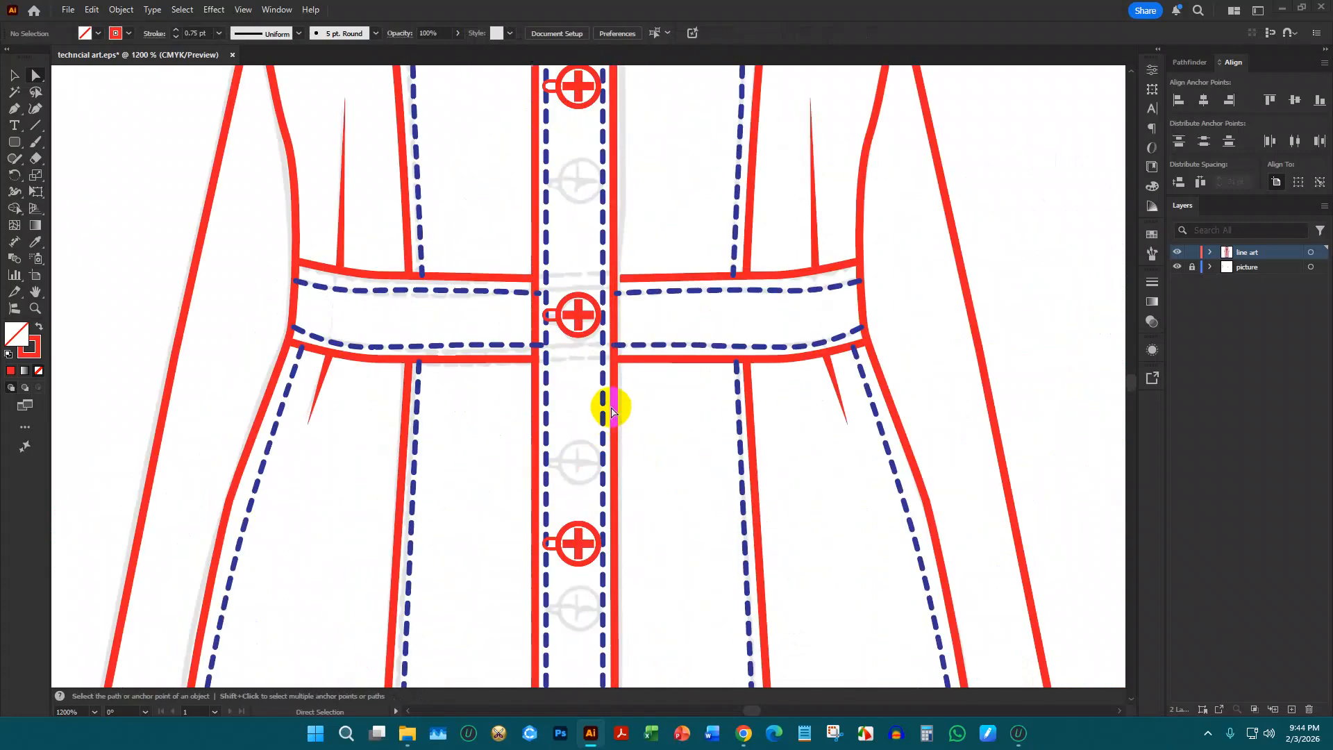
pyautogui.scroll(5, 520, 334)
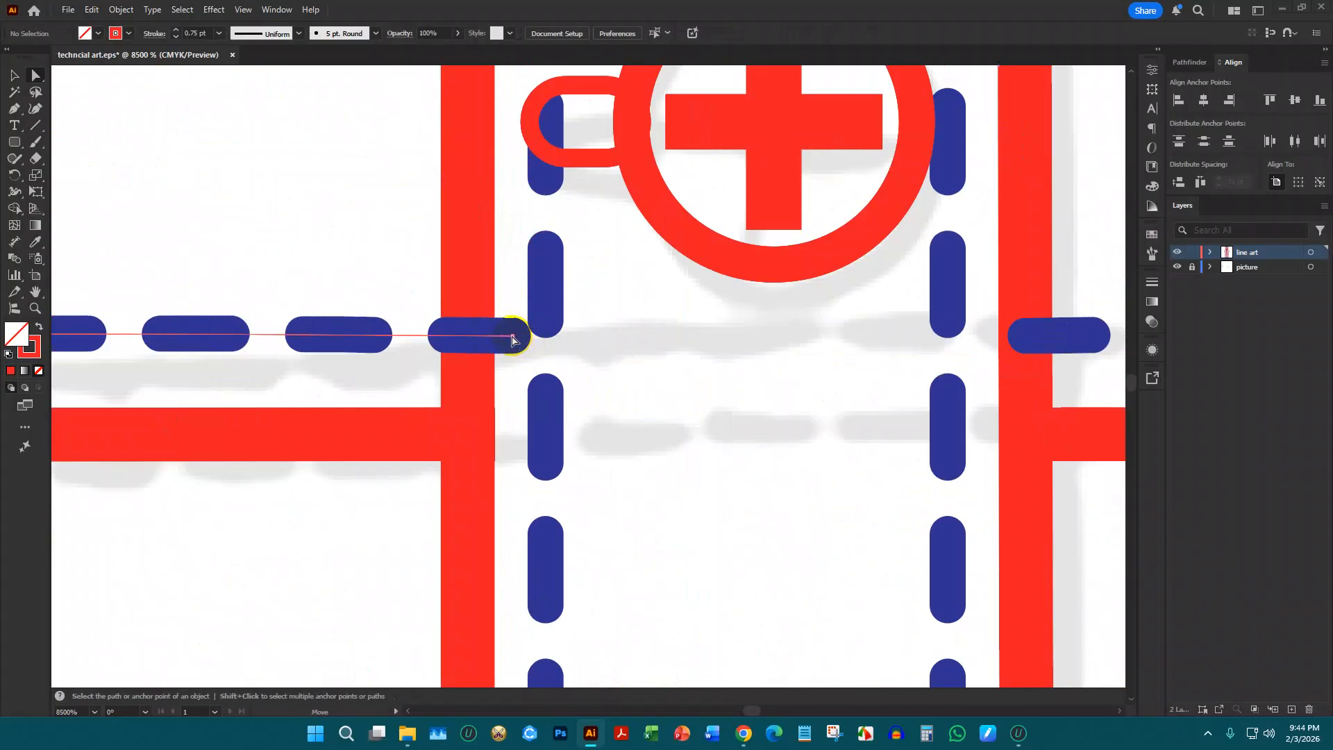
pyautogui.moveTo(512, 339); pyautogui.dragTo(478, 340)
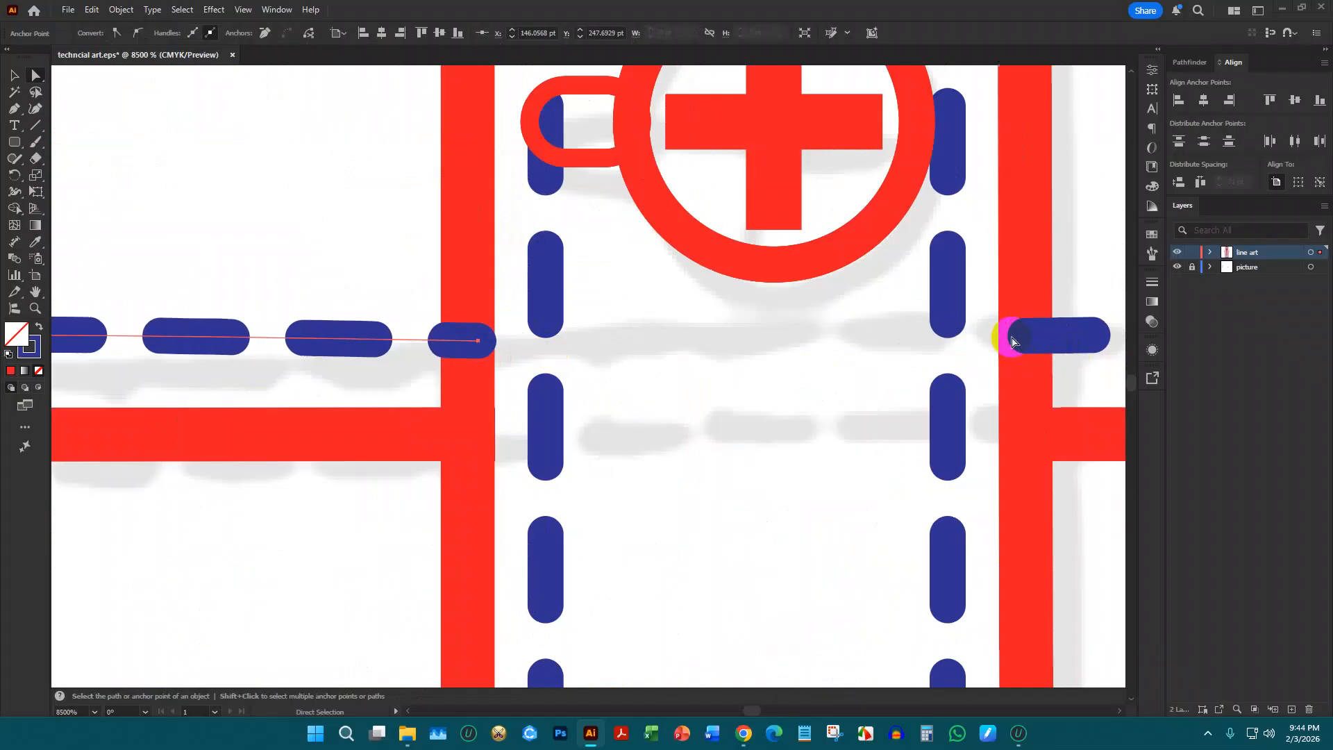
# Examine the traced dress from the waistband down to the hem and back up to the collar for stray line ends
pyautogui.scroll(-5, 1013, 340)
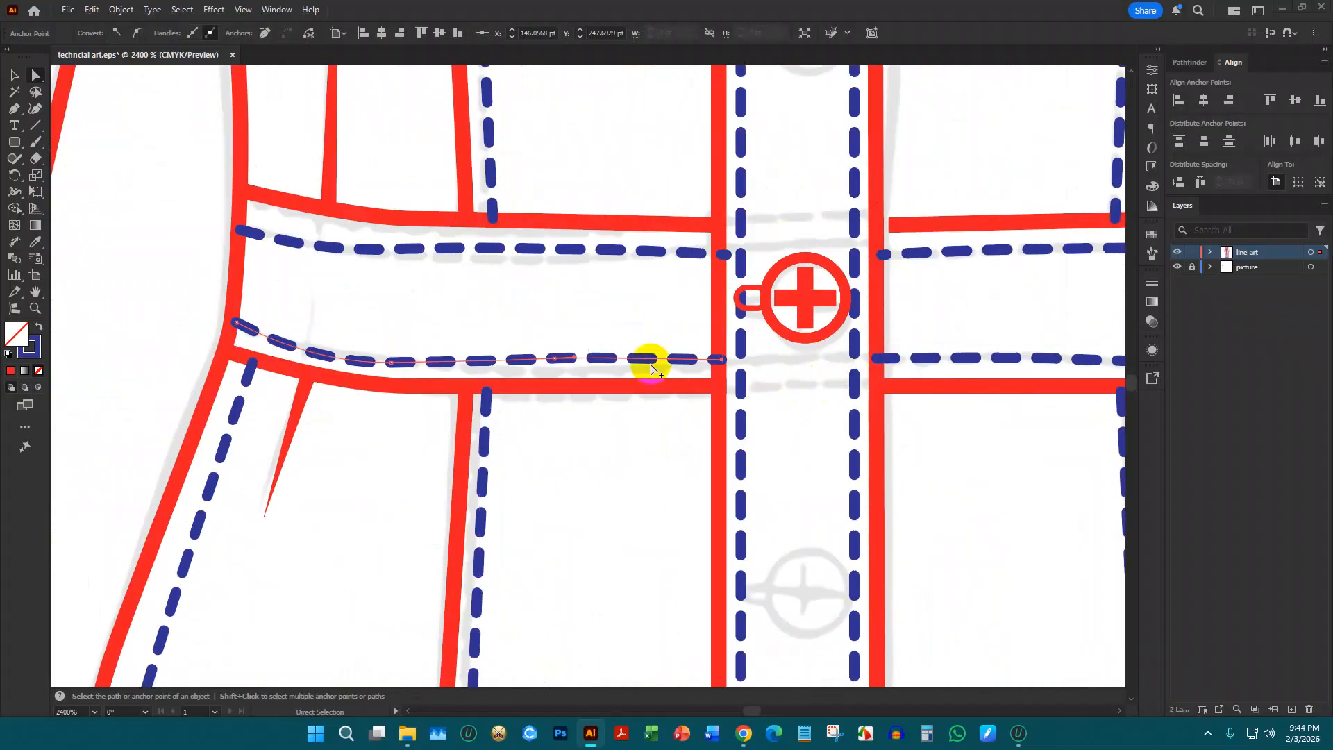
pyautogui.scroll(-4, 646, 362)
pyautogui.scroll(3, 714, 403)
pyautogui.scroll(-3, 694, 382)
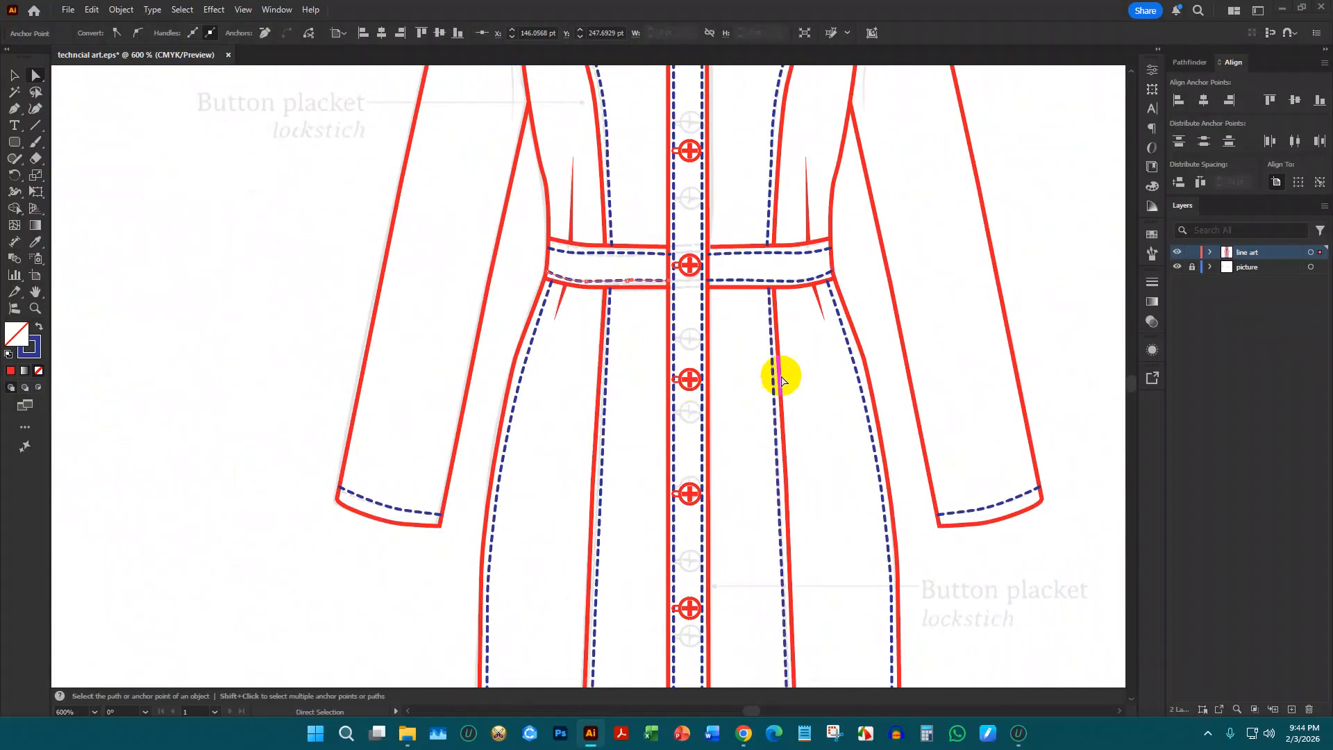
pyautogui.scroll(4, 581, 268)
pyautogui.scroll(-5, 357, 327)
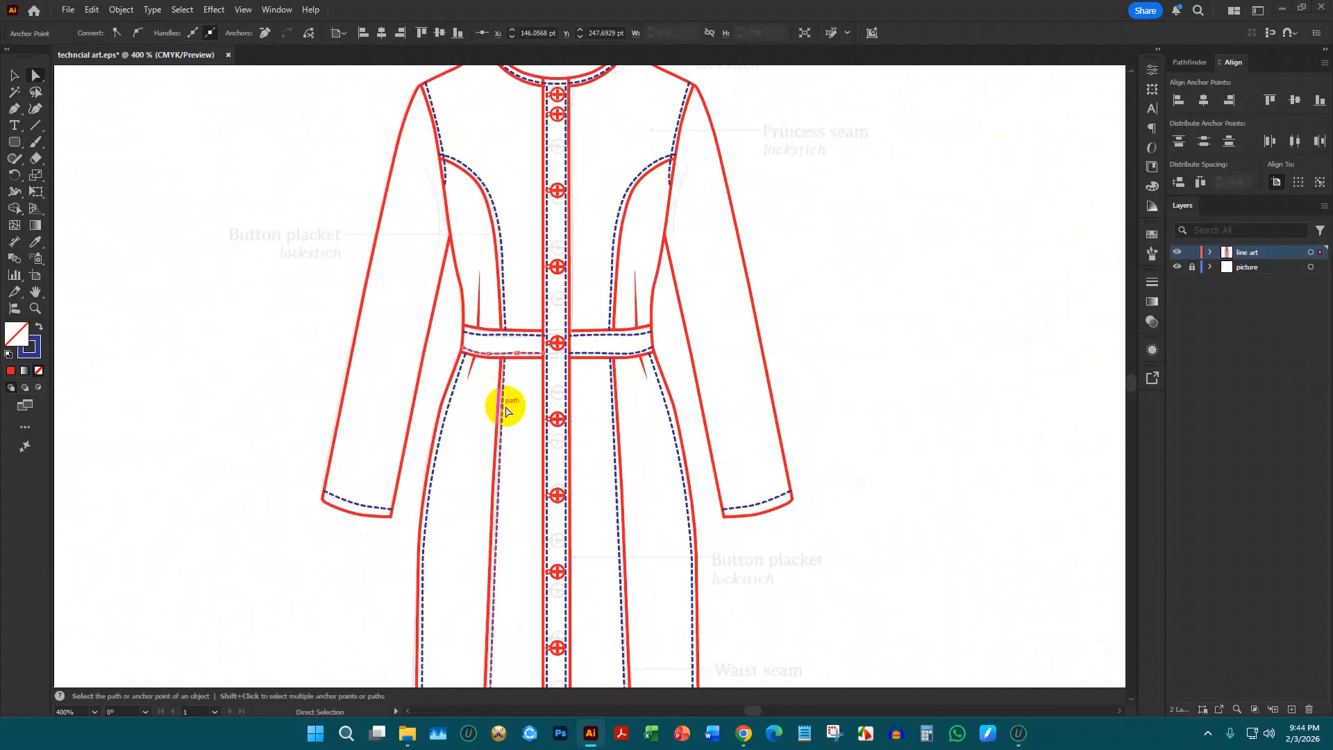
pyautogui.scroll(-2, 506, 402)
pyautogui.scroll(-6, 602, 522)
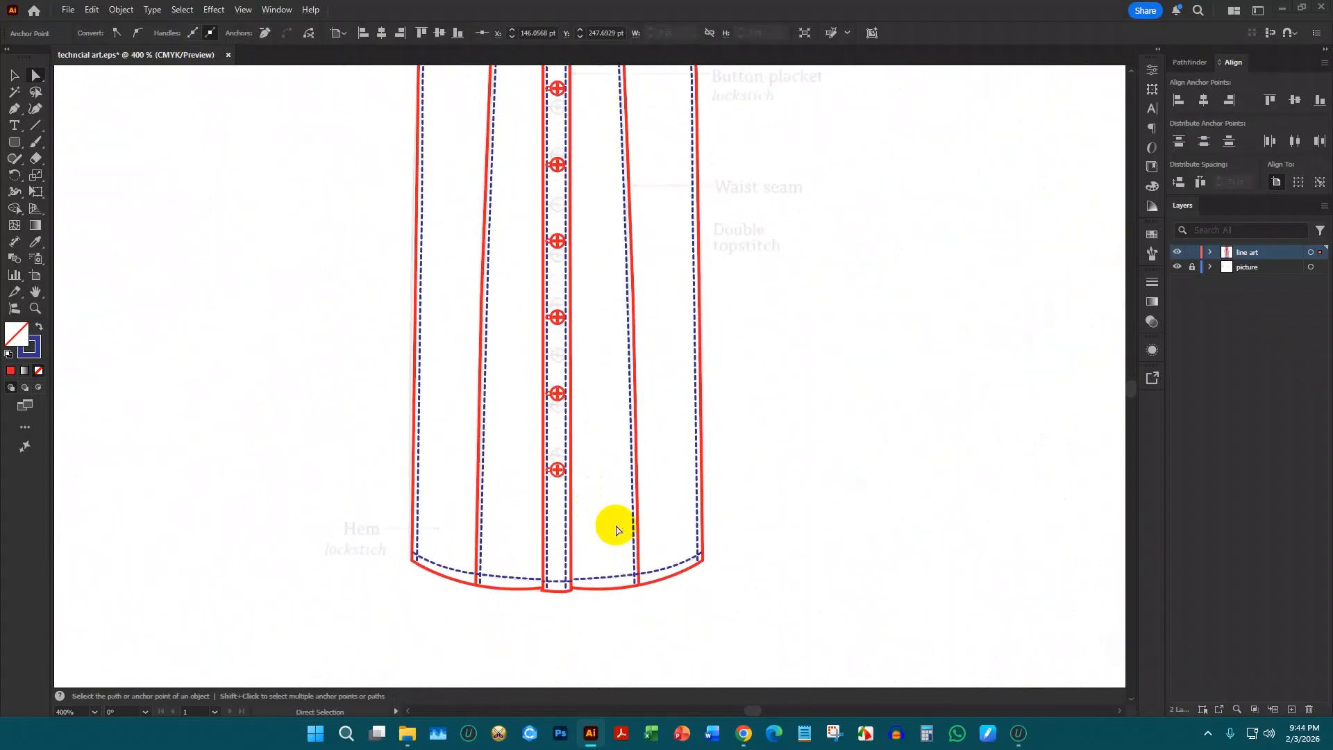
pyautogui.scroll(3, 618, 500)
pyautogui.scroll(-2, 624, 469)
pyautogui.scroll(3, 616, 467)
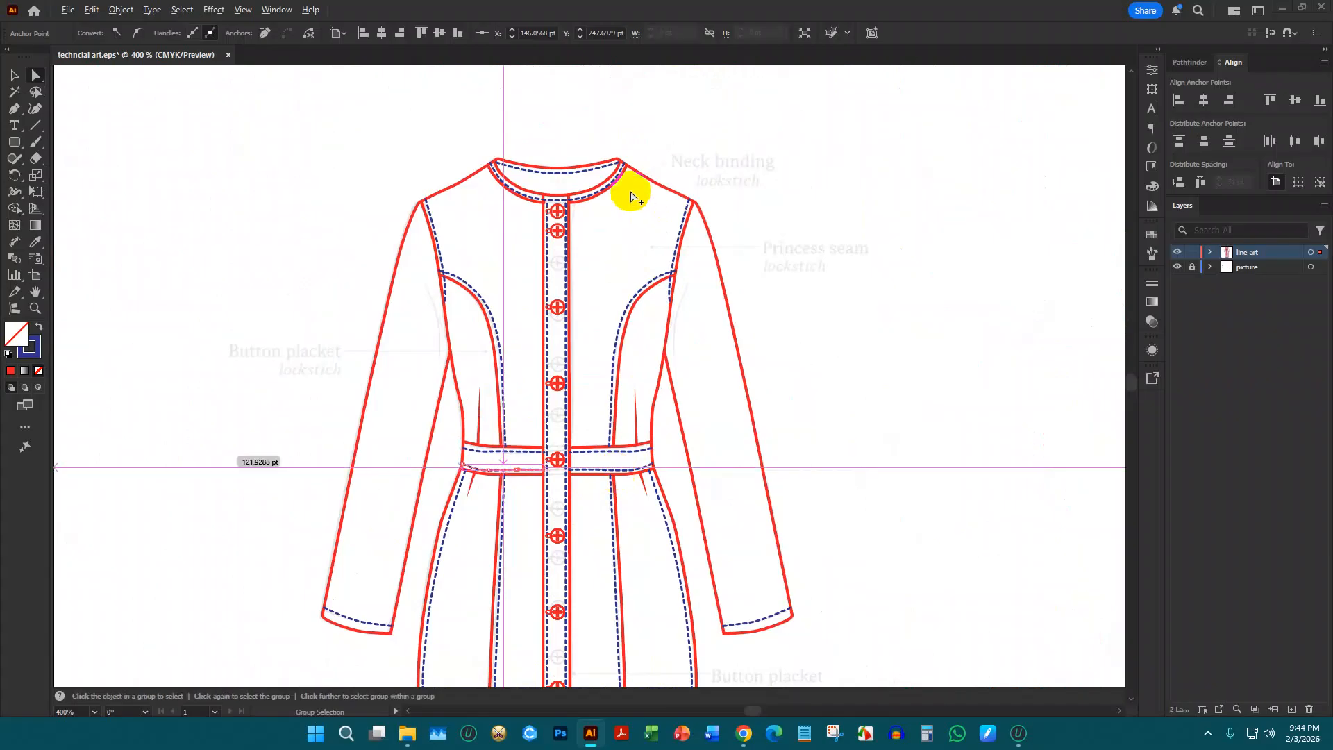
pyautogui.scroll(6, 621, 195)
pyautogui.scroll(-5, 614, 192)
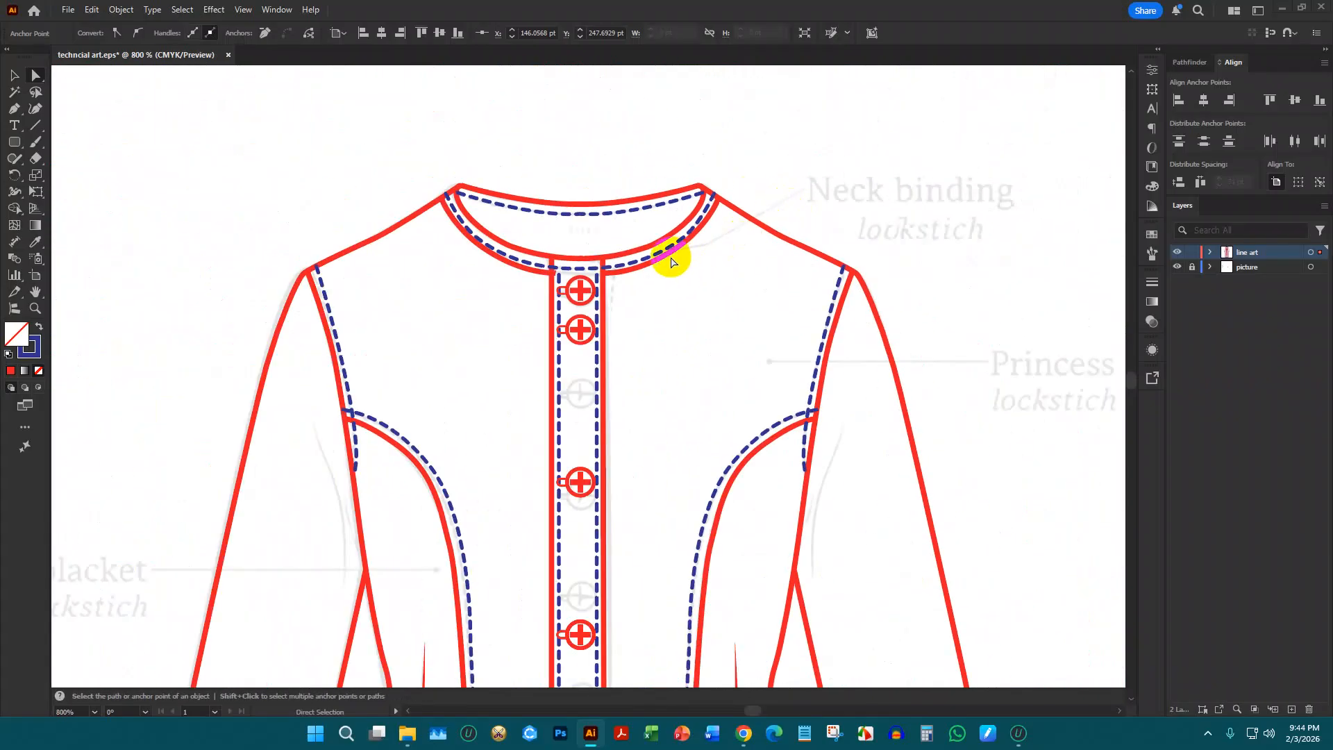
# Pull the end anchor of the left neck binding's outer edge back to the placket's left edge
pyautogui.scroll(5, 554, 277)
pyautogui.scroll(2, 609, 276)
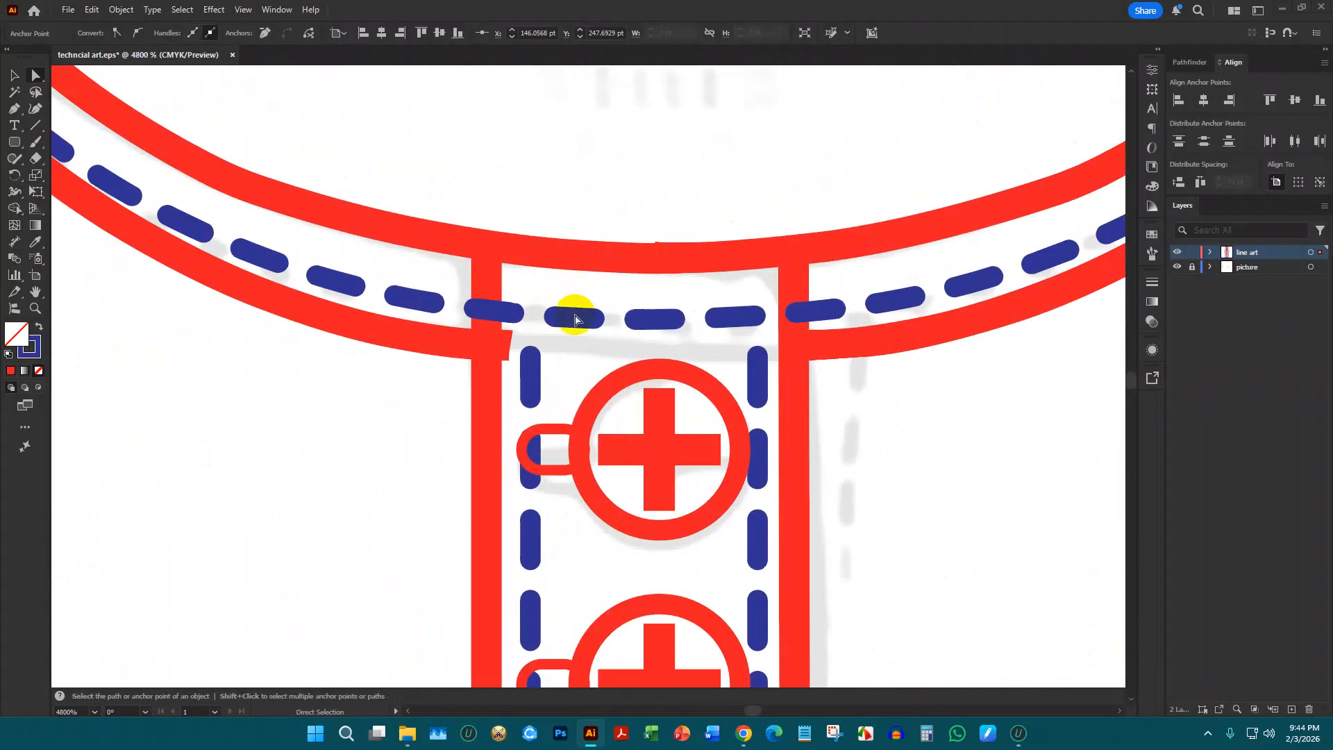
pyautogui.scroll(-3, 599, 318)
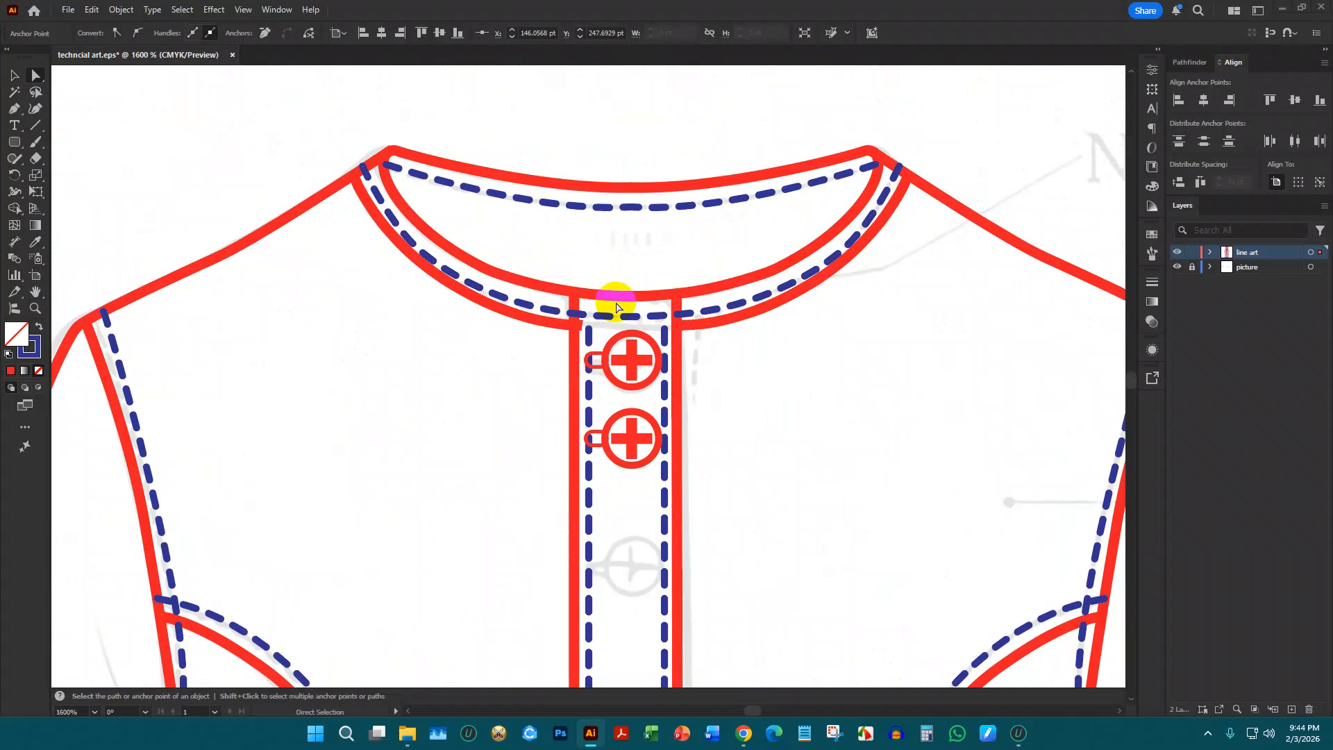
pyautogui.scroll(3, 570, 314)
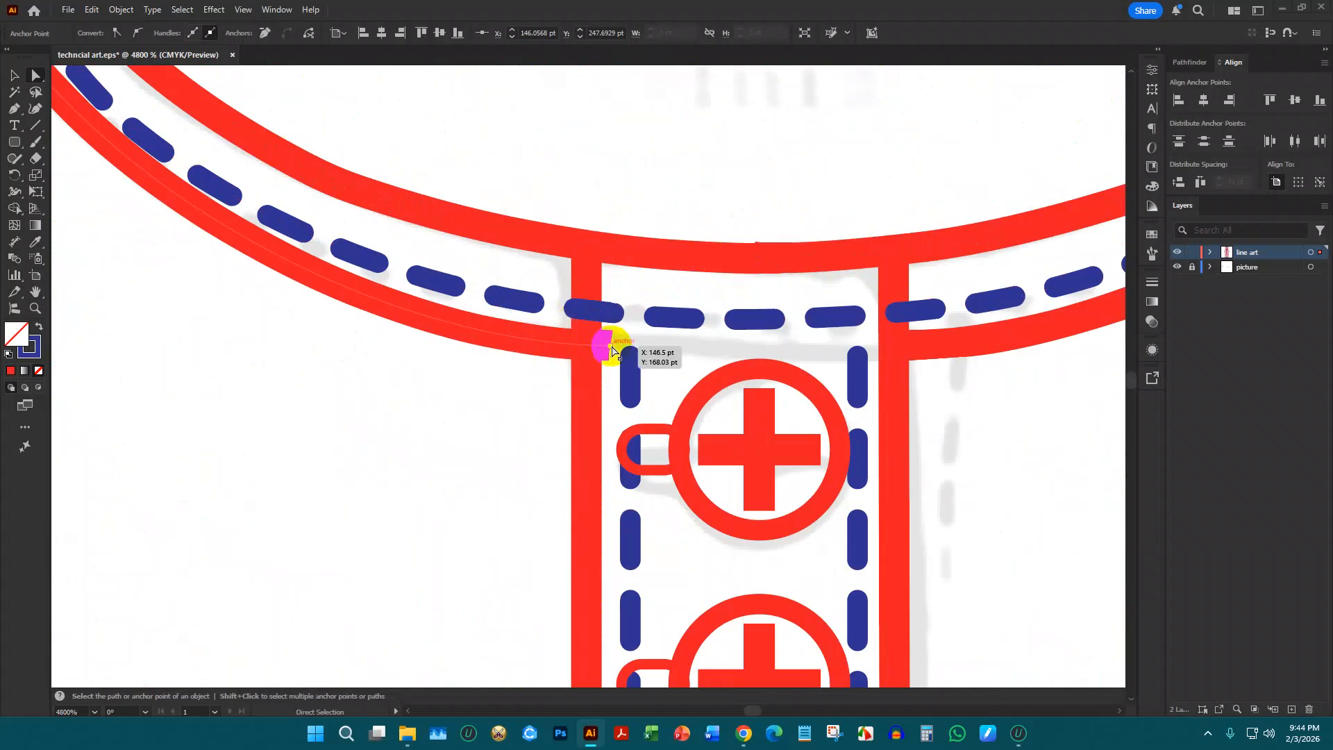
pyautogui.moveTo(606, 346); pyautogui.dragTo(610, 342)
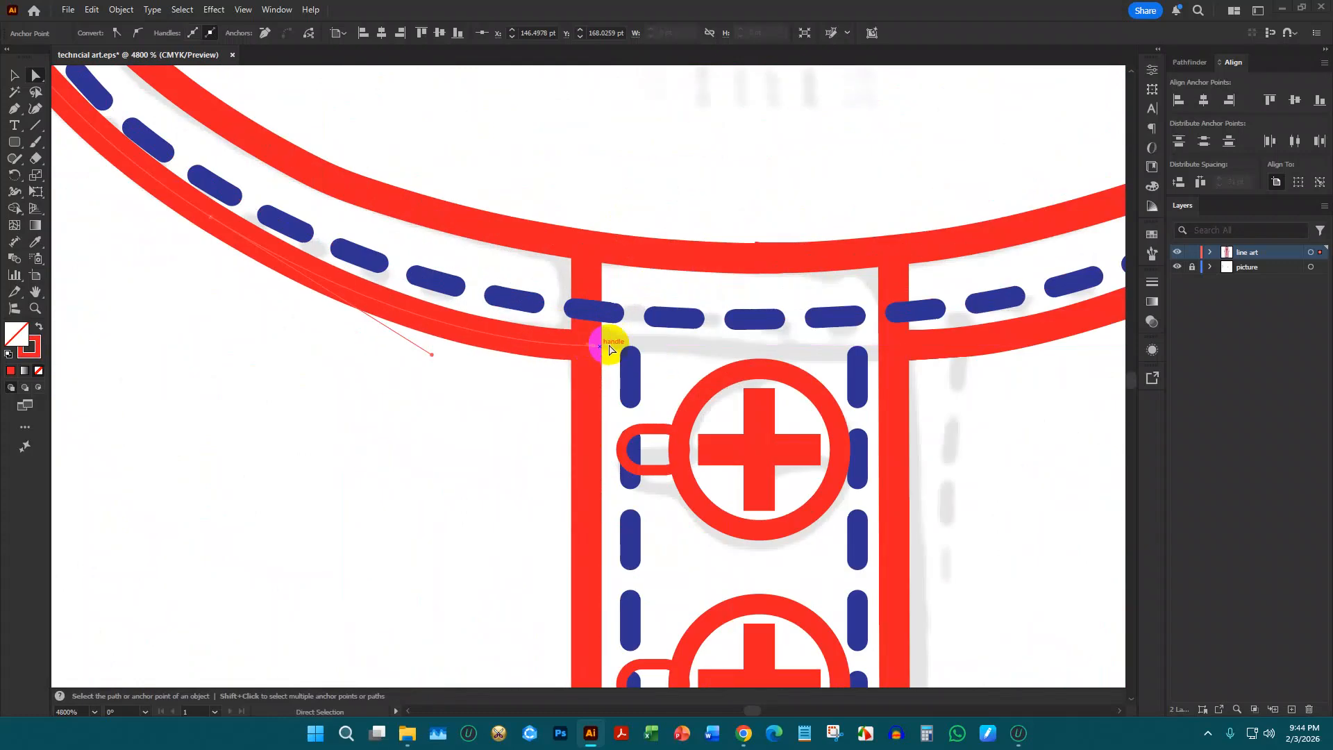
pyautogui.scroll(-1, 660, 320)
# Examine the neck binding's stitch line across the placket and compare it with the black reference drawing
pyautogui.click(665, 318)
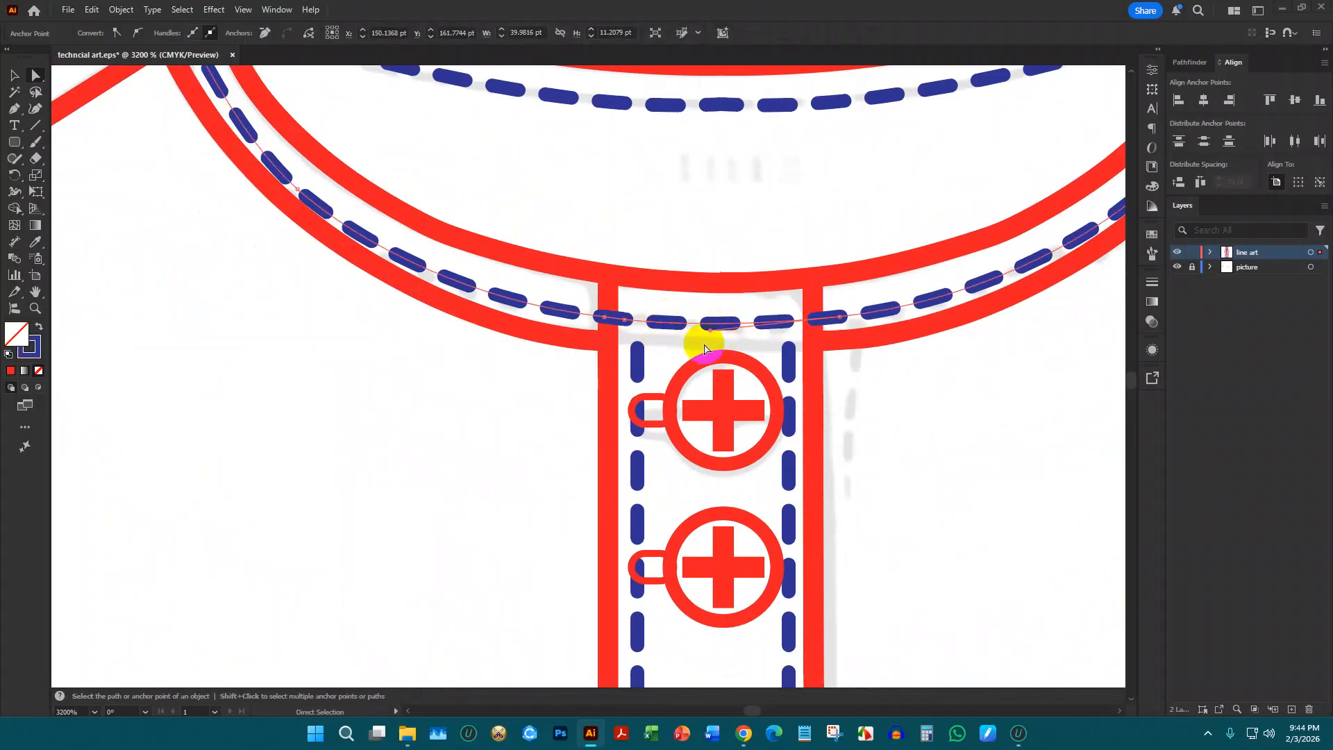
pyautogui.scroll(-4, 687, 341)
pyautogui.scroll(5, 684, 343)
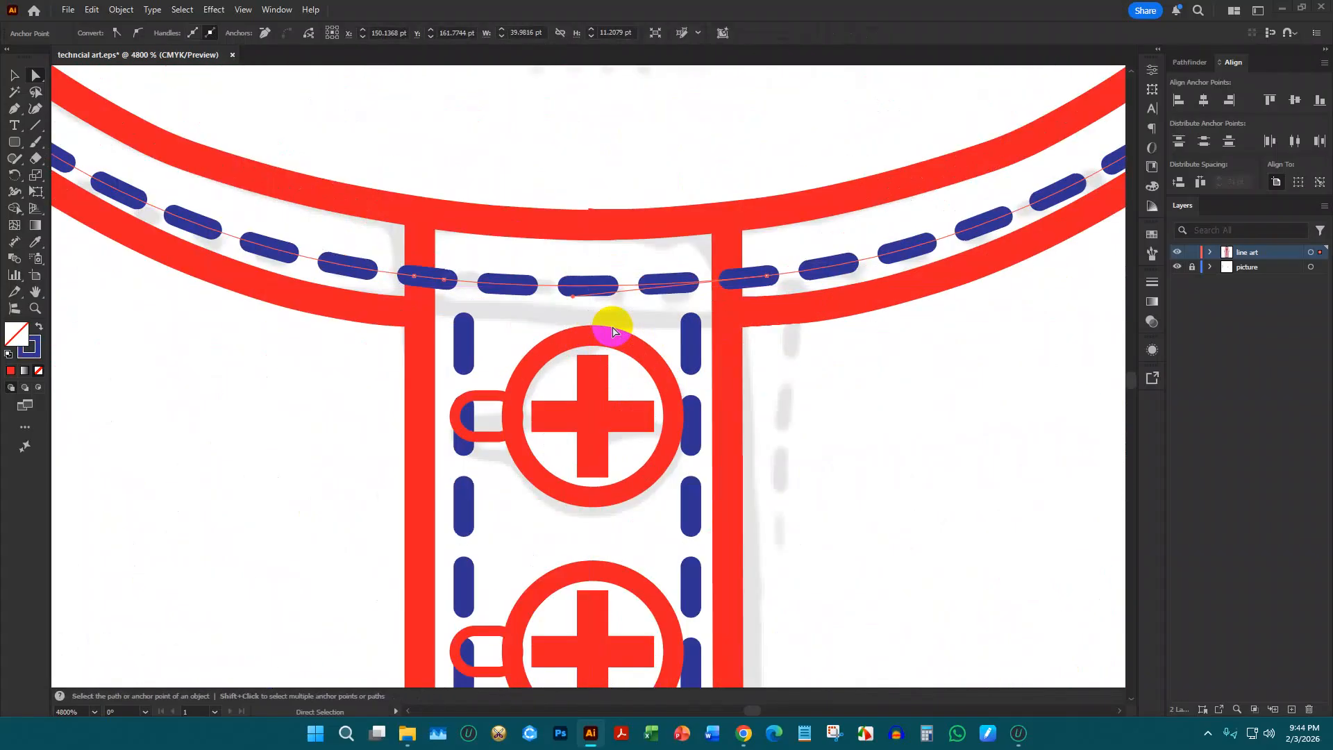
pyautogui.scroll(-3, 660, 292)
pyautogui.click(664, 290)
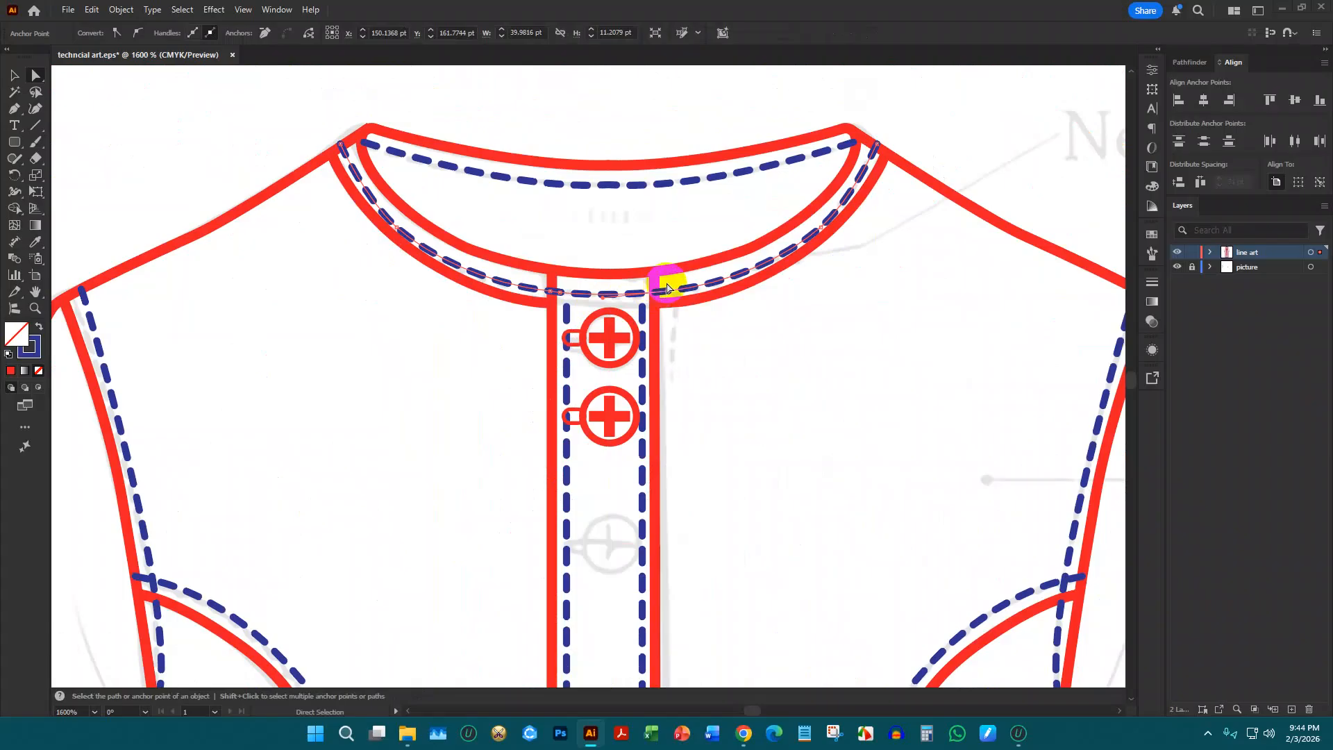
pyautogui.scroll(-4, 666, 289)
pyautogui.scroll(3, 319, 289)
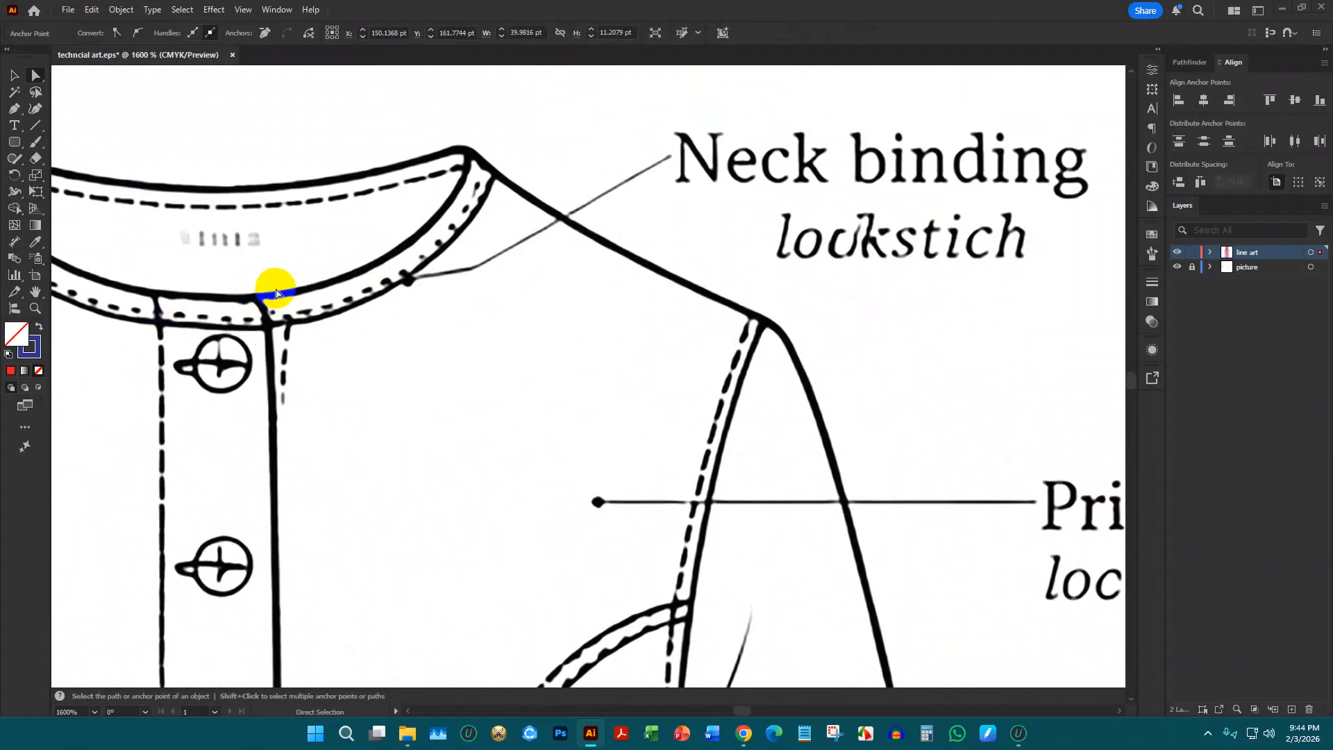
pyautogui.scroll(-3, 263, 309)
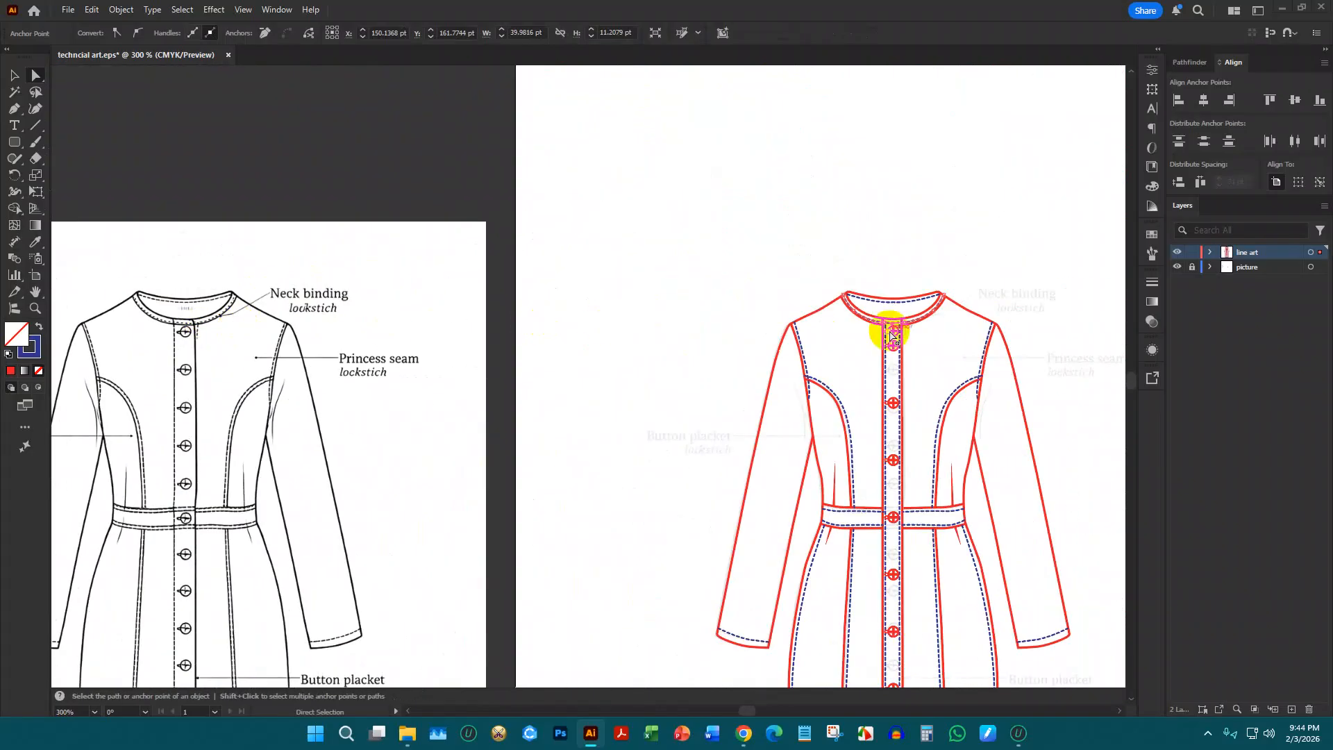
pyautogui.scroll(3, 895, 323)
pyautogui.scroll(2, 1010, 324)
pyautogui.scroll(-3, 555, 311)
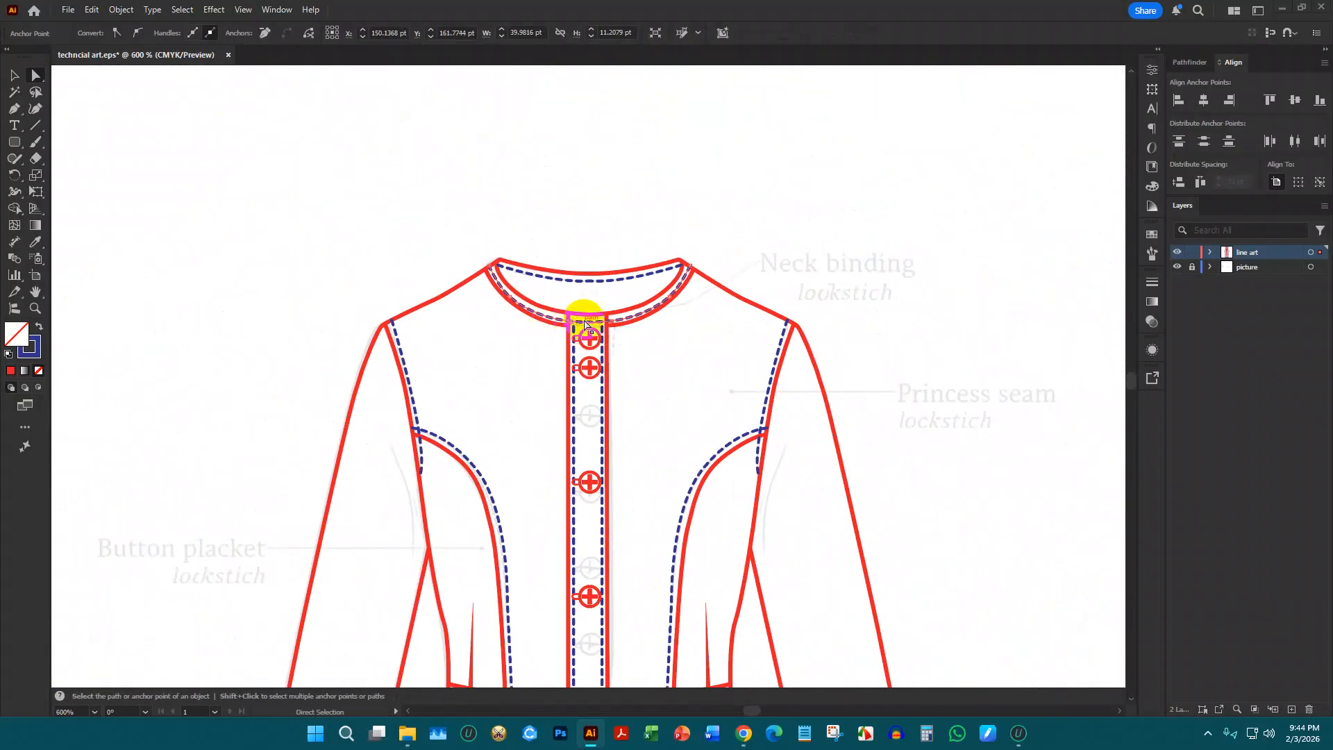
pyautogui.scroll(2, 495, 271)
# Duplicate the complete front-view line art off the artboard beside the black reference drawing and group the copy
pyautogui.hotkey('ctrl', '1')
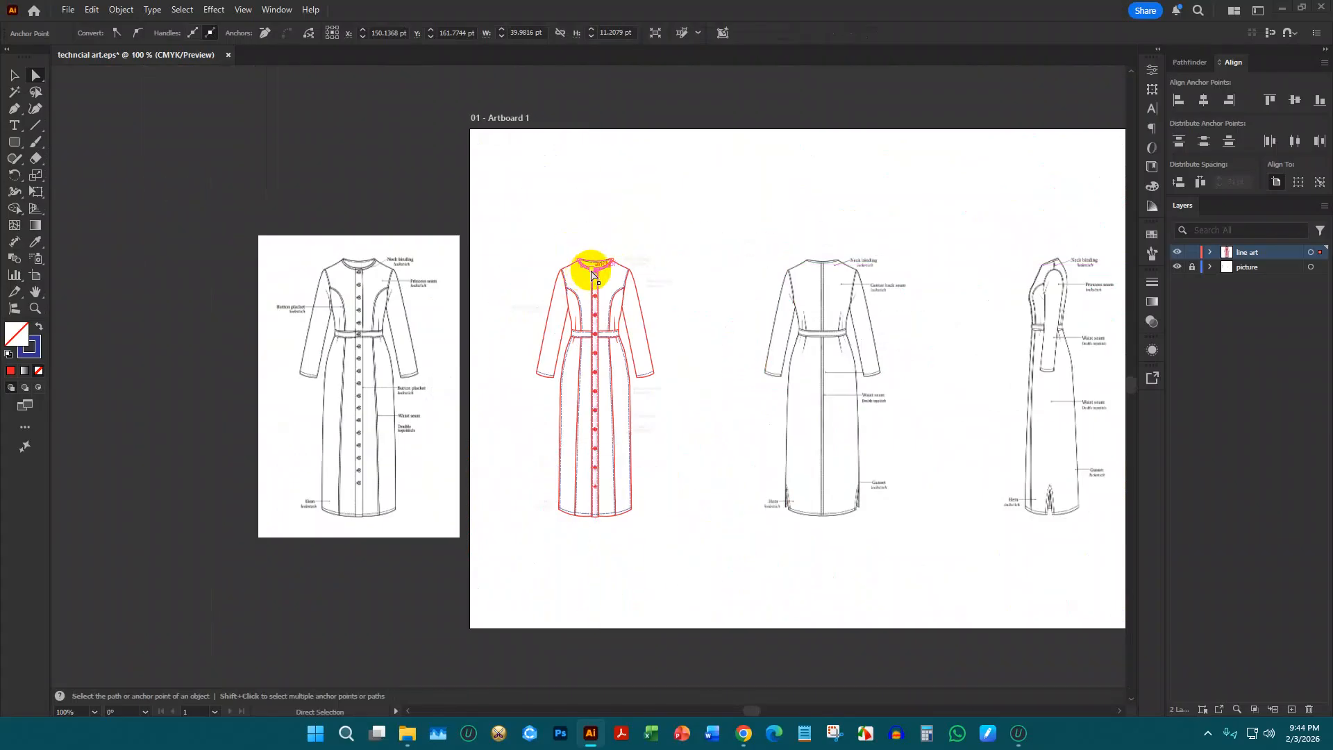
pyautogui.click(15, 76)
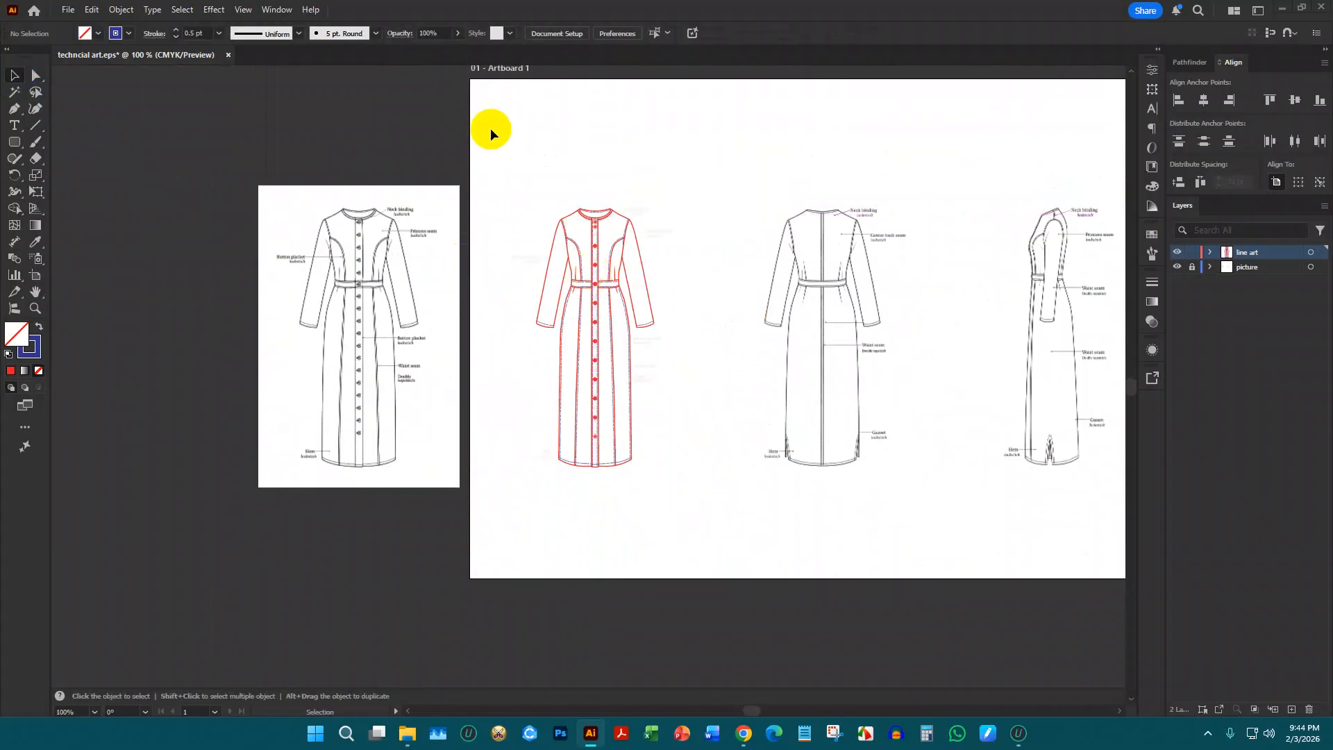
pyautogui.moveTo(489, 126); pyautogui.dragTo(698, 541)
pyautogui.moveTo(591, 332); pyautogui.dragTo(167, 381)
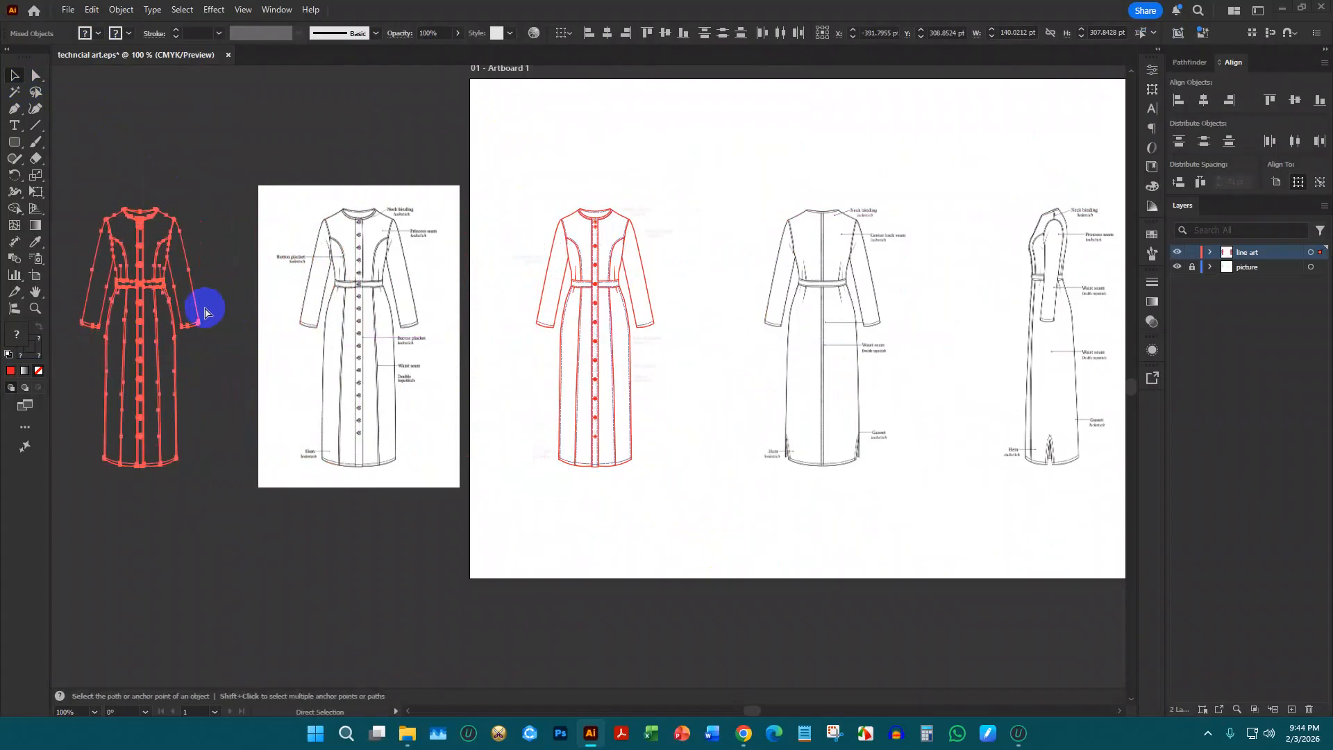
pyautogui.hotkey('ctrl', 'g')
pyautogui.click(679, 252)
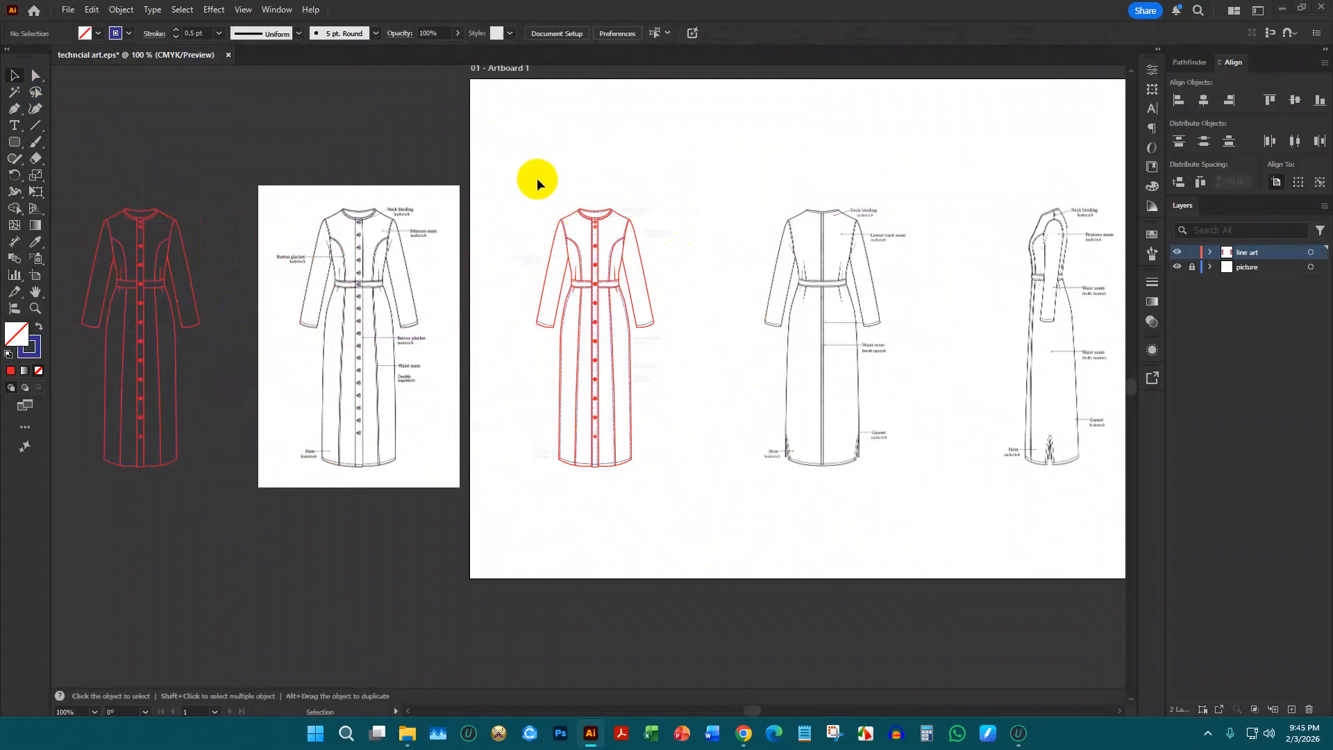
pyautogui.scroll(1, 677, 259)
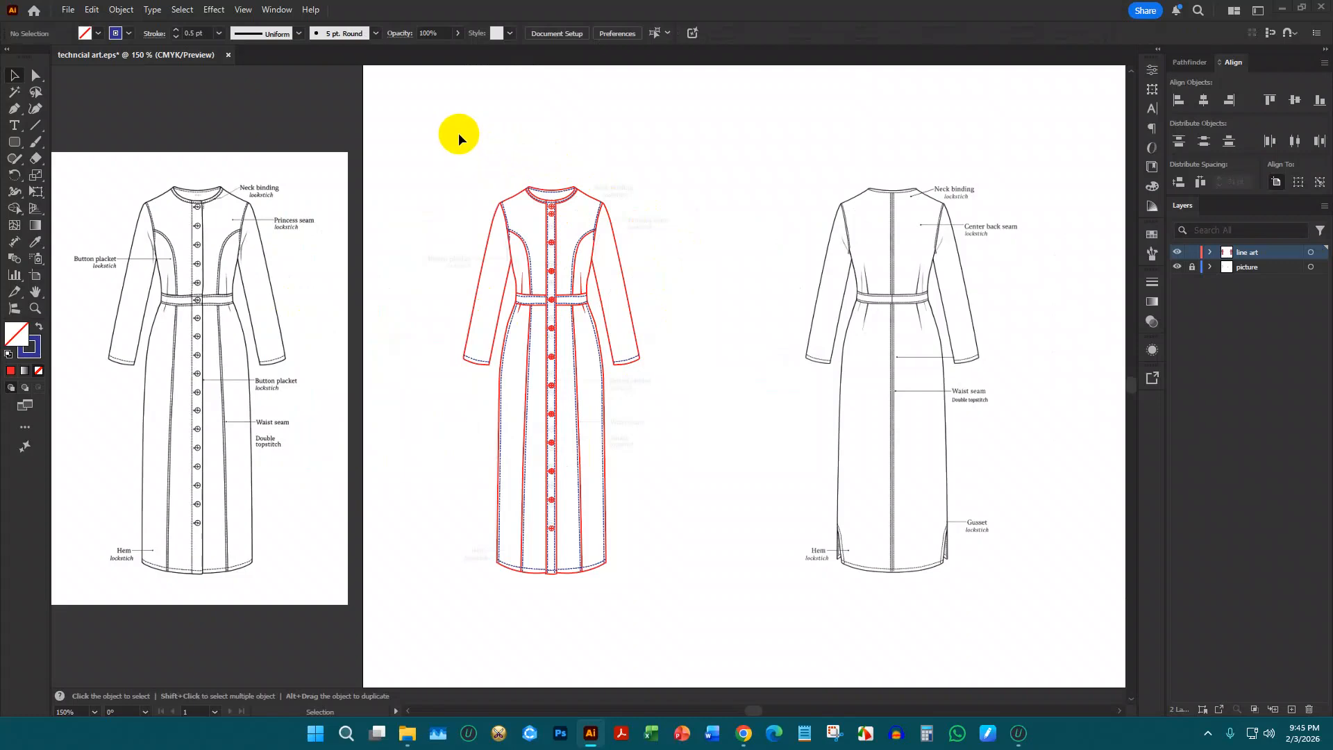
# Move the complete front-view line art from the artboard's front sketch onto the black back-view reference drawing
pyautogui.moveTo(458, 132); pyautogui.dragTo(632, 596)
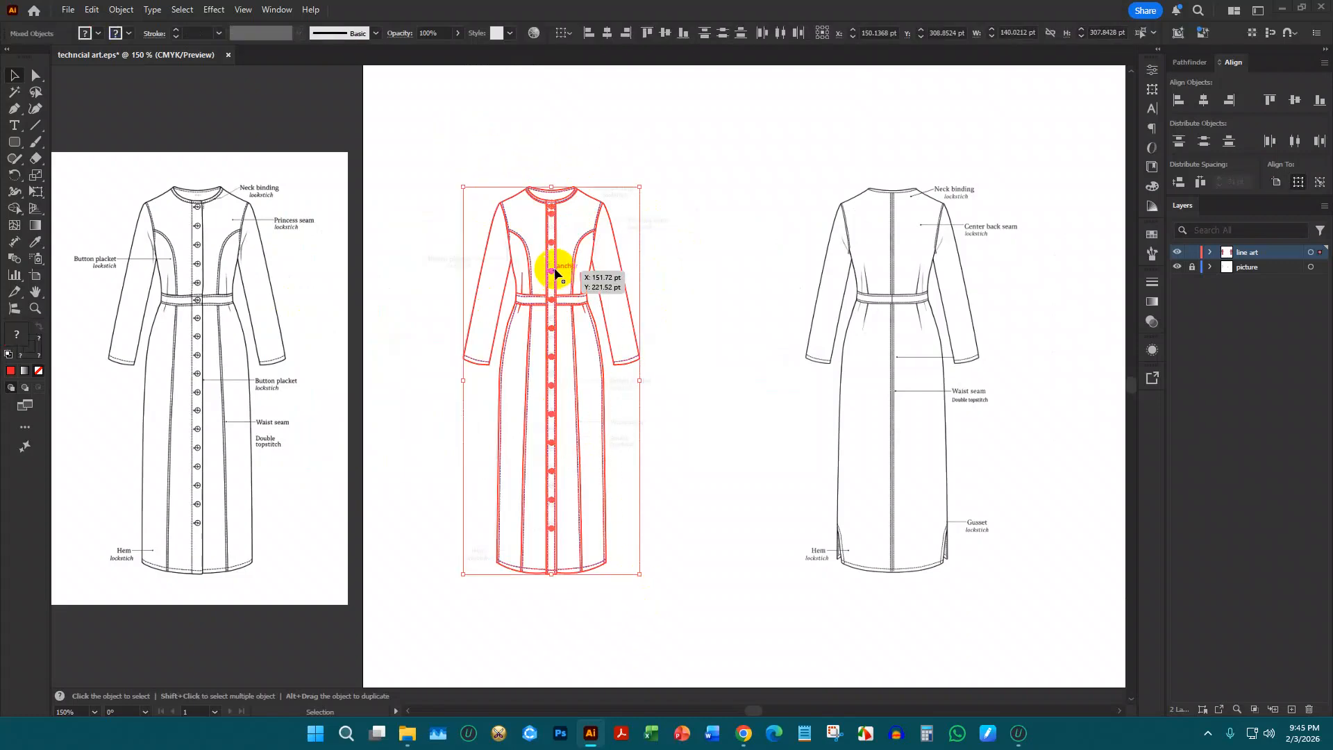
pyautogui.moveTo(552, 275); pyautogui.dragTo(886, 296)
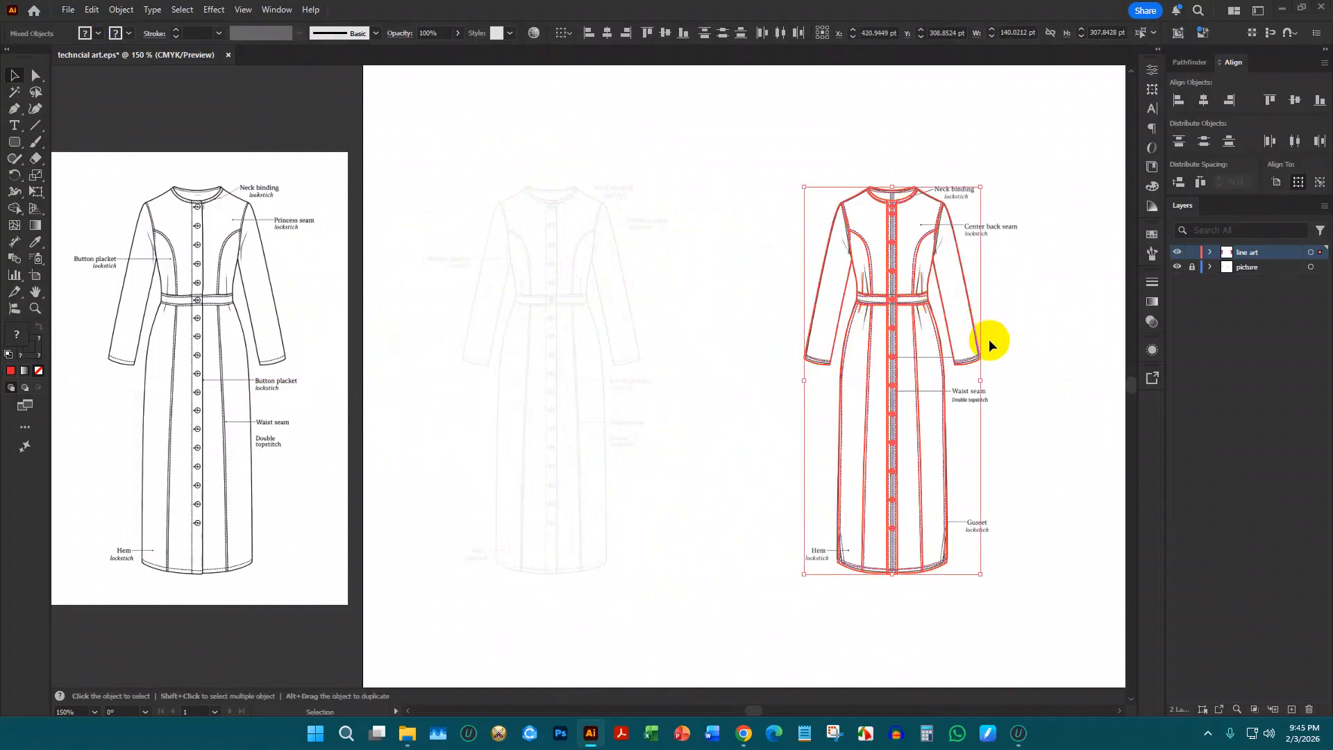
pyautogui.scroll(3, 989, 338)
pyautogui.rightClick(970, 321)
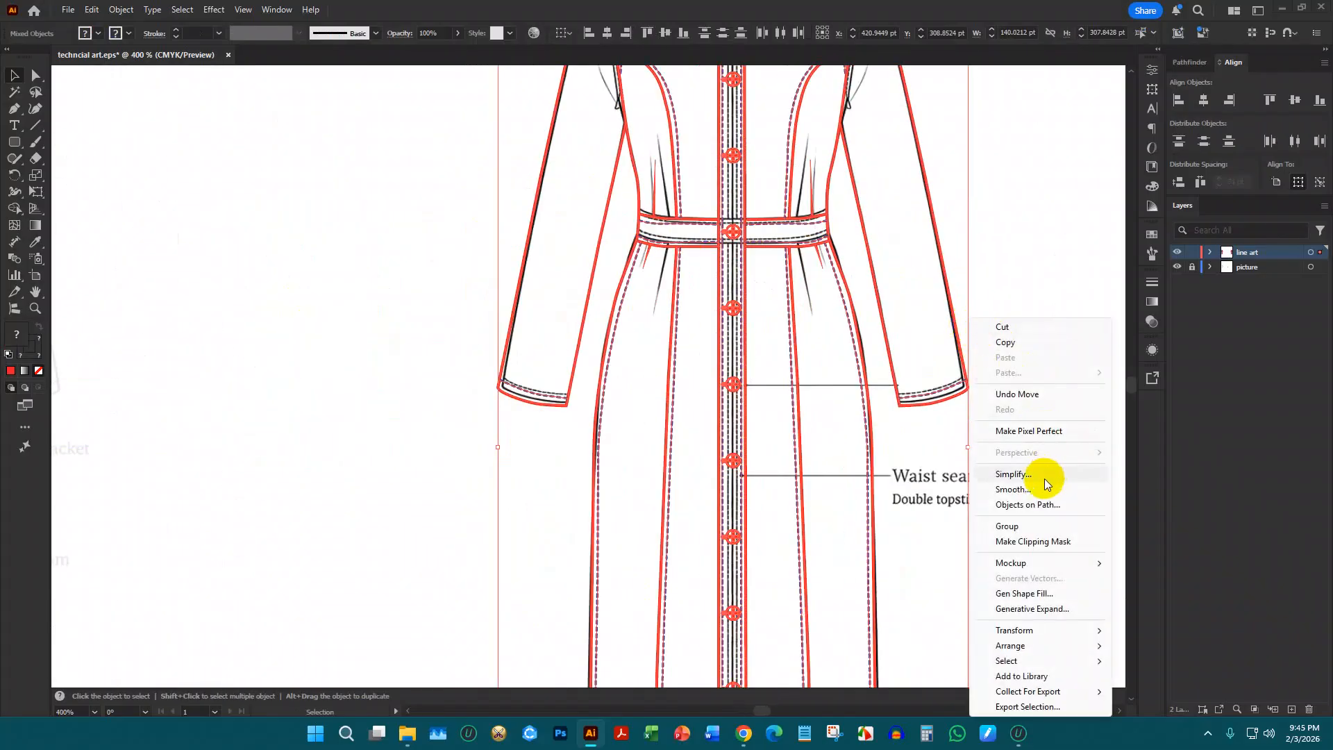
pyautogui.click(1006, 301)
# Delete the button placket with its stitch lines from the line art over the back view
pyautogui.scroll(1, 765, 285)
pyautogui.scroll(-3, 766, 286)
pyautogui.scroll(3, 762, 438)
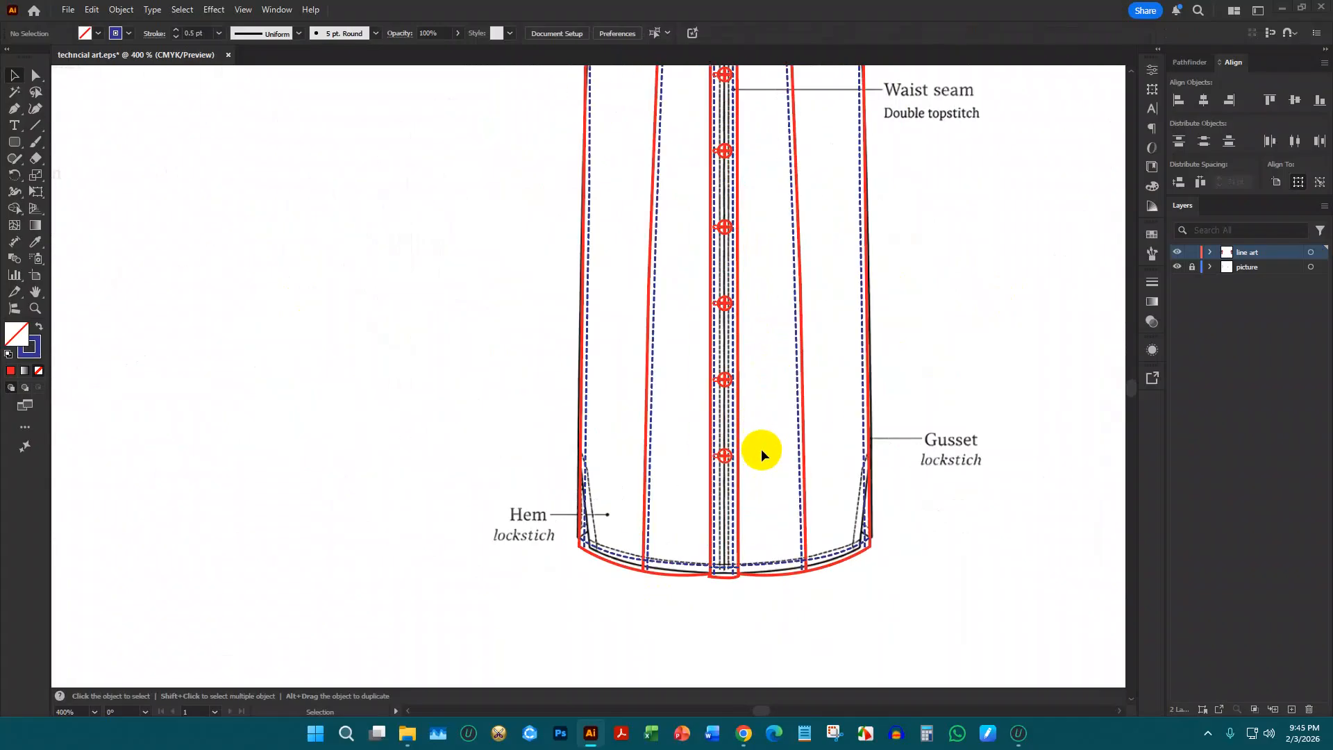
pyautogui.click(731, 281)
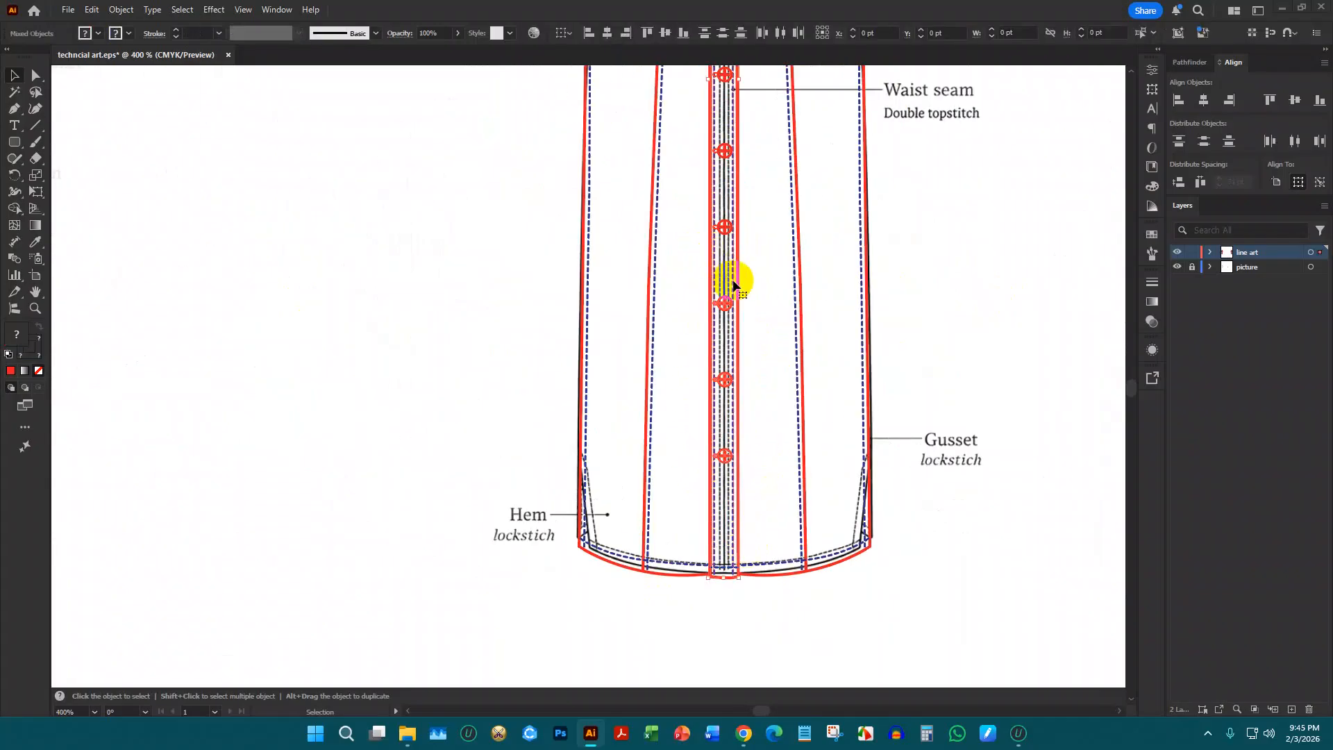
pyautogui.press('Delete')
# Delete the buttons along the skirt's centre line between the hem and the waistband
pyautogui.scroll(2, 764, 379)
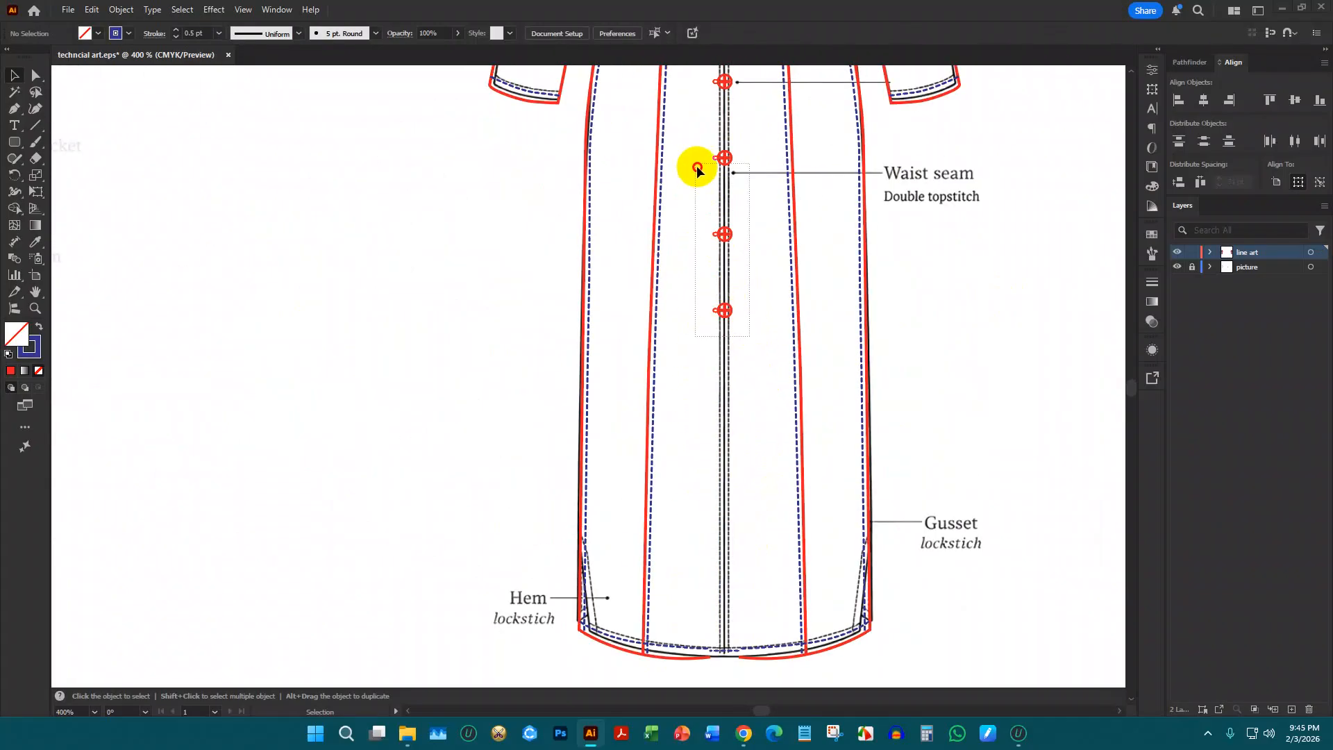
pyautogui.scroll(2, 718, 228)
pyautogui.scroll(2, 722, 216)
pyautogui.scroll(2, 741, 362)
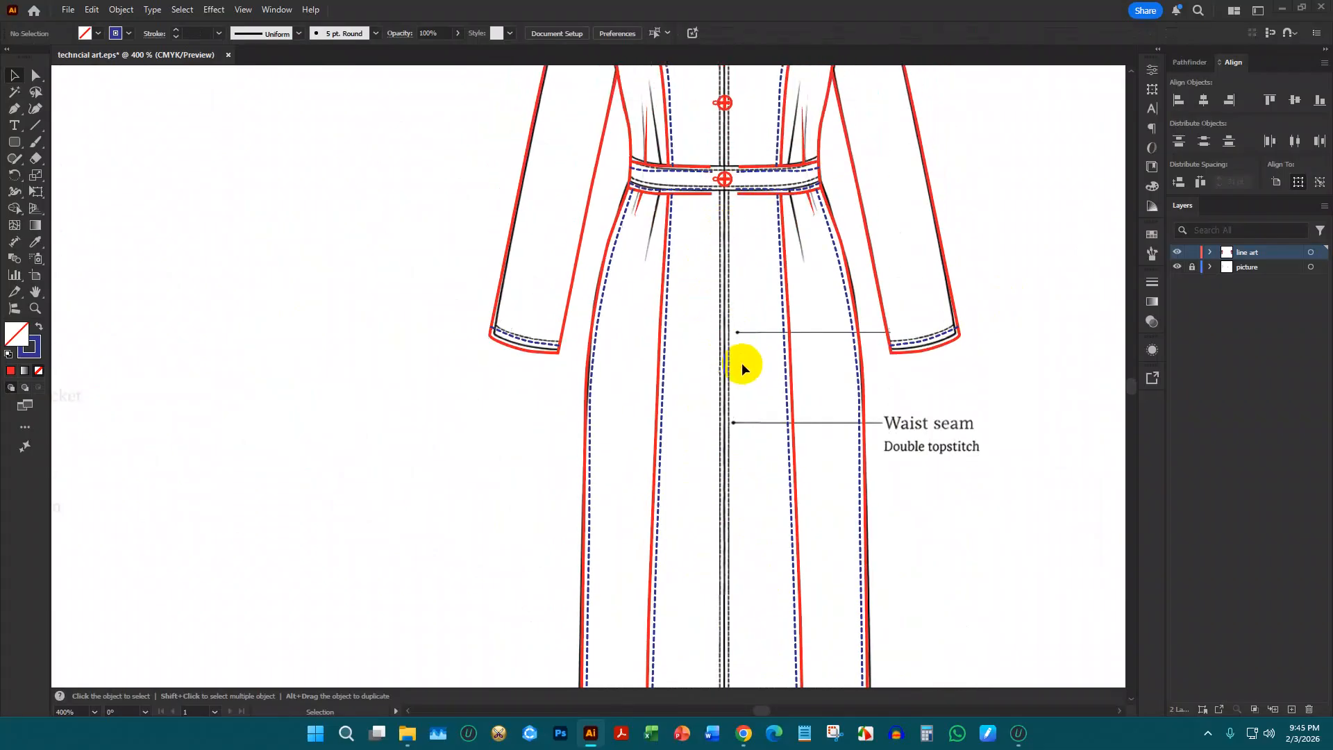
pyautogui.moveTo(727, 330); pyautogui.dragTo(741, 250)
pyautogui.press('Delete')
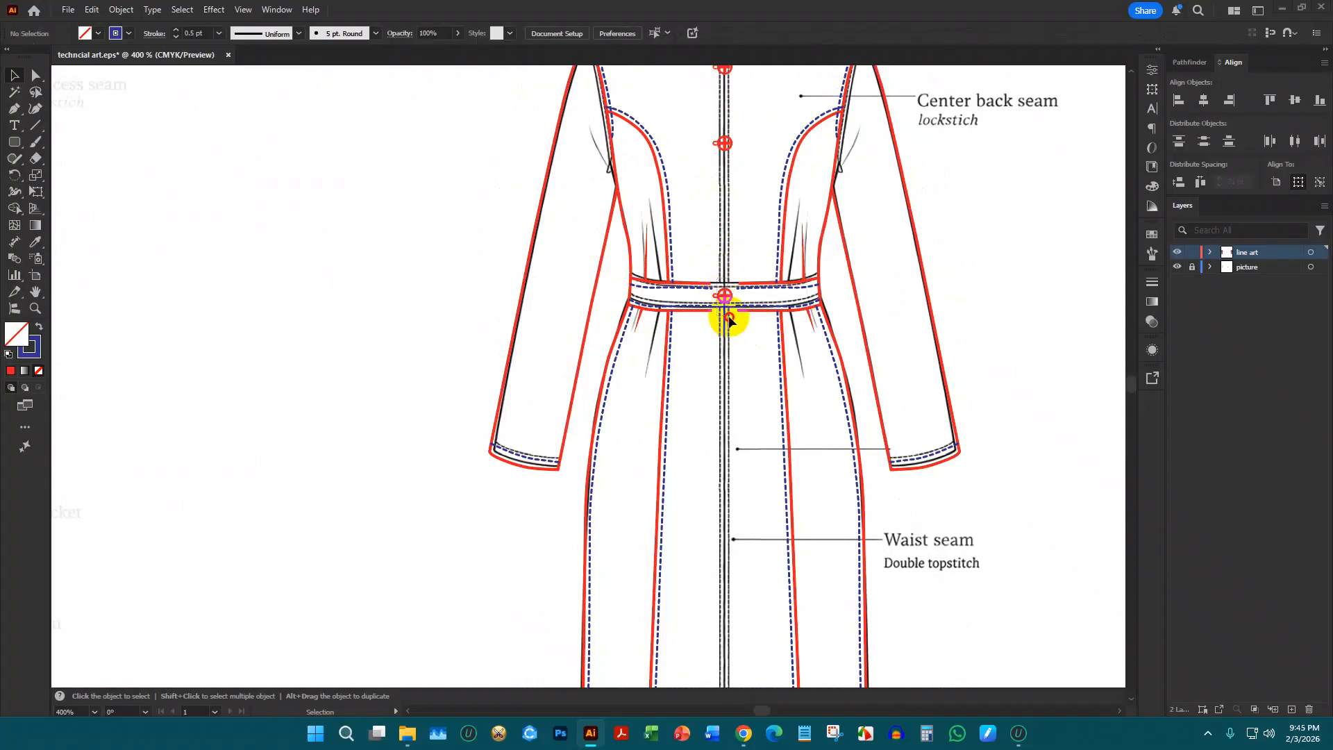
# Delete the waistband button and all bodice buttons up to the neckline
pyautogui.scroll(2, 729, 278)
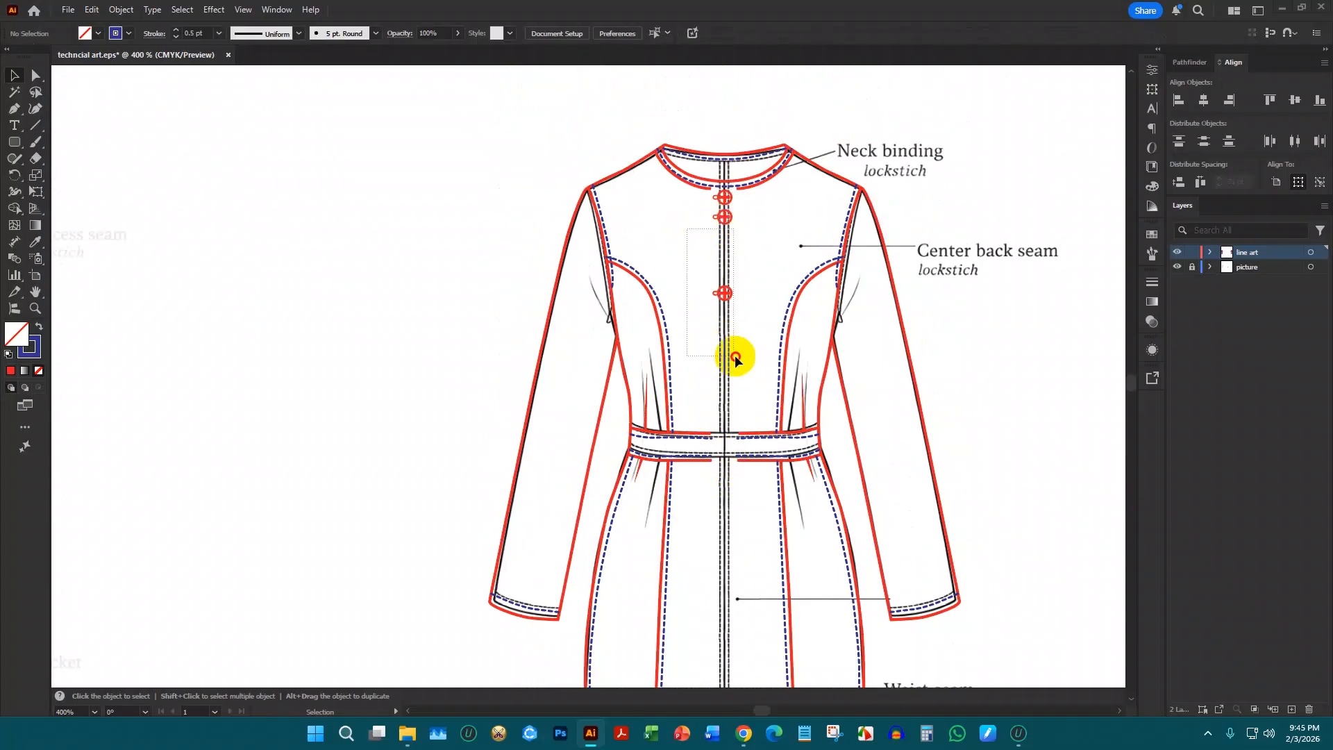
pyautogui.press('Delete')
pyautogui.moveTo(734, 356); pyautogui.dragTo(691, 218)
pyautogui.scroll(3, 730, 218)
pyautogui.scroll(1, 755, 294)
pyautogui.press('Delete')
pyautogui.scroll(2, 698, 257)
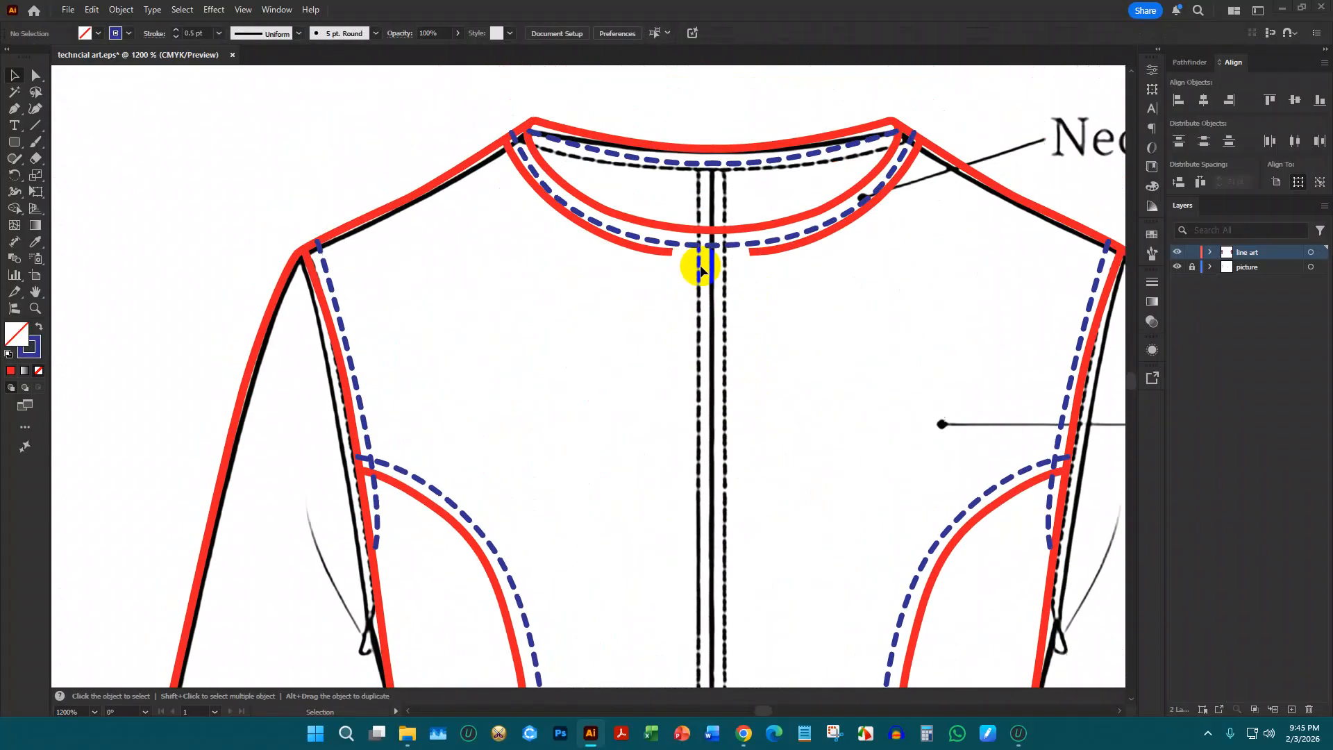
# Delete both halves of the front neck binding's inner edge
pyautogui.click(729, 252)
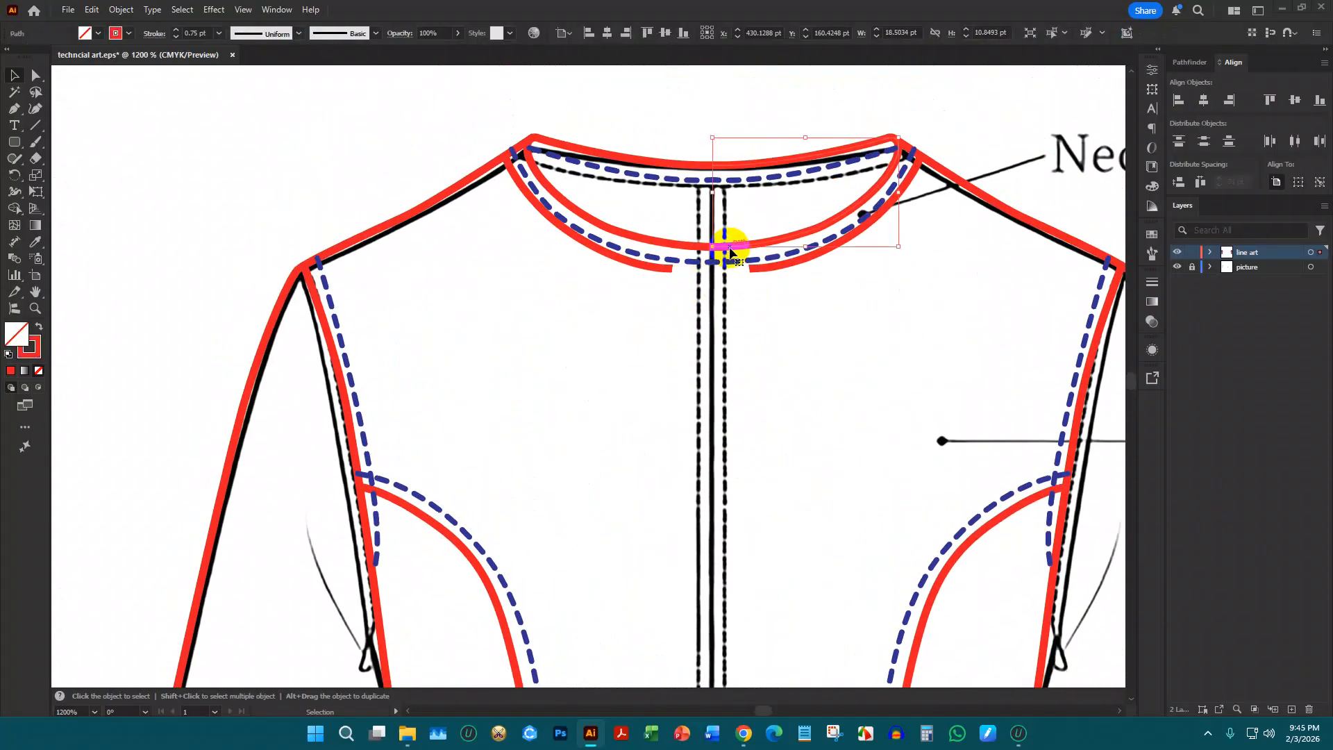
pyautogui.click(36, 75)
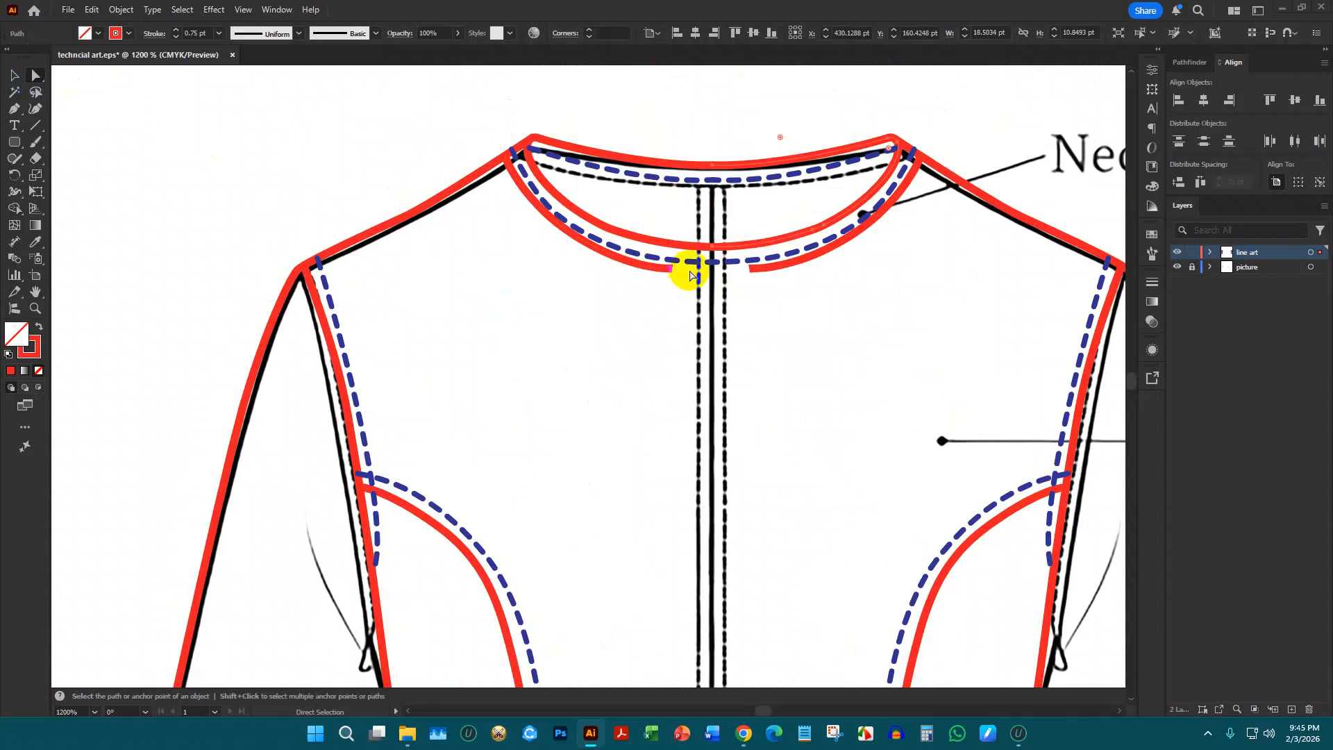
pyautogui.click(714, 248)
pyautogui.press('Delete')
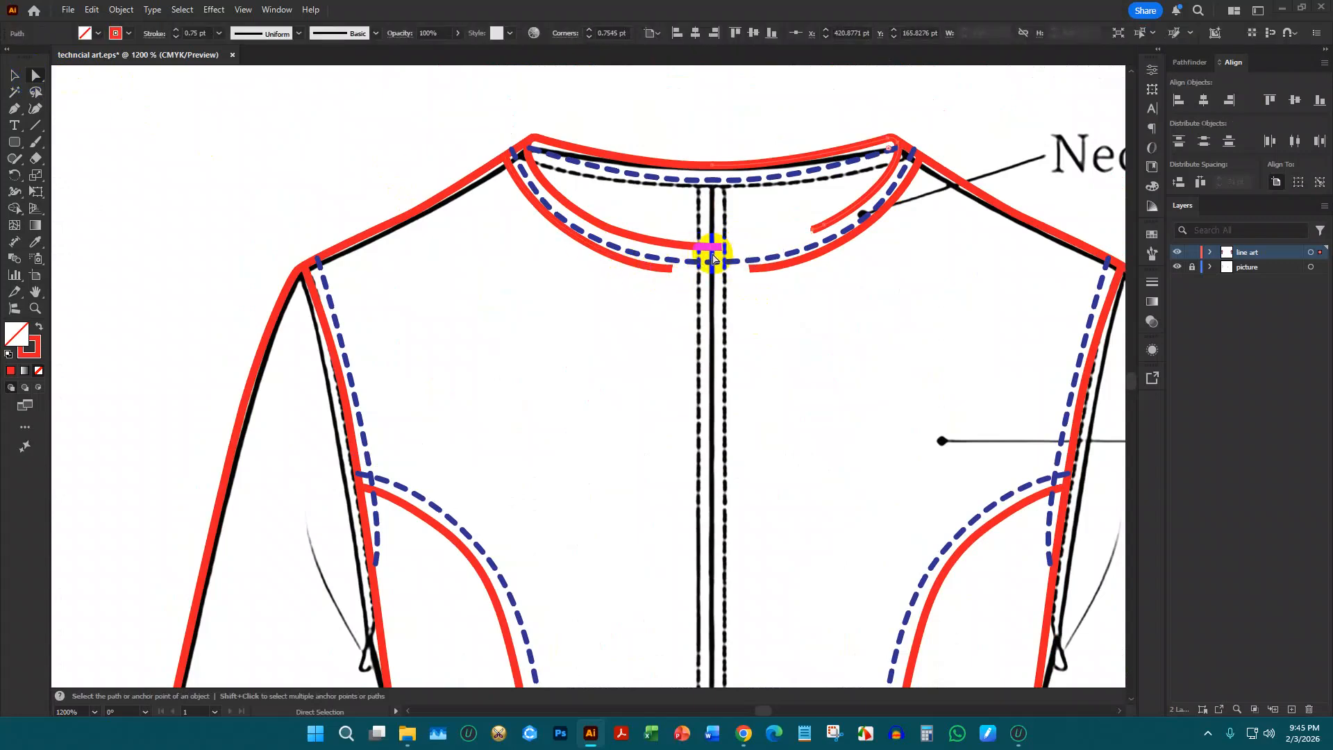
pyautogui.moveTo(813, 229)
pyautogui.mouseDown()
pyautogui.moveTo(857, 227)
pyautogui.moveTo(827, 225)
pyautogui.mouseUp()
pyautogui.press('Delete')
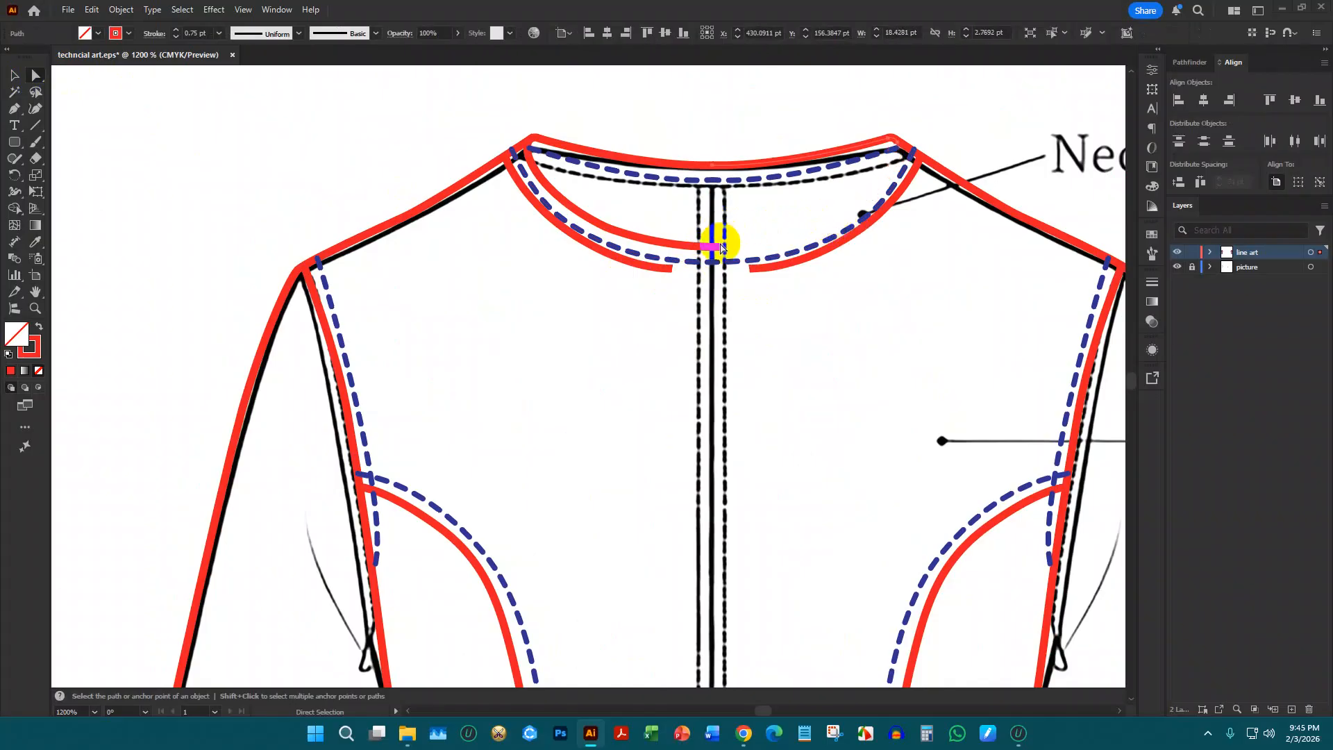
pyautogui.click(723, 247)
pyautogui.press('Delete')
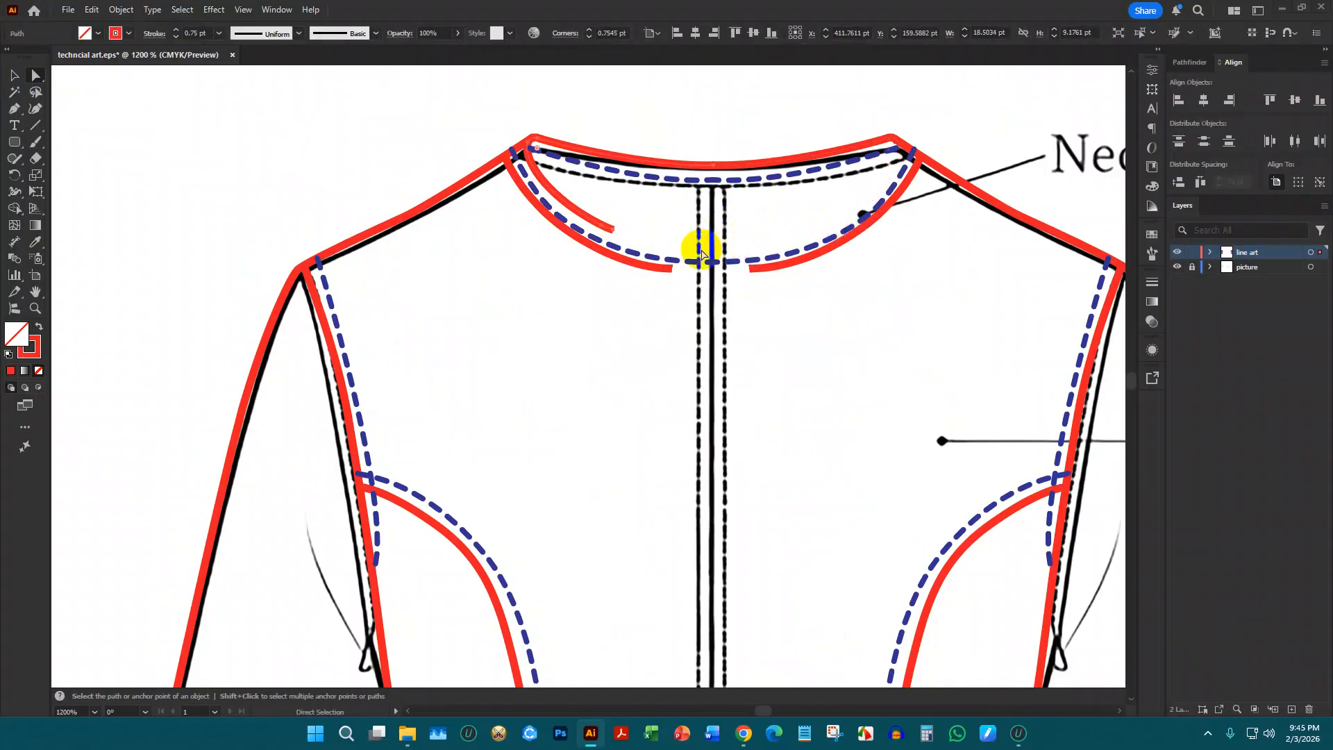
pyautogui.click(611, 233)
pyautogui.press('Delete')
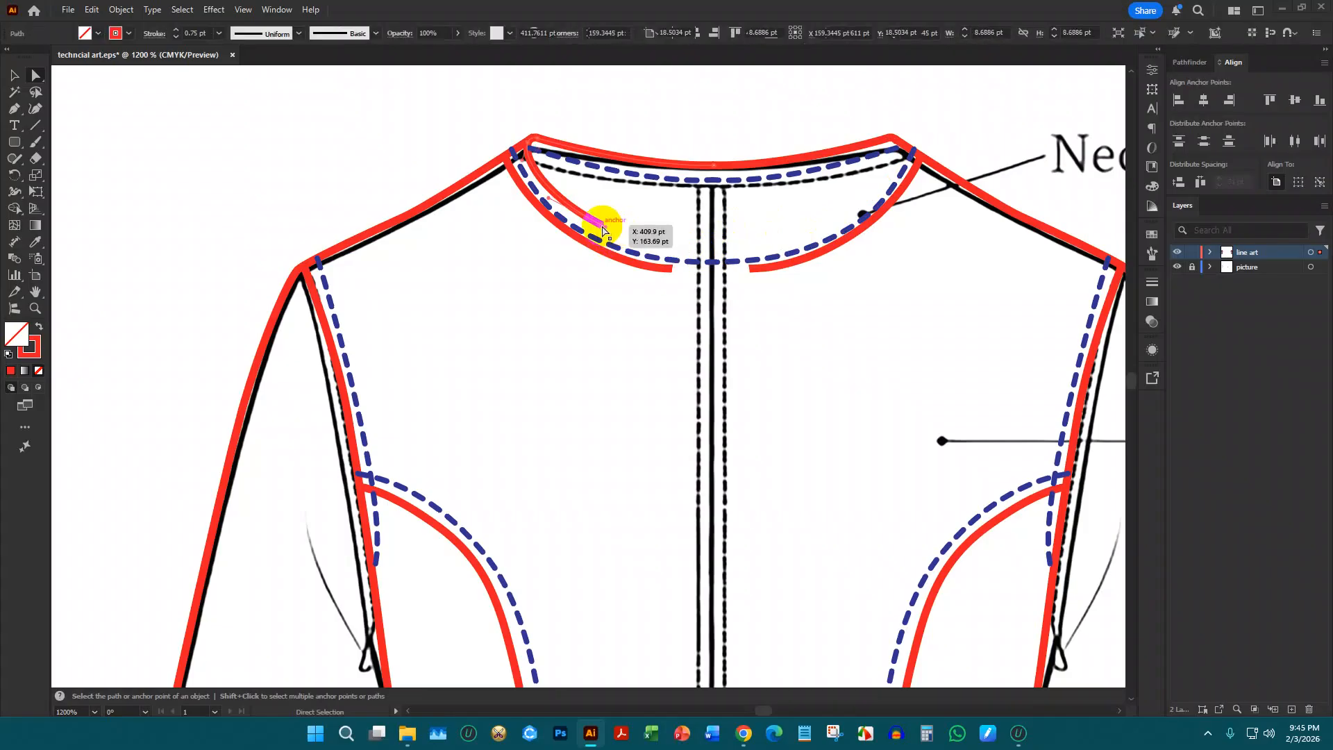
pyautogui.press('Delete')
# Try to extend the left half of the front neckline's outer edge across the centre to the right half
pyautogui.scroll(2, 732, 265)
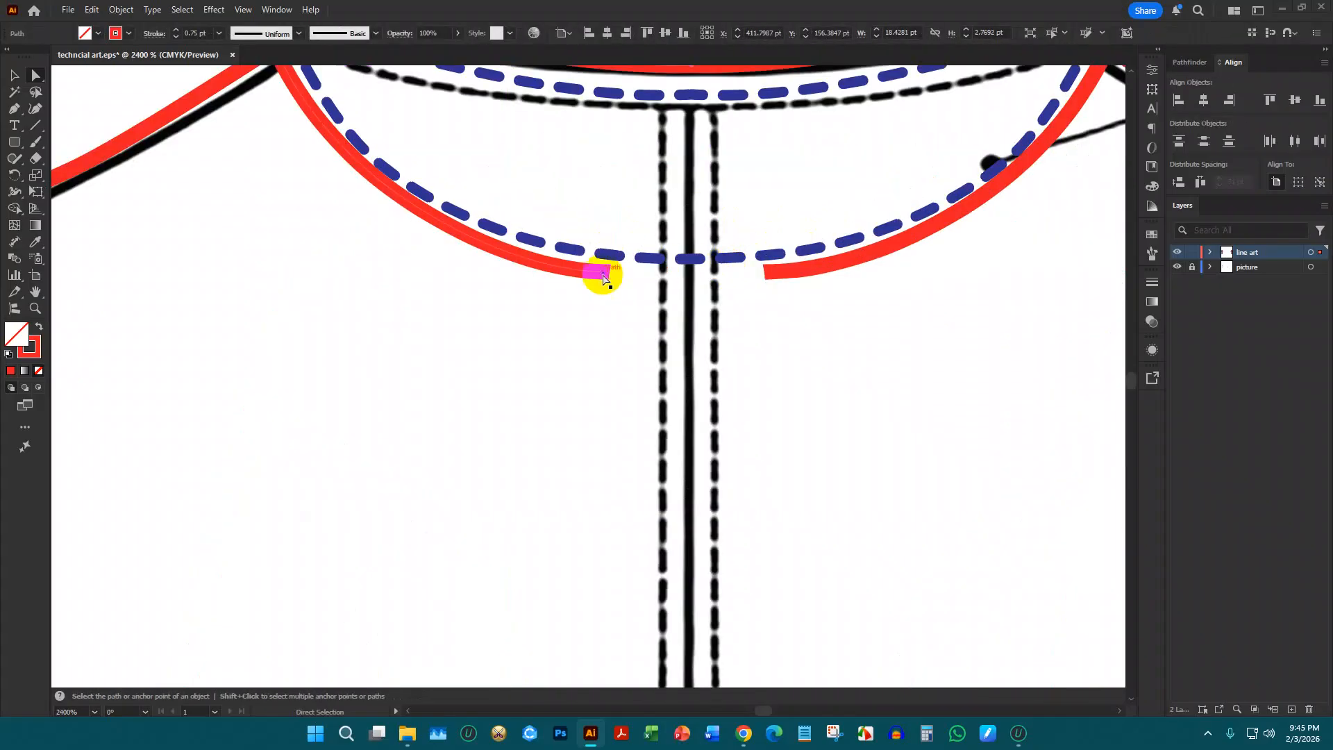
pyautogui.moveTo(608, 279); pyautogui.dragTo(759, 278)
pyautogui.scroll(-2, 775, 273)
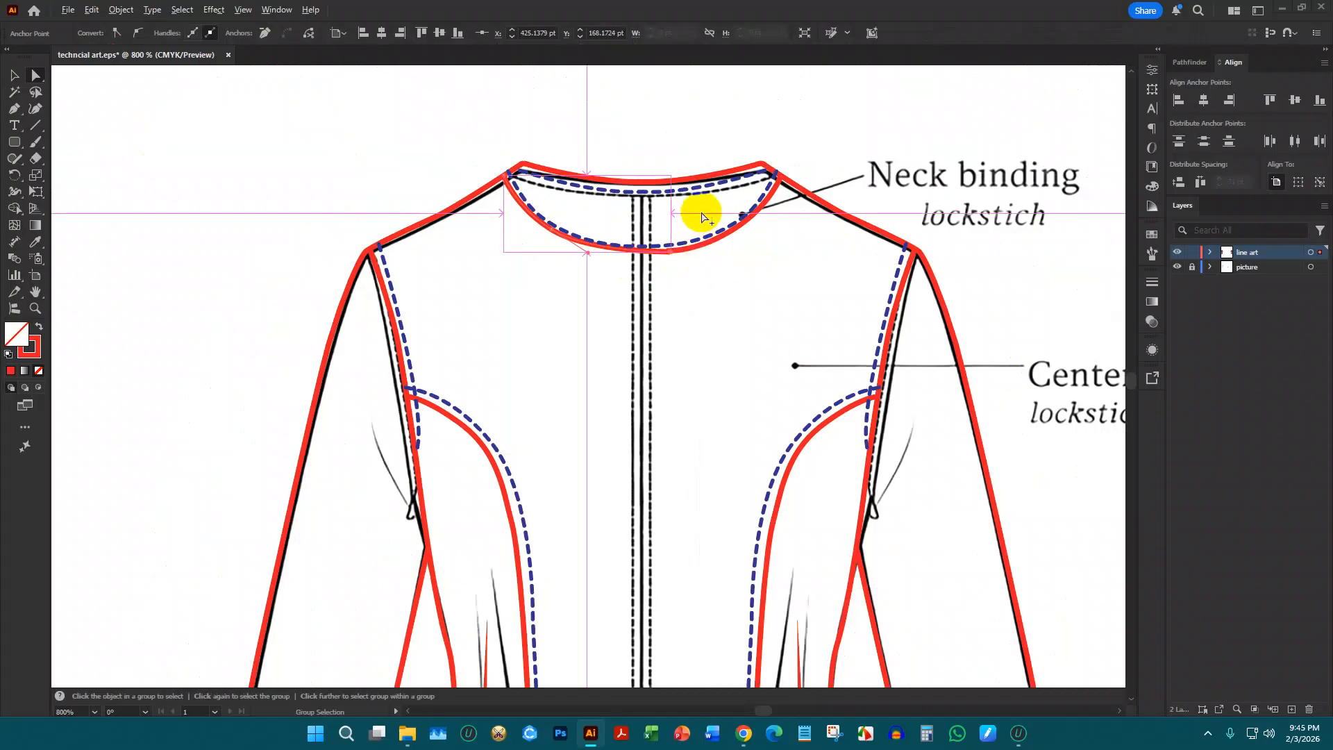
pyautogui.scroll(1, 740, 182)
pyautogui.moveTo(653, 269); pyautogui.dragTo(594, 269)
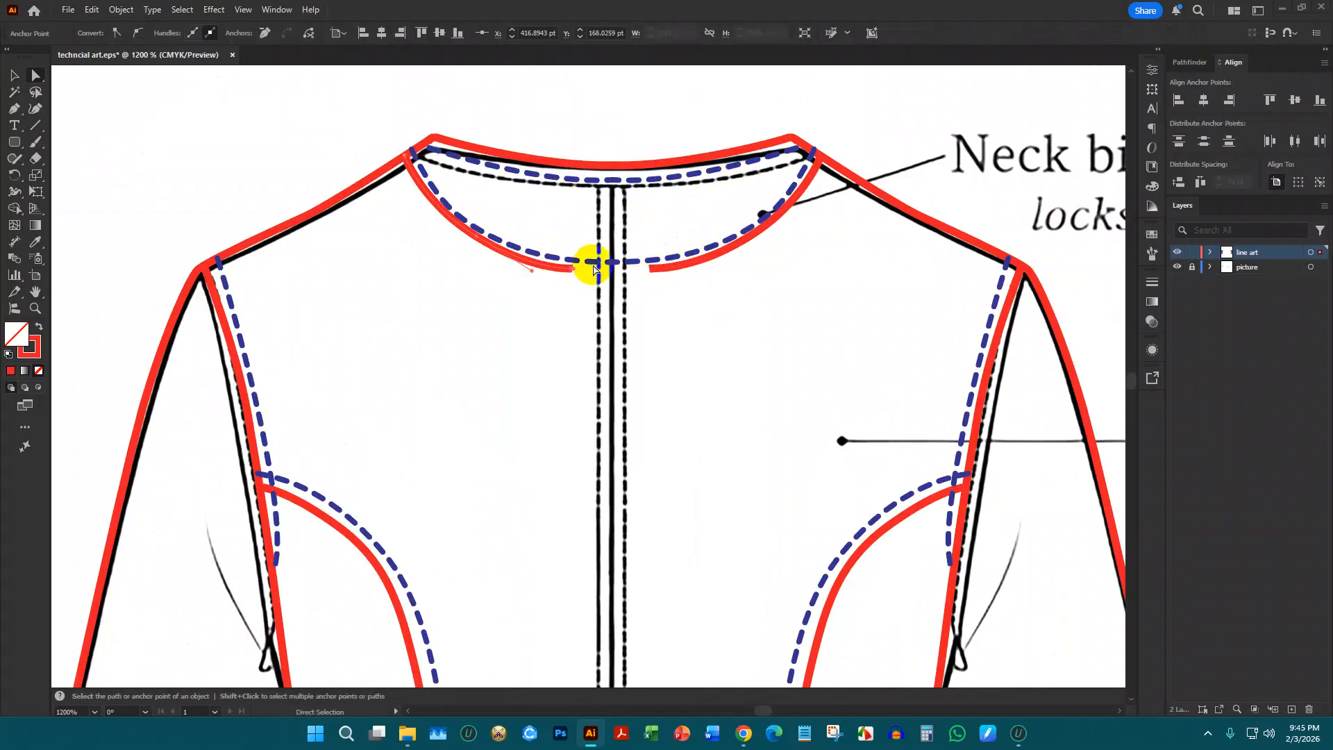
# Delete both halves of the front neck binding's outer edge
pyautogui.press('Delete')
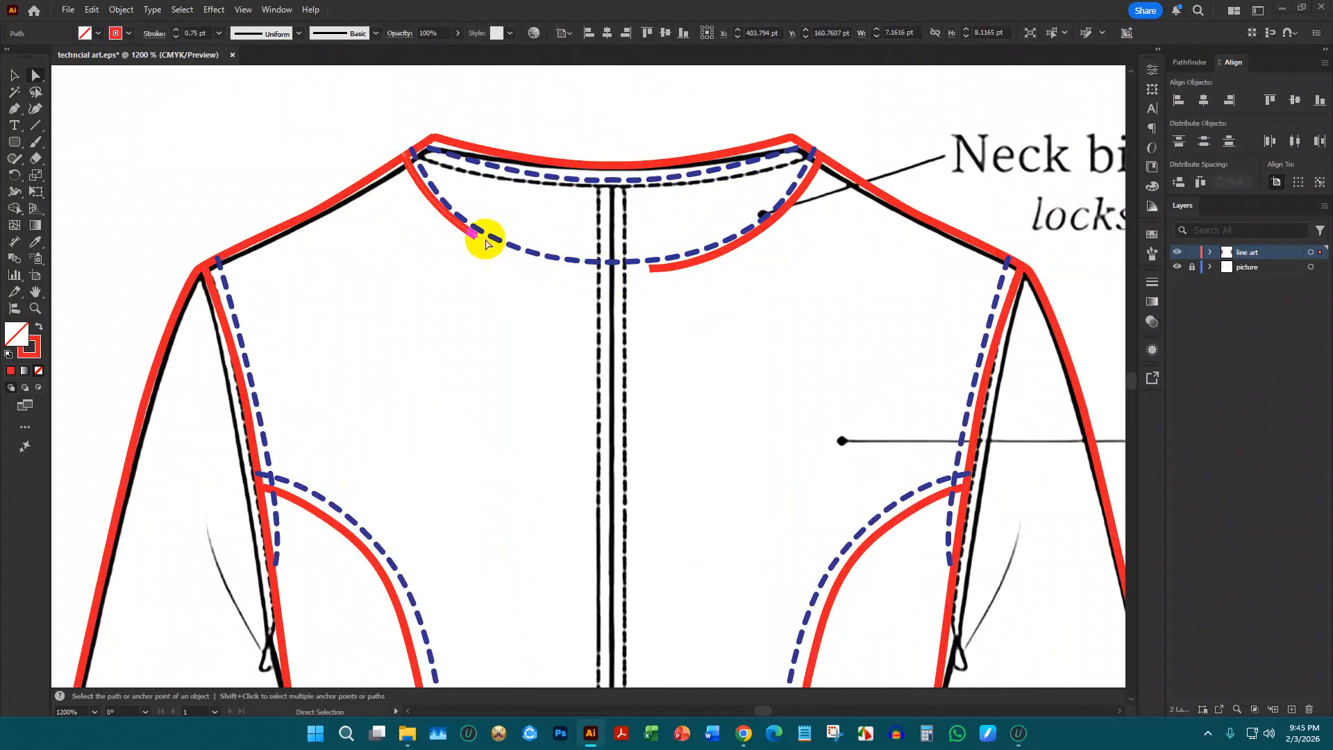
pyautogui.click(475, 238)
pyautogui.press('Delete')
pyautogui.click(14, 75)
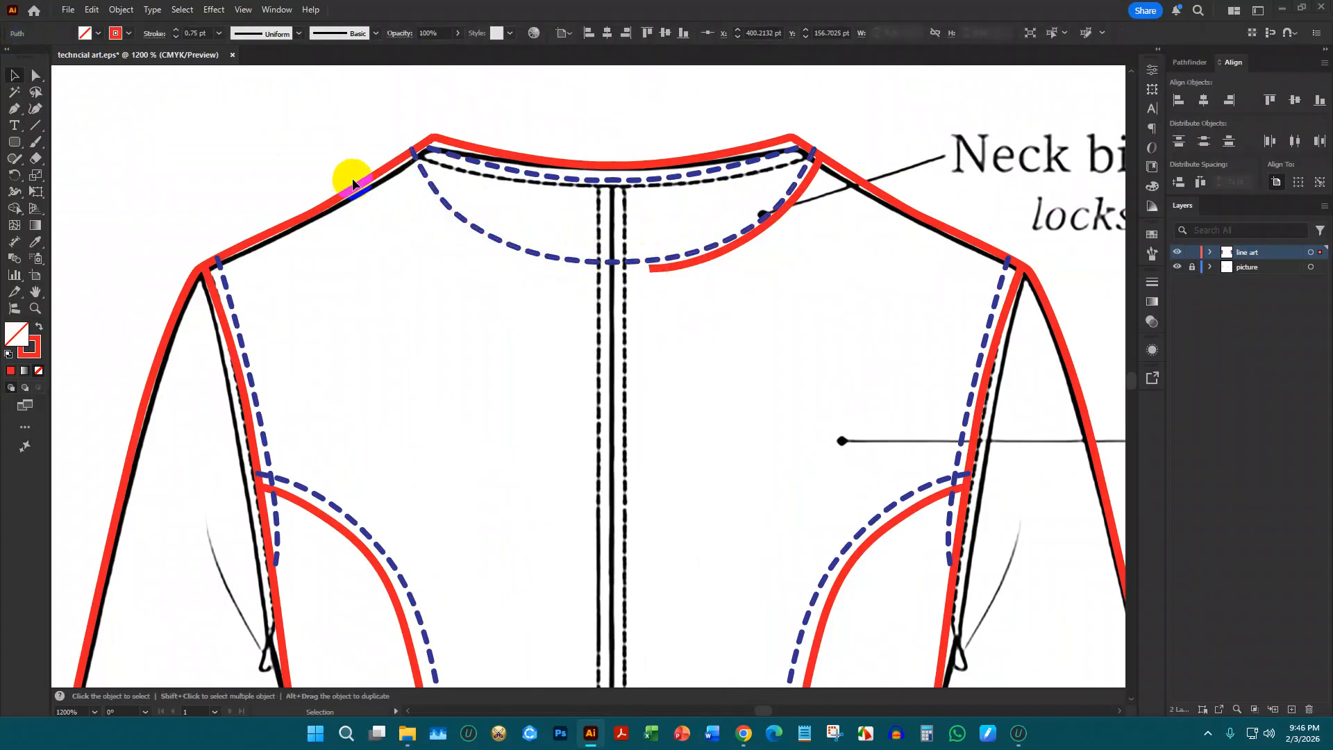
pyautogui.click(397, 182)
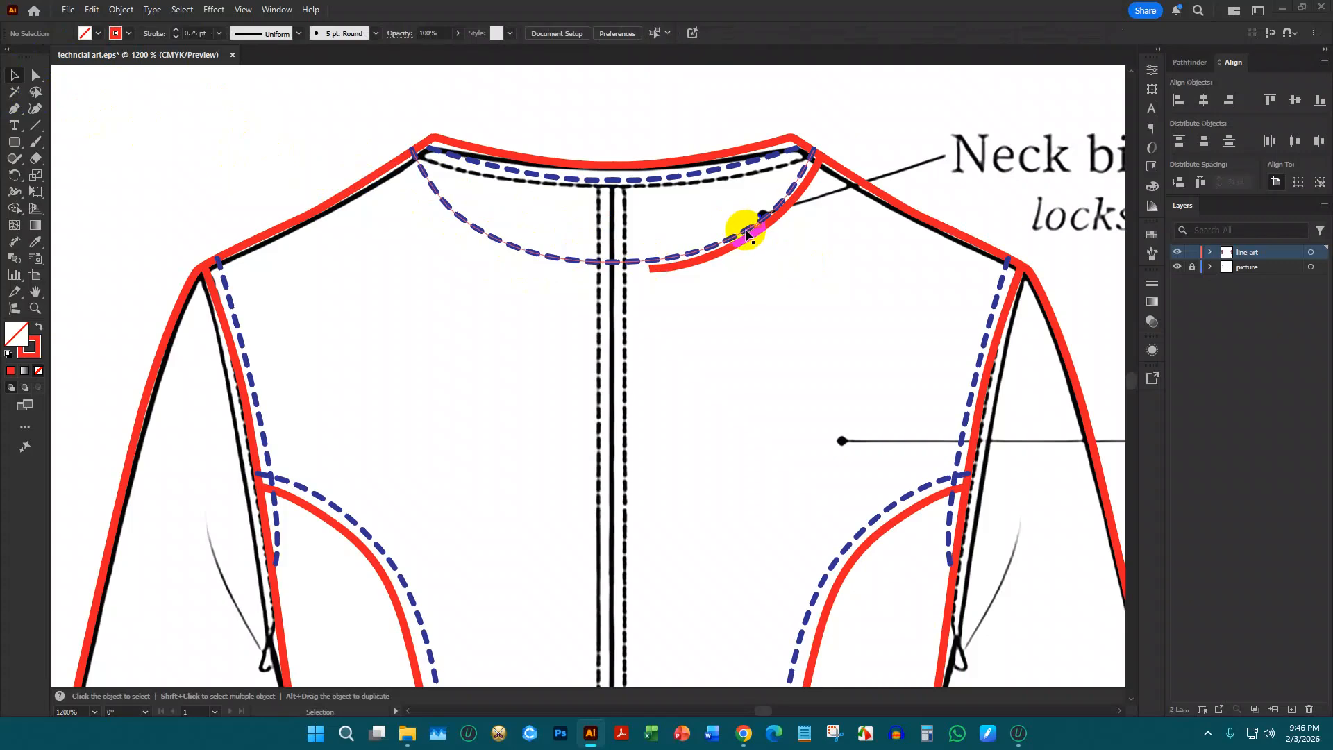
pyautogui.click(750, 237)
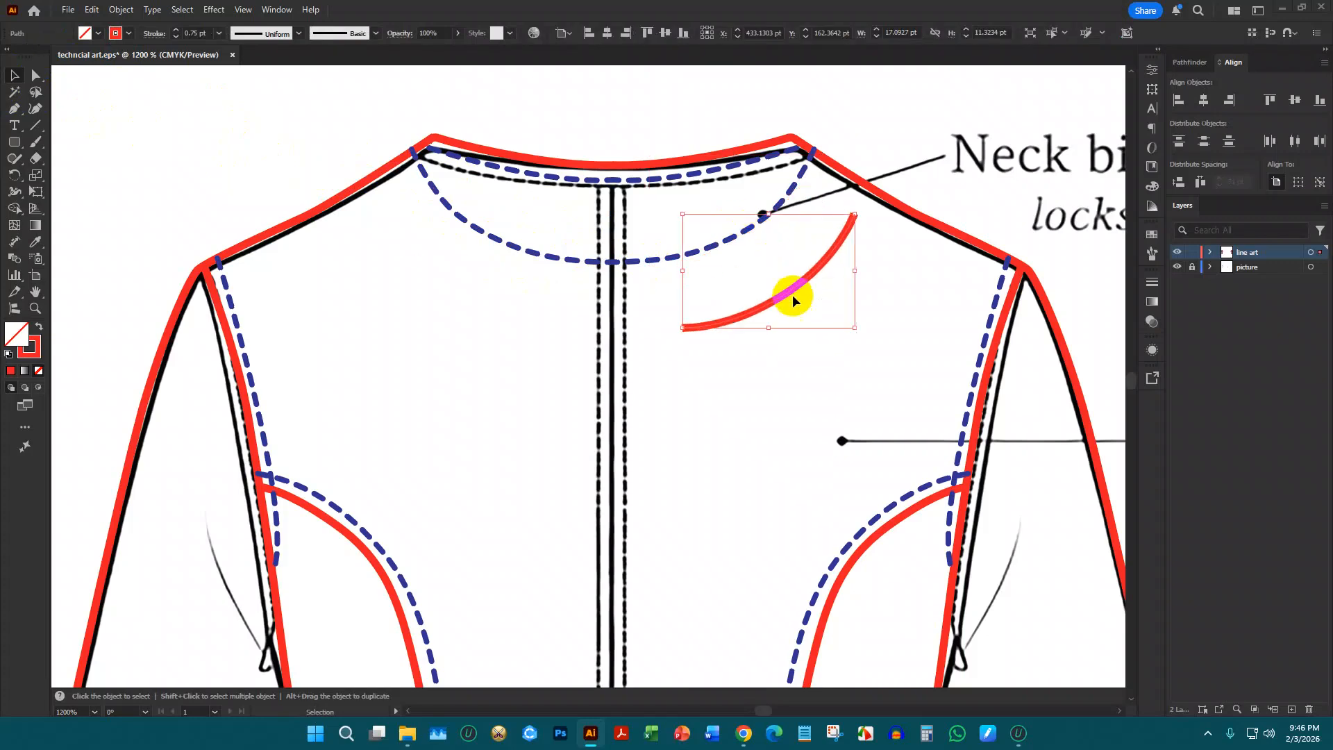
pyautogui.press('Delete')
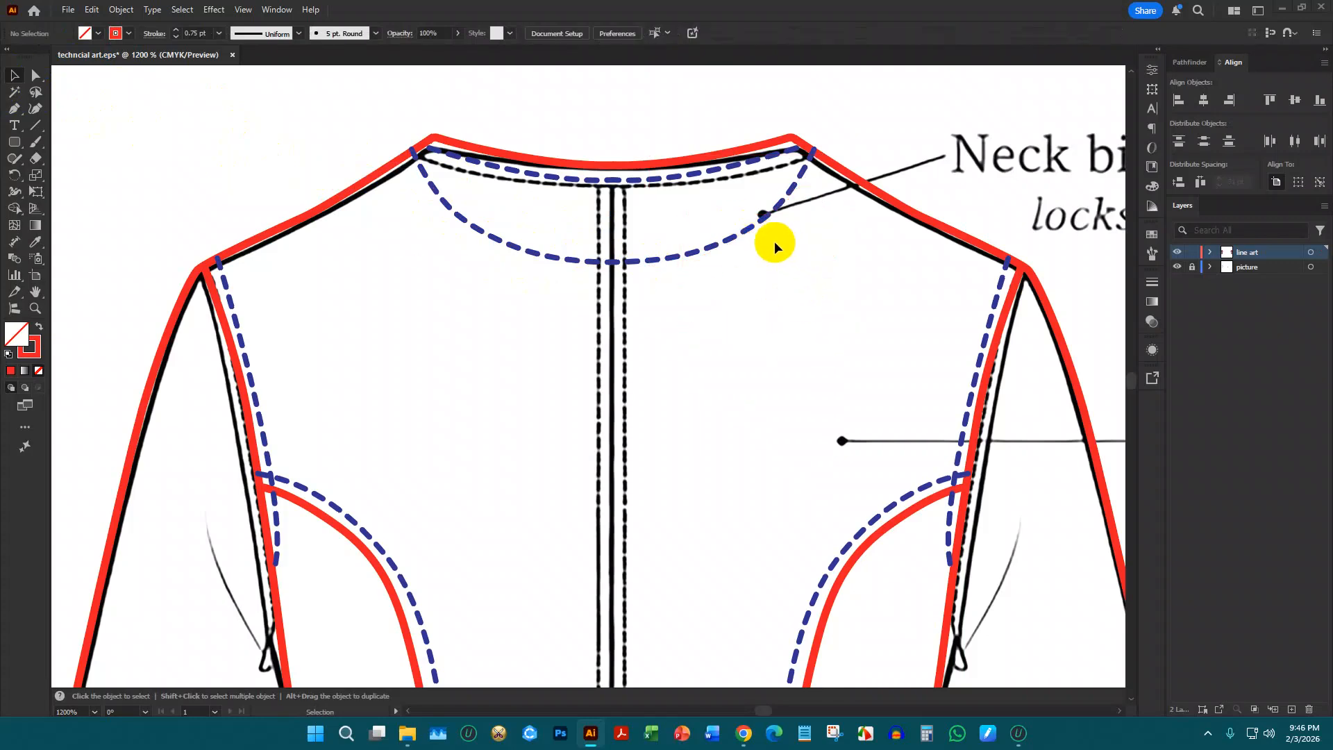
pyautogui.click(717, 246)
pyautogui.press('Delete')
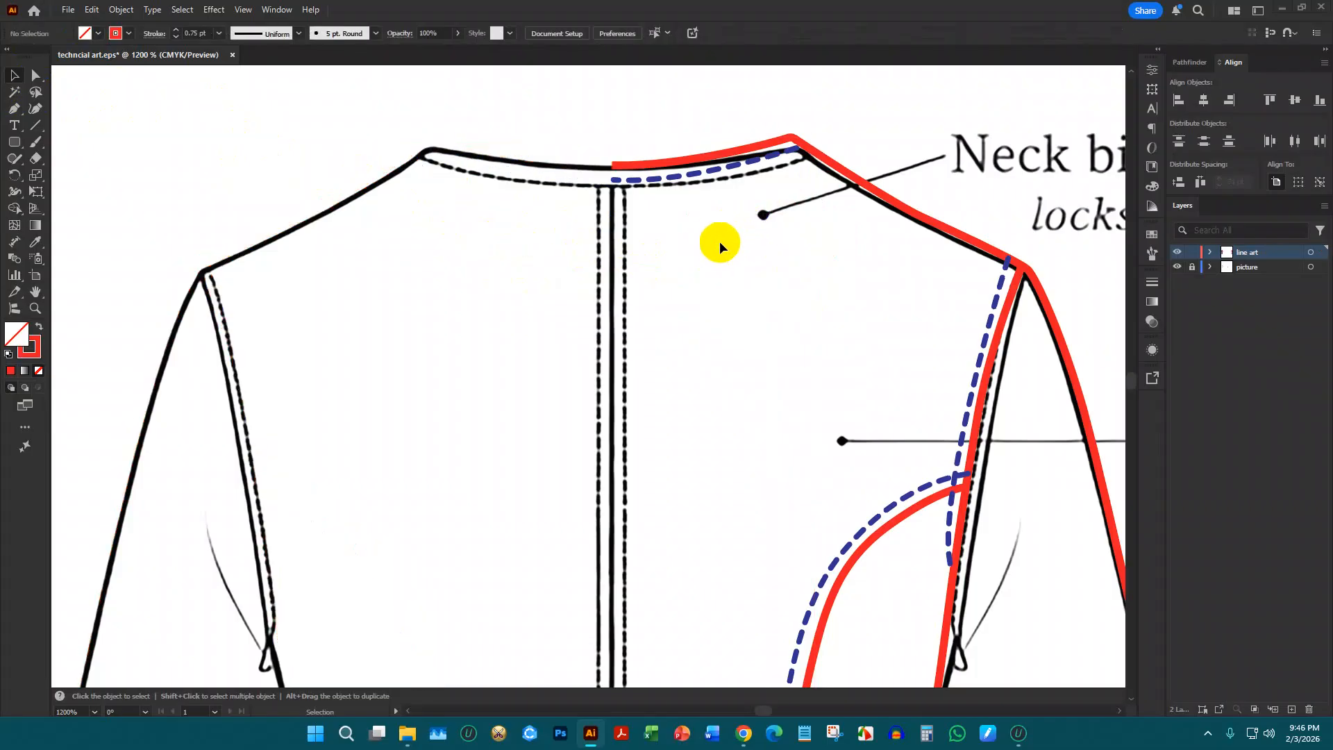
pyautogui.hotkey('ctrl', 'z')
# Ungroup the left half of the line art and delete the dashed front neckline stitch
pyautogui.rightClick(716, 234)
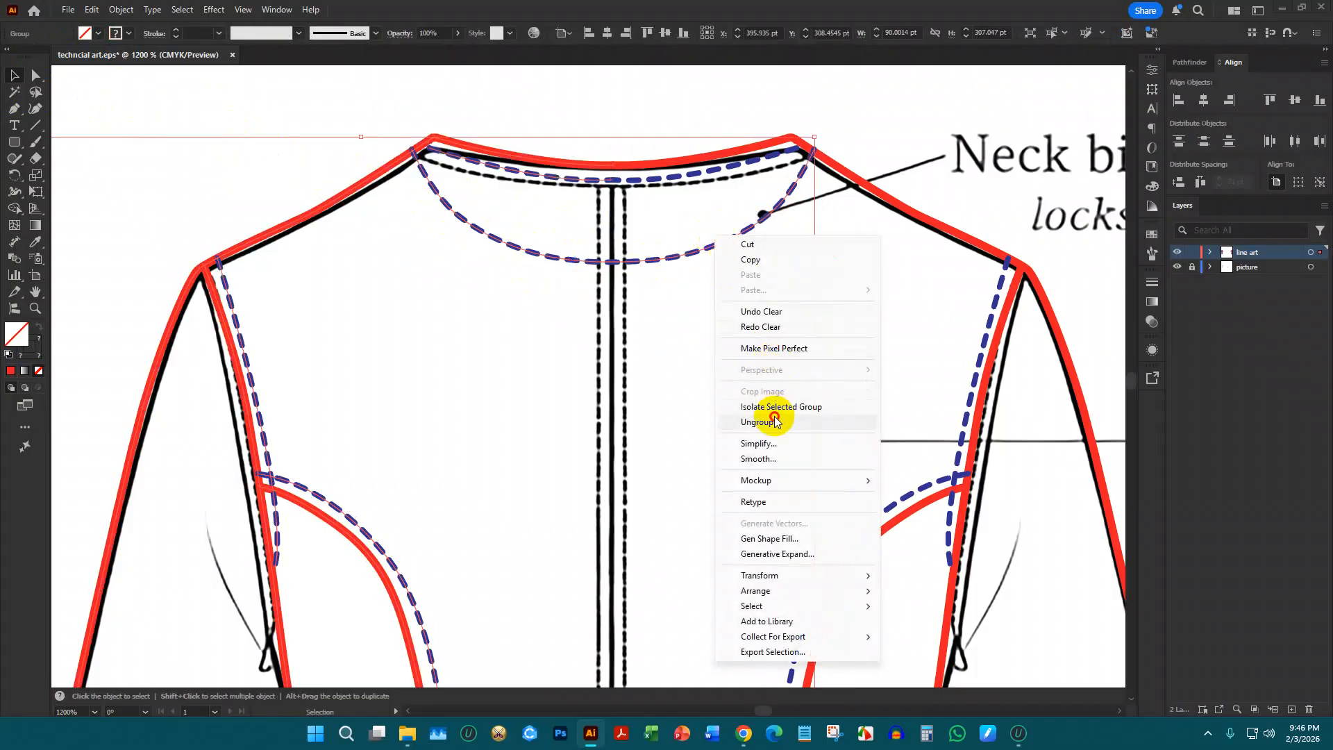
pyautogui.click(775, 421)
pyautogui.click(744, 260)
pyautogui.click(735, 244)
pyautogui.press('Delete')
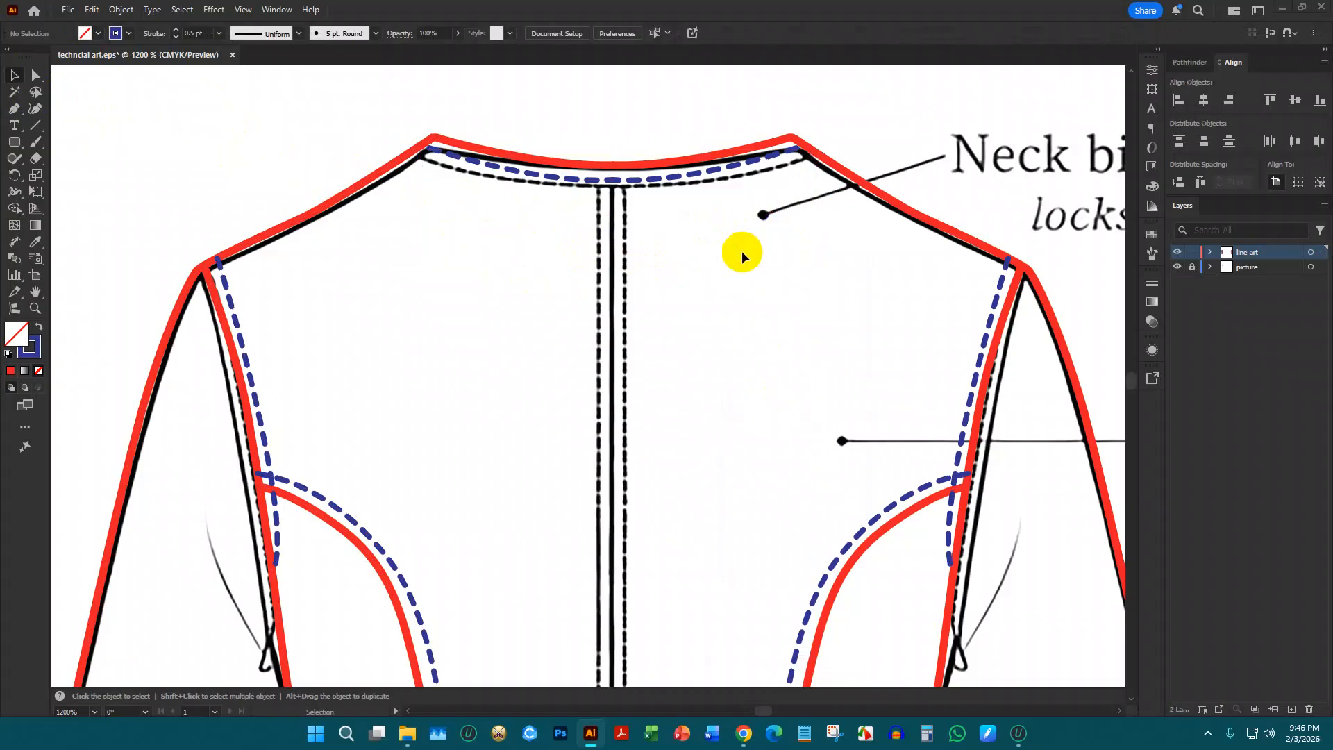
# Draw the curved lower edge of the back neck binding from shoulder to shoulder in the red 0.75 pt outline style
pyautogui.scroll(3, 695, 159)
pyautogui.scroll(-2, 704, 169)
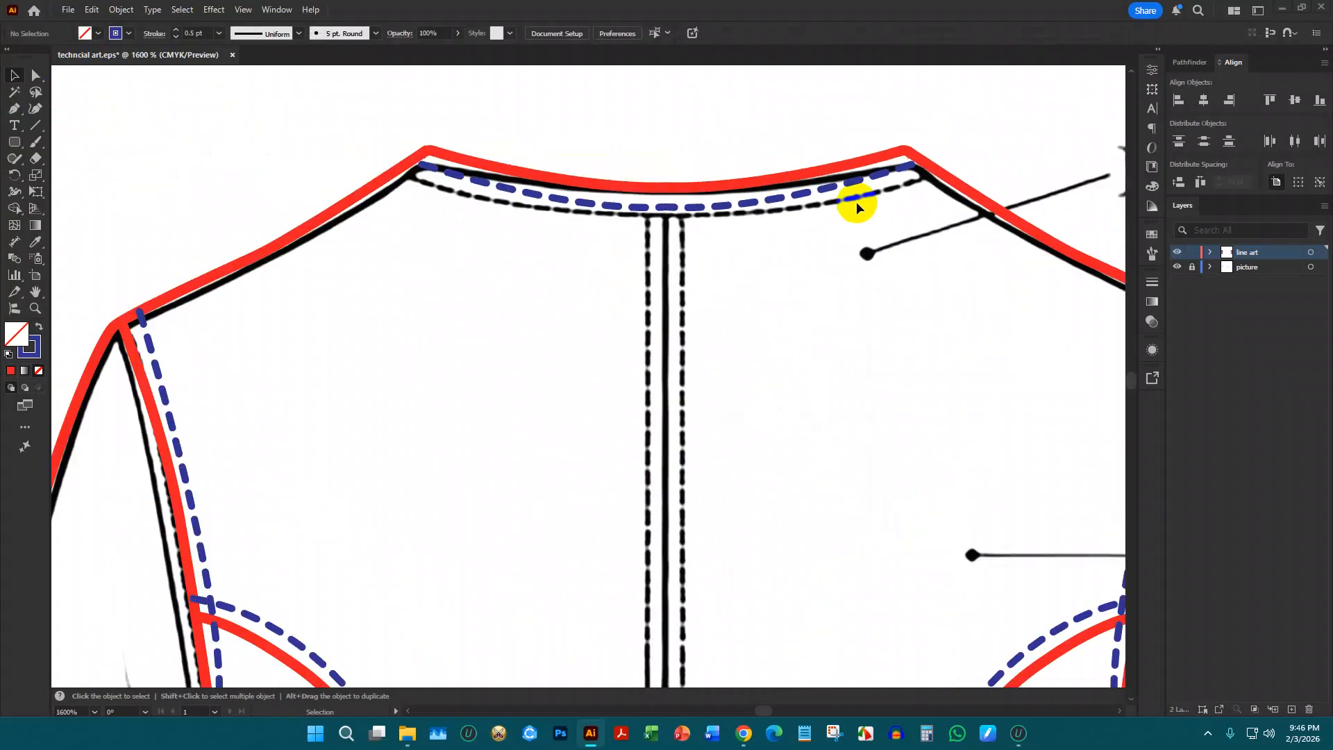
pyautogui.scroll(1, 687, 202)
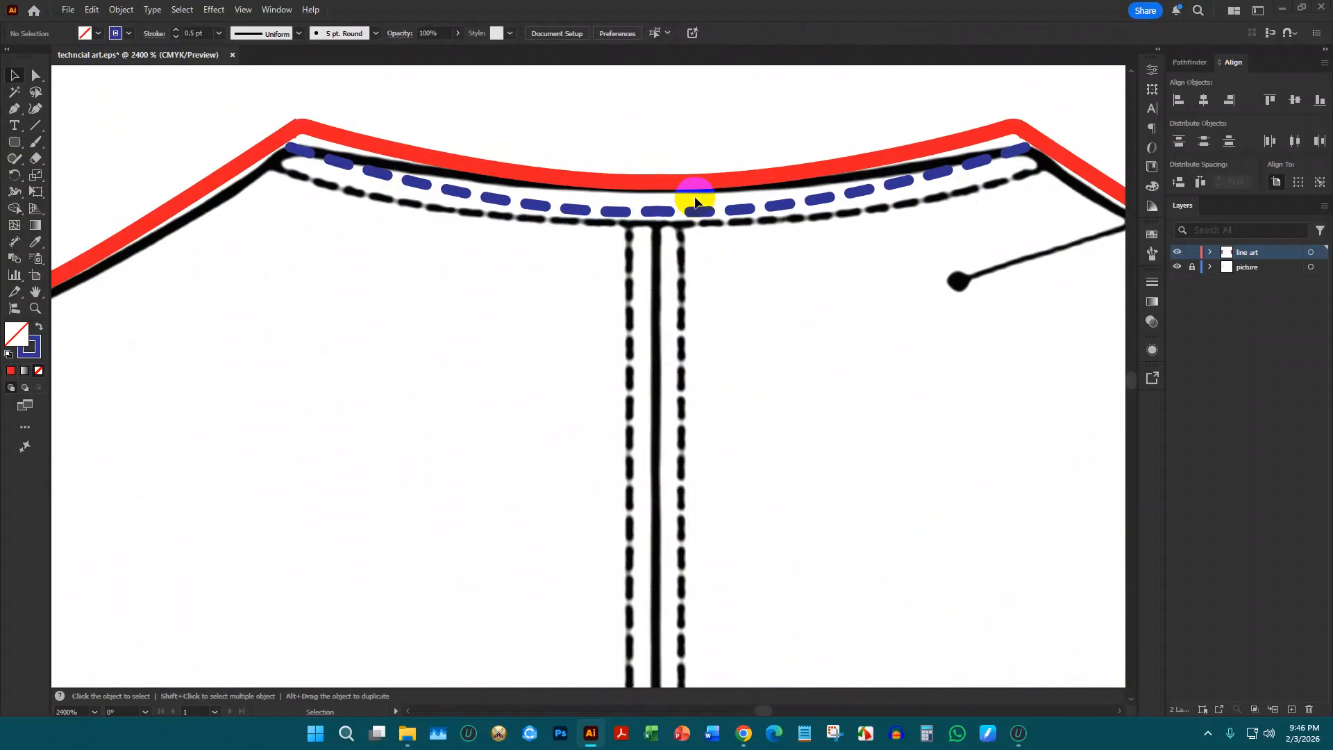
pyautogui.scroll(-5, 849, 240)
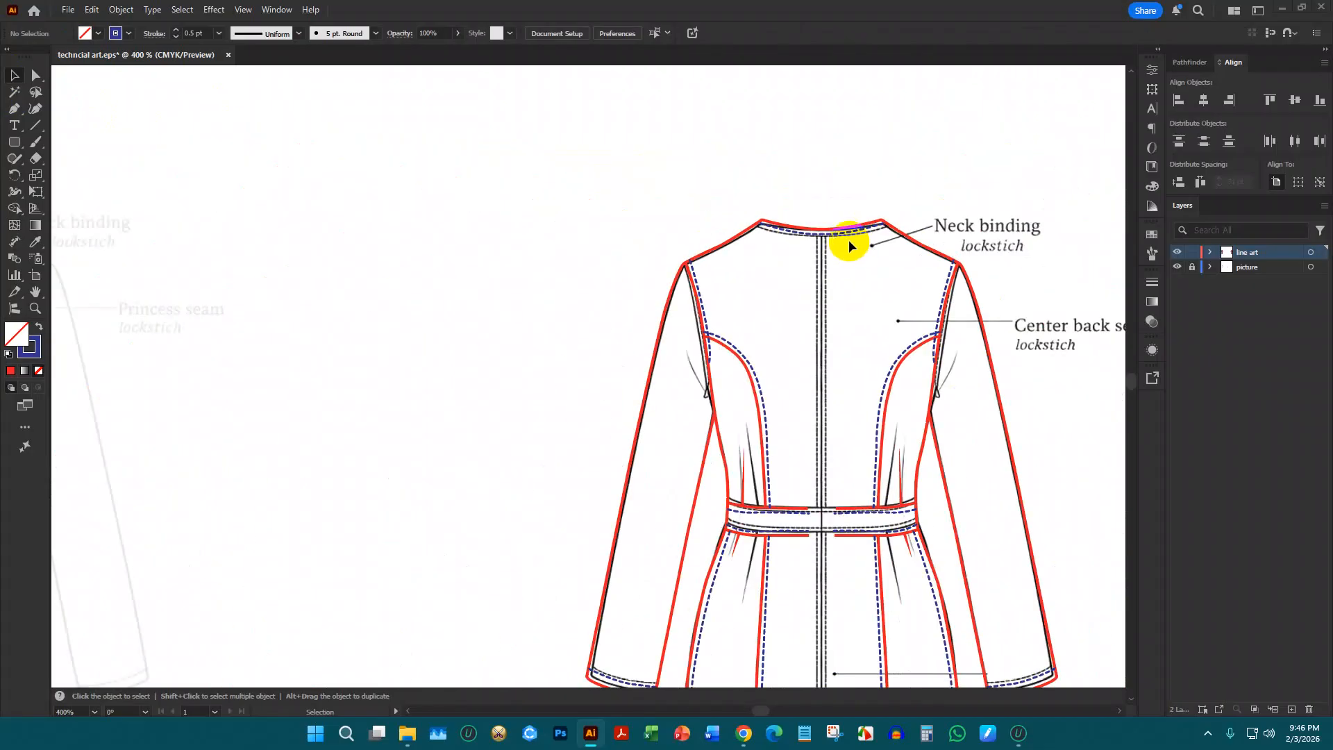
pyautogui.scroll(5, 843, 237)
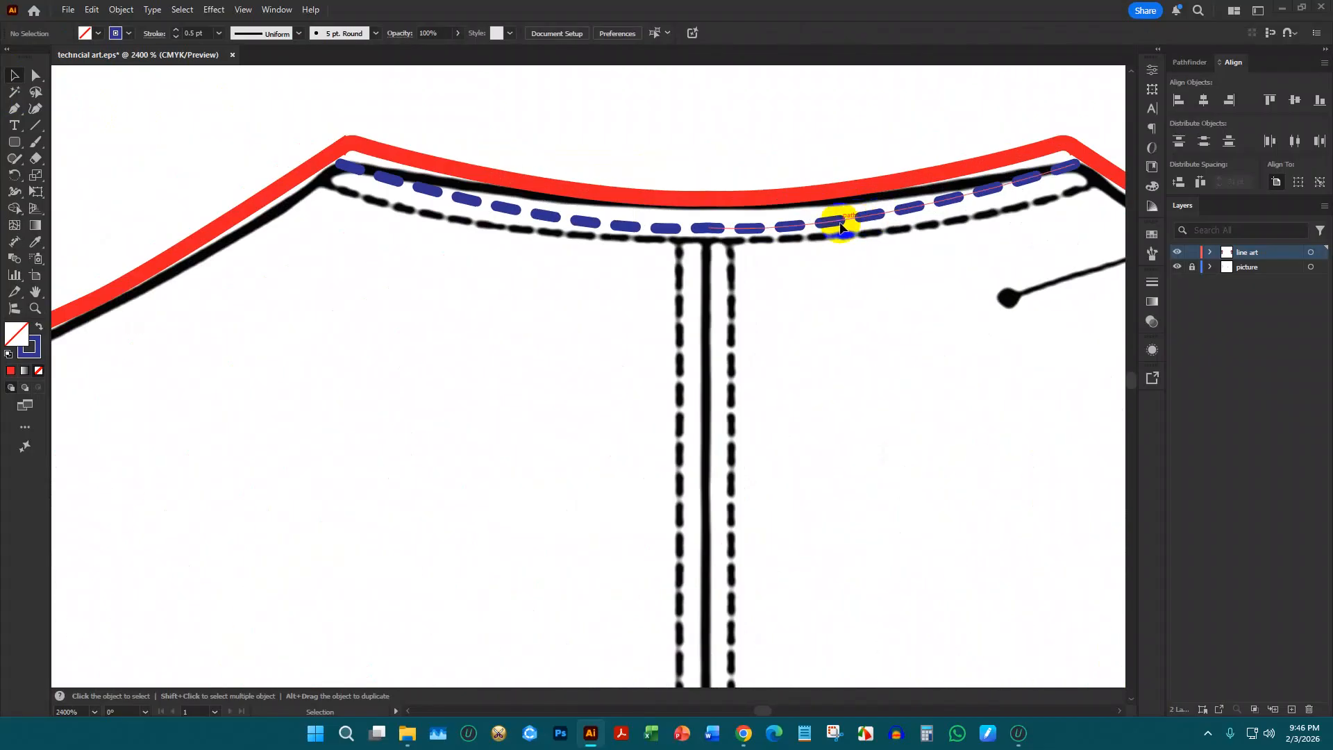
pyautogui.click(13, 109)
pyautogui.press('i')
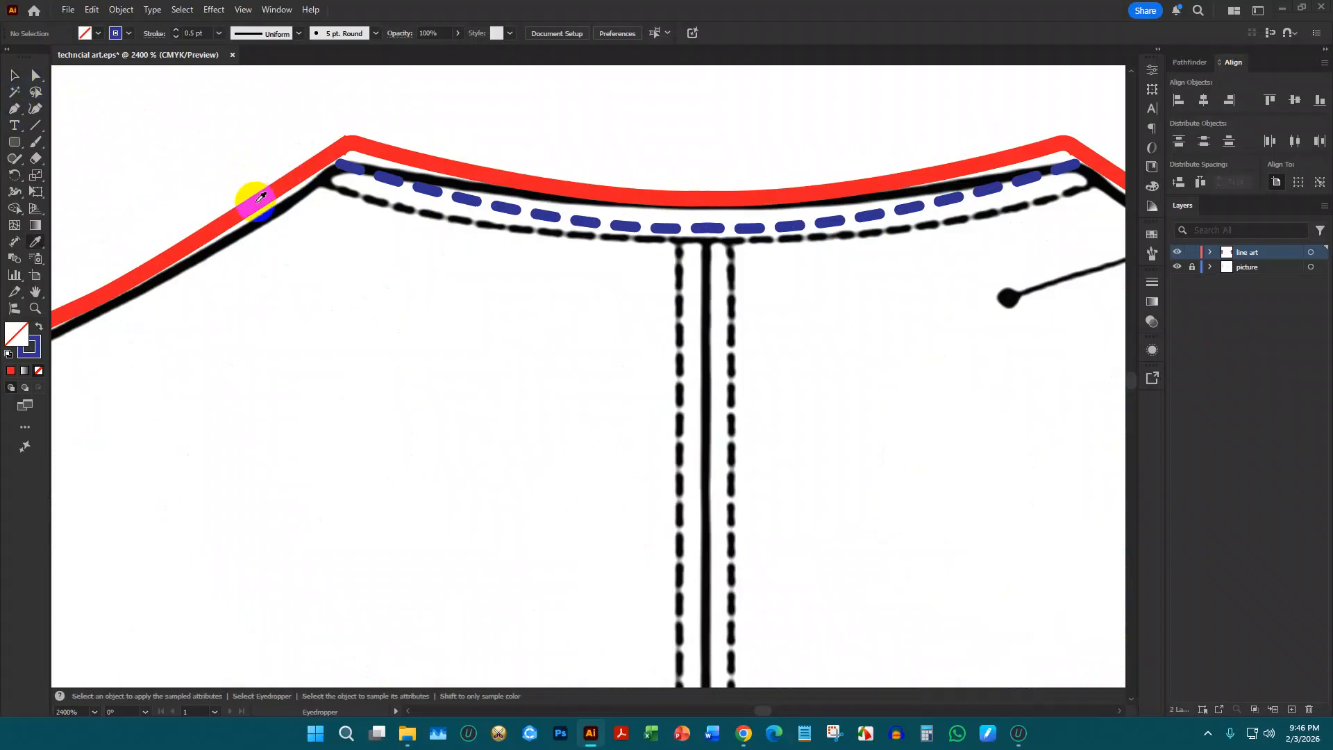
pyautogui.press('p')
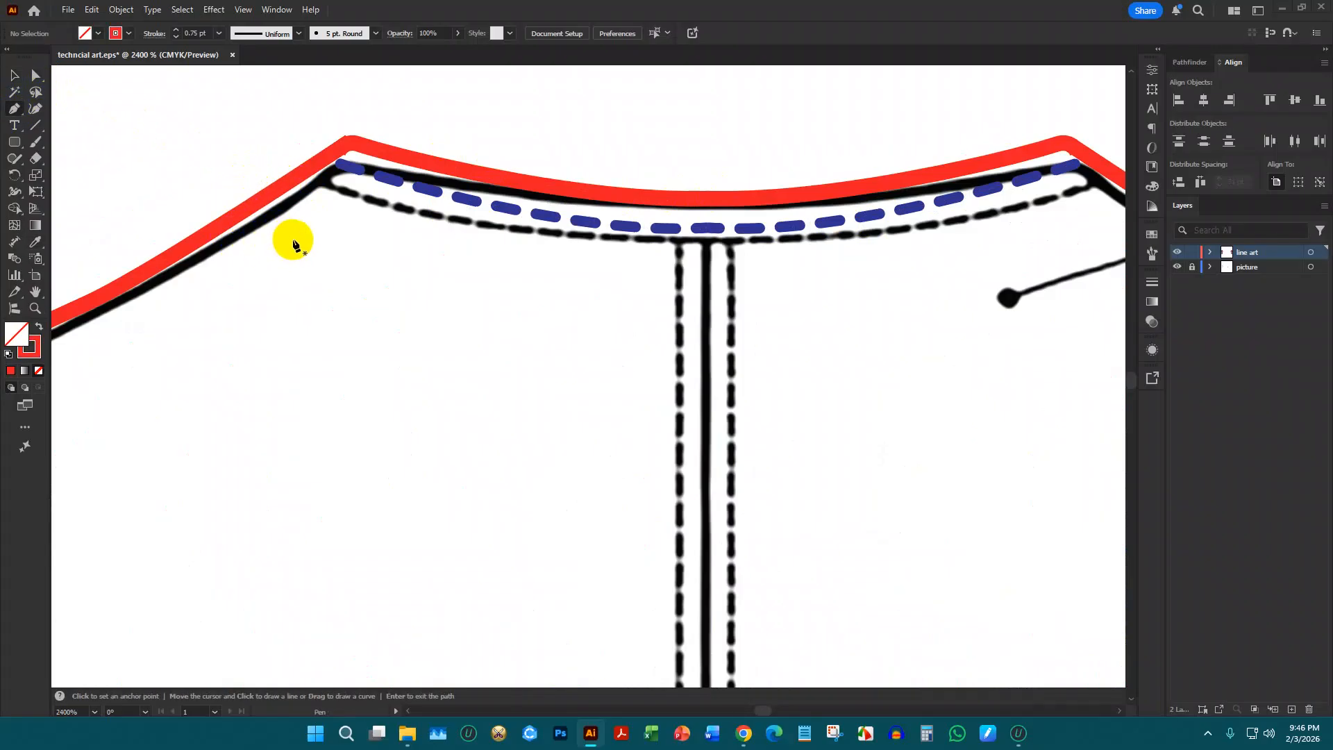
pyautogui.click(297, 184)
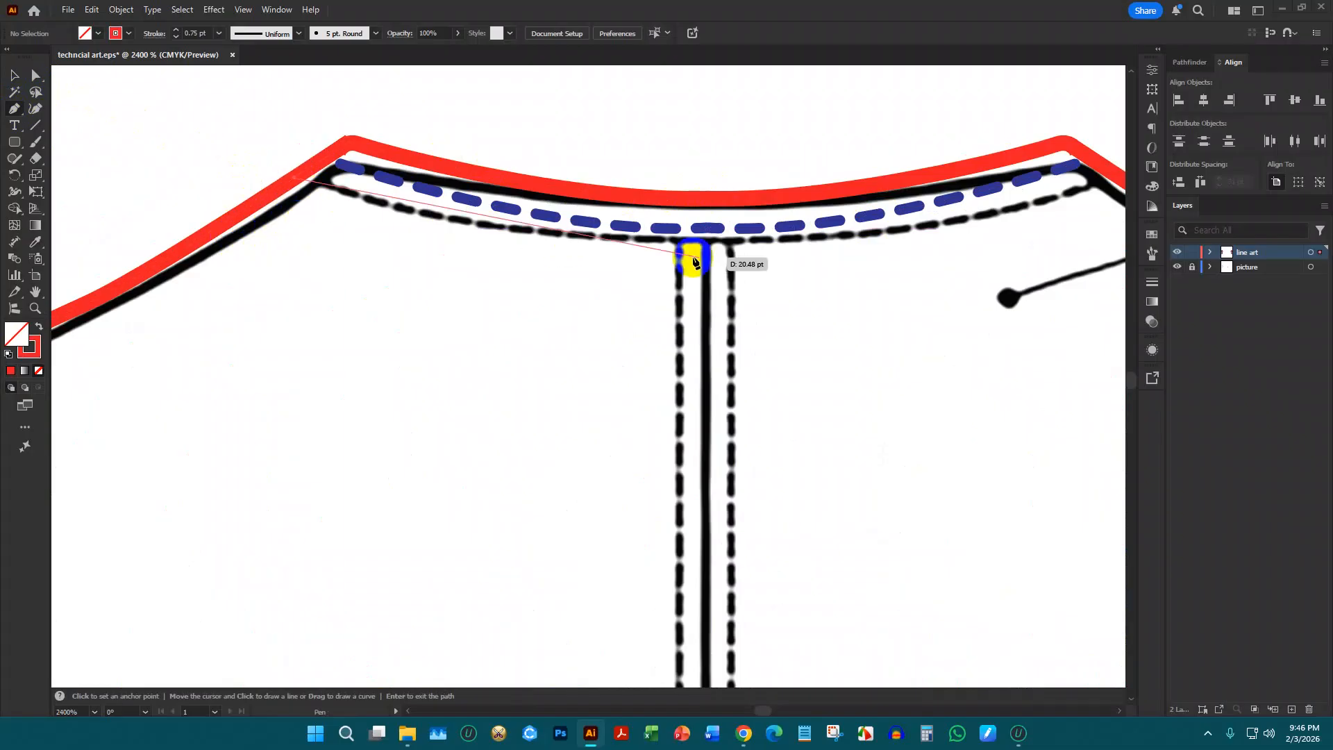
pyautogui.scroll(-1, 690, 257)
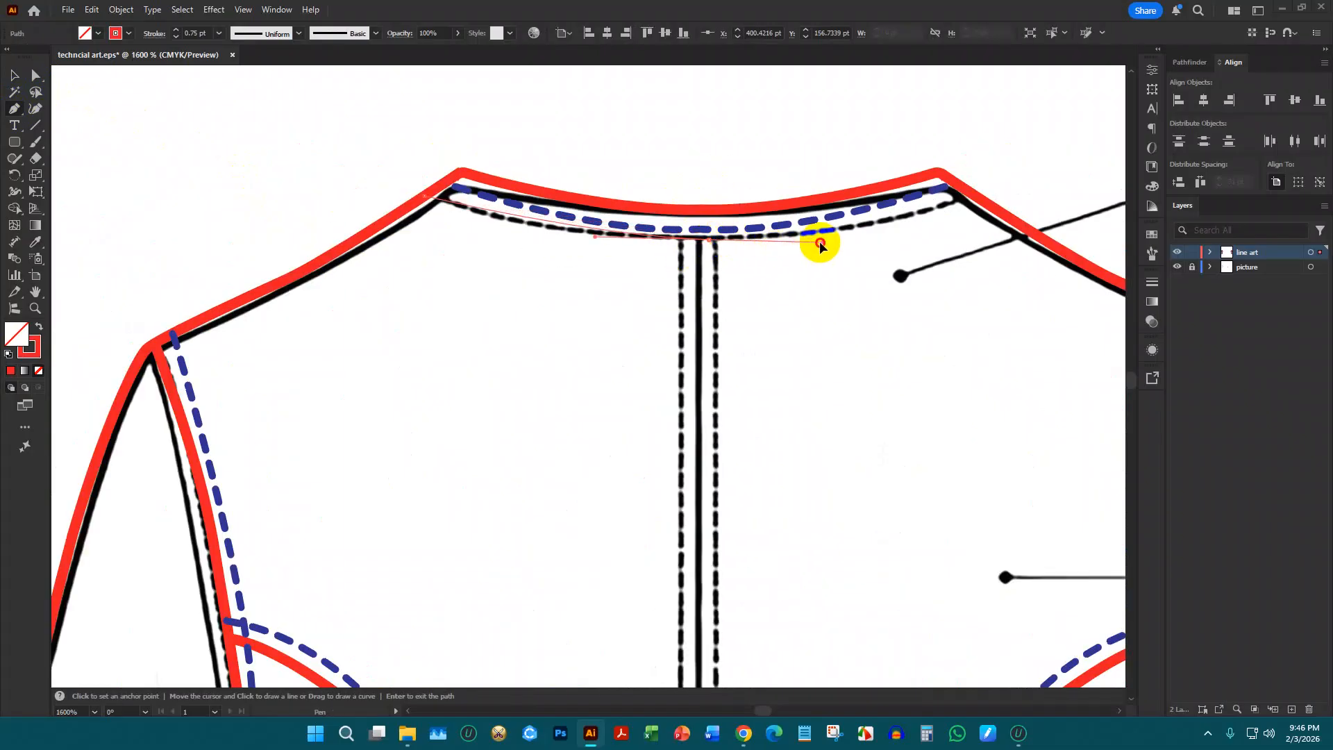
pyautogui.moveTo(819, 243); pyautogui.dragTo(860, 235)
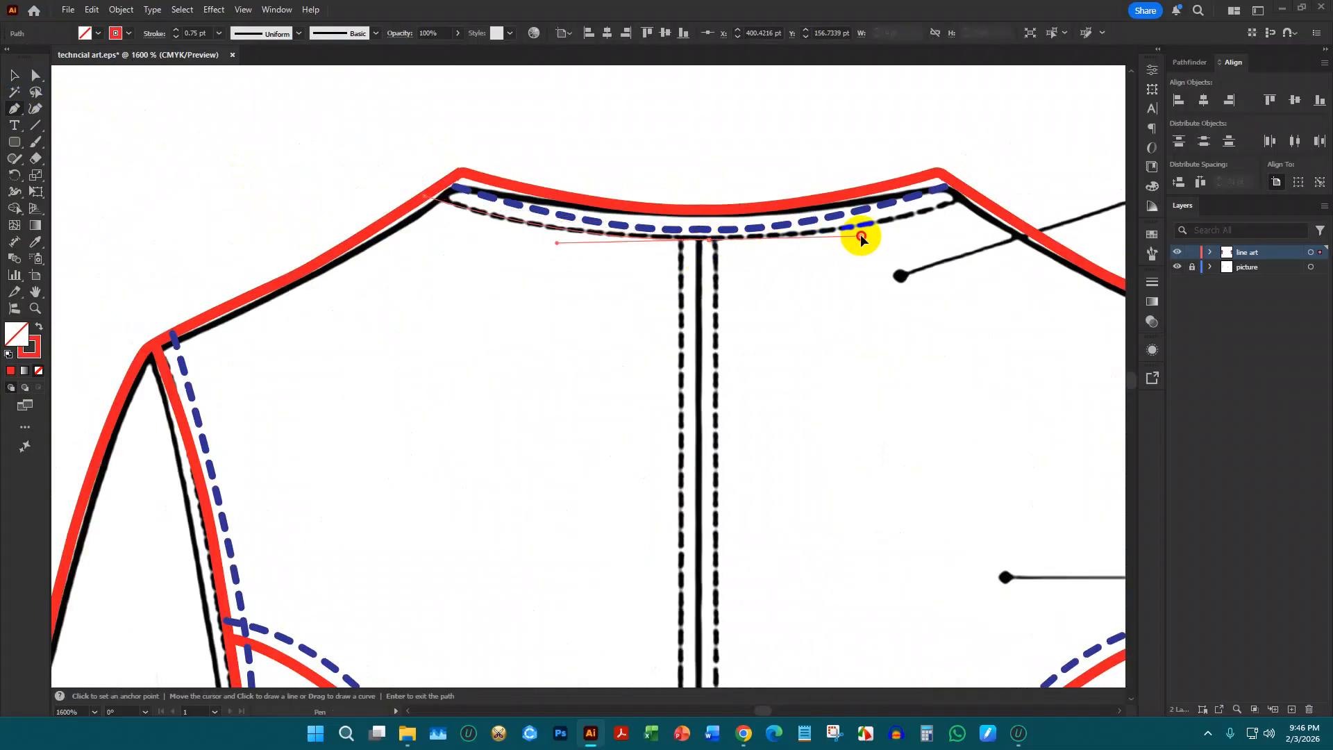
pyautogui.click(970, 199)
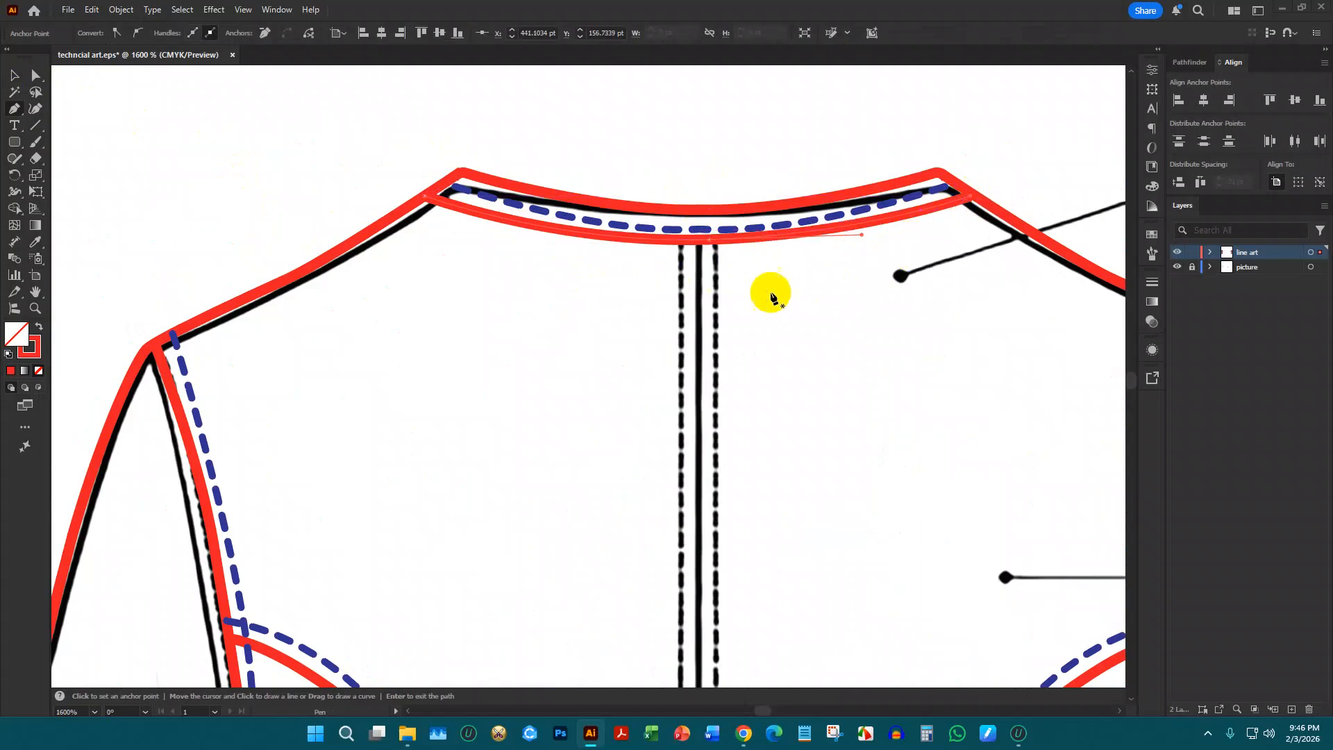
# Draw the straight centre back seam from the neck binding's lower edge down to the hem in the same red stroke
pyautogui.scroll(-4, 771, 297)
pyautogui.scroll(3, 745, 355)
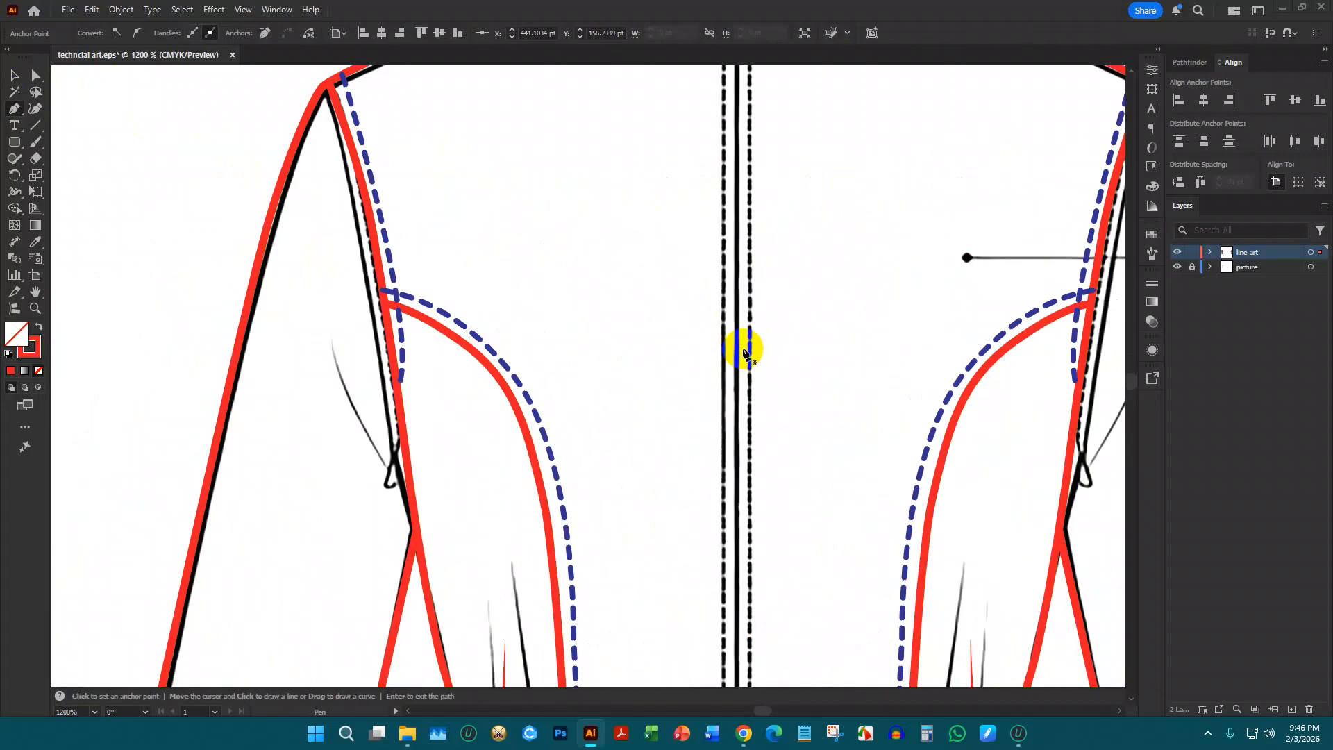
pyautogui.scroll(3, 745, 354)
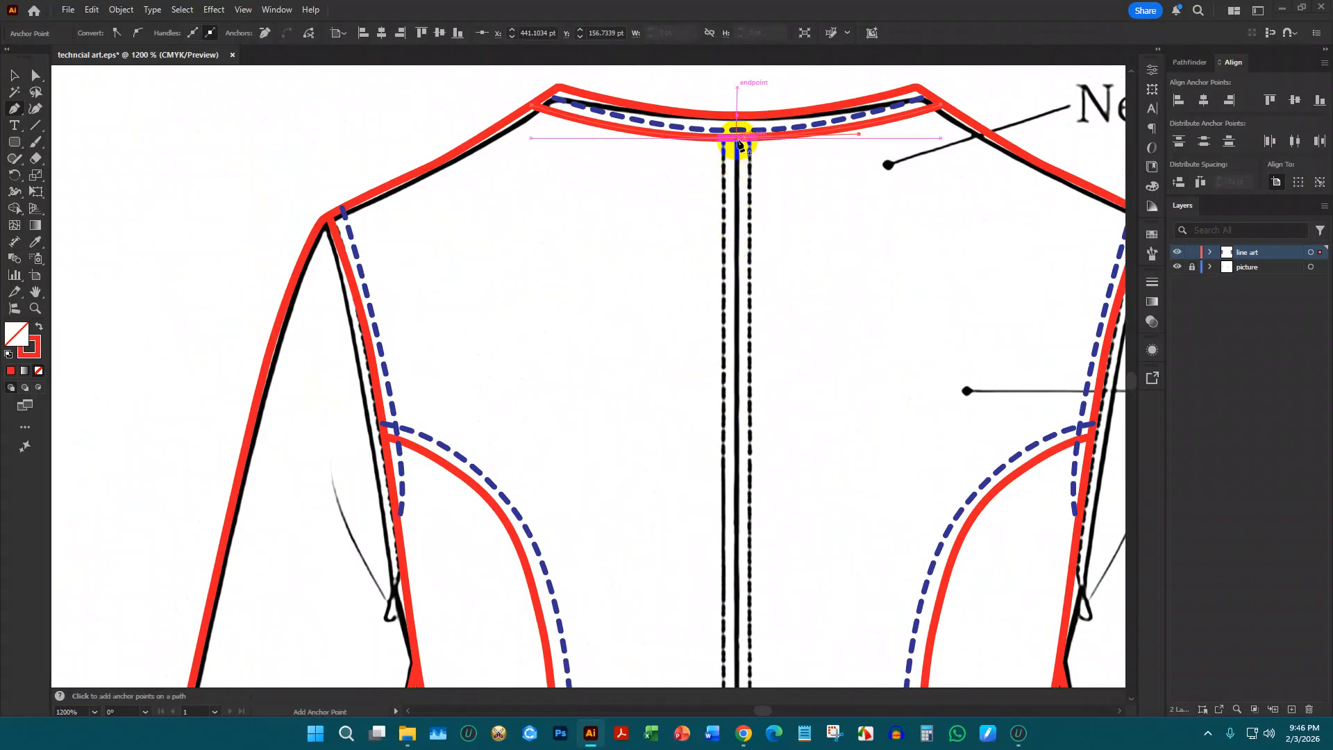
pyautogui.click(694, 275)
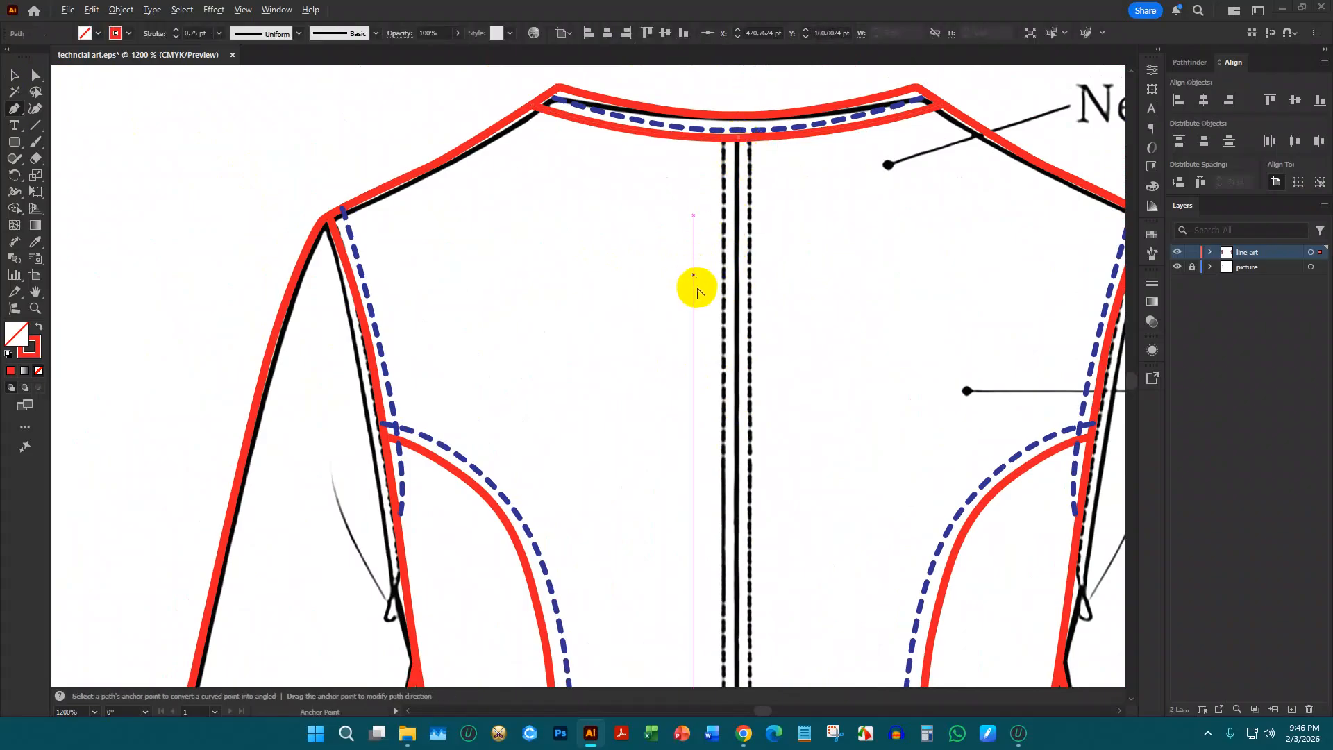
pyautogui.scroll(-3, 723, 461)
pyautogui.scroll(-6, 723, 485)
pyautogui.scroll(2, 719, 505)
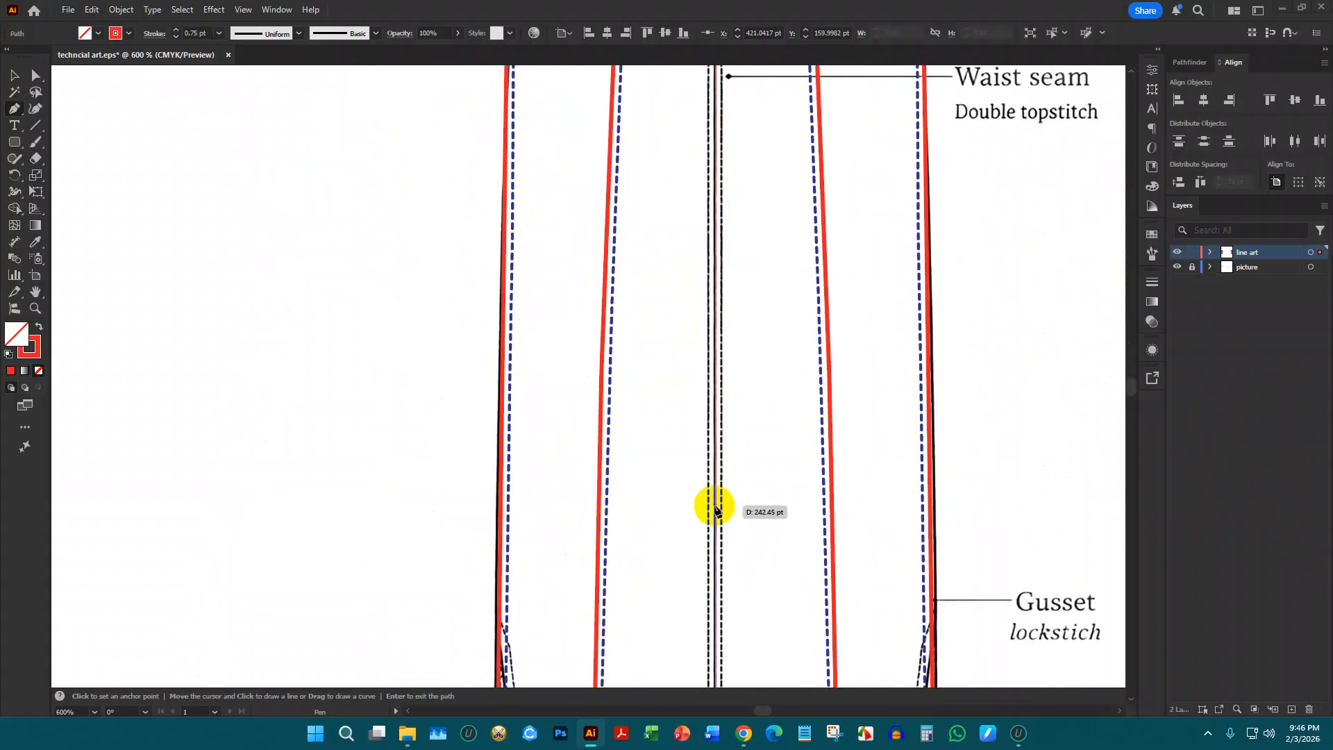
pyautogui.scroll(-5, 715, 514)
pyautogui.scroll(3, 714, 514)
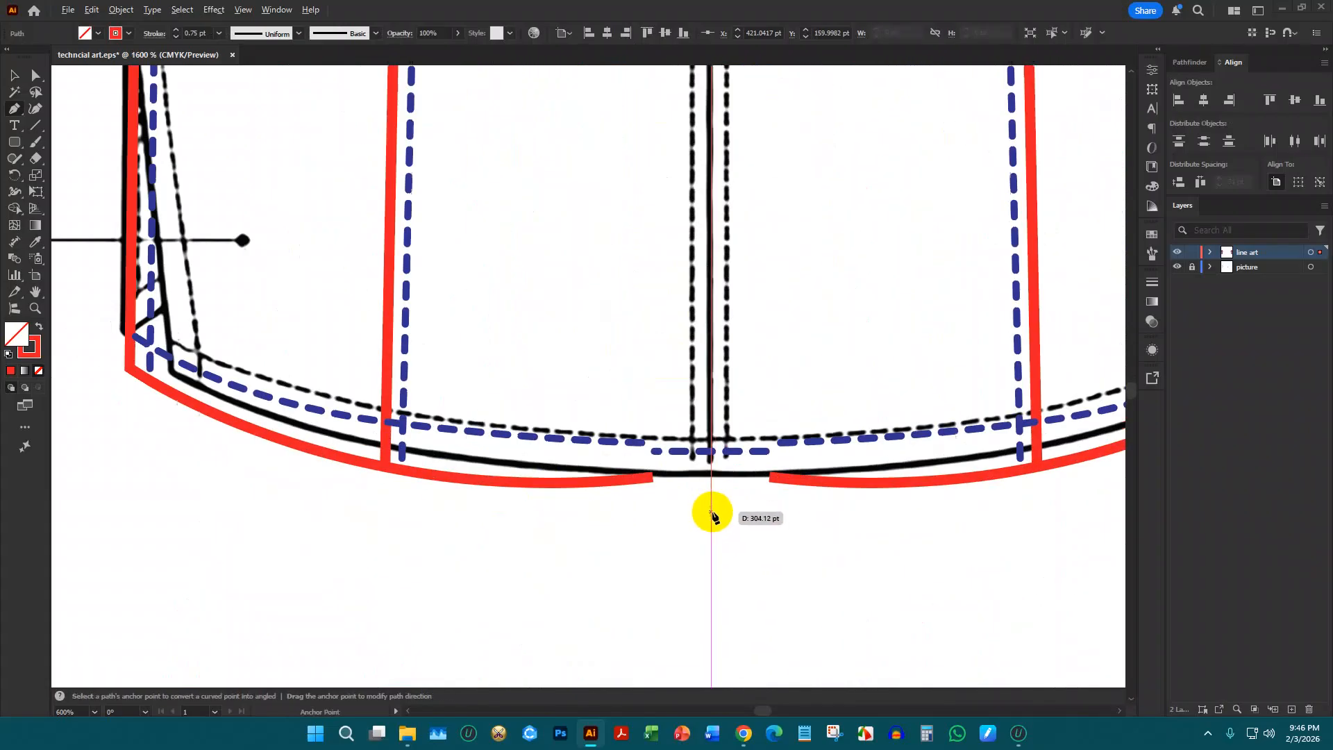
pyautogui.click(712, 472)
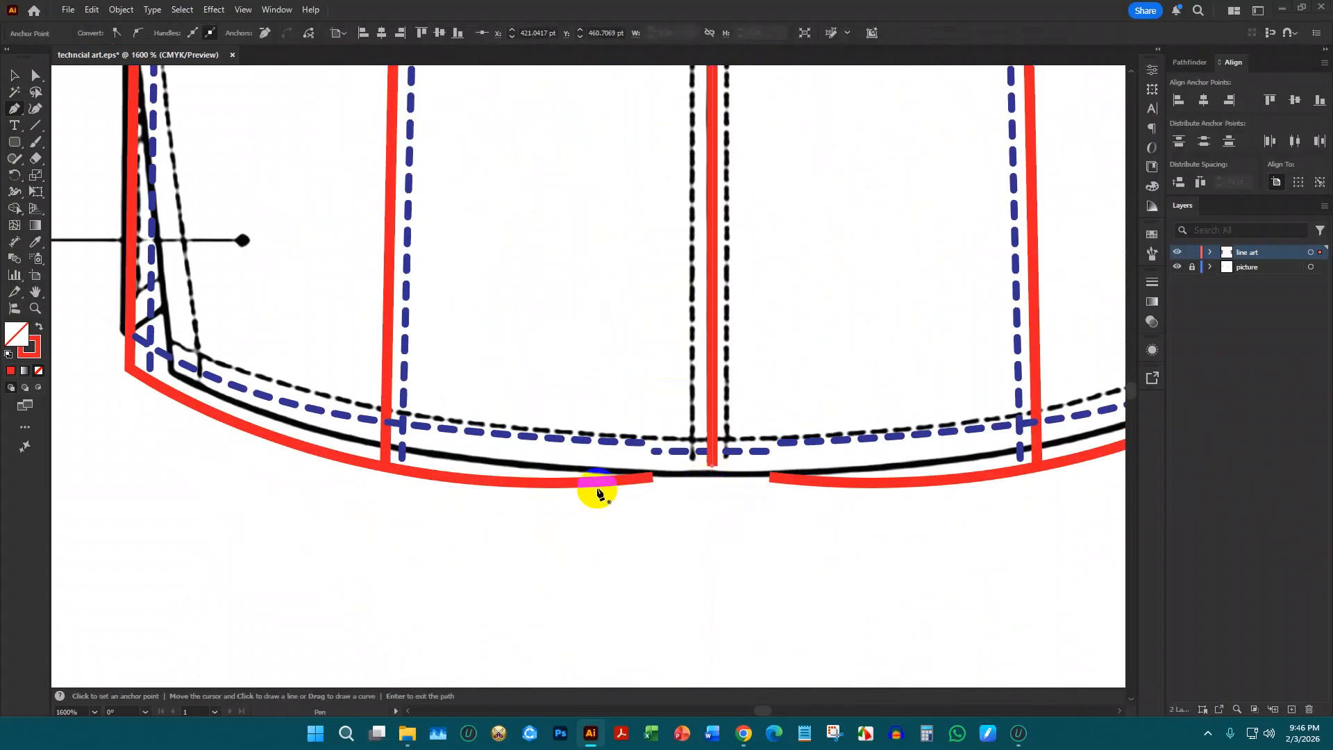
# Delete the short dashed stitch segment at the centre of the hem
pyautogui.click(15, 77)
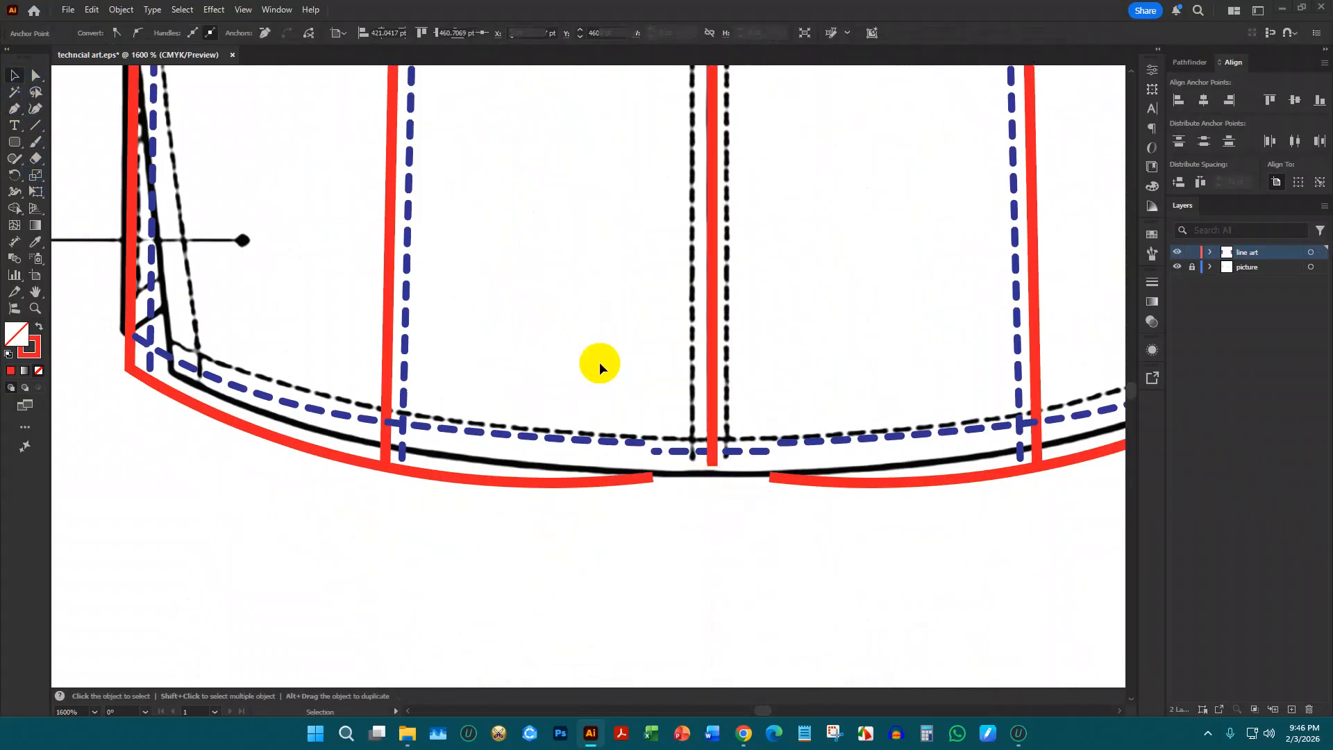
pyautogui.click(667, 453)
pyautogui.press('Delete')
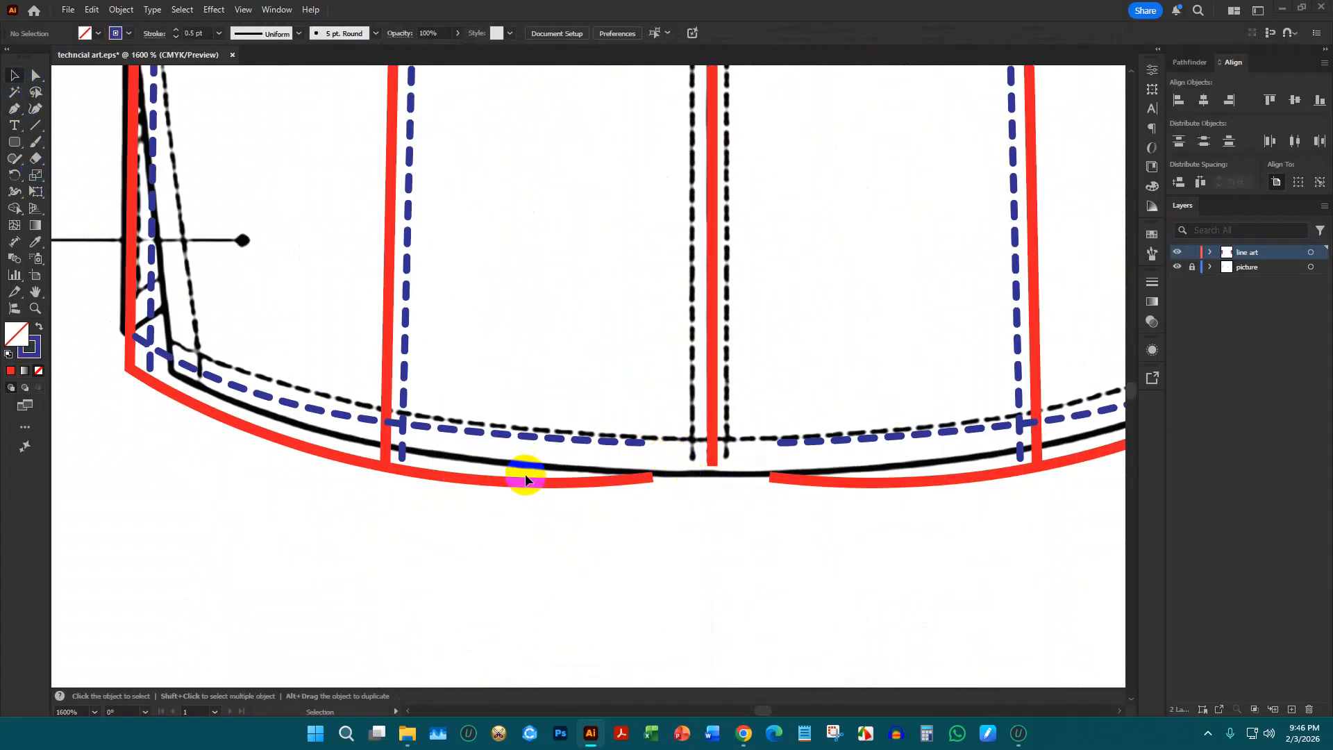
# Extend the left hem half past the centre seam and reshape its curve to follow the reference hem
pyautogui.click(550, 484)
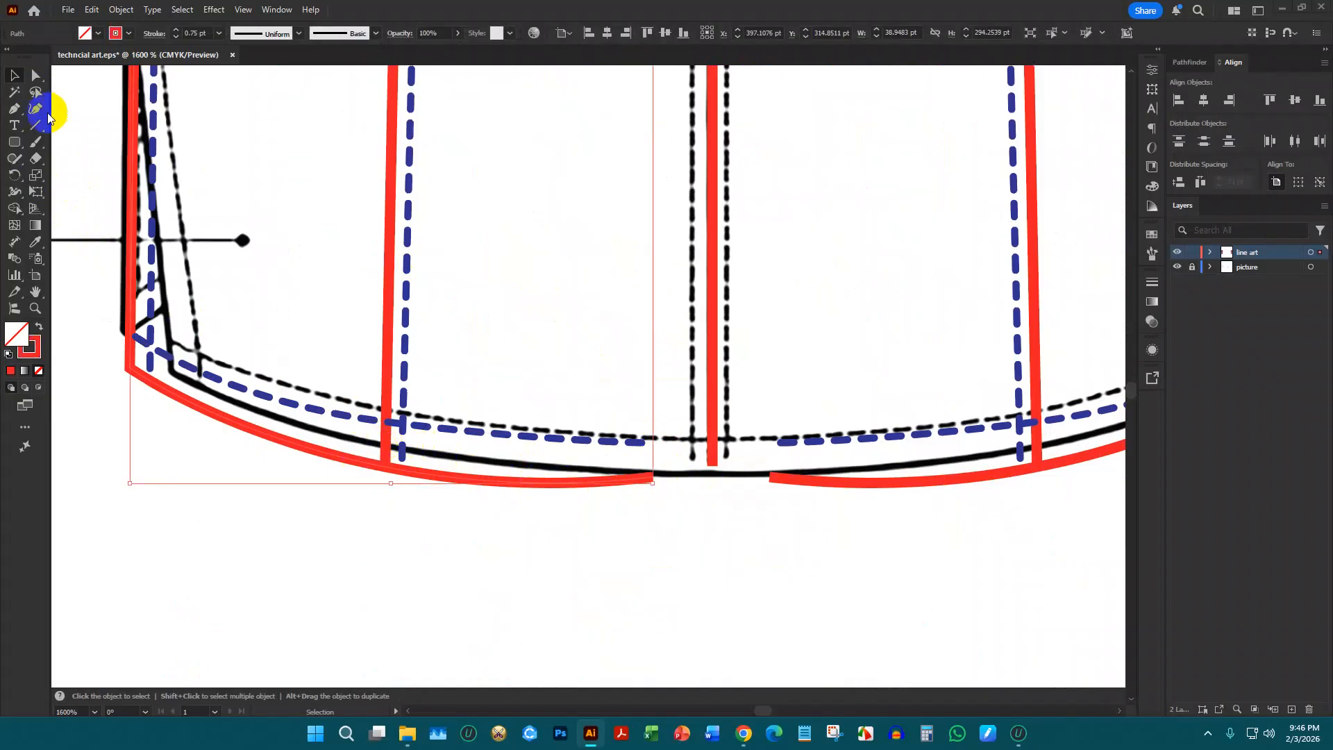
pyautogui.click(36, 75)
pyautogui.moveTo(654, 477); pyautogui.dragTo(754, 478)
pyautogui.hotkey('ctrl', 'z')
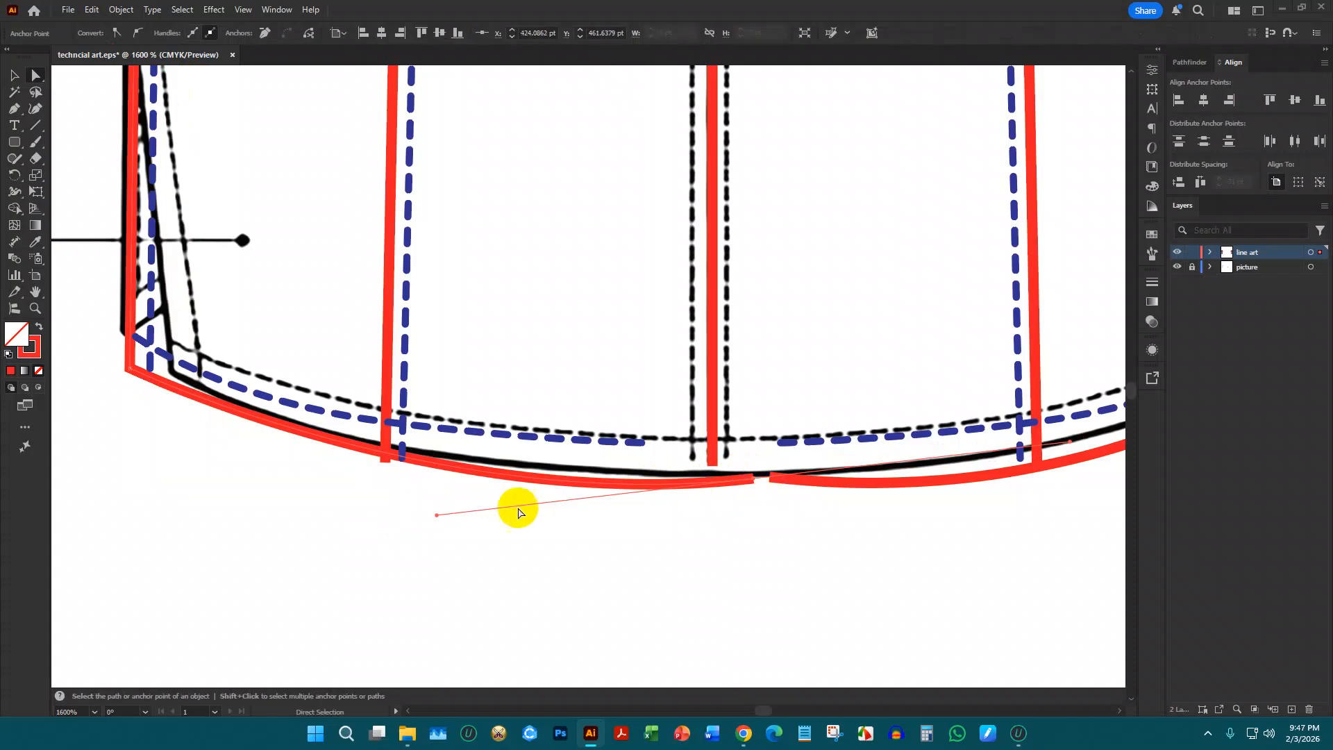
pyautogui.moveTo(437, 514); pyautogui.dragTo(406, 482)
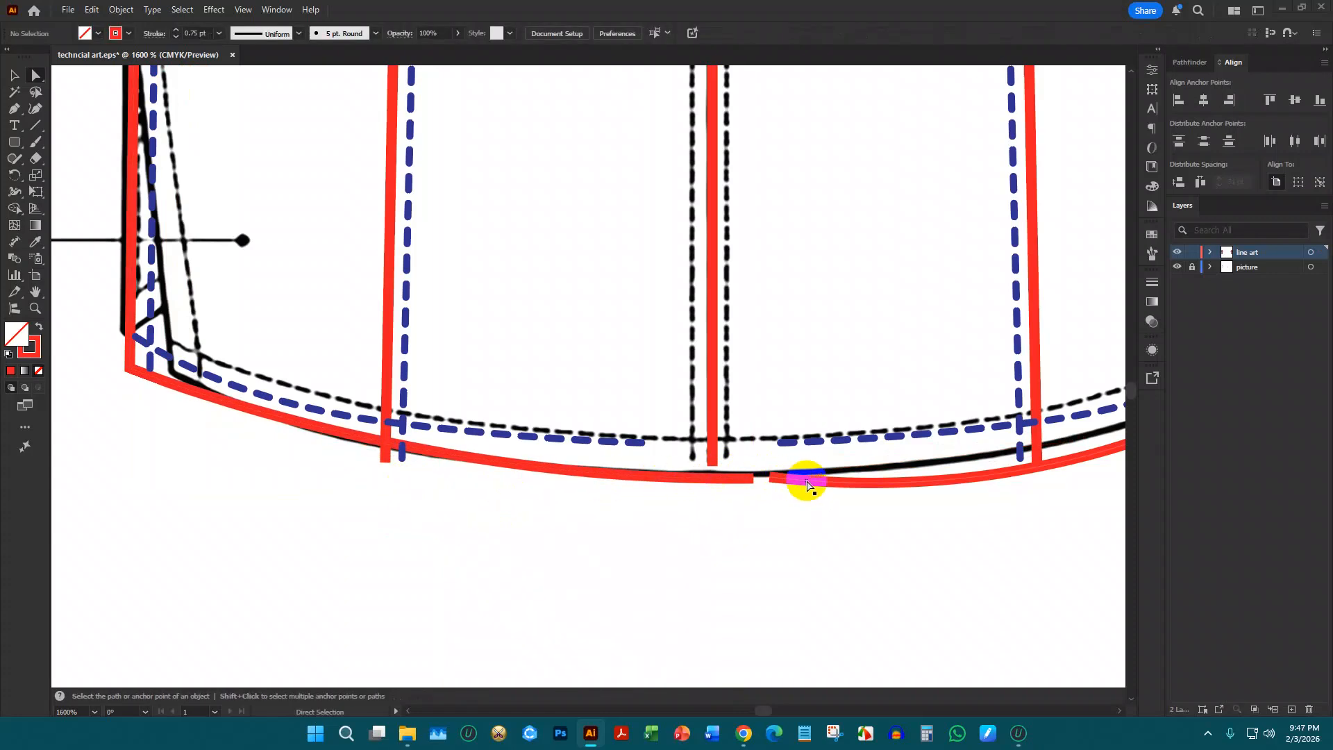
# Reshape the right hem half's curve to follow the reference hem
pyautogui.click(805, 488)
pyautogui.scroll(-2, 764, 485)
pyautogui.scroll(1, 920, 495)
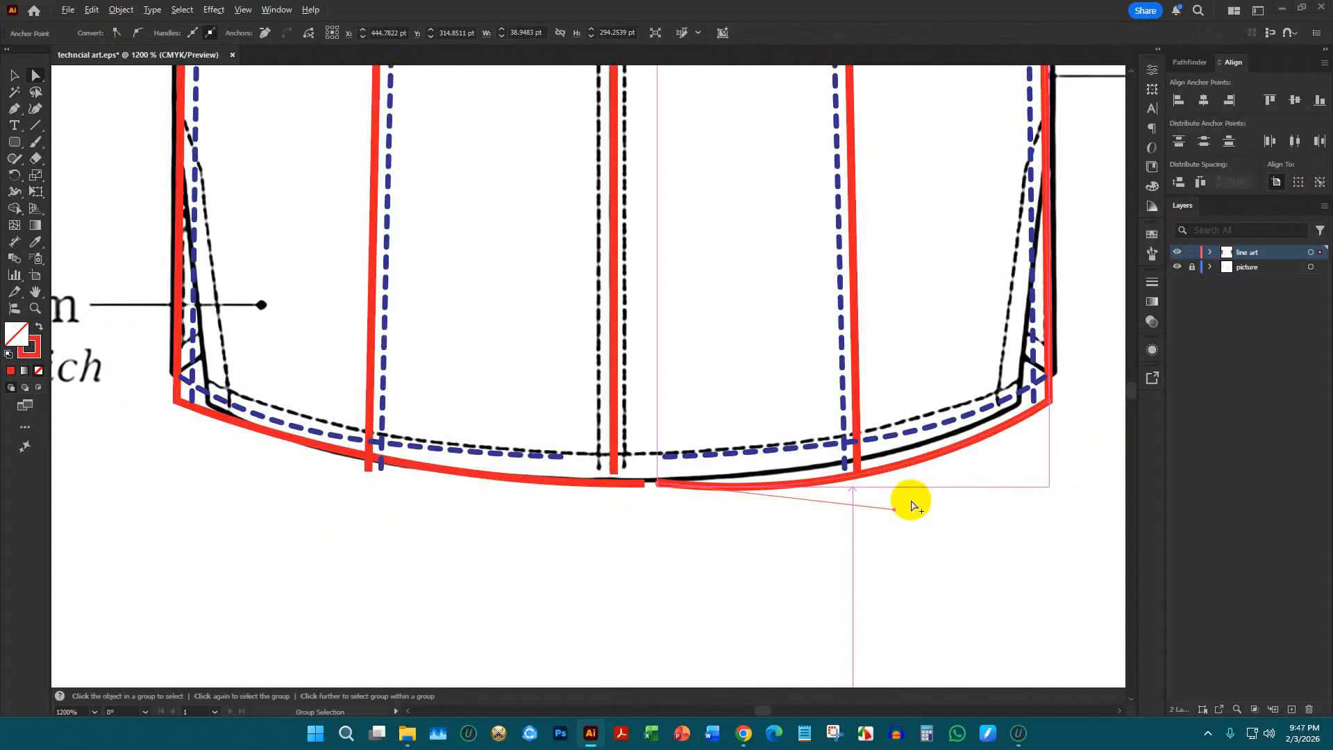
pyautogui.click(887, 512)
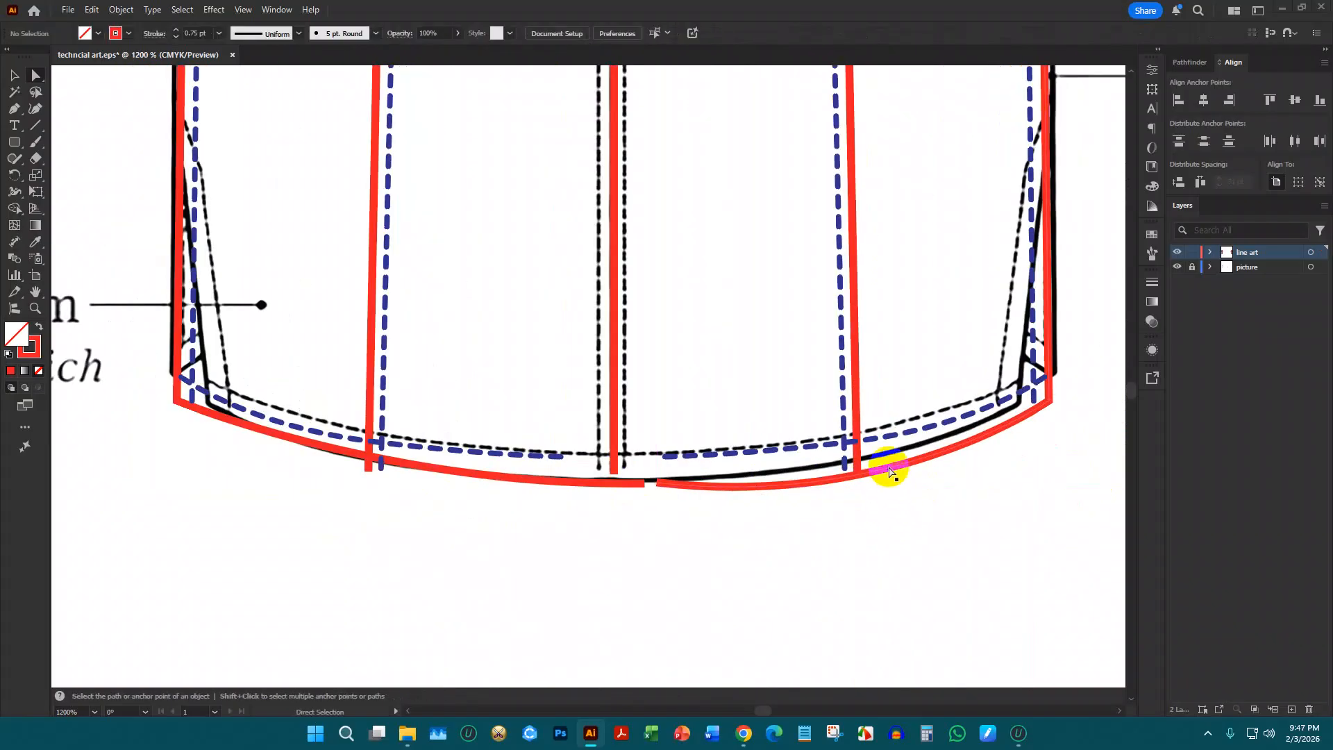
pyautogui.moveTo(883, 475)
pyautogui.mouseDown()
pyautogui.moveTo(887, 506)
pyautogui.moveTo(889, 480)
pyautogui.mouseUp()
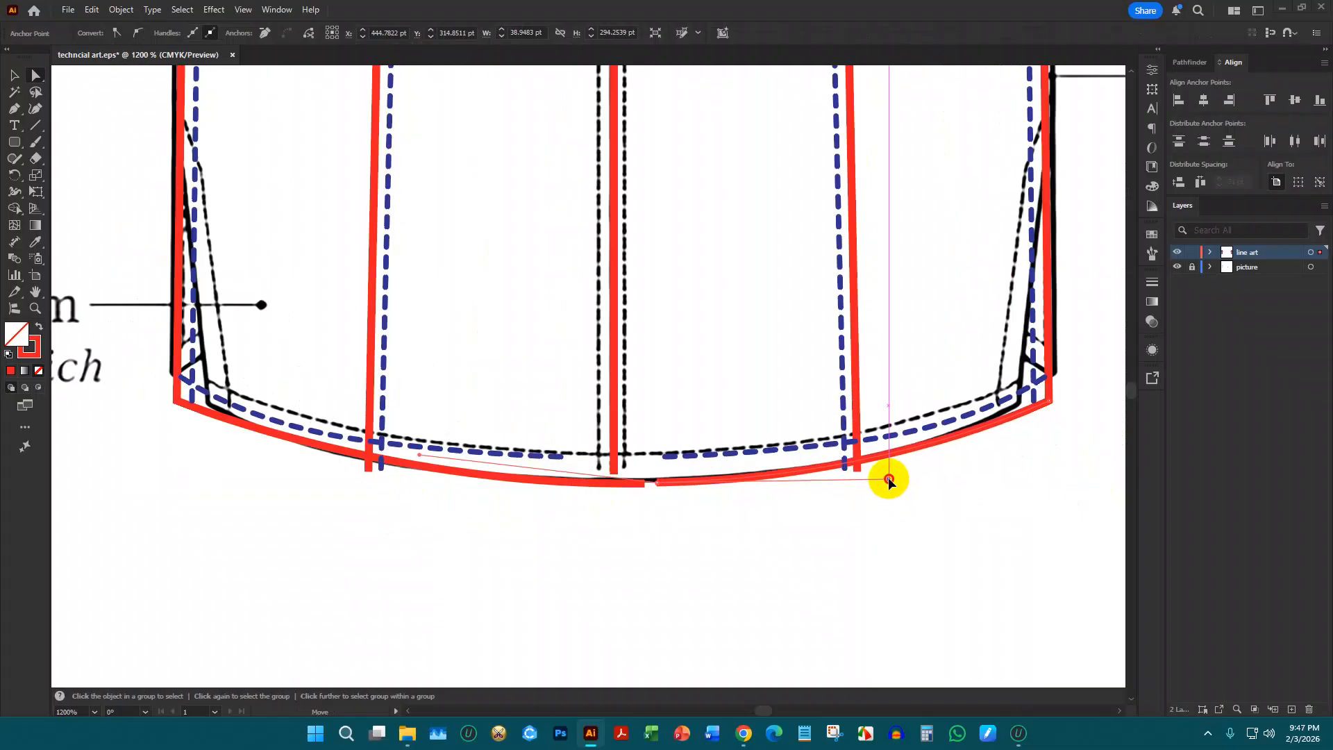
# Move the inner end points of both hem halves to meet at the centre back seam, keeping one smooth hem curve
pyautogui.scroll(3, 671, 493)
pyautogui.moveTo(651, 482); pyautogui.dragTo(573, 469)
pyautogui.moveTo(507, 443); pyautogui.dragTo(507, 481)
pyautogui.scroll(-4, 666, 440)
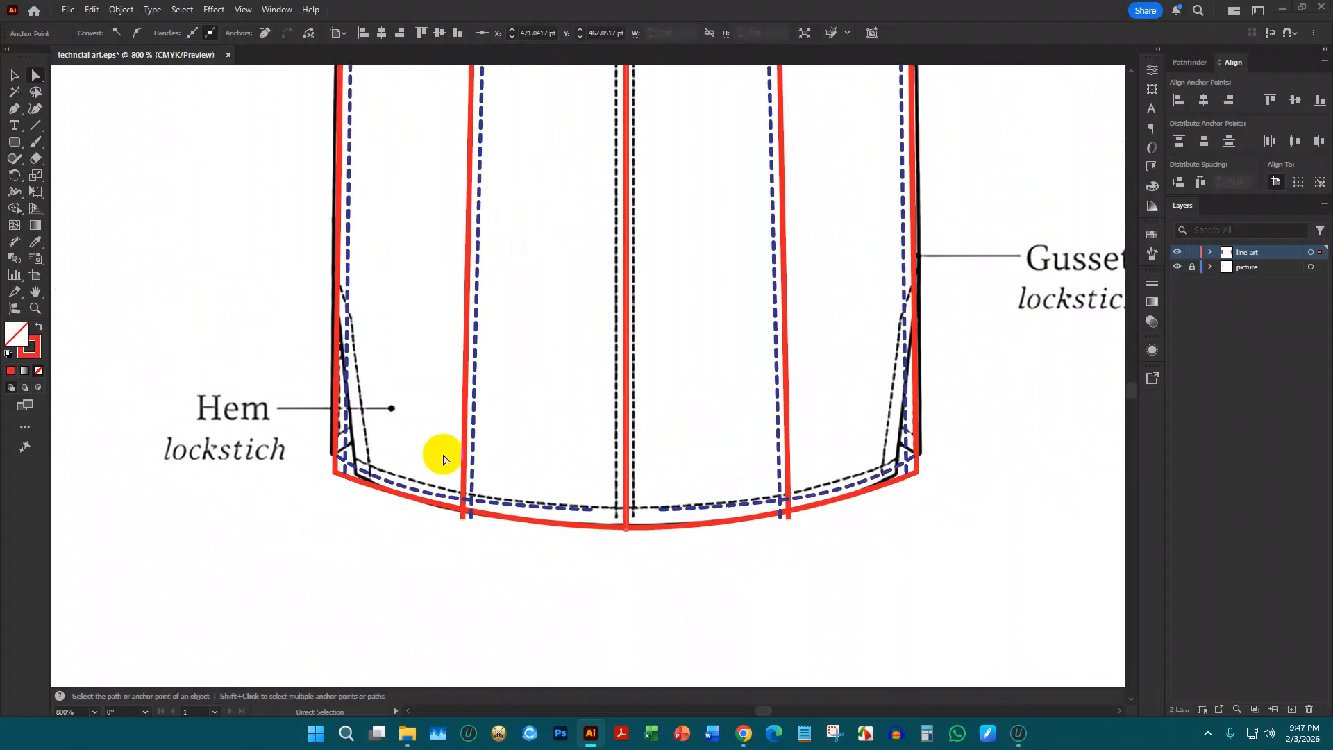
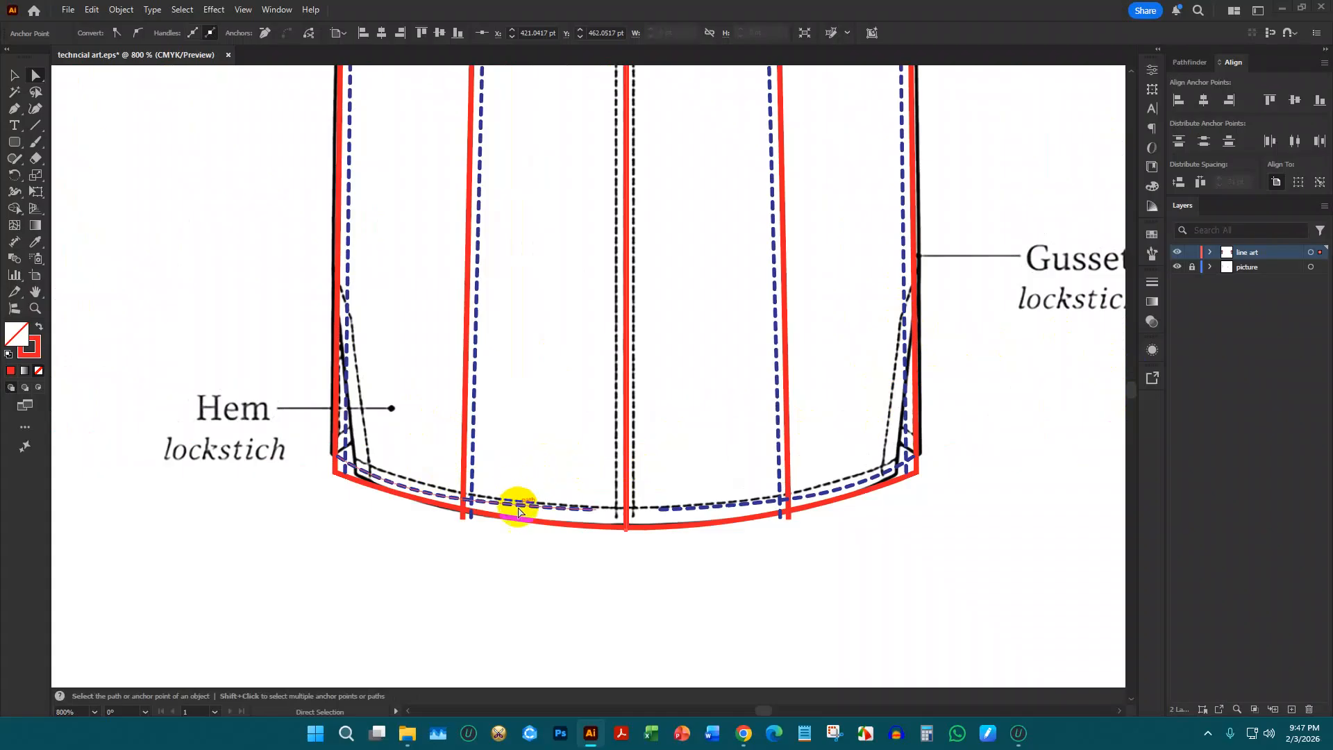
# Delete the blue dashed hem stitch lines on both halves of the skirt
pyautogui.scroll(2, 576, 507)
pyautogui.click(14, 78)
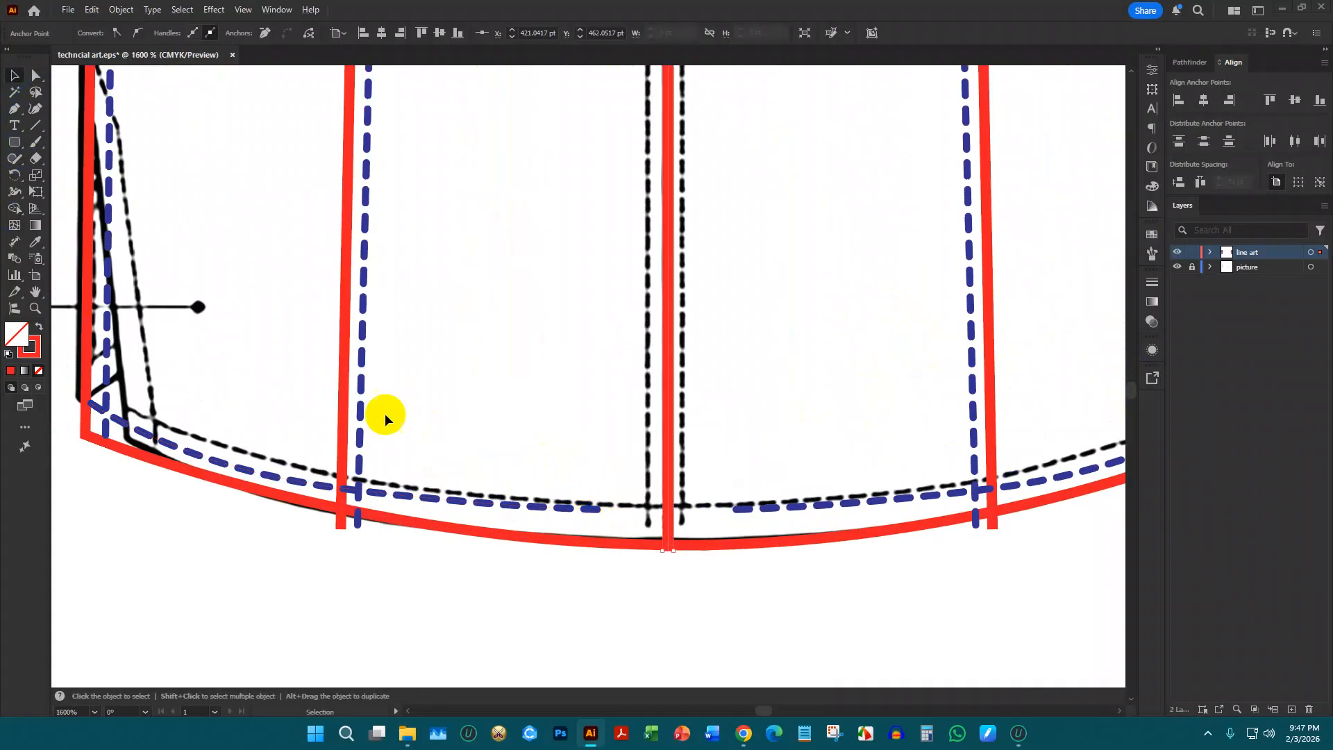
pyautogui.click(431, 497)
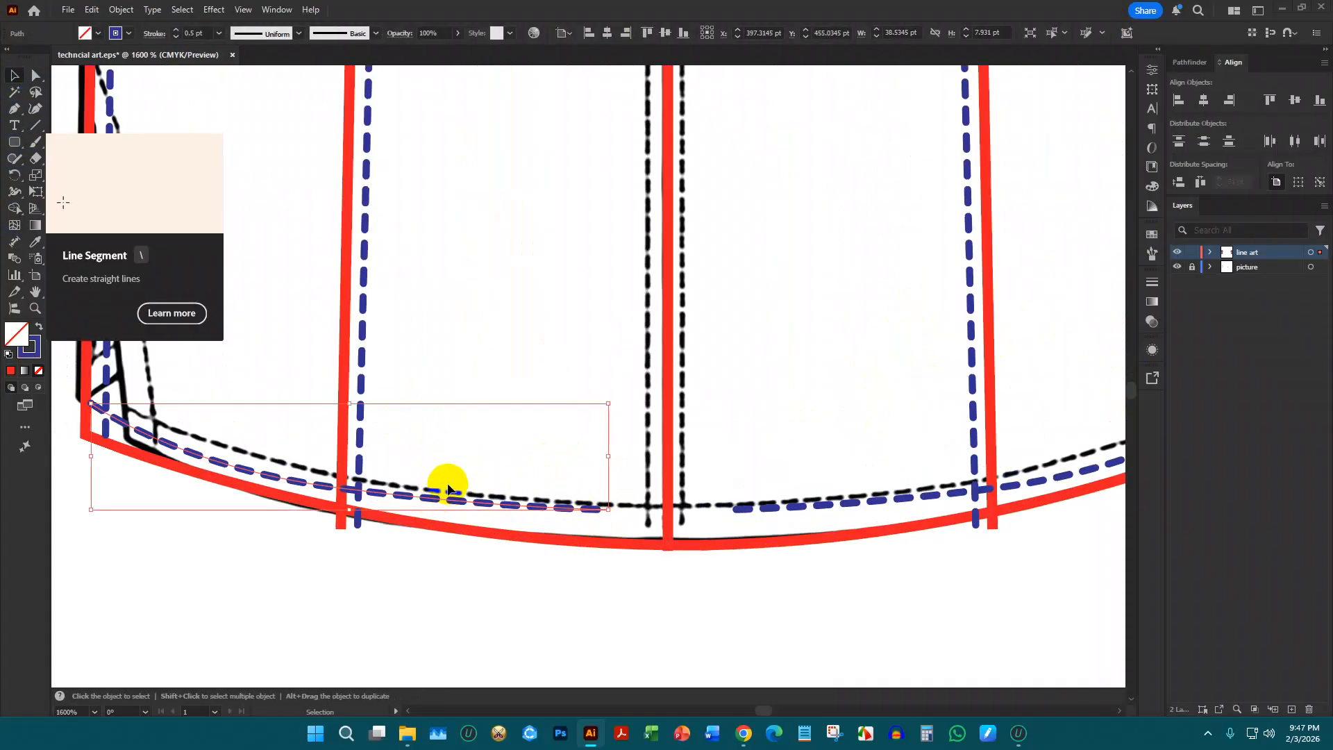
pyautogui.press('Delete')
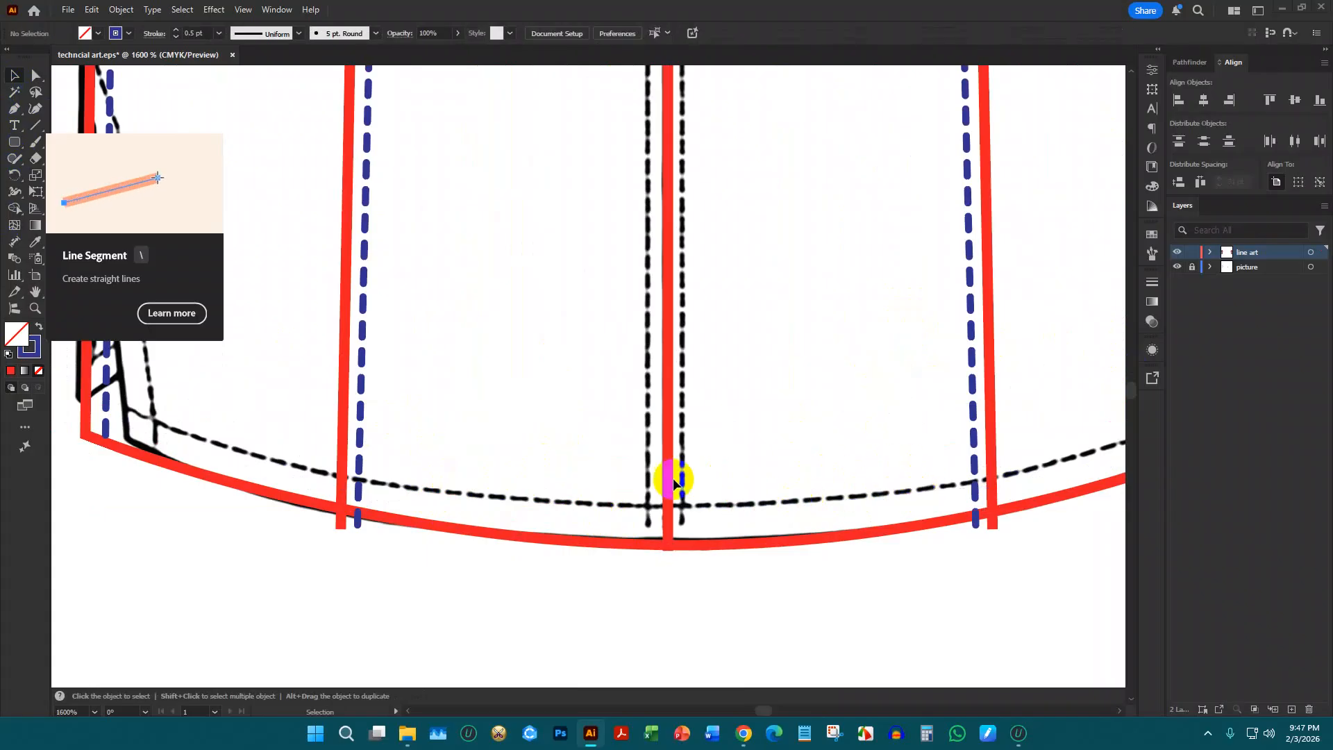
# Join the left and right halves of the waistband's red upper and lower edges across the centre back seam with the Pen tool
pyautogui.scroll(-4, 761, 396)
pyautogui.scroll(3, 928, 406)
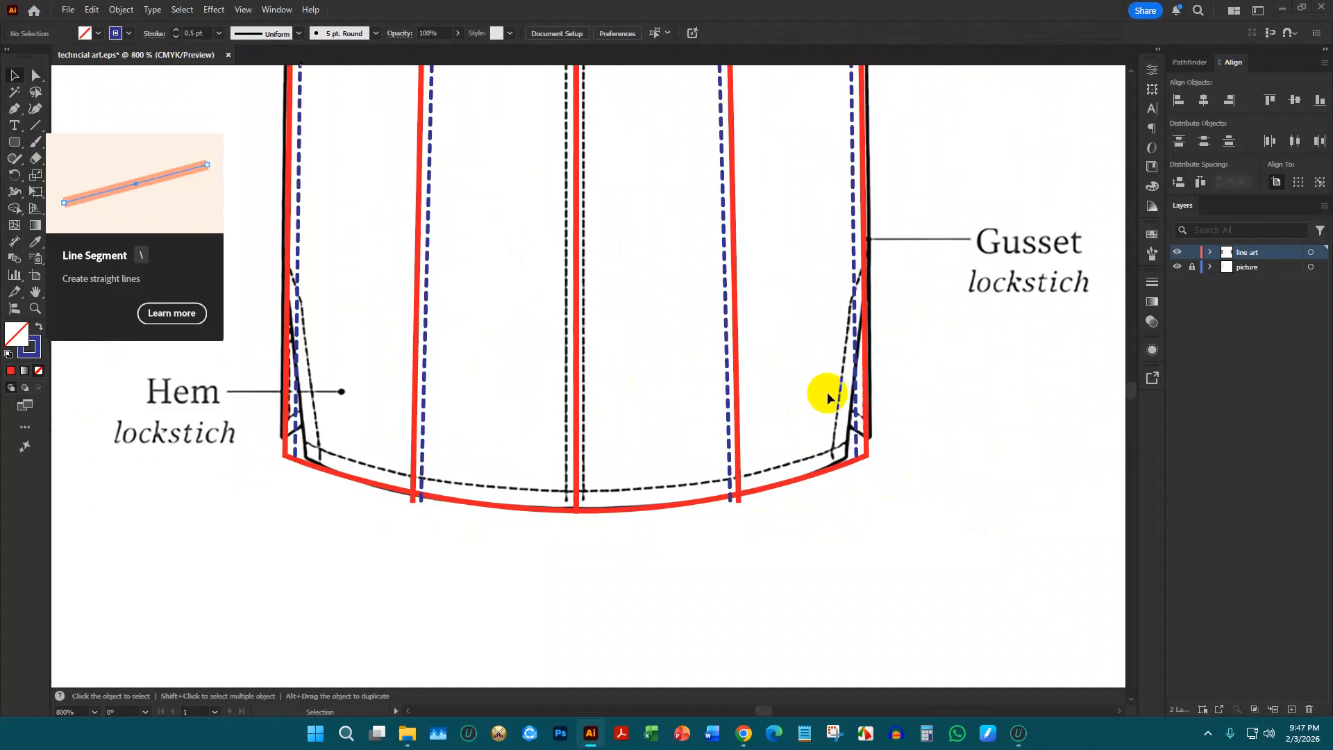
pyautogui.scroll(1, 827, 391)
pyautogui.scroll(-3, 759, 452)
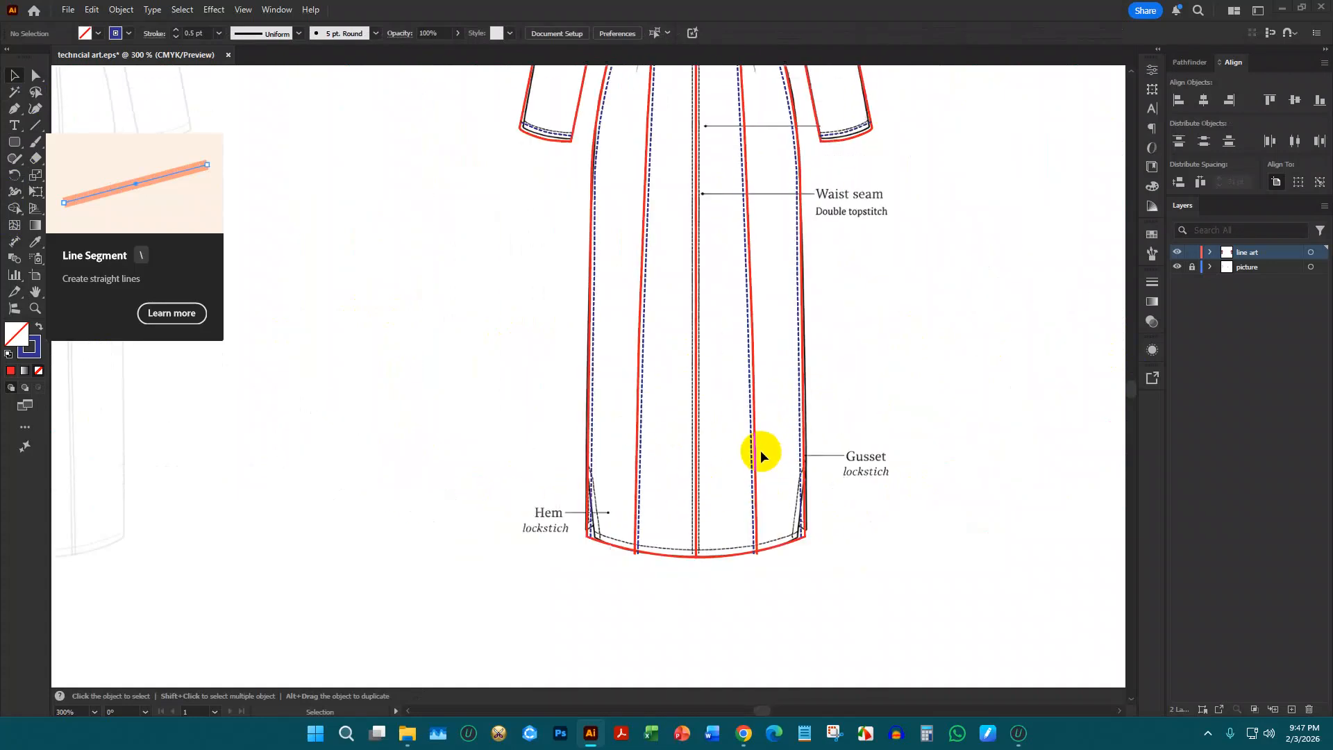
pyautogui.scroll(5, 764, 416)
pyautogui.scroll(2, 701, 230)
pyautogui.scroll(1, 701, 229)
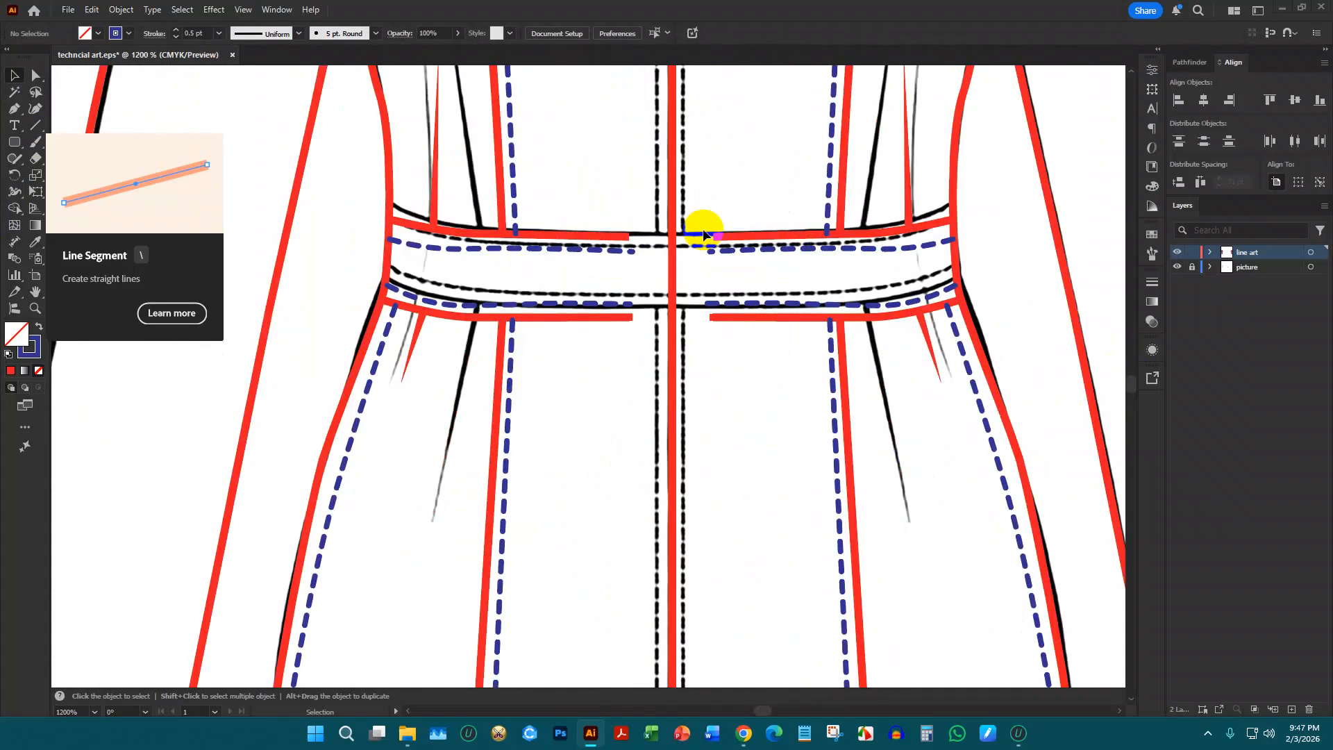
pyautogui.scroll(1, 666, 252)
pyautogui.scroll(2, 670, 251)
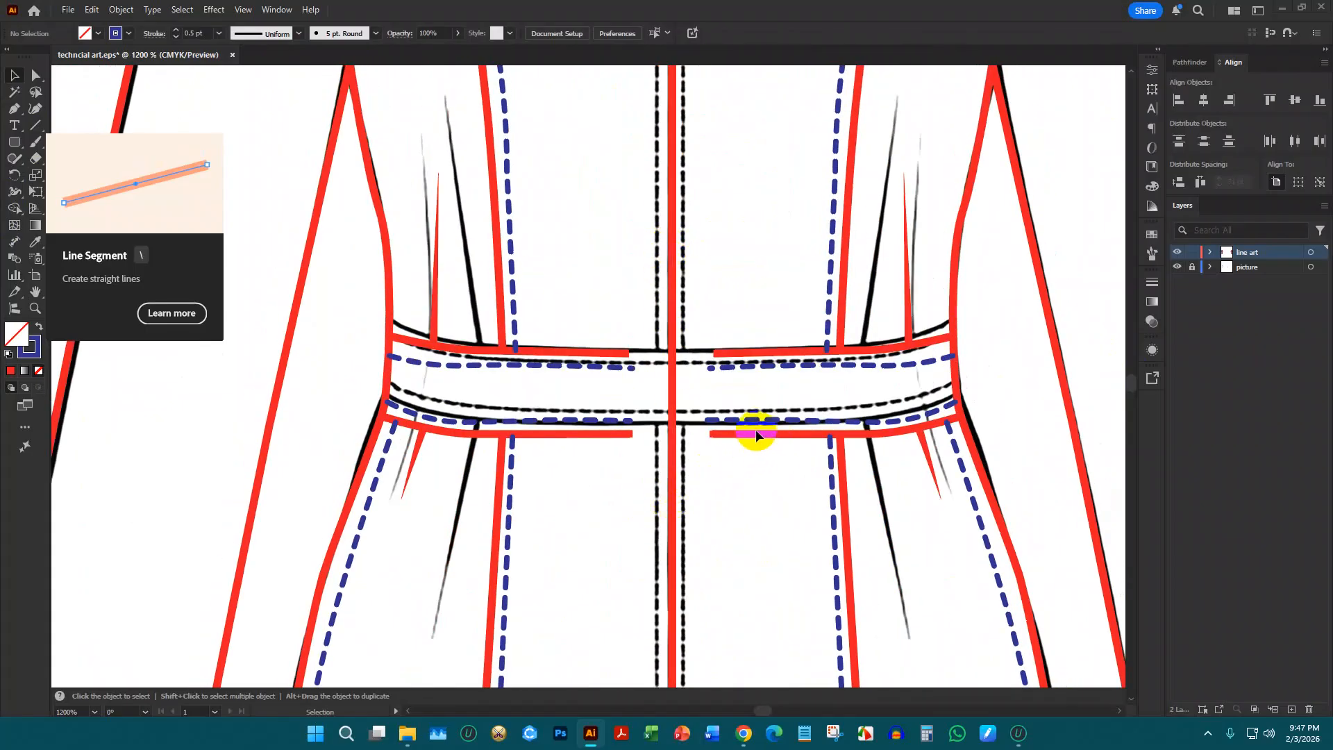
pyautogui.click(32, 123)
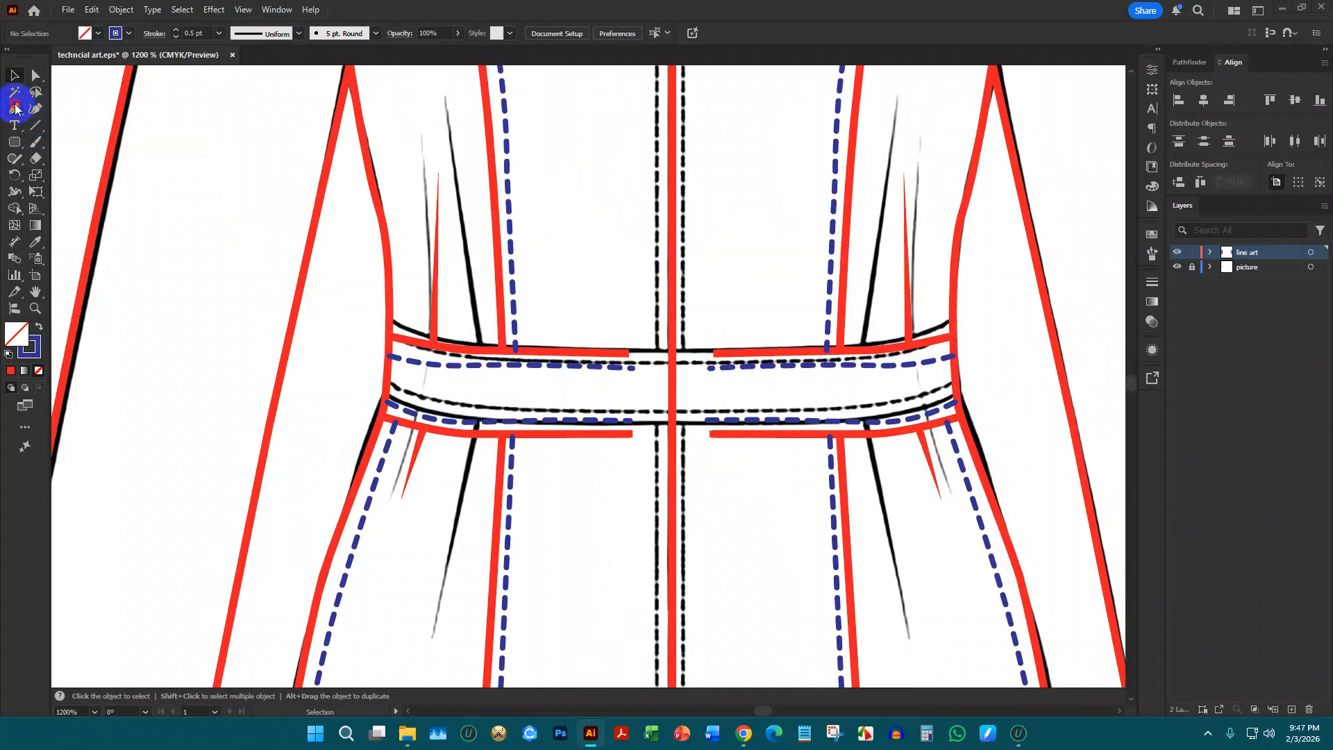
pyautogui.click(15, 108)
pyautogui.scroll(2, 752, 378)
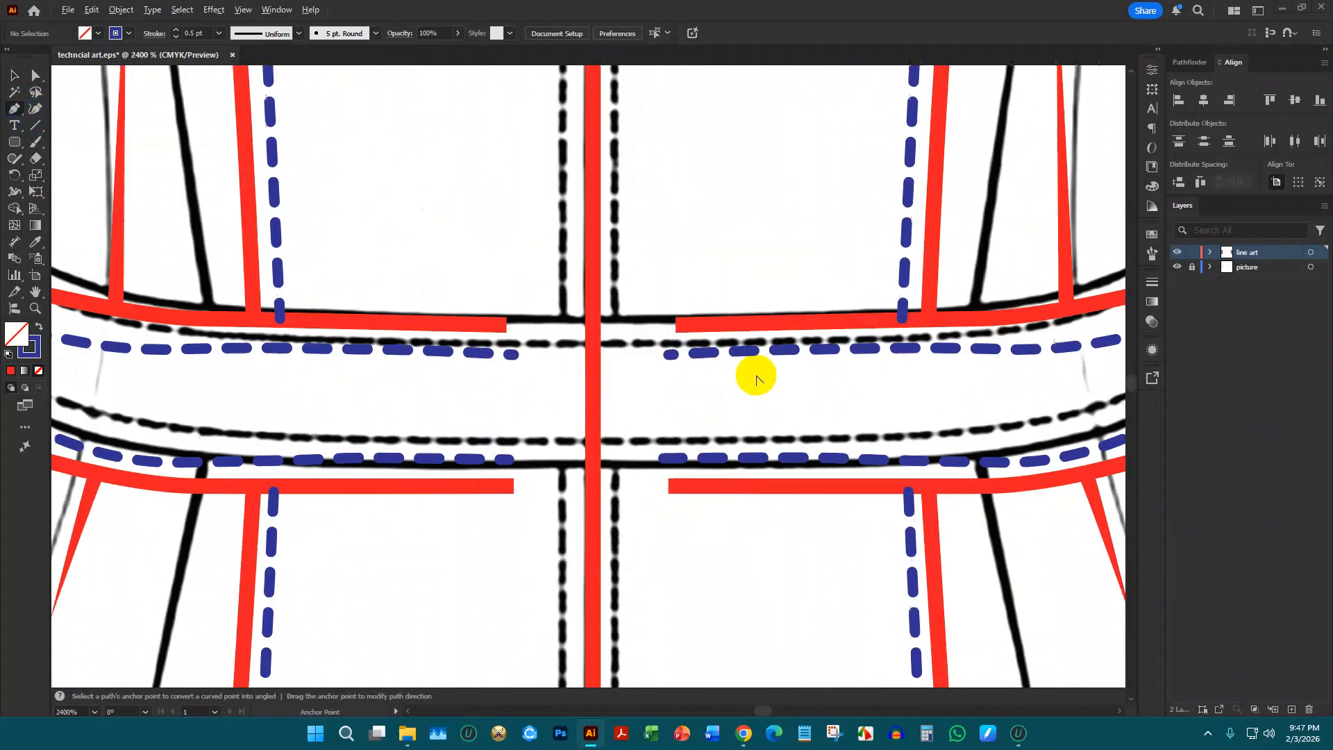
pyautogui.click(675, 325)
pyautogui.click(675, 325)
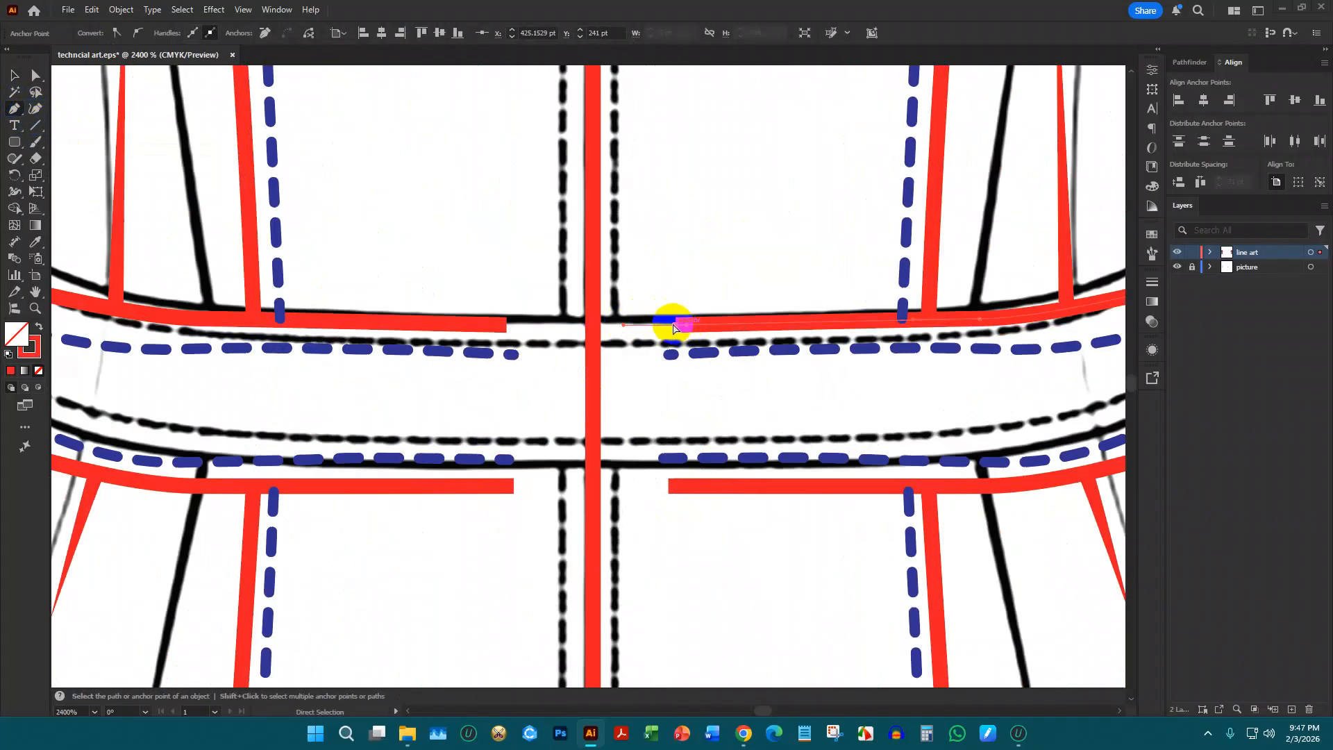
pyautogui.click(14, 108)
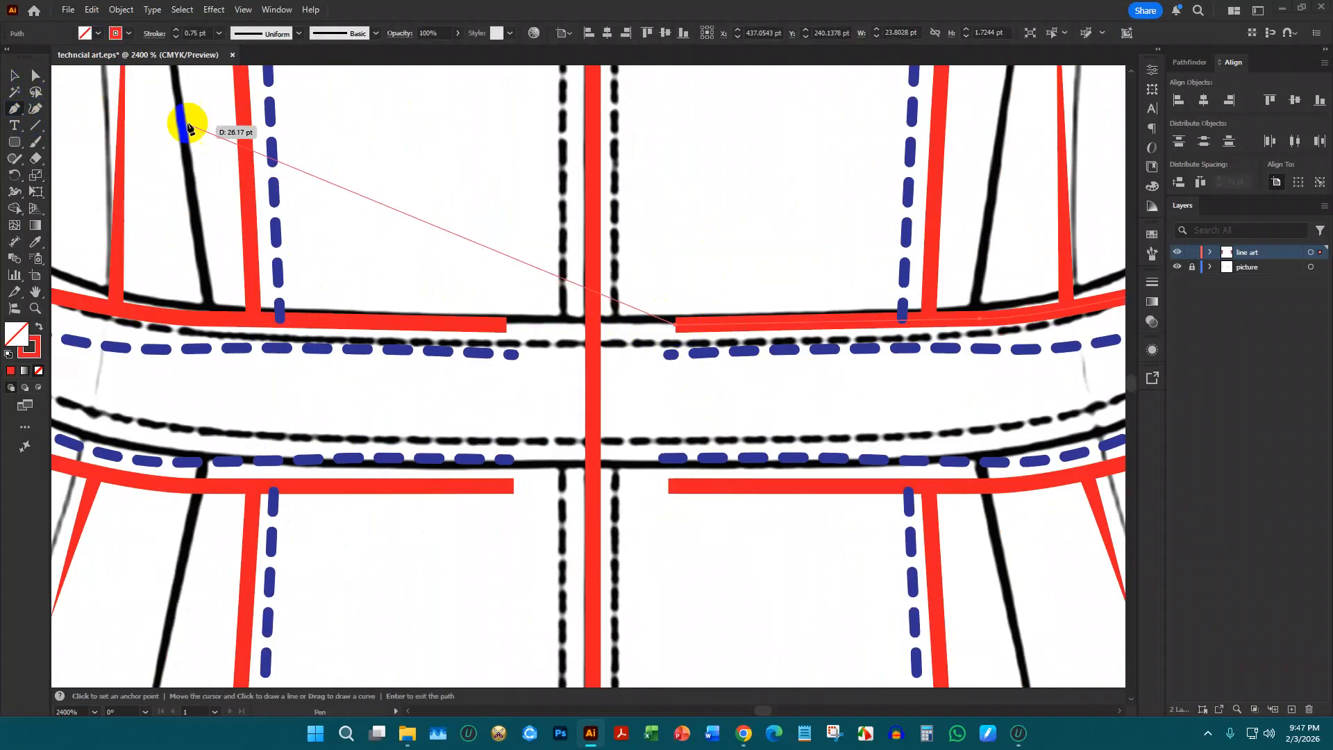
pyautogui.click(590, 320)
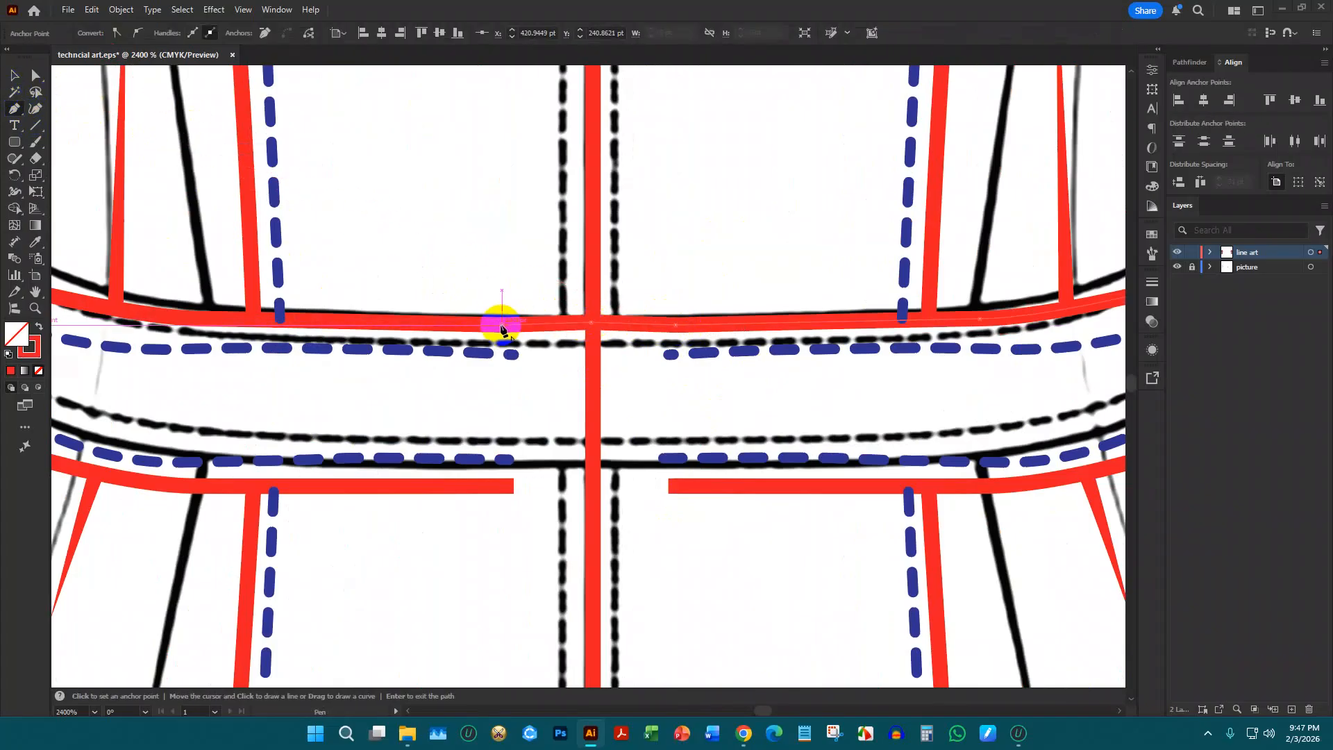
pyautogui.click(501, 325)
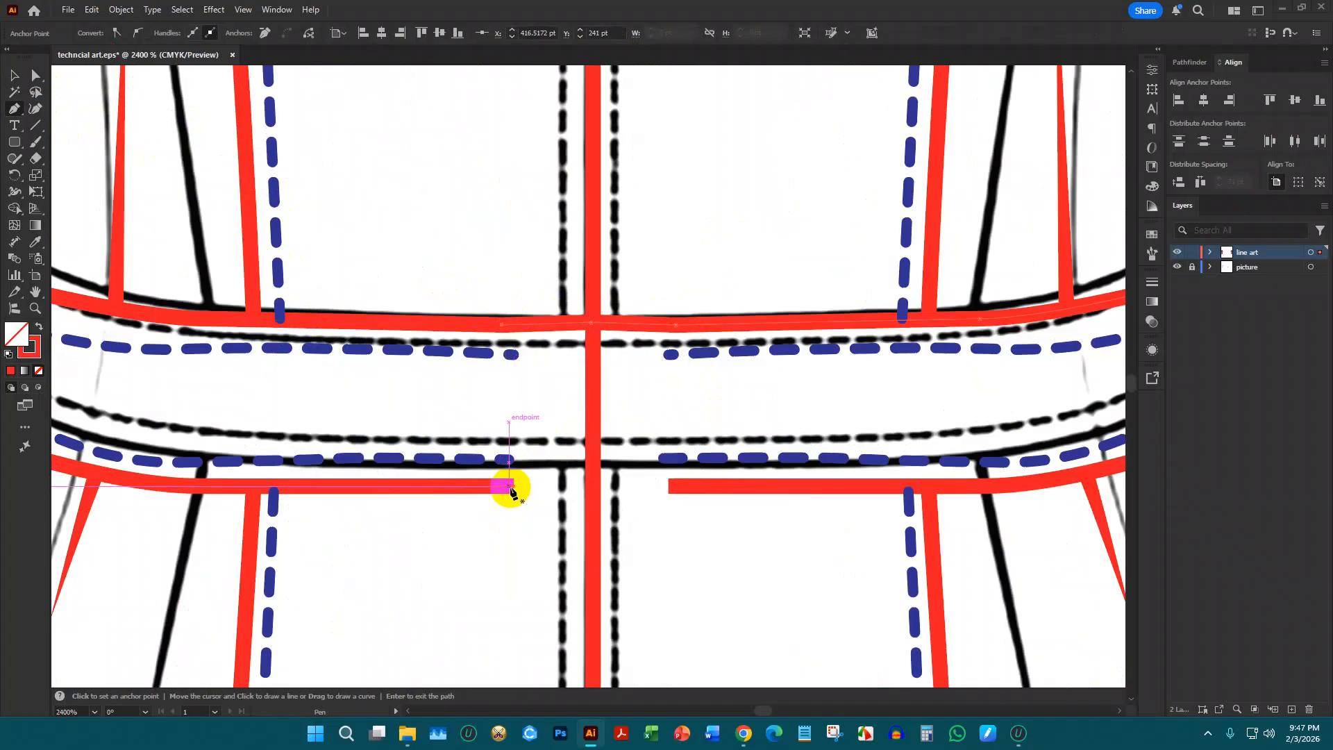
pyautogui.click(668, 487)
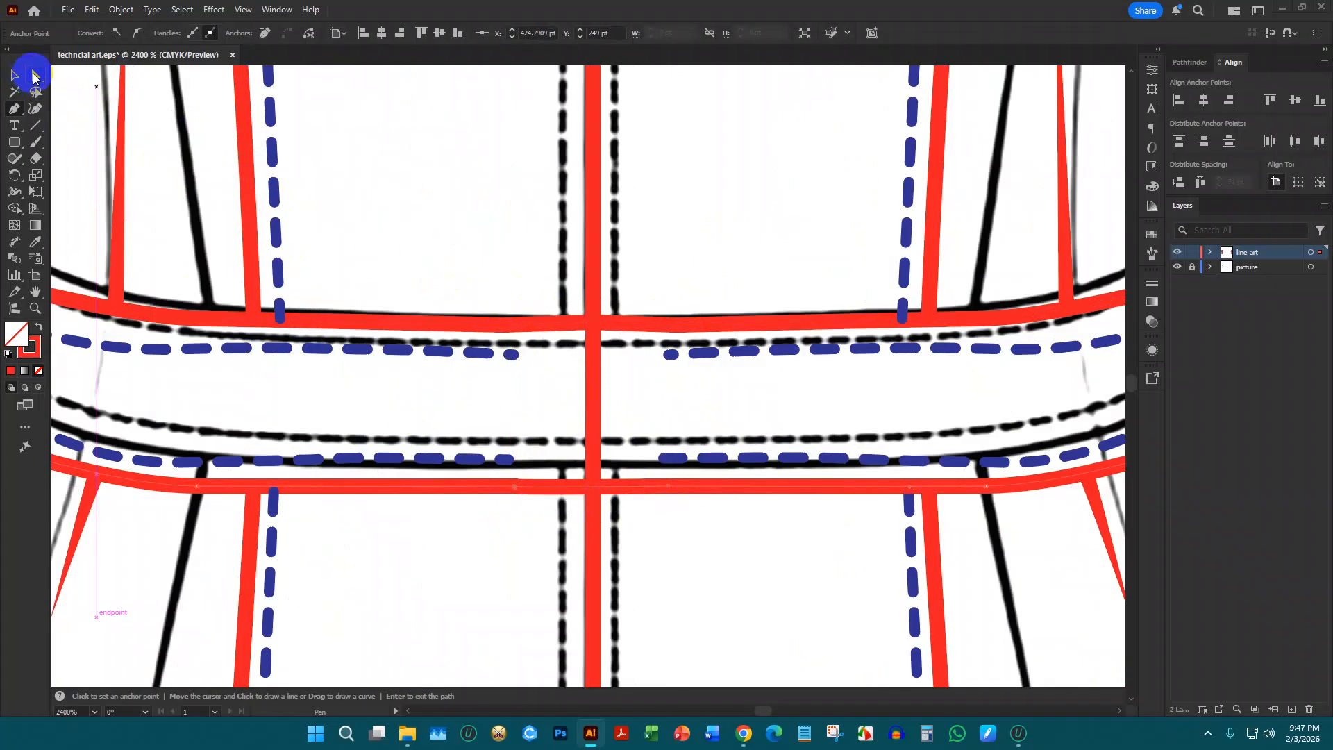
# Extend the blue dashed stitch lines along both waistband edges so their inner end points meet at the centre back seam
pyautogui.click(35, 76)
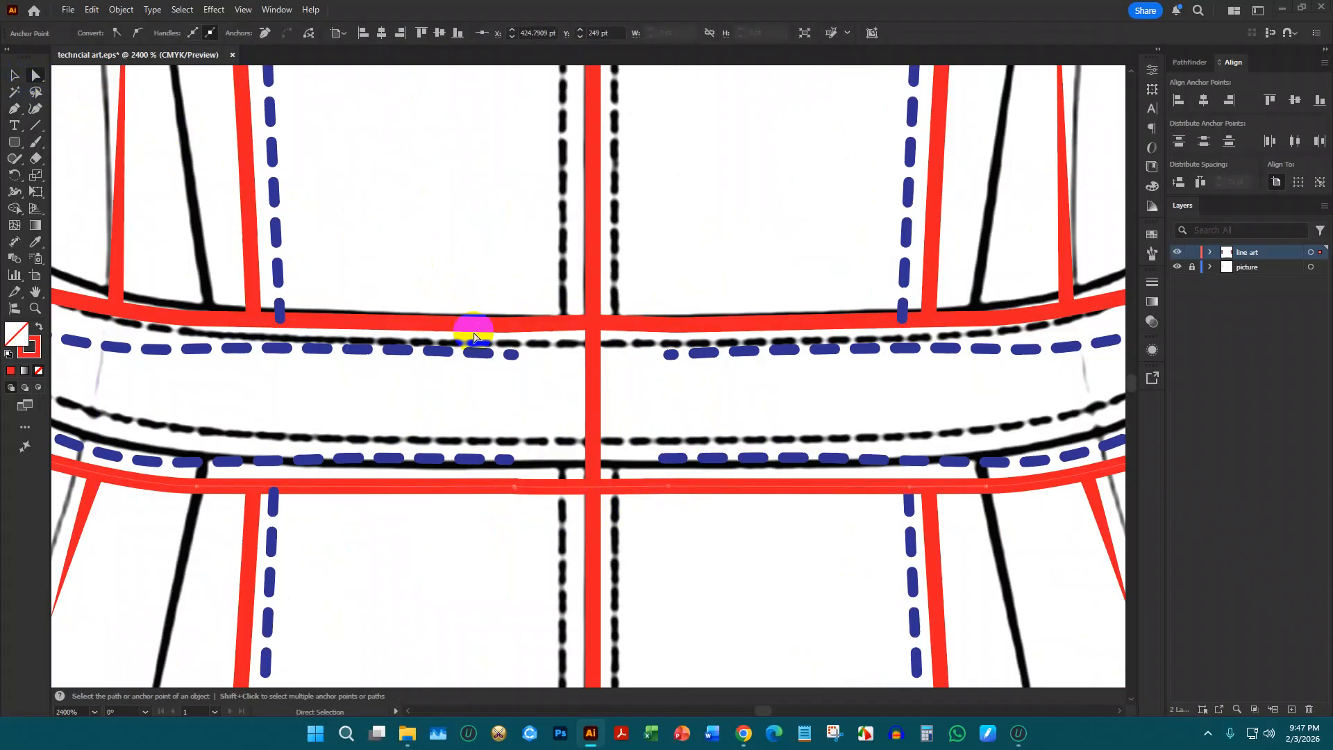
pyautogui.click(512, 356)
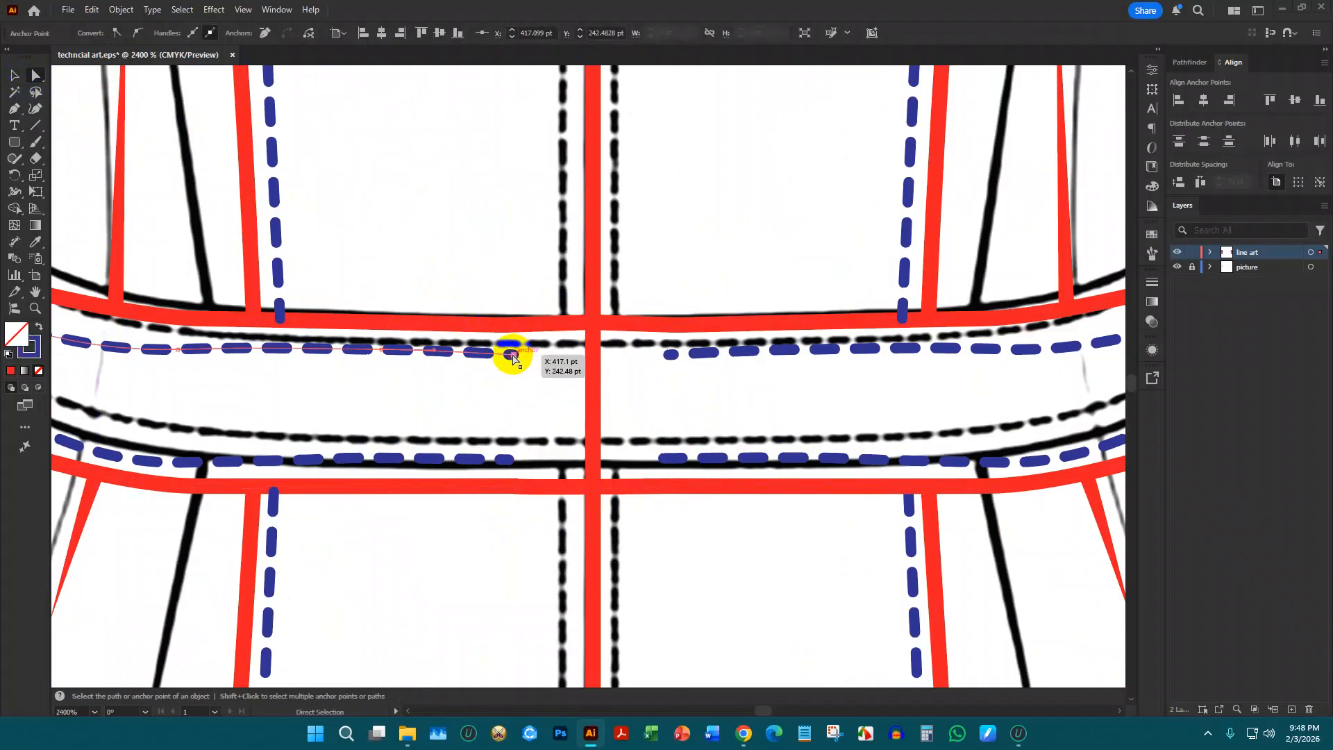
pyautogui.moveTo(512, 357); pyautogui.dragTo(592, 351)
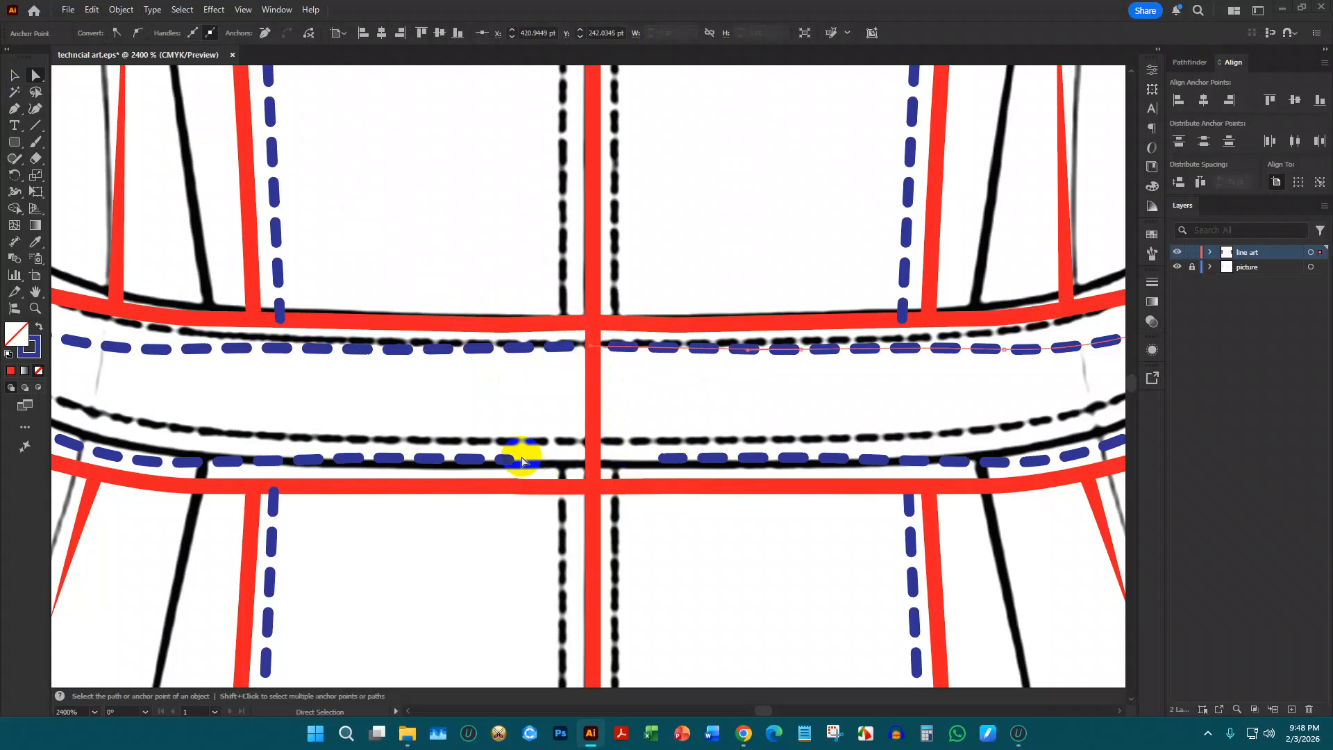
pyautogui.moveTo(510, 464); pyautogui.dragTo(602, 464)
pyautogui.moveTo(595, 462); pyautogui.dragTo(594, 462)
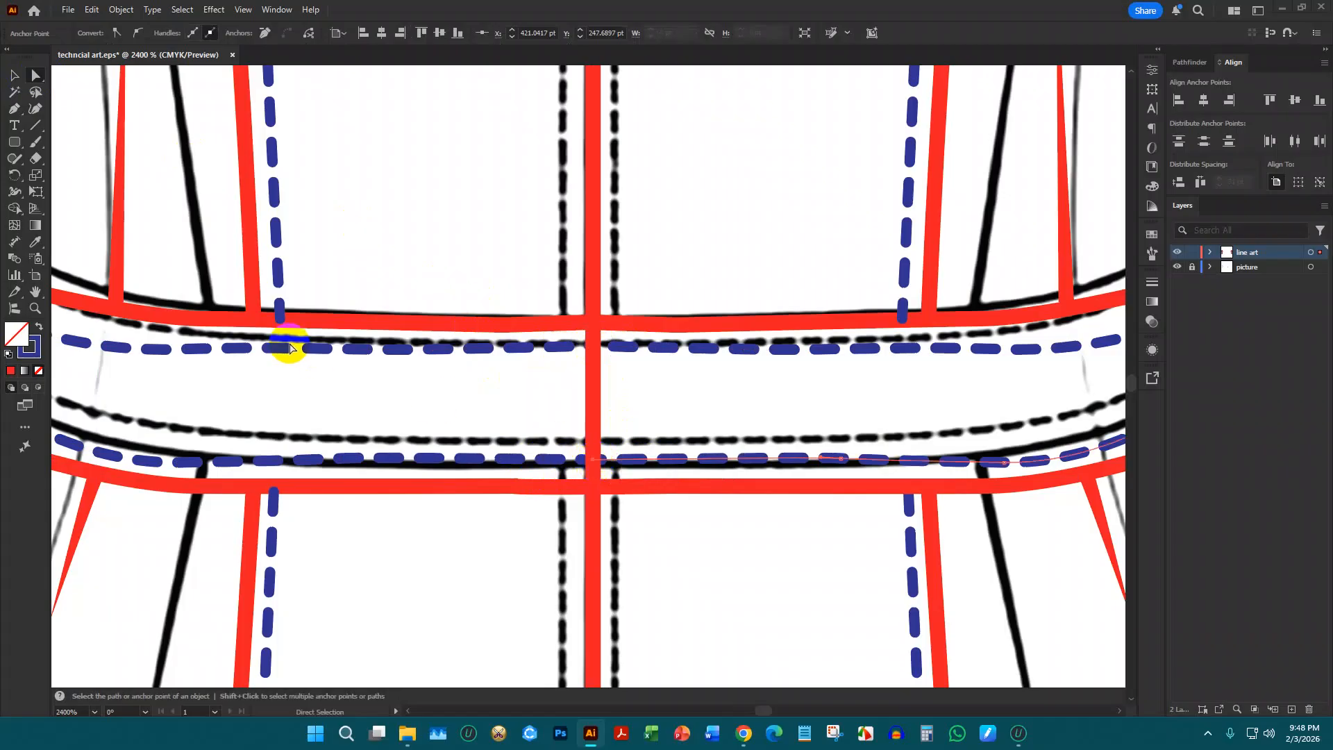
# Move, rotate and lengthen the left tapered dart line above the waistband onto the reference's inner dart, about 24 pt tall
pyautogui.scroll(-2, 783, 258)
pyautogui.scroll(3, 682, 281)
pyautogui.click(10, 106)
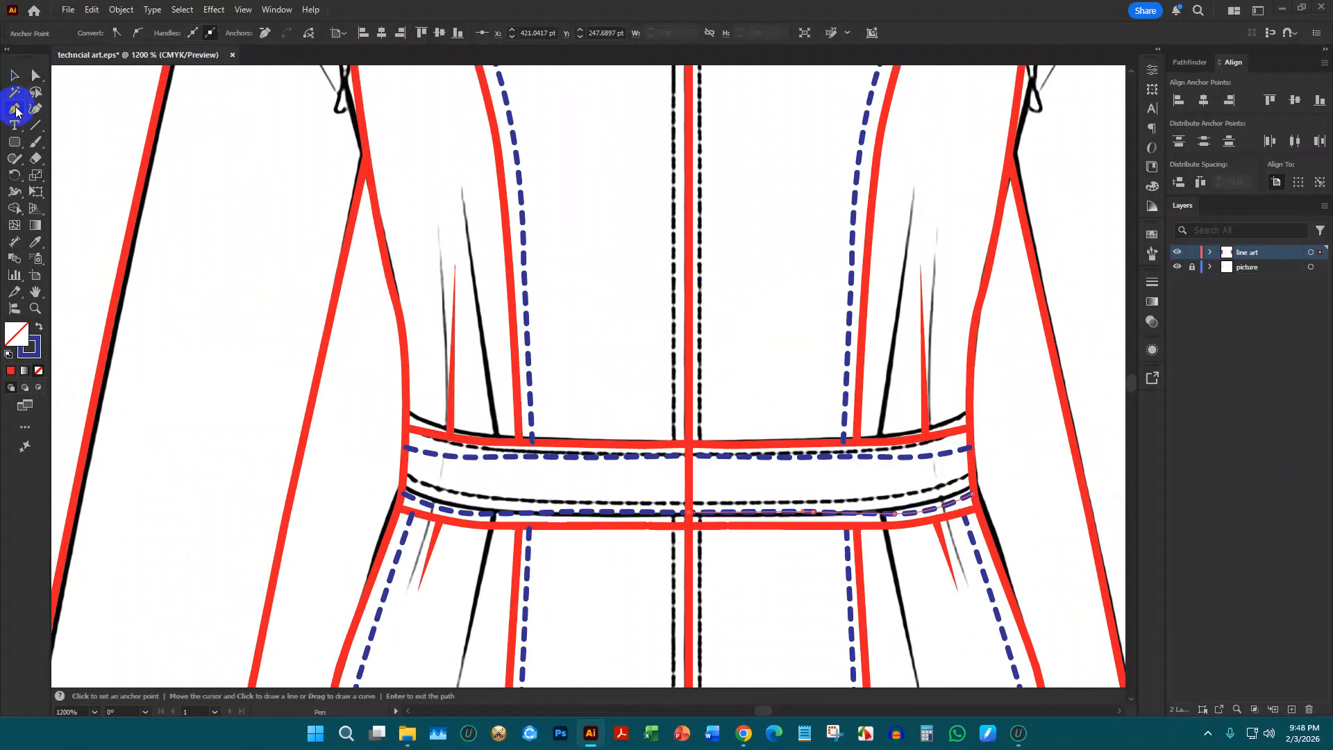
pyautogui.scroll(-2, 606, 332)
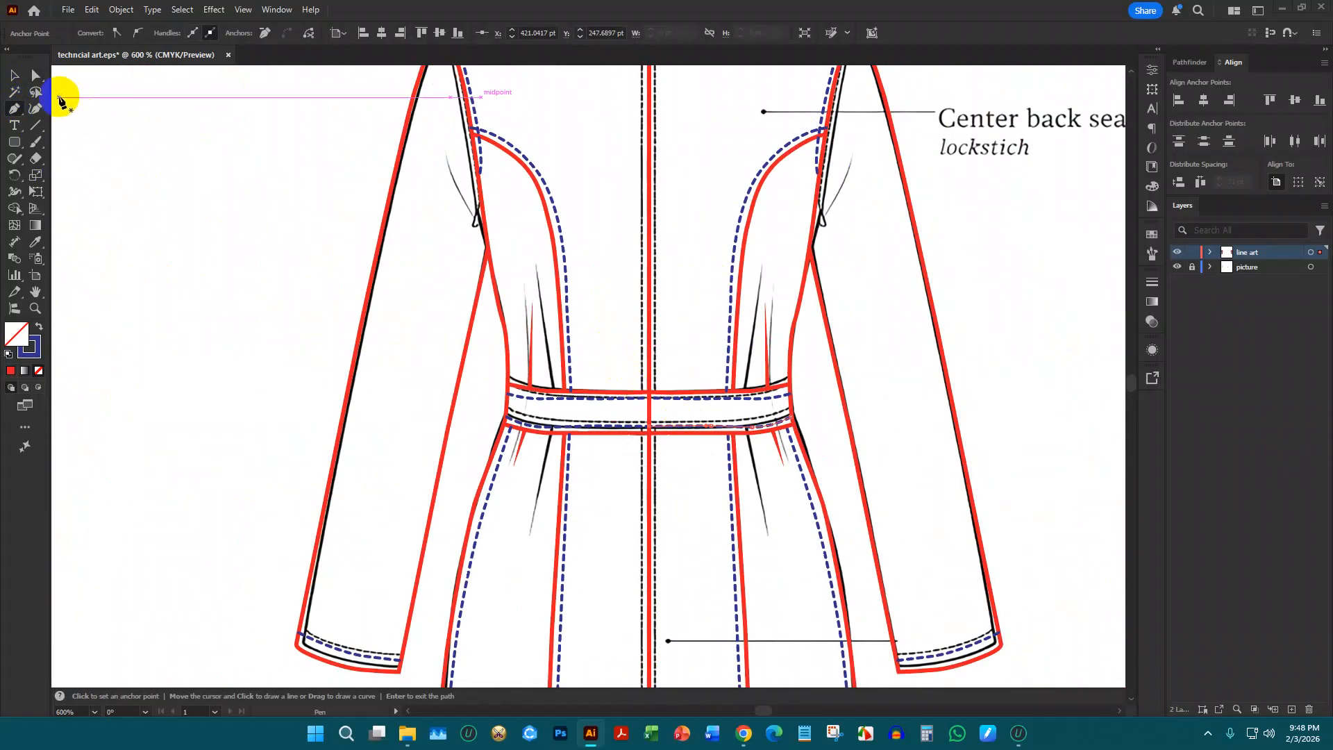
pyautogui.click(15, 75)
pyautogui.scroll(2, 586, 382)
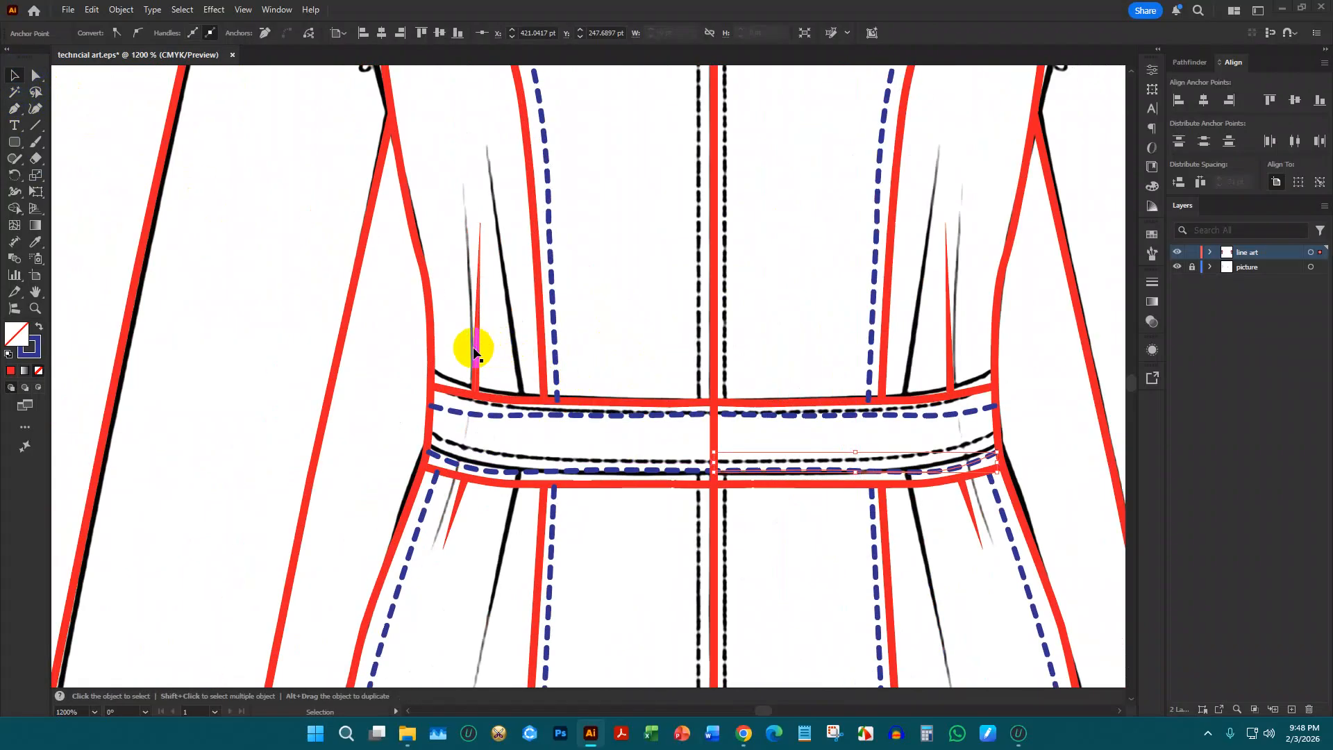
pyautogui.moveTo(475, 353); pyautogui.dragTo(515, 350)
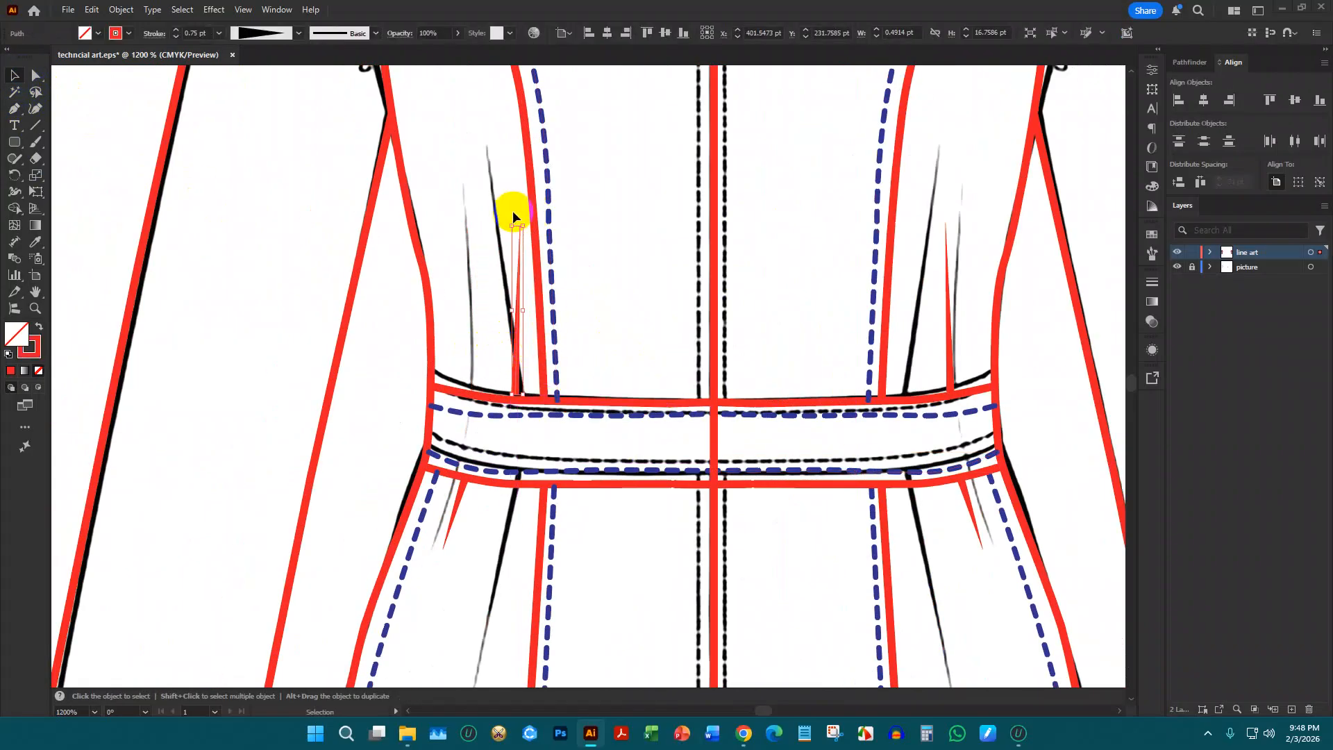
pyautogui.moveTo(511, 221); pyautogui.dragTo(494, 247)
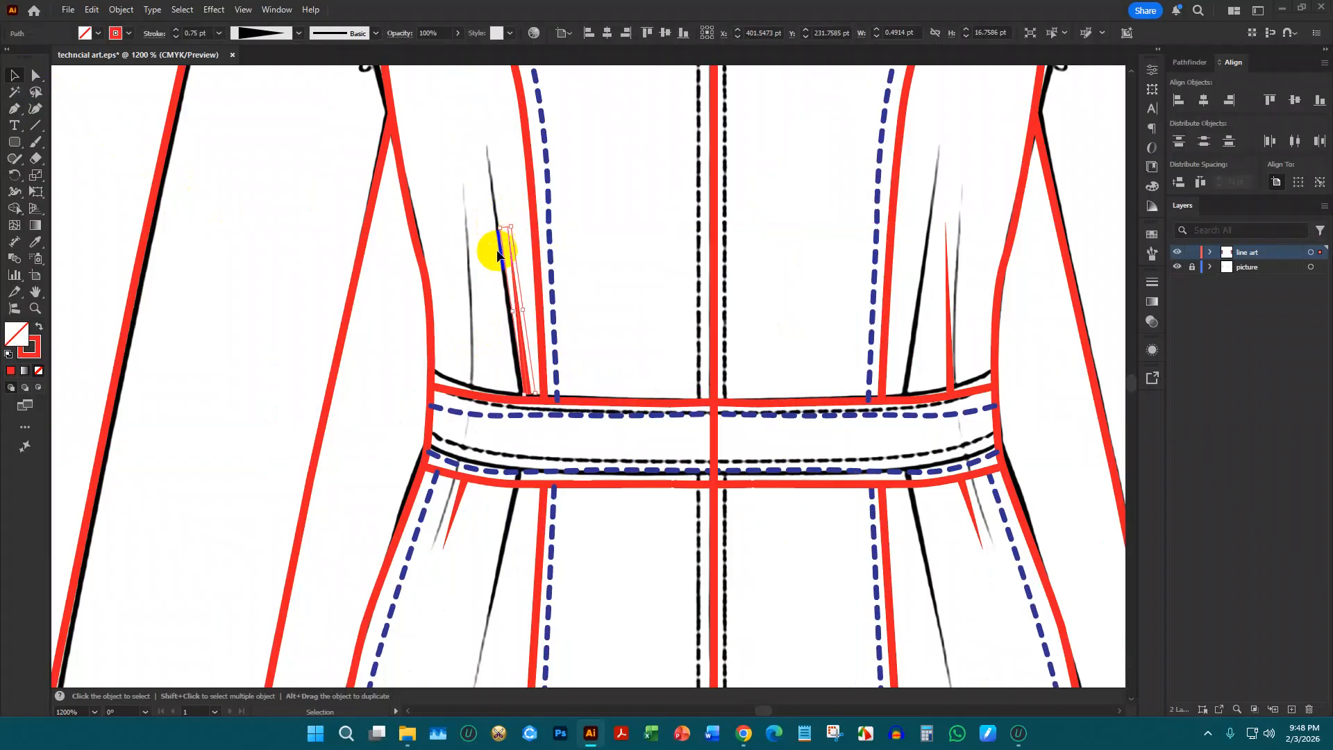
pyautogui.moveTo(524, 352); pyautogui.dragTo(517, 353)
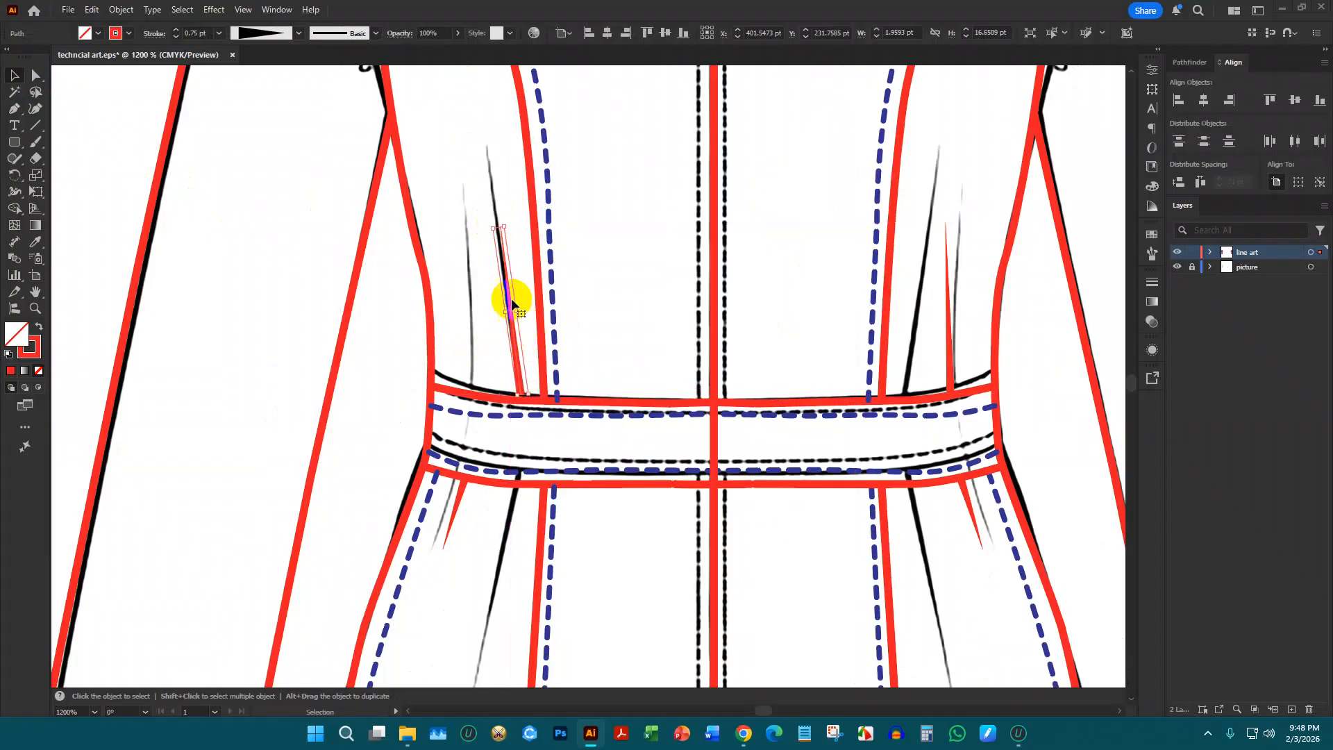
pyautogui.moveTo(499, 228); pyautogui.dragTo(470, 155)
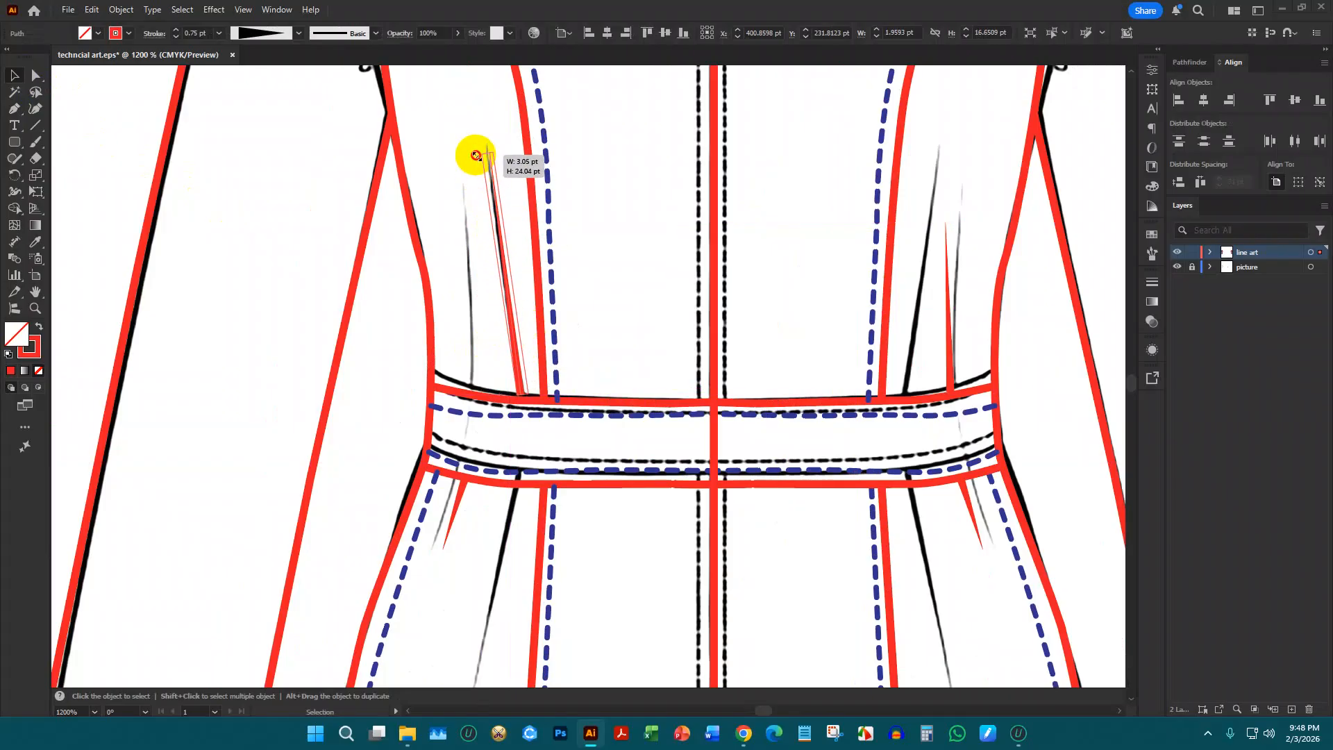
# Duplicate the left bodice dart line onto the outer reference dart, making it nearly upright and about 17 pt tall
pyautogui.moveTo(512, 352); pyautogui.dragTo(467, 346)
pyautogui.moveTo(447, 141); pyautogui.dragTo(456, 223)
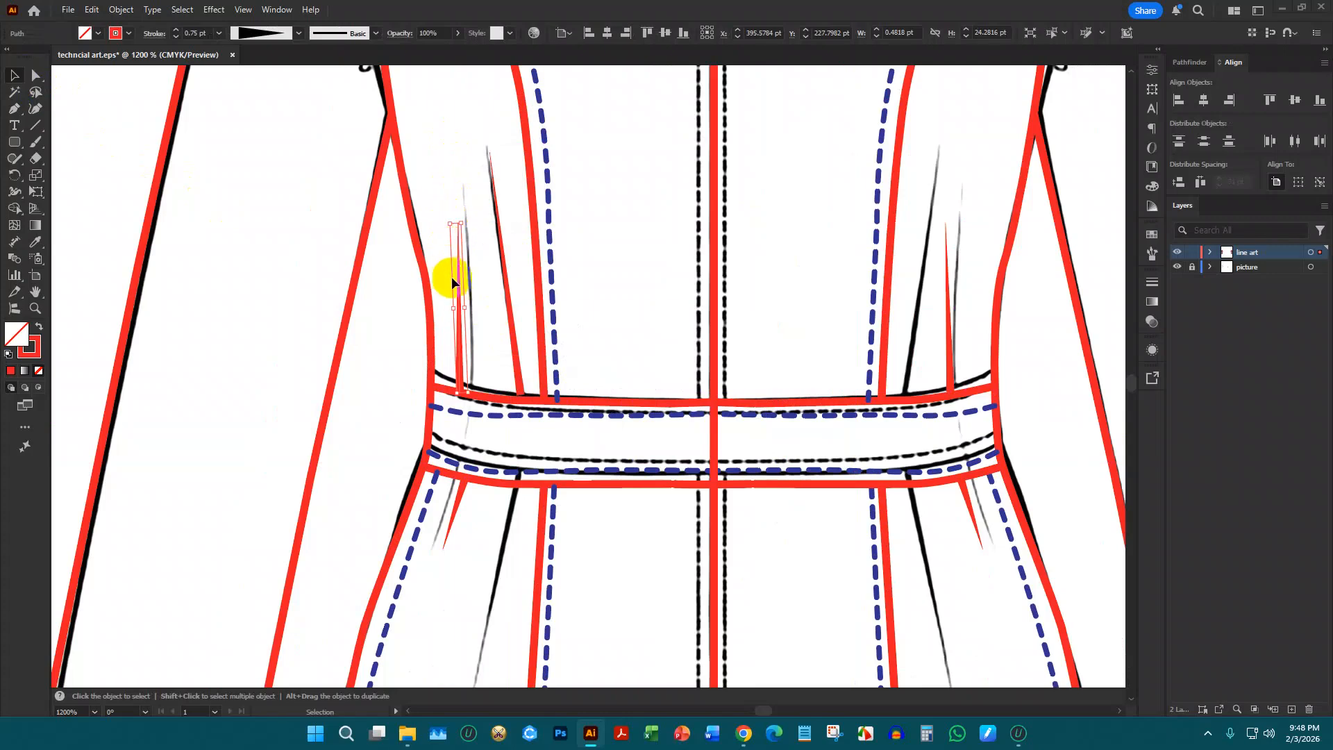
pyautogui.moveTo(459, 304); pyautogui.dragTo(468, 298)
# Duplicate the short left dart line below the waistband beside the inner reference dart and lengthen it to about 21 pt
pyautogui.scroll(-2, 499, 435)
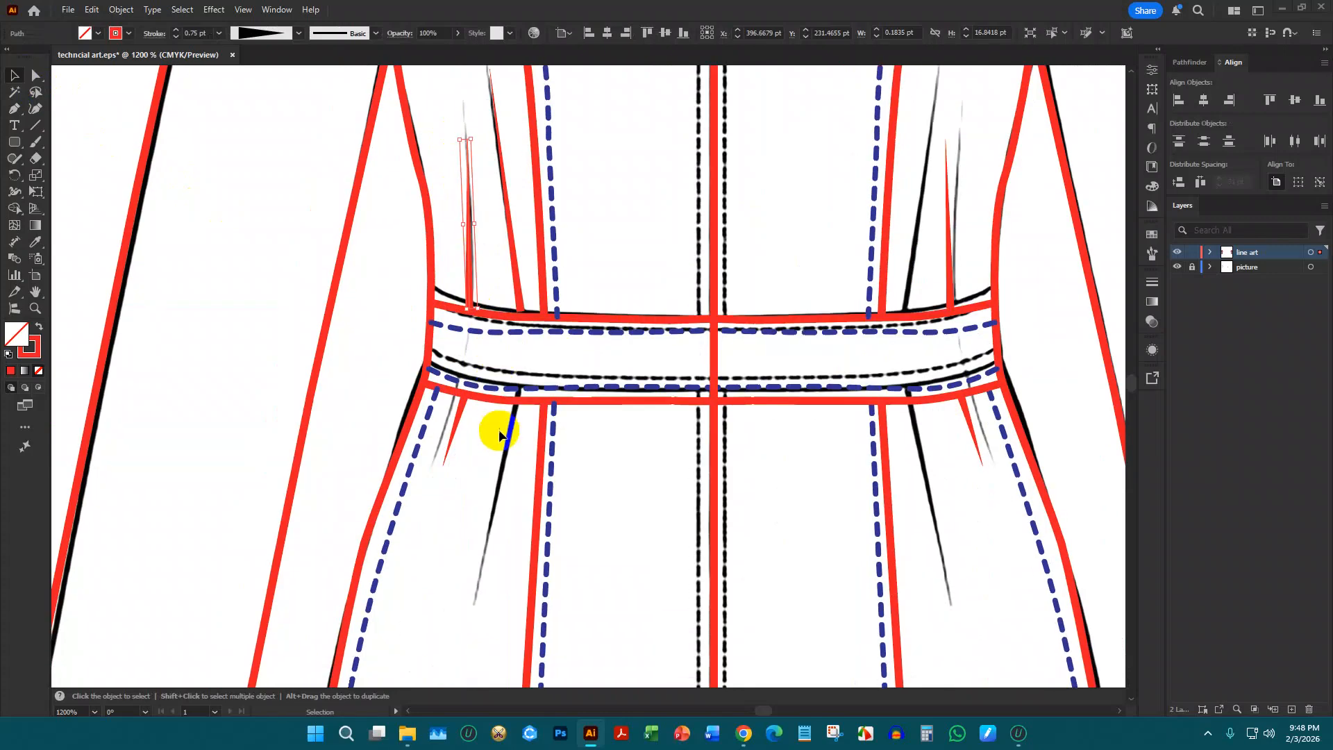
pyautogui.moveTo(464, 415); pyautogui.dragTo(510, 420)
pyautogui.moveTo(500, 467); pyautogui.dragTo(467, 614)
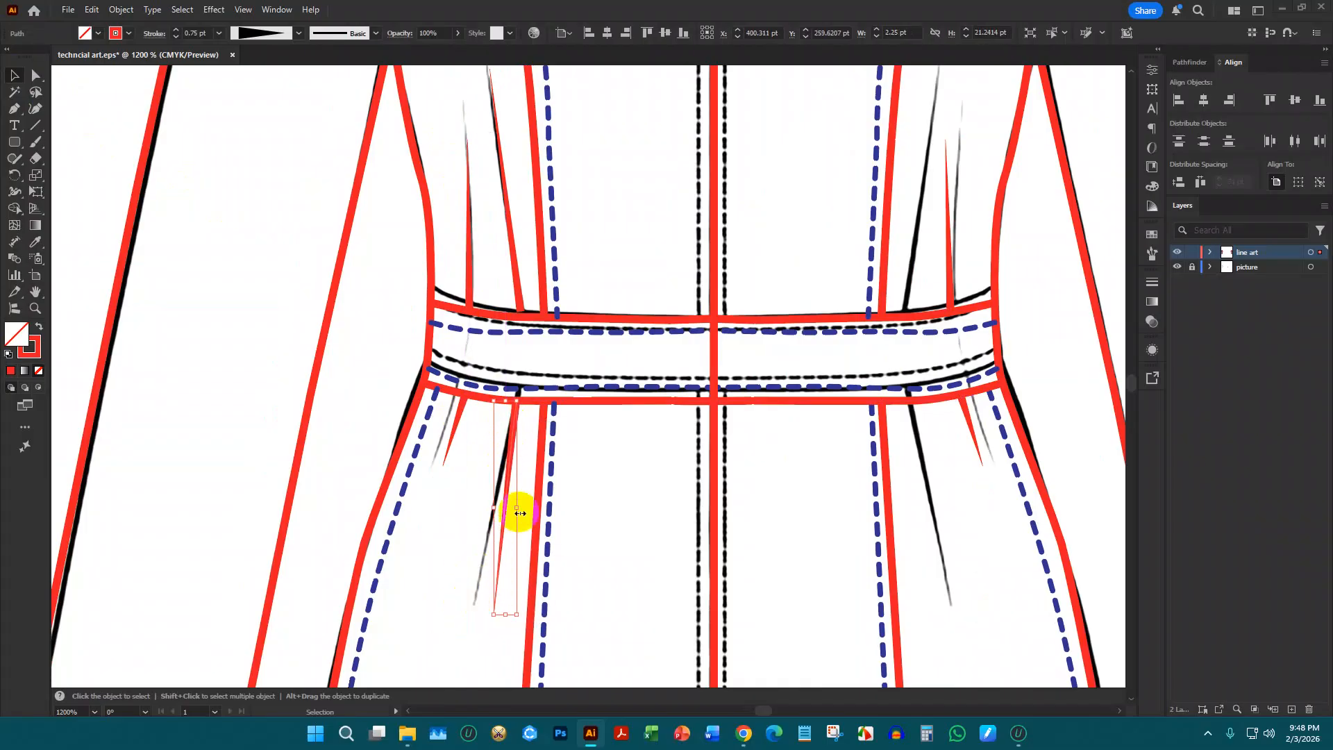
# Group the four left-side dart lines above and below the waistband
pyautogui.keyDown('shift'); pyautogui.click(452, 433); pyautogui.keyUp('shift')
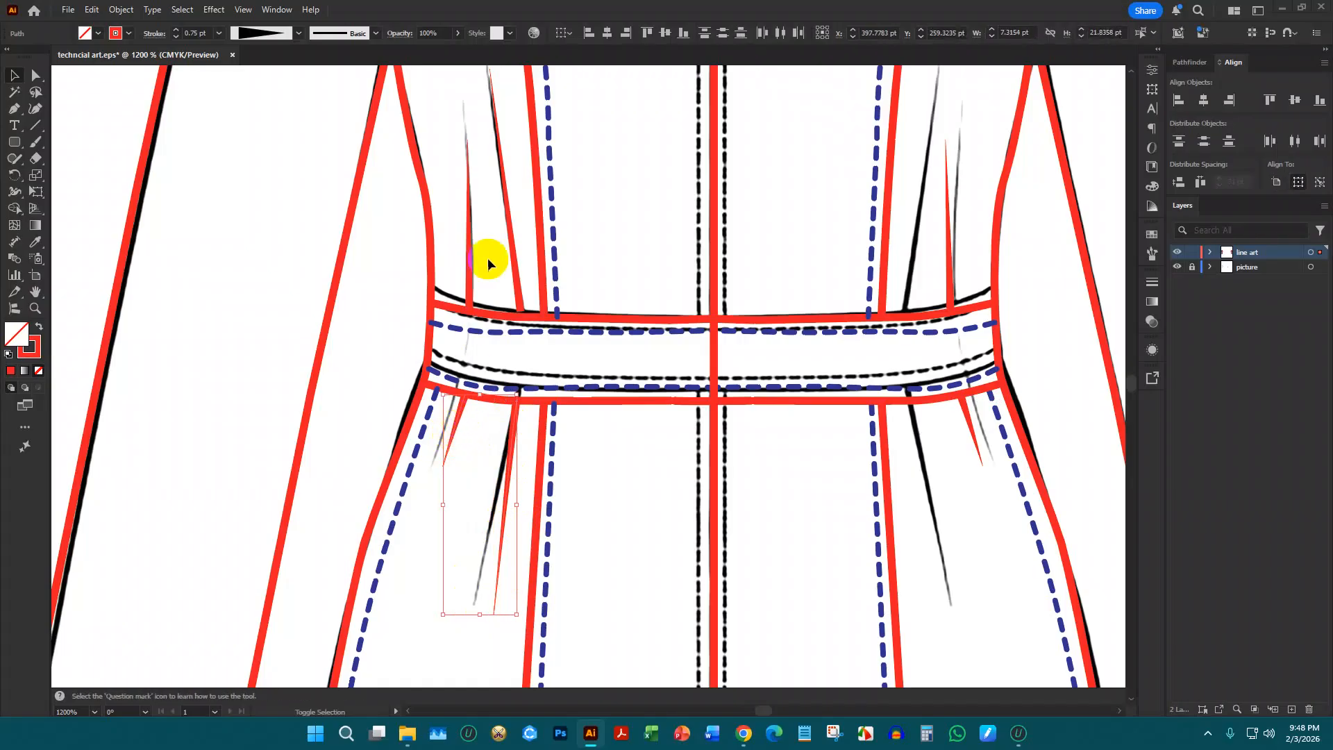
pyautogui.keyDown('shift'); pyautogui.click(470, 255); pyautogui.keyUp('shift')
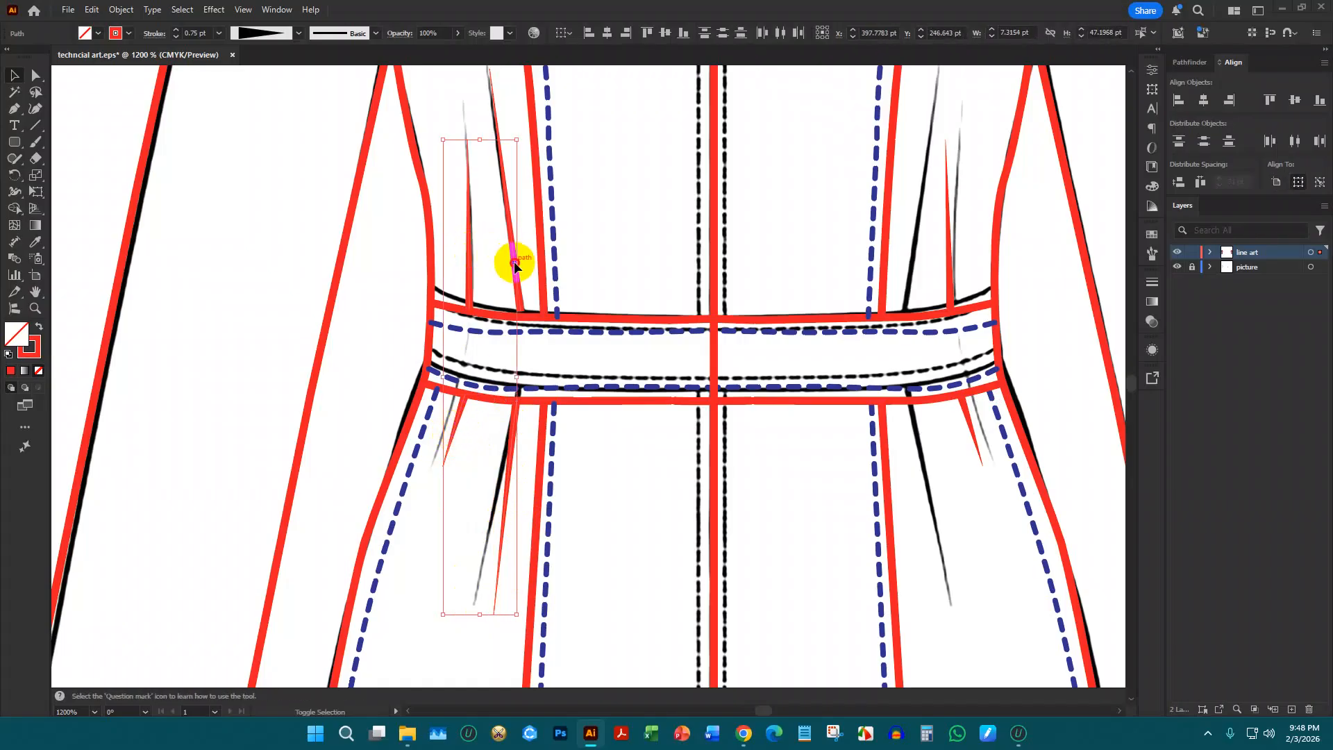
pyautogui.keyDown('shift'); pyautogui.click(515, 266); pyautogui.keyUp('shift')
pyautogui.press('a')
pyautogui.hotkey('ctrl', 'g')
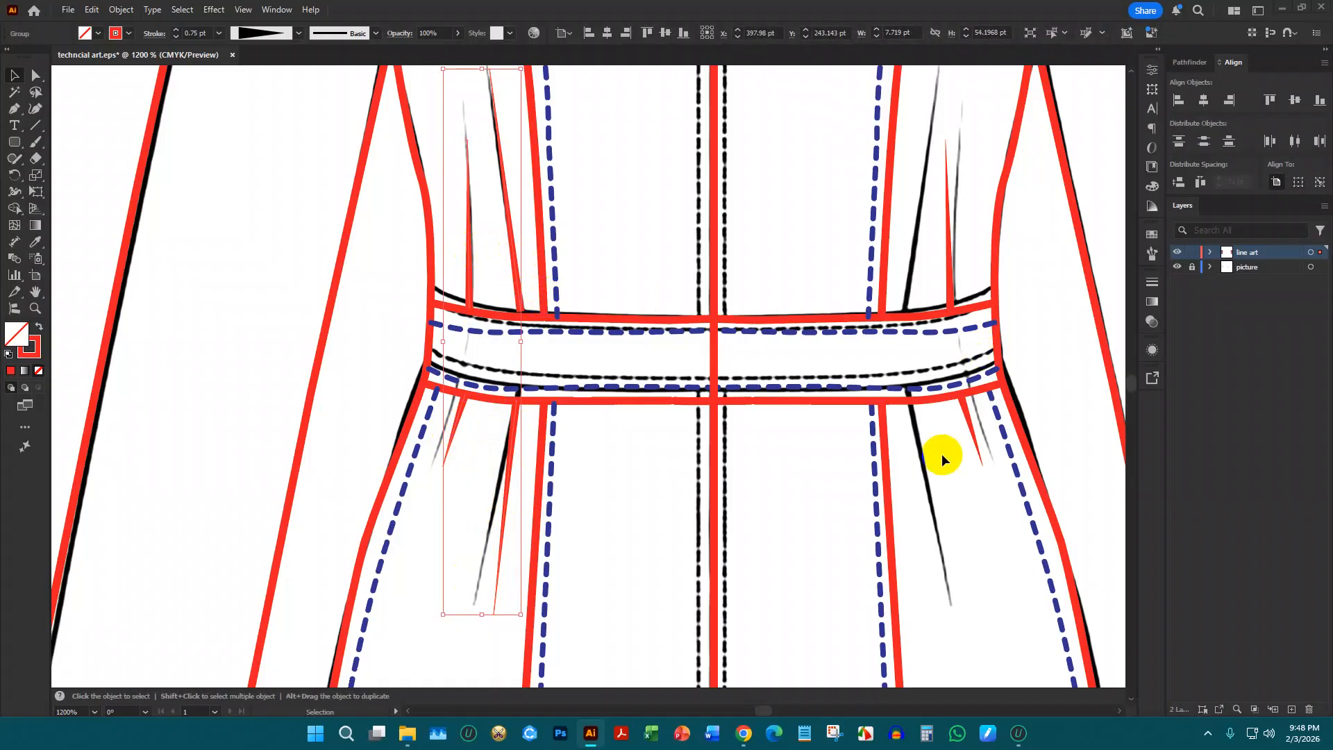
# Replace the old right-side dart lines with a vertically reflected copy of the left dart group, aligned to the right-side reference darts
pyautogui.click(972, 429)
pyautogui.press('Delete')
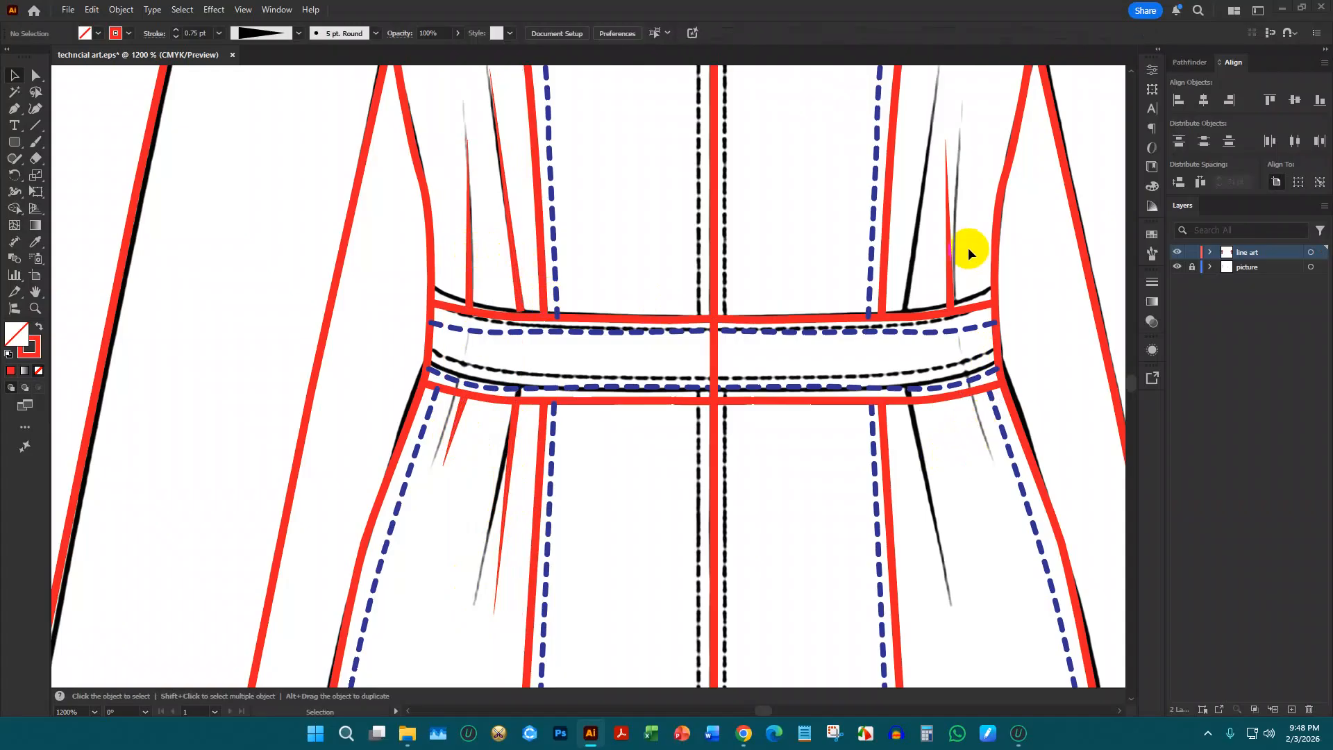
pyautogui.click(469, 238)
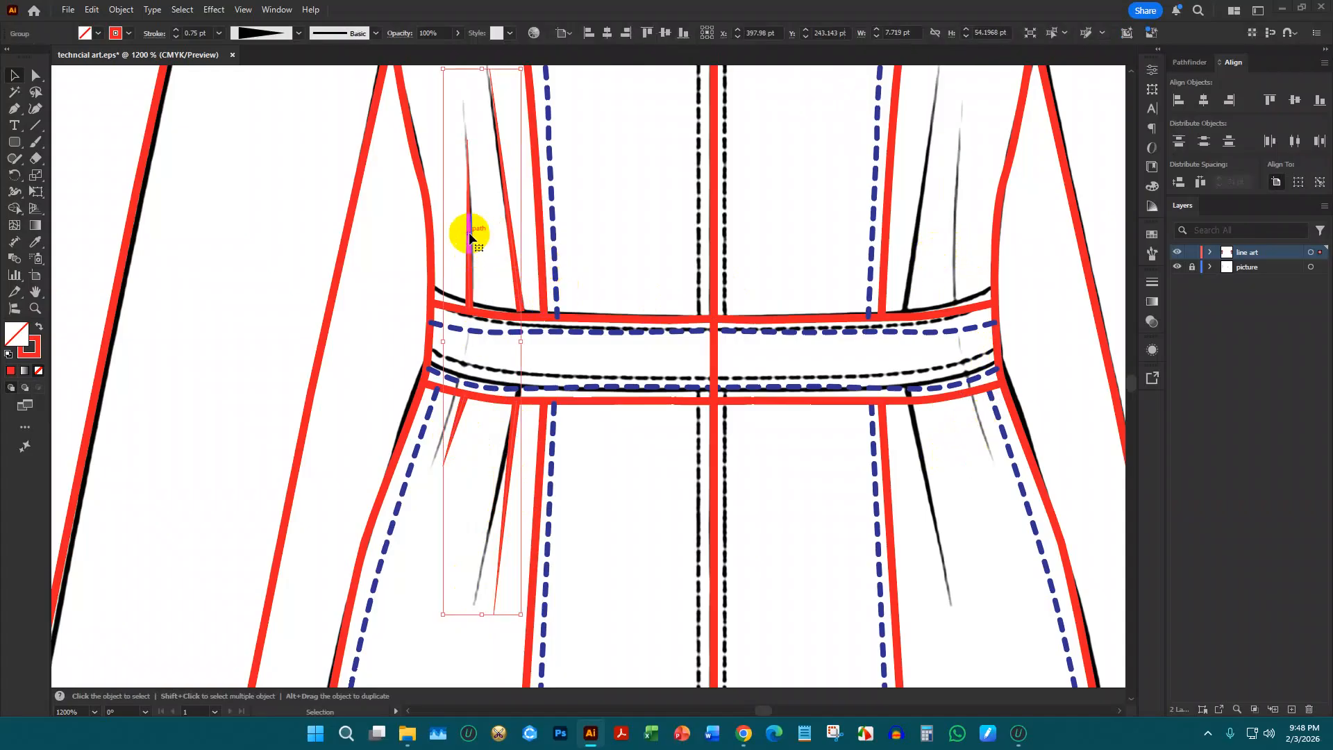
pyautogui.rightClick(469, 236)
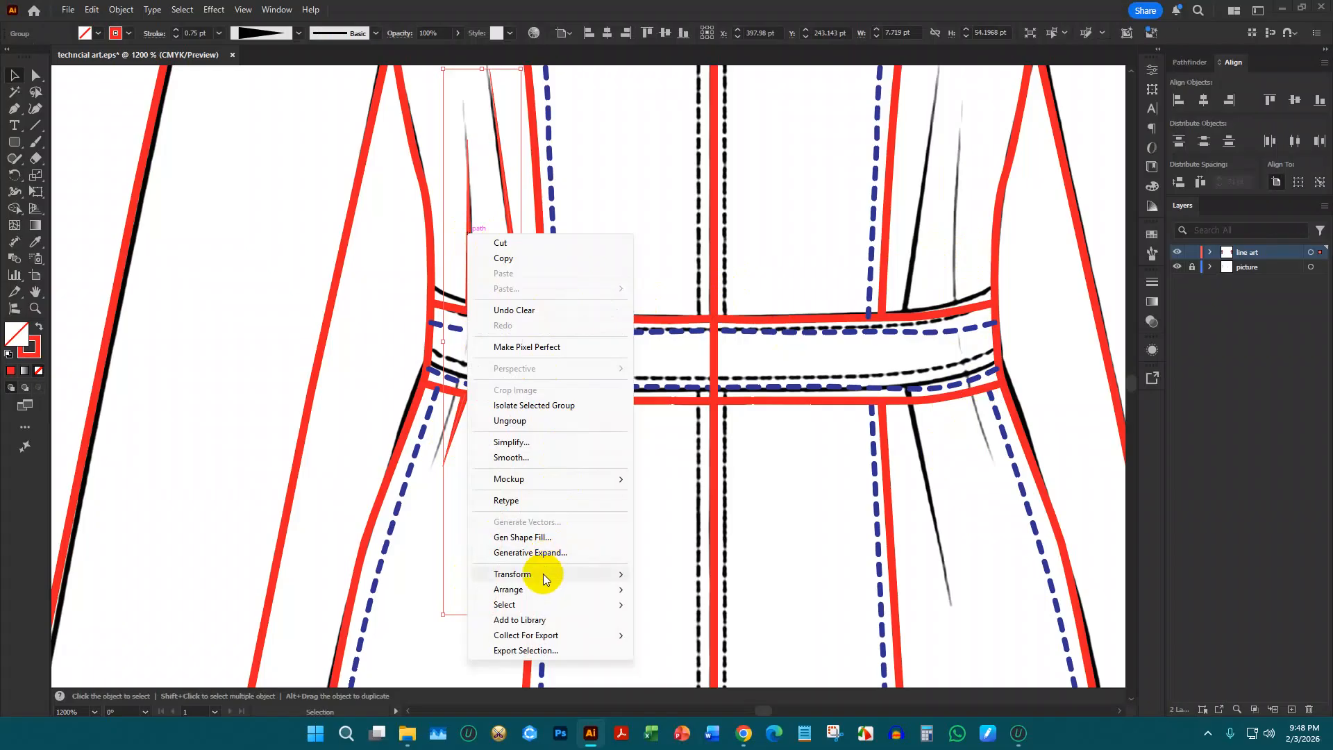
pyautogui.moveTo(543, 573)
pyautogui.click(689, 619)
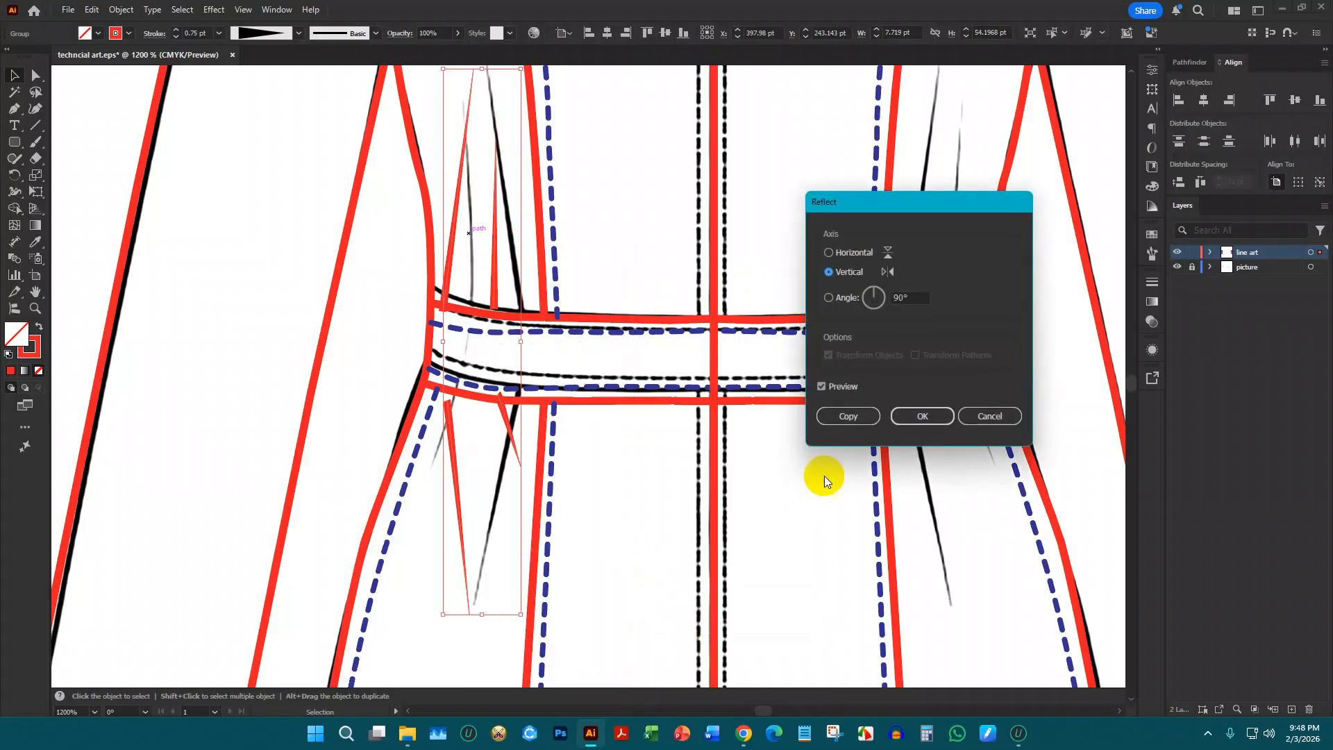
pyautogui.click(849, 416)
pyautogui.moveTo(450, 258); pyautogui.dragTo(915, 276)
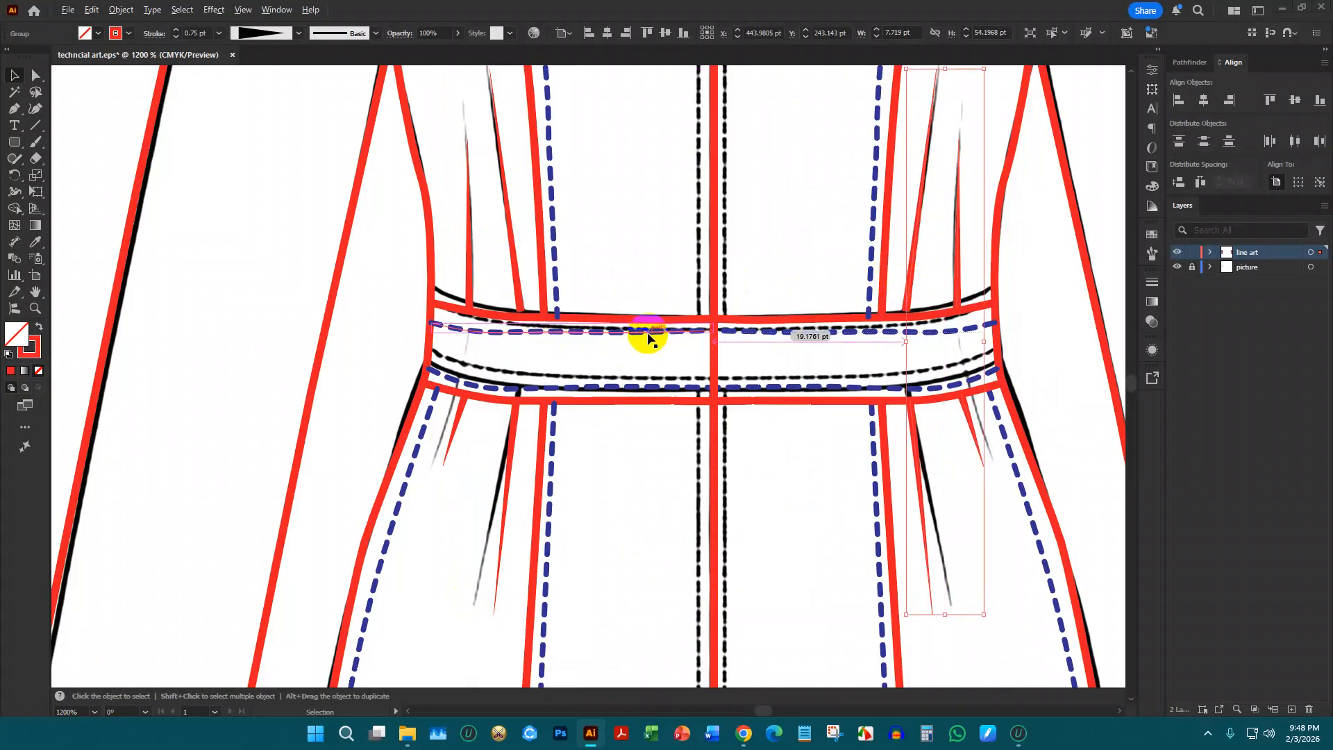
pyautogui.scroll(-2, 635, 307)
pyautogui.click(915, 344)
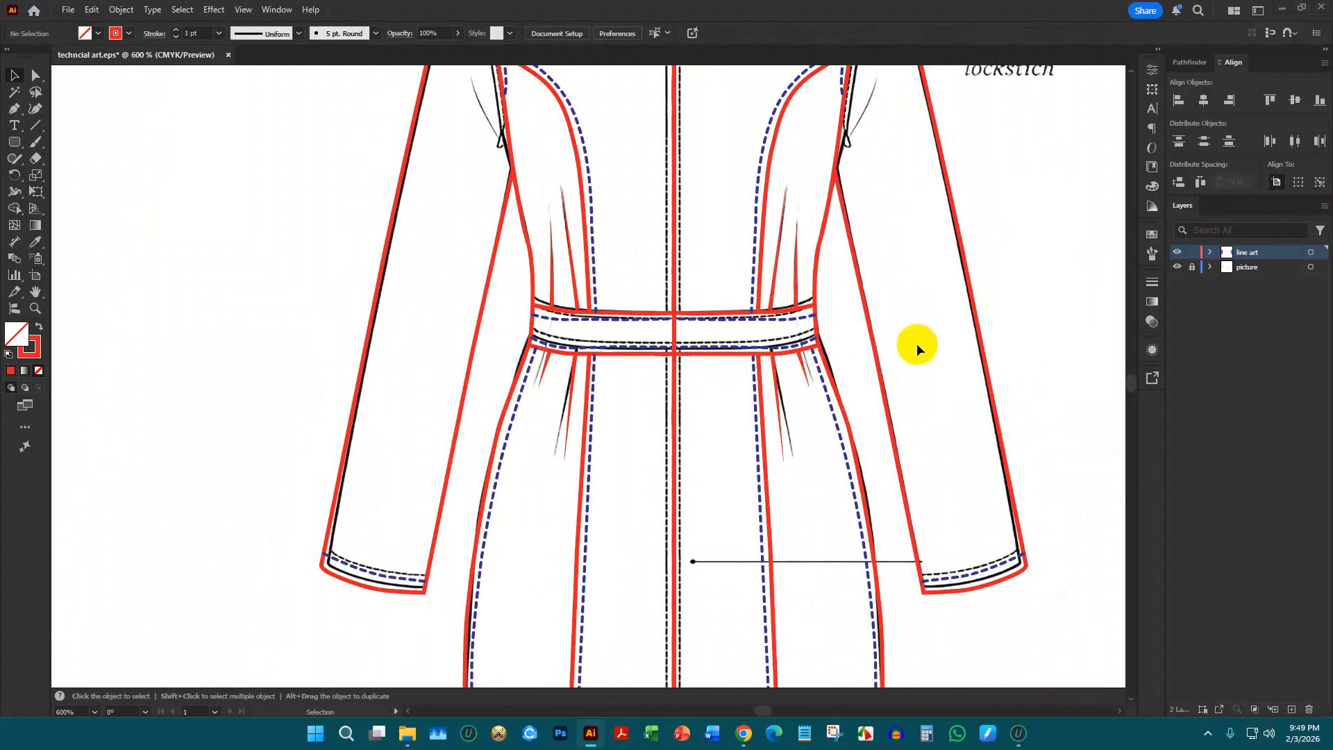
pyautogui.scroll(-1, 916, 343)
pyautogui.scroll(-1, 720, 397)
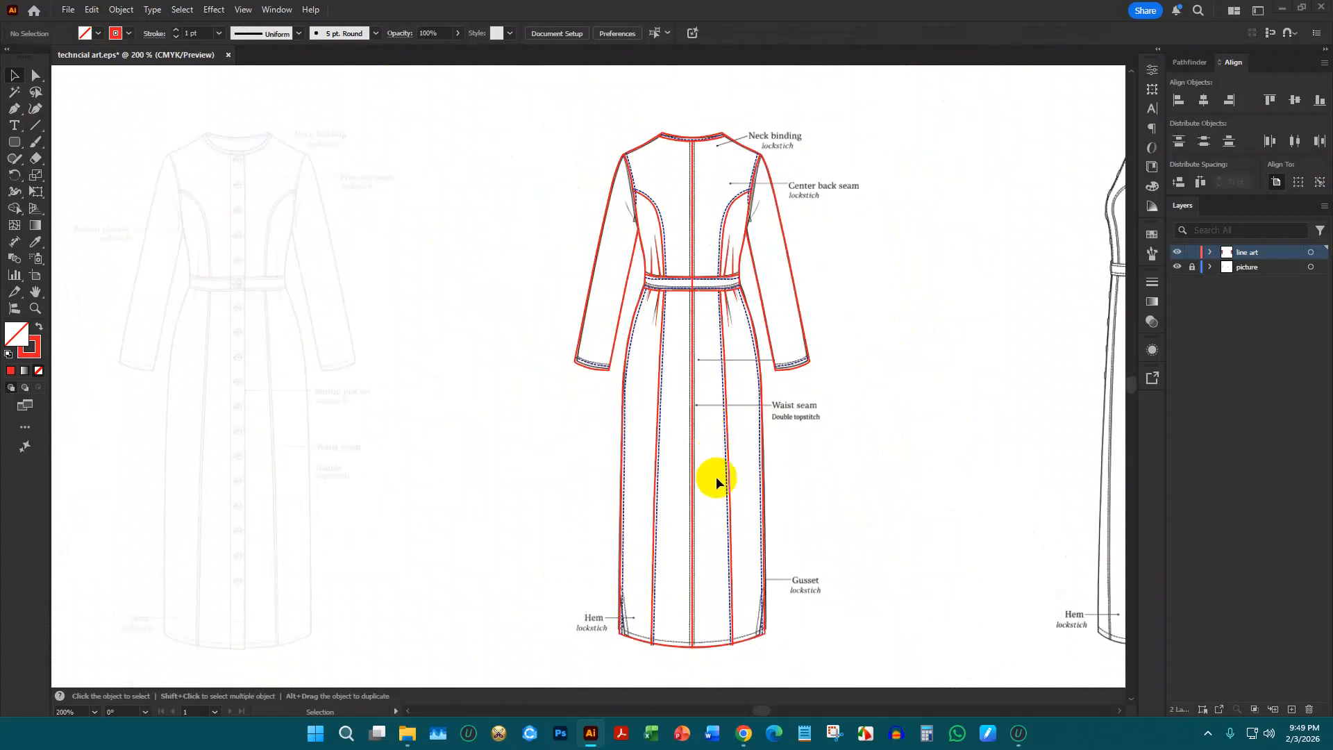
# Duplicate the centre back seam line just to its right and give the copy the blue dashed 0.5 pt topstitch style
pyautogui.scroll(2, 715, 476)
pyautogui.scroll(2, 695, 327)
pyautogui.scroll(-1, 697, 383)
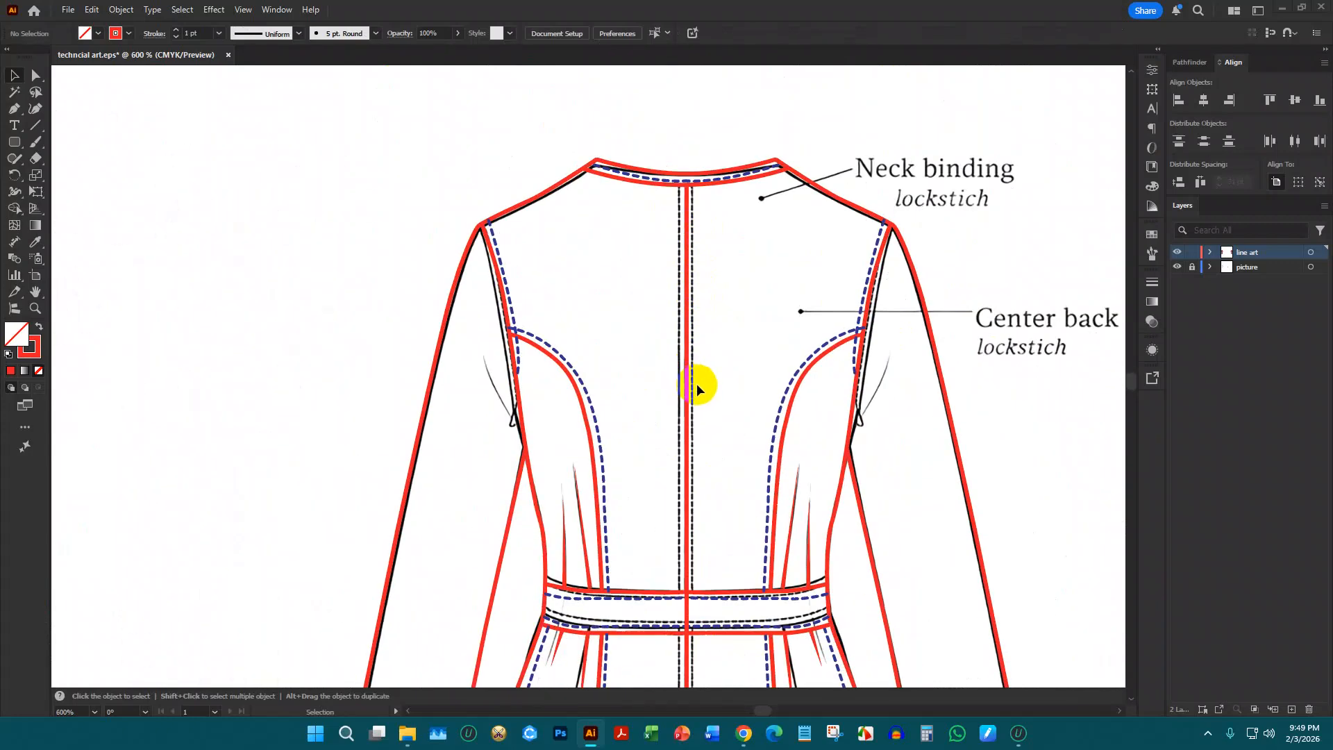
pyautogui.scroll(-1, 697, 384)
pyautogui.moveTo(690, 366); pyautogui.dragTo(697, 366)
pyautogui.scroll(2, 761, 393)
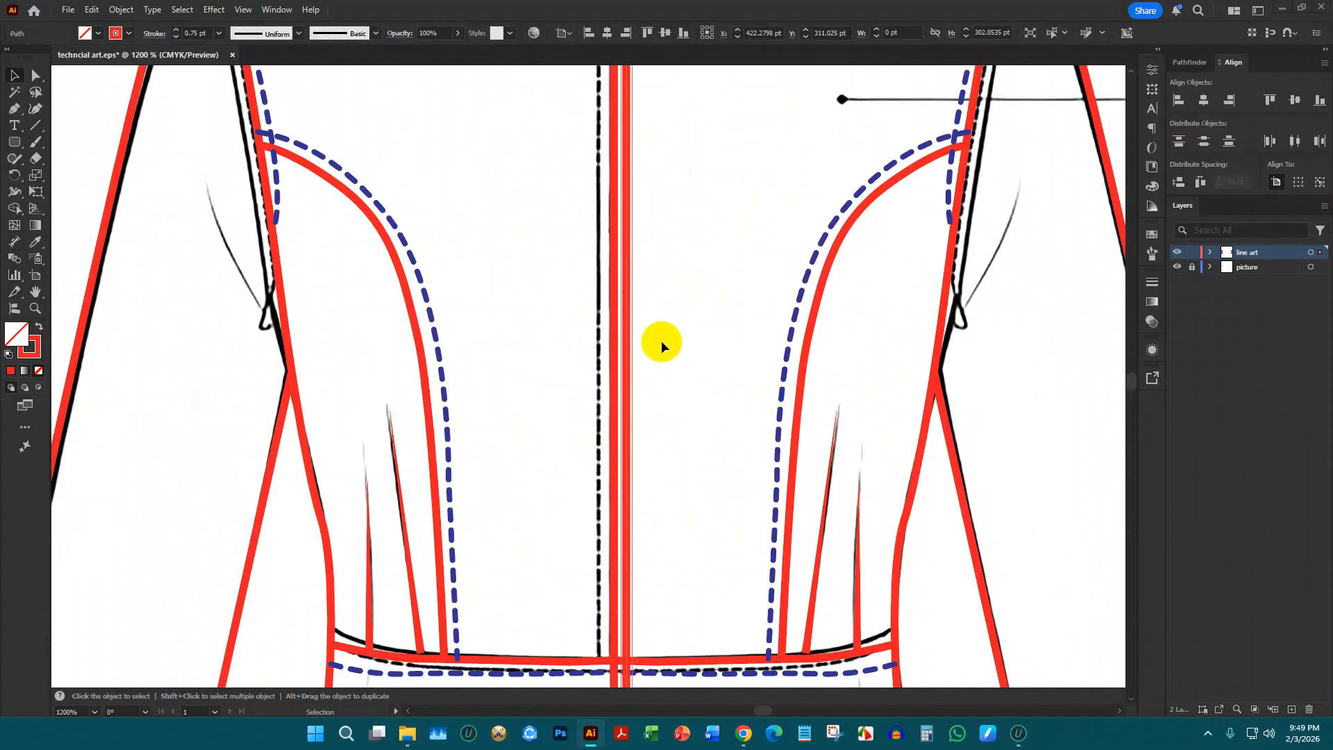
pyautogui.press('i')
pyautogui.click(783, 351)
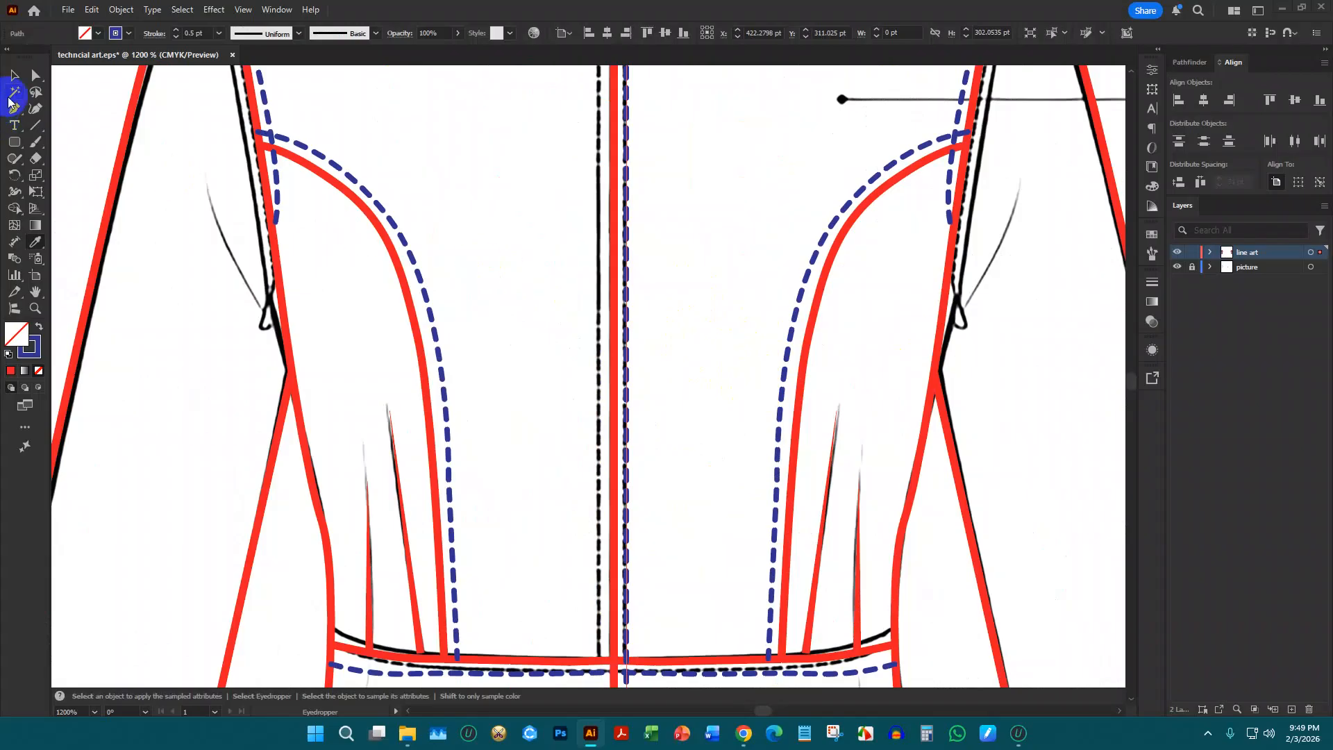
# Duplicate the dashed topstitch line onto the left side of the centre back seam, matching the reference stitching
pyautogui.click(14, 75)
pyautogui.moveTo(628, 181); pyautogui.dragTo(592, 179)
pyautogui.scroll(-3, 669, 399)
pyautogui.scroll(3, 619, 470)
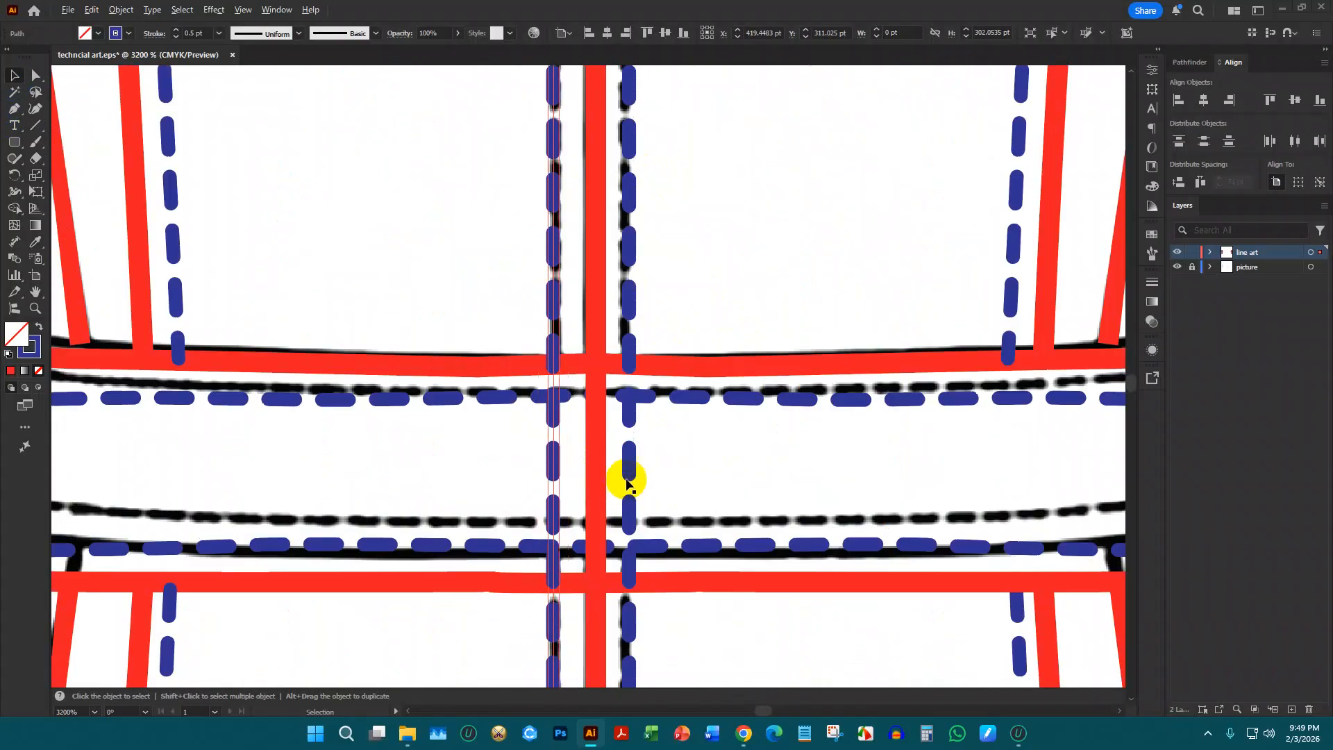
pyautogui.scroll(2, 628, 423)
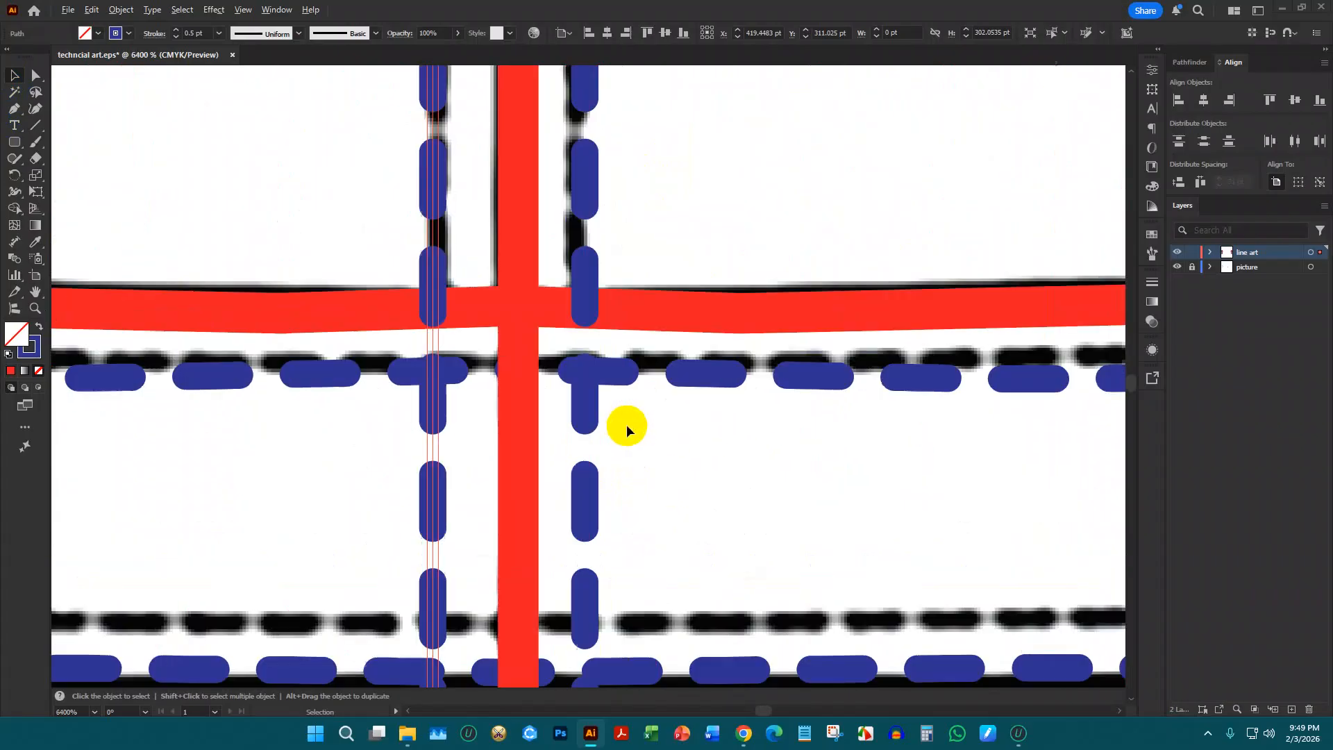
pyautogui.scroll(-5, 592, 397)
pyautogui.scroll(-4, 692, 404)
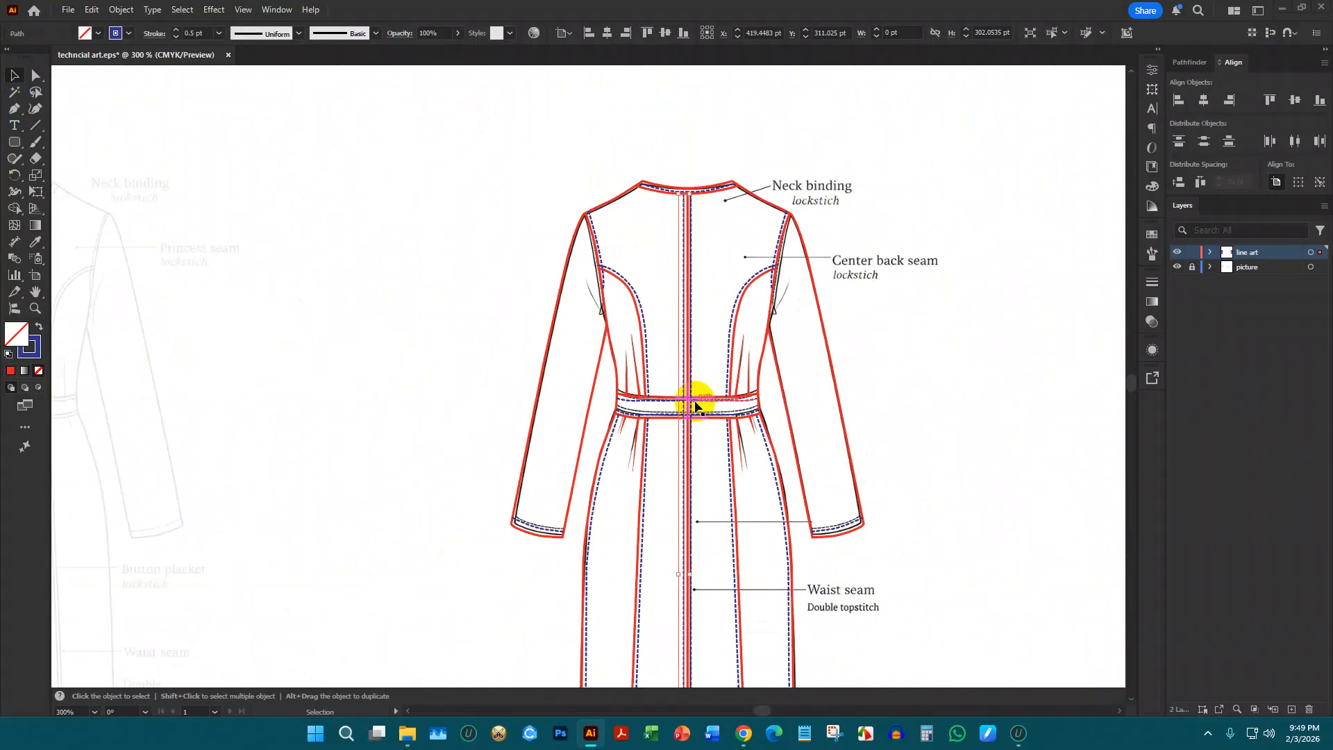
pyautogui.scroll(-2, 762, 390)
pyautogui.scroll(1, 678, 443)
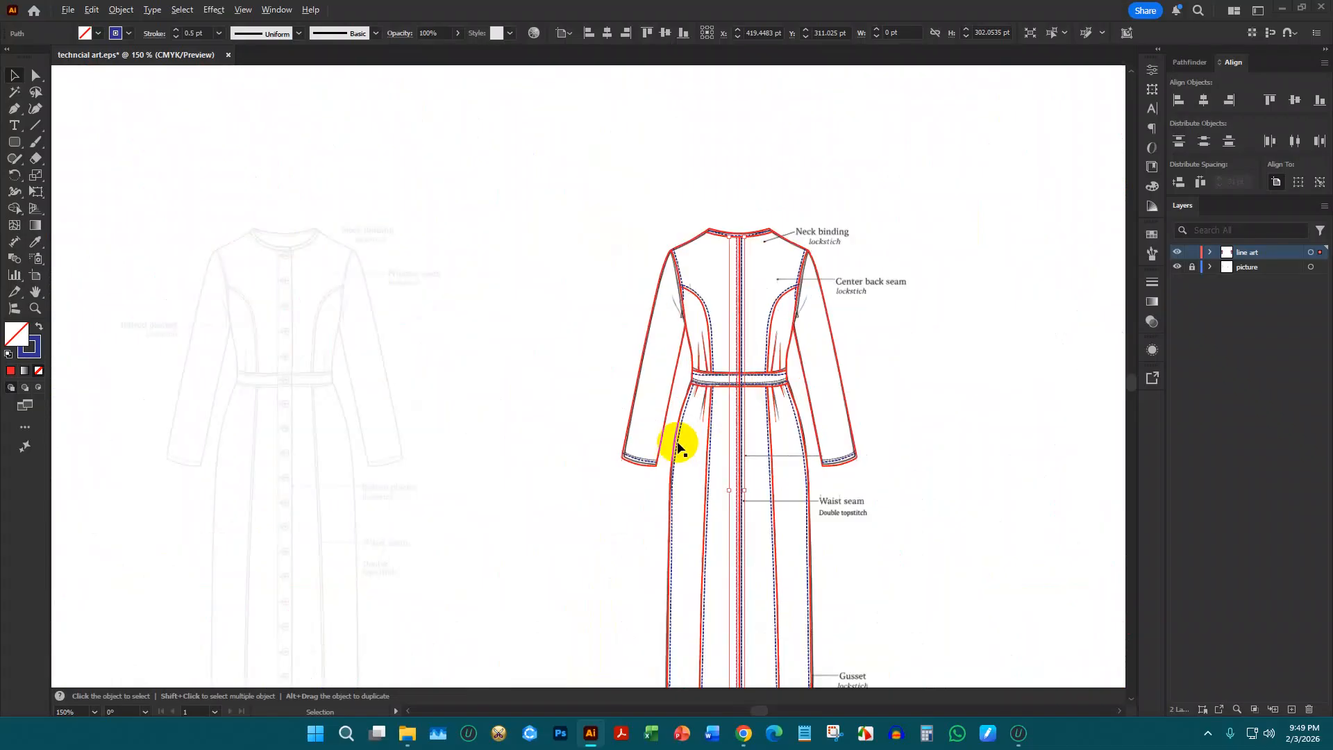
# Group the complete back-view line art and move it off the artboard beside the red front-view drawing
pyautogui.scroll(-3, 764, 348)
pyautogui.press('a')
pyautogui.moveTo(722, 278); pyautogui.dragTo(859, 535)
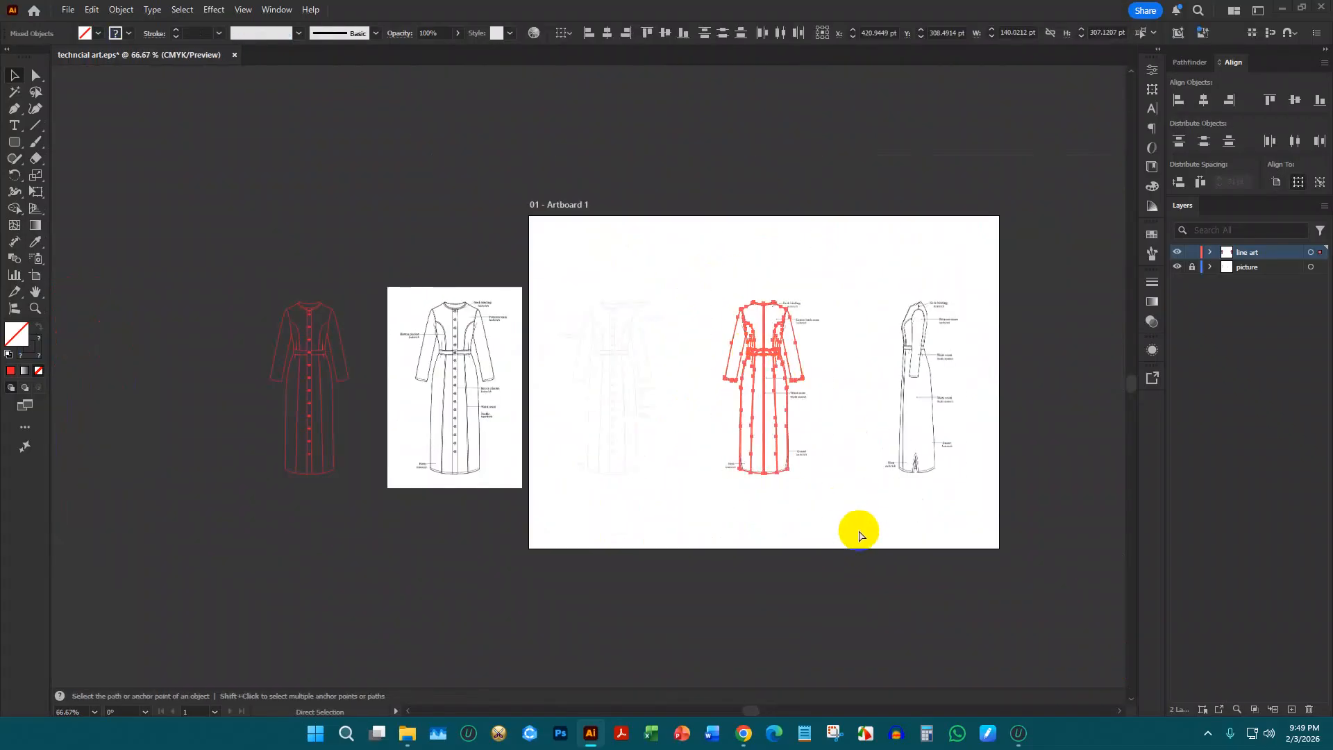
pyautogui.press('v')
pyautogui.moveTo(768, 396); pyautogui.dragTo(410, 364)
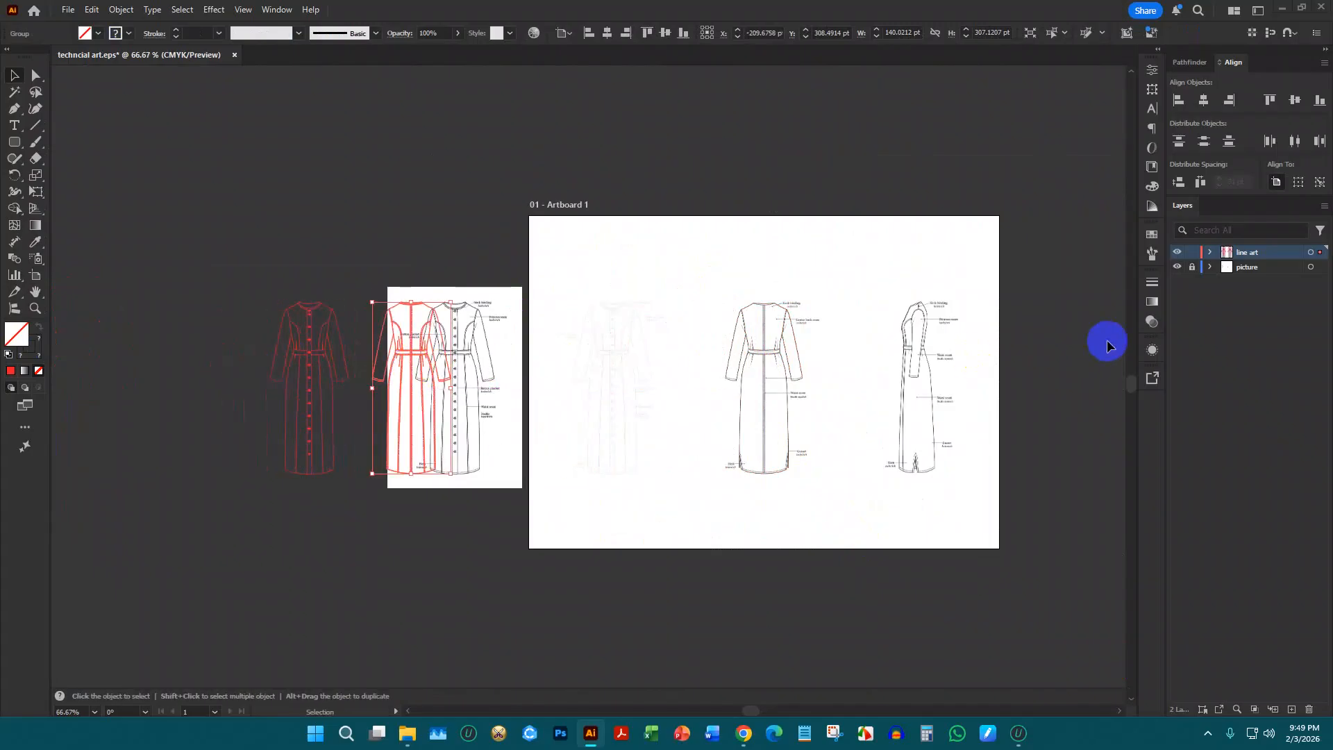
# Unlock the picture layer and delete the front and back reference images, keeping the side-view reference
pyautogui.click(497, 335)
pyautogui.press('Delete')
pyautogui.click(602, 352)
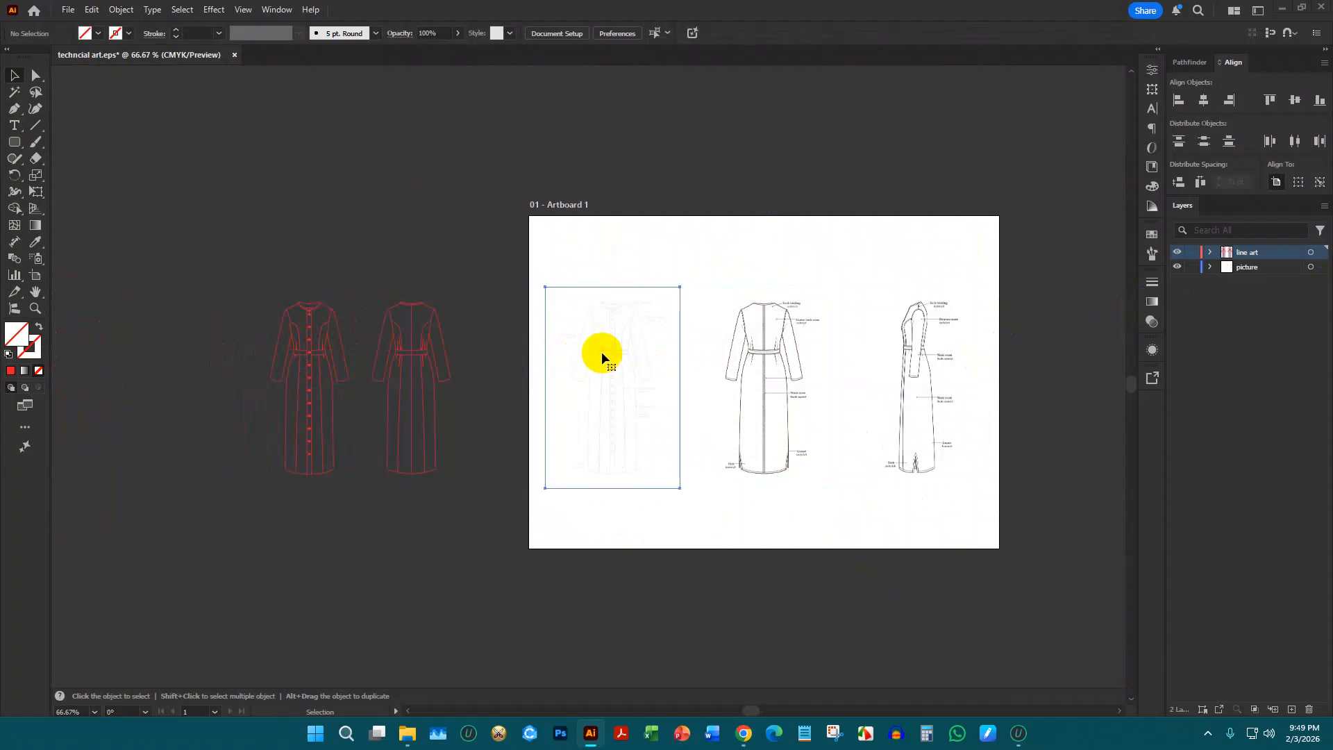
pyautogui.press('Delete')
pyautogui.click(745, 323)
pyautogui.press('Delete')
# Move the front and back dress drawings together onto the artboard beside the side-view reference
pyautogui.moveTo(297, 250); pyautogui.dragTo(507, 506)
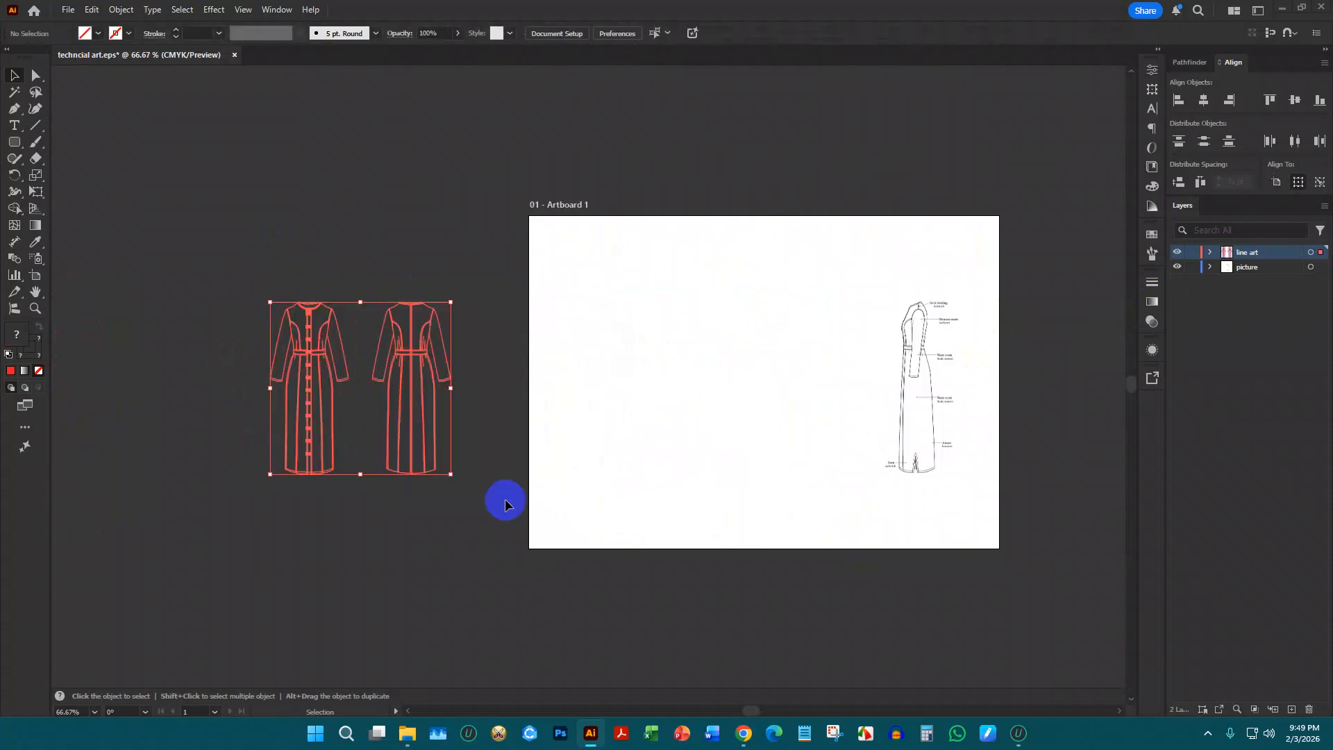
pyautogui.moveTo(400, 353); pyautogui.dragTo(770, 358)
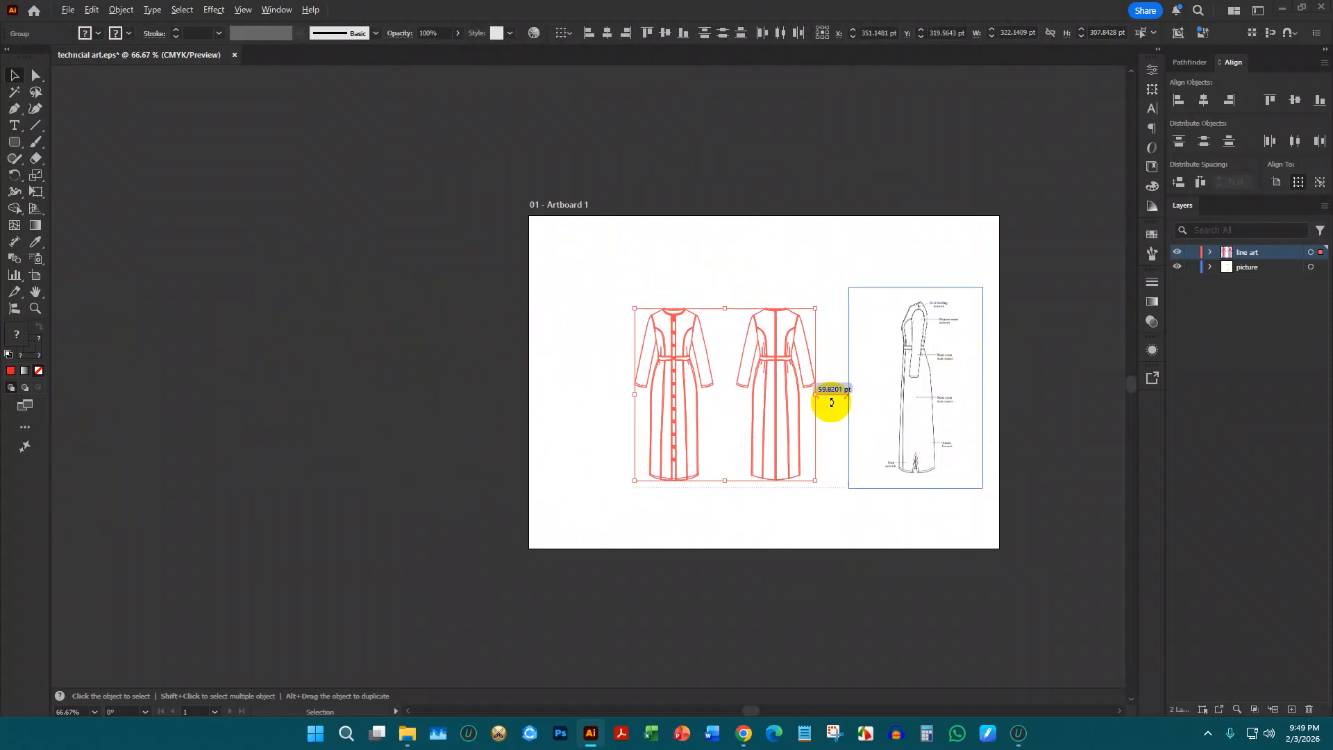
pyautogui.scroll(3, 821, 401)
pyautogui.click(843, 386)
pyautogui.scroll(-2, 801, 349)
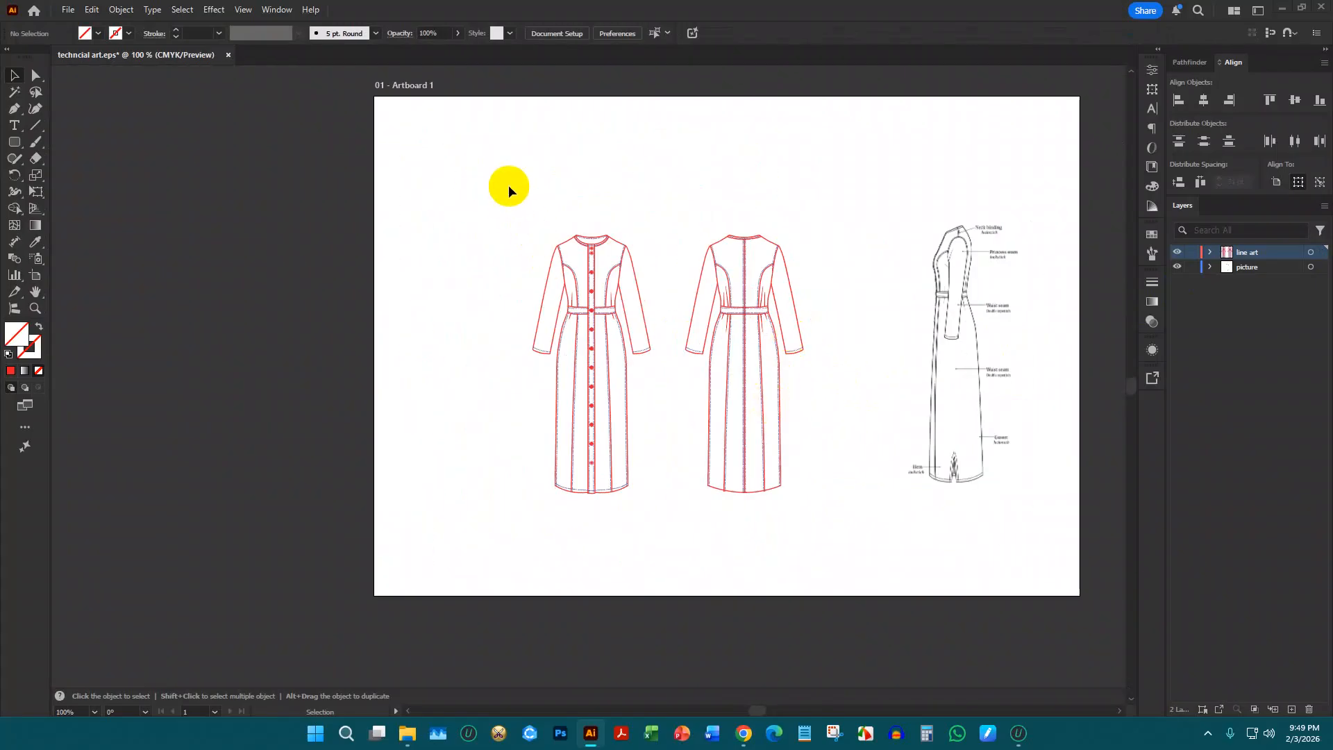
# Save the technical drawing file in its existing EPS format
pyautogui.moveTo(506, 179); pyautogui.dragTo(859, 639)
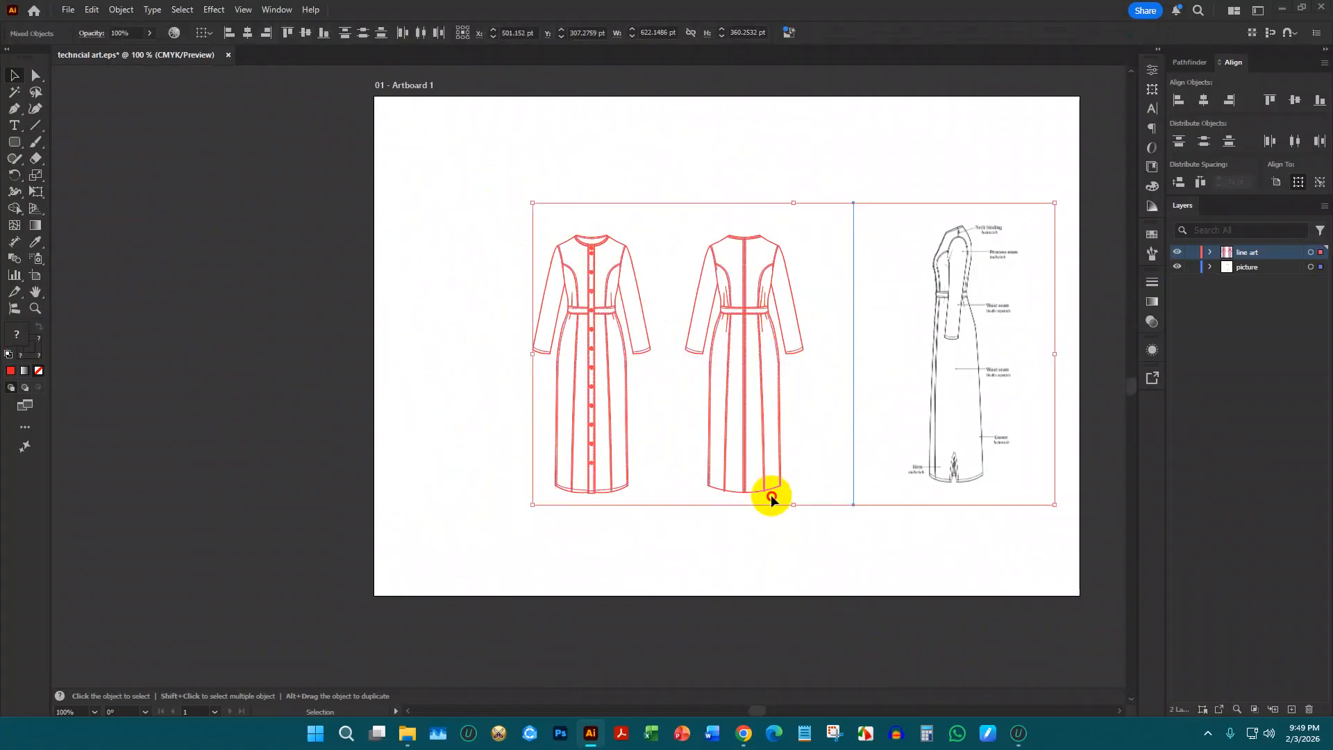
pyautogui.click(511, 212)
pyautogui.hotkey('ctrl', 's')
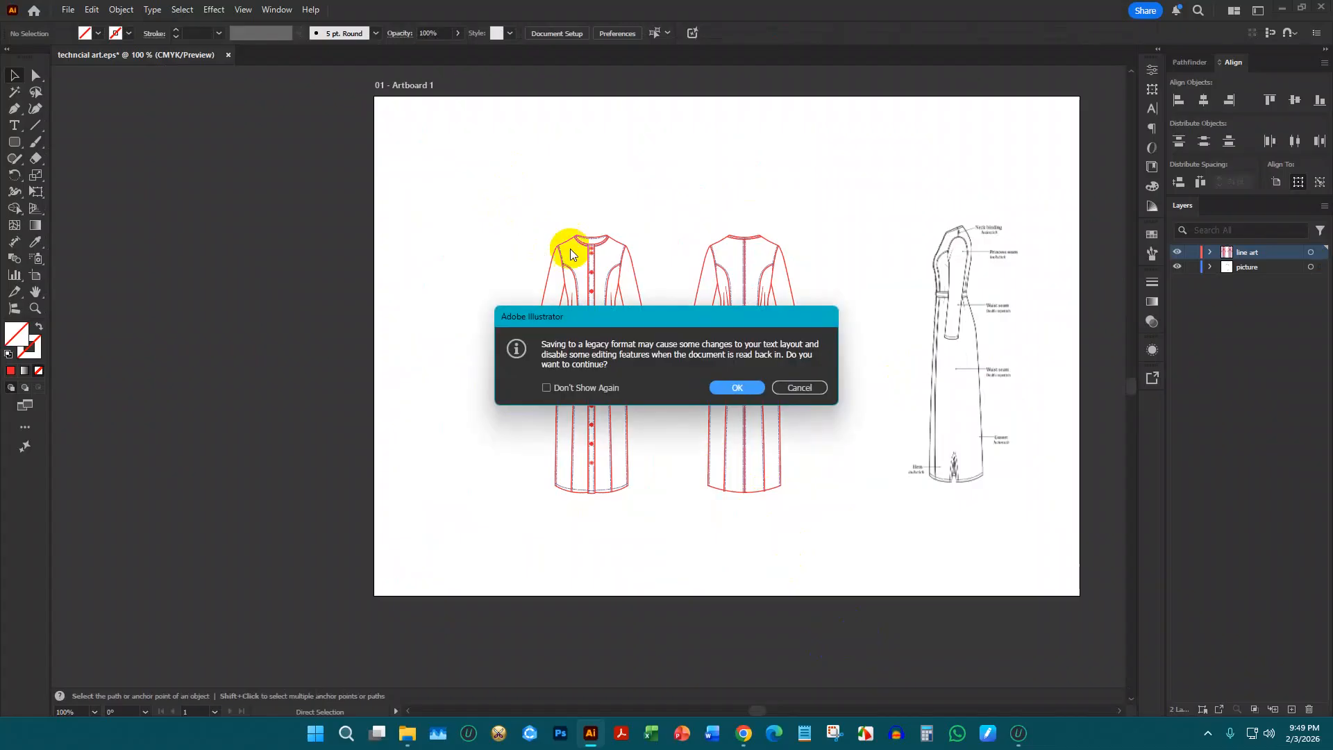
pyautogui.click(717, 389)
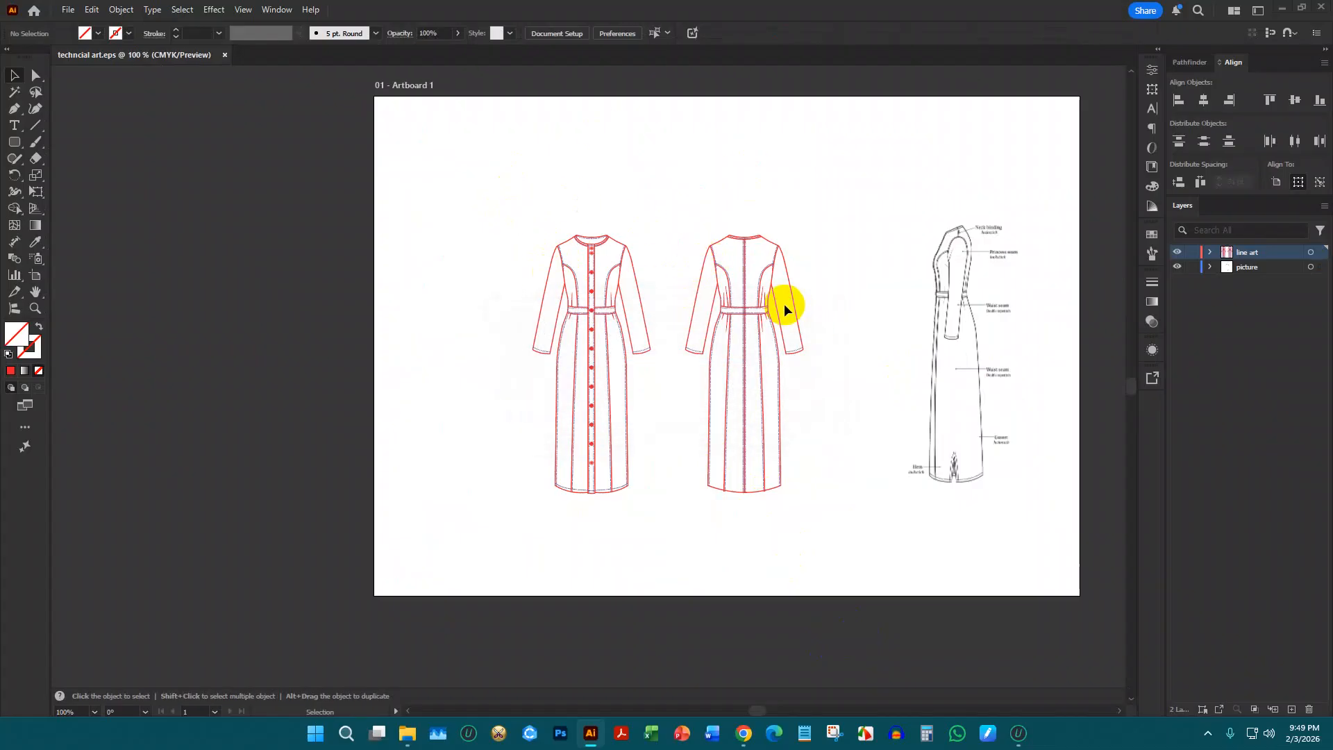
# Create a new landscape A4 document of 841.89 × 595.28 pt in CMYK color at 300 ppi
pyautogui.click(69, 10)
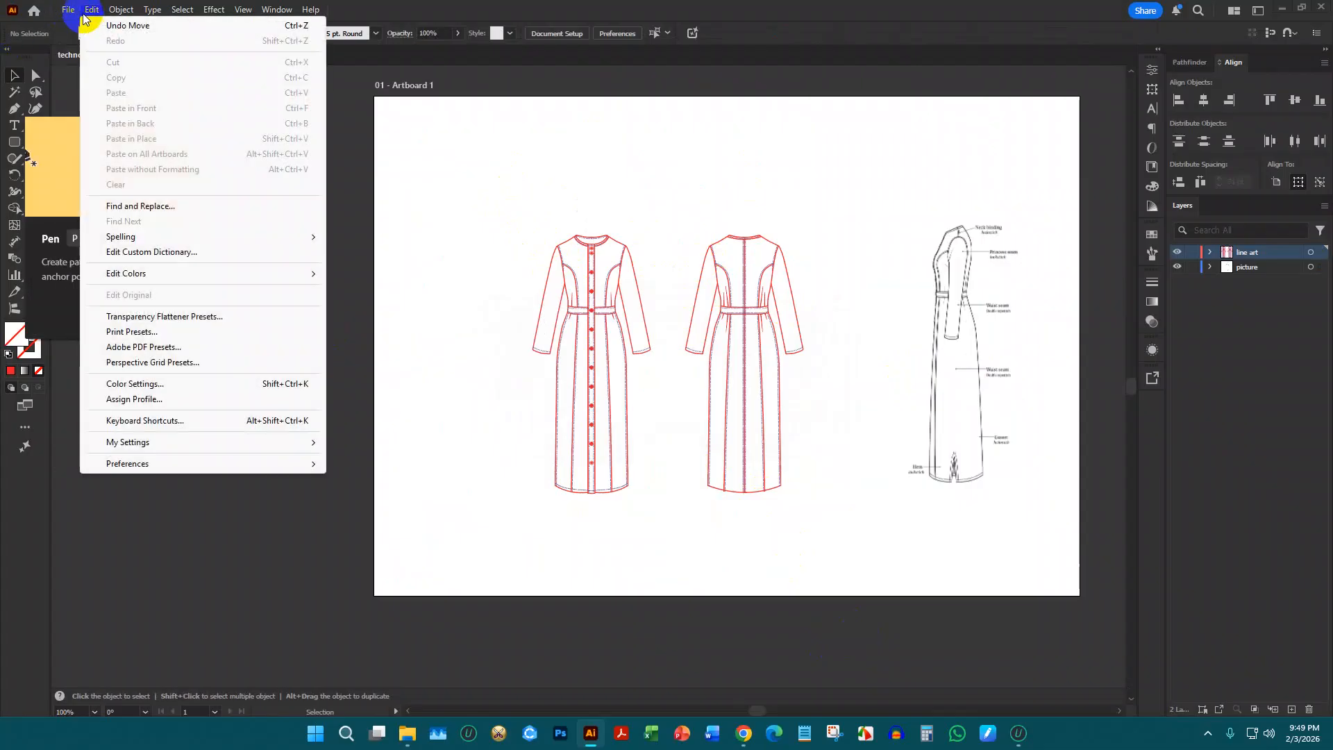
pyautogui.click(82, 26)
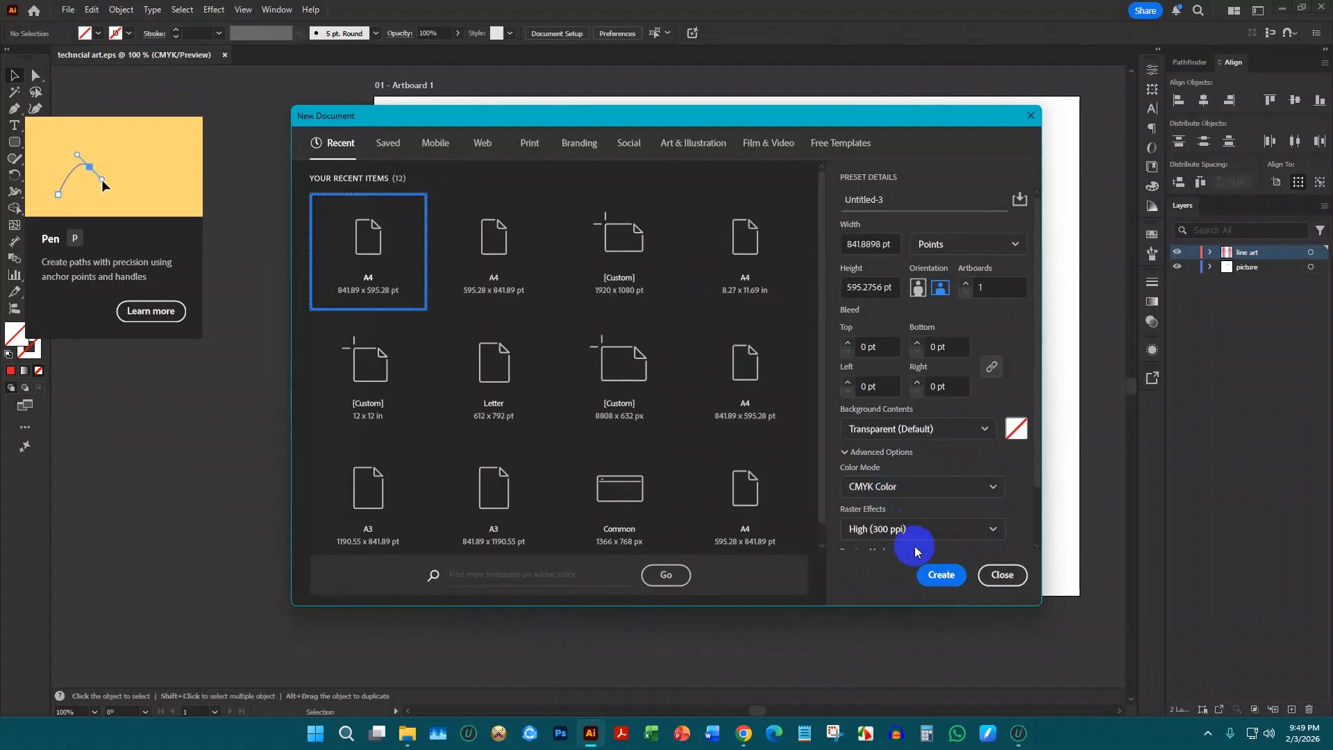
pyautogui.click(937, 582)
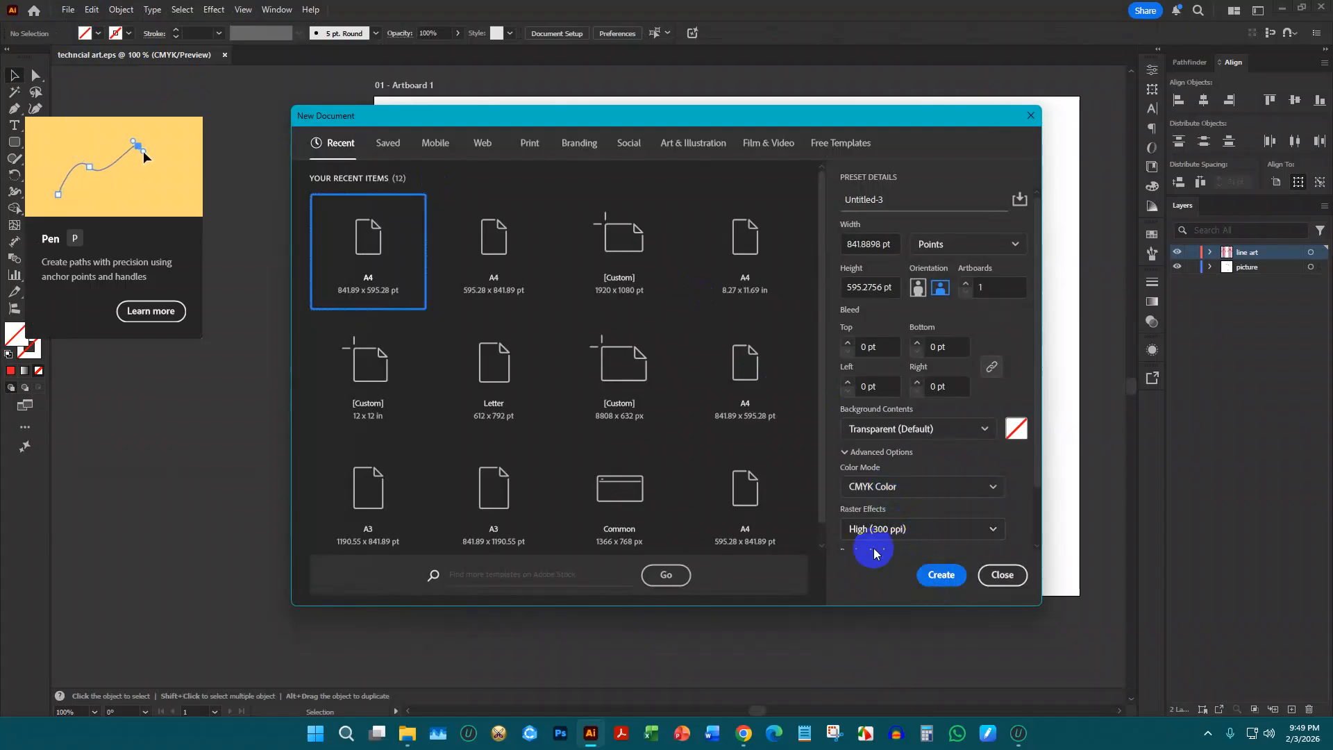
pyautogui.click(945, 585)
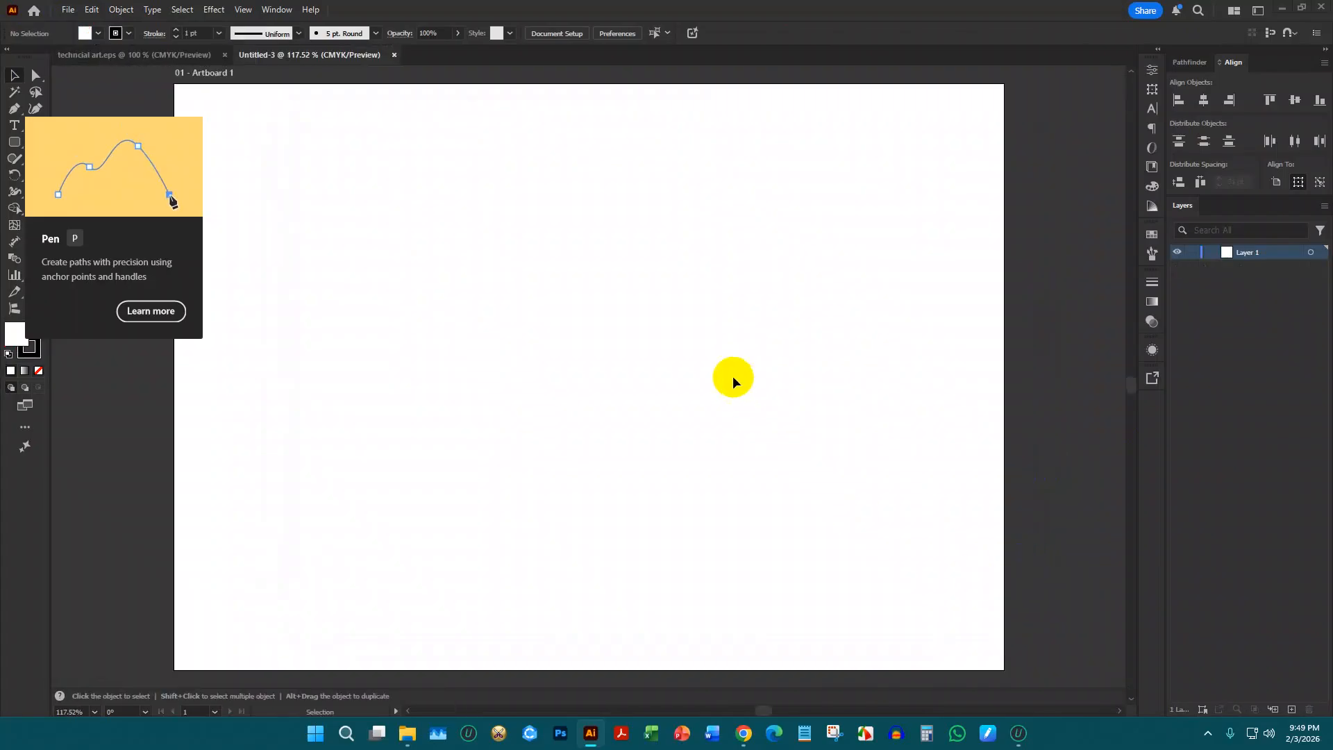
# Copy the front and back dress drawings from the saved EPS file into the new document
pyautogui.click(166, 52)
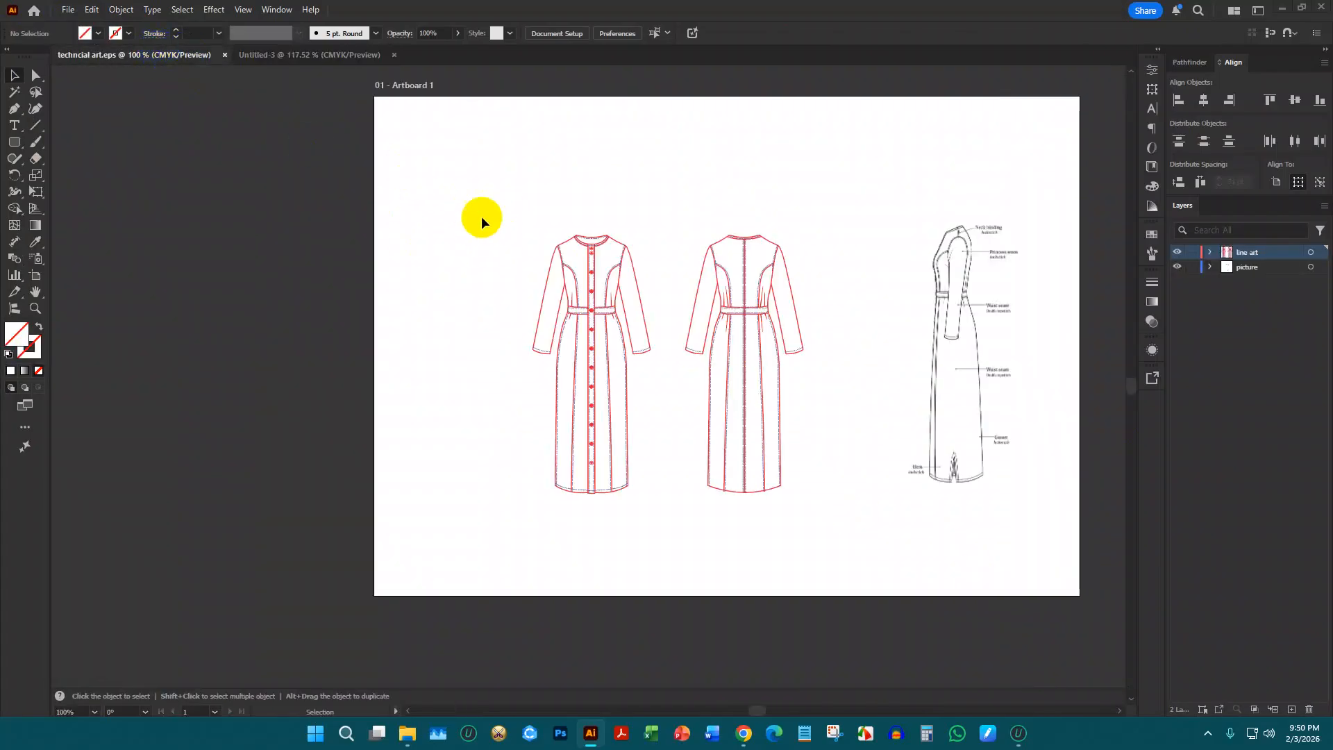
pyautogui.moveTo(479, 215); pyautogui.dragTo(830, 545)
pyautogui.click(327, 53)
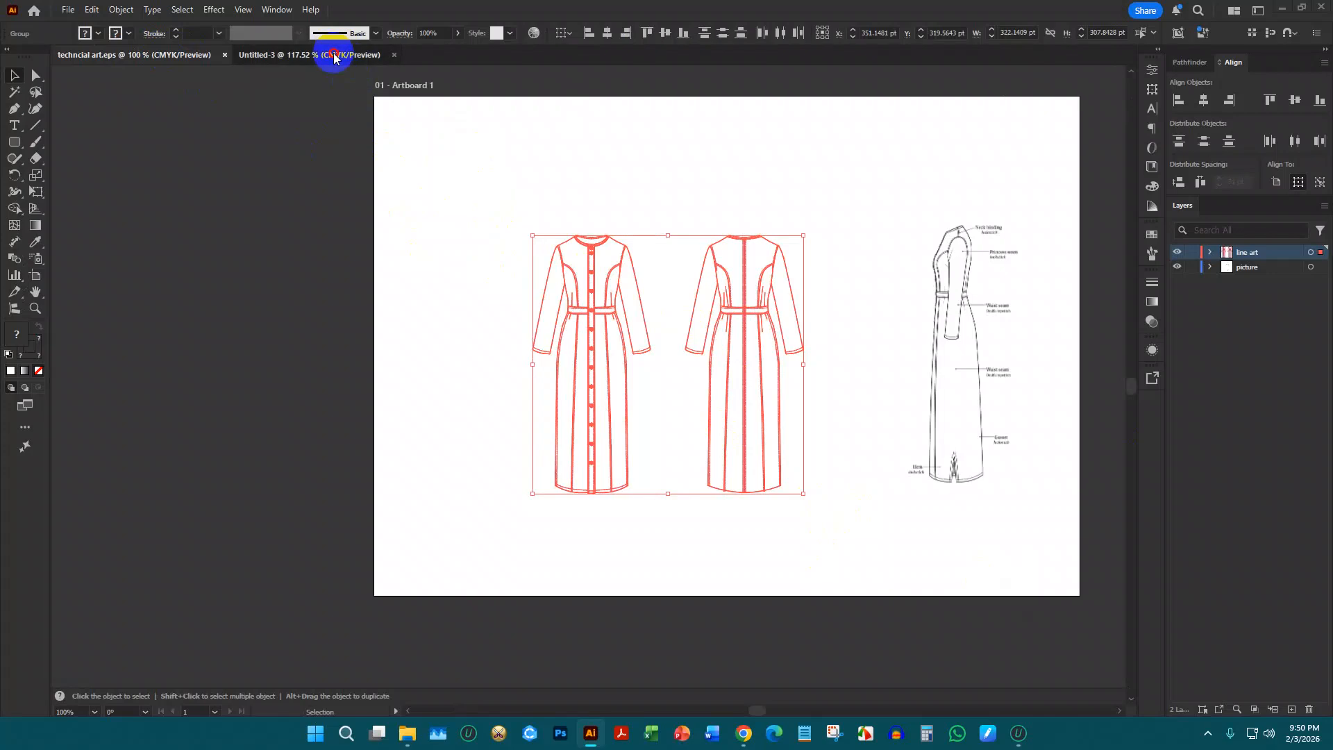
pyautogui.hotkey('ctrl', 'v')
pyautogui.click(467, 131)
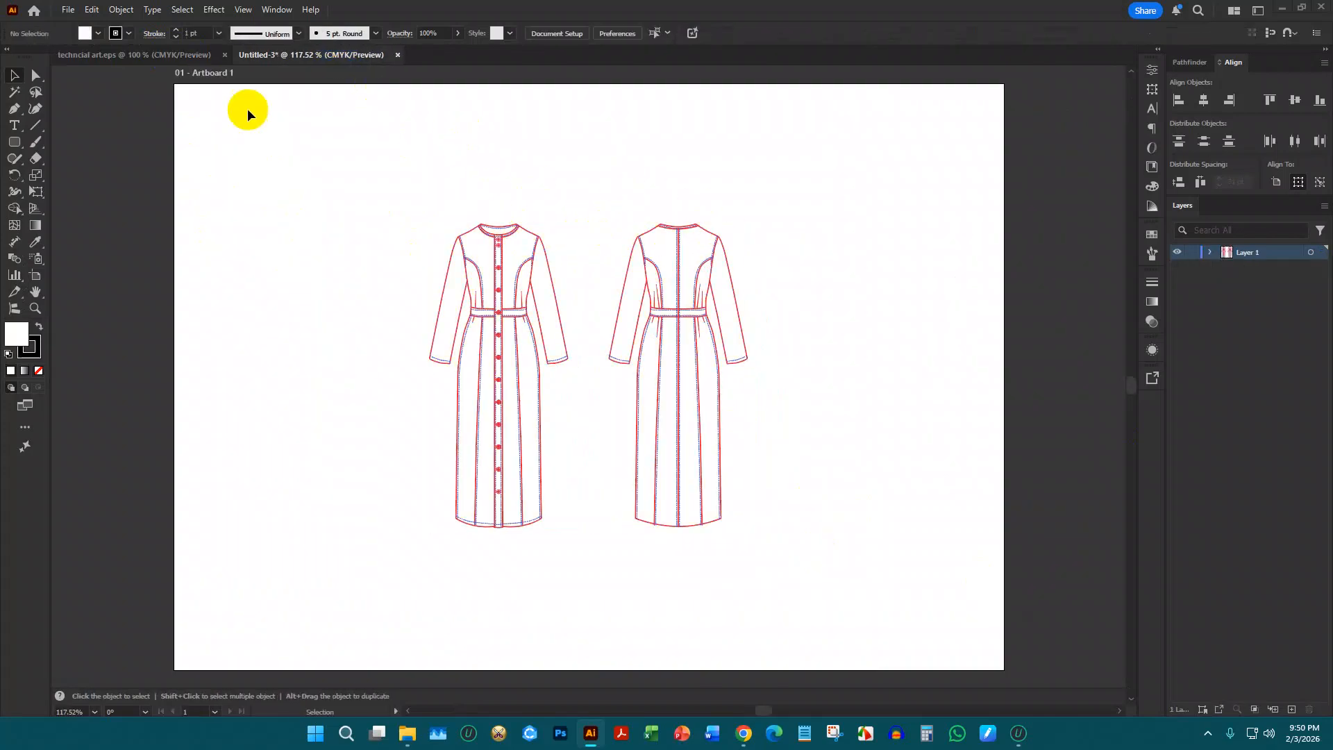
# Expand the appearance of both dress drawings and expand their fills and strokes into shapes
pyautogui.moveTo(371, 144); pyautogui.dragTo(800, 534)
pyautogui.click(119, 9)
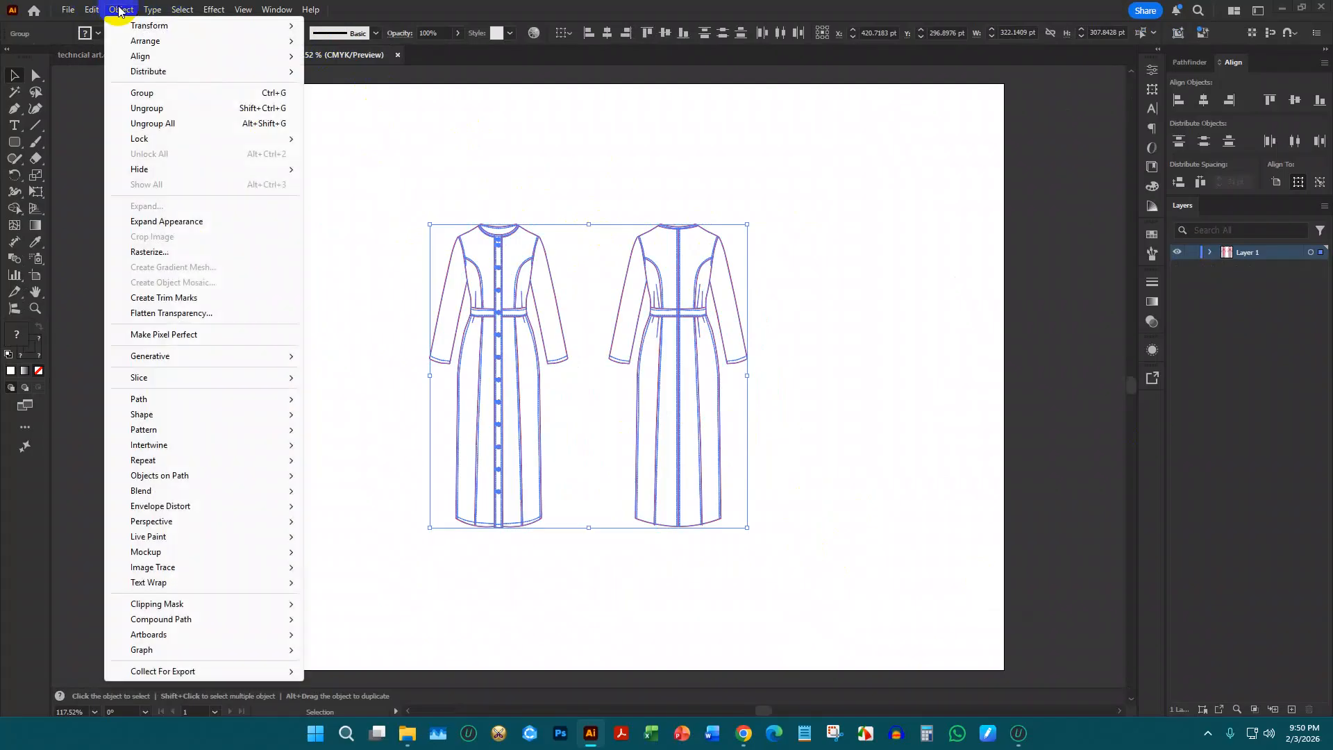
pyautogui.click(171, 220)
pyautogui.moveTo(351, 134); pyautogui.dragTo(800, 615)
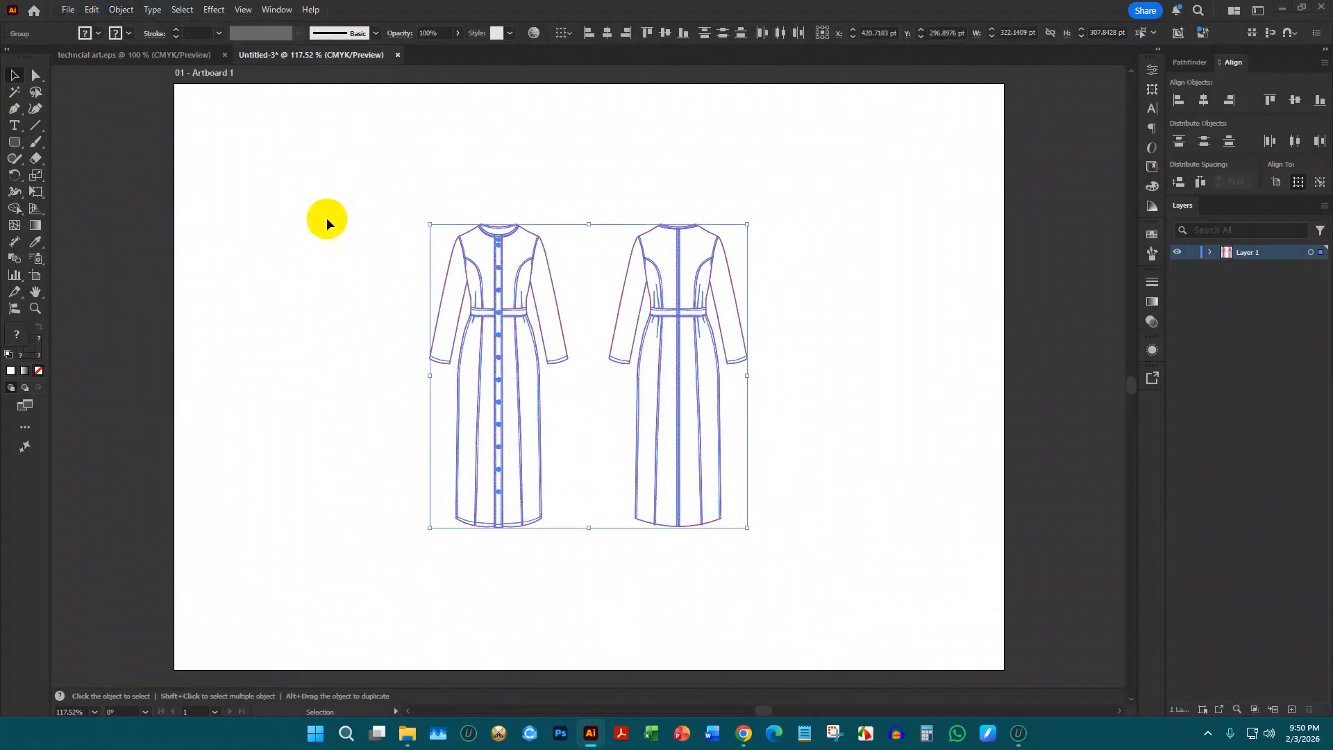
pyautogui.click(122, 9)
pyautogui.click(148, 207)
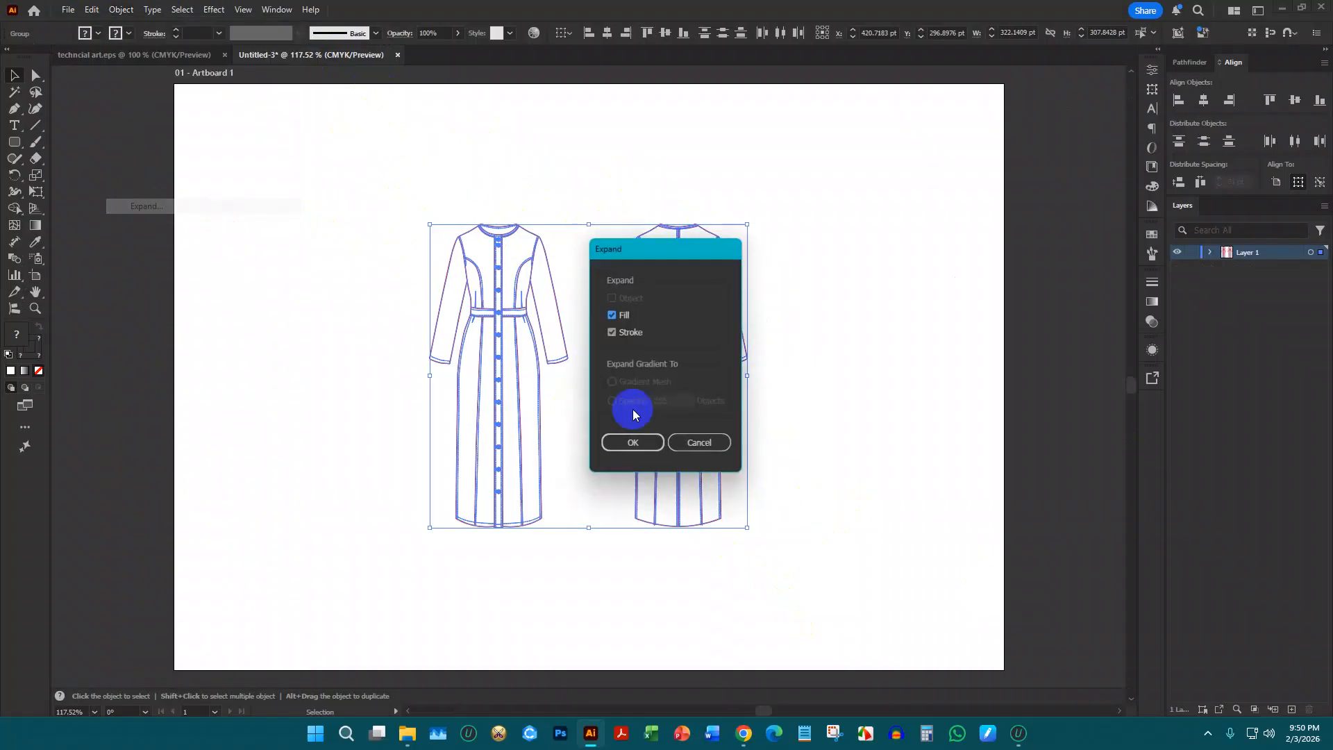
pyautogui.click(653, 445)
pyautogui.click(633, 446)
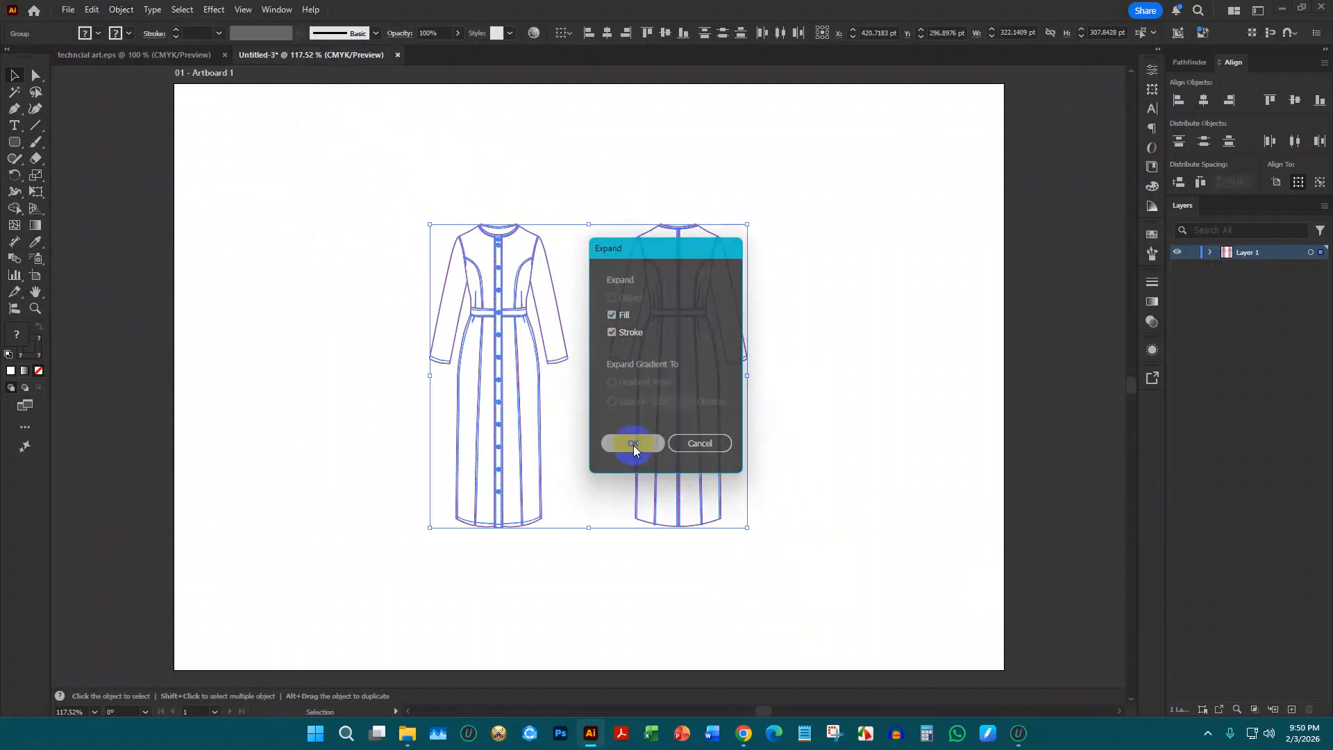
pyautogui.click(603, 319)
# Select all the red outline shapes of both dresses, including the buttons and darts, with the Magic Wand tool
pyautogui.scroll(3, 447, 265)
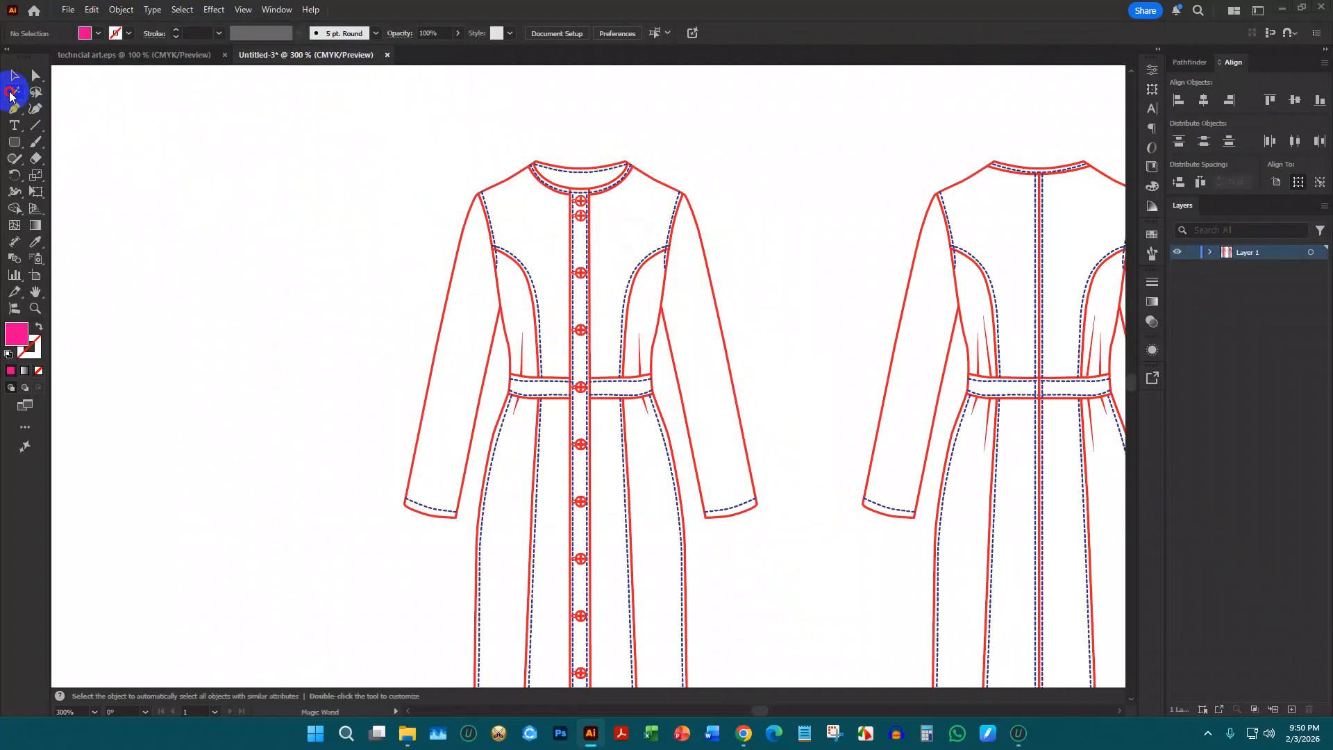
pyautogui.scroll(7, 506, 215)
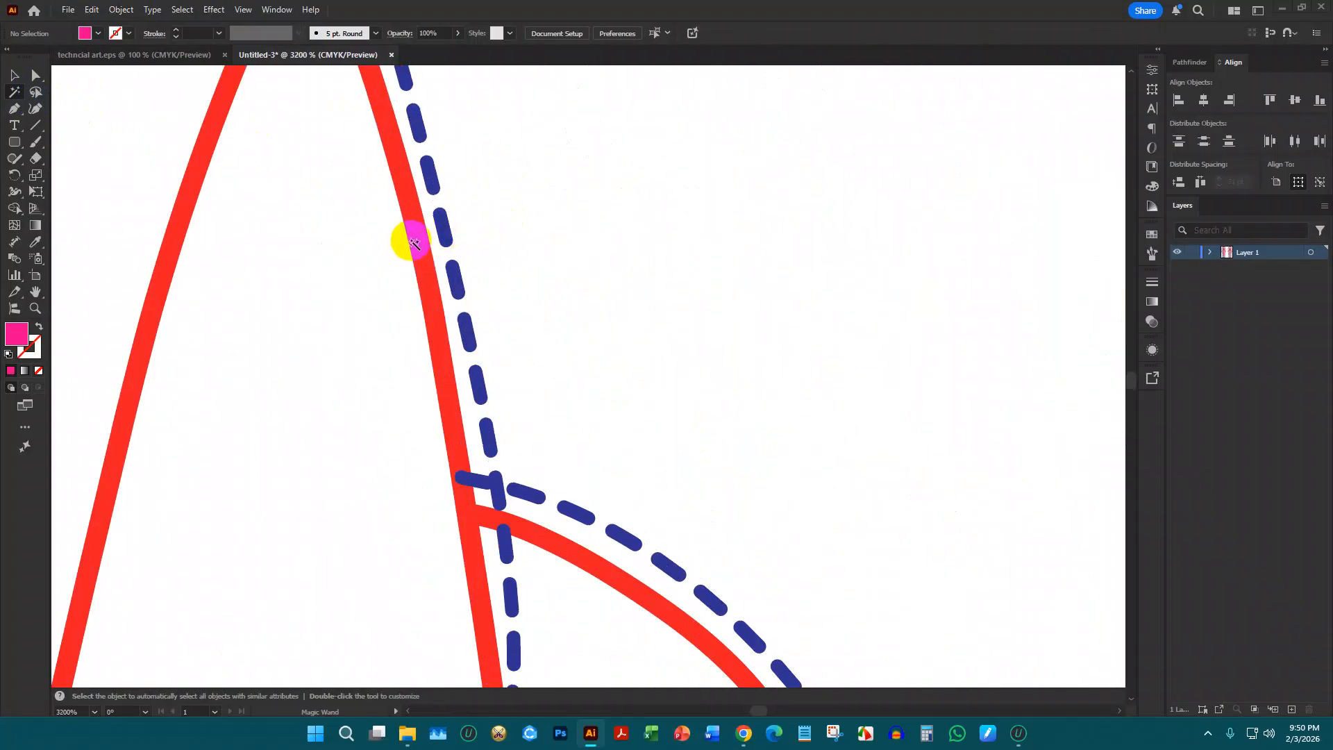
pyautogui.click(415, 243)
pyautogui.scroll(-3, 451, 278)
pyautogui.click(738, 189)
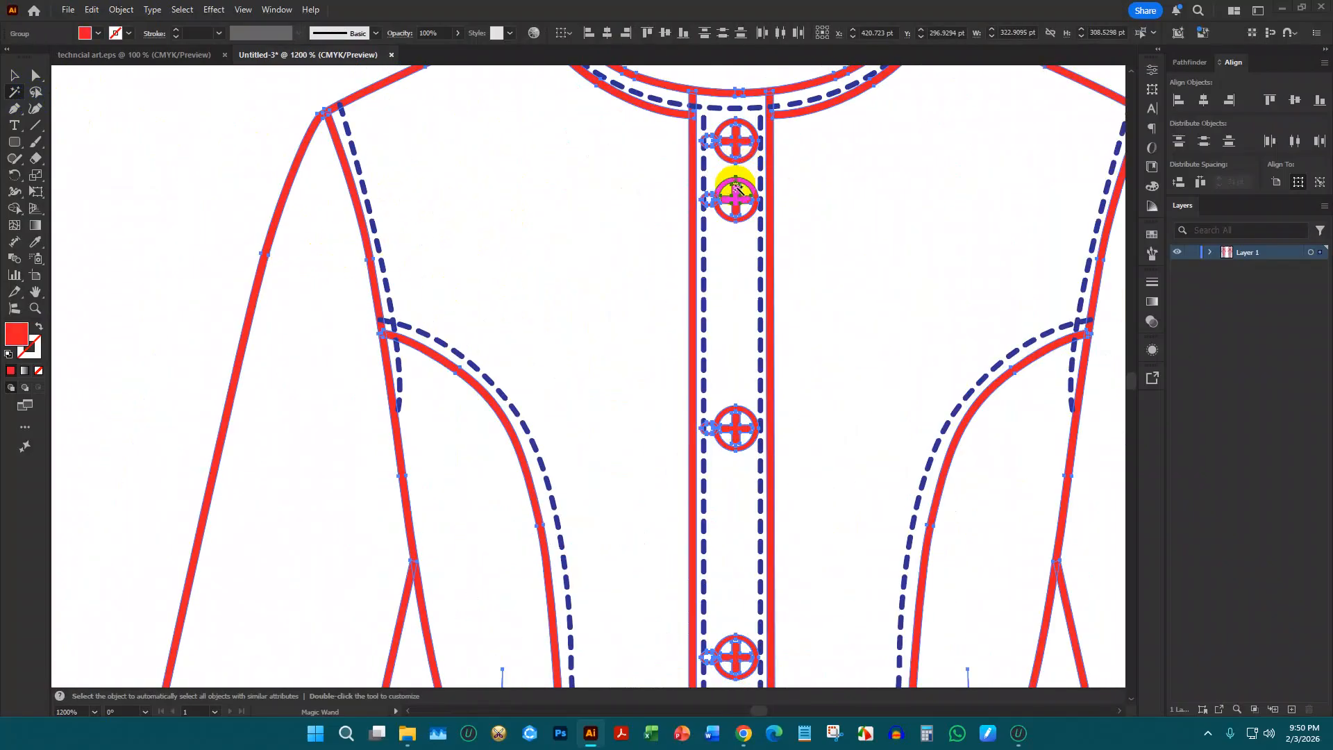
pyautogui.scroll(1, 685, 214)
pyautogui.scroll(3, 798, 149)
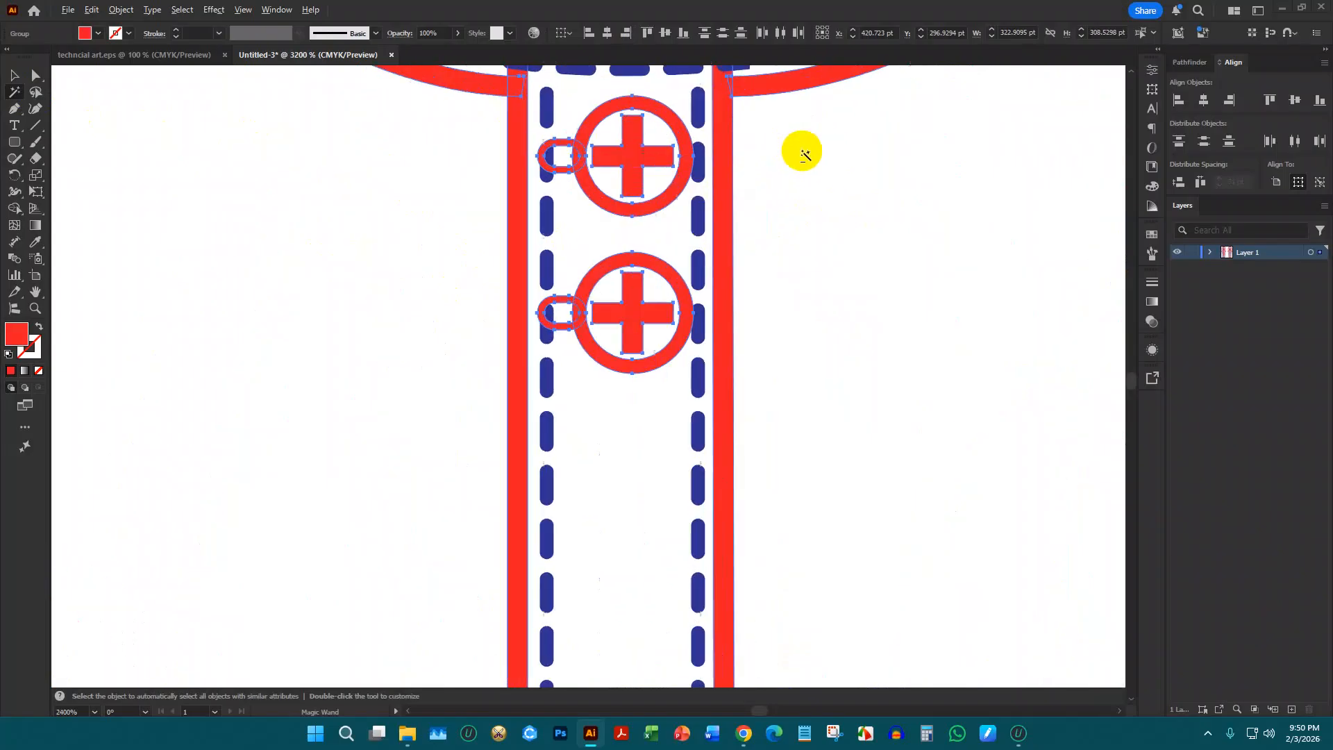
pyautogui.scroll(-8, 619, 232)
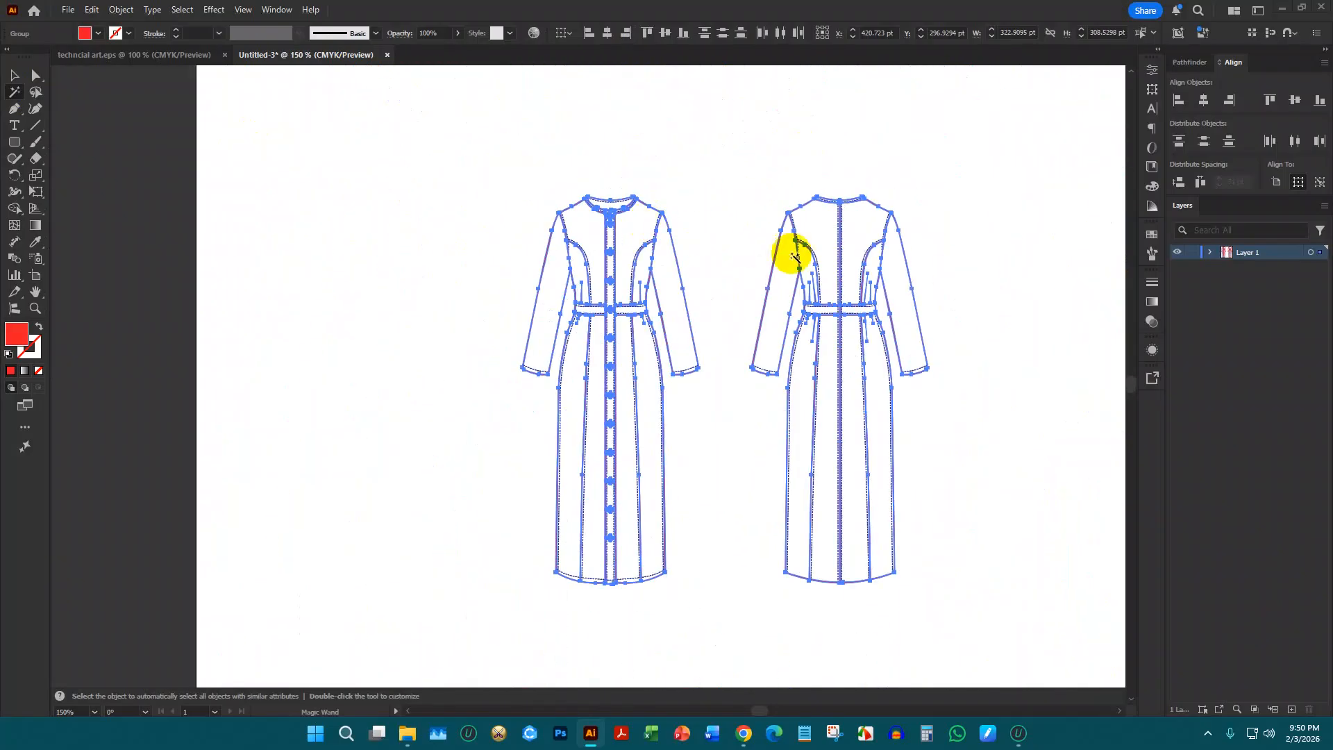
pyautogui.scroll(2, 861, 276)
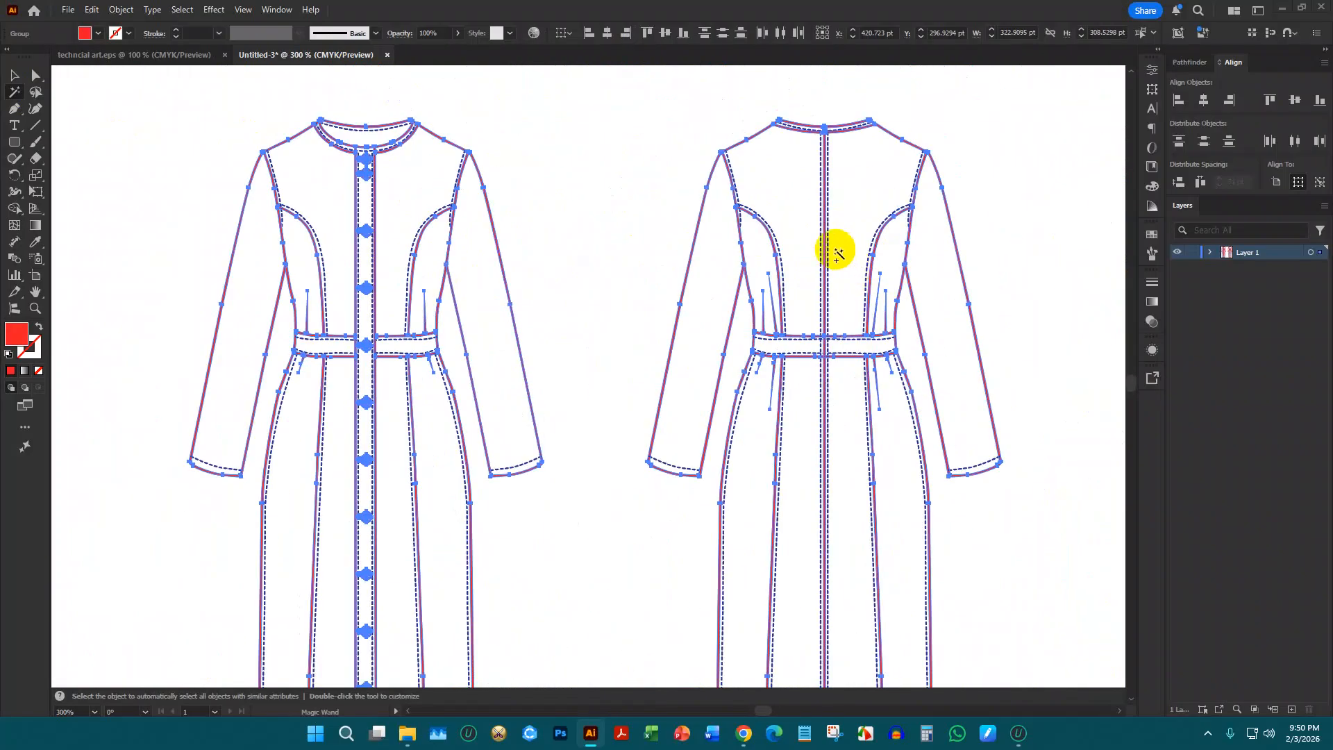
pyautogui.press('ctrl')
pyautogui.scroll(5, 666, 423)
pyautogui.scroll(-2, 605, 507)
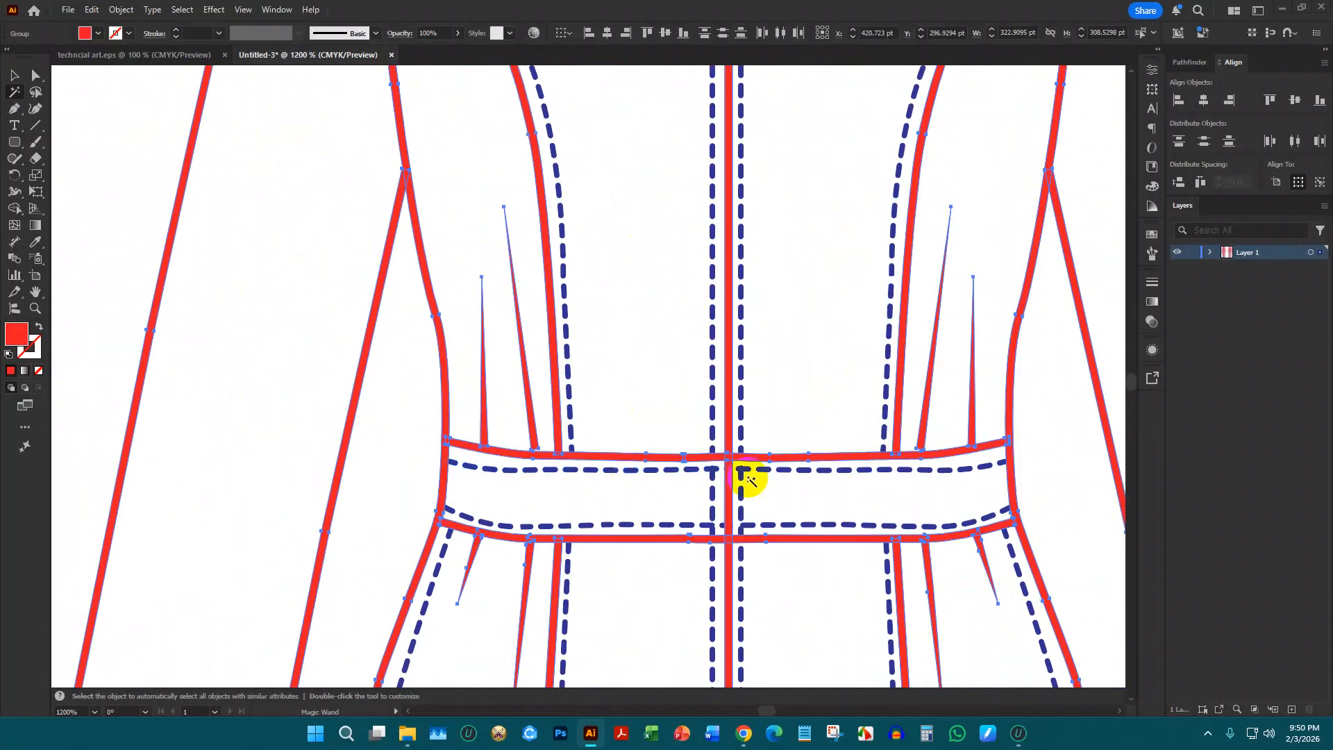
pyautogui.click(17, 80)
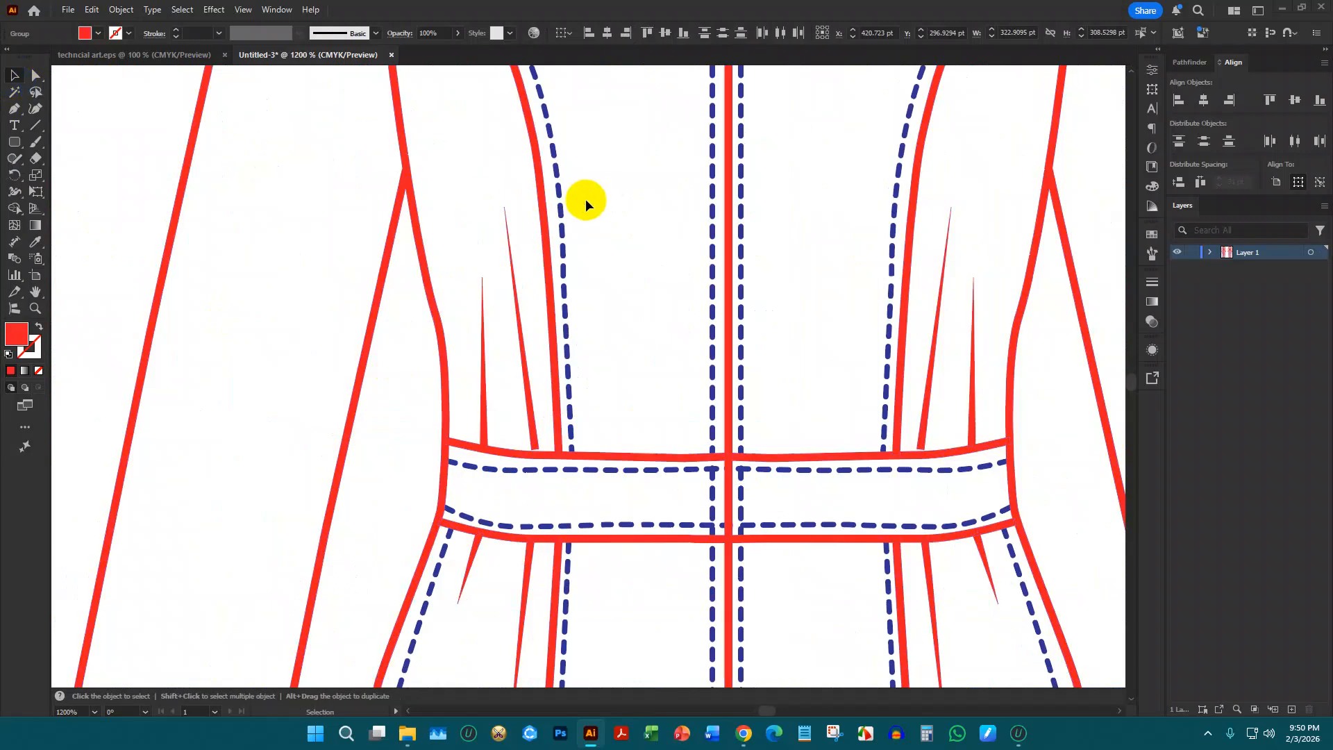
# Ungroup the expanded dress artwork and clear the selection
pyautogui.scroll(3, 720, 512)
pyautogui.click(766, 462)
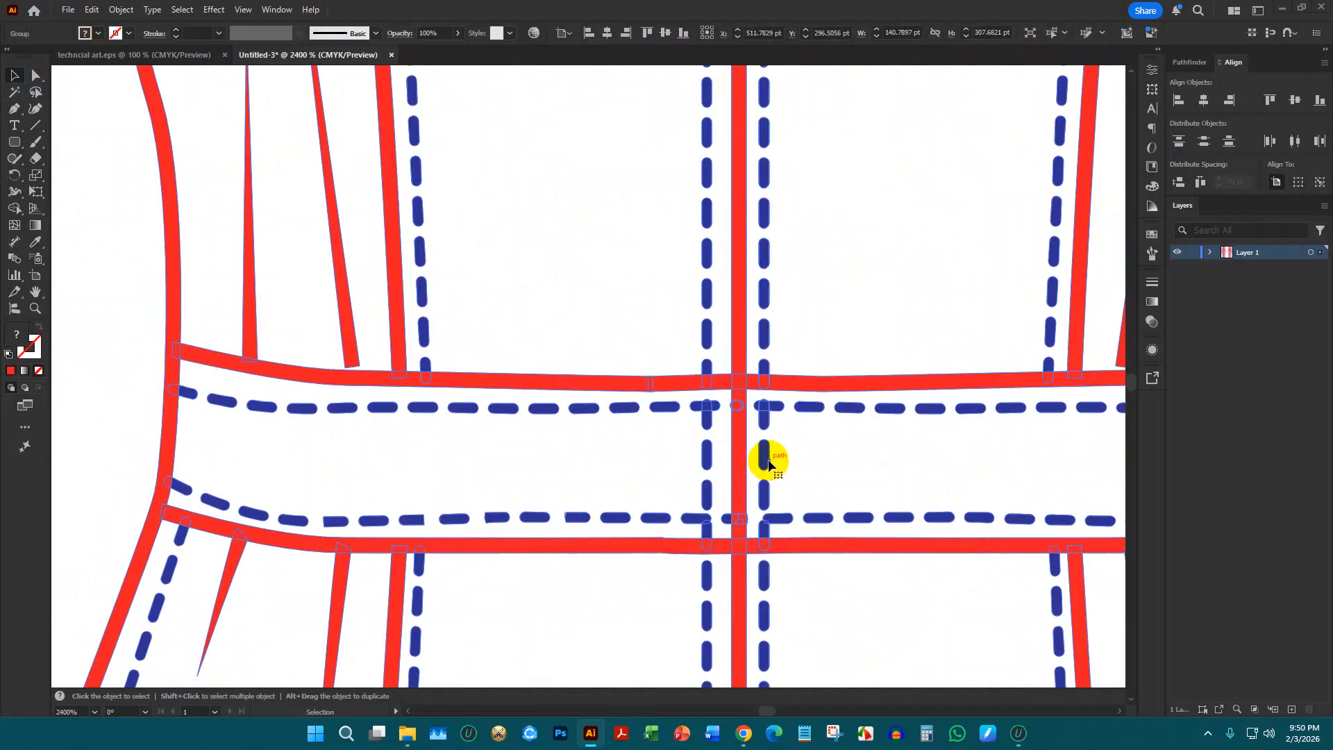
pyautogui.rightClick(769, 463)
pyautogui.click(811, 205)
pyautogui.click(874, 455)
pyautogui.scroll(4, 769, 460)
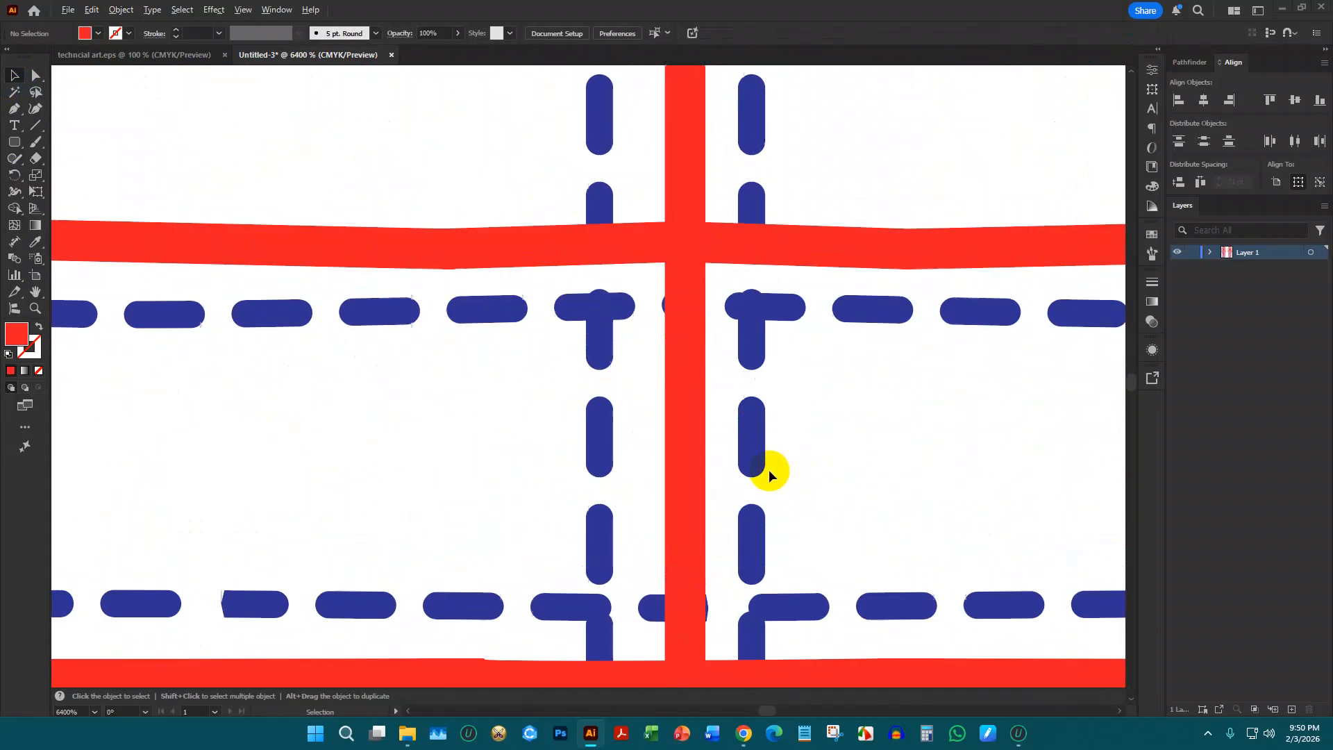
# Ungroup each of the two vertical dashed stitch lines running beside the back dress's center seam
pyautogui.click(755, 455)
pyautogui.rightClick(756, 455)
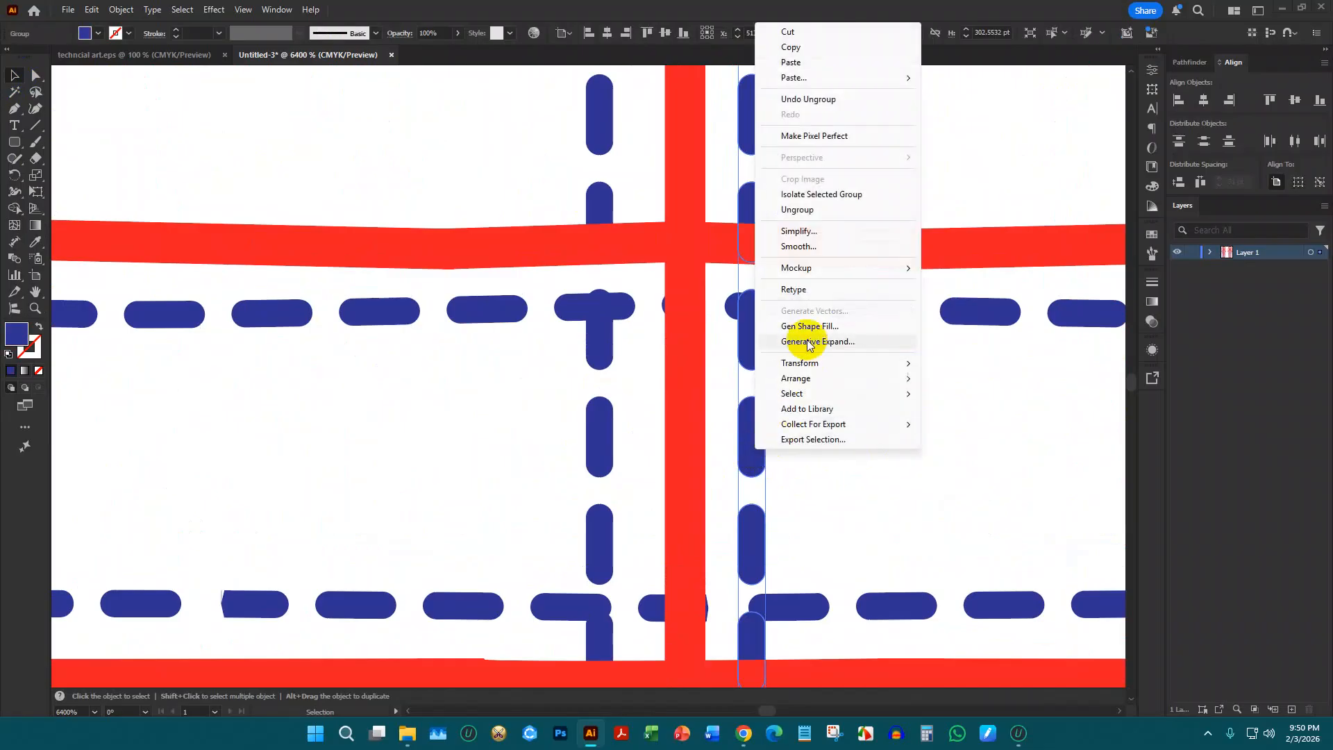
pyautogui.click(797, 209)
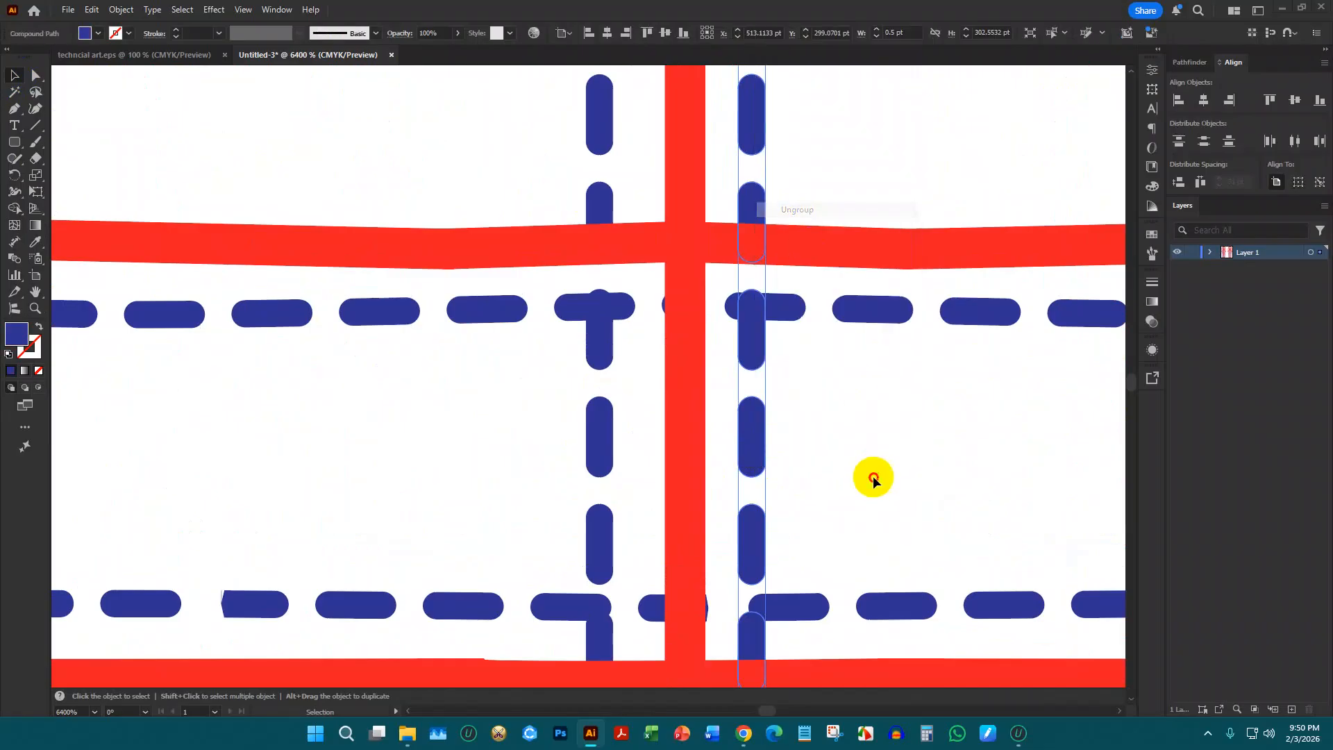
pyautogui.click(602, 424)
pyautogui.rightClick(603, 423)
pyautogui.click(649, 477)
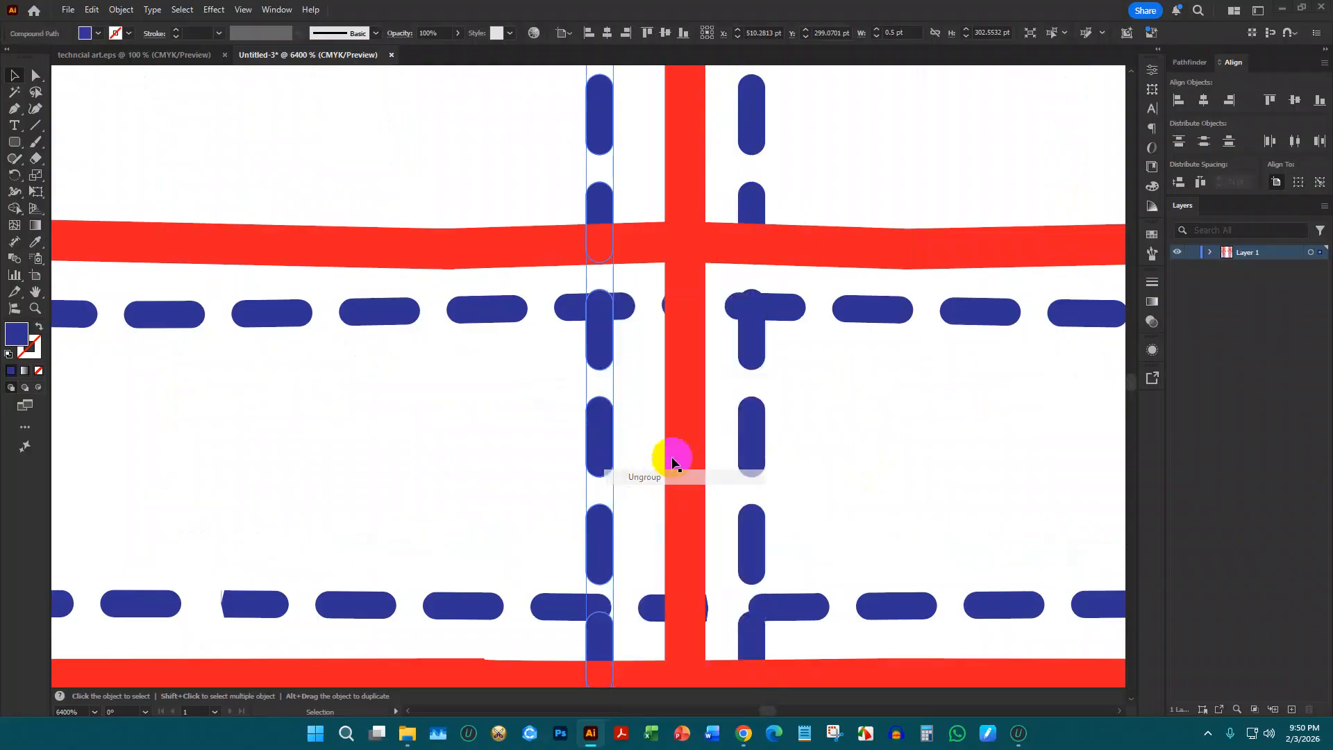
pyautogui.click(512, 419)
pyautogui.click(610, 417)
pyautogui.rightClick(610, 416)
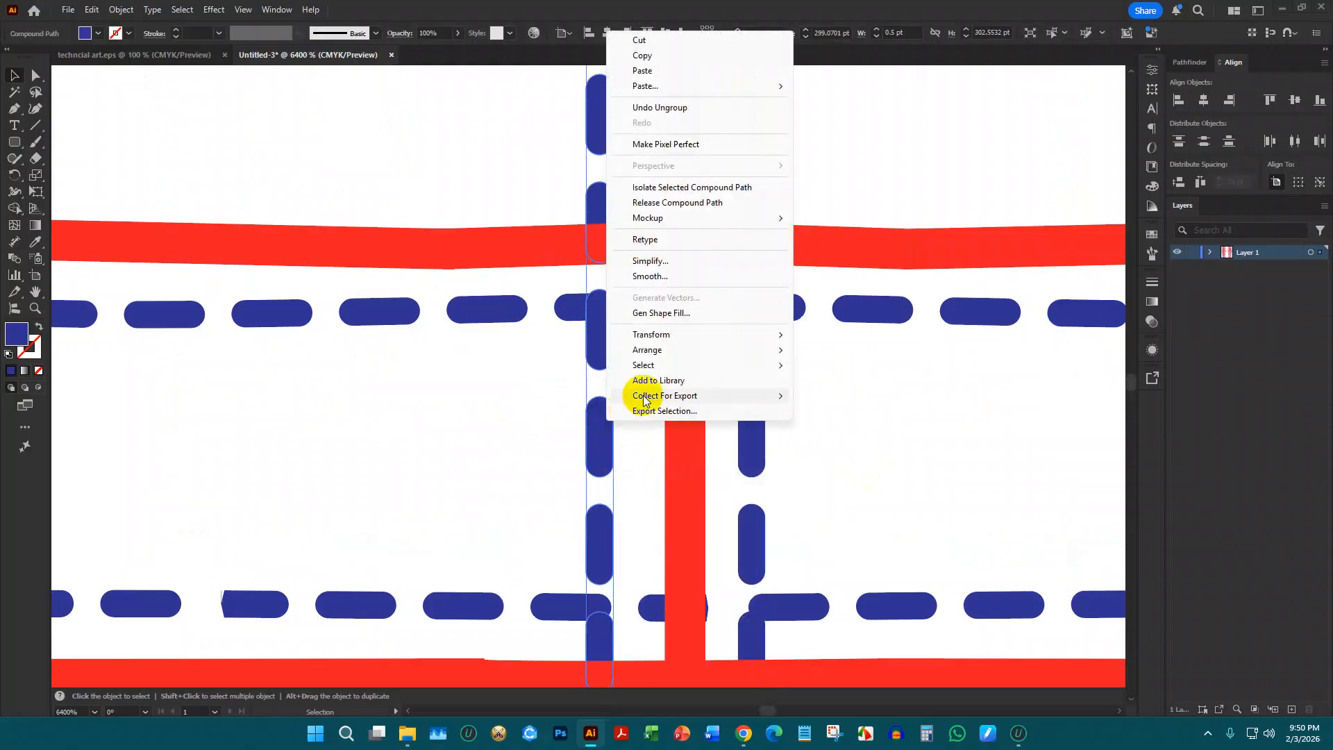
pyautogui.click(660, 262)
pyautogui.click(484, 353)
pyautogui.click(603, 331)
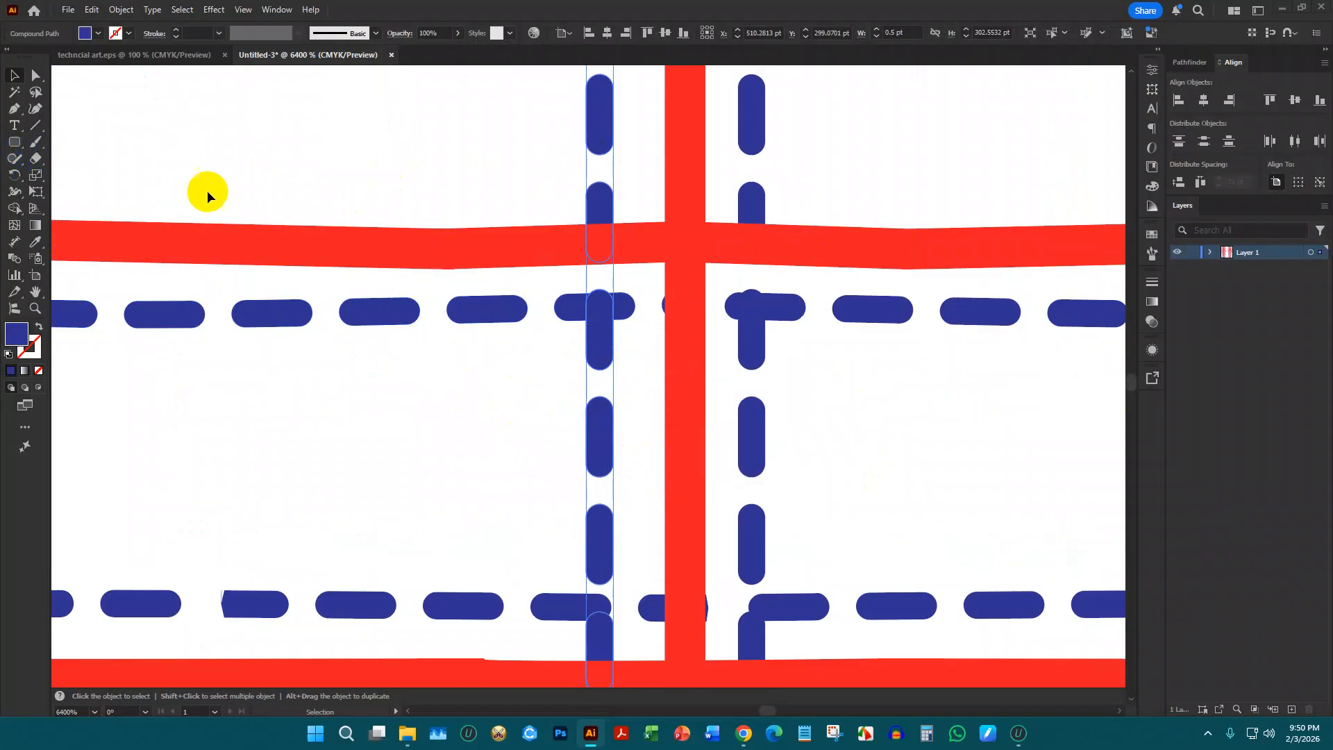
# Try to erase the waistband section of the stitch line left of the center seam with a smaller Eraser tip
pyautogui.click(43, 160)
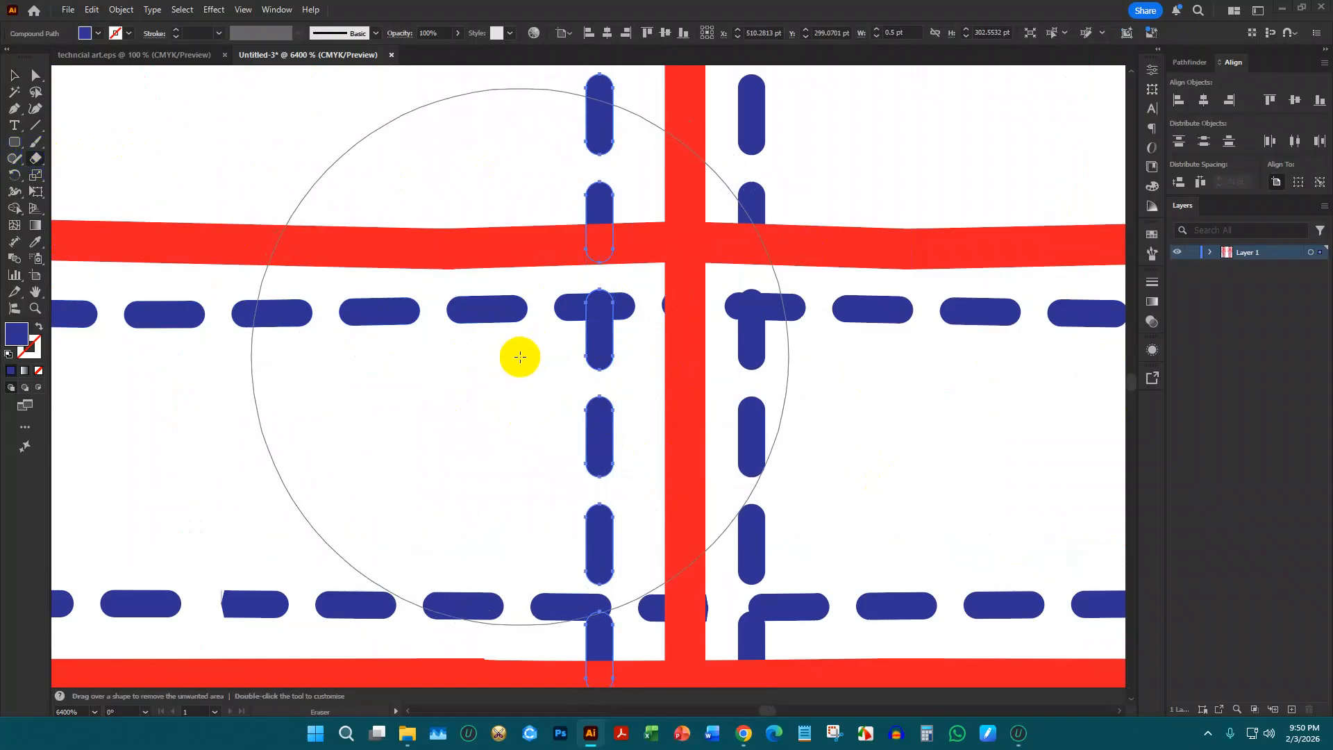
pyautogui.press('[')
pyautogui.press('[')
pyautogui.press('[')
pyautogui.press('[')
pyautogui.press('[')
pyautogui.press('[')
pyautogui.press('[')
pyautogui.press('[')
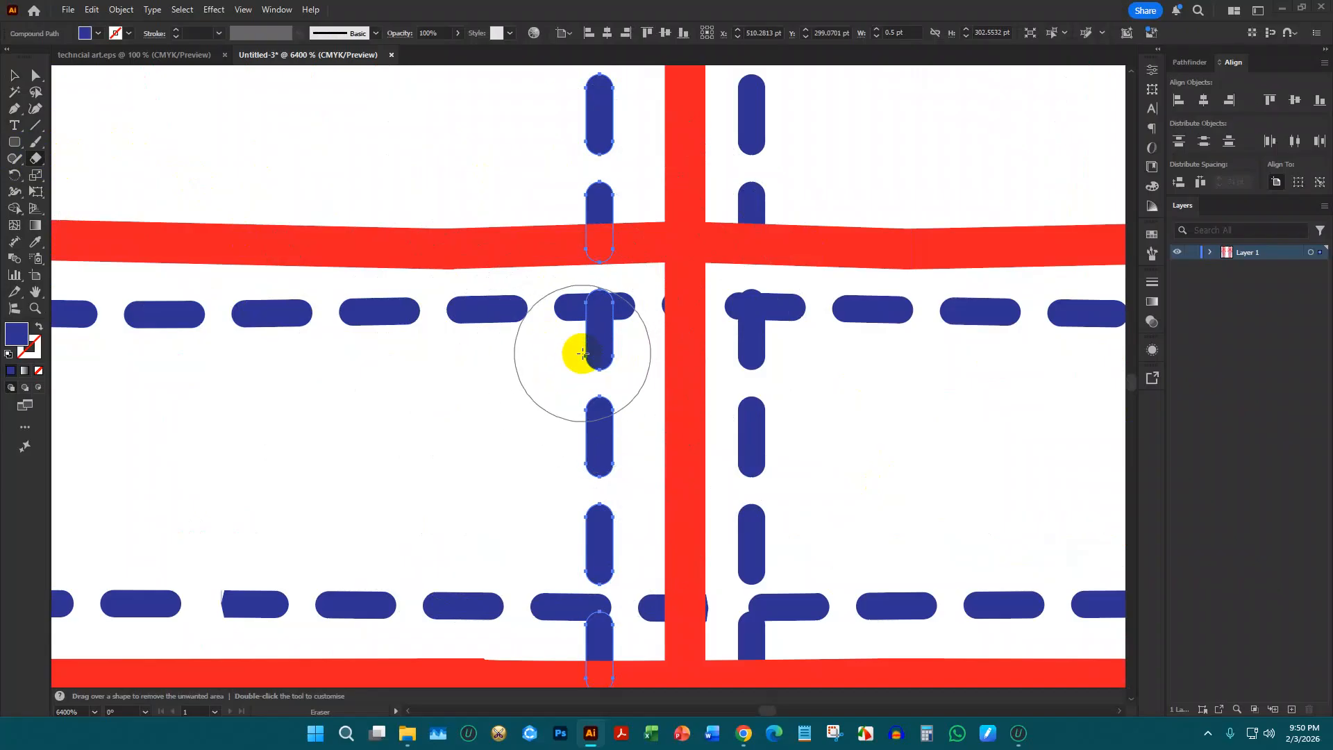
pyautogui.moveTo(593, 327); pyautogui.dragTo(599, 529)
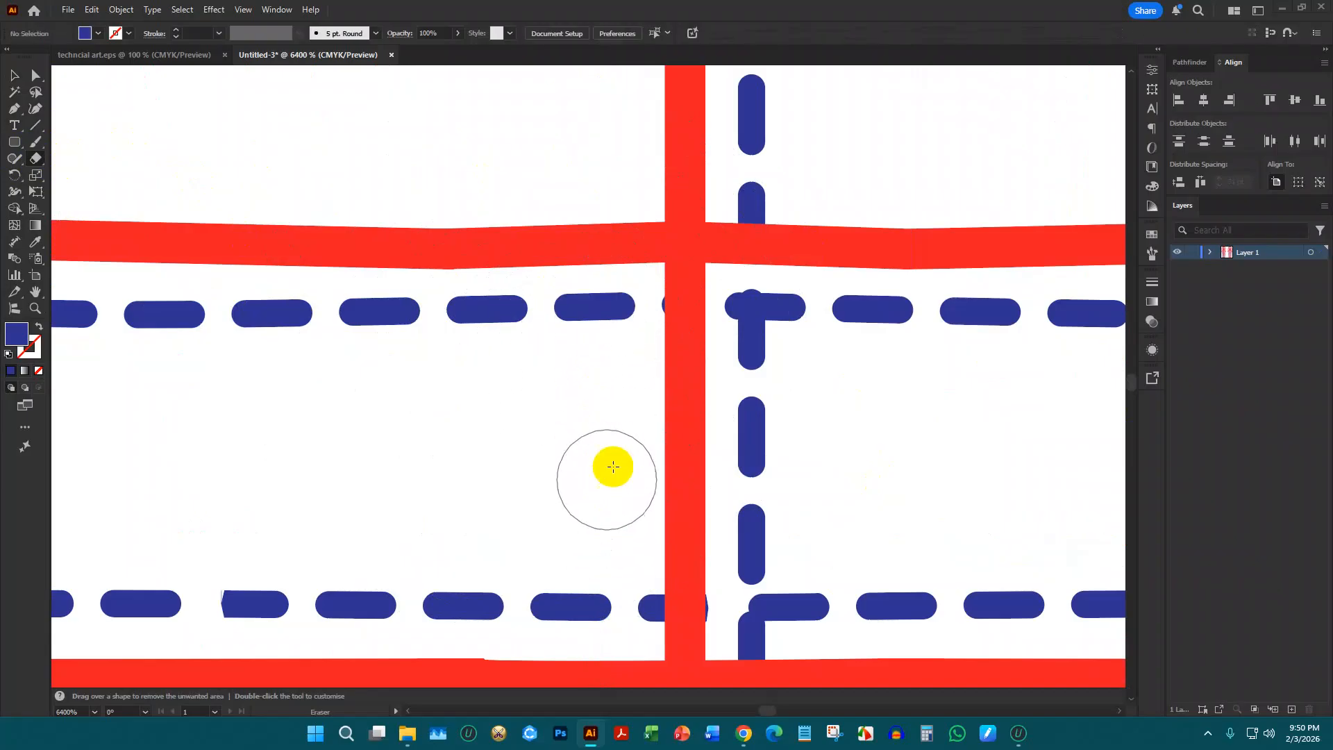
pyautogui.hotkey('ctrl', 'z')
pyautogui.hotkey('ctrl', '-')
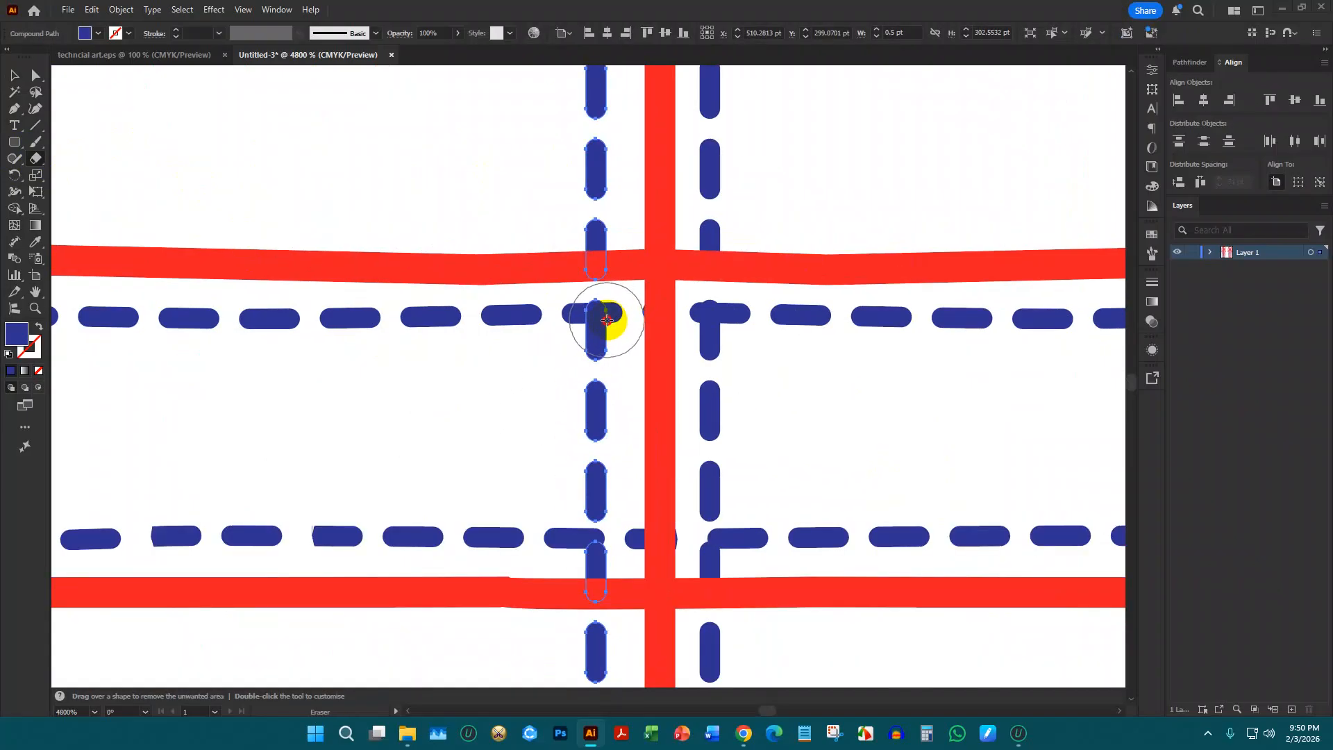
pyautogui.moveTo(607, 320); pyautogui.dragTo(592, 479)
pyautogui.hotkey('ctrl', 'z')
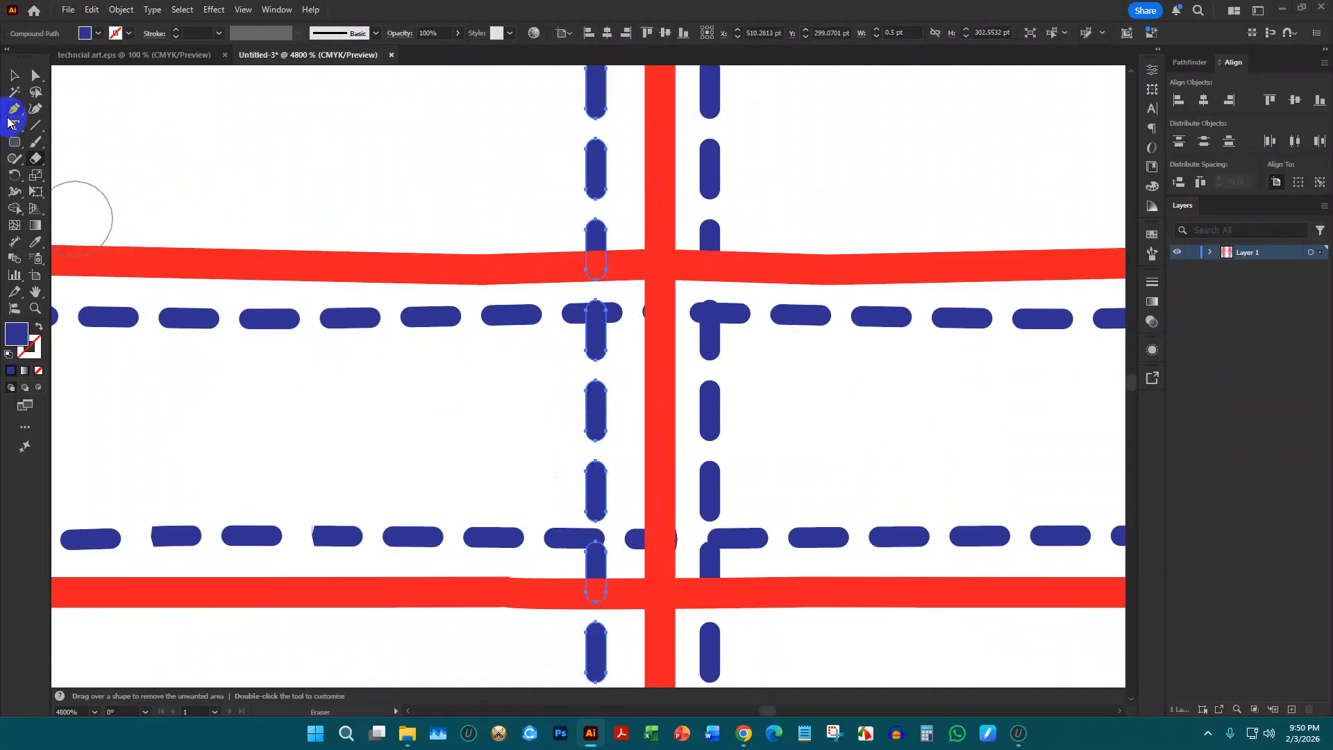
pyautogui.click(14, 75)
pyautogui.click(469, 139)
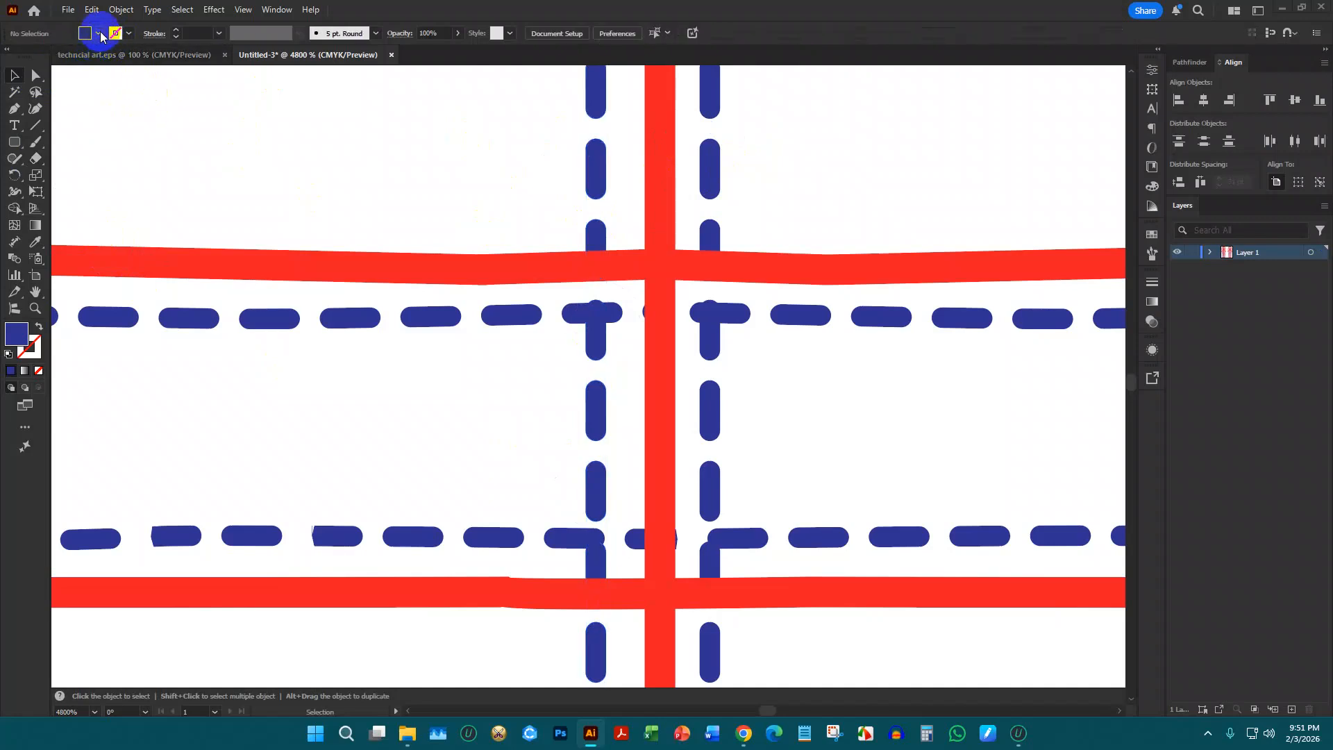
pyautogui.scroll(-2, 281, 132)
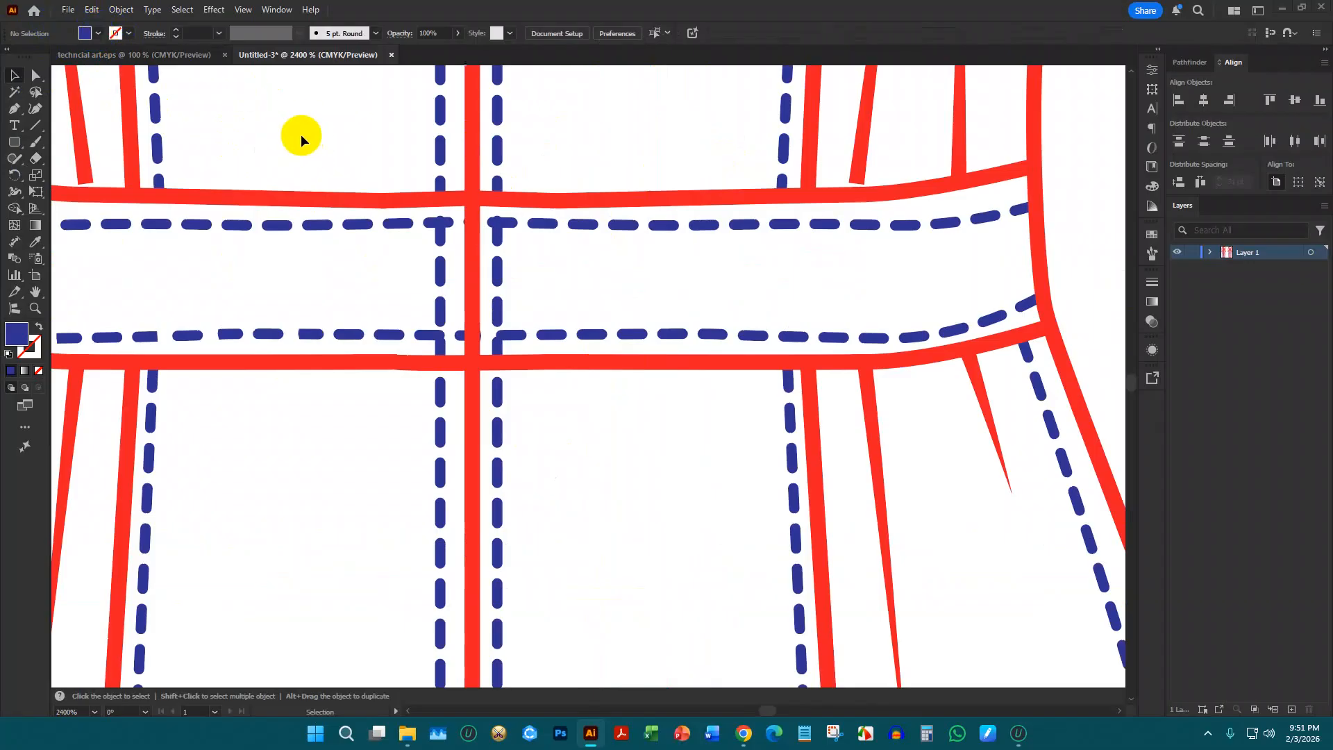
pyautogui.scroll(-5, 739, 191)
pyautogui.scroll(4, 488, 153)
pyautogui.scroll(-3, 368, 147)
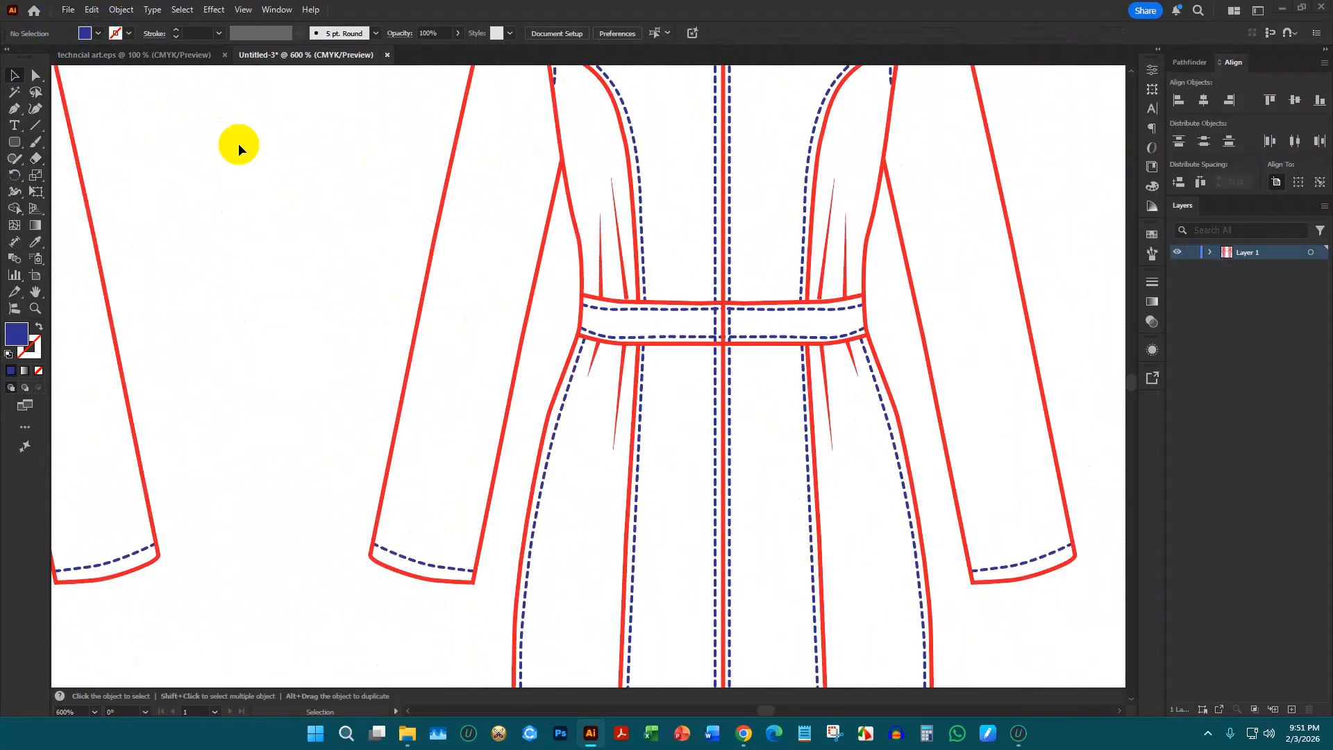
pyautogui.click(32, 74)
pyautogui.click(16, 140)
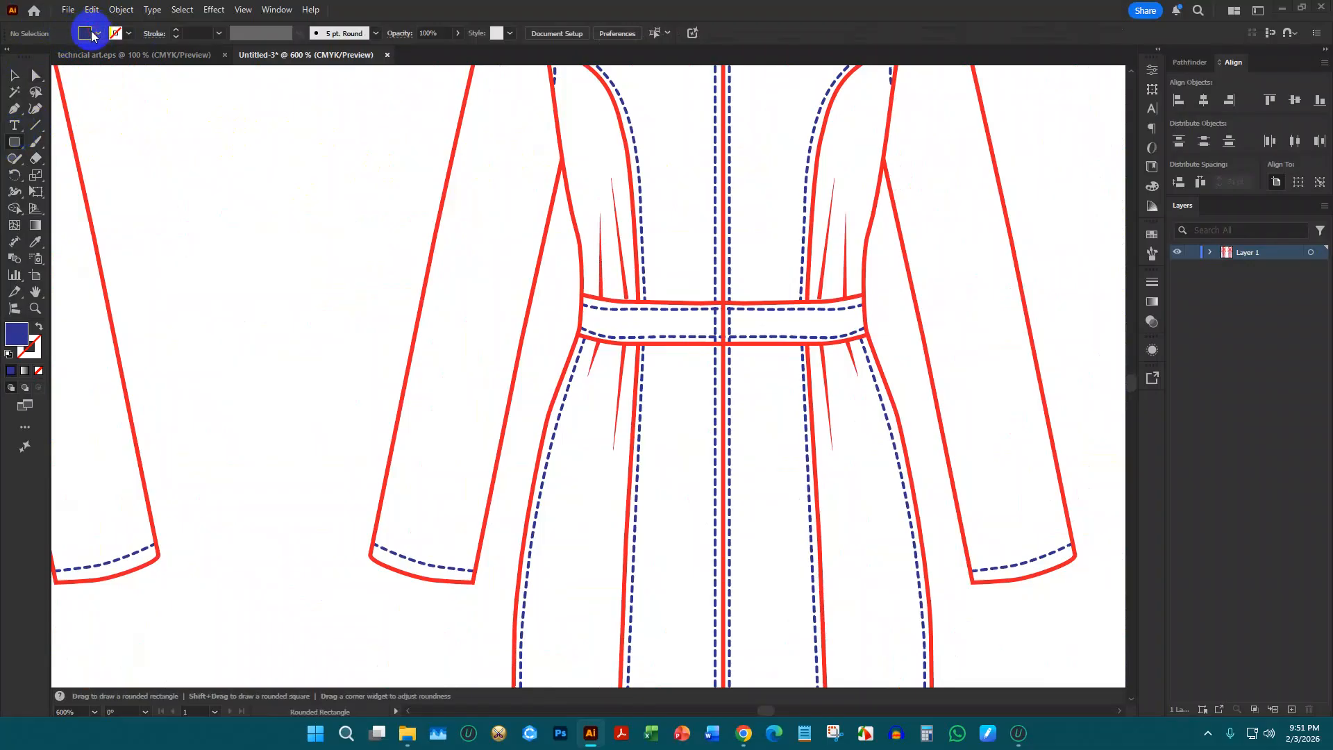
pyautogui.click(136, 55)
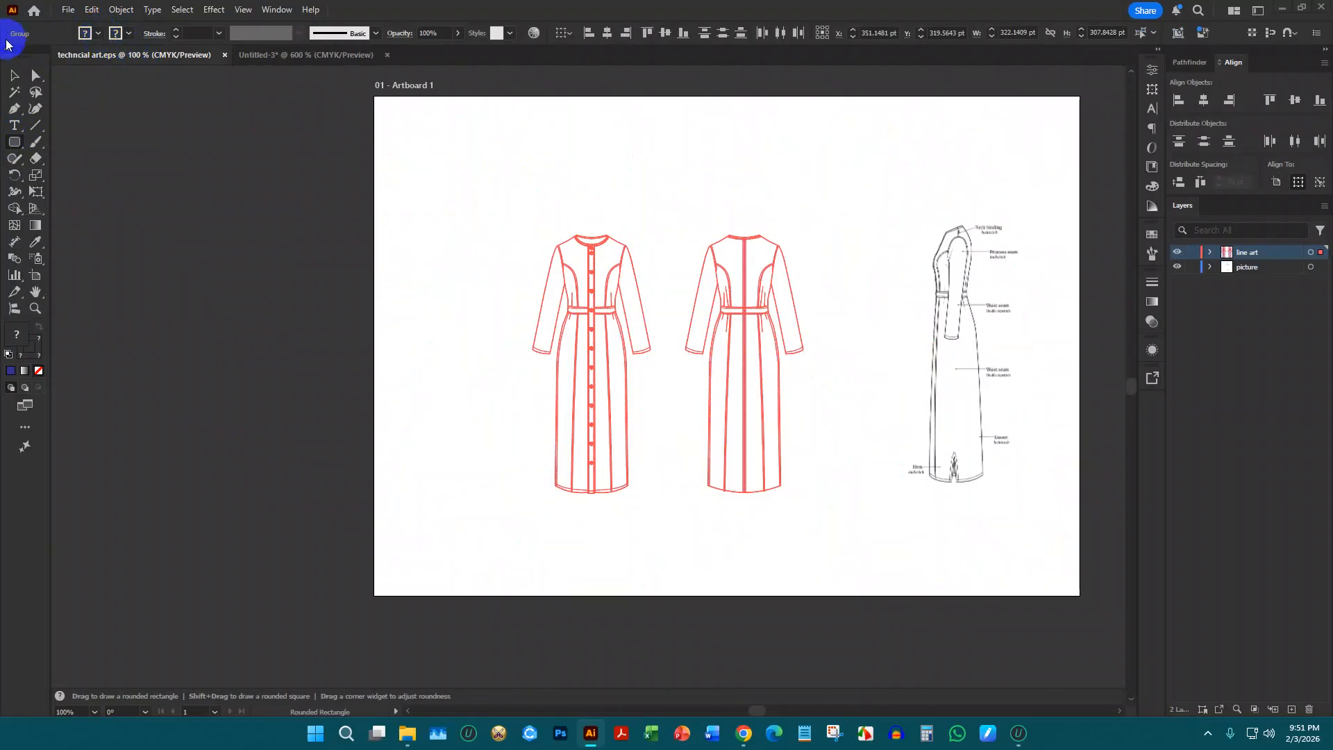
pyautogui.click(12, 76)
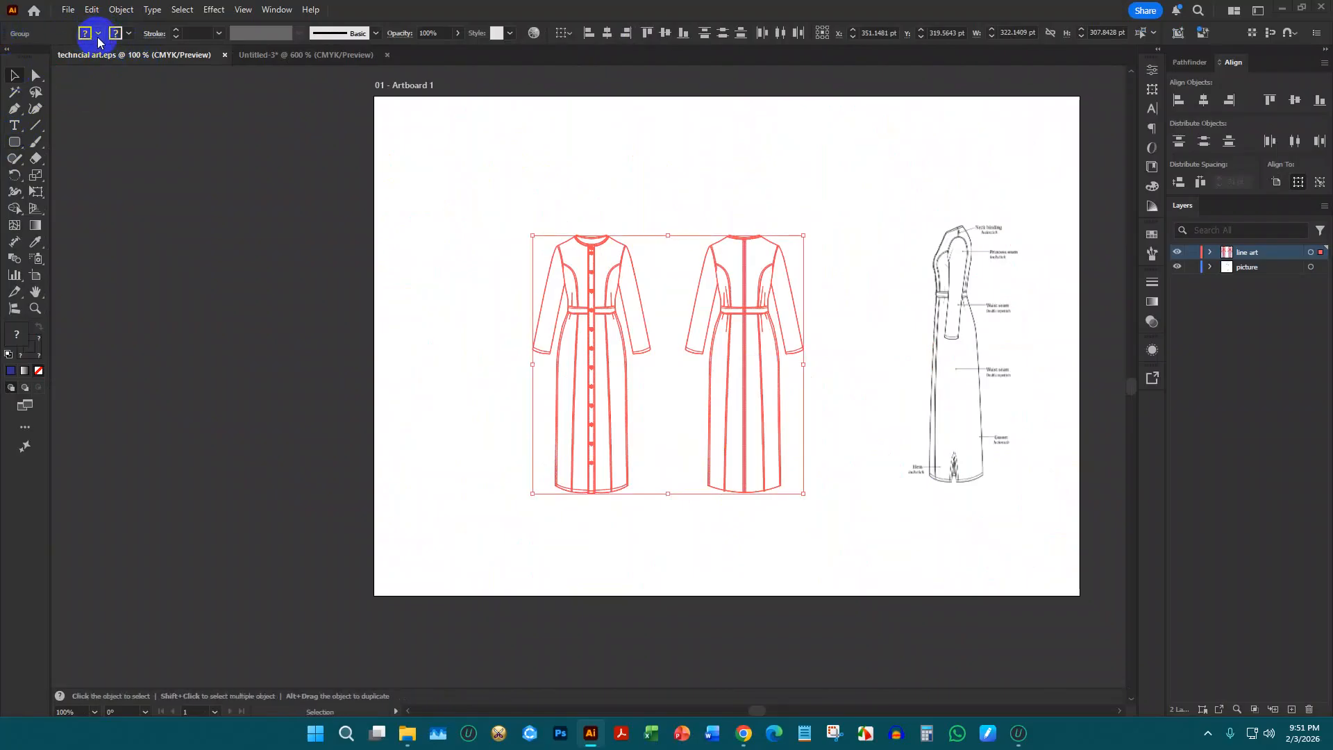
pyautogui.click(118, 109)
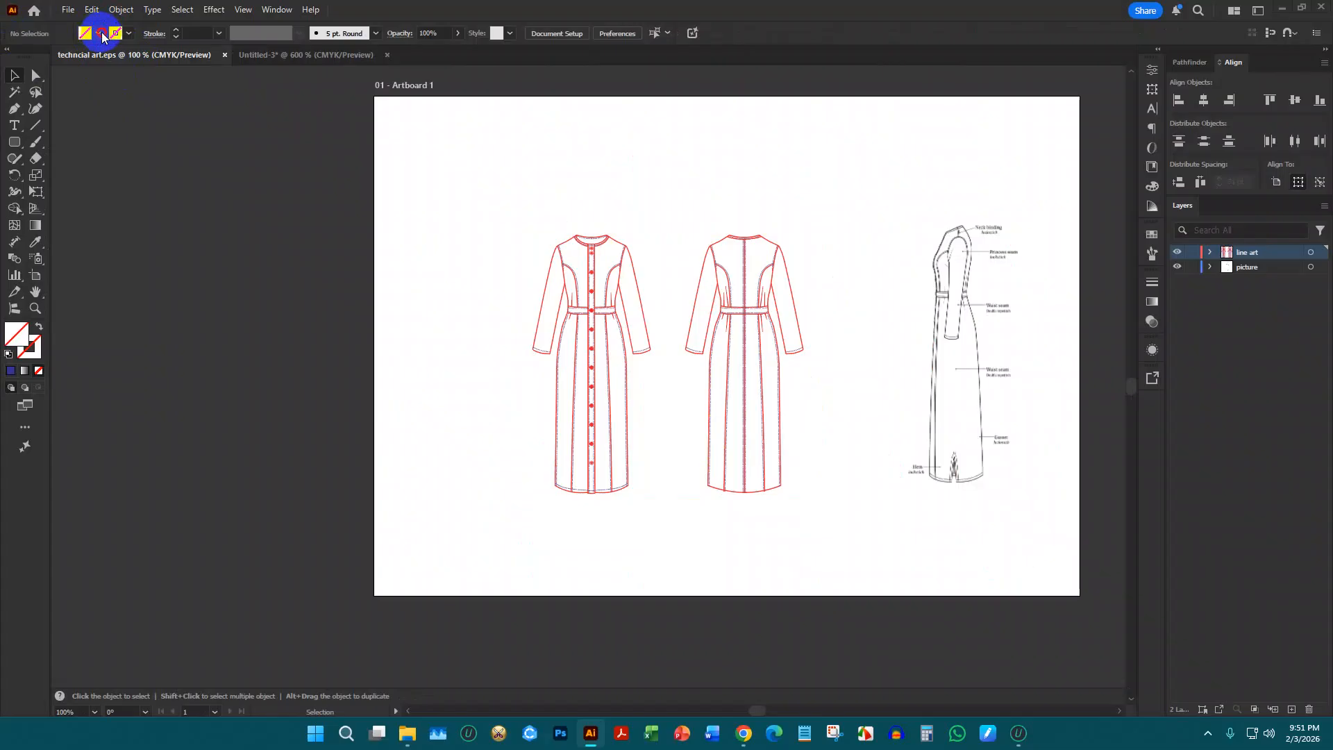
pyautogui.click(308, 55)
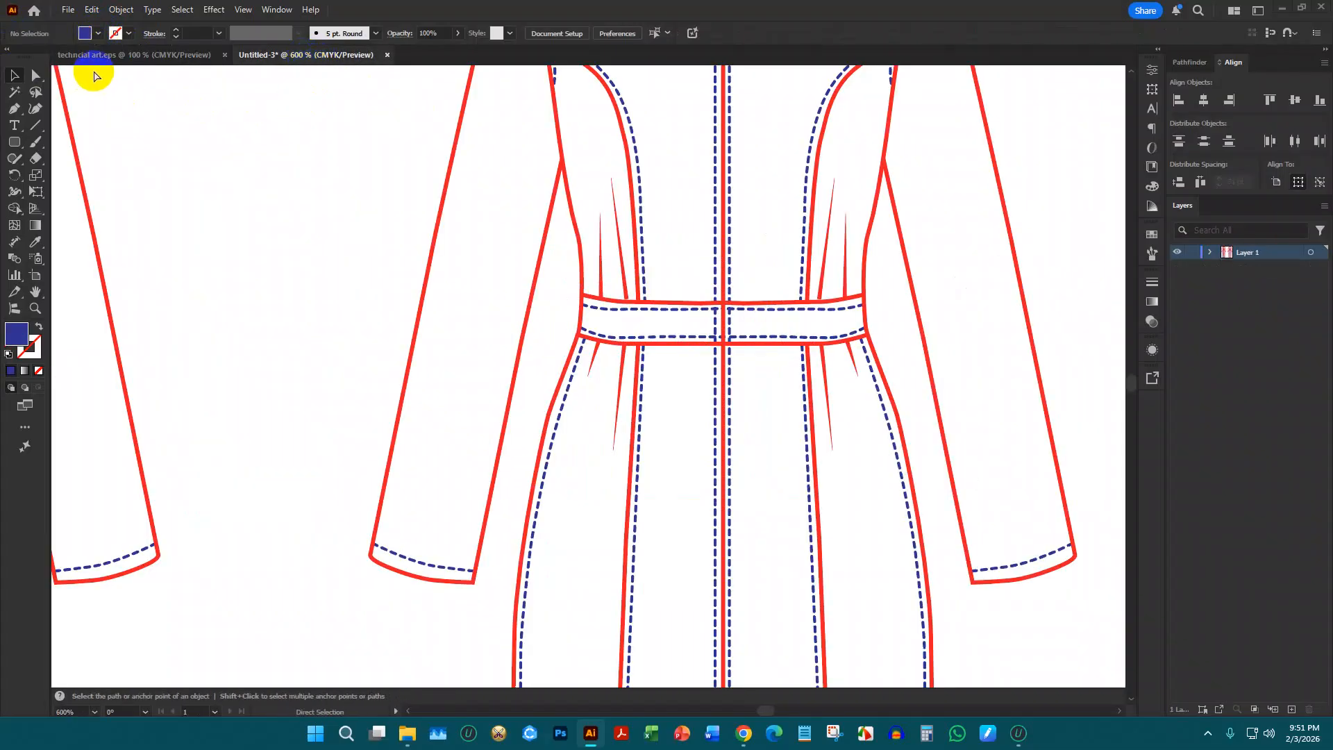
# Save the new document as sAXa.ai on Local Disk (D:) with the Illustrator 2020 version and PDF compatibility
pyautogui.hotkey('ctrl', 's')
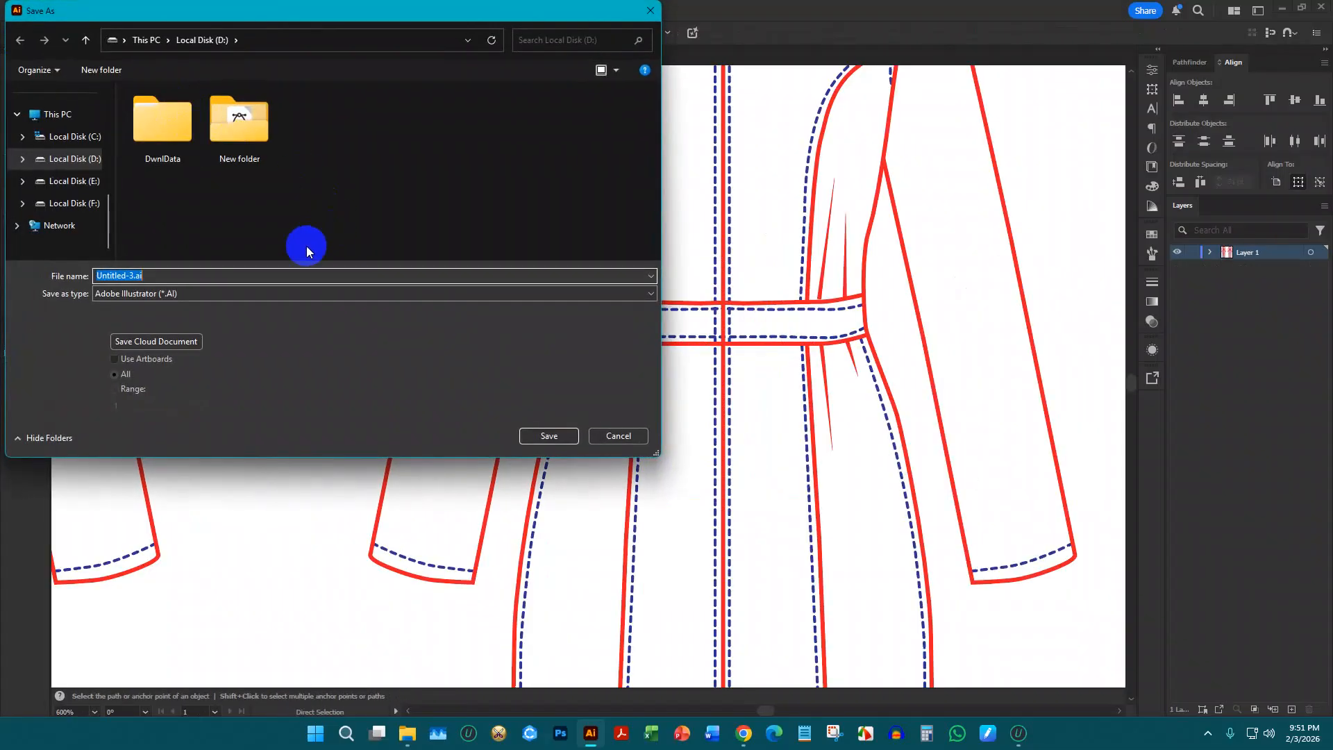
pyautogui.click(556, 436)
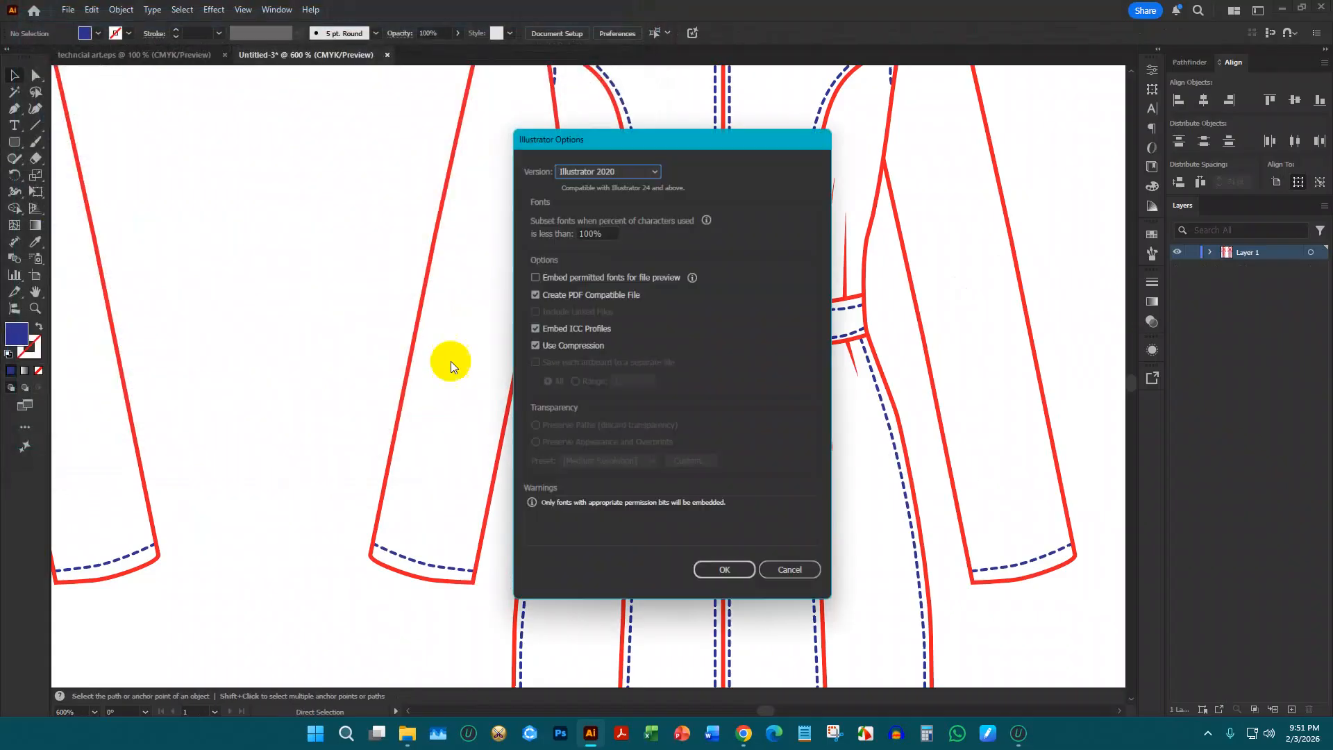
pyautogui.click(715, 575)
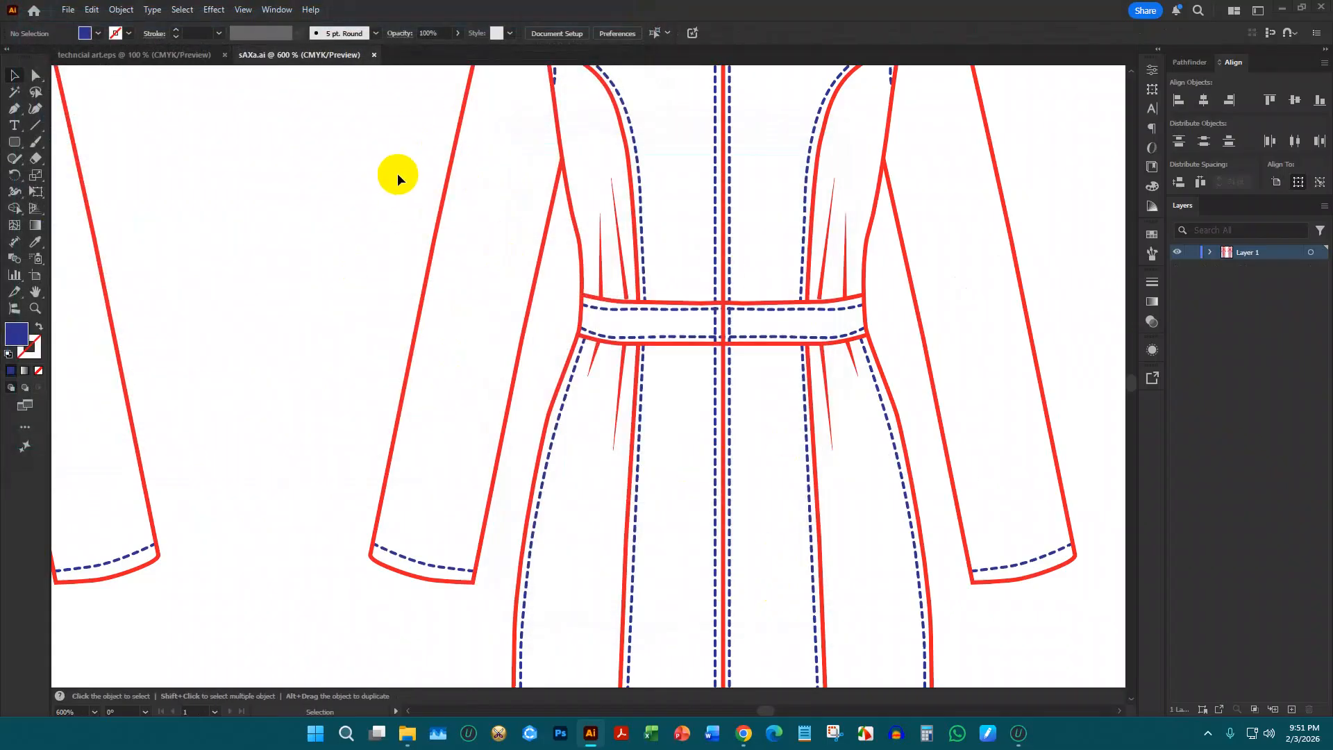
pyautogui.click(177, 55)
pyautogui.click(281, 55)
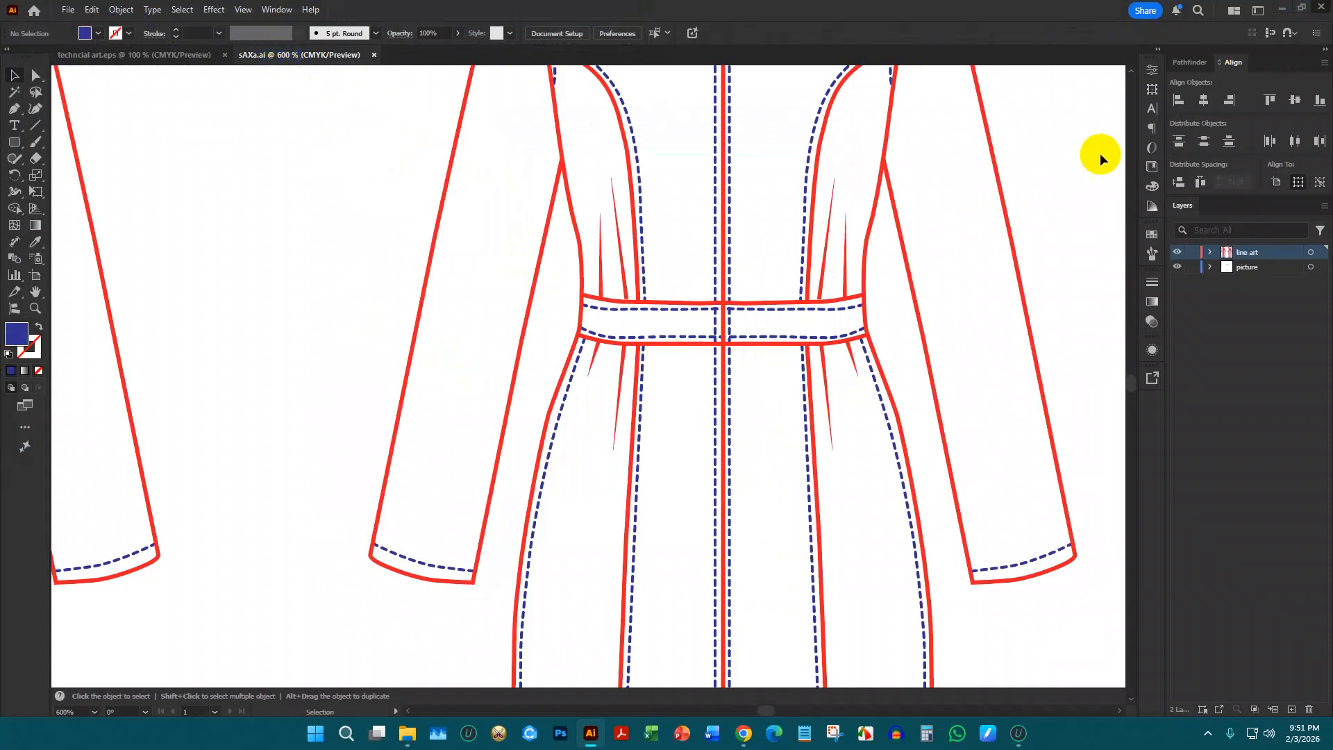
# Switch to File Explorer and open sAXa.ai from Local Disk (D:) in Illustrator
pyautogui.click(1283, 9)
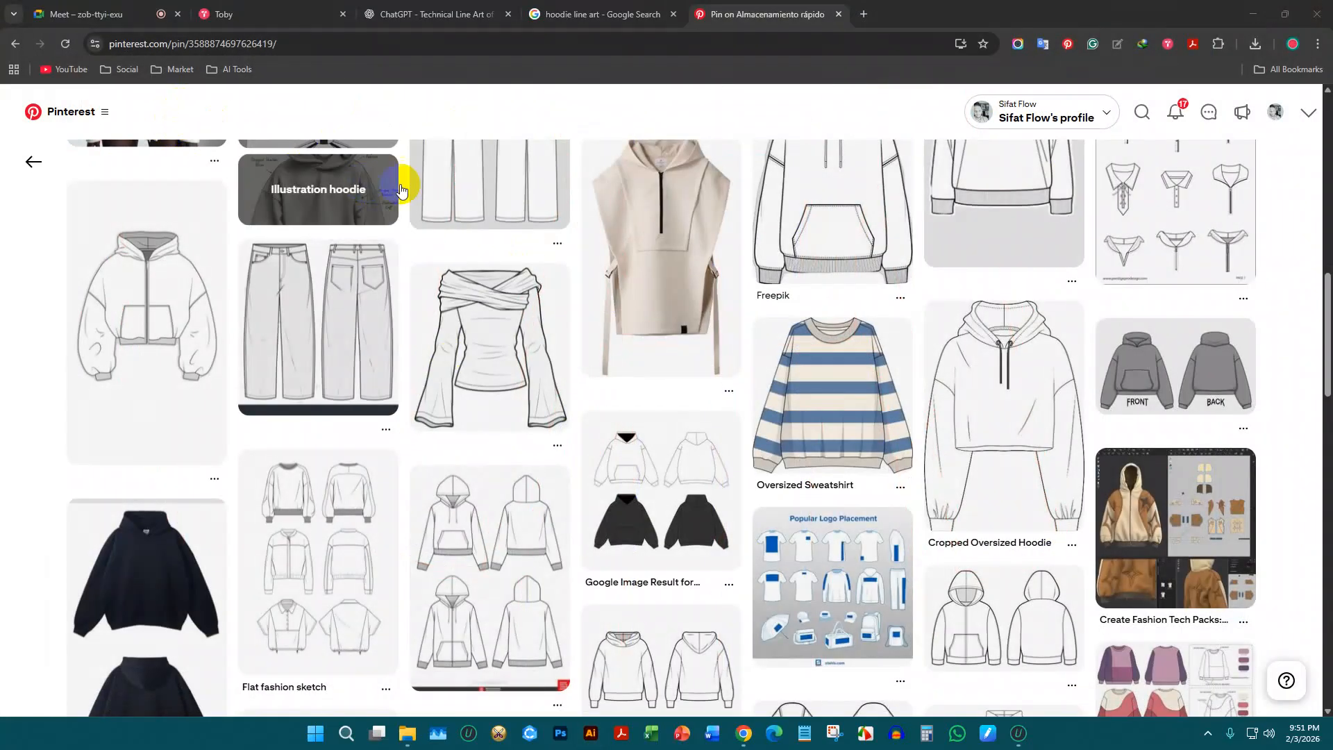
pyautogui.click(407, 733)
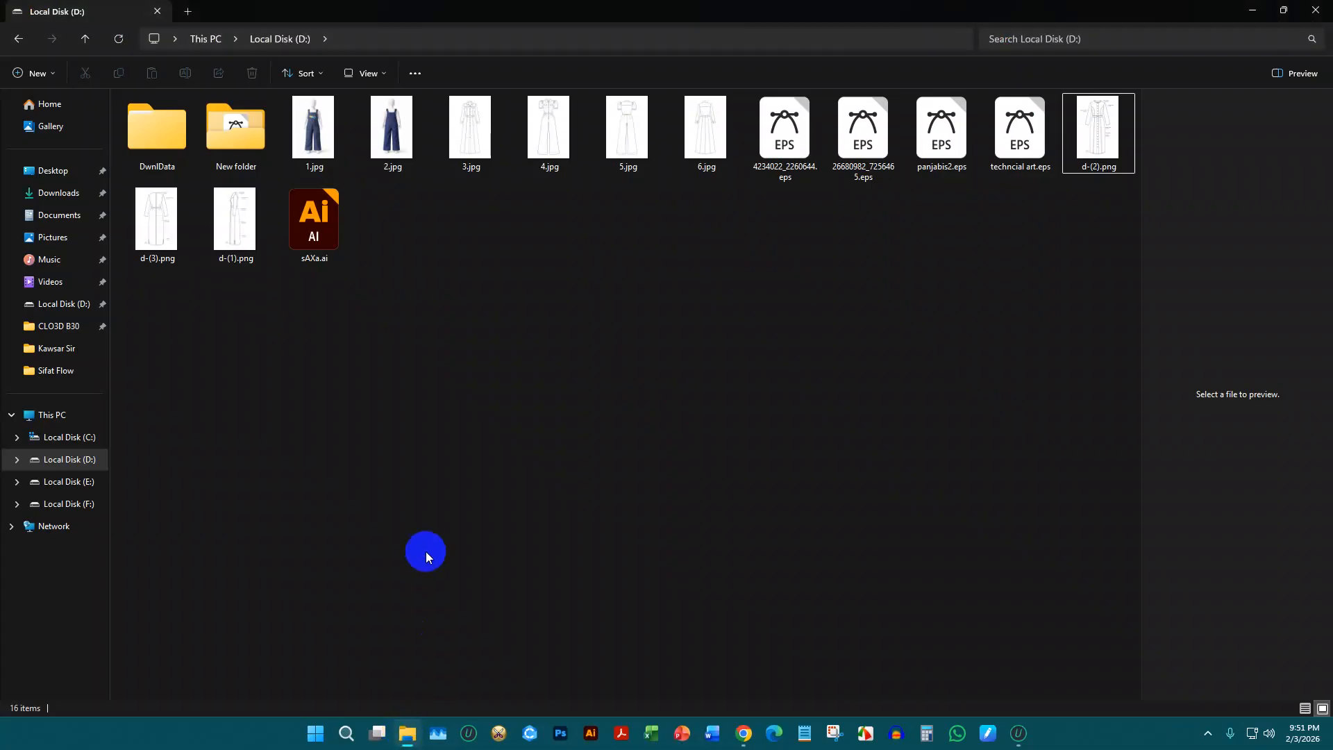
pyautogui.click(321, 222)
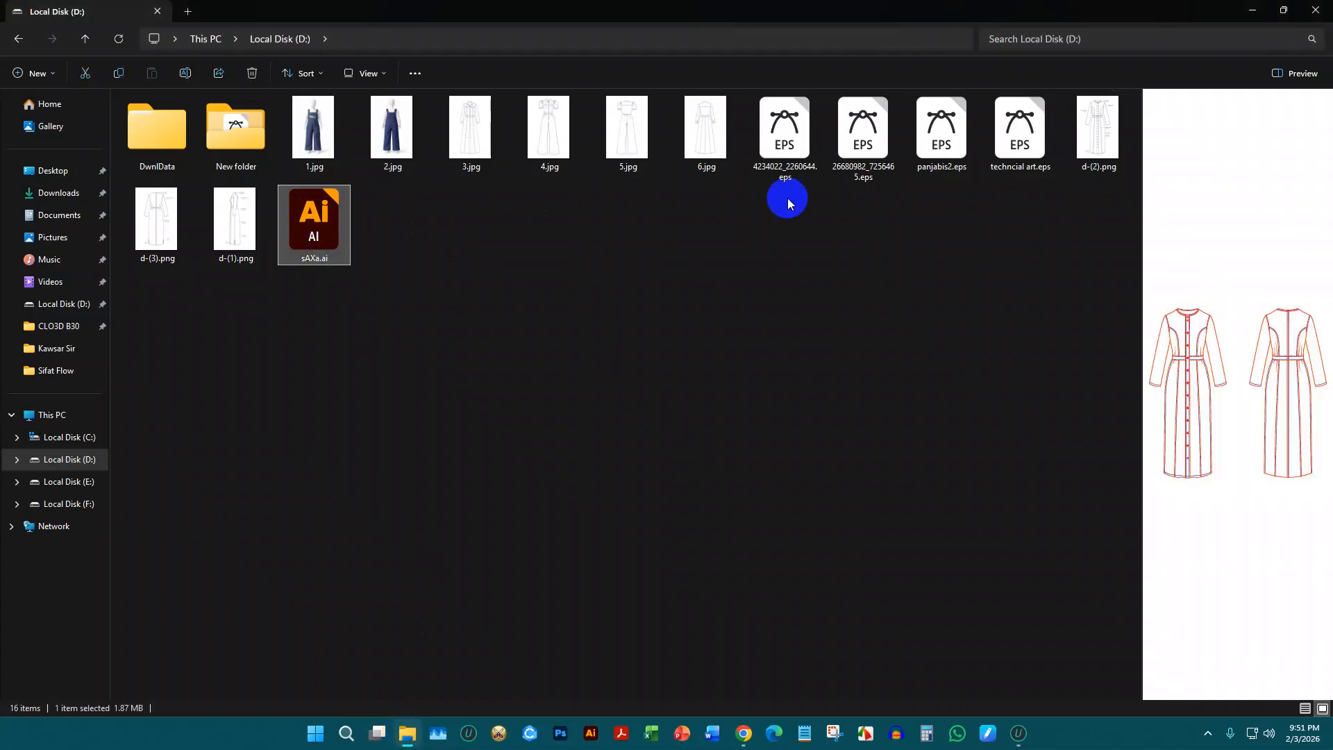
pyautogui.click(341, 221)
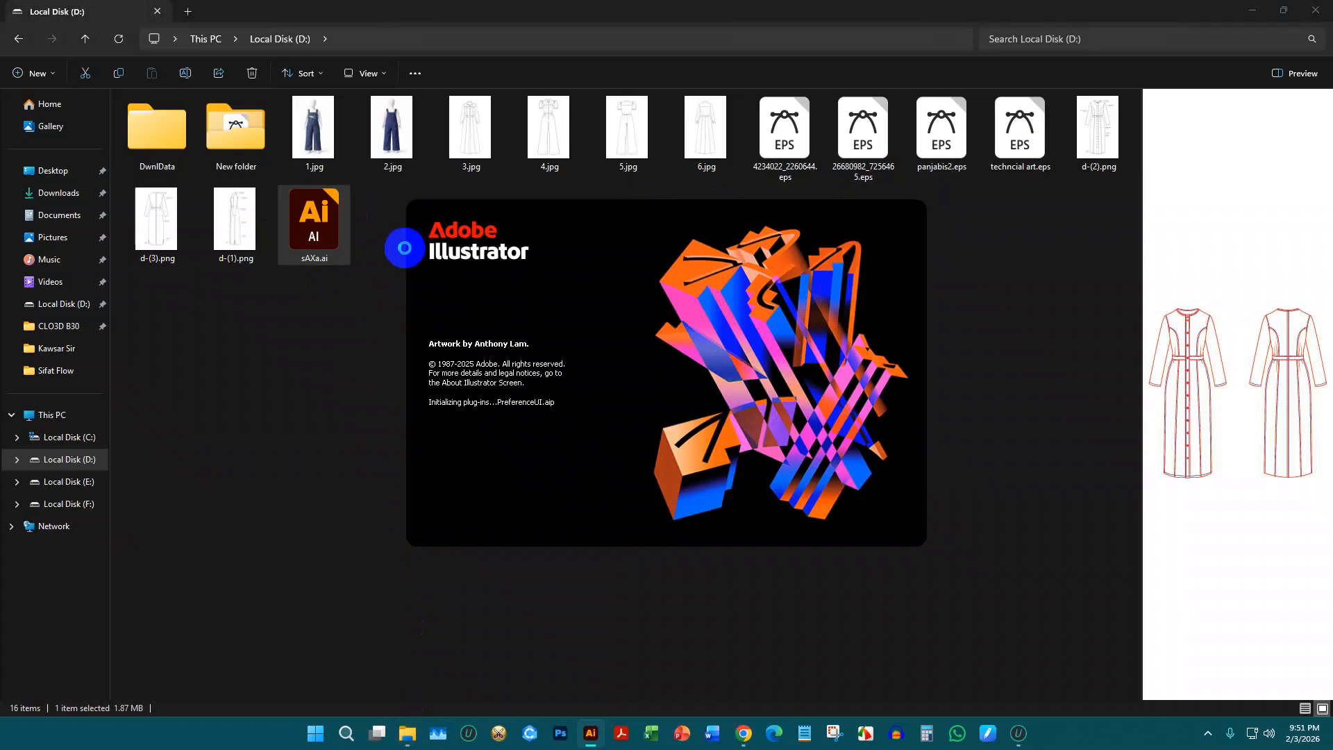
# Switch to Chrome and close the hoodie line art search tab and the Pinterest tab
pyautogui.moveTo(744, 733)
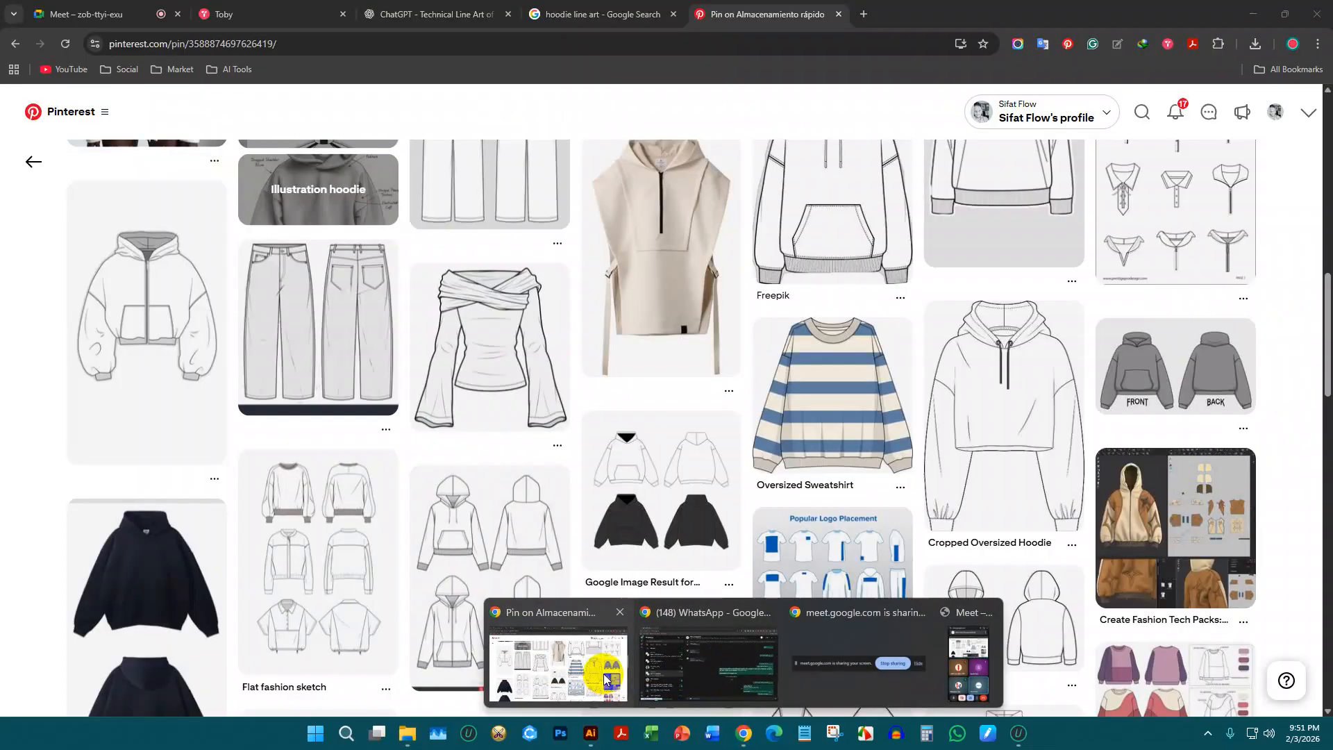
pyautogui.click(599, 668)
pyautogui.click(651, 14)
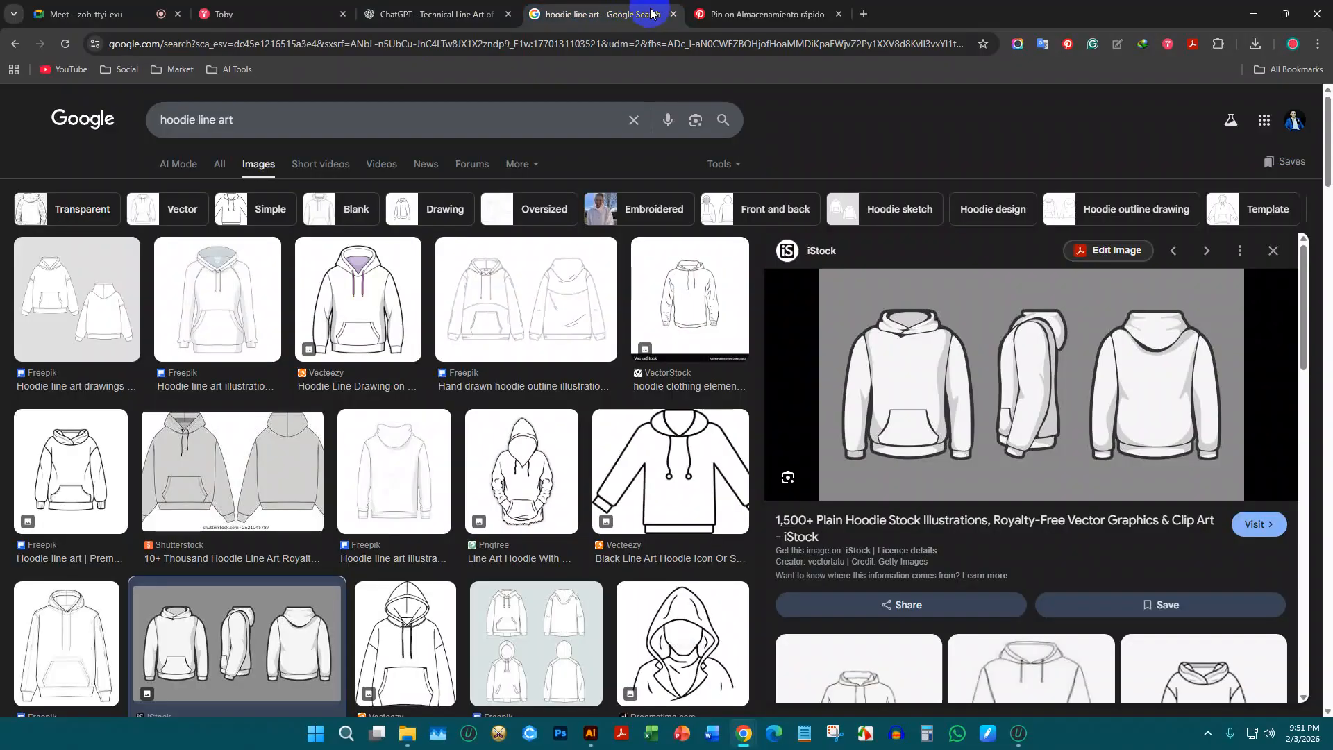
pyautogui.click(672, 14)
pyautogui.click(672, 13)
pyautogui.click(179, 14)
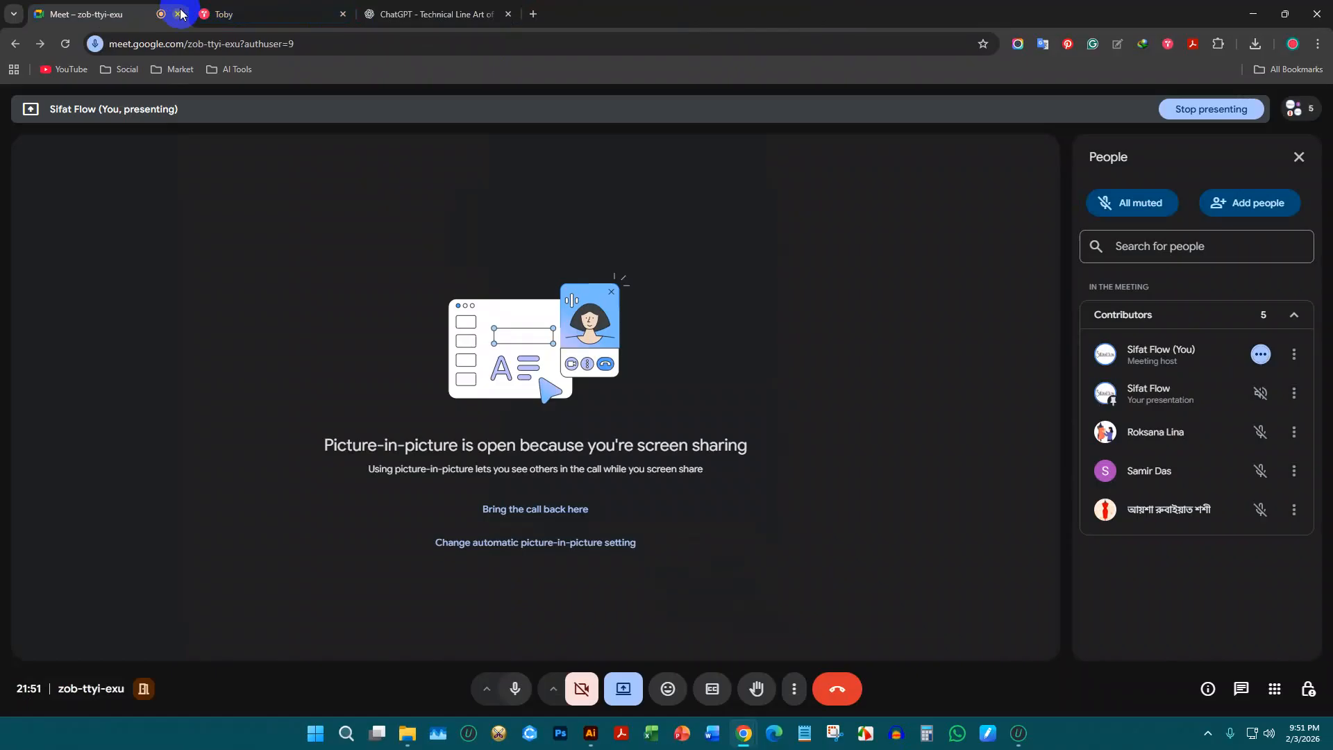
pyautogui.click(1019, 732)
pyautogui.click(854, 221)
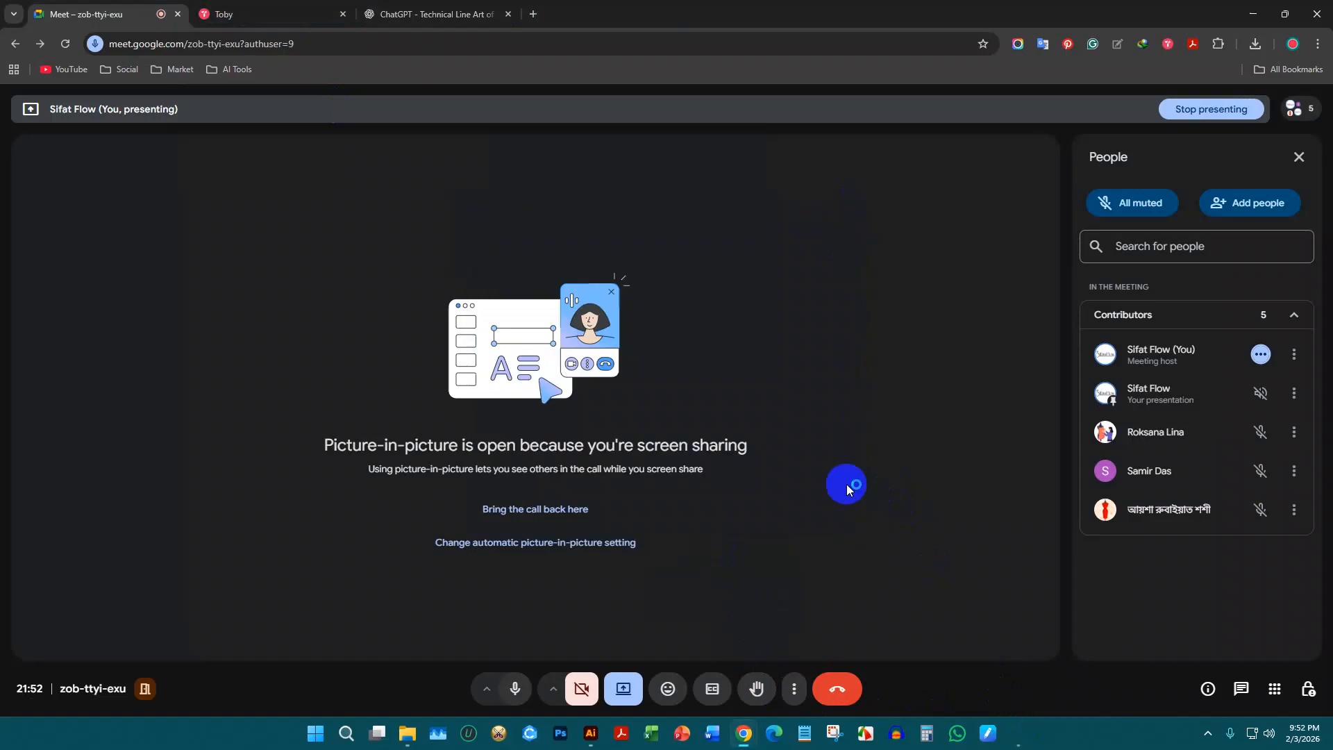
# Switch to Illustrator and, with nothing selected, set the fill color to light pink
pyautogui.click(590, 733)
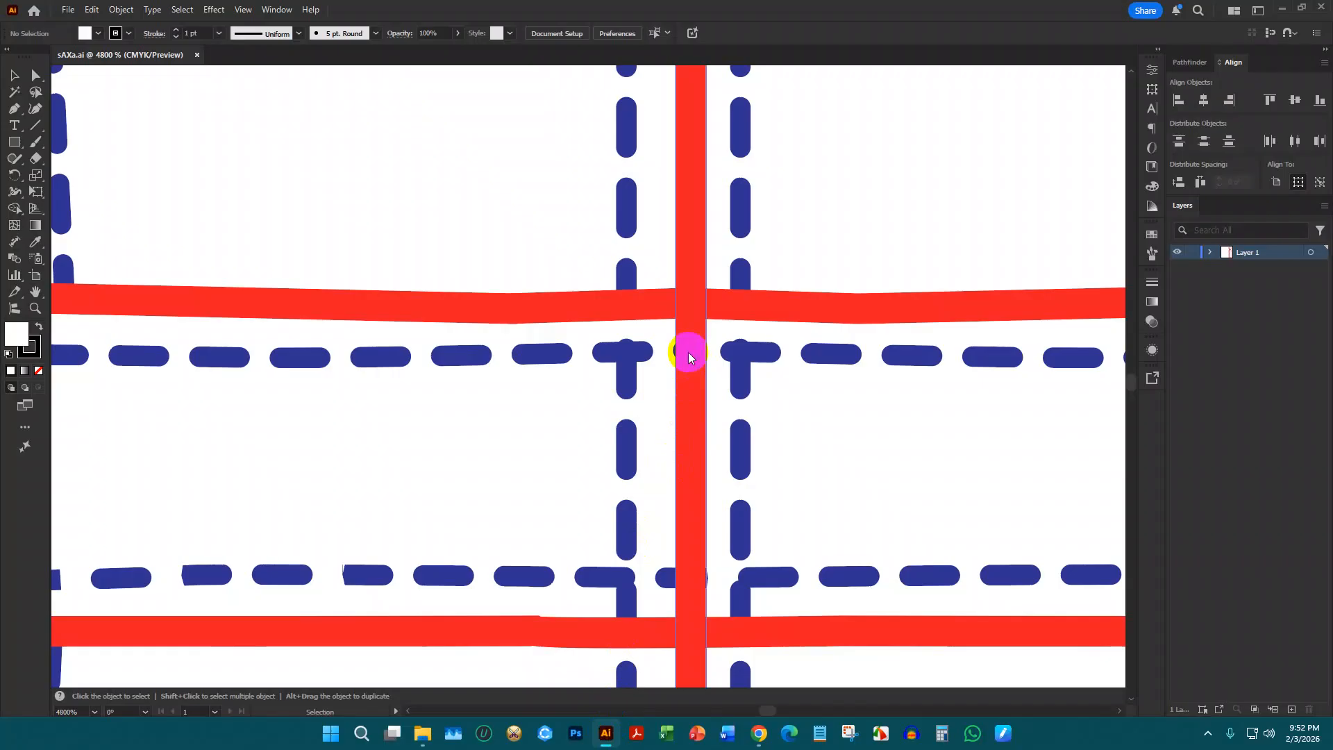
pyautogui.click(620, 389)
pyautogui.hotkey('ctrl', 'shift', 'a')
pyautogui.click(98, 33)
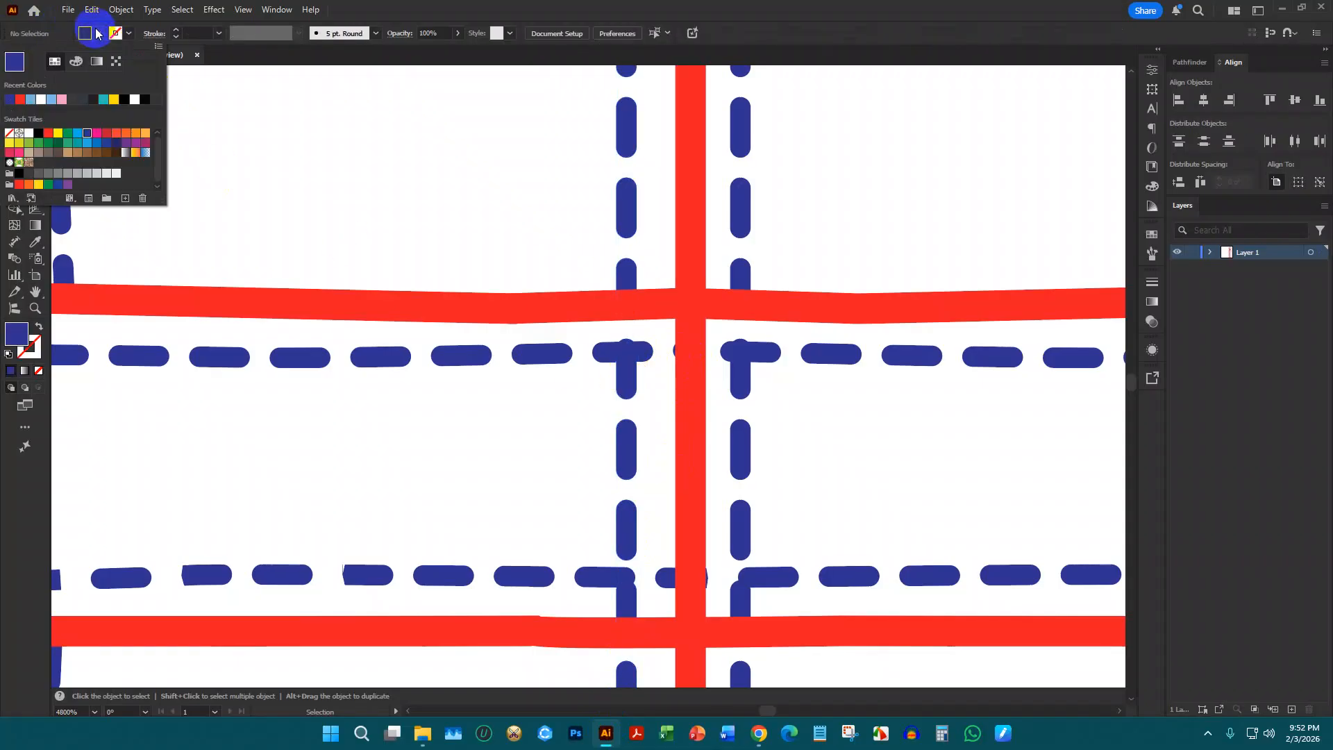
pyautogui.click(61, 103)
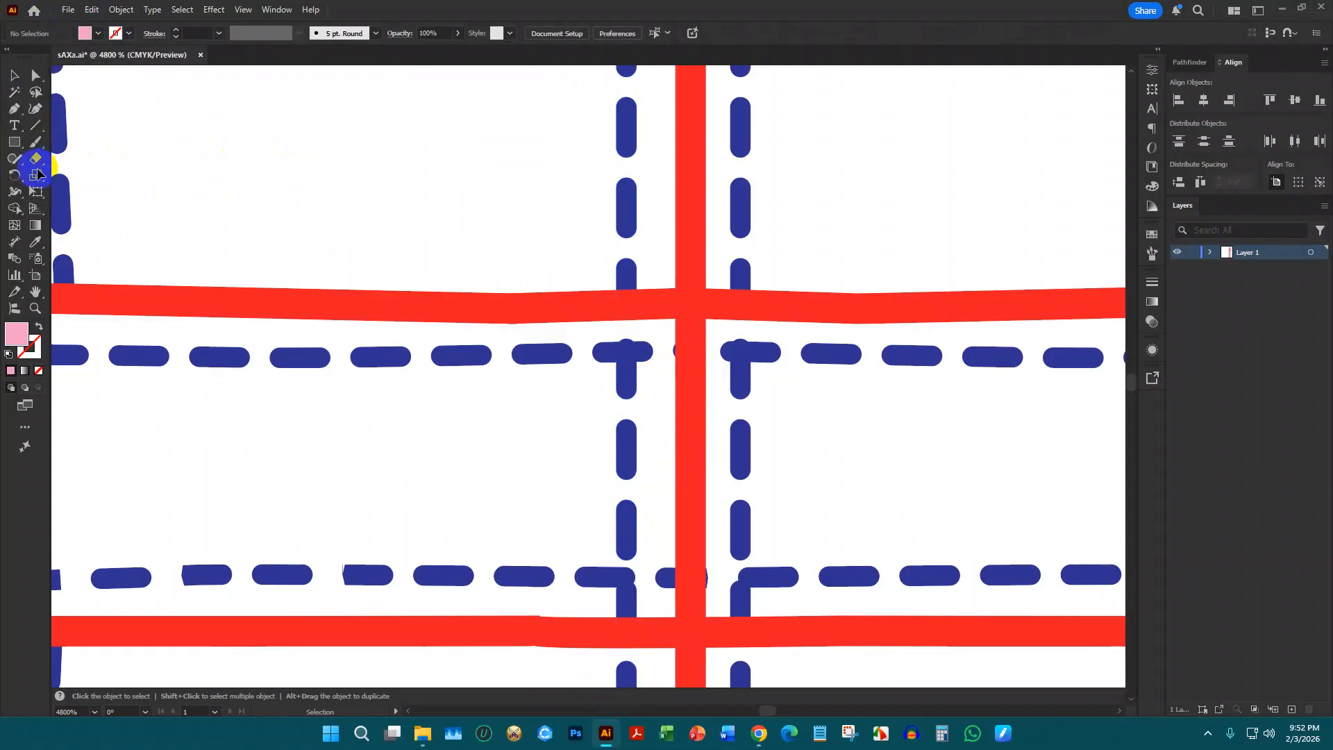
# Draw a pink rectangle about 5.02 by 7.26 pt over the center seam stitches inside the back dress's waistband
pyautogui.click(14, 142)
pyautogui.scroll(-3, 443, 262)
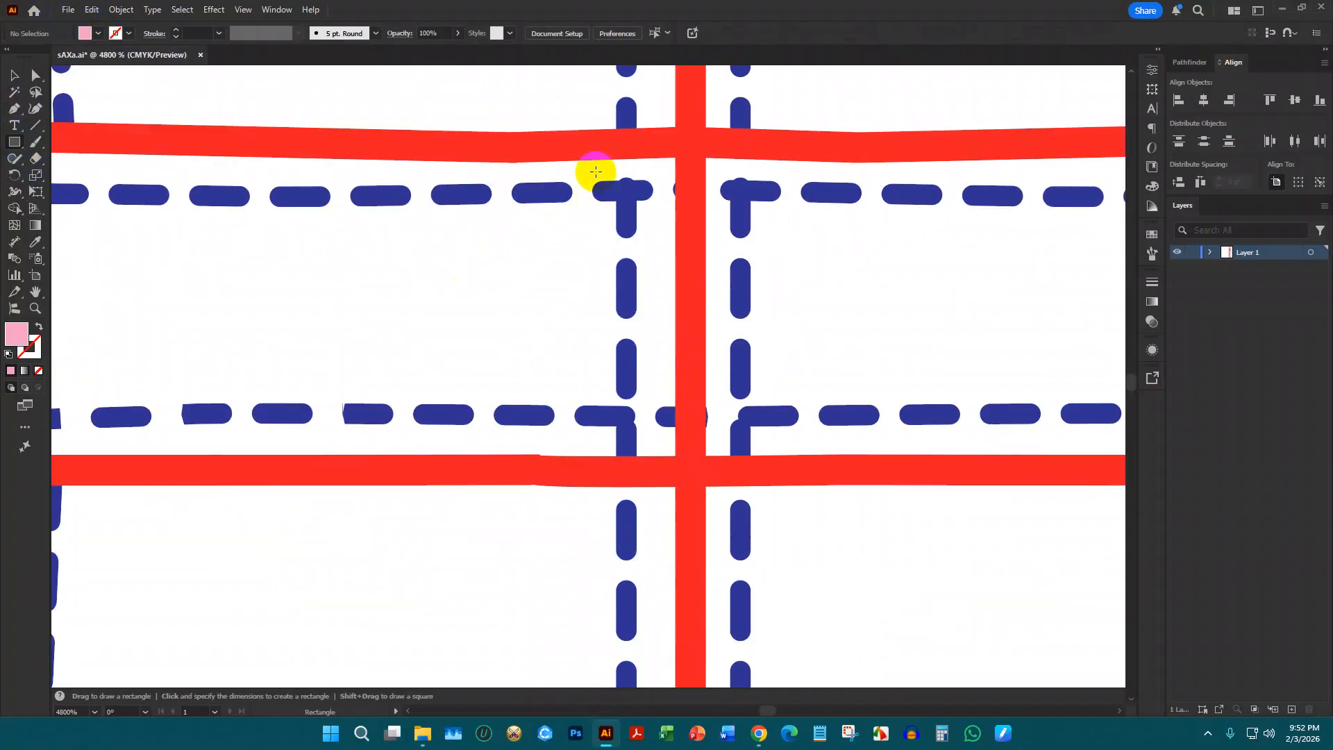
pyautogui.moveTo(603, 163); pyautogui.dragTo(805, 452)
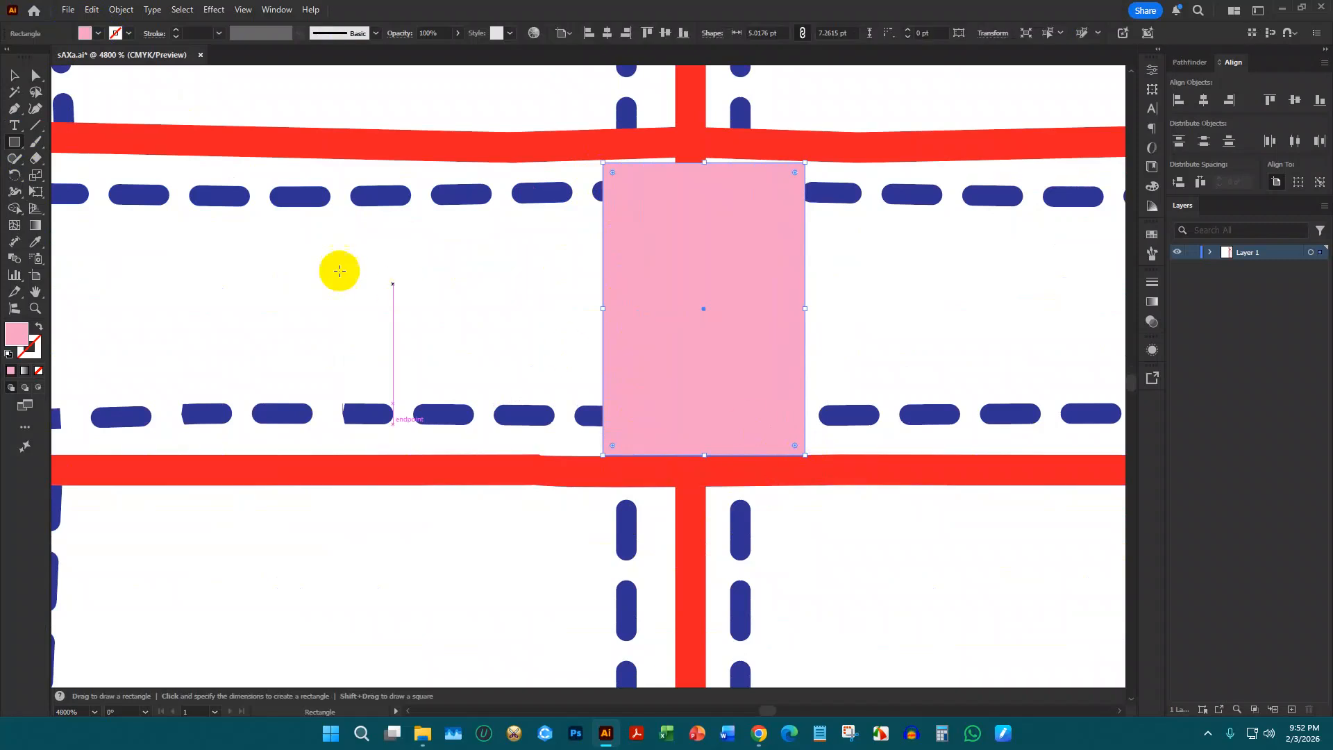
# Select the two vertical center stitch rows with the pink rectangle and remove the rectangle's area around the stitches using Shape Builder
pyautogui.click(14, 74)
pyautogui.scroll(4, 456, 139)
pyautogui.keyDown('shift'); pyautogui.click(623, 162); pyautogui.keyUp('shift')
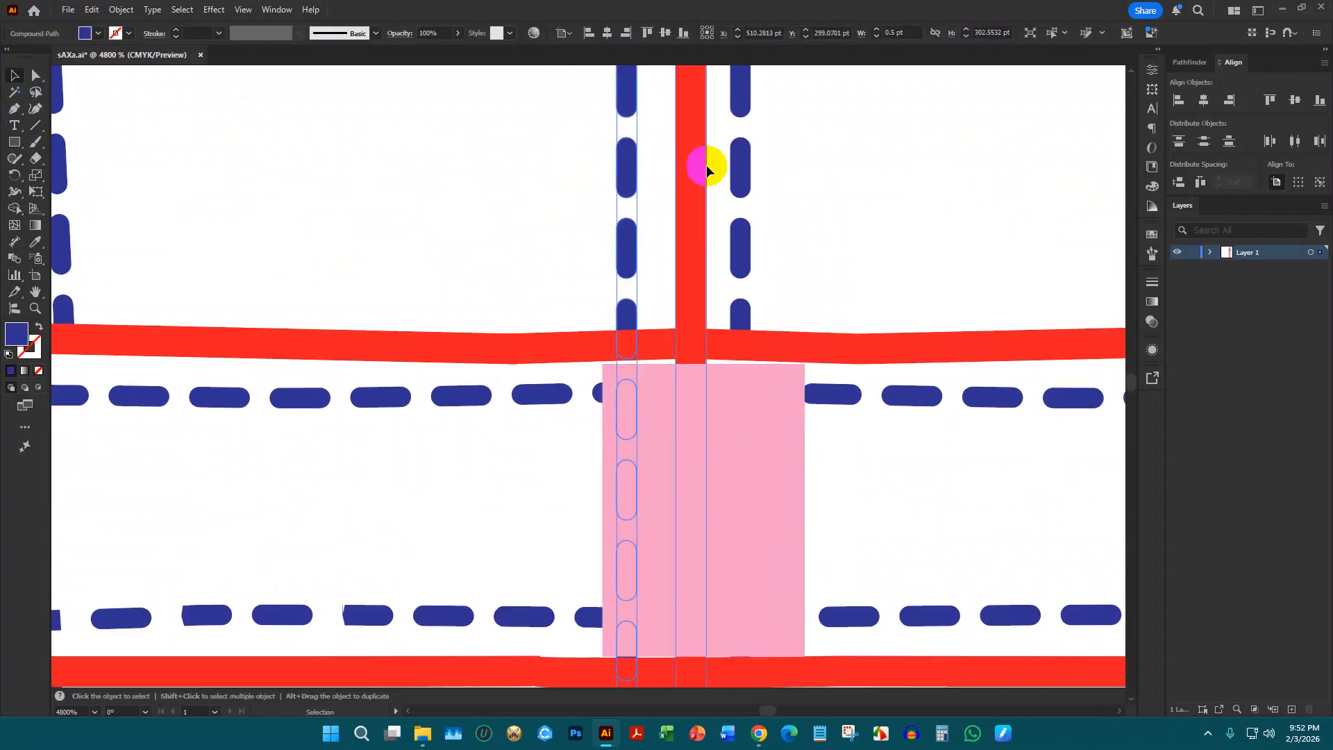
pyautogui.keyDown('shift'); pyautogui.click(732, 164); pyautogui.keyUp('shift')
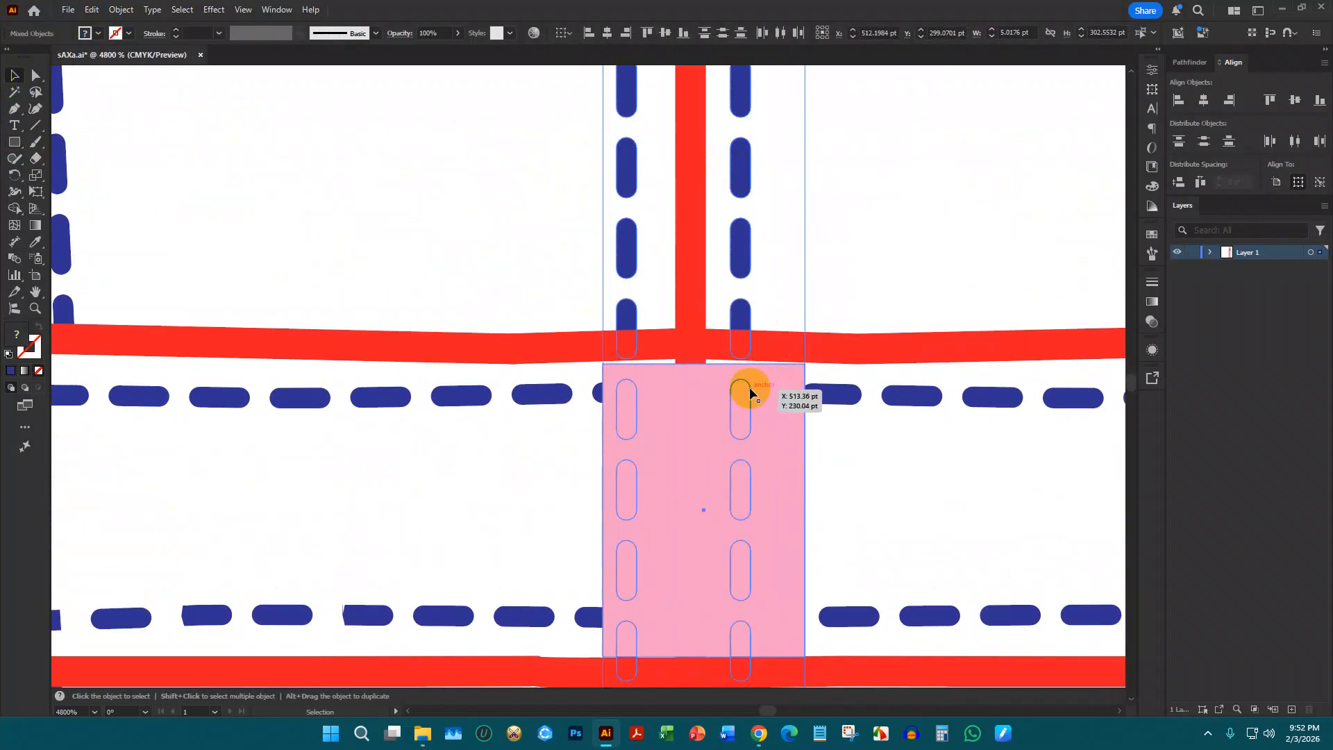
pyautogui.hotkey('shift', 'm')
pyautogui.scroll(-3, 740, 389)
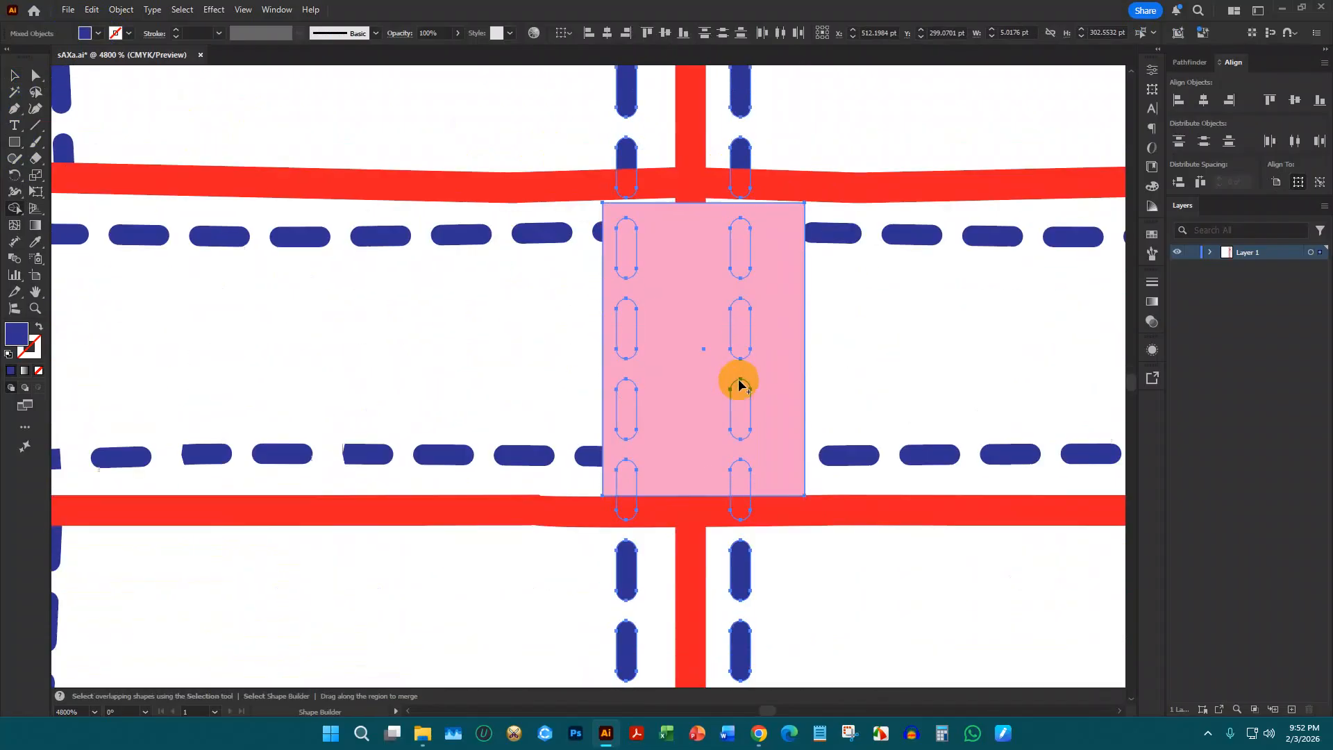
pyautogui.keyDown('alt'); pyautogui.click(775, 331); pyautogui.keyUp('alt')
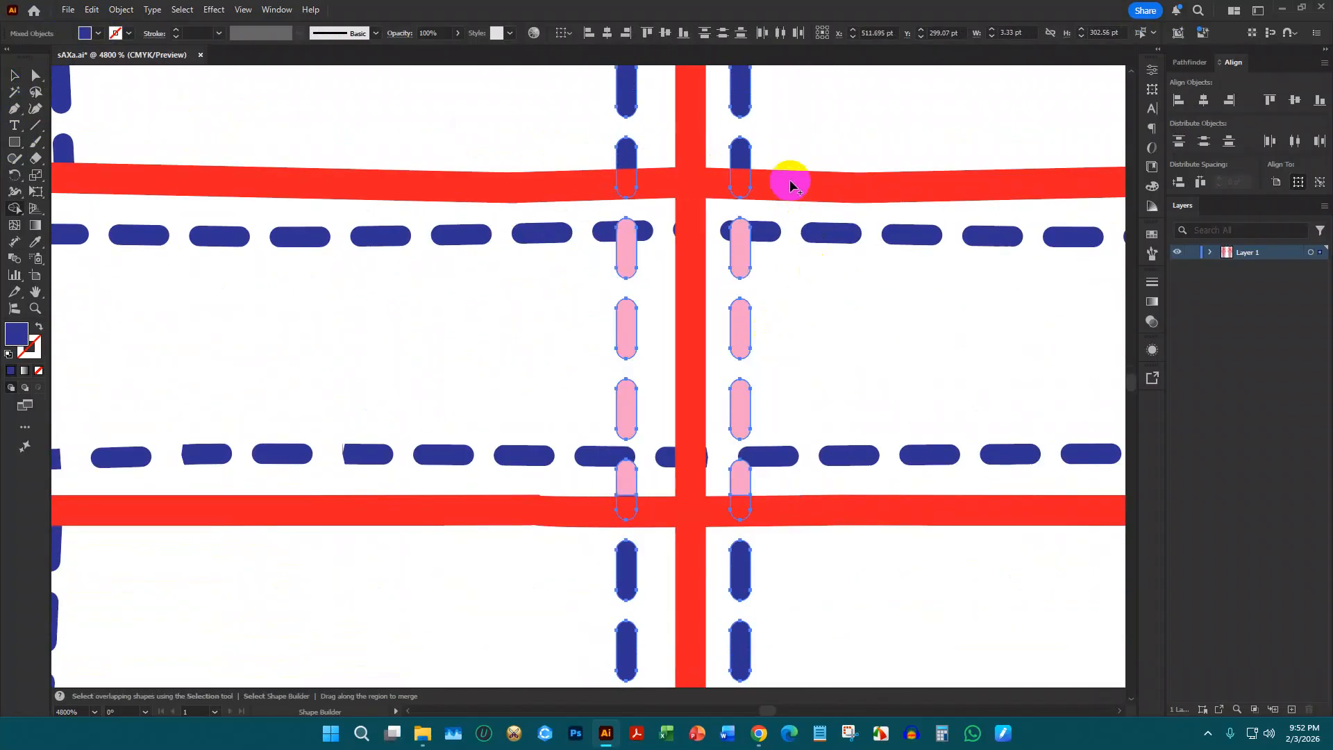
# Remove the pink vertical stitch pieces and their cut ends at the lower waistband edge with Shape Builder, leaving nothing selected
pyautogui.keyDown('alt'); pyautogui.click(736, 237); pyautogui.keyUp('alt')
pyautogui.keyDown('alt'); pyautogui.click(741, 316); pyautogui.keyUp('alt')
pyautogui.keyDown('alt'); pyautogui.click(738, 396); pyautogui.keyUp('alt')
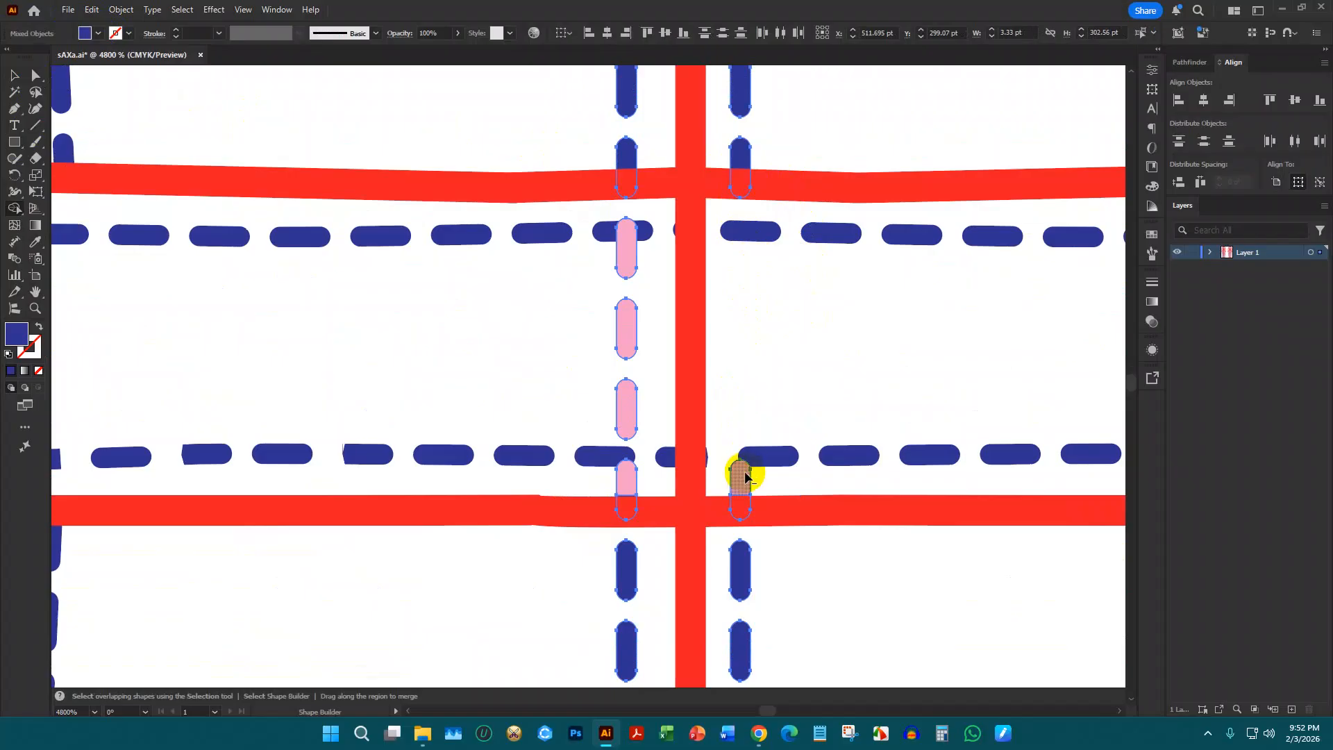
pyautogui.keyDown('alt'); pyautogui.click(742, 477); pyautogui.keyUp('alt')
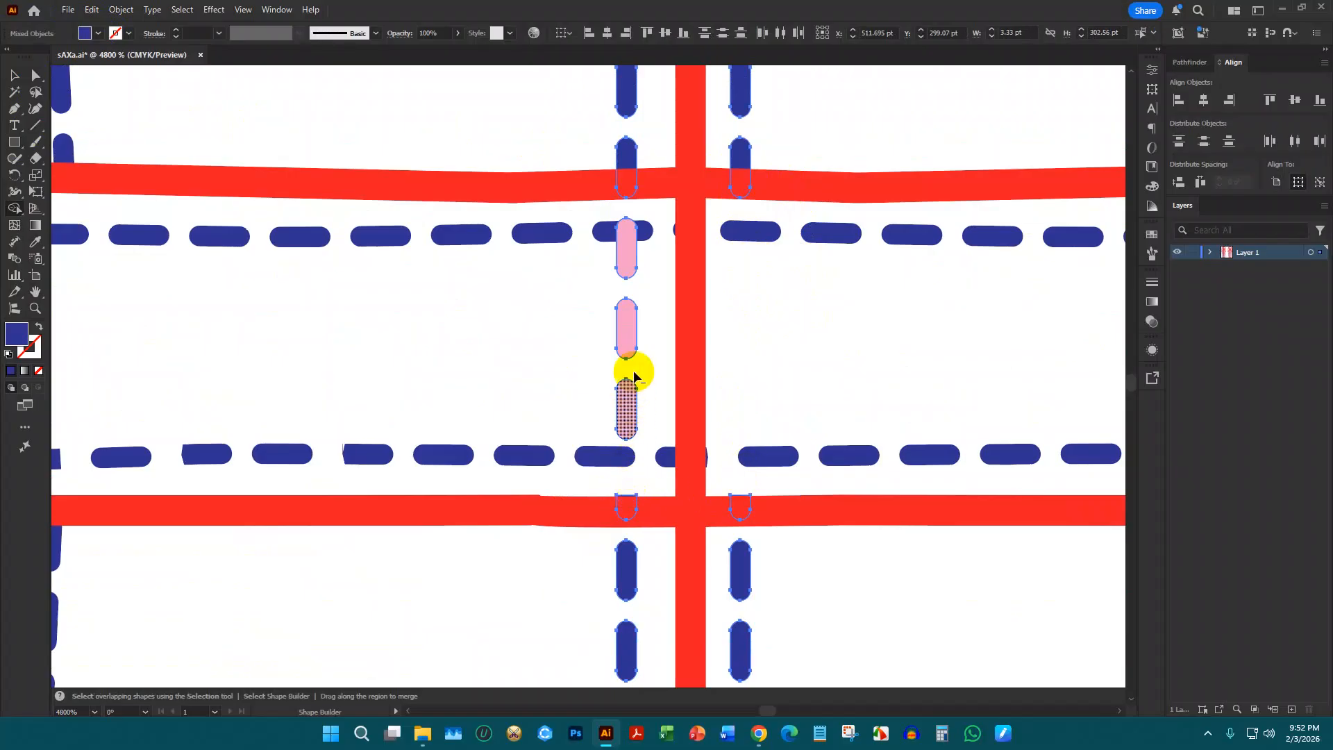
pyautogui.keyDown('alt'); pyautogui.click(629, 262); pyautogui.keyUp('alt')
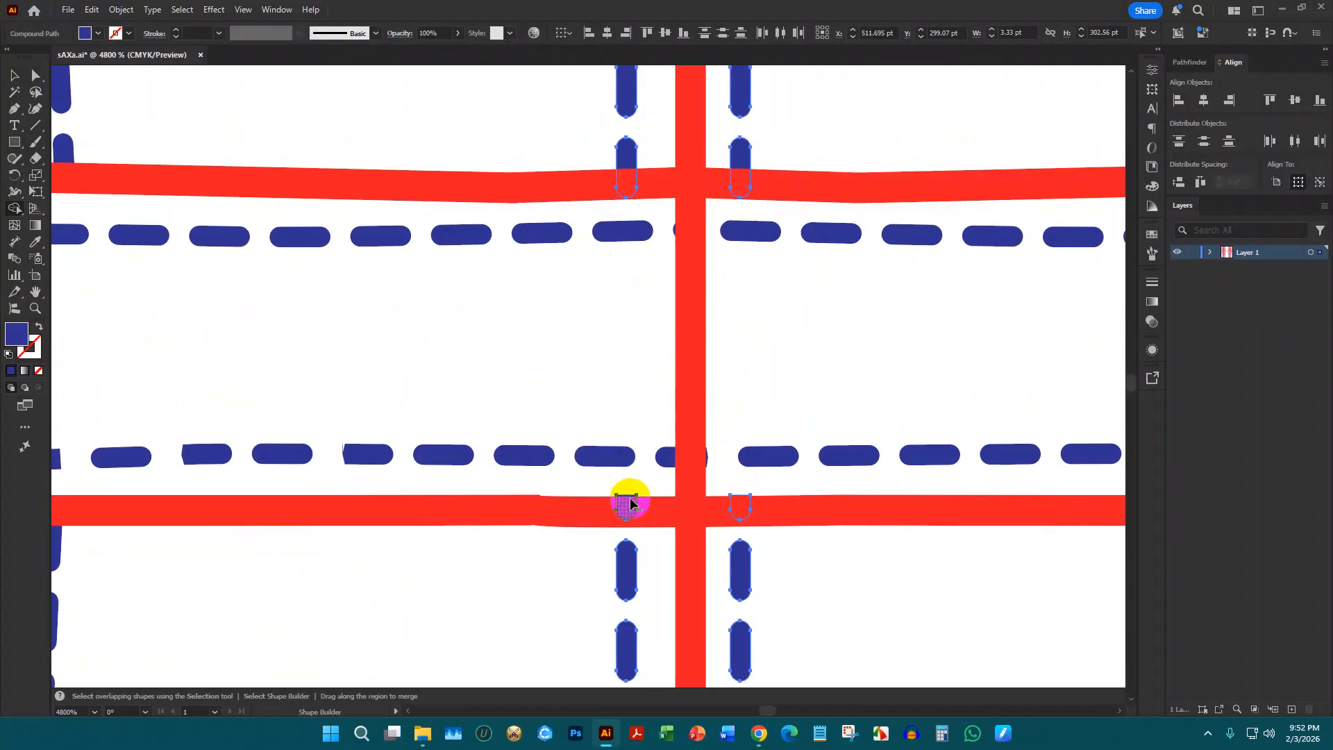
pyautogui.keyDown('alt'); pyautogui.click(629, 503); pyautogui.keyUp('alt')
pyautogui.keyDown('alt'); pyautogui.click(744, 506); pyautogui.keyUp('alt')
pyautogui.scroll(-4, 611, 222)
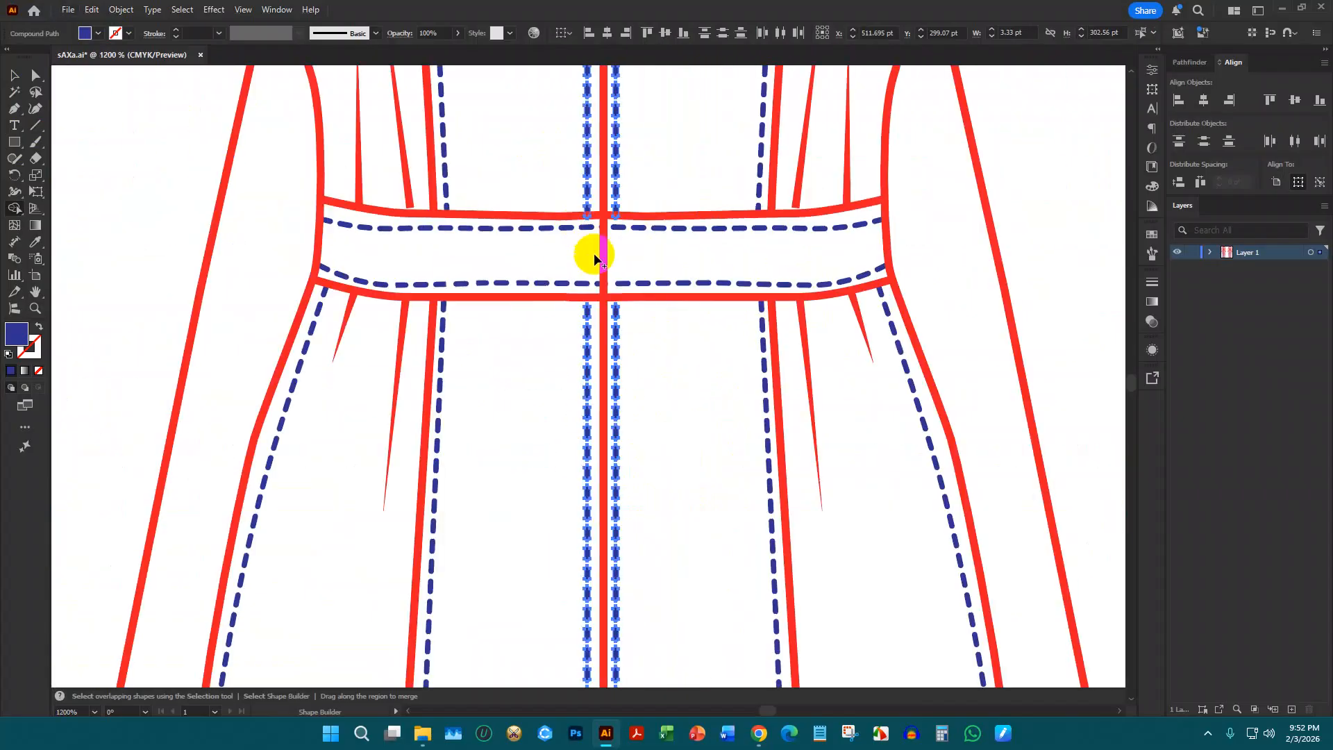
pyautogui.scroll(1, 486, 222)
pyautogui.click(15, 75)
pyautogui.click(159, 176)
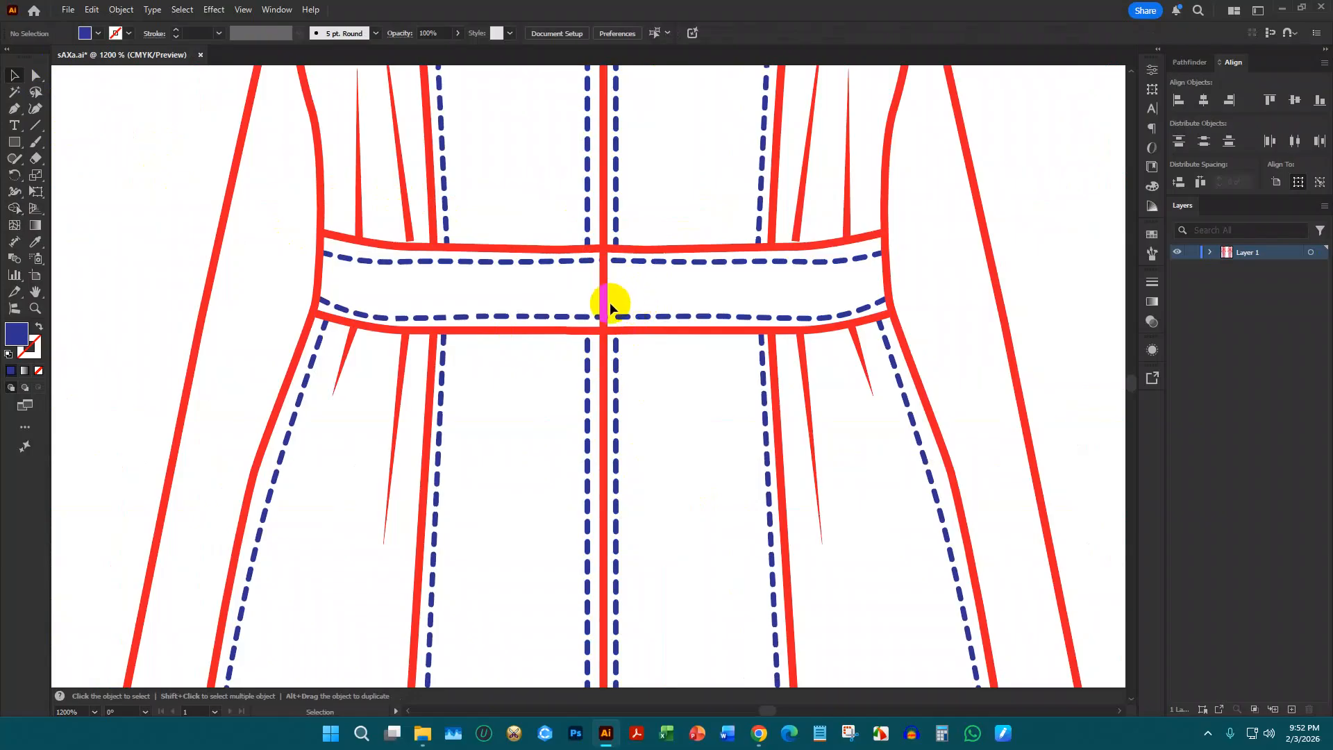
# Select all red outlines of the front and back dresses with the Magic Wand and fill them with black
pyautogui.scroll(-2, 604, 289)
pyautogui.scroll(2, 539, 262)
pyautogui.scroll(-2, 790, 338)
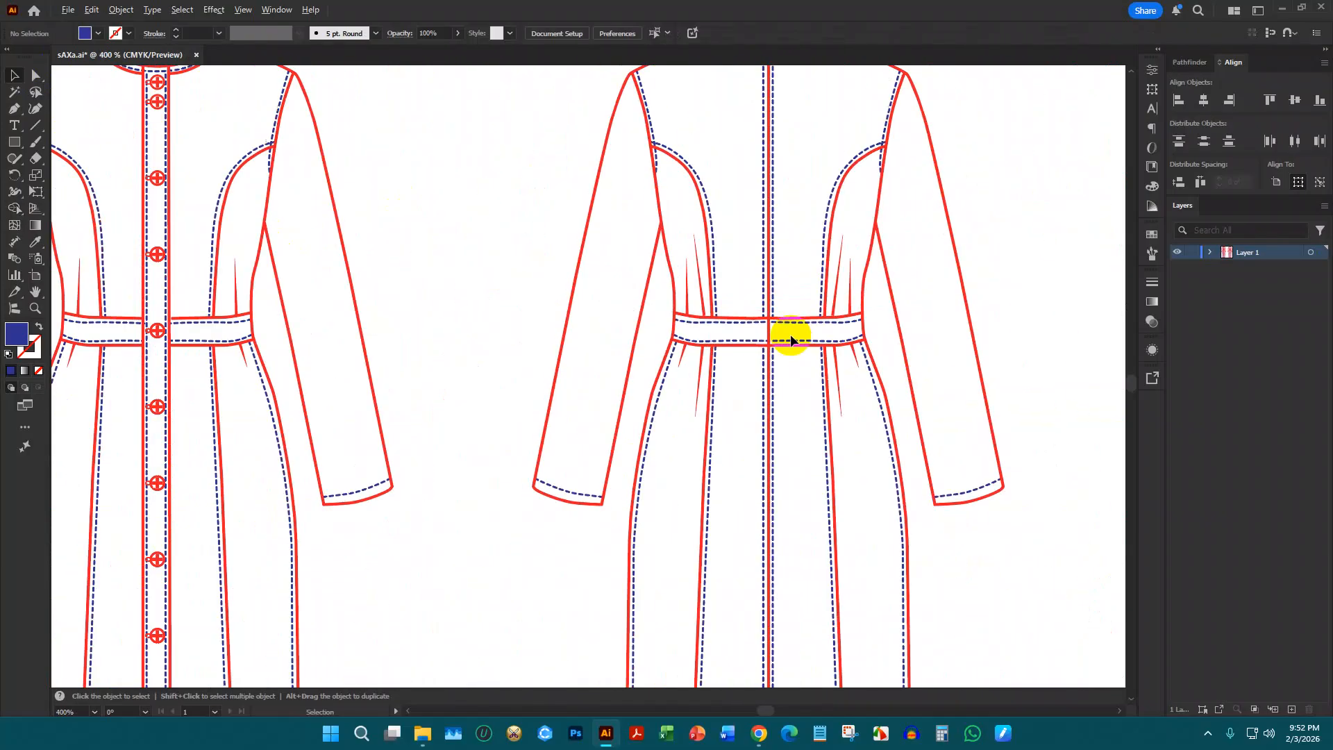
pyautogui.scroll(-1, 793, 328)
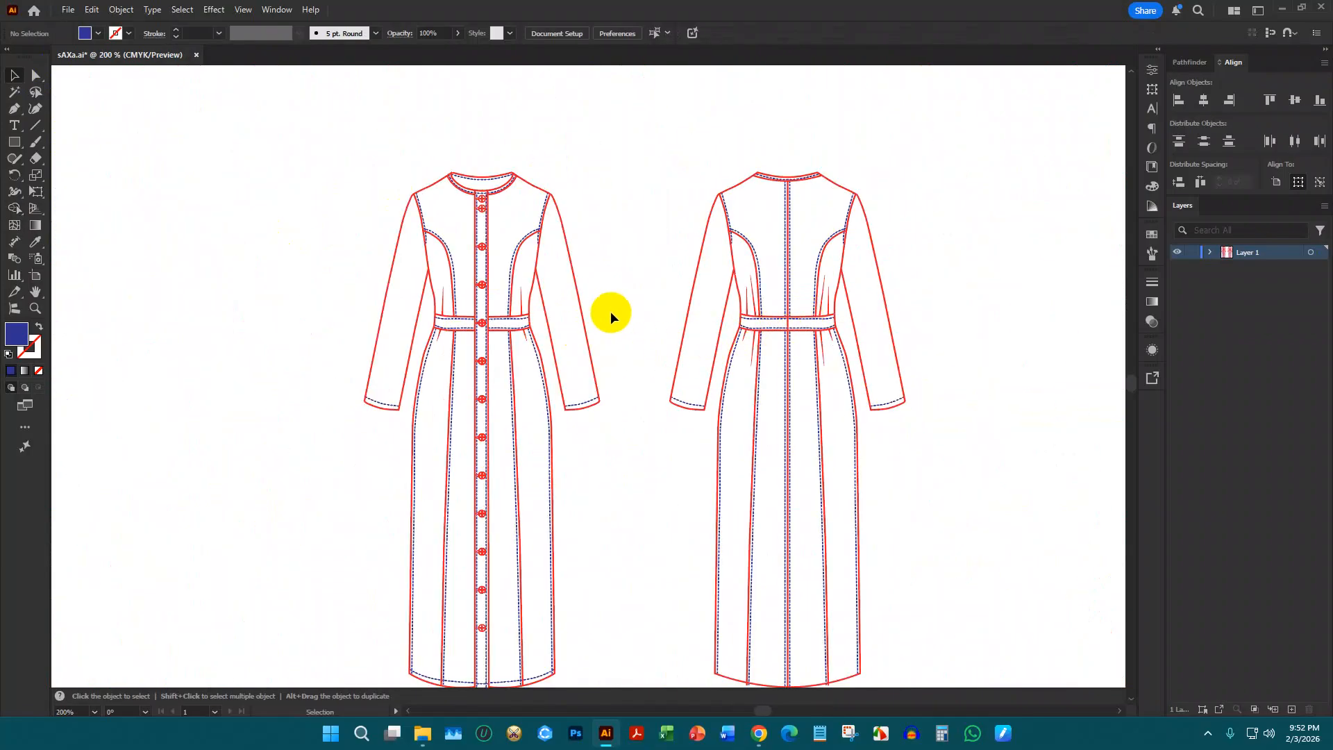
pyautogui.scroll(-1, 611, 311)
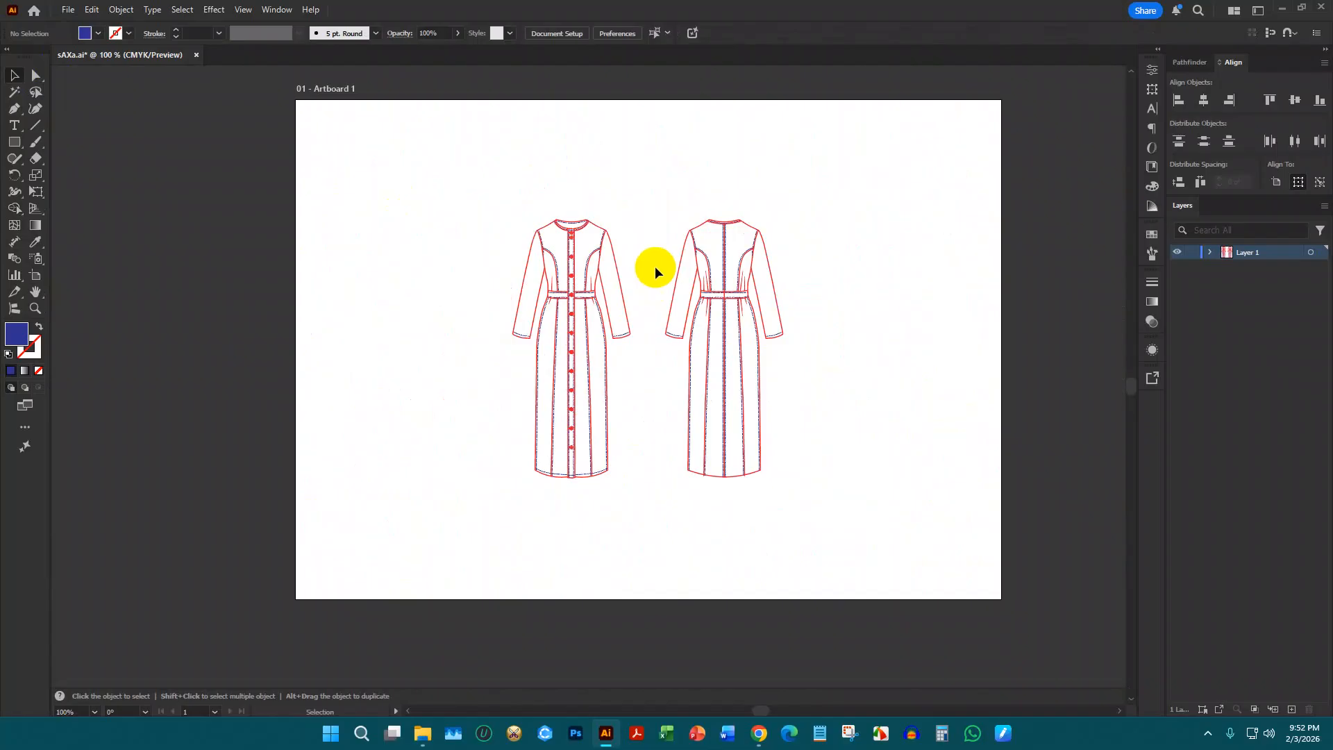
pyautogui.click(14, 92)
pyautogui.scroll(3, 715, 253)
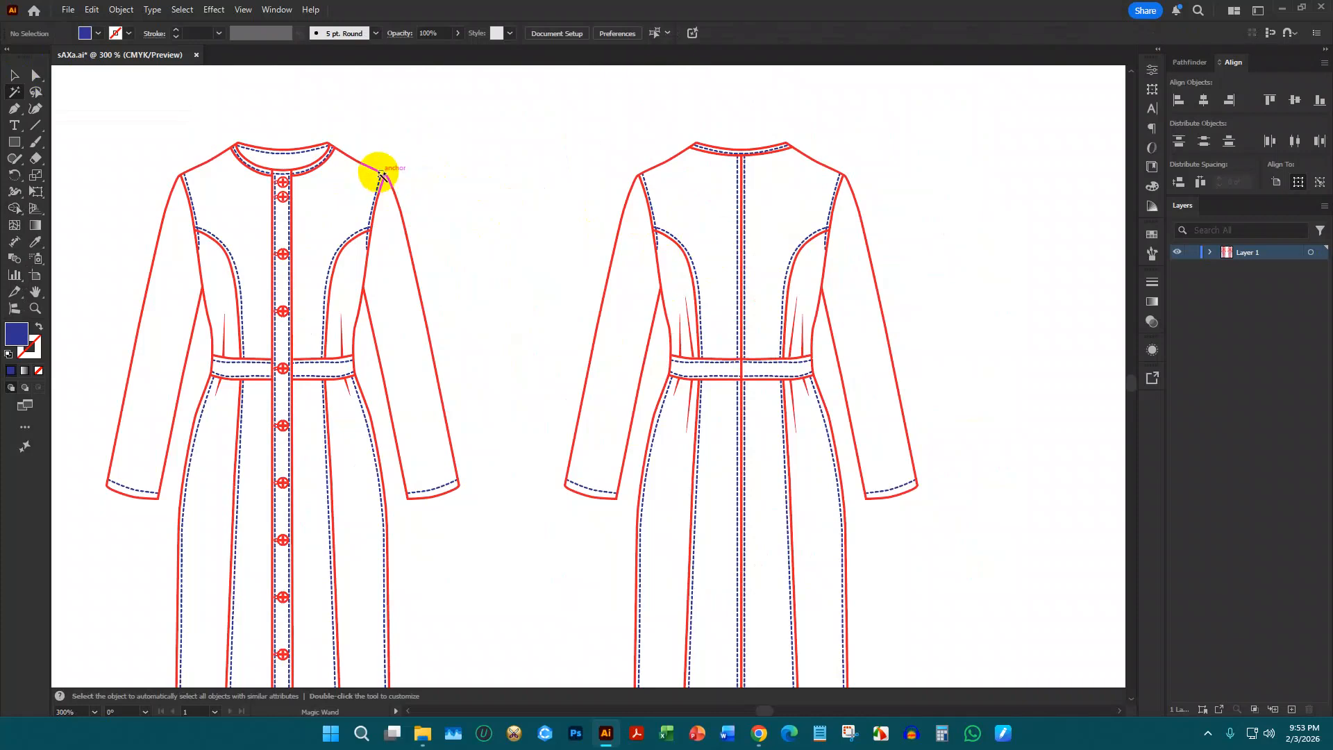
pyautogui.click(354, 155)
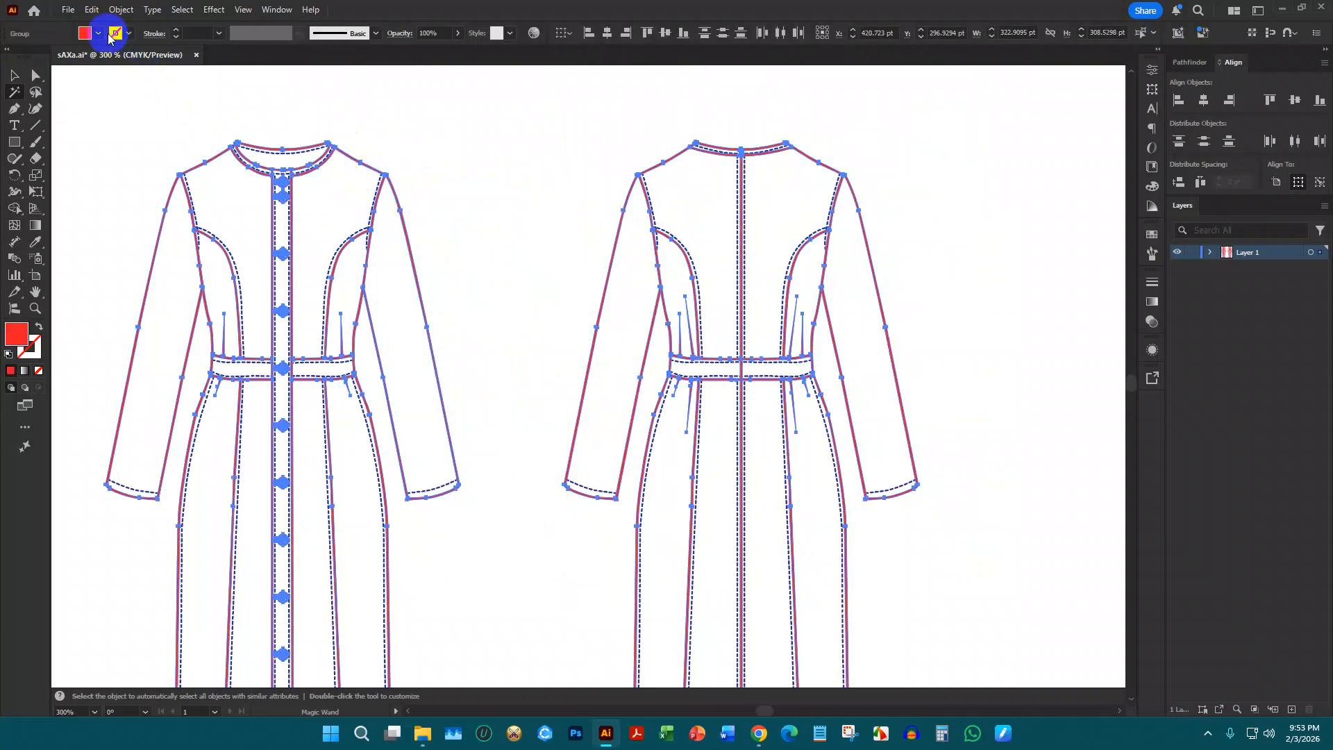
pyautogui.click(87, 33)
pyautogui.click(38, 133)
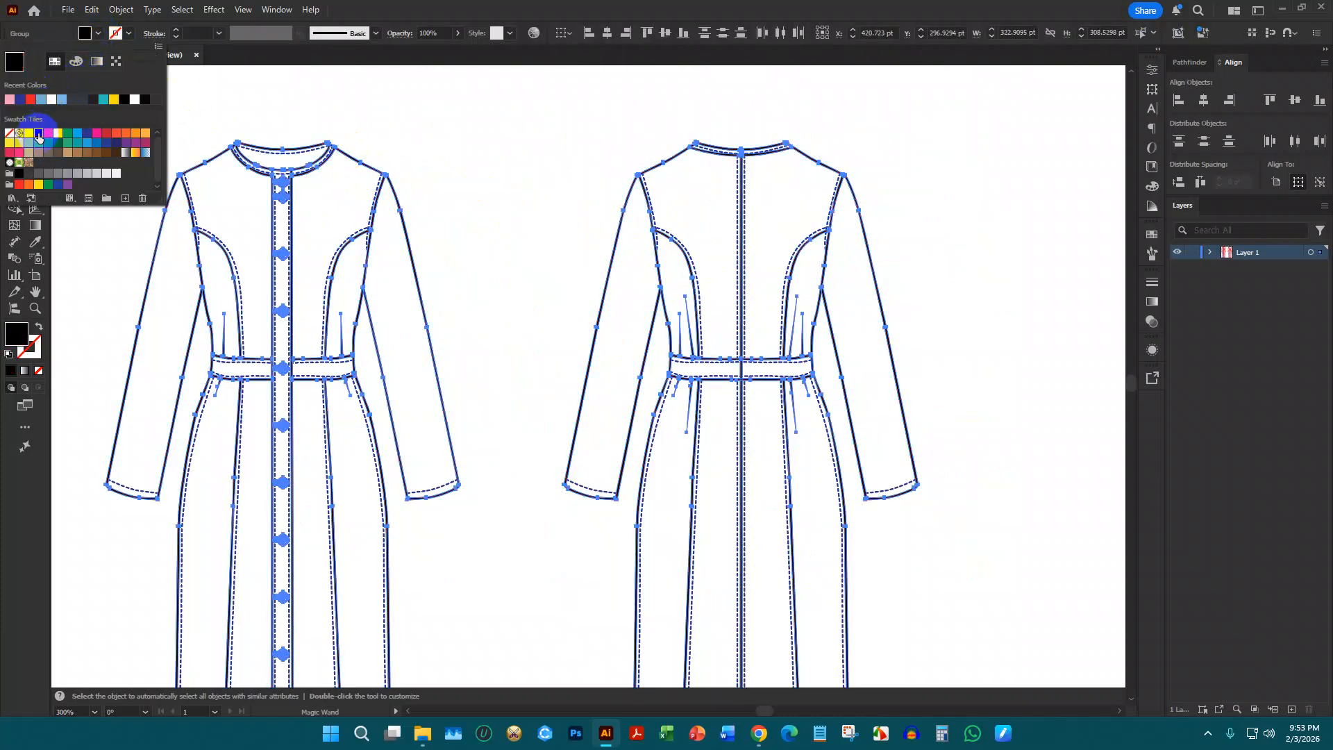
pyautogui.click(259, 107)
# Select all blue stitches with the Magic Wand, fill them with gray, and clear the selection
pyautogui.scroll(4, 357, 253)
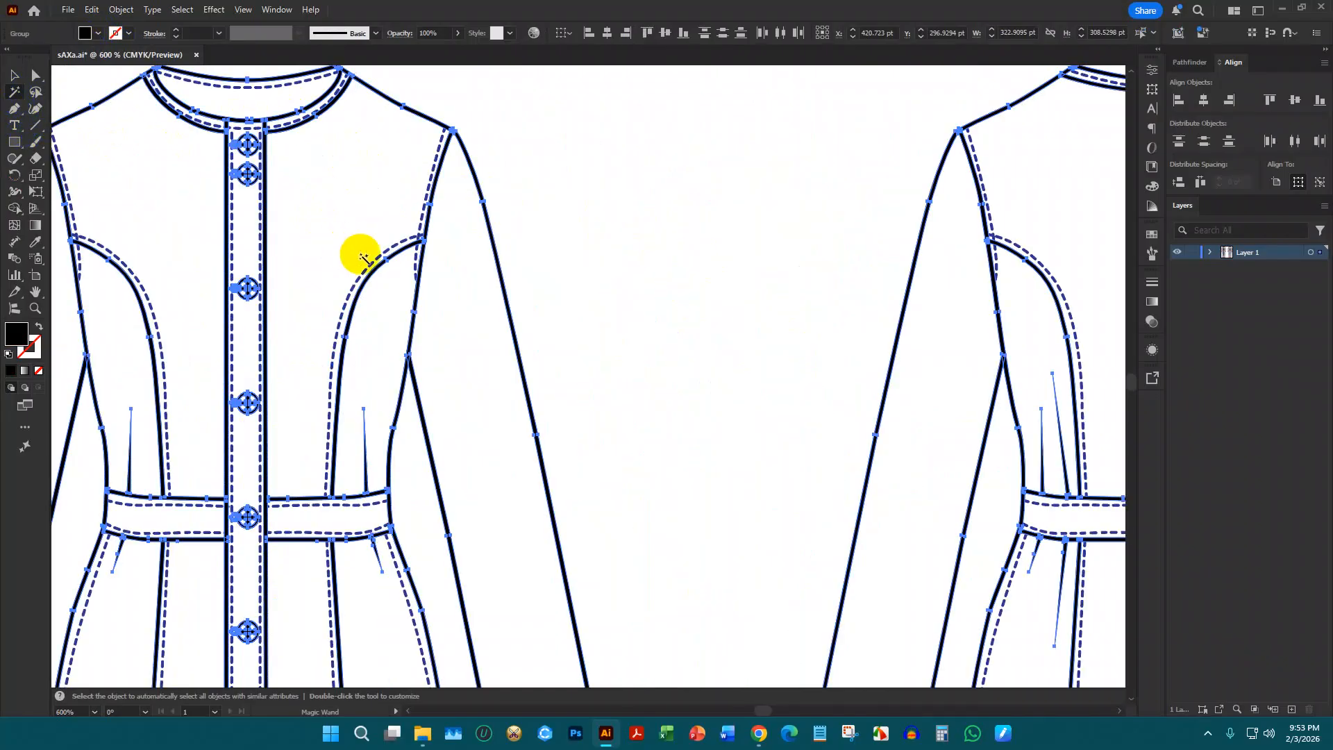
pyautogui.scroll(4, 368, 260)
pyautogui.click(387, 236)
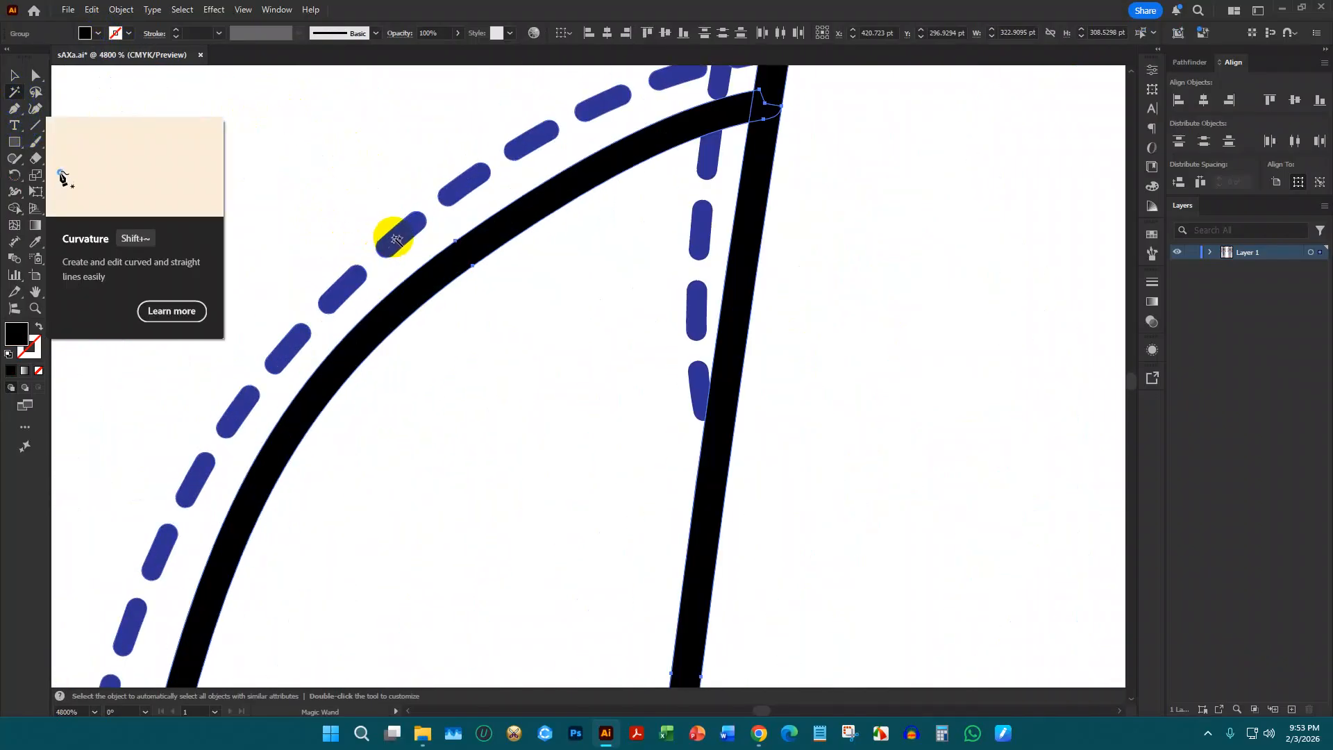
pyautogui.scroll(-4, 733, 246)
pyautogui.scroll(3, 678, 250)
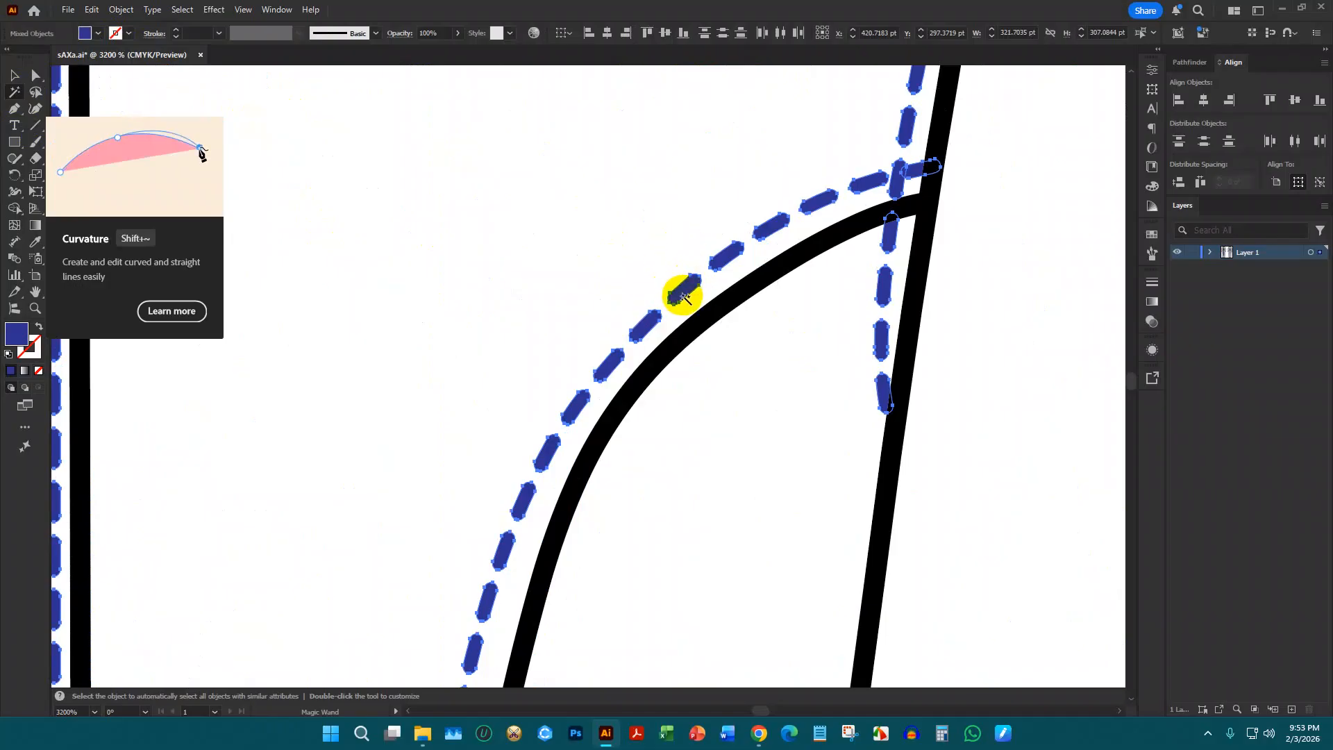
pyautogui.click(763, 281)
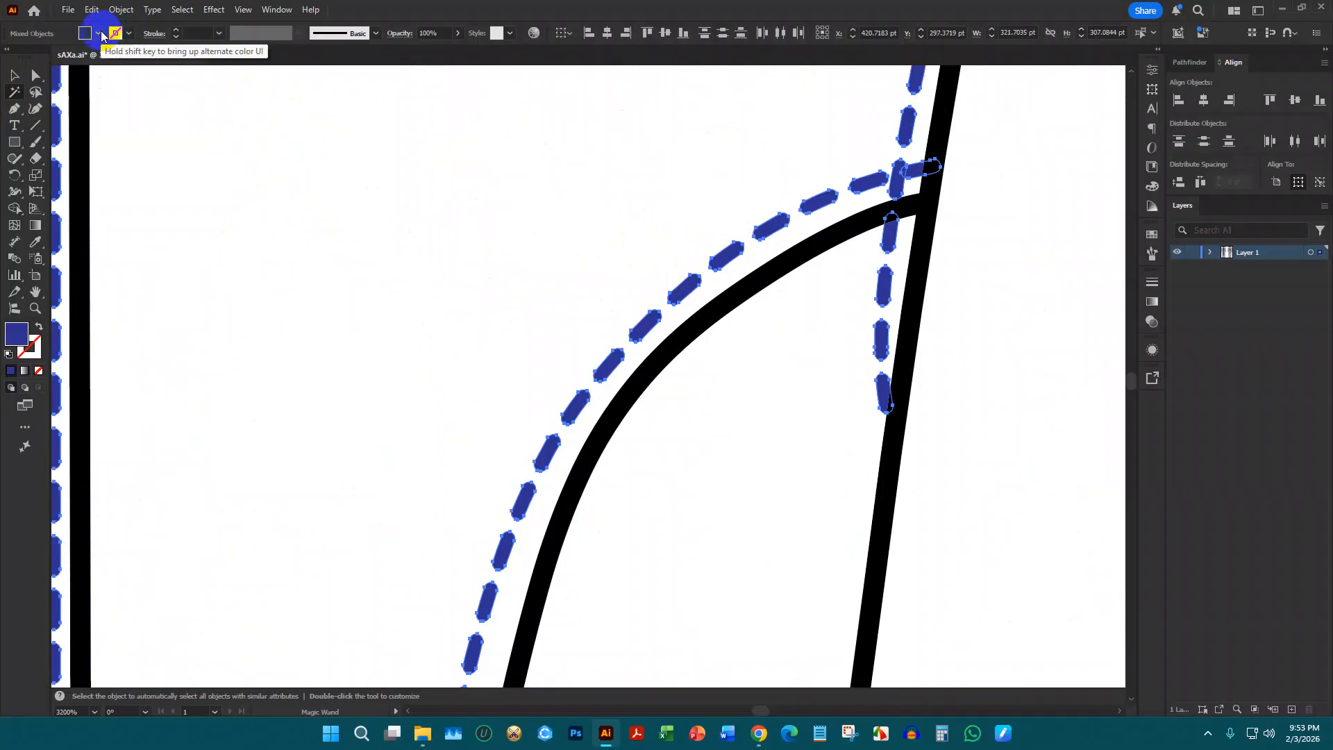
pyautogui.click(99, 34)
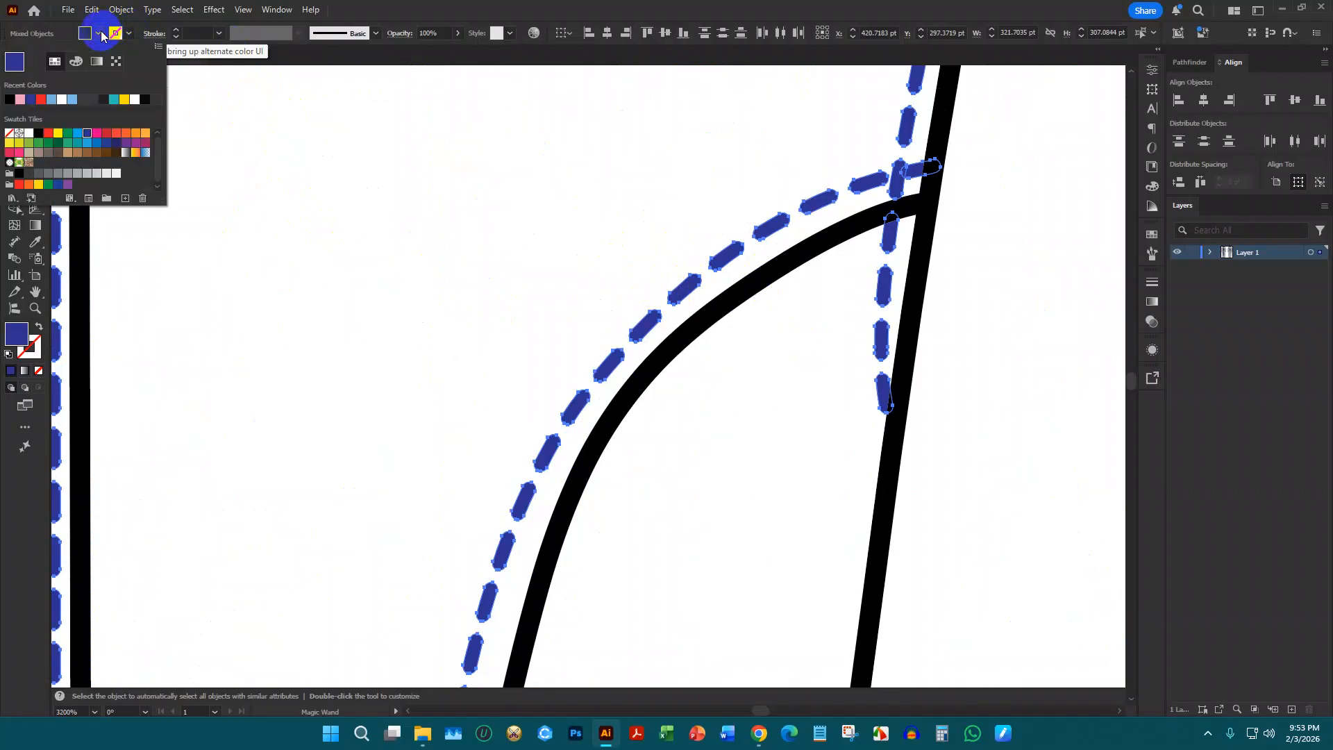
pyautogui.click(144, 133)
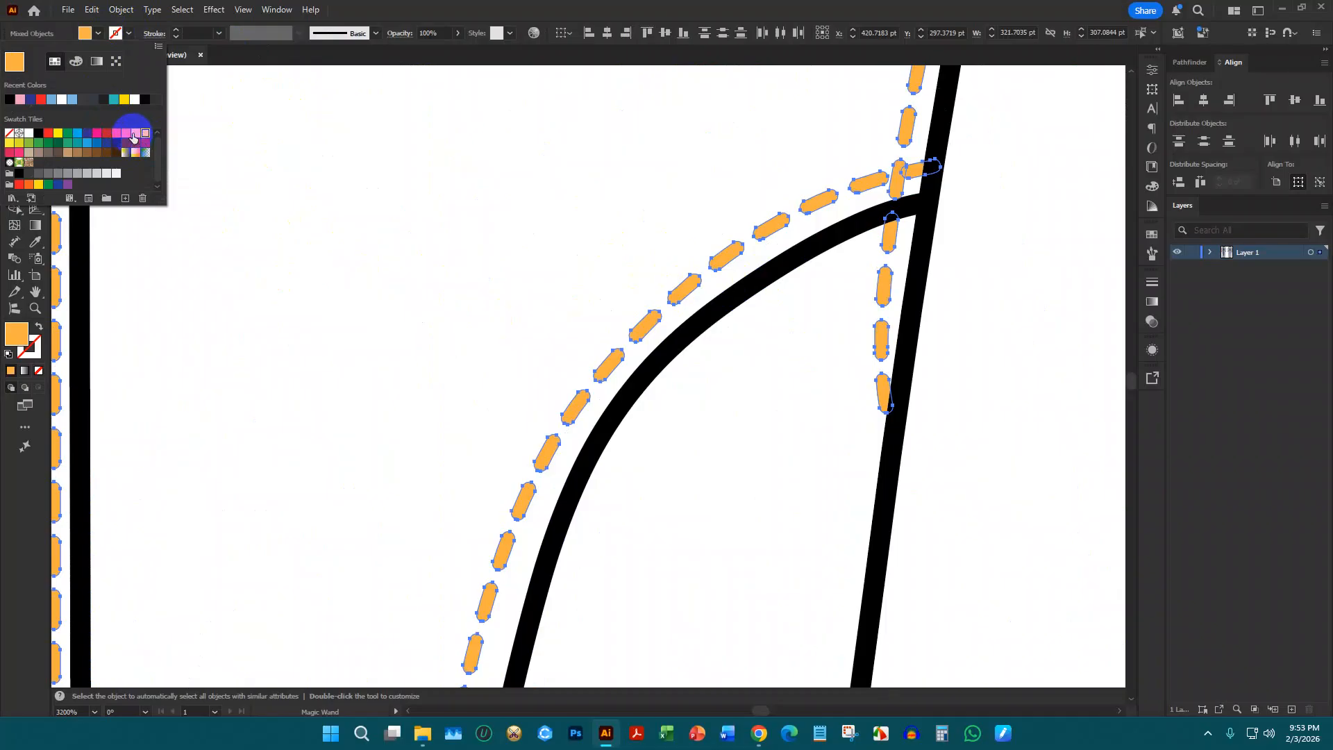
pyautogui.click(134, 136)
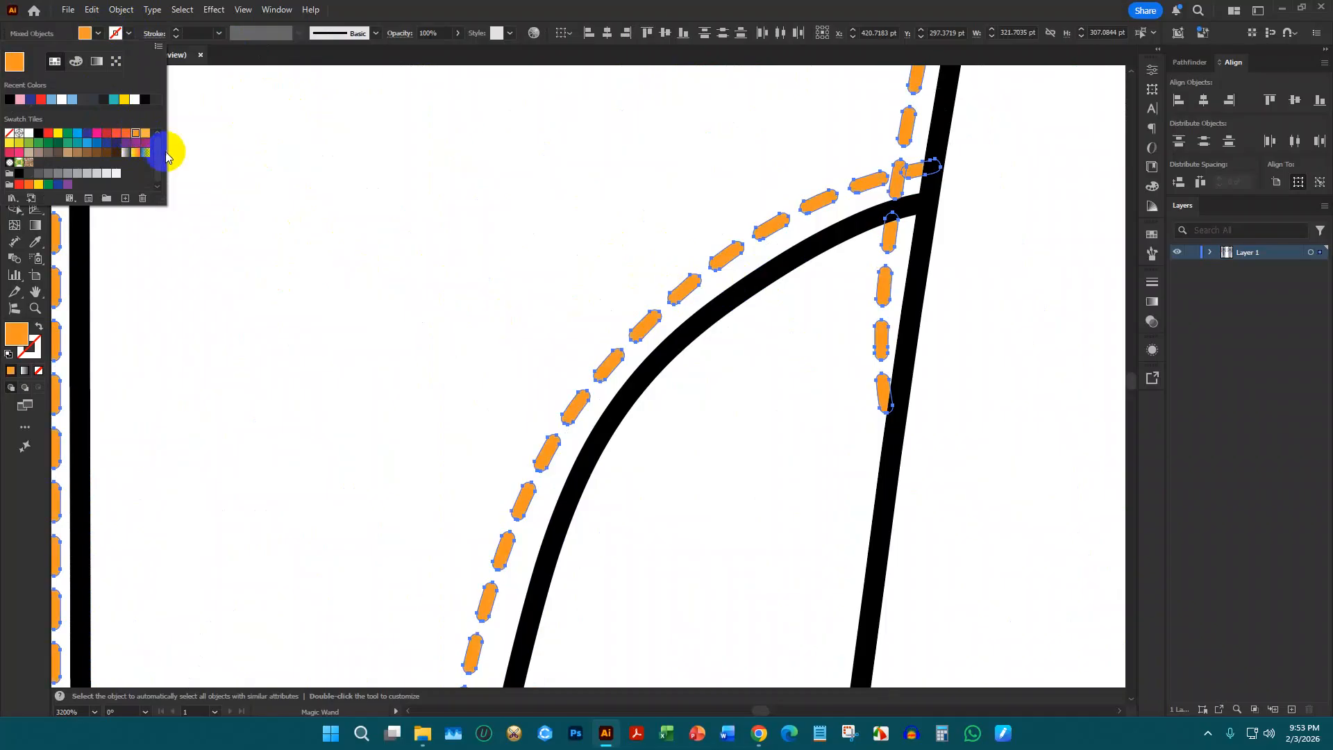
pyautogui.click(67, 173)
pyautogui.click(323, 261)
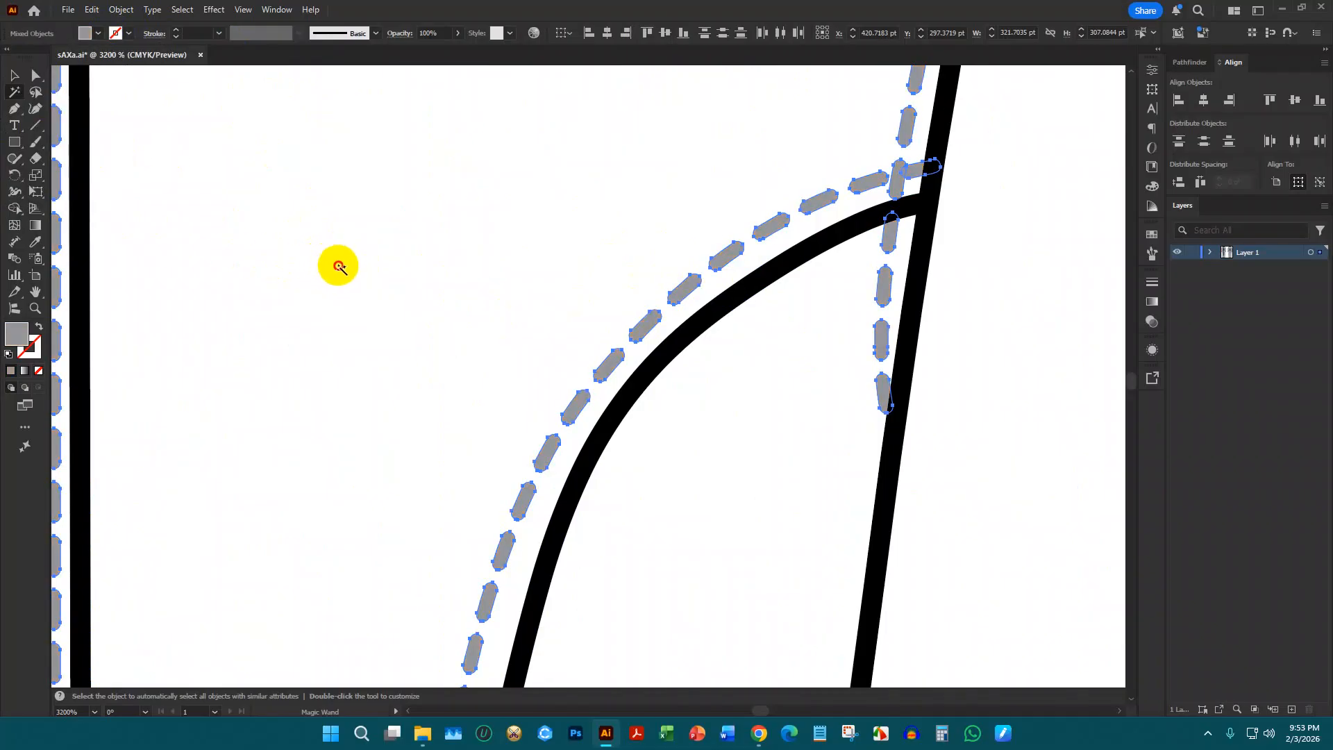
pyautogui.click(339, 266)
# Select the lines meeting the back dress's hem and trim the left panel seam and stitch ends below it with Shape Builder
pyautogui.scroll(-5, 306, 283)
pyautogui.scroll(-4, 506, 268)
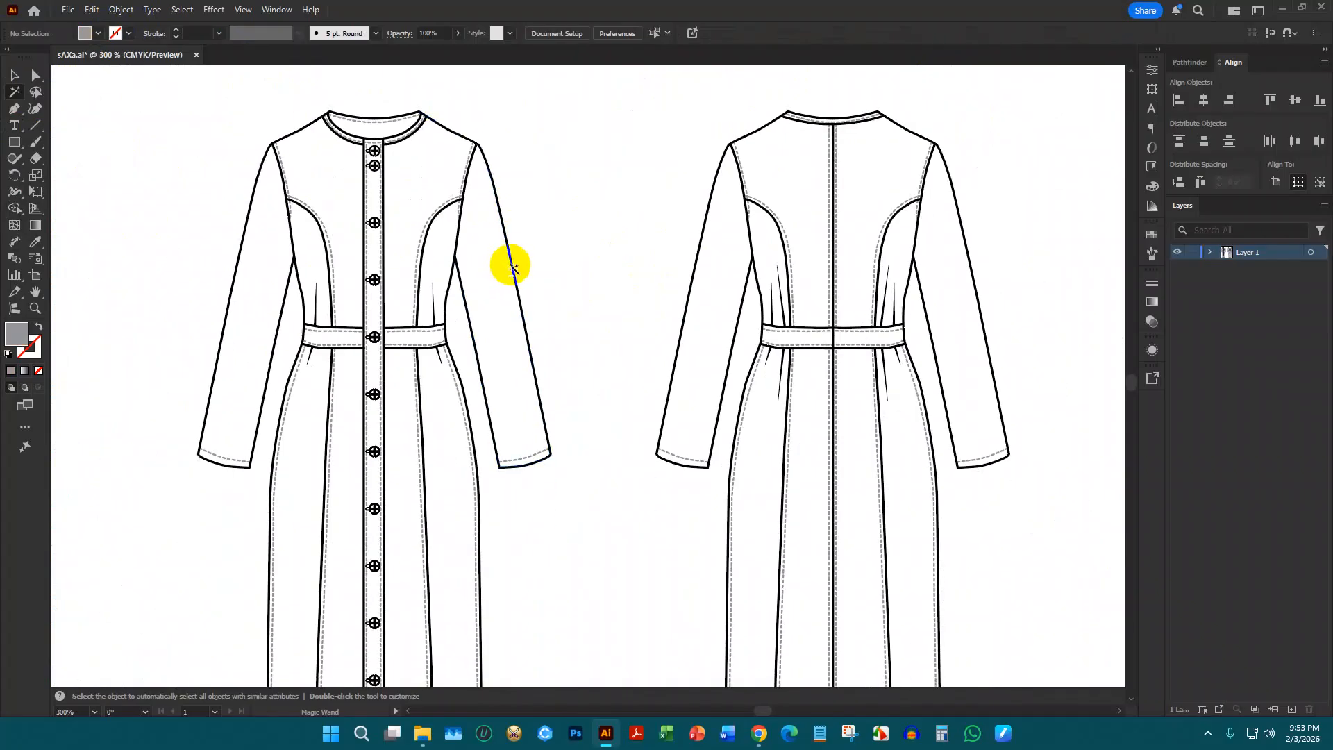
pyautogui.scroll(-2, 552, 249)
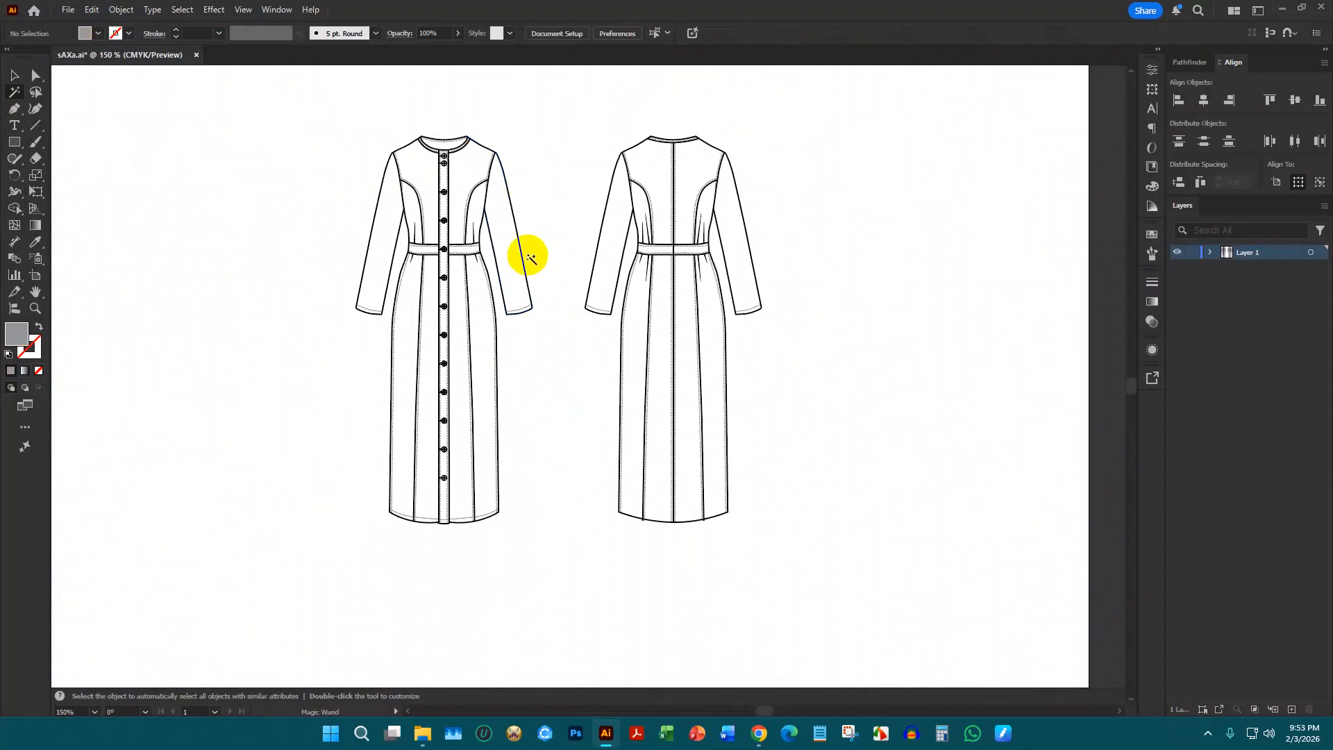
pyautogui.click(14, 74)
pyautogui.scroll(2, 520, 531)
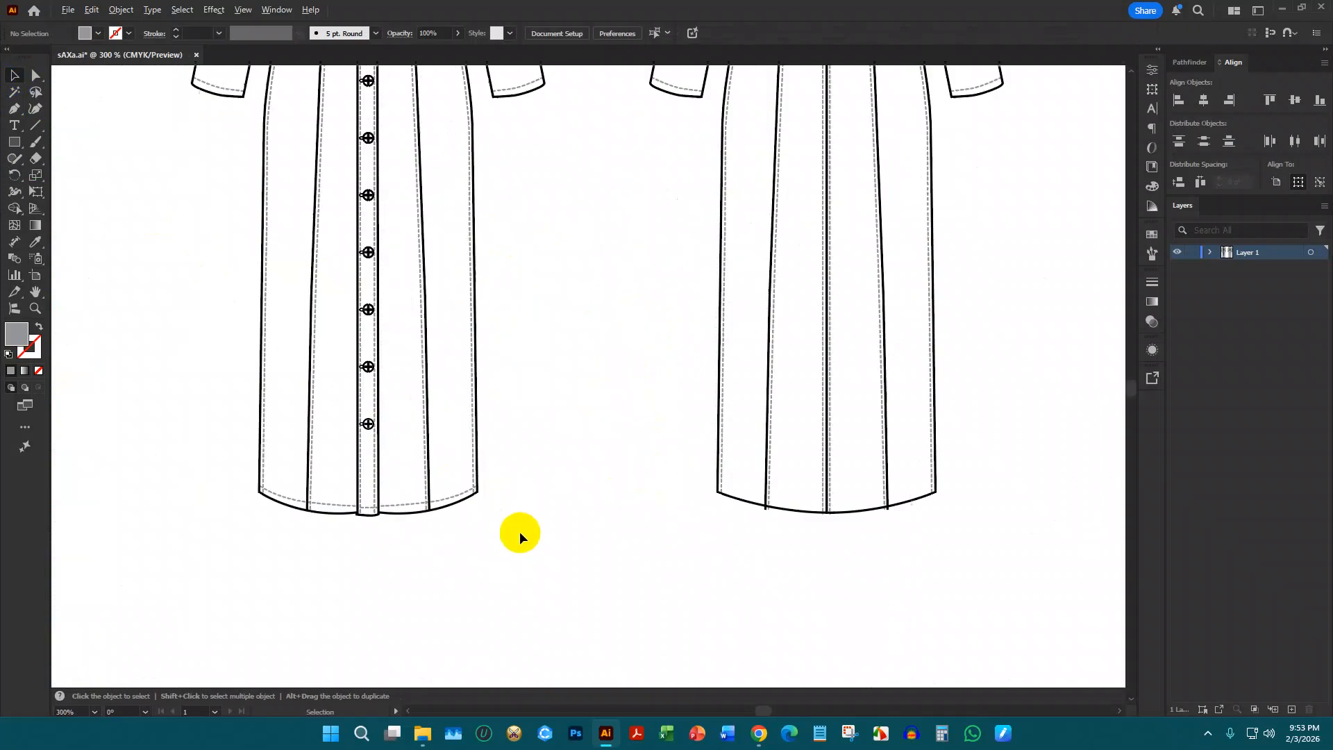
pyautogui.scroll(2, 491, 541)
pyautogui.scroll(-2, 417, 521)
pyautogui.scroll(2, 873, 503)
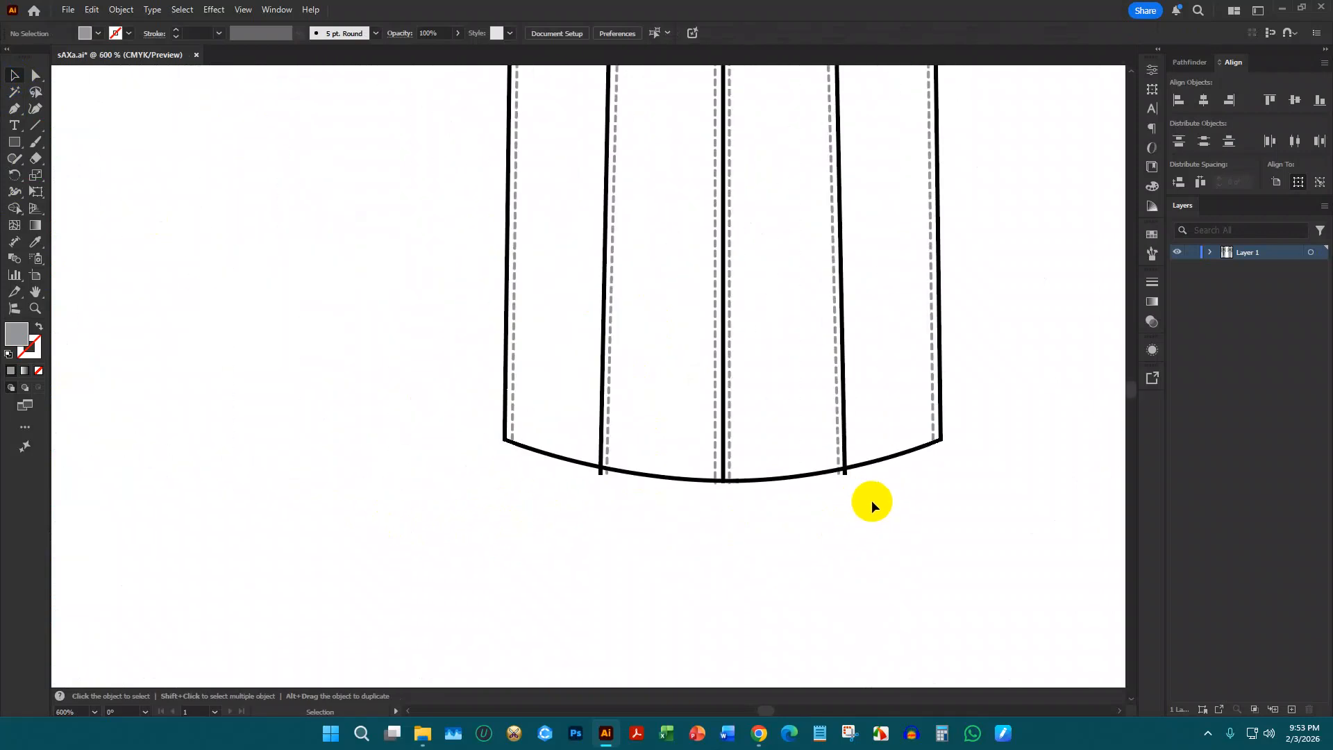
pyautogui.moveTo(990, 517); pyautogui.dragTo(440, 428)
pyautogui.hotkey('shift', 'm')
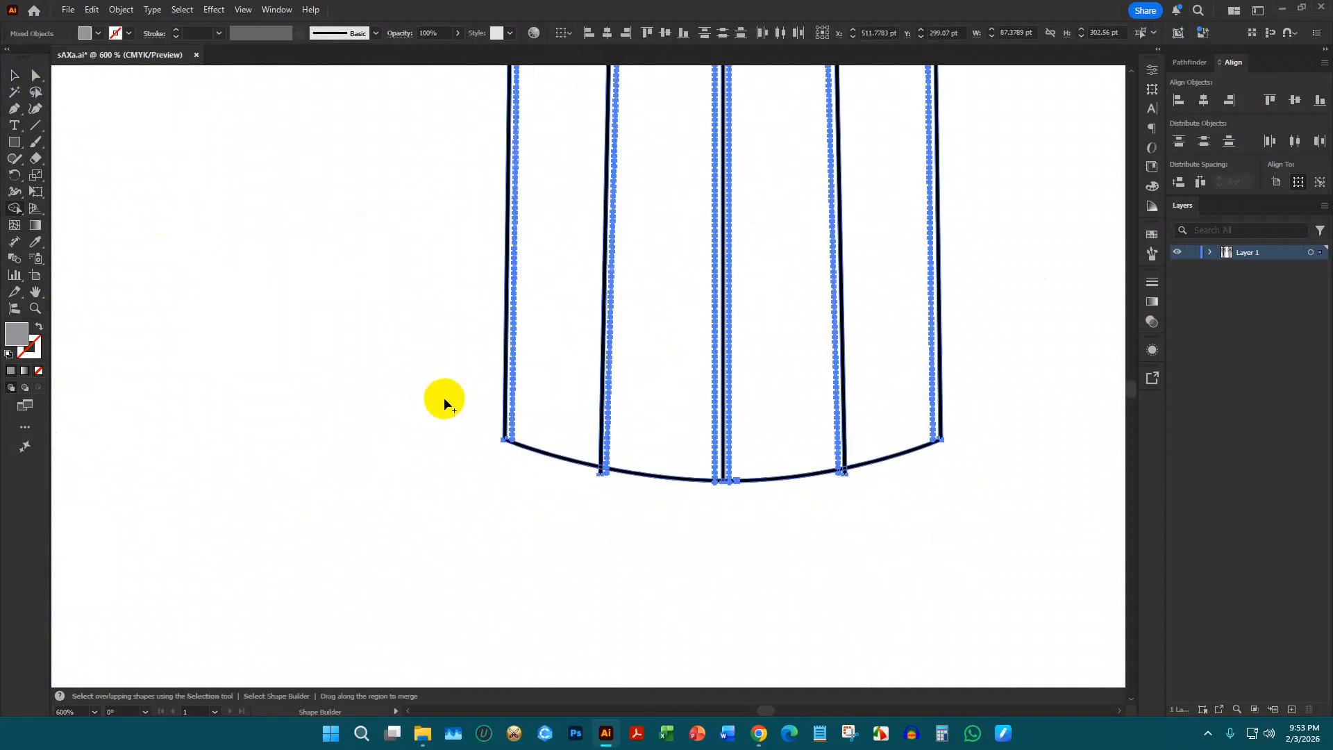
pyautogui.scroll(6, 613, 493)
pyautogui.moveTo(651, 436); pyautogui.dragTo(580, 434)
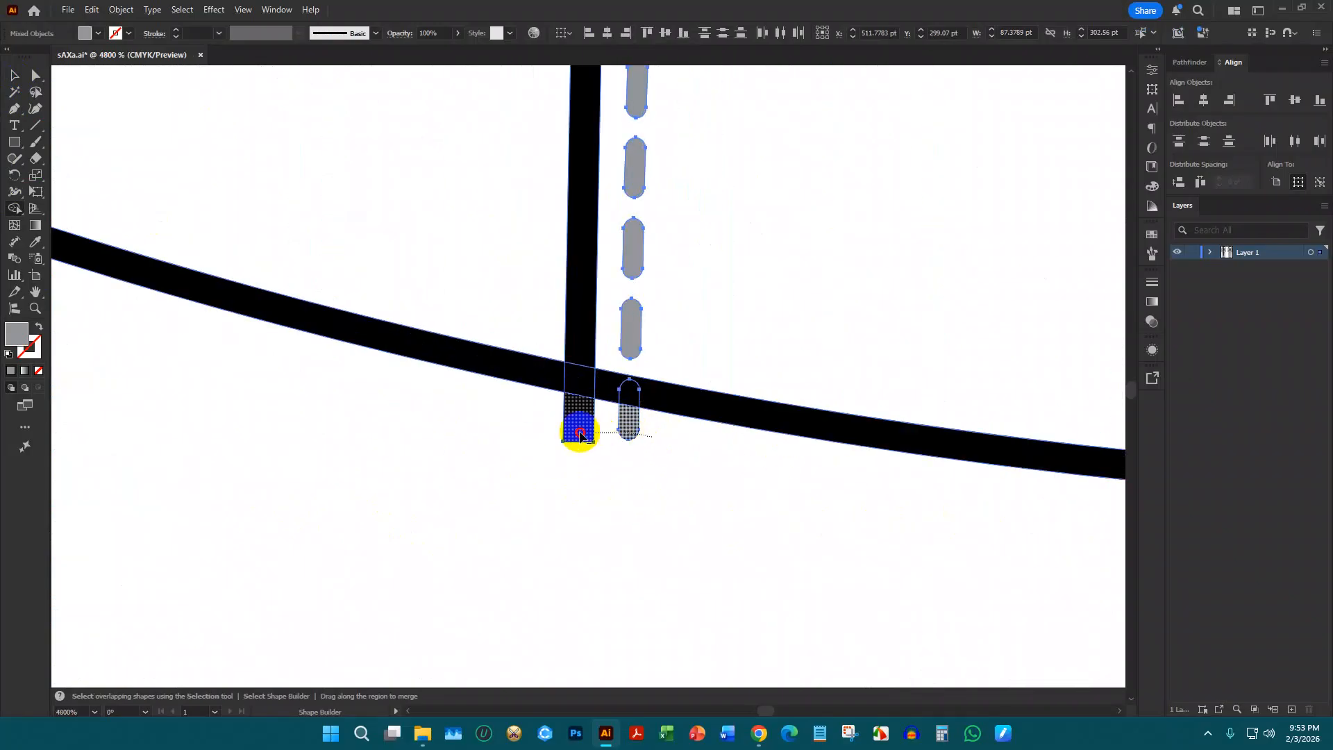
pyautogui.moveTo(385, 457); pyautogui.dragTo(384, 454)
# Remove the two center back stitch ends that extend below the hem using Shape Builder
pyautogui.scroll(-5, 543, 443)
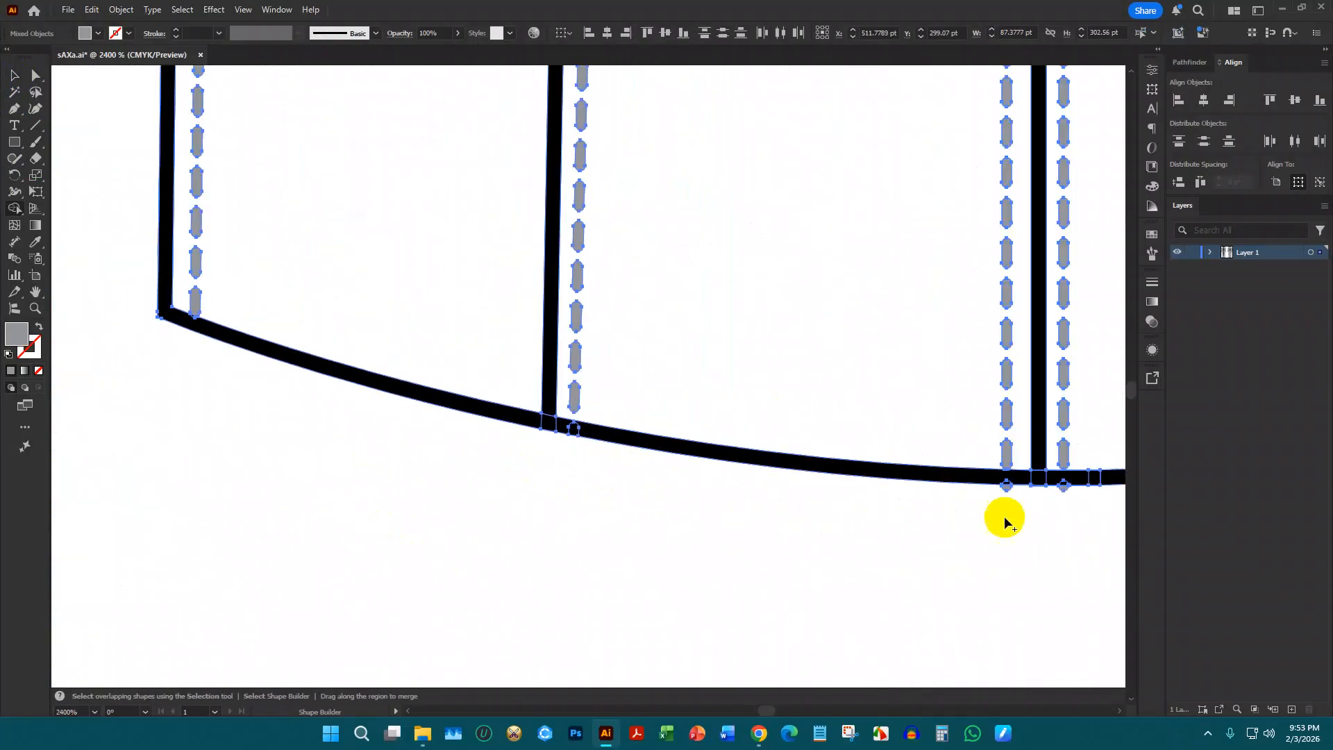
pyautogui.scroll(7, 930, 485)
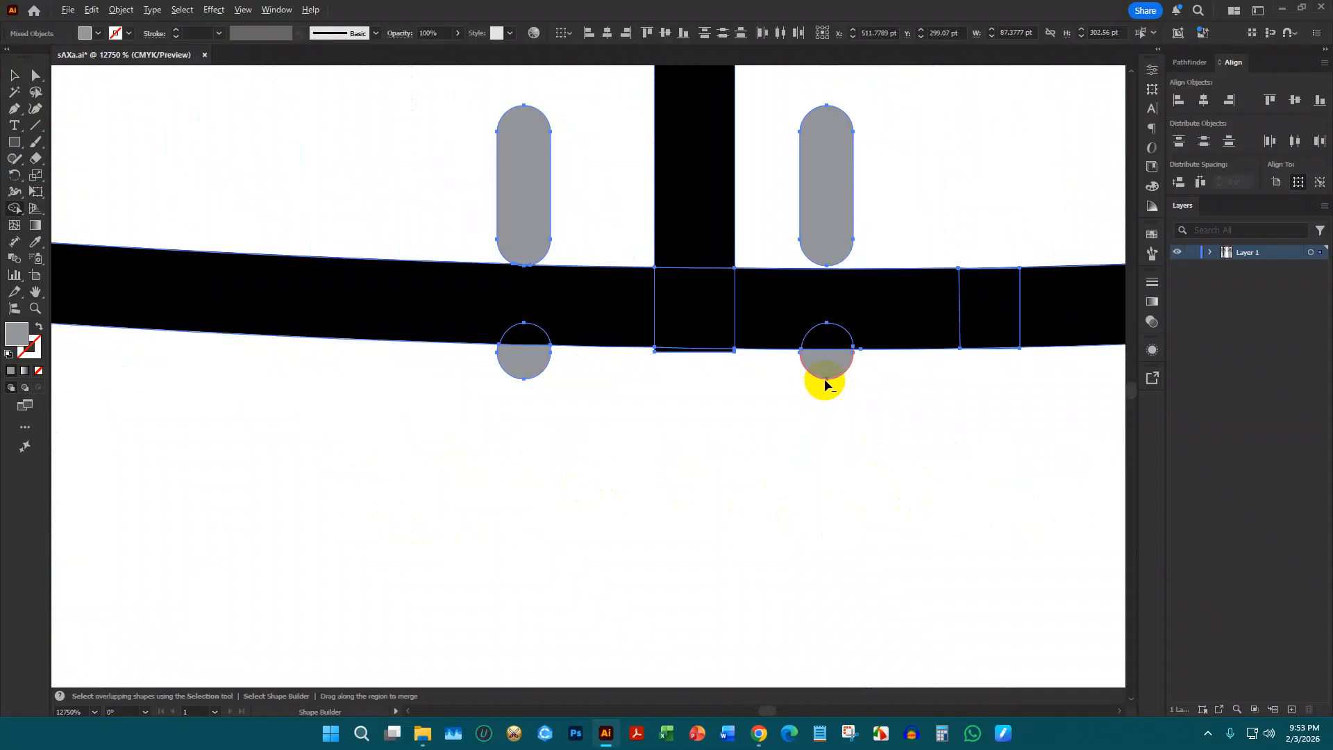
pyautogui.moveTo(825, 382); pyautogui.dragTo(569, 389)
pyautogui.keyDown('alt'); pyautogui.click(523, 364); pyautogui.keyUp('alt')
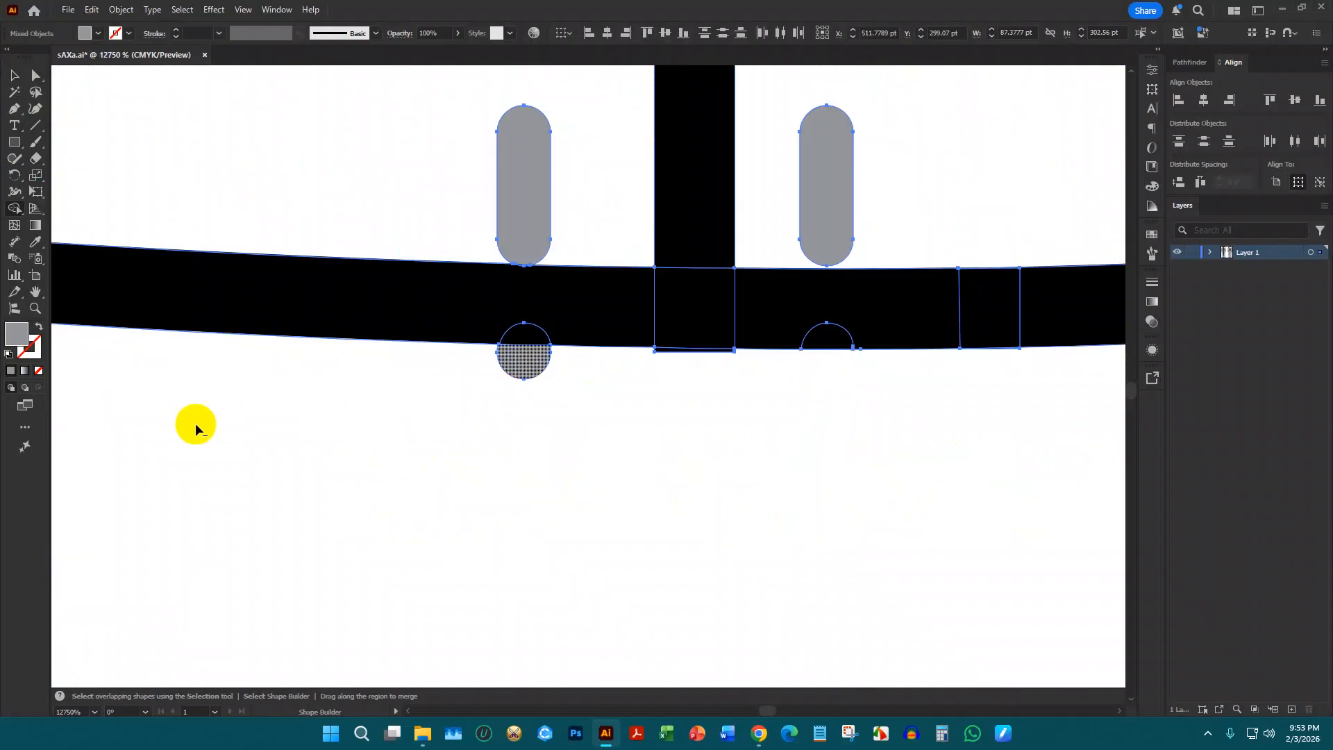
# Trim the right panel seam and its stitch end below the back dress's hem with Shape Builder
pyautogui.scroll(-5, 72, 455)
pyautogui.scroll(2, 619, 399)
pyautogui.moveTo(729, 388)
pyautogui.mouseDown()
pyautogui.moveTo(667, 388)
pyautogui.moveTo(665, 427)
pyautogui.mouseUp()
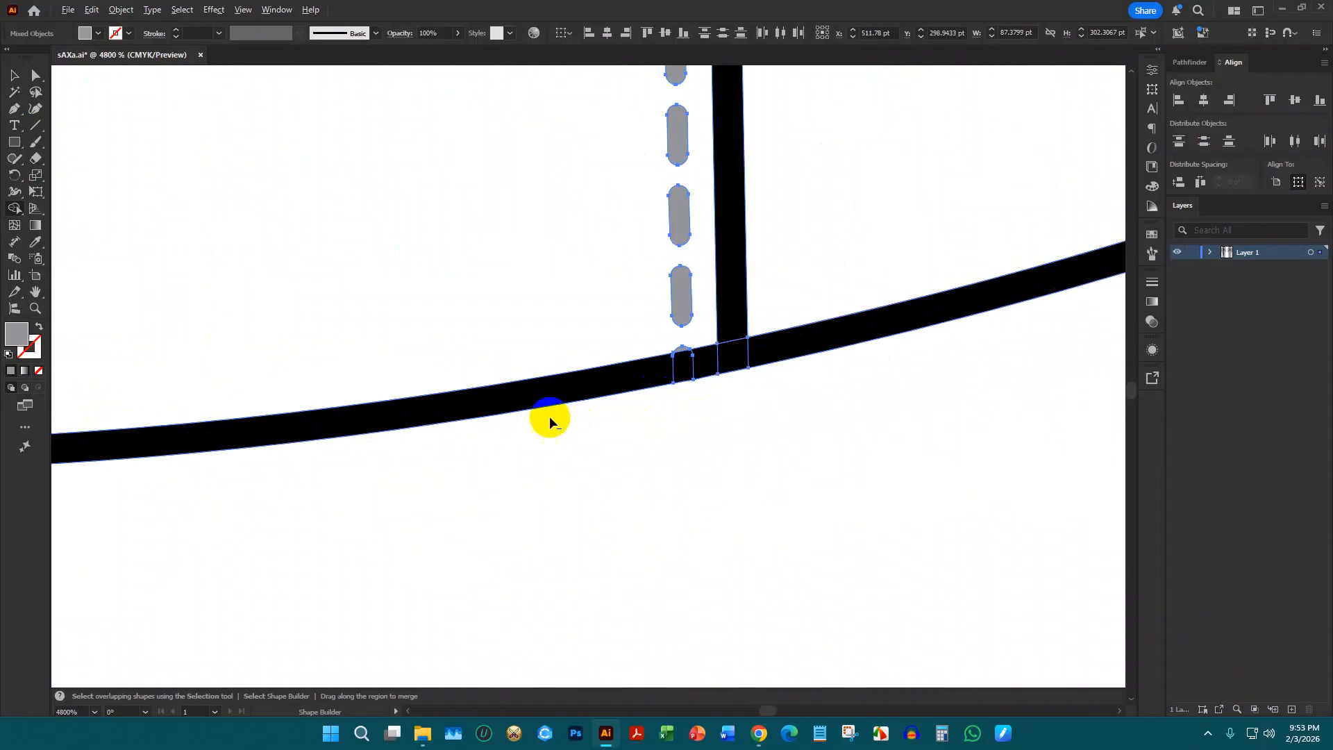
# Clear the selection on the back dress and save the finished drawing as sAXa.ai
pyautogui.scroll(-8, 780, 398)
pyautogui.scroll(-1, 688, 393)
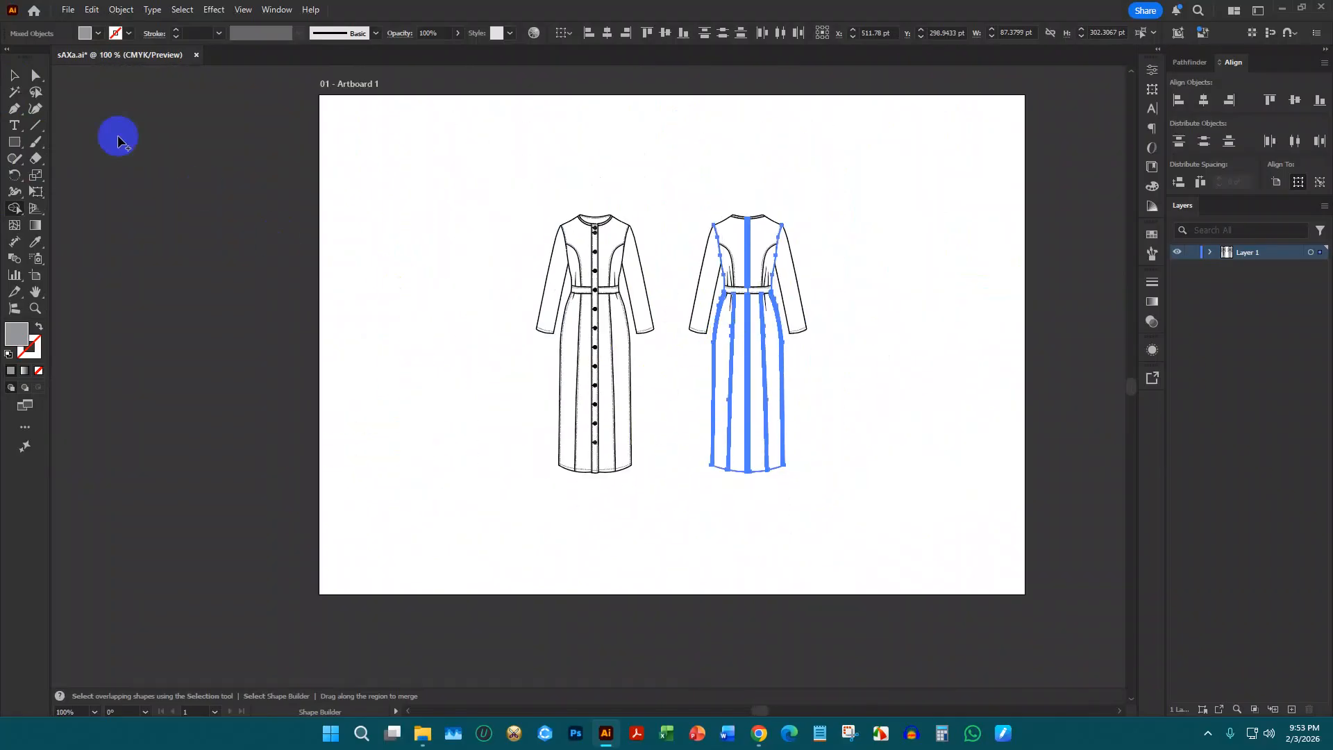
pyautogui.click(15, 77)
pyautogui.click(511, 138)
pyautogui.scroll(2, 857, 319)
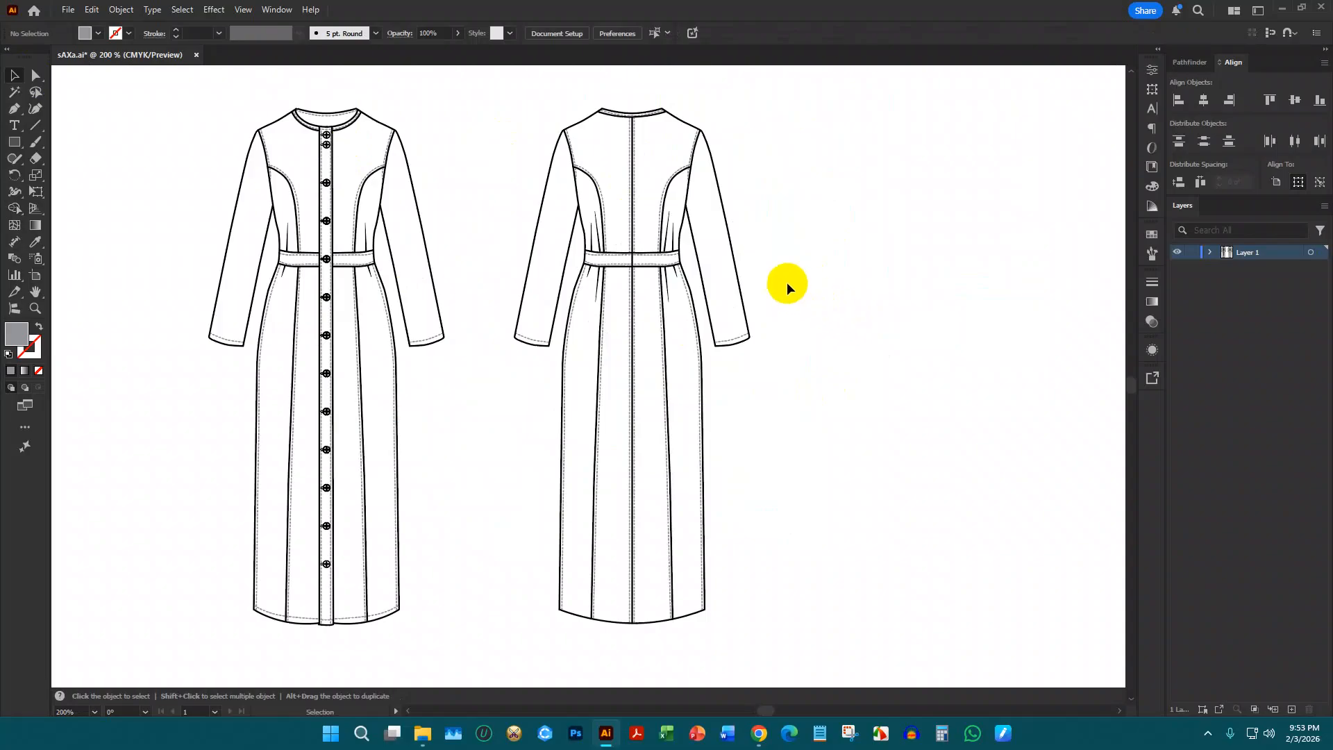
pyautogui.scroll(-1, 786, 282)
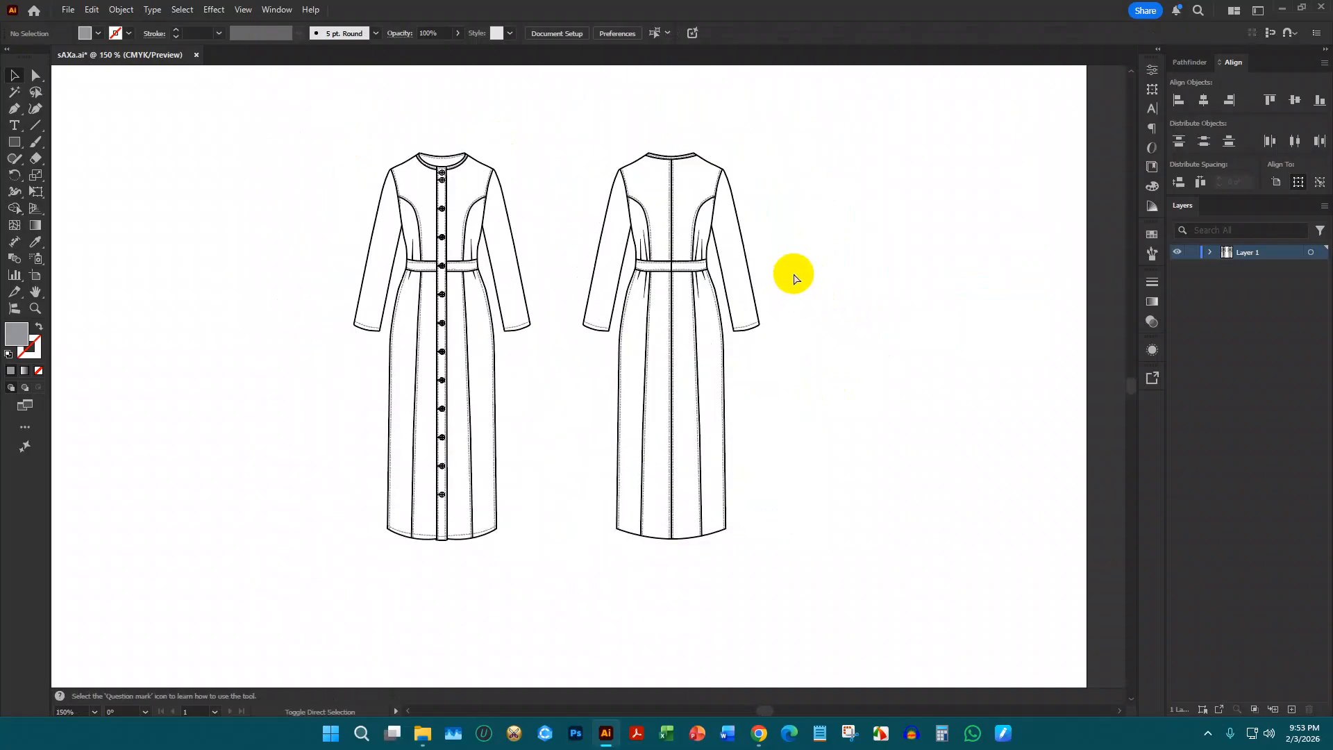
pyautogui.hotkey('ctrl', 'shift', 's')
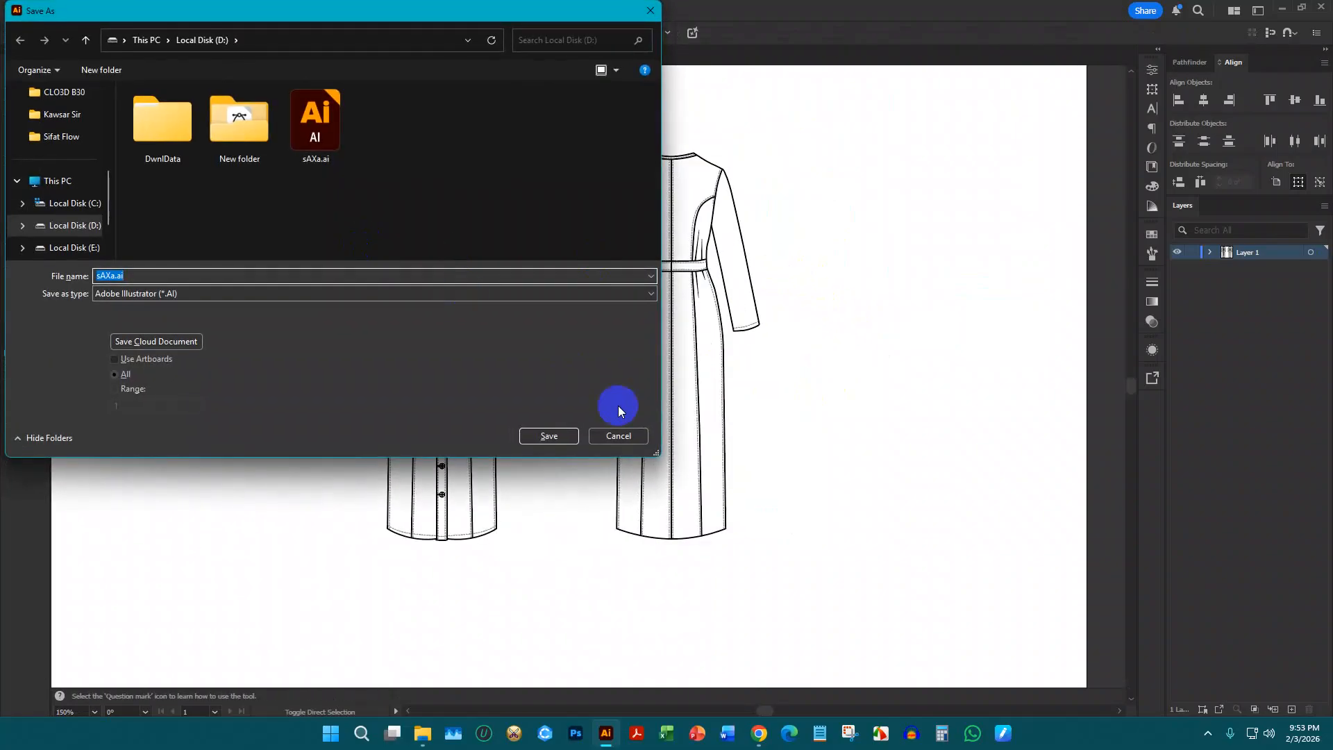
pyautogui.click(617, 433)
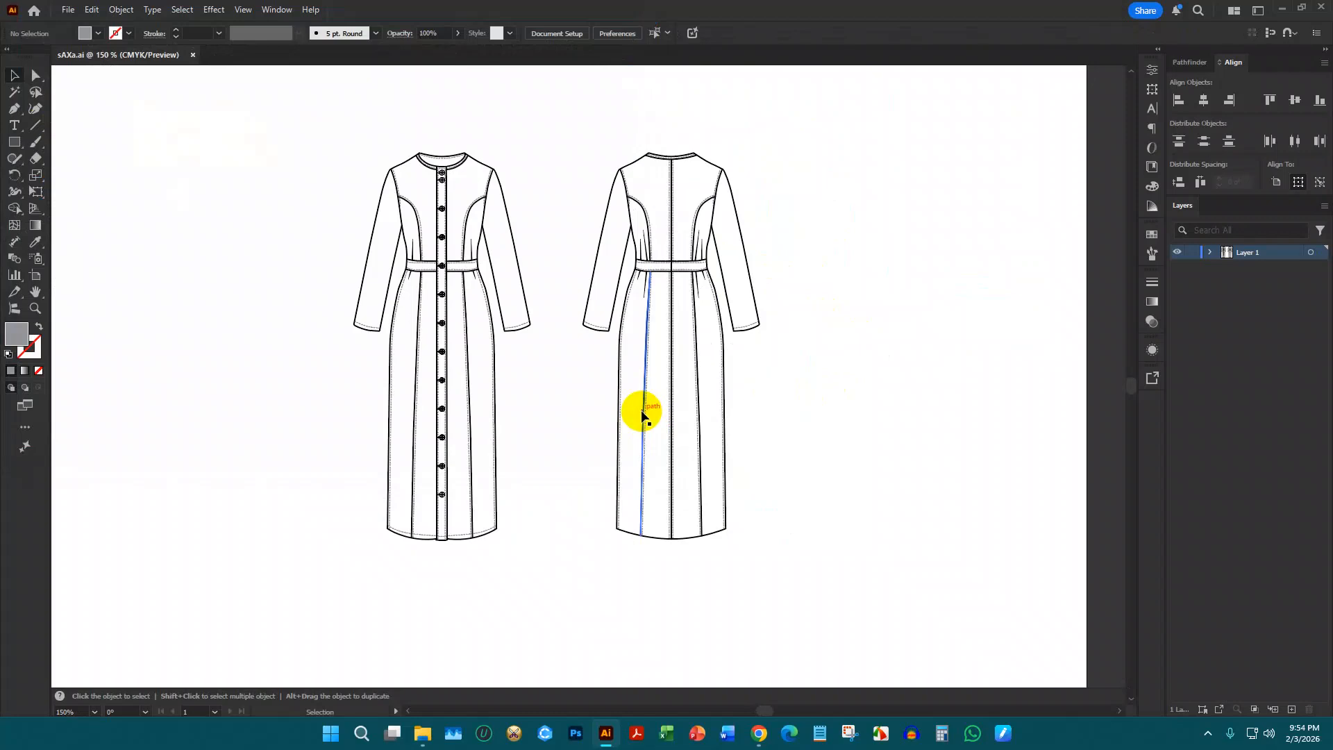
# Switch to File Explorer and open techncial art.eps from Local Disk (D:) in Illustrator
pyautogui.click(425, 734)
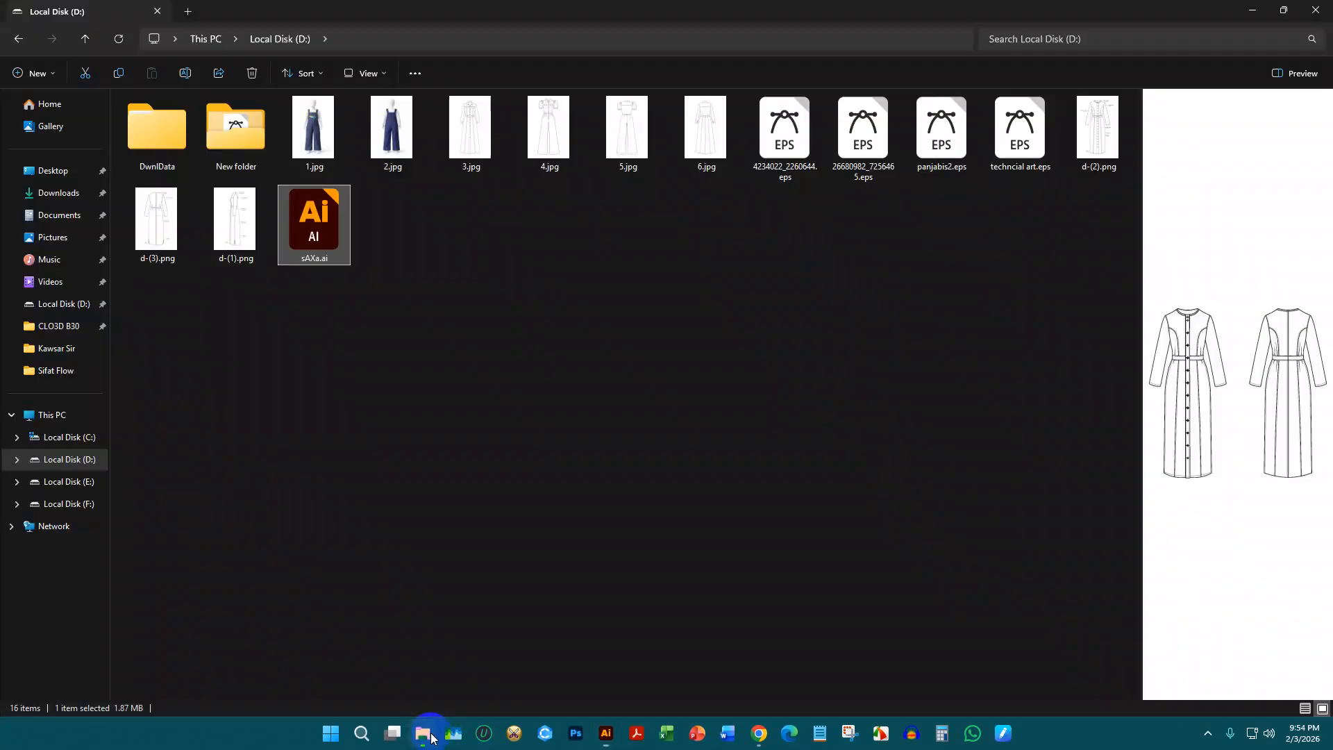
pyautogui.click(768, 494)
pyautogui.doubleClick(1031, 145)
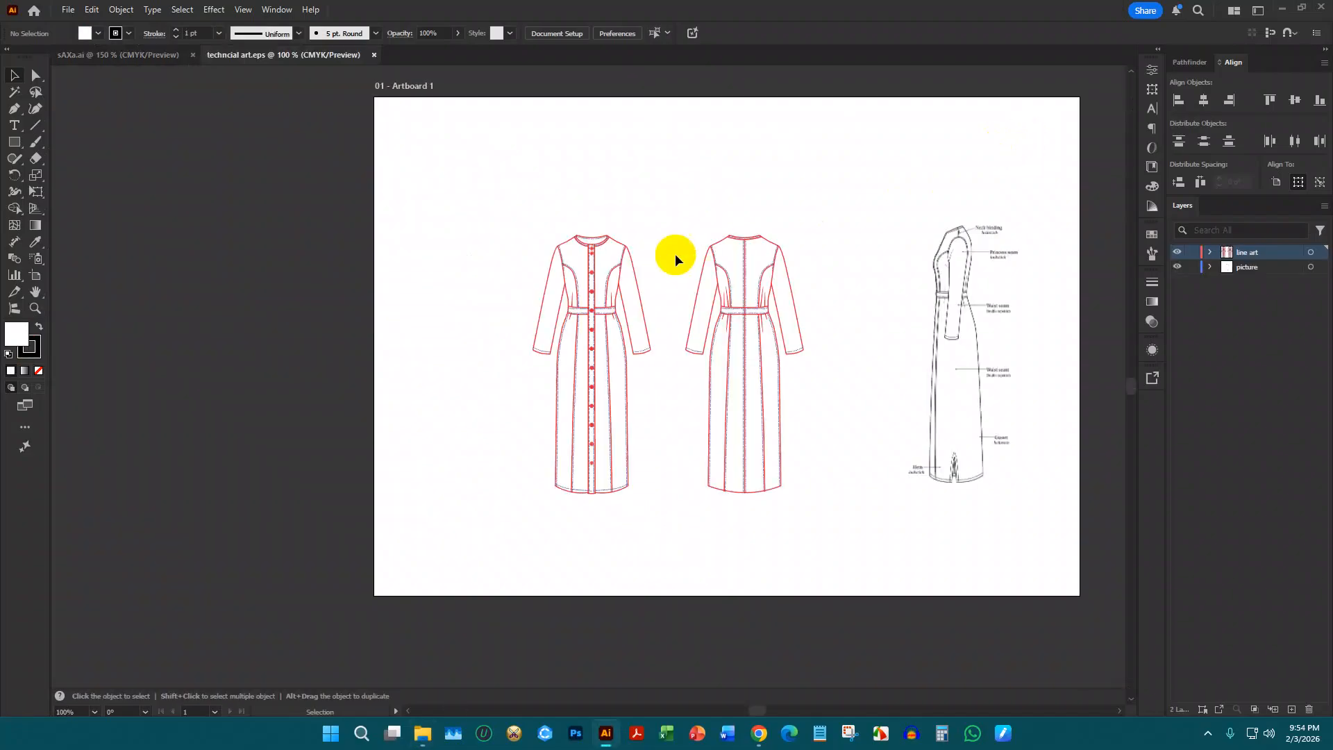
# Move the red front and back dress line art about 640 pt to the left, off the artboard, and deselect it
pyautogui.scroll(-1, 628, 278)
pyautogui.scroll(4, 916, 296)
pyautogui.click(727, 298)
pyautogui.scroll(-2, 851, 310)
pyautogui.scroll(-3, 855, 316)
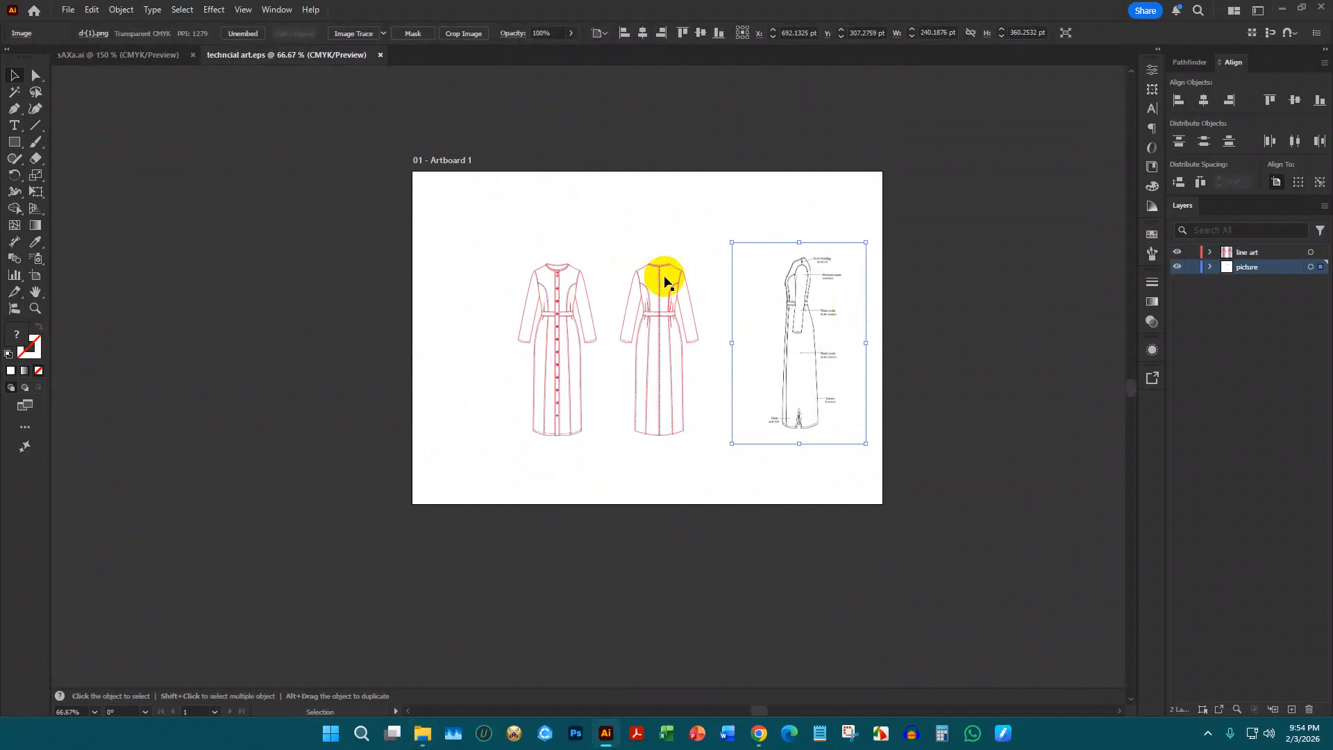
pyautogui.moveTo(489, 221); pyautogui.dragTo(705, 494)
pyautogui.moveTo(648, 327); pyautogui.dragTo(289, 319)
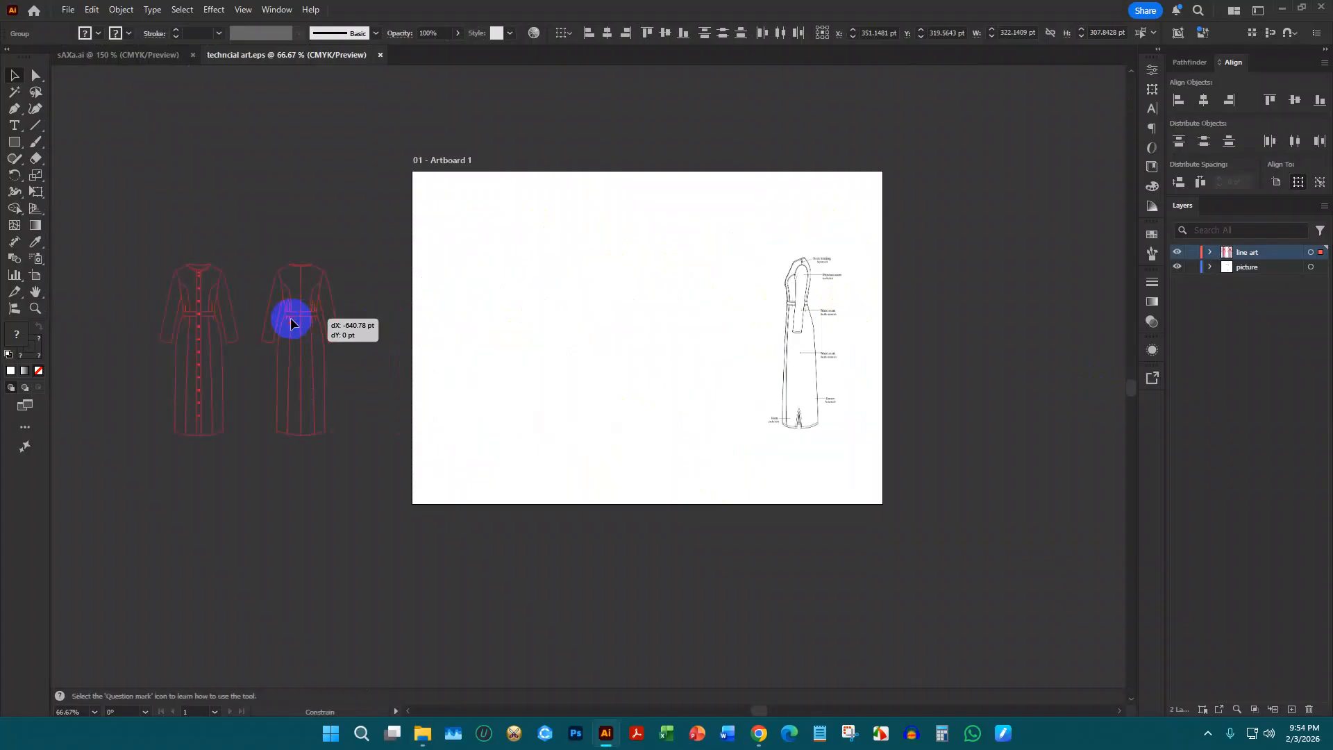
pyautogui.click(393, 249)
# Enlarge the side-view dress picture proportionally to about 592 × 888 pt and place it to the right of the artboard
pyautogui.scroll(3, 302, 316)
pyautogui.scroll(-3, 308, 312)
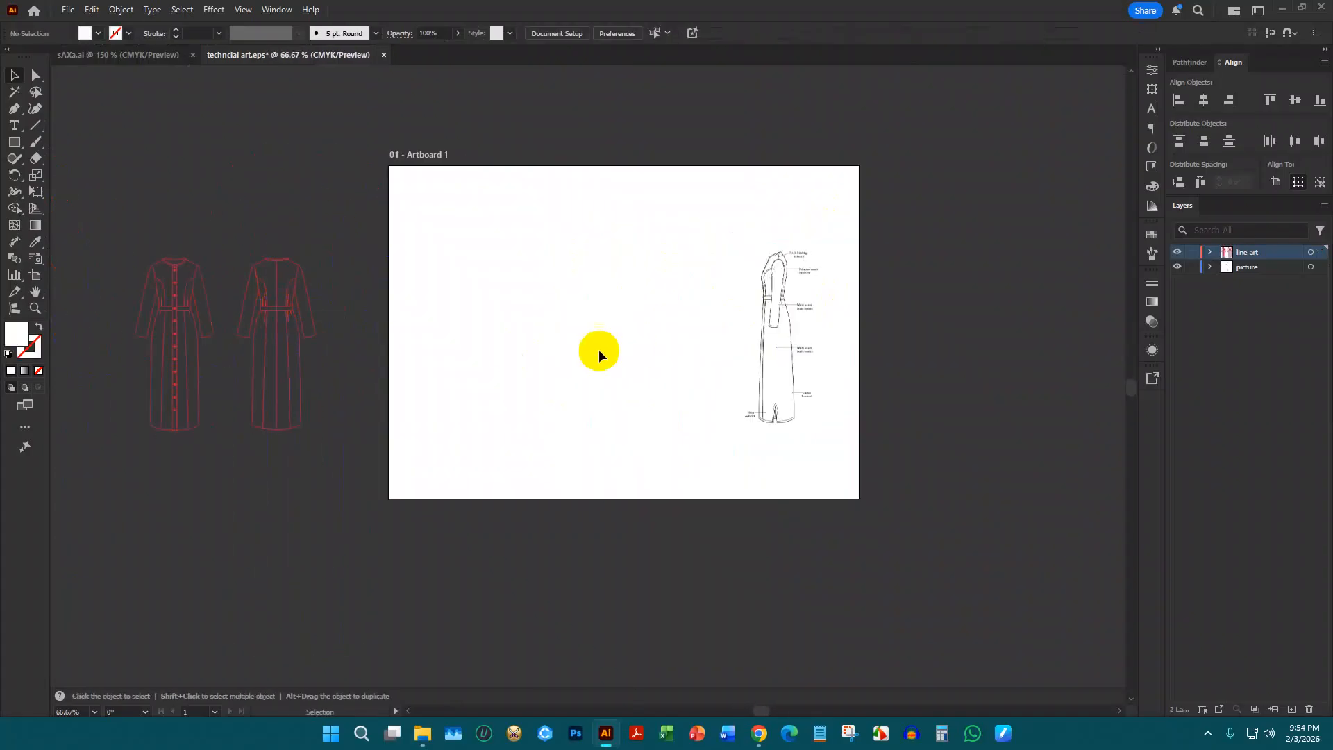
pyautogui.scroll(2, 789, 306)
pyautogui.moveTo(789, 306); pyautogui.dragTo(554, 304)
pyautogui.scroll(-3, 554, 304)
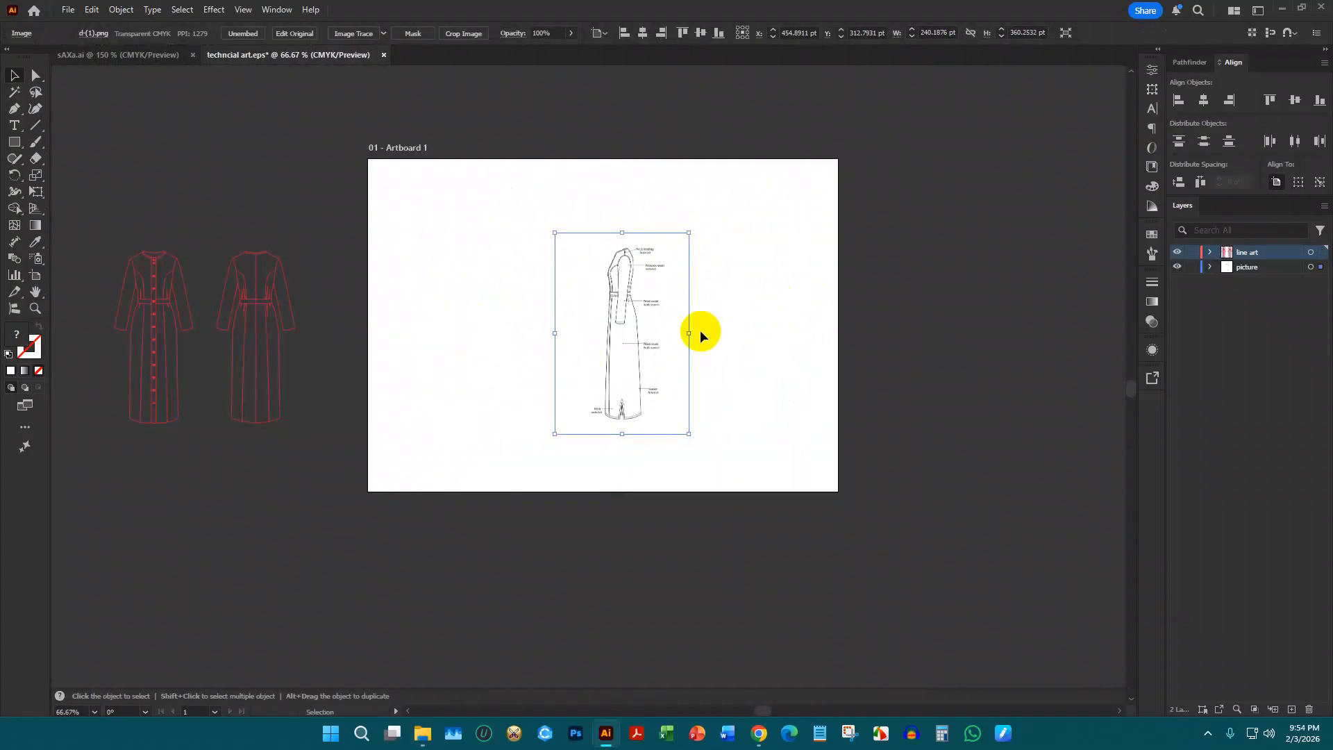
pyautogui.moveTo(687, 333); pyautogui.dragTo(788, 329)
pyautogui.scroll(-3, 551, 322)
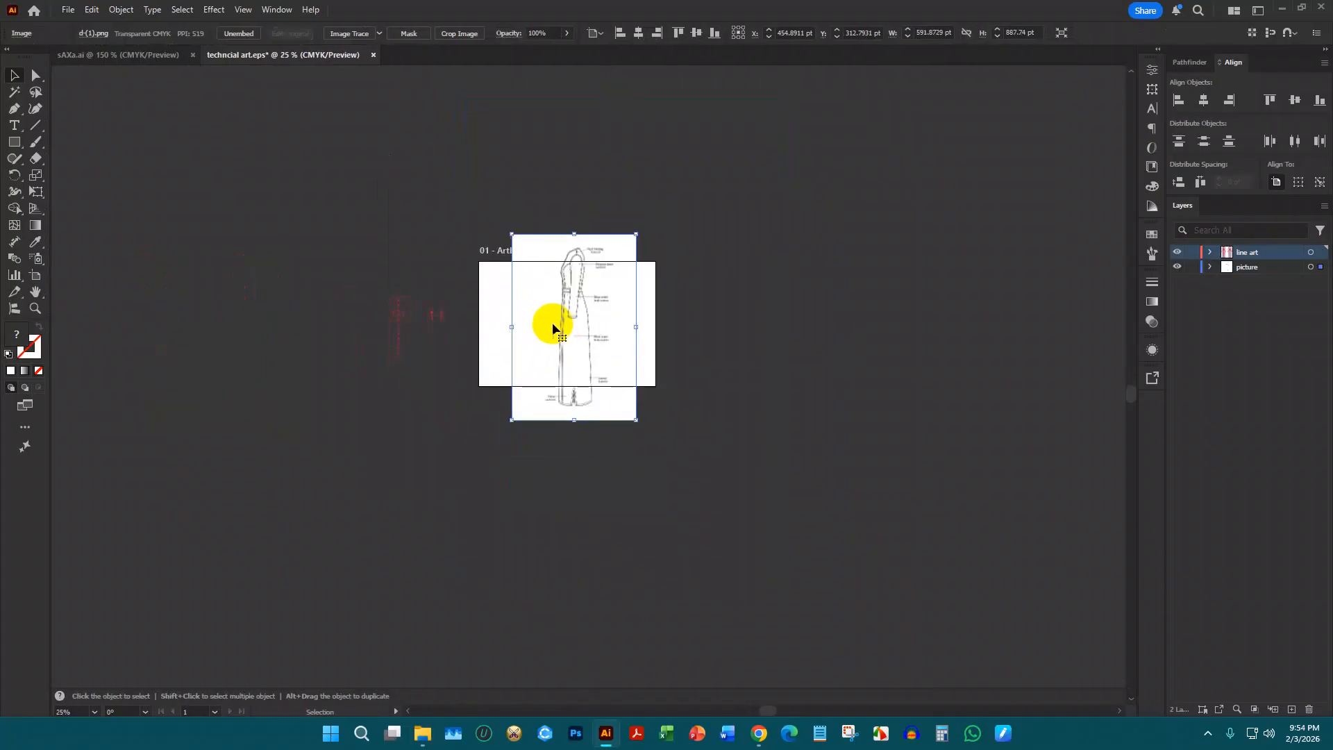
pyautogui.moveTo(551, 321); pyautogui.dragTo(768, 327)
# Trace the side-view dress picture with the default Image Trace preset and expand the result
pyautogui.scroll(6, 848, 321)
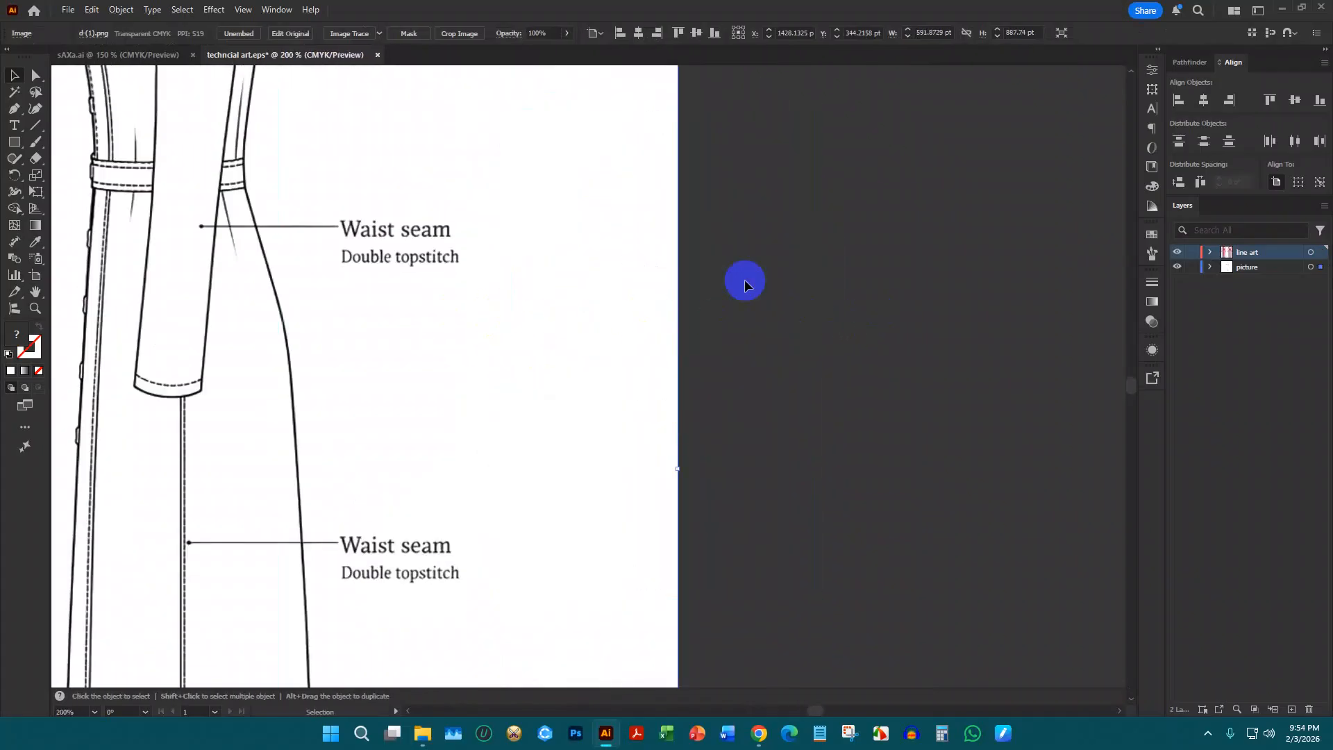
pyautogui.scroll(-2, 744, 279)
pyautogui.scroll(1, 450, 191)
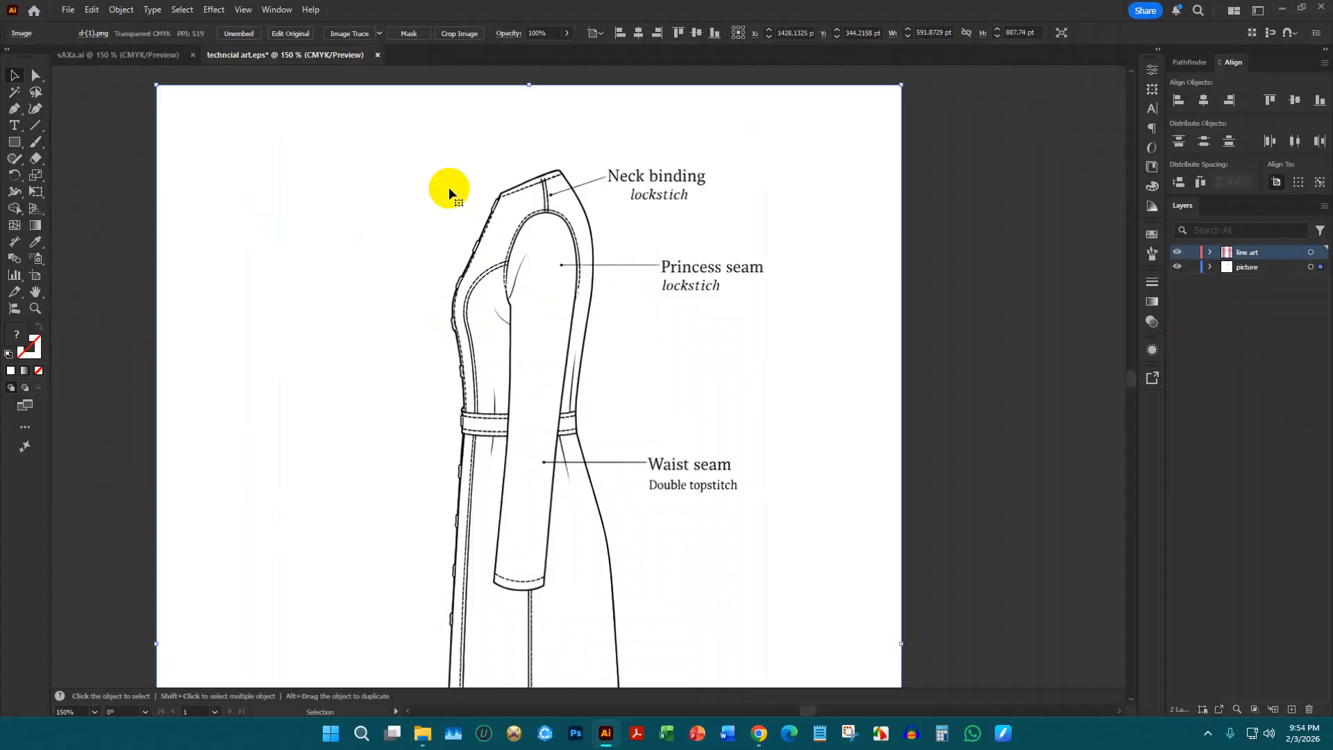
pyautogui.click(349, 34)
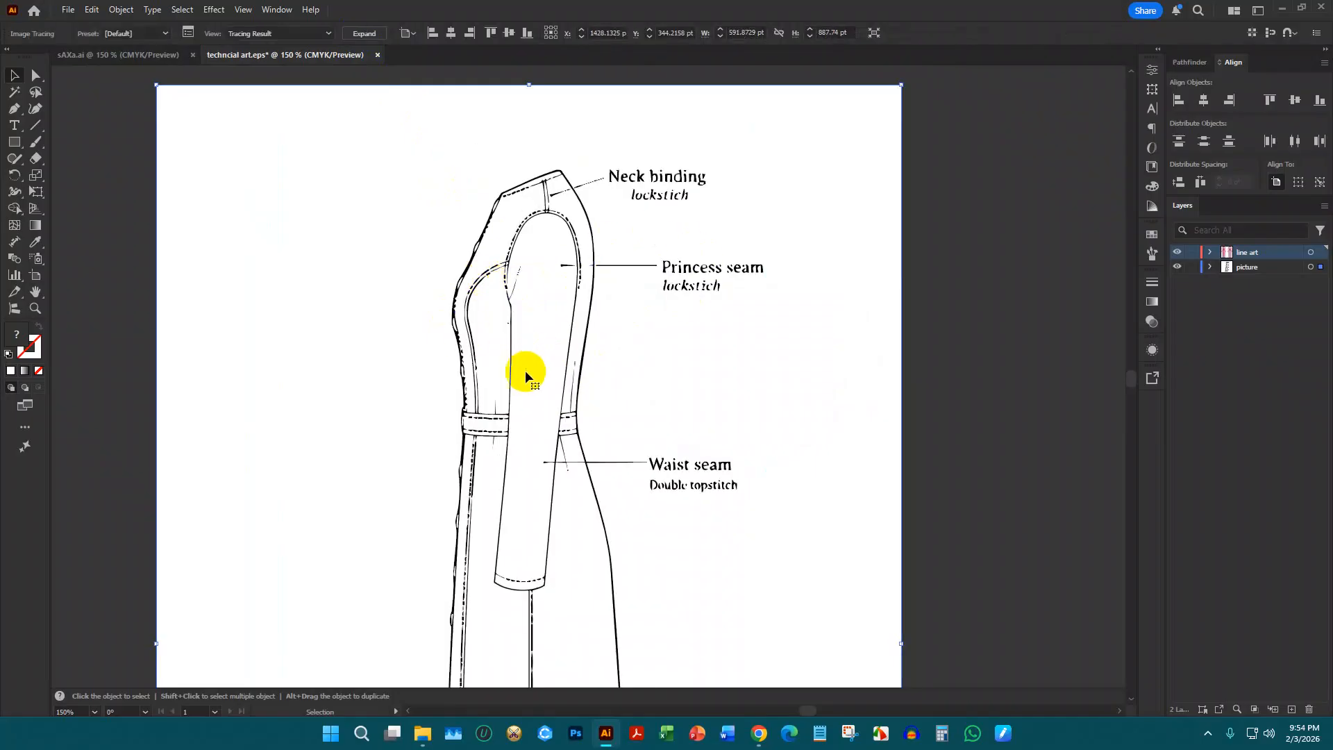
pyautogui.scroll(2, 499, 372)
pyautogui.scroll(-3, 499, 373)
pyautogui.click(359, 32)
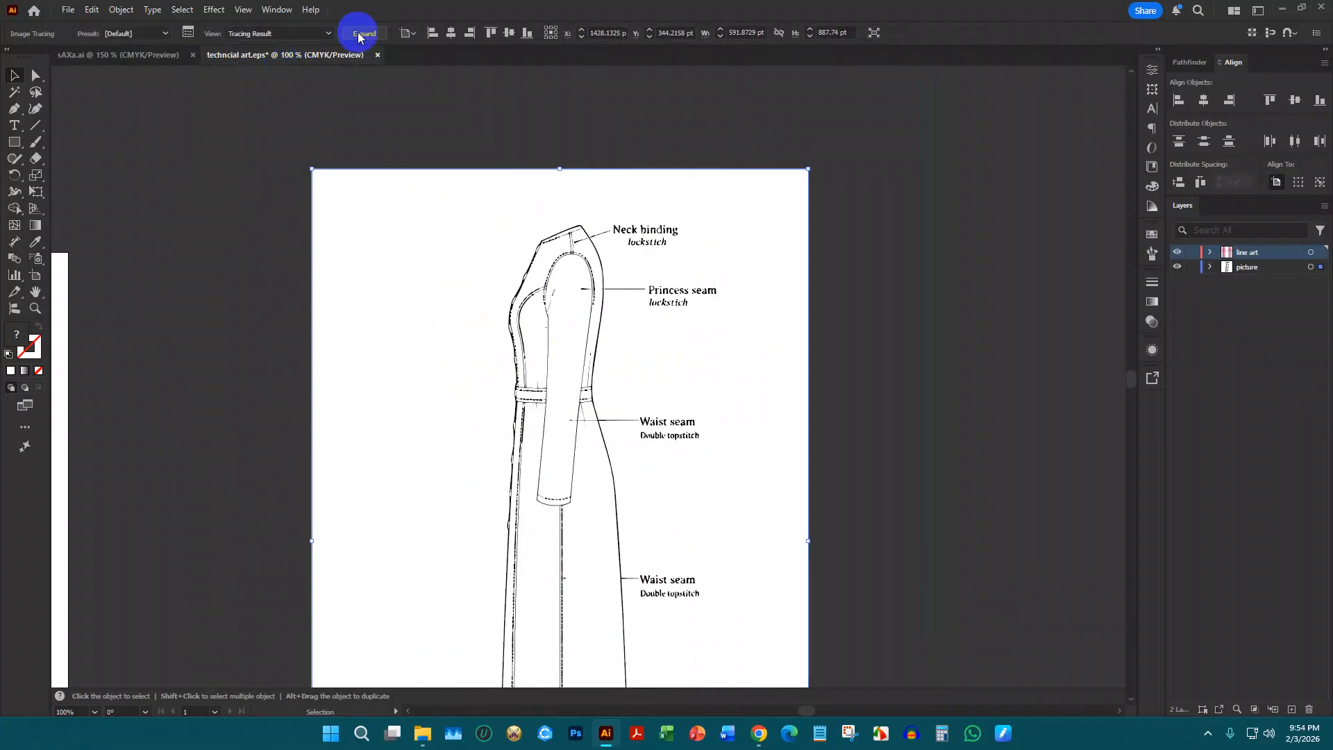
# Select all white areas of the traced side-view dress with the Magic Wand and delete them
pyautogui.click(181, 95)
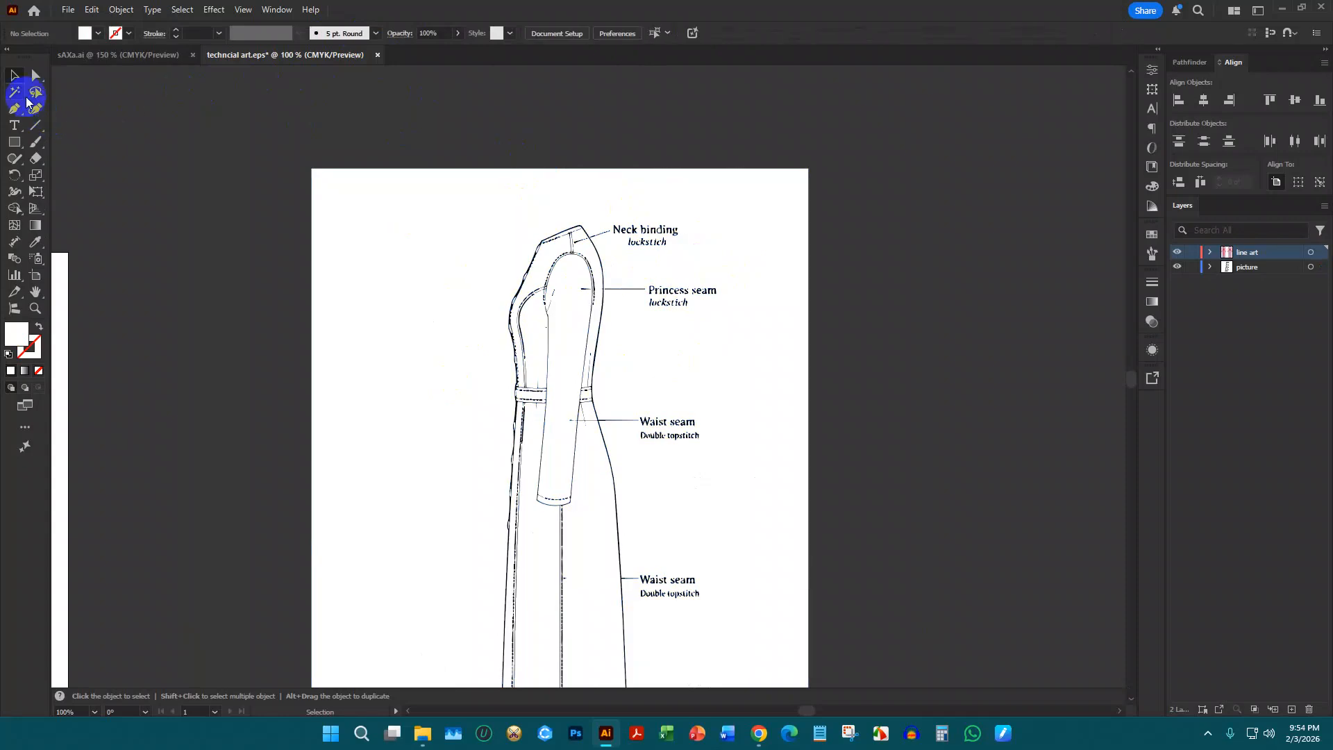
pyautogui.click(19, 94)
pyautogui.click(582, 238)
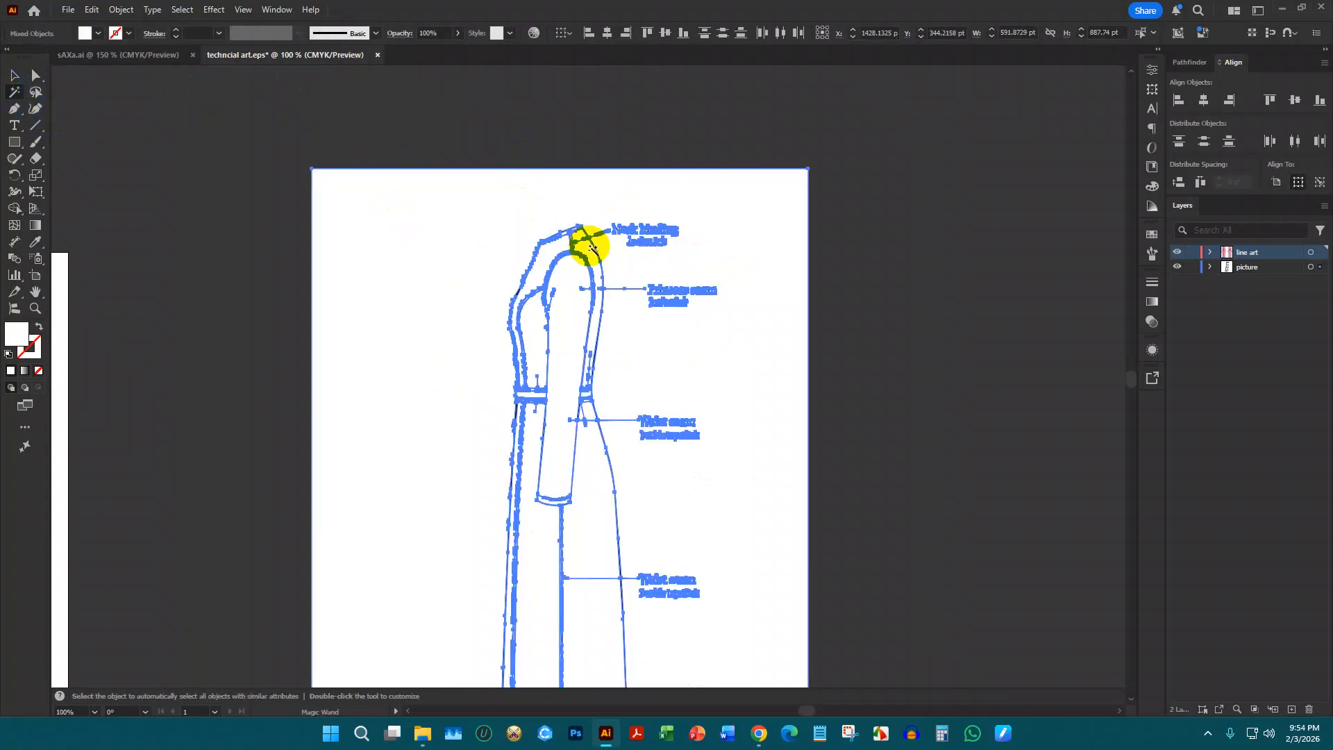
pyautogui.press('Delete')
pyautogui.click(14, 75)
# Move the traced side-view dress onto the artboard and scale it down to about 212 × 500 pt within the artboard's height
pyautogui.scroll(-2, 836, 165)
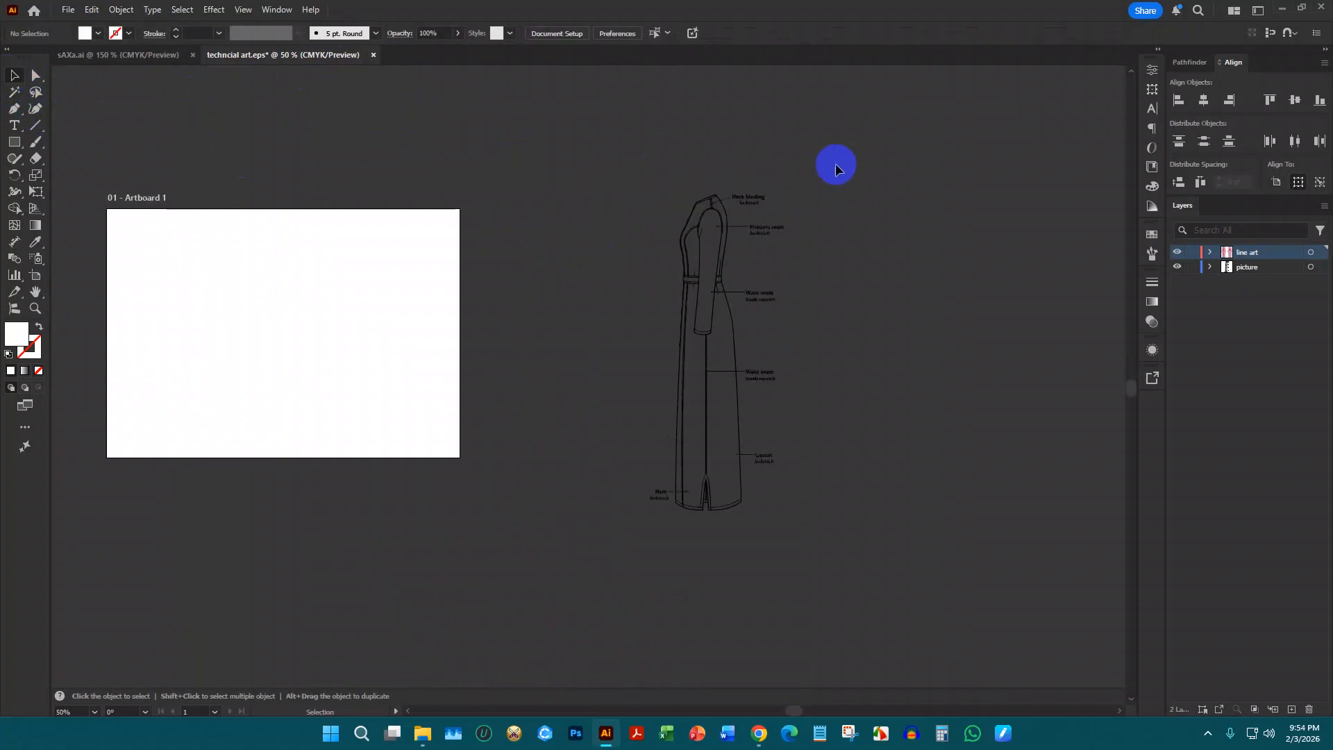
pyautogui.click(790, 451)
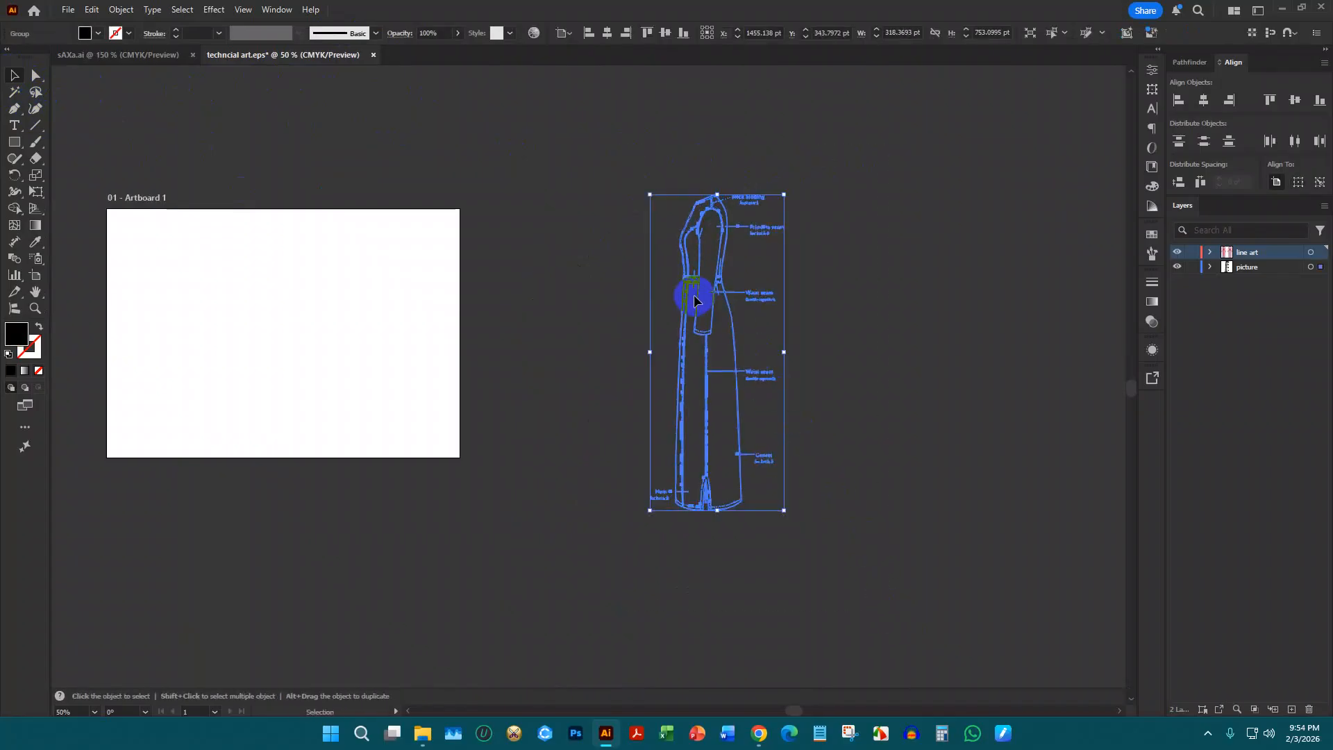
pyautogui.moveTo(711, 309); pyautogui.dragTo(347, 311)
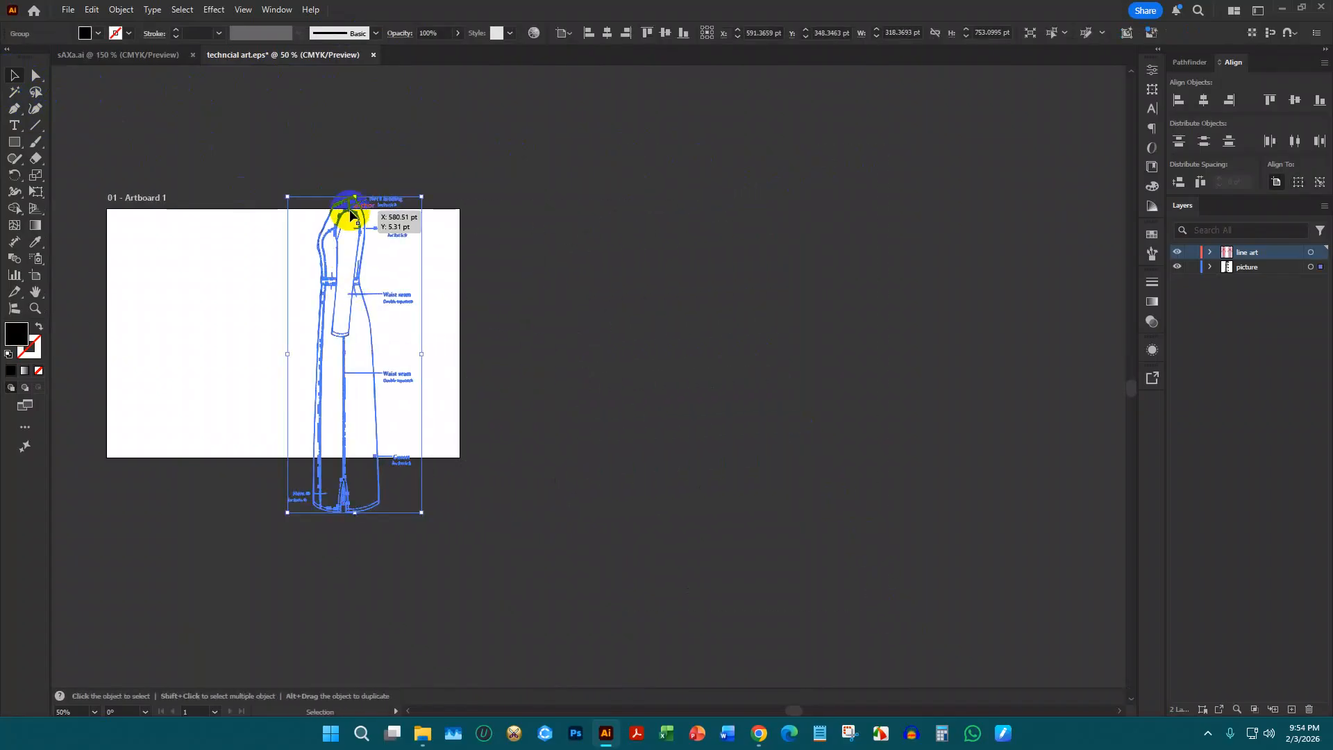
pyautogui.moveTo(353, 196); pyautogui.dragTo(363, 258)
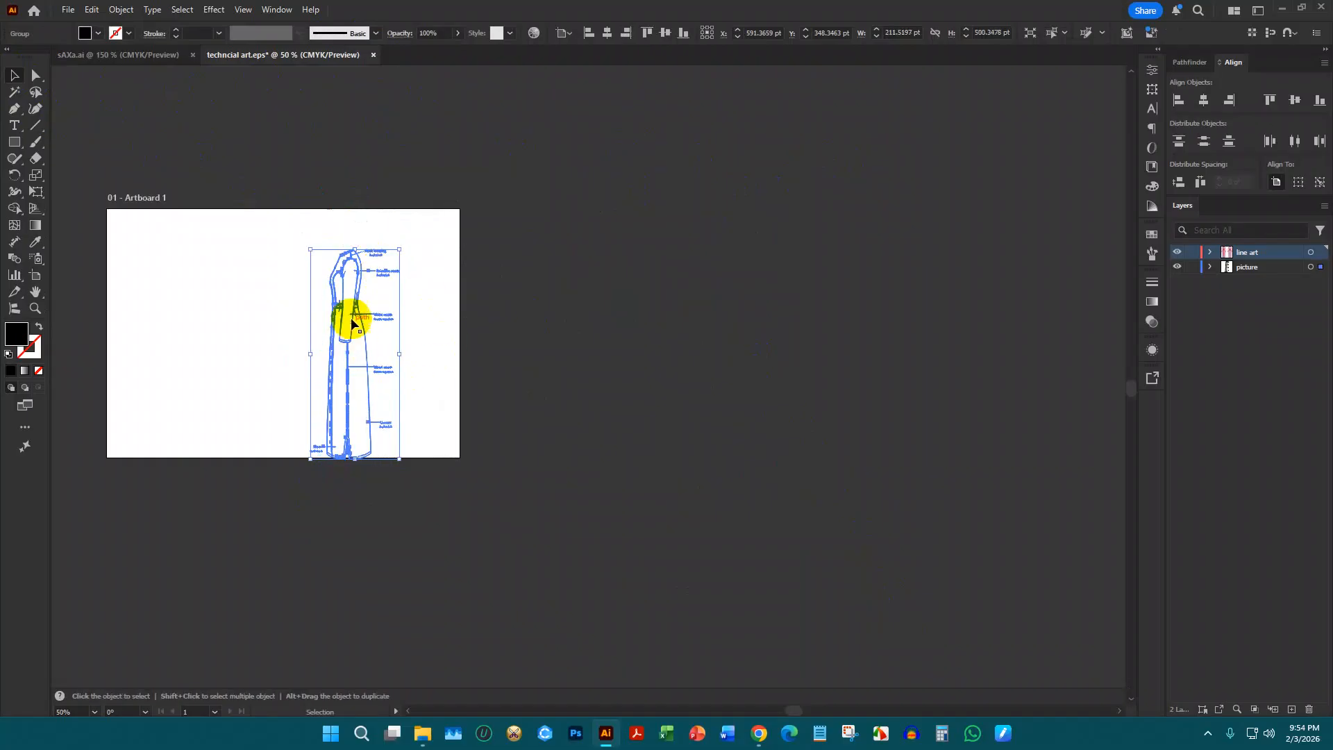
pyautogui.scroll(2, 352, 306)
pyautogui.moveTo(352, 310); pyautogui.dragTo(363, 282)
pyautogui.scroll(2, 286, 553)
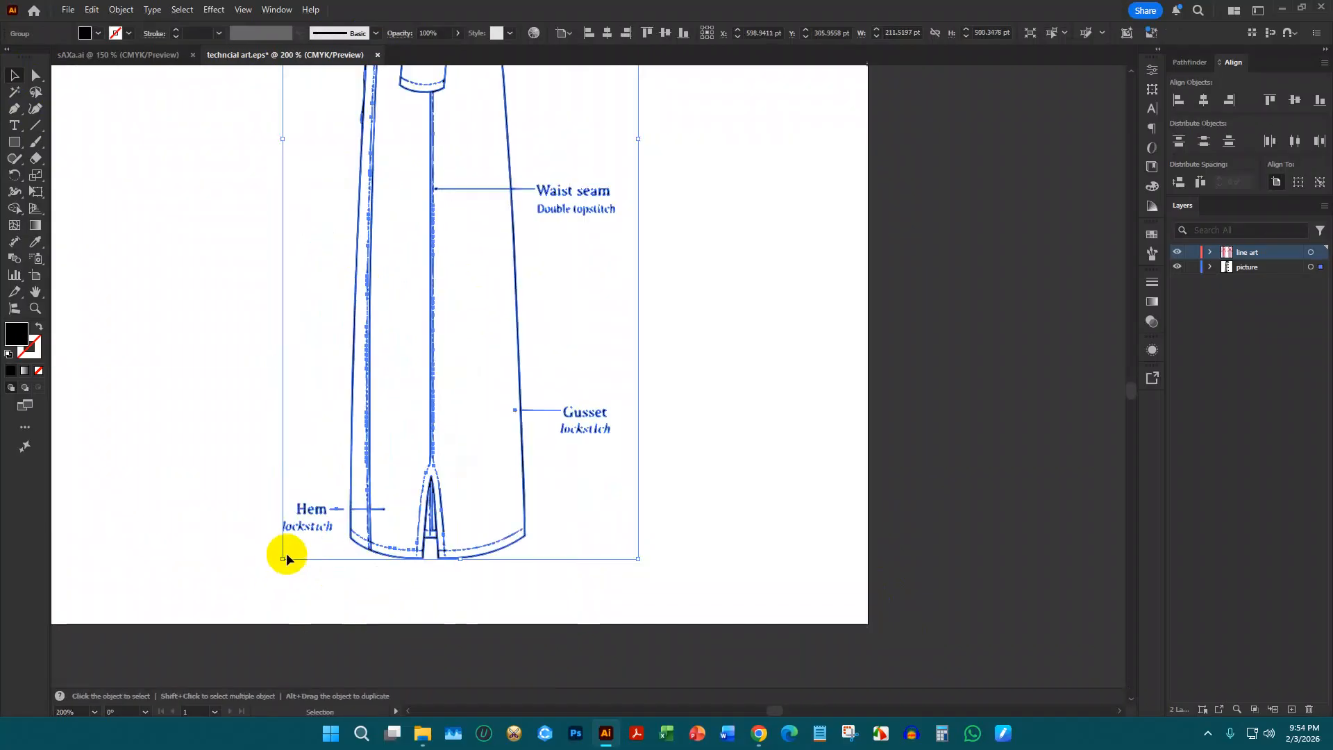
# Ungroup the traced side-view dress and delete the Hem lockstich label beside its hem
pyautogui.moveTo(245, 469); pyautogui.dragTo(339, 595)
pyautogui.rightClick(357, 551)
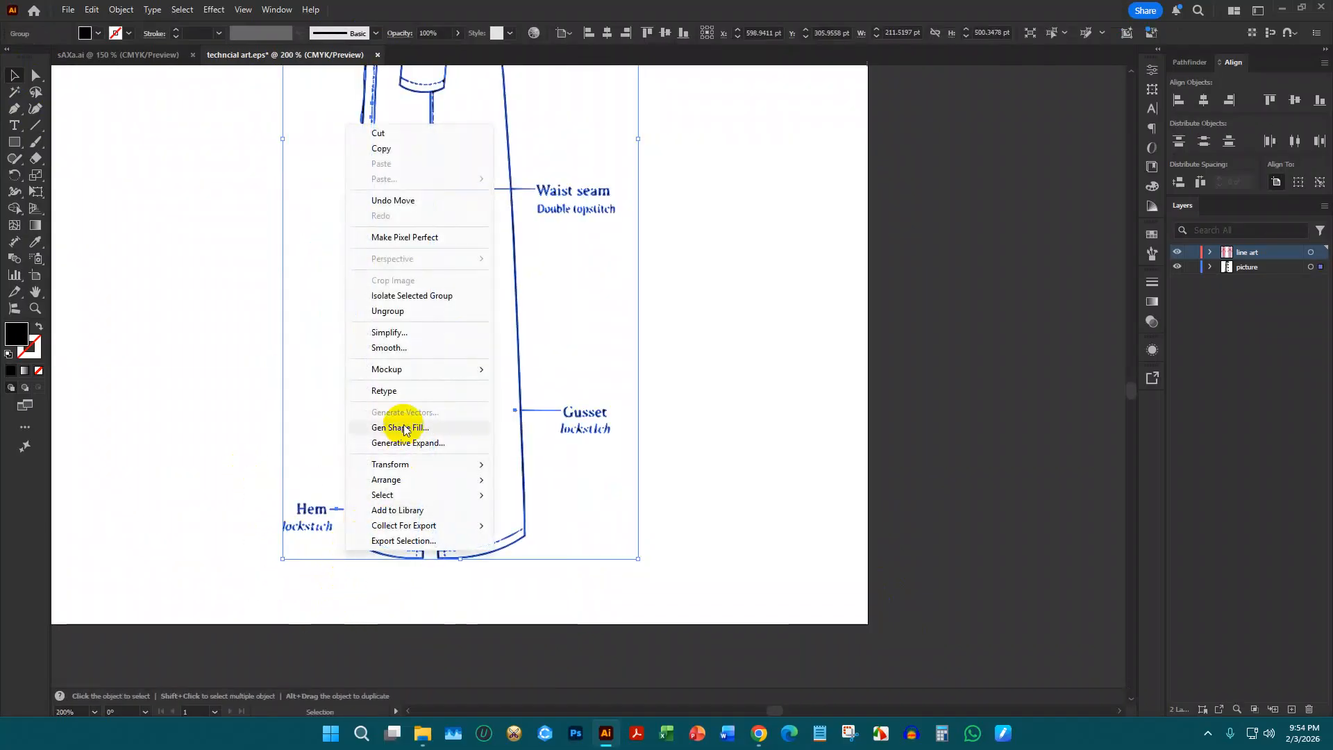
pyautogui.click(389, 311)
pyautogui.moveTo(222, 415); pyautogui.dragTo(336, 589)
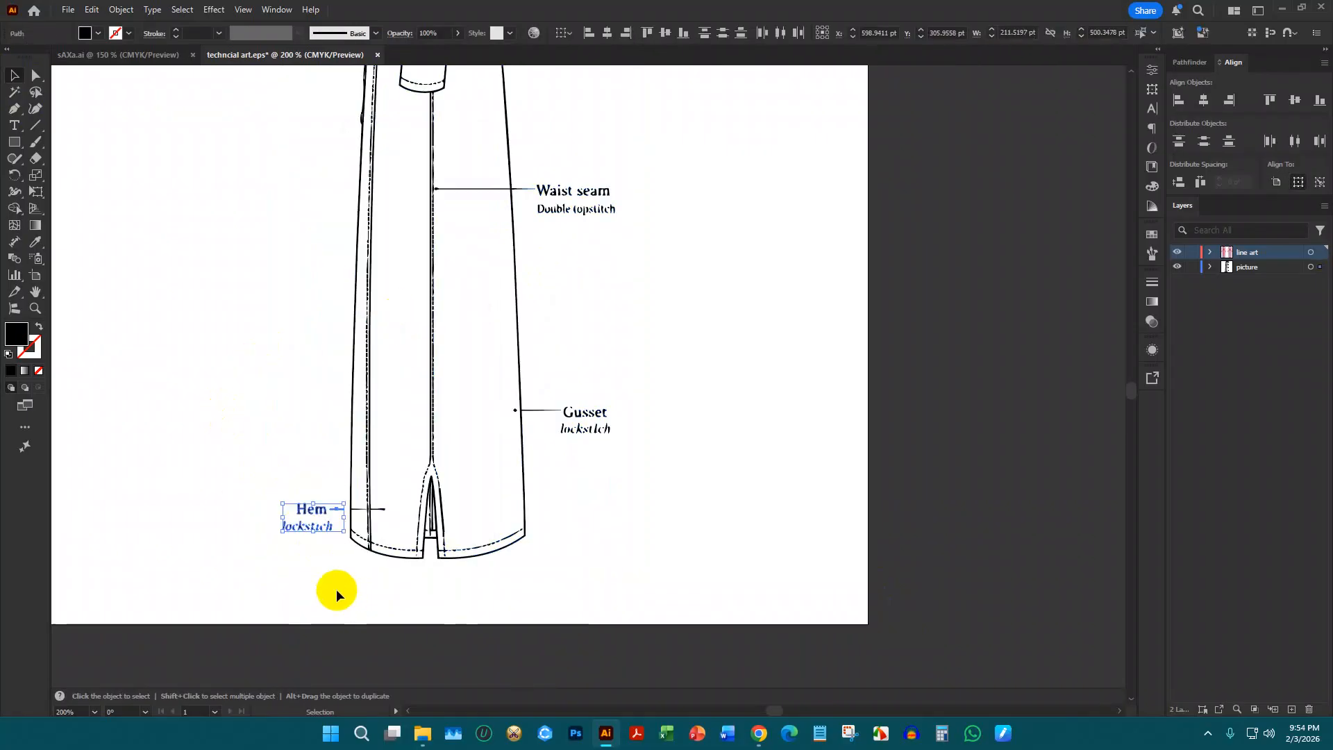
pyautogui.press('Delete')
# Delete the lower Waist seam Double topstitch label beside the skirt, including its stray letter
pyautogui.click(382, 508)
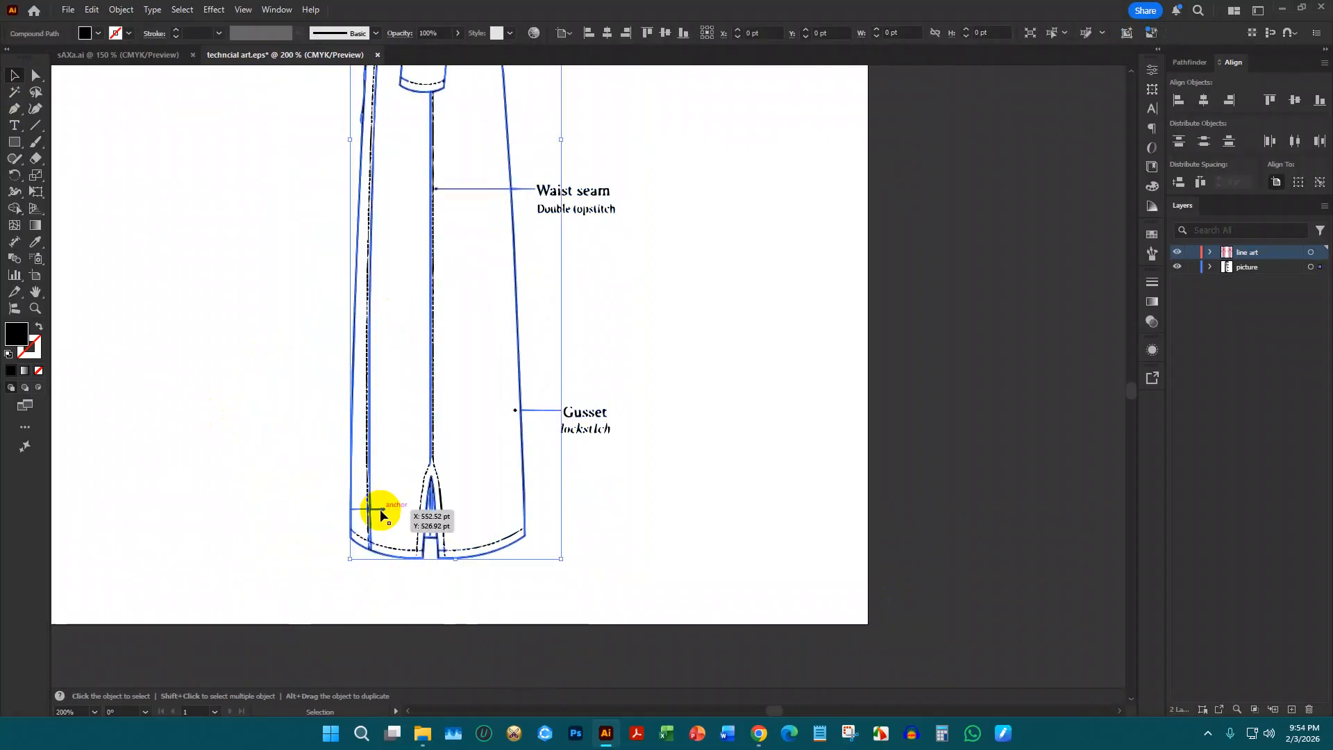
pyautogui.click(554, 165)
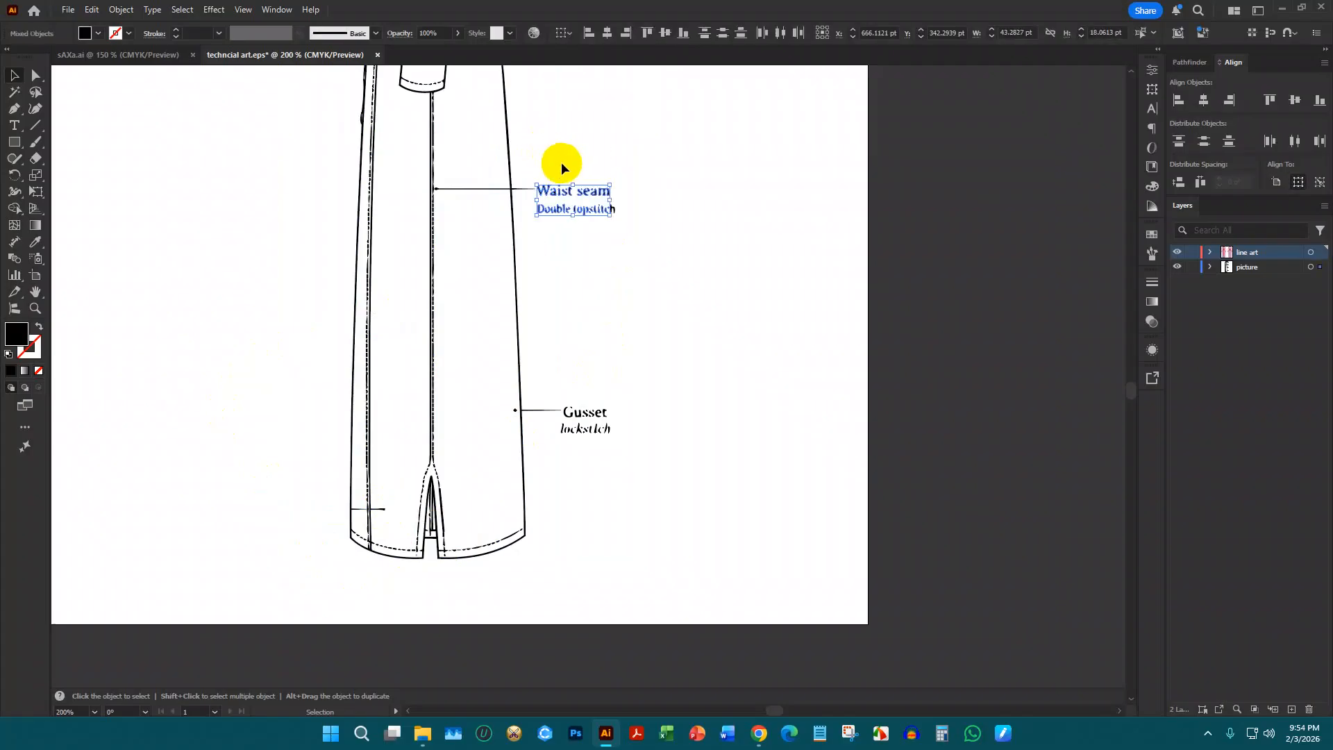
pyautogui.press('Delete')
pyautogui.hotkey('ctrl', 'a')
pyautogui.click(651, 518)
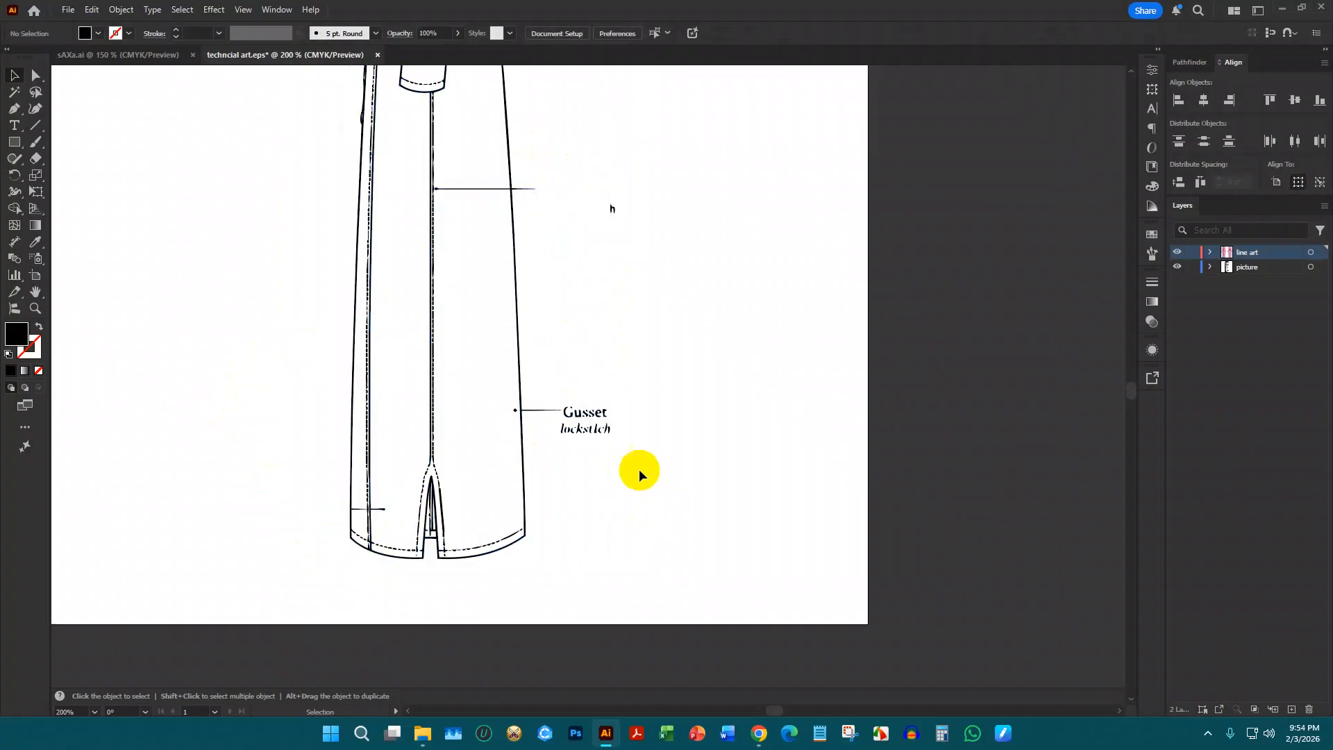
pyautogui.click(612, 208)
pyautogui.press('Delete')
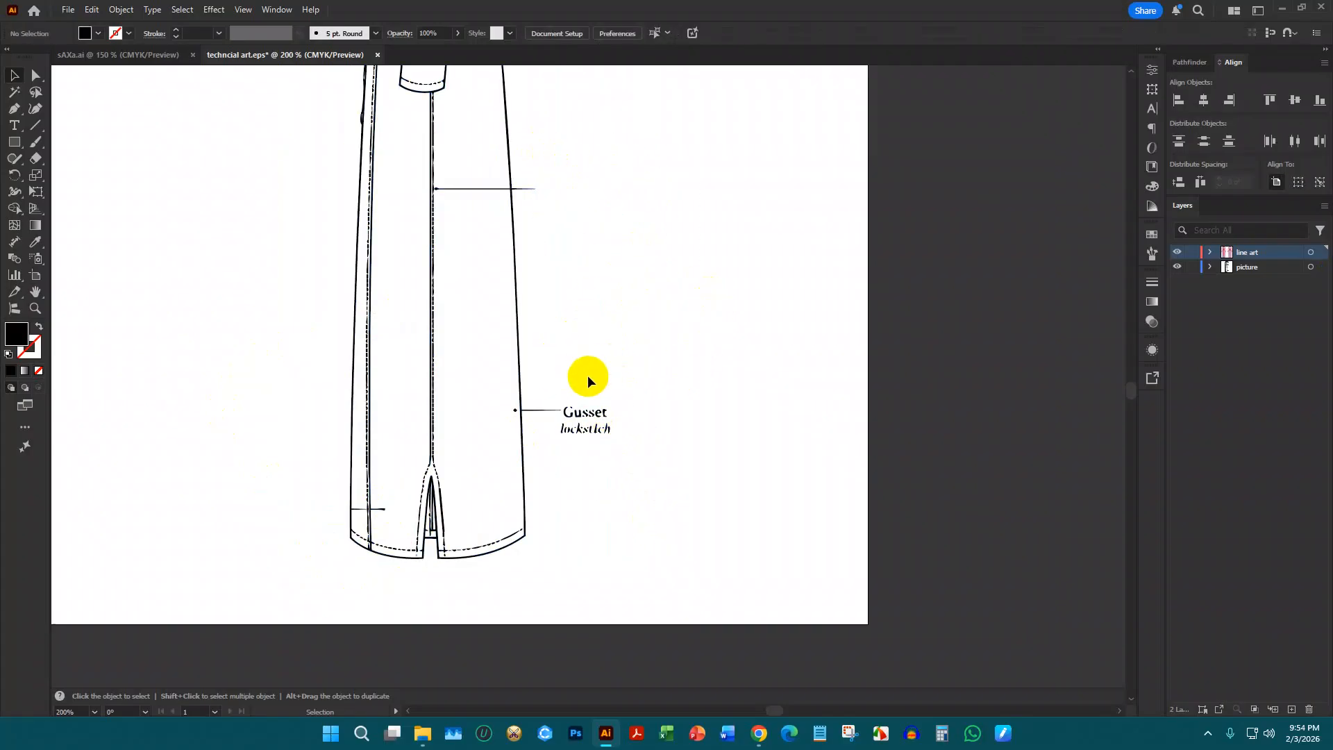
# Remove the Gusset label, its dot and its leader line beside the skirt outline, using the Eraser for the remaining pieces
pyautogui.moveTo(587, 375); pyautogui.dragTo(555, 373)
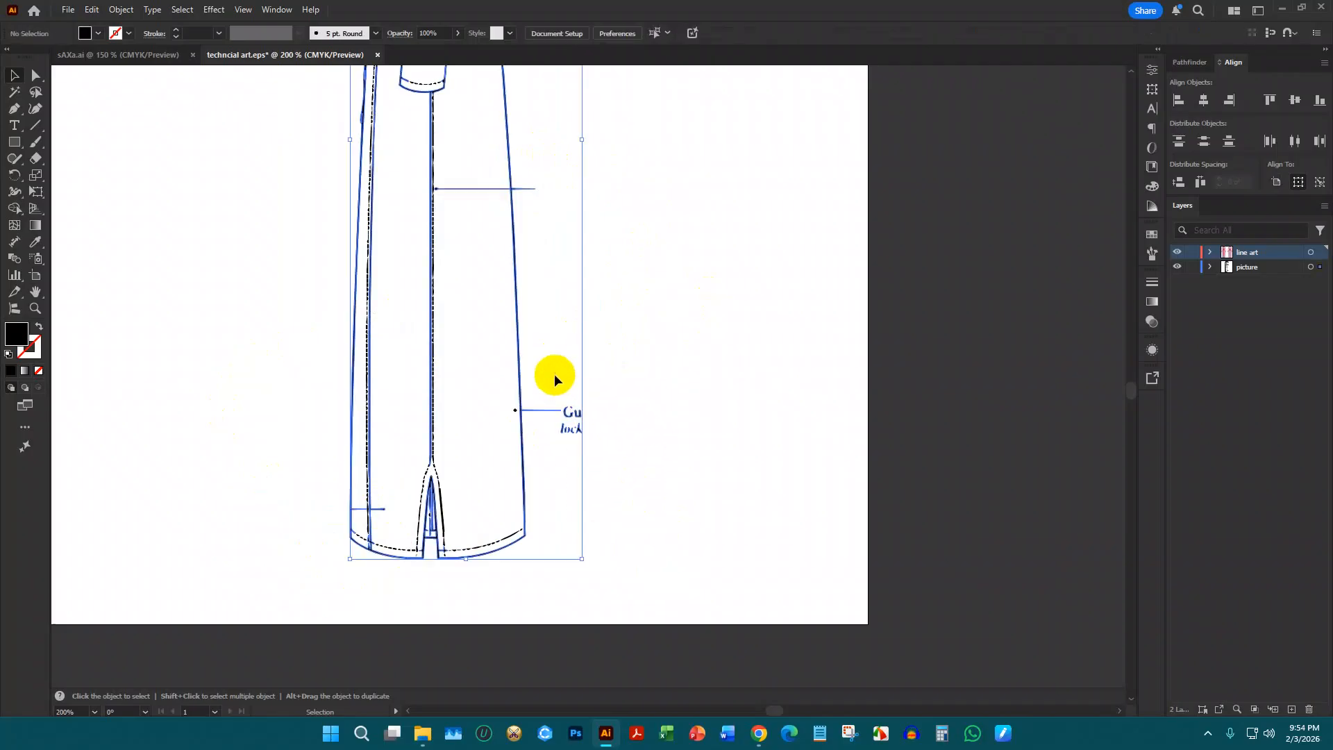
pyautogui.click(628, 425)
pyautogui.scroll(3, 547, 422)
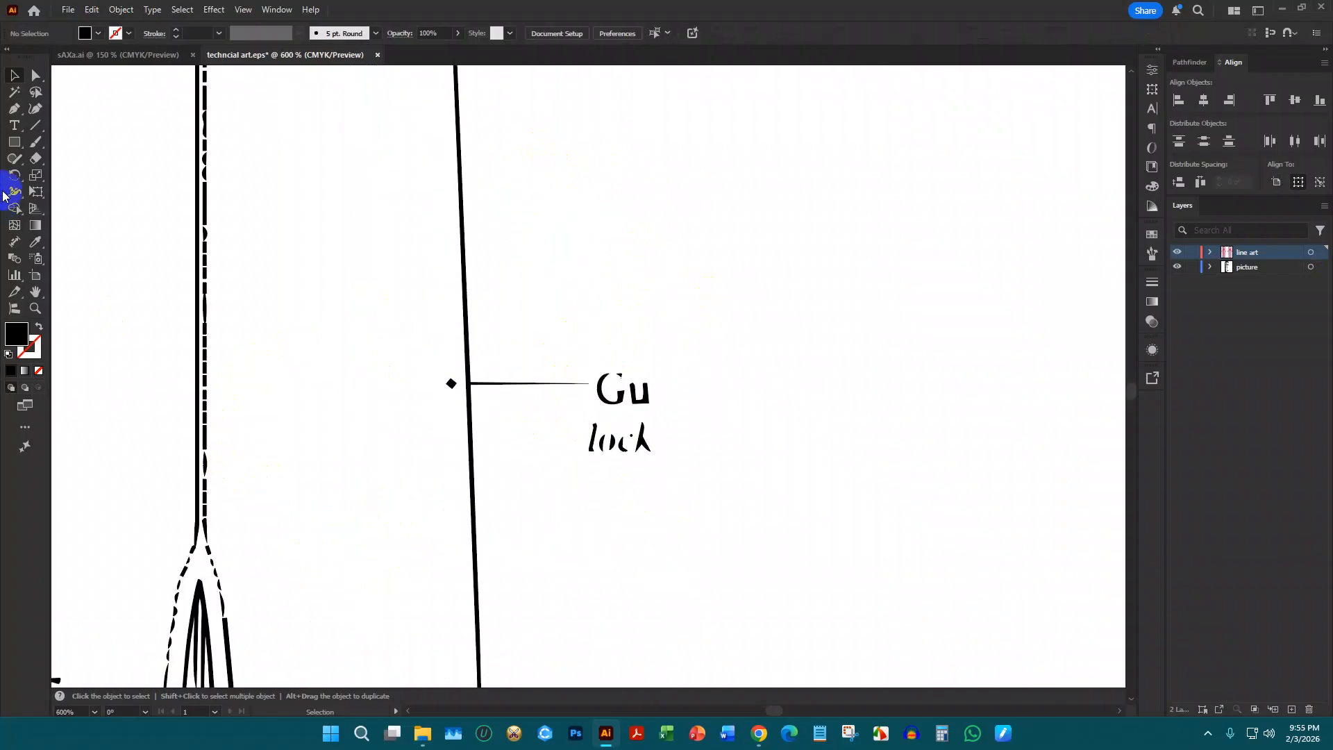
pyautogui.click(35, 158)
pyautogui.moveTo(426, 354); pyautogui.dragTo(459, 406)
pyautogui.moveTo(548, 292); pyautogui.dragTo(707, 544)
pyautogui.scroll(2, 576, 414)
pyautogui.moveTo(607, 399)
pyautogui.mouseDown()
pyautogui.moveTo(420, 312)
pyautogui.moveTo(363, 306)
pyautogui.mouseUp()
pyautogui.scroll(3, 378, 348)
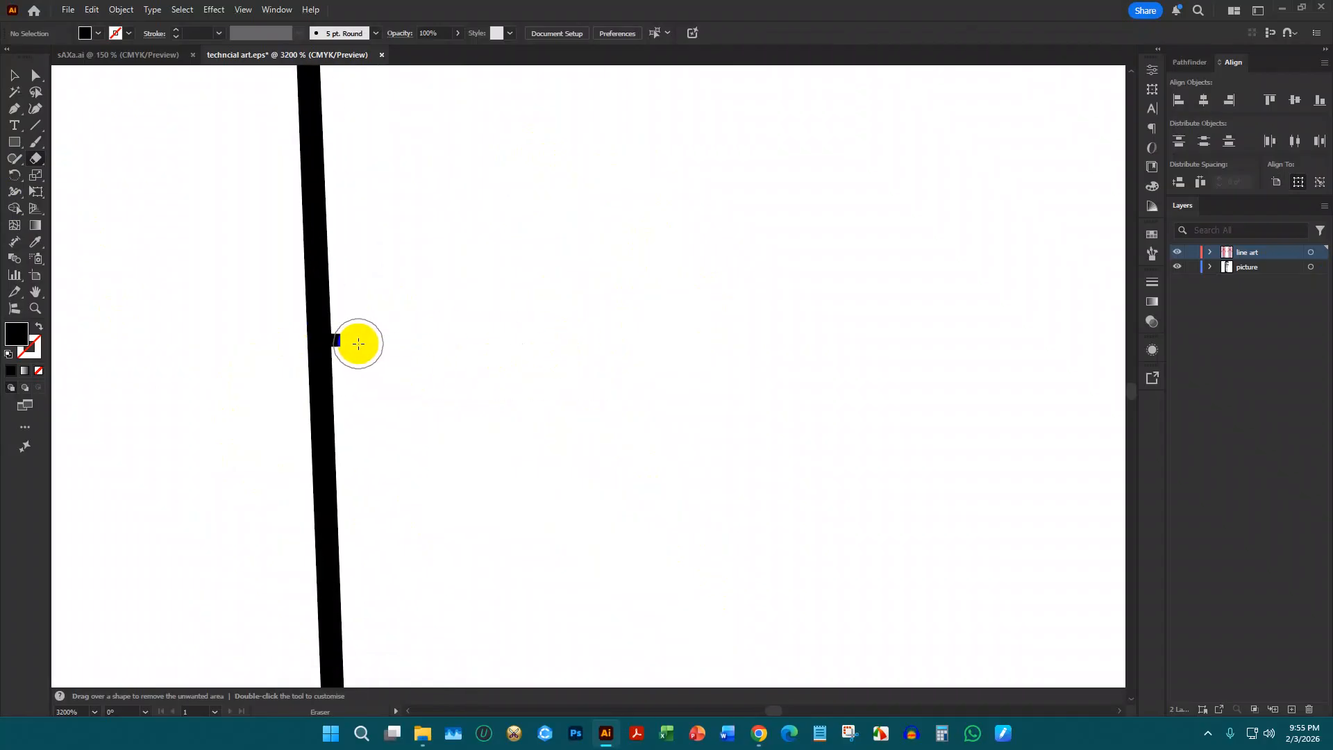
# Delete the two leftover anchor points of the erased Gusset stub so the back skirt outline runs smooth
pyautogui.click(36, 75)
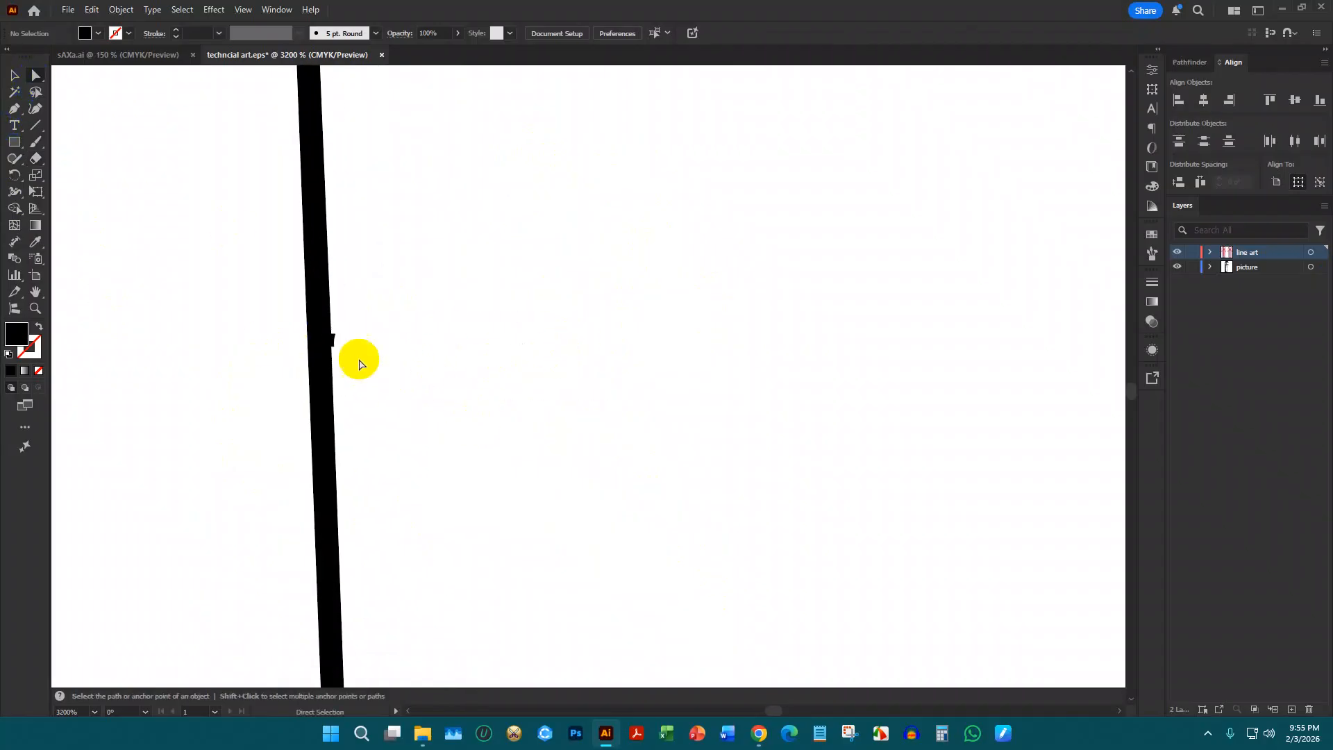
pyautogui.scroll(4, 359, 358)
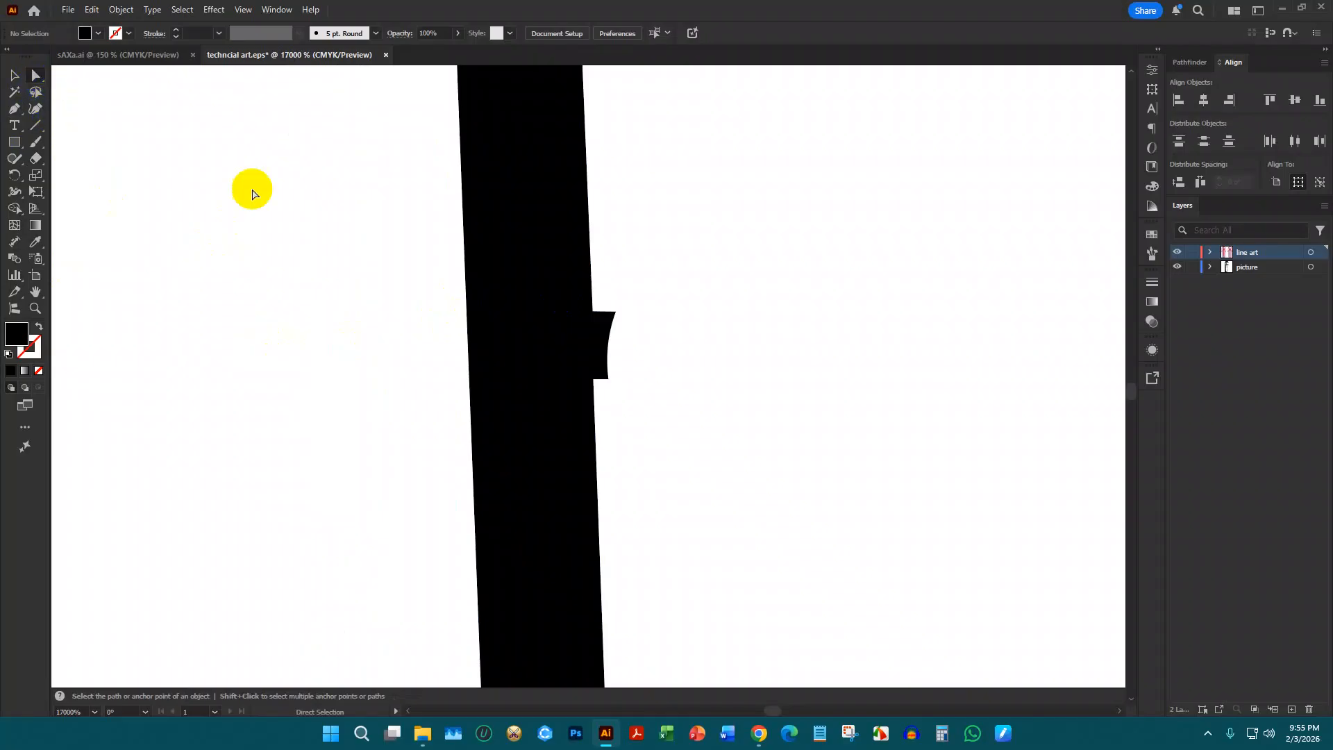
pyautogui.click(614, 312)
pyautogui.press('Delete')
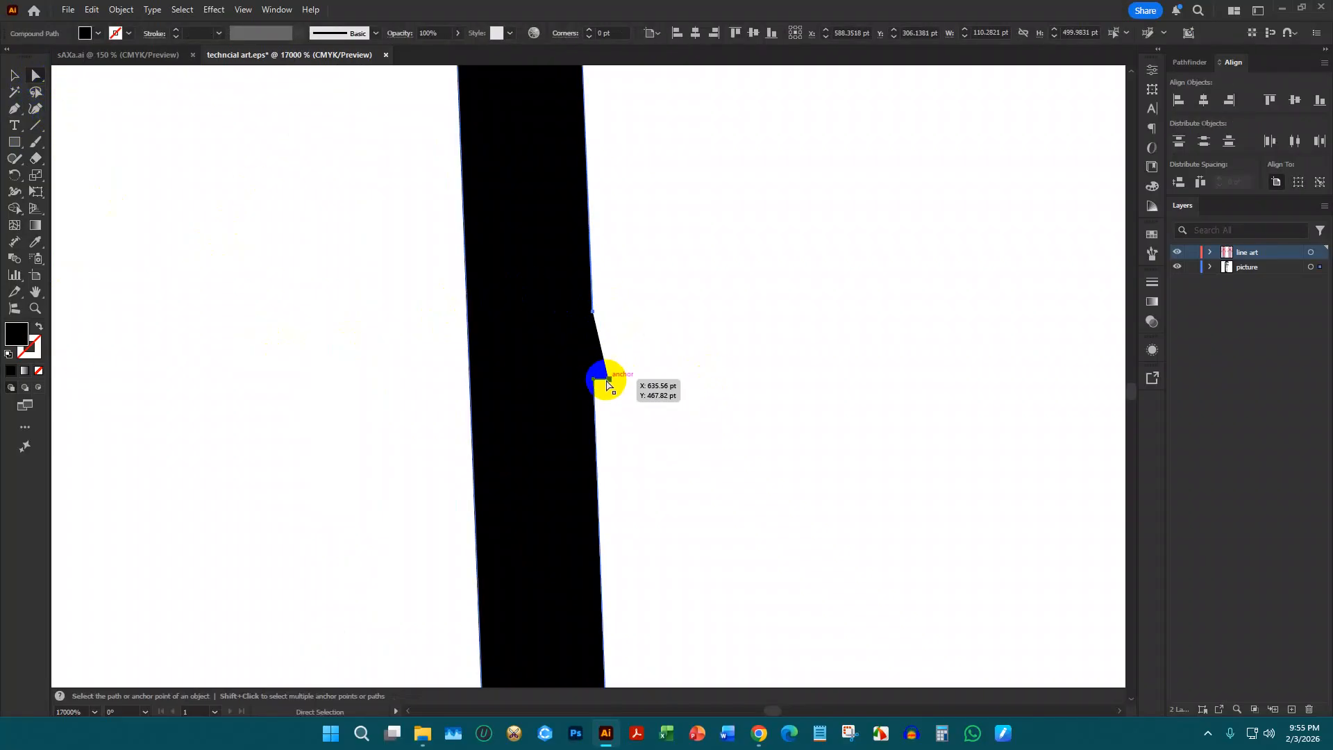
pyautogui.click(609, 379)
pyautogui.press('Delete')
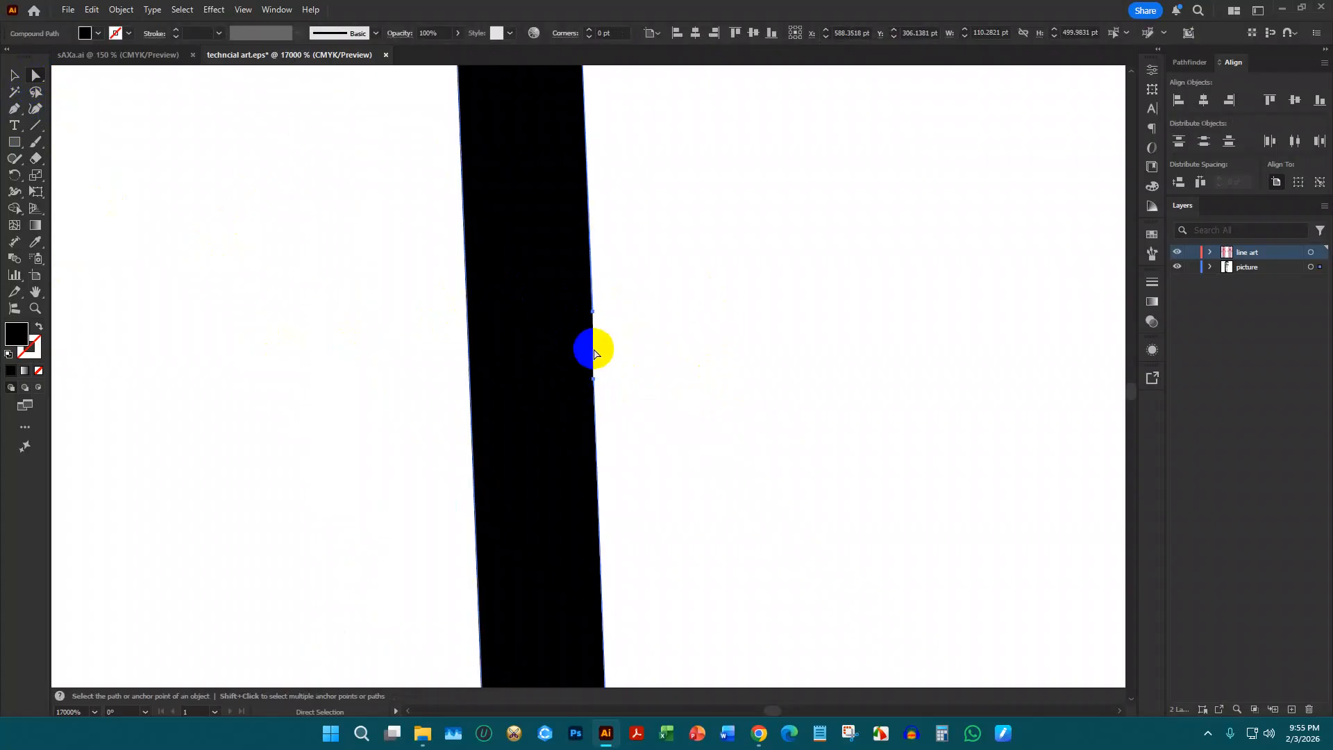
# Unite the traced dress outline with Pathfinder and deselect it
pyautogui.click(1190, 62)
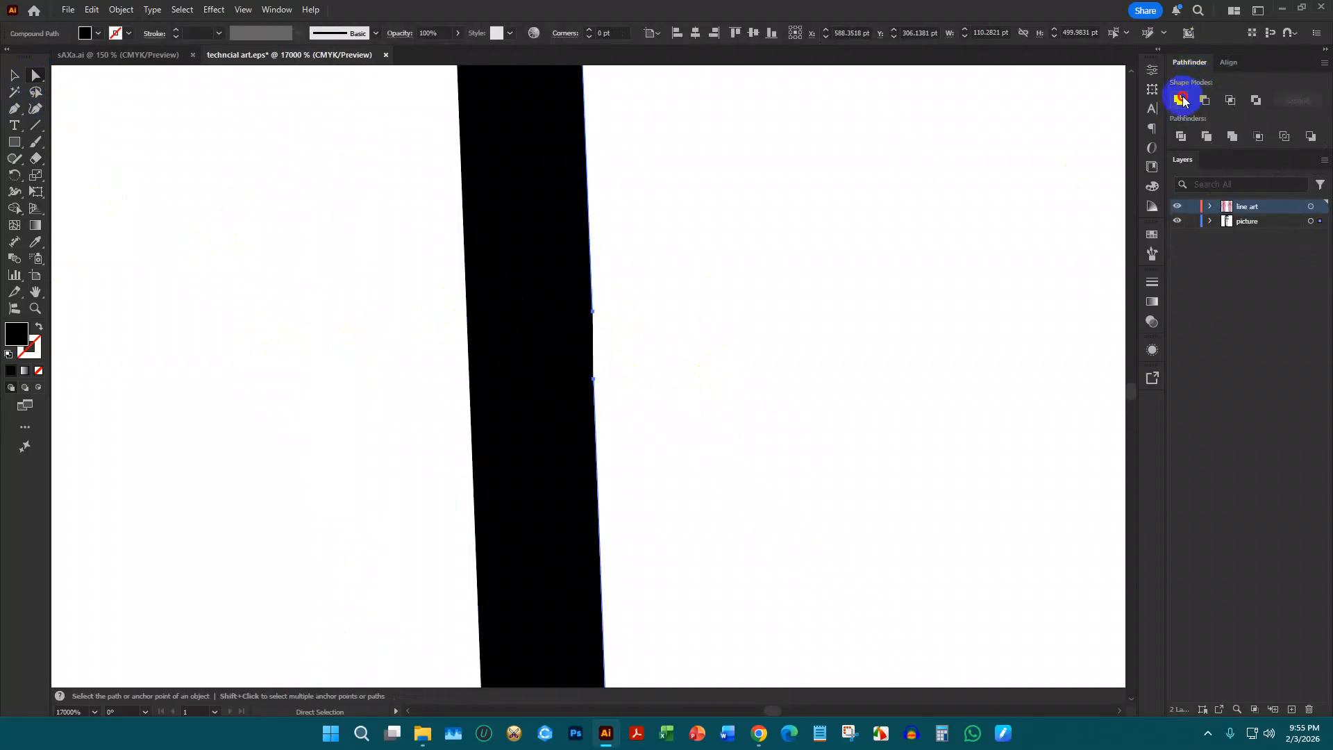
pyautogui.click(524, 396)
pyautogui.click(1182, 102)
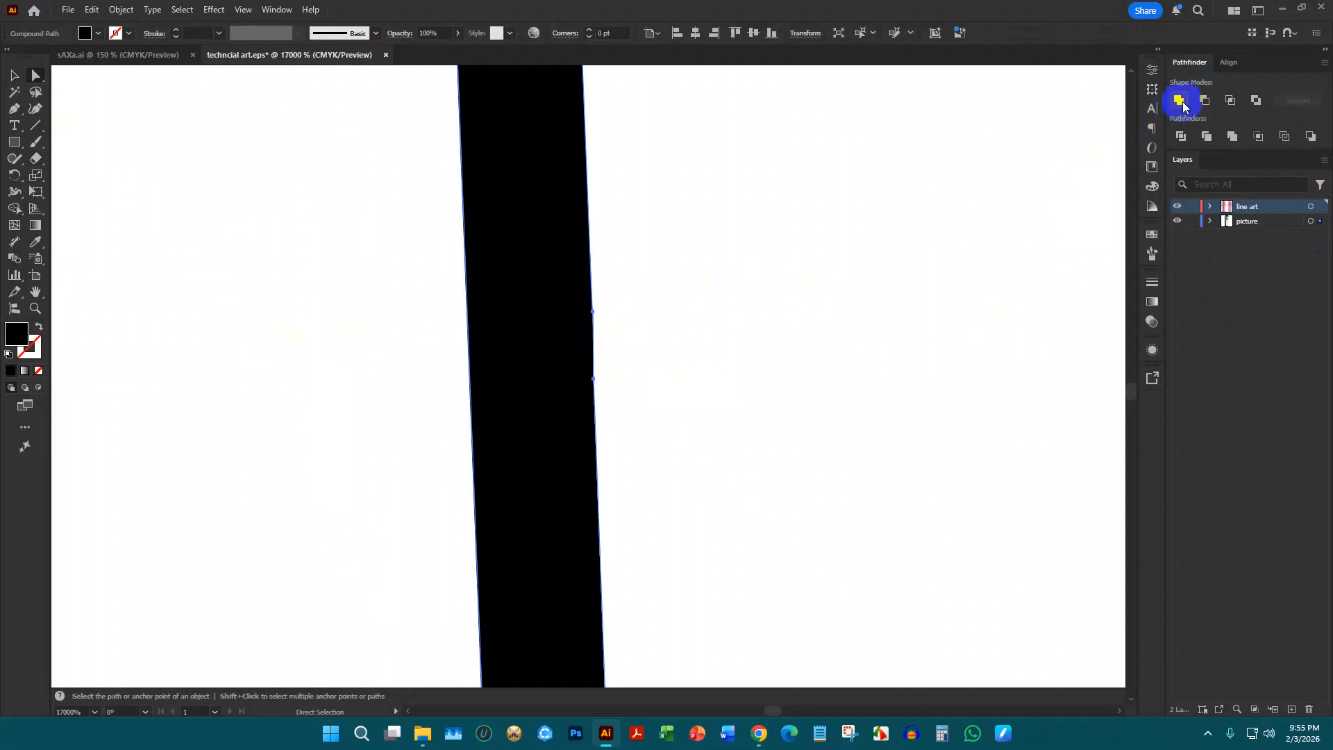
pyautogui.scroll(-10, 875, 341)
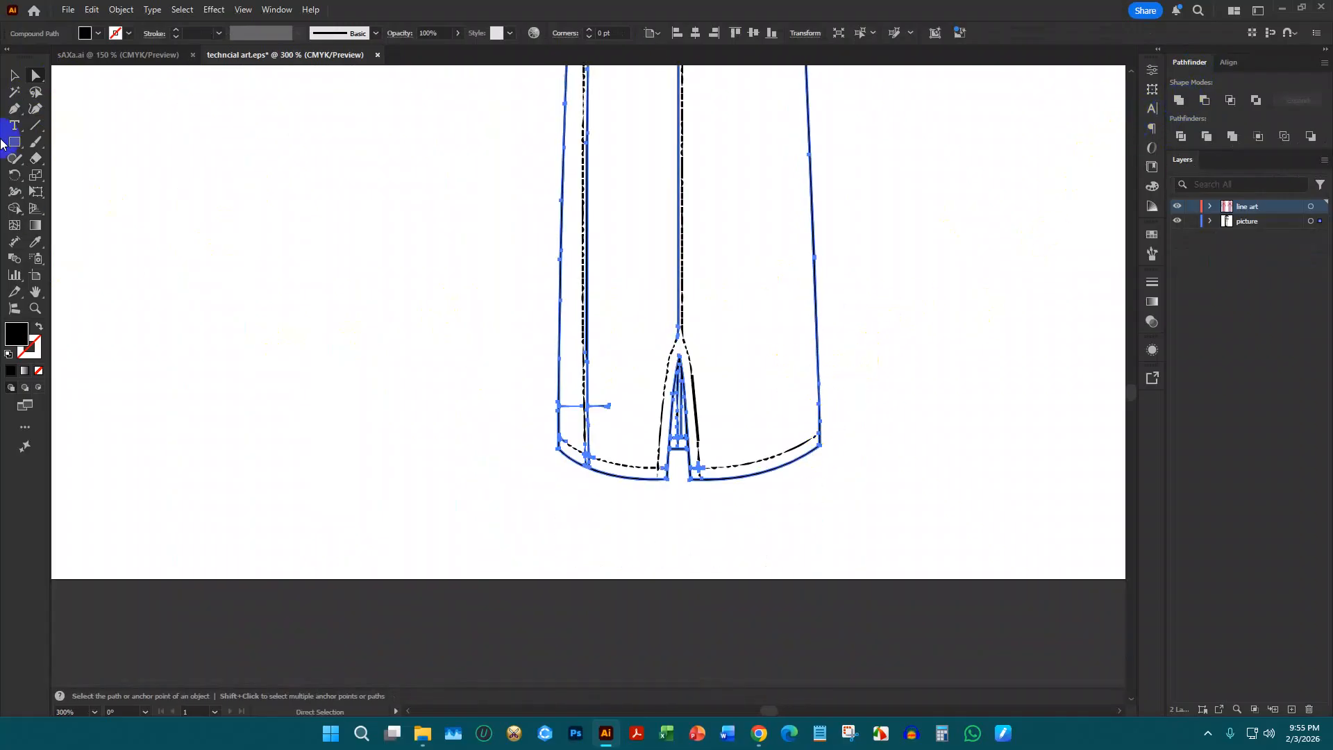
pyautogui.click(14, 75)
pyautogui.click(381, 268)
# Delete the Princess seam lockstich label and the remaining Waist seam Double topstitch label beside the traced dress, including leftover letters
pyautogui.scroll(-6, 774, 456)
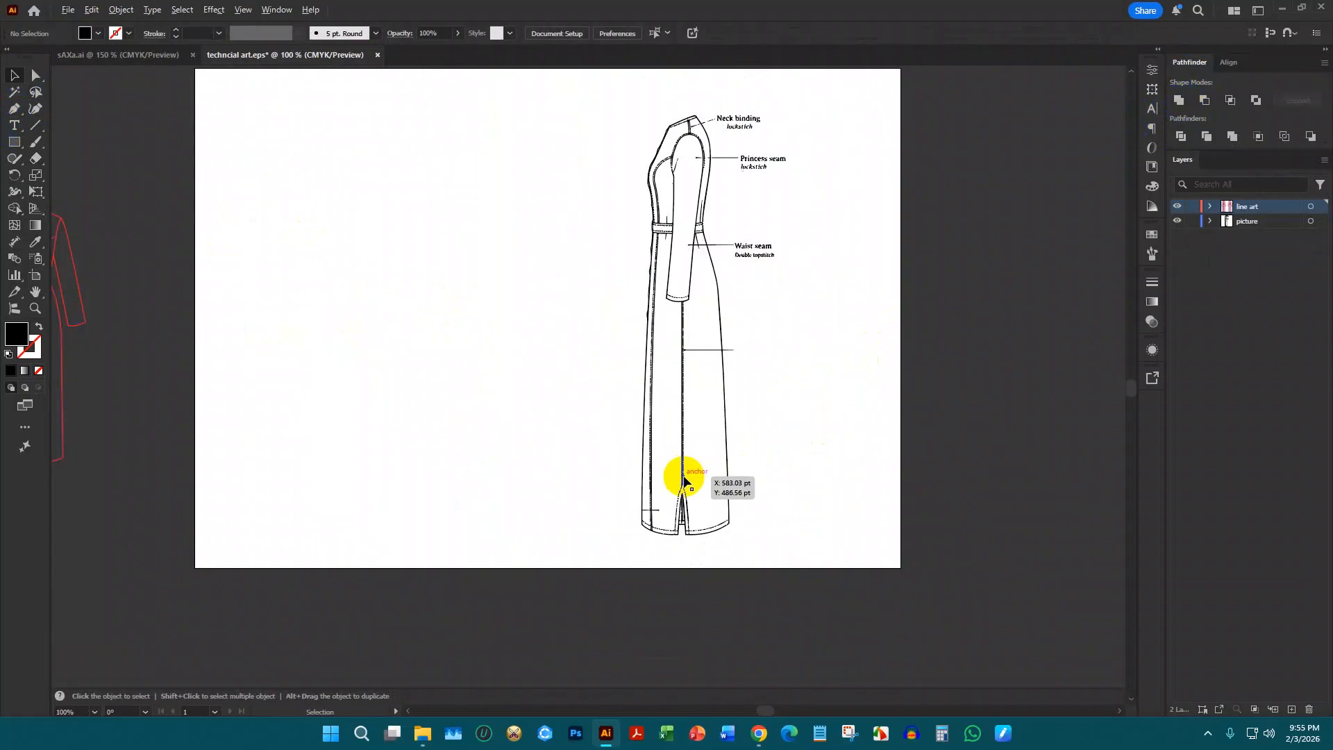
pyautogui.scroll(5, 684, 479)
pyautogui.scroll(-2, 677, 504)
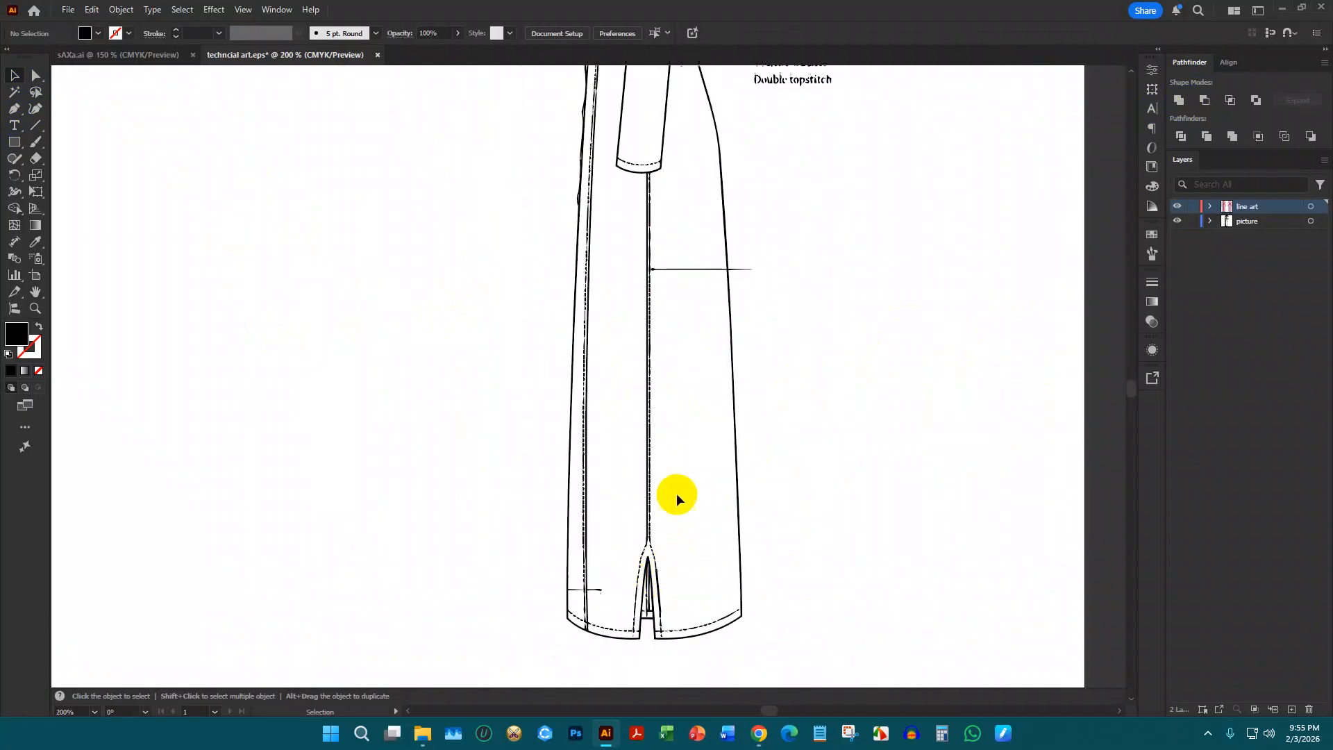
pyautogui.scroll(5, 675, 493)
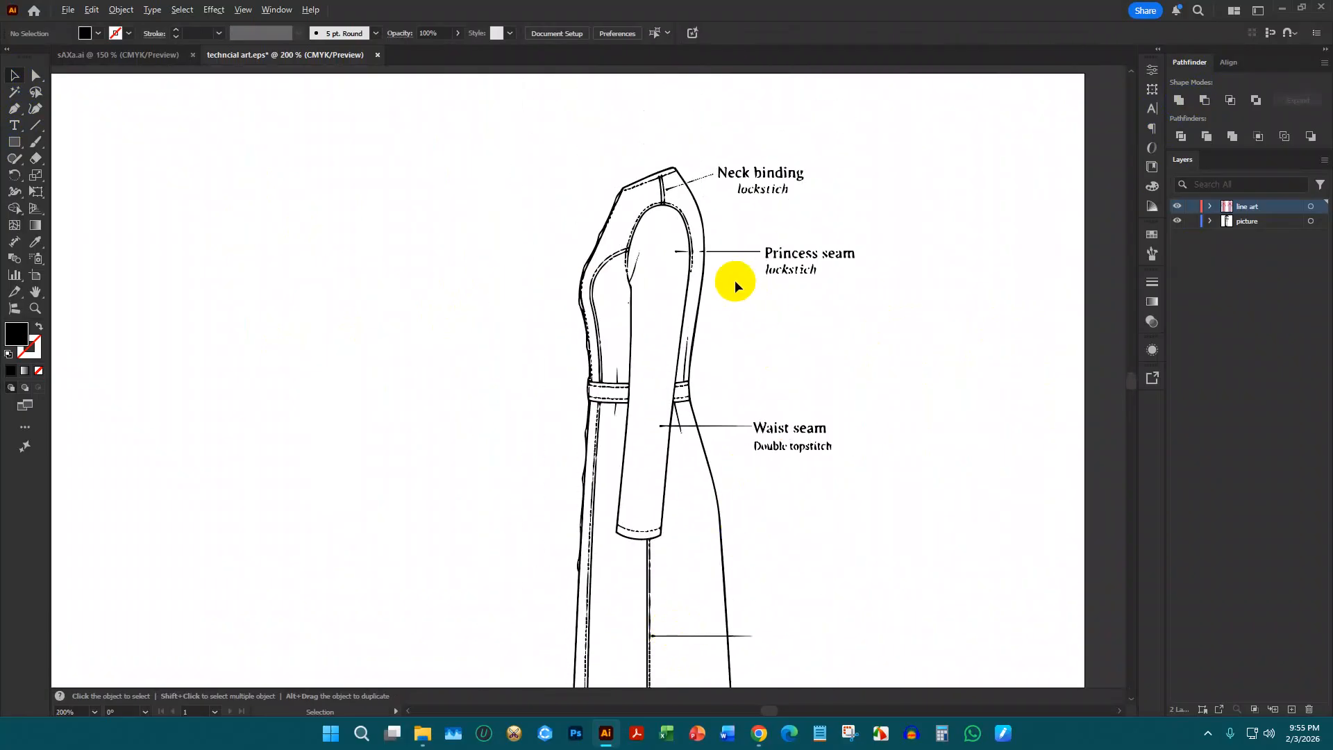
pyautogui.scroll(4, 684, 267)
pyautogui.scroll(-4, 718, 197)
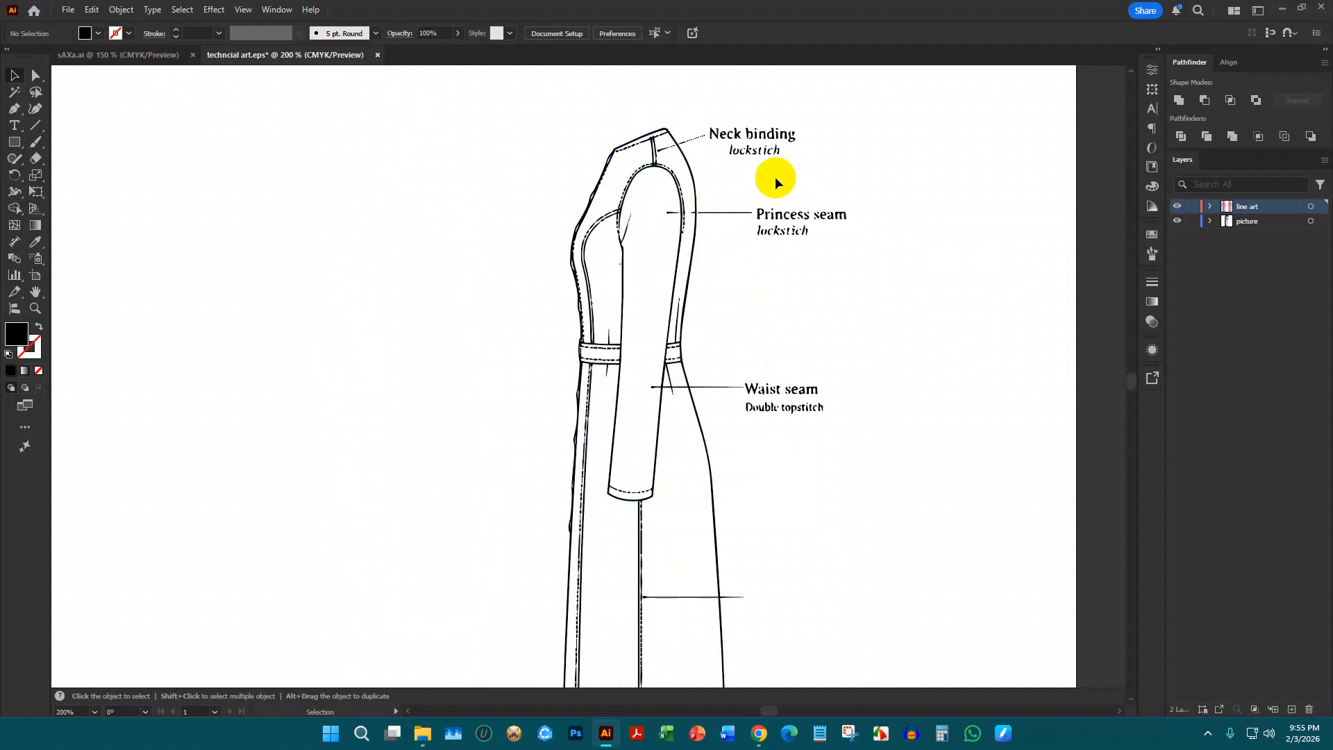
pyautogui.moveTo(775, 177); pyautogui.dragTo(930, 319)
pyautogui.press('Delete')
pyautogui.moveTo(884, 462); pyautogui.dragTo(835, 439)
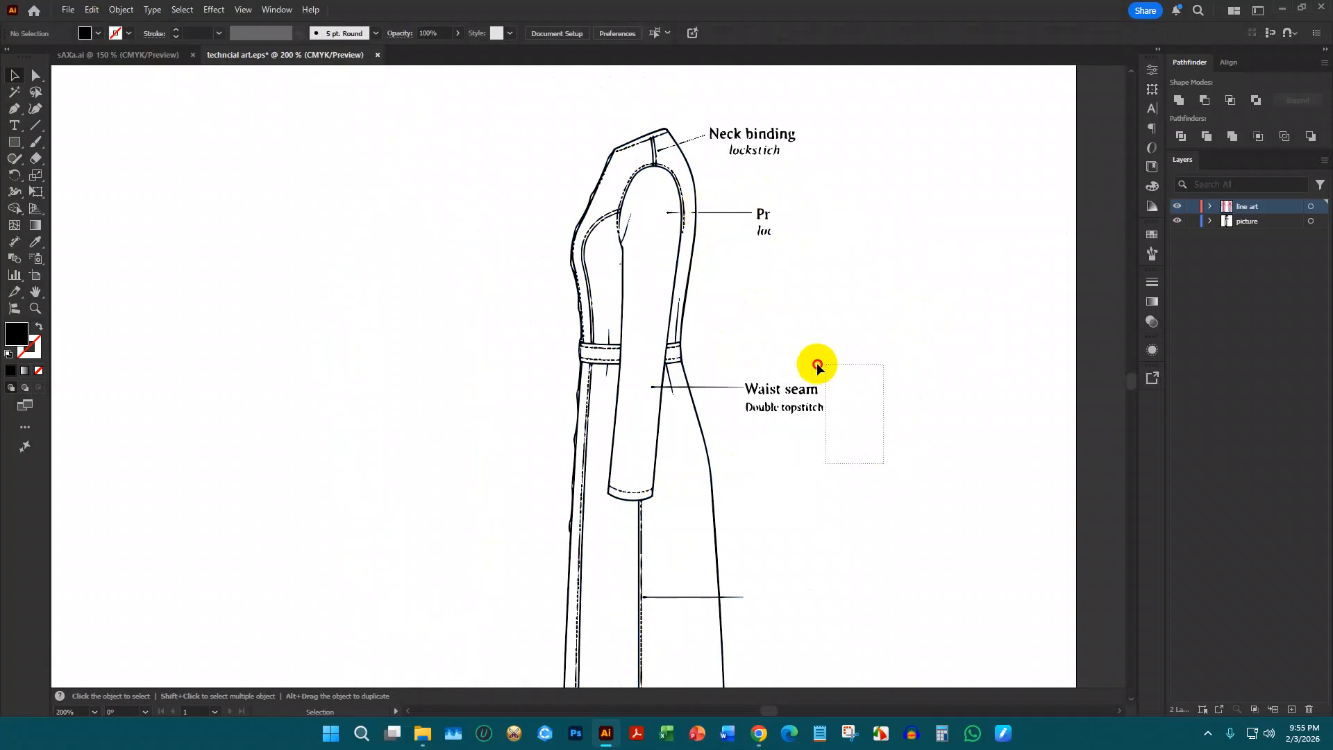
pyautogui.moveTo(817, 362); pyautogui.dragTo(757, 310)
pyautogui.press('Delete')
pyautogui.moveTo(755, 176); pyautogui.dragTo(780, 226)
pyautogui.press('Delete')
pyautogui.moveTo(737, 183); pyautogui.dragTo(746, 255)
pyautogui.press('Delete')
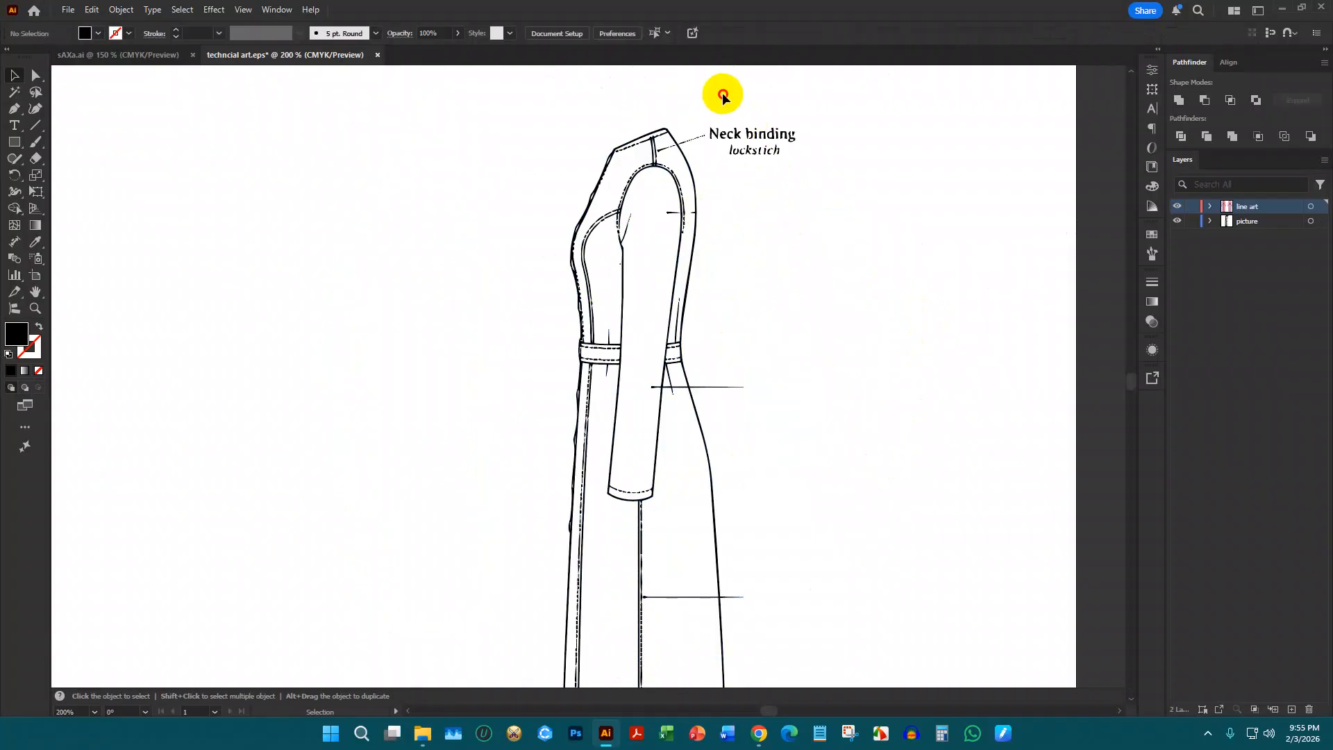
# Delete the Neck binding lockstich label beside the neckline
pyautogui.moveTo(723, 96); pyautogui.dragTo(798, 157)
pyautogui.press('Delete')
pyautogui.moveTo(693, 115); pyautogui.dragTo(762, 161)
pyautogui.press('Delete')
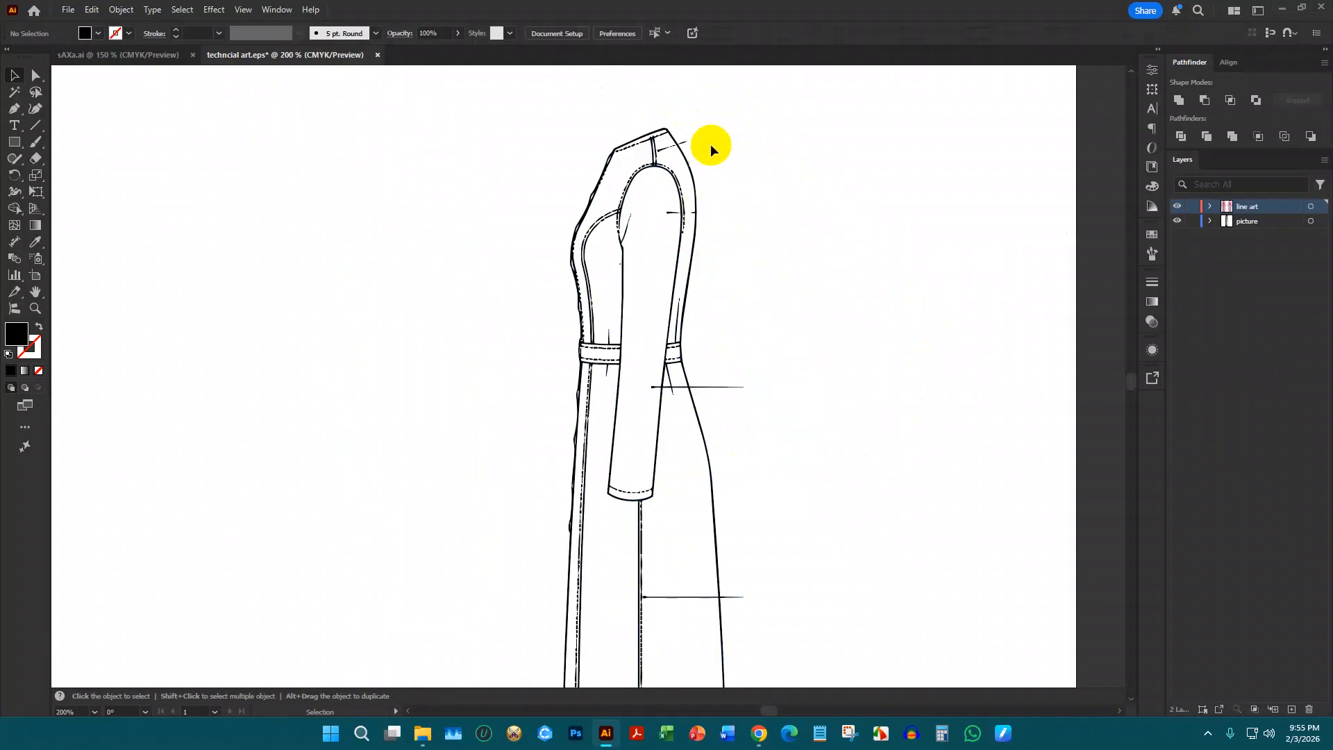
# Delete the remaining pieces of the Neck binding leader line, outside the dress and between the shoulder seam and back outline
pyautogui.scroll(7, 689, 138)
pyautogui.moveTo(637, 156); pyautogui.dragTo(693, 257)
pyautogui.press('Delete')
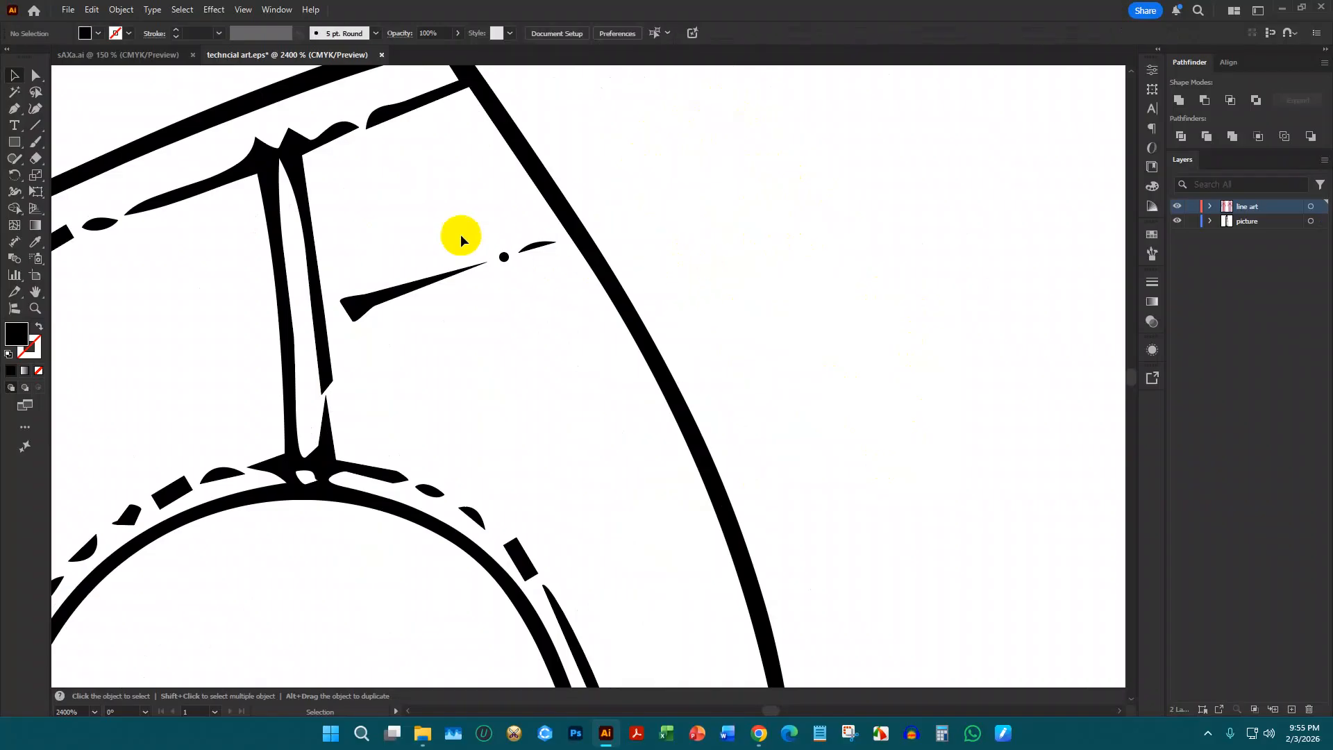
pyautogui.moveTo(432, 224); pyautogui.dragTo(562, 330)
pyautogui.click(540, 243)
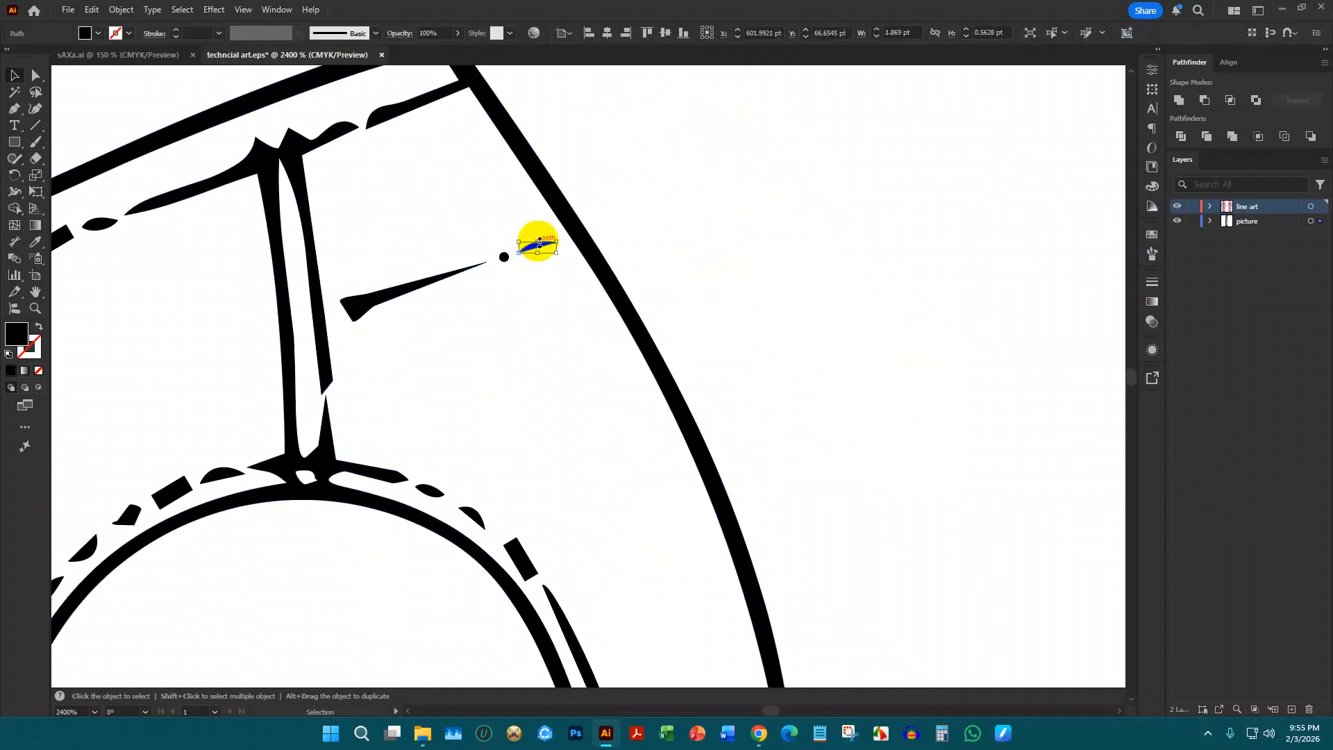
pyautogui.press('Delete')
pyautogui.click(505, 256)
pyautogui.press('Delete')
pyautogui.click(459, 273)
pyautogui.press('Delete')
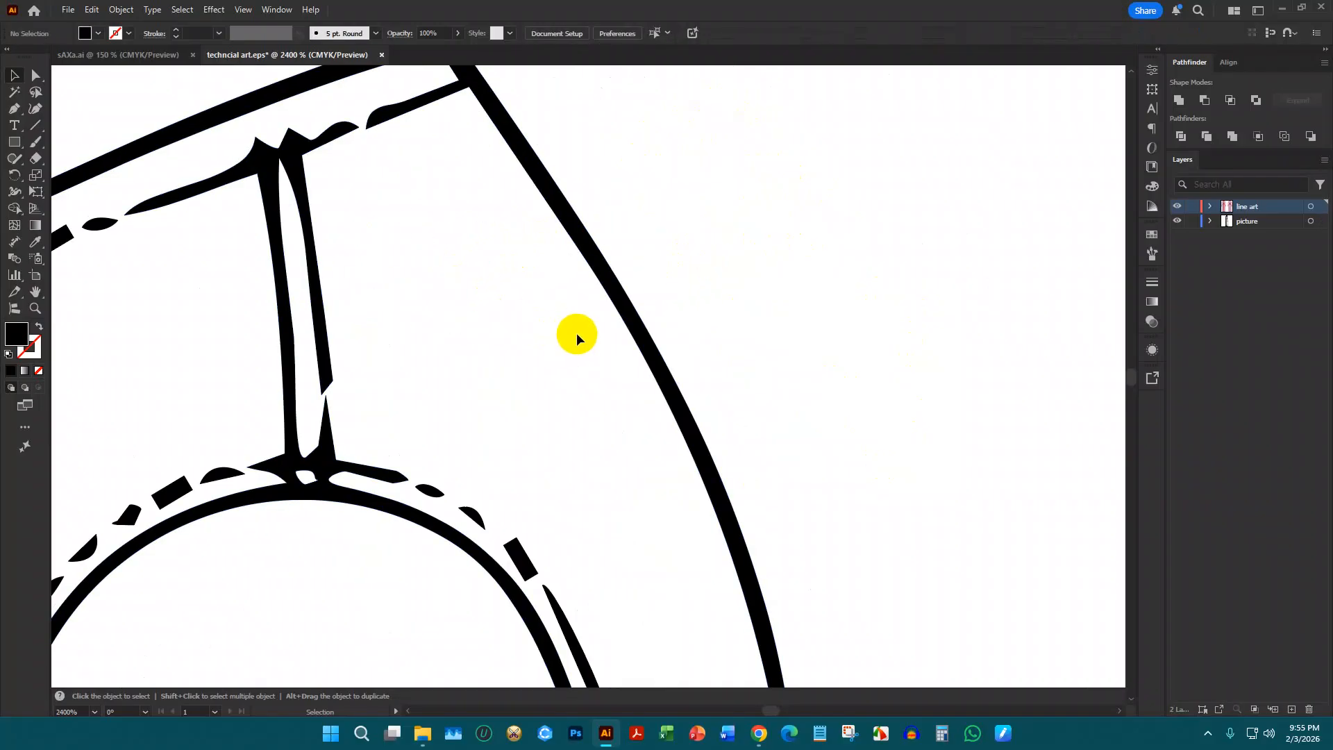
# Delete the traced stitch dashes along the lower back edge of the sleeve's armhole seam
pyautogui.scroll(-5, 594, 333)
pyautogui.scroll(-2, 639, 318)
pyautogui.scroll(3, 616, 283)
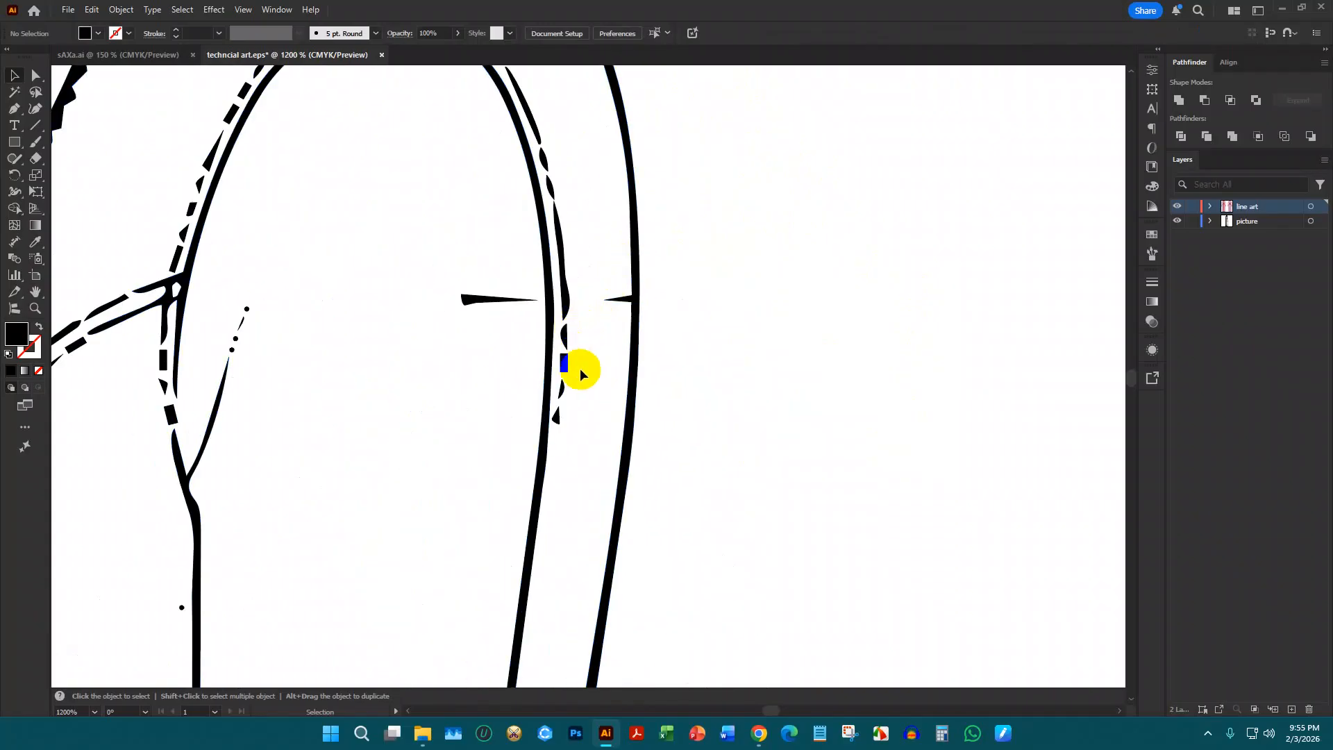
pyautogui.click(567, 356)
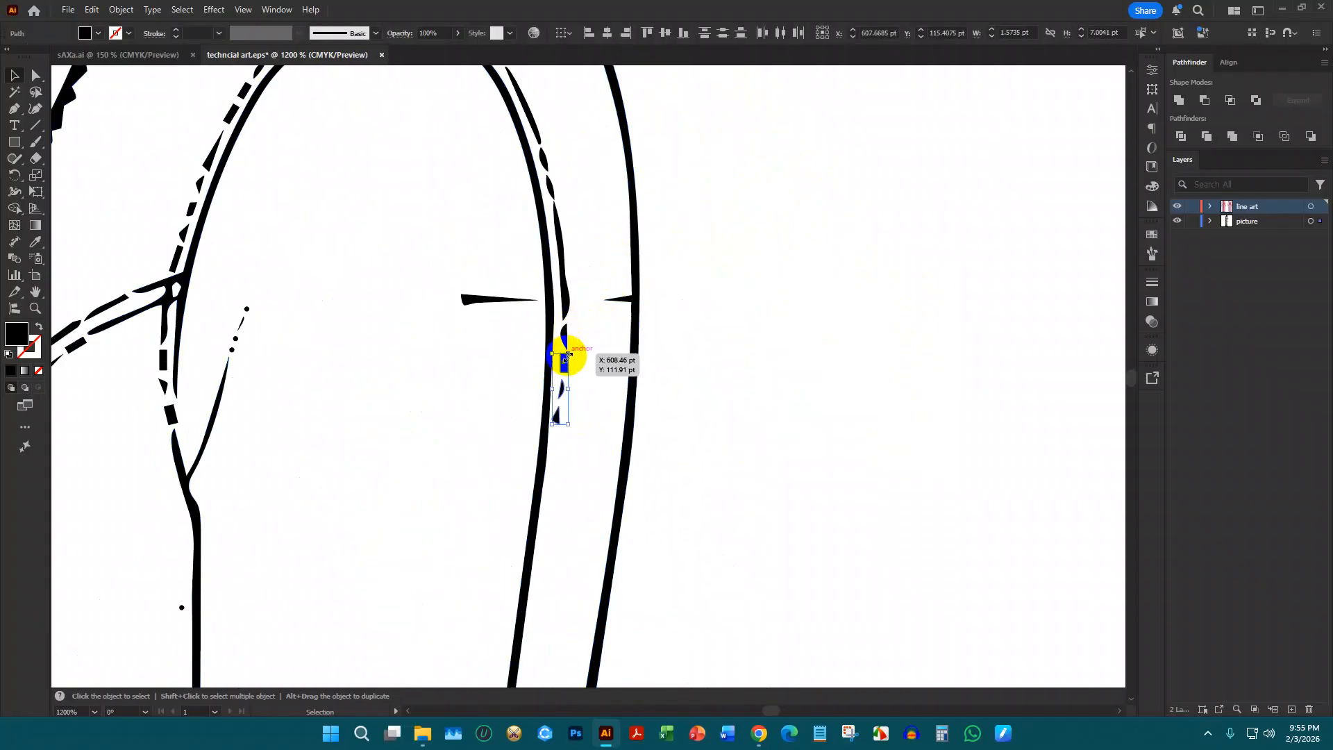
pyautogui.press('Delete')
pyautogui.click(566, 299)
pyautogui.press('Delete')
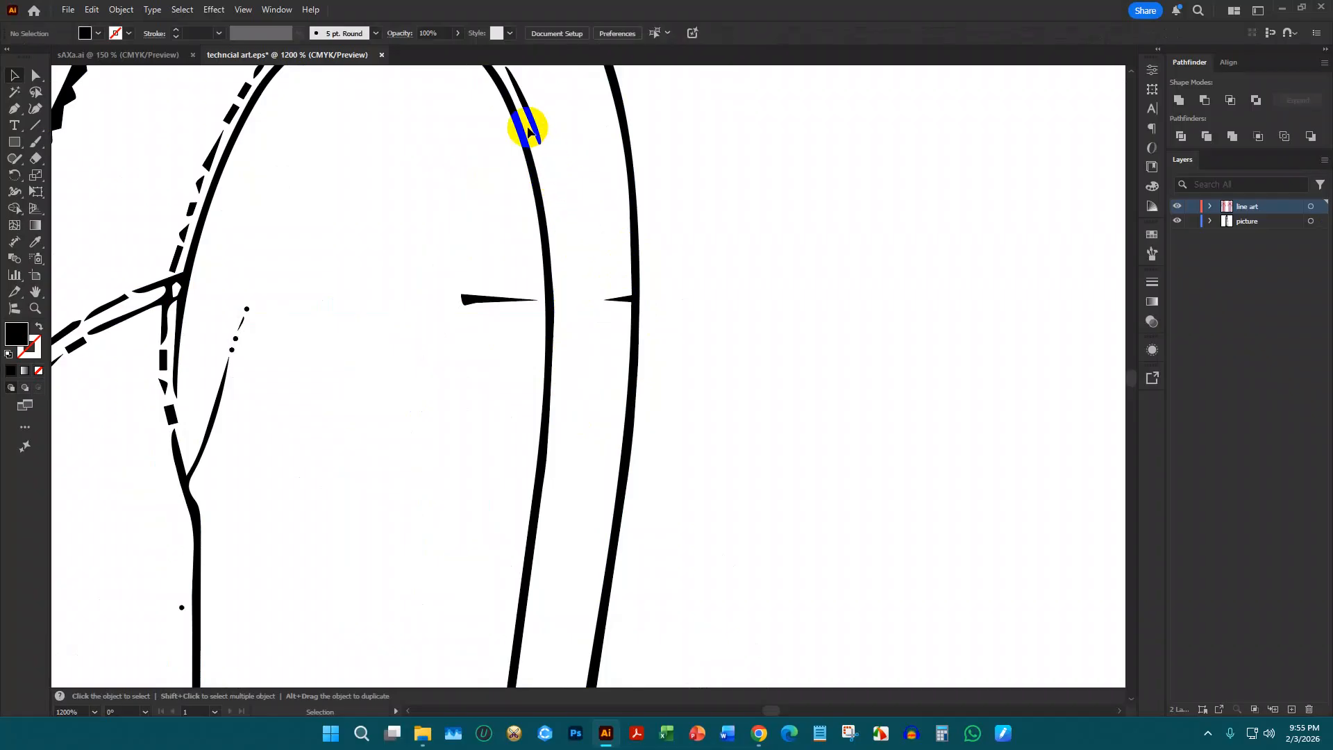
# Delete the traced stitch dashes along the upper back curve of the armhole, towards the shoulder seam
pyautogui.click(544, 150)
pyautogui.scroll(3, 557, 202)
pyautogui.press('Delete')
pyautogui.click(498, 206)
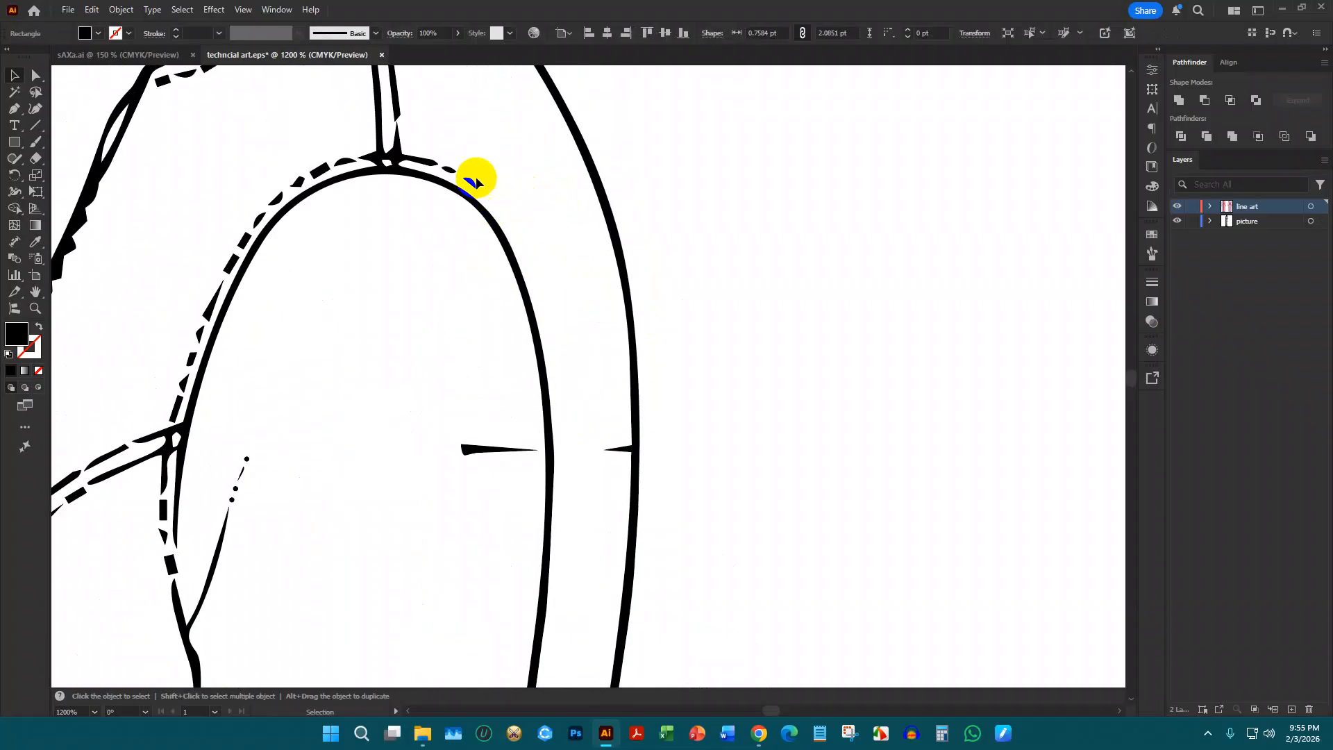
pyautogui.press('Delete')
pyautogui.click(472, 181)
pyautogui.press('Delete')
pyautogui.click(447, 173)
pyautogui.press('Delete')
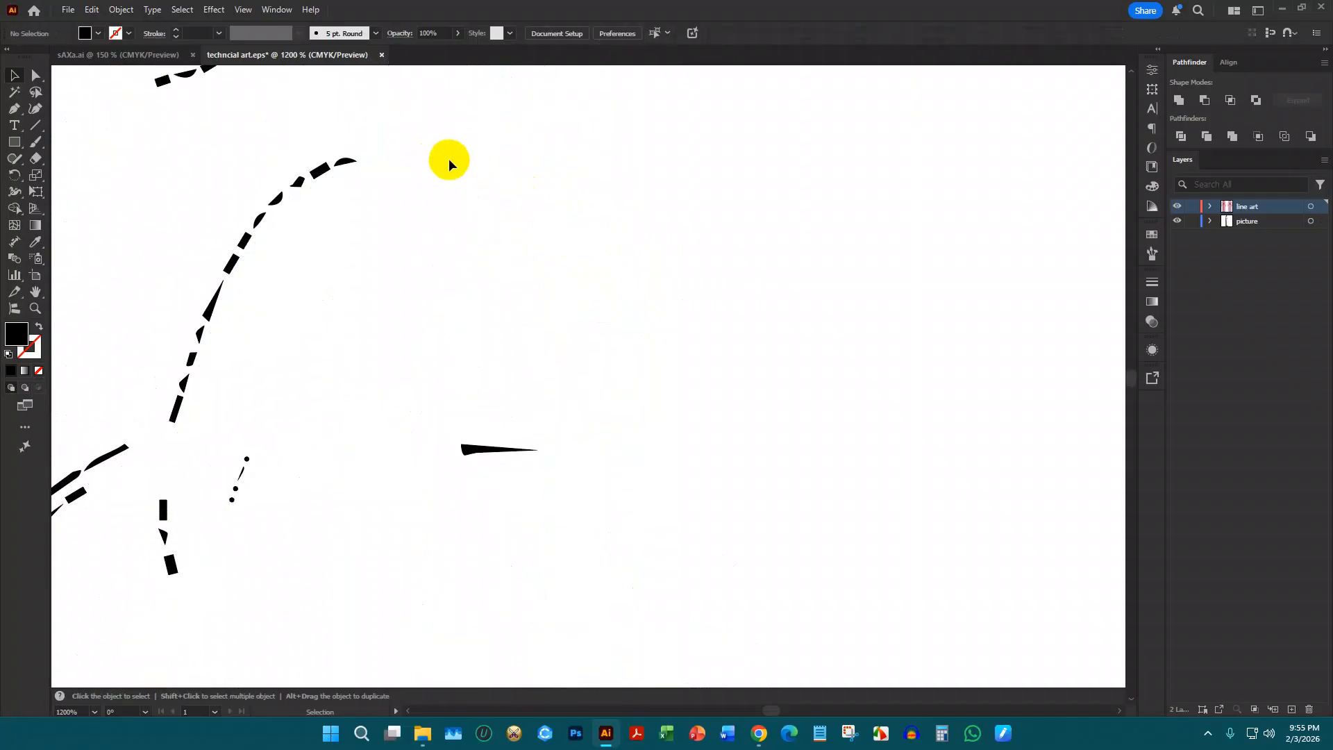
pyautogui.hotkey('ctrl', 'z')
# Switch to File Explorer and place the side-view picture d-(1).png into the Illustrator document
pyautogui.scroll(-6, 691, 207)
pyautogui.click(743, 316)
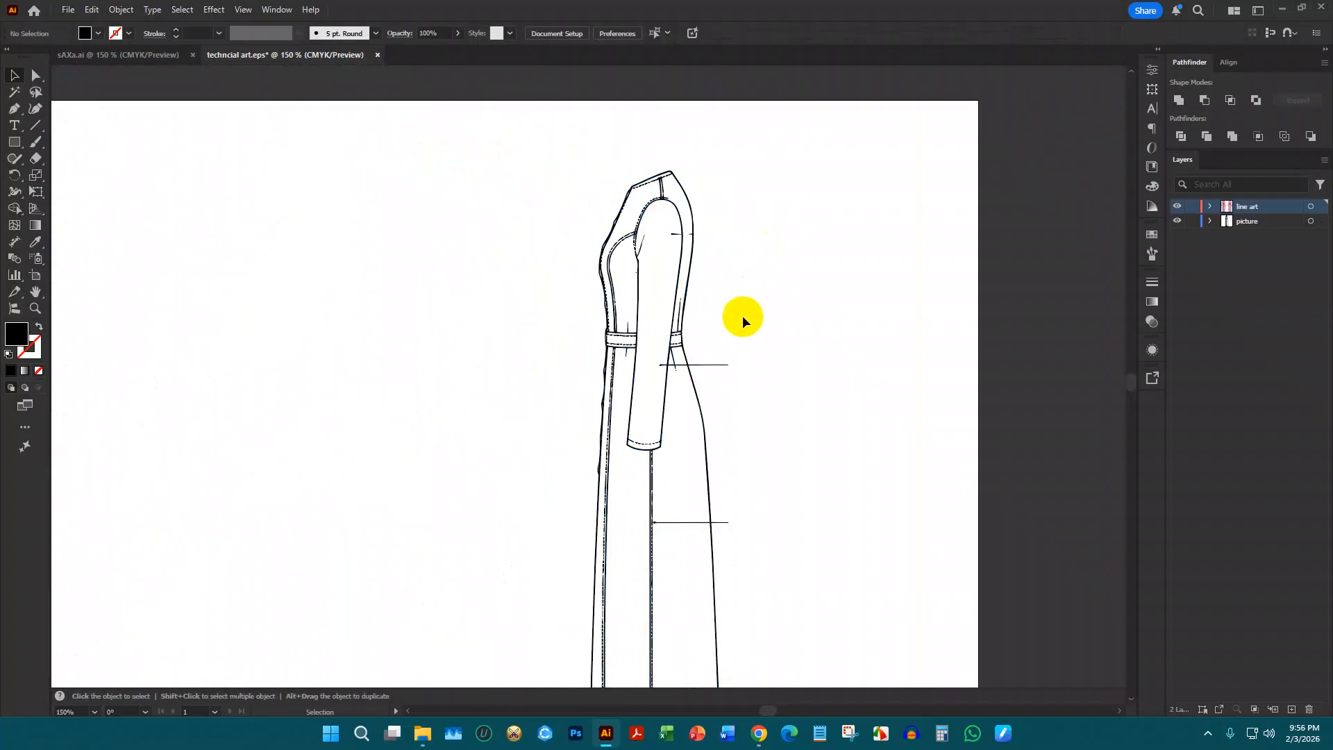
pyautogui.scroll(-4, 722, 333)
pyautogui.scroll(-3, 689, 344)
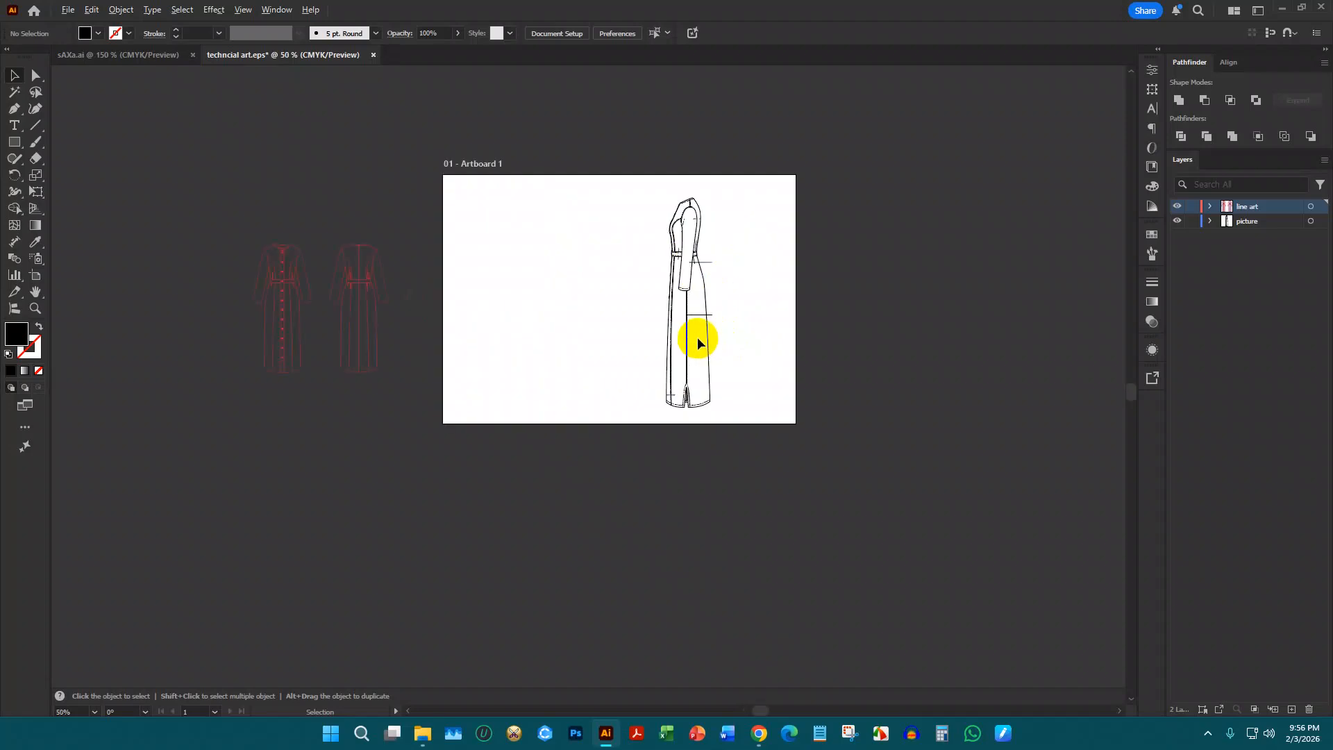
pyautogui.click(422, 733)
pyautogui.click(333, 392)
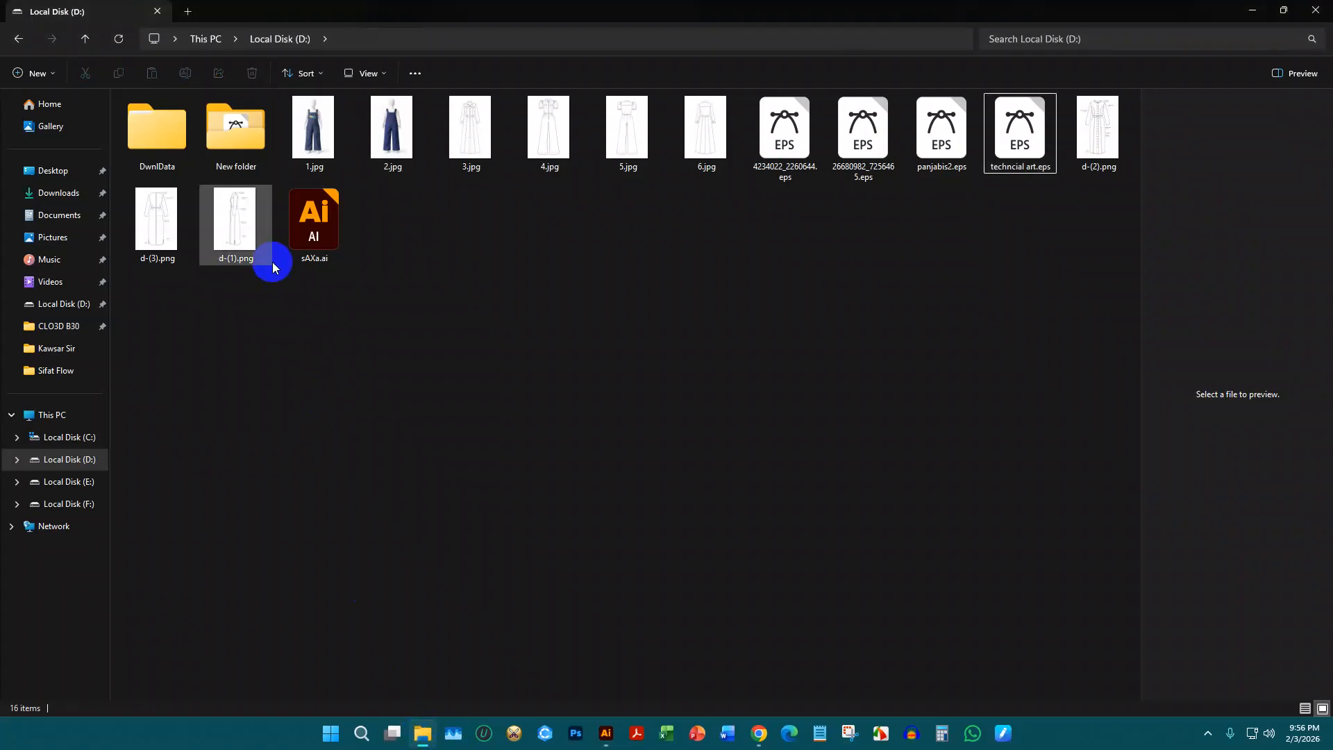
pyautogui.moveTo(229, 222); pyautogui.dragTo(940, 303)
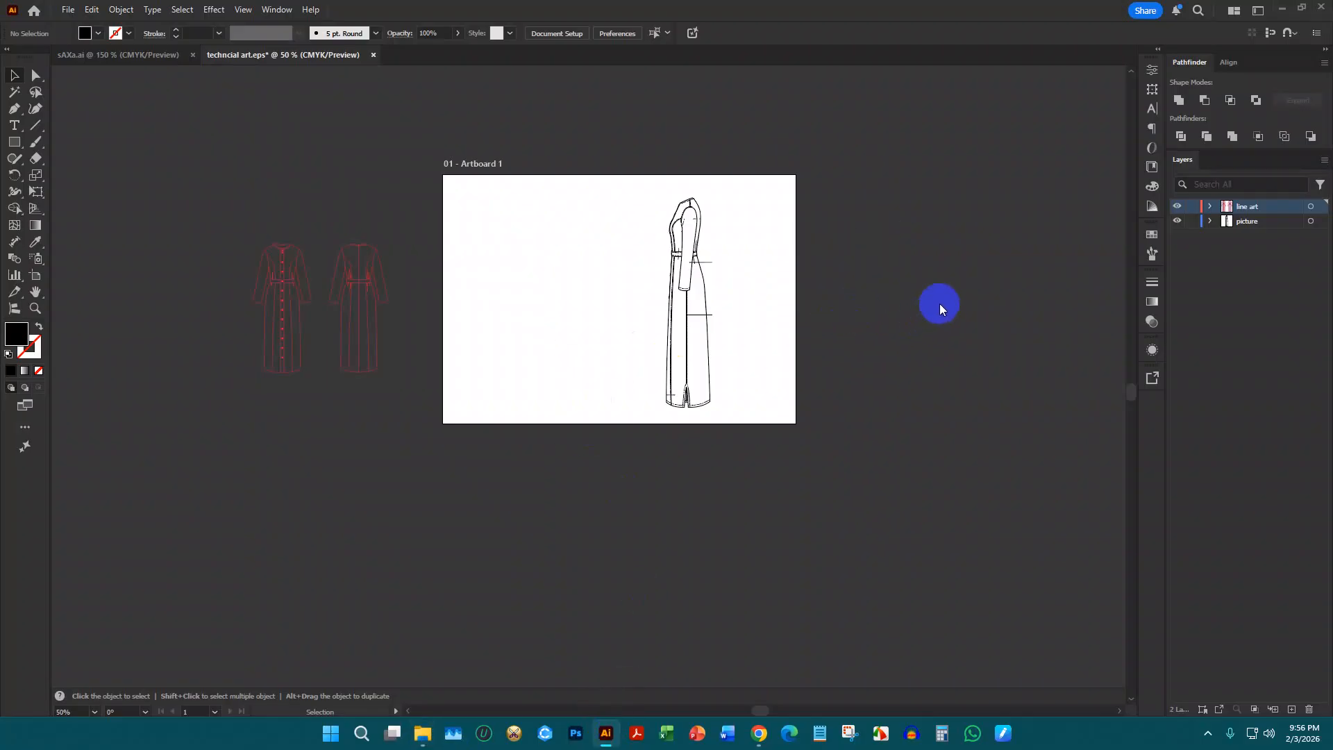
# Scale the placed side-view picture down to about the artboard's height and position it beside the traced dress
pyautogui.scroll(2, 933, 287)
pyautogui.scroll(-5, 784, 307)
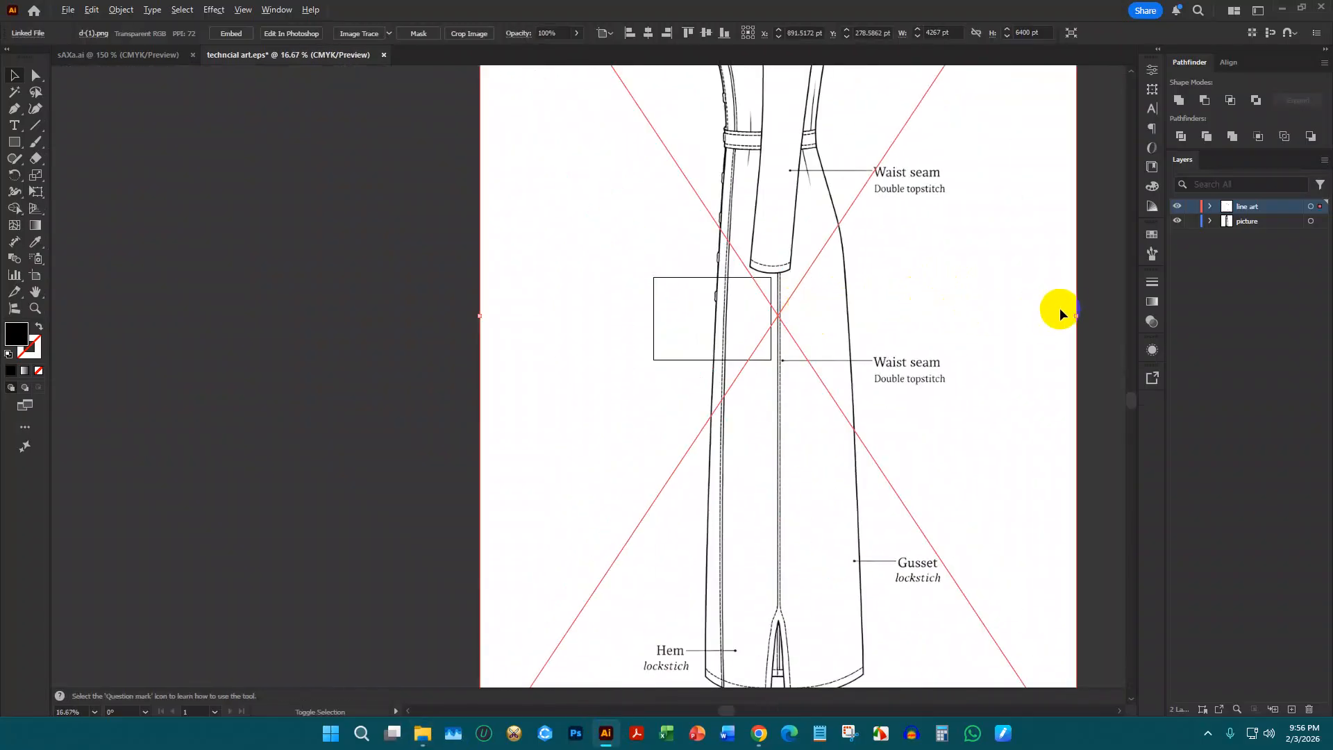
pyautogui.moveTo(1078, 315); pyautogui.dragTo(806, 295)
pyautogui.scroll(3, 790, 292)
pyautogui.scroll(-3, 779, 282)
pyautogui.moveTo(910, 330); pyautogui.dragTo(692, 311)
pyautogui.scroll(3, 860, 341)
pyautogui.click(909, 248)
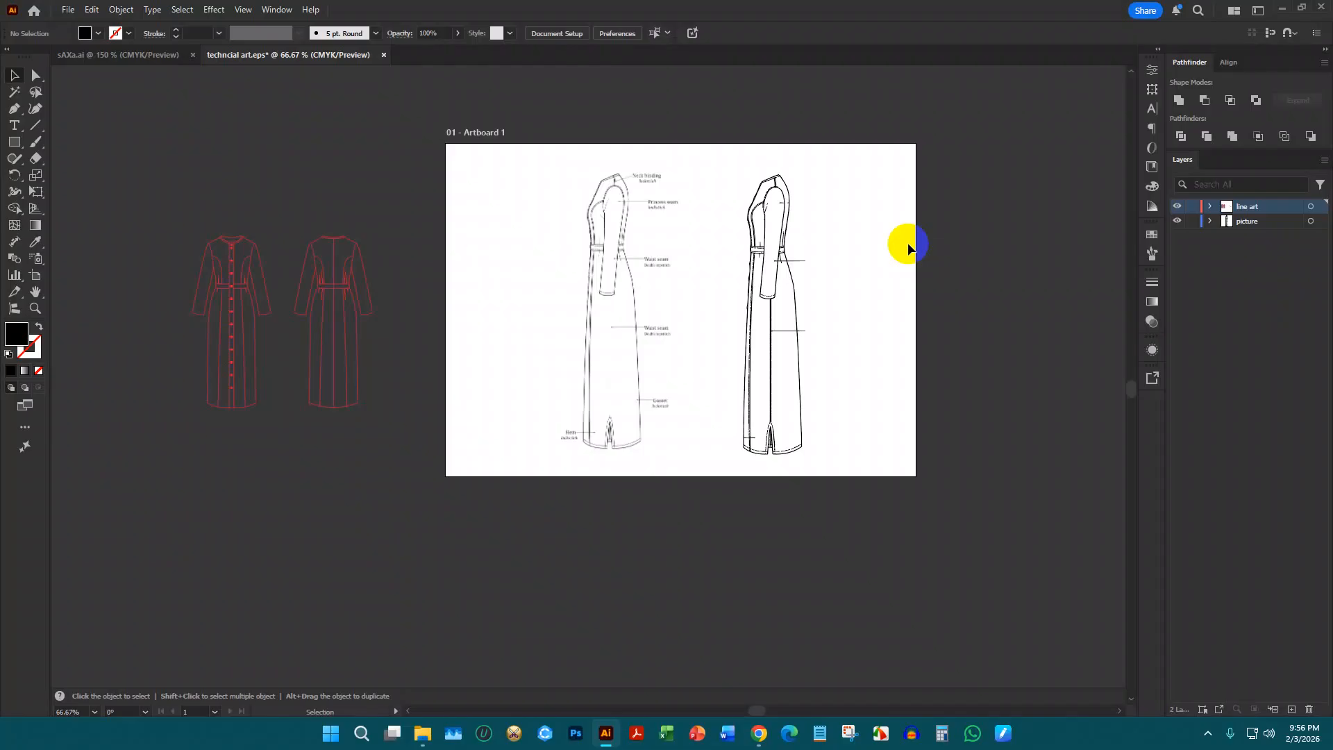
# Move the red front and back dress drawings to the far side of the traced dress, with the front view on the artboard
pyautogui.scroll(4, 764, 253)
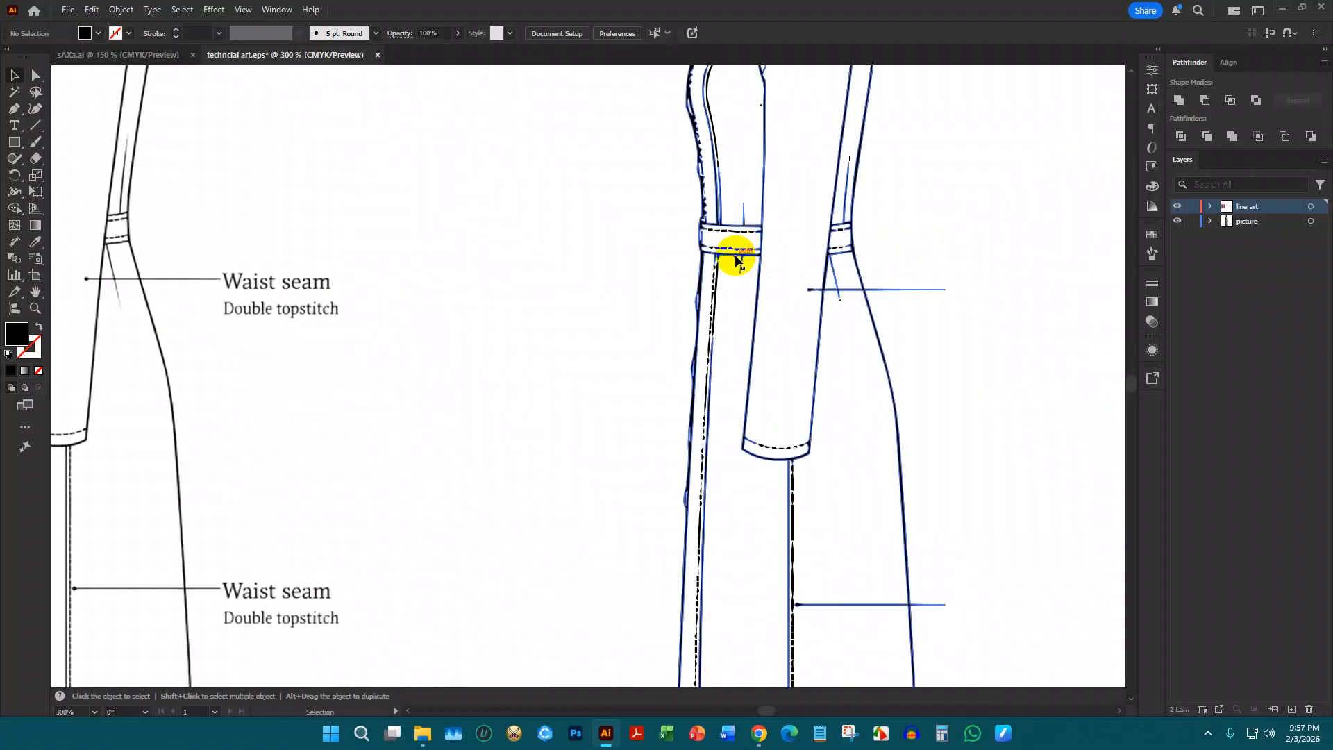
pyautogui.scroll(-3, 825, 243)
pyautogui.scroll(3, 722, 242)
pyautogui.scroll(4, 143, 250)
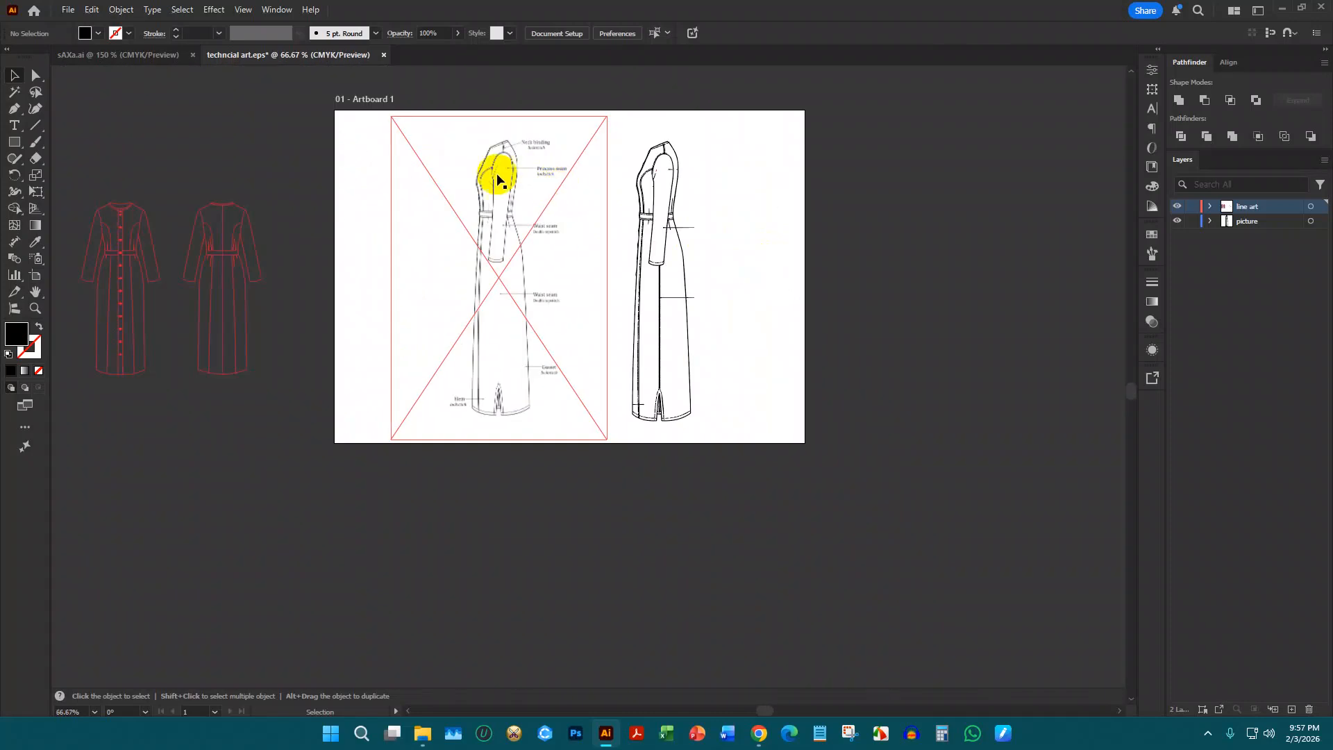
pyautogui.scroll(-4, 446, 169)
pyautogui.moveTo(93, 145); pyautogui.dragTo(236, 396)
pyautogui.moveTo(215, 285)
pyautogui.mouseDown()
pyautogui.moveTo(694, 268)
pyautogui.moveTo(844, 215)
pyautogui.mouseUp()
# Examine the seam and dashed stitch lines of the red front view against the traced side view's armhole and princess seams
pyautogui.scroll(3, 707, 198)
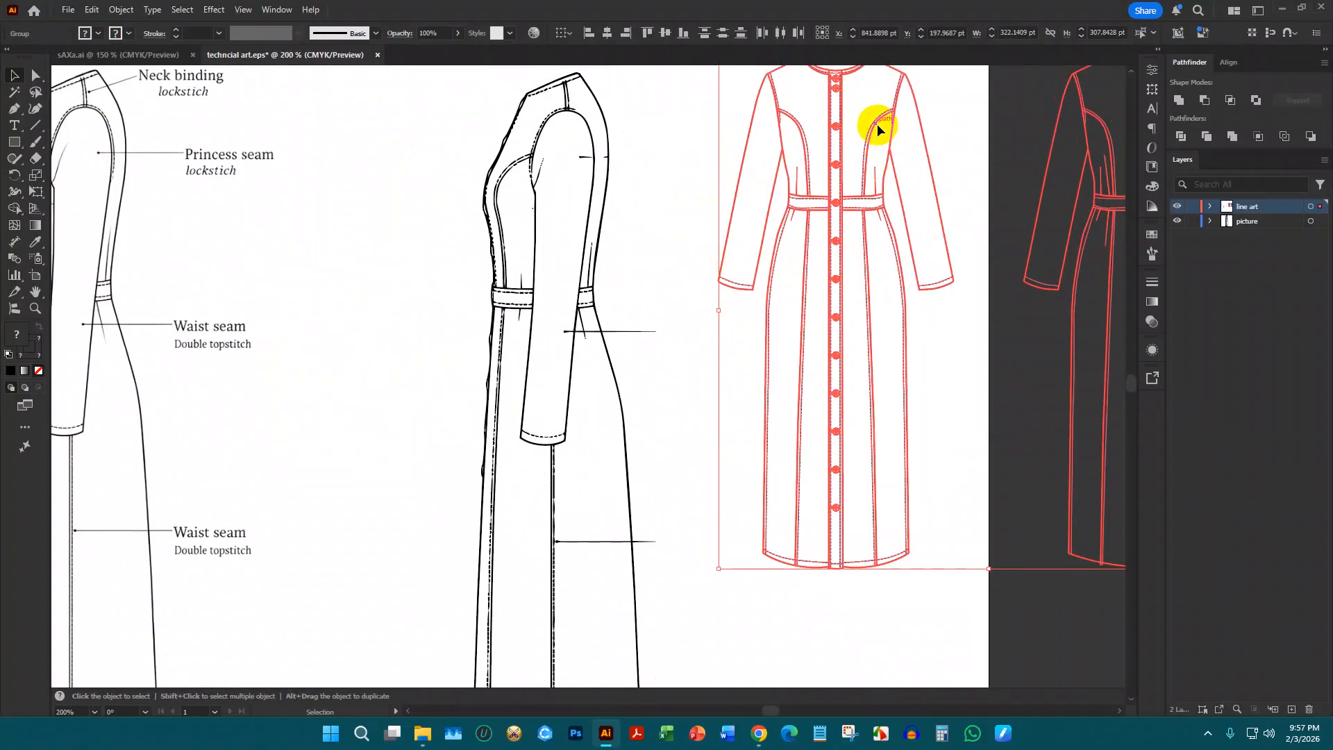
pyautogui.scroll(2, 878, 129)
pyautogui.scroll(3, 887, 110)
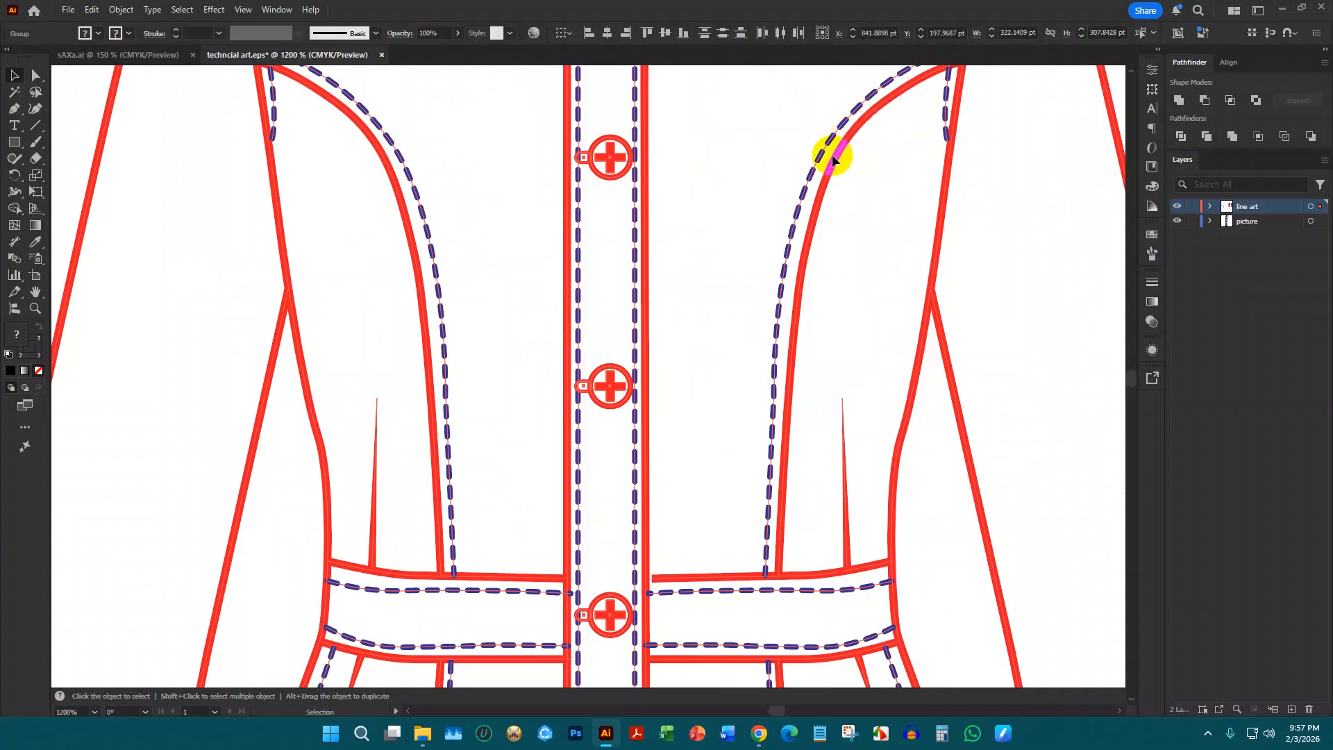
pyautogui.scroll(-6, 827, 297)
pyautogui.scroll(5, 361, 299)
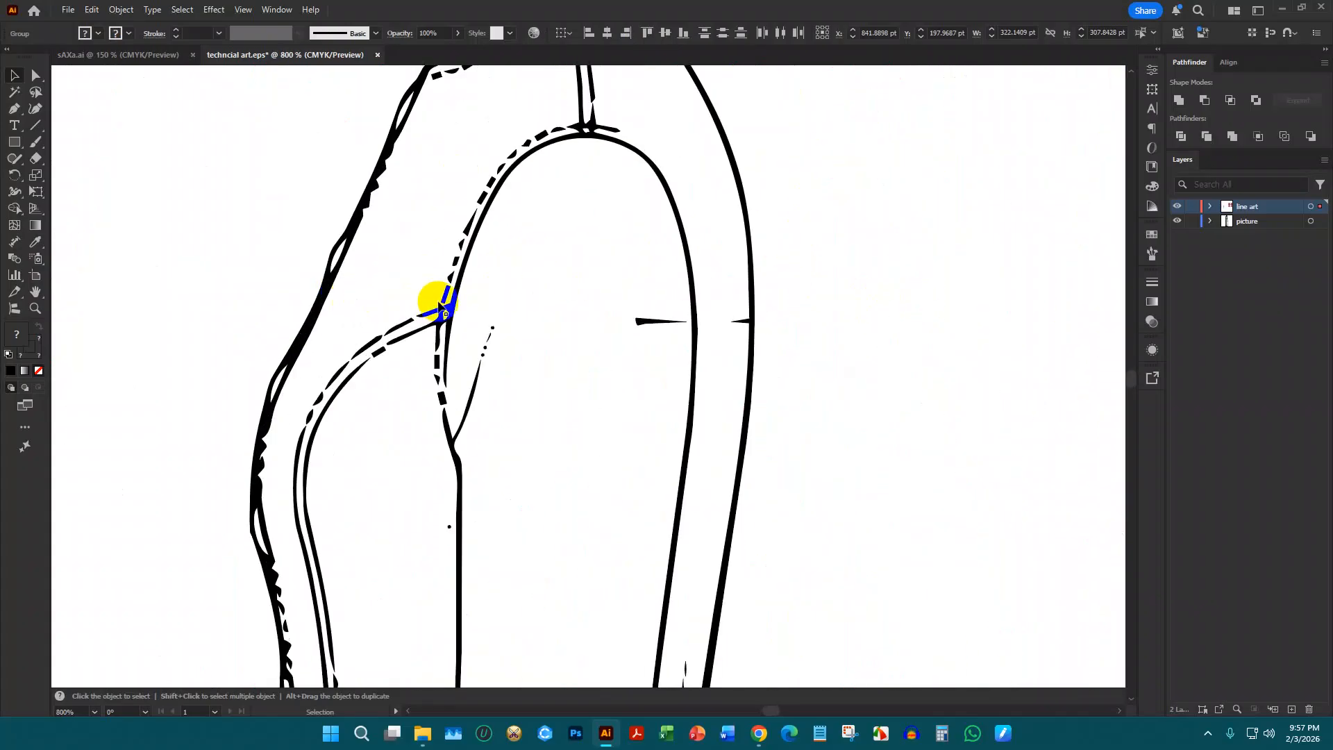
pyautogui.scroll(-2, 439, 306)
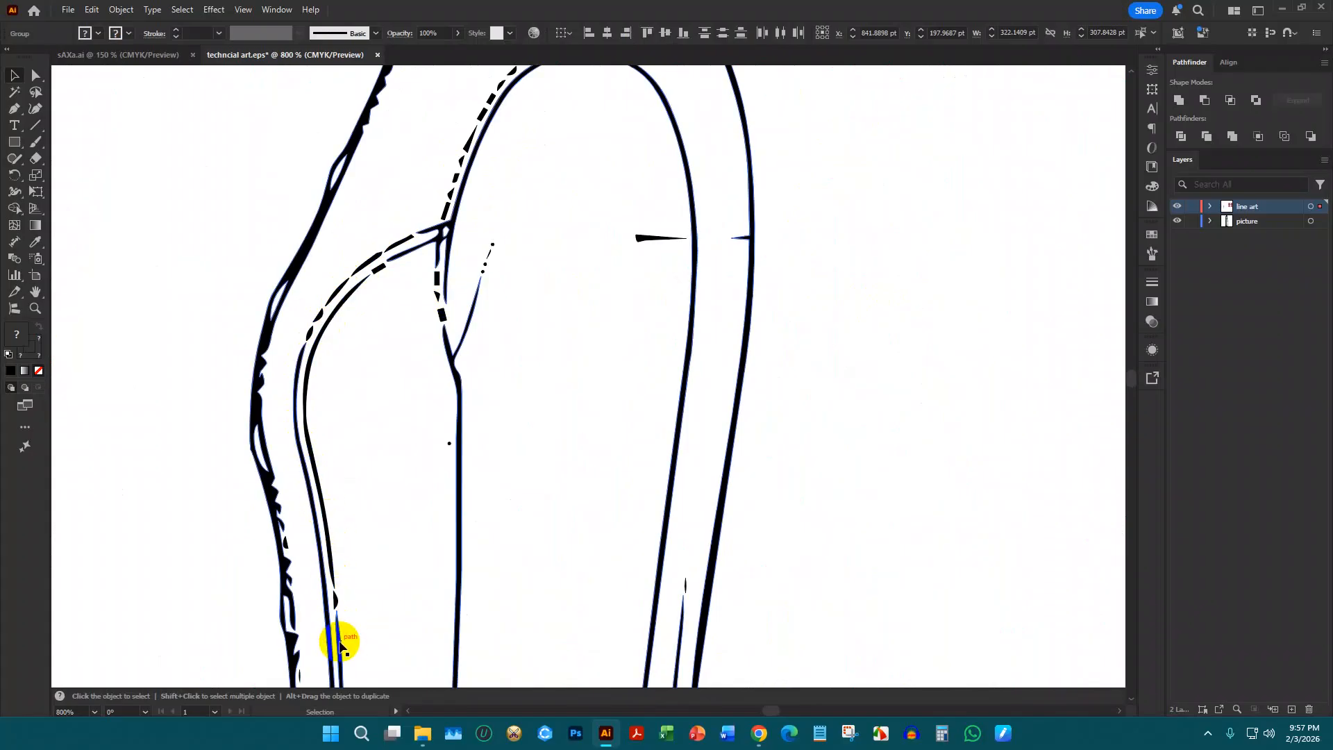
pyautogui.scroll(-2, 340, 645)
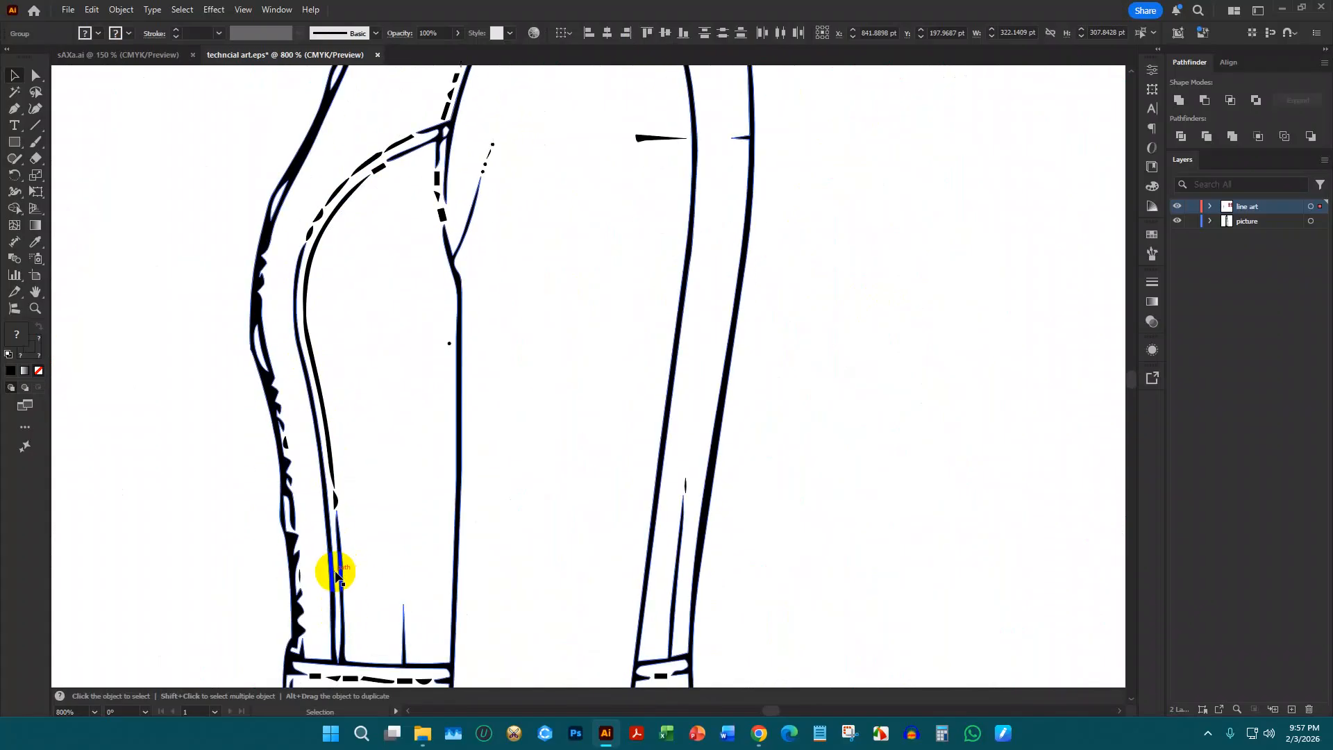
# Compare the red front view's princess seams and dashed stitching with the traced side view's armhole and bust seams
pyautogui.scroll(-4, 351, 532)
pyautogui.scroll(2, 654, 489)
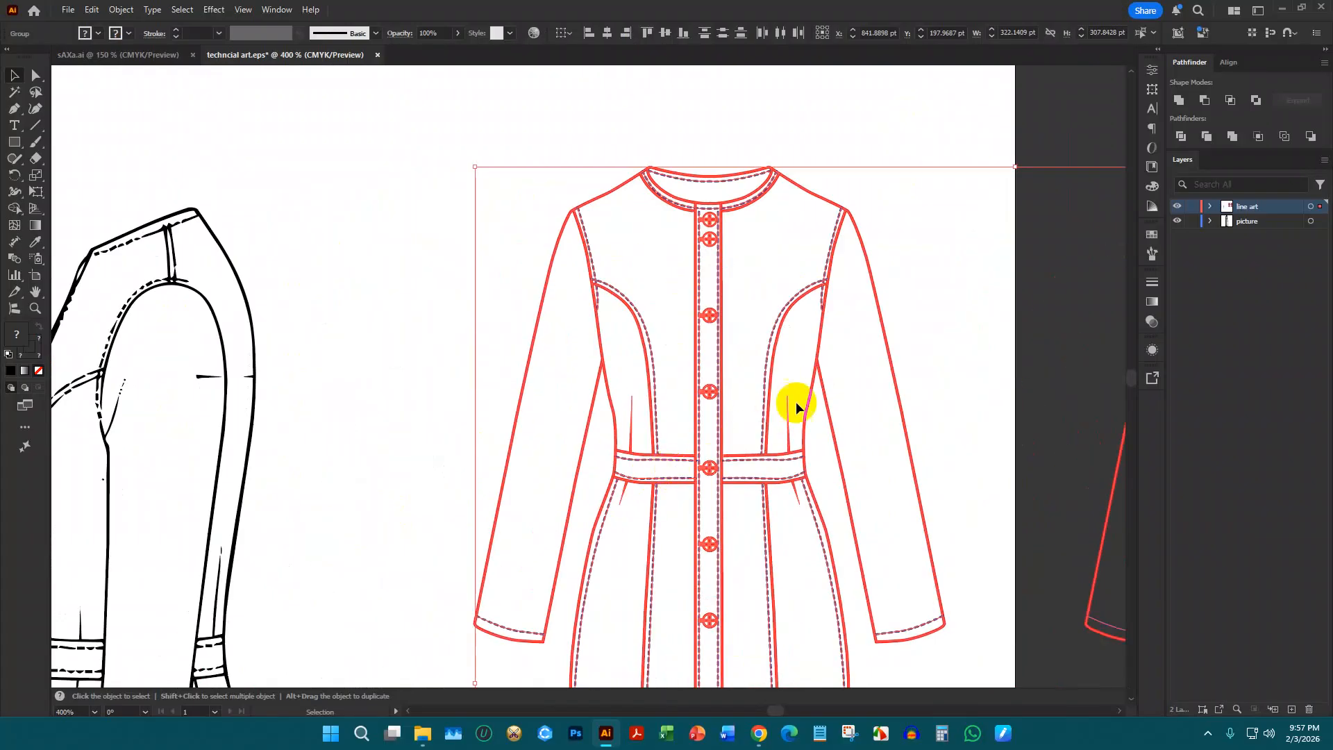
pyautogui.scroll(2, 736, 322)
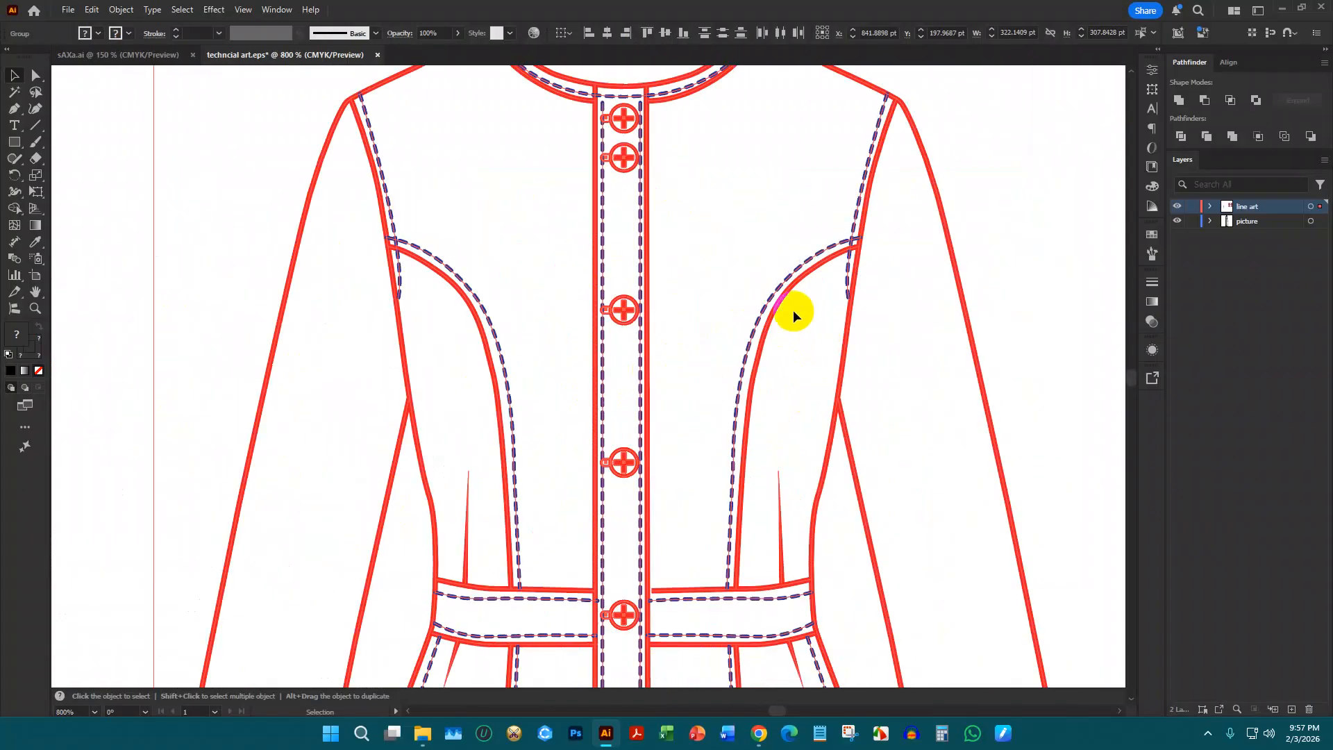
pyautogui.scroll(-4, 769, 292)
pyautogui.scroll(2, 368, 356)
pyautogui.scroll(1, 509, 336)
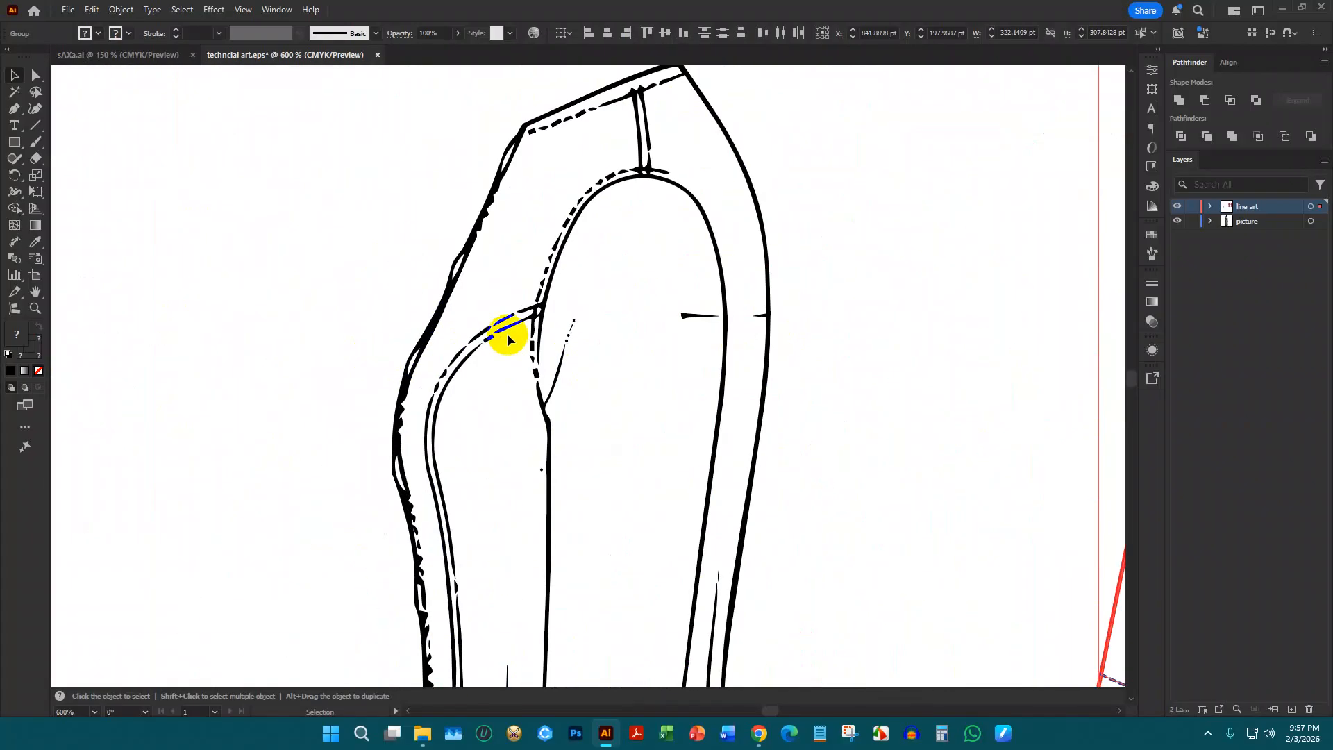
pyautogui.scroll(-4, 459, 351)
pyautogui.scroll(3, 461, 357)
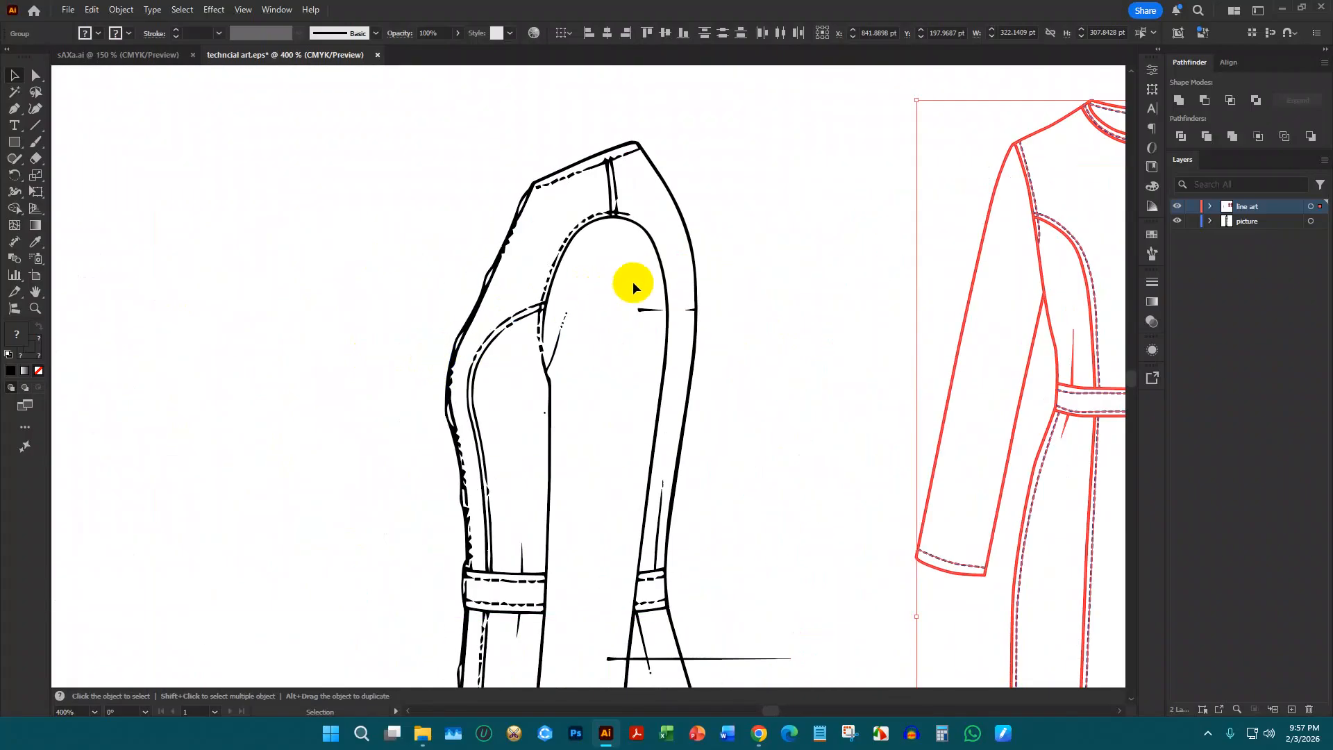
pyautogui.scroll(3, 542, 349)
# Draw a closed, filled Pen shape over the curved crease line beside the side view's lower armhole
pyautogui.click(14, 109)
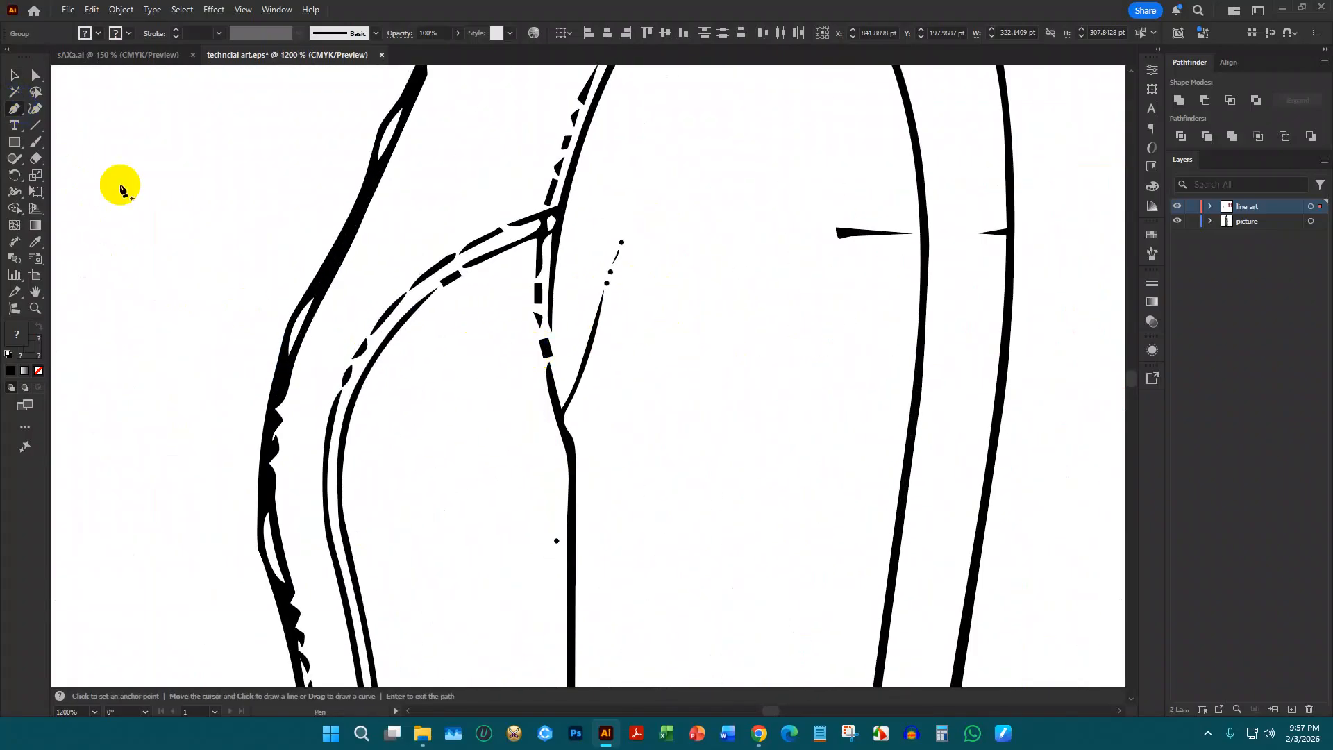
pyautogui.scroll(2, 553, 425)
pyautogui.click(540, 470)
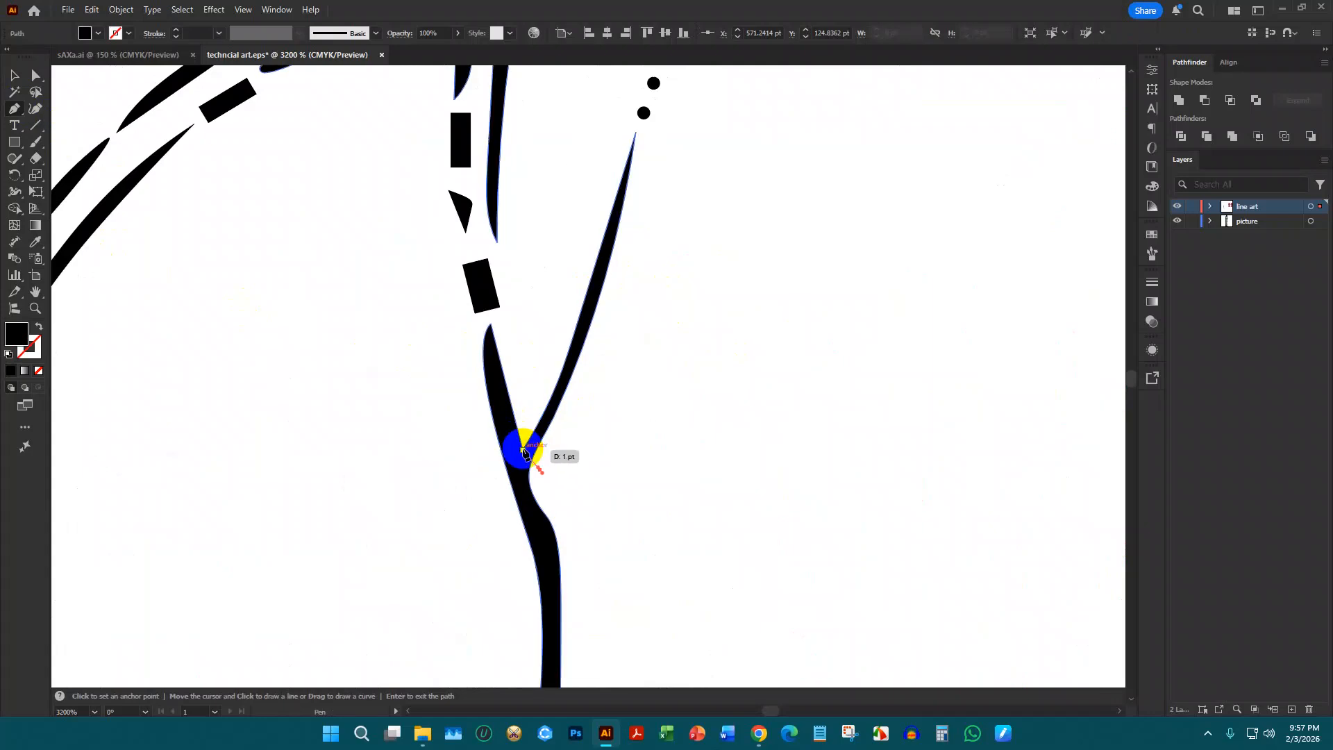
pyautogui.moveTo(522, 446); pyautogui.dragTo(523, 417)
pyautogui.moveTo(527, 206); pyautogui.dragTo(547, 173)
pyautogui.scroll(1, 570, 146)
pyautogui.moveTo(644, 249); pyautogui.dragTo(708, 330)
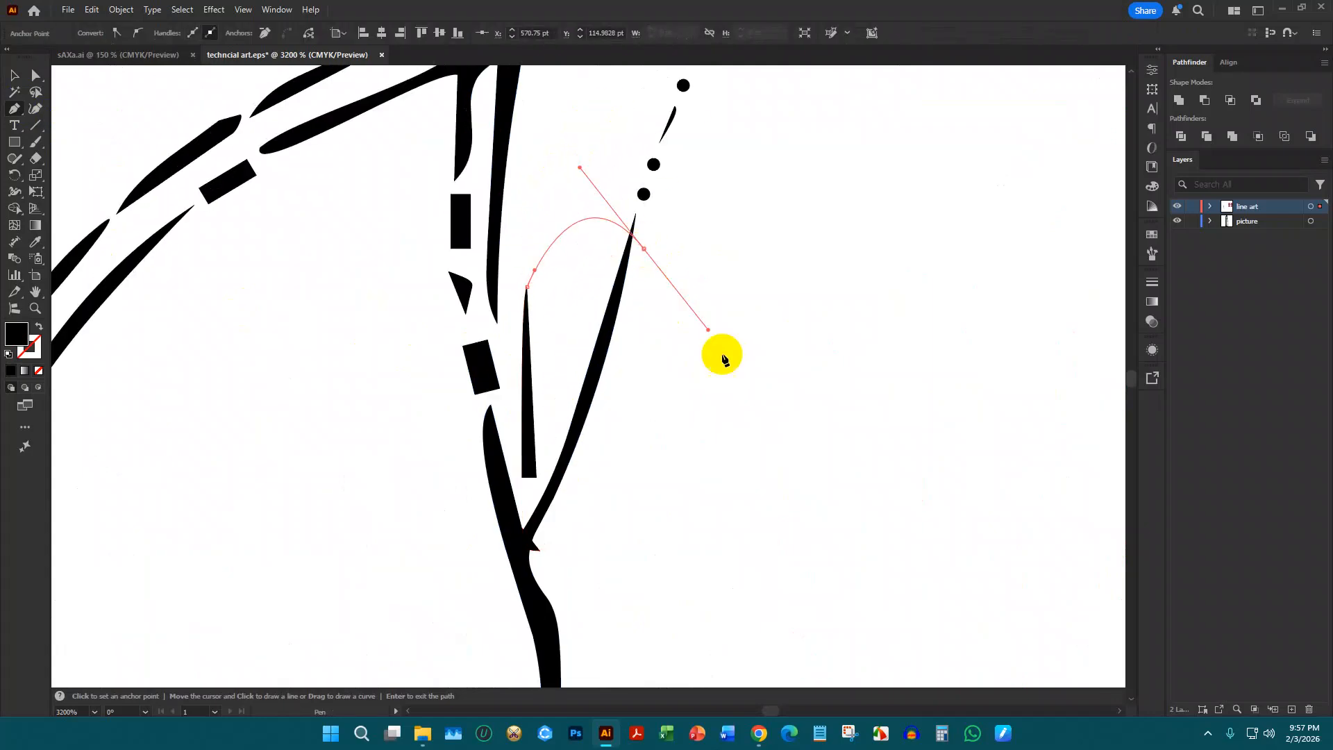
pyautogui.moveTo(729, 483); pyautogui.dragTo(688, 517)
pyautogui.click(540, 549)
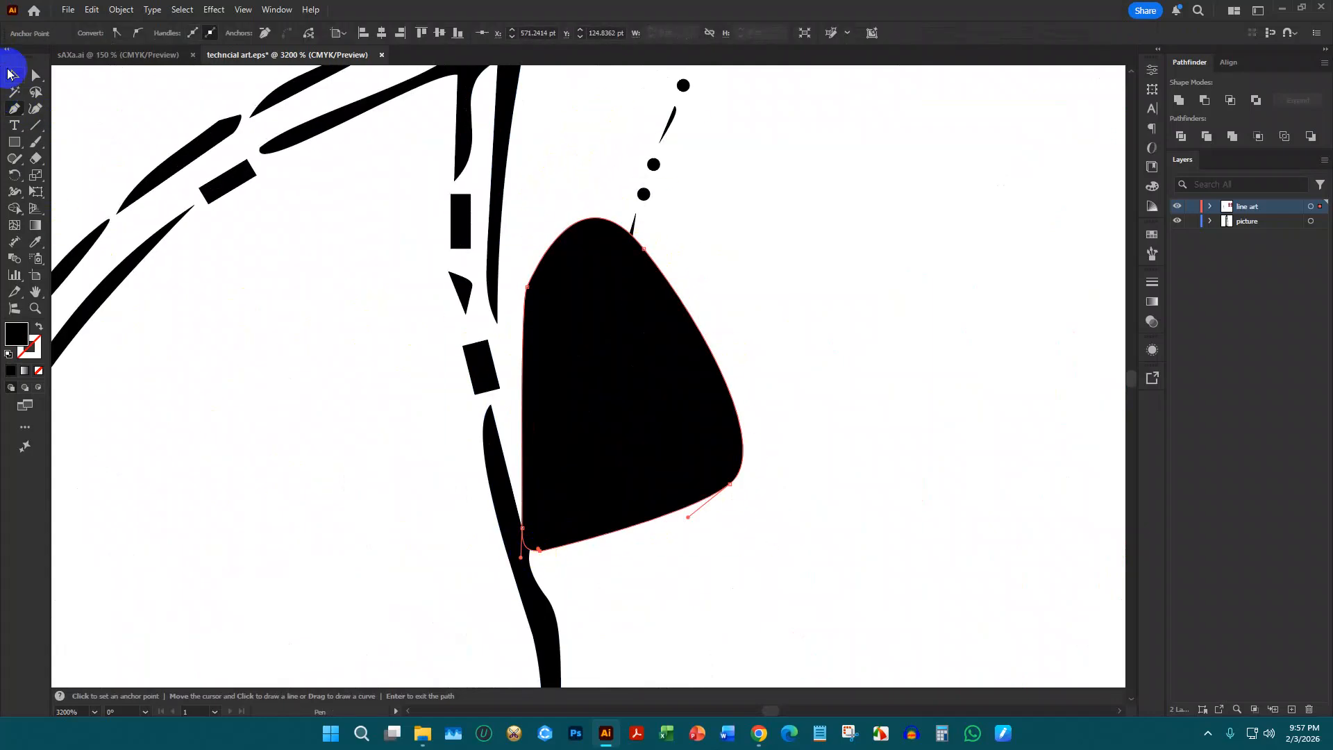
# Subtract the filled shape and the crease line beneath it from all the artwork with Shape Builder, and clear the selection
pyautogui.click(14, 75)
pyautogui.hotkey('ctrl', 'a')
pyautogui.hotkey('shift', 'm')
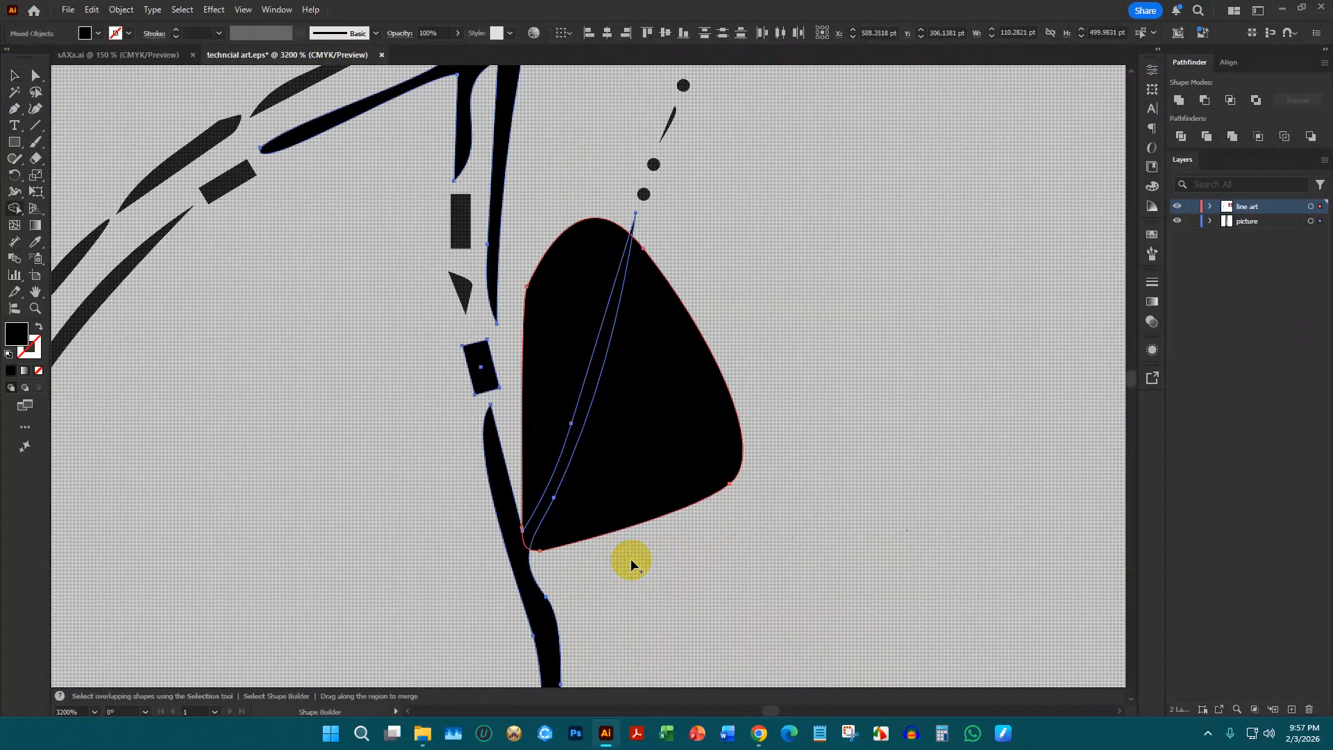
pyautogui.keyDown('alt'); pyautogui.click(631, 396); pyautogui.keyUp('alt')
pyautogui.scroll(-3, 581, 328)
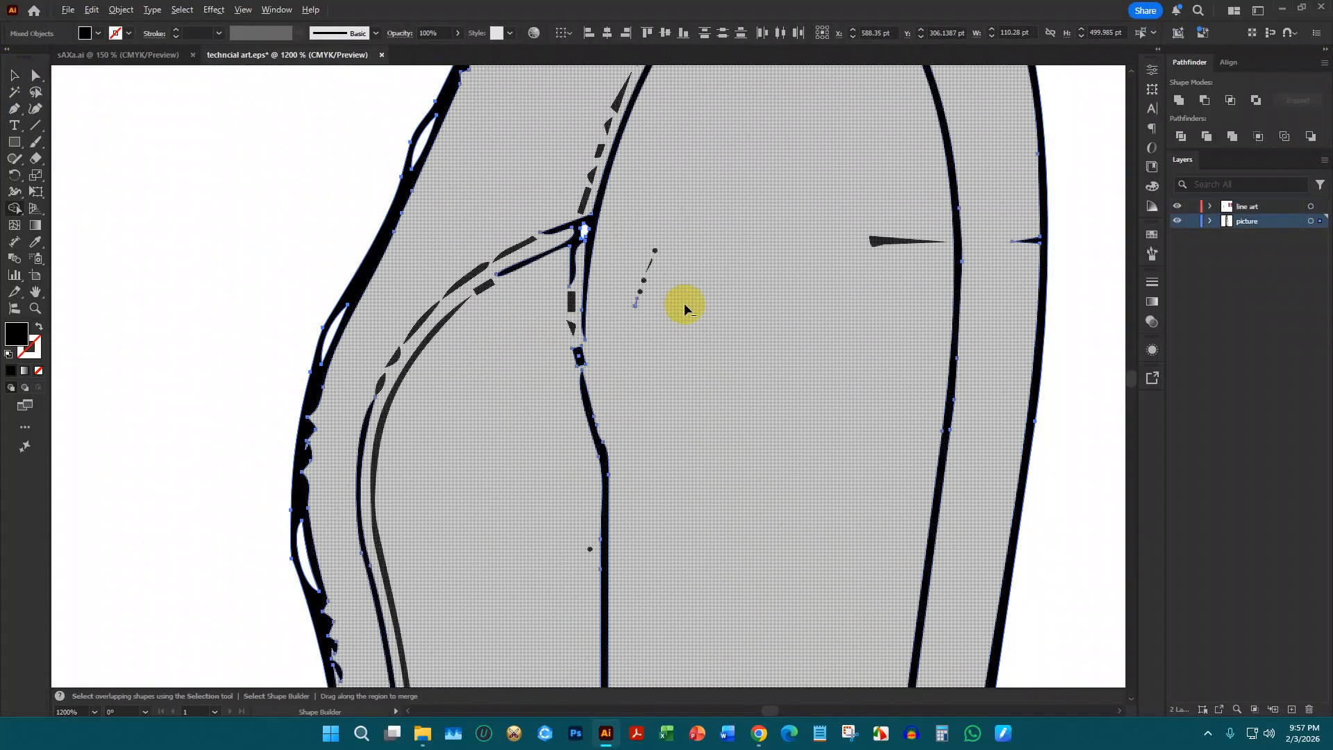
pyautogui.scroll(-4, 670, 317)
pyautogui.click(14, 75)
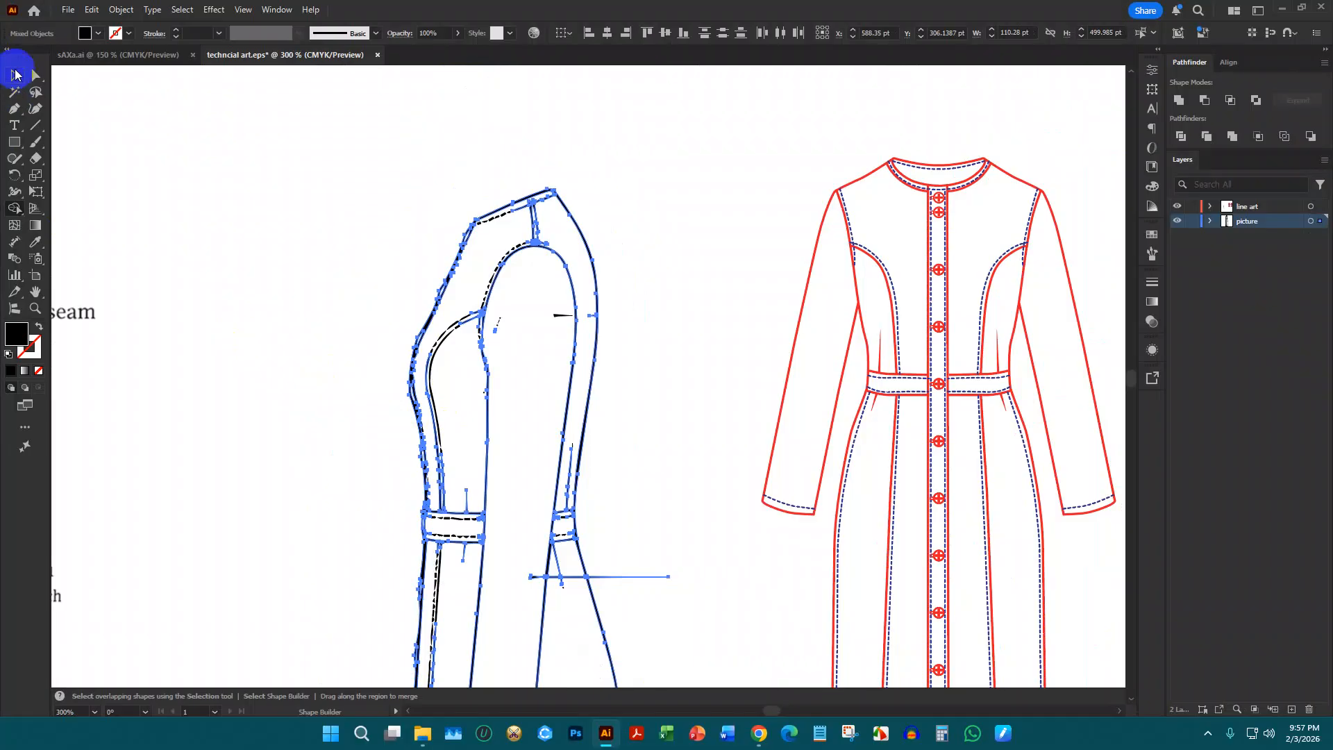
pyautogui.click(638, 167)
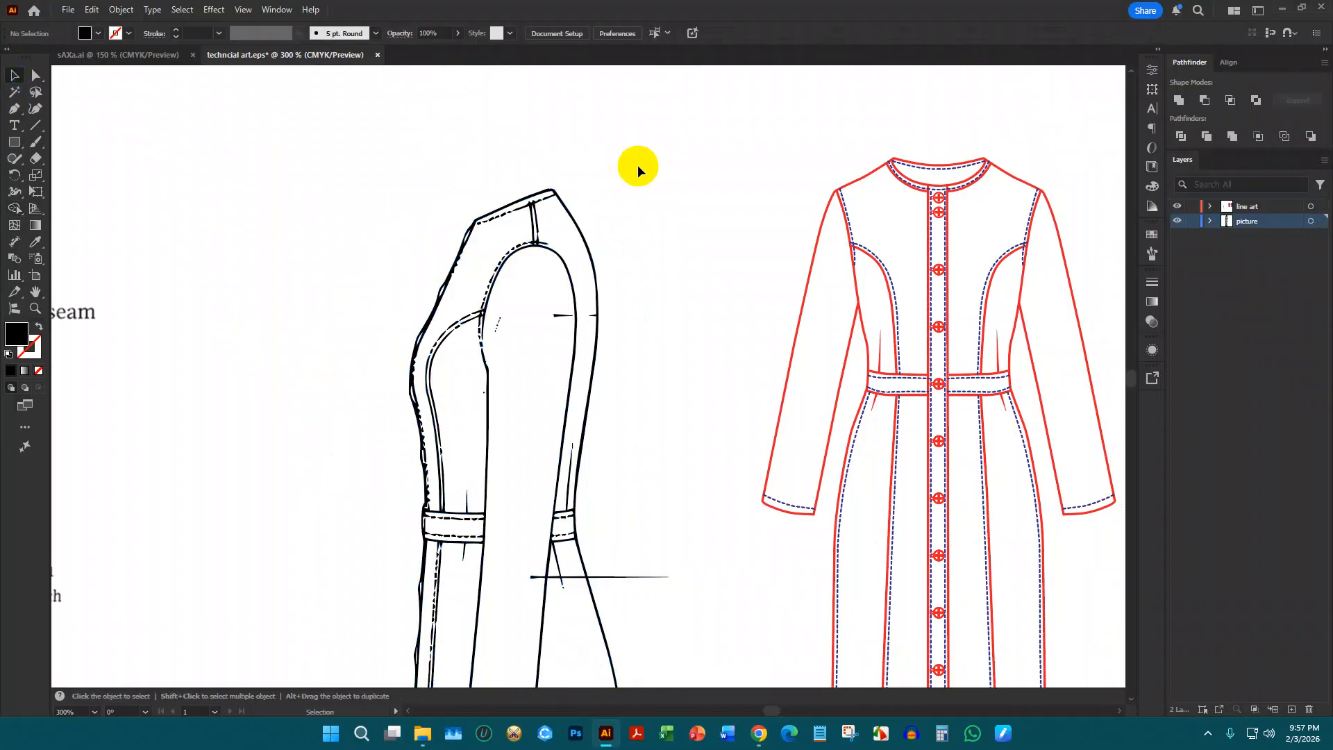
# Switch to File Explorer, preview the dress pictures d-(2).png and d-(1).png, and return to Illustrator
pyautogui.scroll(-3, 655, 197)
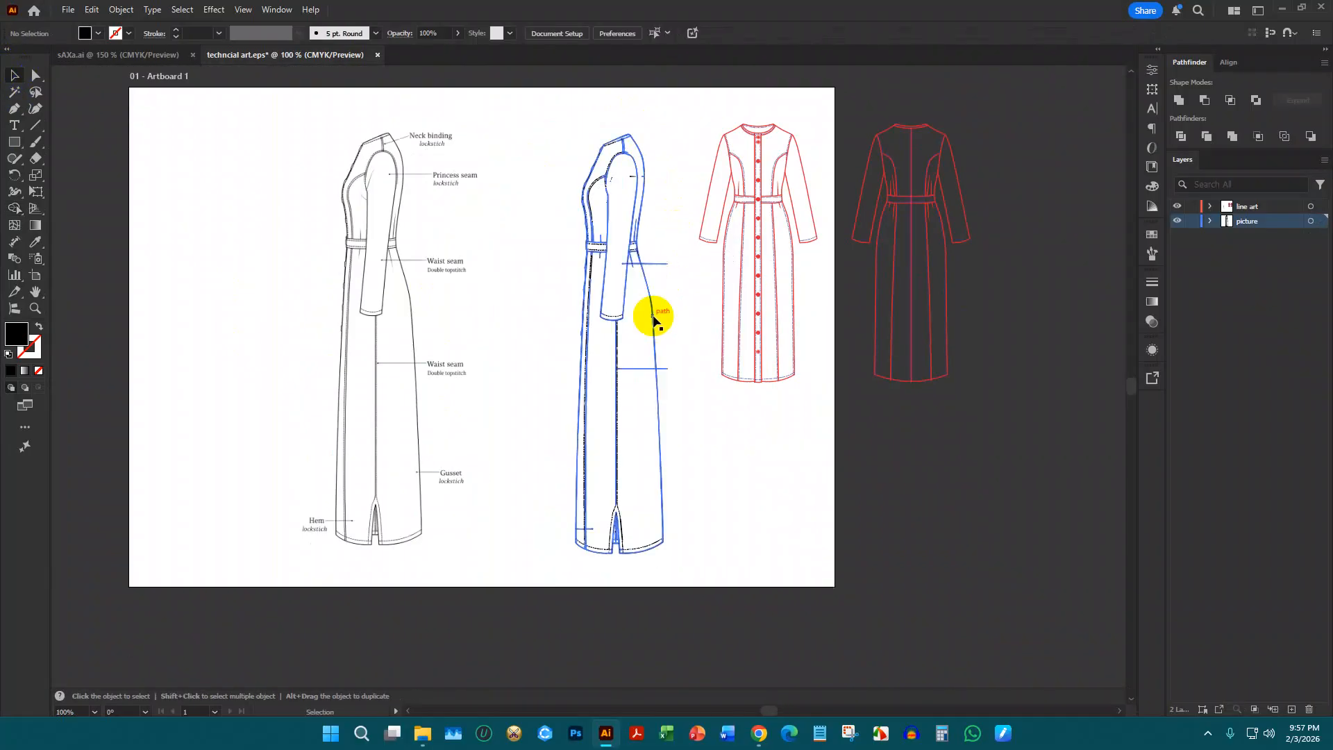
pyautogui.scroll(2, 610, 184)
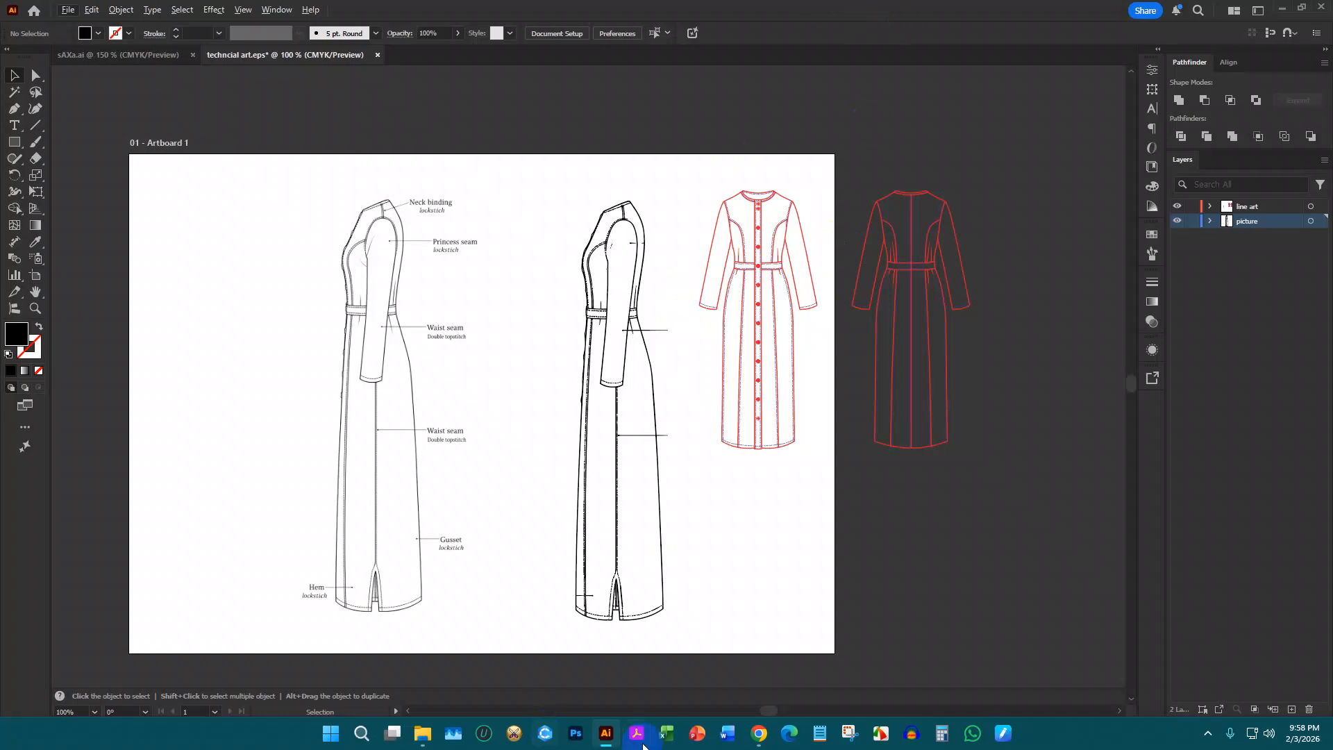
pyautogui.moveTo(748, 742)
pyautogui.click(616, 656)
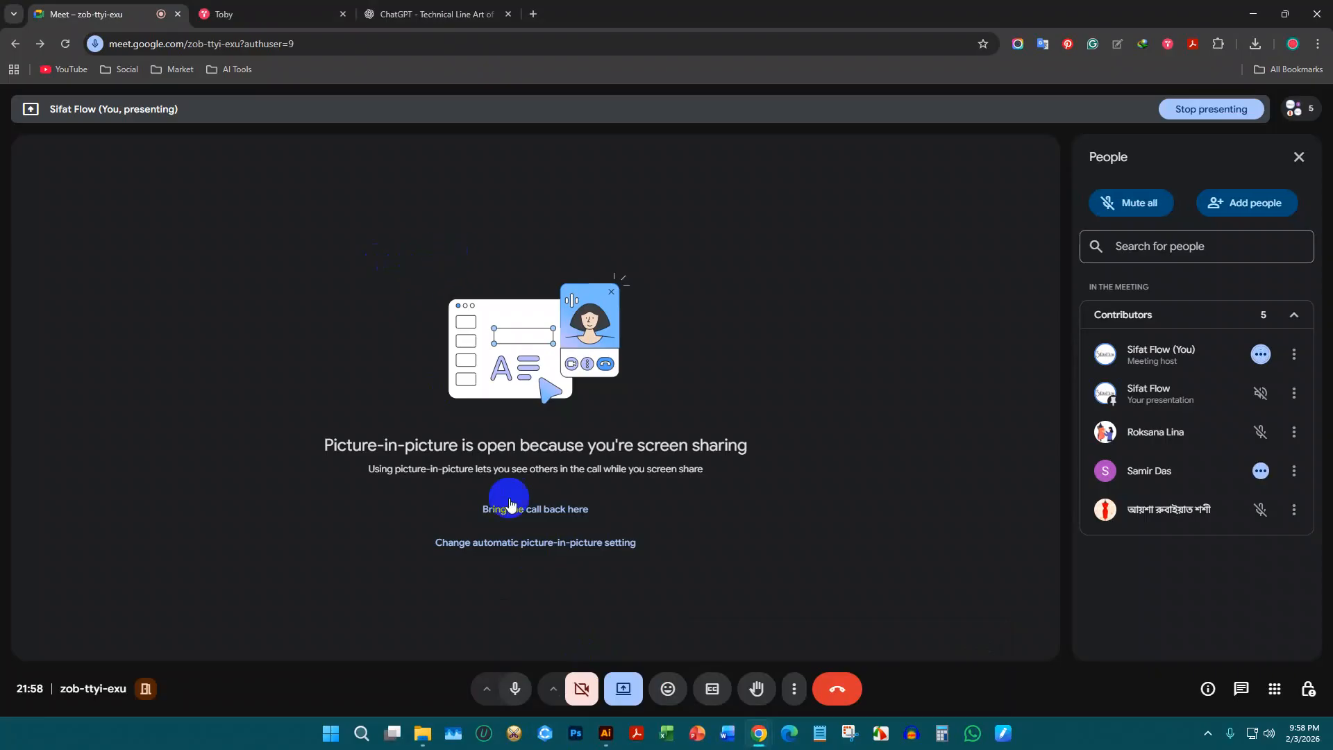
pyautogui.click(423, 736)
pyautogui.click(302, 375)
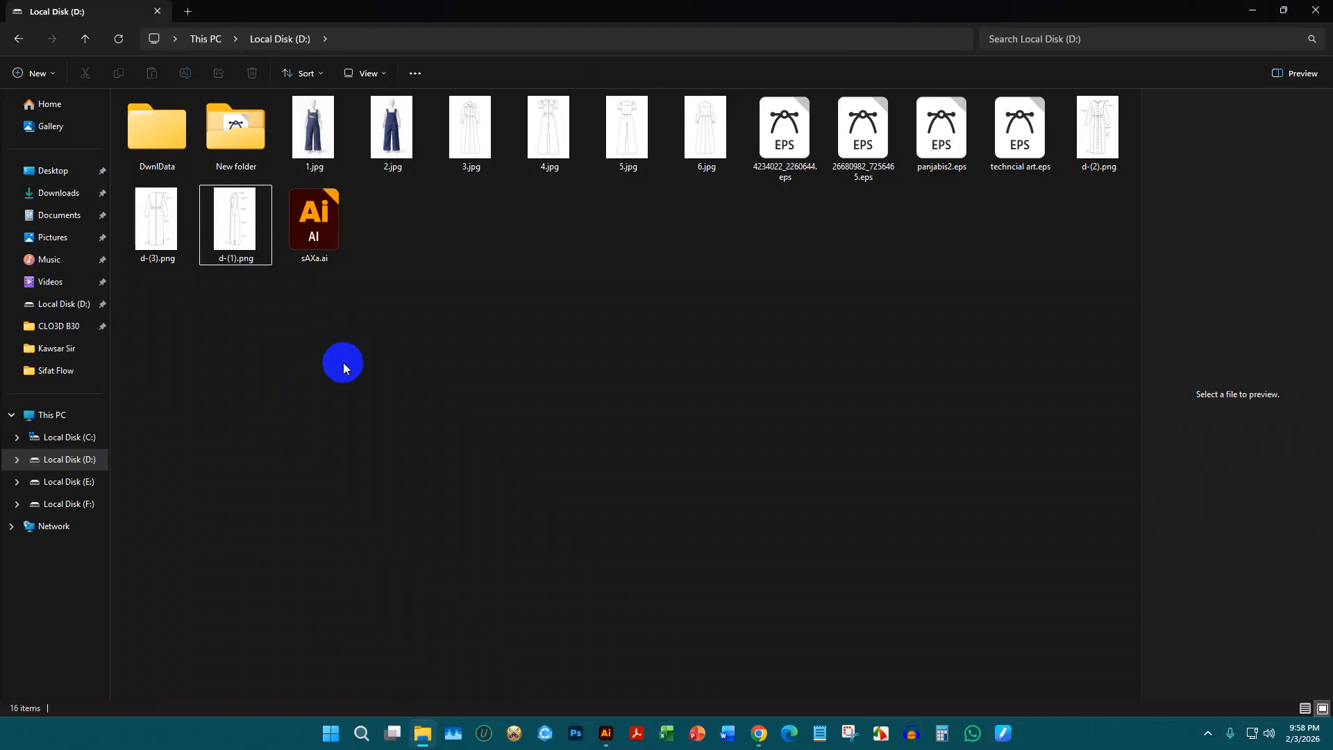
pyautogui.click(1098, 122)
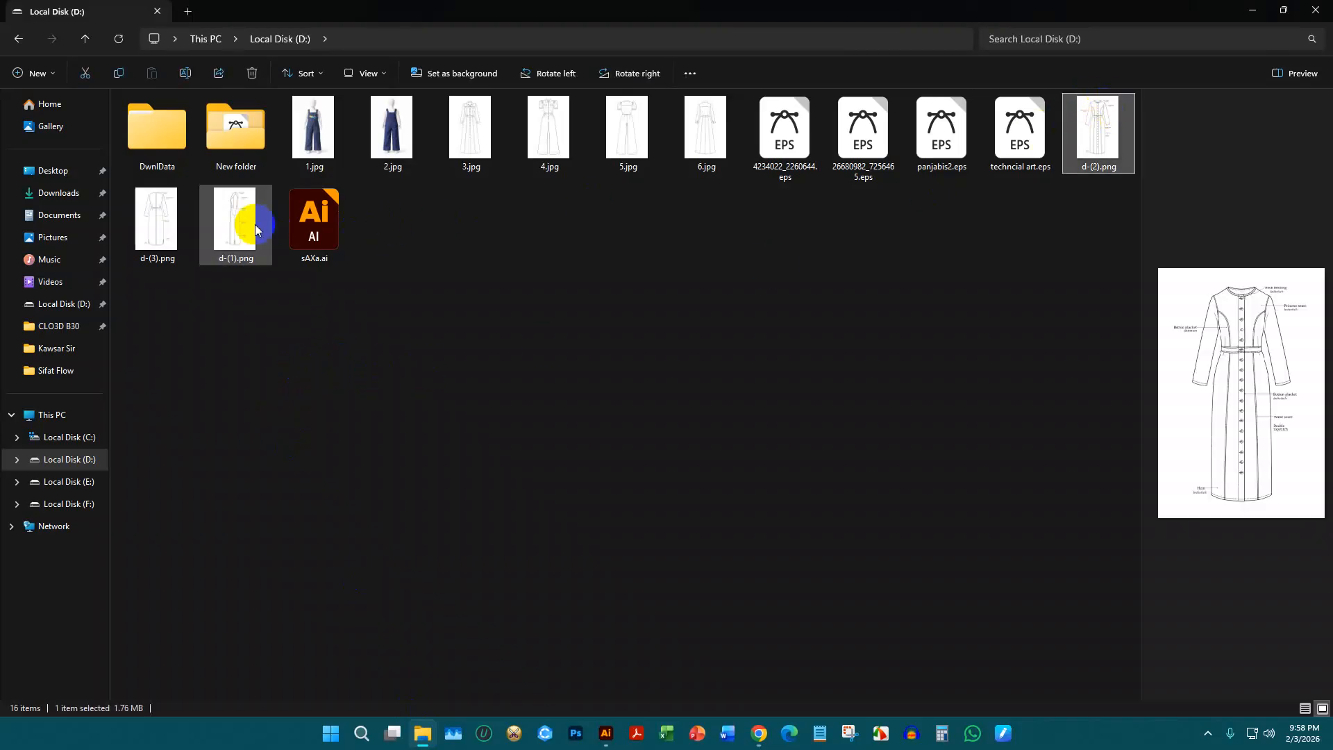
pyautogui.click(236, 220)
pyautogui.click(606, 735)
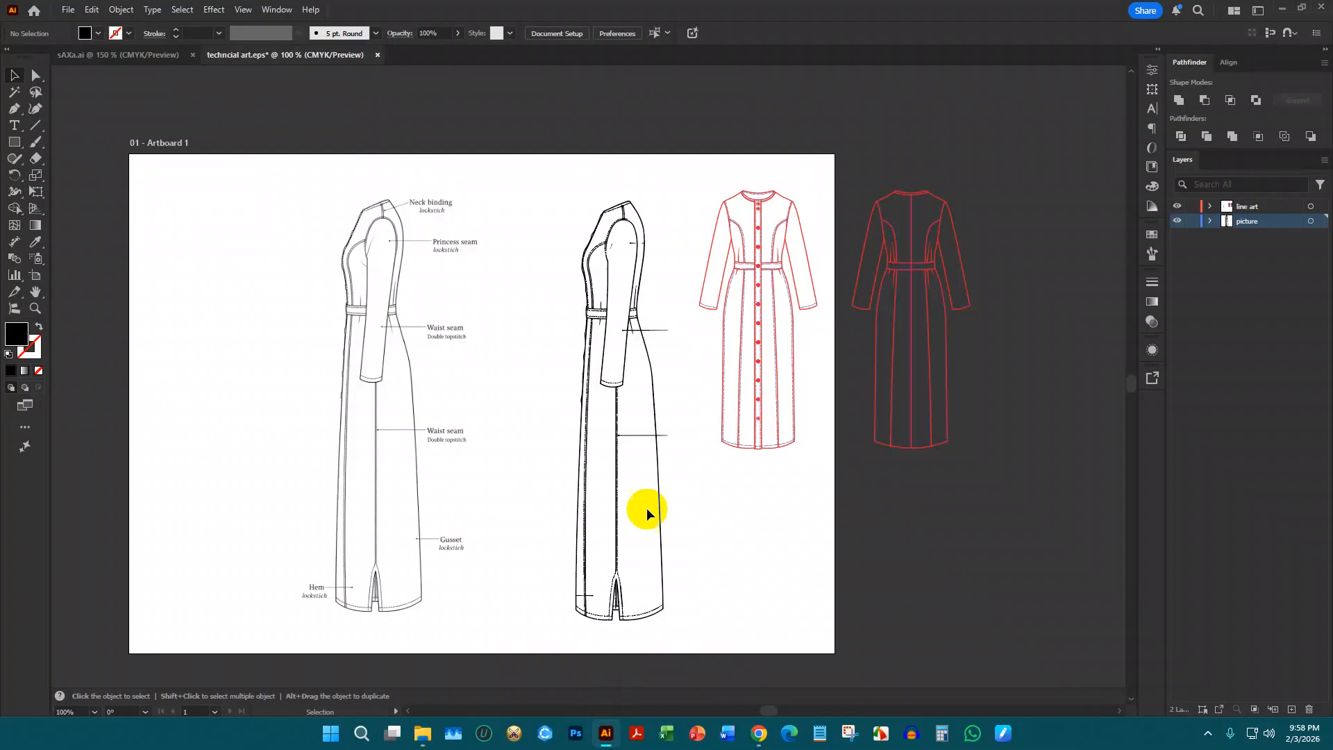
# Examine the traced side view's front edge, bust seam, armhole and waistband beside the reference picture and the red front view
pyautogui.scroll(5, 616, 343)
pyautogui.scroll(-4, 598, 286)
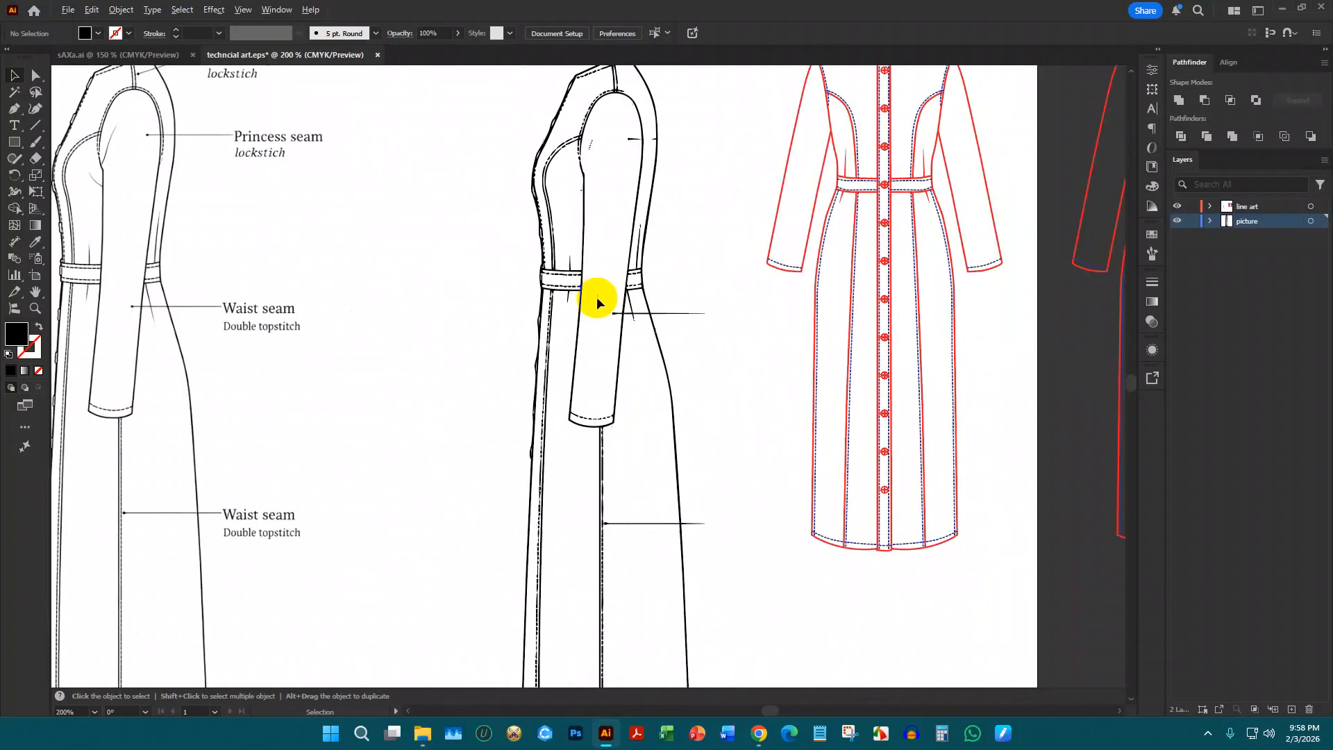
pyautogui.scroll(-4, 631, 232)
pyautogui.scroll(3, 665, 218)
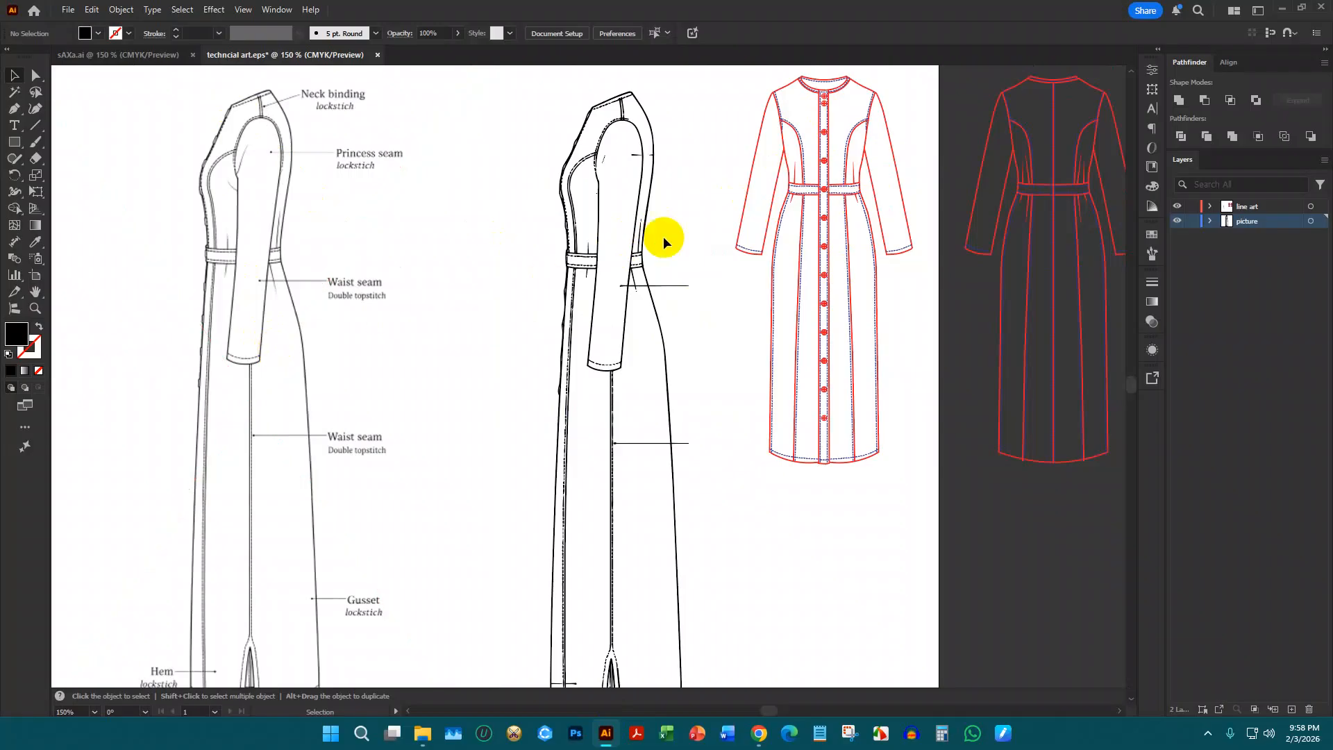
pyautogui.scroll(3, 643, 222)
pyautogui.scroll(3, 406, 257)
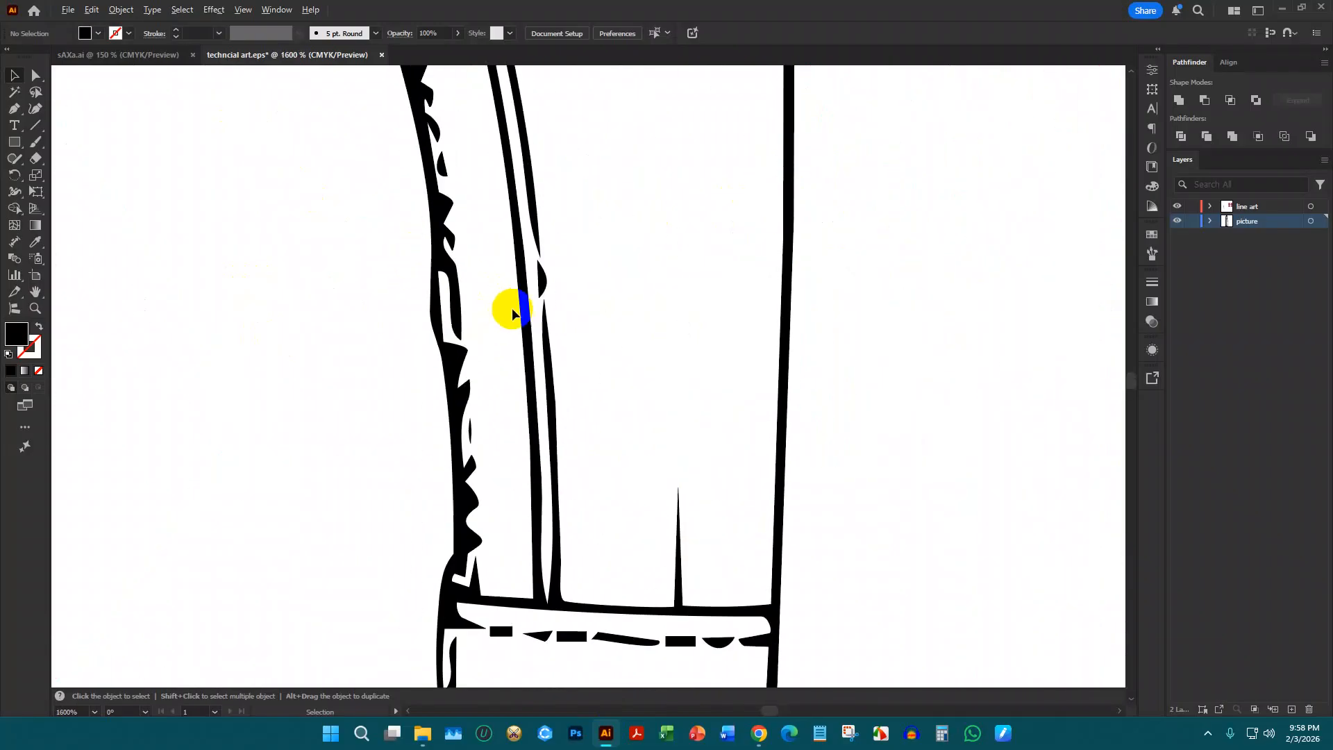
pyautogui.scroll(-3, 521, 309)
pyautogui.scroll(1, 527, 303)
pyautogui.scroll(2, 557, 281)
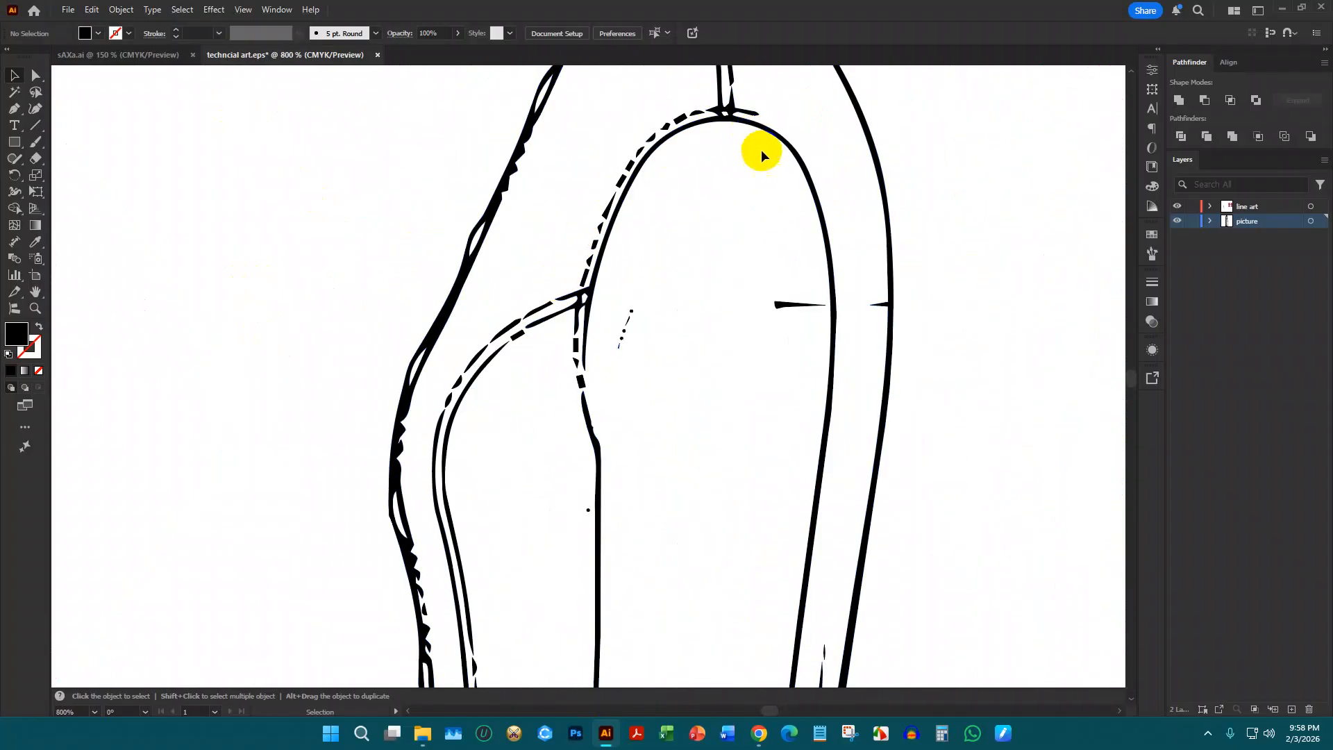
pyautogui.scroll(-3, 285, 188)
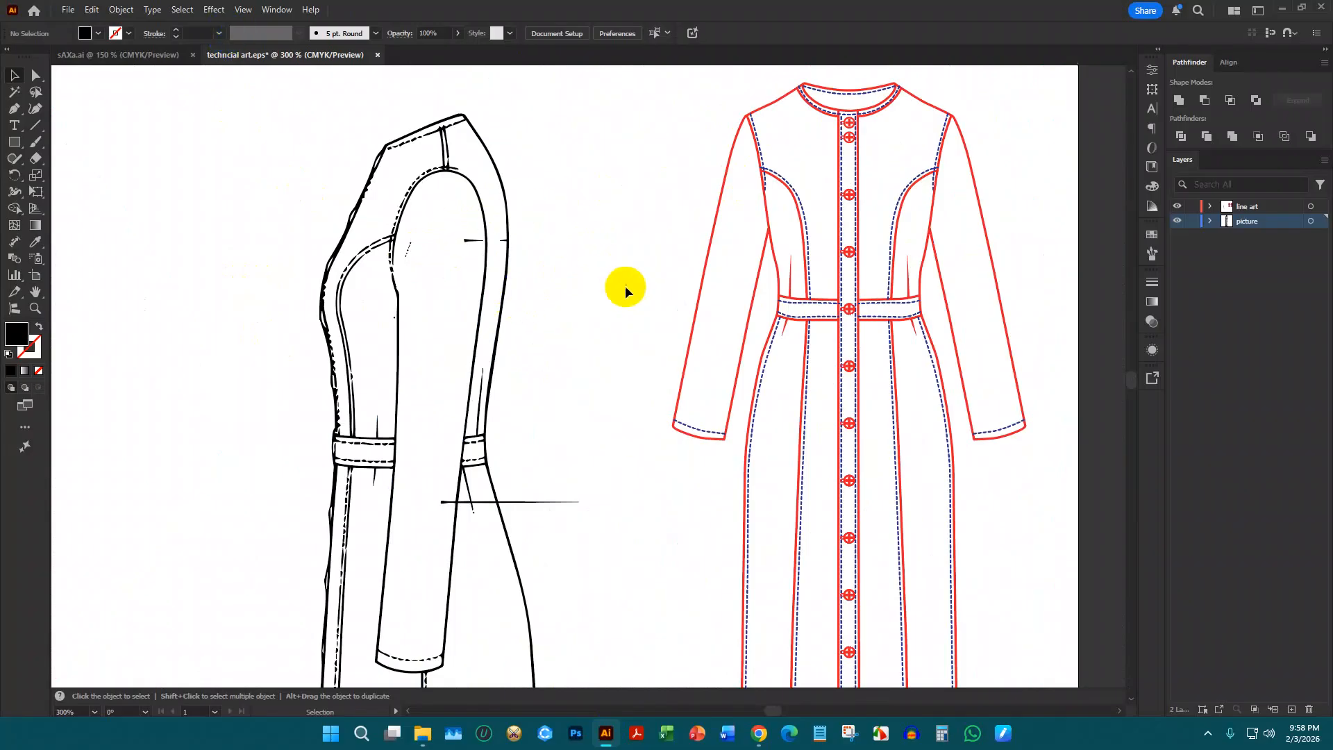
# Try moving the traced dress outline sideways off its stitch lines, and undo the move
pyautogui.scroll(3, 475, 378)
pyautogui.moveTo(533, 327); pyautogui.dragTo(668, 311)
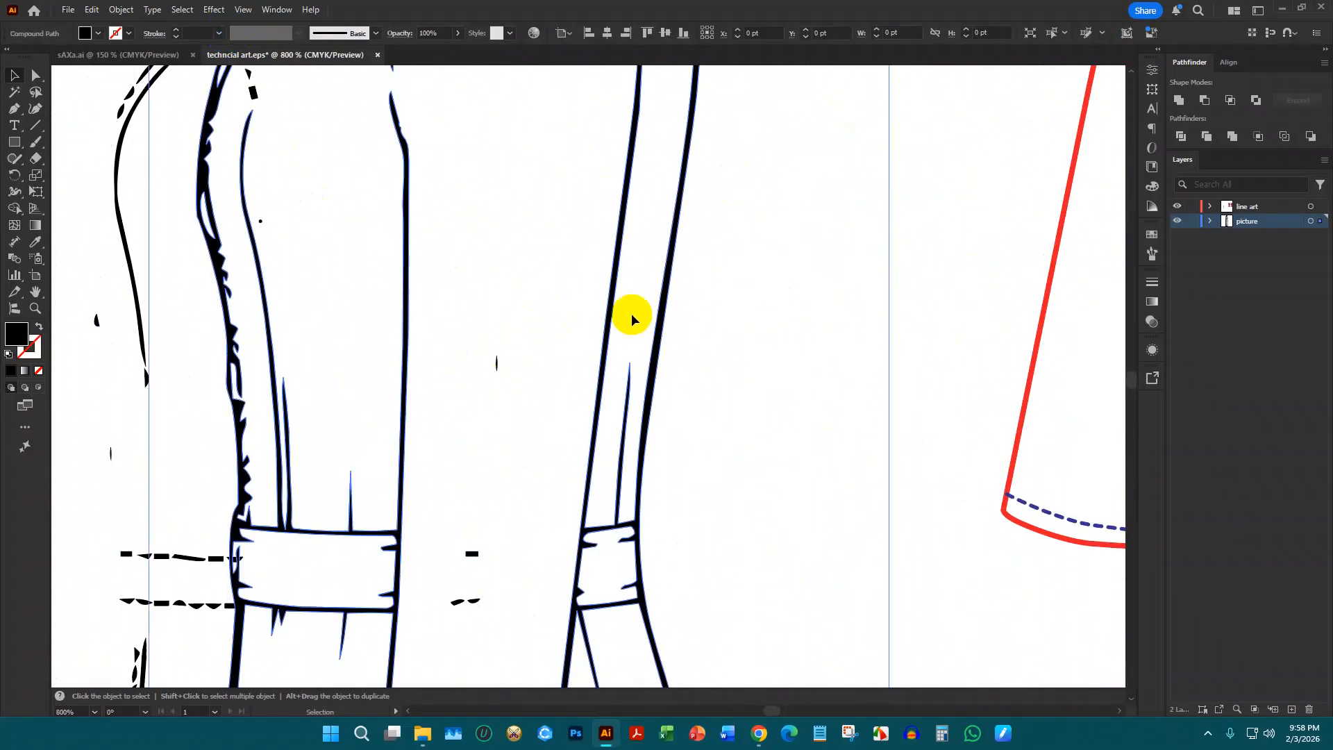
pyautogui.hotkey('ctrl', 'z')
# Inspect the jagged stitching along the side view's front edge and the double lines of the bust seam up close
pyautogui.scroll(-2, 697, 299)
pyautogui.scroll(5, 414, 310)
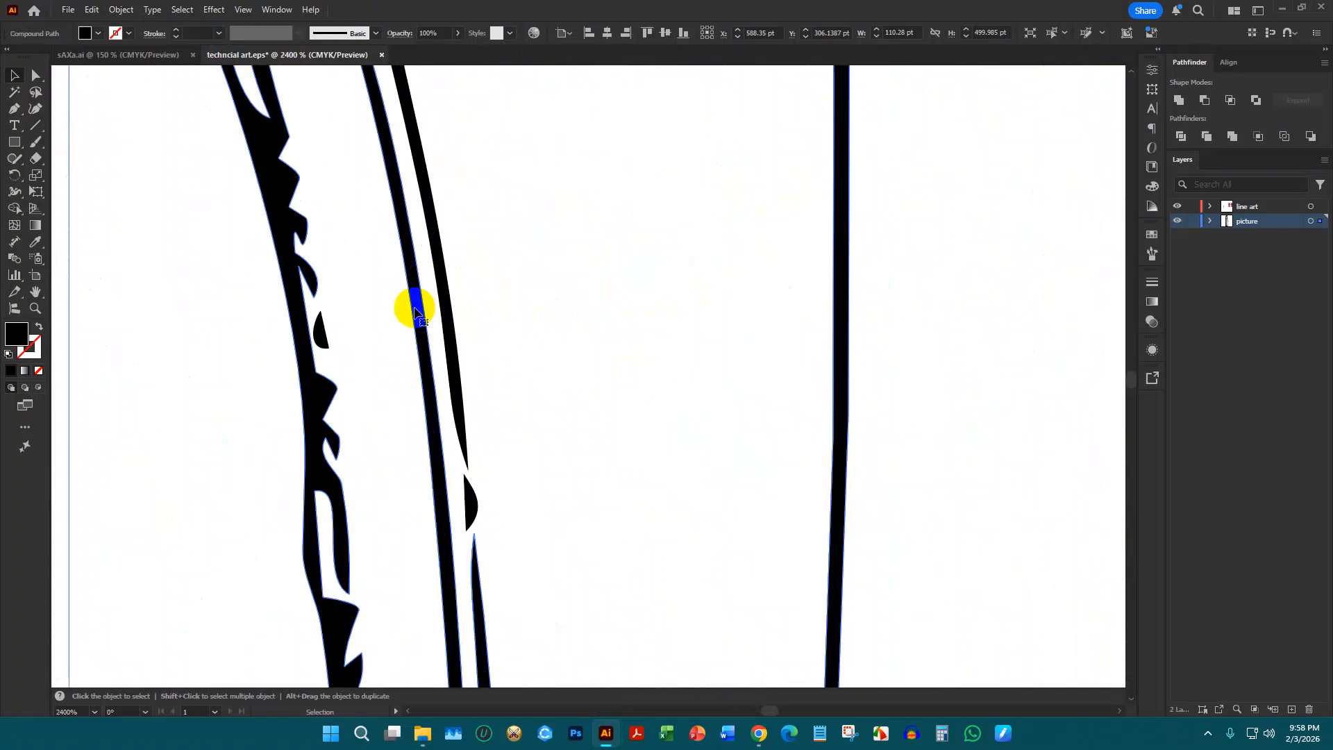
pyautogui.scroll(3, 284, 236)
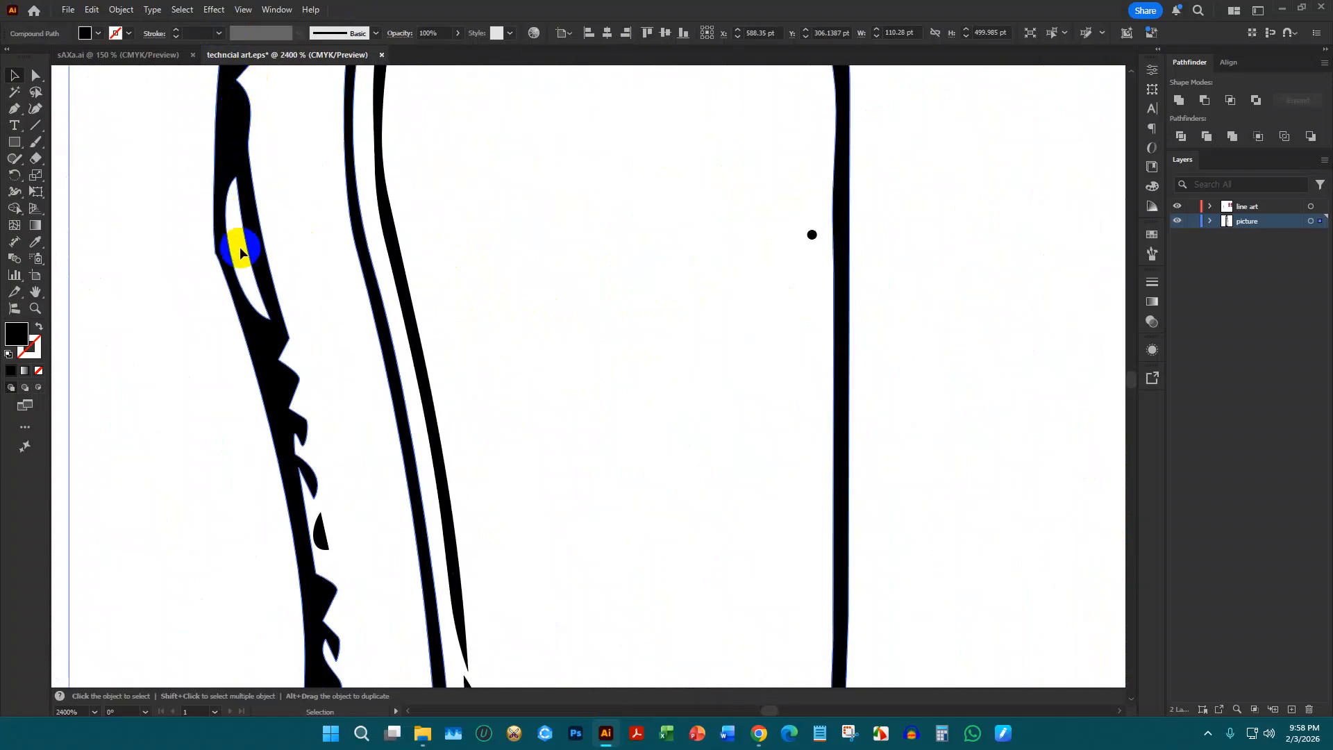
pyautogui.click(172, 250)
pyautogui.click(14, 108)
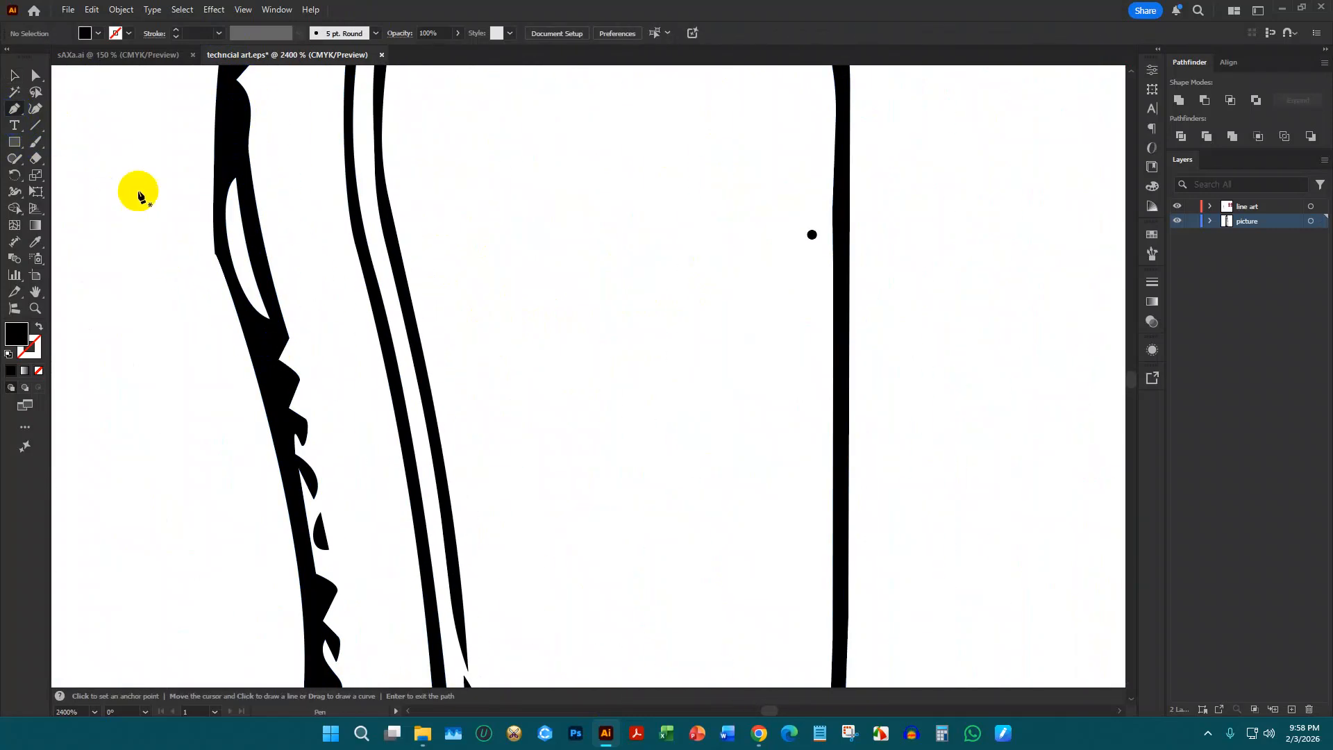
pyautogui.scroll(3, 250, 170)
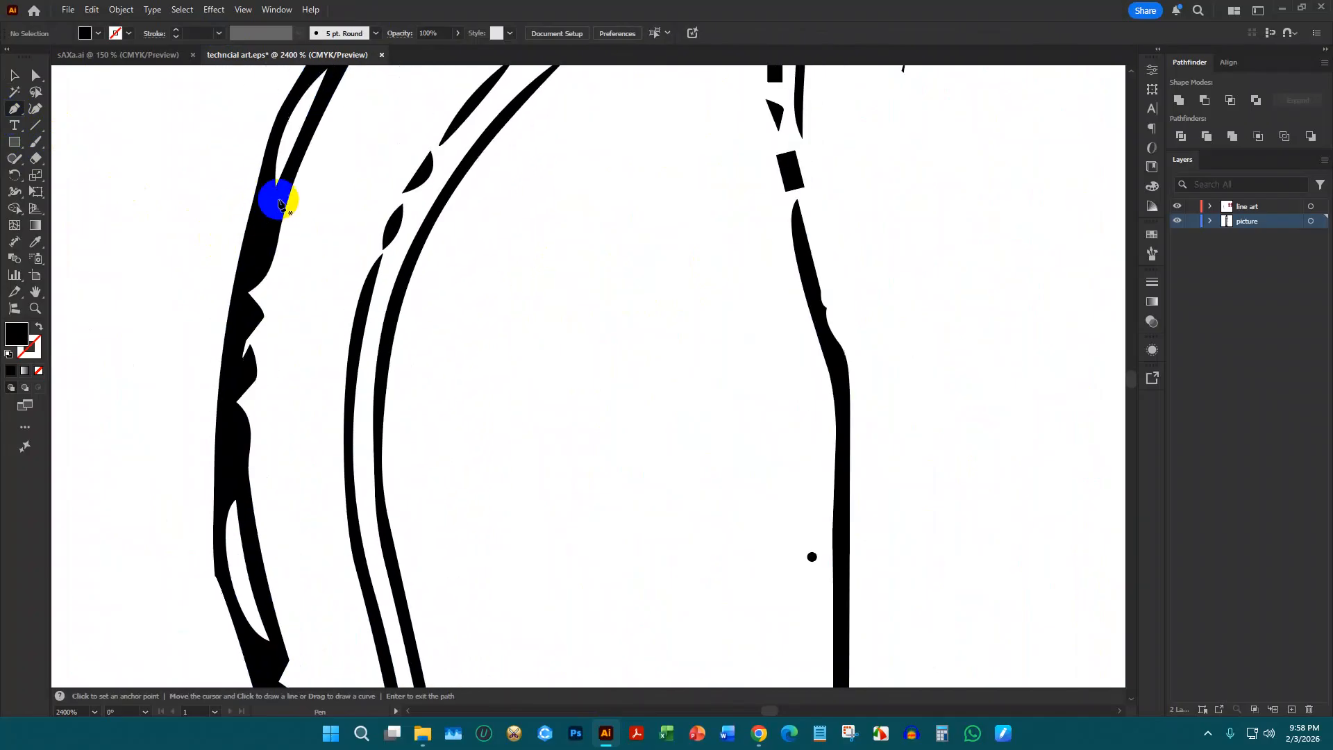
pyautogui.scroll(-1, 322, 205)
pyautogui.scroll(-1, 323, 205)
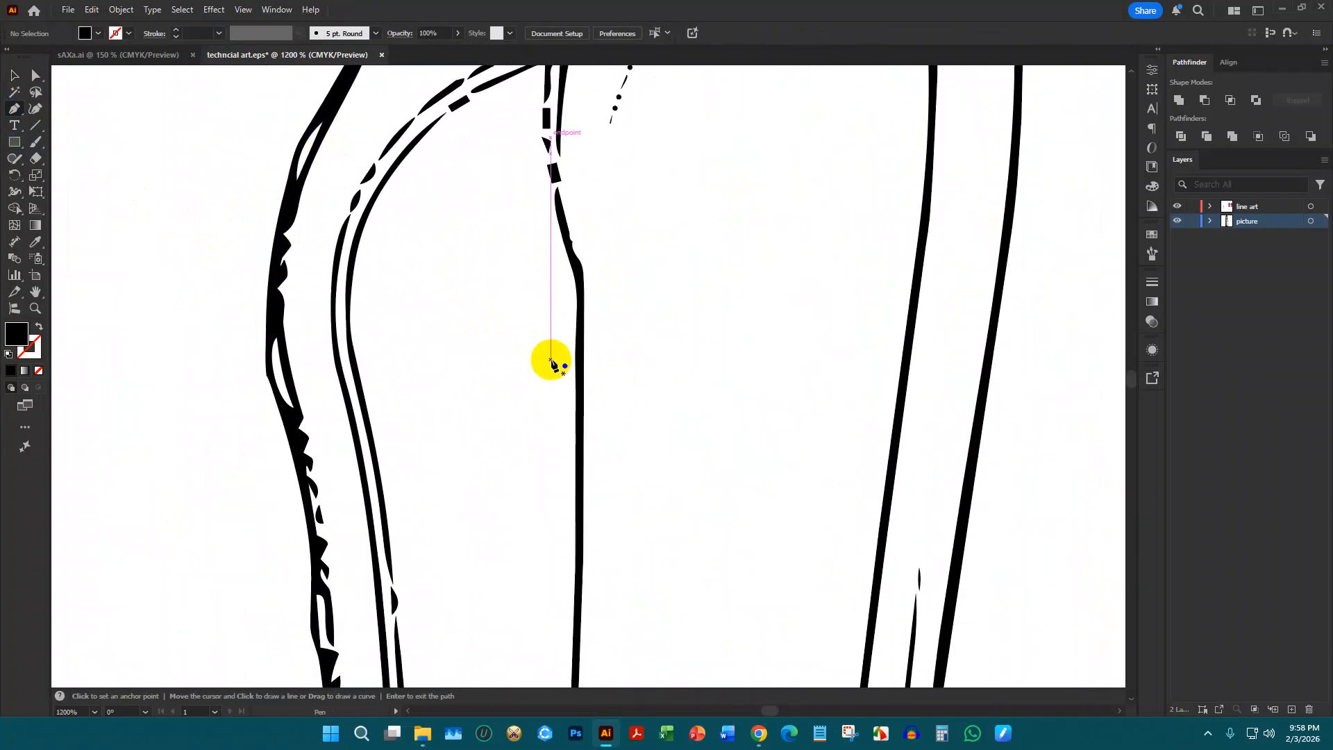
pyautogui.scroll(-3, 416, 409)
pyautogui.scroll(-4, 364, 427)
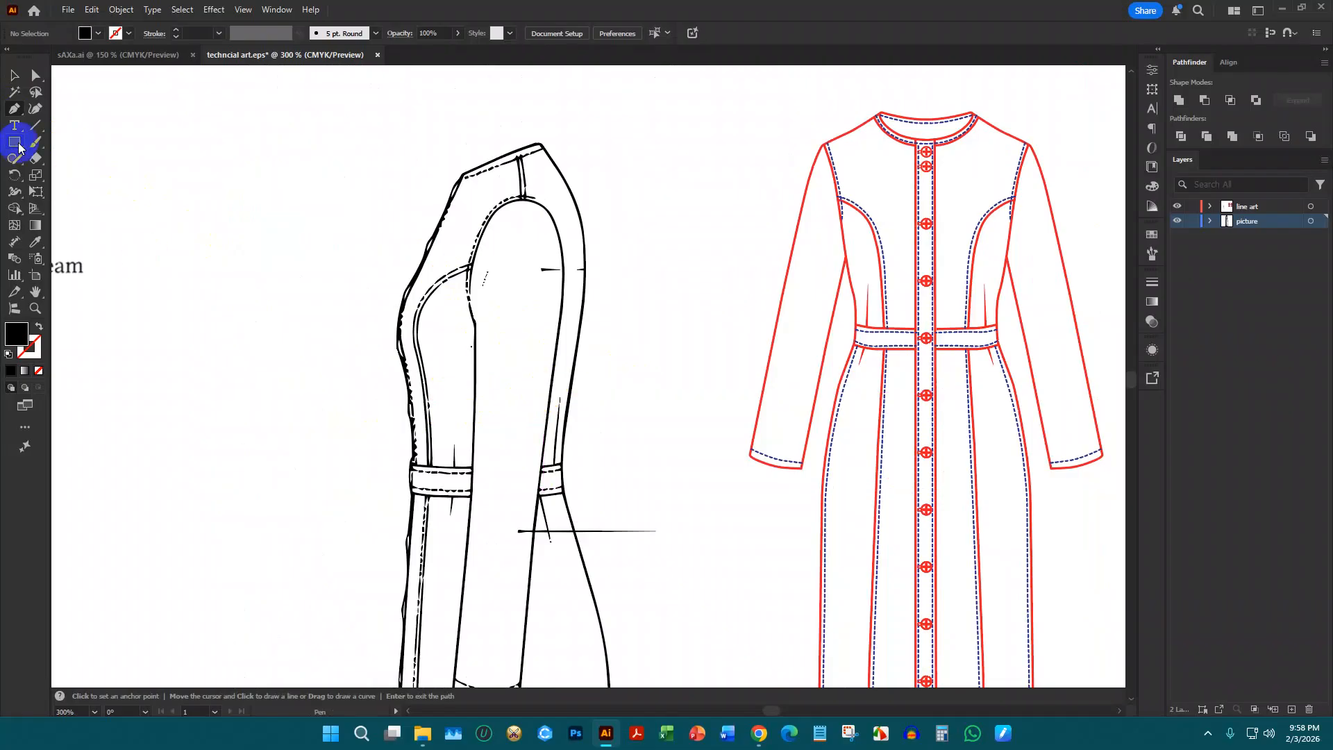
# Delete the small tapered leader-line remnant inside the upper sleeve of the traced side view
pyautogui.click(16, 78)
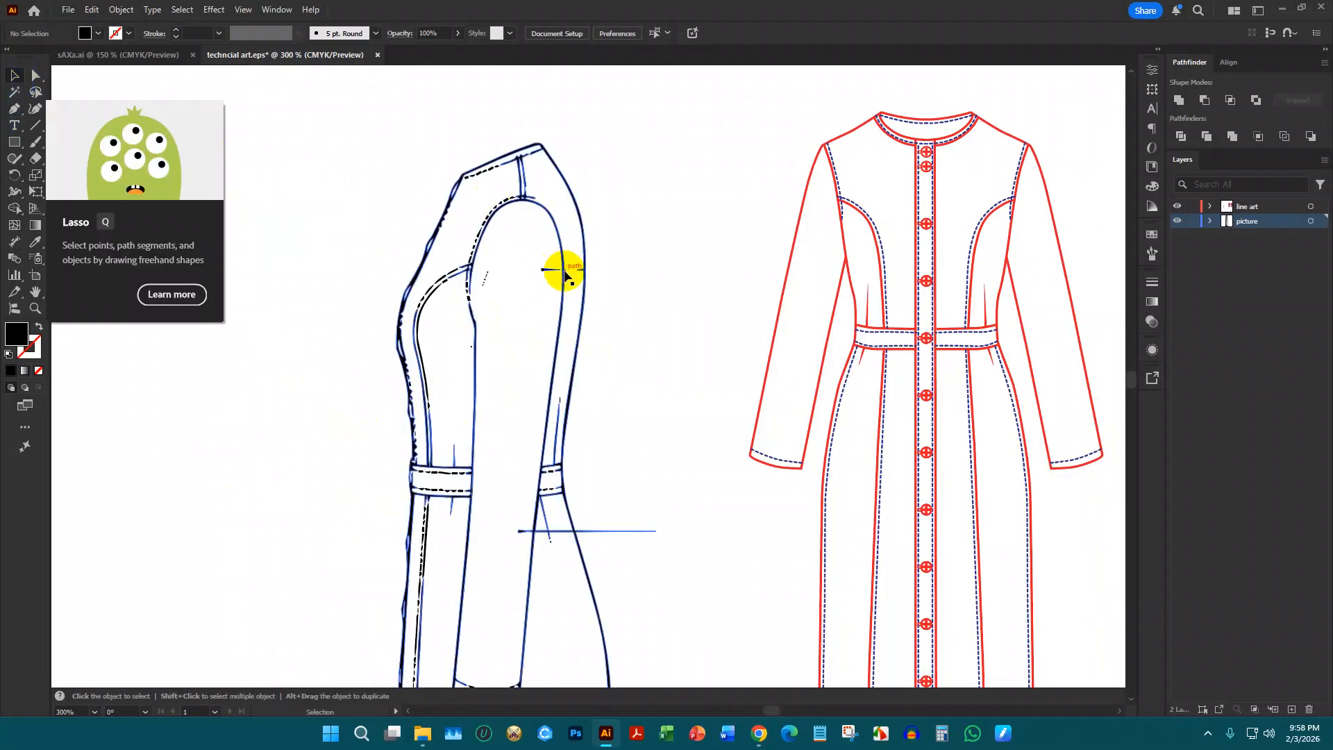
pyautogui.scroll(-3, 566, 277)
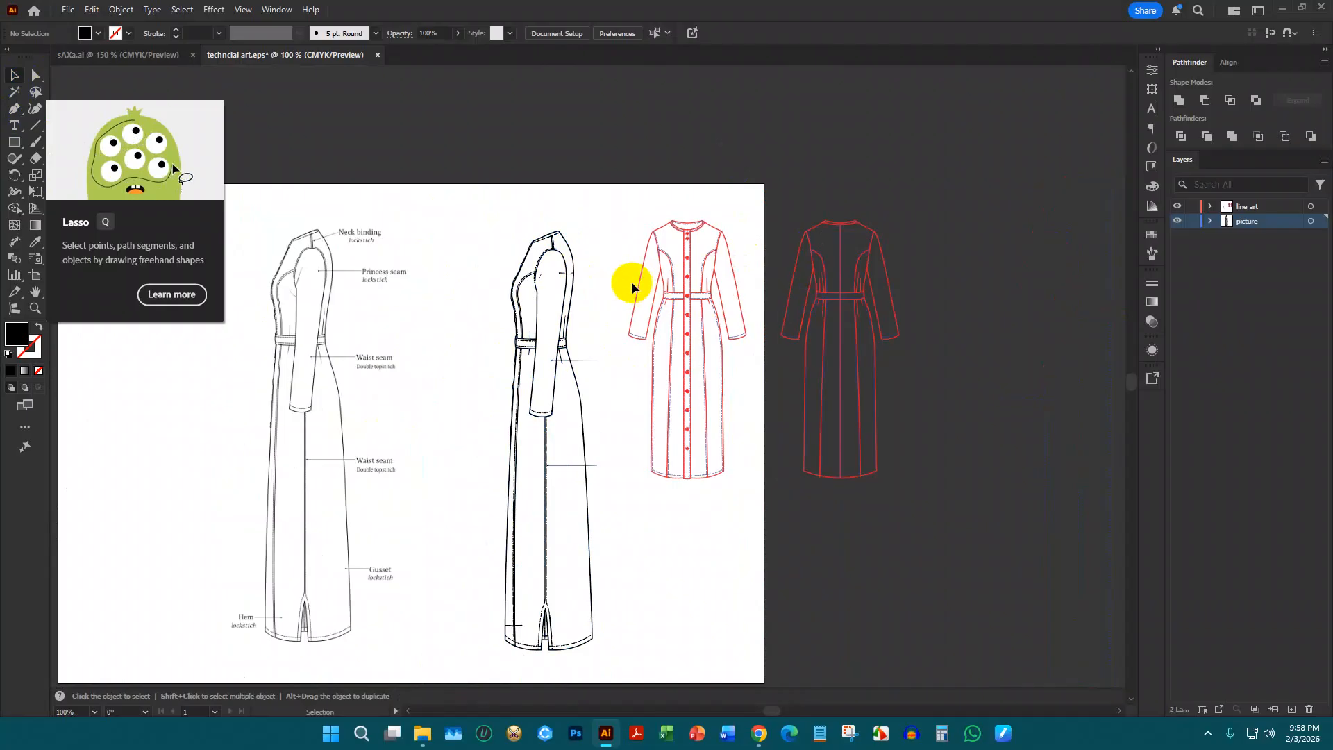
pyautogui.scroll(8, 631, 281)
pyautogui.click(500, 300)
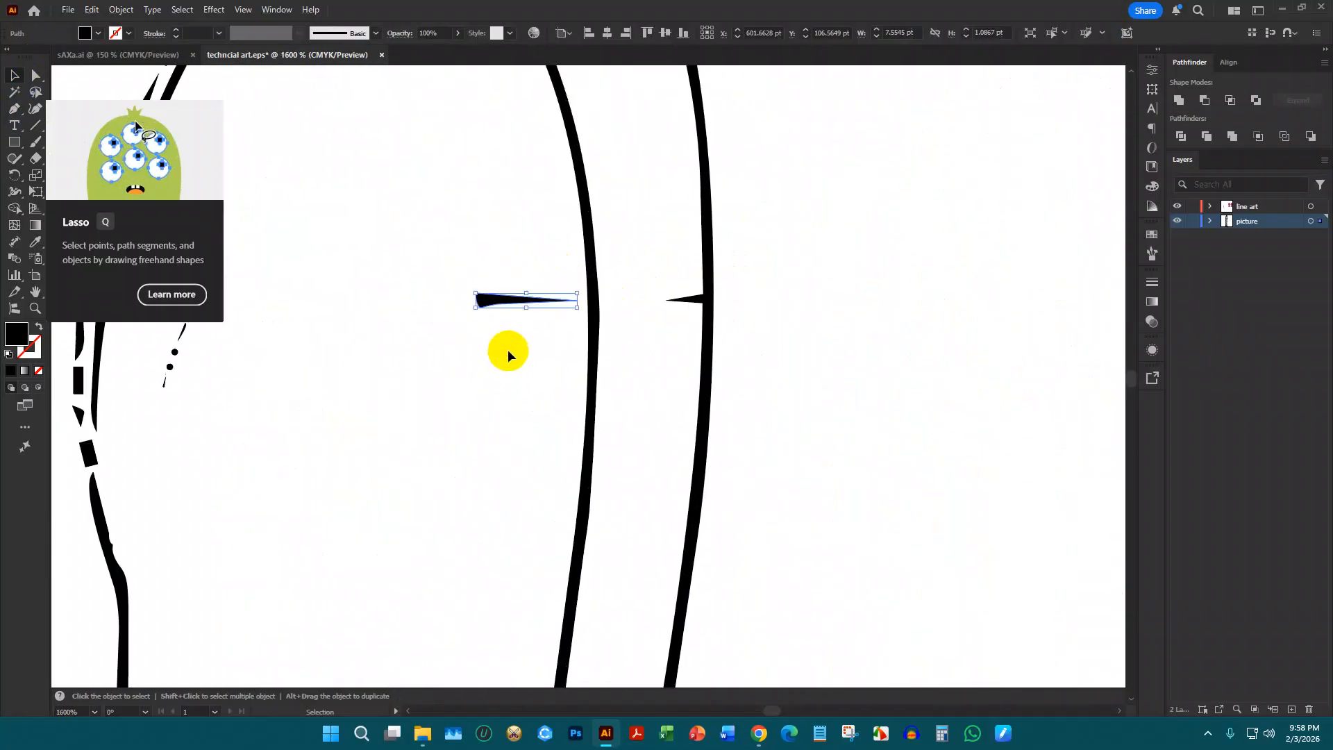
pyautogui.press('Delete')
# Undo the deletion of the sleeve's leader-line remnant and the Shape Builder removal beside the armhole
pyautogui.scroll(-5, 595, 275)
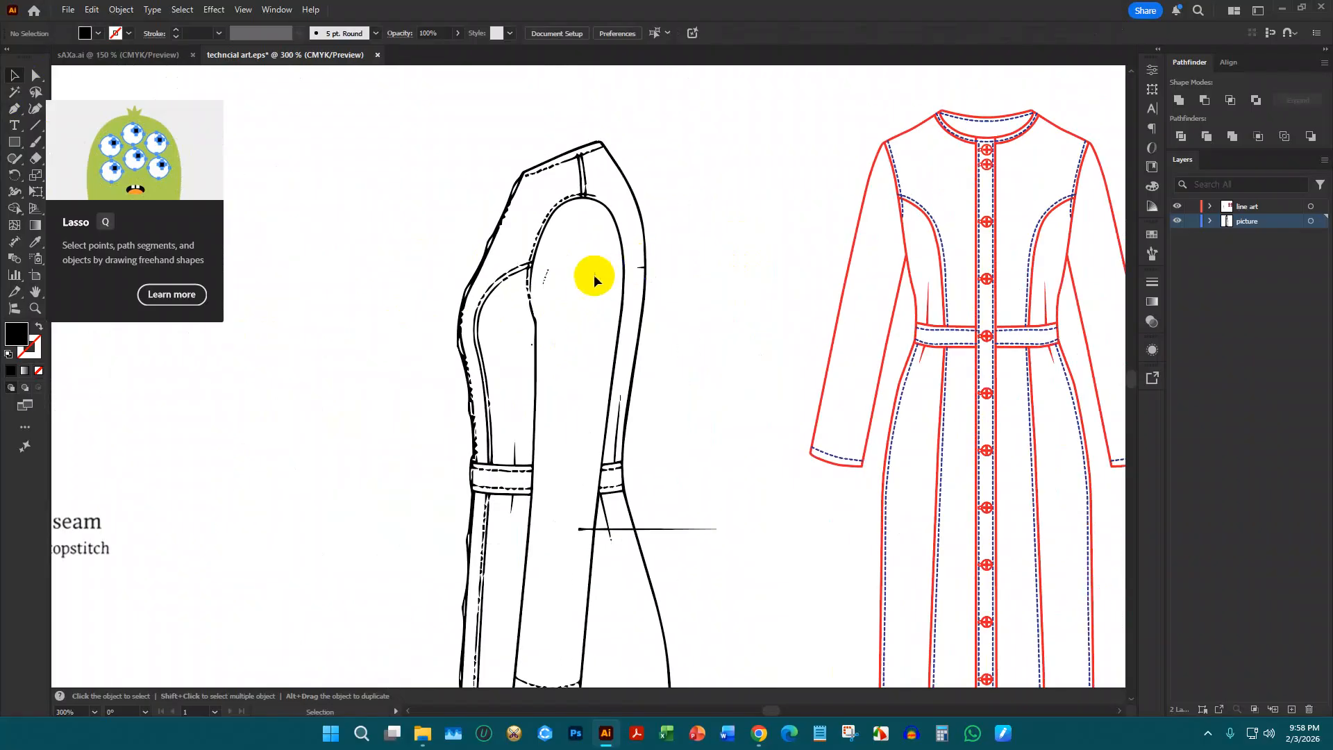
pyautogui.hotkey('ctrl', 'z')
pyautogui.hotkey('ctrl', 'z')
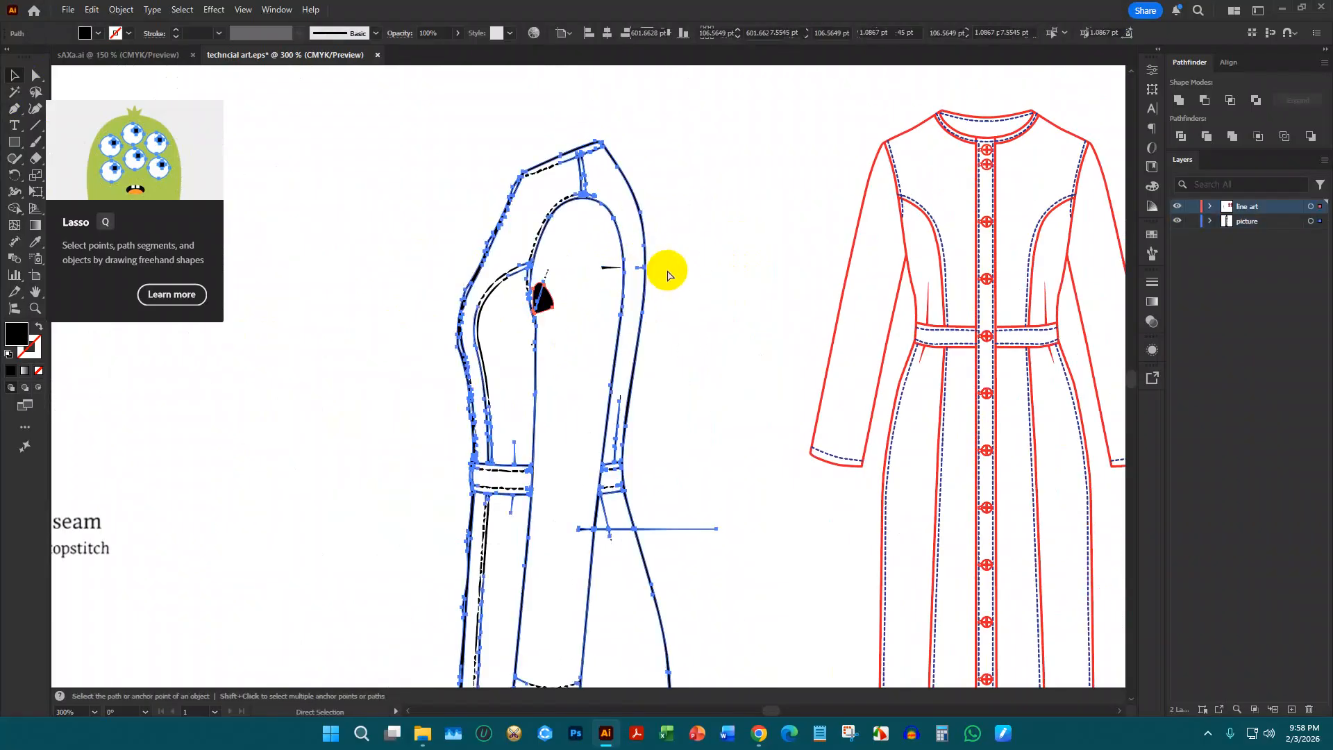
# Step through the edit history to remove the black fill beside the armhole, inspect the traced side view, and deselect it
pyautogui.hotkey('ctrl', 'z')
pyautogui.hotkey('ctrl', 'shift', 'z')
pyautogui.hotkey('ctrl', 'shift', 'z')
pyautogui.hotkey('ctrl', 'shift', 'z')
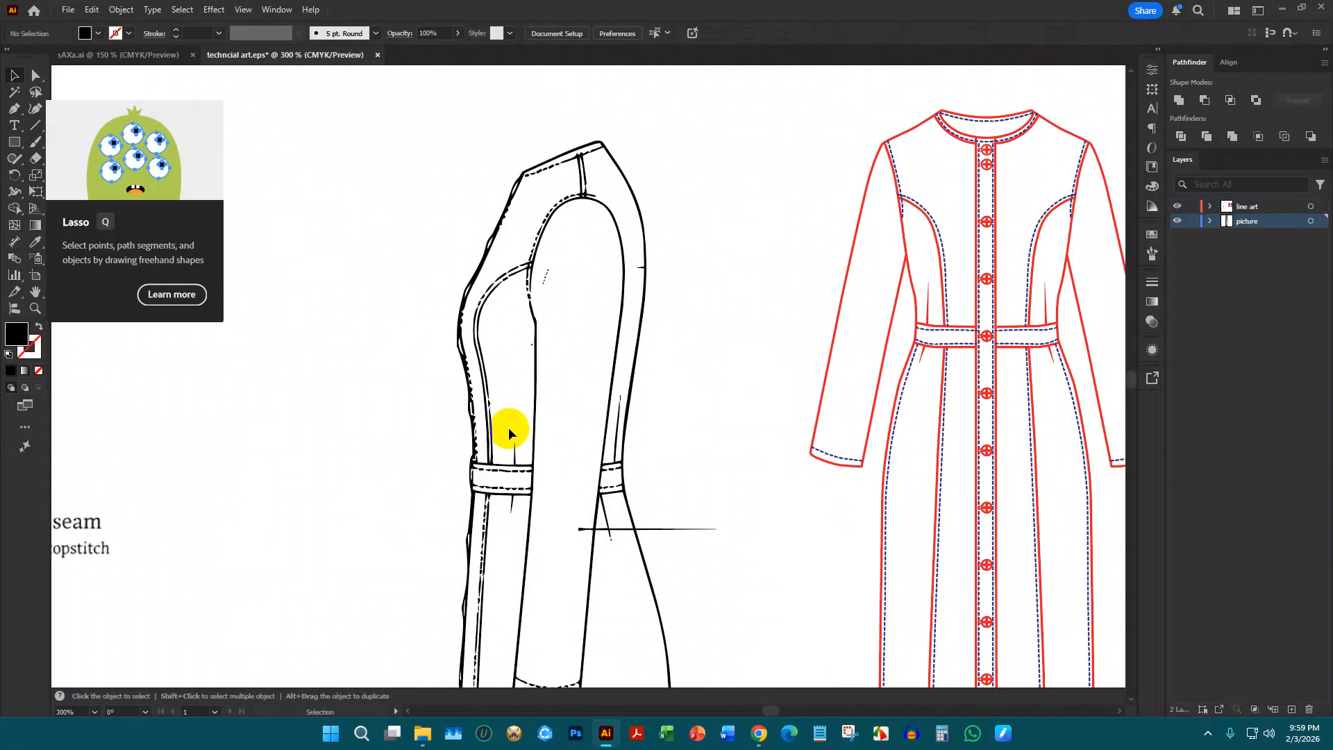
pyautogui.scroll(3, 542, 268)
pyautogui.moveTo(541, 252); pyautogui.dragTo(605, 380)
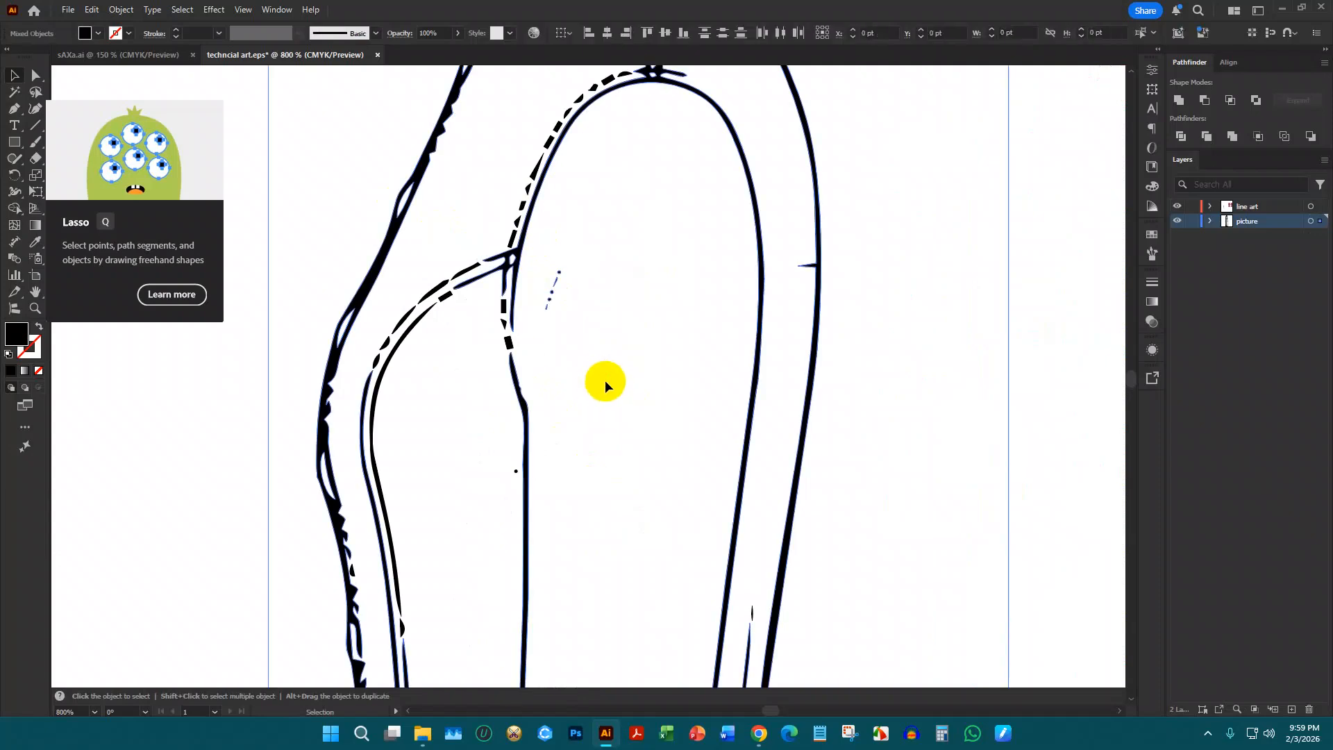
pyautogui.scroll(-4, 627, 339)
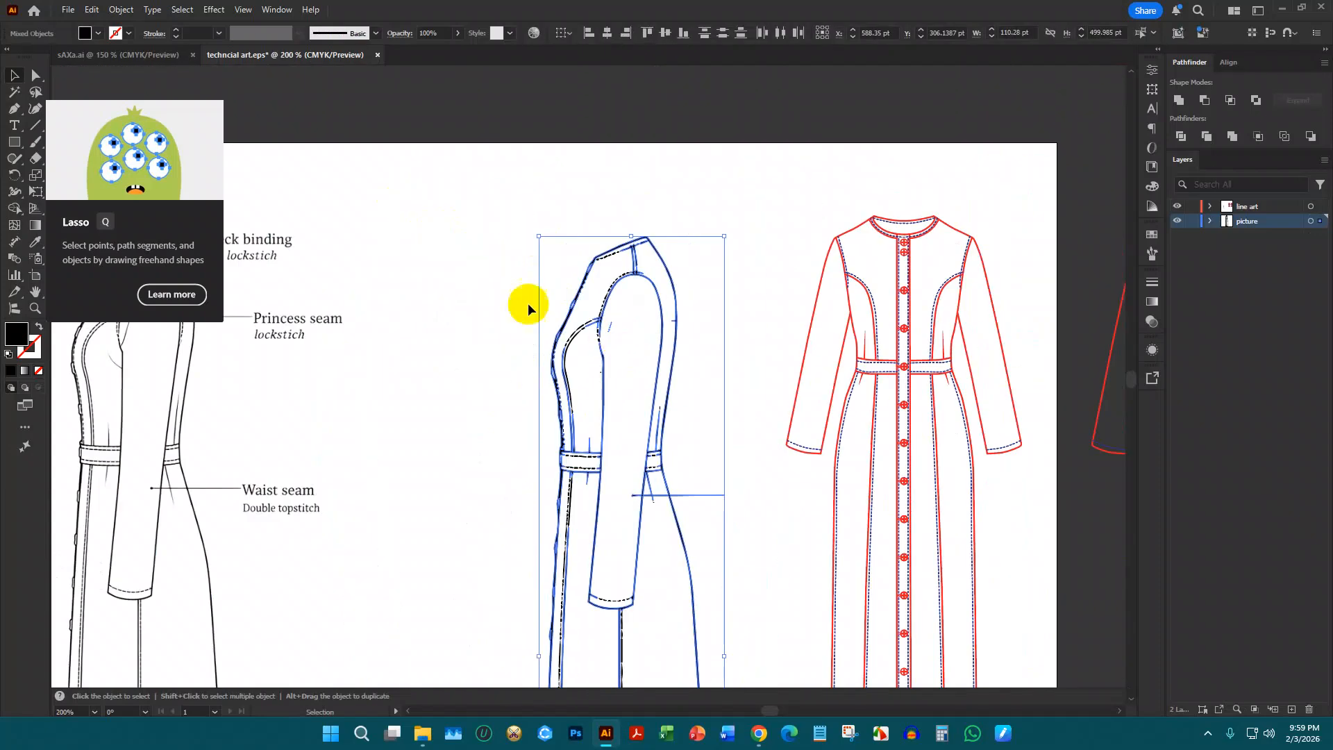
pyautogui.click(417, 119)
# Duplicate the placed side-view picture with its seam labels onto the empty canvas to the left of Artboard 1
pyautogui.scroll(-4, 655, 202)
pyautogui.moveTo(563, 239); pyautogui.dragTo(322, 236)
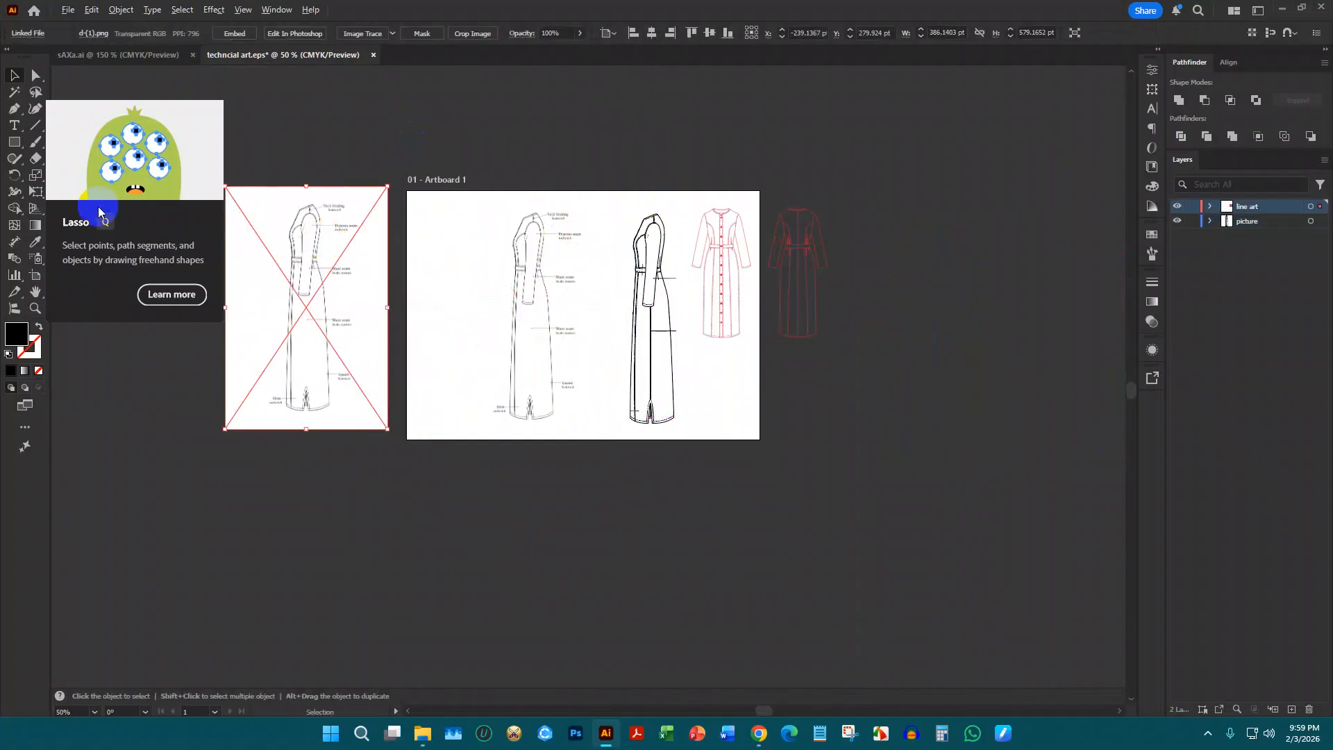
pyautogui.scroll(-4, 706, 203)
pyautogui.scroll(6, 574, 203)
pyautogui.scroll(-4, 668, 219)
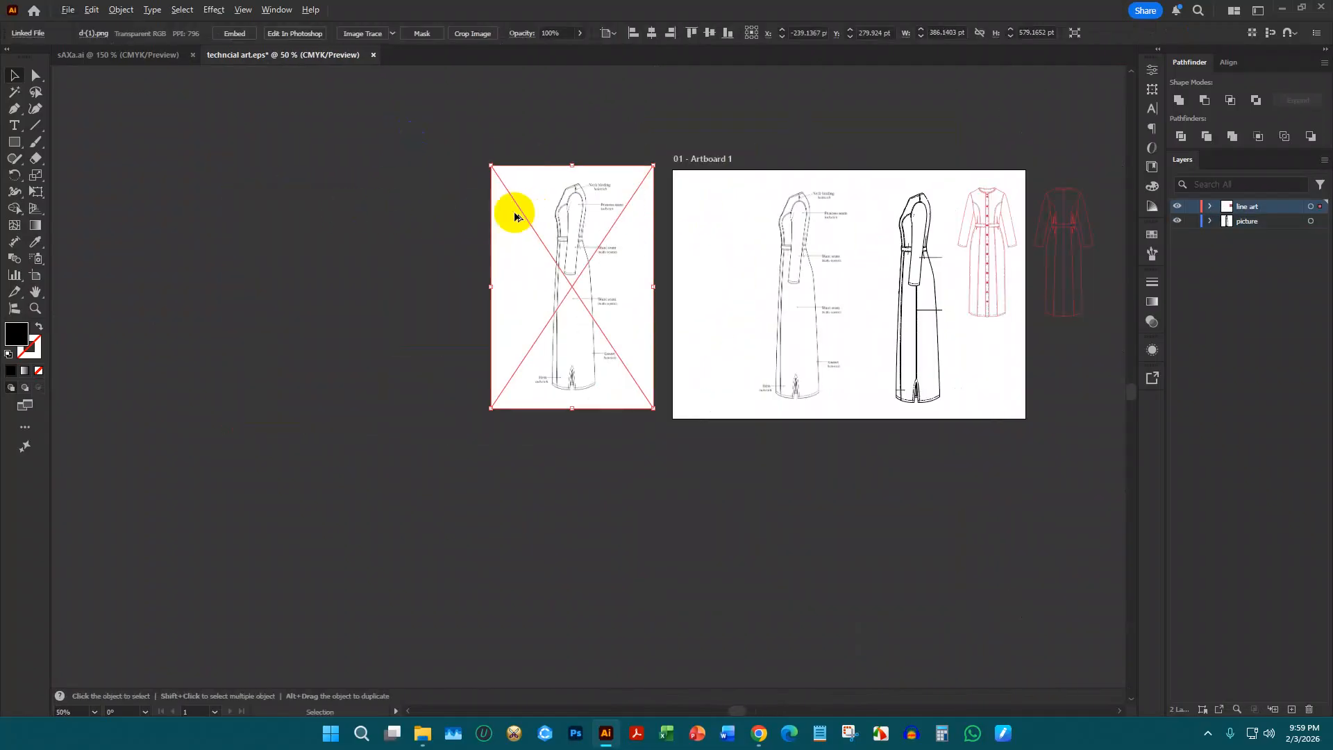
pyautogui.scroll(6, 655, 214)
pyautogui.scroll(-3, 523, 238)
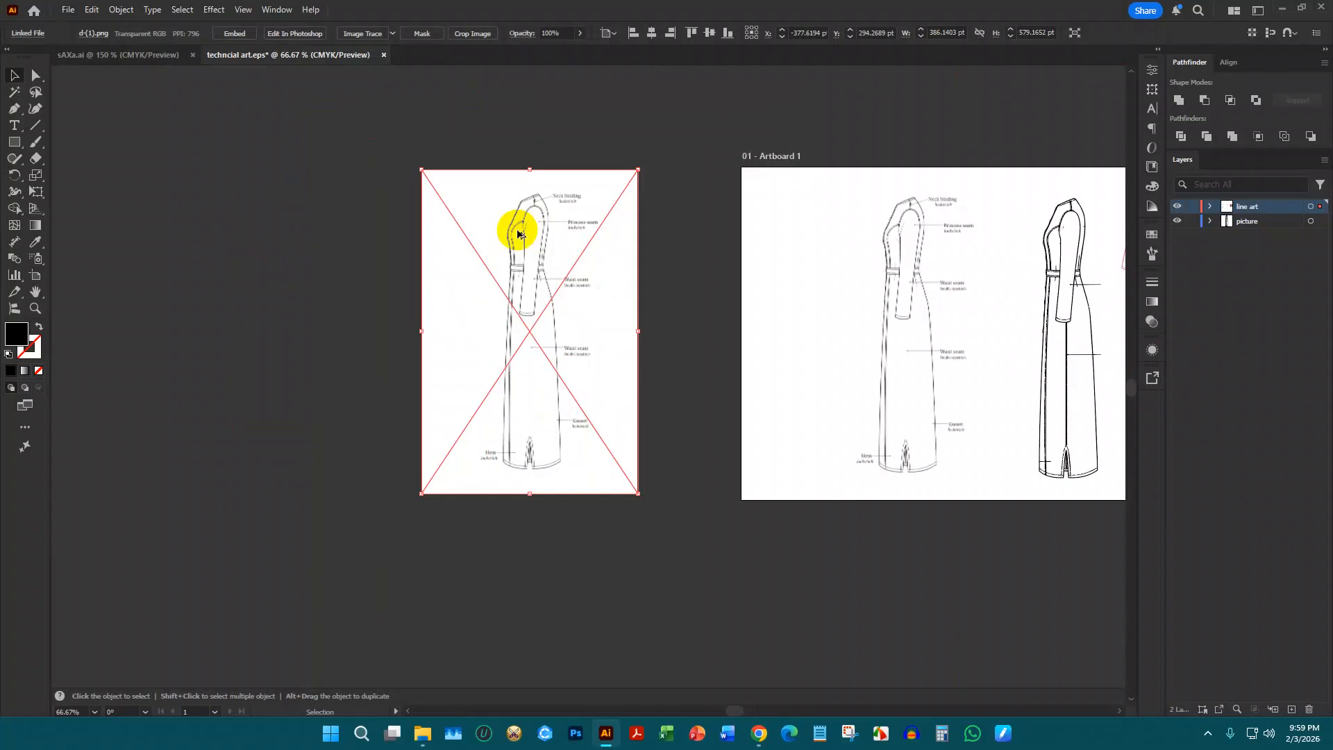
pyautogui.scroll(3, 517, 231)
pyautogui.scroll(-3, 515, 222)
pyautogui.scroll(2, 534, 233)
pyautogui.scroll(-1, 545, 236)
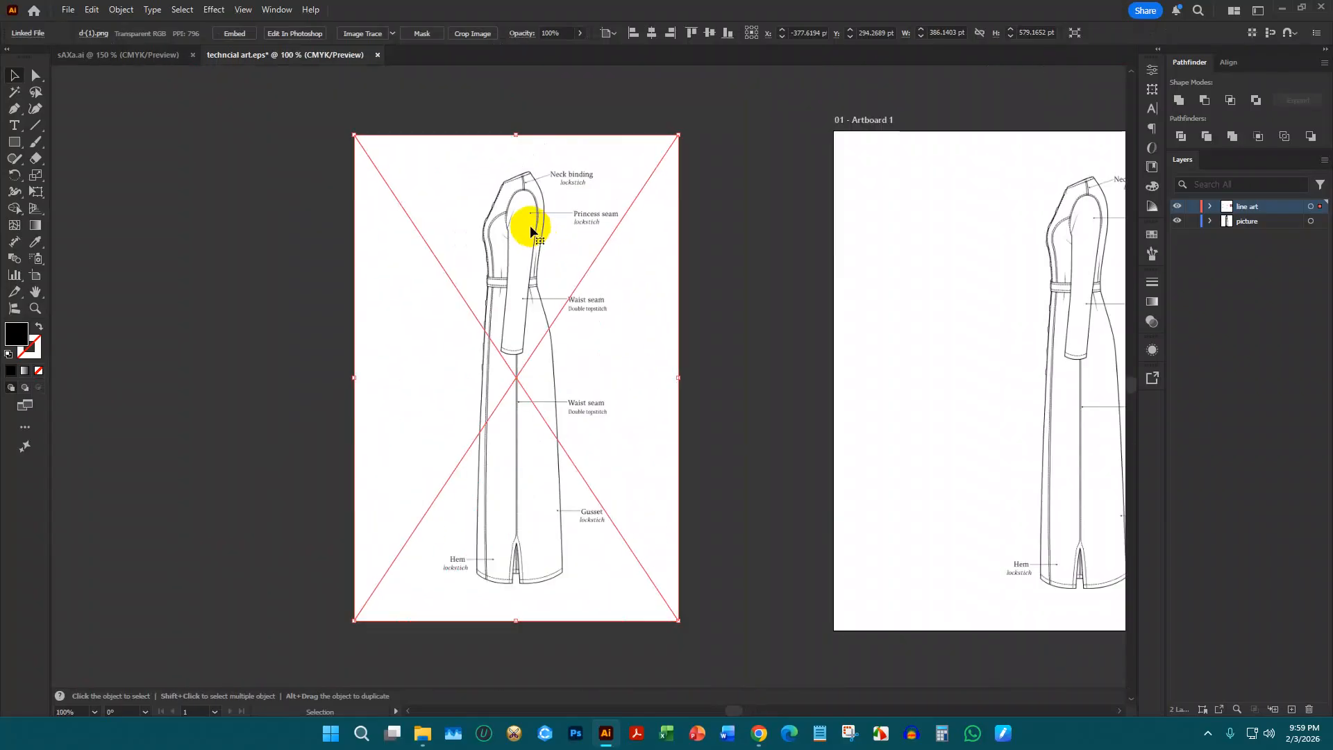
# Run Image Trace on the duplicated side-view picture with the default preset and expand the tracing result into paths
pyautogui.click(360, 34)
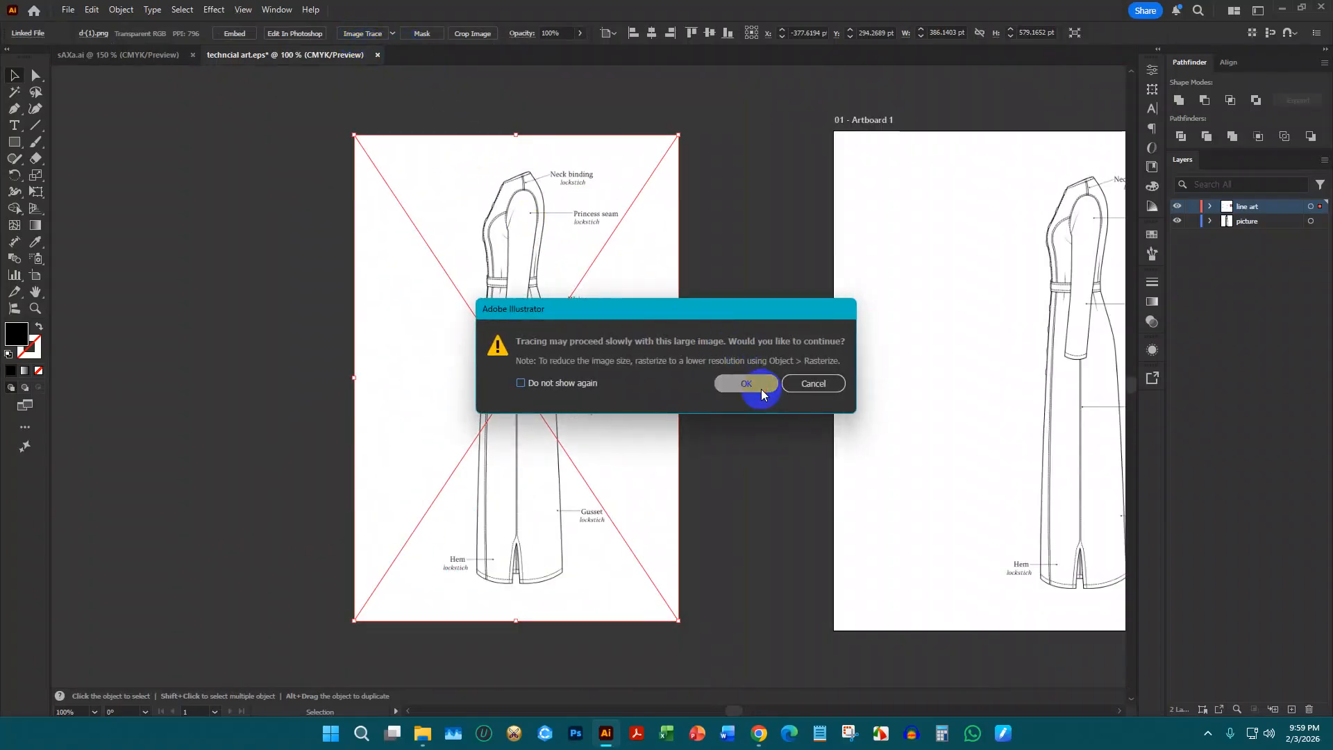
pyautogui.click(746, 384)
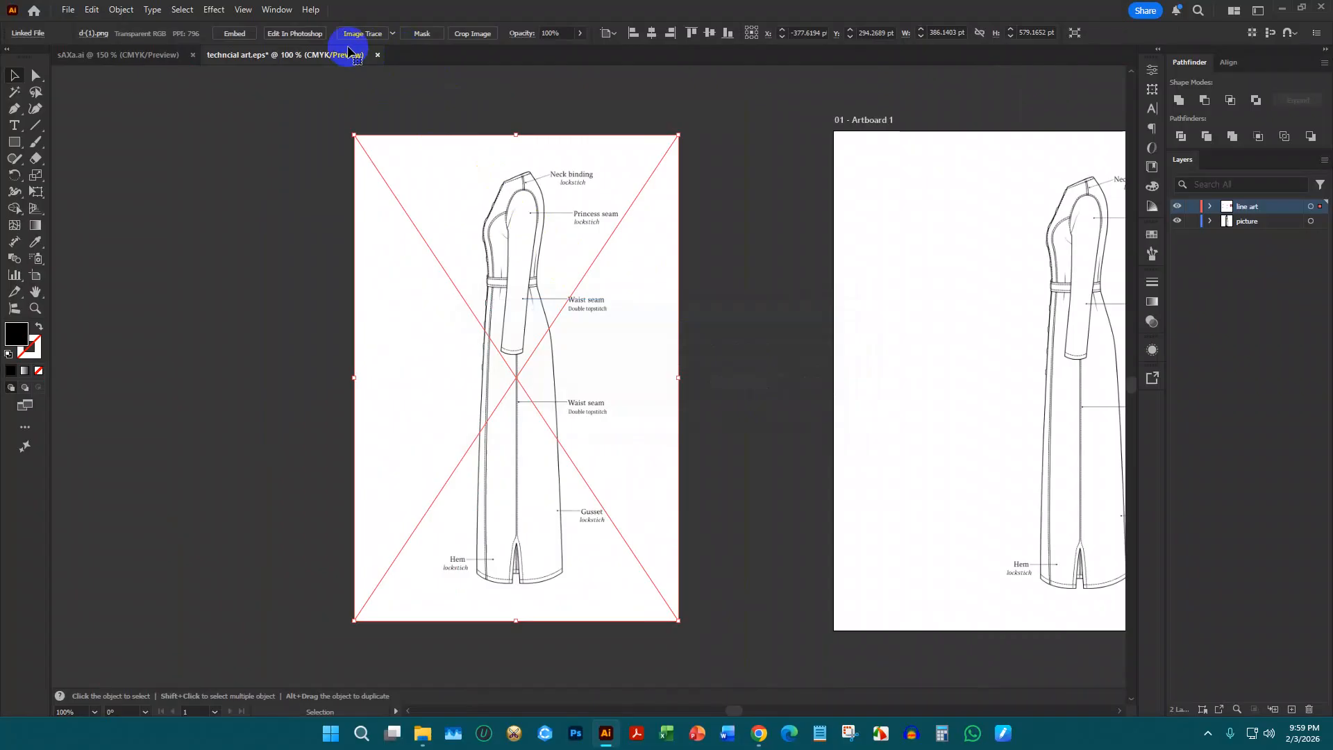
pyautogui.click(241, 34)
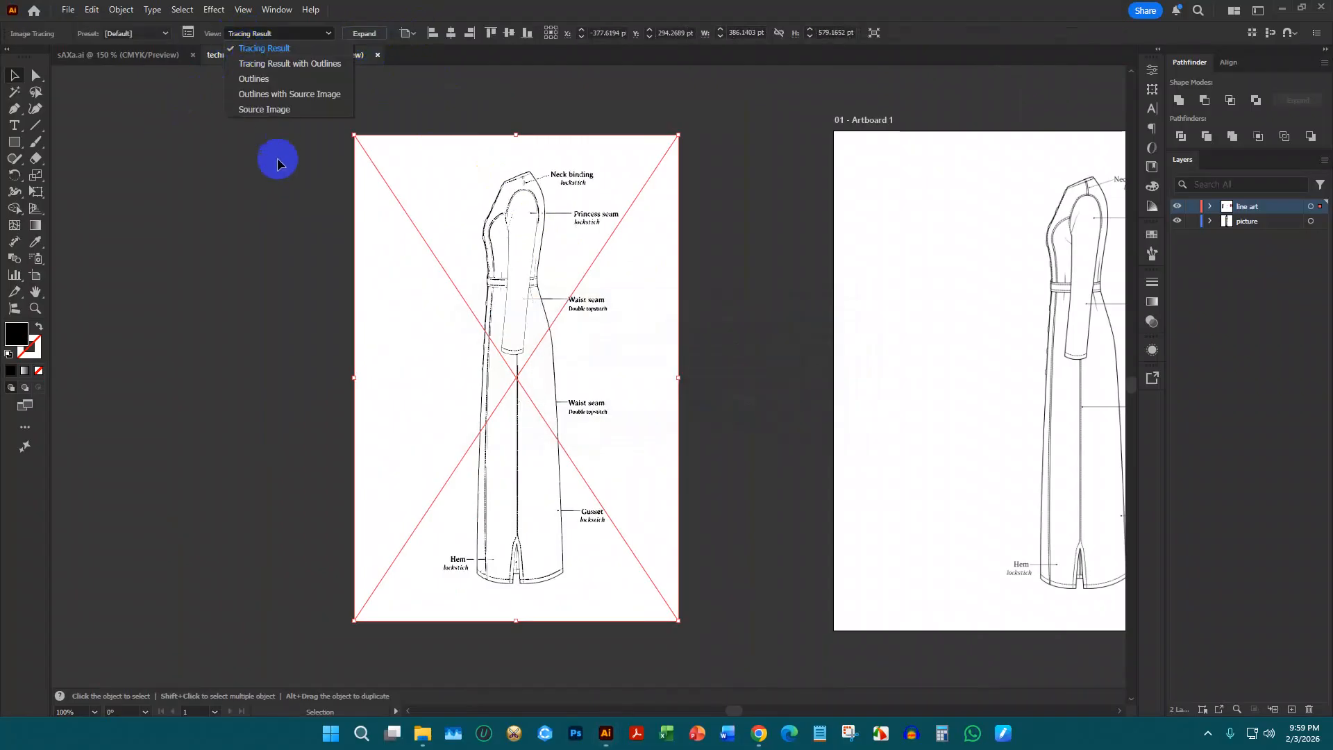
pyautogui.click(17, 92)
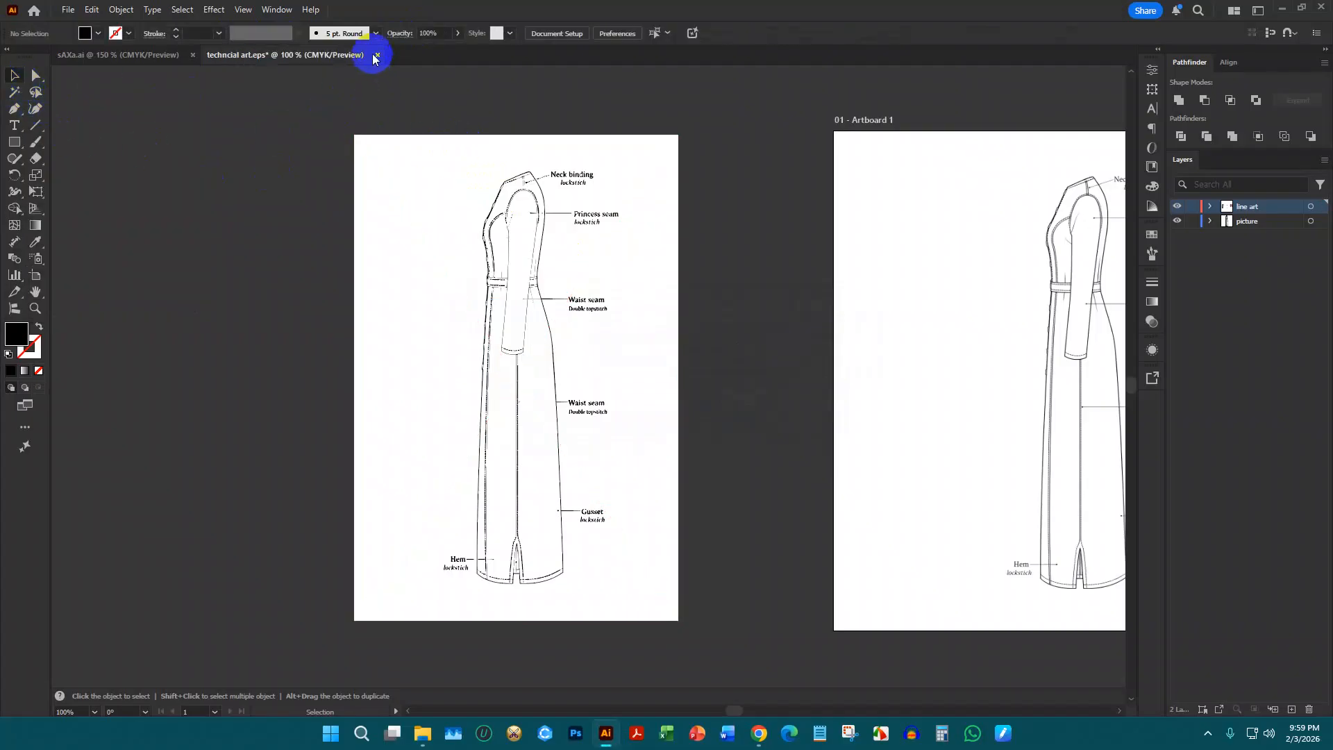
pyautogui.click(362, 34)
# Select all white areas of the expanded tracing with the Magic Wand and delete them, leaving only the black line work
pyautogui.click(13, 92)
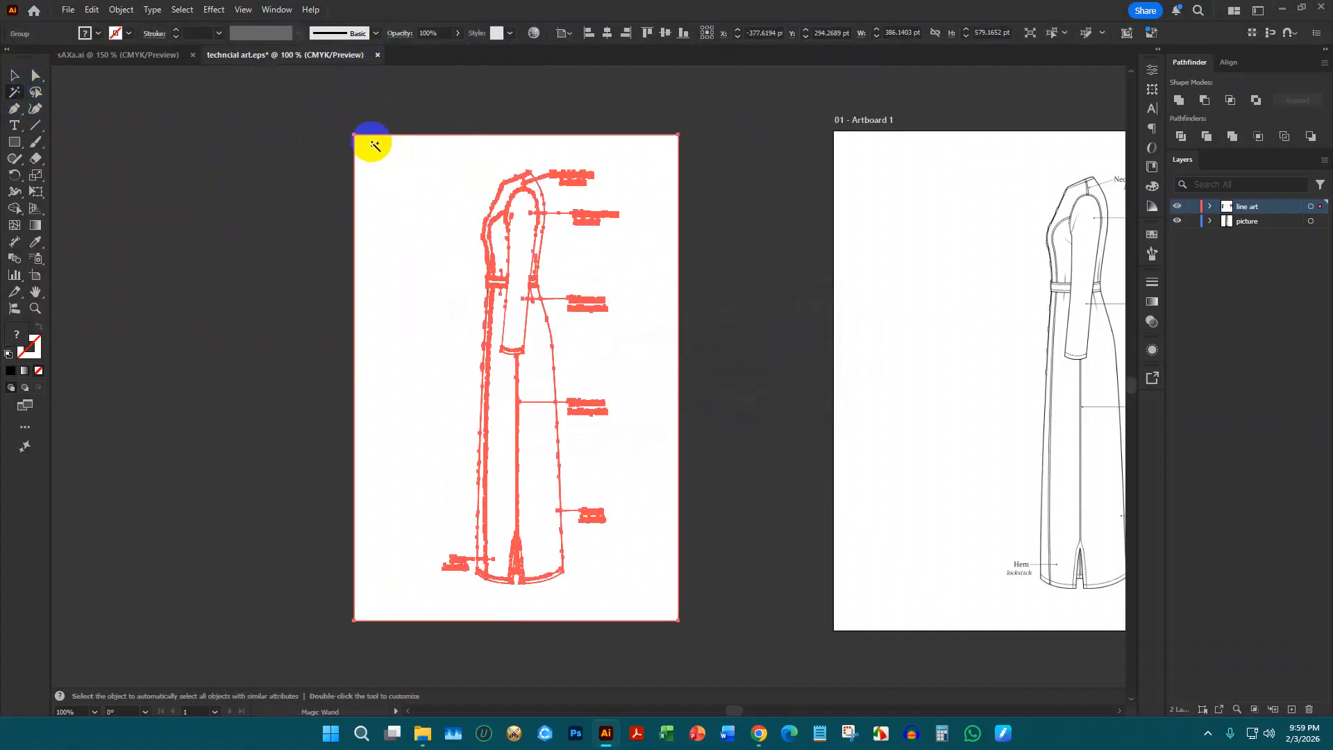
pyautogui.click(390, 165)
pyautogui.press('Delete')
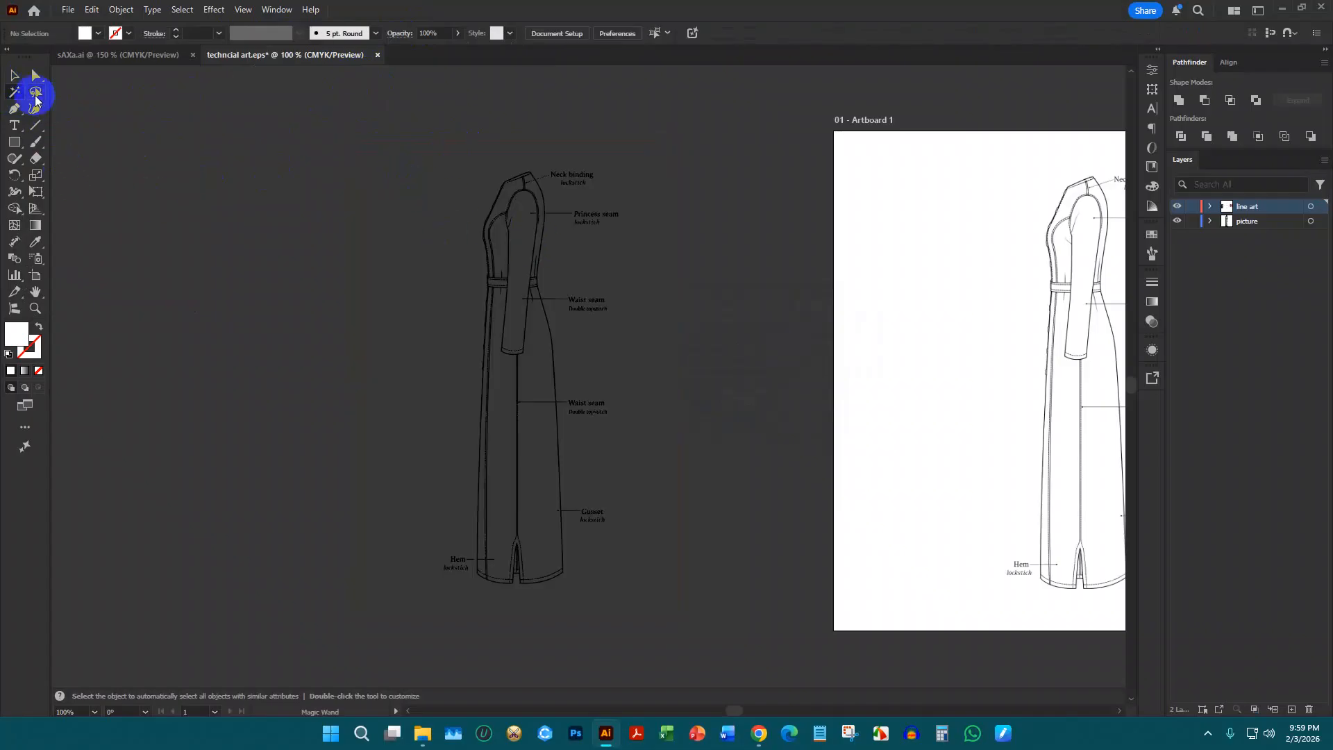
# Move the cleaned line tracing with its labels farther to the left of the artboard and deselect it
pyautogui.click(14, 75)
pyautogui.moveTo(446, 167); pyautogui.dragTo(663, 486)
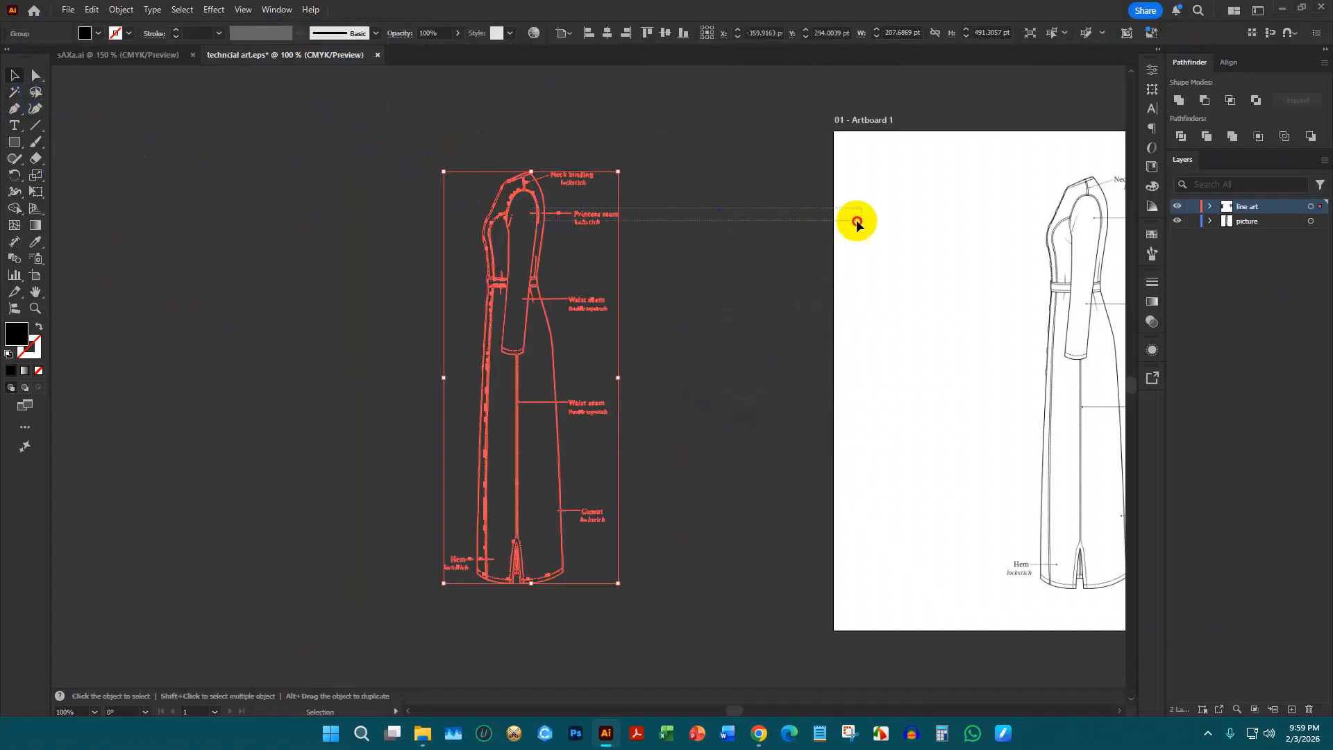
pyautogui.moveTo(592, 217); pyautogui.dragTo(529, 228)
pyautogui.scroll(-4, 229, 213)
pyautogui.scroll(2, 432, 248)
pyautogui.scroll(1, 432, 251)
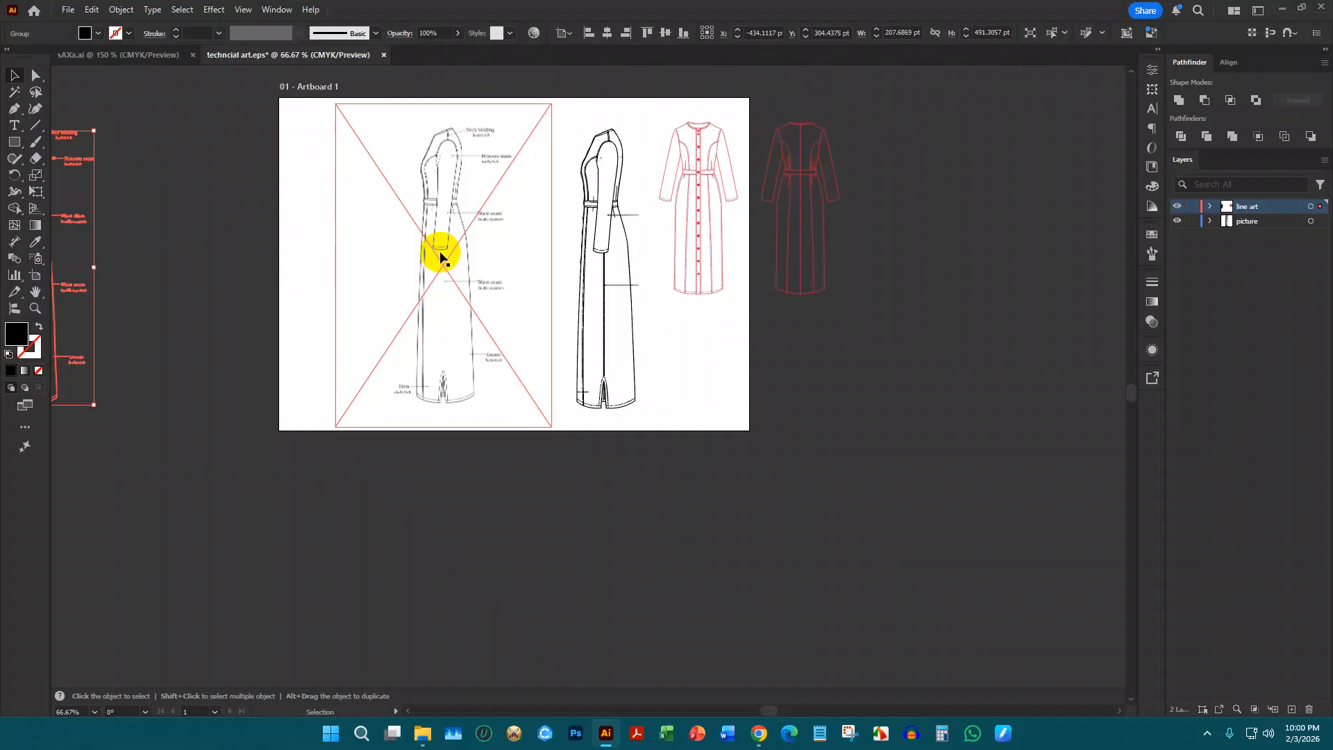
pyautogui.click(863, 231)
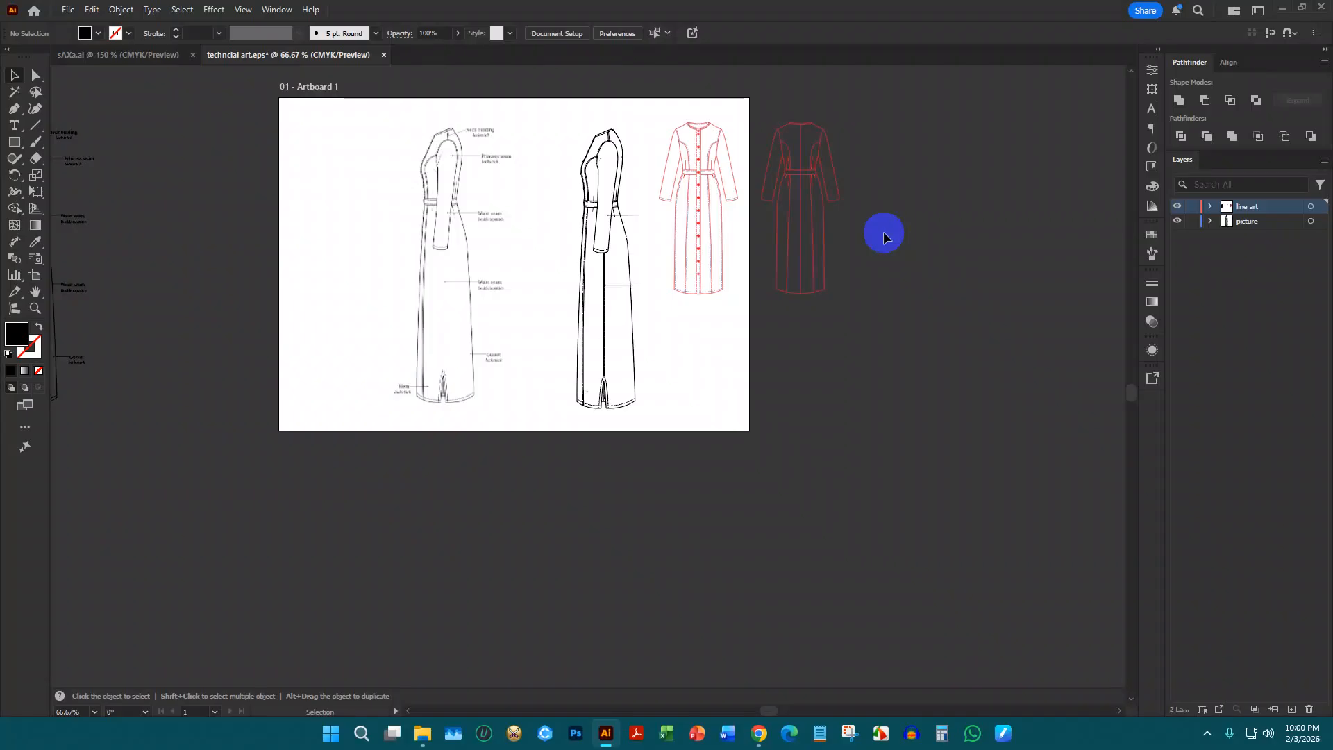
pyautogui.scroll(3, 760, 209)
pyautogui.scroll(-3, 882, 248)
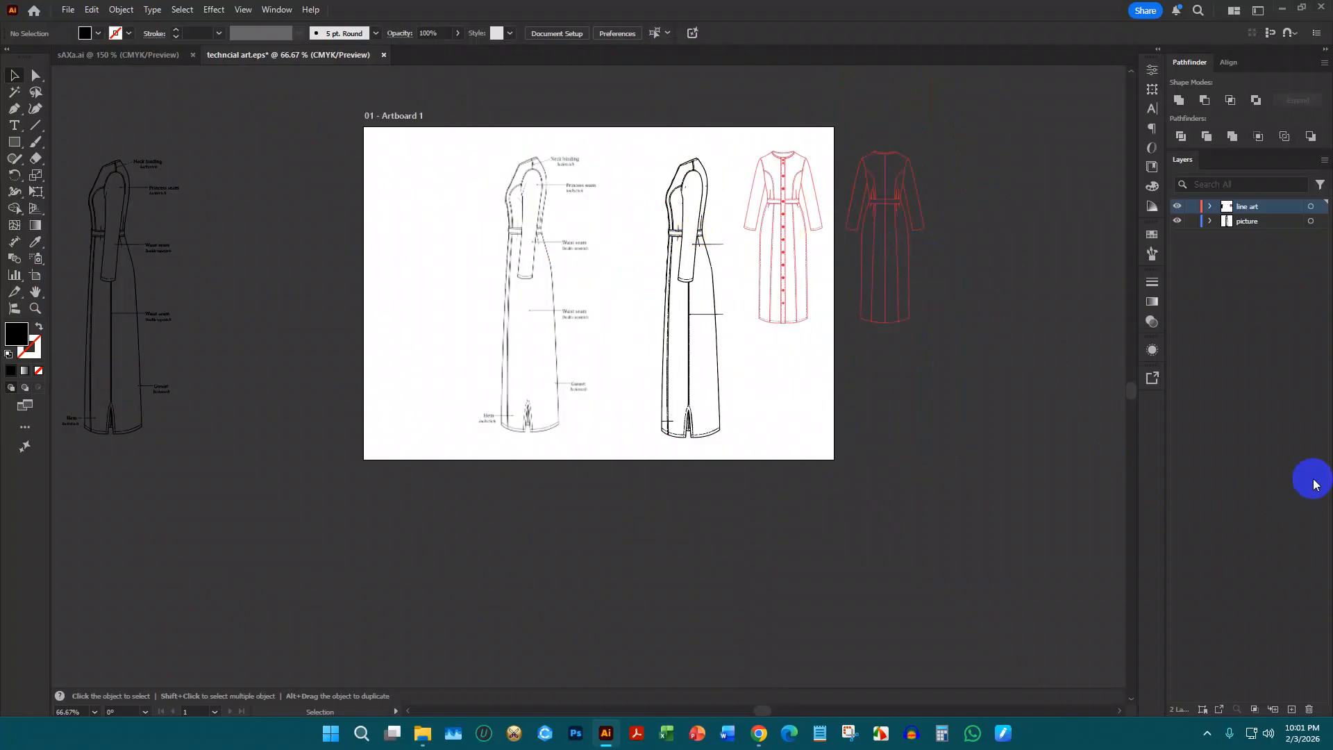
pyautogui.moveTo(759, 729)
pyautogui.moveTo(602, 643)
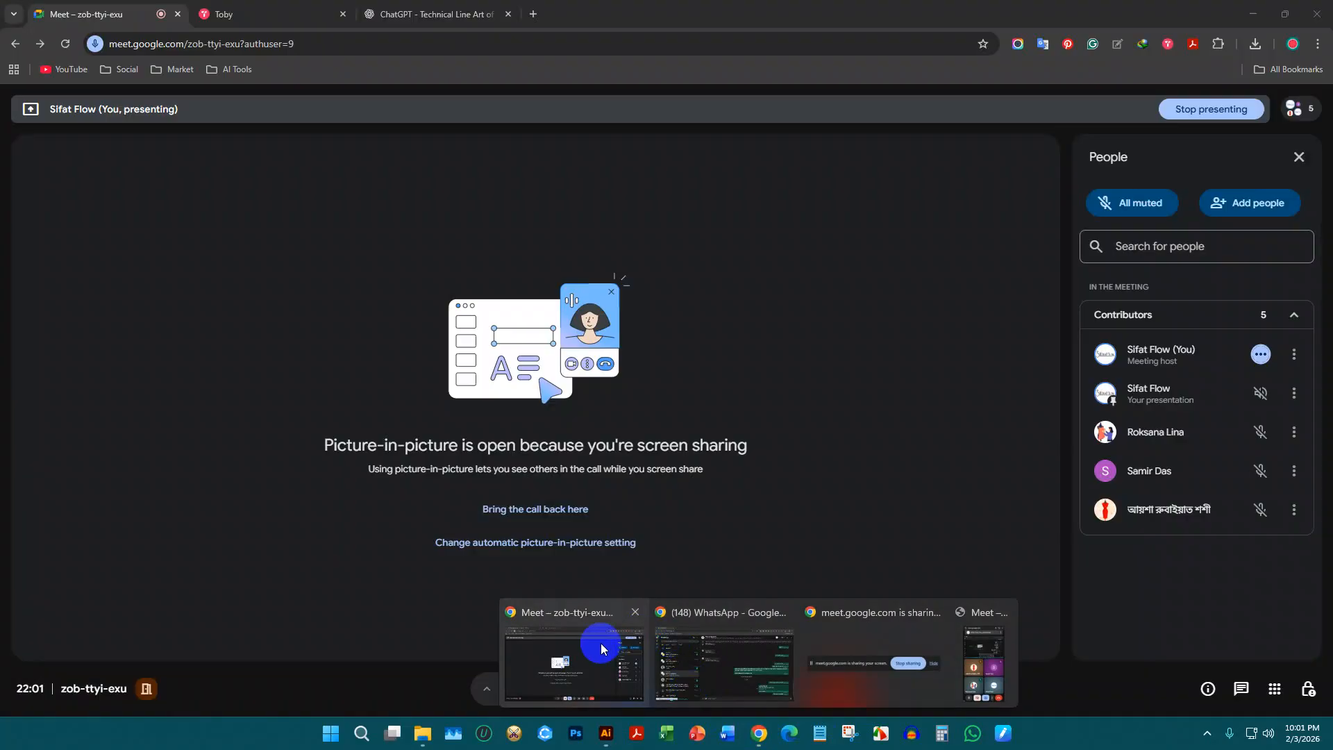